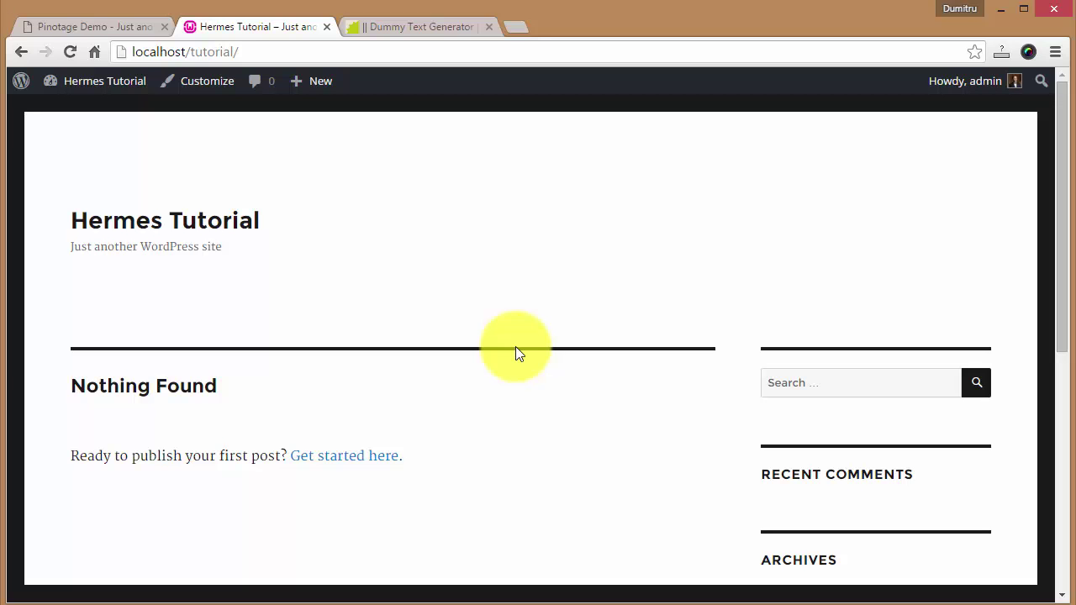
- Examine the Pinotage demo homepage, including its slideshow, main menu, featured pages, and blog and photo gallery widgets
click(85, 22)
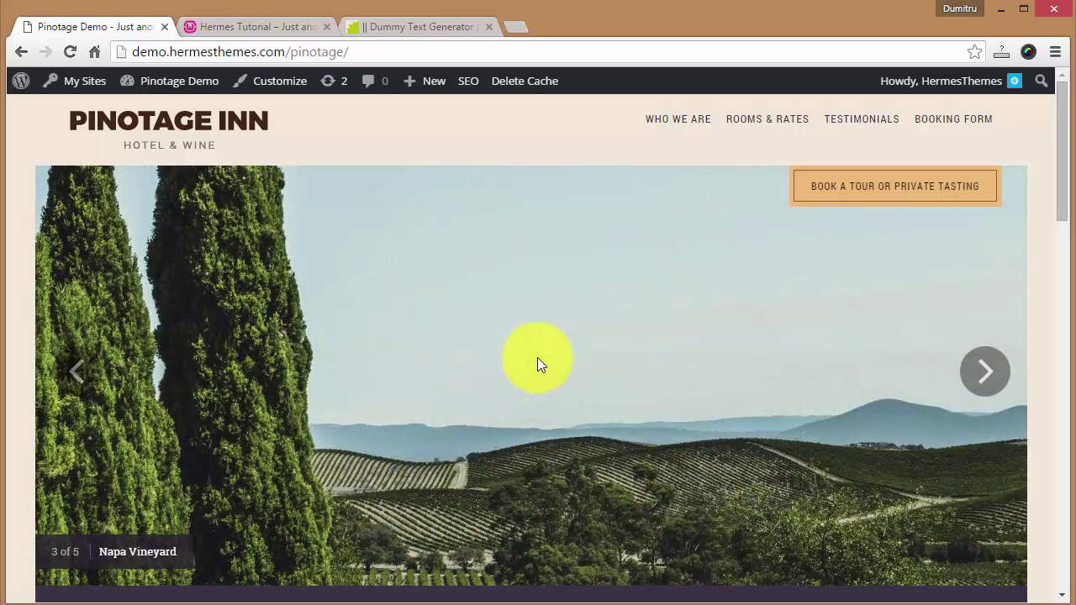
scroll(482, 302, down, 2)
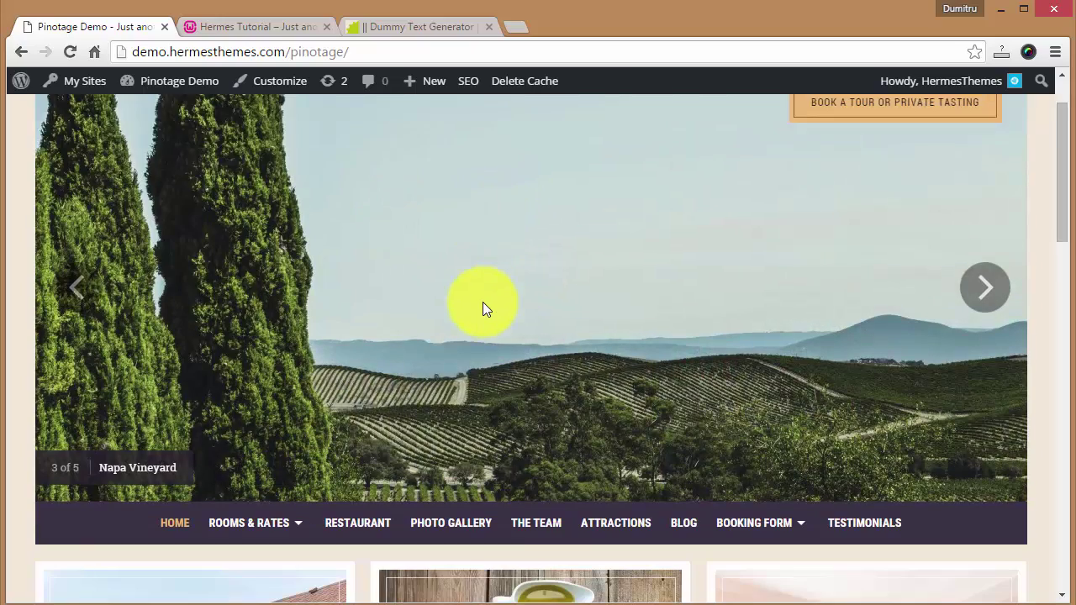
scroll(476, 274, up, 2)
scroll(458, 284, down, 2)
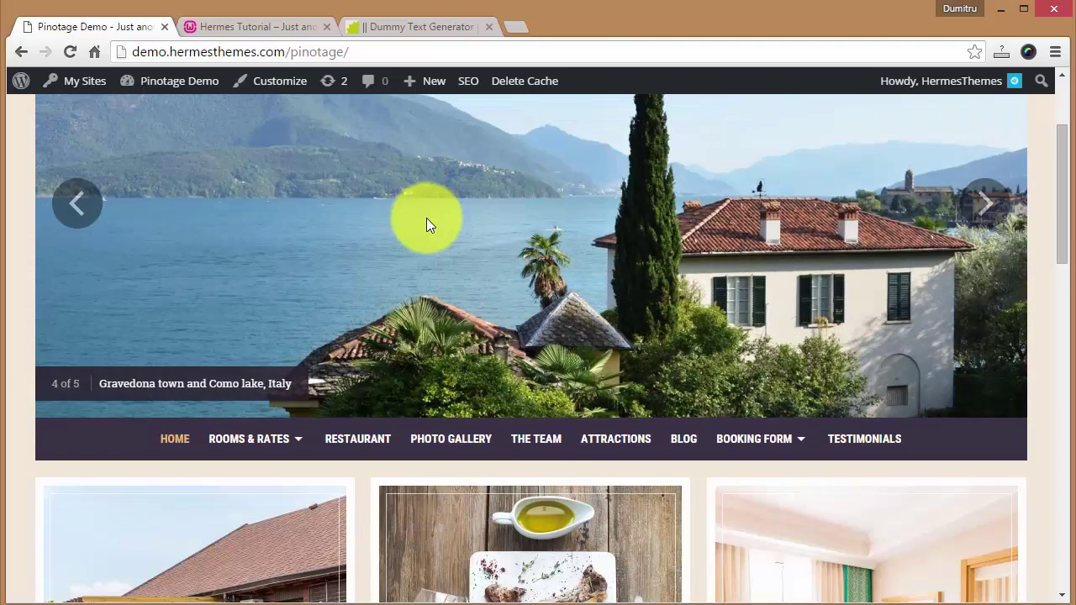
scroll(426, 226, down, 1)
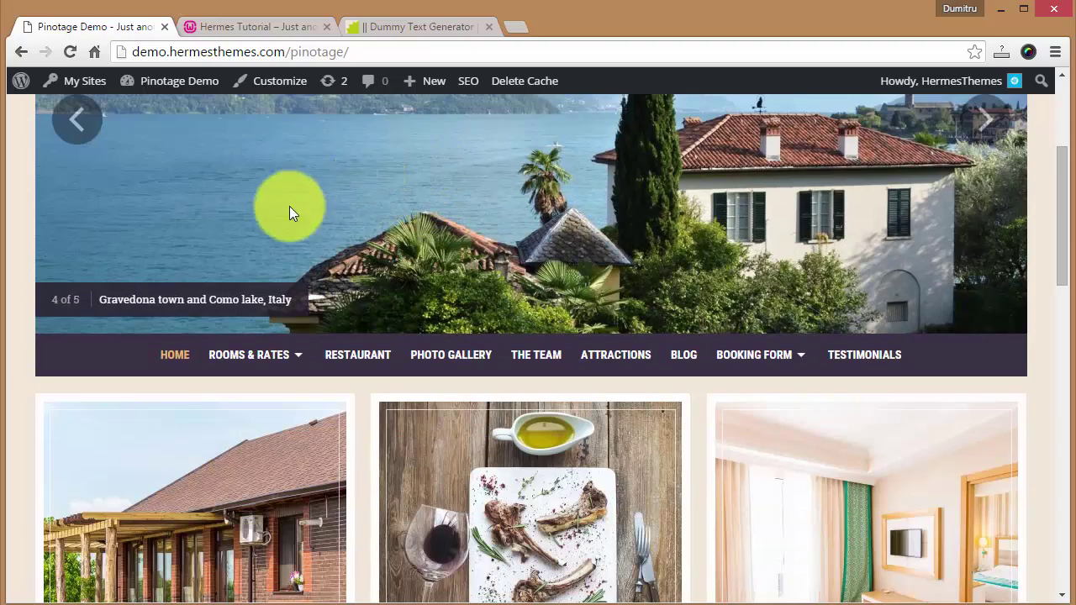
scroll(253, 277, down, 2)
scroll(236, 442, down, 1)
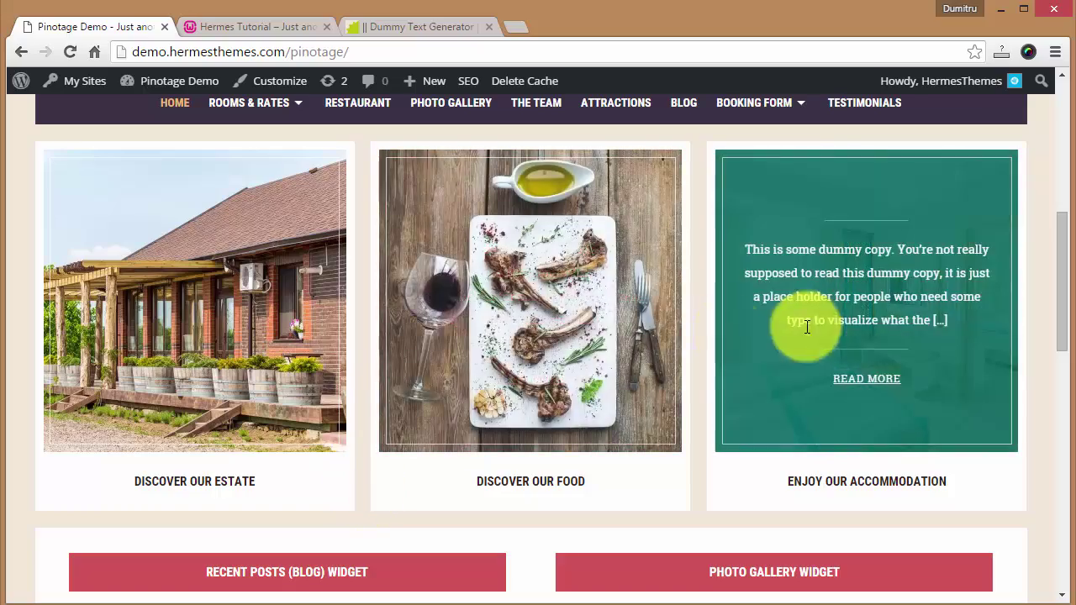
scroll(582, 353, down, 3)
scroll(522, 379, up, 2)
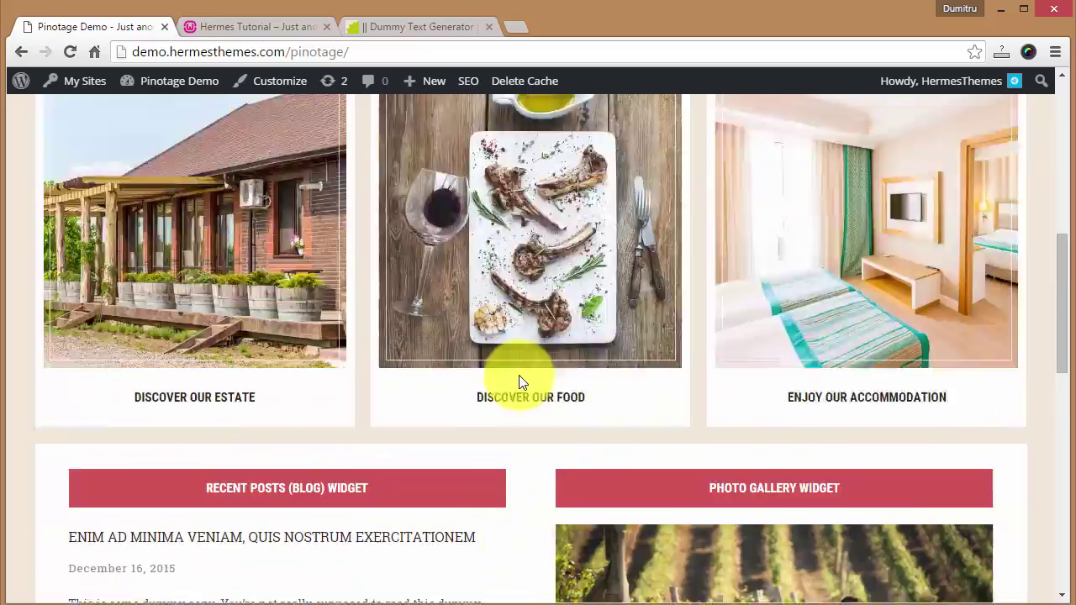
scroll(518, 382, up, 5)
- Look over the Hermes Tutorial site's front page and tagline, and the lorem ipsum sample in the Dummy Text Generator
key(ctrl+Tab)
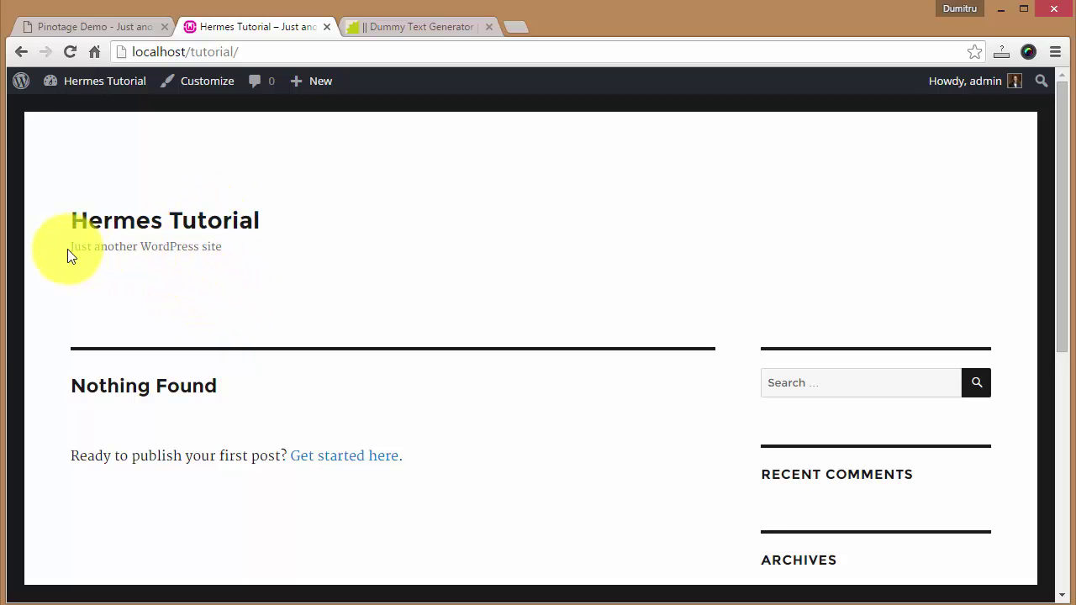
drag(70, 247, 223, 259)
click(224, 257)
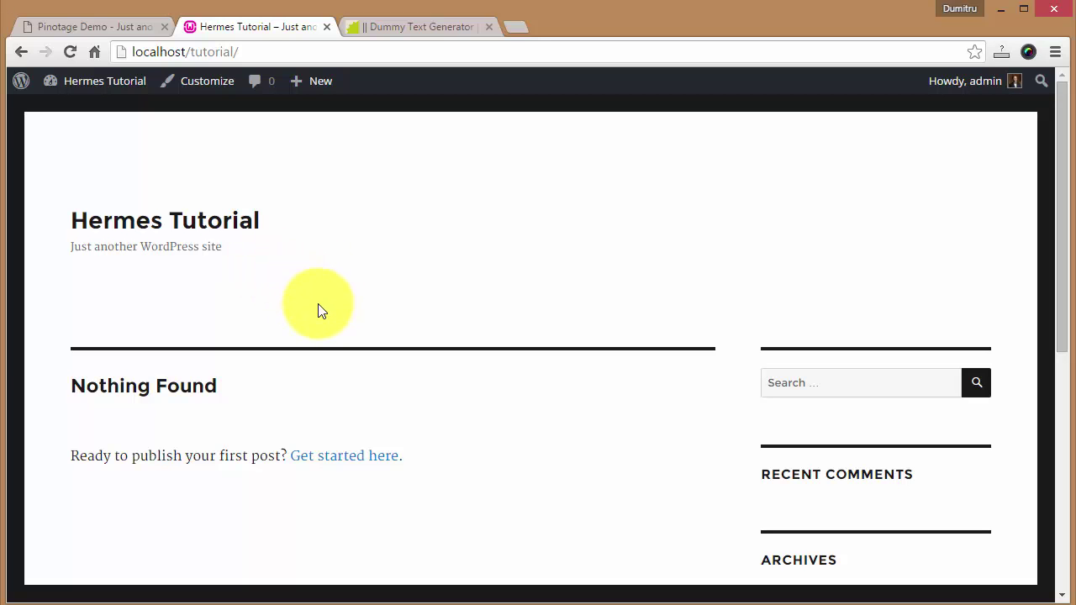
key(ctrl+Tab)
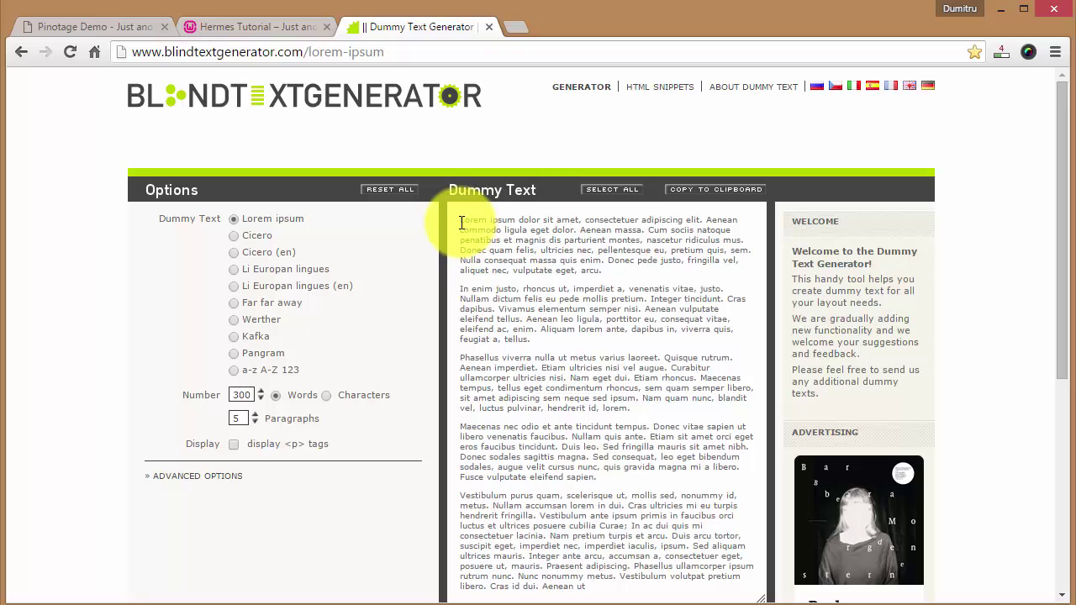
drag(461, 223, 479, 237)
click(570, 339)
click(478, 237)
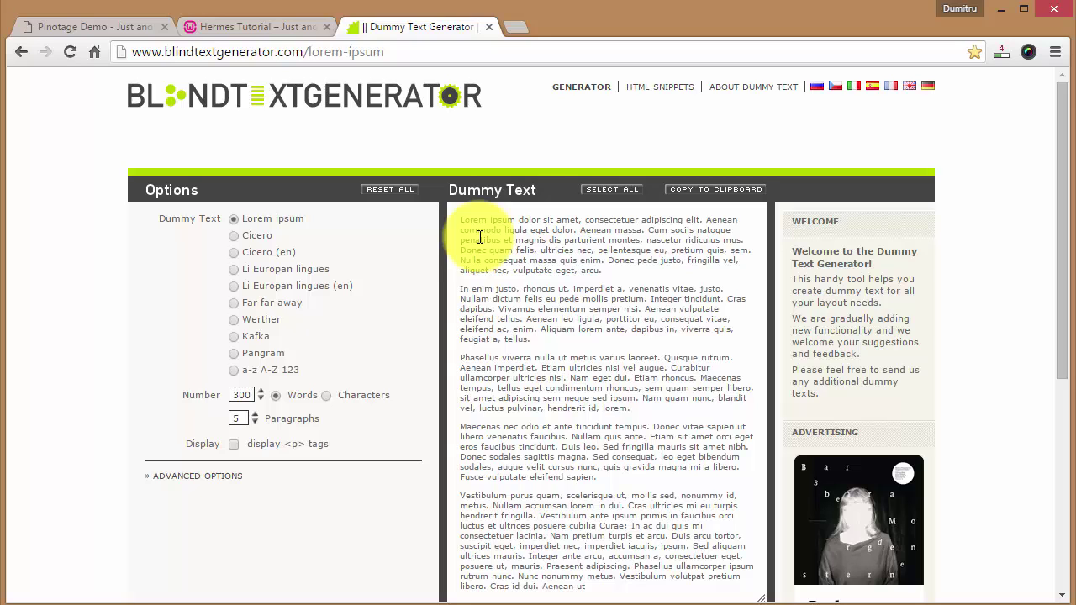
- Activate the Pinotage theme on the Hermes Tutorial site and view the site's homepage
click(228, 31)
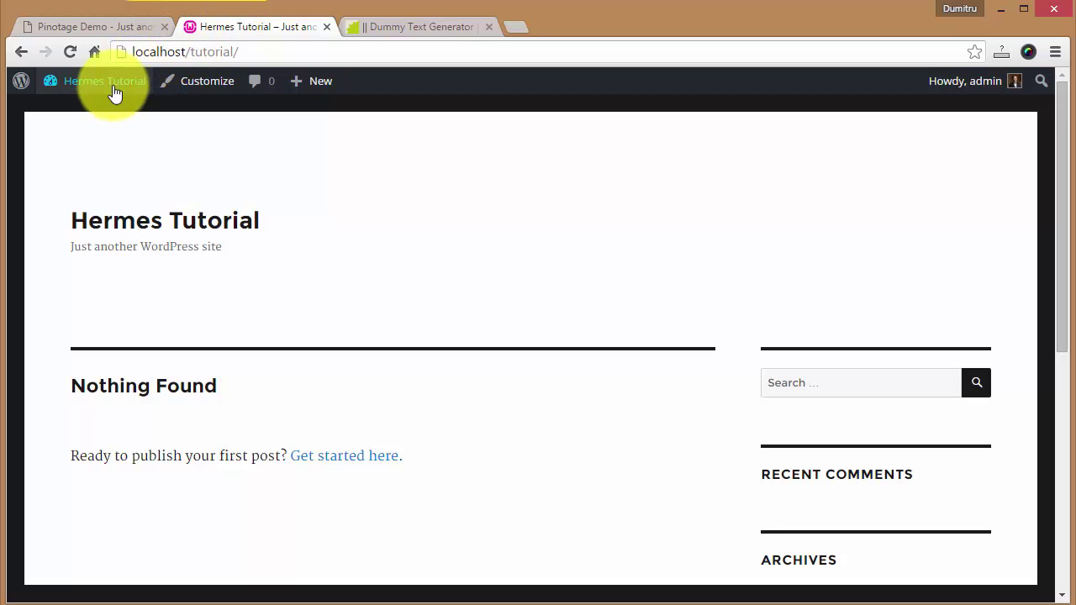
mouse_move(94, 92)
click(67, 139)
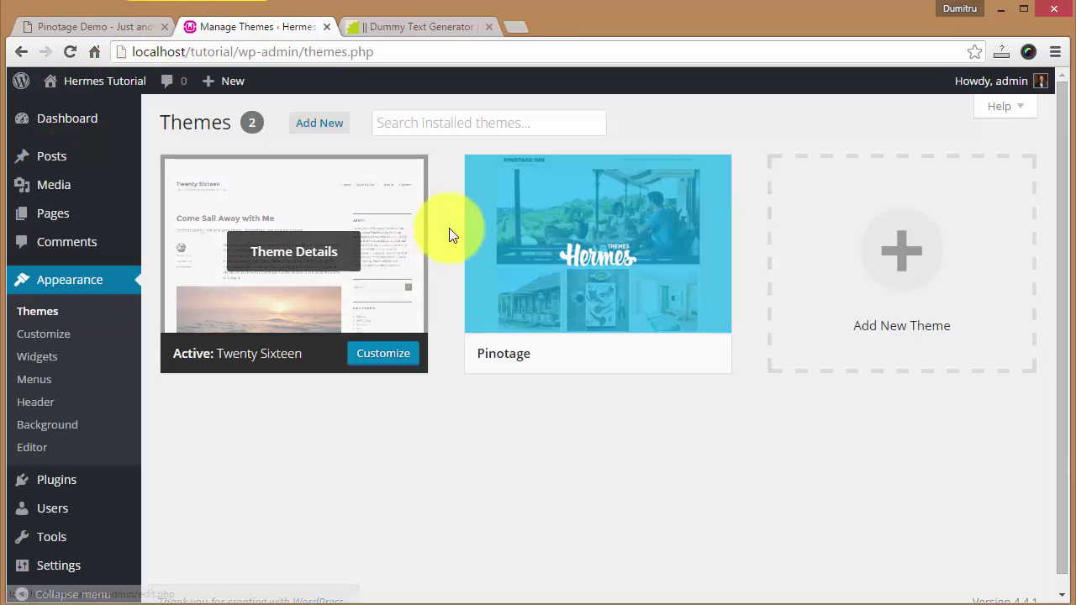
mouse_move(625, 272)
click(609, 354)
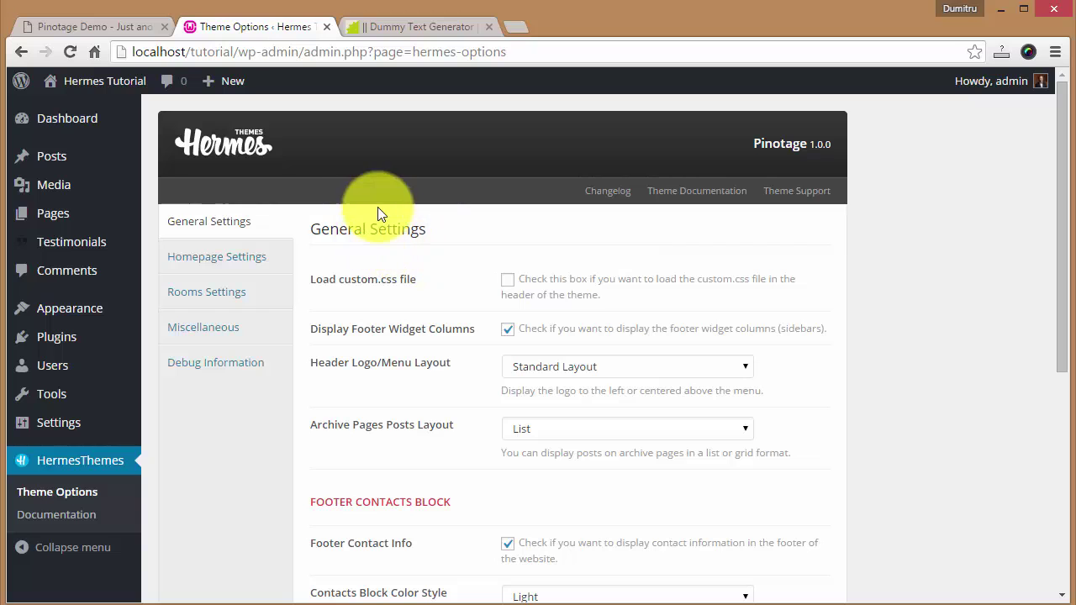
click(101, 80)
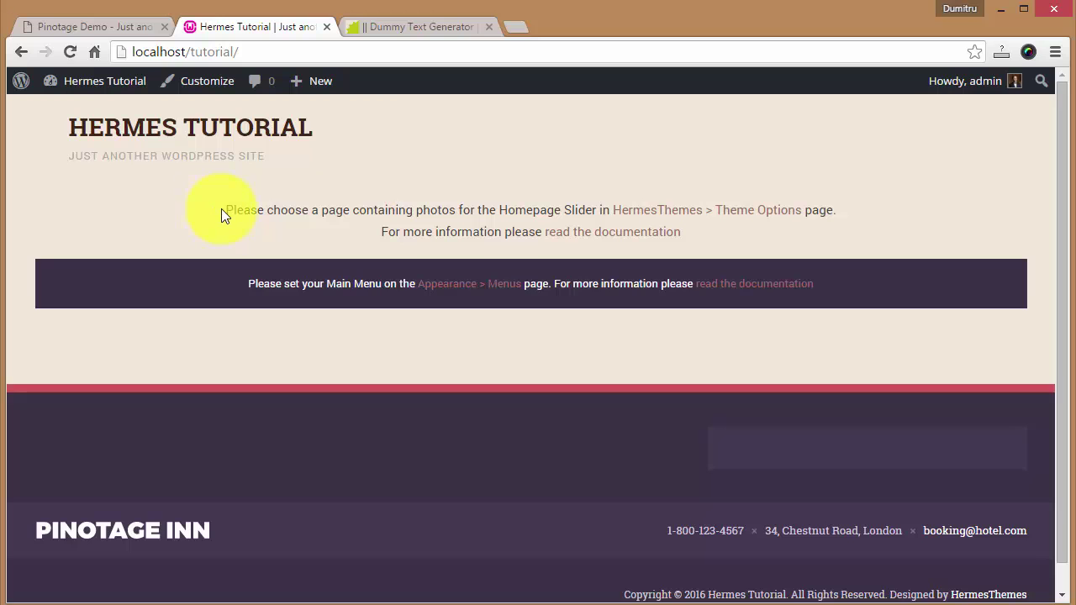
- Check the slideshow on the Pinotage demo homepage and add a new page titled Slideshow to the tutorial site
mouse_move(92, 81)
click(79, 113)
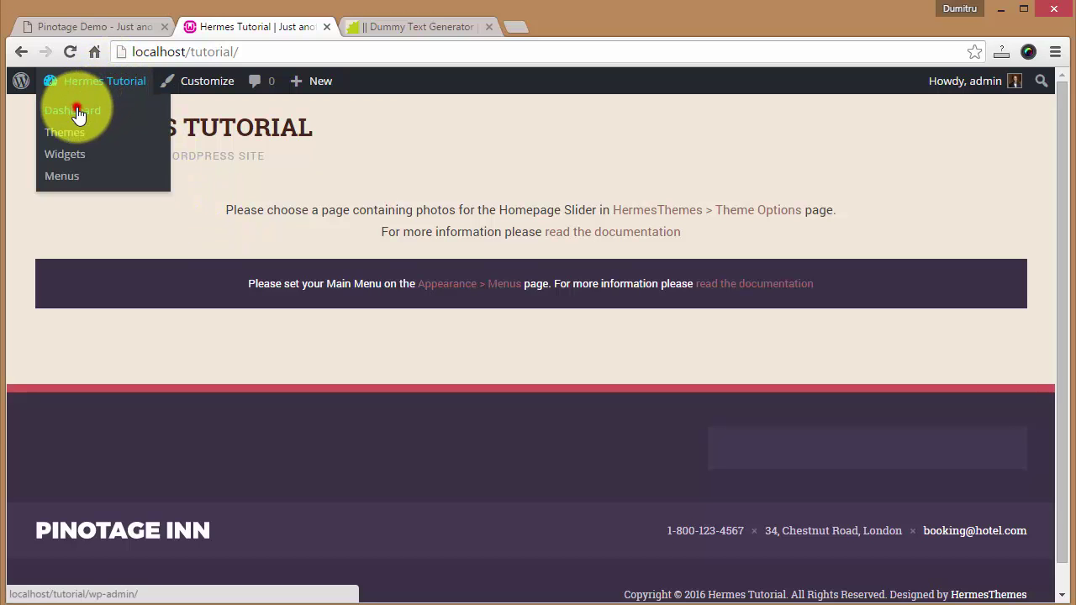
mouse_move(81, 286)
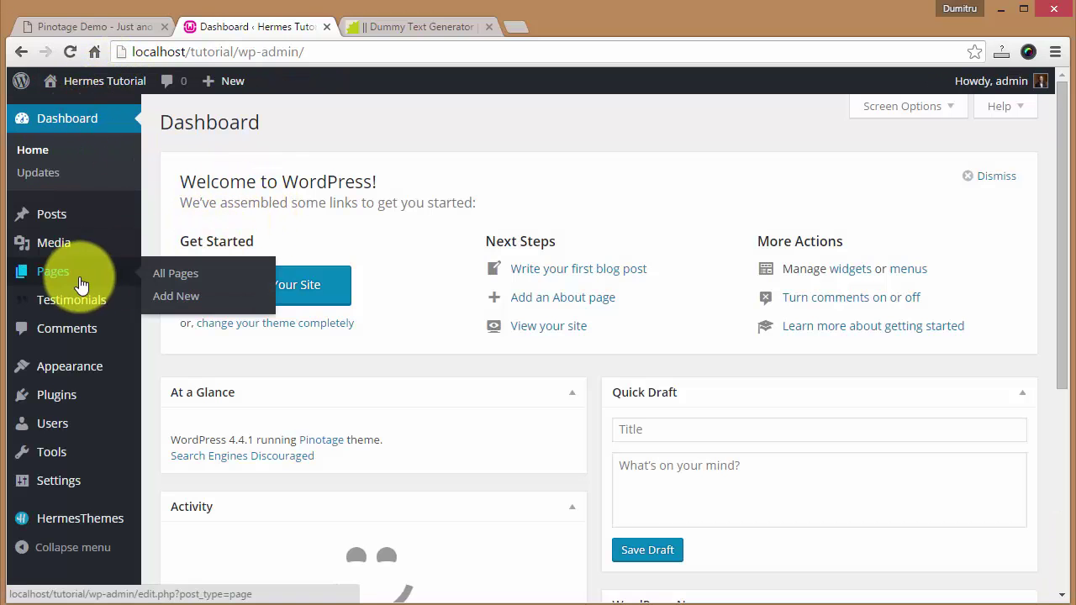
click(95, 27)
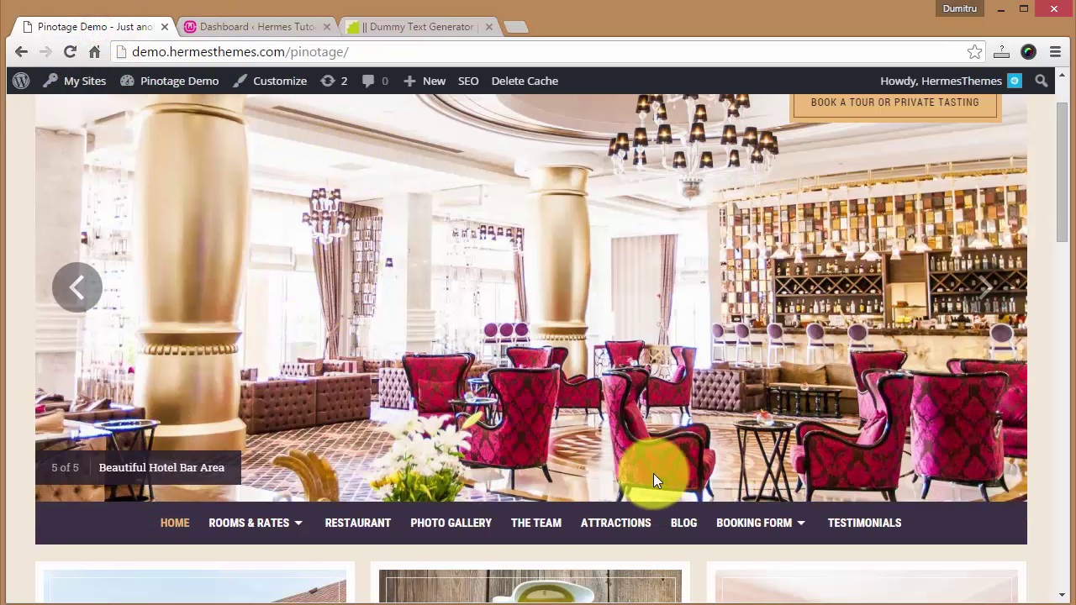
scroll(614, 366, up, 1)
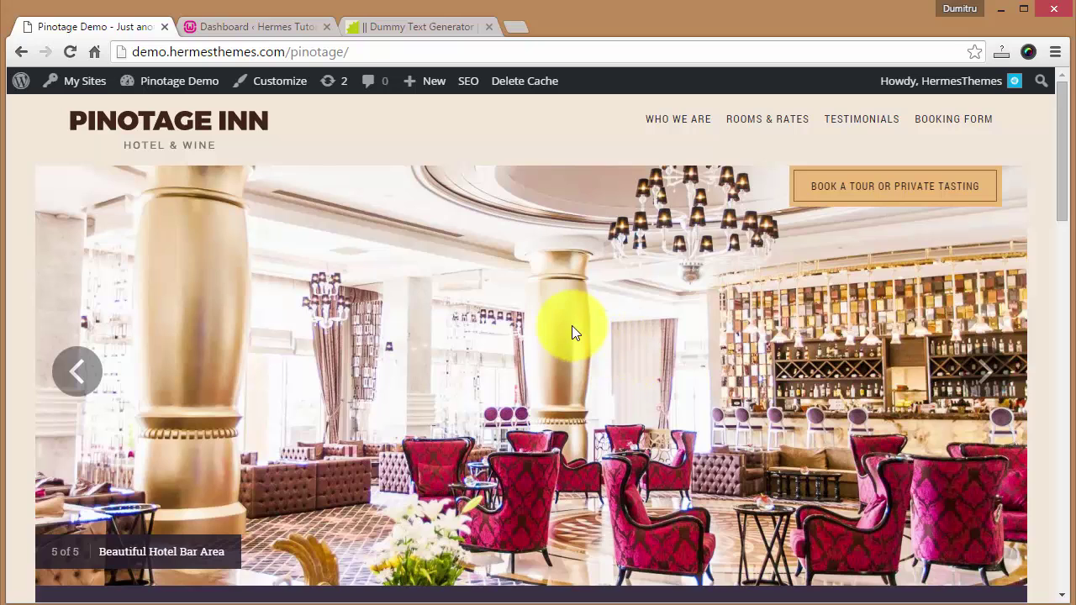
click(228, 26)
mouse_move(63, 271)
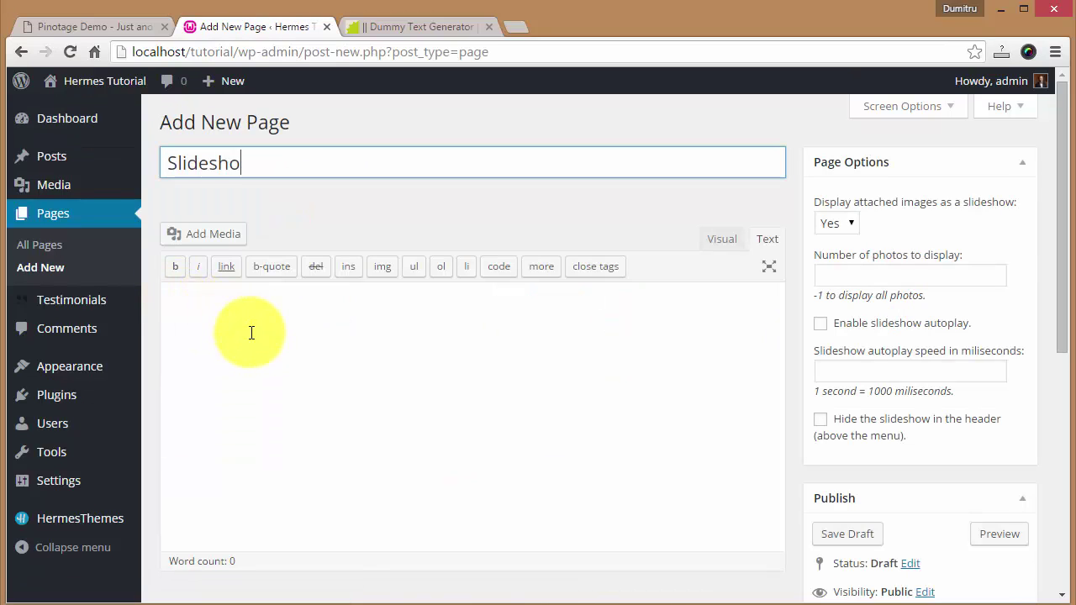
click(252, 333)
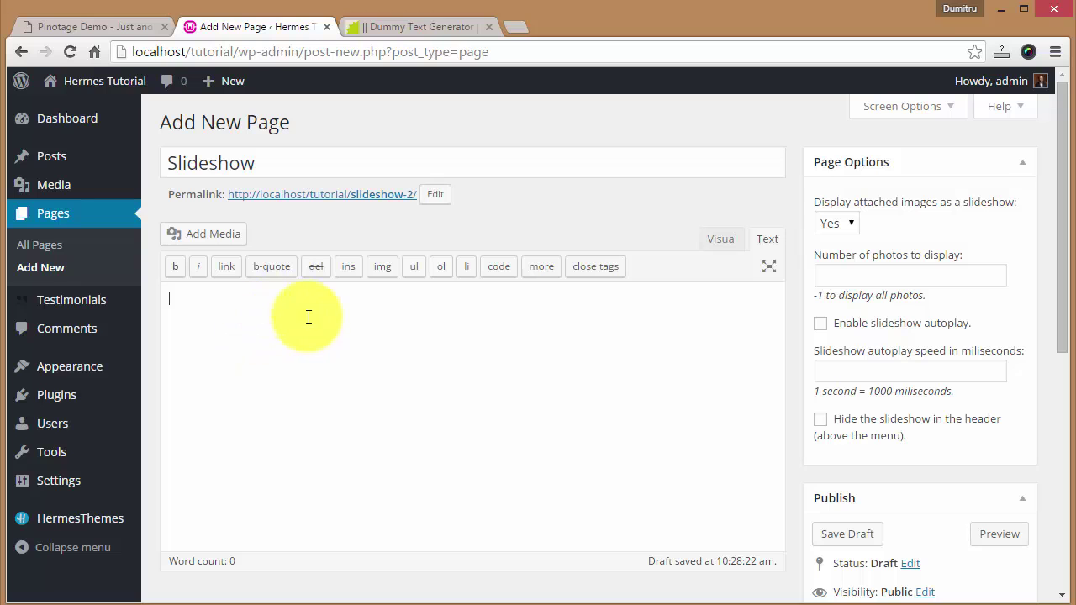
- Upload the landscape, menaggio-town, tuscany-landscape and san-biagio-cathedral photos to the Slideshow page without inserting them into its content
scroll(437, 332, down, 1)
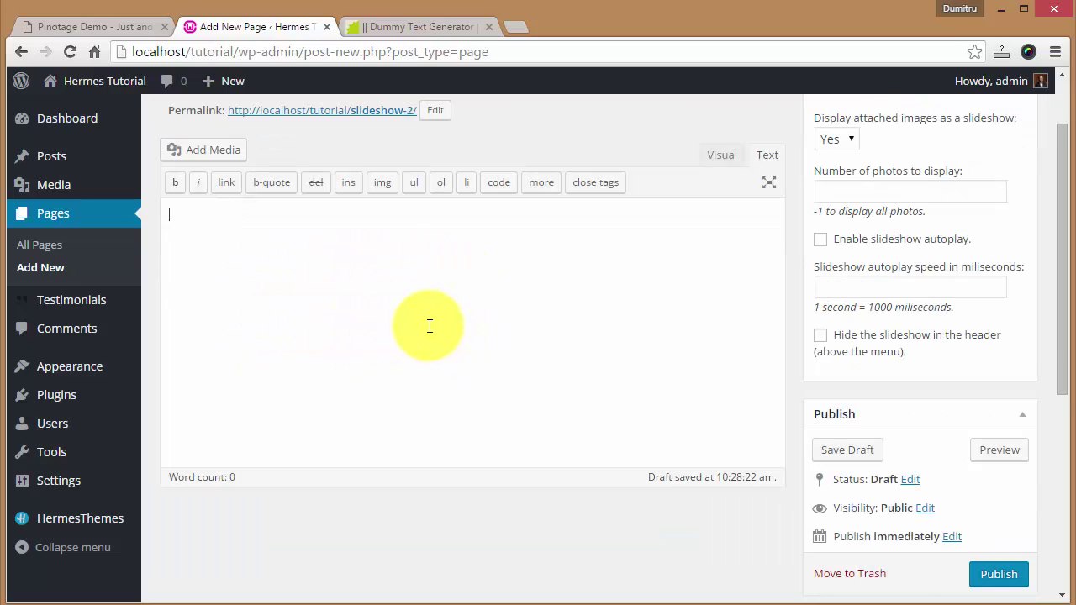
scroll(404, 319, up, 1)
click(200, 238)
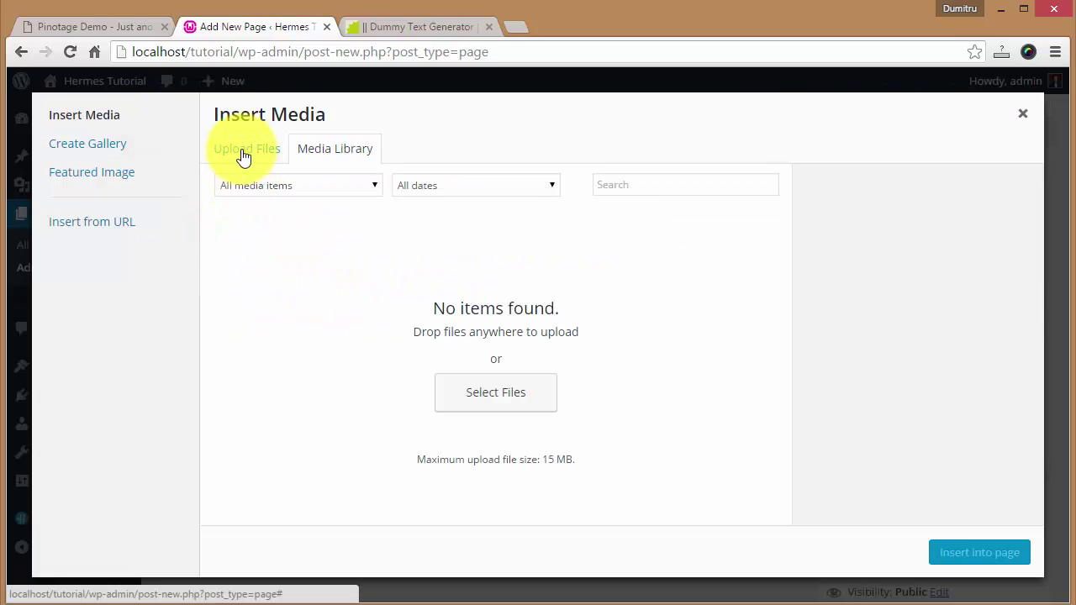
click(241, 148)
click(614, 366)
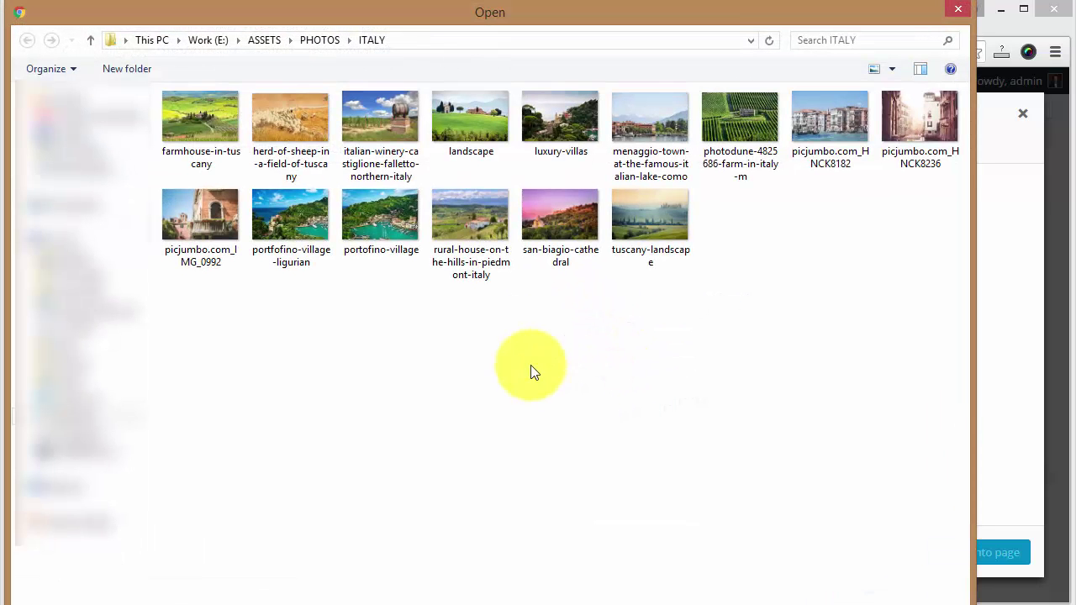
click(471, 118)
ctrl+click(651, 111)
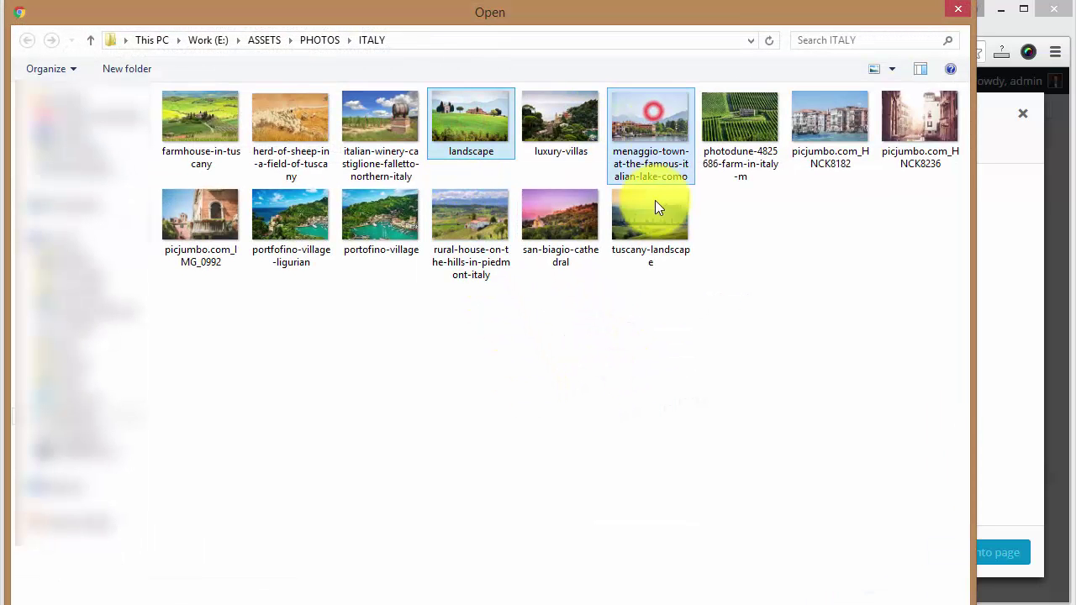
ctrl+click(648, 219)
ctrl+click(595, 220)
key(Return)
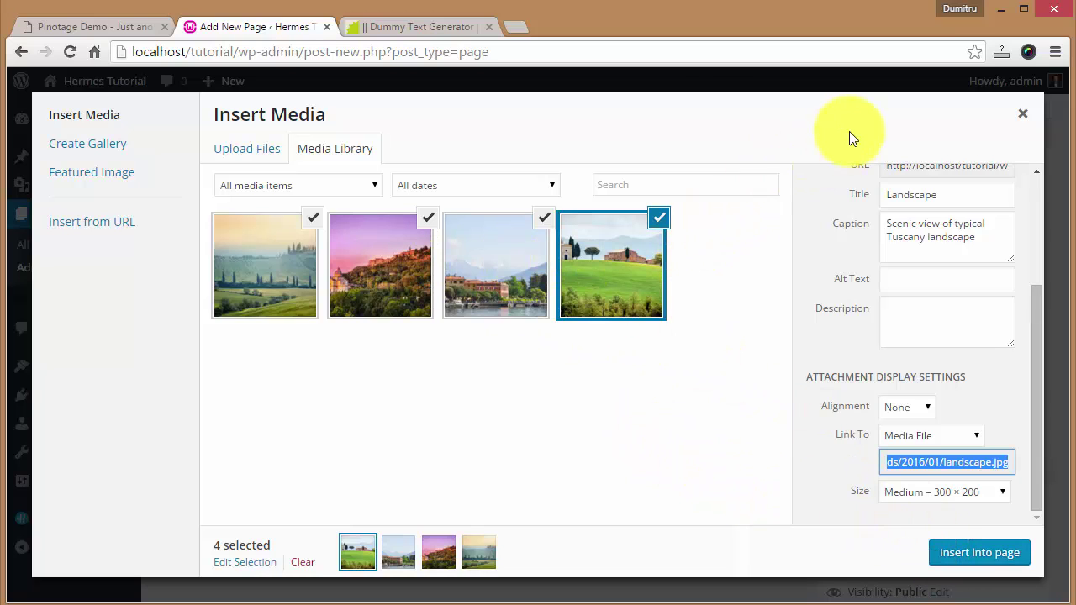
click(1023, 116)
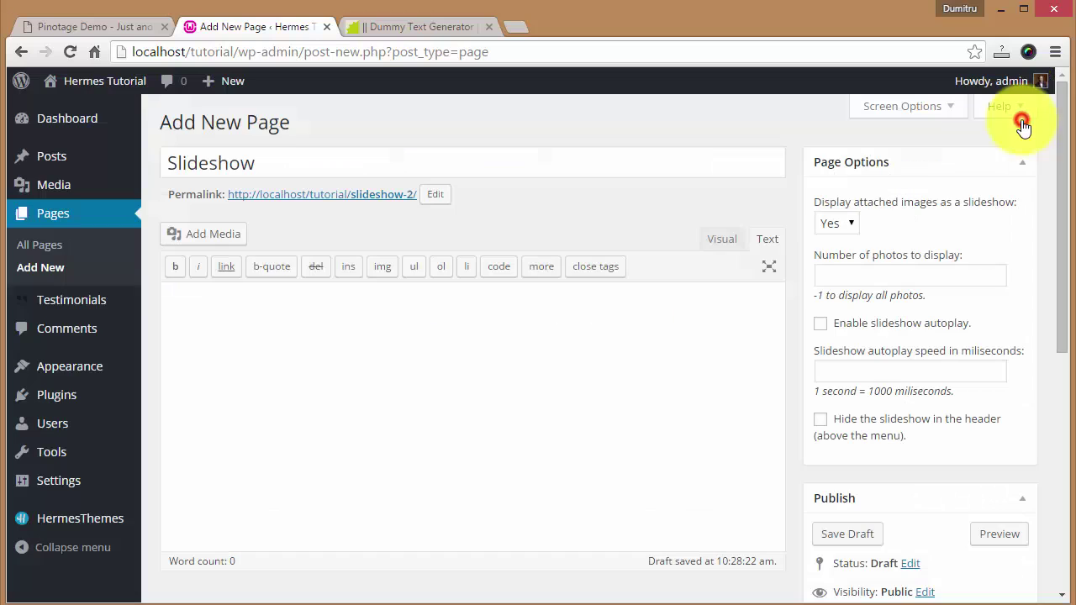
- Publish the Slideshow page with its content area left empty
scroll(539, 388, down, 1)
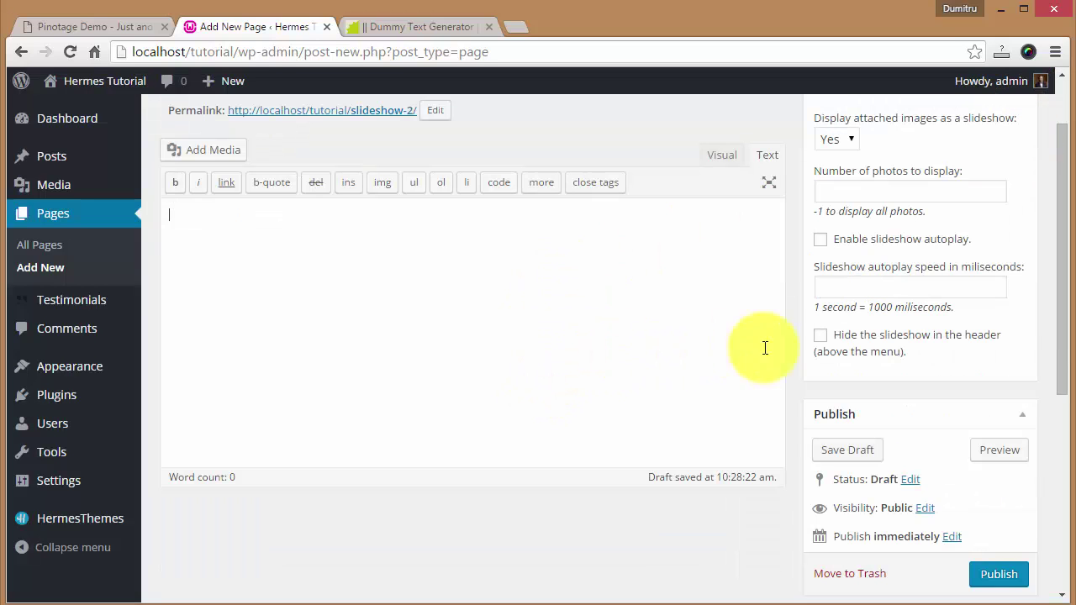
click(993, 575)
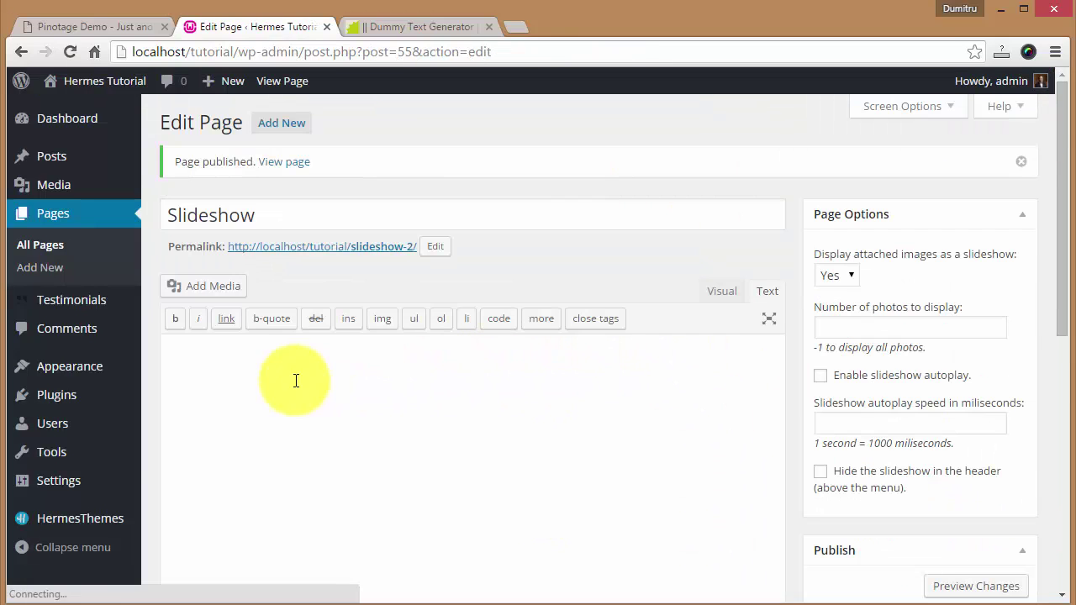
click(332, 414)
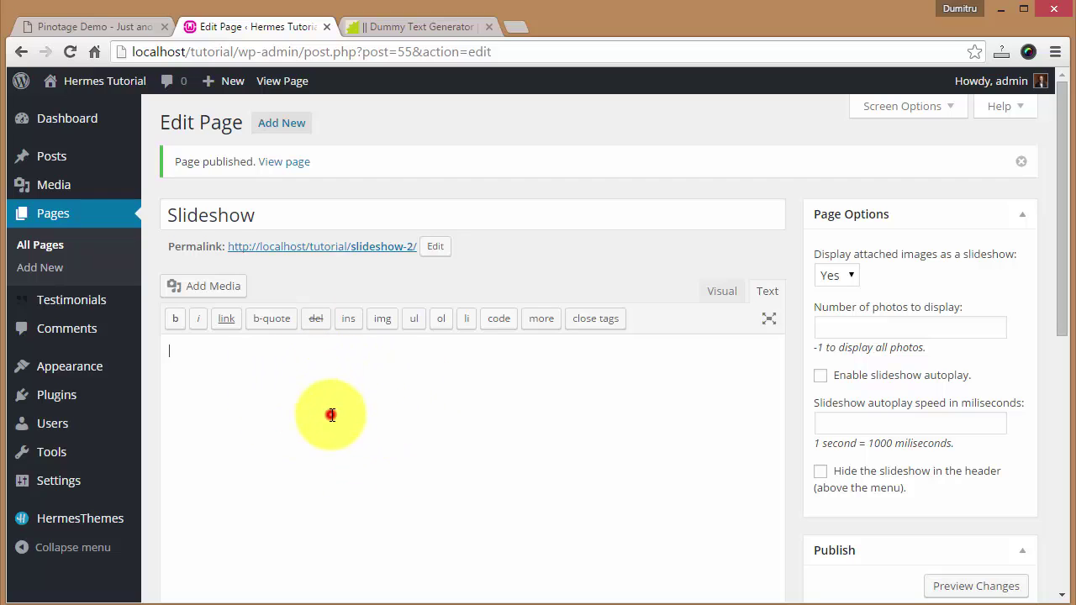
- In the theme's homepage settings, choose Slideshow as the slideshow page, review the remaining options and save the changes
mouse_move(84, 522)
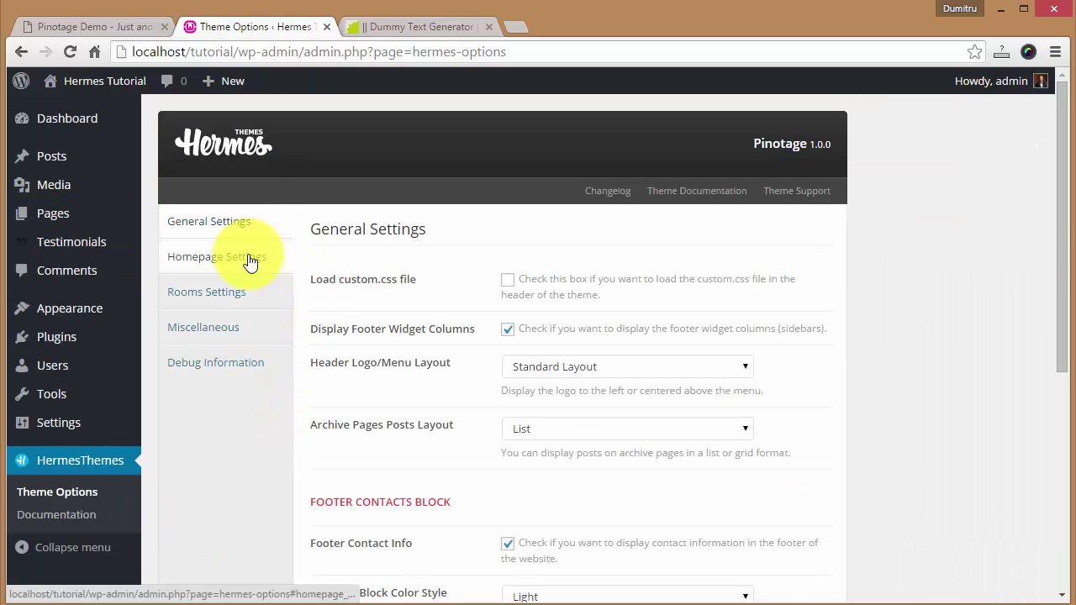
click(248, 260)
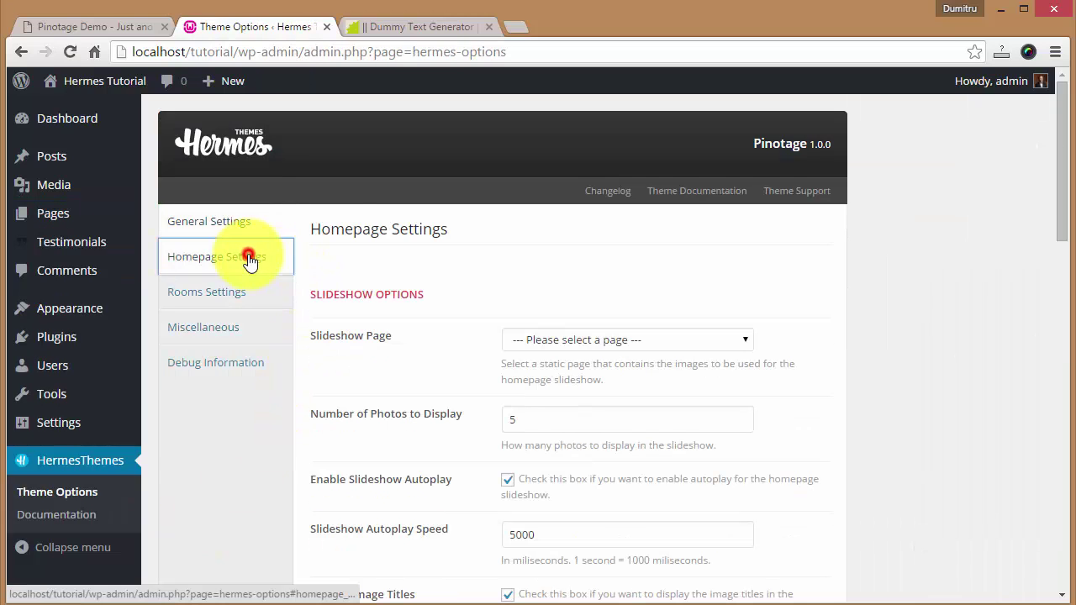
click(579, 340)
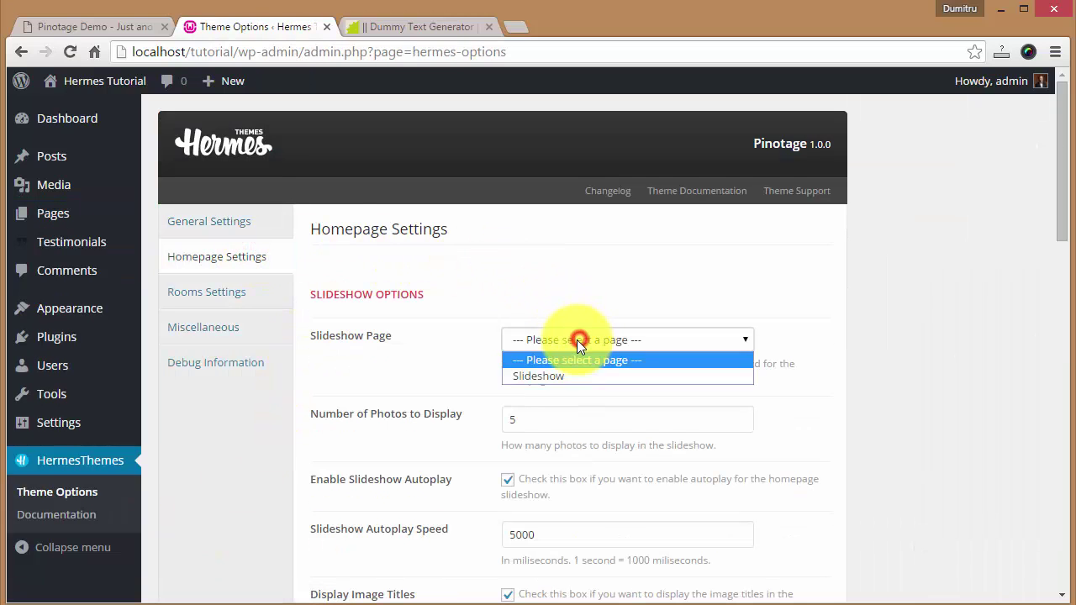
click(554, 379)
scroll(773, 370, down, 3)
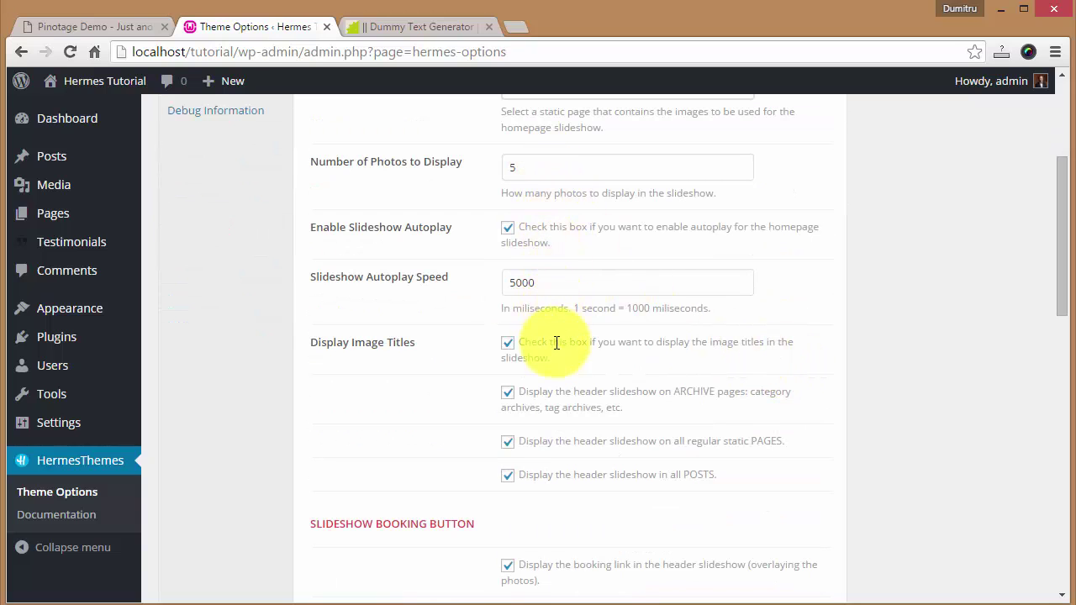
scroll(585, 301, down, 1)
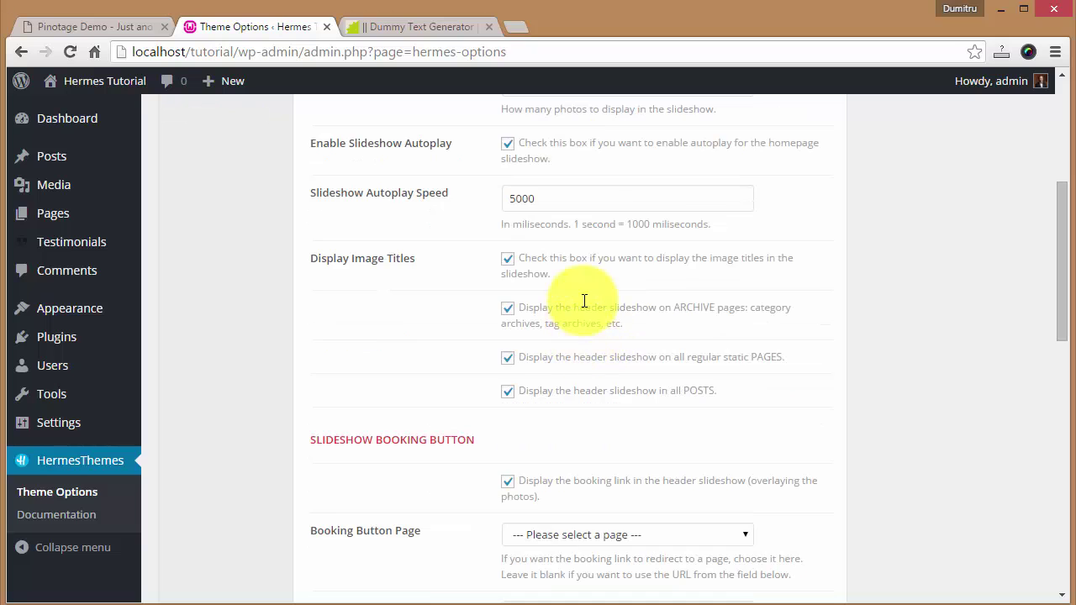
scroll(651, 282, down, 8)
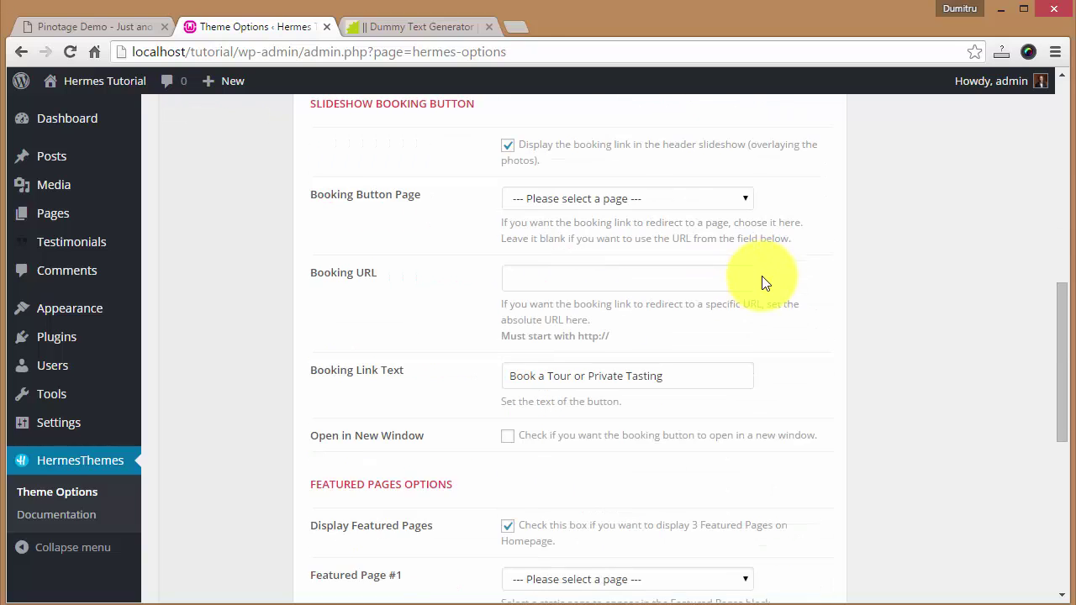
scroll(767, 323, down, 2)
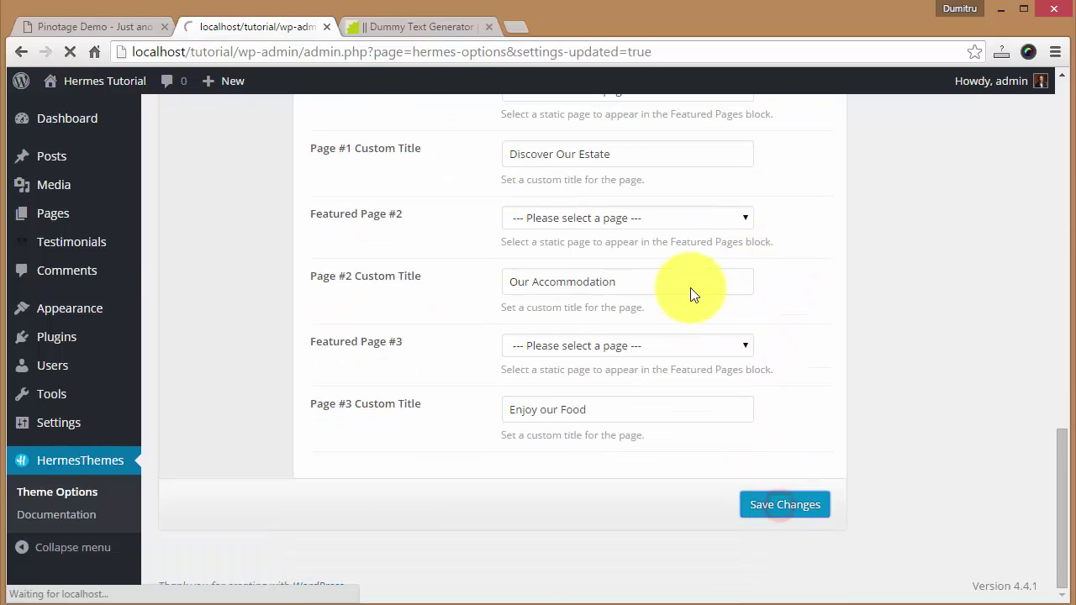
- View the tutorial site's homepage and step through all the slideshow photos to check their order and titles
click(97, 88)
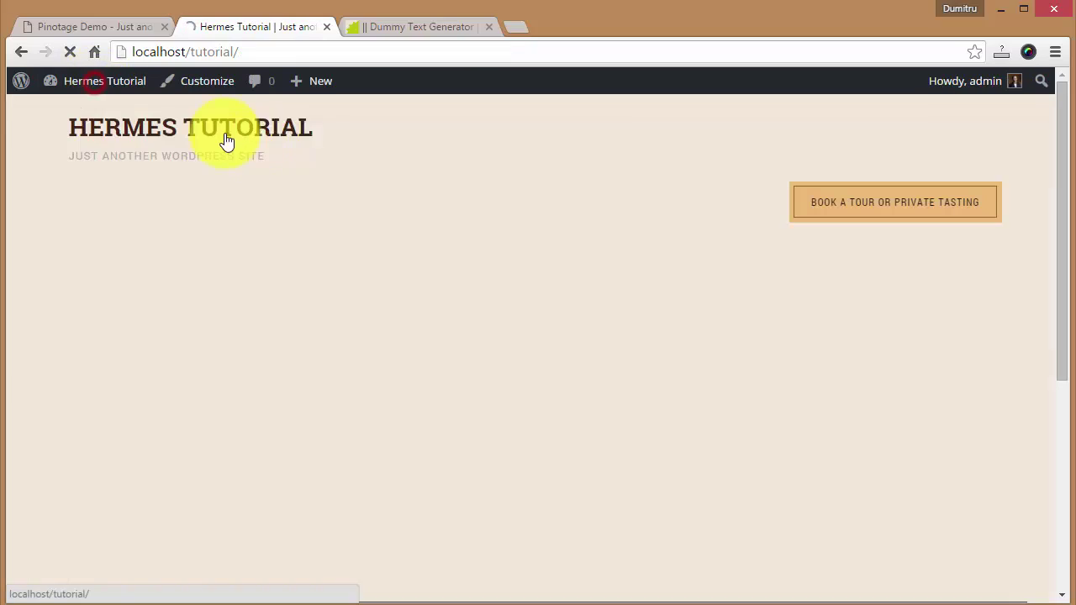
scroll(529, 312, down, 2)
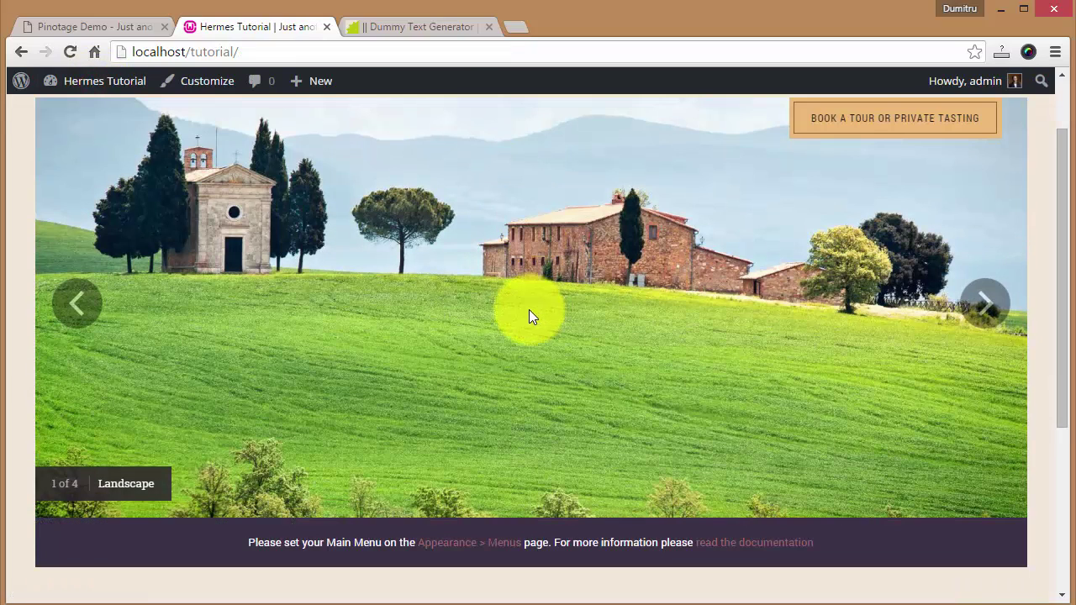
scroll(521, 329, up, 2)
click(975, 389)
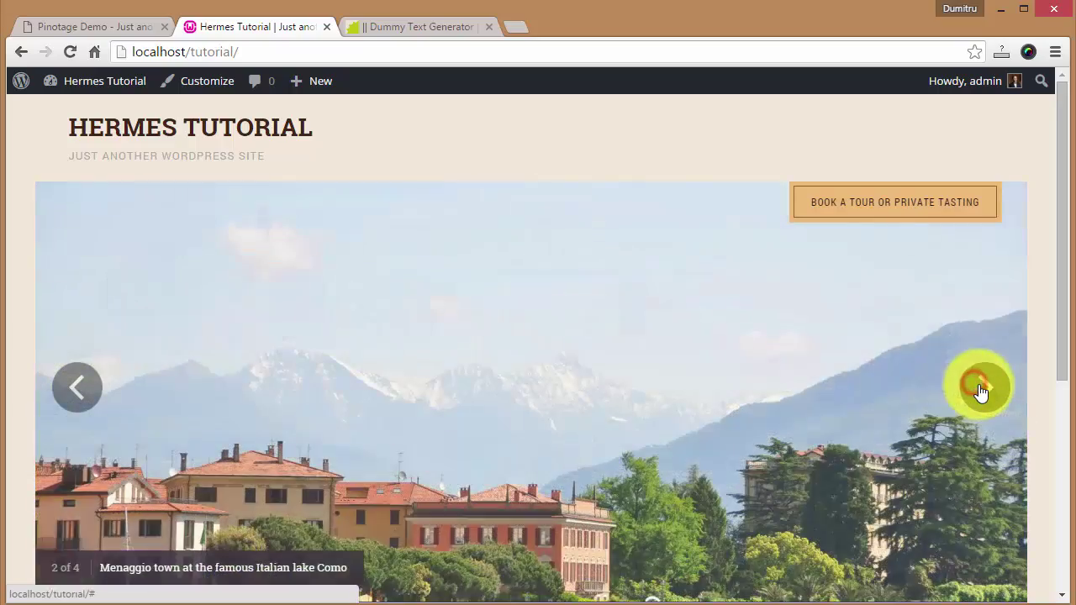
click(975, 389)
click(975, 388)
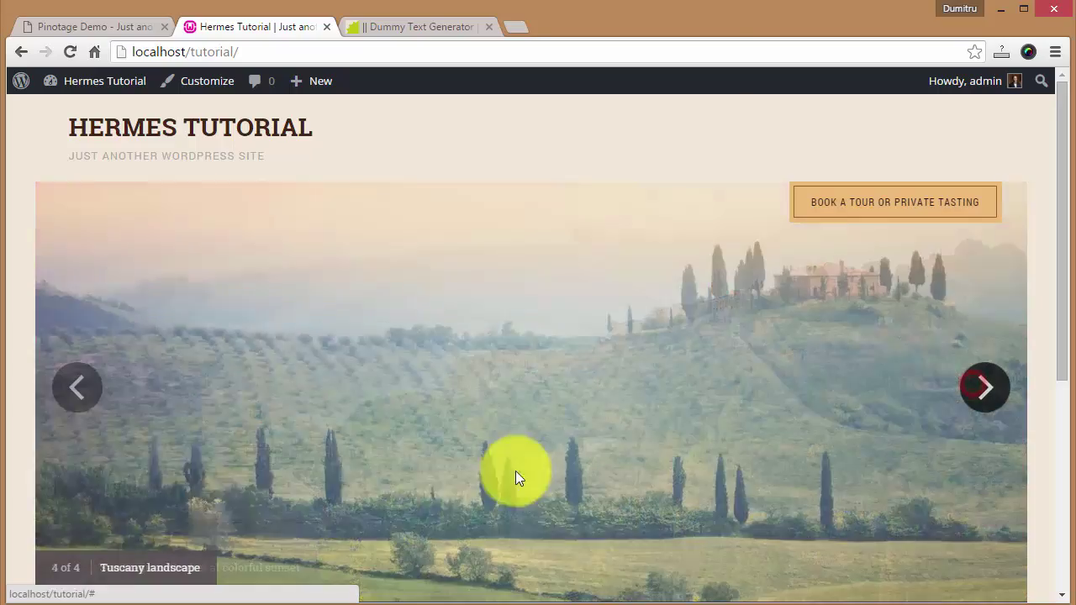
scroll(345, 374, down, 1)
scroll(297, 400, up, 1)
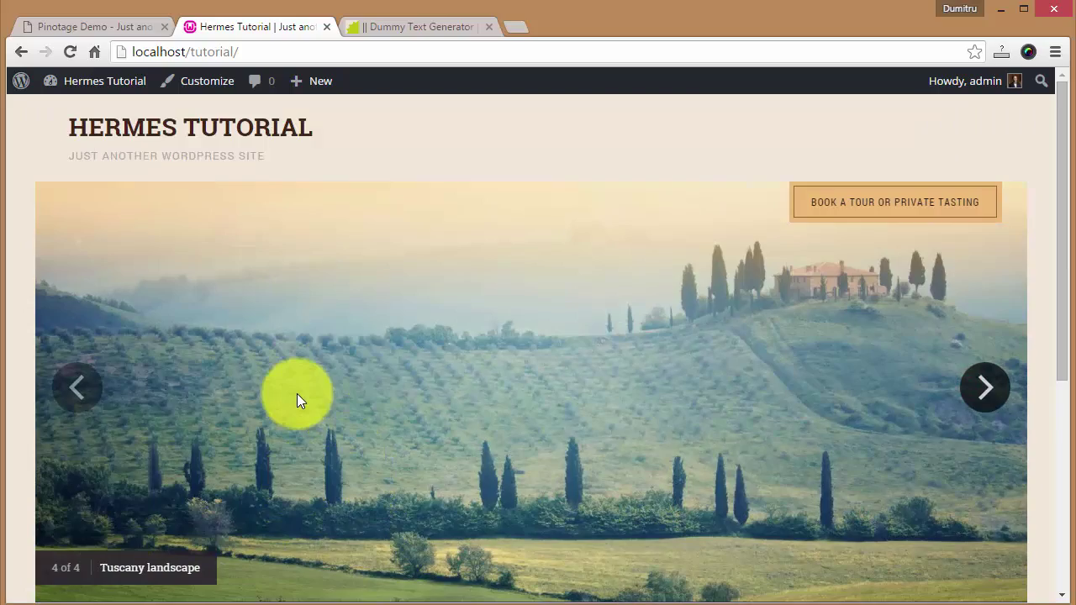
click(980, 386)
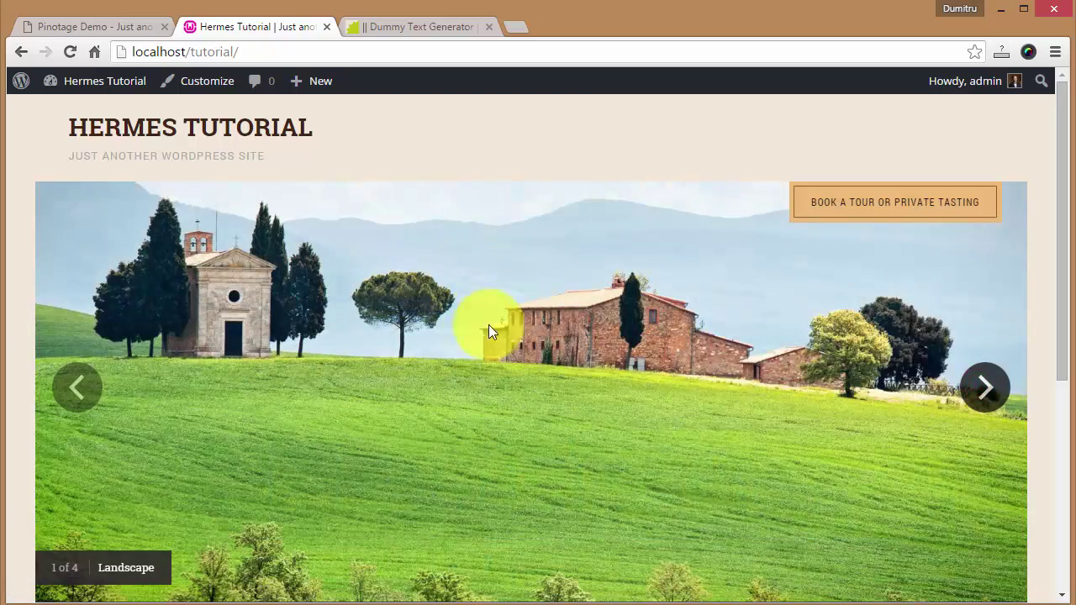
click(976, 383)
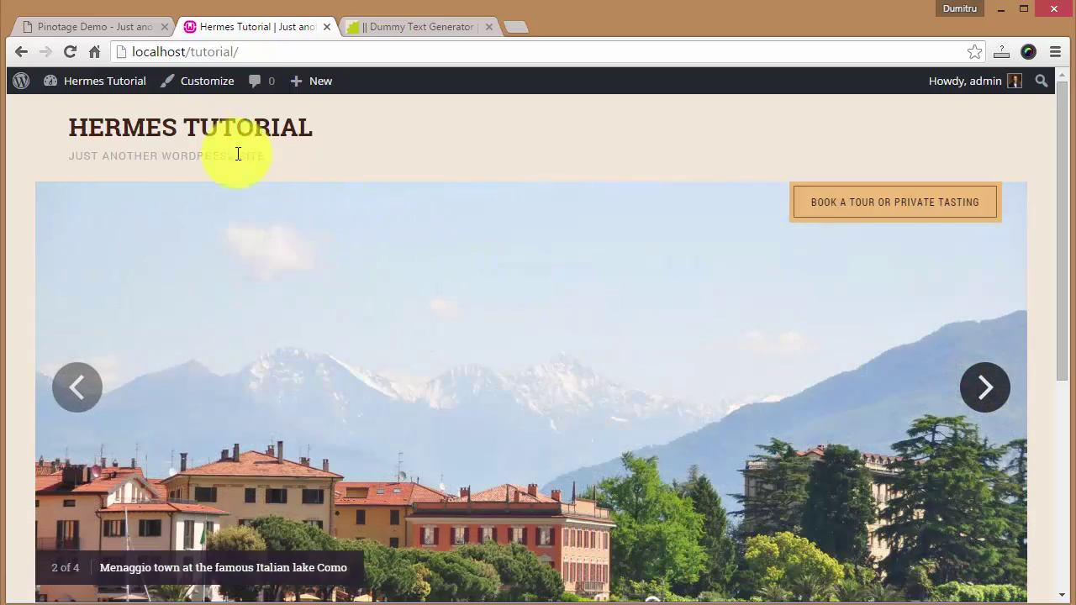
- Open the Slideshow page for editing and filter its media library to items uploaded to this page
mouse_move(98, 87)
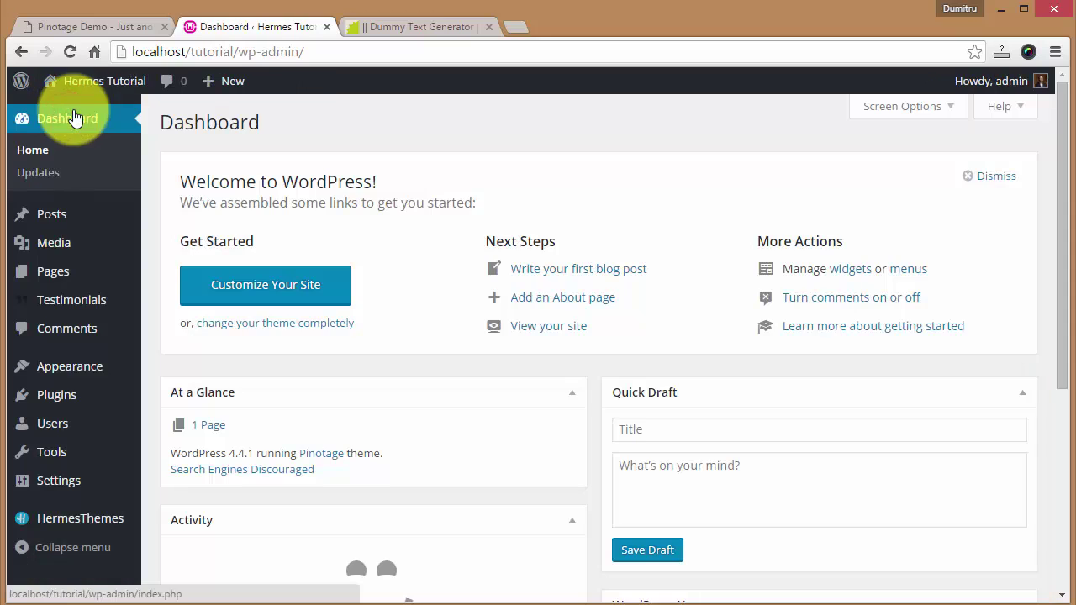
mouse_move(53, 274)
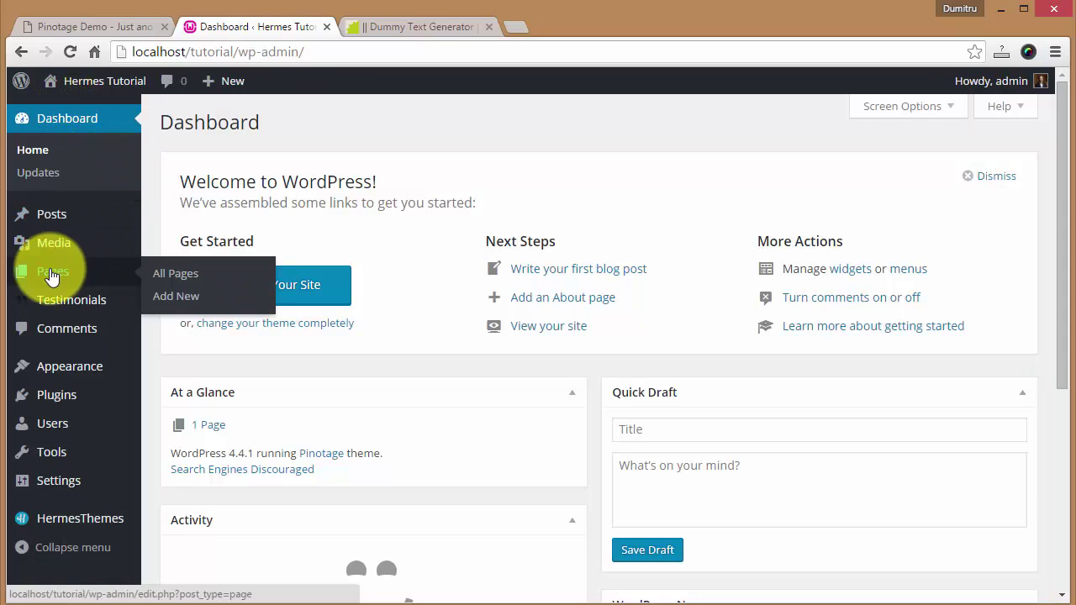
click(179, 273)
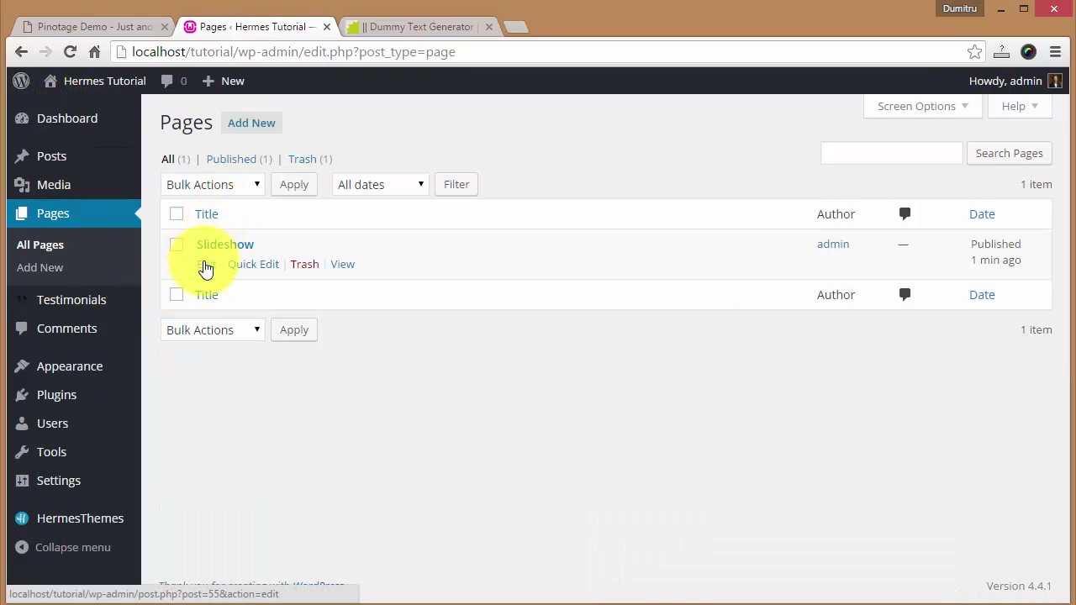
click(206, 265)
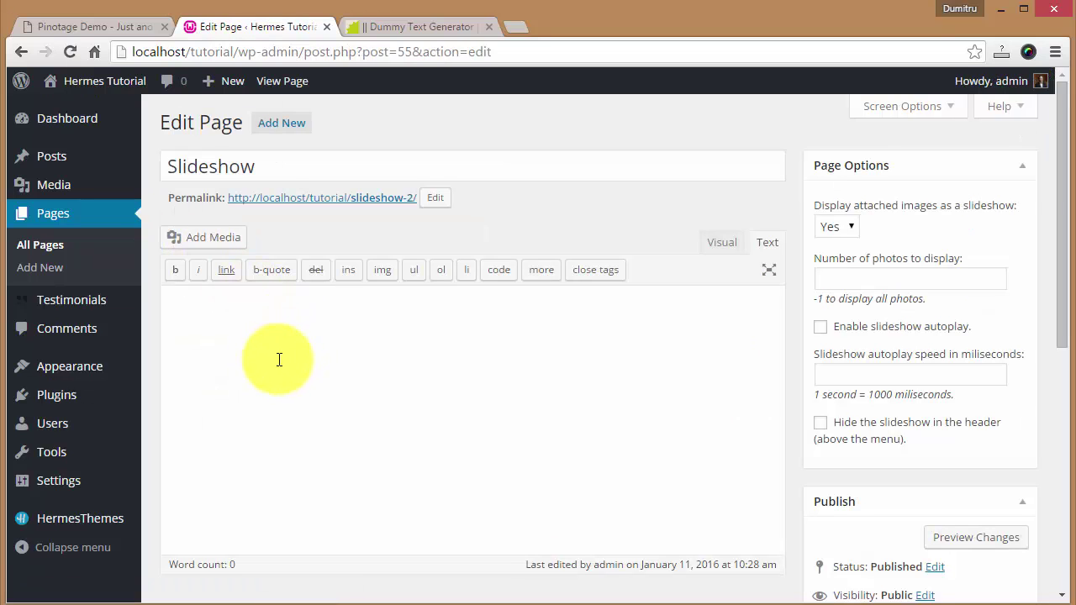
click(209, 240)
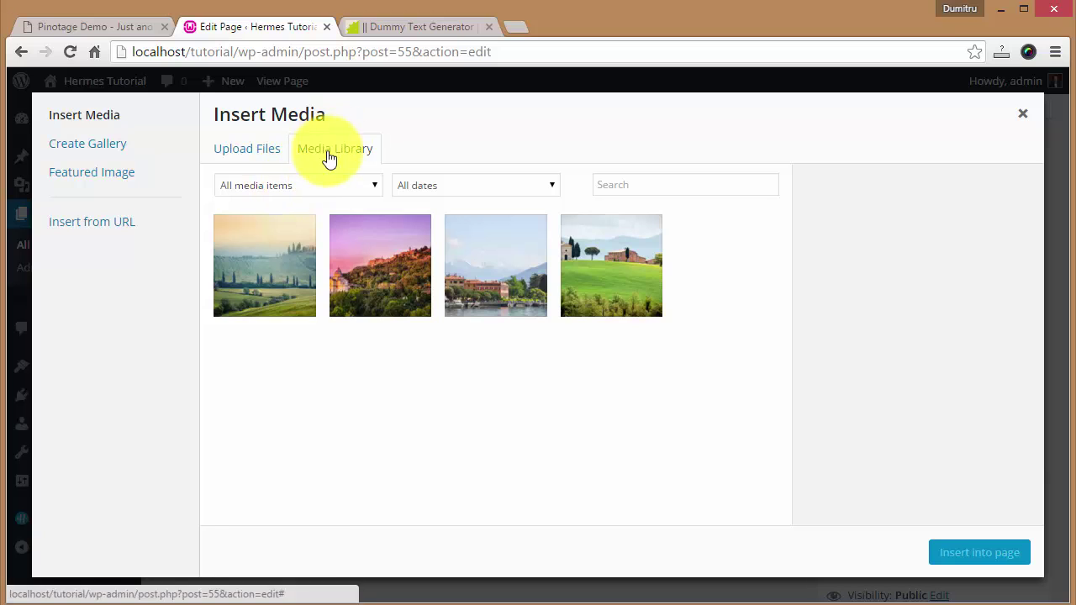
click(274, 183)
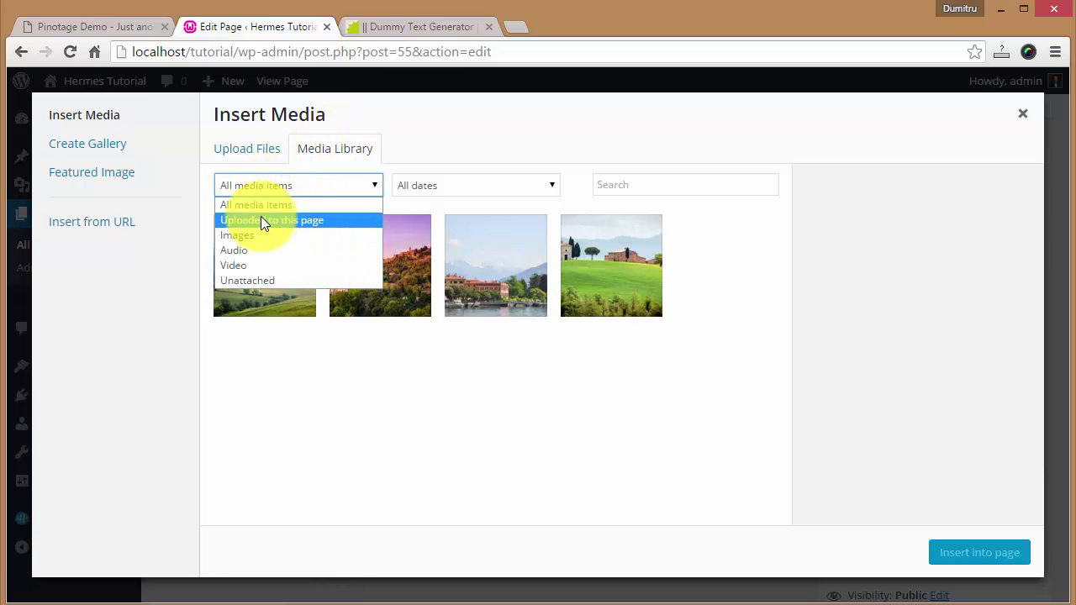
click(264, 220)
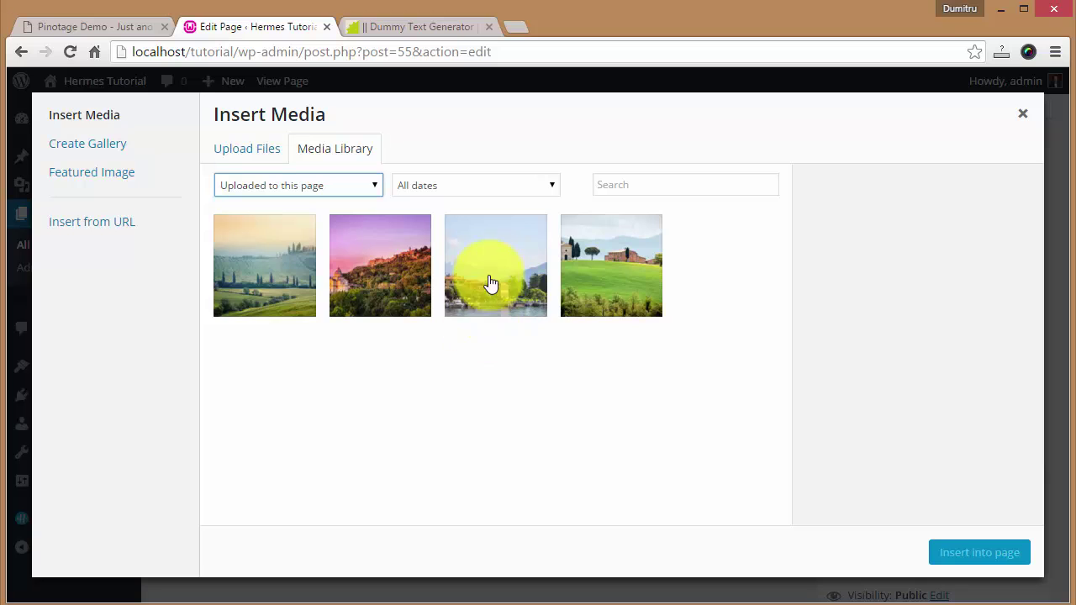
- Reorder the attached photos to Menaggio town, San Biagio cathedral, Landscape and Tuscany landscape, and update the Slideshow page
drag(499, 263, 272, 264)
drag(499, 277, 395, 271)
drag(623, 280, 517, 278)
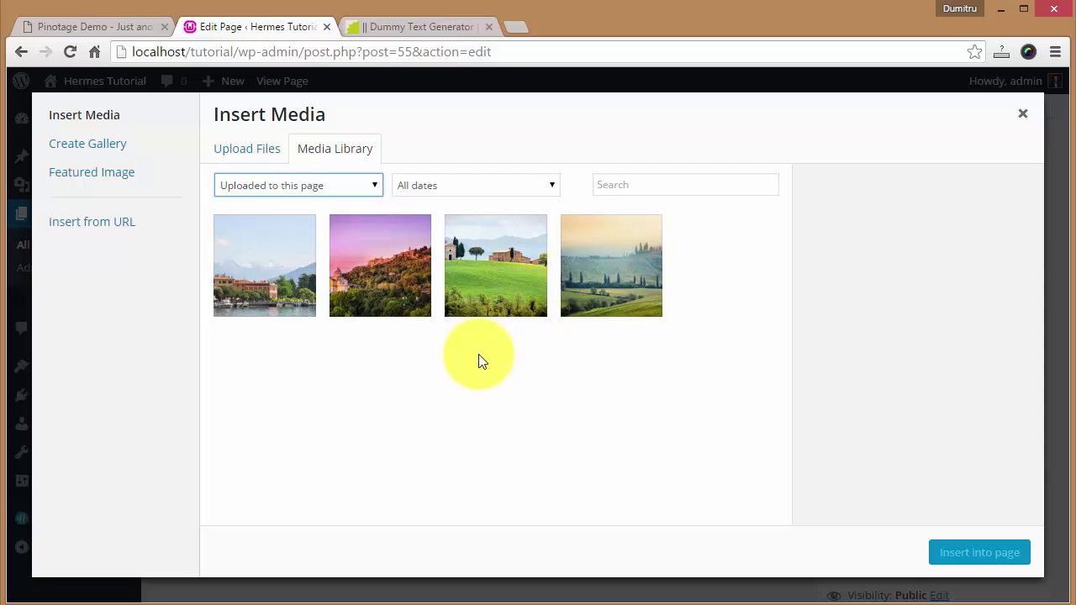
click(1024, 124)
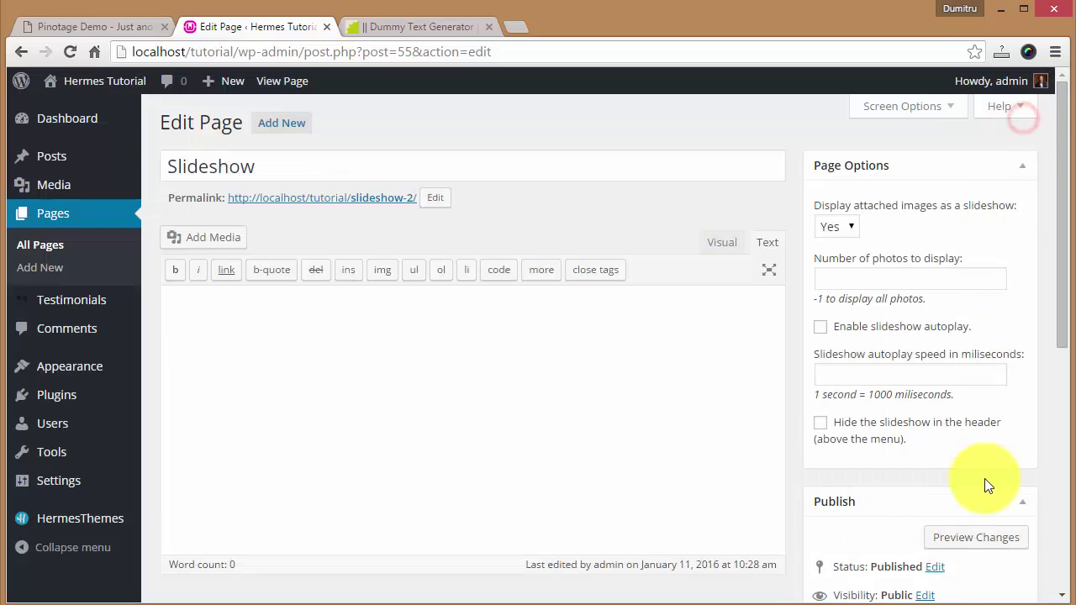
scroll(982, 475, down, 3)
click(996, 423)
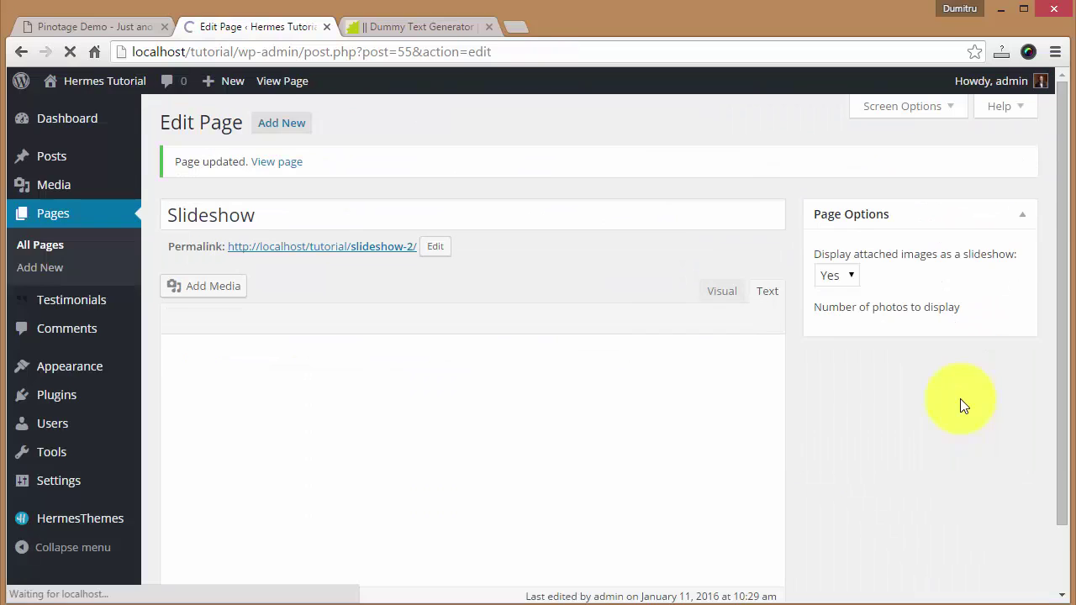
- View the tutorial site's homepage and step through the slideshow to check the new photo order
click(101, 81)
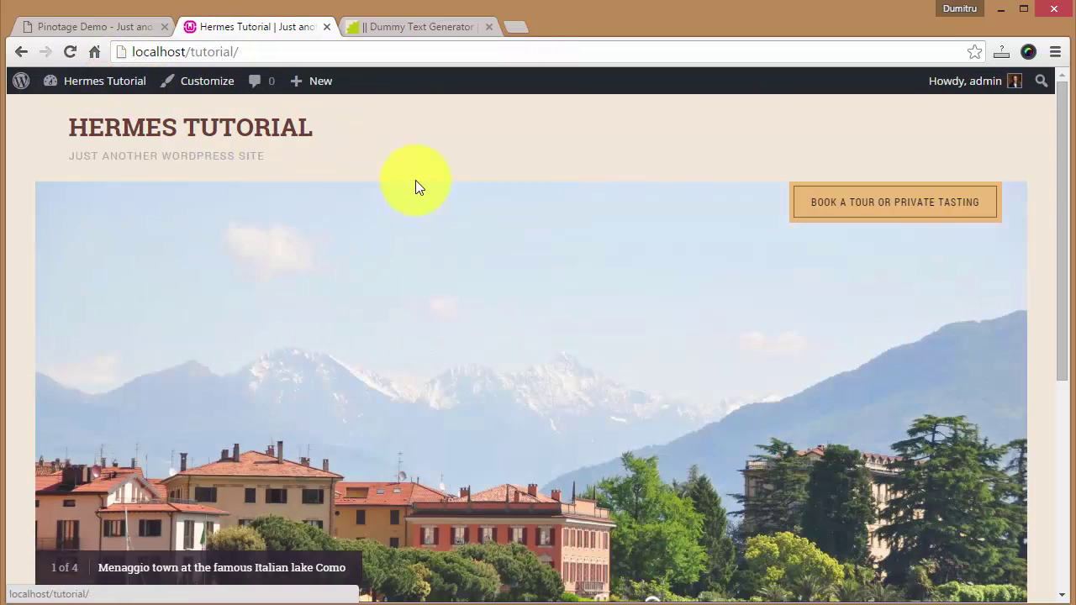
scroll(664, 353, down, 1)
click(989, 308)
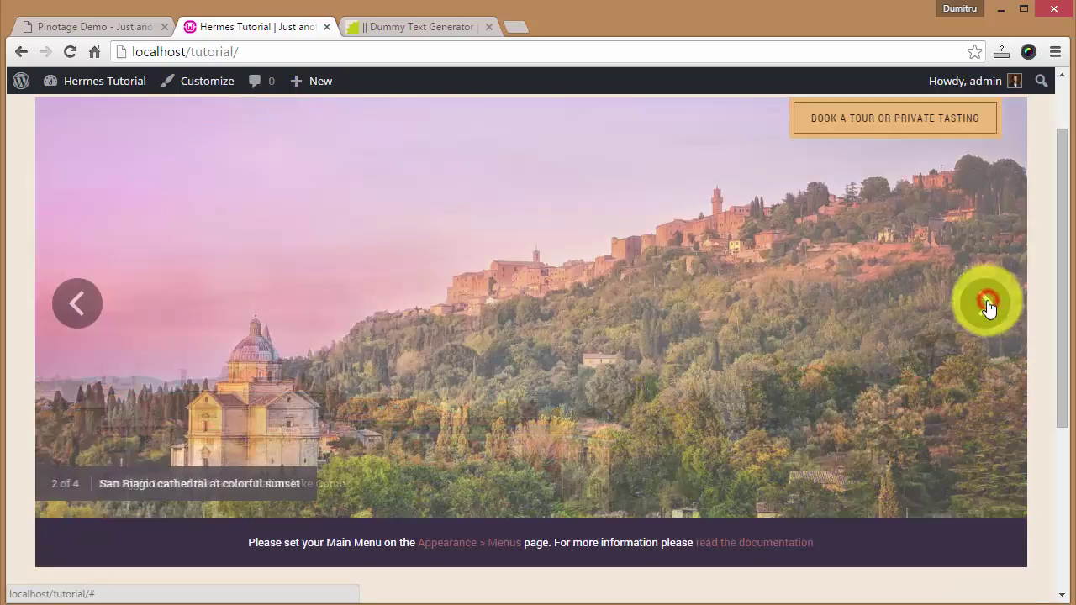
click(990, 308)
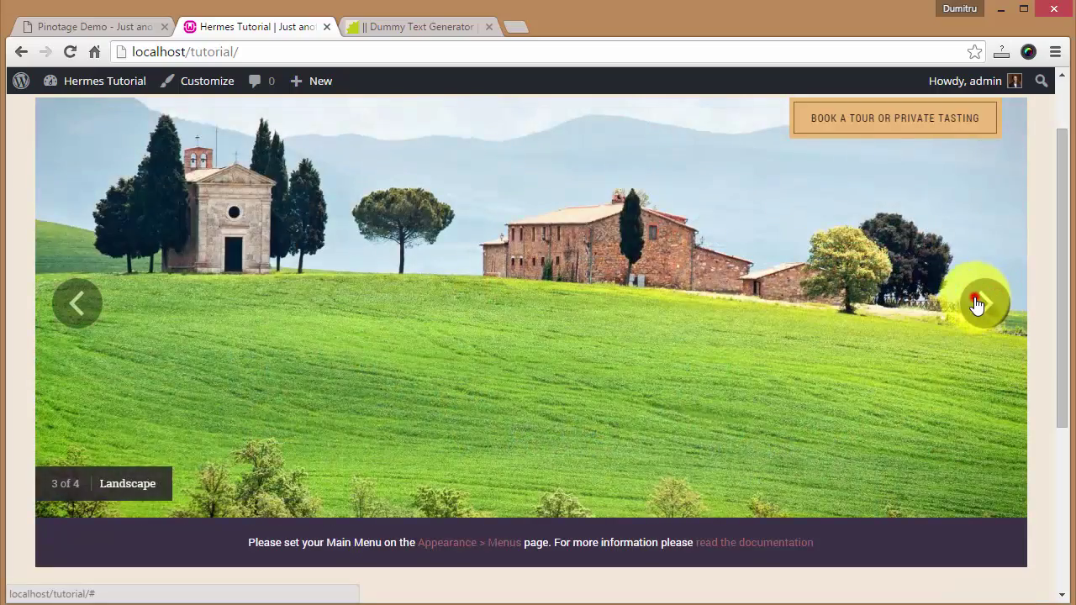
click(978, 300)
click(987, 304)
scroll(559, 308, up, 1)
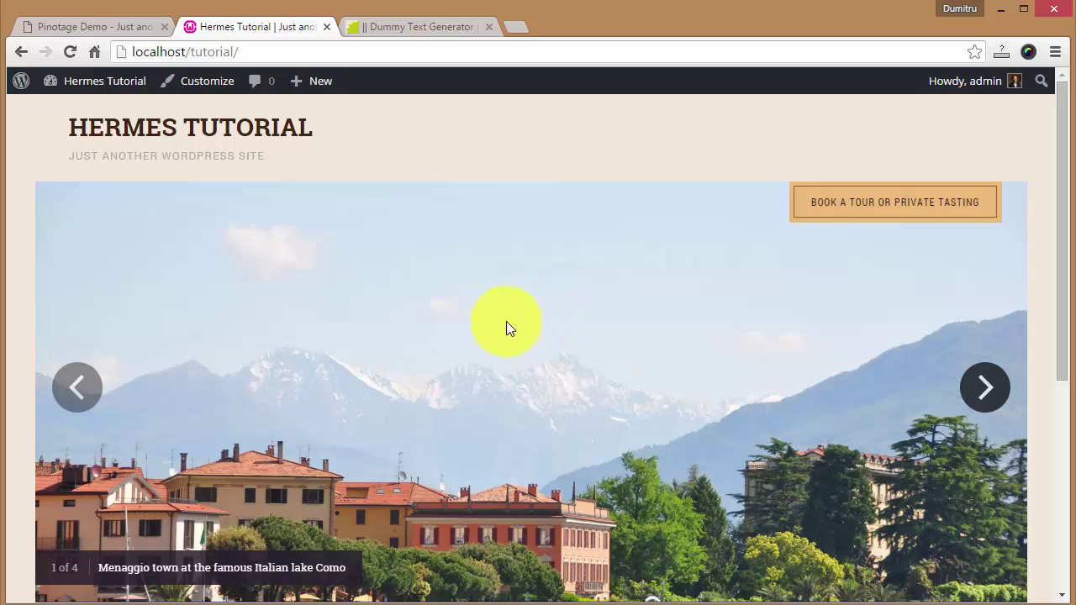
scroll(504, 325, down, 3)
scroll(353, 210, up, 1)
scroll(365, 245, up, 2)
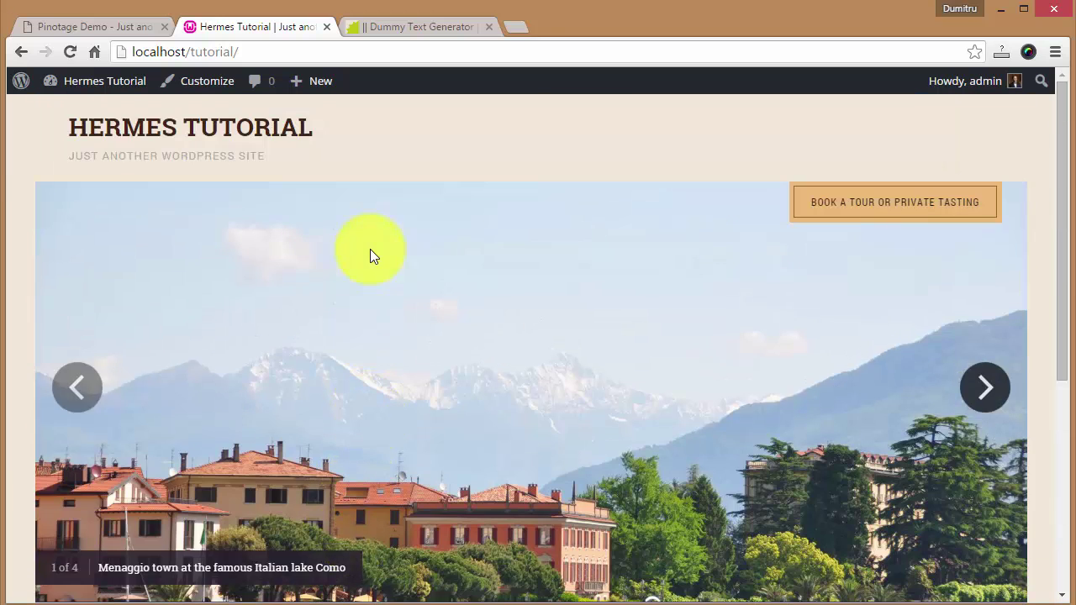
- Switch to the Pinotage demo homepage and examine the main menu items, including the Rooms & Rates submenu
click(108, 25)
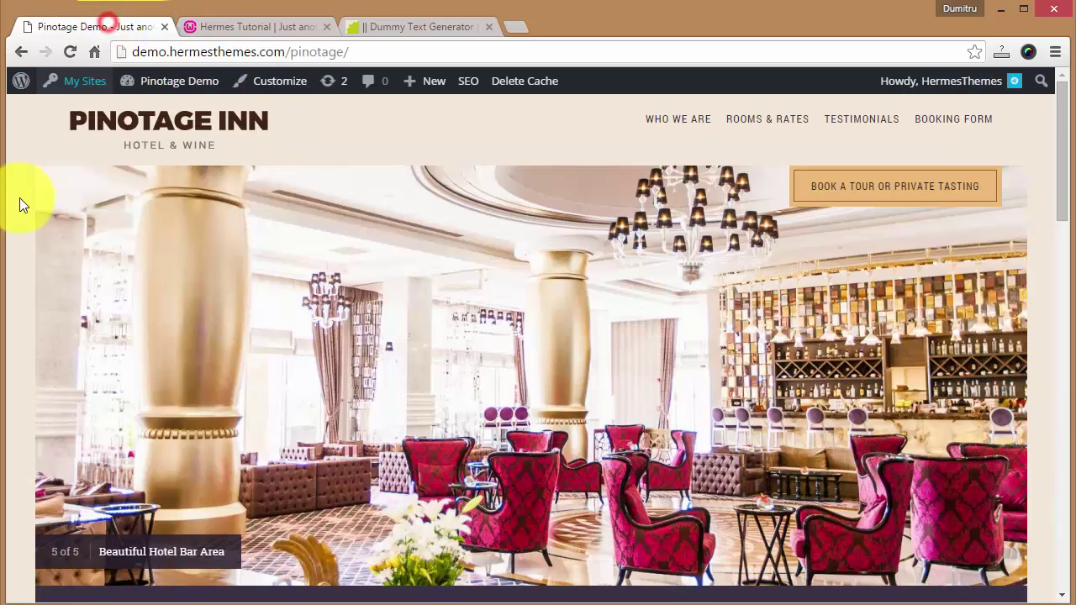
scroll(252, 252, down, 3)
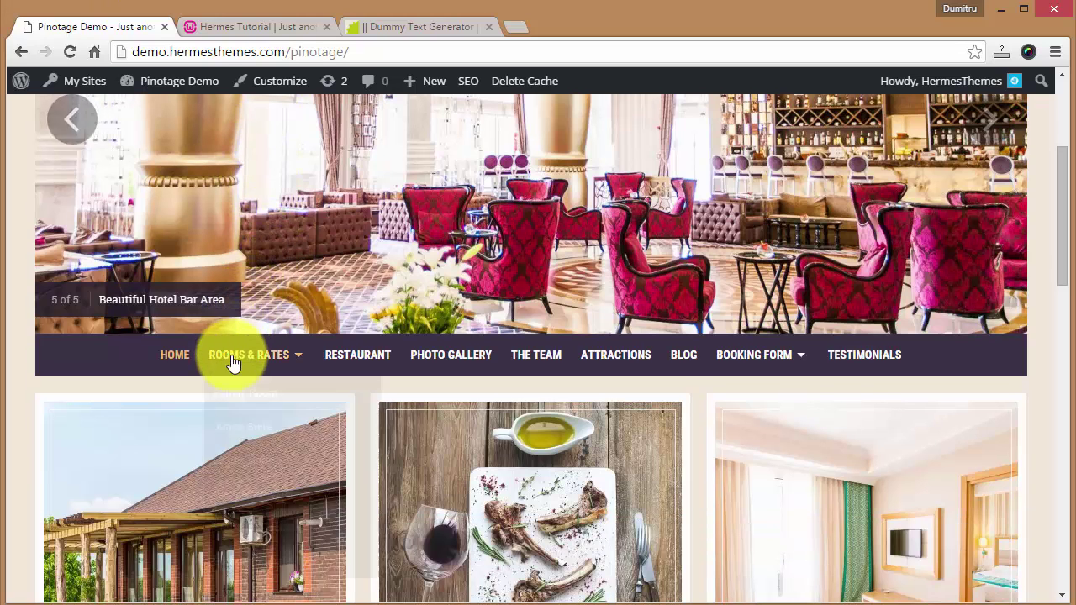
mouse_move(247, 359)
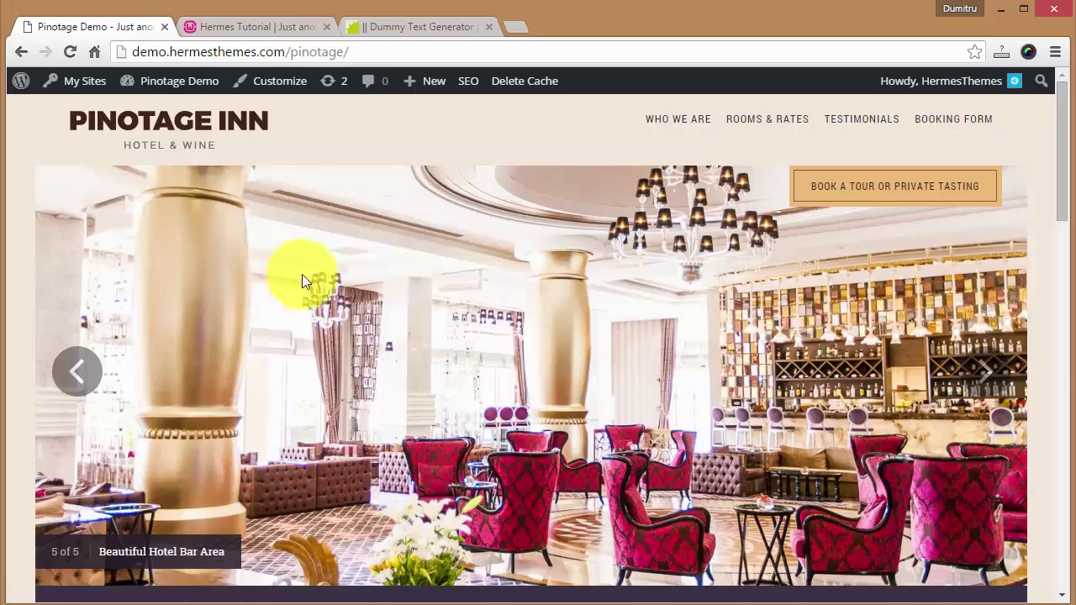
- Return to the tutorial site's dashboard and add a new page titled Our Rooms
key(ctrl+Tab)
mouse_move(94, 81)
click(74, 108)
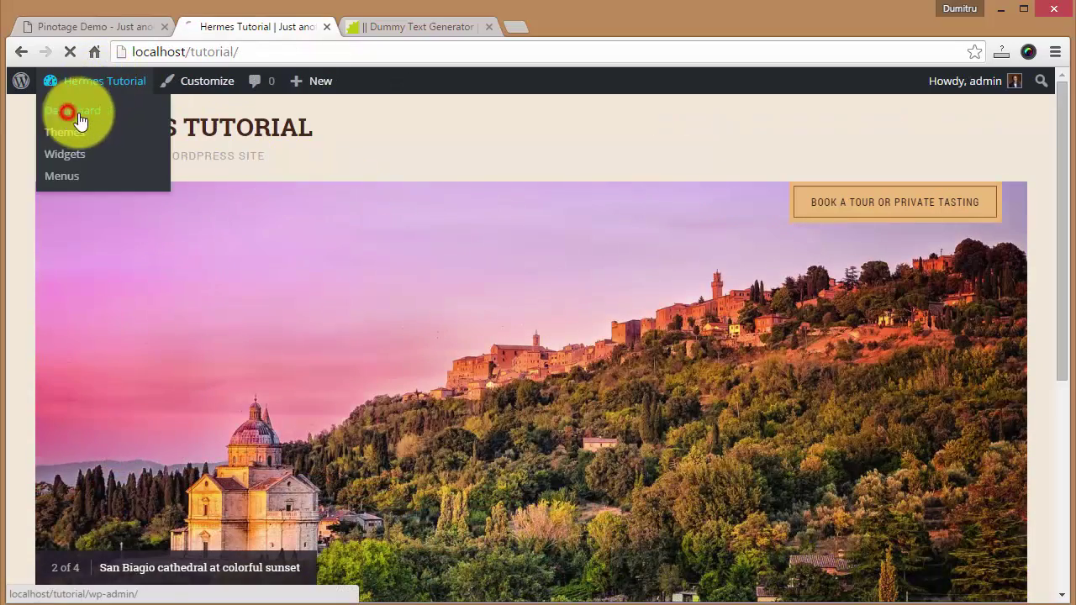
mouse_move(76, 272)
click(180, 297)
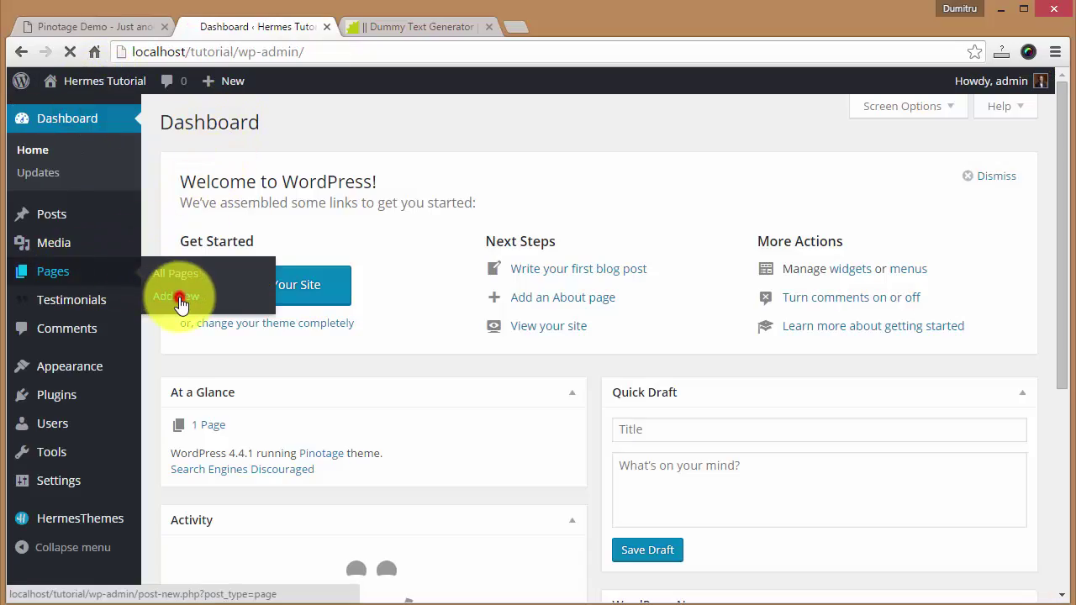
click(233, 154)
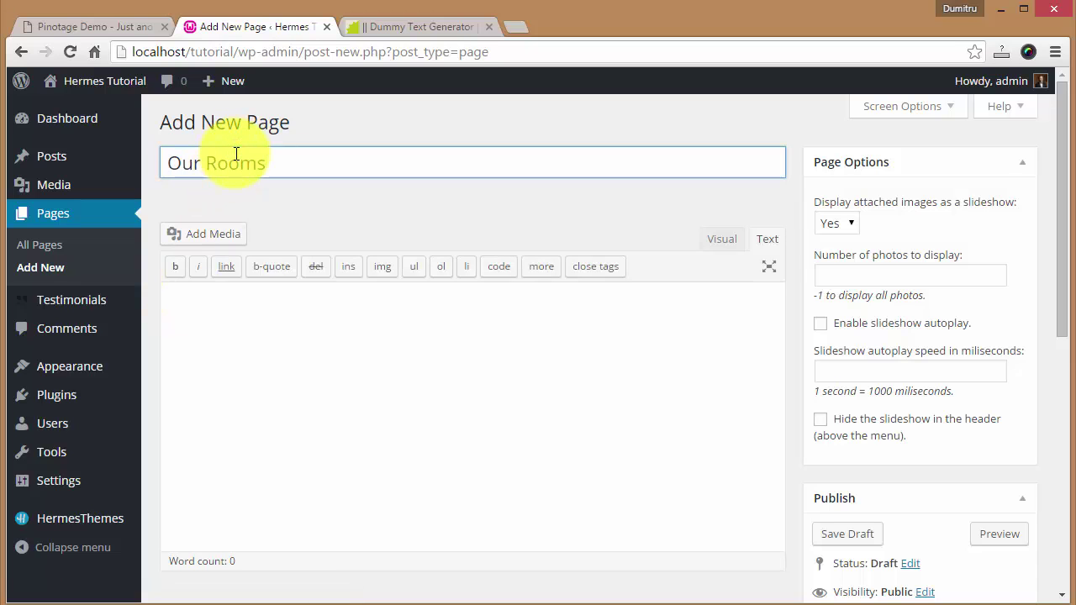
- Copy the second Lorem ipsum paragraph from the Blind Text Generator site and paste it as the Our Rooms page content
click(307, 391)
key(ctrl+Tab)
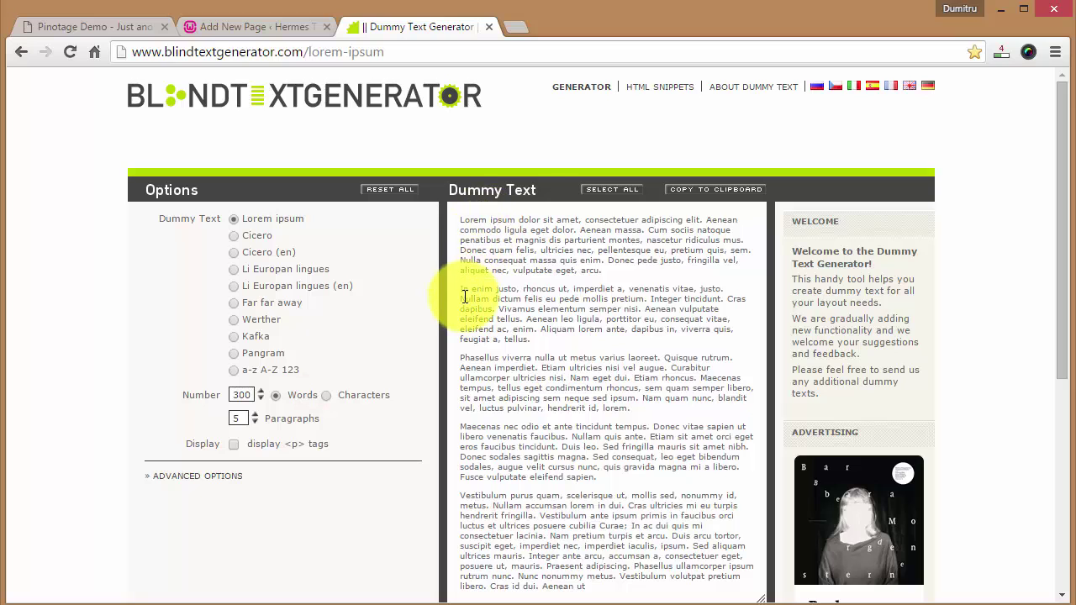
drag(462, 289, 529, 339)
key(ctrl+c)
click(277, 26)
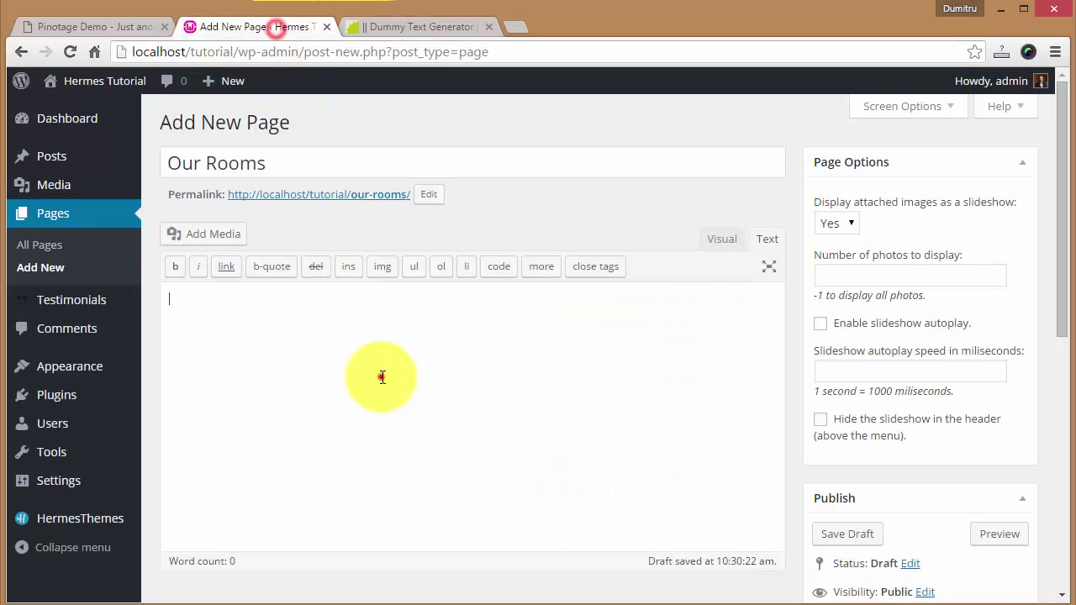
key(ctrl+v)
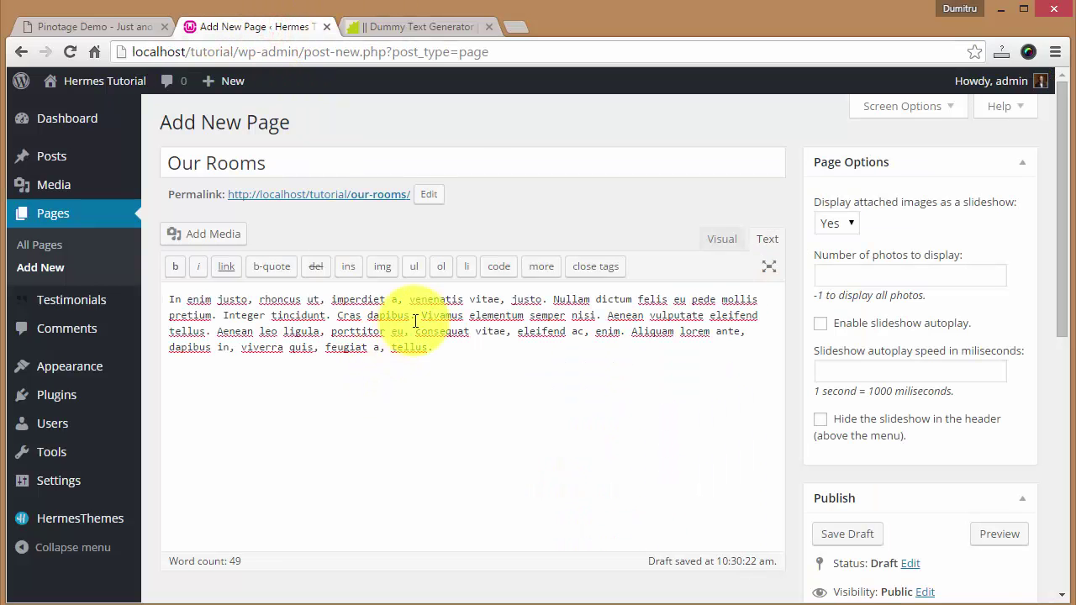
- Assign the Rooms List template to the Our Rooms page
scroll(510, 304, down, 5)
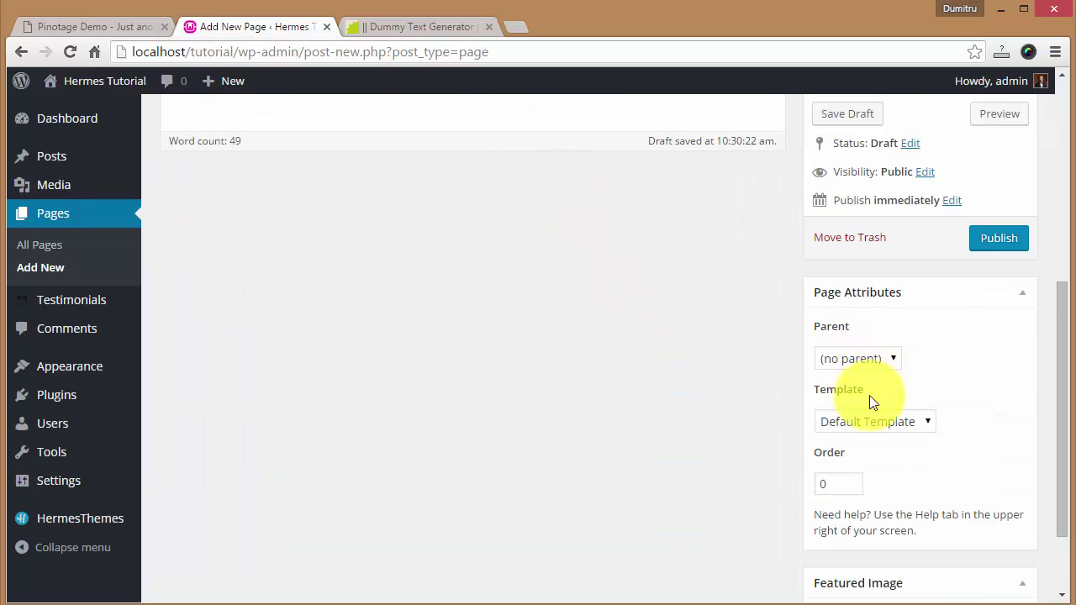
scroll(807, 389, down, 1)
click(874, 341)
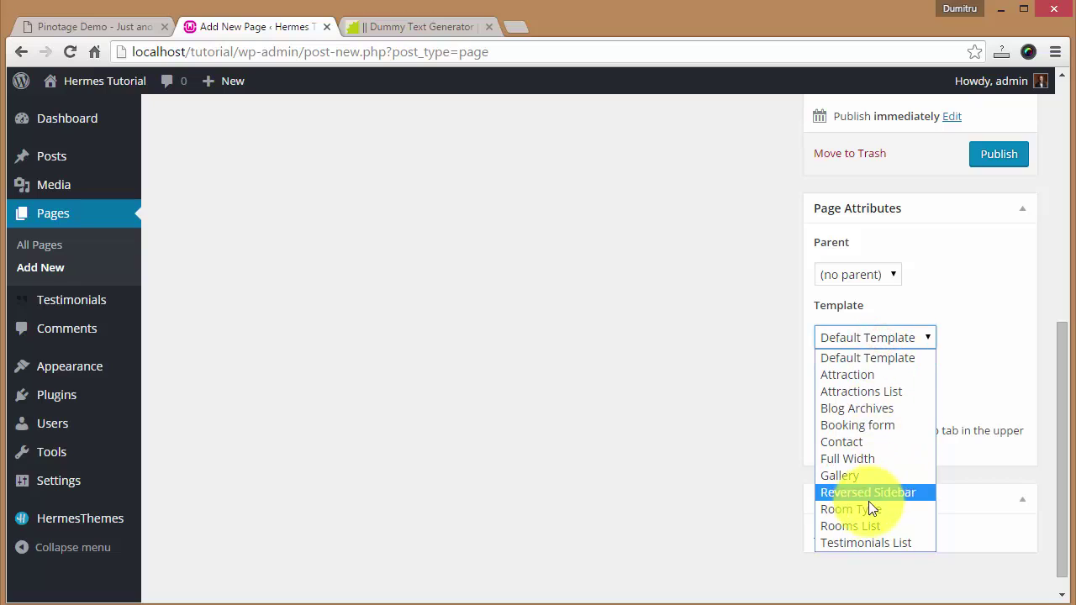
click(856, 528)
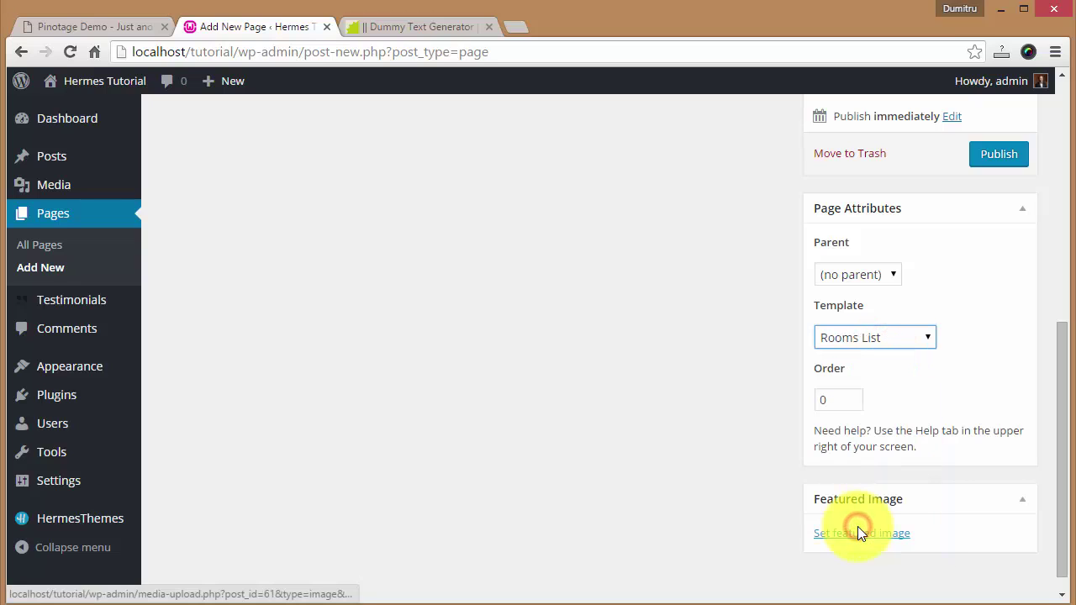
- Upload the hotel photo numbered 29 from the PHOTOS > ROOMS folder as the page's featured image and publish the page
scroll(689, 388, down, 1)
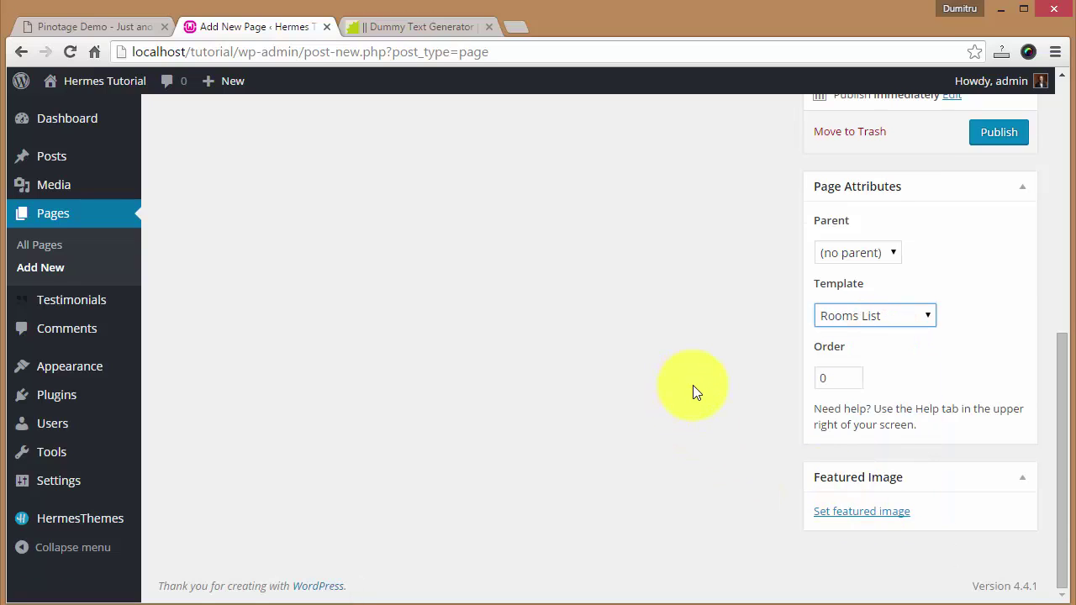
click(851, 515)
click(77, 150)
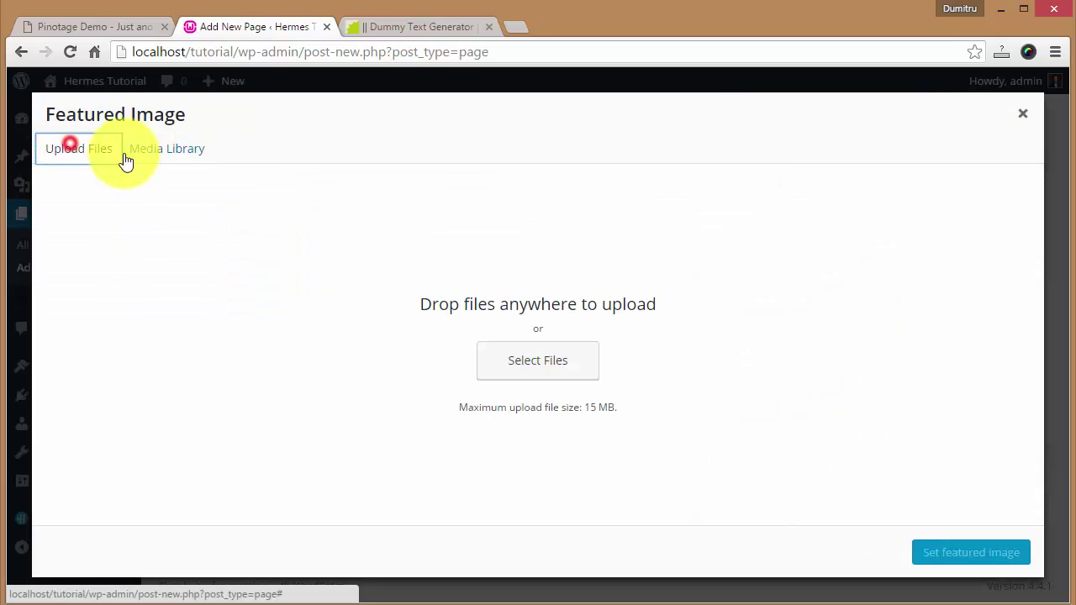
click(532, 363)
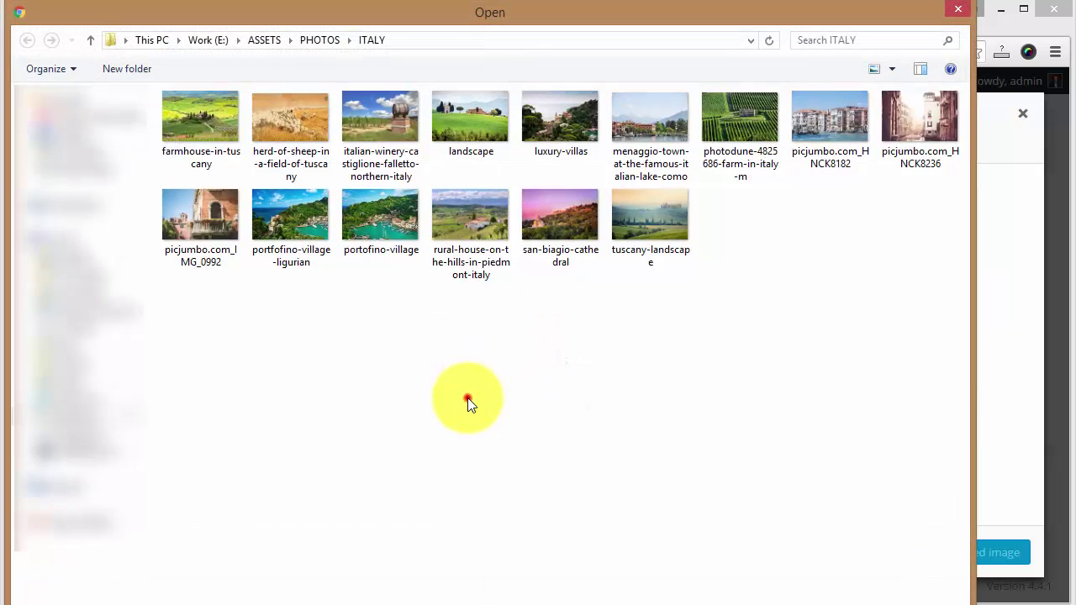
key(alt+Up)
double_click(192, 171)
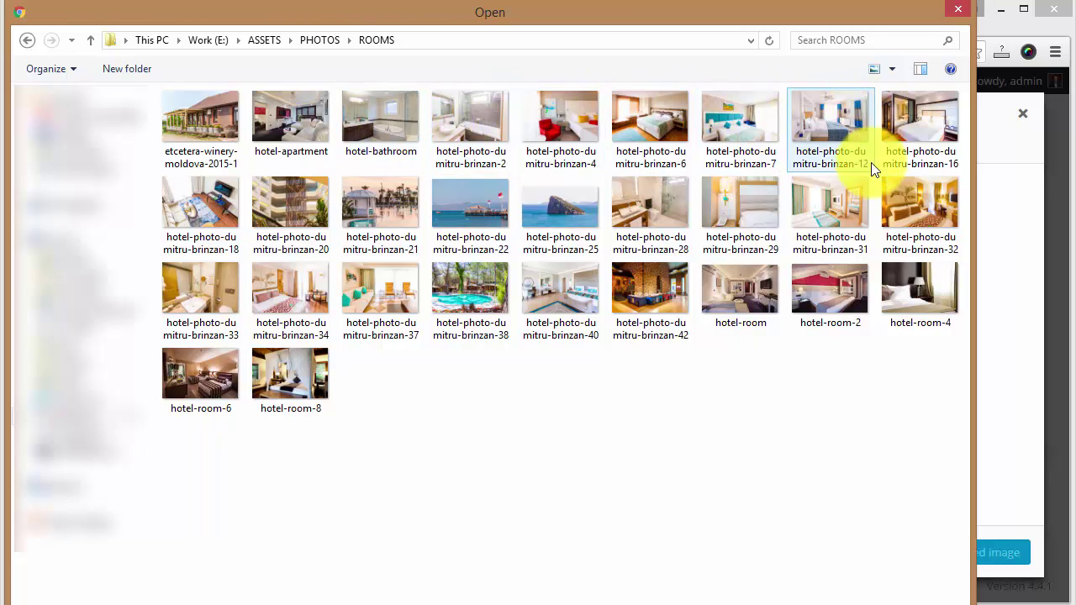
double_click(726, 203)
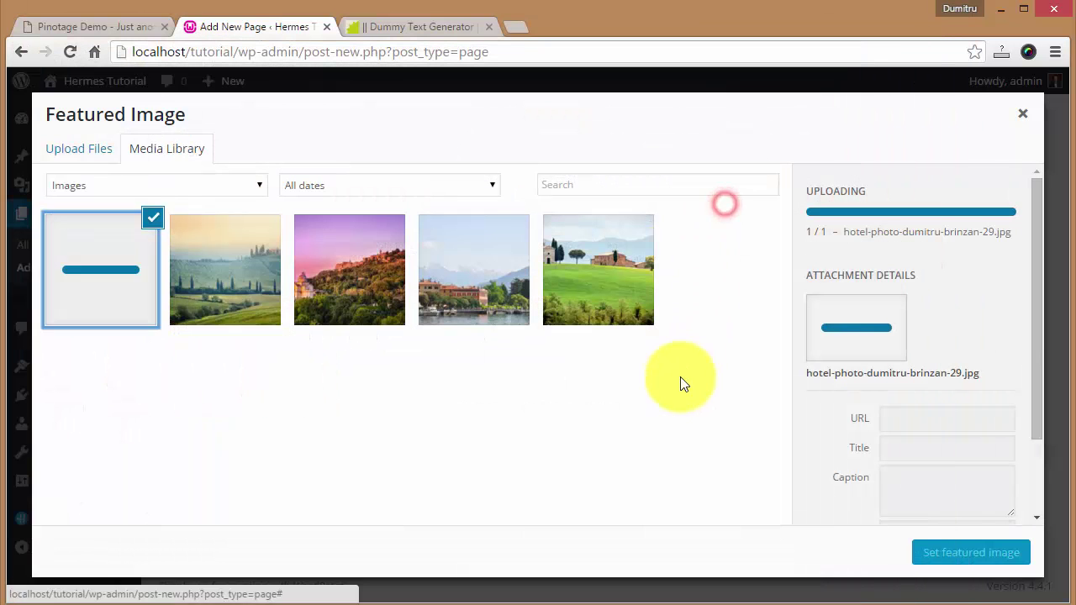
click(957, 561)
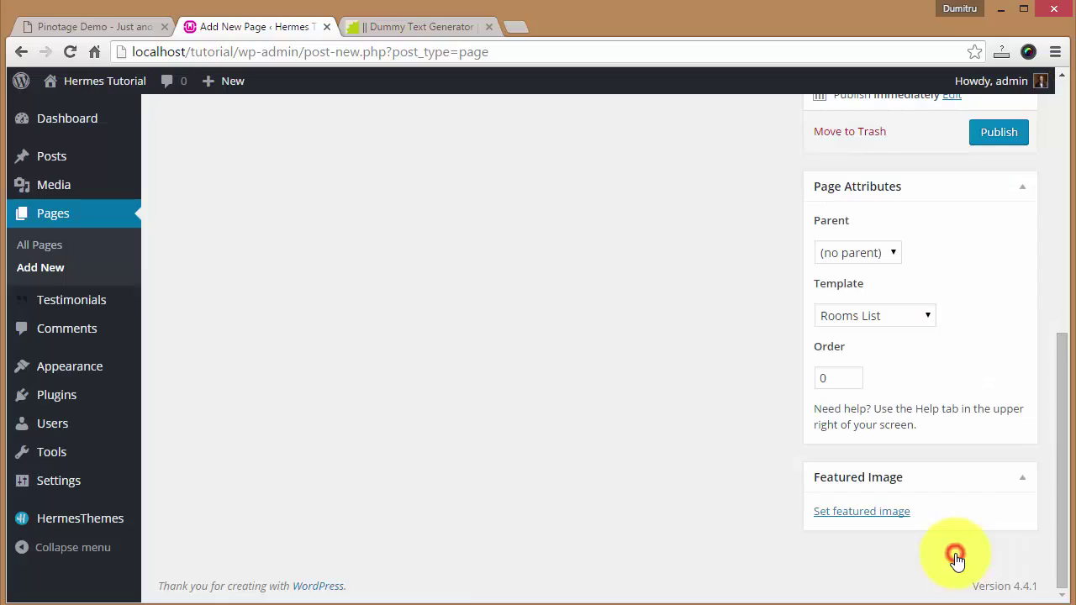
scroll(940, 414, up, 2)
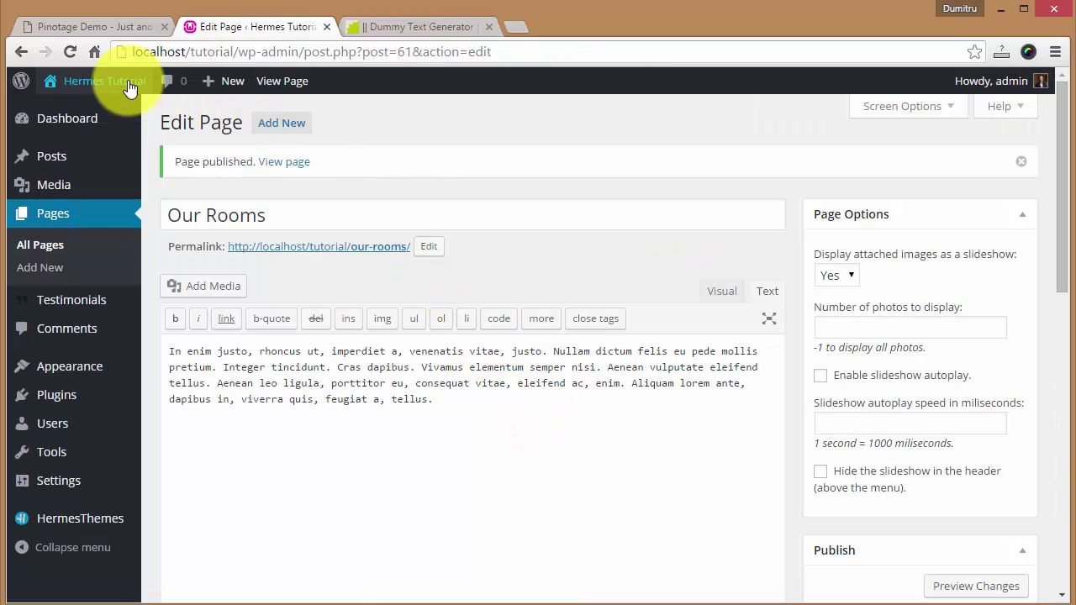
click(521, 426)
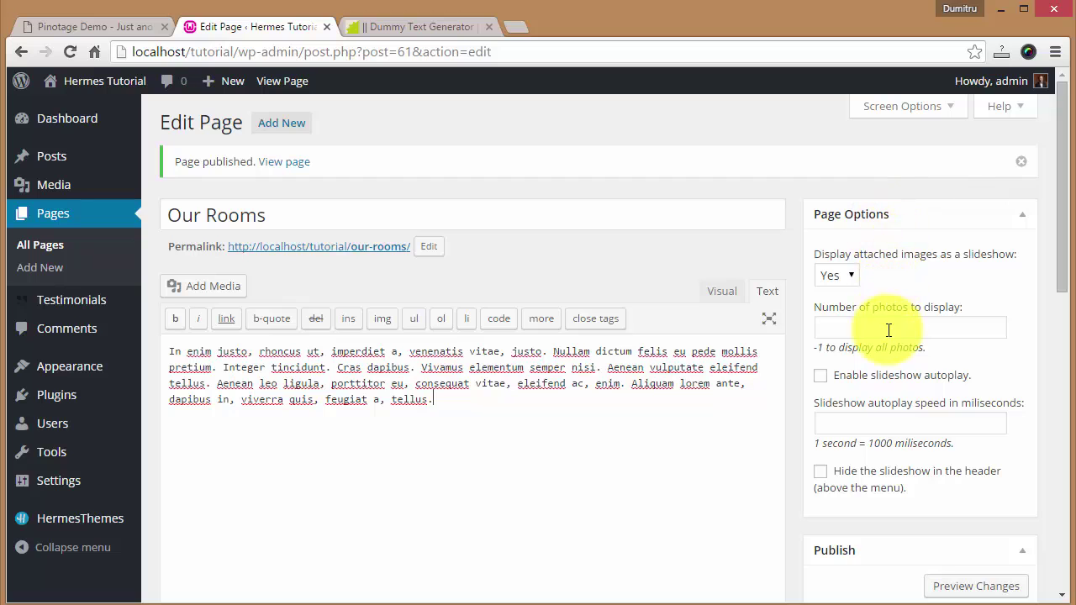
scroll(888, 459, down, 1)
scroll(887, 350, up, 1)
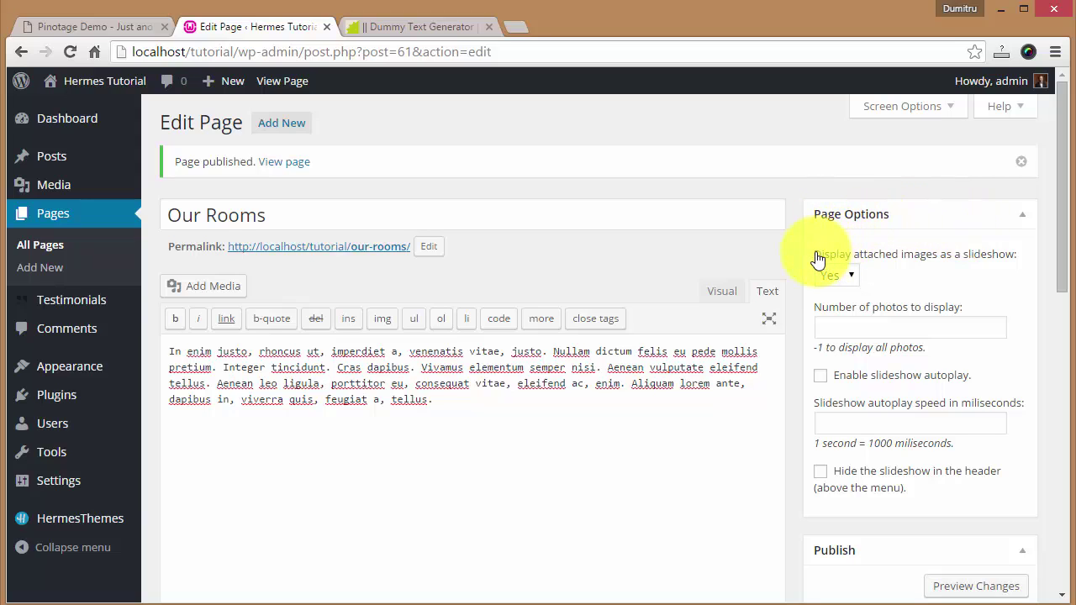
click(567, 436)
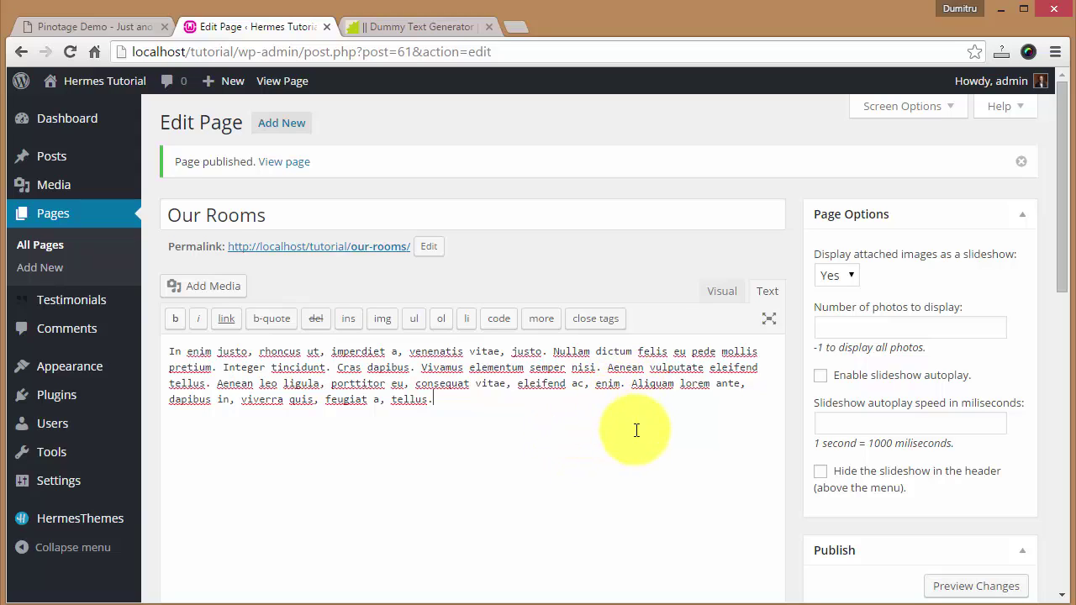
- View the published Our Rooms page and examine its featured photo, title and text
click(320, 247)
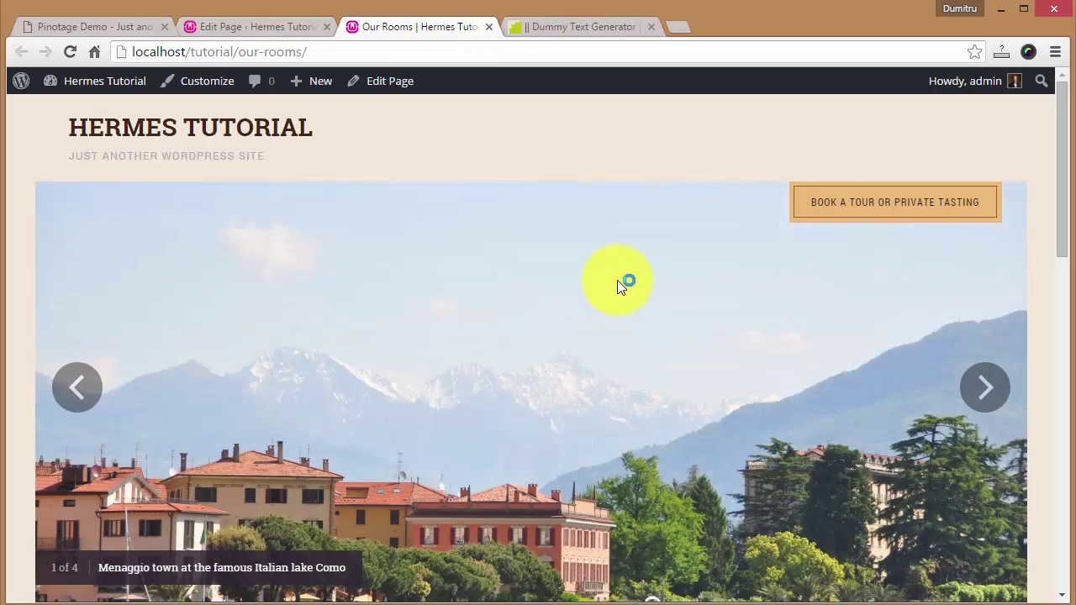
scroll(617, 280, down, 7)
scroll(538, 379, down, 2)
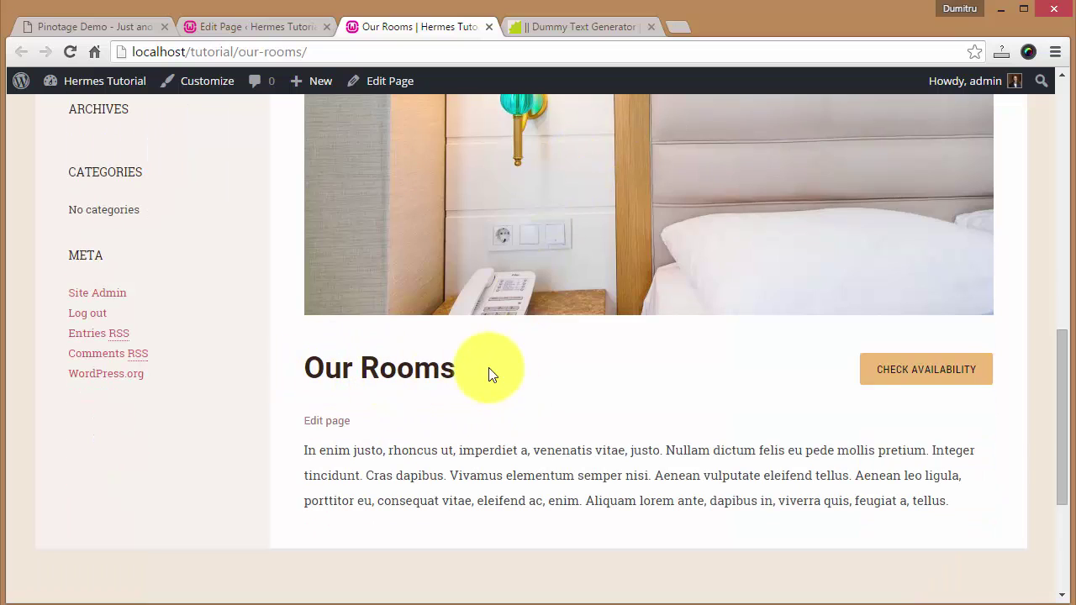
scroll(492, 388, up, 4)
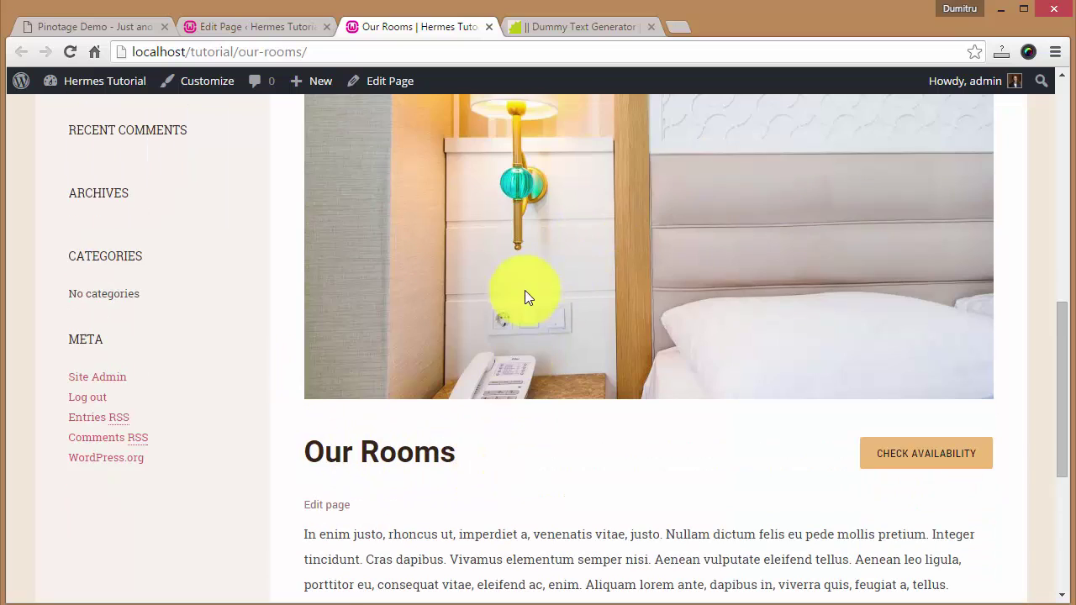
scroll(490, 367, down, 2)
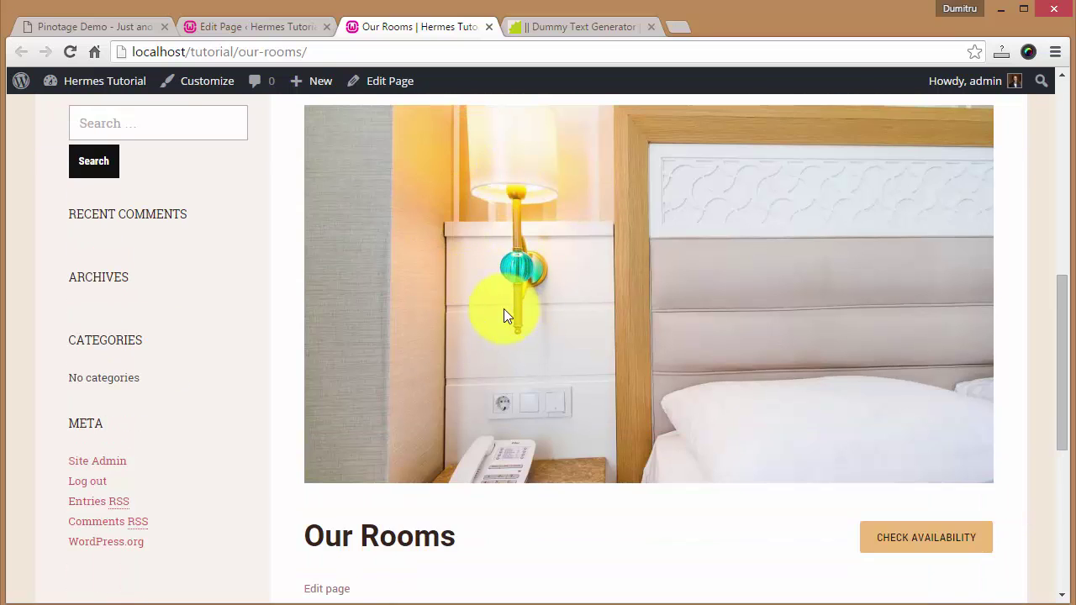
- Return to editing Our Rooms, upload hotel photos 37 and 40 from the ROOMS folder without inserting them, and update the page
click(245, 22)
click(499, 422)
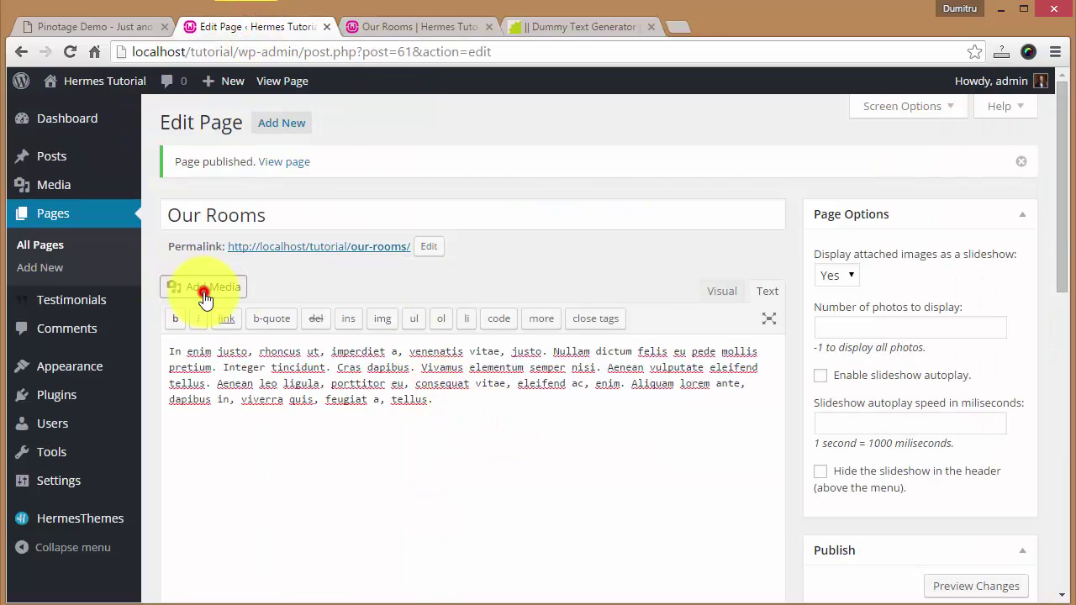
click(205, 298)
click(254, 147)
click(626, 358)
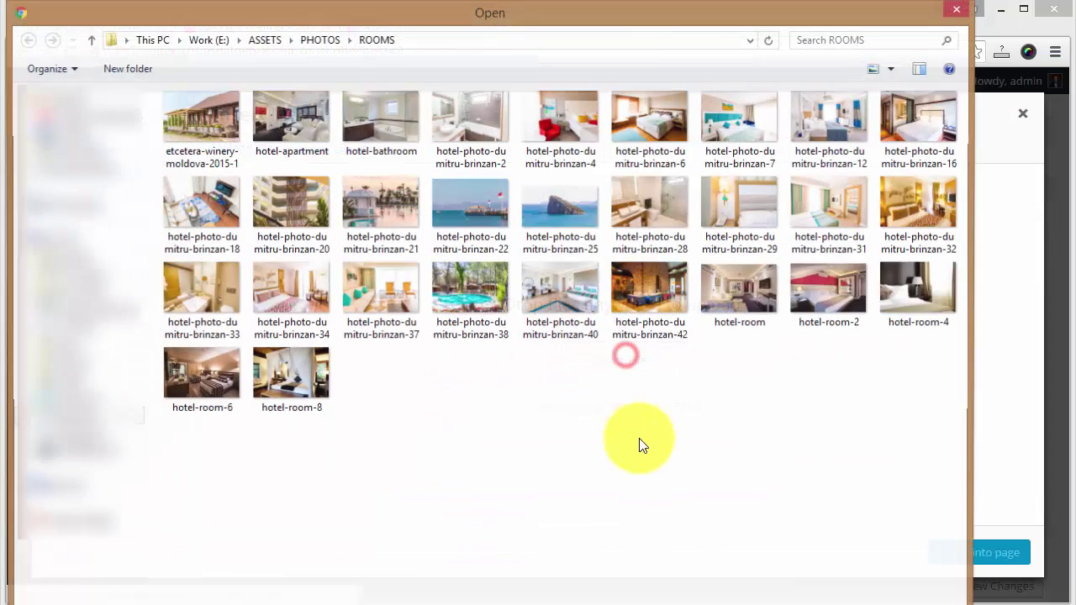
click(566, 300)
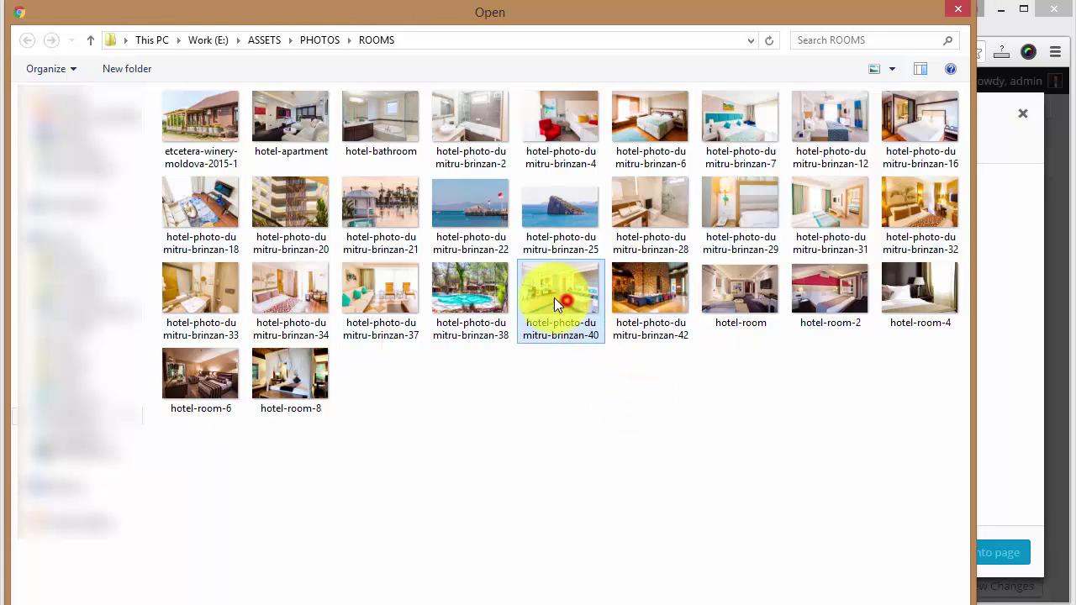
ctrl+click(405, 295)
click(798, 603)
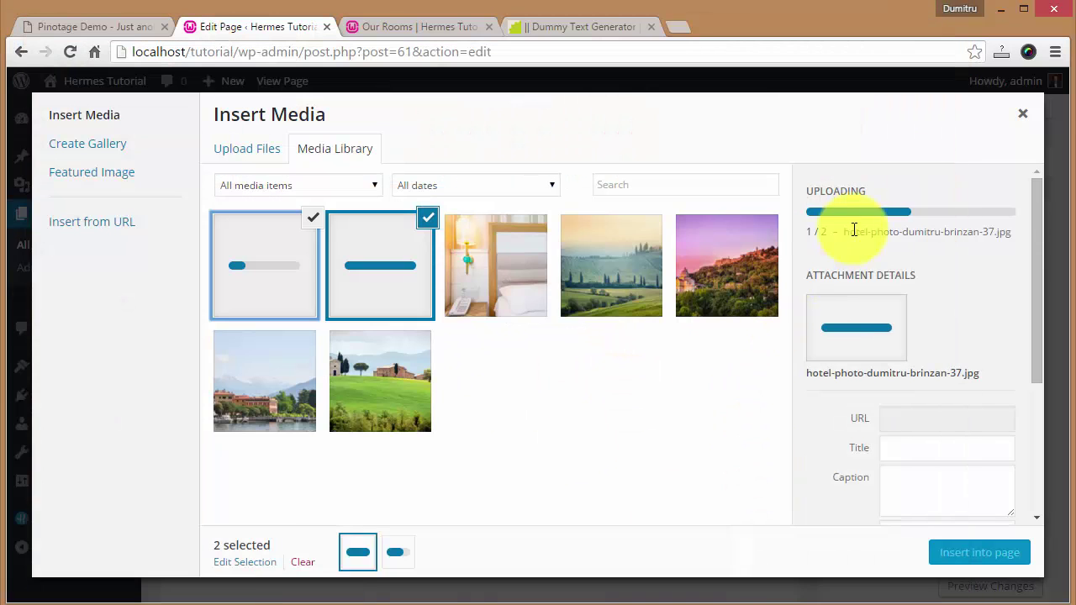
click(1020, 113)
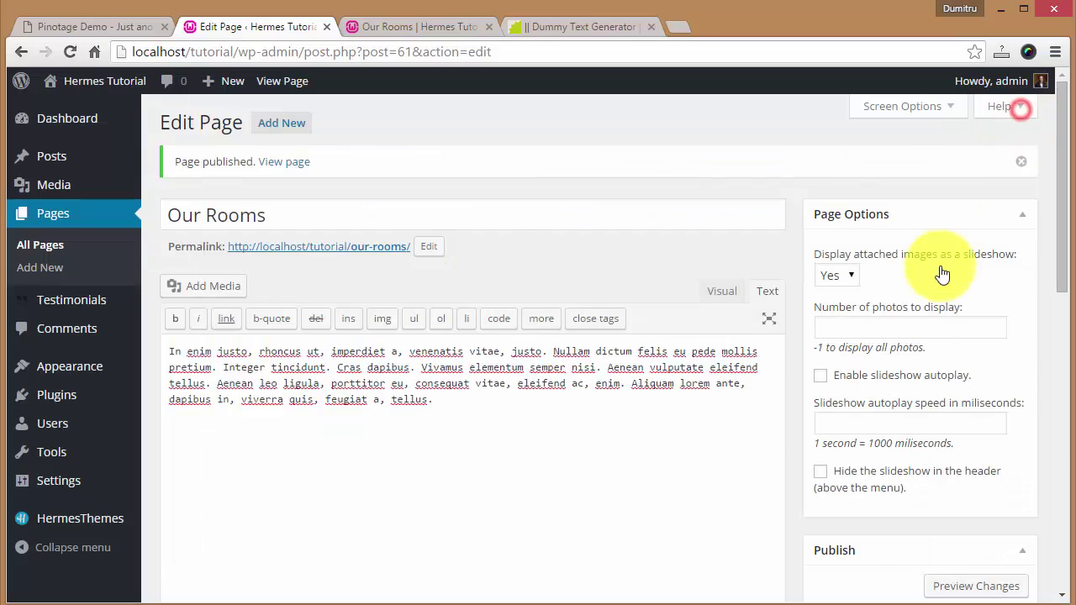
scroll(937, 337, down, 5)
click(1007, 306)
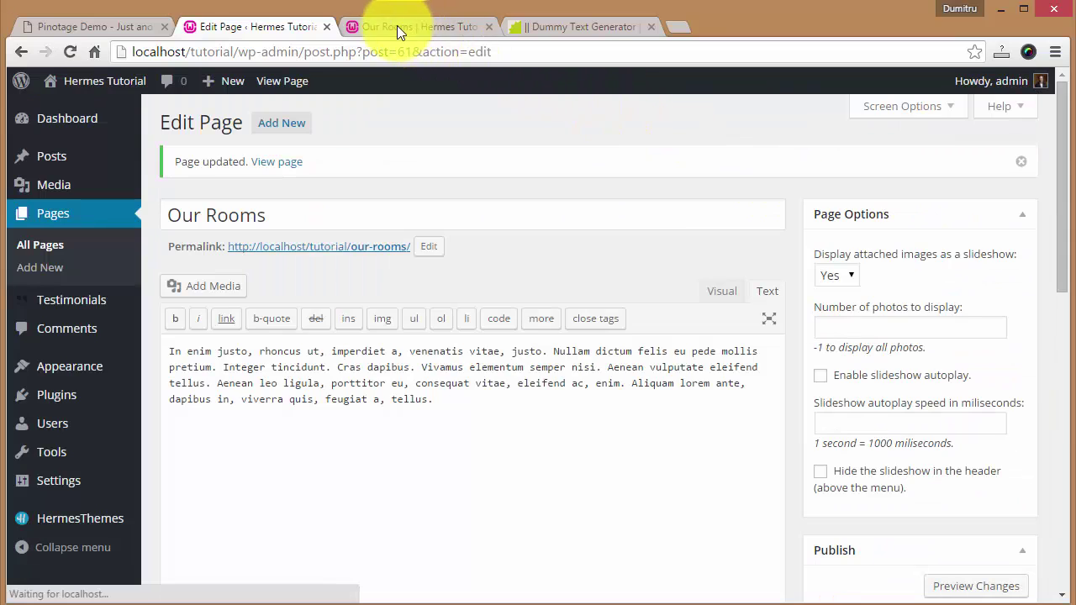
- View the live Our Rooms page and browse its photo slideshow through each of the thumbnails
click(395, 26)
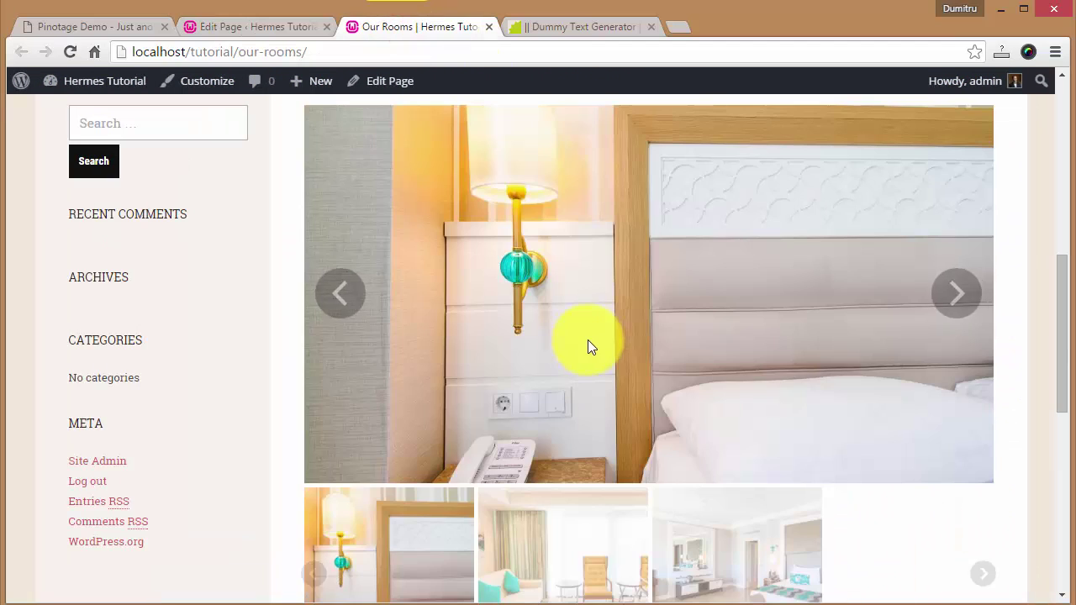
scroll(621, 277, down, 1)
click(571, 474)
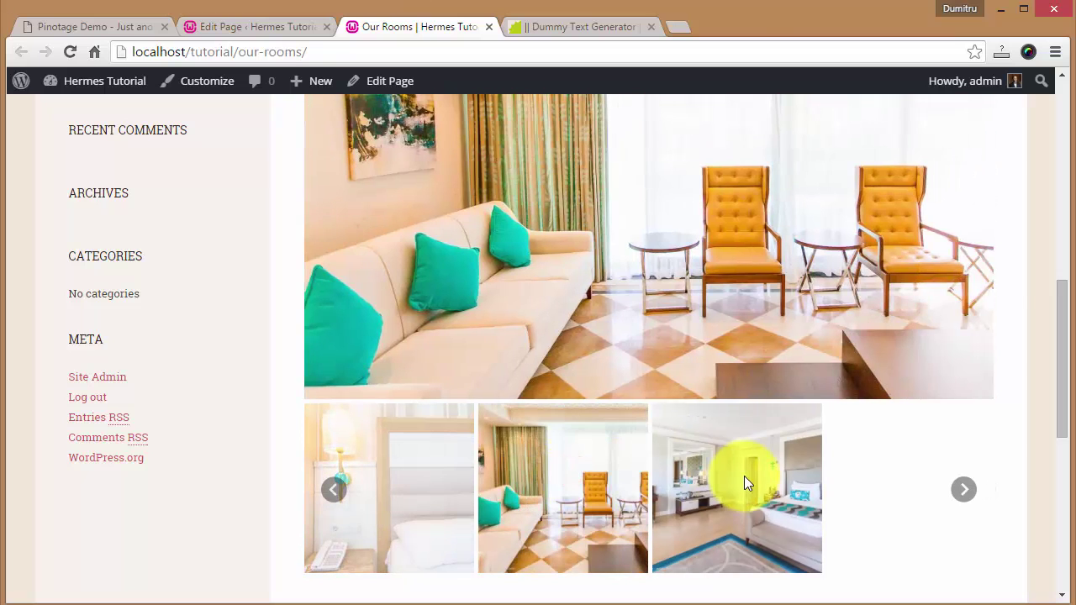
click(744, 476)
click(433, 489)
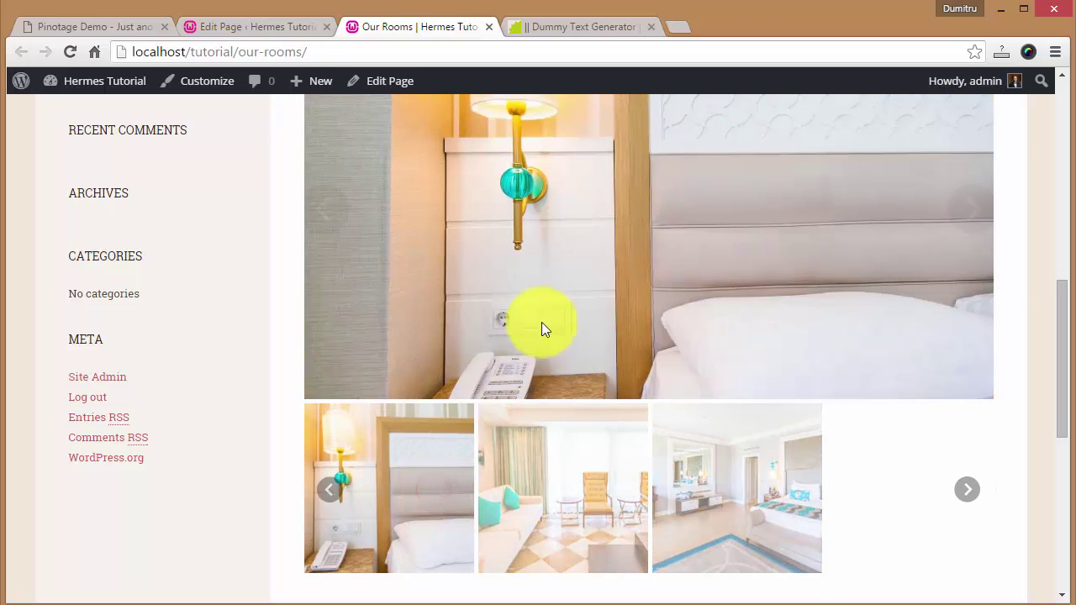
scroll(587, 337, up, 2)
scroll(591, 346, down, 1)
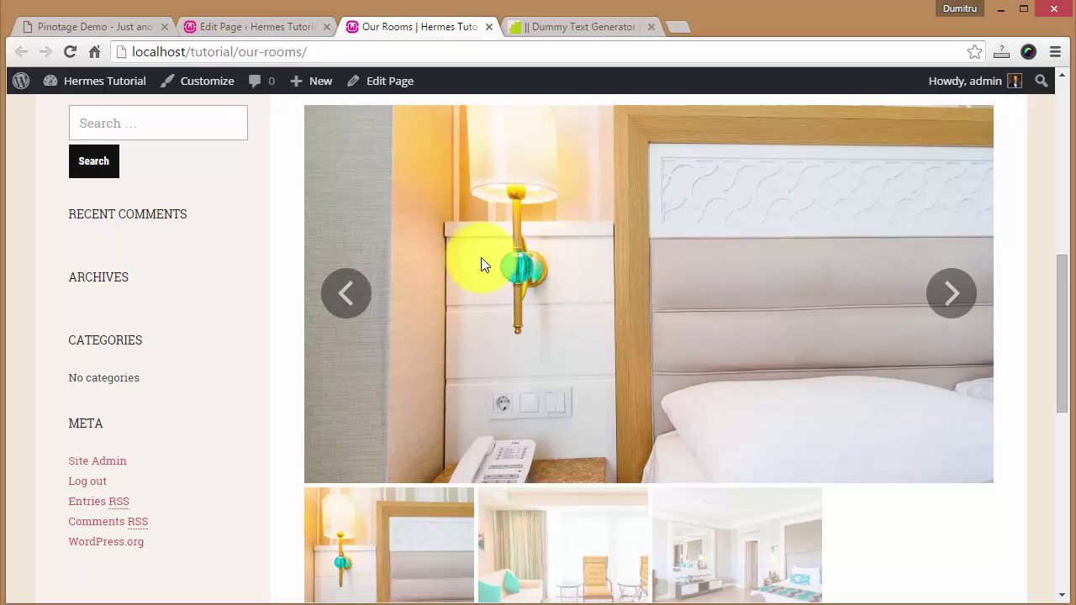
- Set the Our Rooms page's display of attached images as a slideshow to No and update the page
click(224, 14)
click(266, 26)
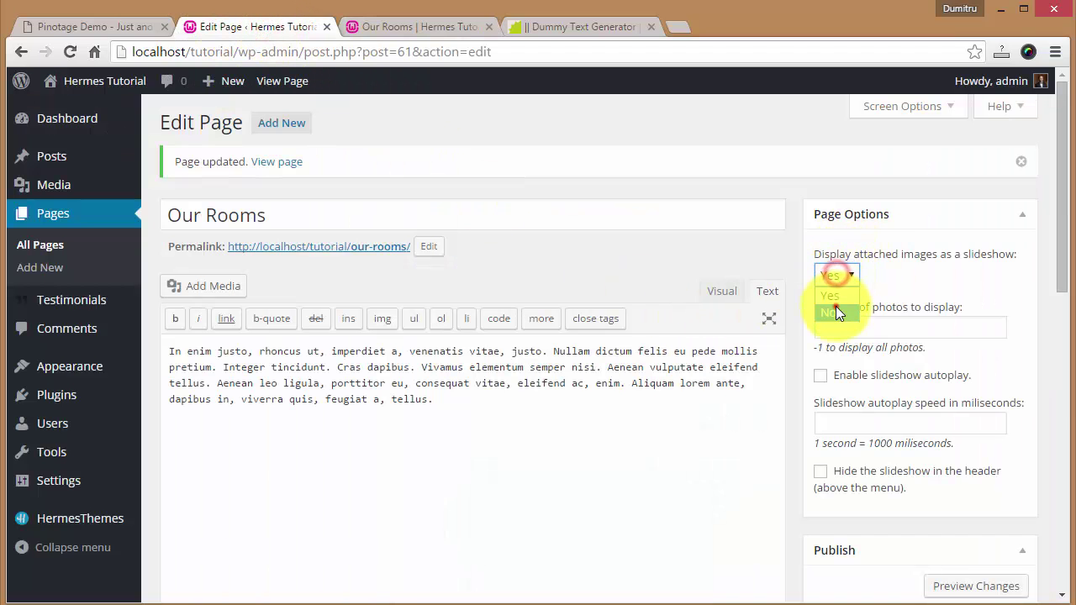
click(836, 312)
scroll(876, 395, down, 3)
click(992, 475)
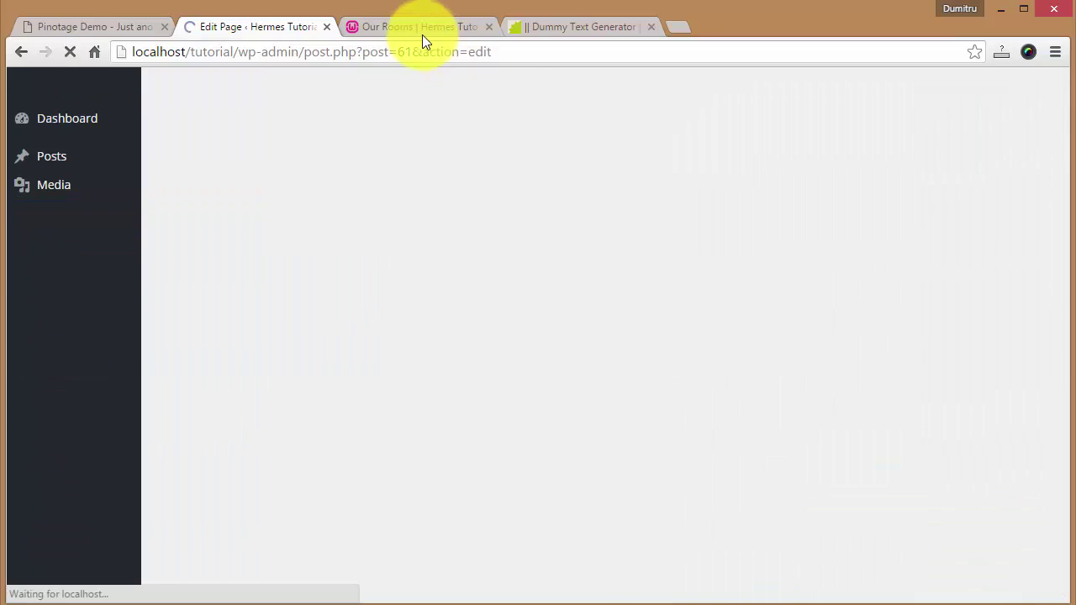
- Reload the live Our Rooms page and check its layout from the header down to the content
click(395, 30)
key(F5)
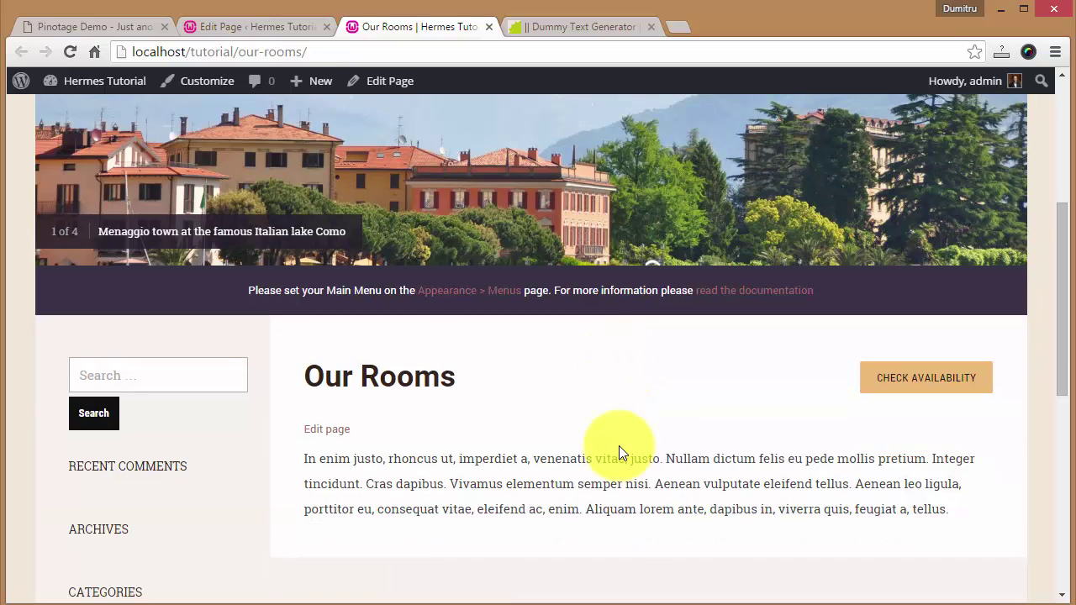
scroll(611, 440, up, 4)
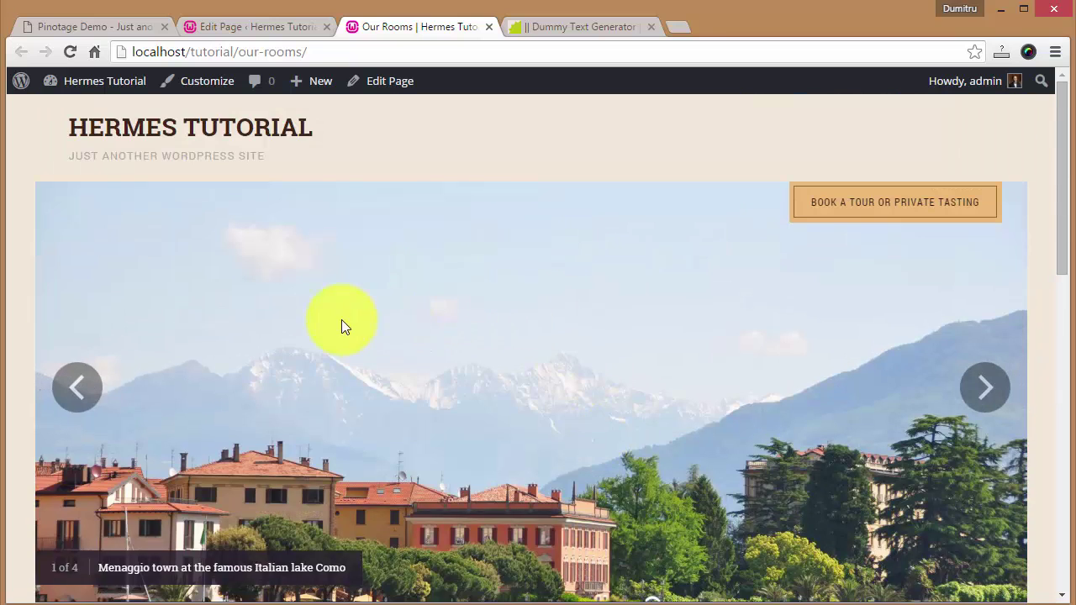
scroll(420, 311, down, 1)
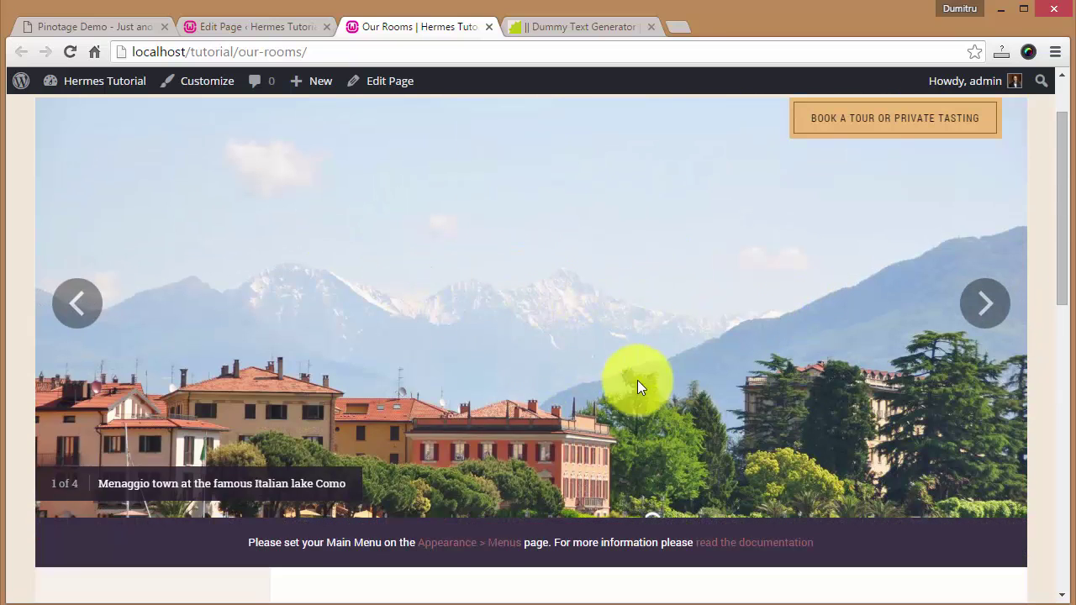
- Set the Our Rooms page to display attached images as a slideshow, hide the header slideshow, and update the page
scroll(573, 375, down, 2)
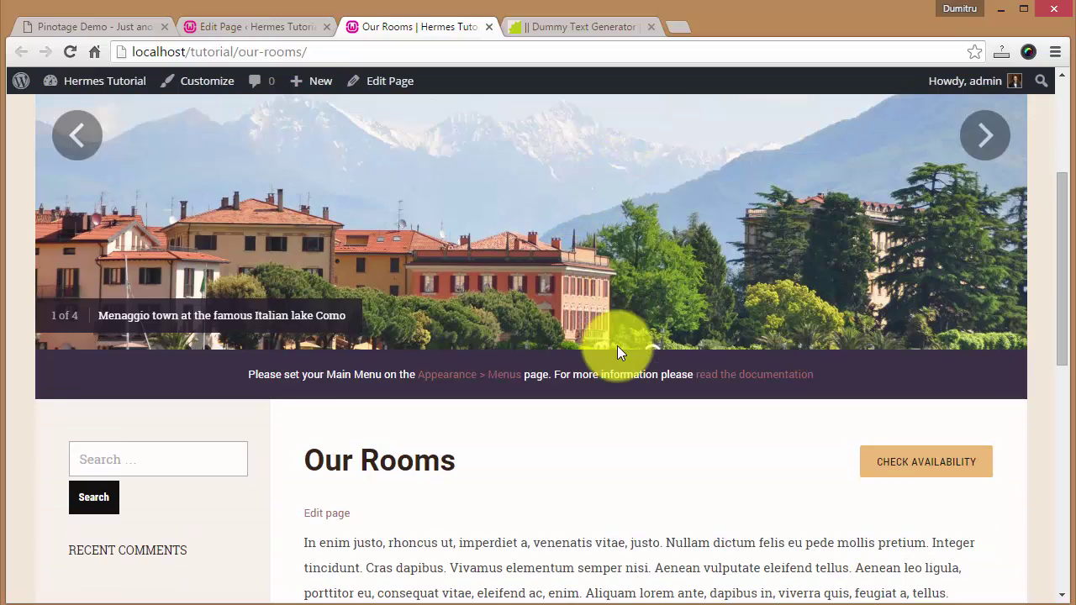
click(246, 28)
scroll(908, 370, down, 1)
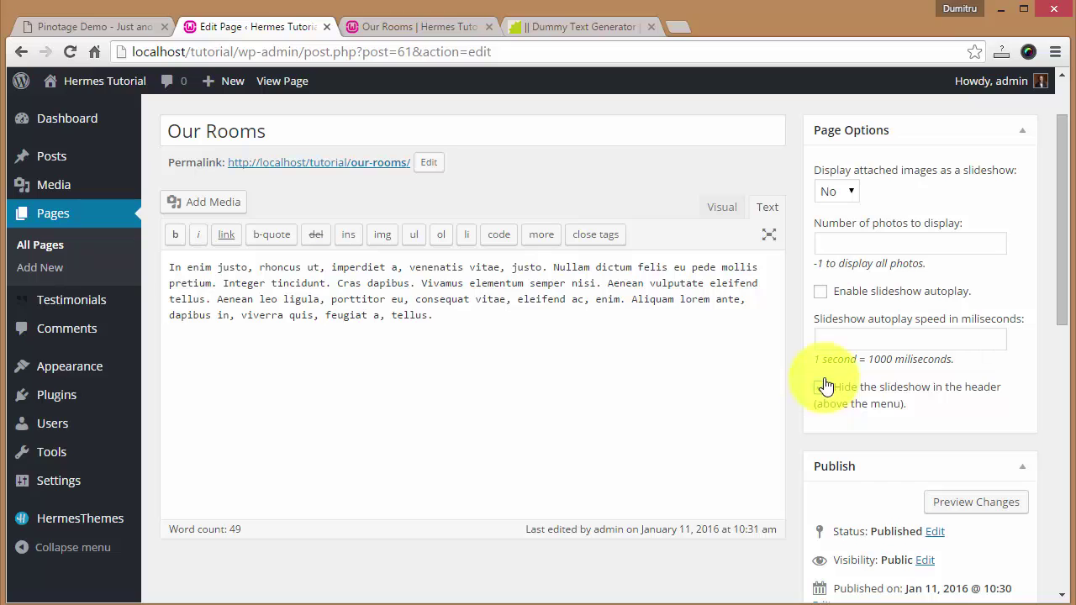
click(821, 386)
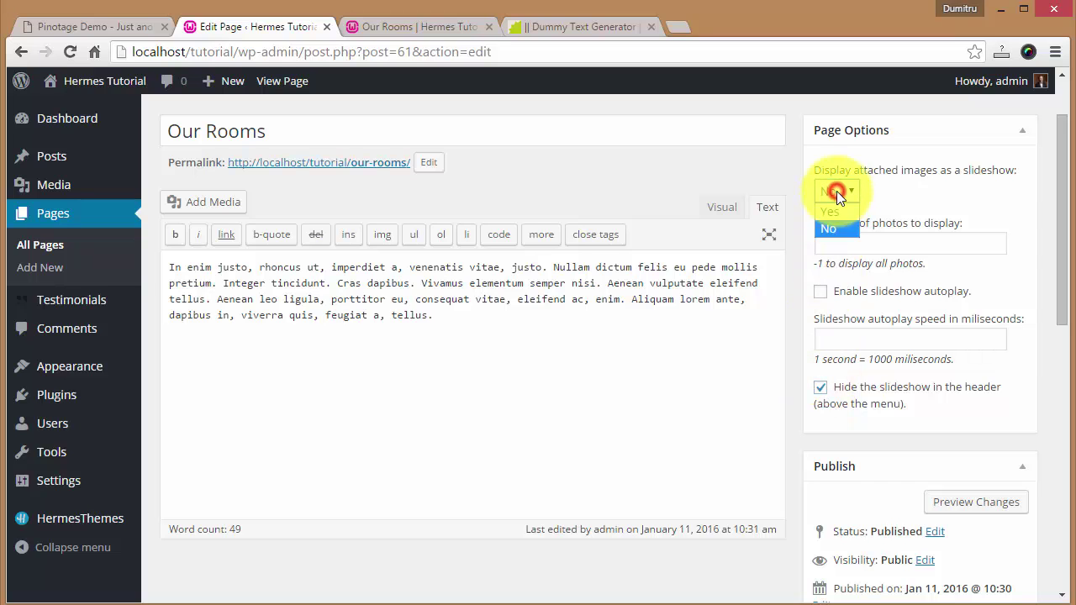
click(837, 209)
scroll(916, 336, down, 2)
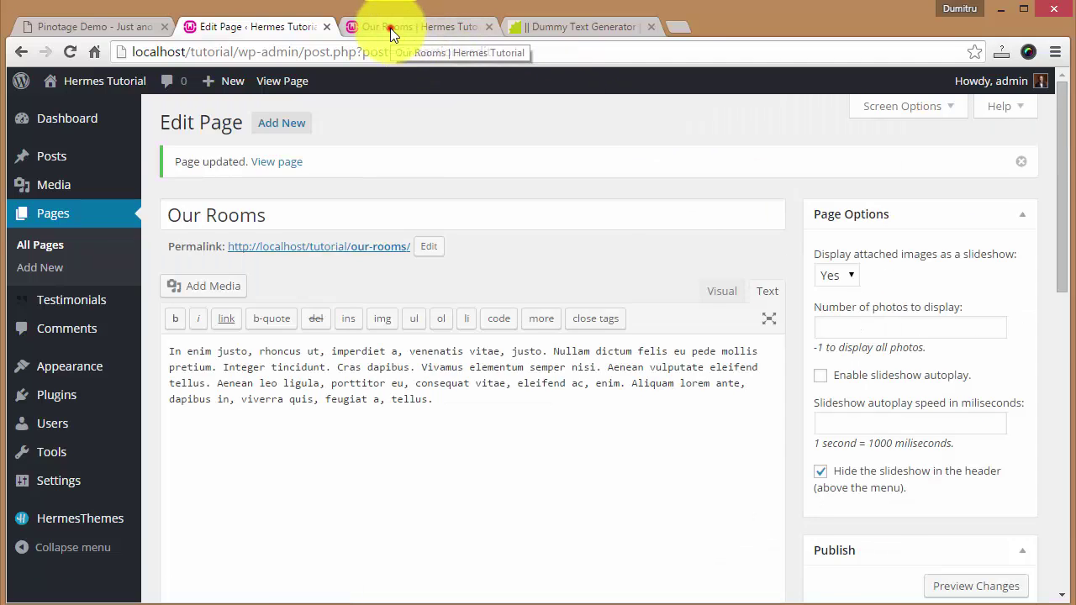
- Reload the live Our Rooms page and examine its header area, photo slideshow, thumbnails and text content
click(390, 28)
key(F5)
scroll(589, 340, up, 3)
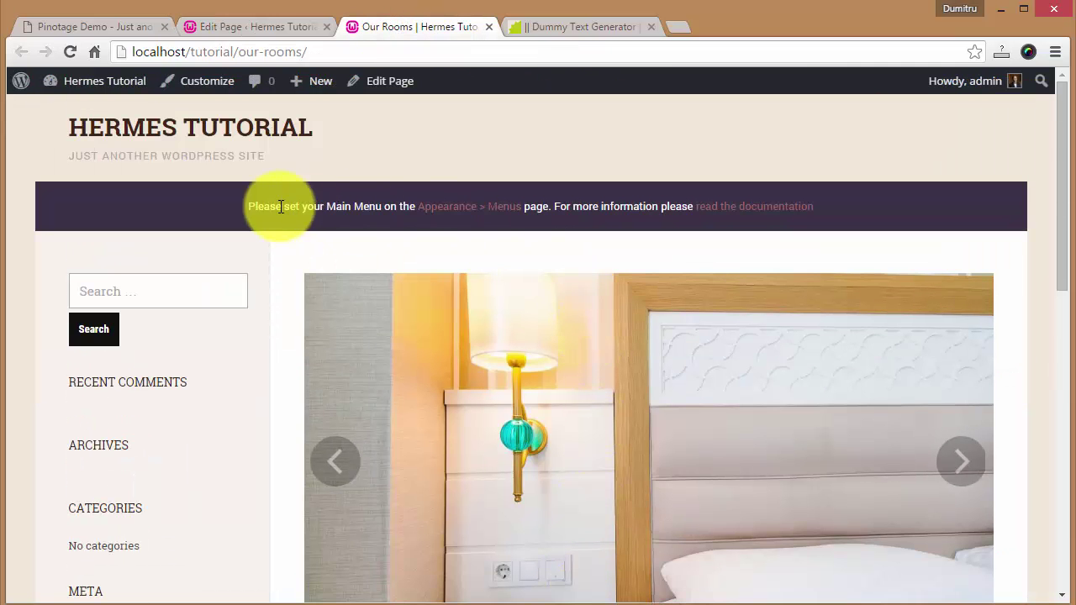
scroll(592, 281, down, 2)
scroll(592, 281, down, 6)
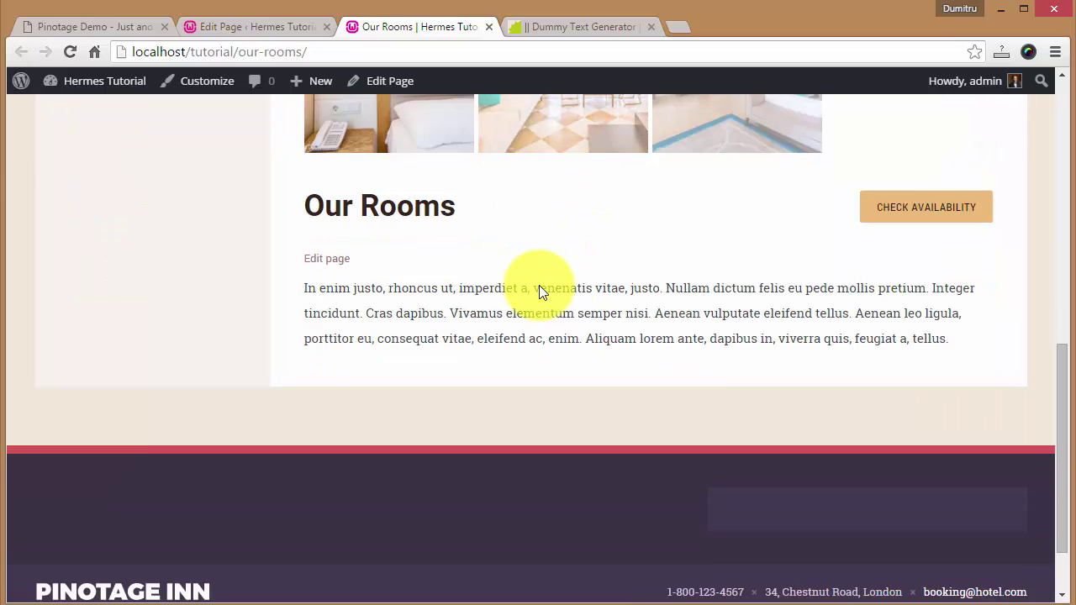
scroll(539, 285, up, 3)
scroll(589, 342, up, 5)
scroll(607, 372, down, 2)
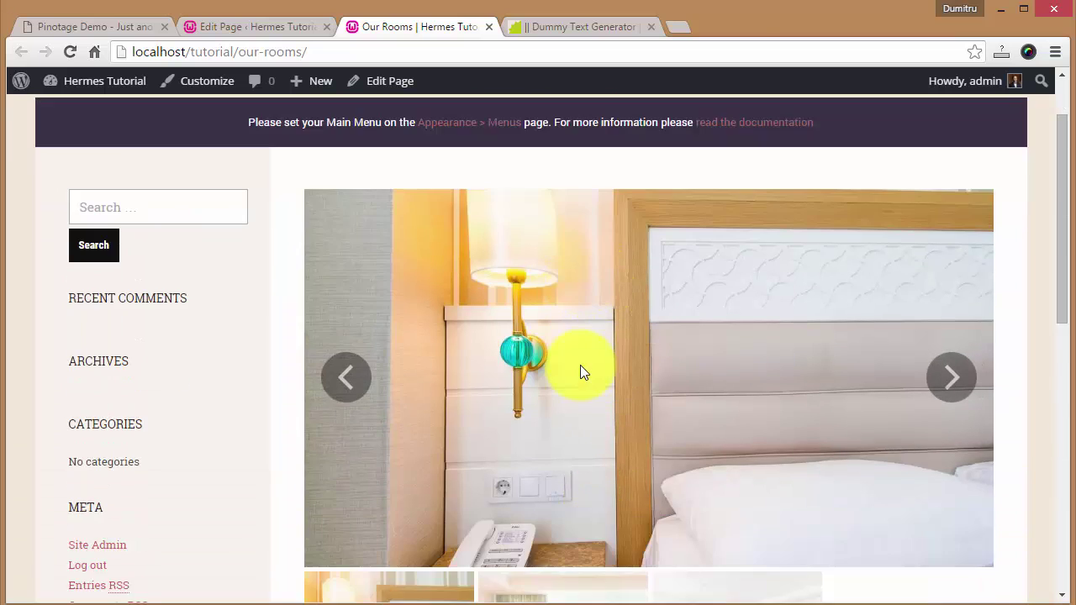
scroll(608, 308, up, 3)
scroll(454, 318, down, 2)
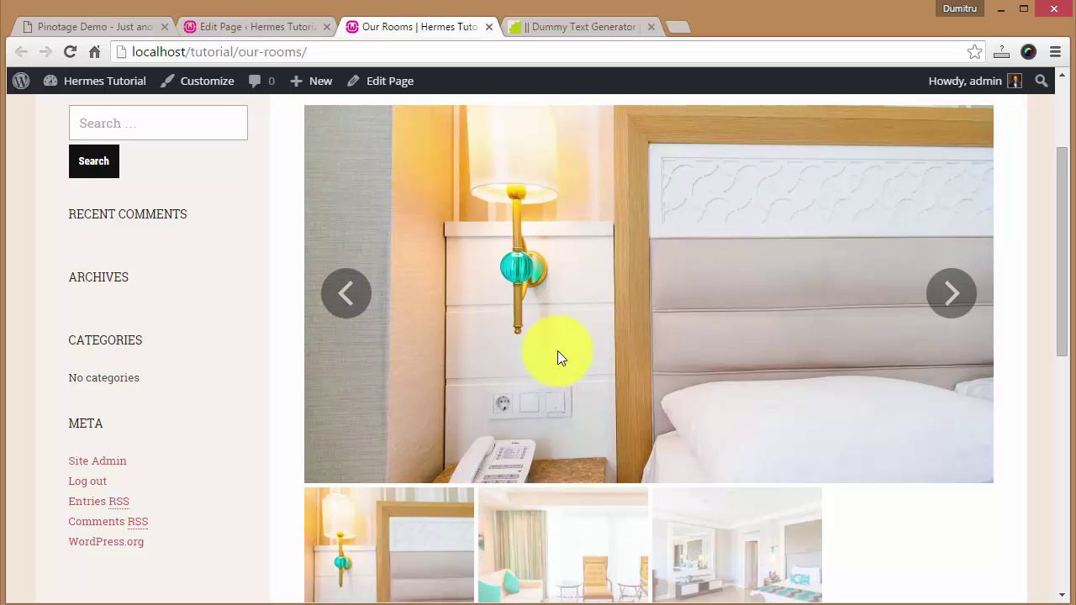
scroll(547, 349, down, 3)
scroll(546, 349, down, 1)
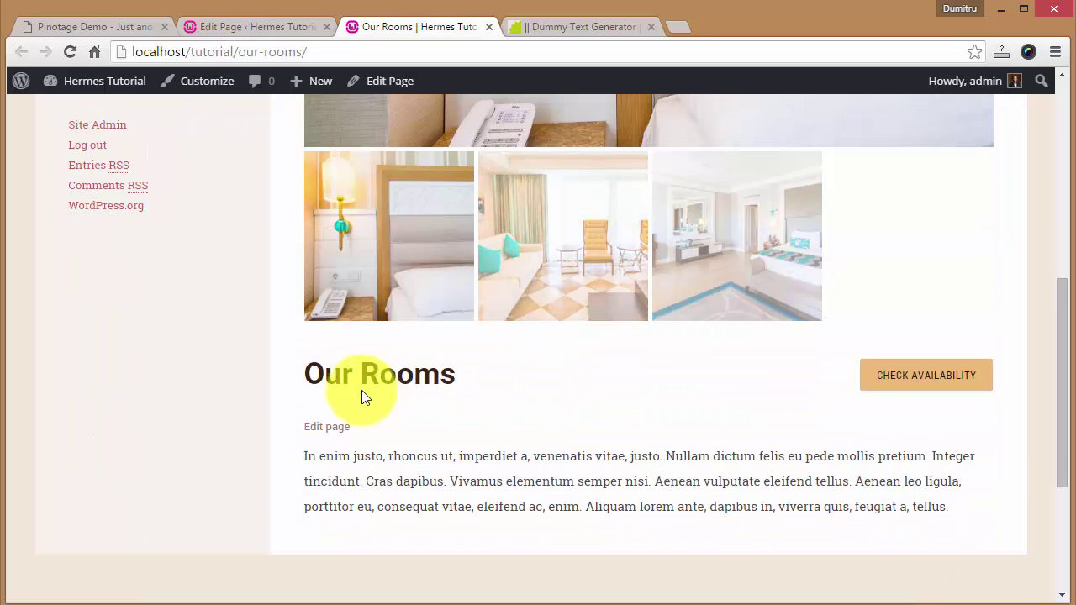
- Open the Rooms & Rates page on the Pinotage demo site and examine how its room types are listed
click(239, 26)
click(80, 26)
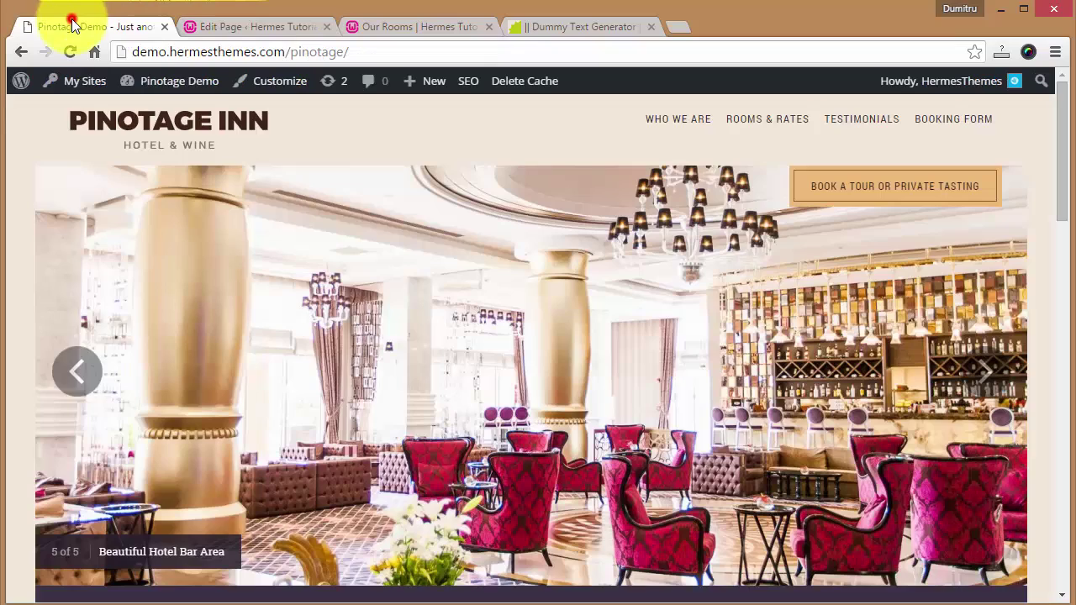
scroll(331, 277, down, 5)
click(254, 195)
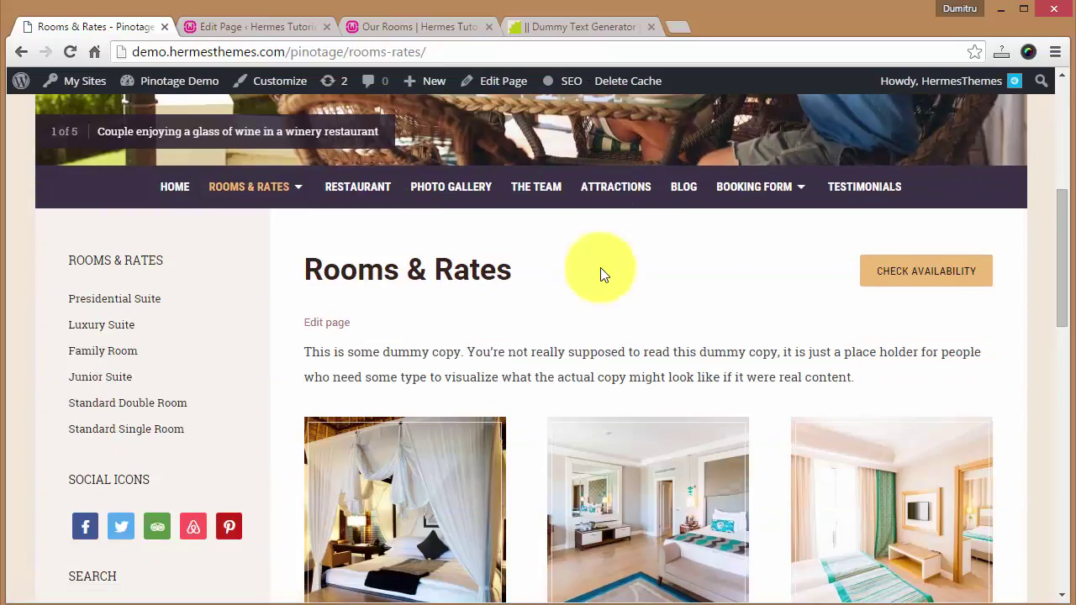
scroll(600, 267, down, 4)
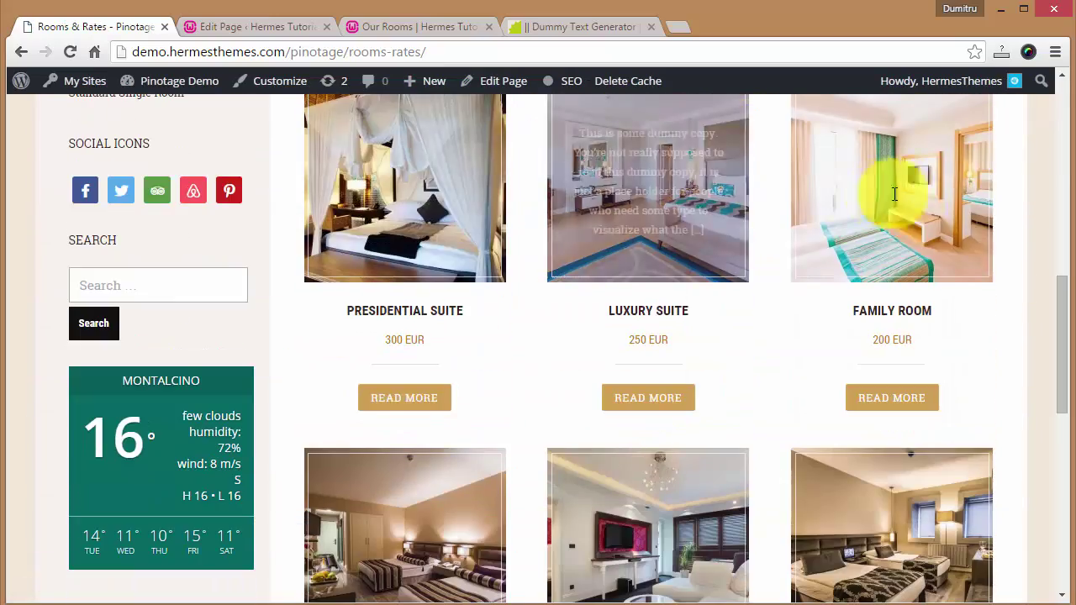
scroll(857, 387, down, 2)
scroll(379, 386, down, 1)
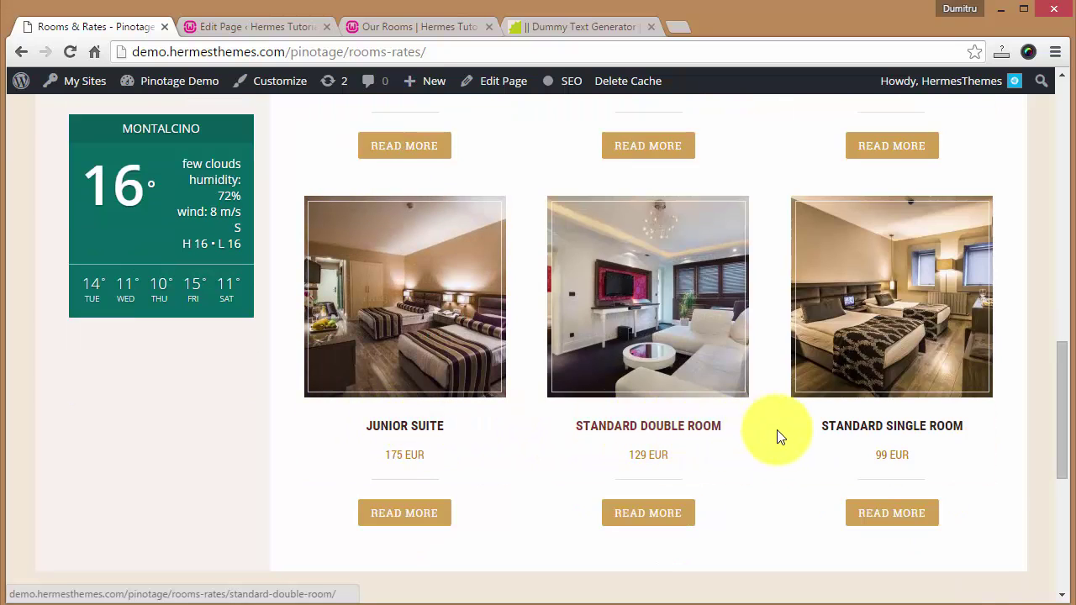
scroll(792, 433, up, 2)
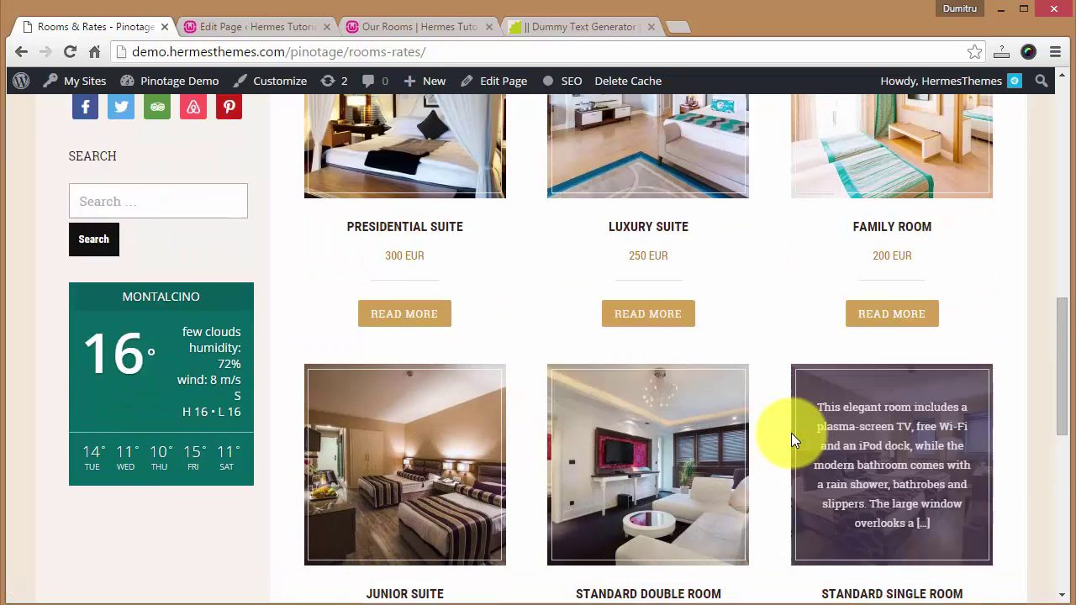
scroll(791, 433, up, 10)
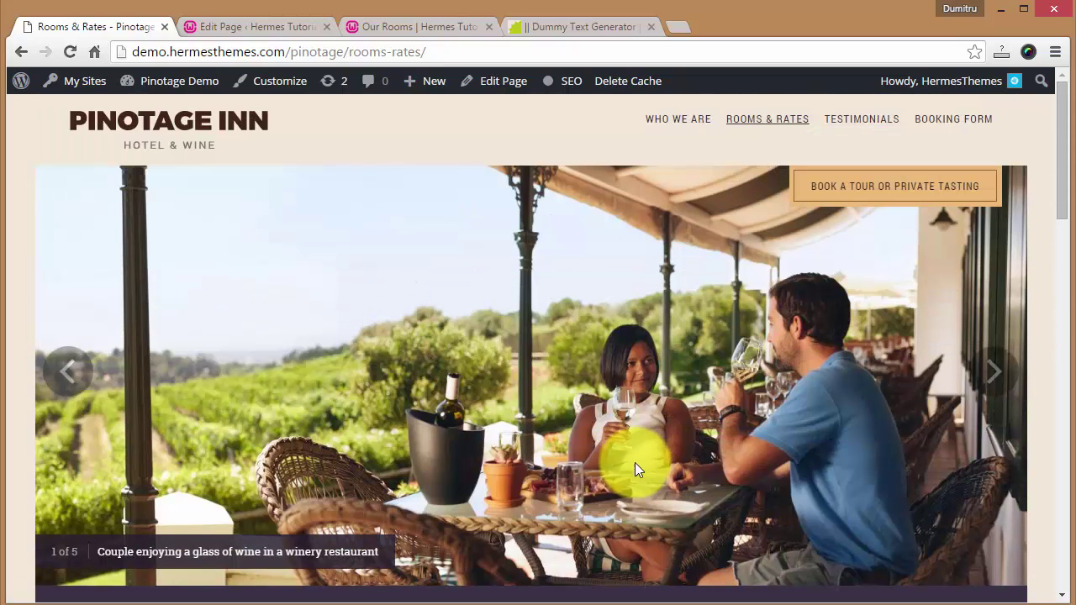
- Create a new page titled Standard Single Room on the tutorial site and paste the copied "In enim justo" paragraph into it
key(ctrl+Tab)
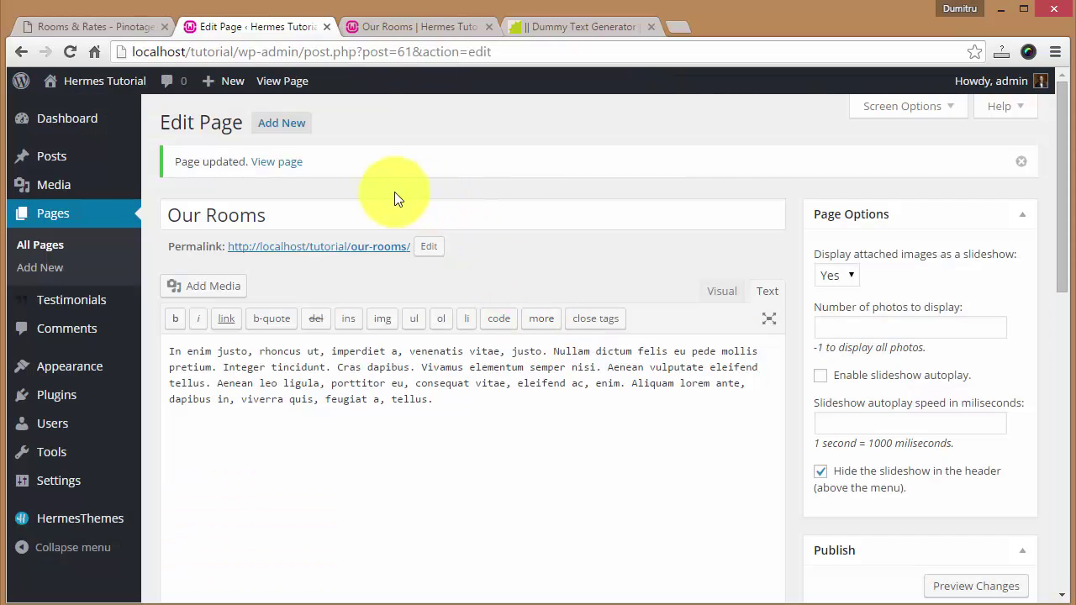
click(48, 272)
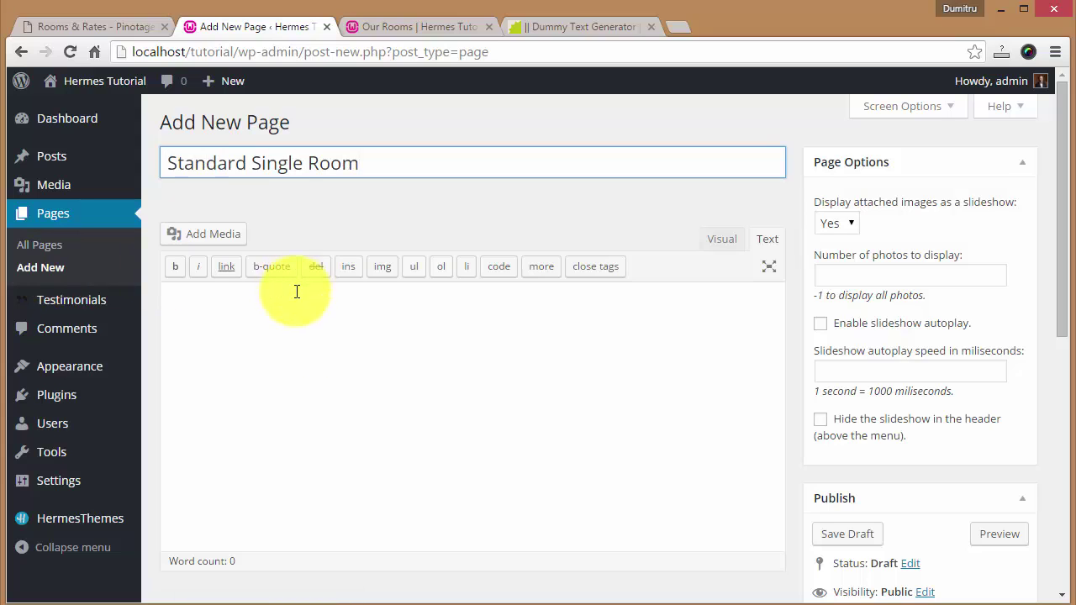
click(312, 337)
text(In enim justo, rhoncus ut, imperdiet a, venenatis vitae, justo. Nullam dictum felis eu pede mollis pretium. Integer tincidunt. Cras dapibus. Vivamus elementum semper nisi. Aenean vulputate eleifend tellus. Aenean leo ligula, porttitor eu, consequat vitae, eleifend ac, enim. Aliquam lorem ante, dapibus in, viverra quis, feugiat a, tellus.)
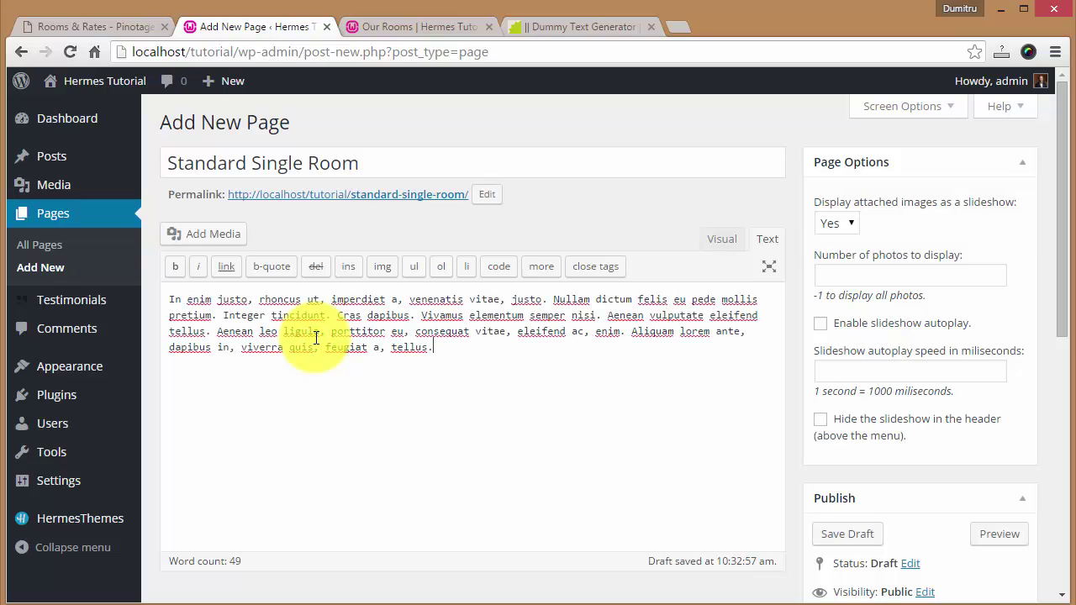
- Replace the Standard Single Room page's text with the first two Lorem ipsum paragraphs copied from the dummy text generator
key(ctrl+Tab)
key(ctrl+Tab)
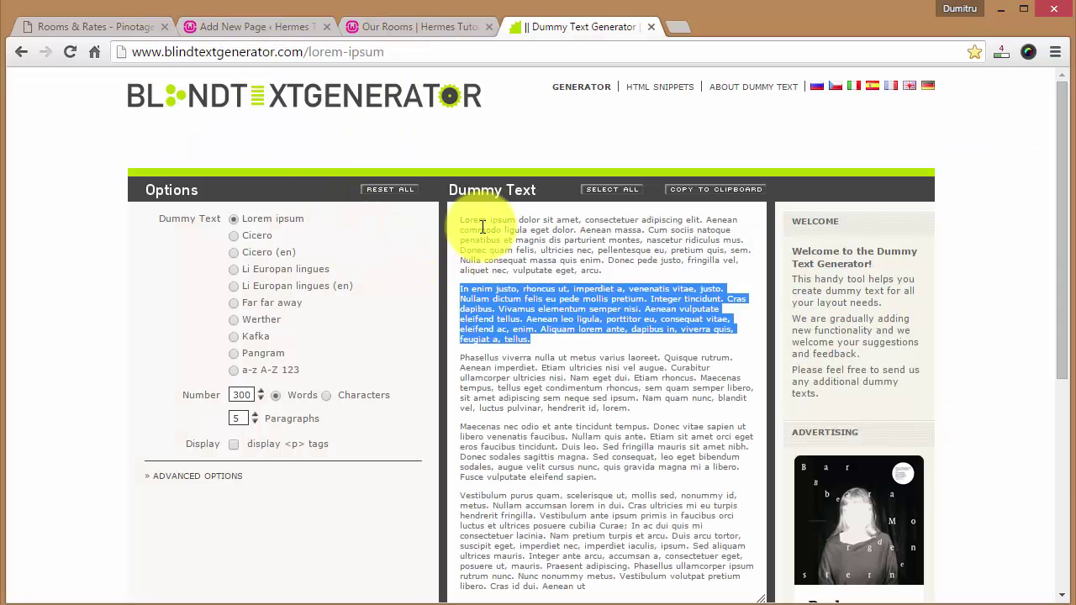
drag(455, 221, 530, 340)
key(ctrl+c)
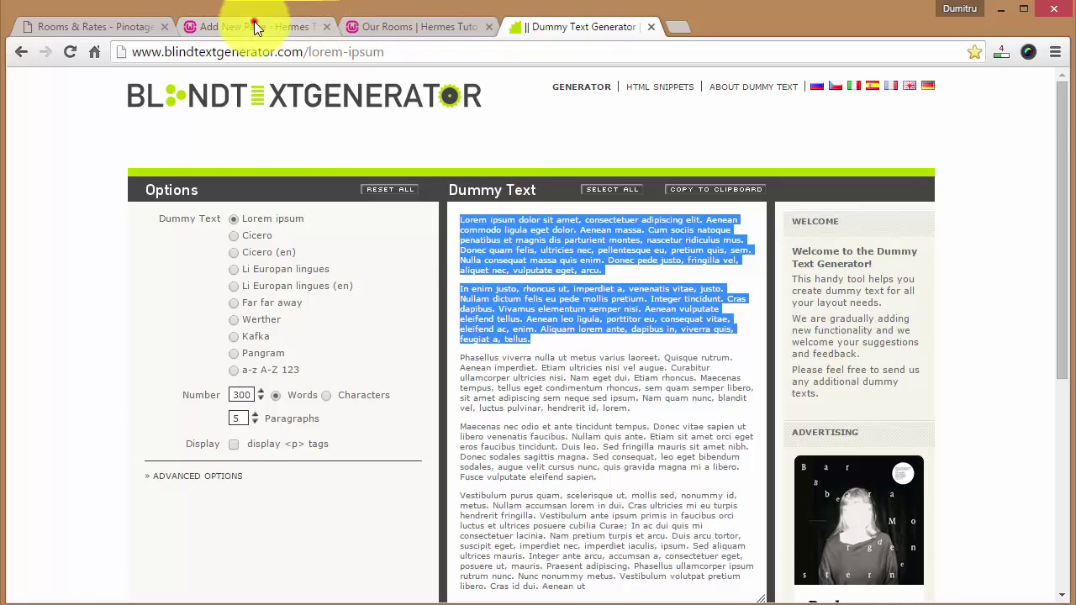
click(257, 24)
key(ctrl+a)
key(ctrl+v)
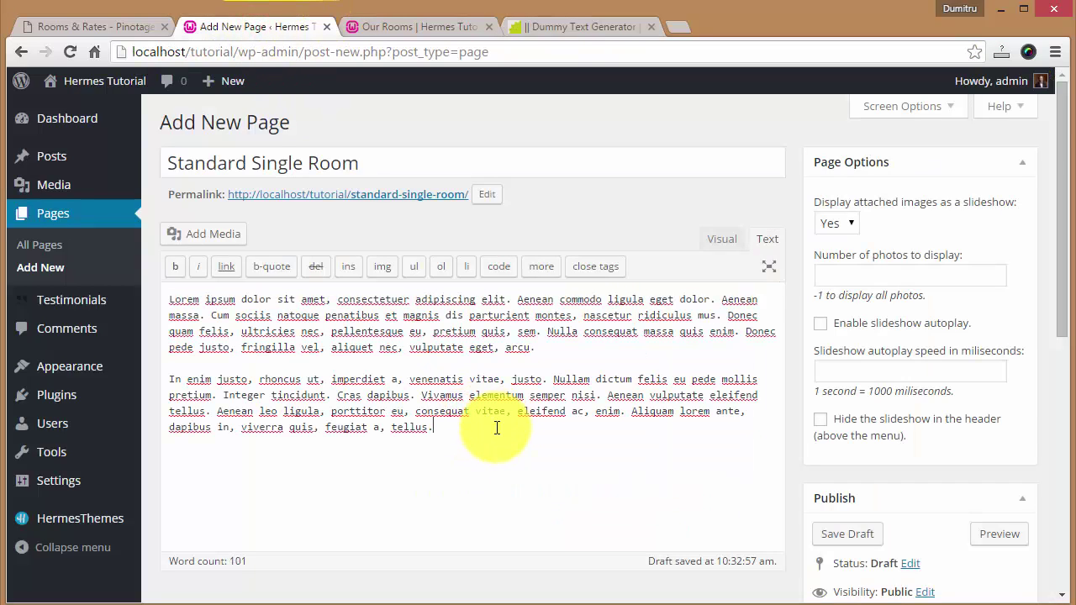
- Hide the header slideshow on the Standard Single Room page, and set its parent to Our Rooms and template to Room Type
click(821, 421)
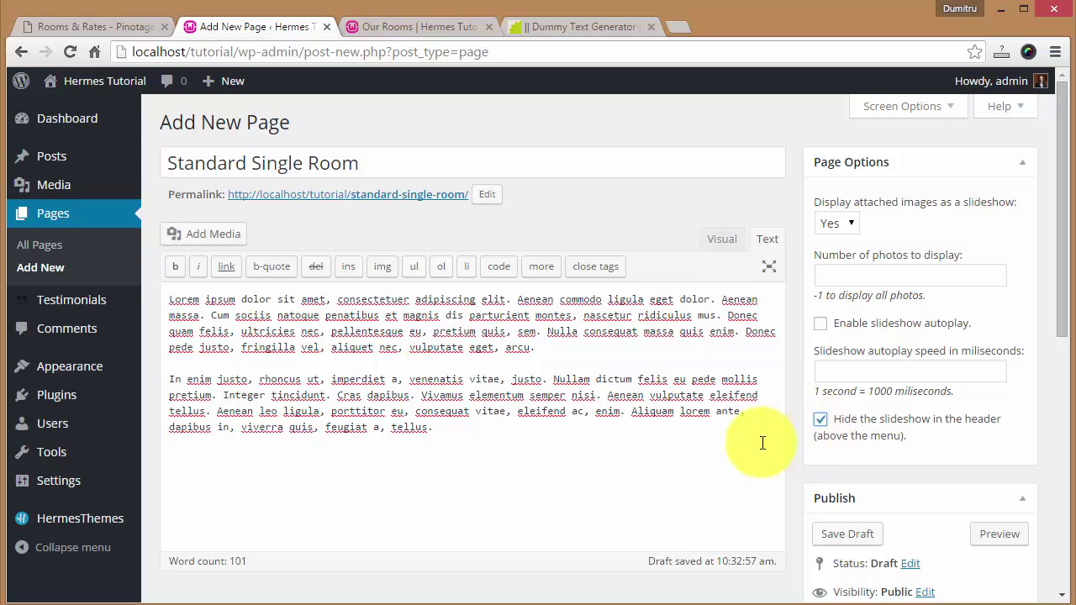
click(556, 465)
scroll(594, 409, down, 5)
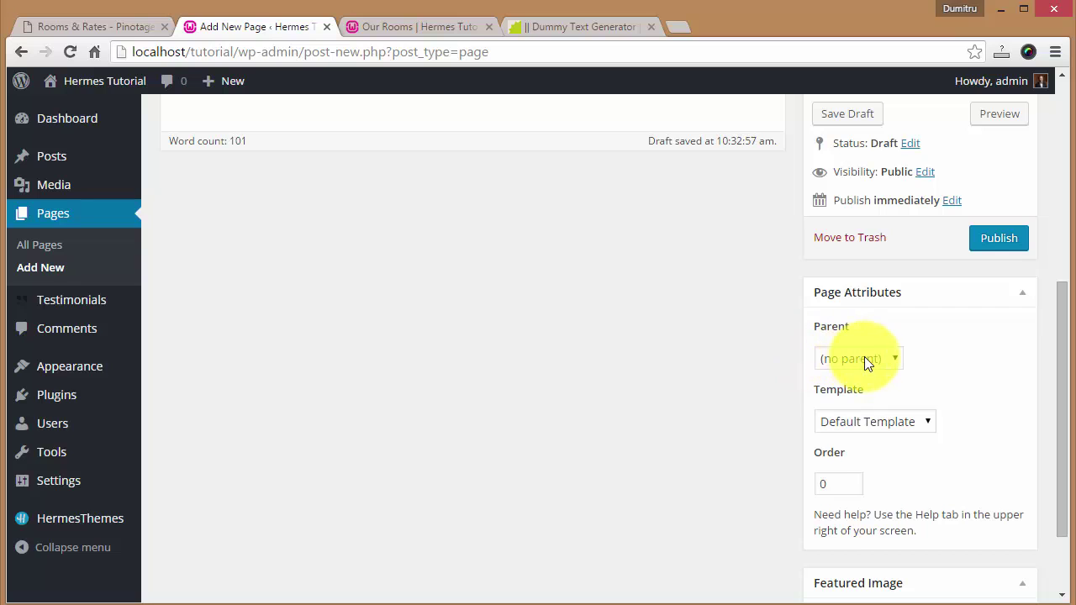
click(864, 358)
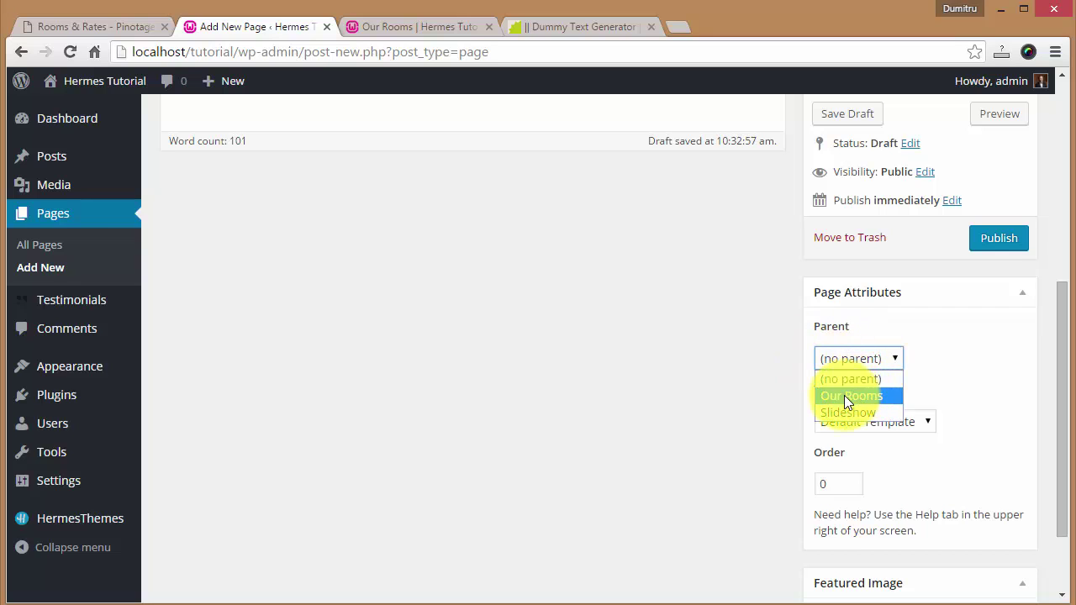
click(870, 397)
click(882, 422)
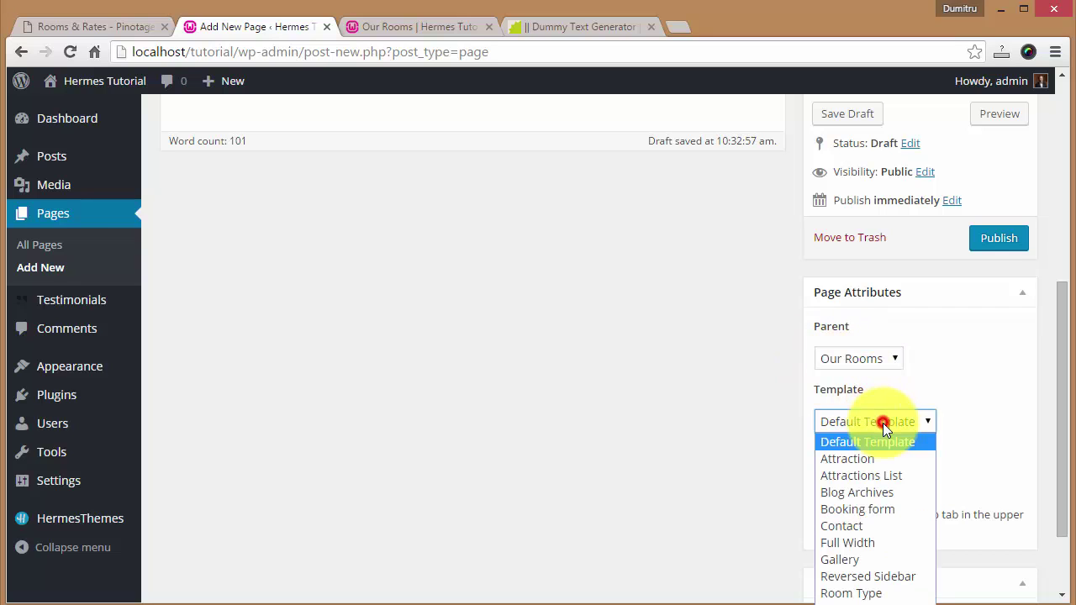
click(869, 595)
scroll(912, 445, down, 2)
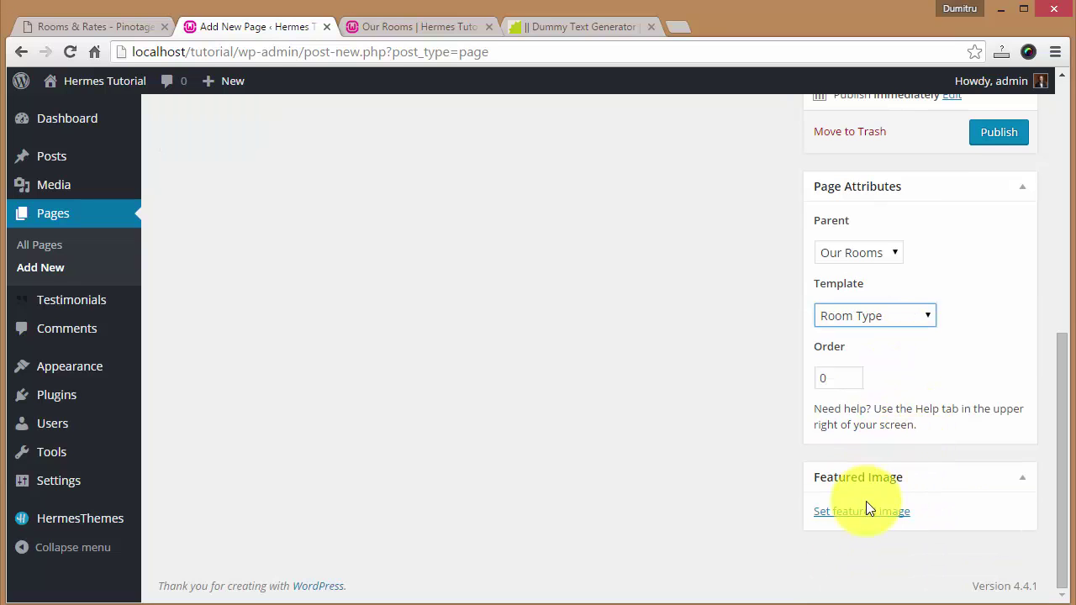
- Upload hotel photos 4, 7 and 31 from the ROOMS folder to the Standard Single Room page without inserting them
scroll(697, 448, up, 10)
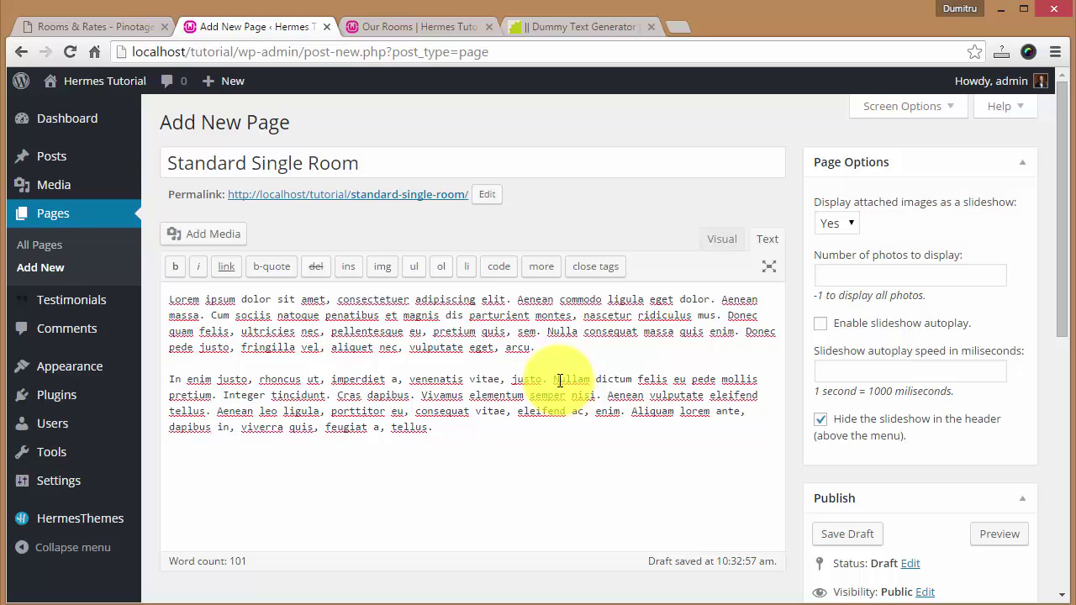
click(218, 228)
click(257, 150)
click(637, 361)
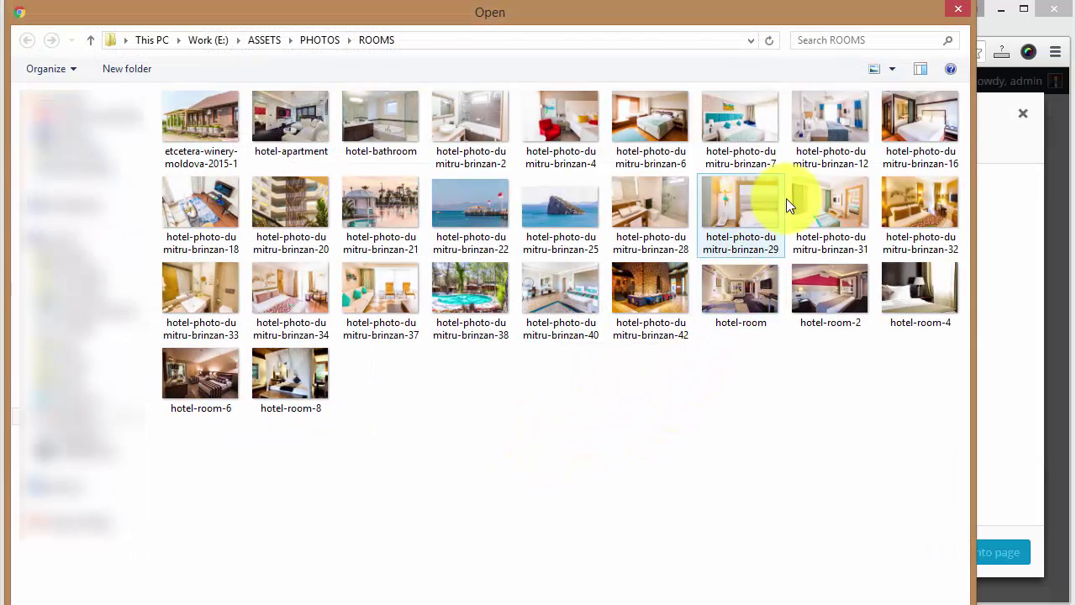
click(816, 205)
ctrl+click(744, 123)
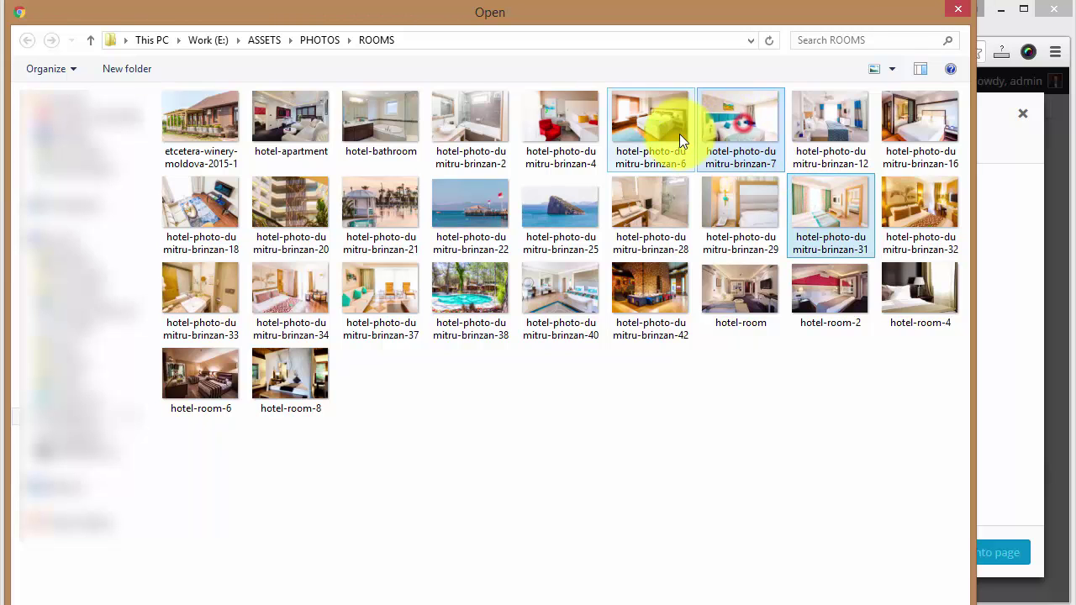
ctrl+click(563, 117)
key(Return)
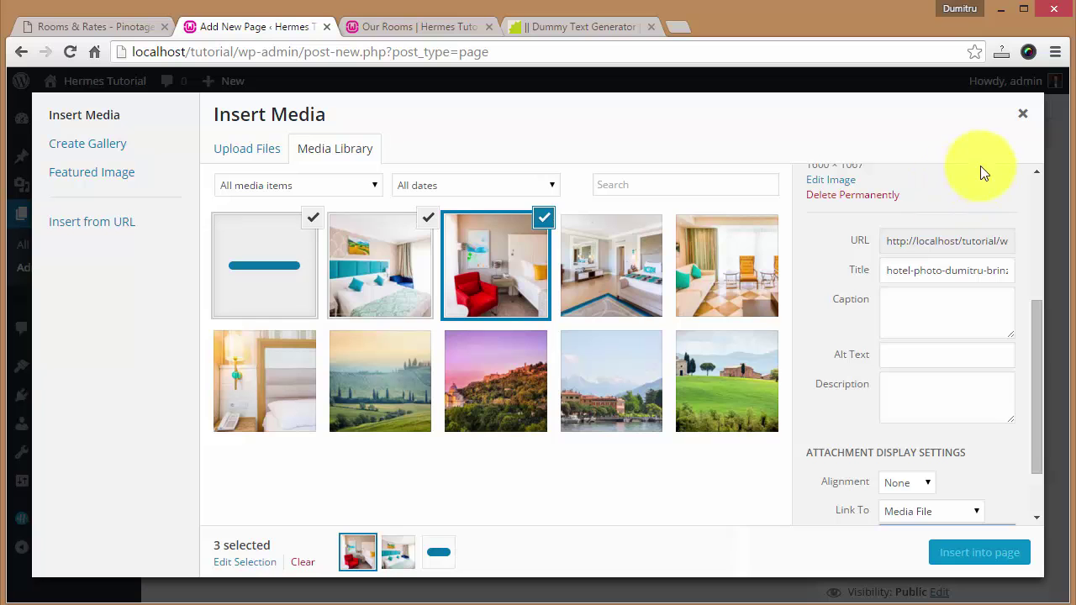
click(1025, 118)
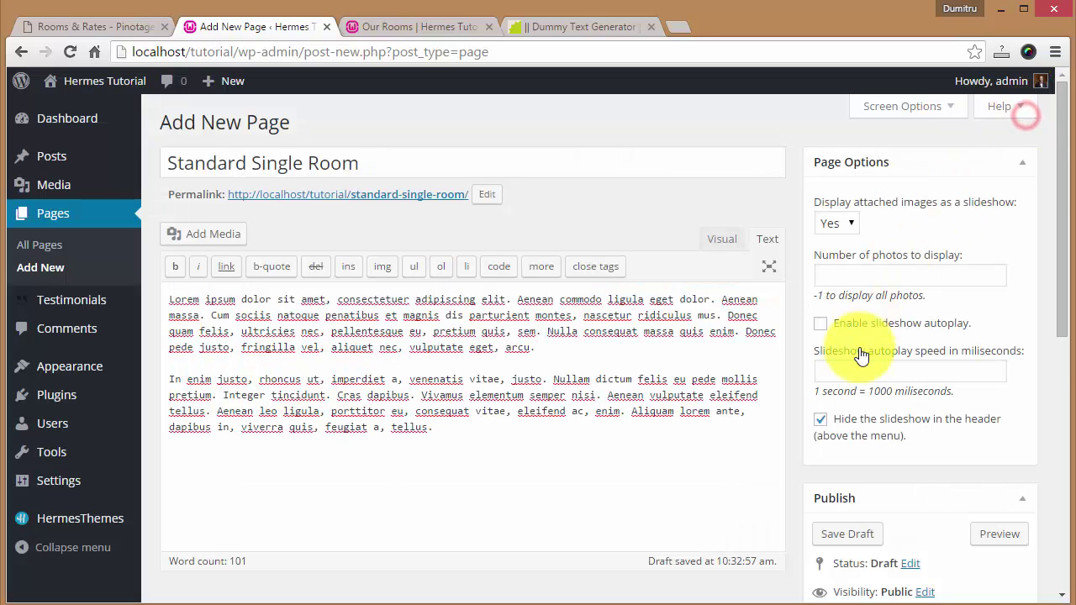
- Set hotel photo 31 as the featured image of the Standard Single Room page
scroll(493, 428, down, 1)
click(476, 356)
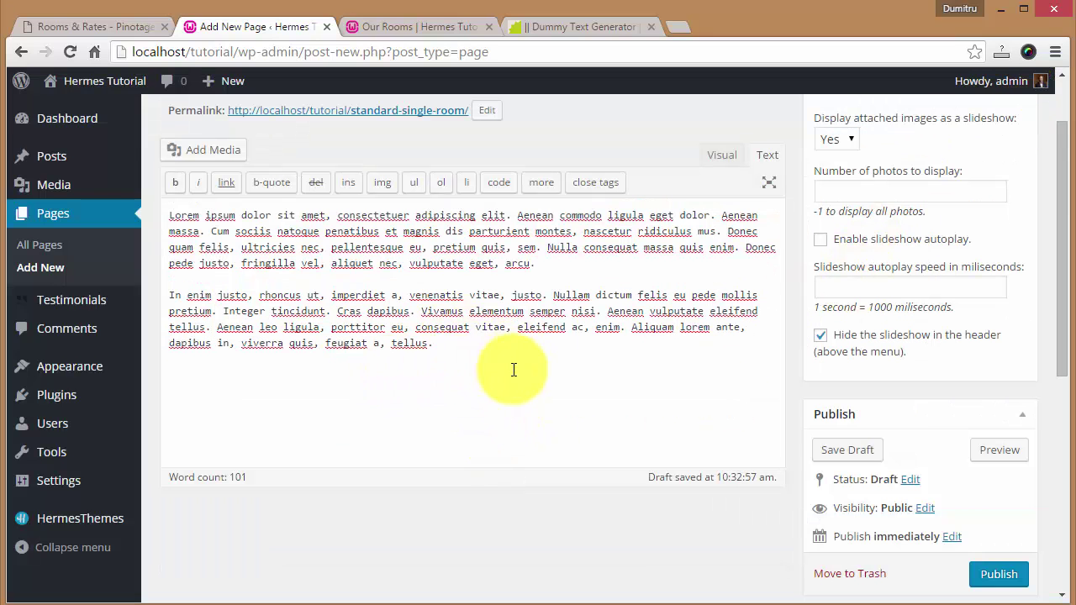
click(462, 359)
scroll(491, 359, down, 5)
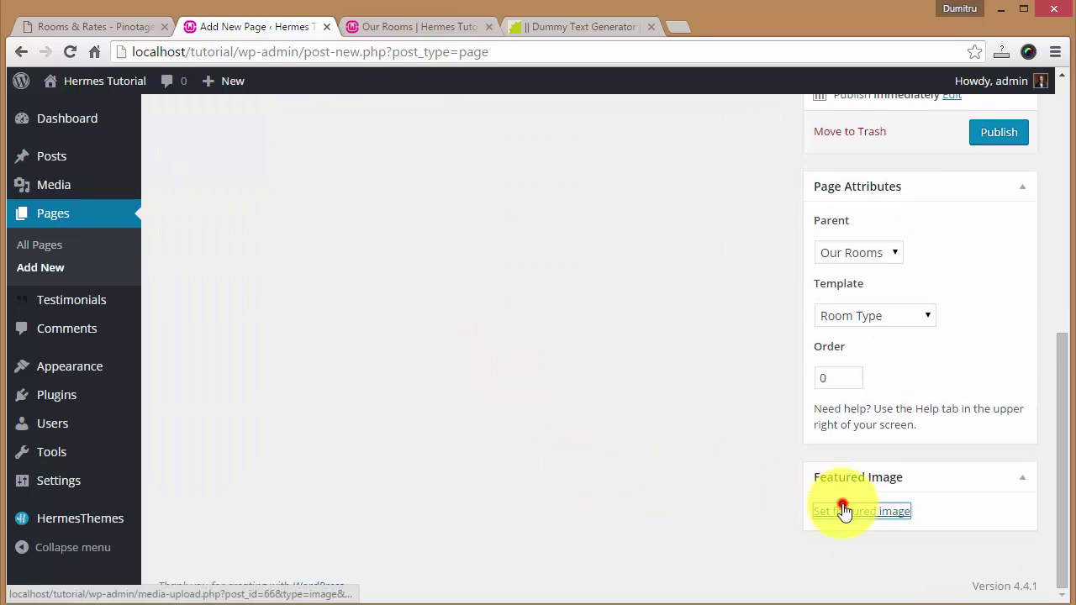
click(841, 510)
click(96, 296)
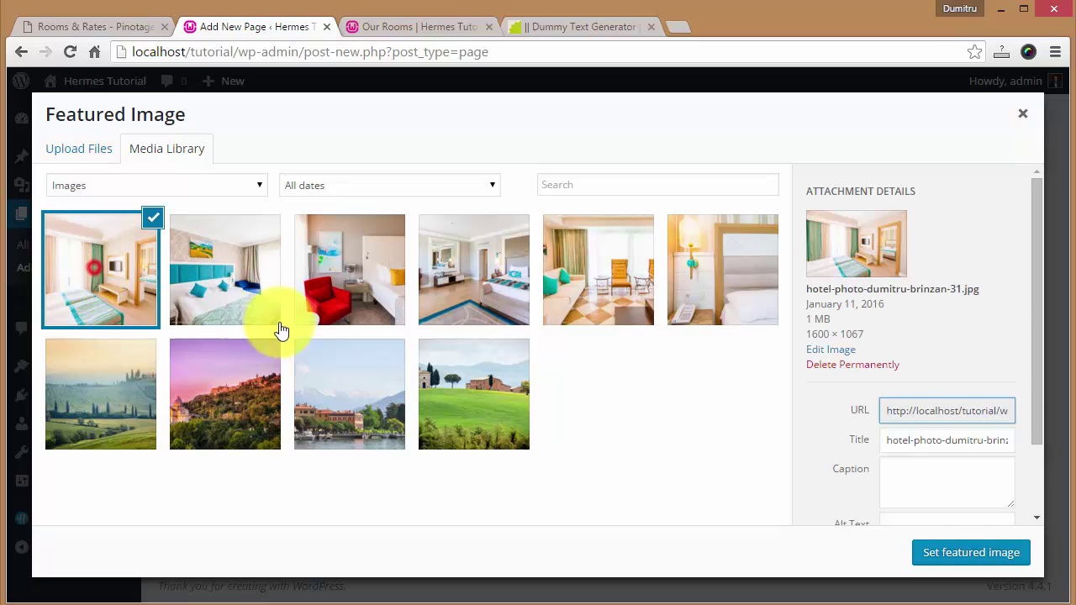
click(941, 542)
scroll(865, 379, up, 3)
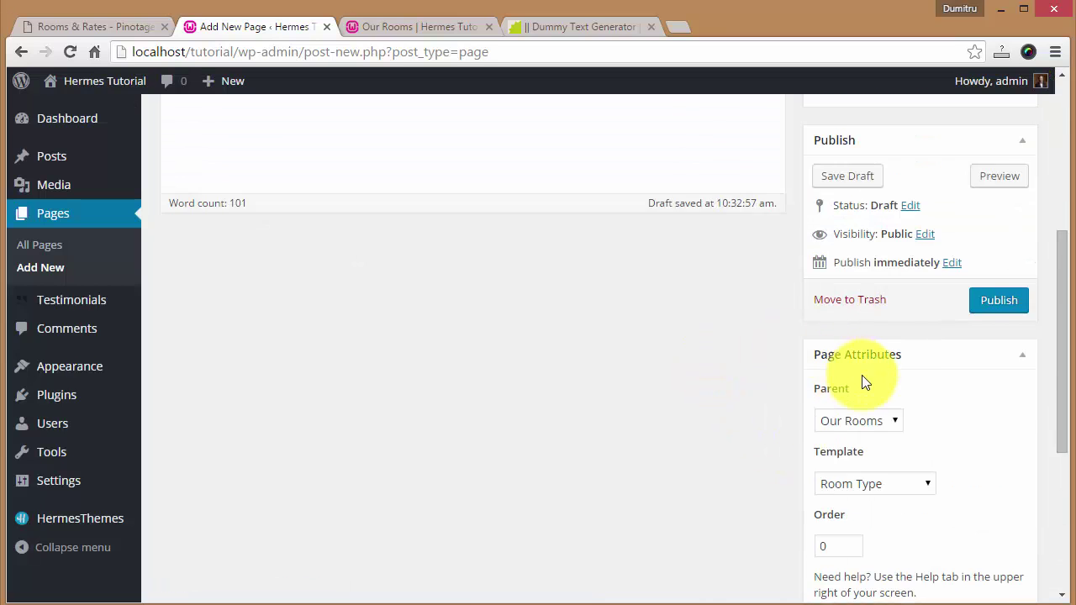
- Publish the Standard Single Room page and look over its Room Options fields
click(1001, 385)
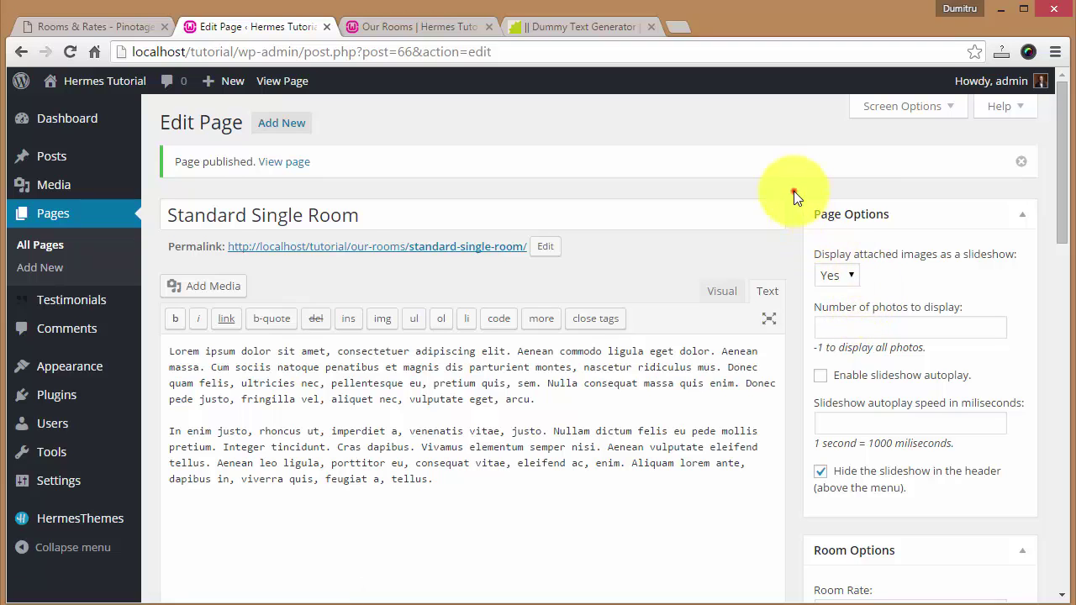
scroll(786, 286, down, 6)
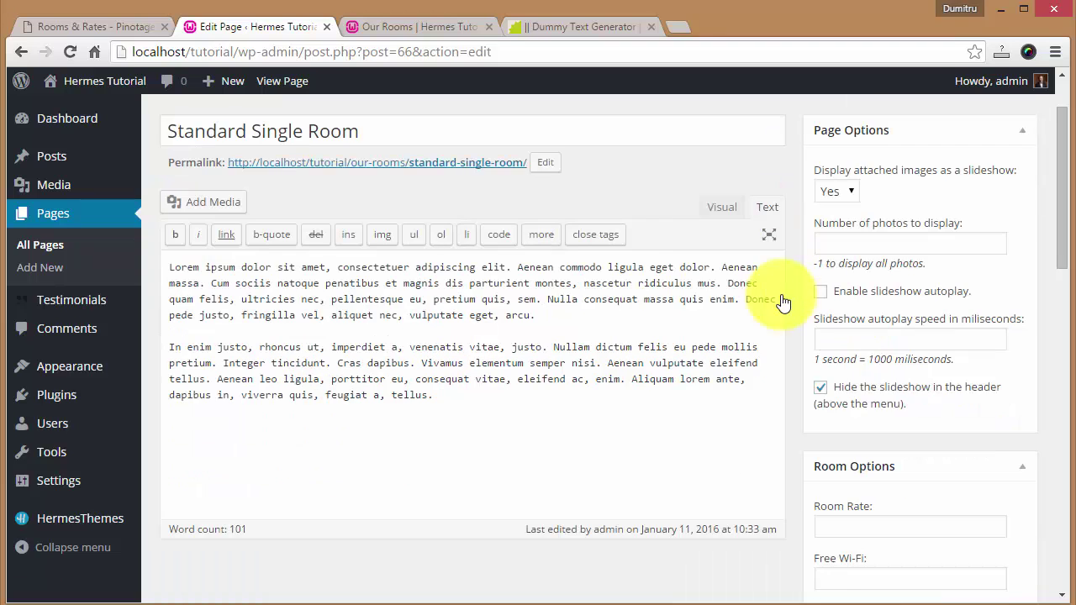
scroll(776, 395, down, 4)
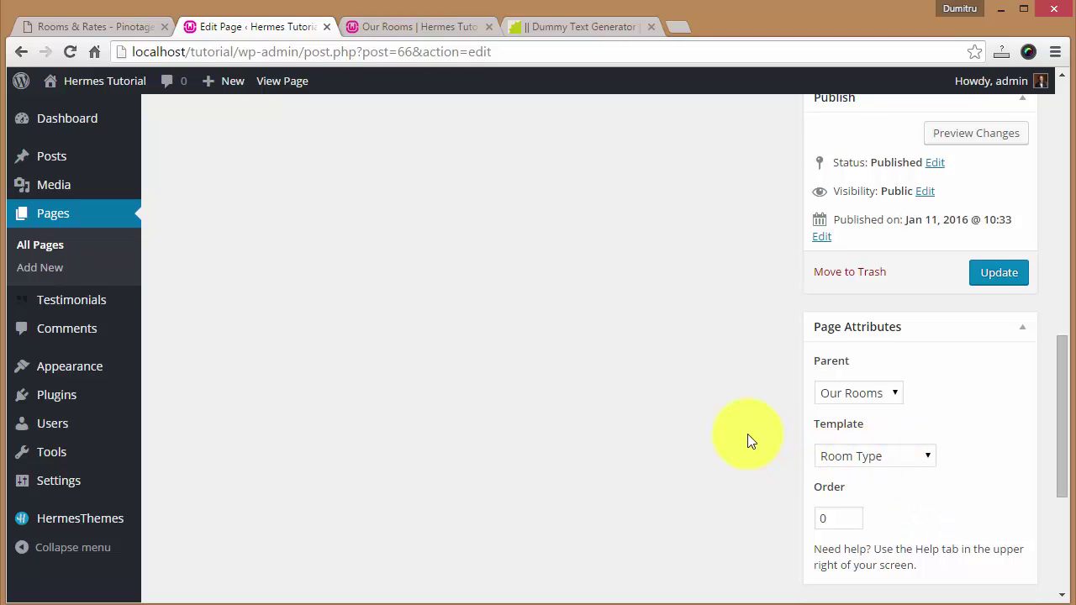
scroll(747, 434, up, 6)
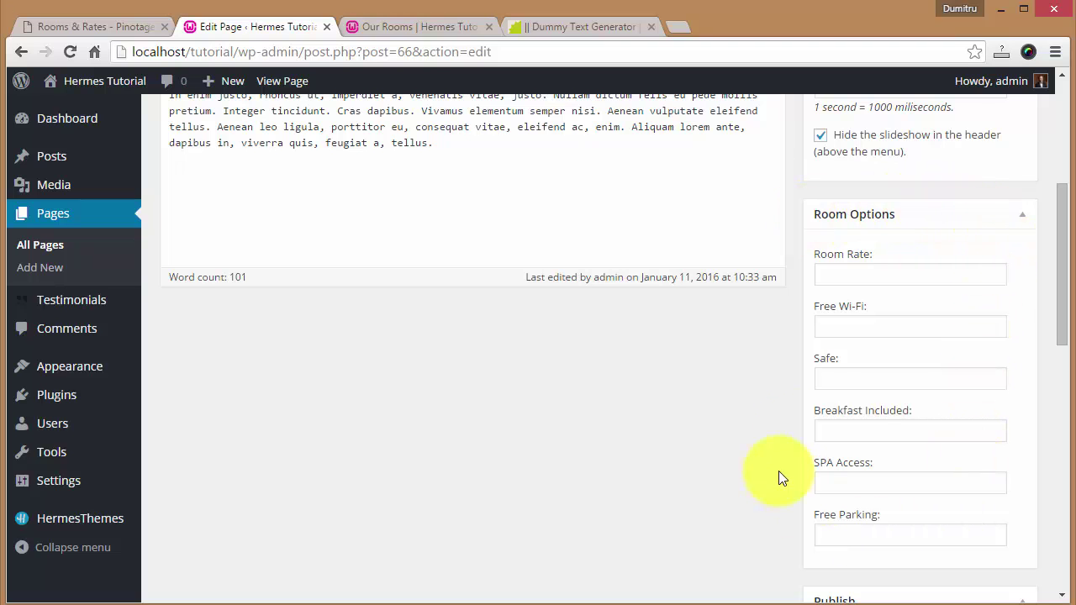
scroll(883, 349, up, 2)
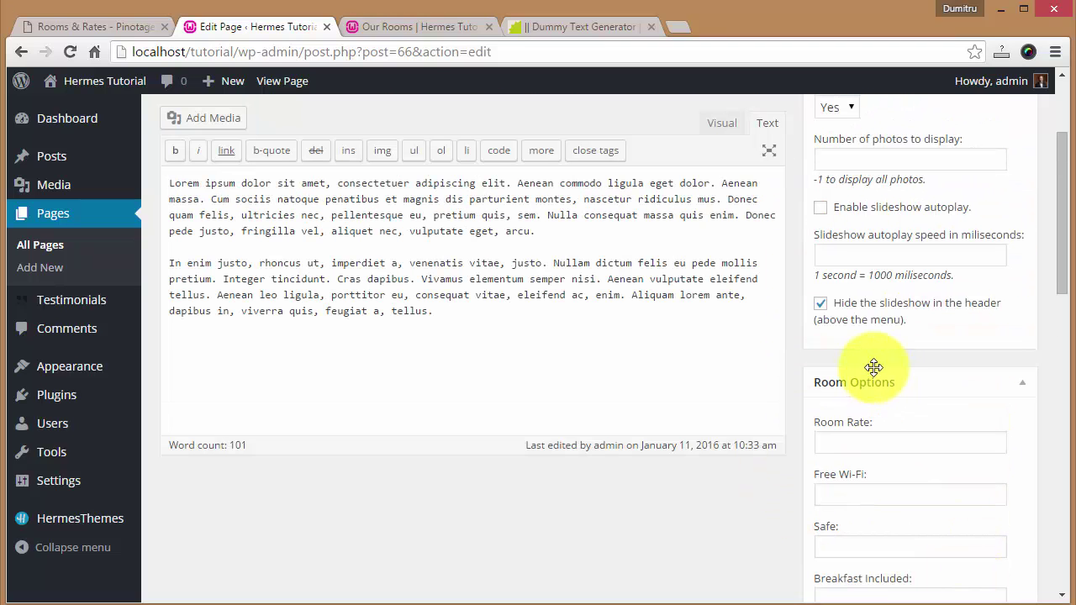
- Examine the room amenity labels in the theme's Rooms Settings
mouse_move(112, 522)
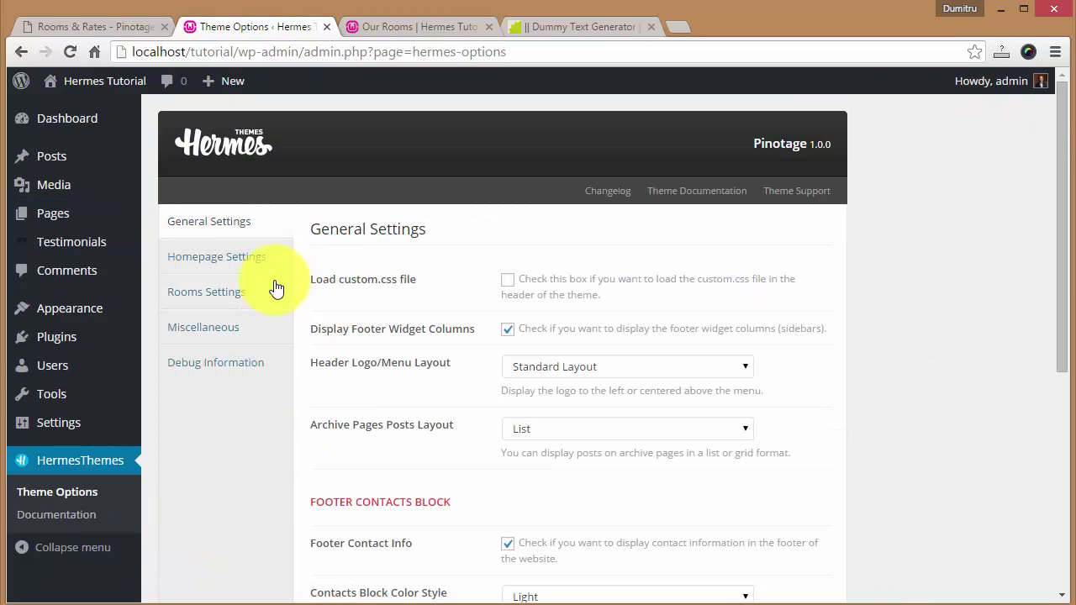
click(212, 300)
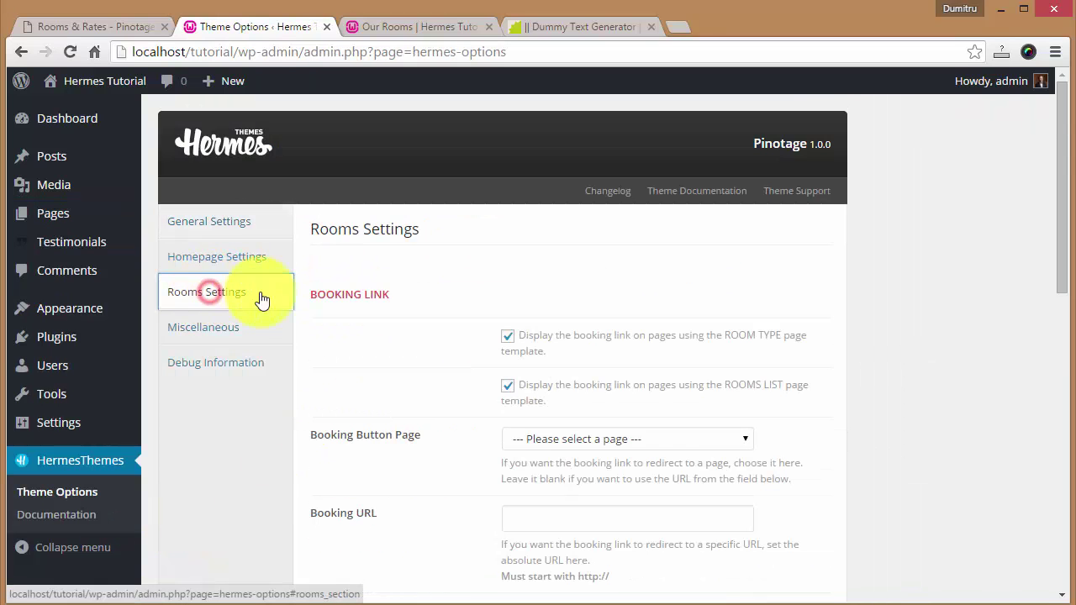
scroll(471, 212, down, 2)
scroll(415, 262, down, 5)
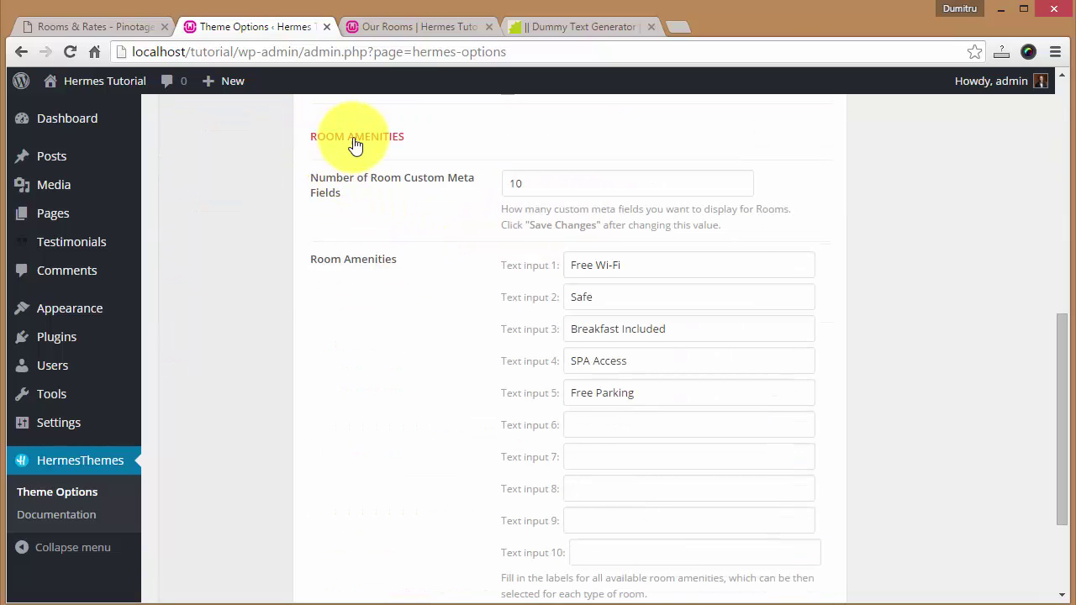
click(641, 265)
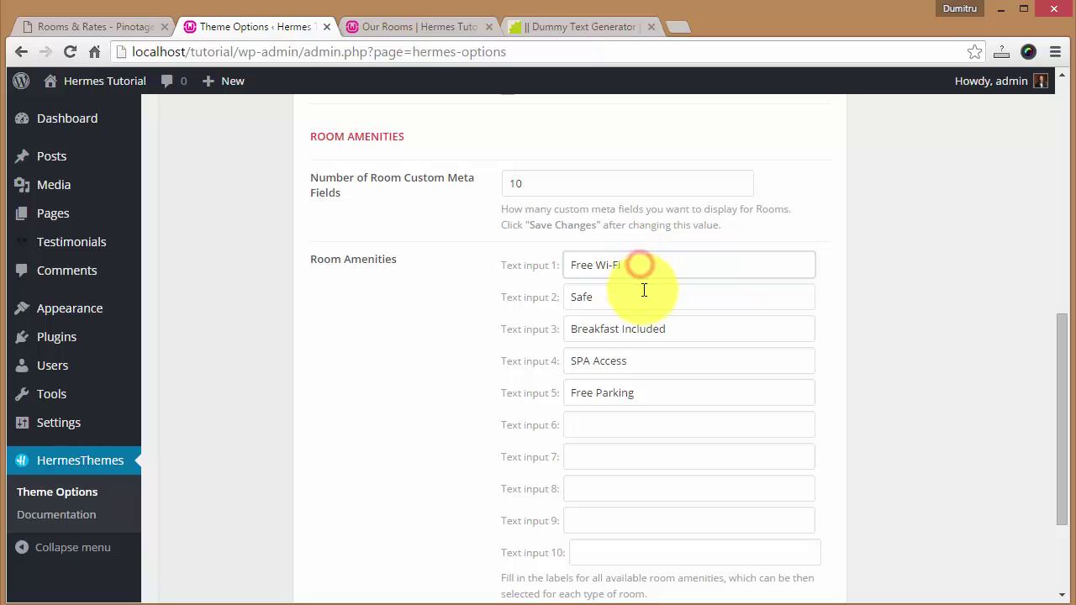
click(644, 295)
click(668, 329)
click(672, 360)
click(666, 399)
click(632, 436)
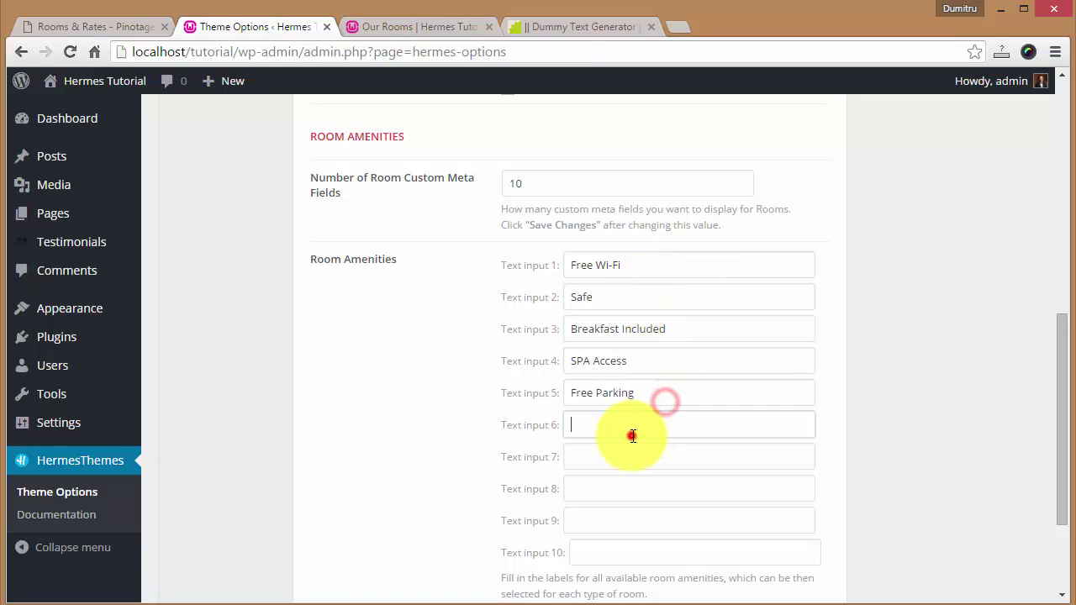
click(637, 452)
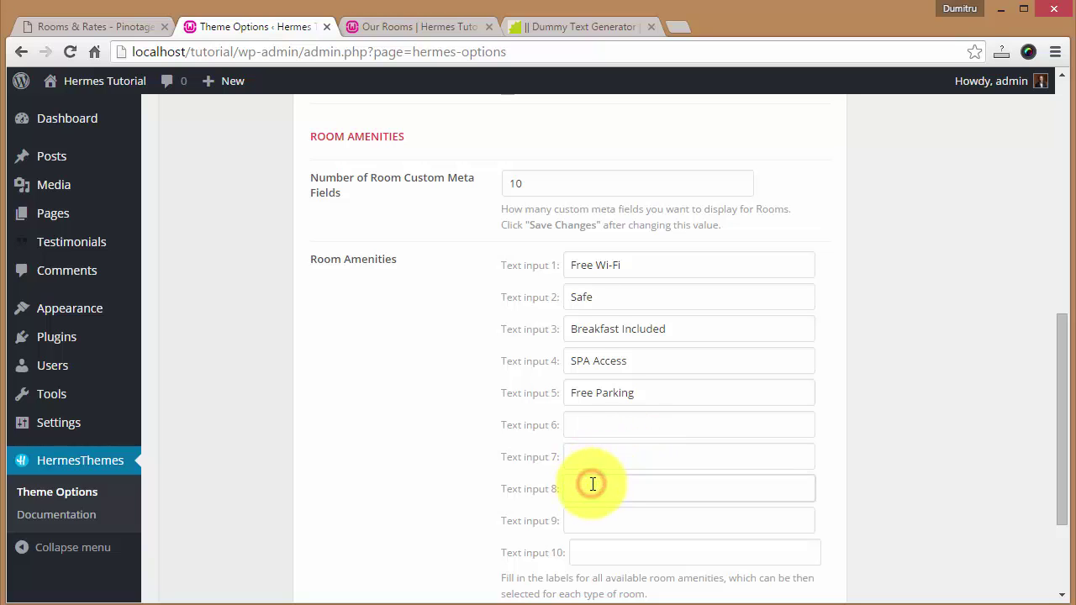
scroll(744, 532, down, 1)
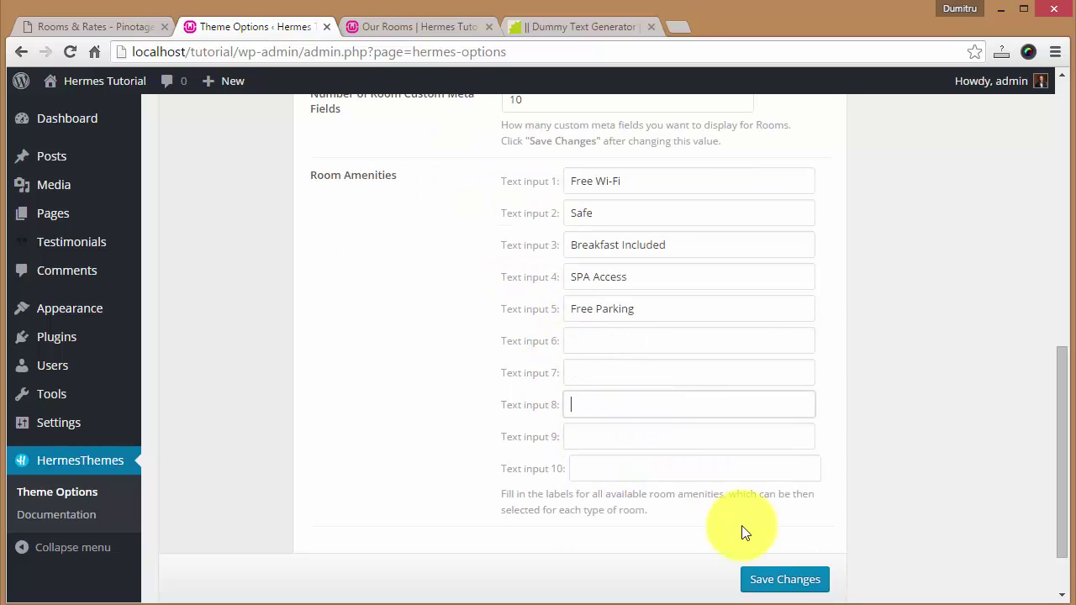
scroll(471, 354, up, 2)
- Open the Standard Single Room page for editing and enter rate 99 EUR, Wi-Fi Yes, Safe Included, Breakfast Of Course, SPA No and Parking Yes
mouse_move(59, 214)
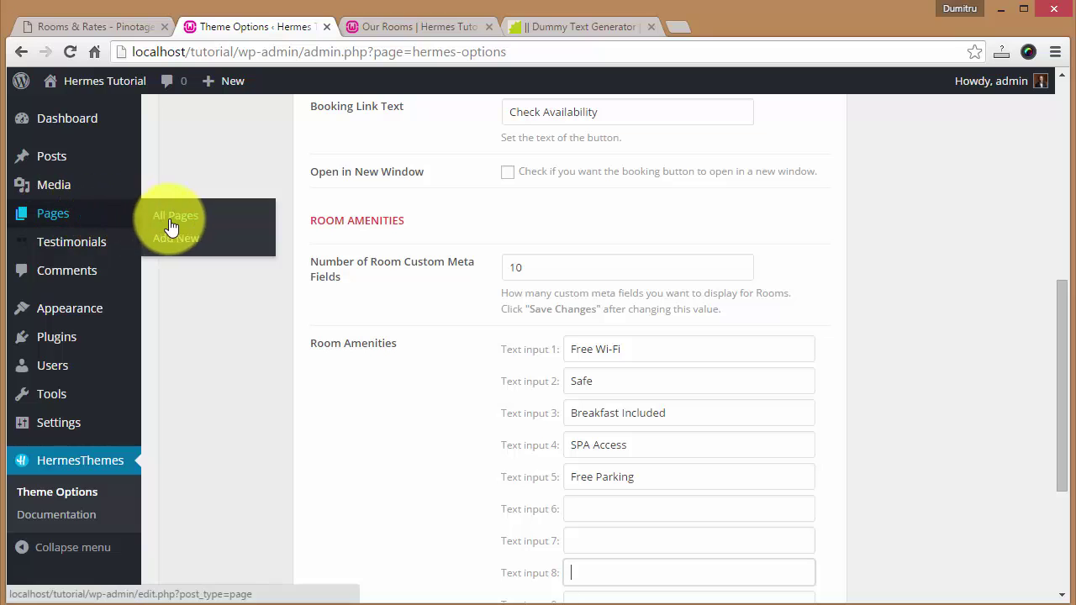
click(172, 219)
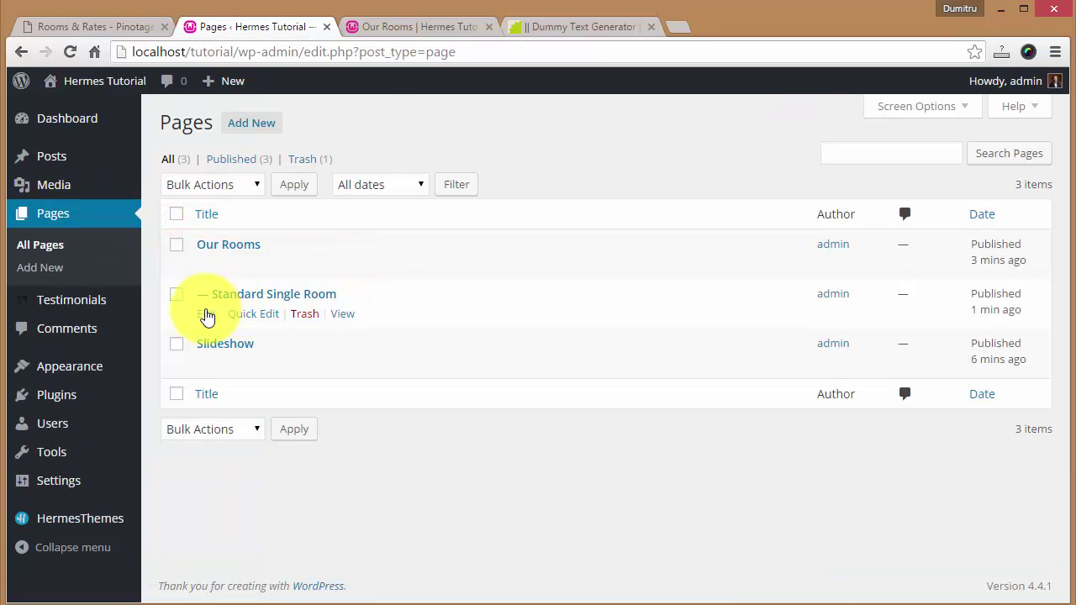
click(208, 315)
scroll(896, 432, down, 7)
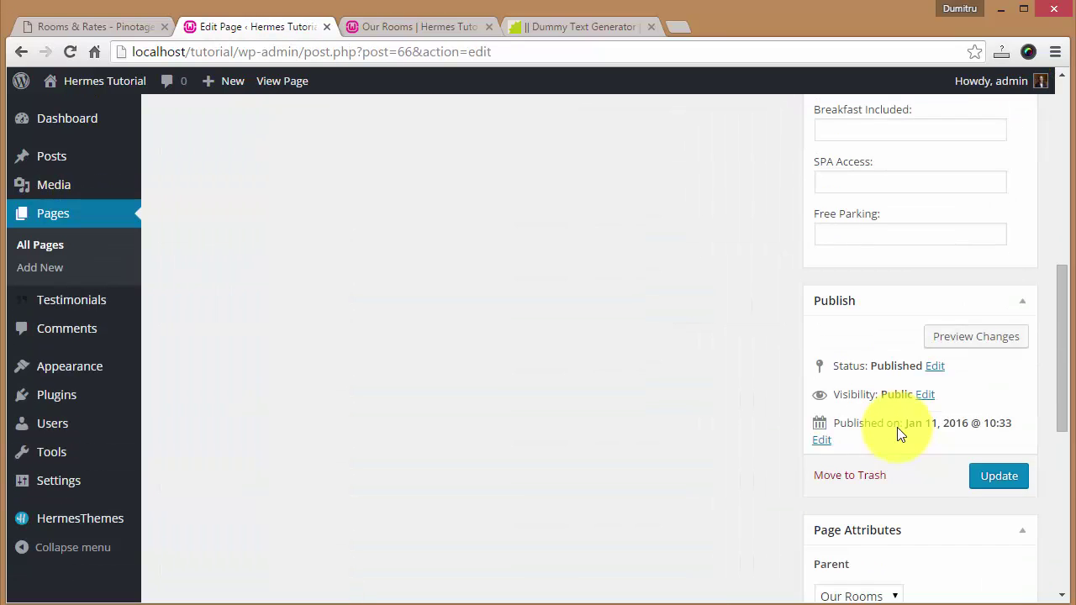
scroll(898, 432, down, 2)
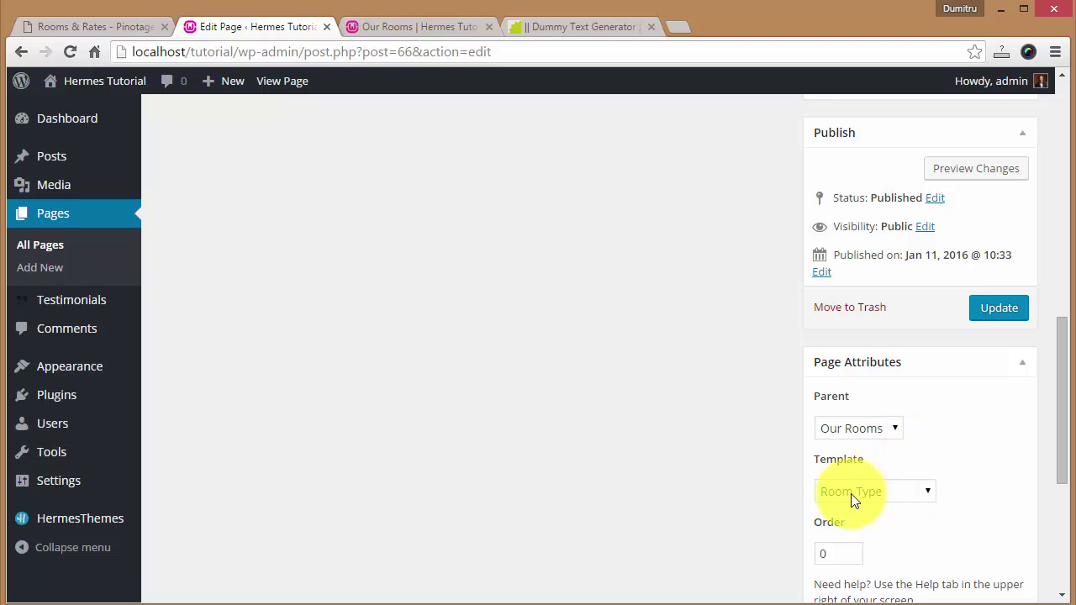
scroll(780, 363, up, 5)
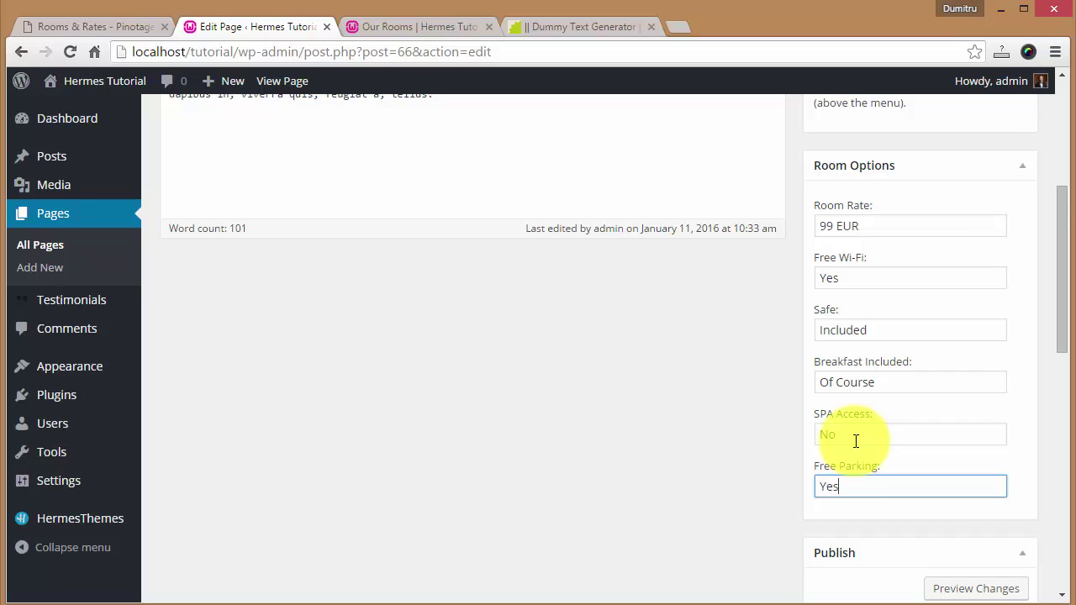
- Save the room option values by updating the Standard Single Room page
click(898, 330)
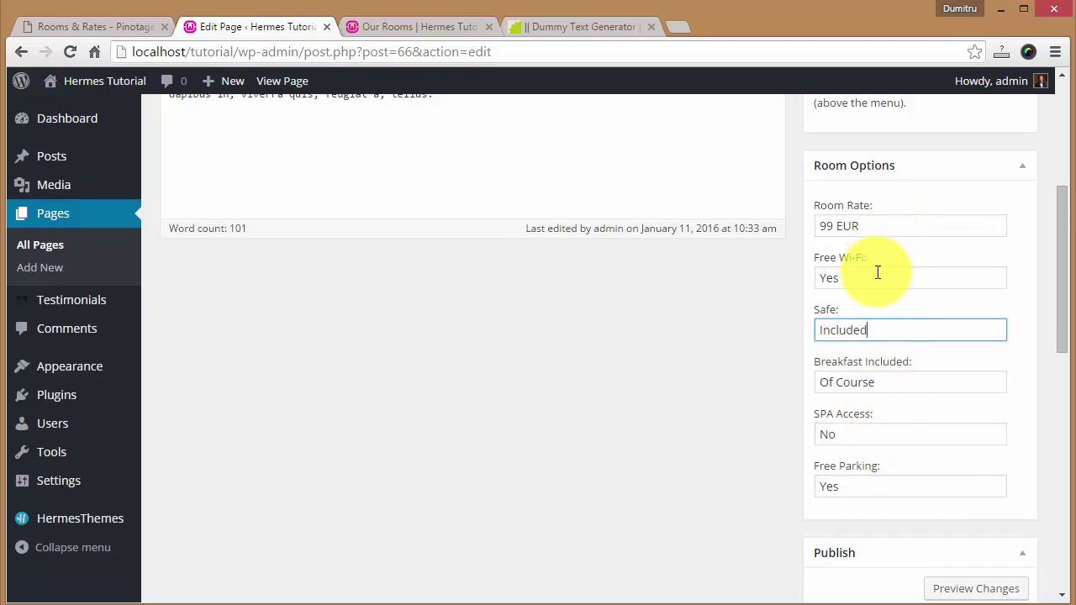
double_click(903, 332)
click(917, 326)
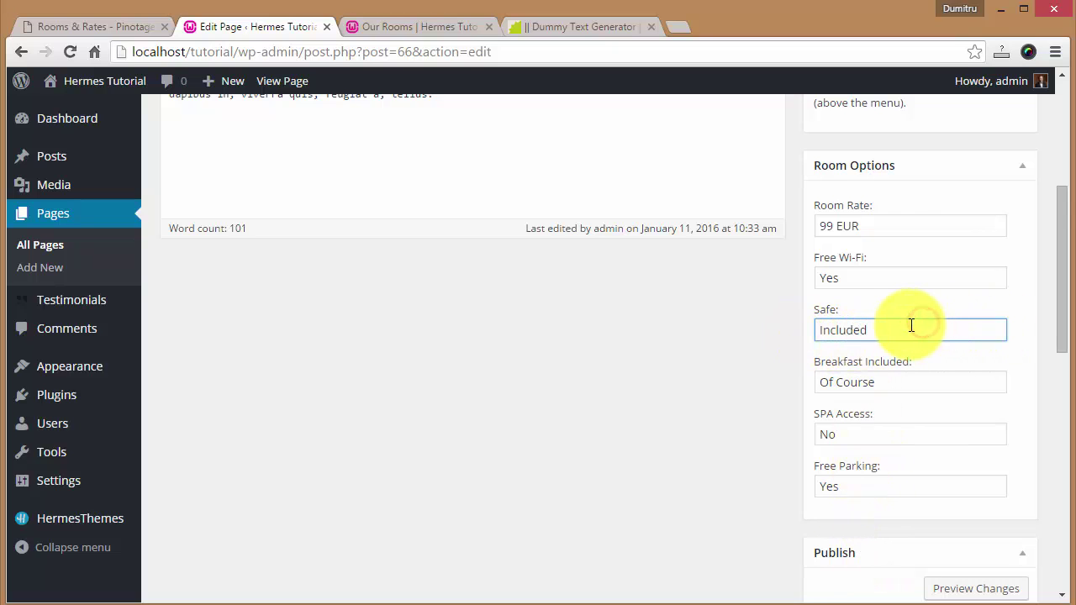
scroll(912, 325, down, 4)
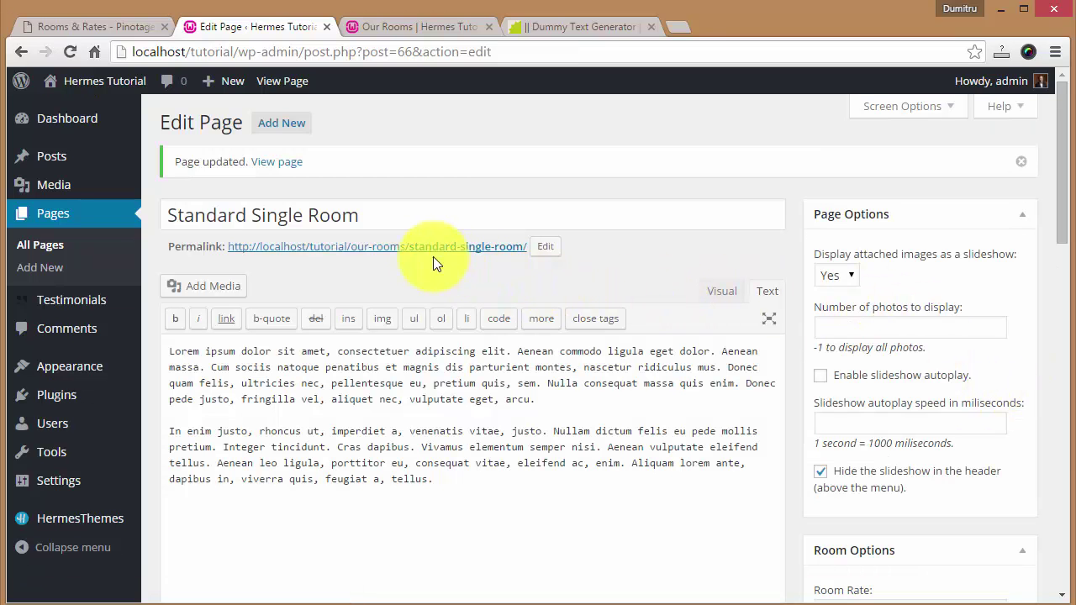
- View the live Standard Single Room page and examine its slideshow photos, room rate and room specifications, then return to its editor
click(399, 246)
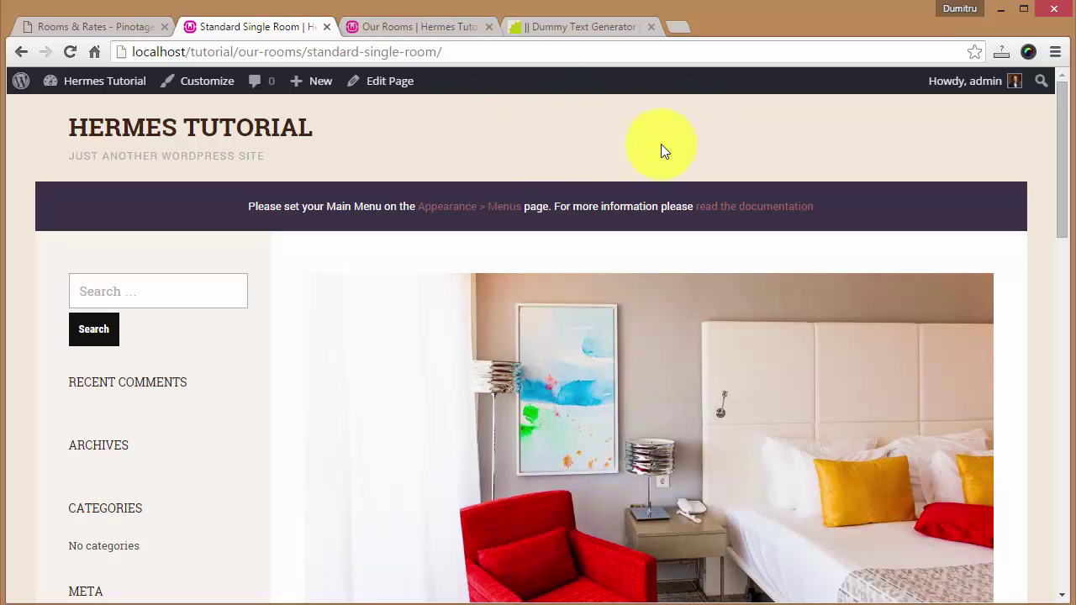
scroll(572, 303, down, 2)
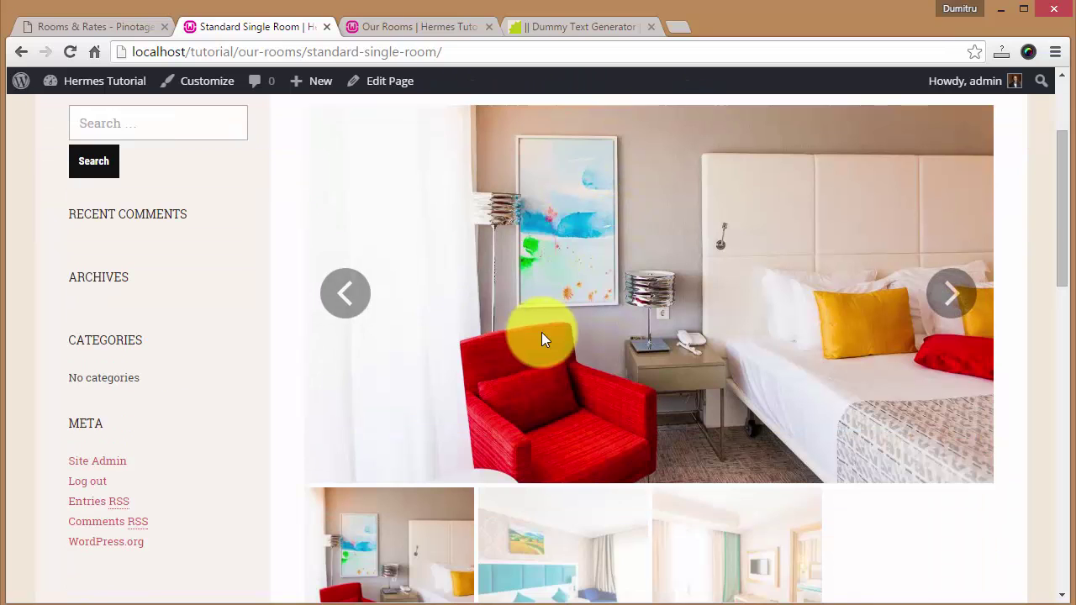
scroll(673, 319, down, 1)
click(575, 485)
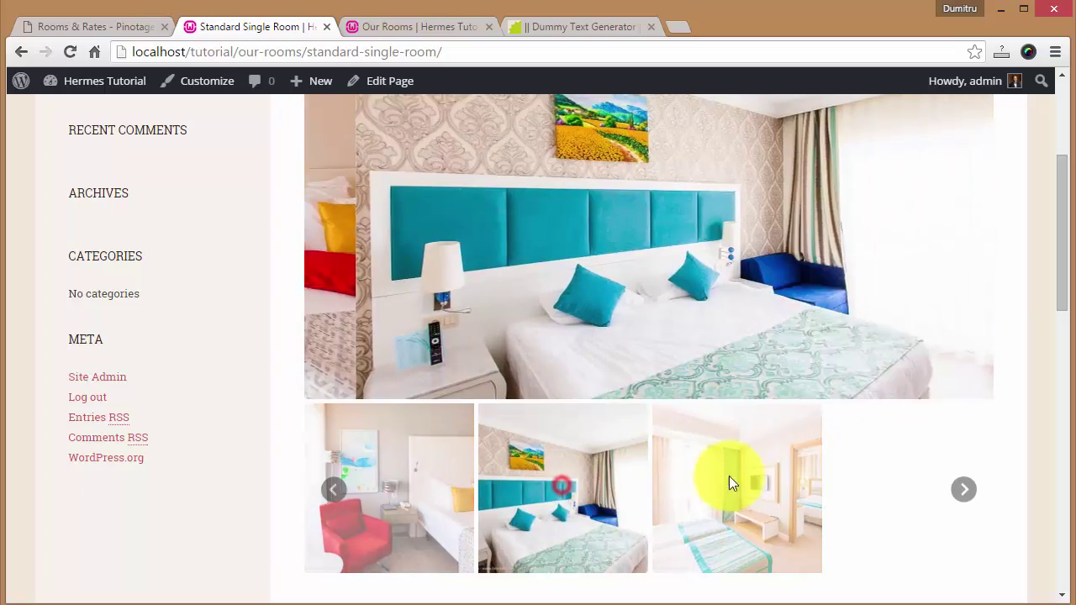
click(736, 476)
click(400, 493)
scroll(600, 290, down, 6)
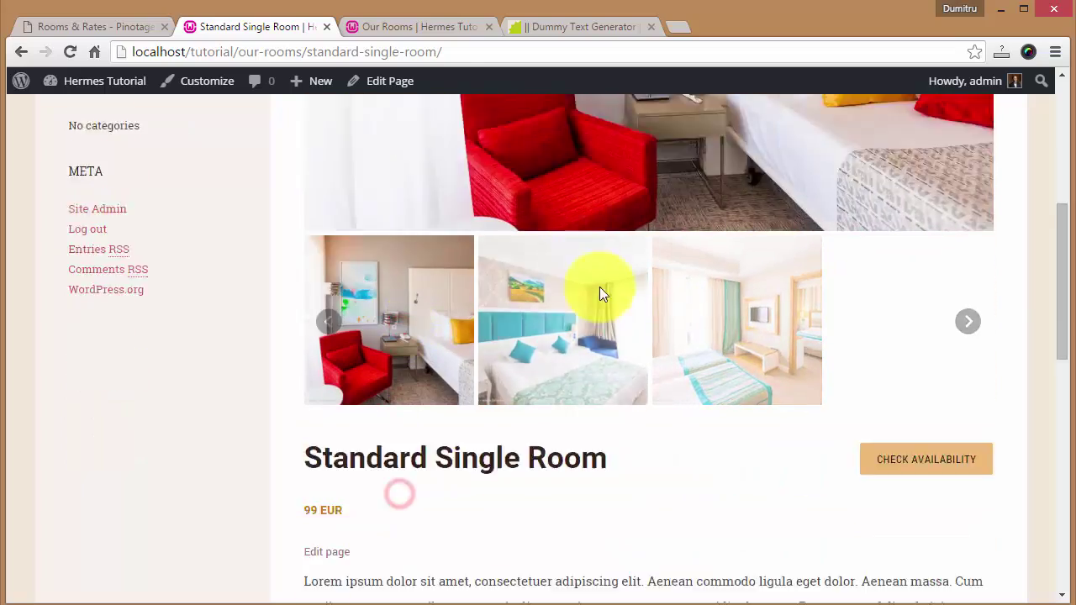
scroll(487, 281, down, 3)
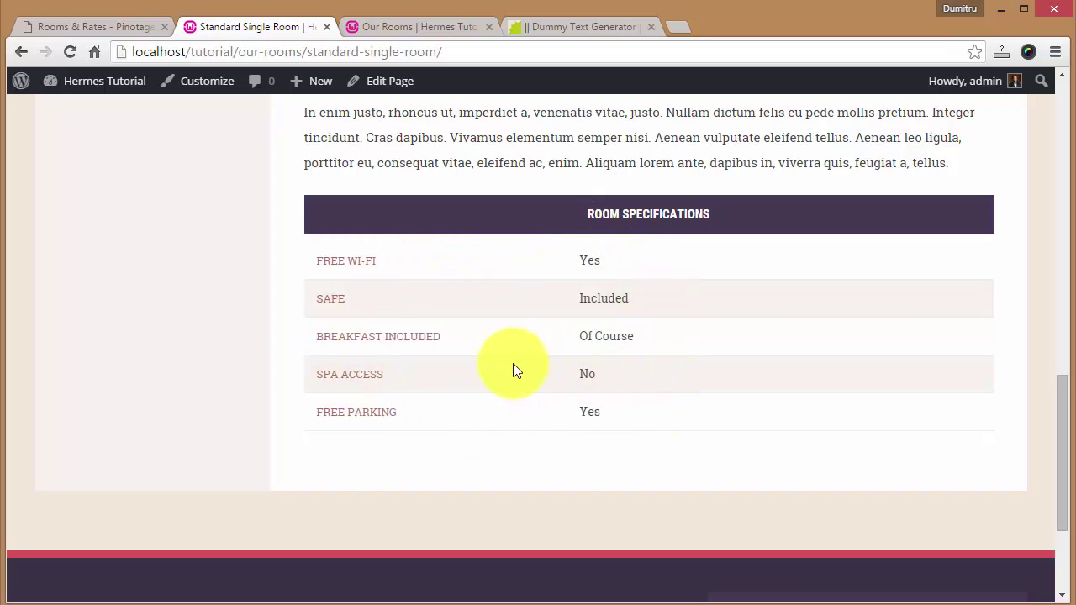
scroll(515, 370, up, 5)
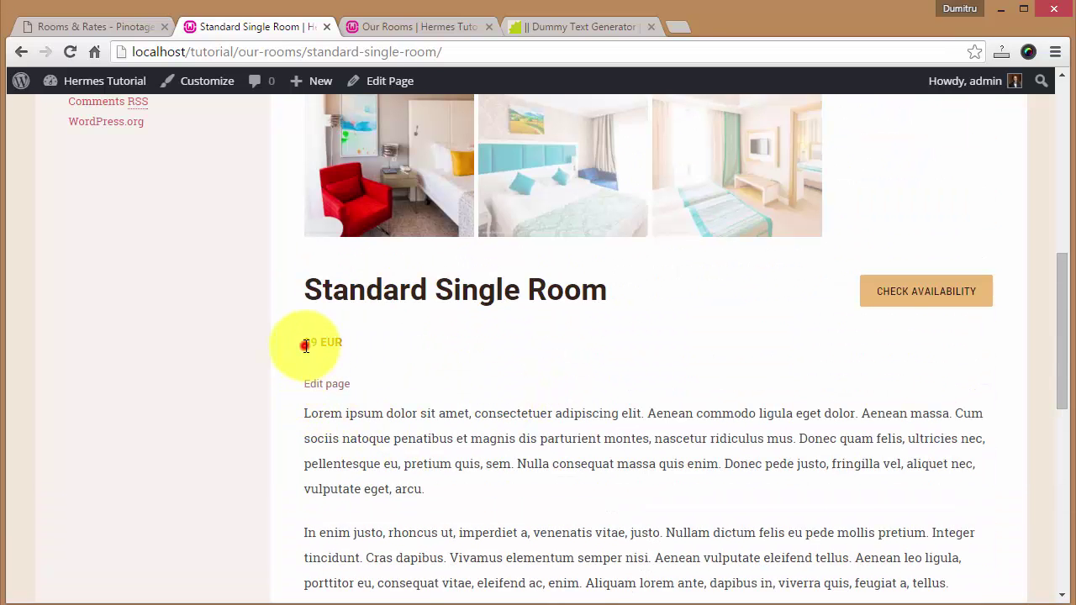
drag(305, 346, 350, 350)
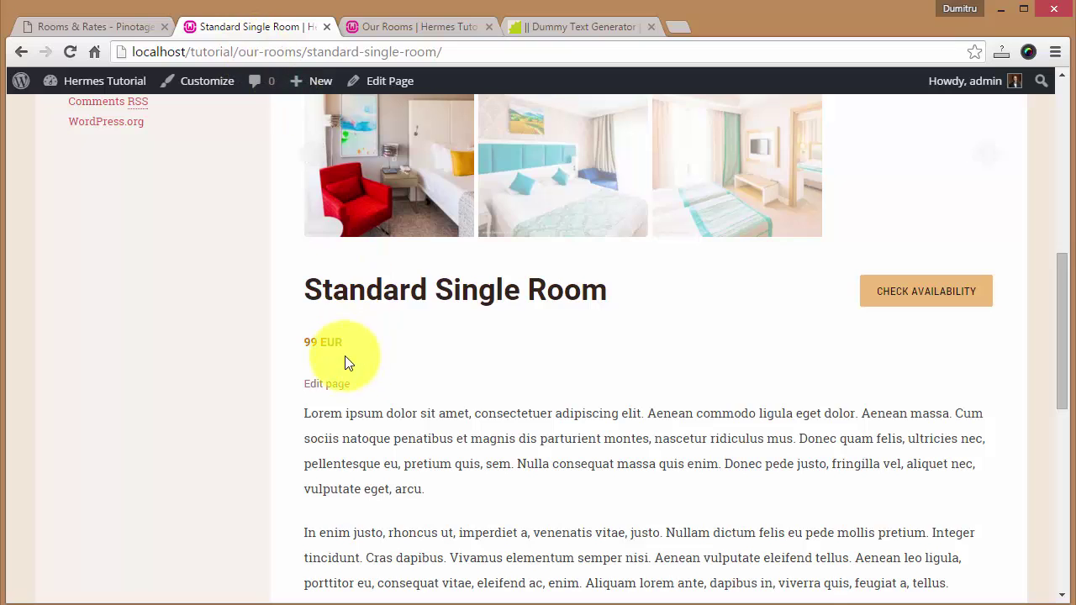
click(335, 385)
scroll(946, 437, down, 2)
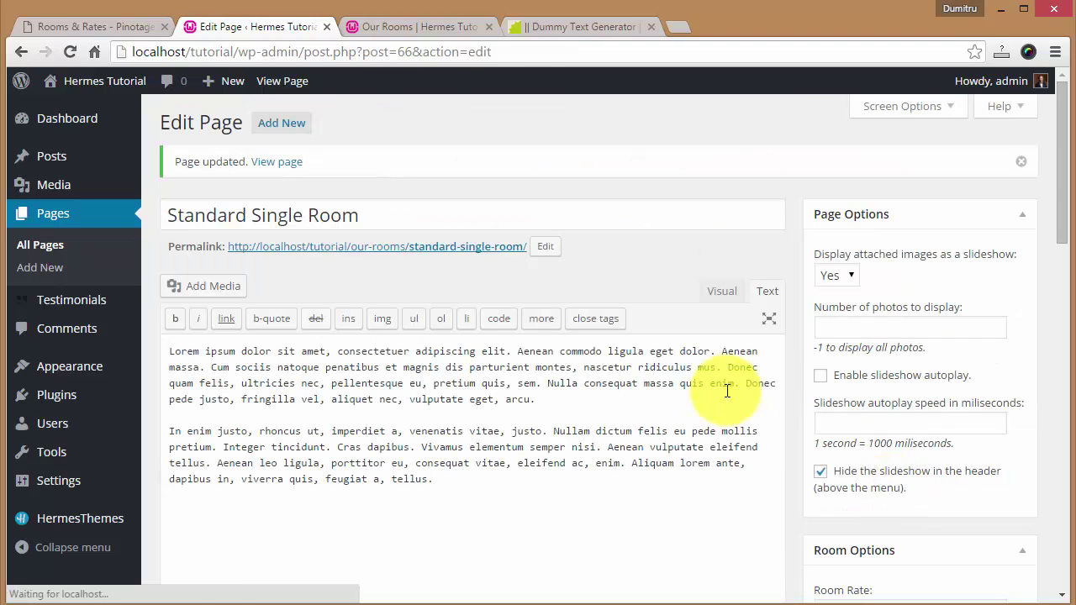
- Reload the live Our Rooms page and examine the Standard Single Room entry with its photo, rate and excerpt
click(397, 20)
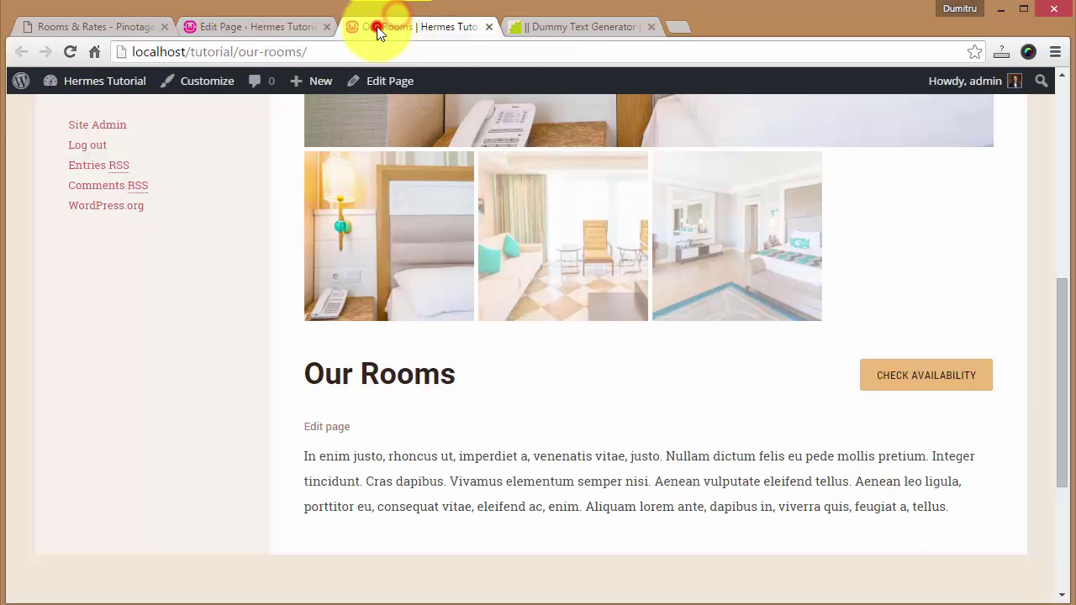
scroll(530, 332, up, 10)
key(F5)
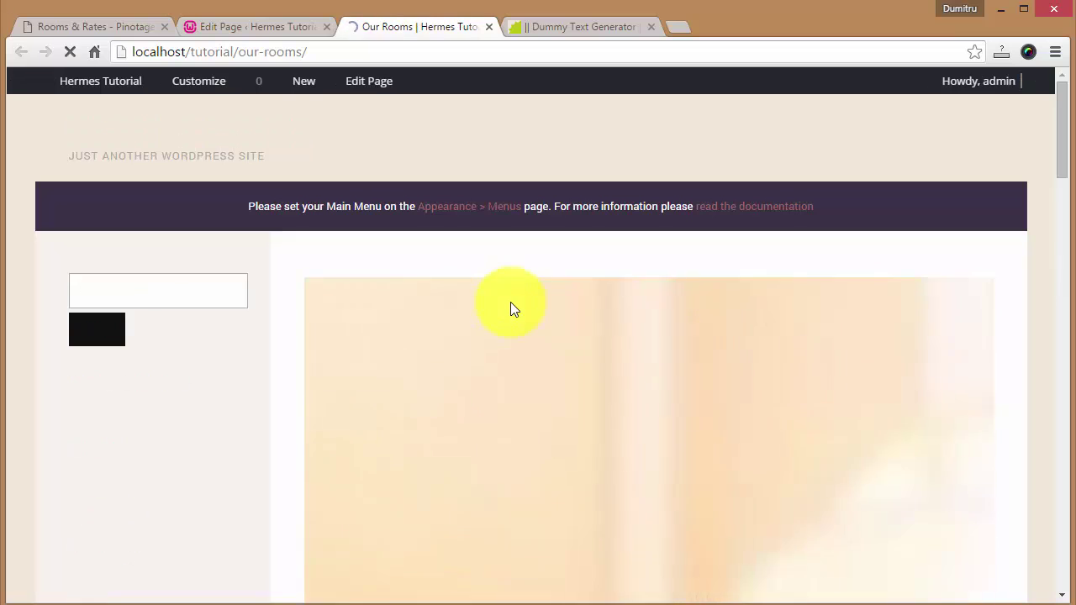
scroll(571, 244, down, 6)
scroll(584, 261, down, 3)
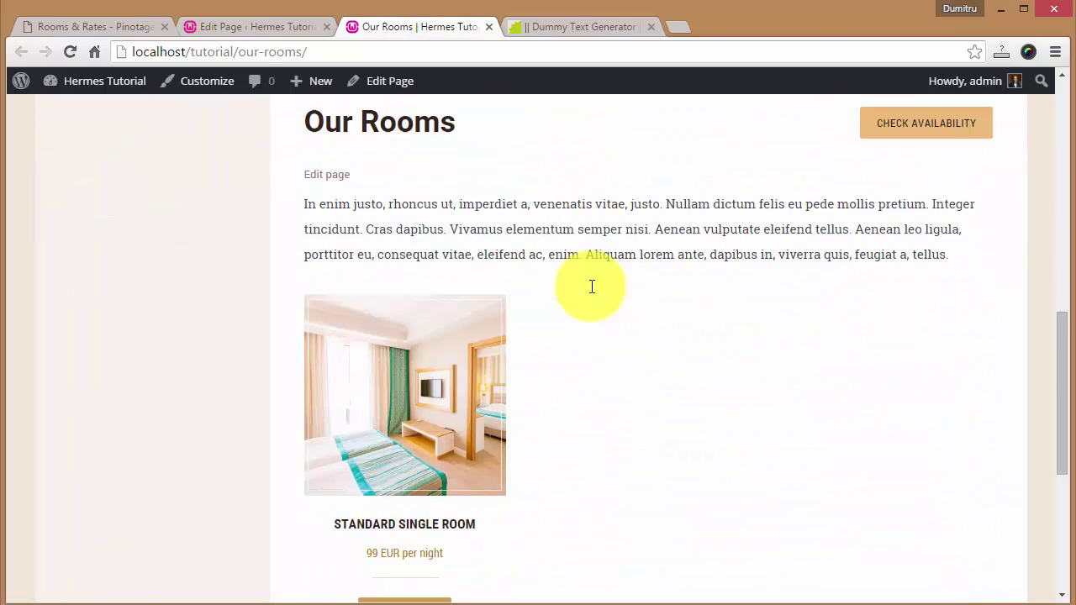
scroll(698, 265, down, 1)
scroll(686, 282, up, 1)
scroll(677, 287, down, 1)
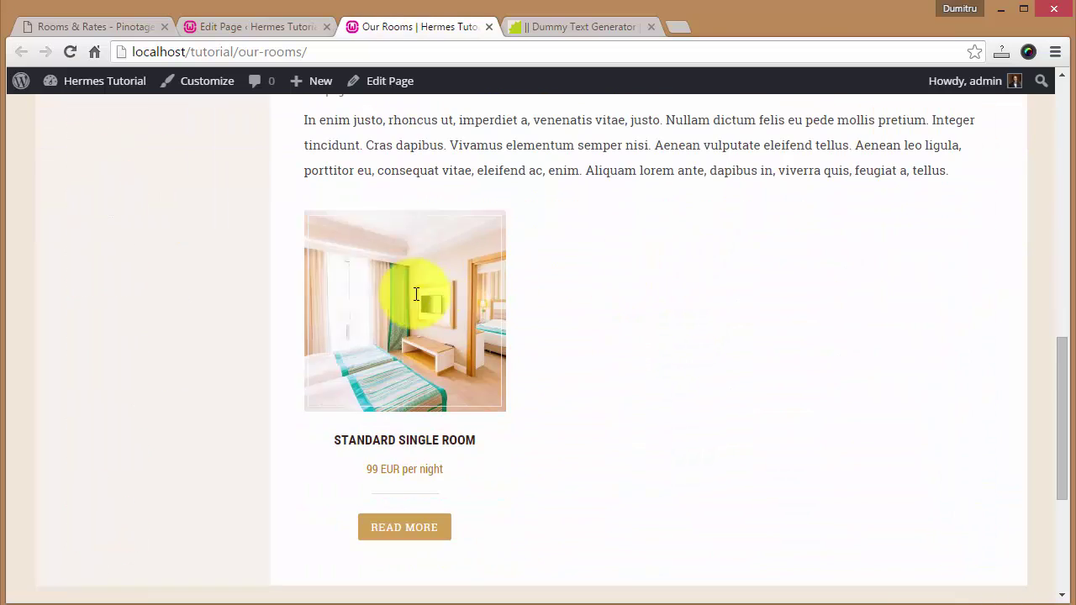
mouse_move(396, 312)
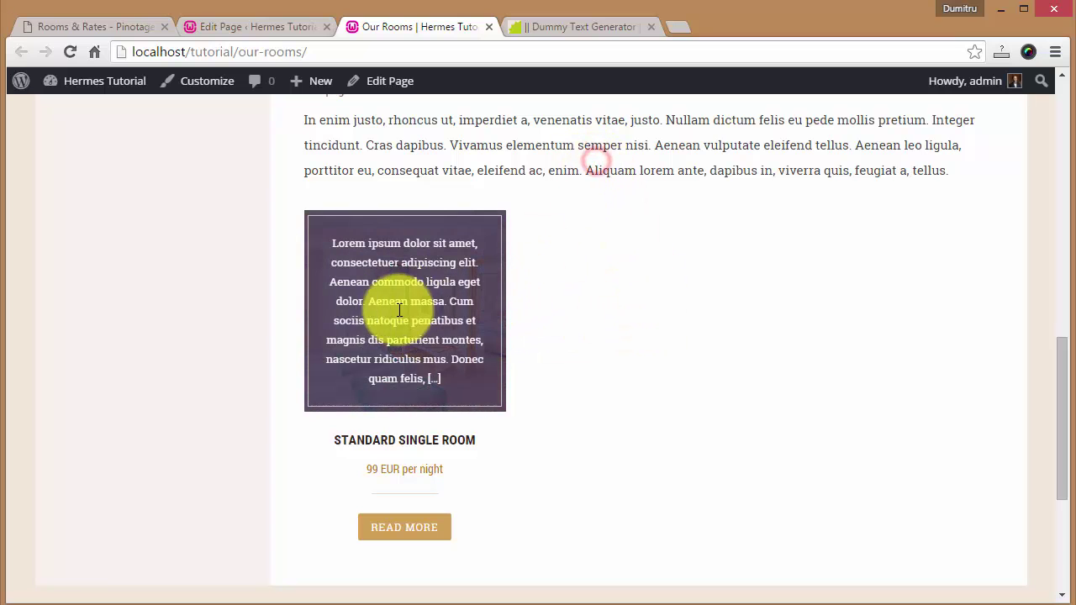
scroll(686, 360, down, 1)
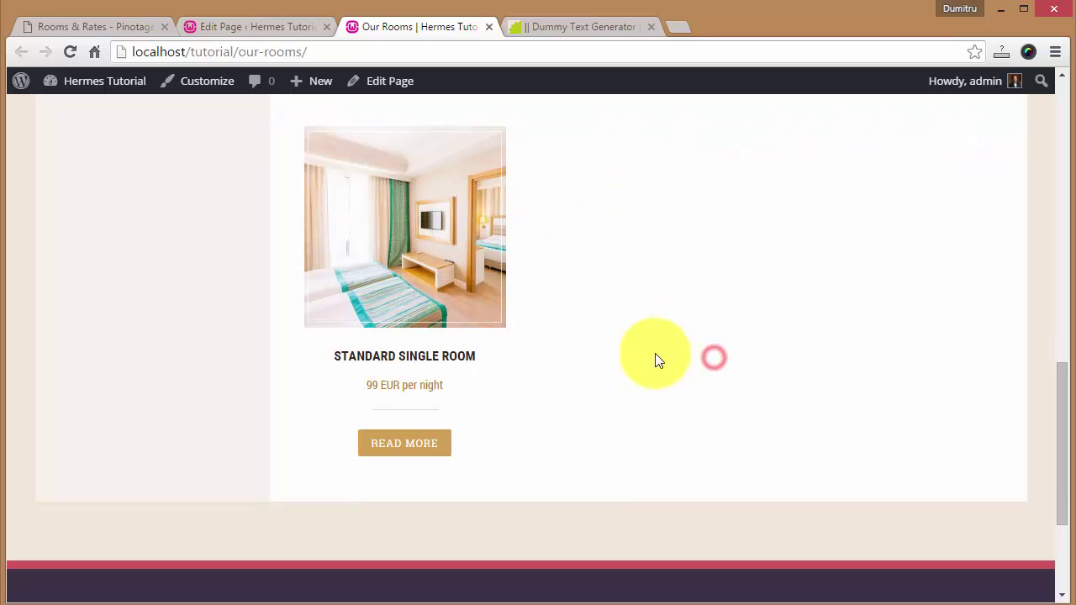
scroll(639, 345, up, 1)
scroll(643, 349, up, 3)
scroll(650, 354, up, 4)
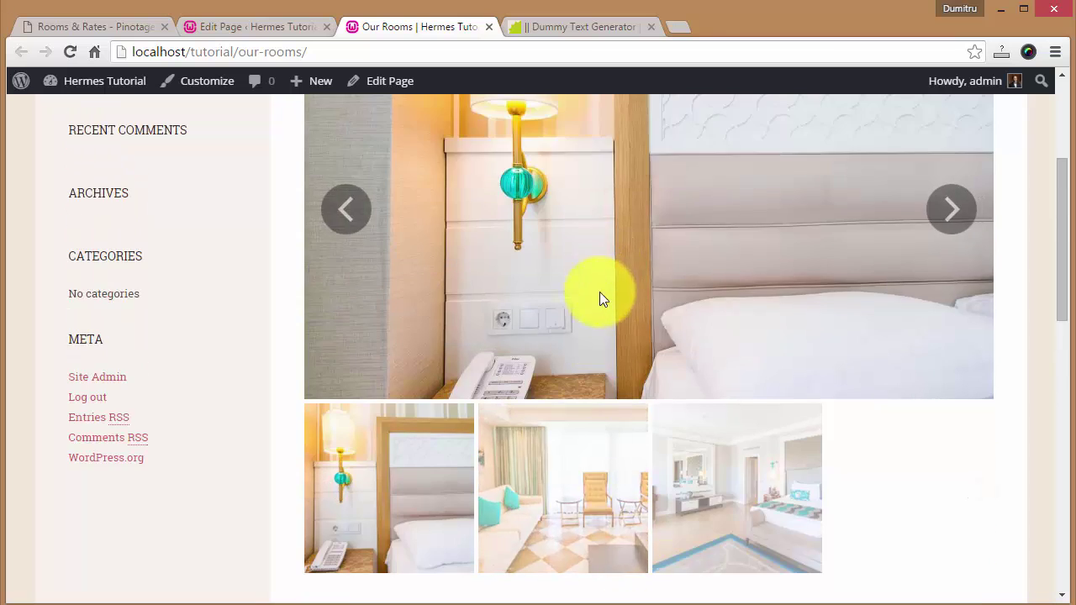
- Edit the Our Rooms page to set displaying attached images as a slideshow to No, and update the page
scroll(420, 438, down, 3)
click(330, 427)
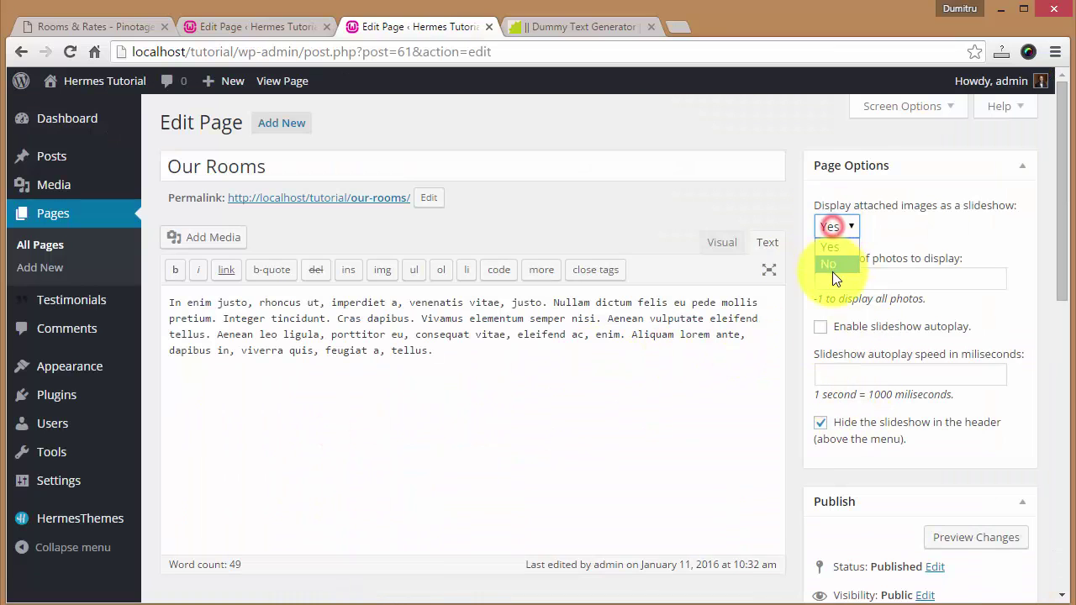
click(829, 264)
scroll(853, 306, down, 4)
click(997, 340)
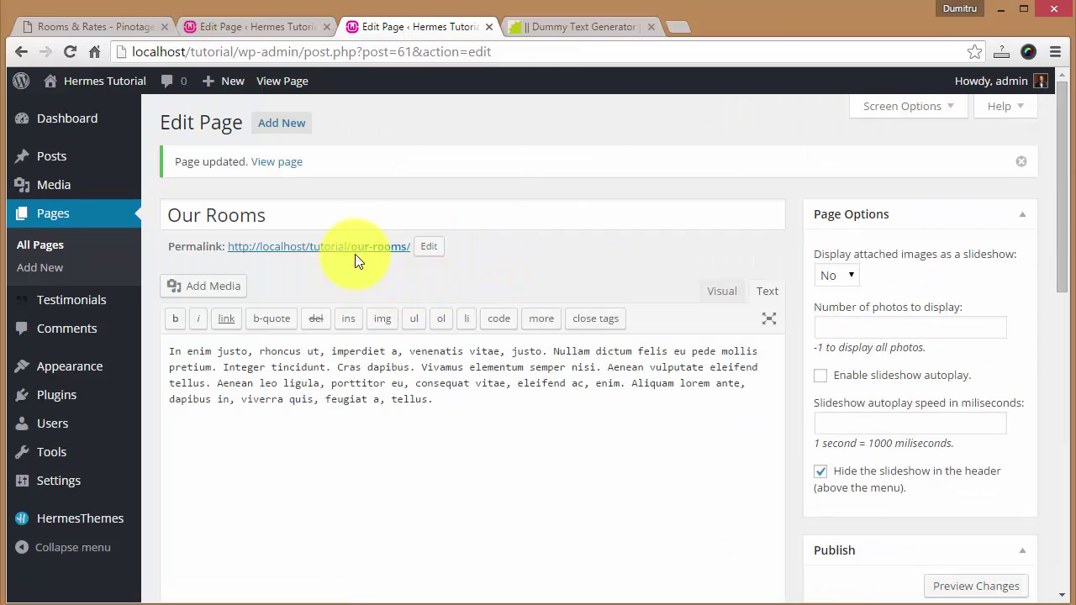
- View the live Our Rooms page and examine its introductory text and the Standard Single Room entry
click(358, 250)
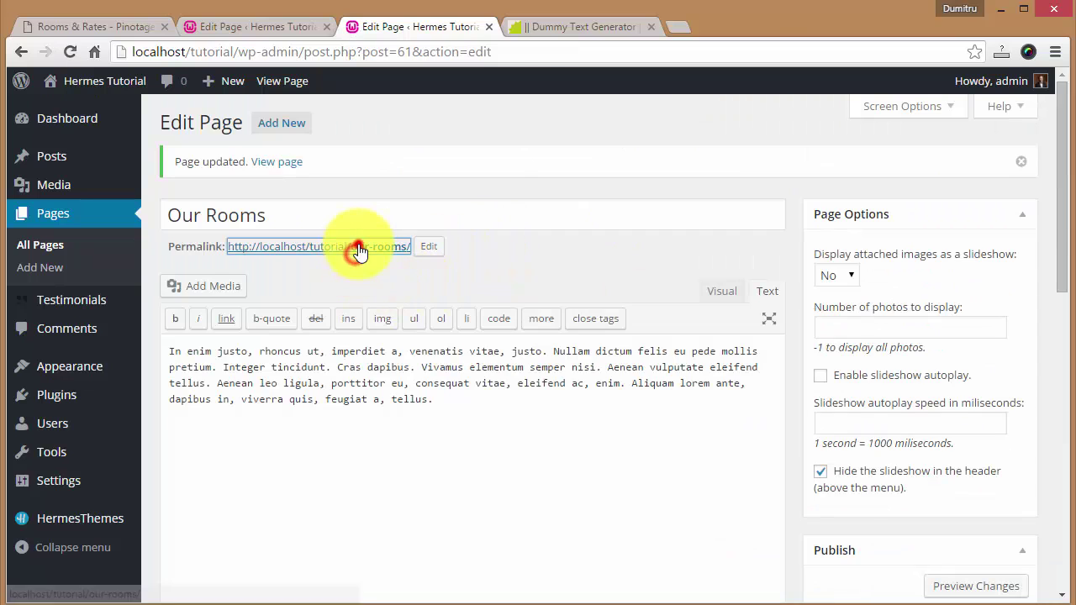
scroll(589, 336, down, 3)
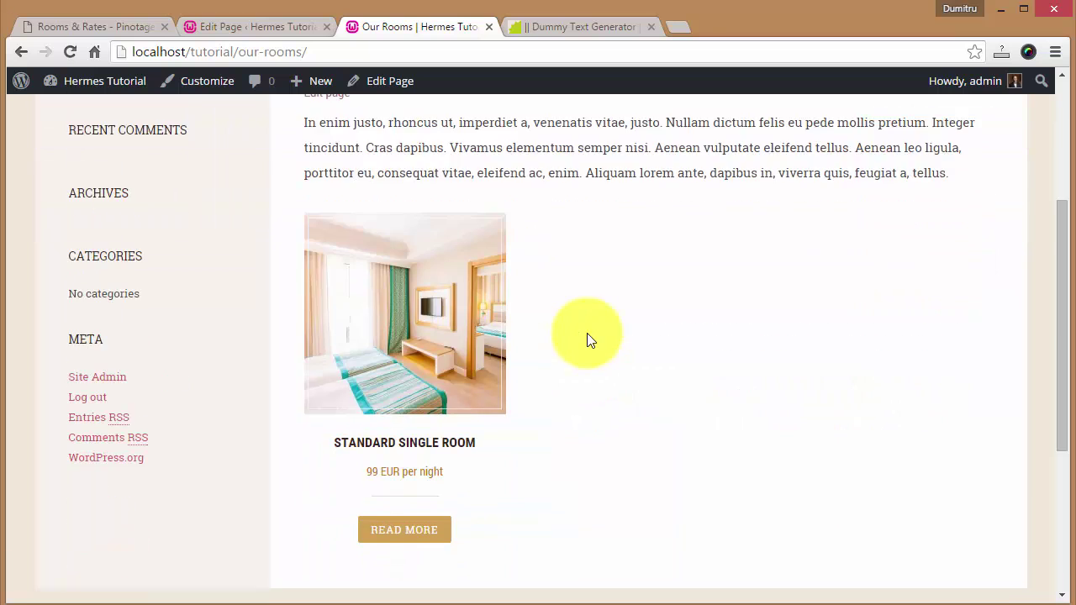
scroll(584, 353, down, 1)
scroll(572, 365, up, 1)
scroll(580, 309, up, 1)
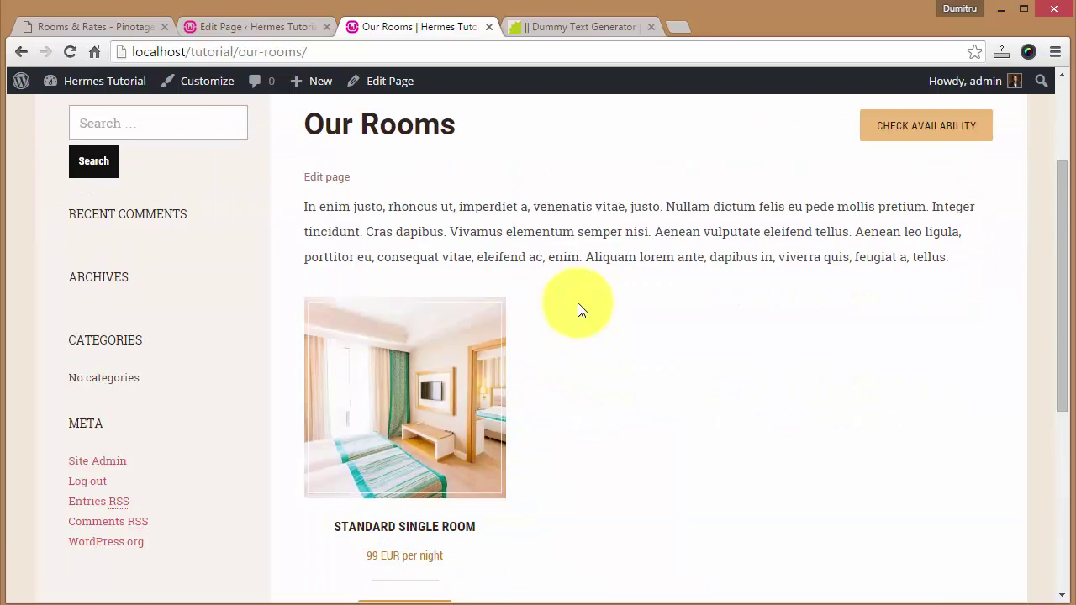
scroll(578, 310, up, 2)
- Copy the Standard Single Room's body text into a new page titled Double Room
click(269, 27)
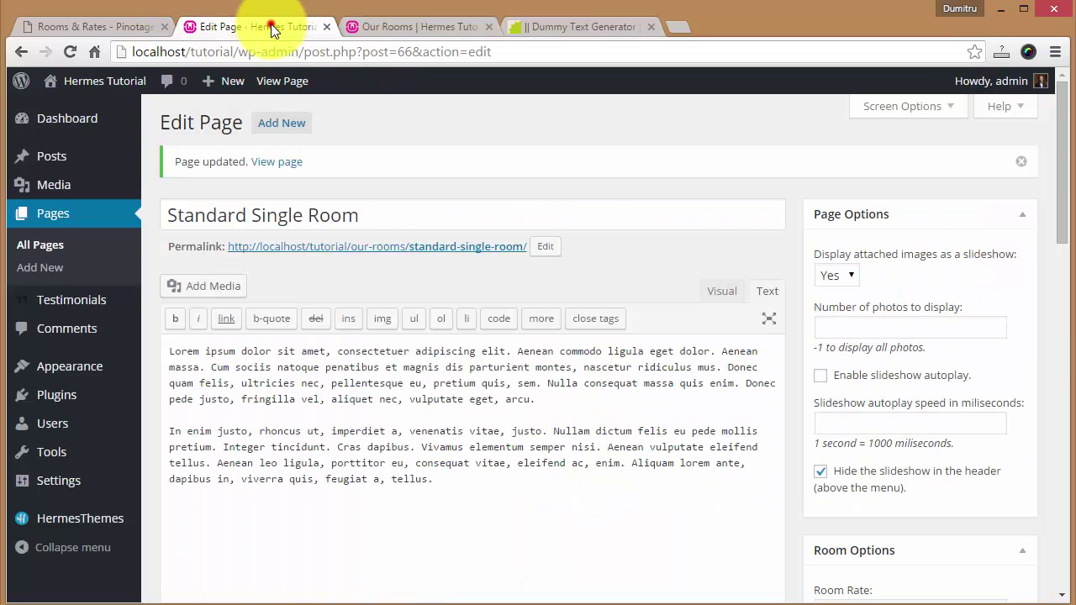
click(244, 353)
key(ctrl+a)
key(ctrl+c)
click(40, 268)
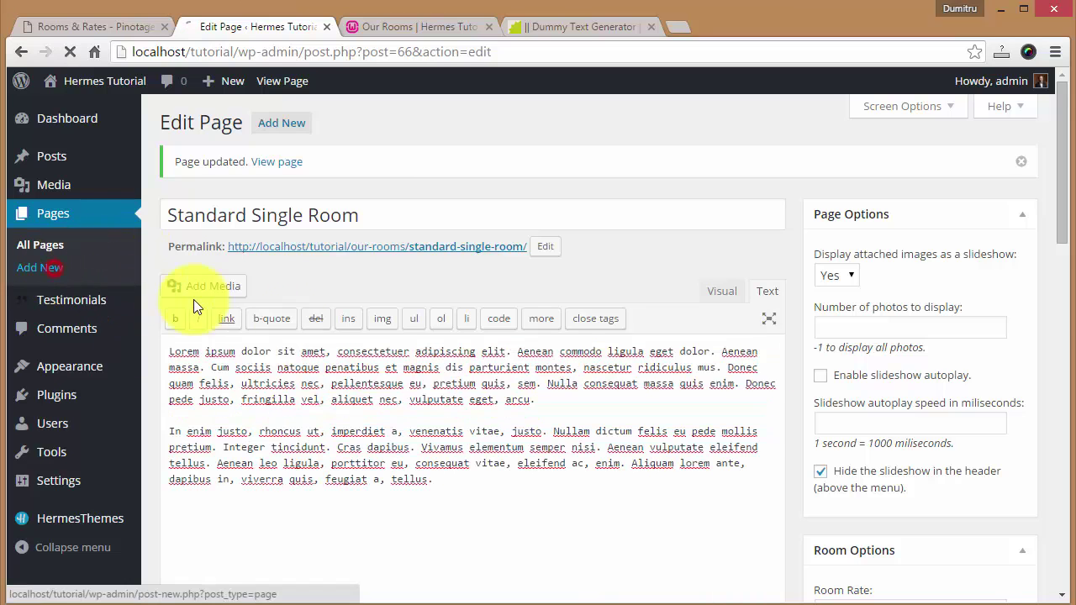
click(359, 155)
text(Doub)
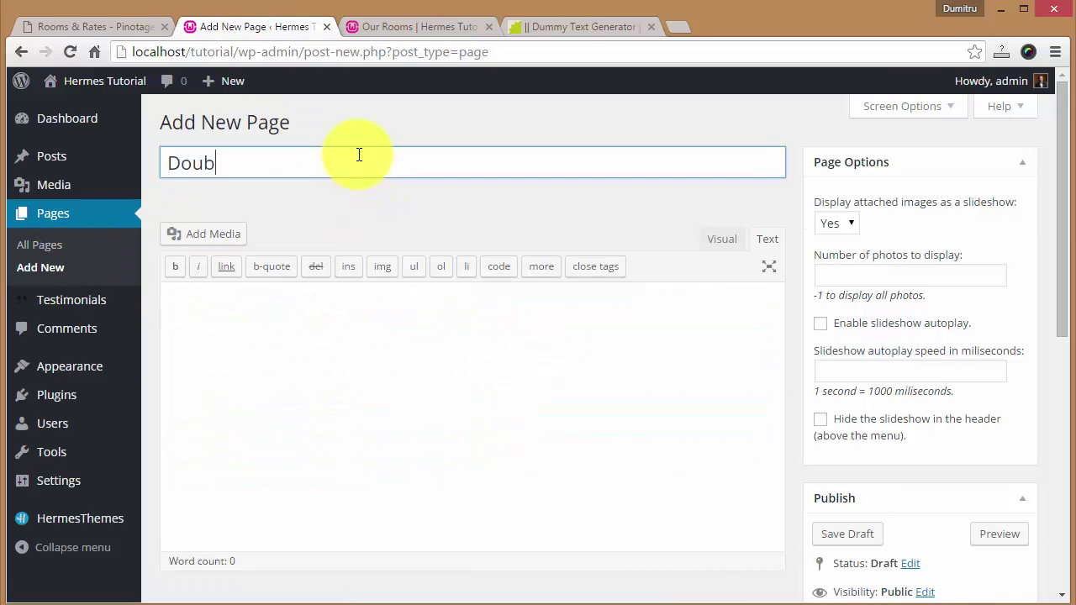
click(441, 353)
key(ctrl+v)
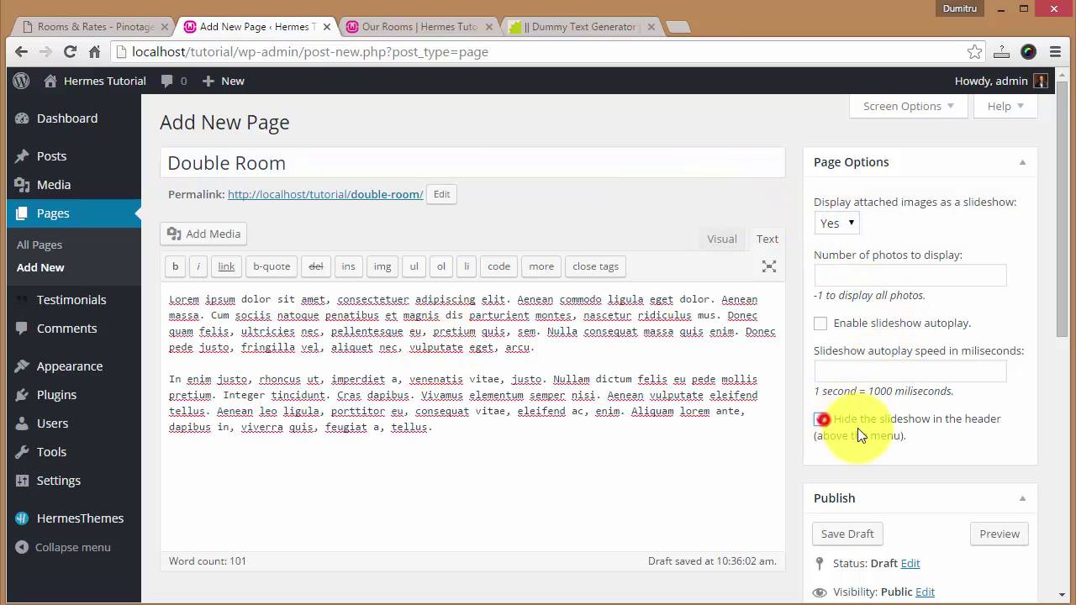
- Hide the header slideshow on the Double Room page and assign it the parent Our Rooms and the Room Type template
scroll(909, 307, down, 7)
click(872, 274)
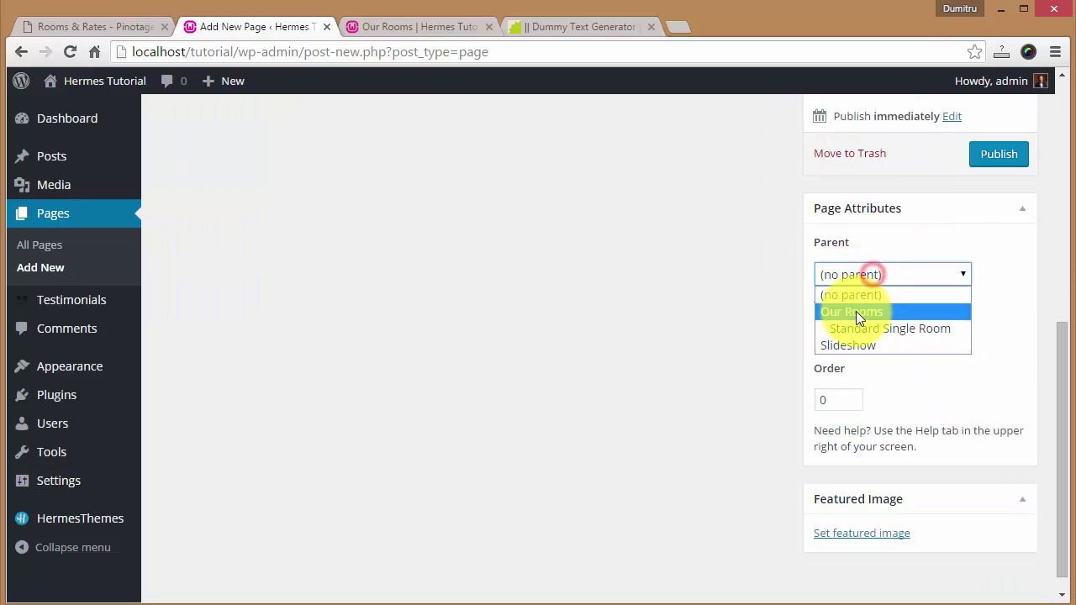
click(856, 312)
click(875, 337)
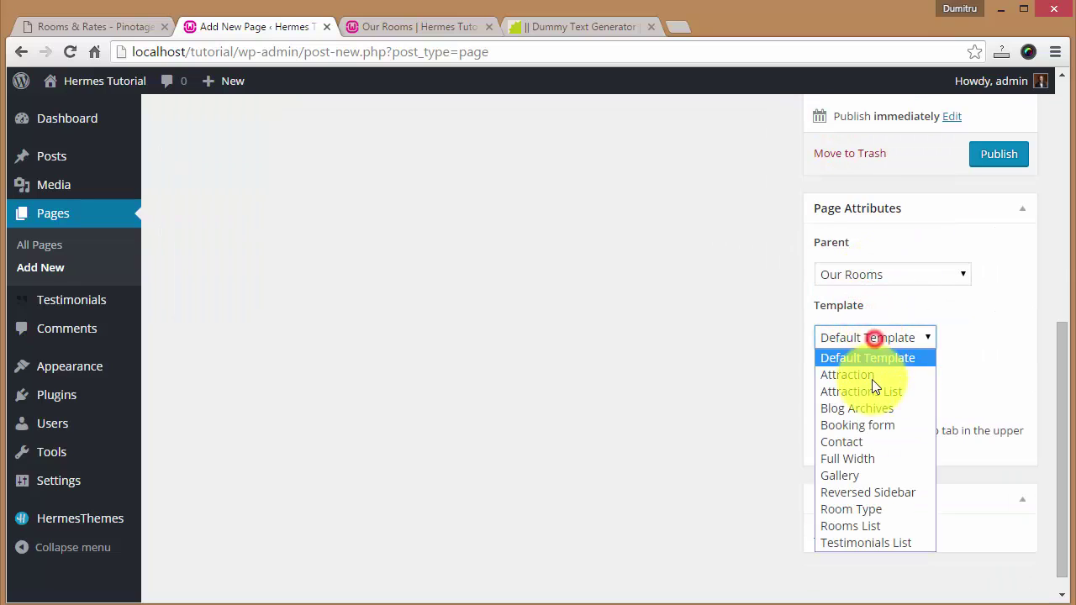
click(853, 513)
- Set the photo of the bed with the teal headboard as the Double Room's featured image and publish the page
click(856, 535)
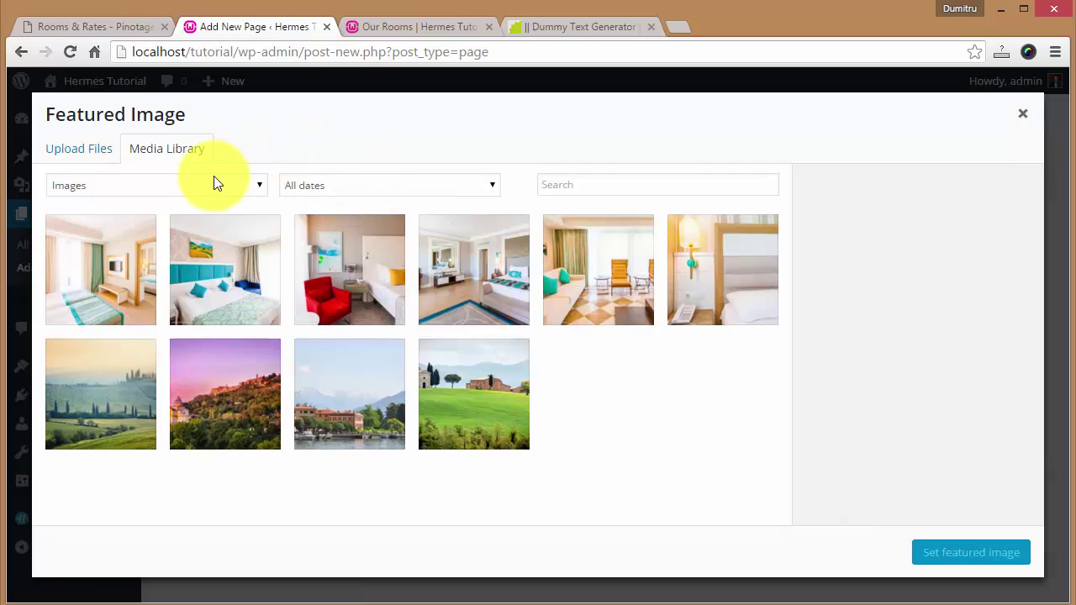
click(221, 278)
click(968, 551)
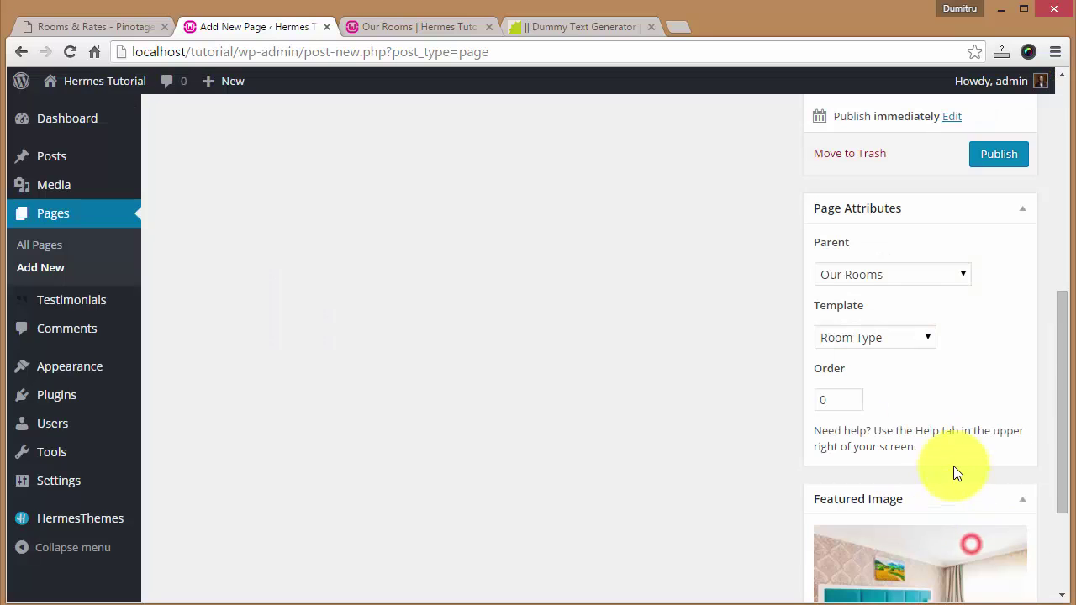
scroll(963, 379, up, 2)
click(1008, 242)
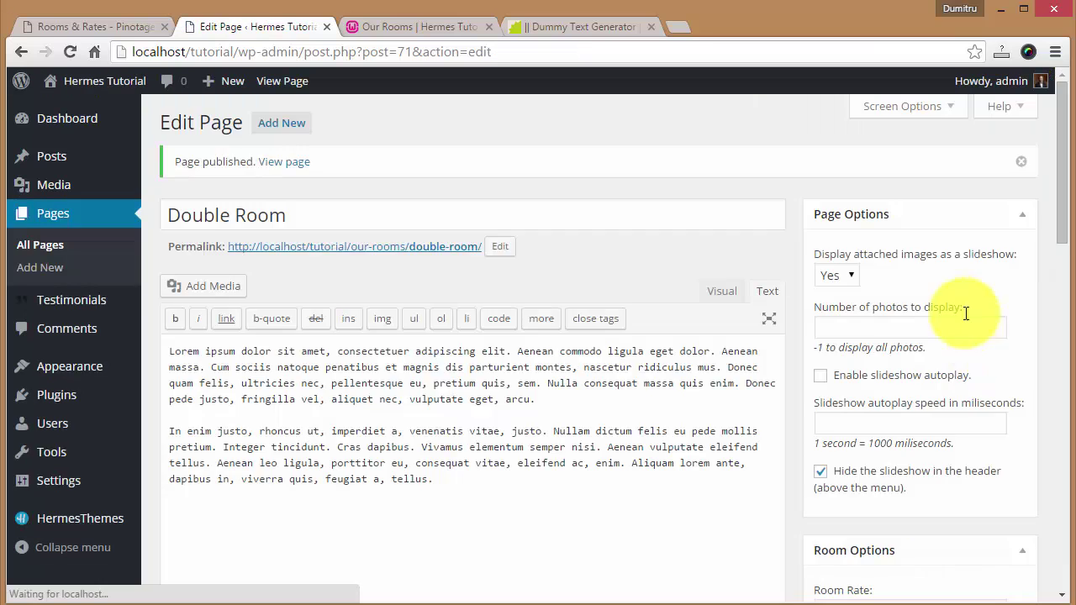
- Set the Double Room's rate to 125 EUR per night, Wi-Fi Yes, Safe No, Breakfast Yes and Parking No, and update the page
scroll(950, 295, down, 4)
click(837, 269)
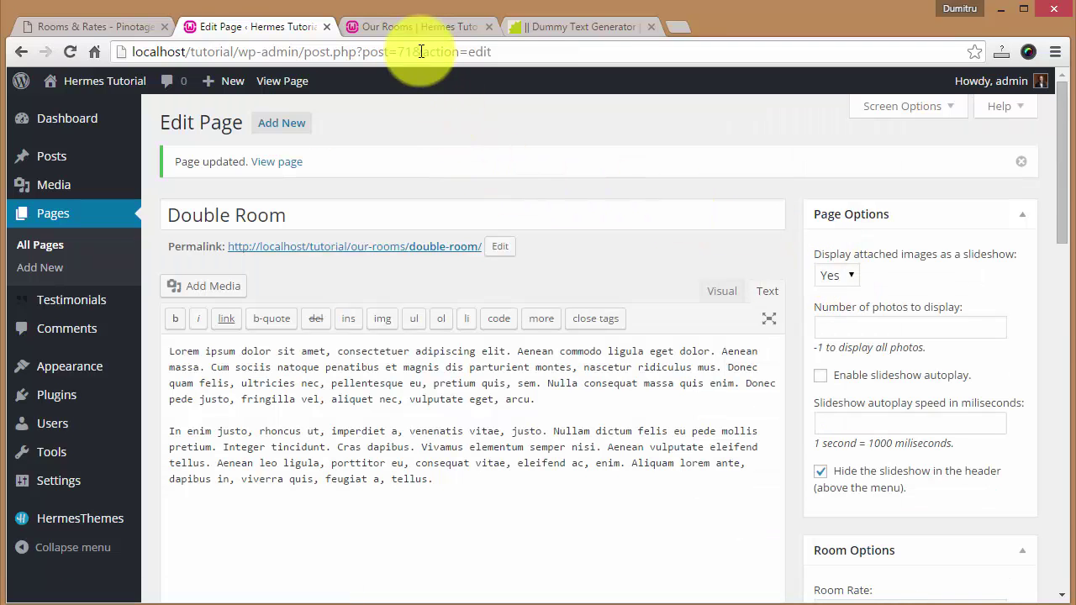
- Reload the live Our Rooms page and examine the Double Room entry with its photo, excerpt and rate
click(393, 25)
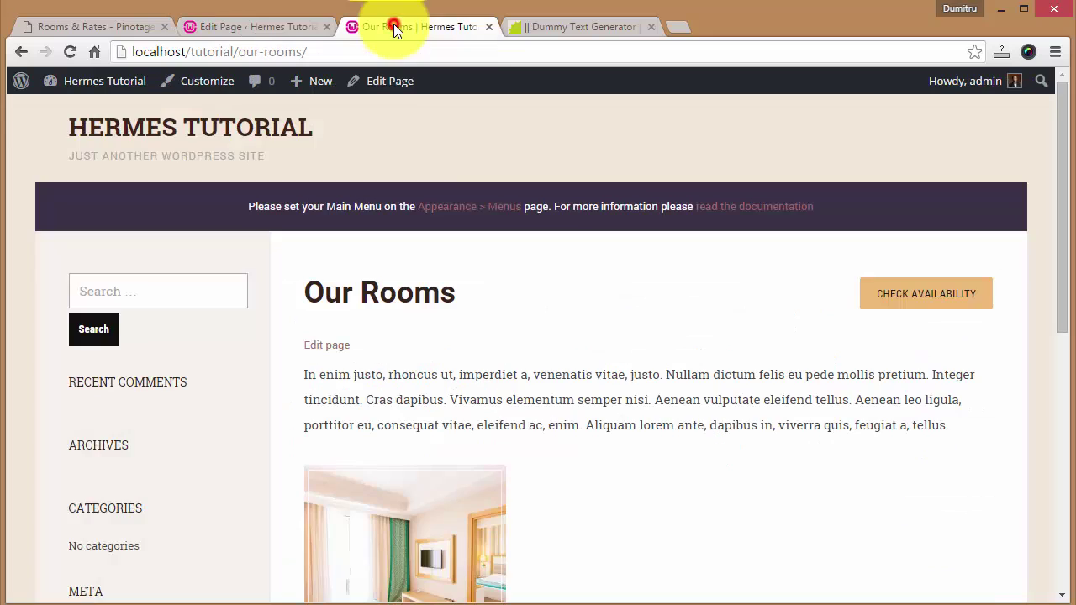
key(F5)
scroll(620, 212, down, 2)
mouse_move(761, 373)
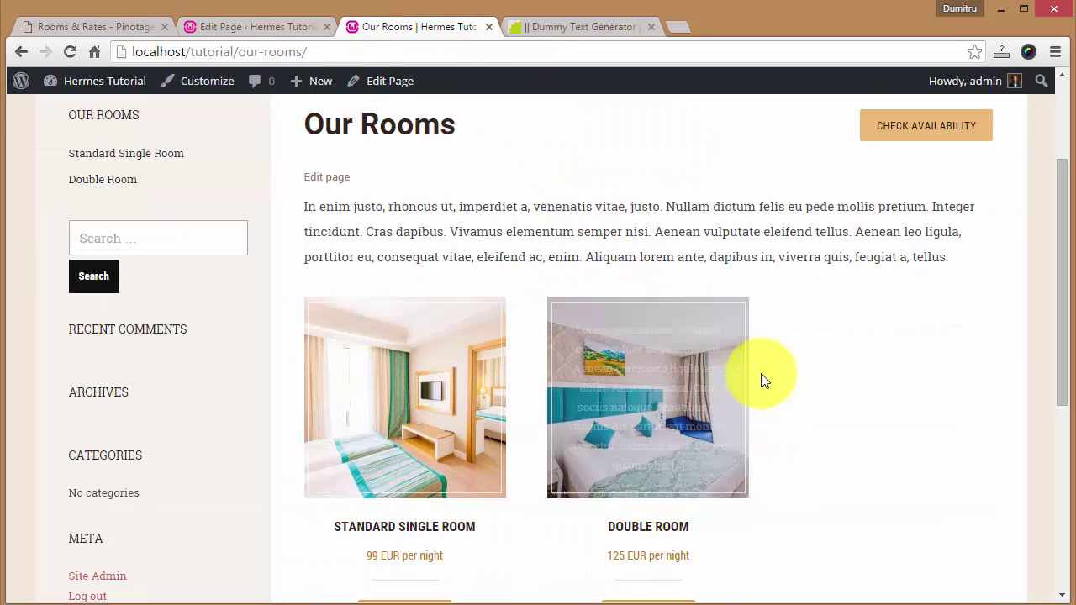
scroll(654, 442, down, 1)
- Open the live Double Room page and examine its photo, text and room specifications
click(654, 441)
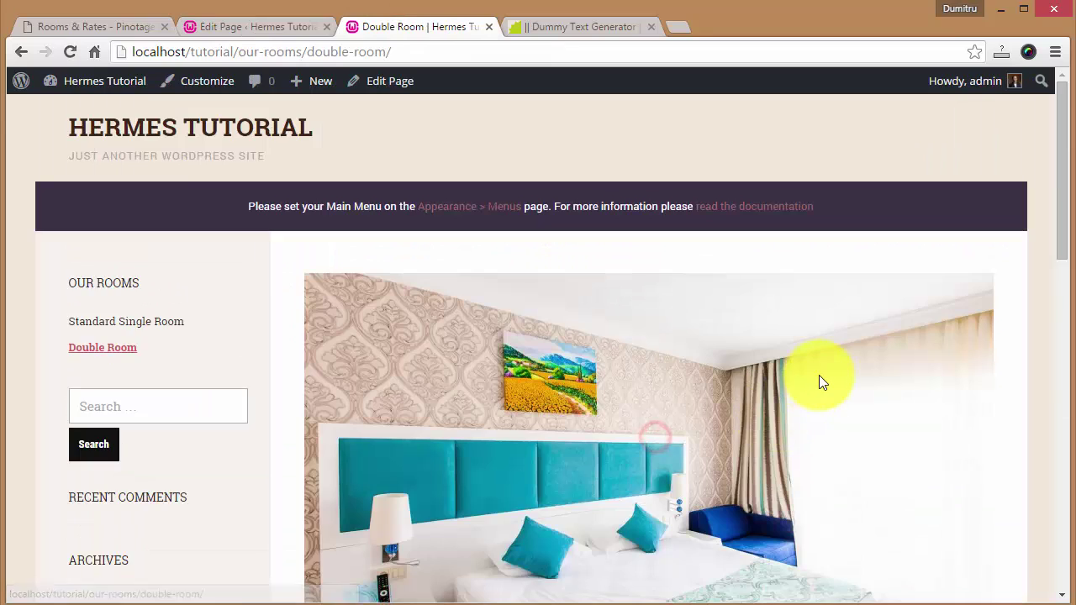
scroll(816, 361, down, 6)
scroll(814, 346, down, 3)
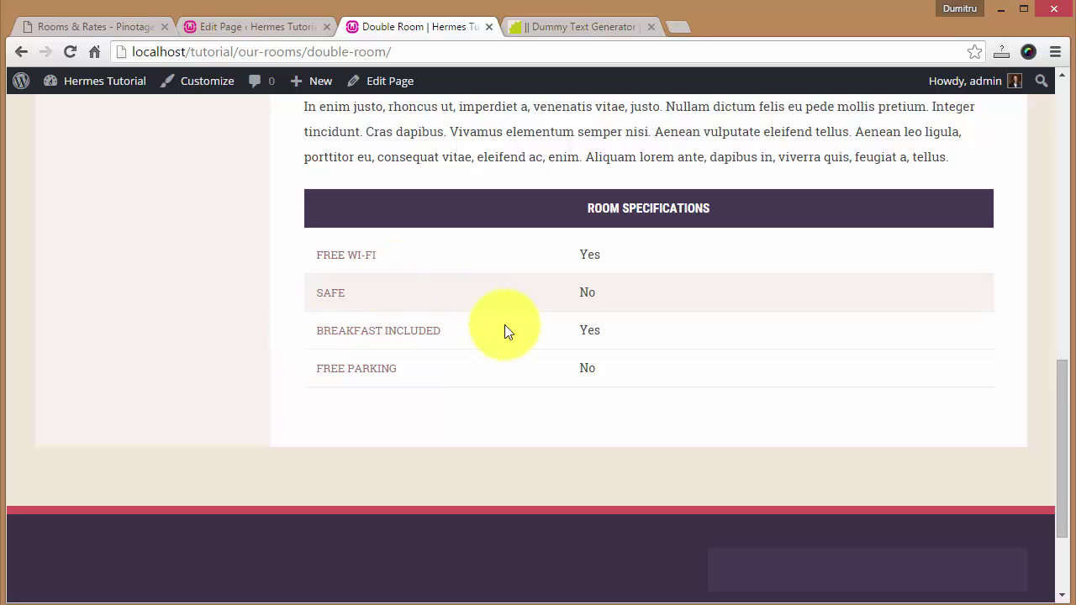
scroll(522, 341, up, 2)
scroll(535, 353, up, 8)
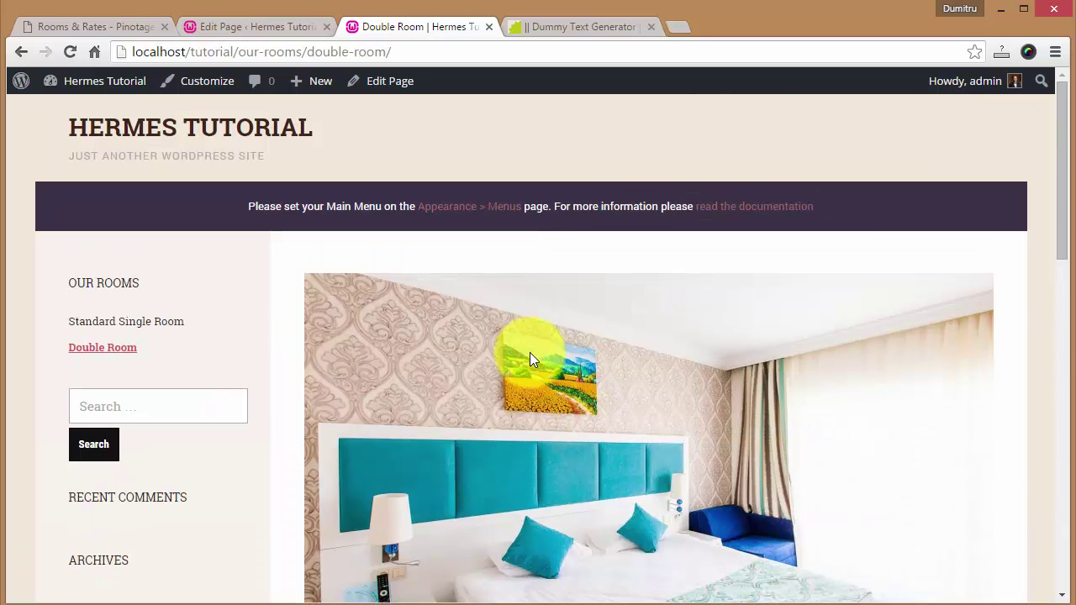
- Create a new page titled Junior Suite and paste the copied room text as its body
click(261, 26)
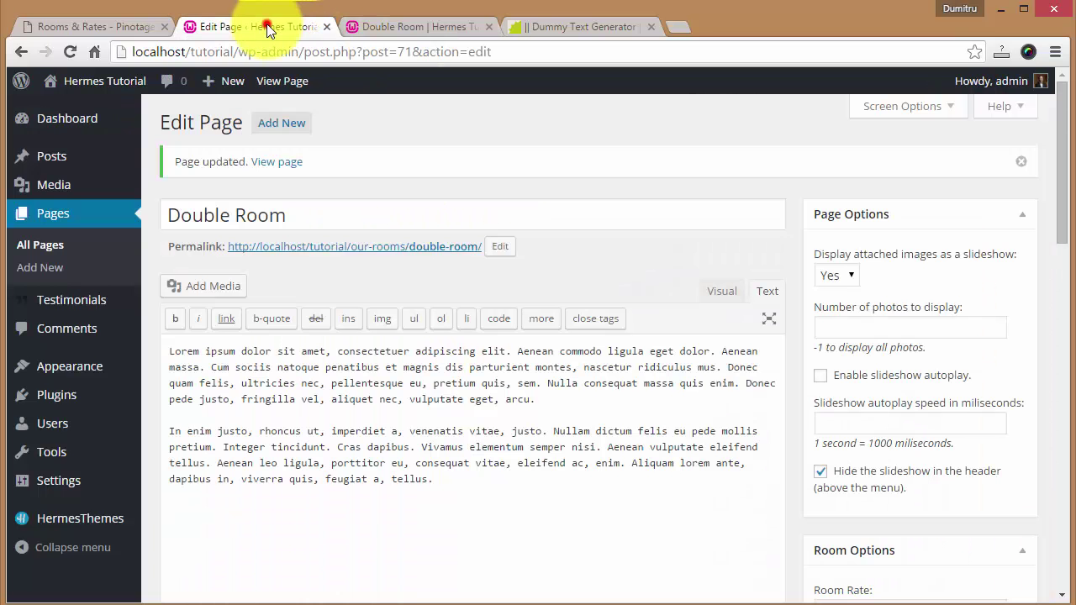
click(46, 267)
click(289, 168)
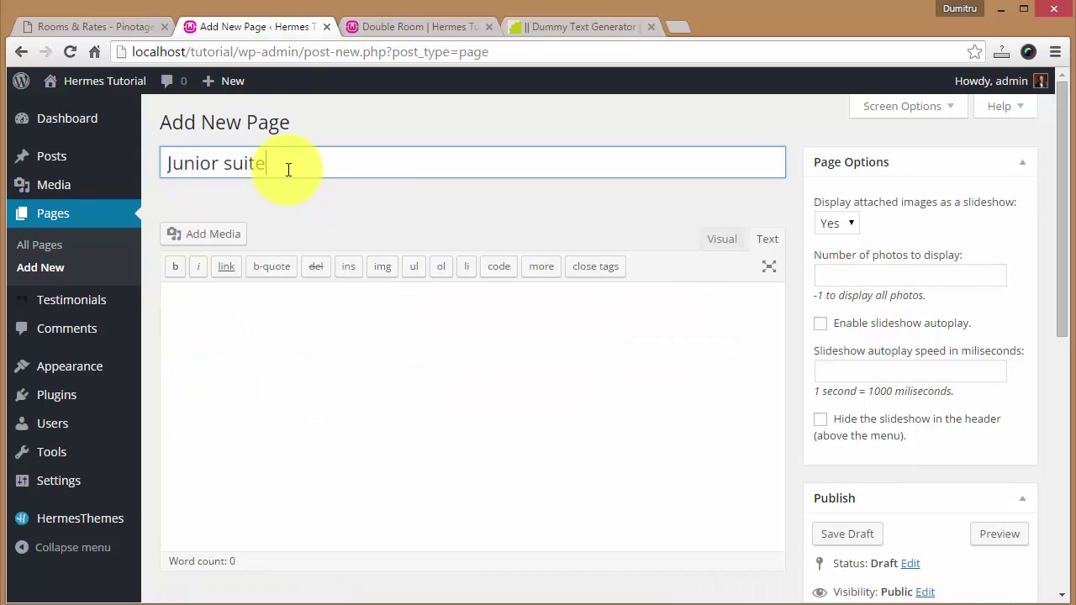
click(300, 378)
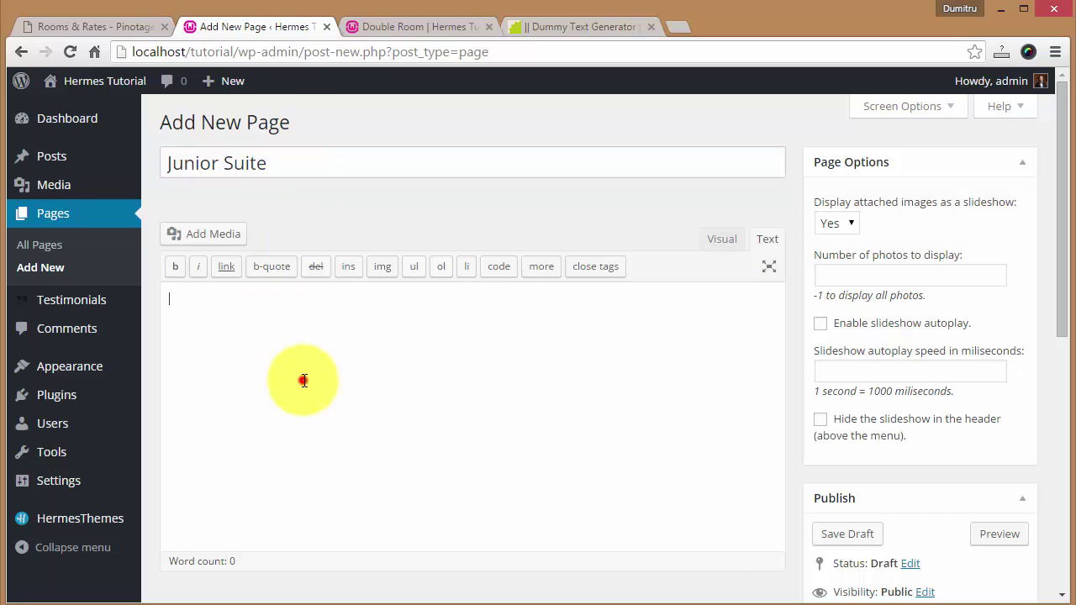
key(ctrl+v)
- Assign the Junior Suite page the parent Our Rooms and the Room Type template
scroll(706, 178, down, 6)
click(856, 277)
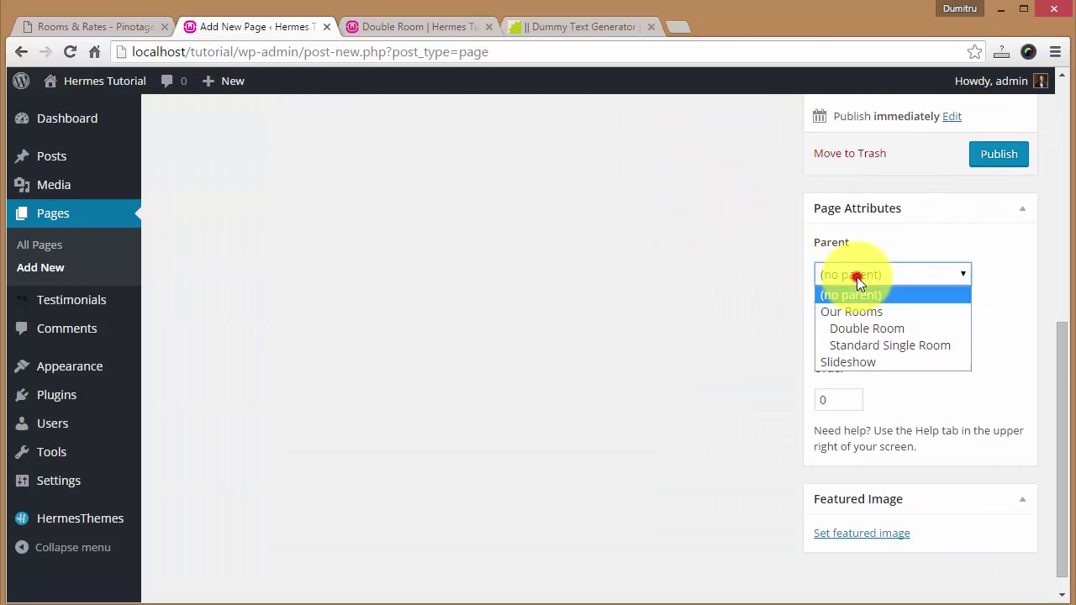
click(859, 306)
click(862, 332)
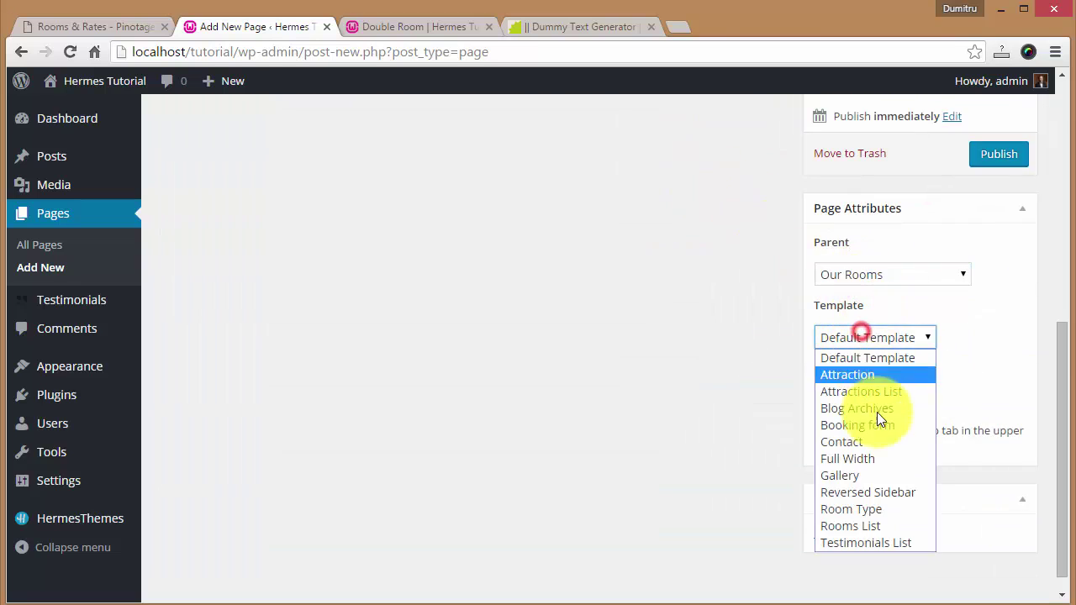
click(866, 510)
- Upload hotel photo number 16 from the ROOMS folder as the Junior Suite's featured image and publish the page
click(850, 534)
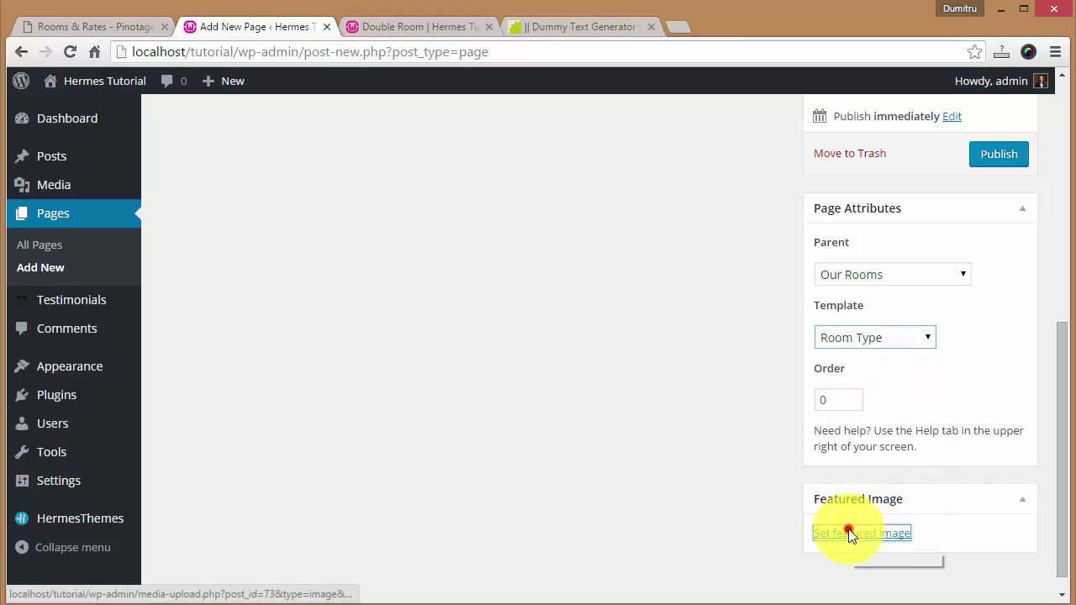
click(76, 149)
click(538, 363)
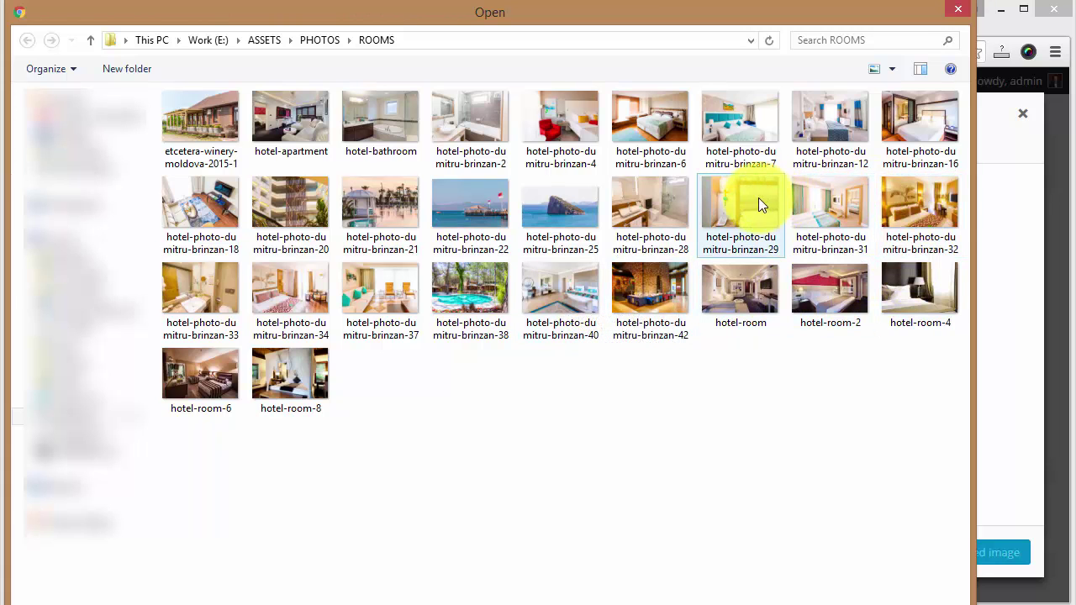
double_click(918, 126)
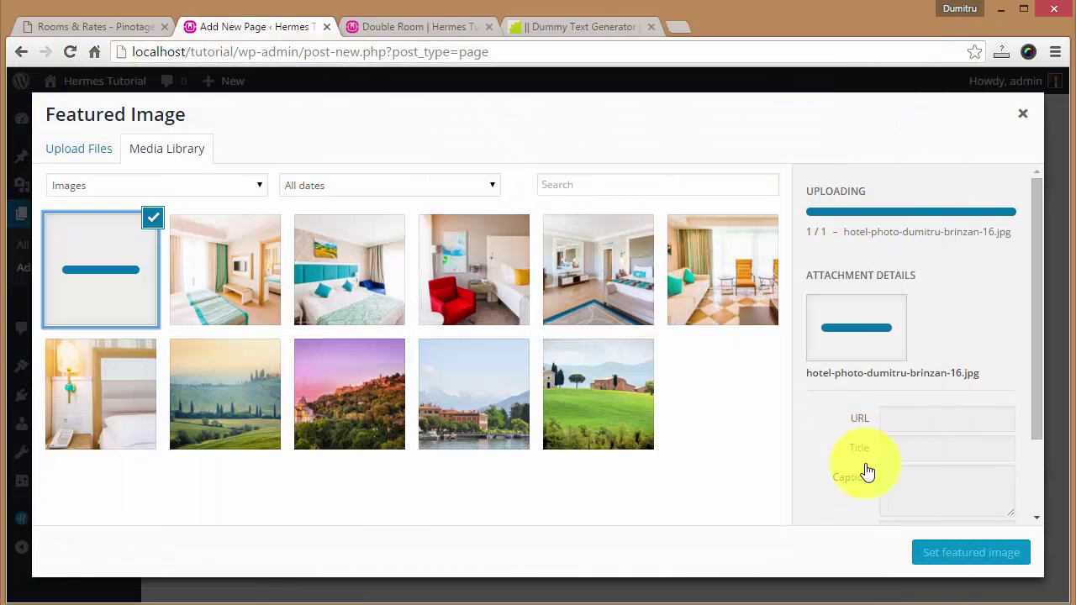
click(963, 555)
scroll(955, 395, up, 3)
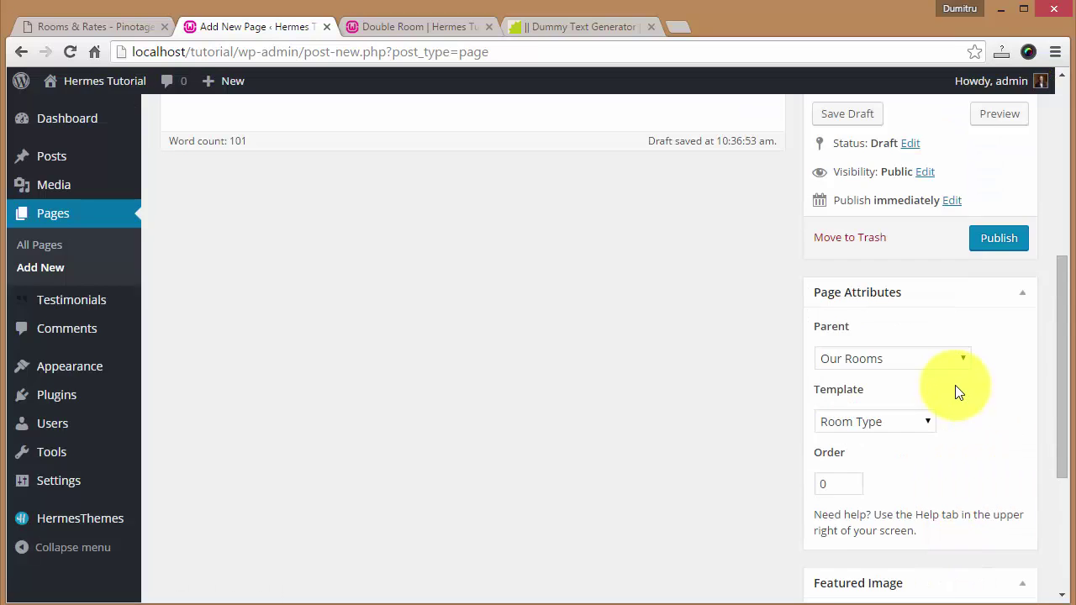
click(1001, 412)
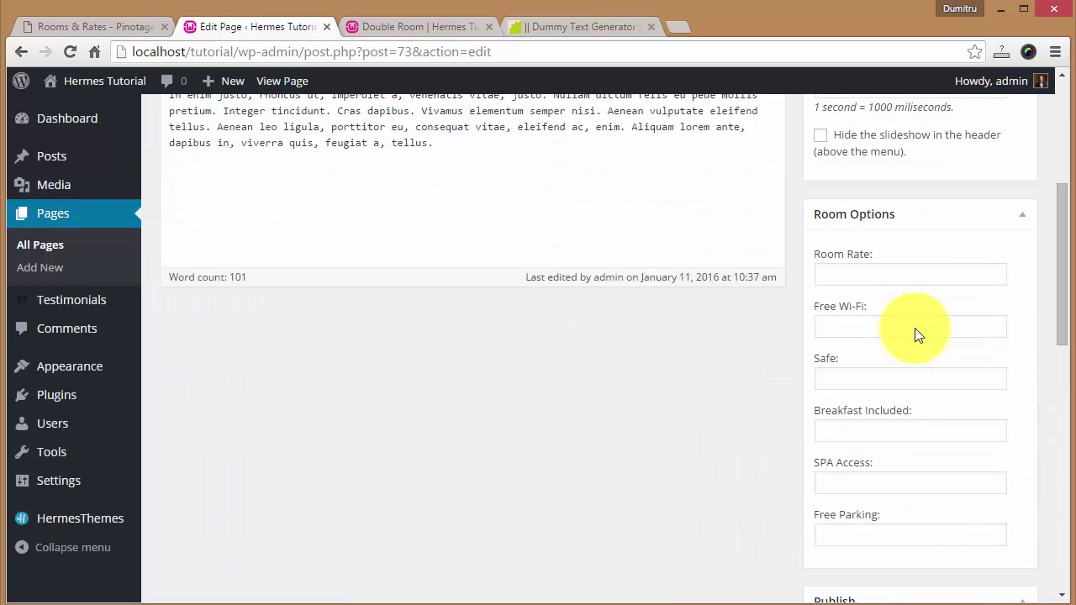
- Set the Junior Suite's room rate to 200 EUR per night, Free Wi-Fi to Yes and Safe to Yes, and update the page
scroll(918, 335, down, 1)
click(837, 184)
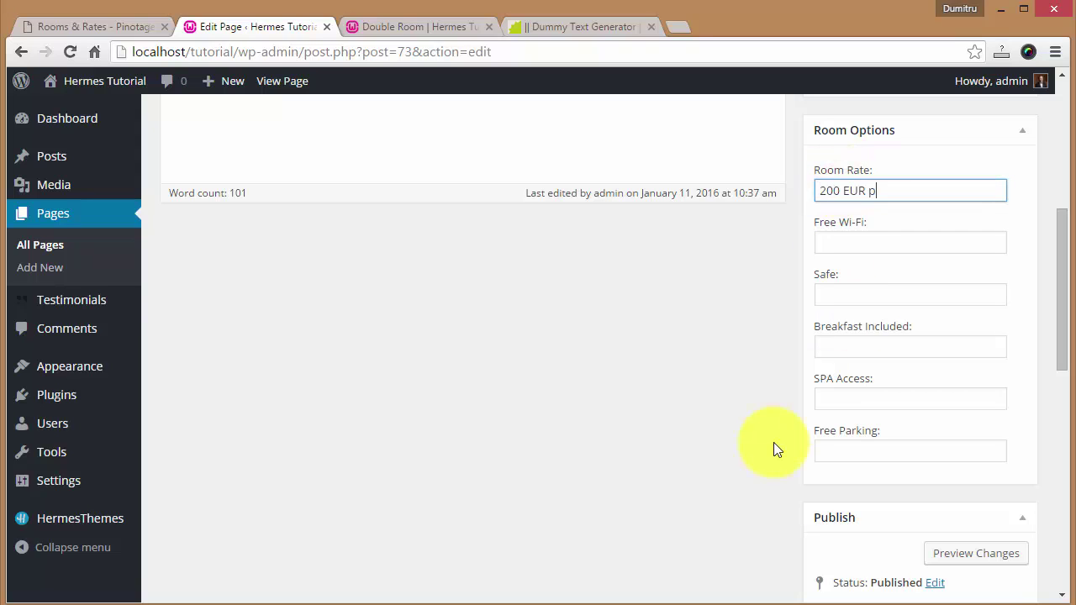
text(Yes)
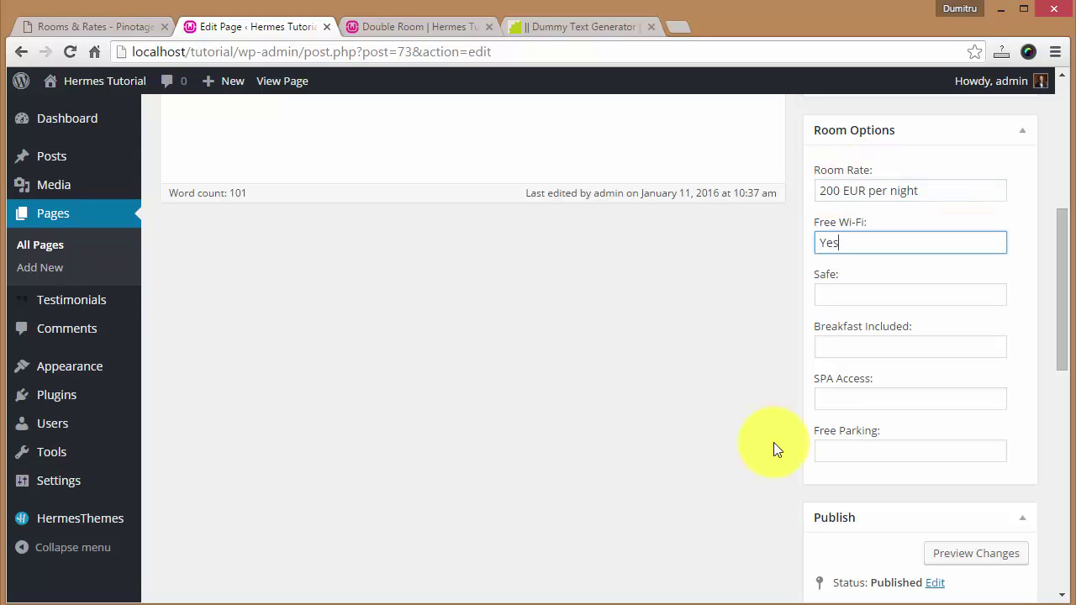
key(Tab)
text(Yes)
scroll(773, 440, down, 4)
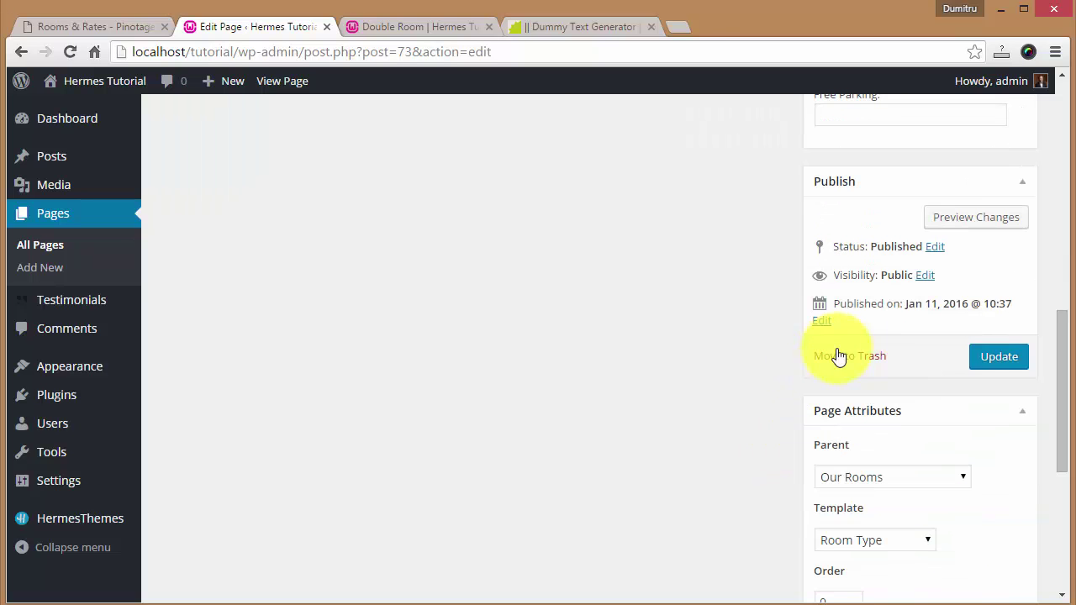
click(997, 359)
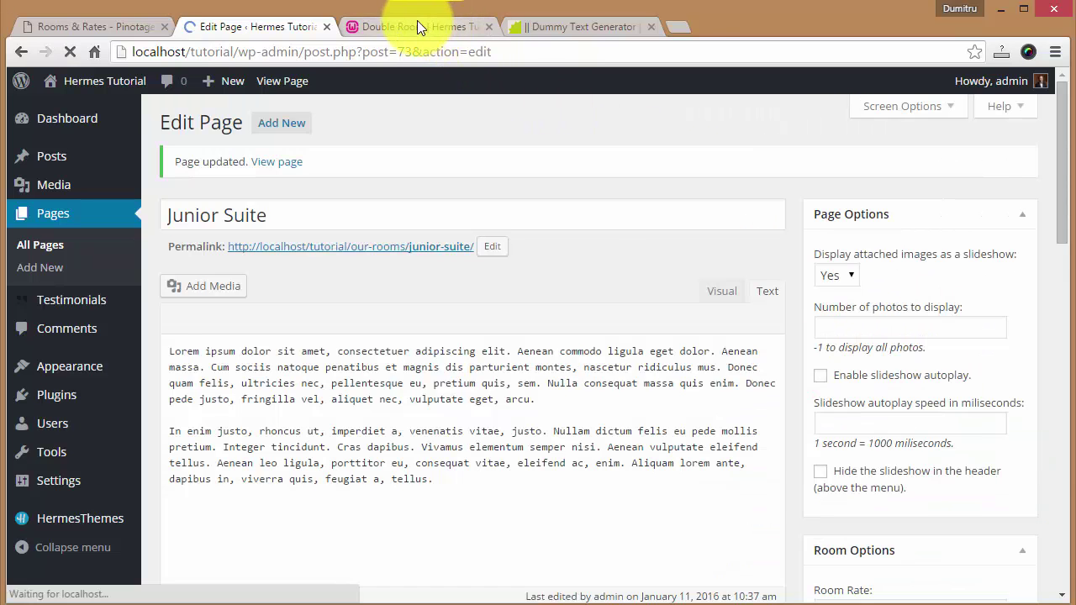
- Open the live Our Rooms page and examine its heading, sidebar room links and the three room cards
click(417, 25)
click(125, 281)
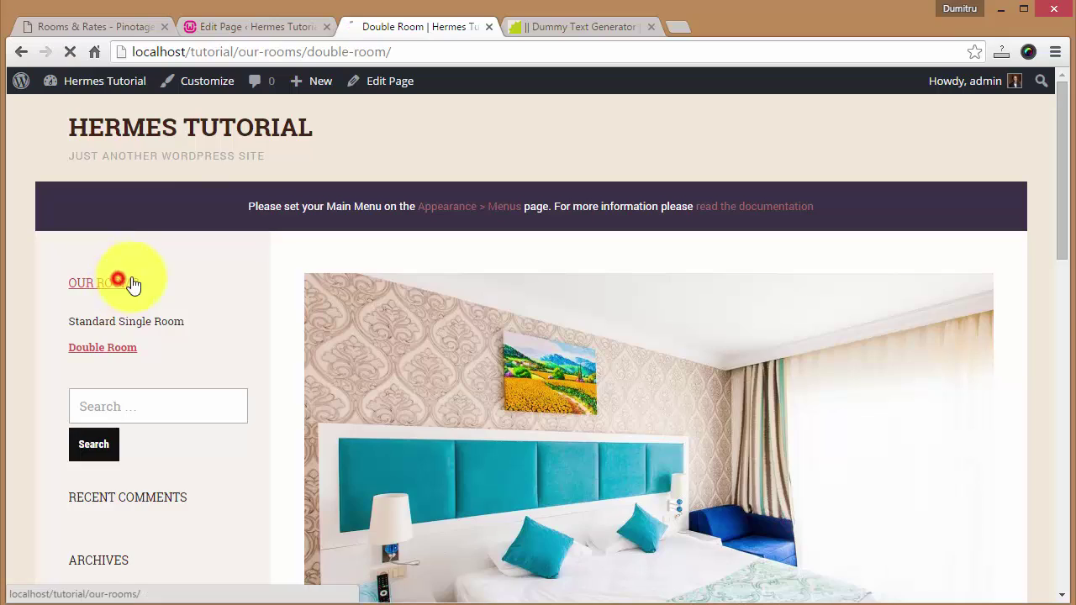
scroll(490, 272, down, 3)
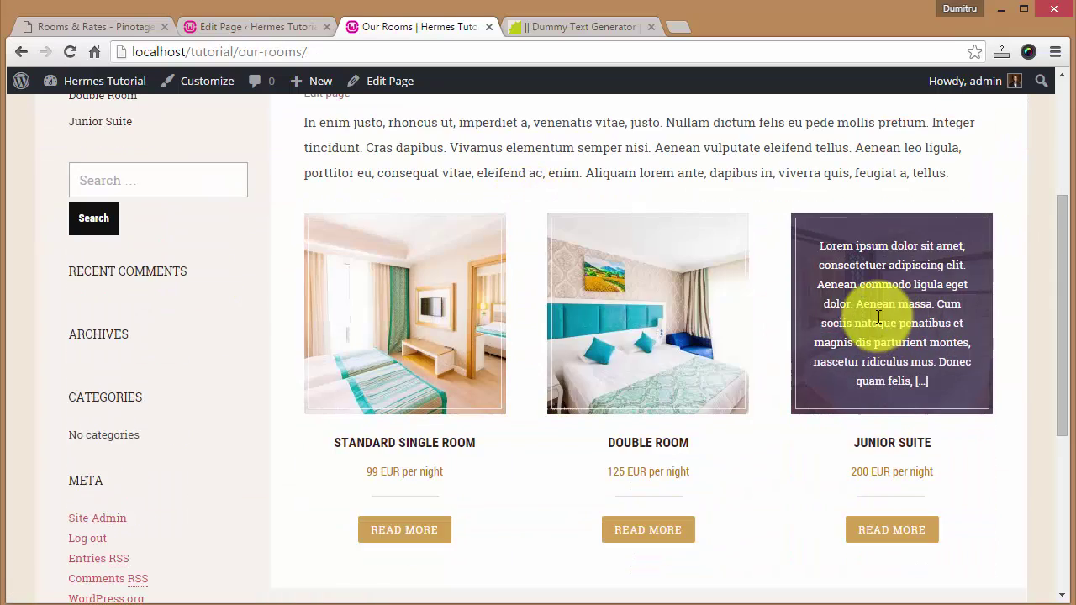
scroll(624, 334, up, 3)
scroll(614, 311, down, 1)
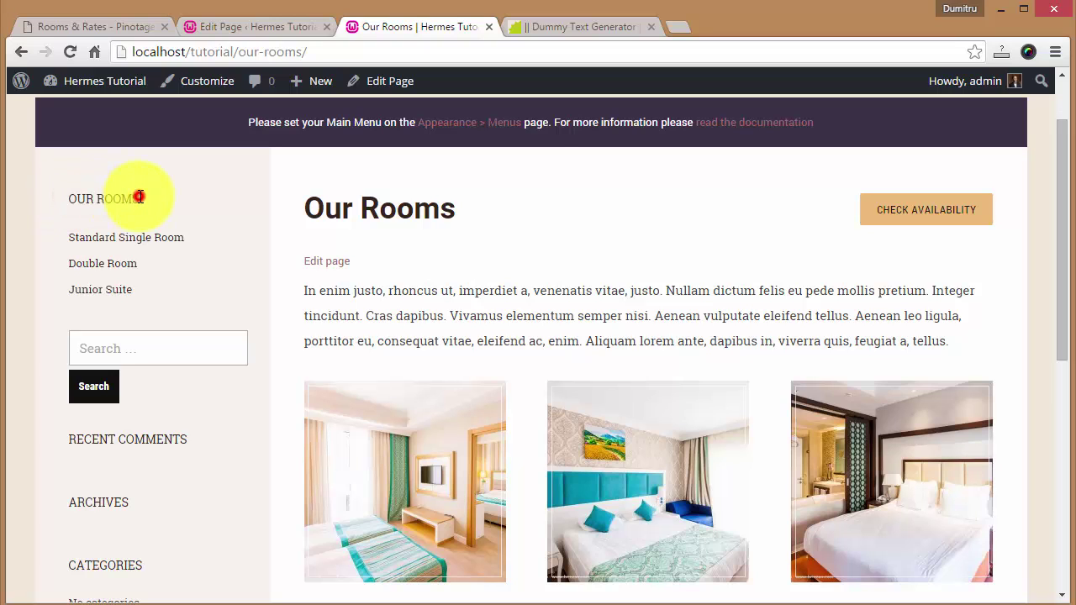
scroll(391, 264, down, 1)
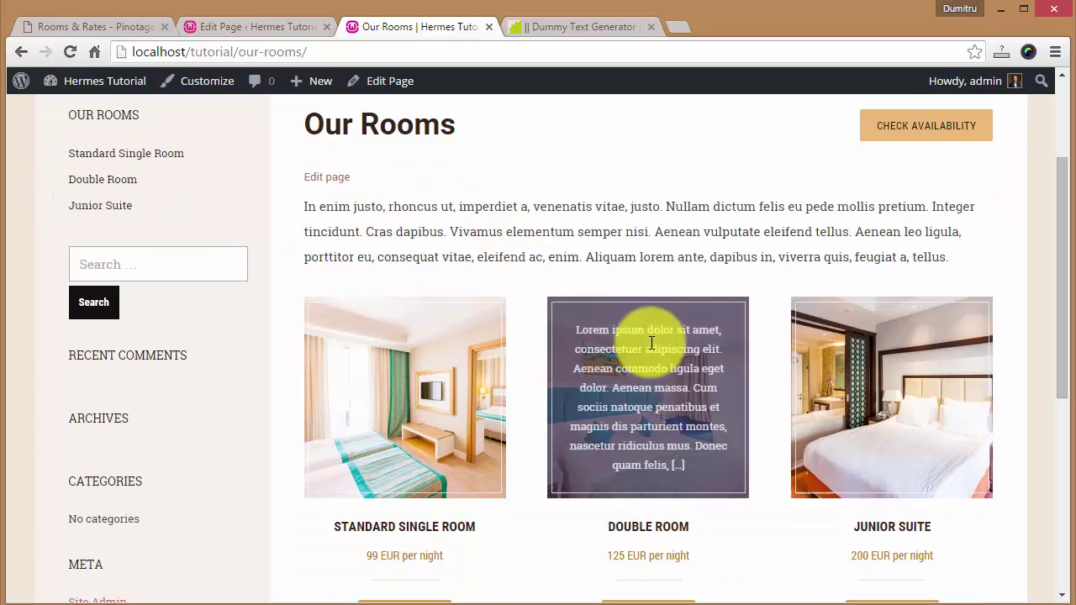
scroll(572, 252, up, 1)
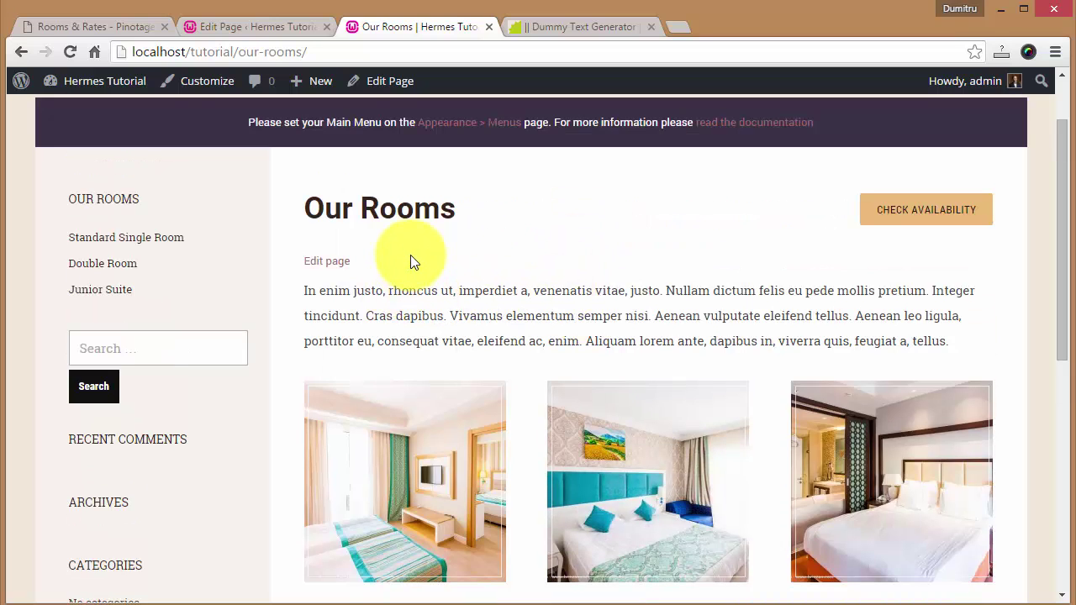
drag(304, 209, 475, 206)
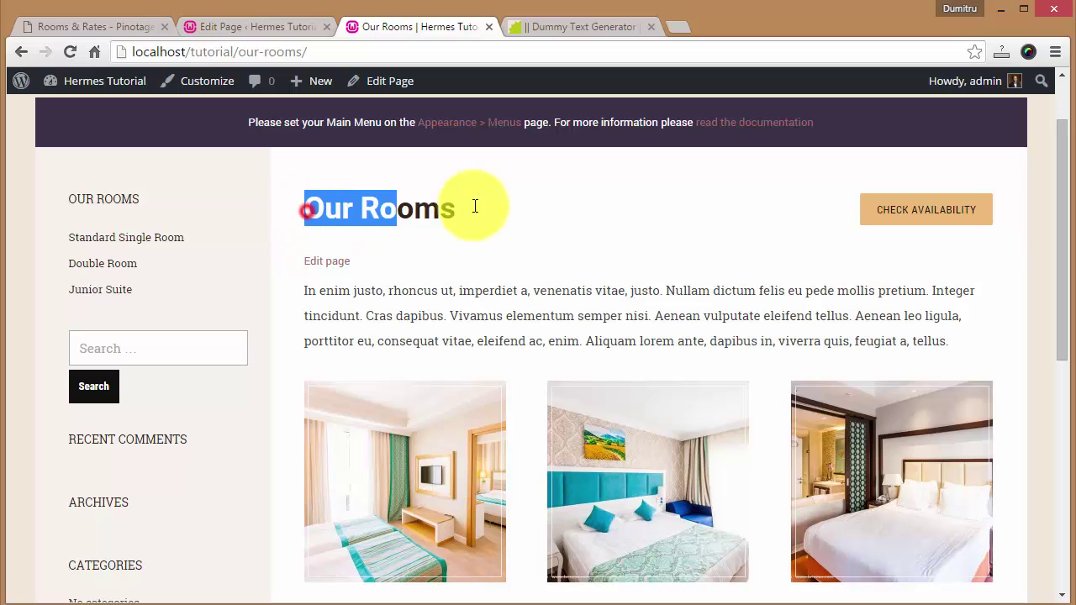
click(489, 208)
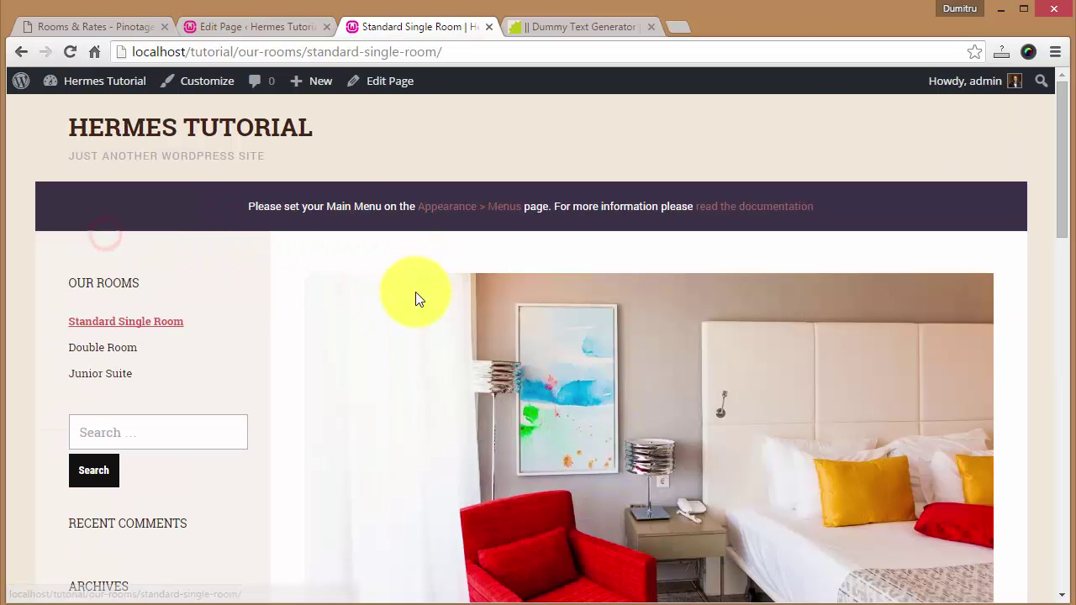
- Check the live Standard Single Room and Double Room pages, and return to the Our Rooms listing to compare its cards
scroll(492, 310, down, 4)
scroll(494, 311, up, 4)
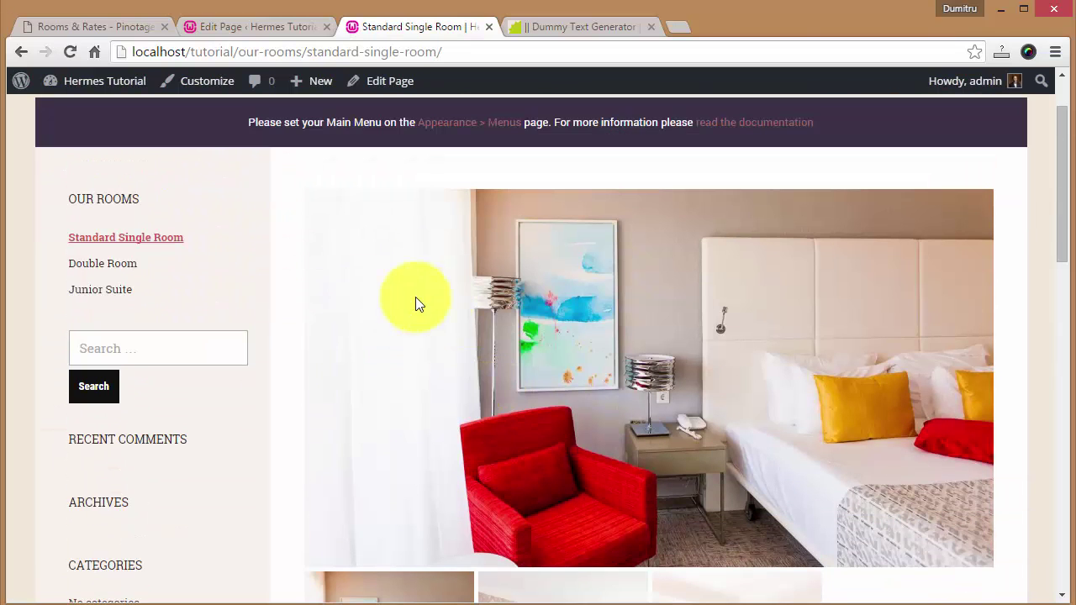
click(107, 263)
scroll(633, 300, down, 4)
scroll(628, 298, up, 4)
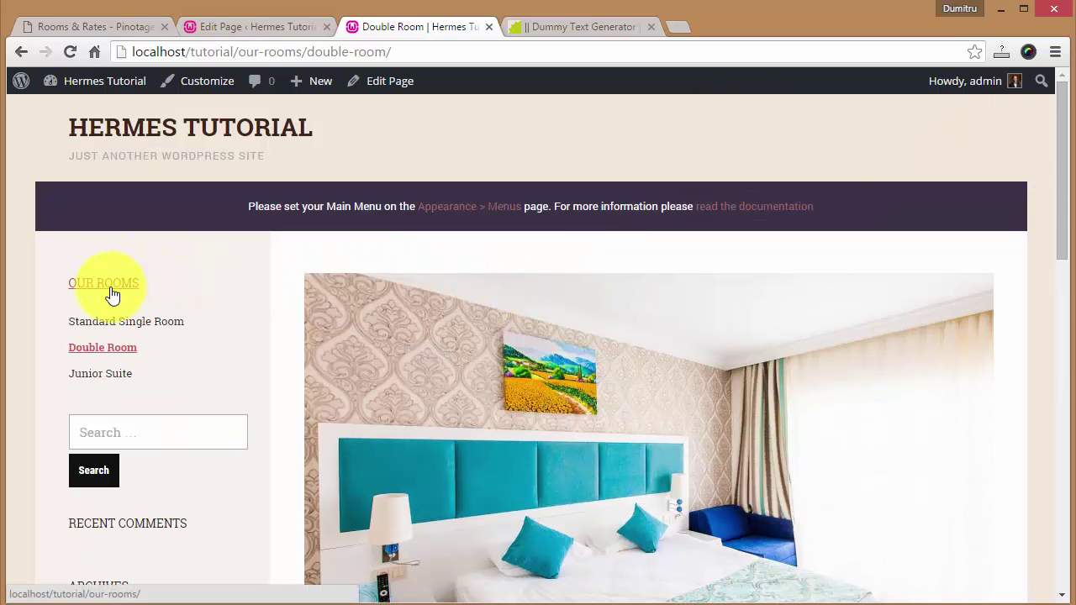
scroll(512, 318, down, 4)
scroll(512, 311, up, 1)
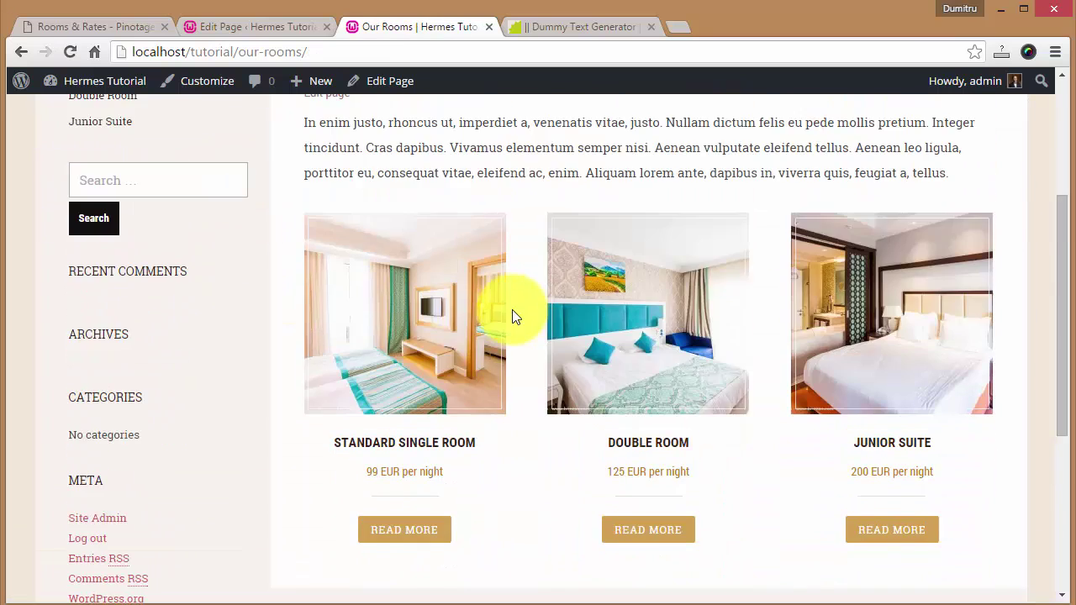
scroll(519, 334, up, 3)
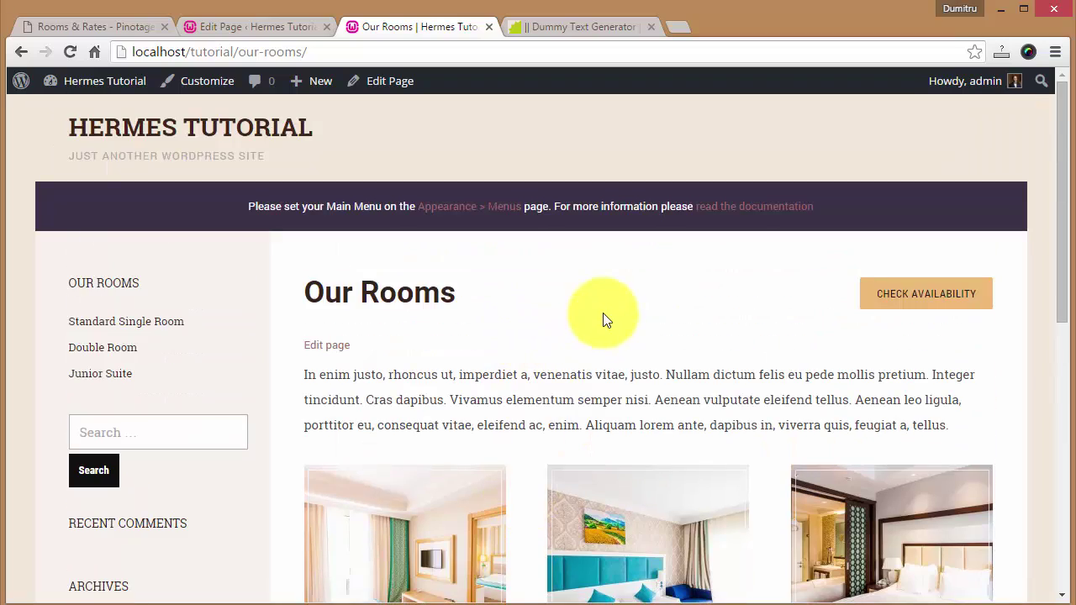
scroll(597, 328, down, 3)
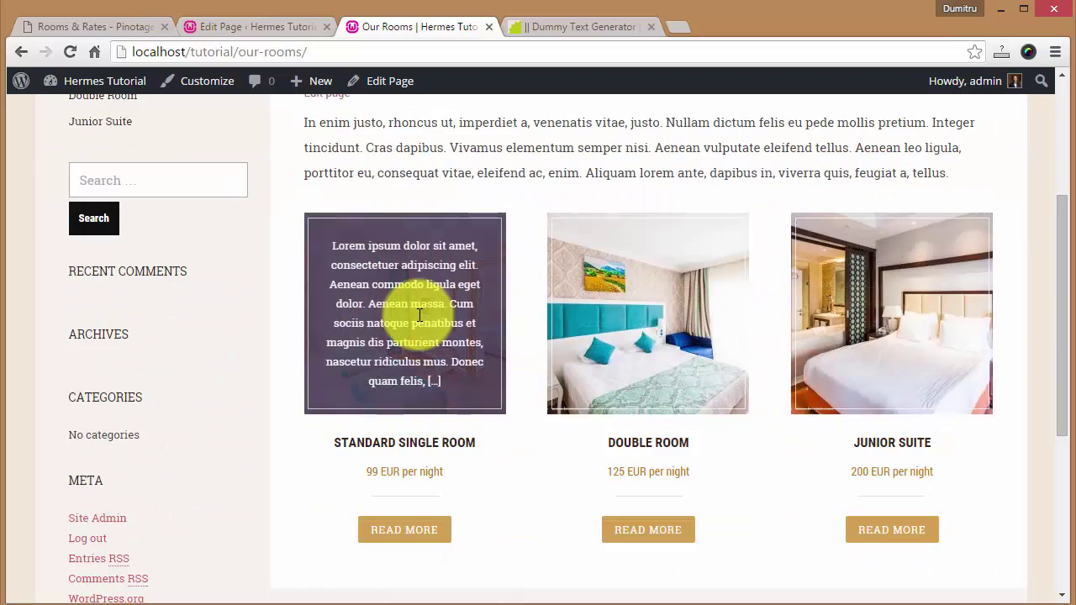
scroll(446, 310, up, 2)
scroll(452, 311, up, 1)
- View the live Junior Suite page, checking its header slideshow, featured image, title and room rate
click(101, 372)
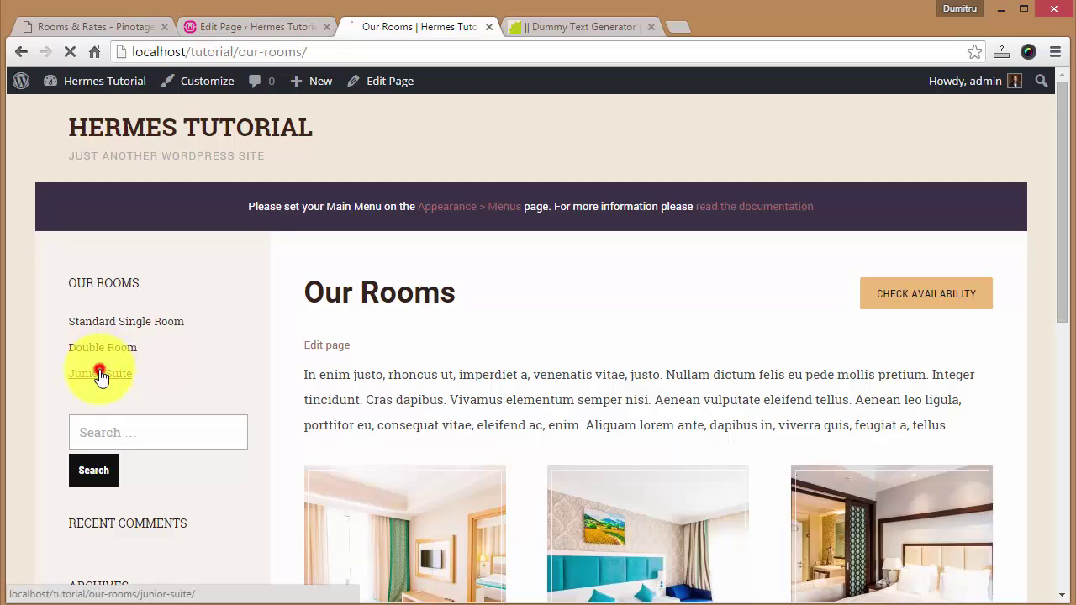
scroll(512, 349, down, 6)
scroll(515, 340, down, 8)
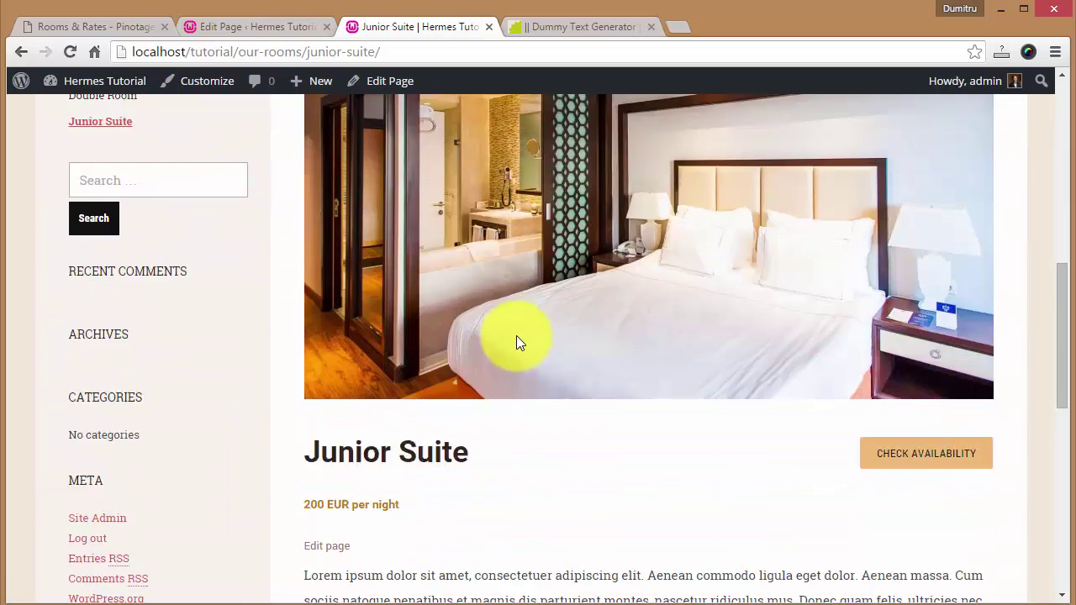
scroll(518, 374, up, 4)
scroll(519, 374, up, 5)
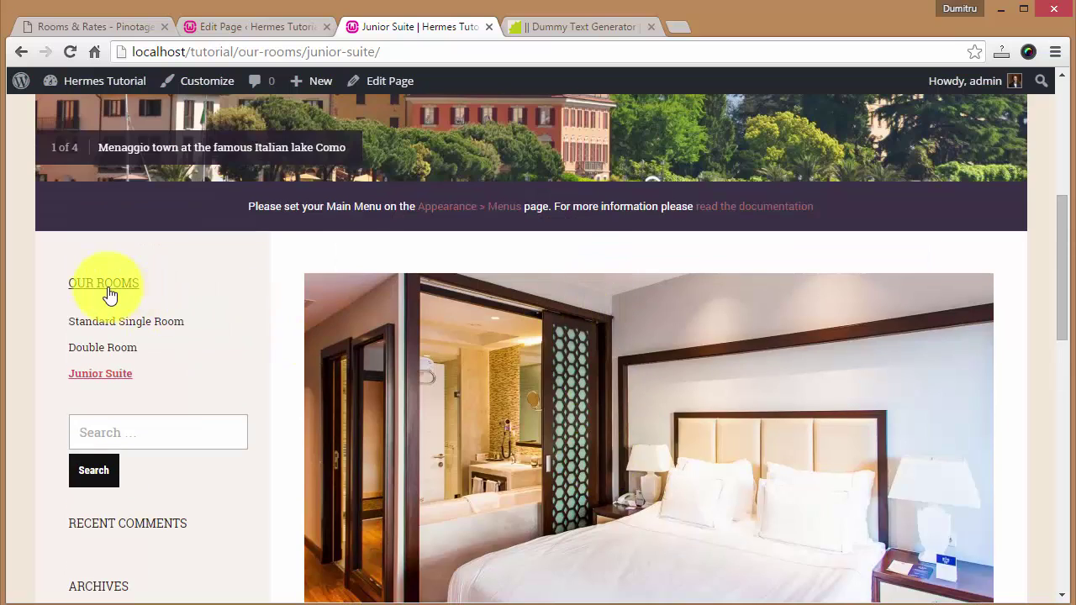
- Return to the Our Rooms page and examine its Check Availability button beside the page title
click(106, 286)
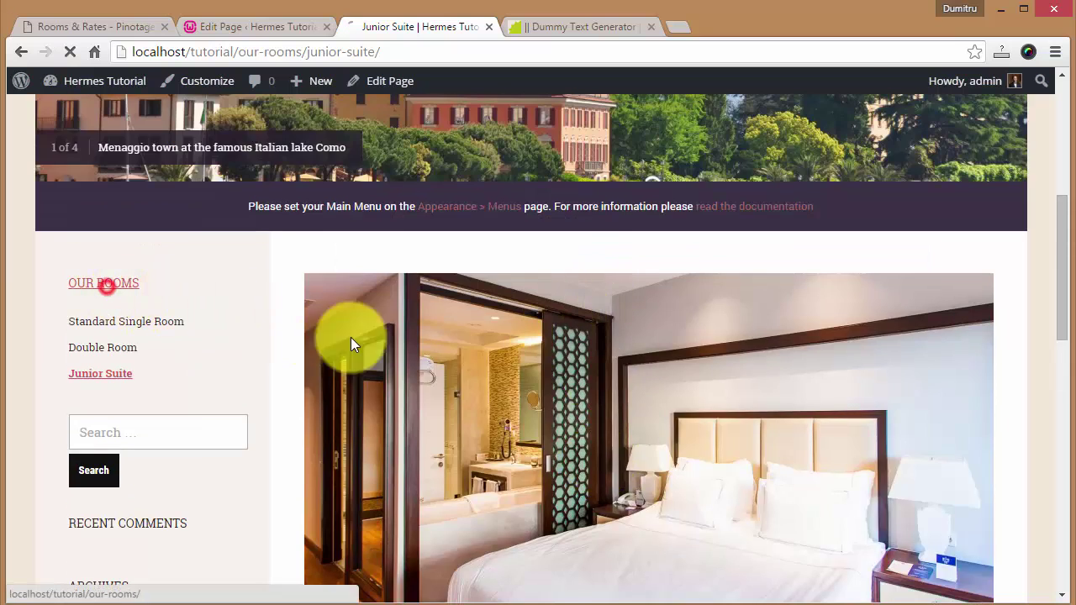
scroll(602, 219, down, 3)
scroll(622, 193, up, 1)
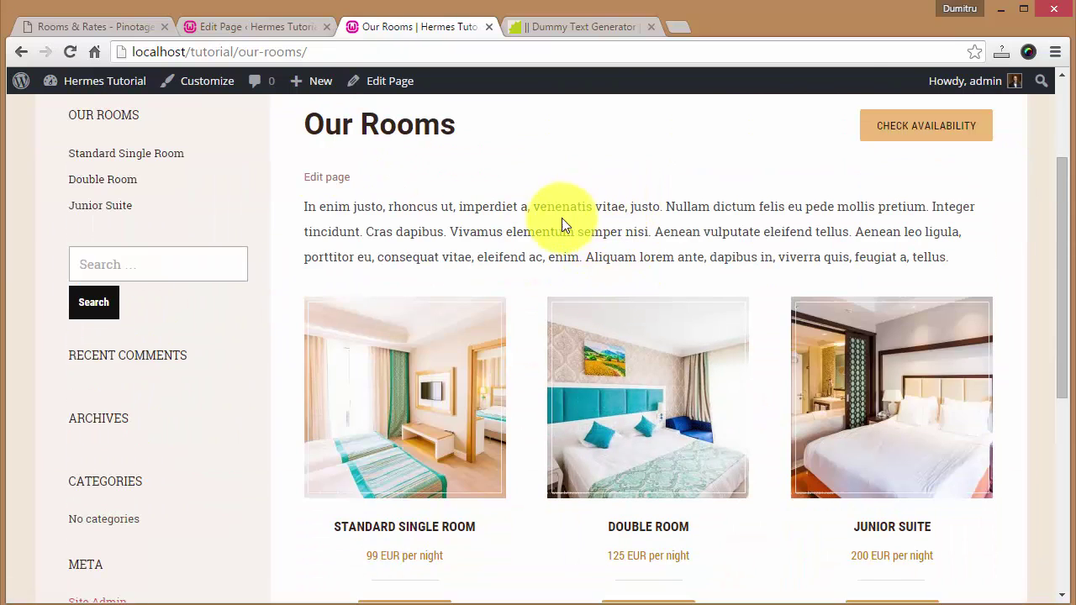
scroll(547, 253, up, 2)
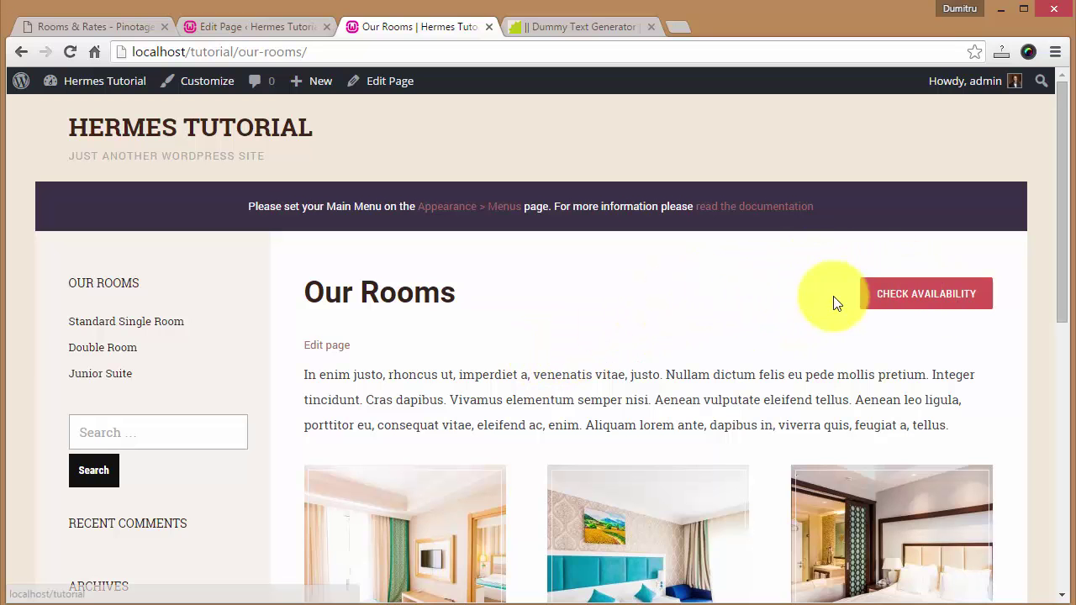
scroll(715, 220, down, 3)
scroll(744, 249, up, 3)
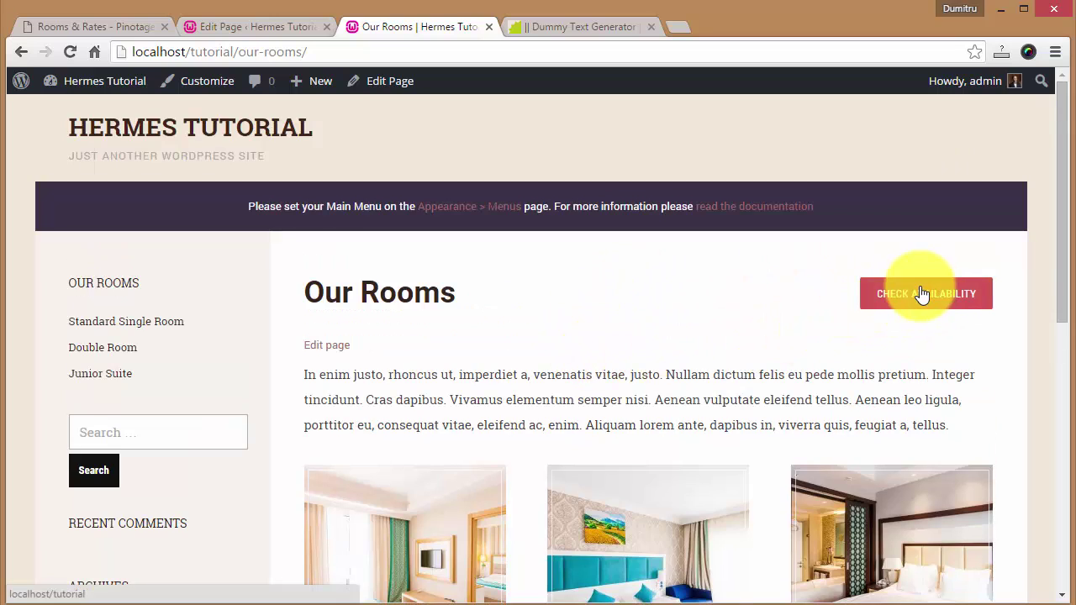
scroll(846, 233, down, 1)
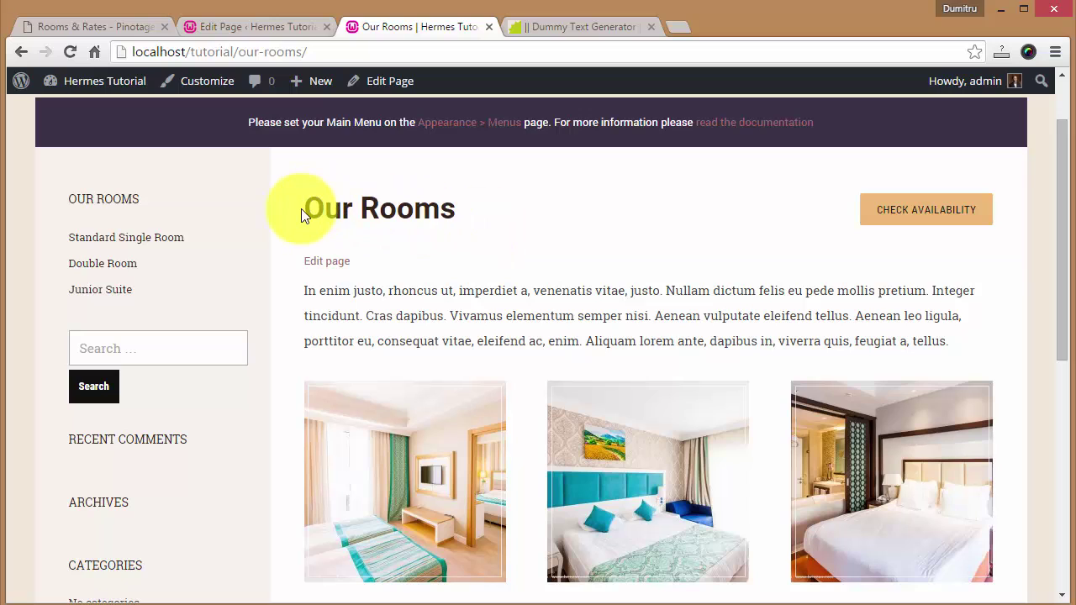
drag(301, 209, 456, 207)
click(473, 209)
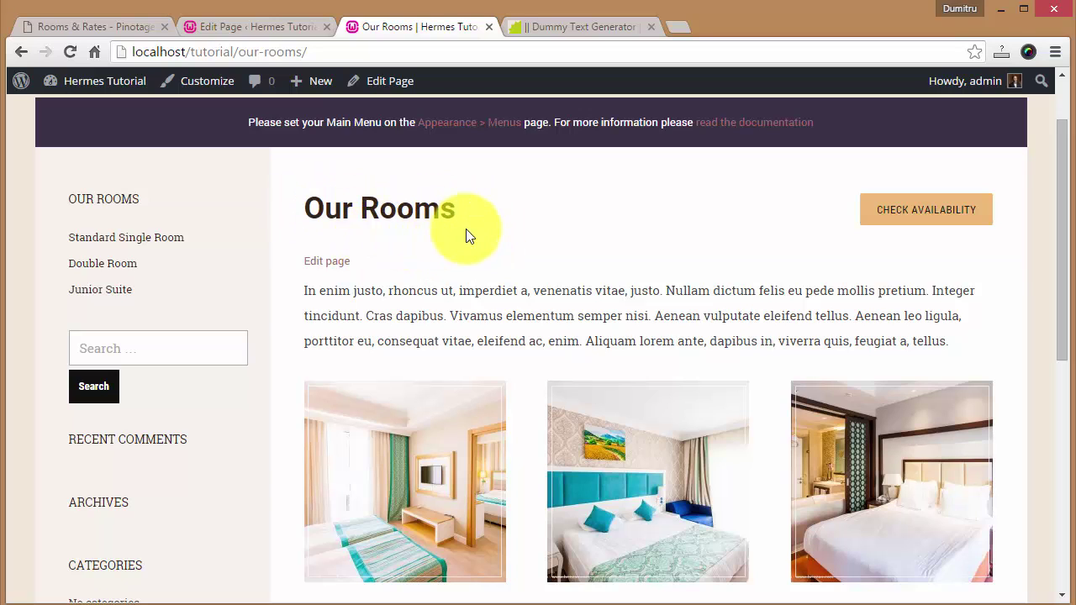
scroll(577, 216, down, 1)
- Open the Standard Single Room from its card and look at the Check Availability button on the room page
click(415, 522)
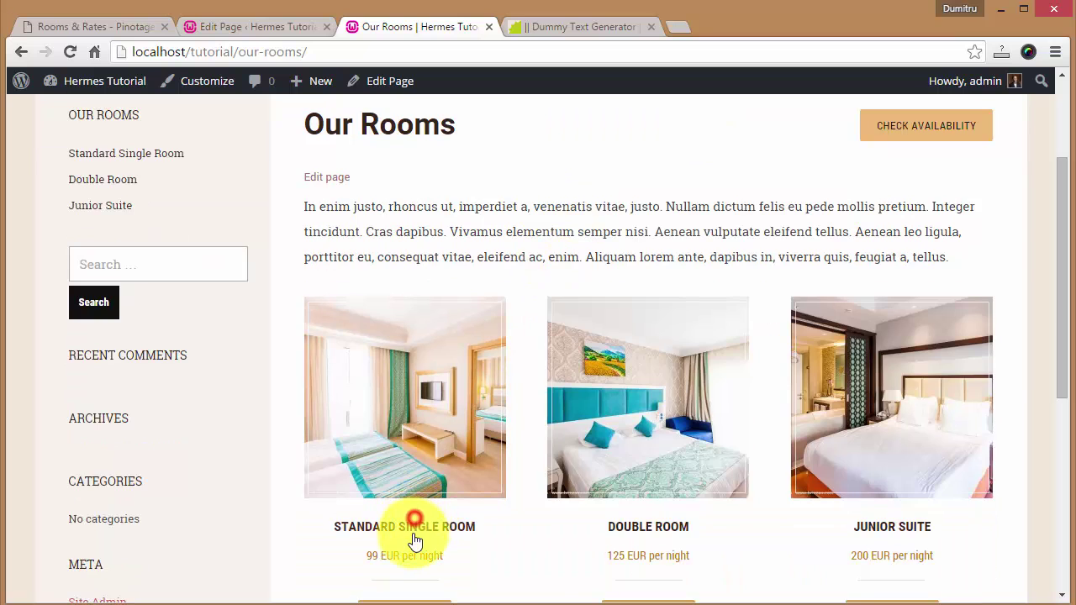
scroll(695, 253, down, 6)
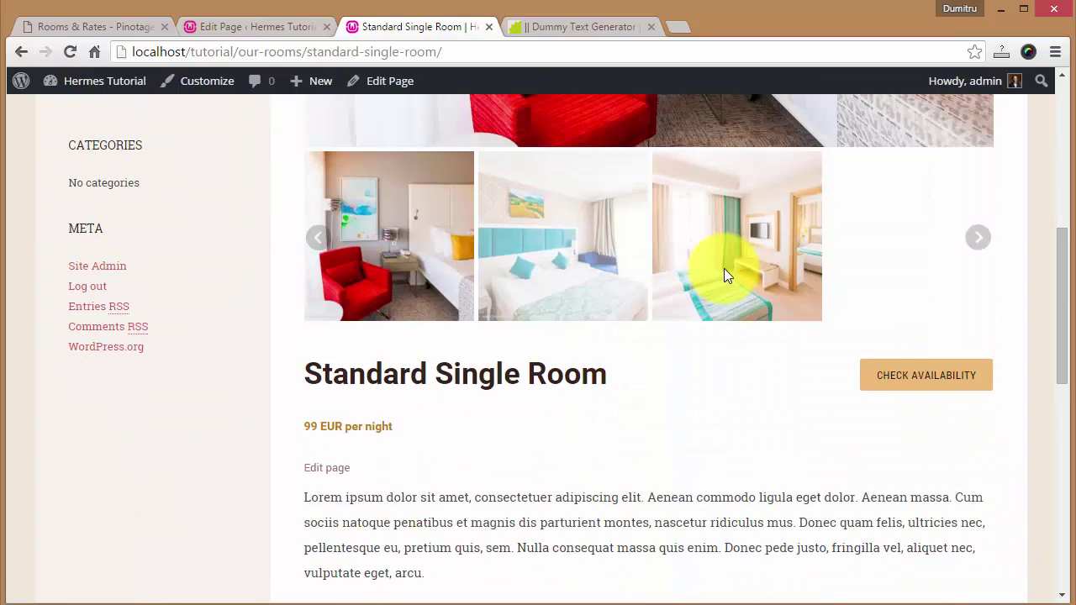
scroll(726, 275, down, 1)
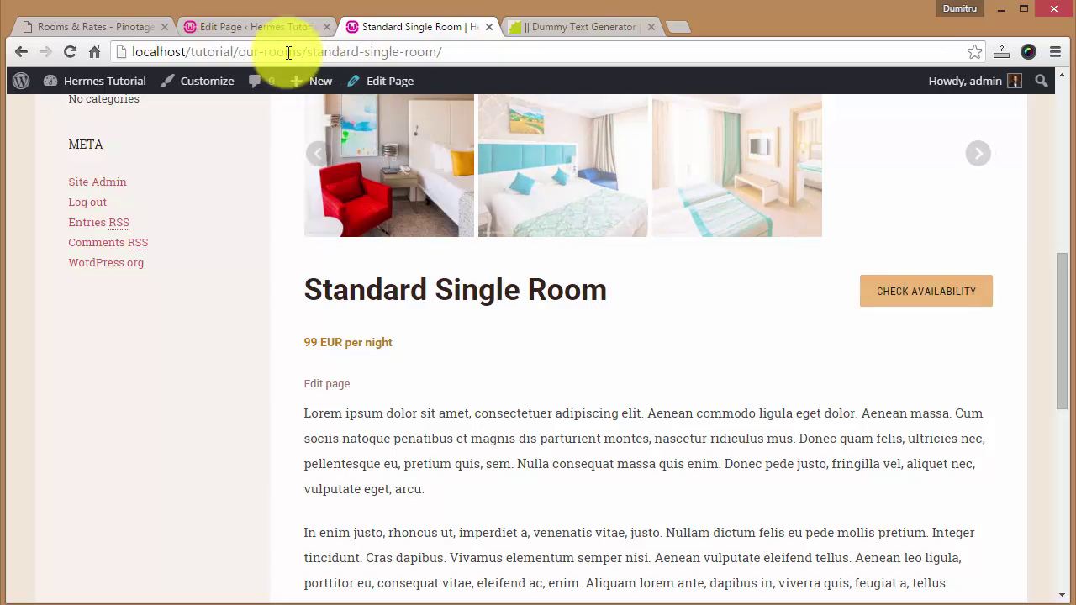
- Open the Rooms Settings in the HermesThemes theme options of the site's admin area
click(255, 33)
mouse_move(84, 521)
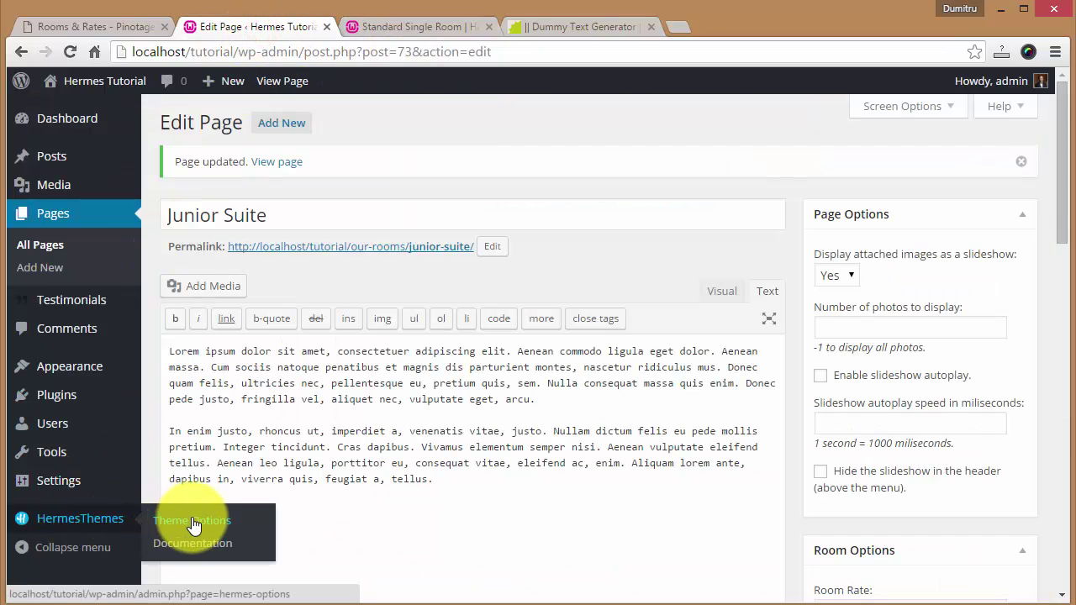
click(192, 523)
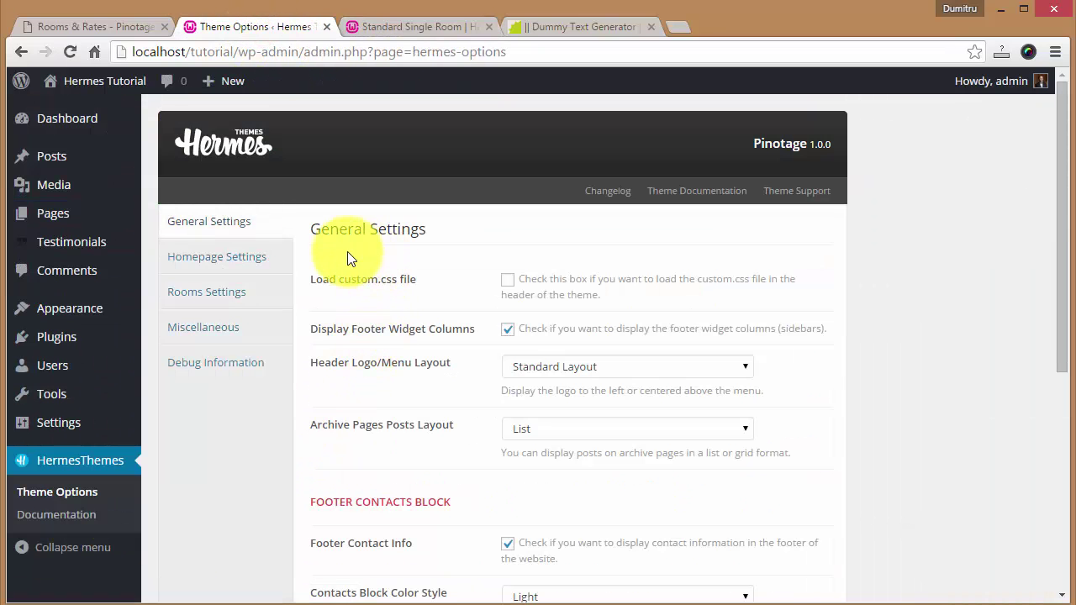
click(278, 292)
scroll(409, 252, down, 1)
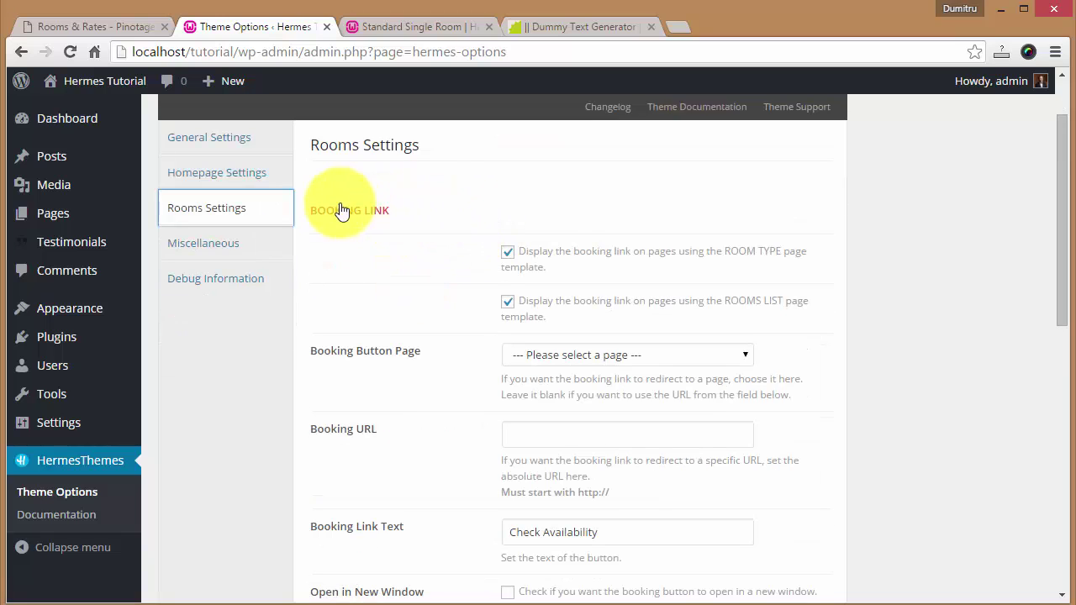
- Examine the Booking Link settings, including the option to display the link on pages using the Room Type template
drag(310, 212, 370, 213)
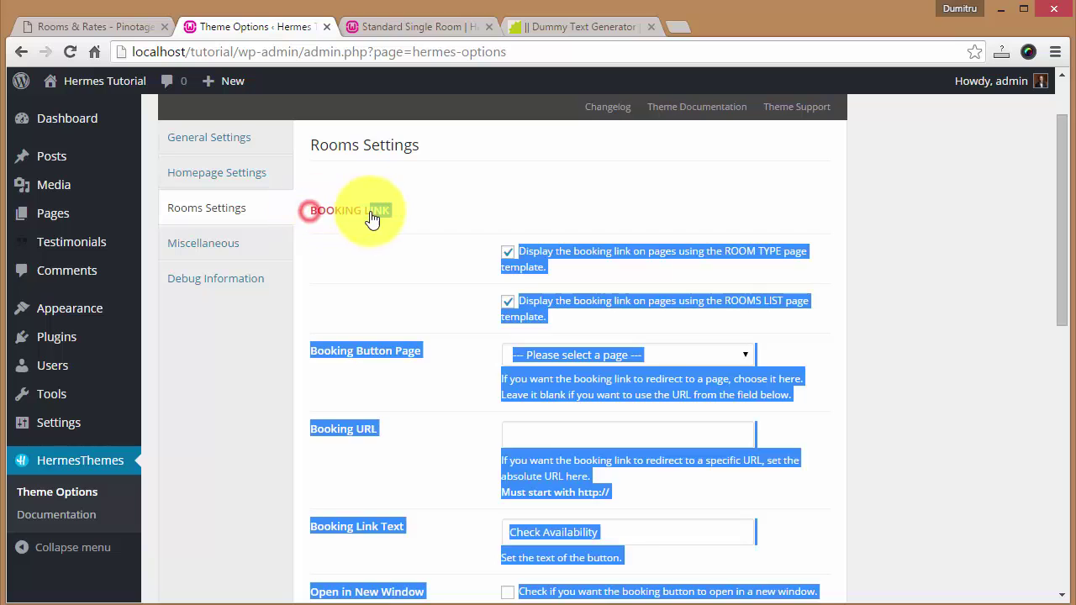
click(412, 211)
scroll(437, 202, down, 1)
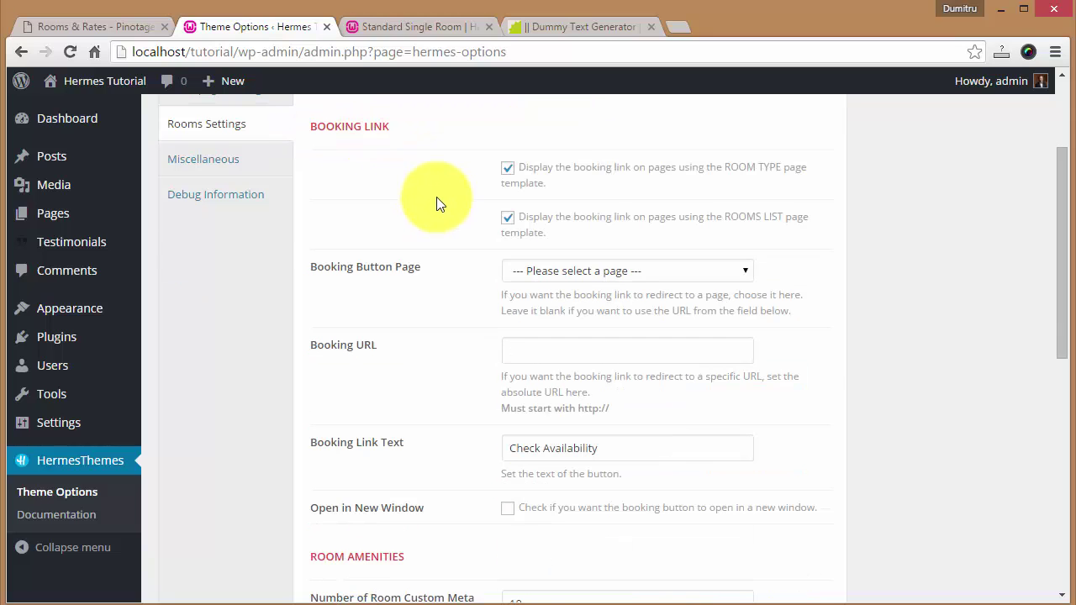
scroll(454, 211, up, 1)
click(508, 252)
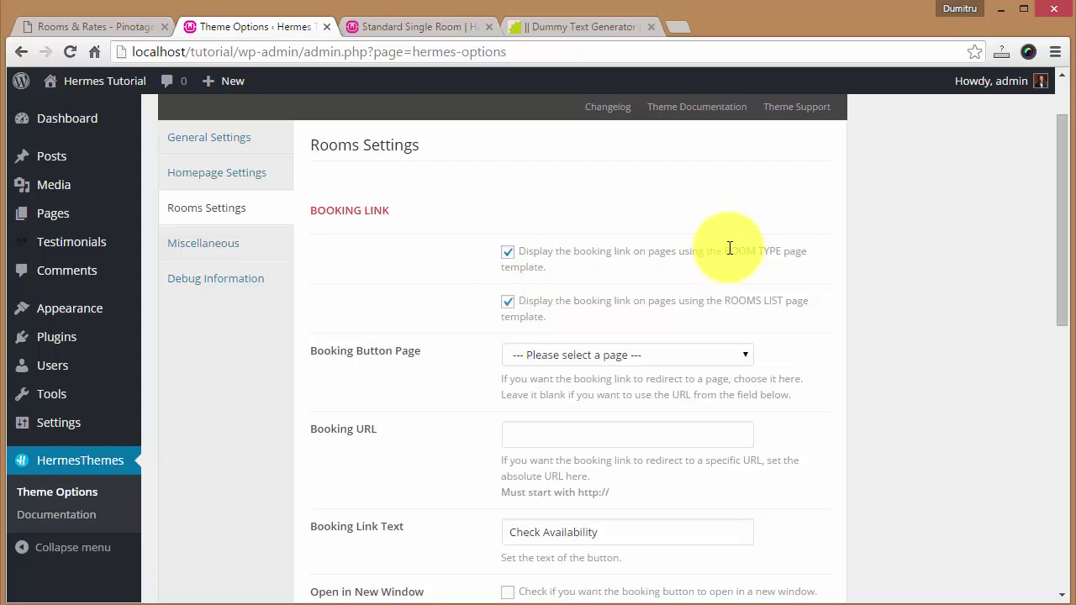
drag(729, 249, 784, 250)
click(783, 250)
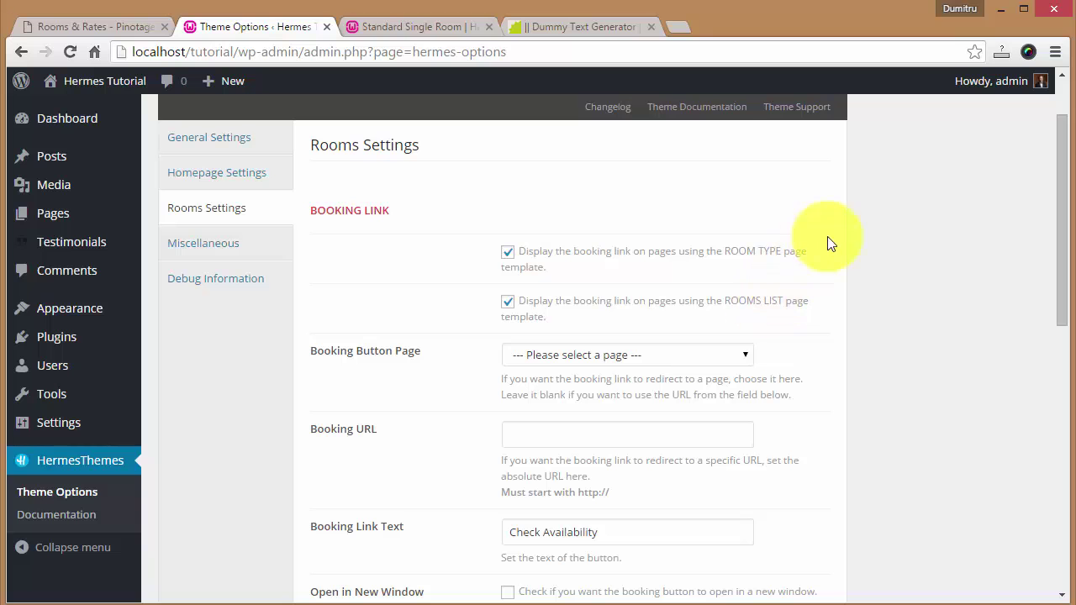
- Compare the Booking Link settings with the Check Availability button on the live Standard Single Room page
click(412, 27)
scroll(660, 336, up, 1)
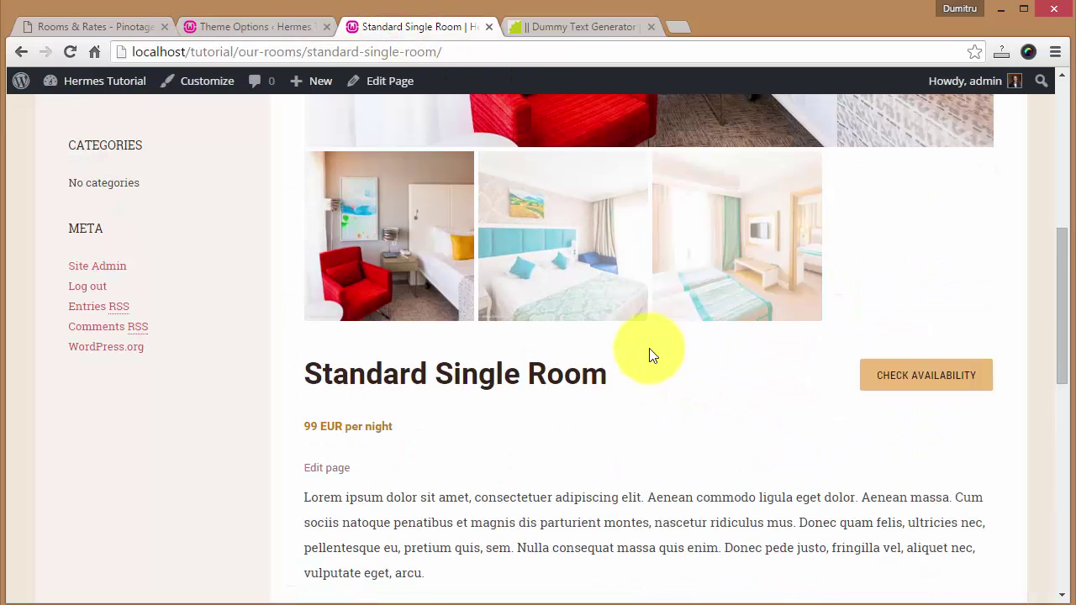
click(278, 21)
scroll(412, 301, down, 1)
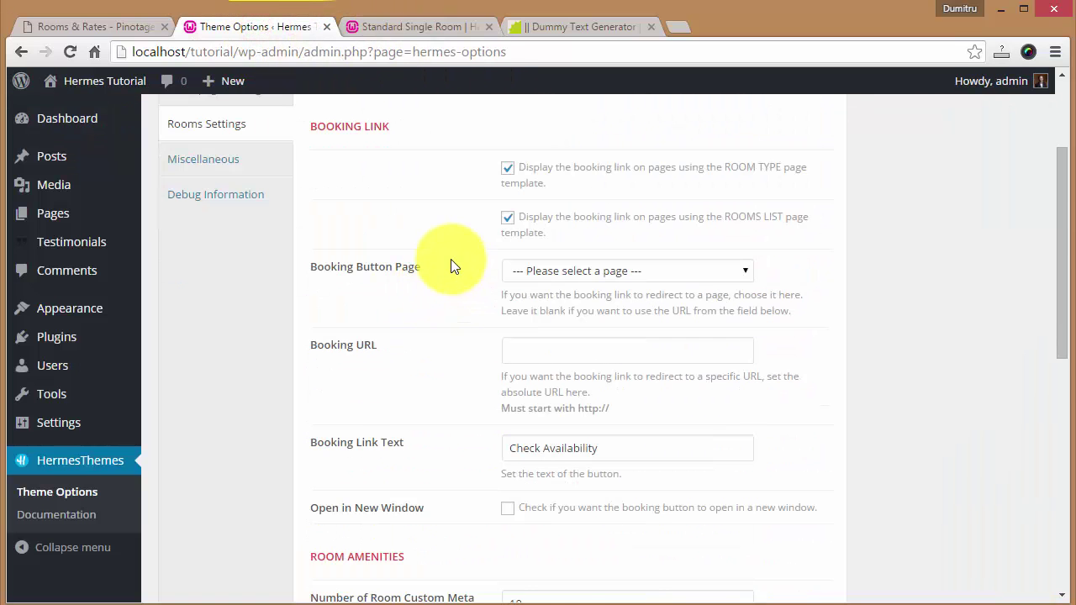
scroll(451, 266, up, 1)
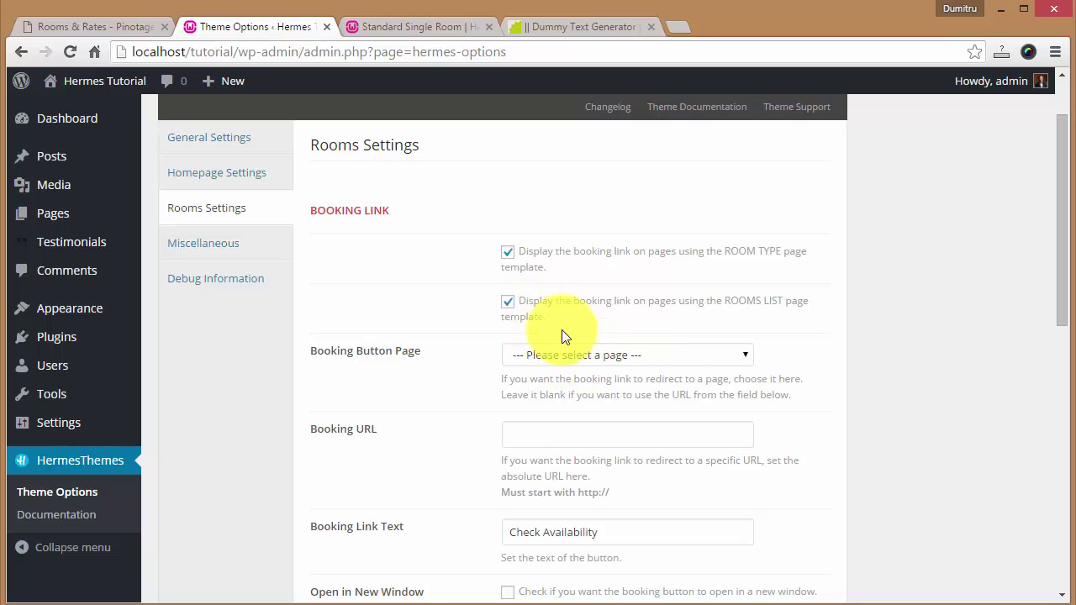
click(412, 26)
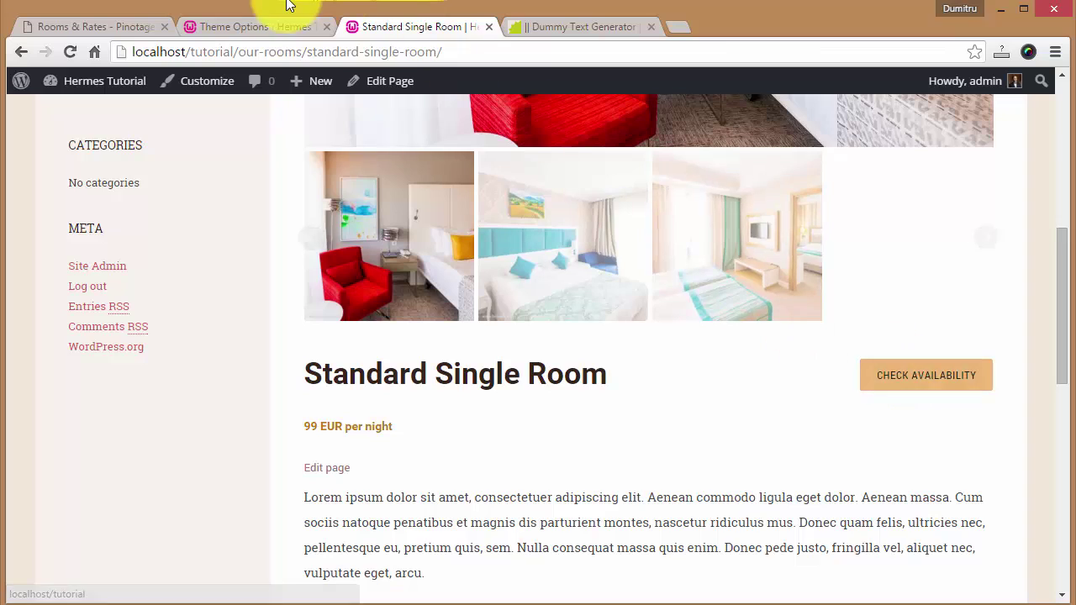
- Try Slideshow as the Booking Button Page in the Rooms Settings, and reset the choice to no page
click(250, 27)
scroll(427, 307, down, 1)
click(588, 272)
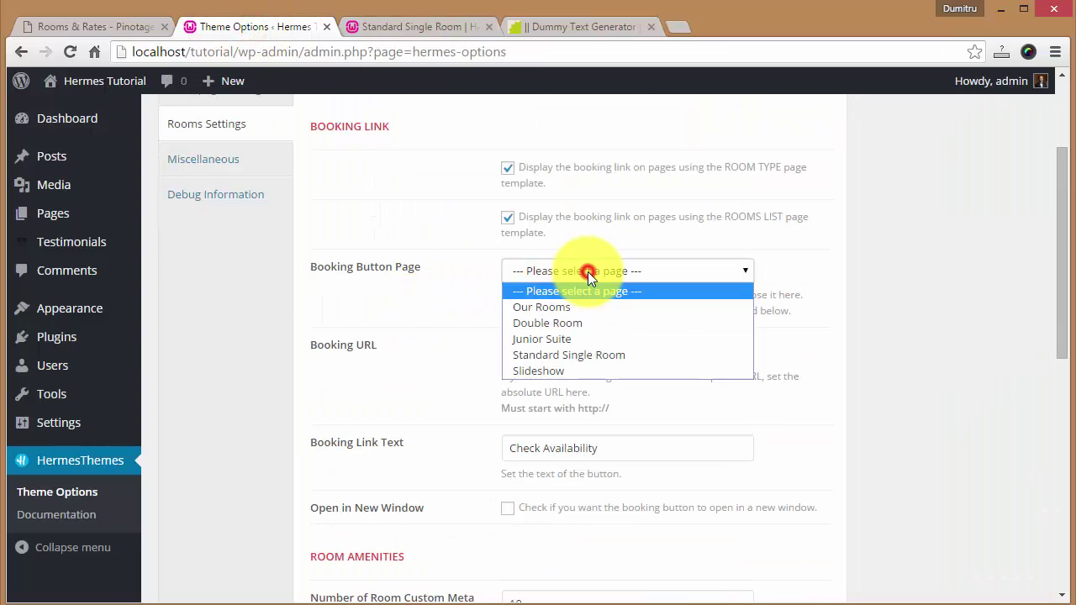
click(541, 371)
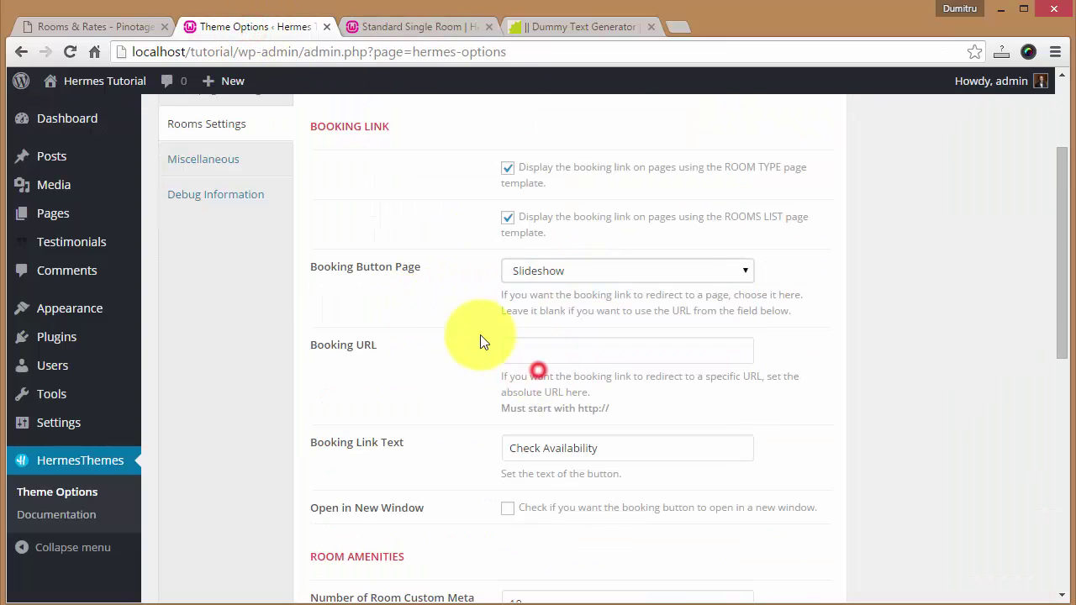
click(543, 271)
click(533, 292)
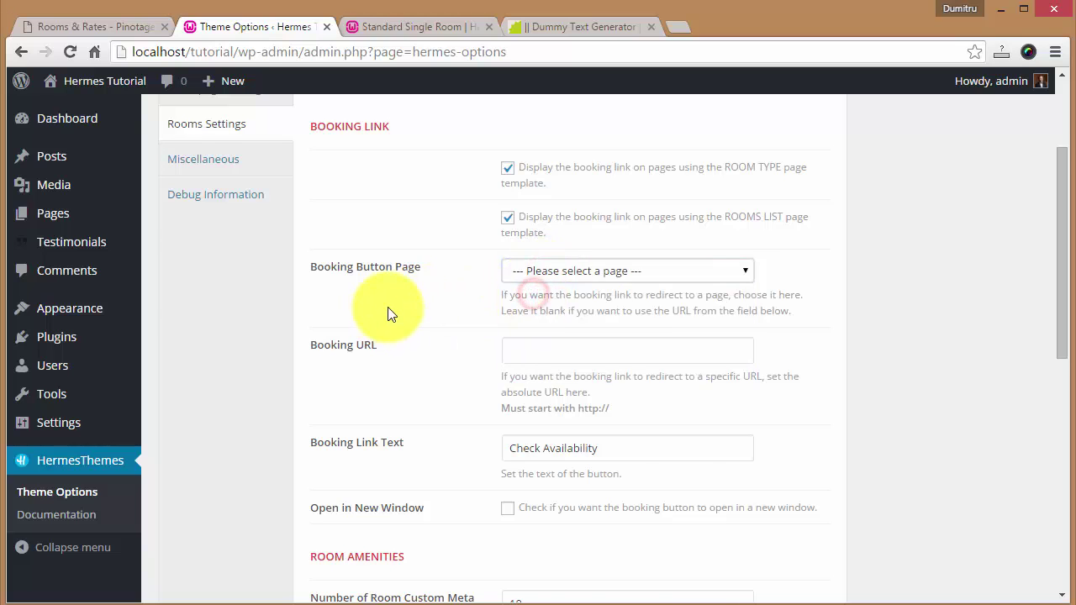
- Create a new page titled Booking Form in the site's admin area
scroll(384, 305, up, 2)
mouse_move(66, 224)
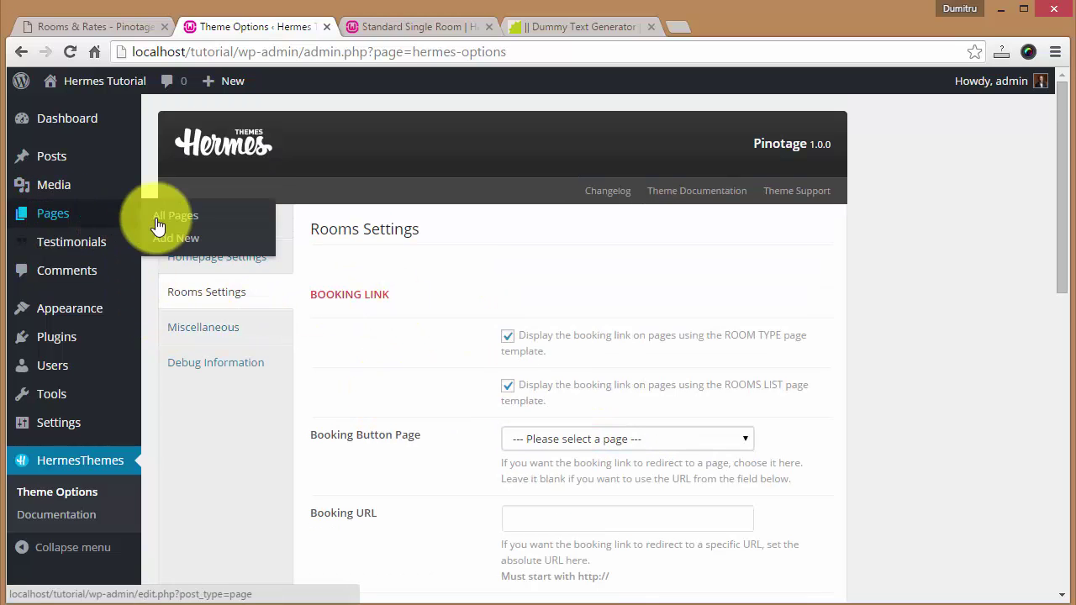
click(178, 233)
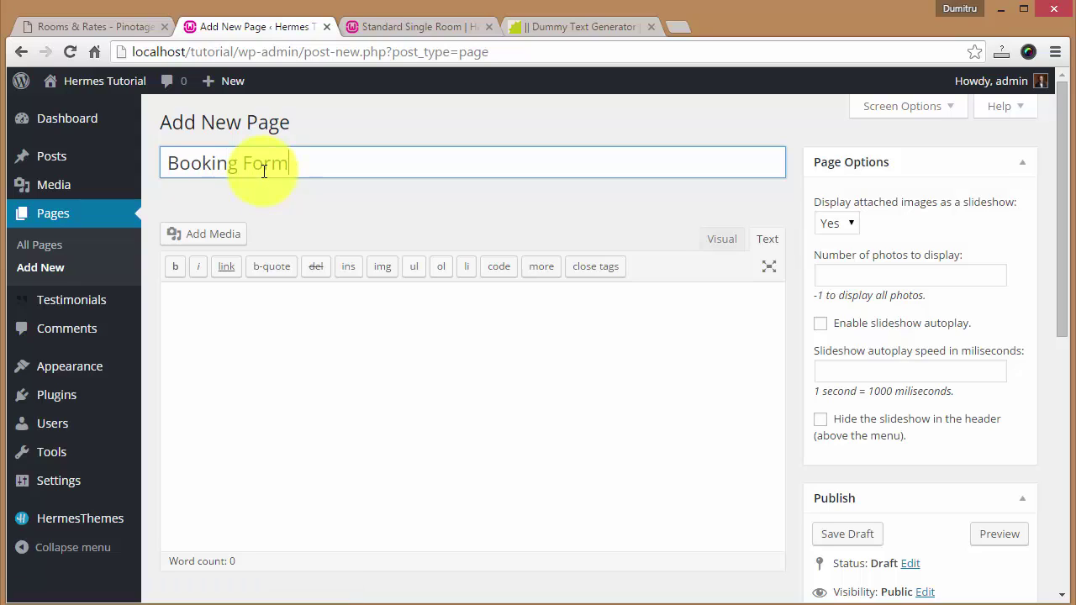
click(327, 391)
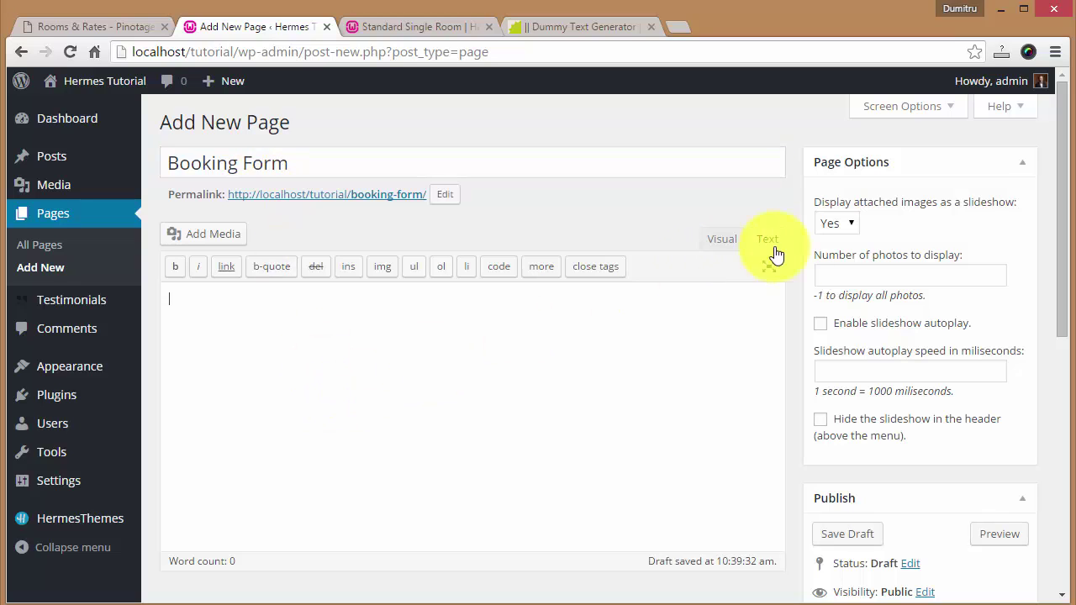
- Hide the header slideshow on the Booking Form page and set the display of attached images as a slideshow to No
click(820, 420)
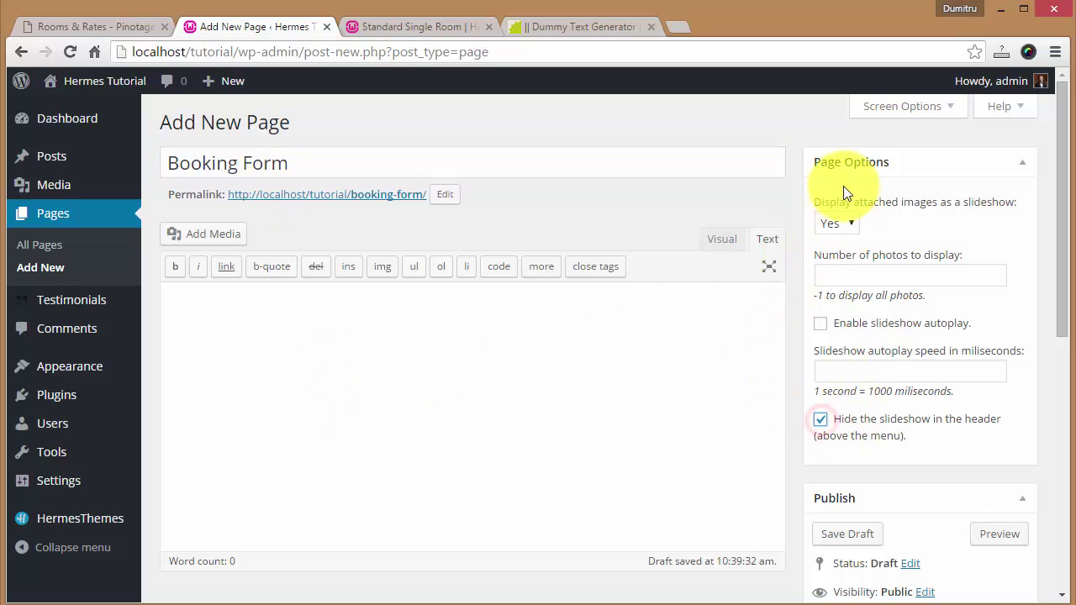
click(834, 224)
click(829, 260)
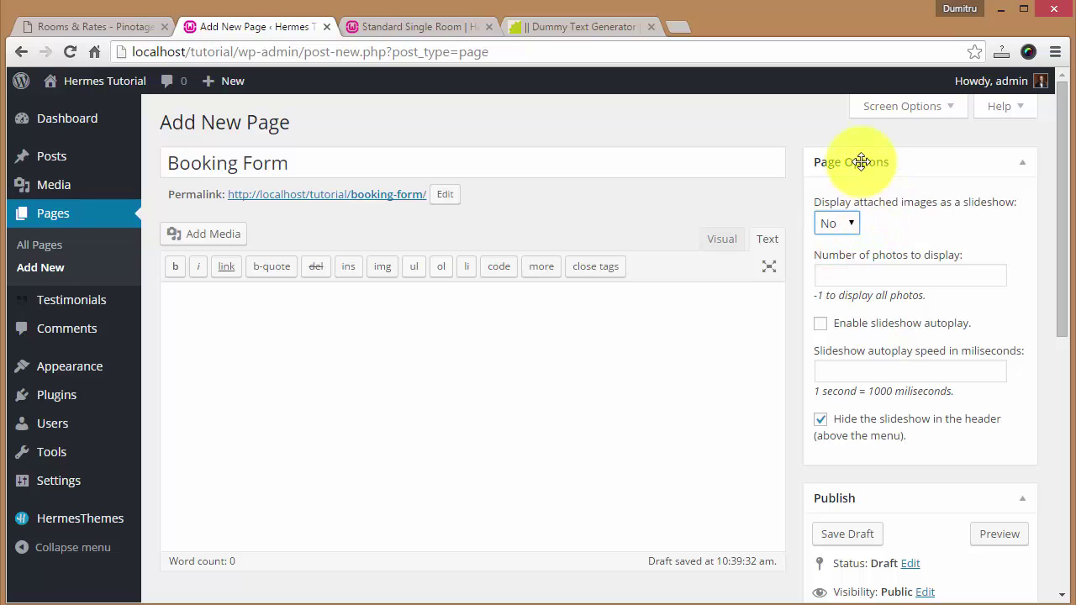
click(877, 131)
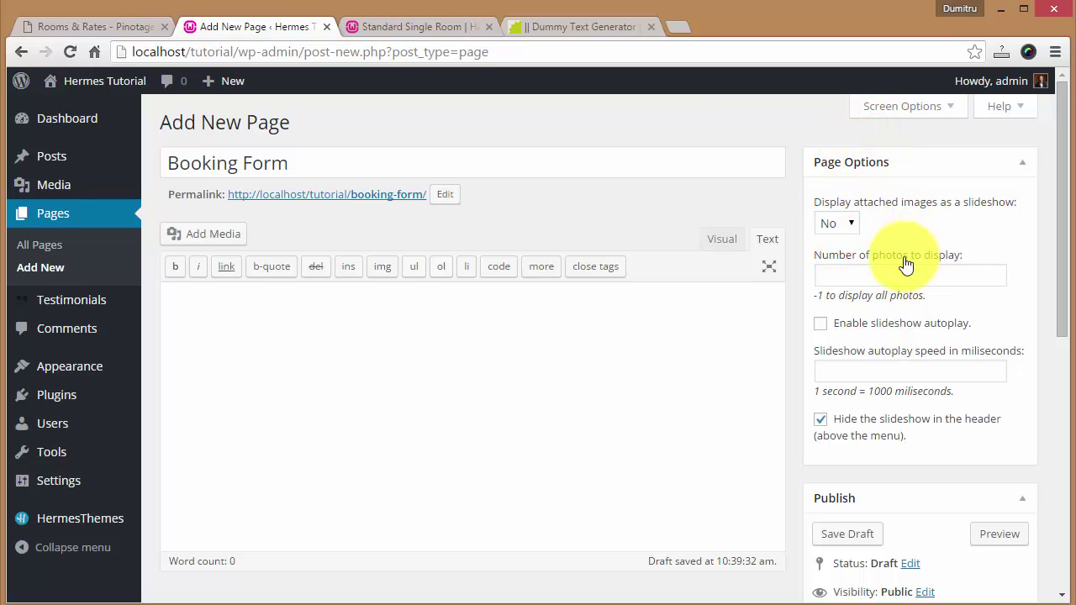
- Assign the Booking form template to the page and publish it
scroll(891, 274, down, 5)
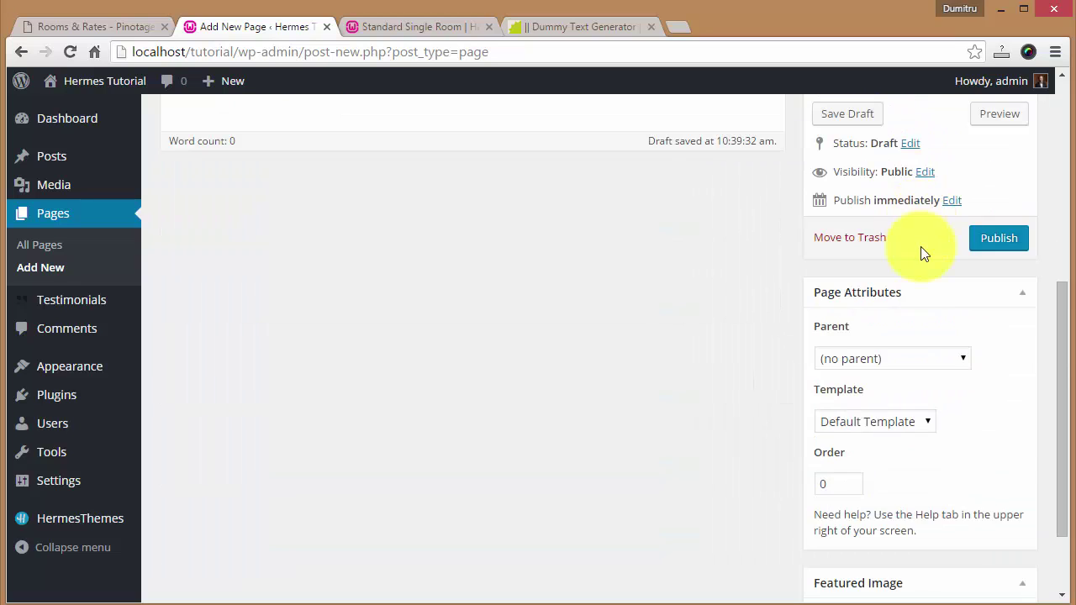
scroll(914, 310, down, 1)
click(868, 340)
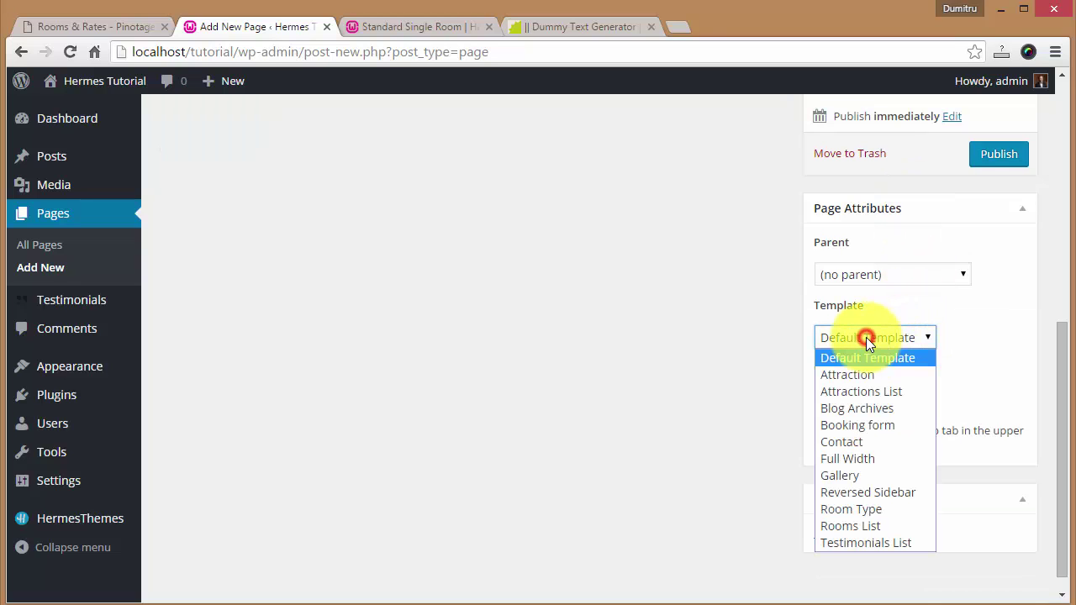
click(872, 427)
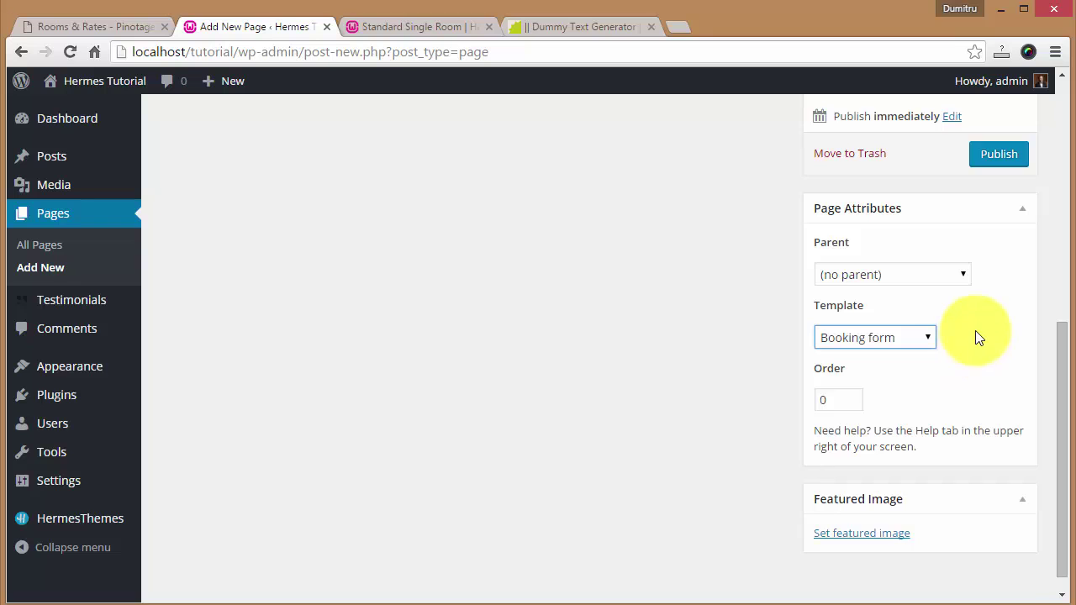
scroll(978, 336, up, 2)
click(1000, 326)
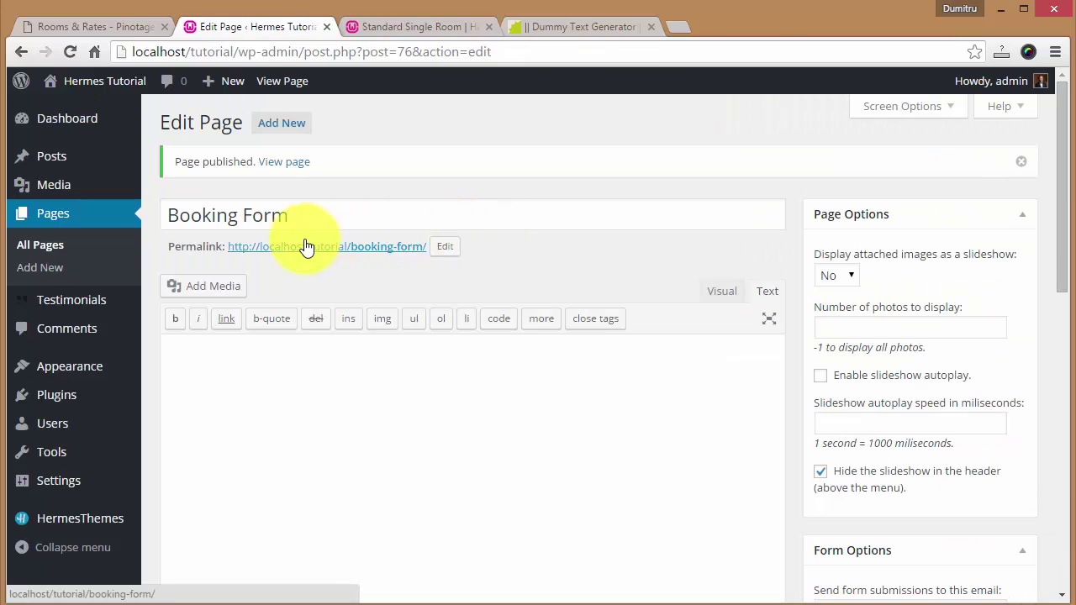
- Open the published Booking Form page and examine its contact, date, guest and comments fields
click(307, 244)
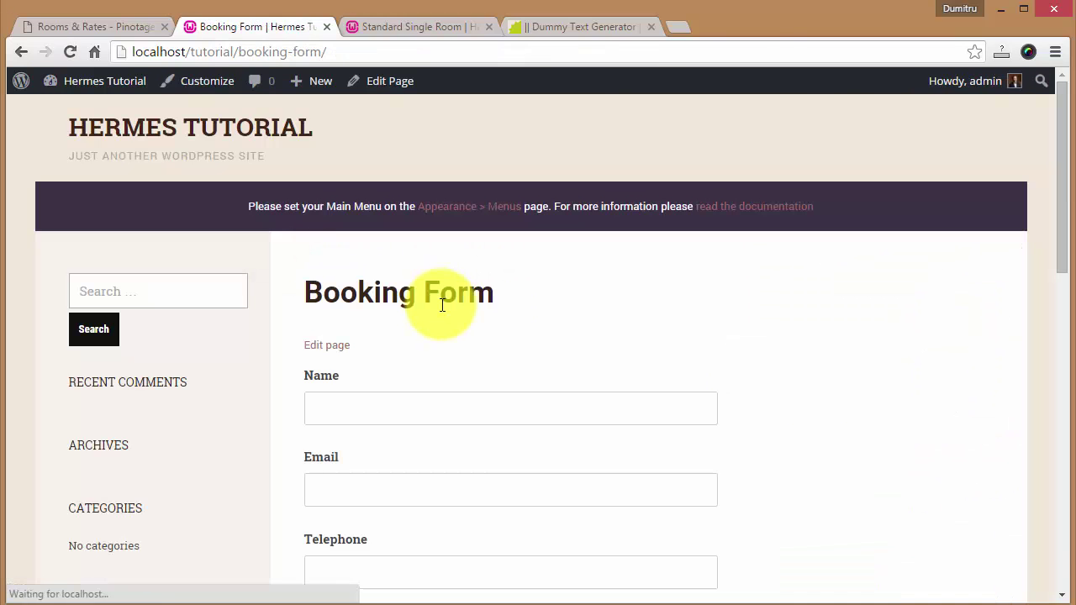
scroll(396, 345, down, 2)
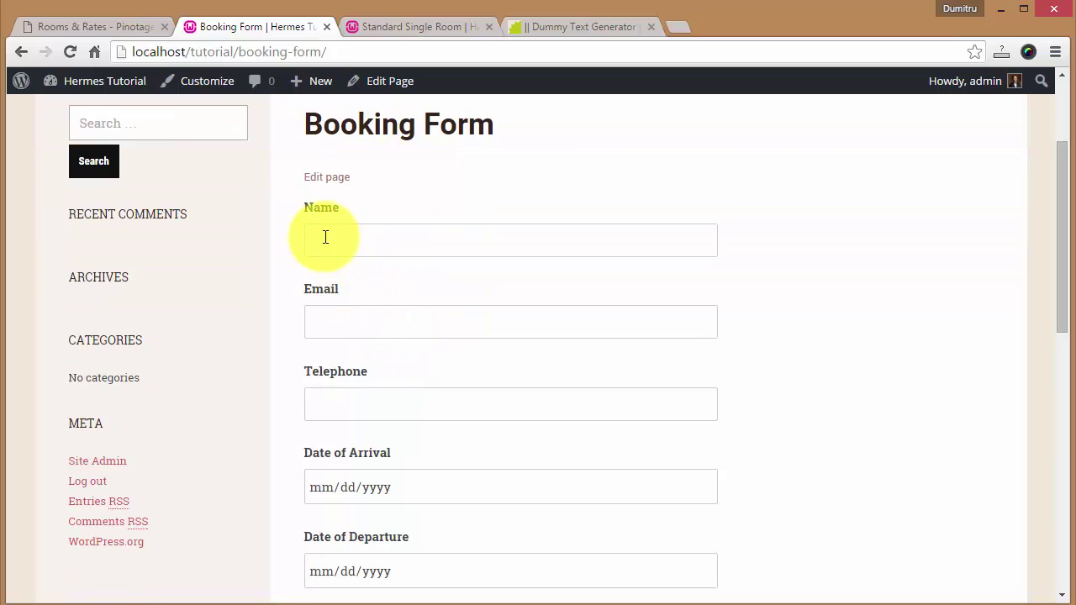
click(371, 310)
scroll(448, 420, down, 4)
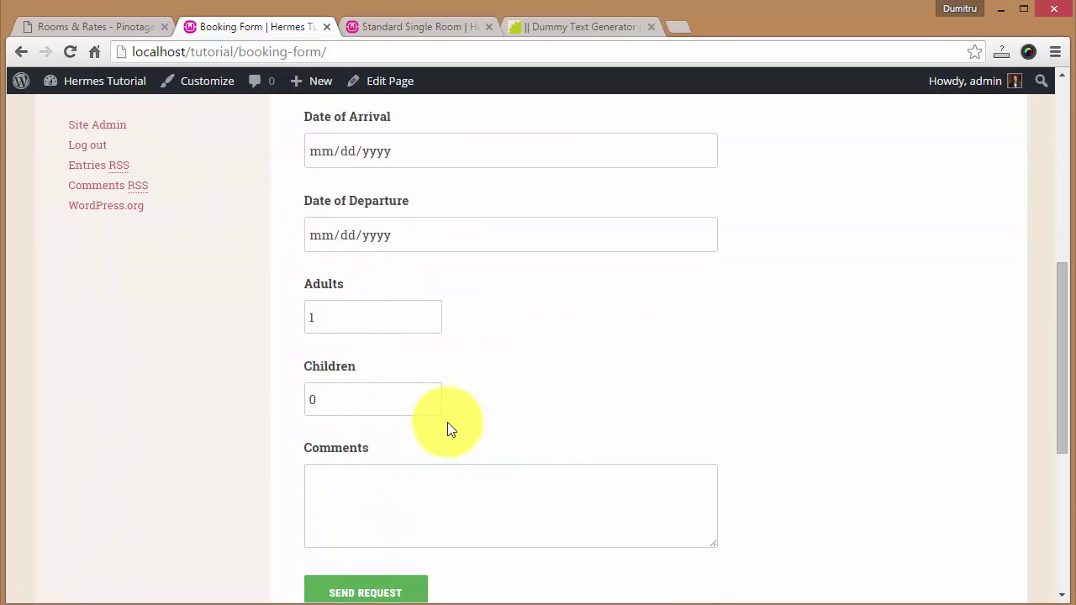
scroll(448, 422, down, 2)
click(378, 344)
scroll(409, 353, up, 1)
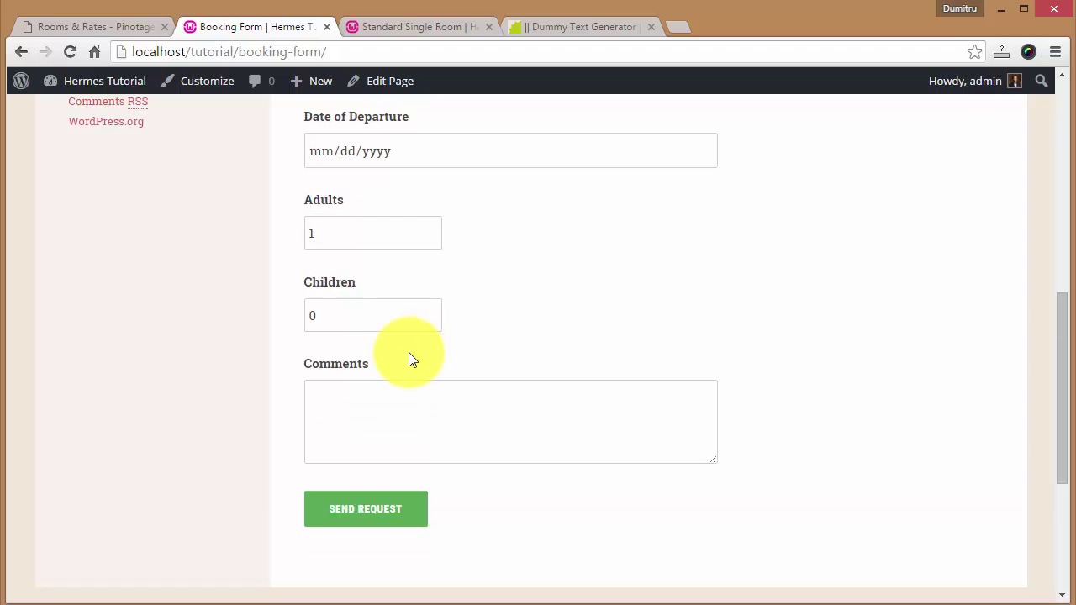
scroll(408, 352, up, 1)
click(378, 319)
scroll(399, 383, down, 2)
click(385, 348)
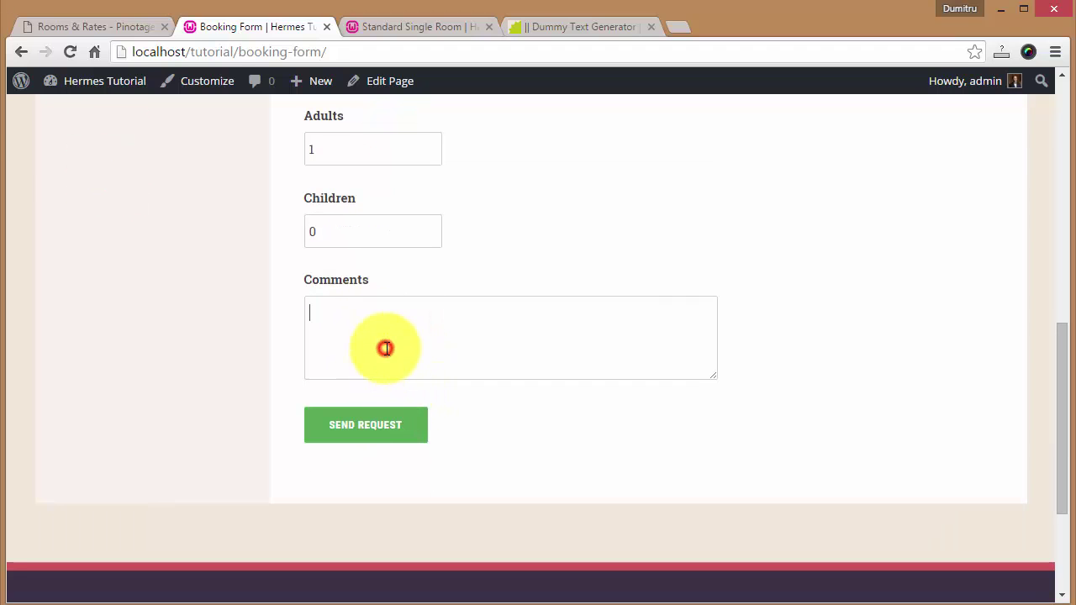
- Go through the booking form once more, from the Name field down to the Send Request button
scroll(386, 348, up, 8)
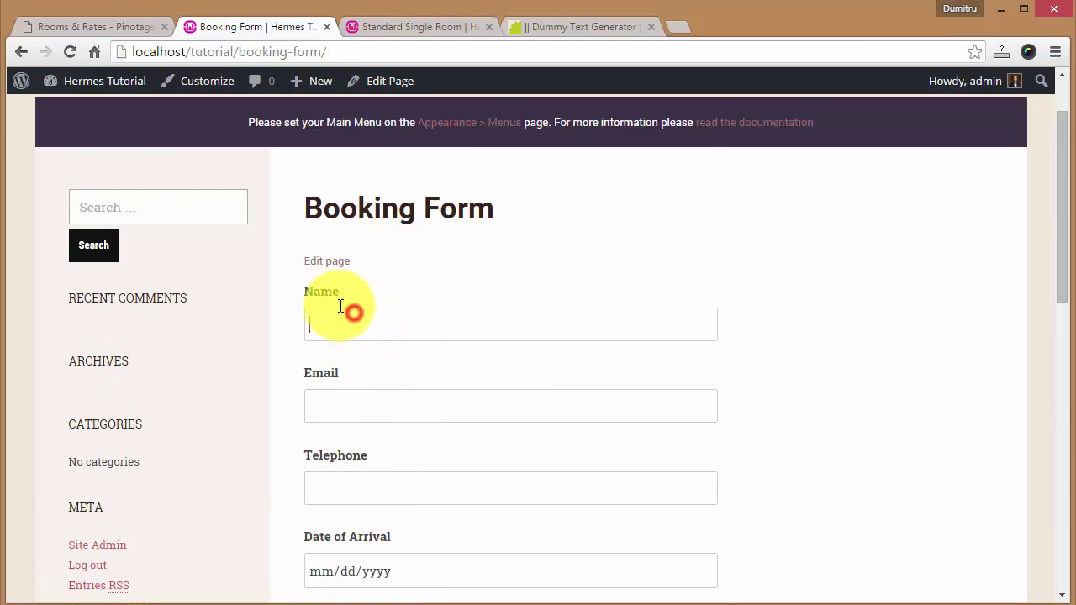
click(349, 310)
scroll(373, 284, down, 4)
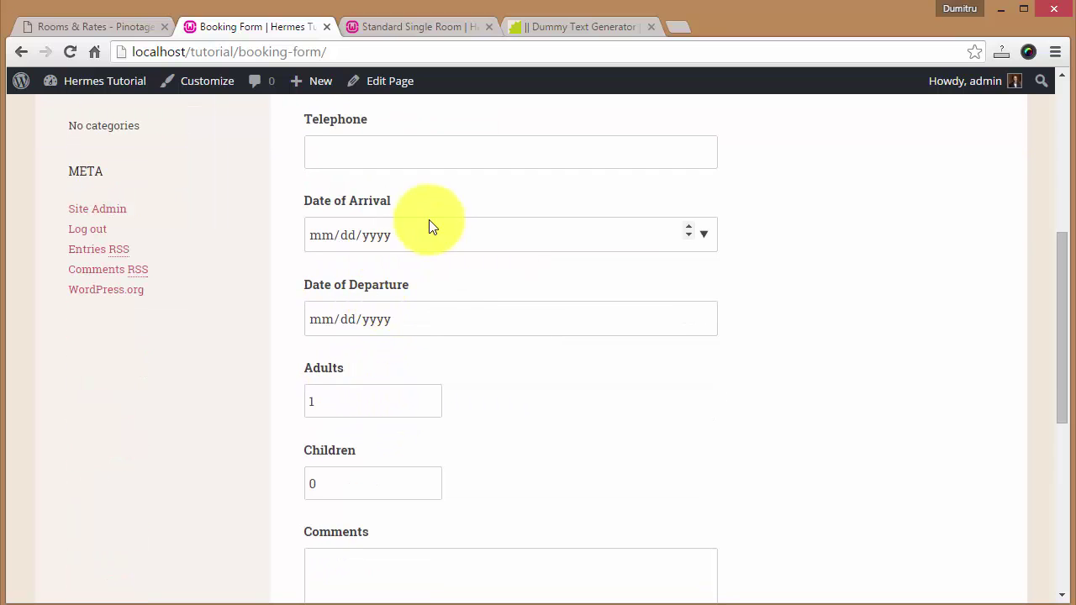
scroll(414, 329, down, 2)
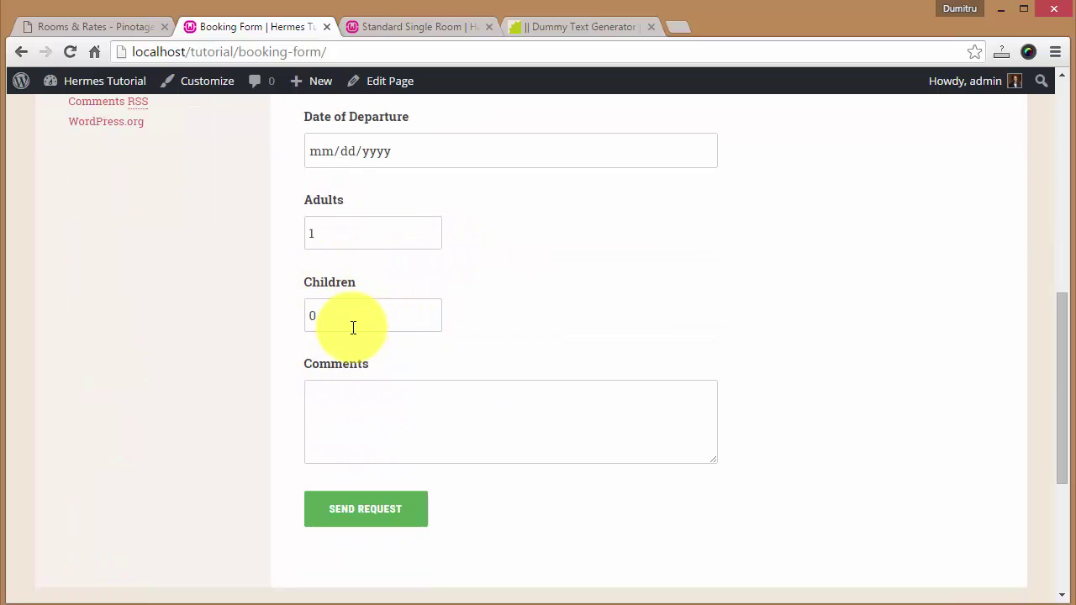
click(371, 414)
click(378, 524)
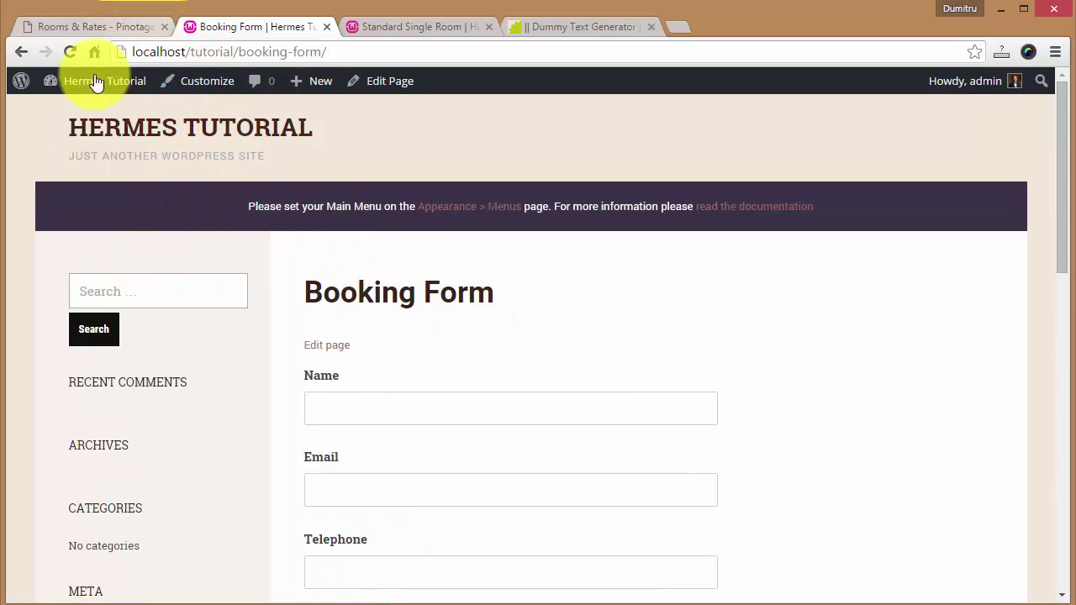
- Set the Booking Button Page to Booking Form in the Rooms Settings of the HermesThemes theme options
mouse_move(92, 81)
click(83, 112)
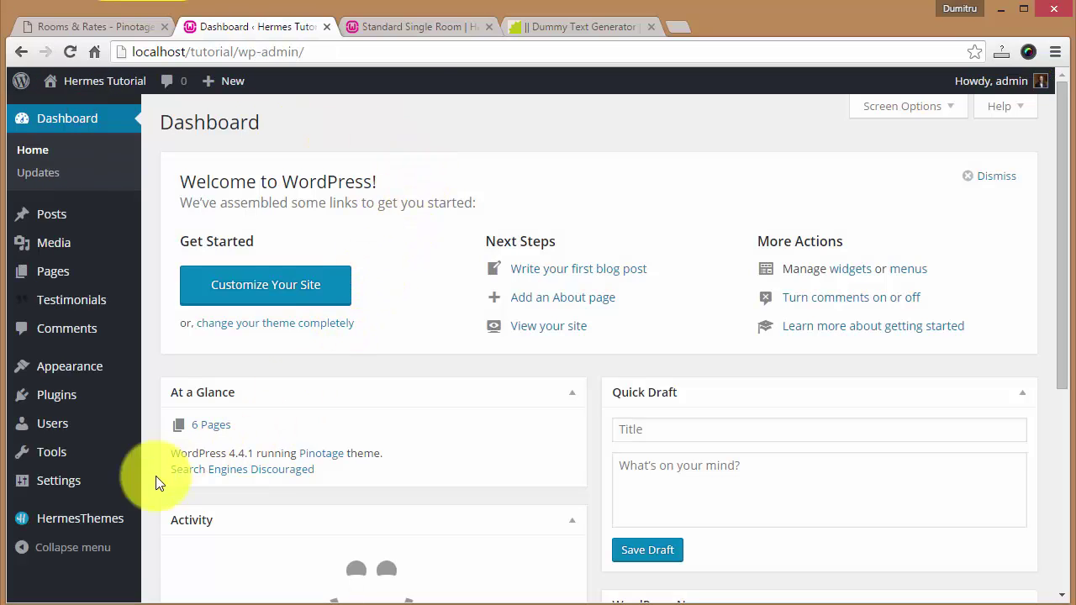
mouse_move(115, 524)
click(188, 522)
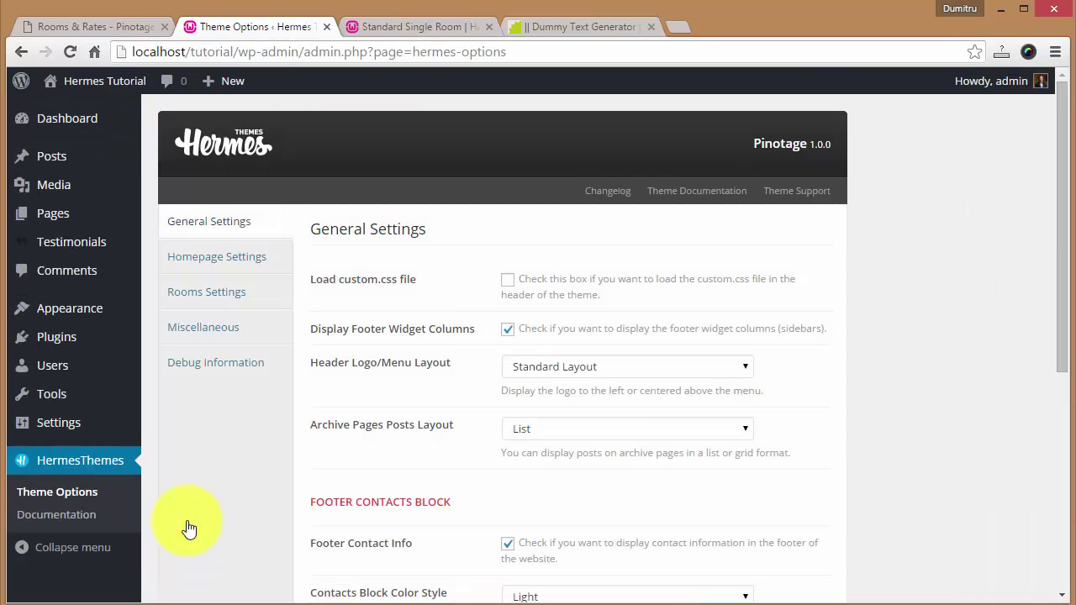
click(211, 291)
scroll(463, 297, down, 2)
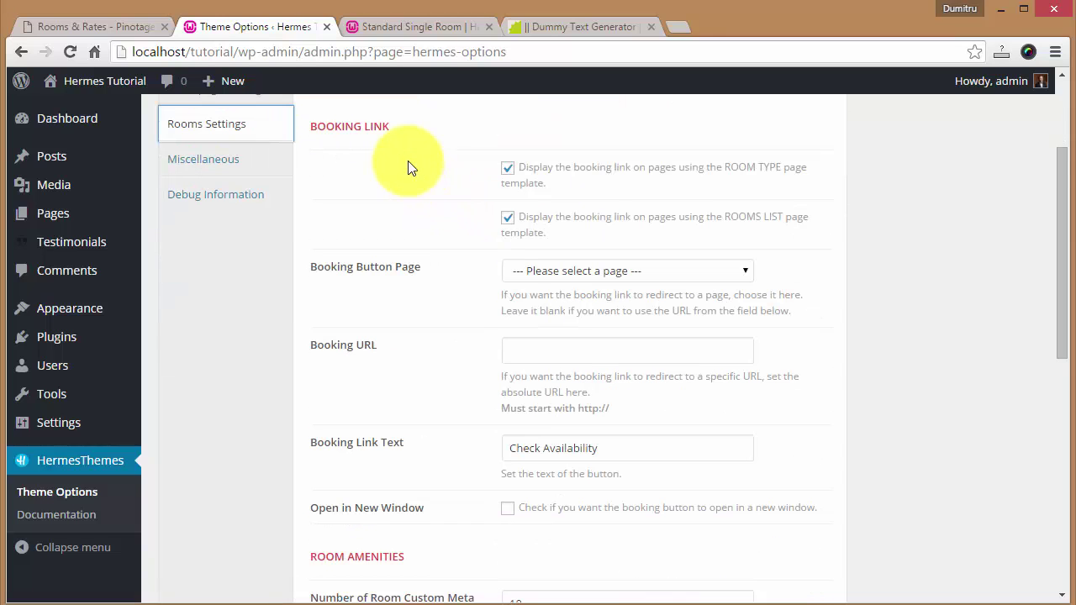
click(563, 265)
click(535, 306)
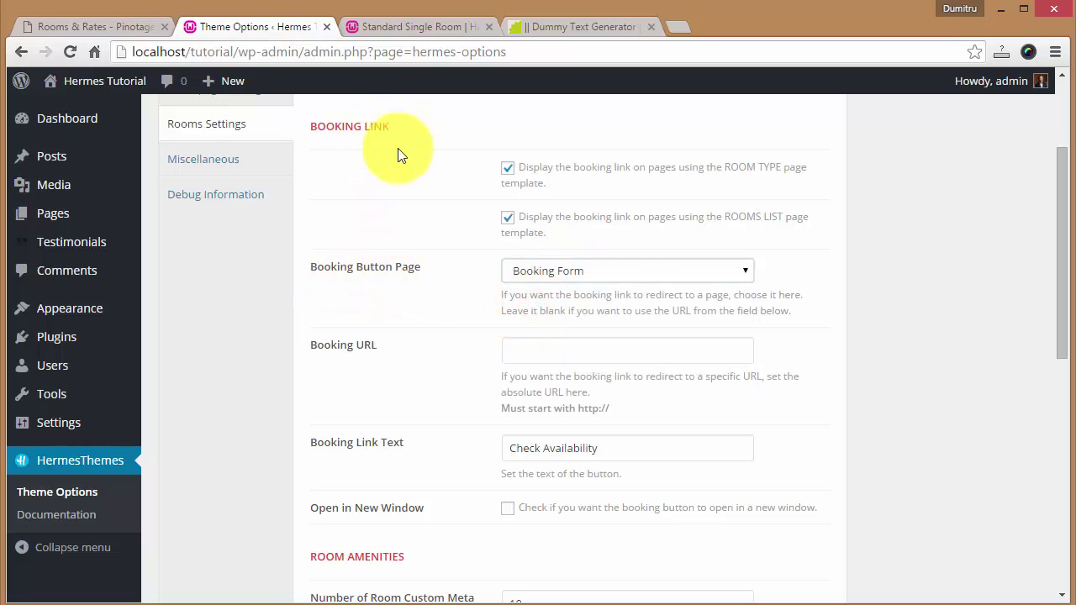
- Review the Booking URL, Booking Link Text and Open in New Window options, and save the theme settings
scroll(445, 276, down, 1)
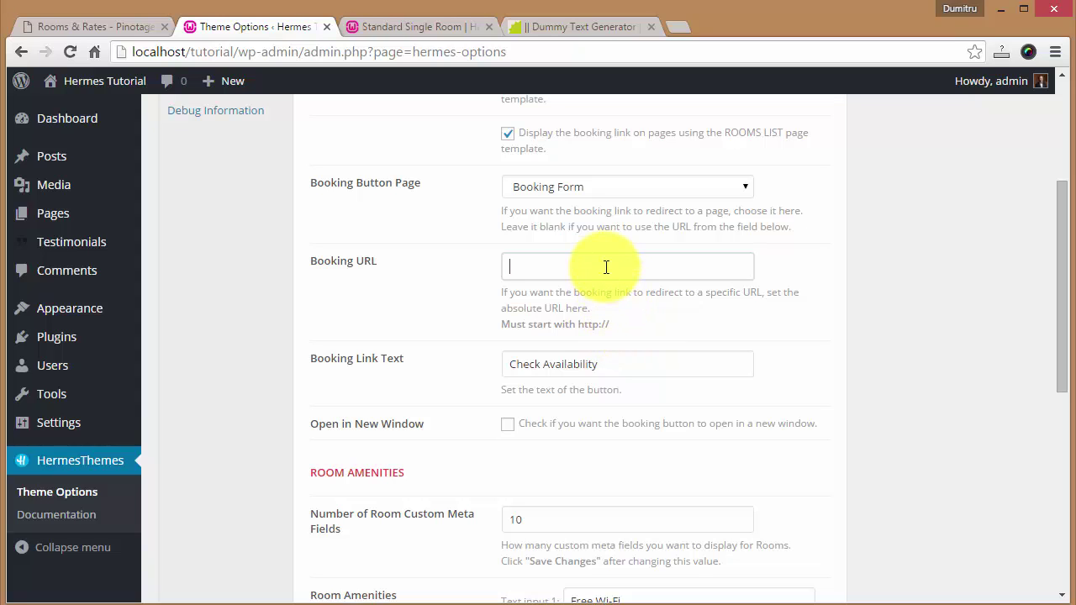
click(624, 361)
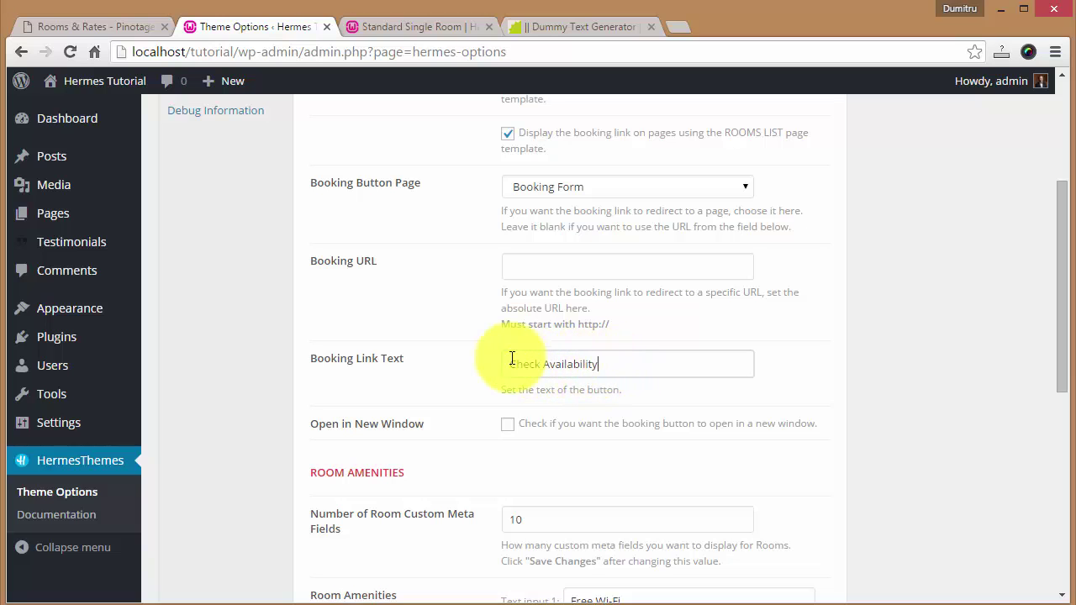
scroll(708, 280, down, 1)
scroll(708, 280, down, 1)
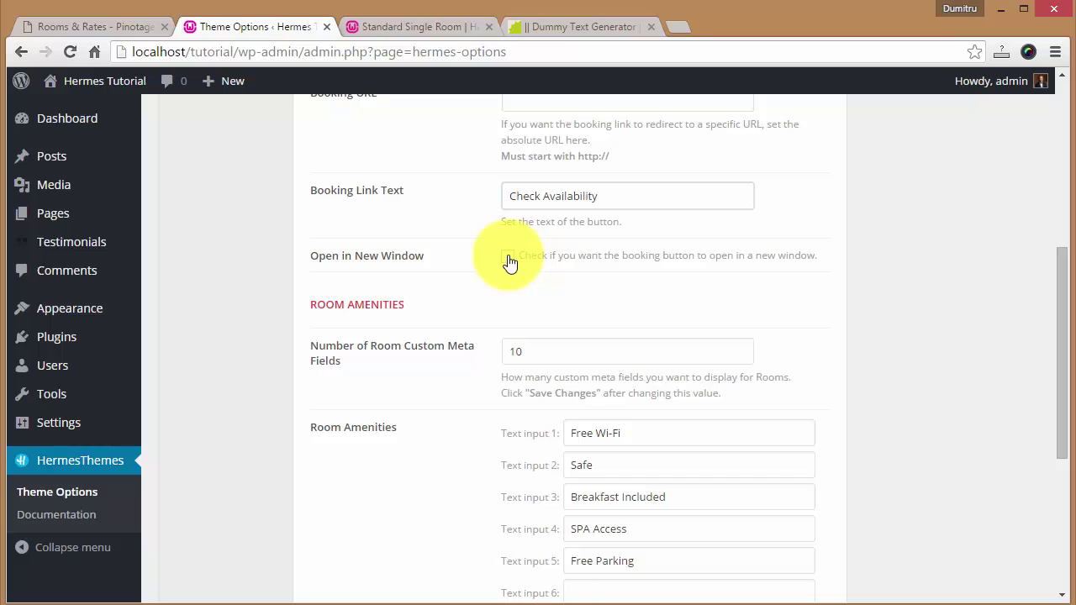
scroll(444, 271, down, 4)
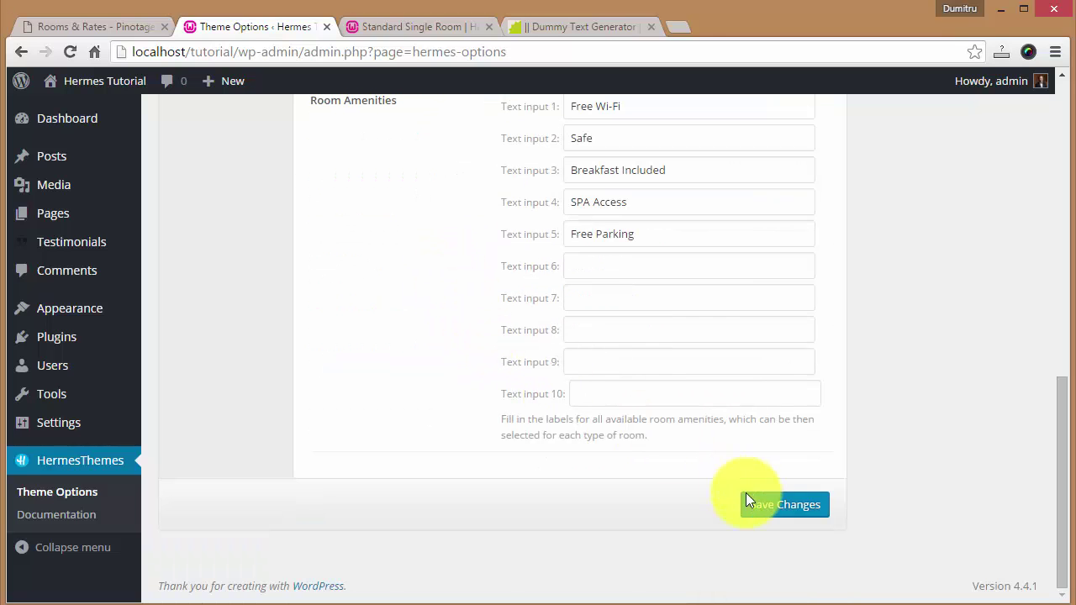
click(774, 509)
- Test the Check Availability button on the live Standard Single Room page, look over the linked booking form, and return to the room page
click(413, 29)
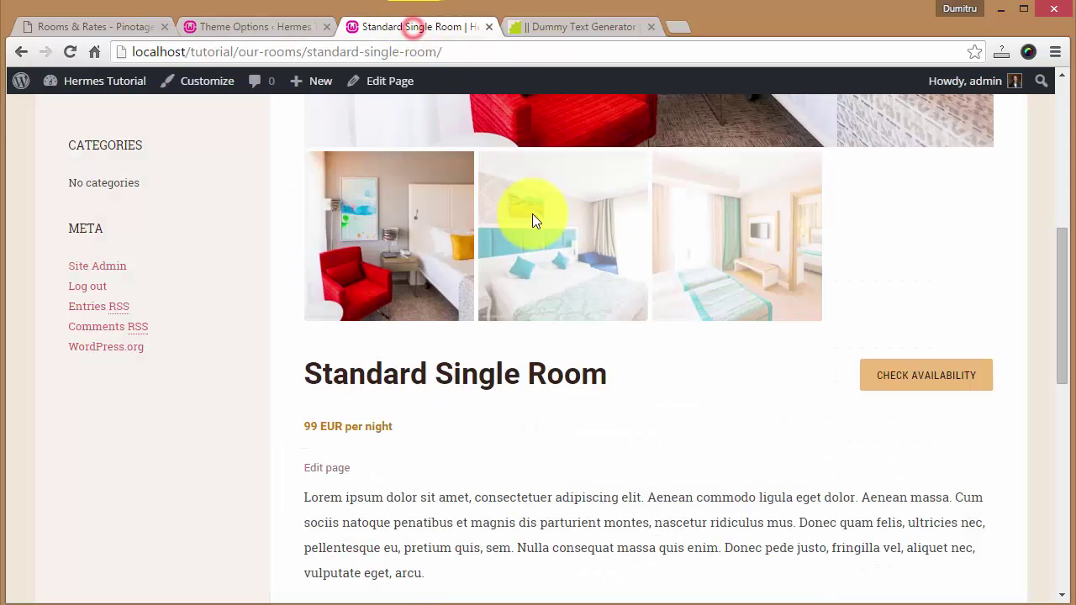
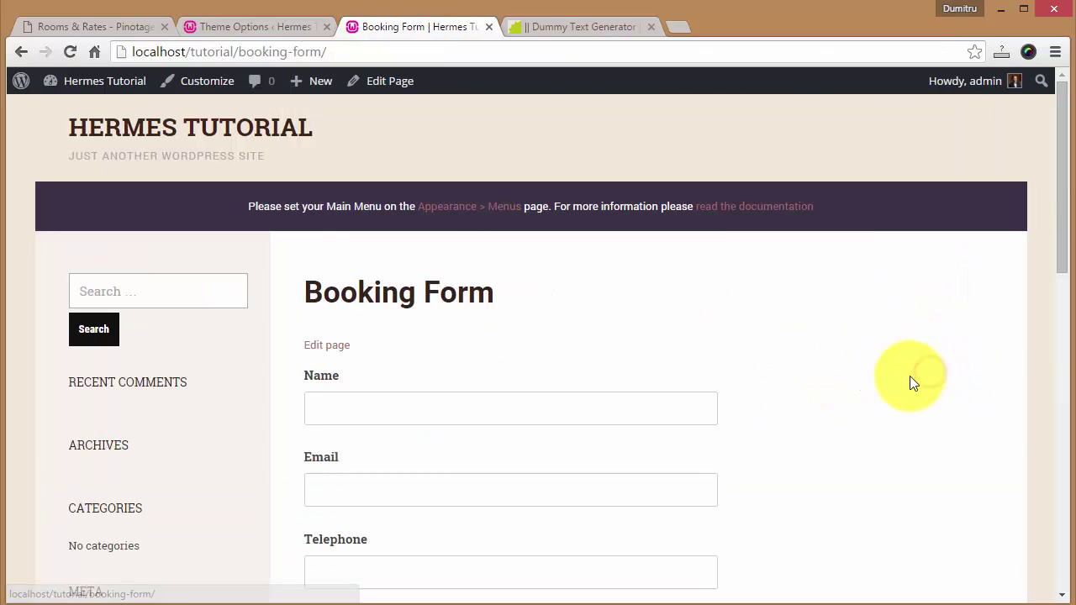
scroll(697, 245, down, 5)
scroll(802, 344, up, 5)
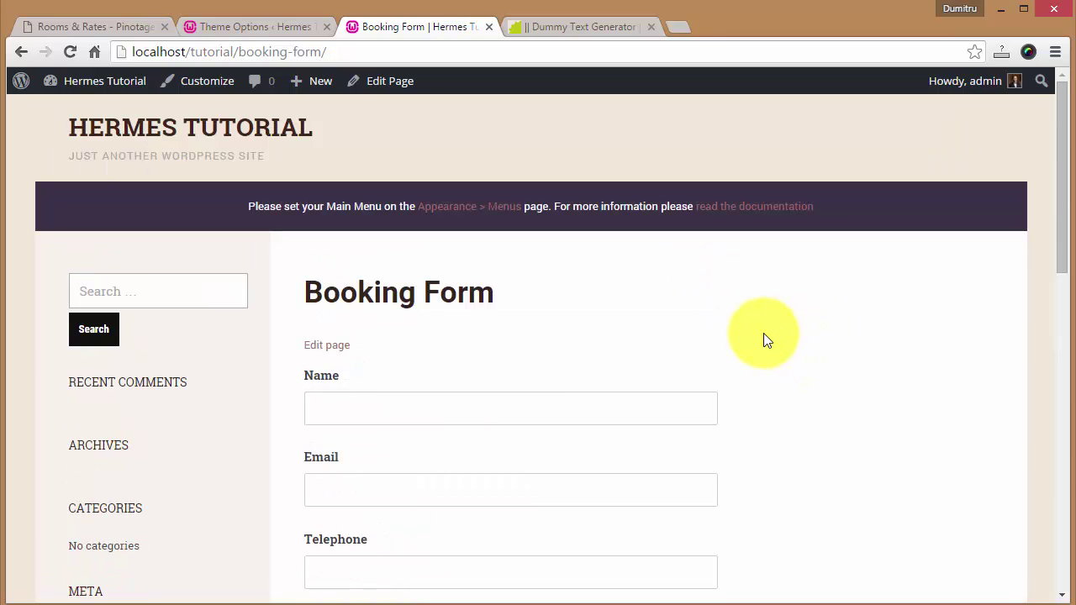
key(alt+Left)
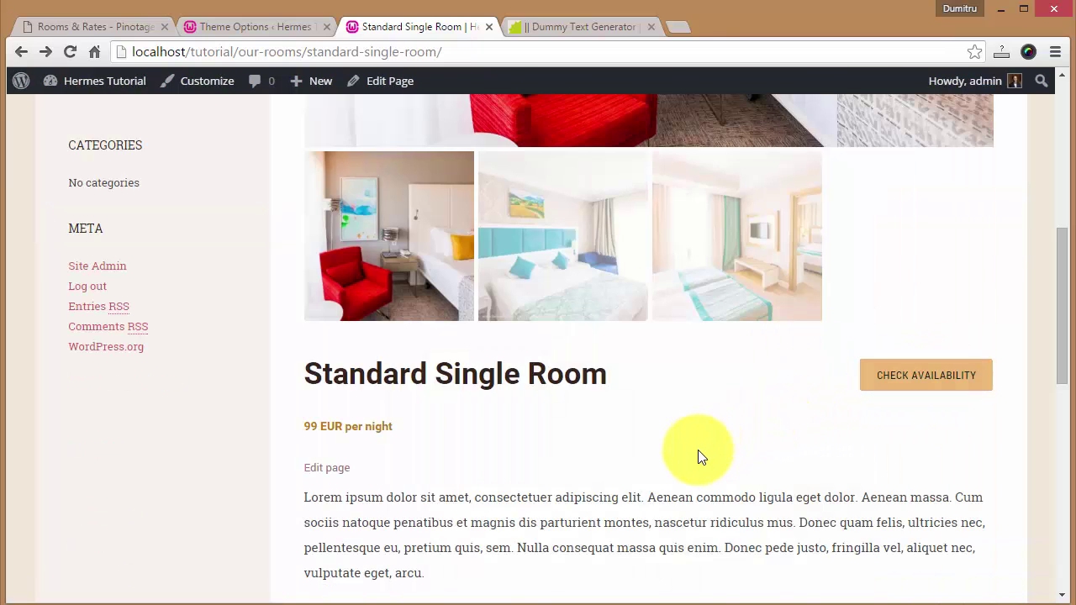
scroll(697, 454, up, 5)
scroll(695, 409, up, 2)
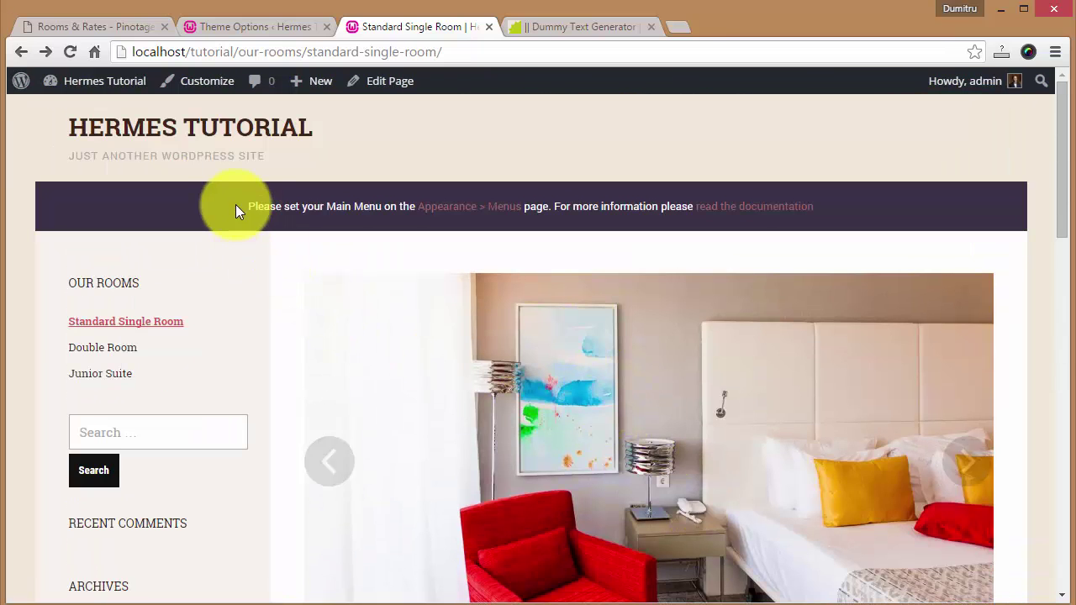
- Open the live Hermes Tutorial homepage and look at the booking button over the header slideshow
click(156, 135)
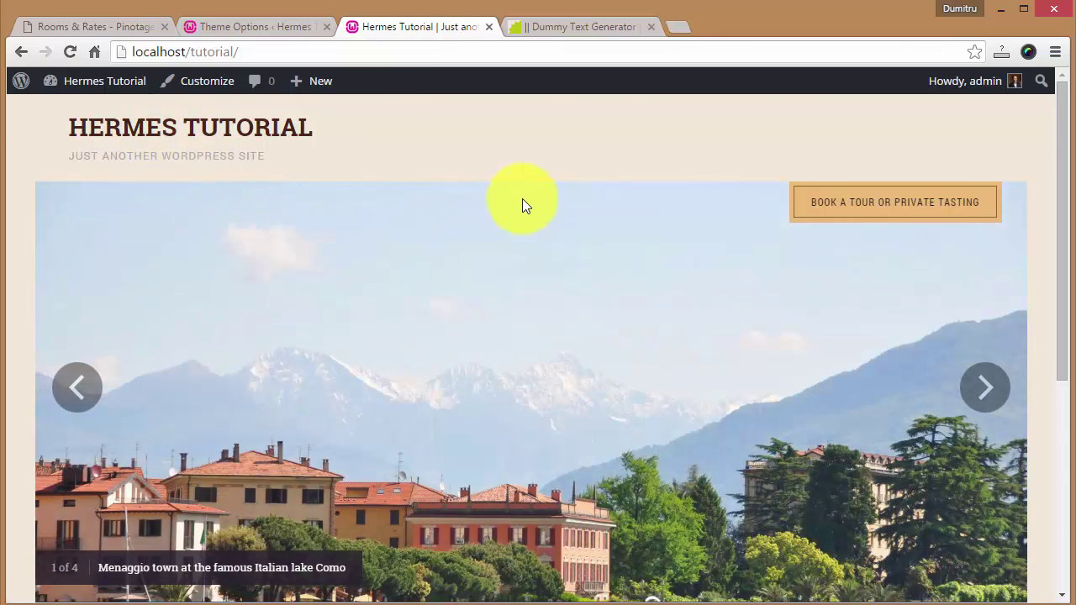
scroll(522, 199, down, 3)
scroll(546, 278, up, 3)
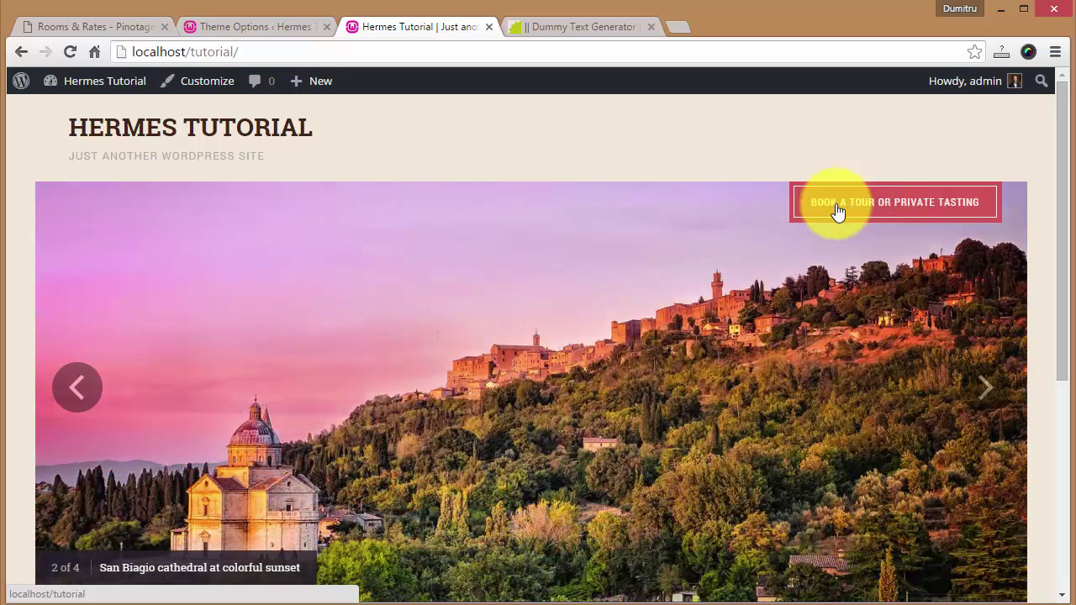
- Set the slideshow's Booking Button Page to Booking Form in the Homepage Settings of the theme options
click(220, 26)
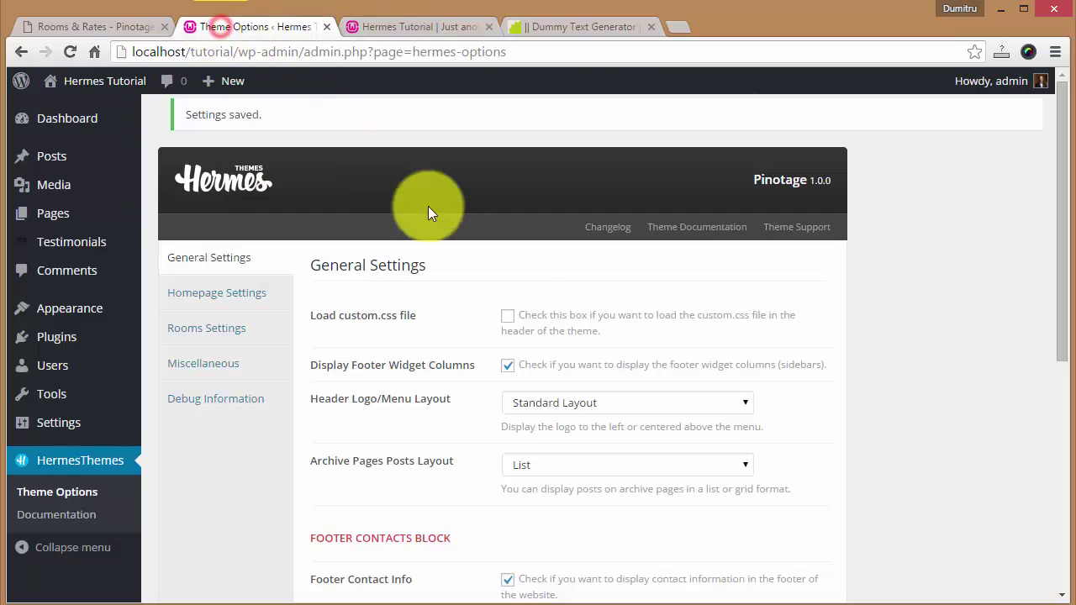
click(223, 293)
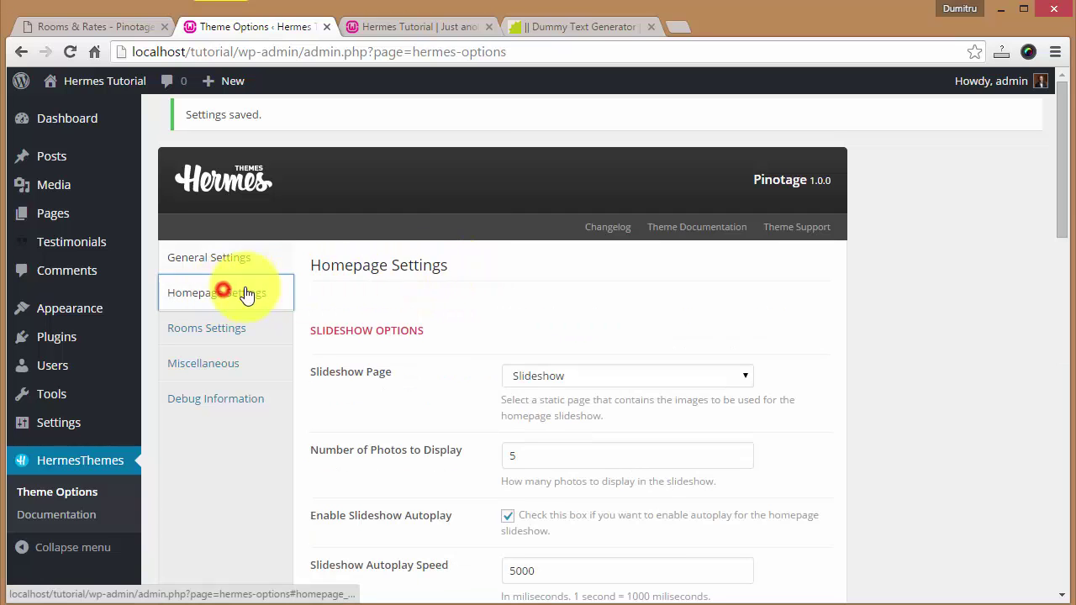
scroll(468, 269, down, 4)
scroll(450, 267, down, 3)
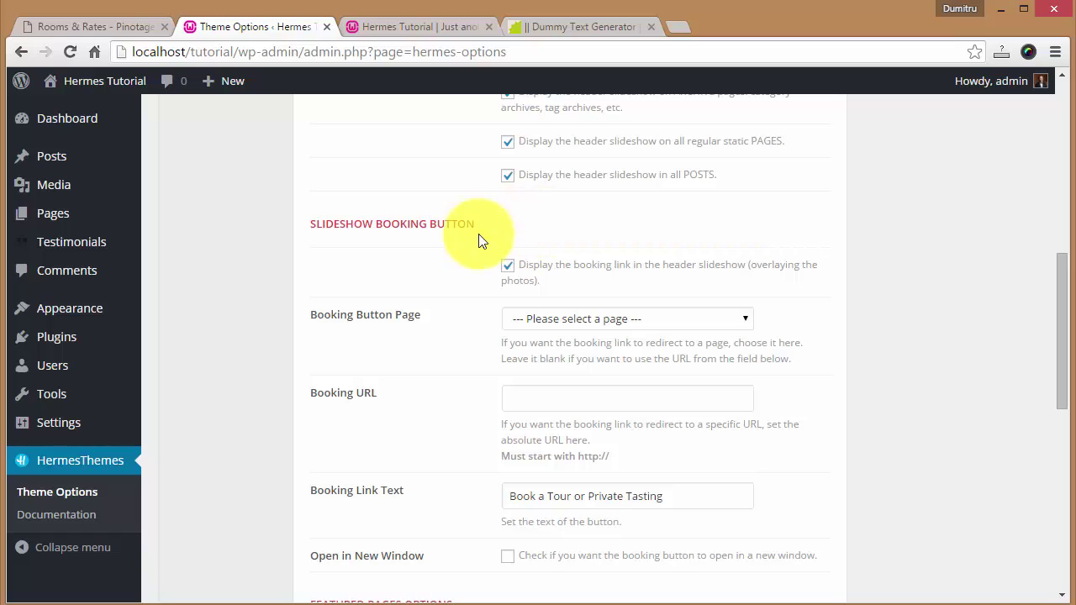
scroll(383, 254, down, 1)
click(596, 236)
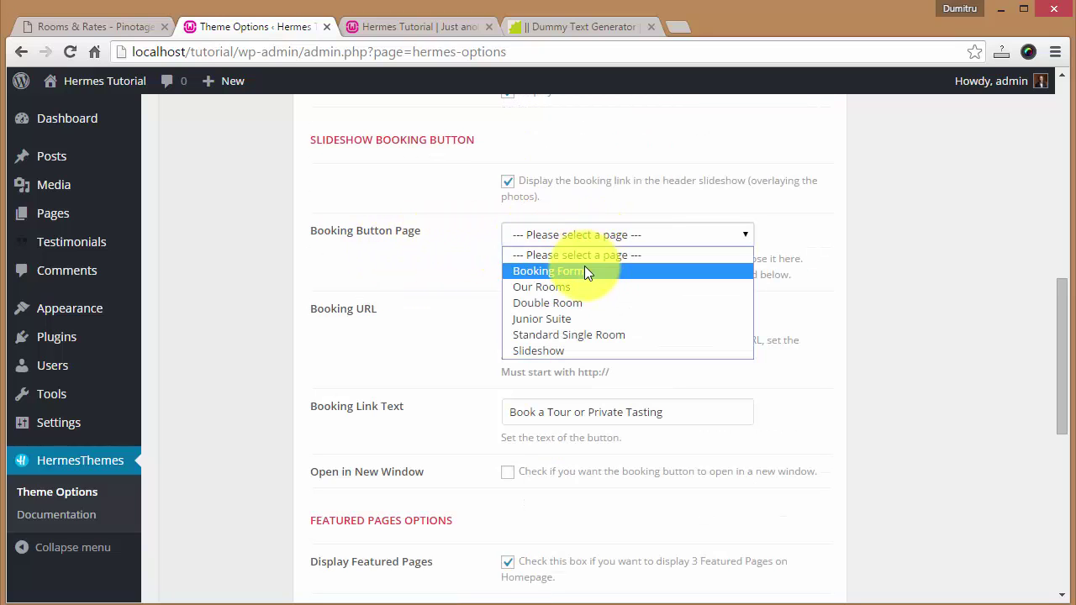
click(584, 271)
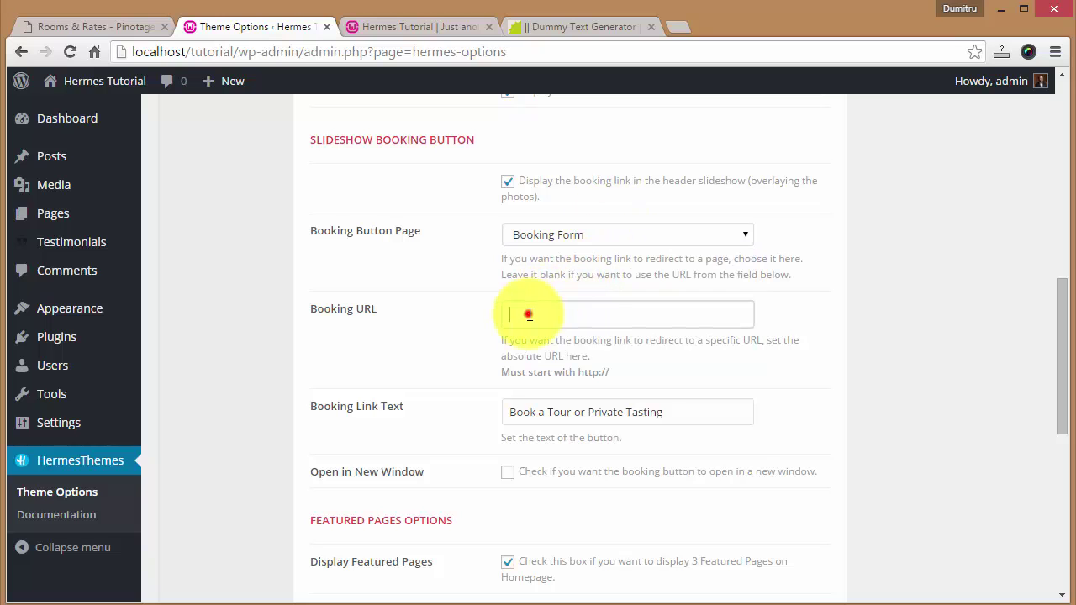
- Shorten the slideshow's Booking Link Text to "Book a Private Tasting" and save the theme settings
scroll(705, 349, down, 1)
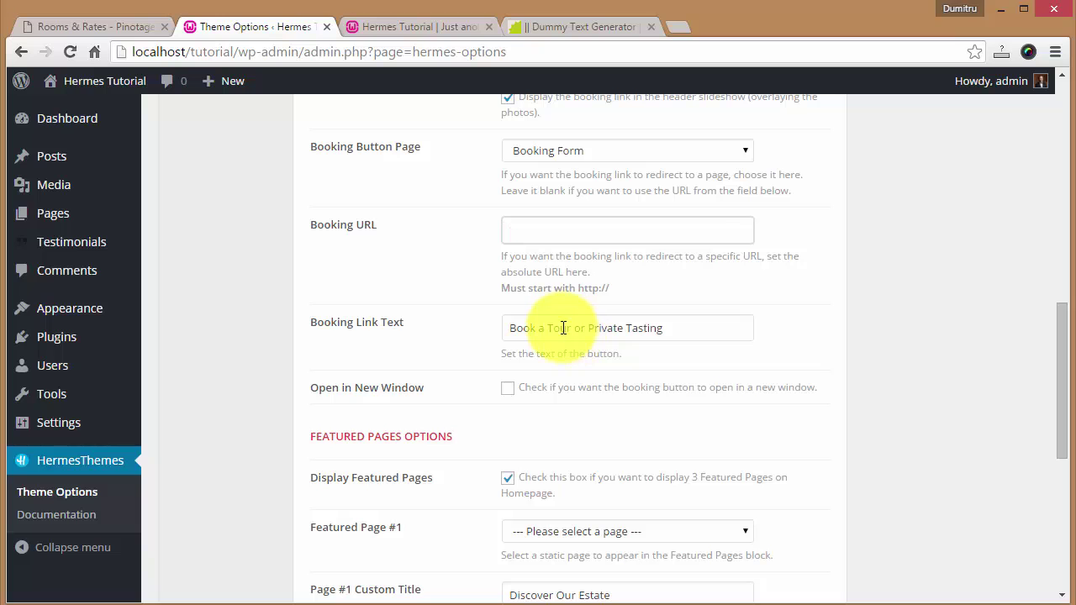
drag(548, 328, 590, 363)
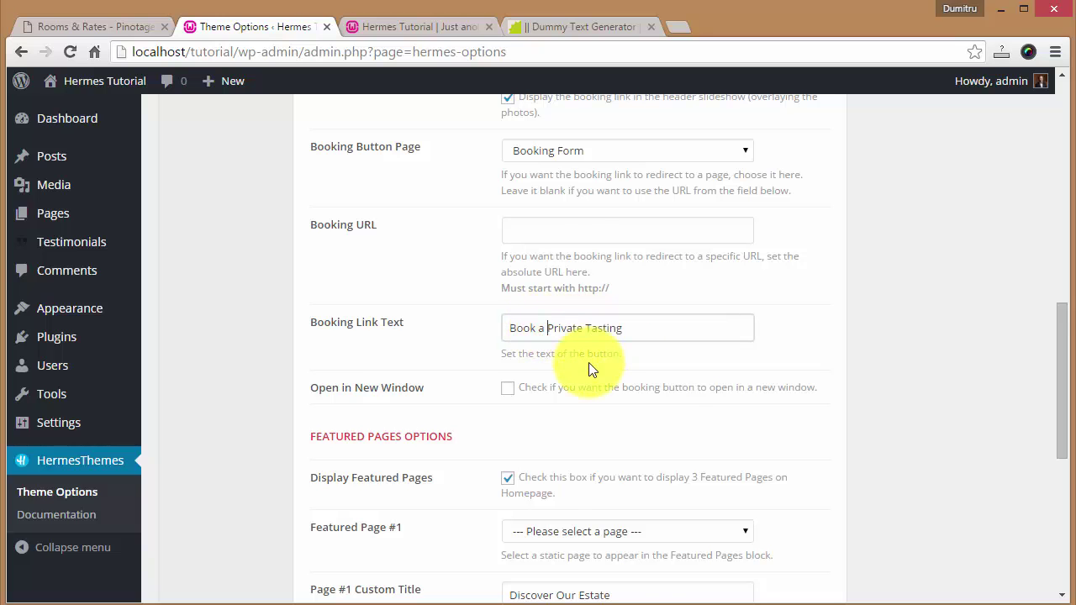
scroll(588, 362, down, 5)
click(793, 510)
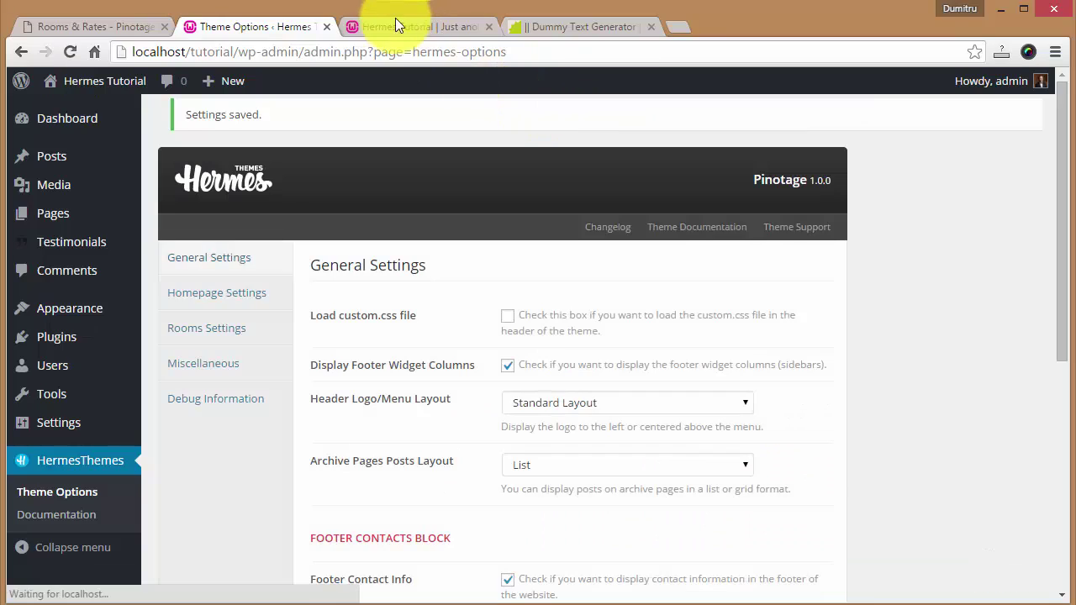
- Reload the live homepage, follow its slideshow booking button to look over the linked form, and return to the homepage
click(391, 26)
key(F5)
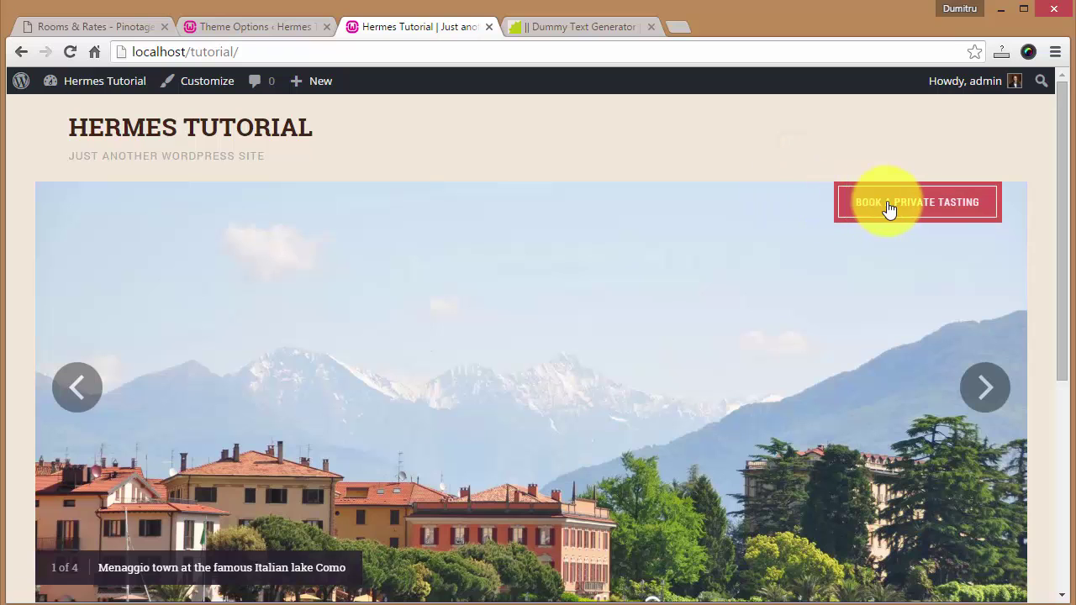
click(888, 207)
scroll(605, 345, down, 2)
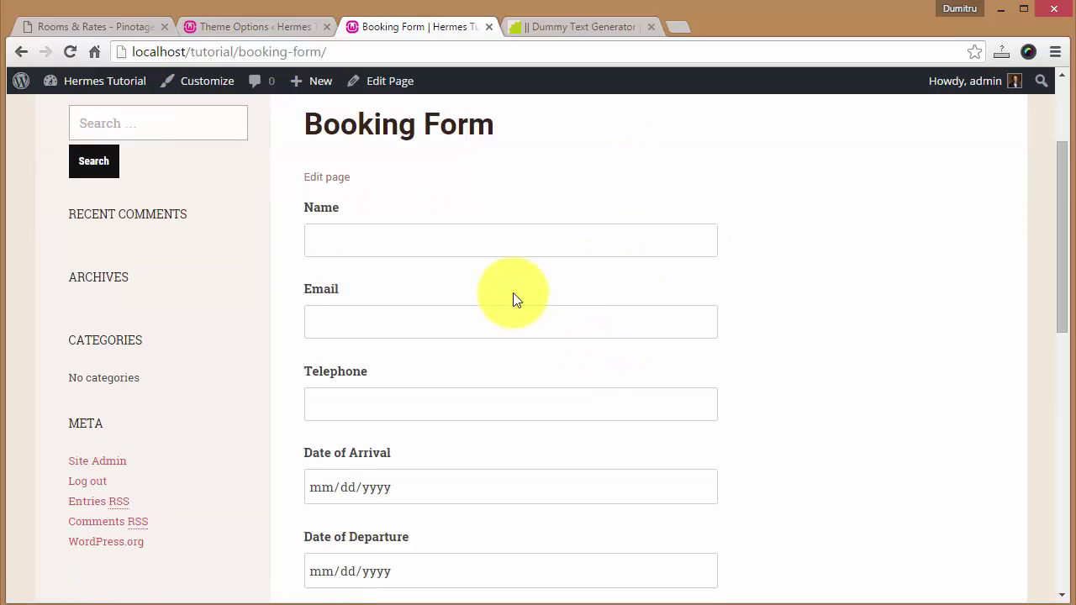
scroll(488, 283, up, 2)
click(152, 132)
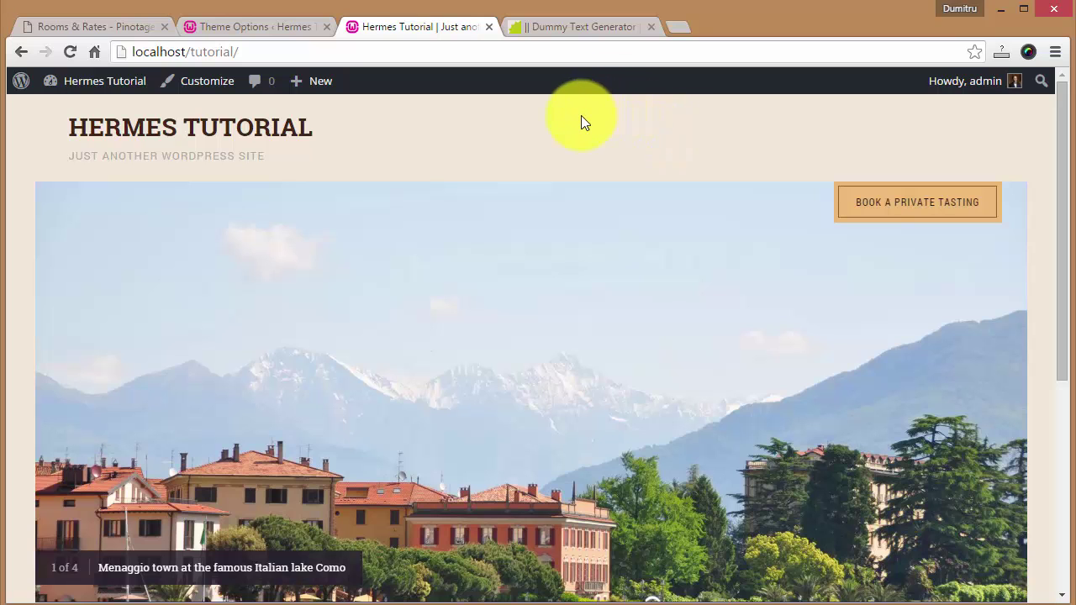
- Turn off the booking link in the header slideshow in Homepage Settings, save, and check the reloaded live homepage
click(249, 26)
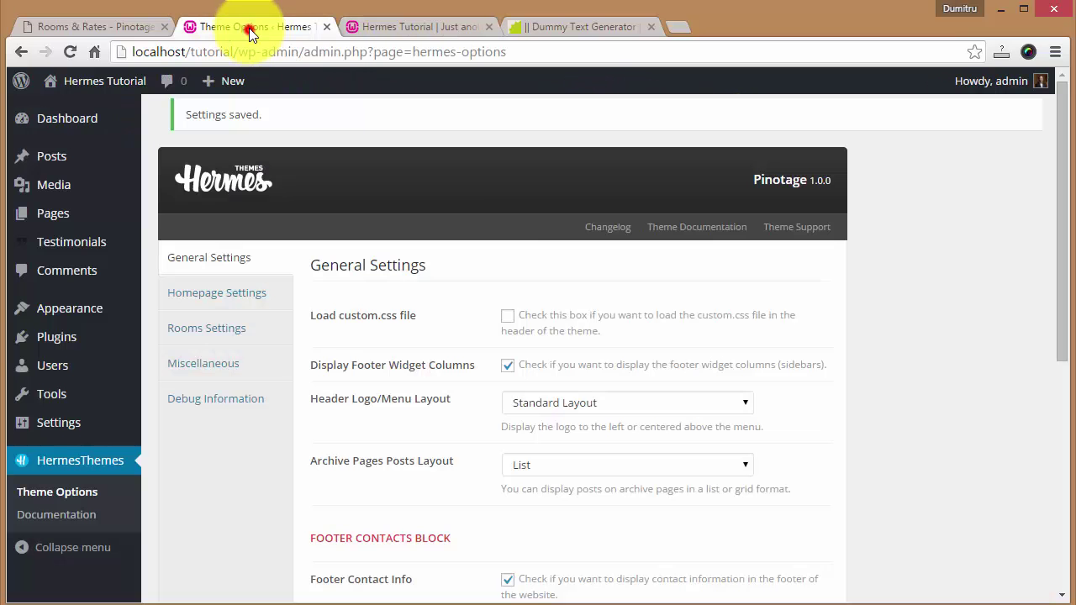
click(208, 294)
scroll(540, 336, down, 7)
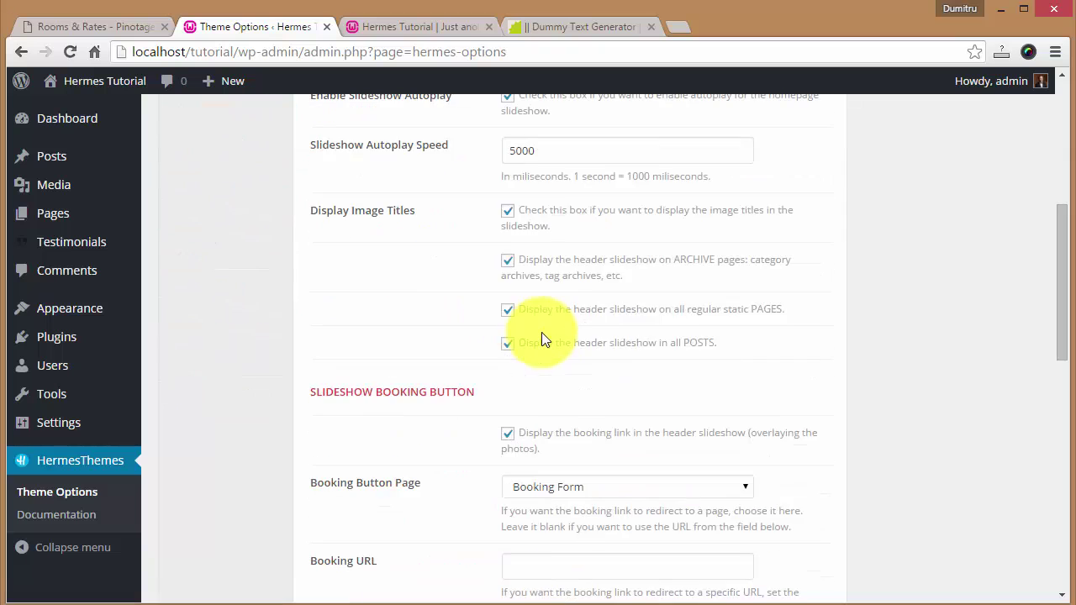
click(509, 266)
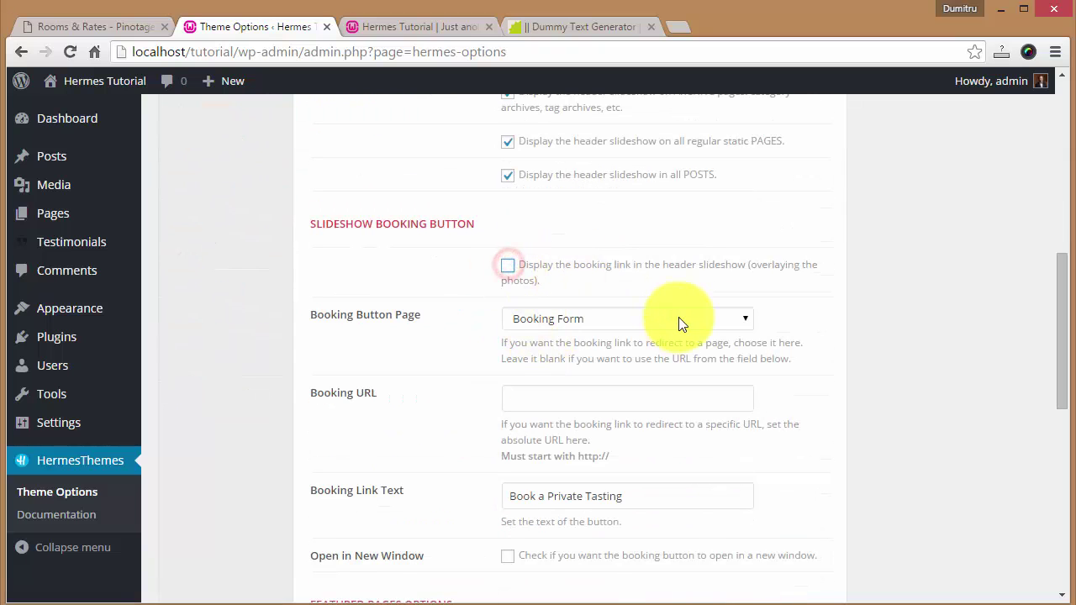
scroll(738, 322, down, 10)
click(797, 524)
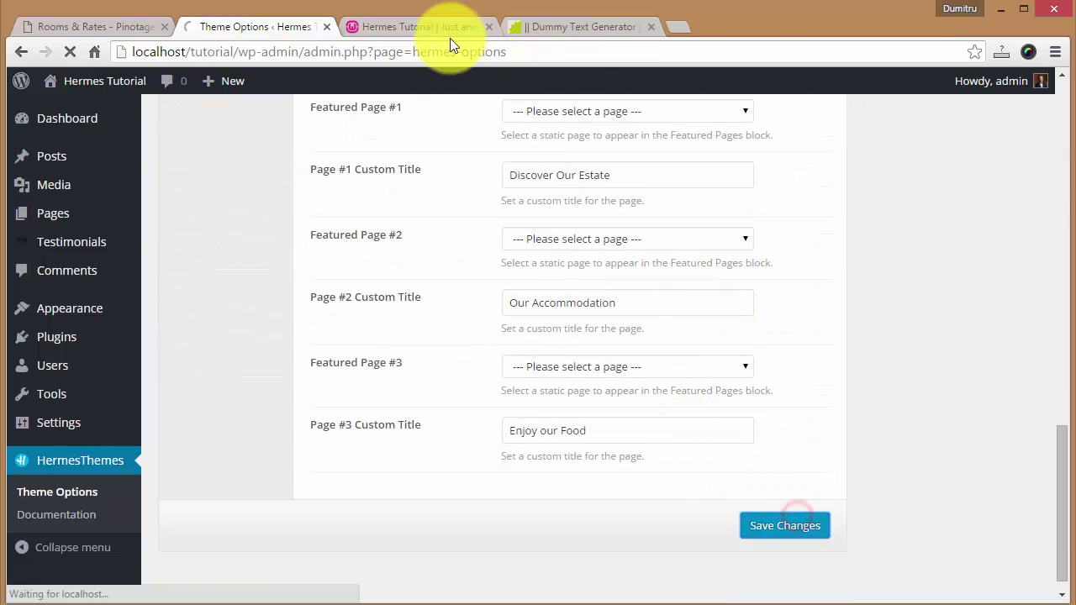
click(424, 27)
key(F5)
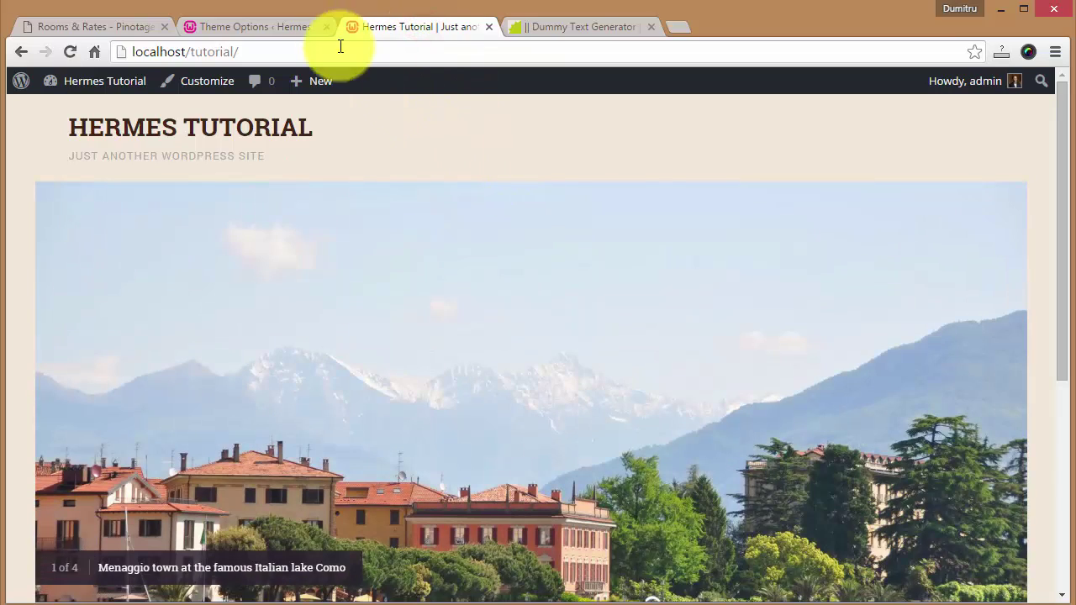
- Turn the header slideshow's booking link back on in Homepage Settings, save, and reload the live homepage
click(269, 26)
click(231, 293)
scroll(555, 328, down, 5)
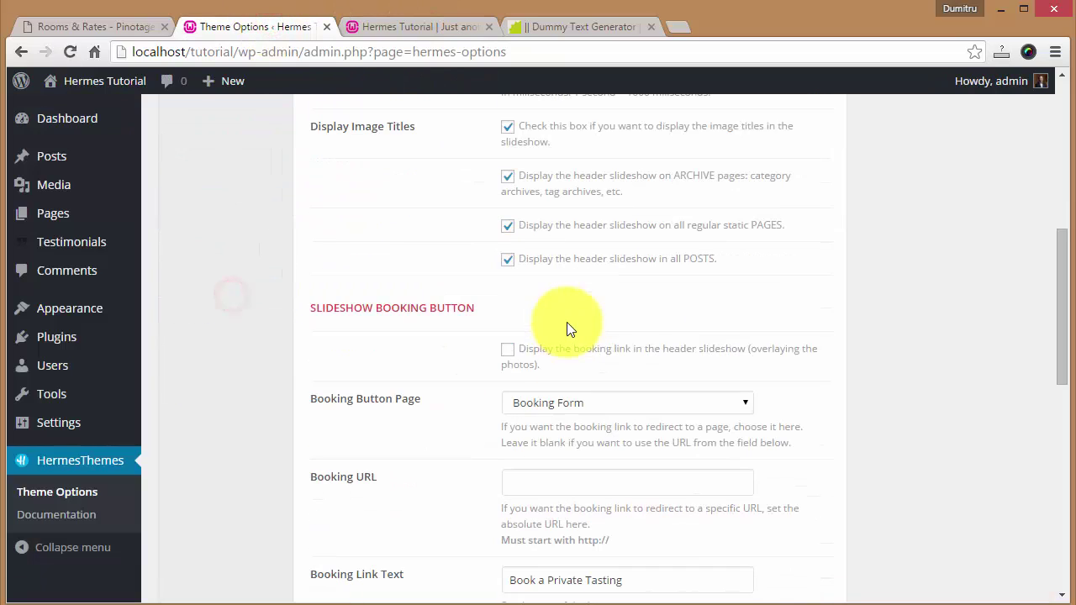
click(508, 348)
scroll(714, 437, down, 10)
scroll(803, 518, down, 2)
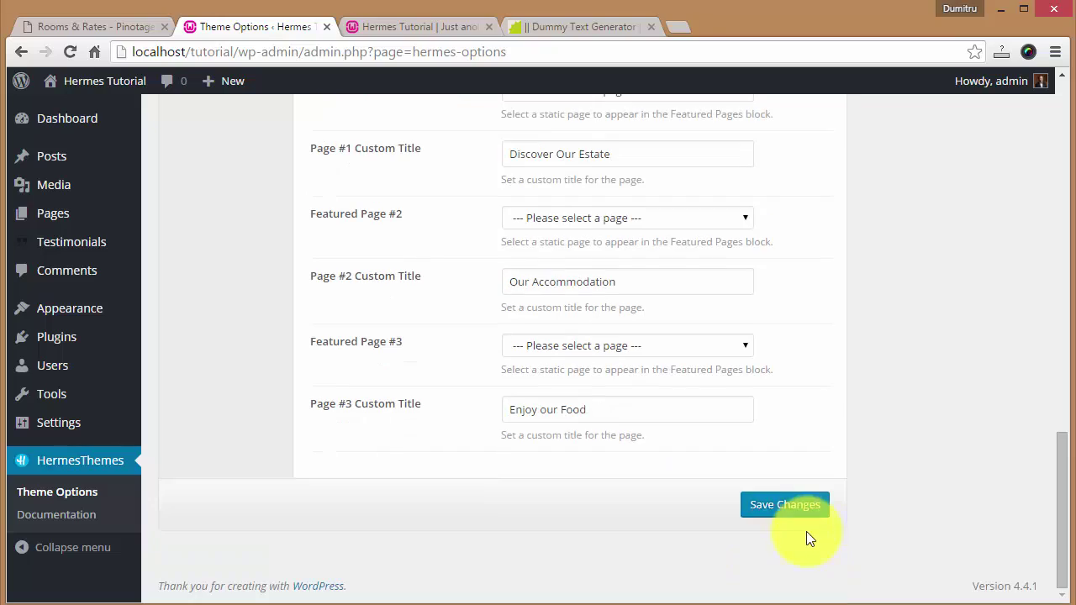
click(780, 506)
click(396, 26)
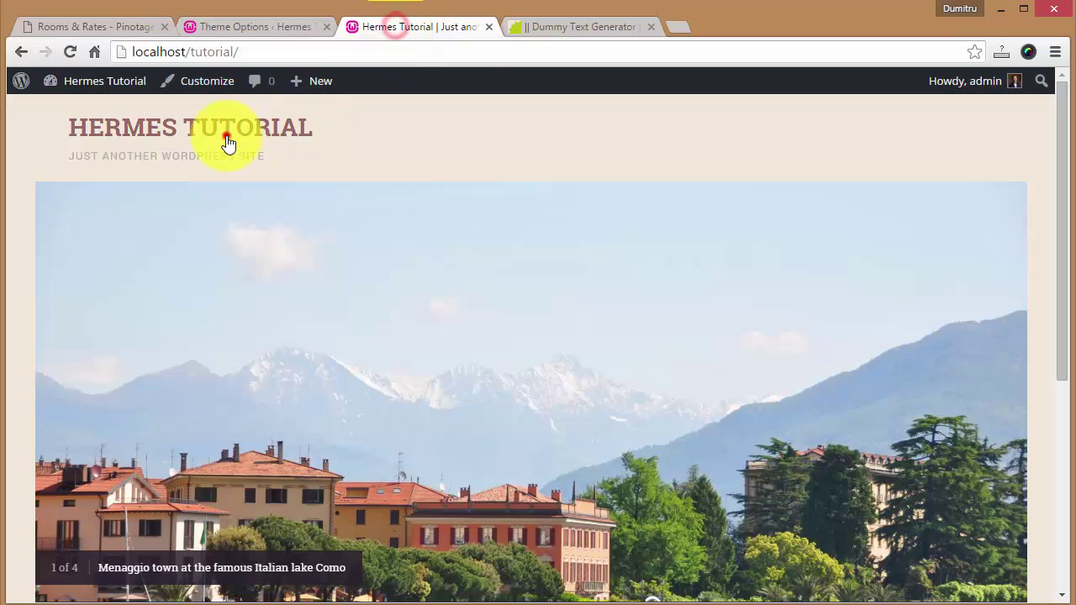
click(226, 135)
- Look over the Rooms & Rates and Restaurant pages on the Pinotage demo site, then go to the demo's homepage
click(70, 31)
scroll(333, 198, down, 3)
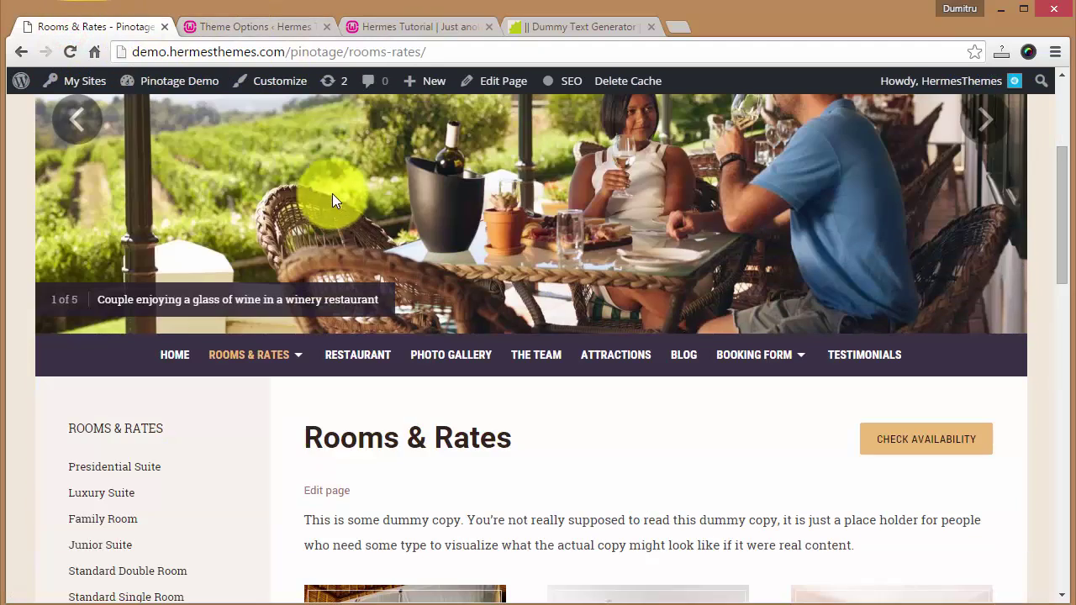
scroll(407, 160, down, 1)
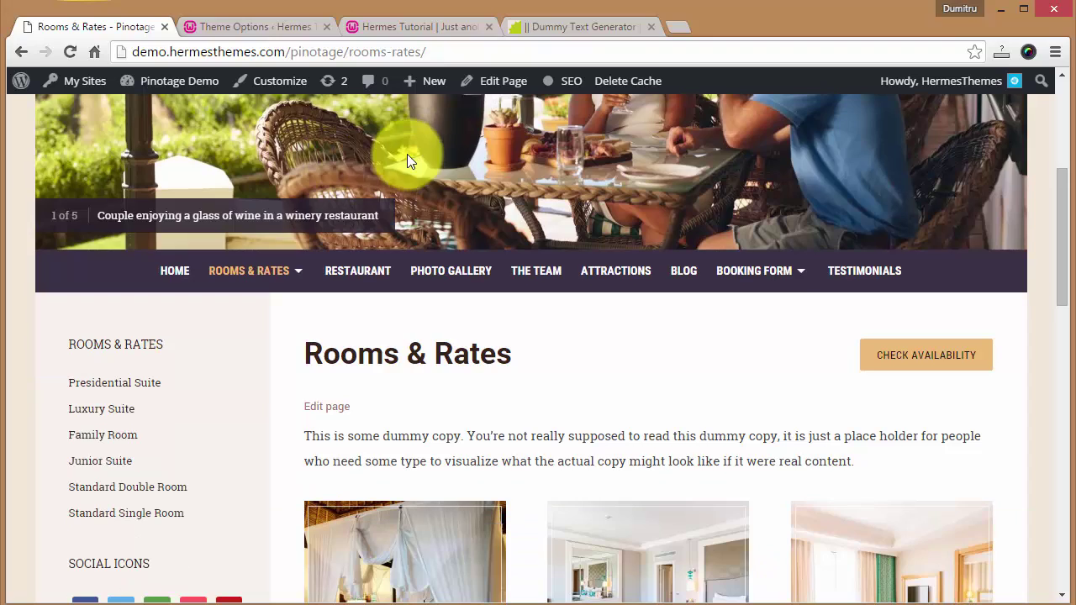
click(357, 273)
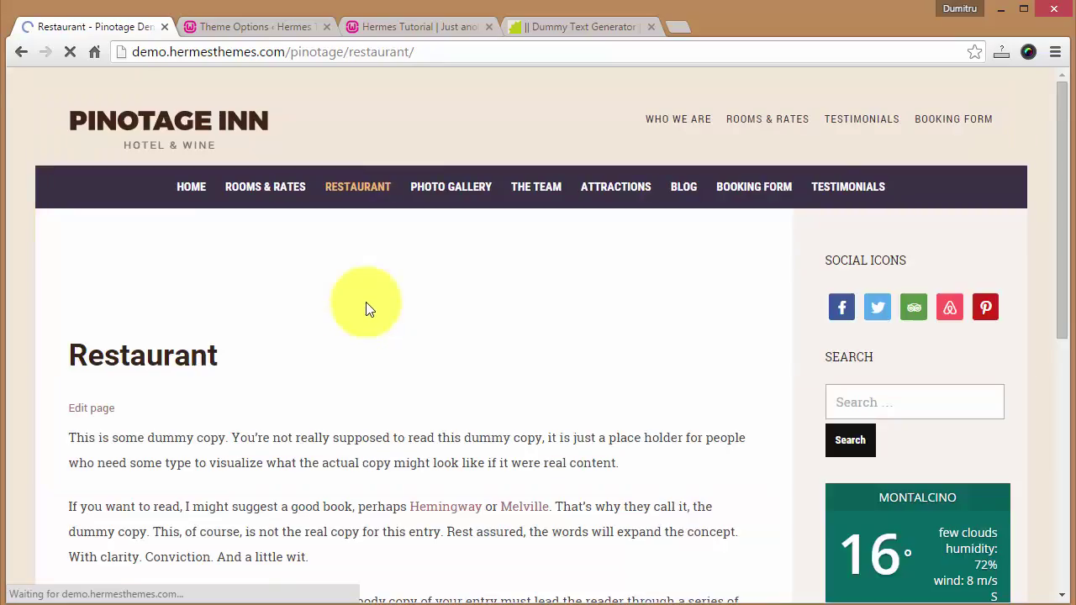
scroll(393, 280, down, 10)
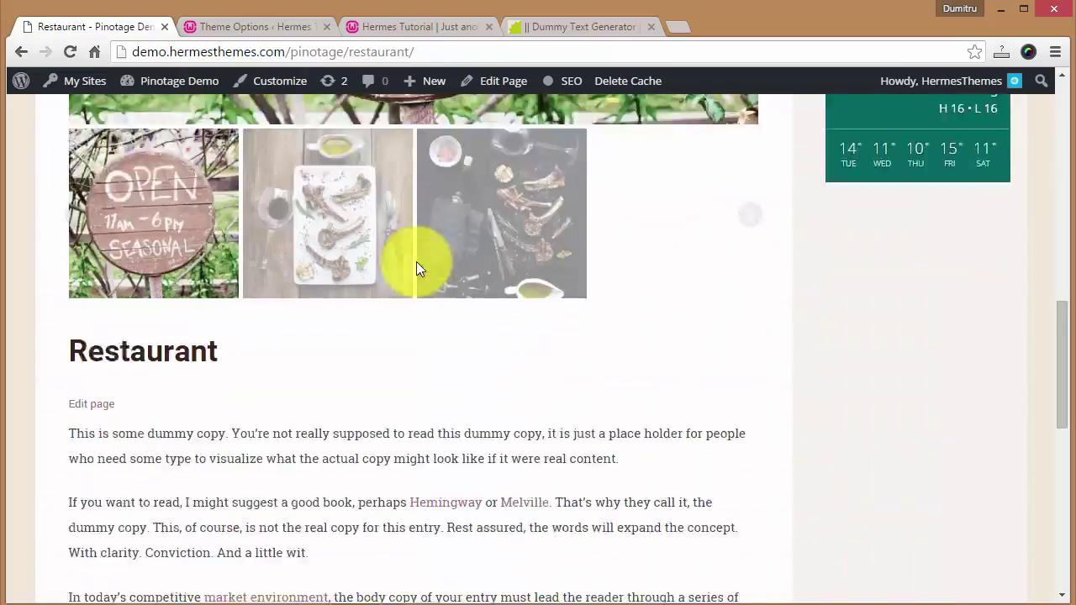
scroll(398, 328, down, 3)
scroll(398, 328, up, 15)
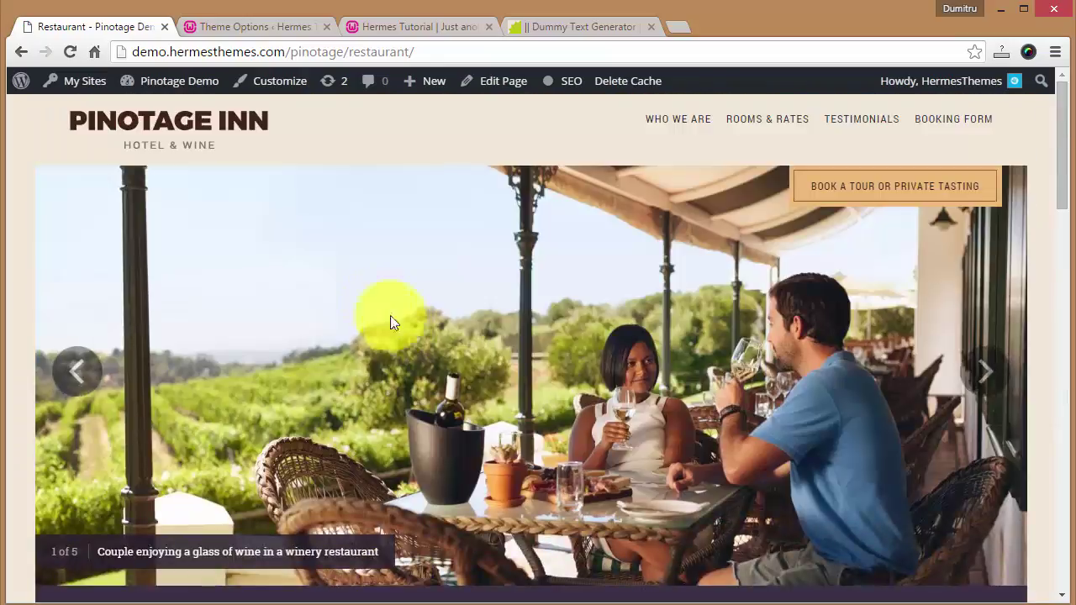
click(162, 132)
- Start a new page on the Hermes Tutorial site and title it "Restaurant"
click(220, 28)
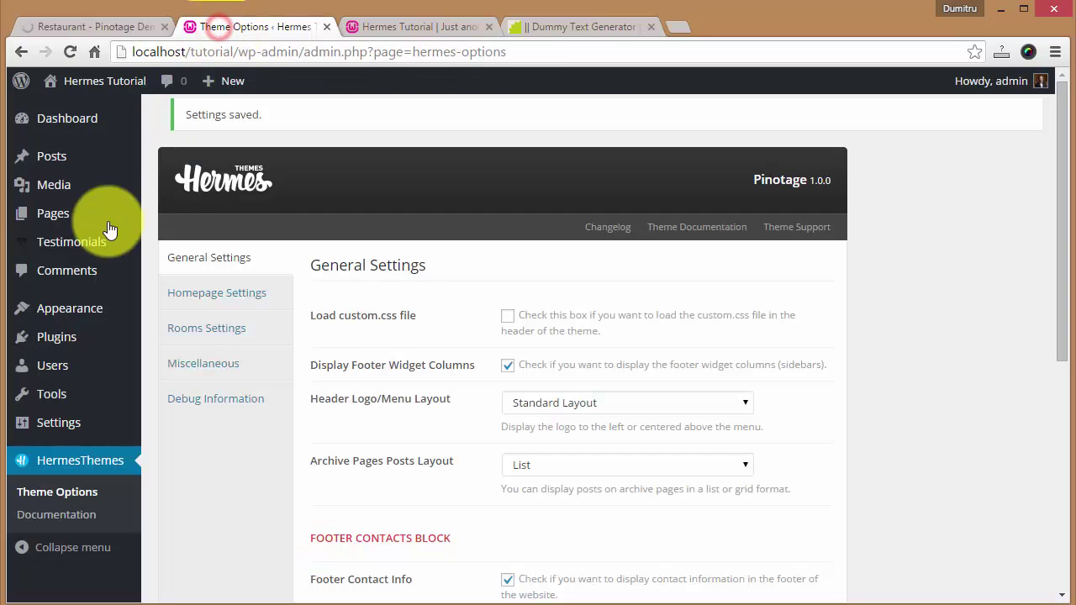
mouse_move(115, 216)
click(168, 238)
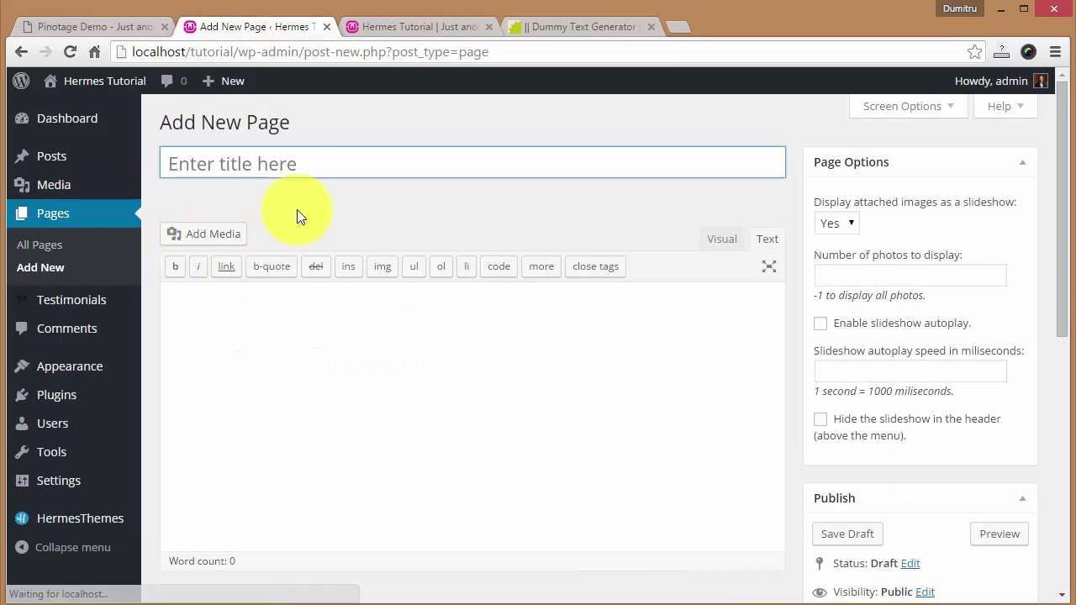
text(Restaurant)
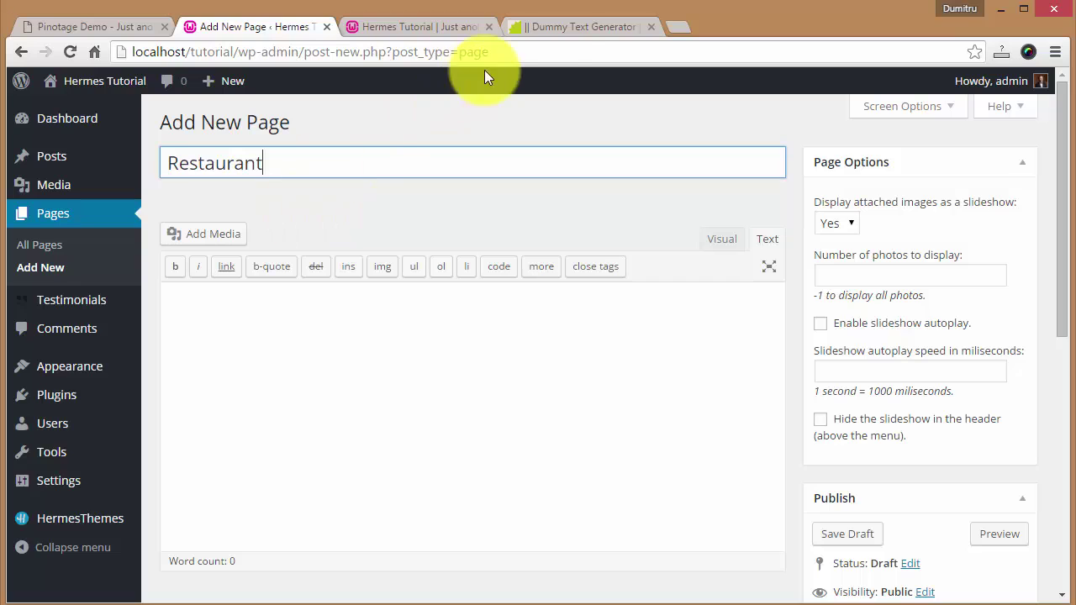
- Copy three paragraphs of Lorem ipsum from the Dummy Text Generator and paste them into the Restaurant page's content
click(560, 27)
click(541, 299)
drag(455, 225, 633, 408)
key(ctrl+c)
click(261, 31)
click(403, 317)
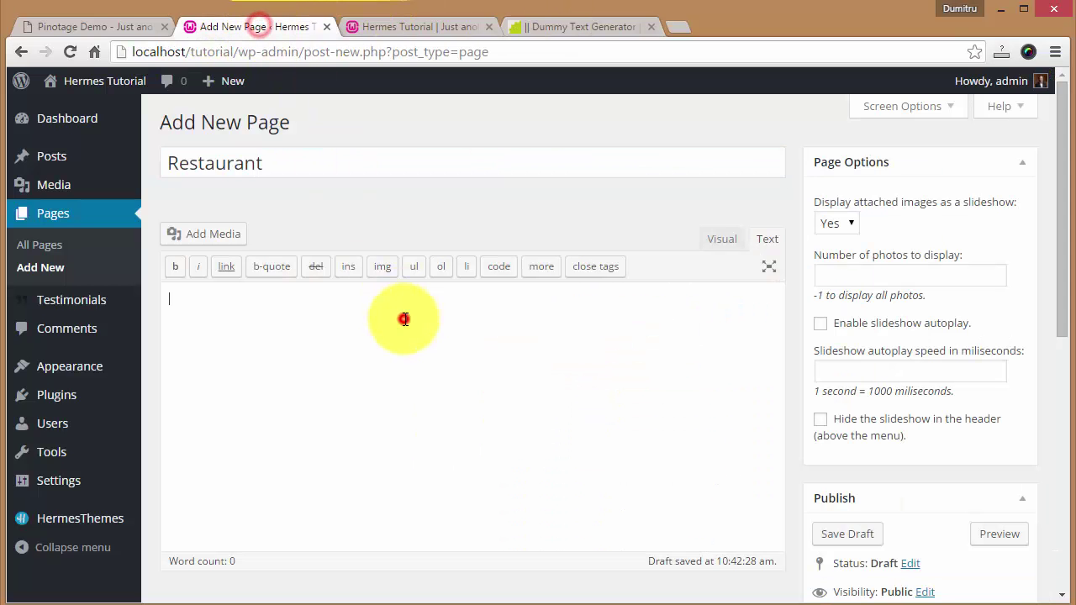
key(ctrl+v)
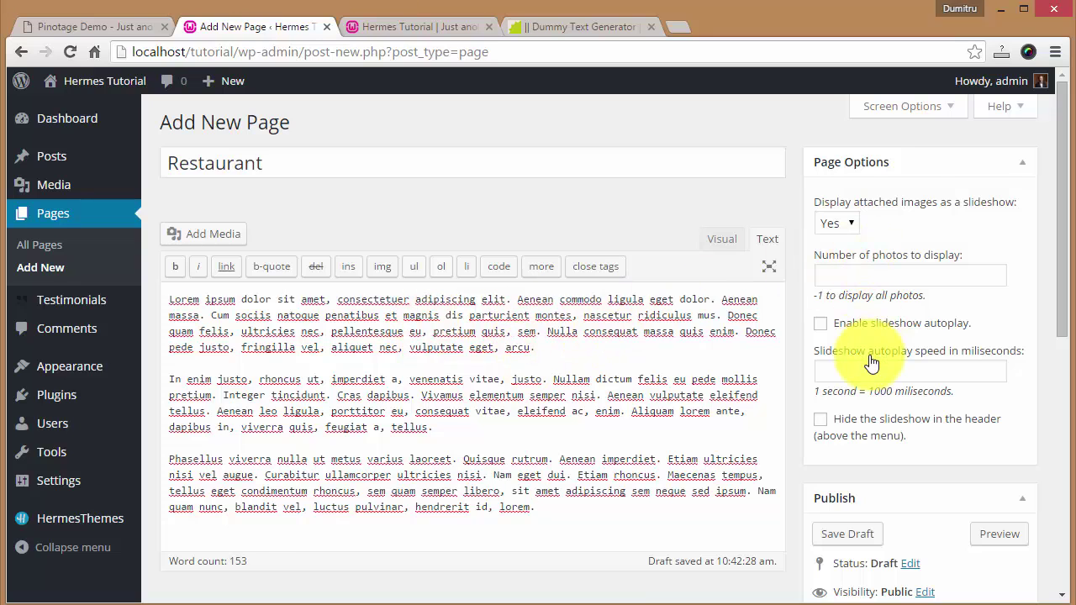
- Upload the hotel photo numbered 42 from the ROOMS folder and set it as the Restaurant page's featured image
scroll(870, 358, down, 6)
scroll(866, 421, down, 1)
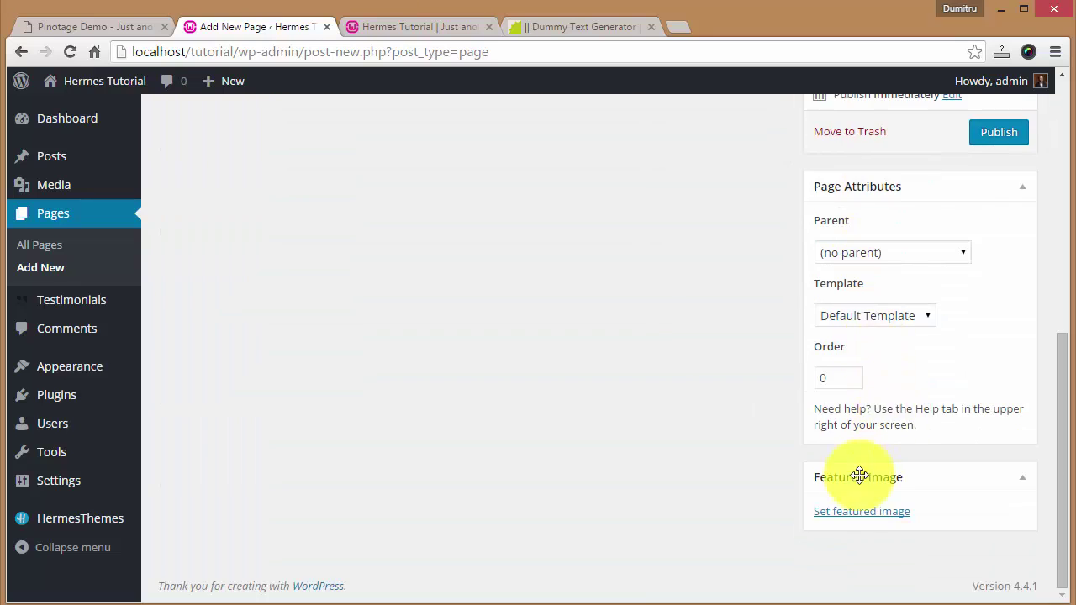
click(838, 513)
click(63, 154)
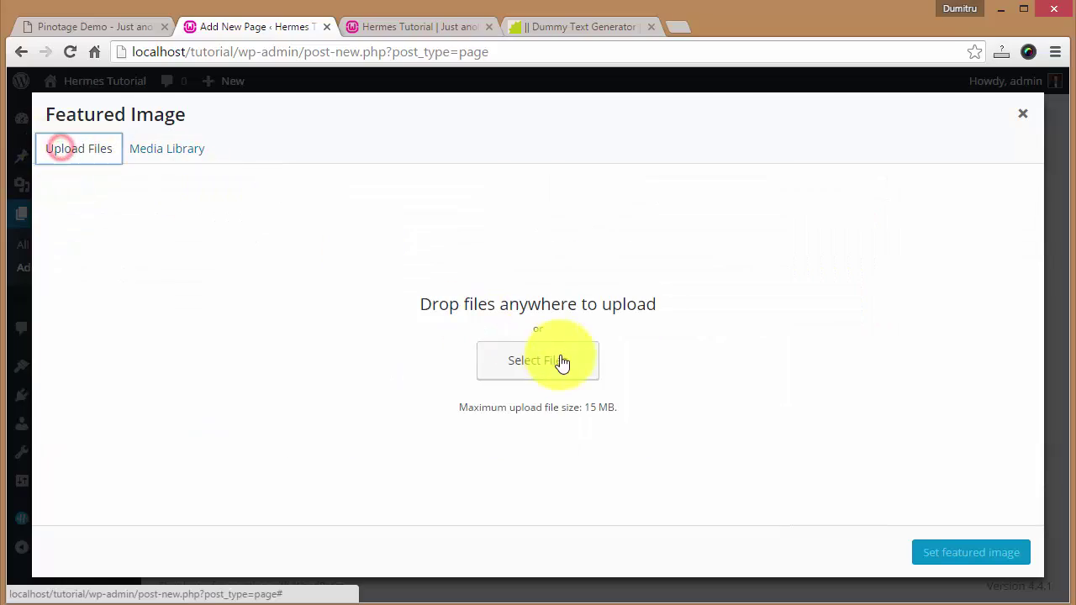
click(555, 361)
double_click(657, 293)
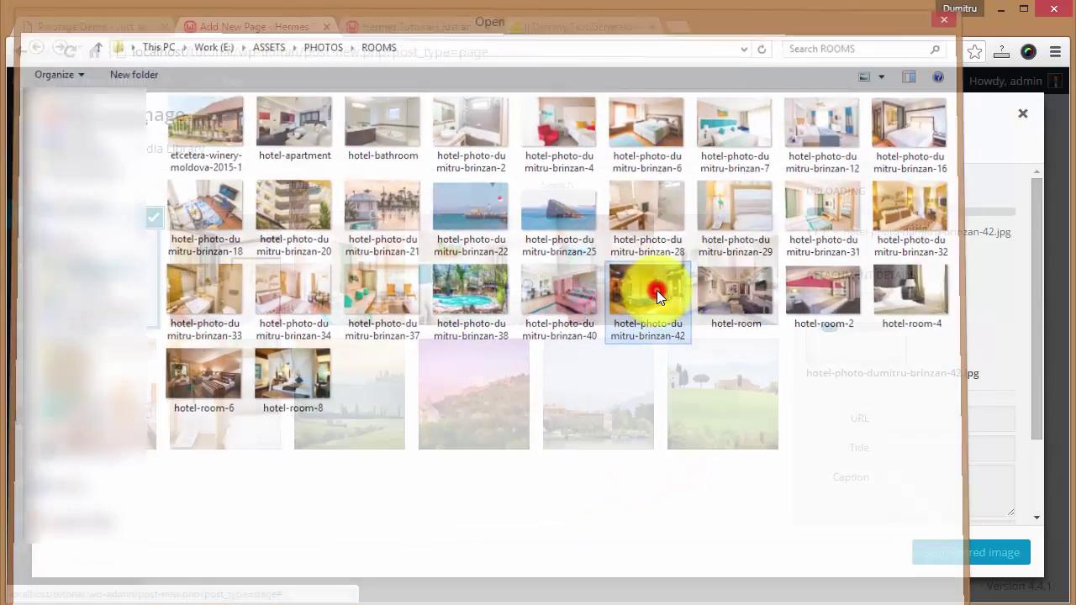
click(966, 555)
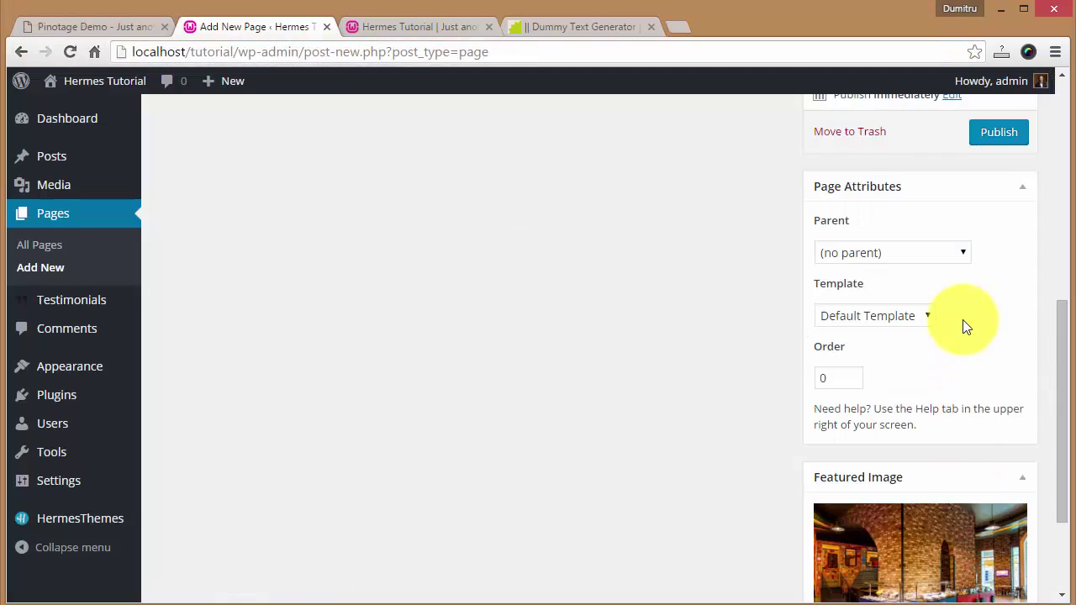
- Apply the Full Width template to the Restaurant page and publish it
scroll(962, 321, up, 2)
scroll(927, 456, down, 1)
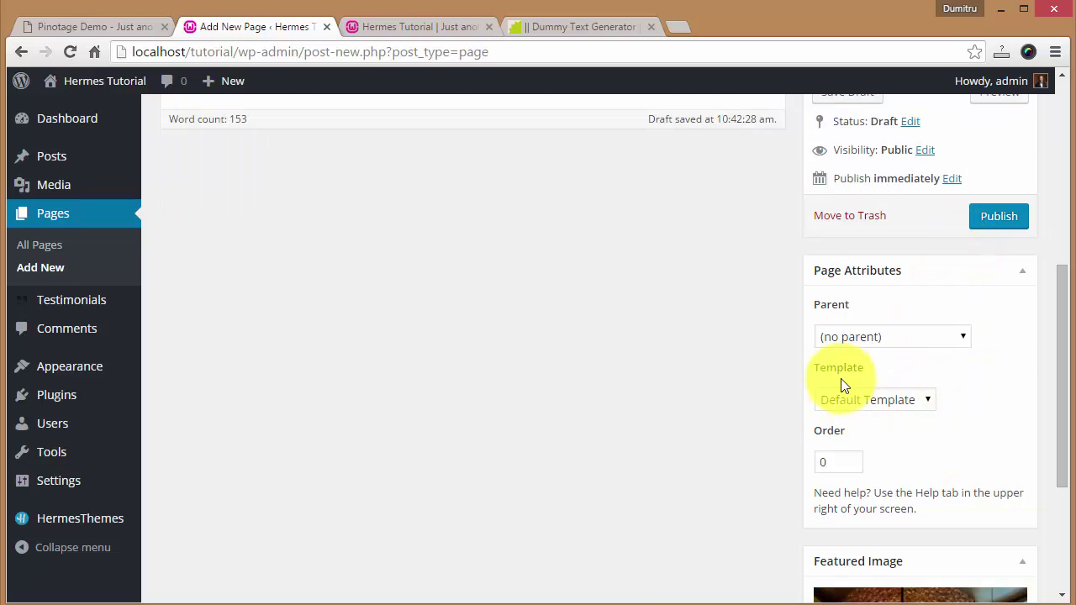
scroll(918, 417, down, 1)
click(880, 314)
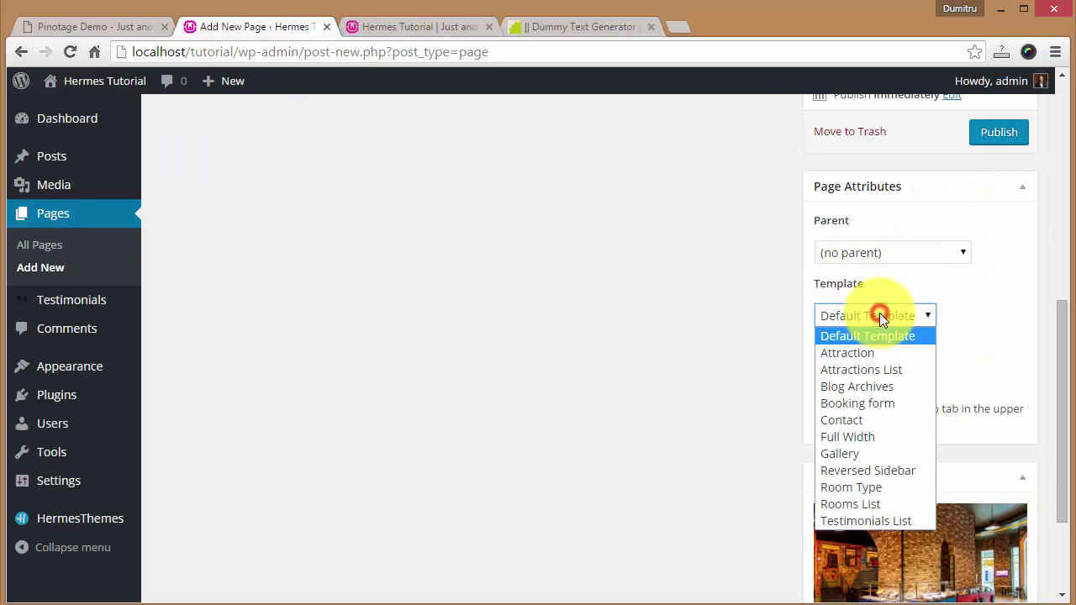
click(853, 437)
scroll(959, 269, up, 1)
click(997, 214)
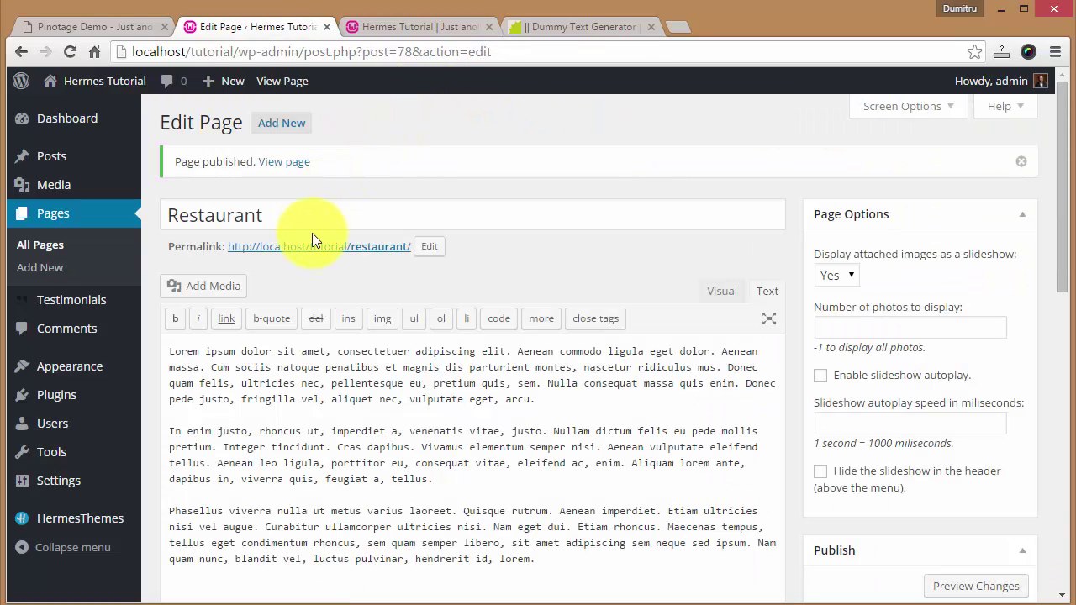
- Review the published Restaurant page's layout and content on the Hermes Tutorial site, then return to the dashboard
click(323, 246)
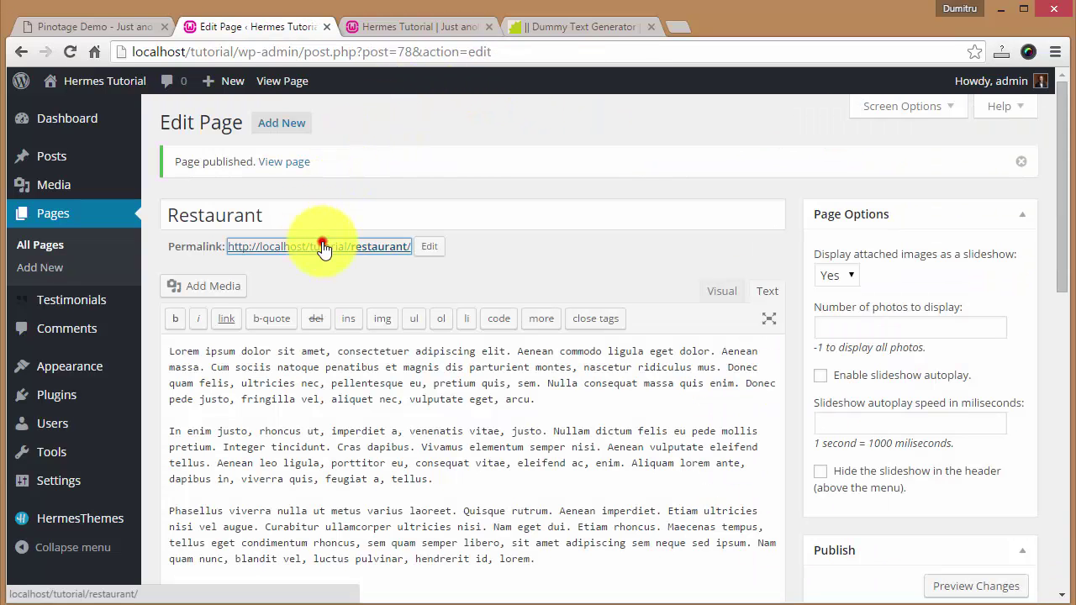
scroll(497, 271, down, 5)
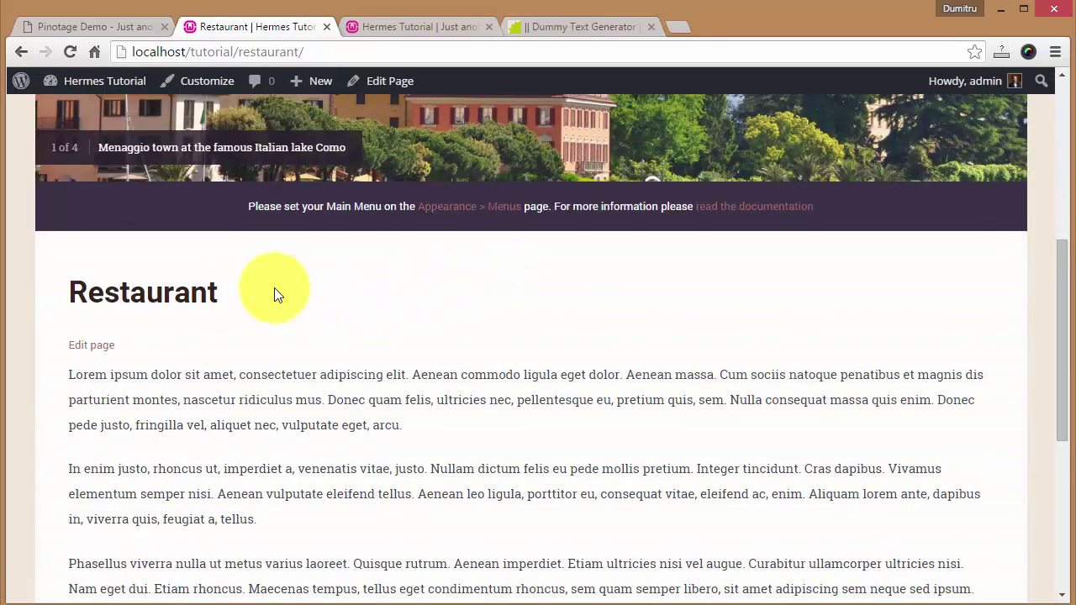
scroll(274, 295, down, 2)
scroll(320, 324, down, 1)
scroll(274, 308, up, 2)
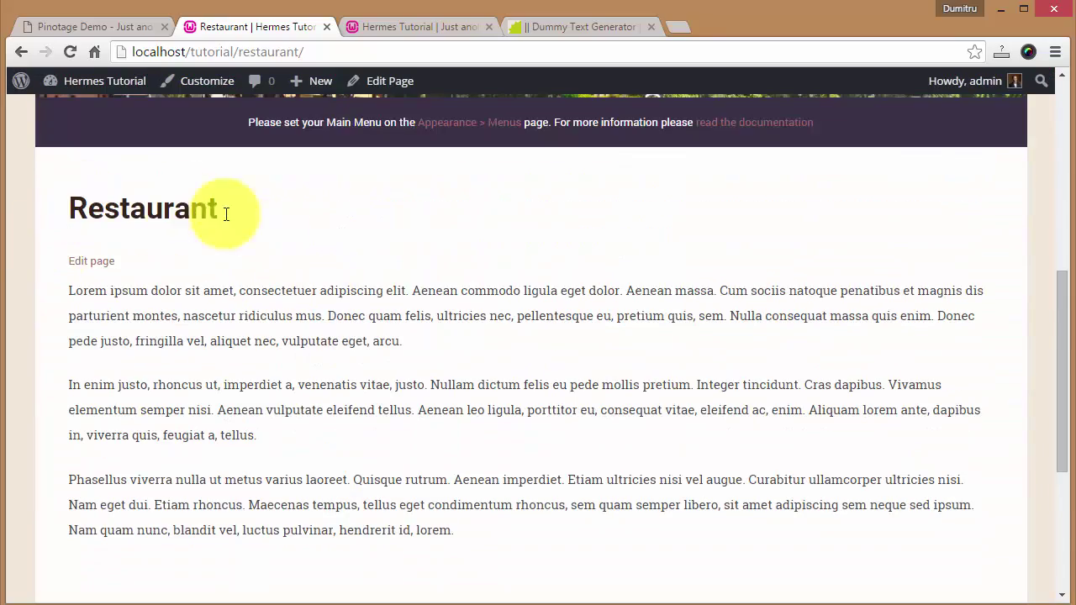
scroll(476, 308, down, 4)
scroll(458, 378, up, 10)
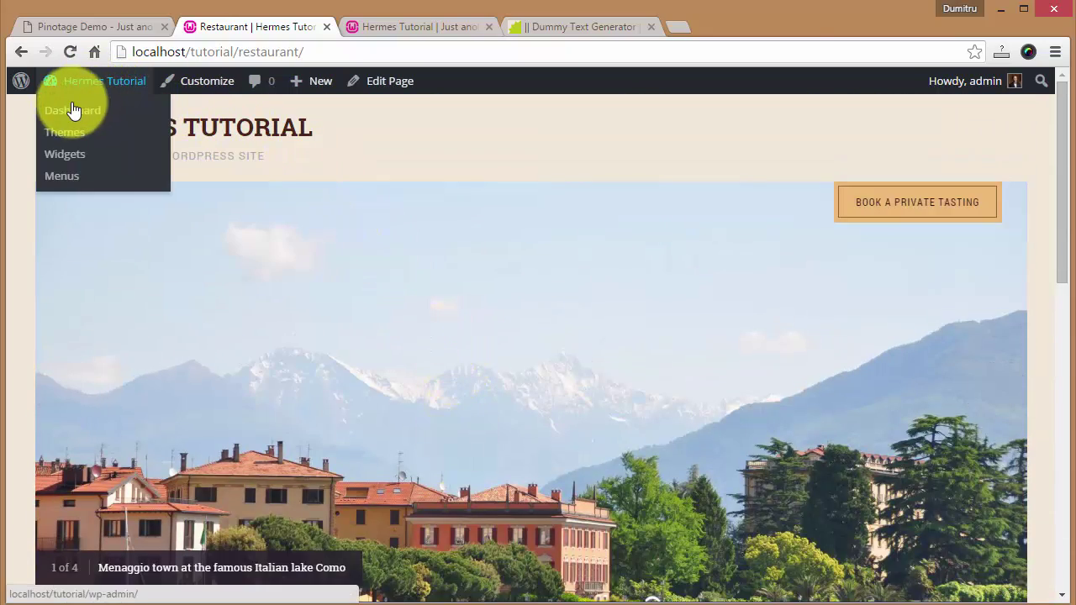
click(70, 115)
- Go to the Photo Gallery page on the Pinotage demo site and browse its slideshow images
click(101, 27)
scroll(406, 264, down, 4)
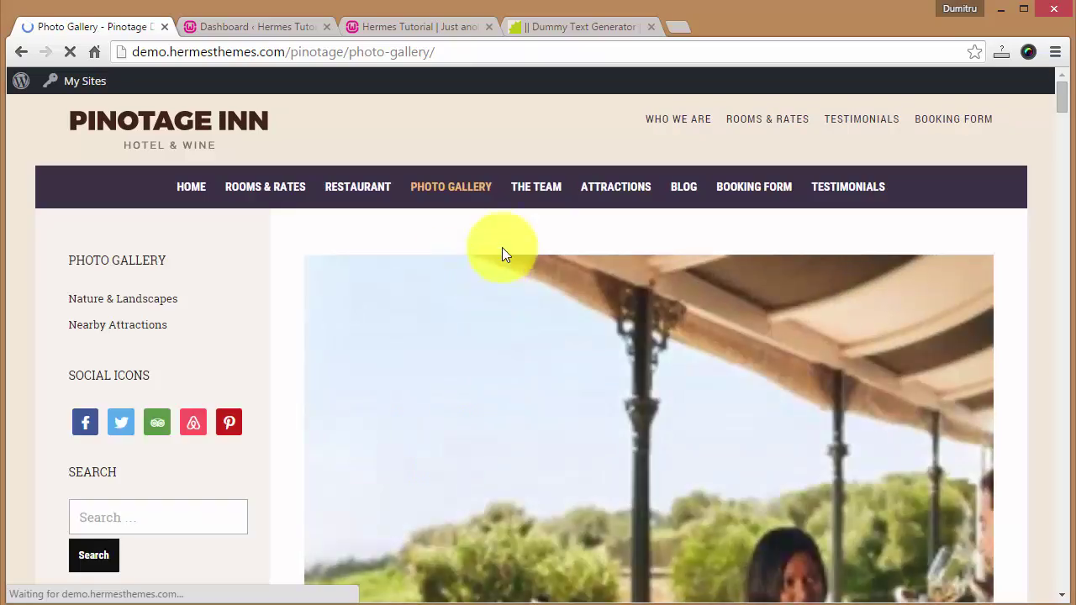
scroll(522, 244, down, 3)
scroll(522, 243, down, 4)
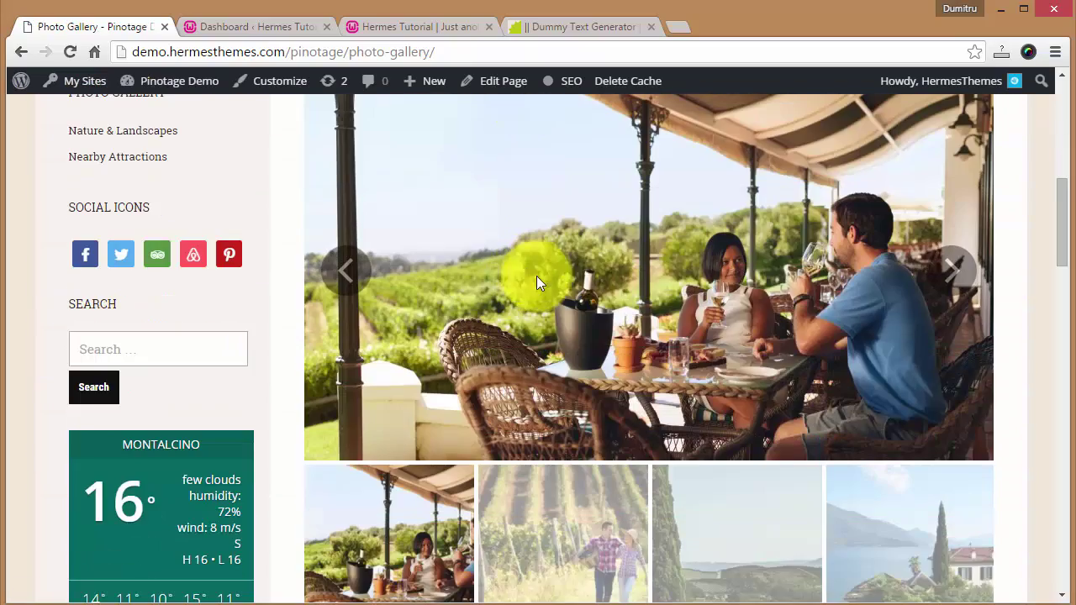
scroll(740, 286, down, 1)
scroll(697, 277, up, 1)
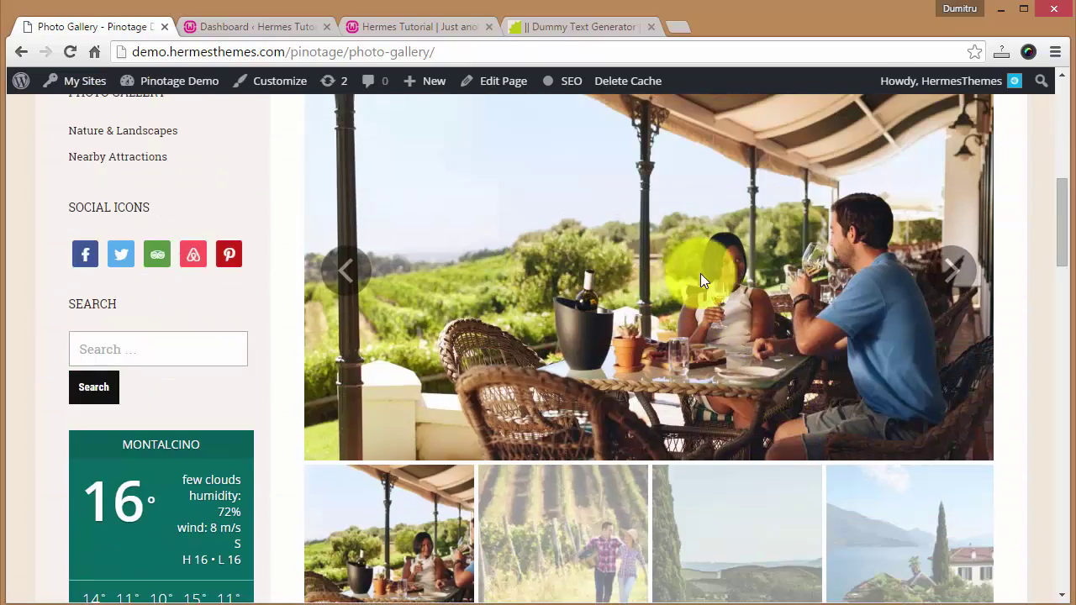
click(965, 275)
click(952, 272)
click(952, 272)
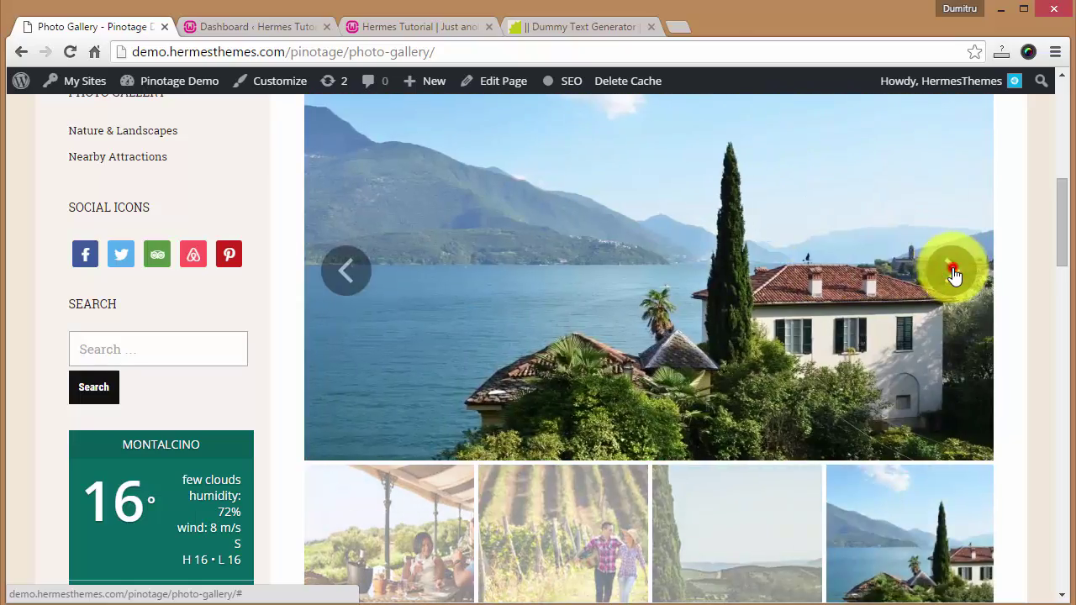
click(952, 271)
click(604, 491)
scroll(665, 184, down, 5)
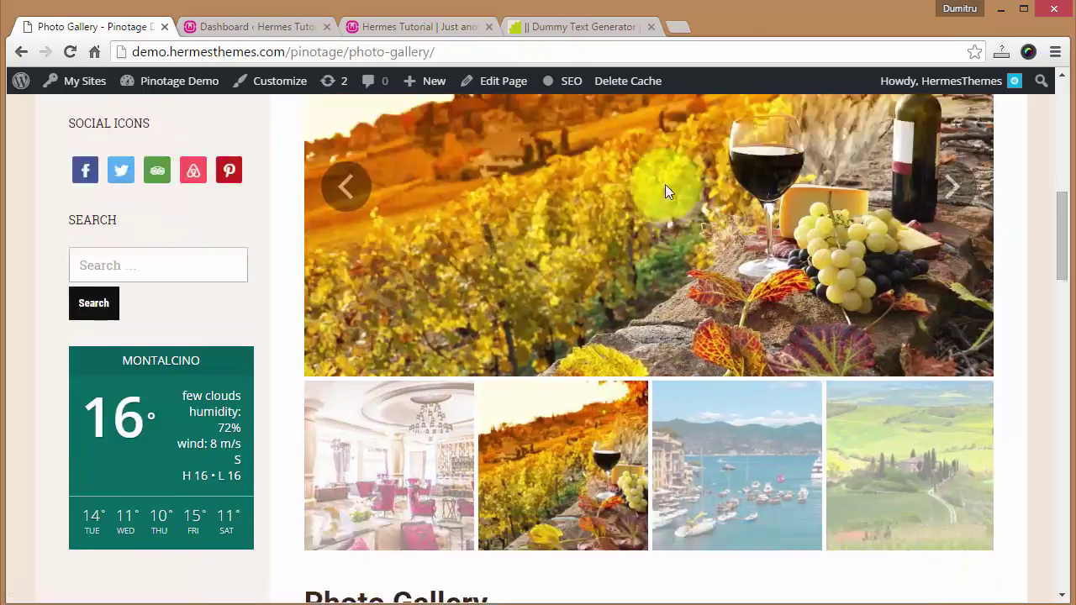
- Examine the title, intro text and captioned thumbnail grid on the demo's Photo Gallery page
scroll(463, 182, down, 2)
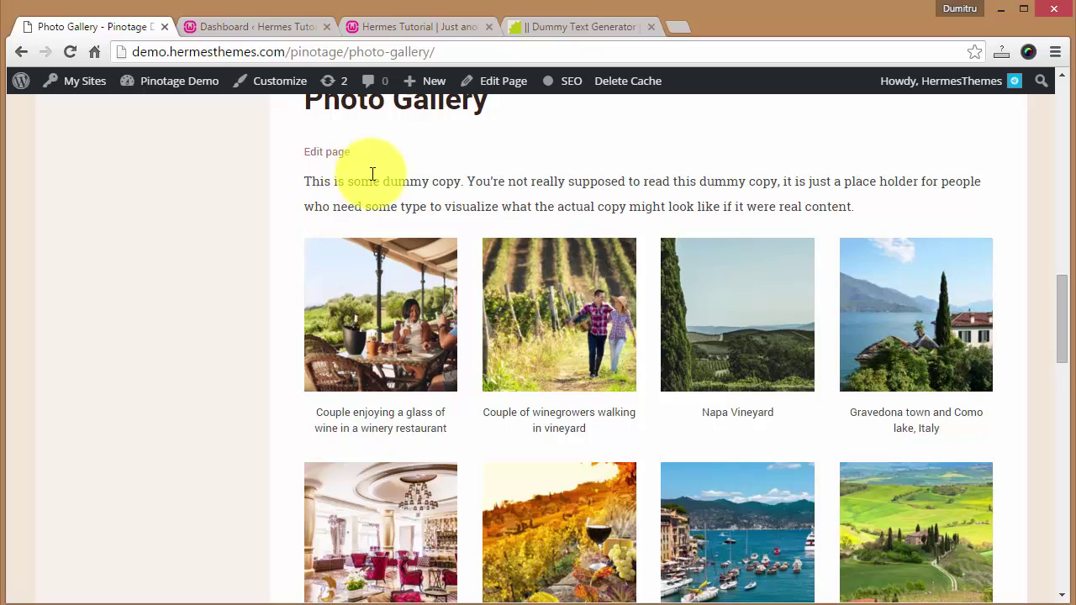
scroll(336, 193, down, 1)
scroll(320, 210, up, 2)
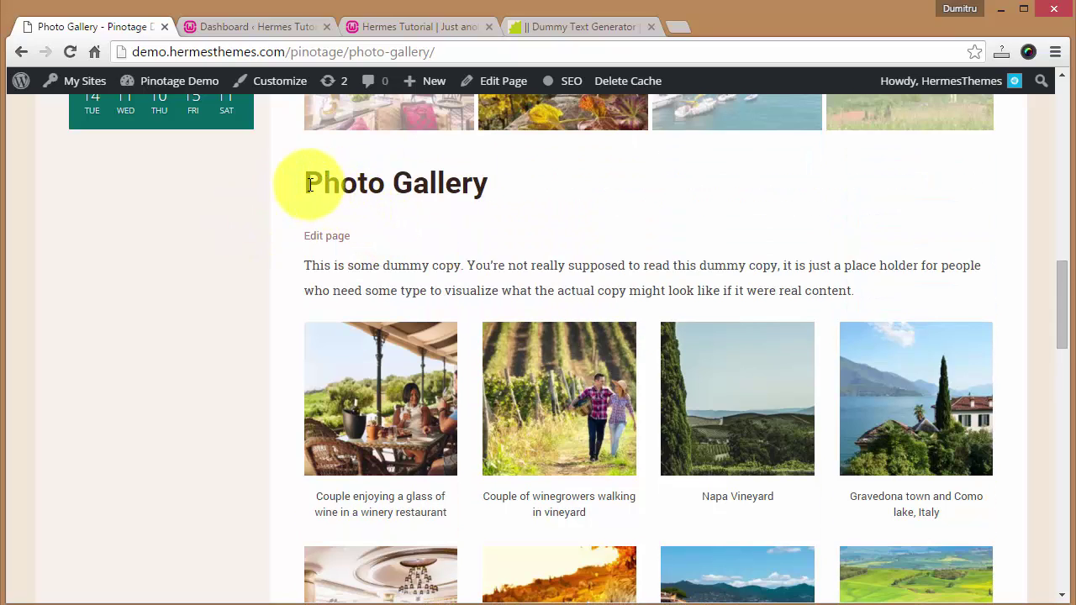
drag(309, 185, 420, 180)
click(445, 264)
scroll(395, 269, down, 2)
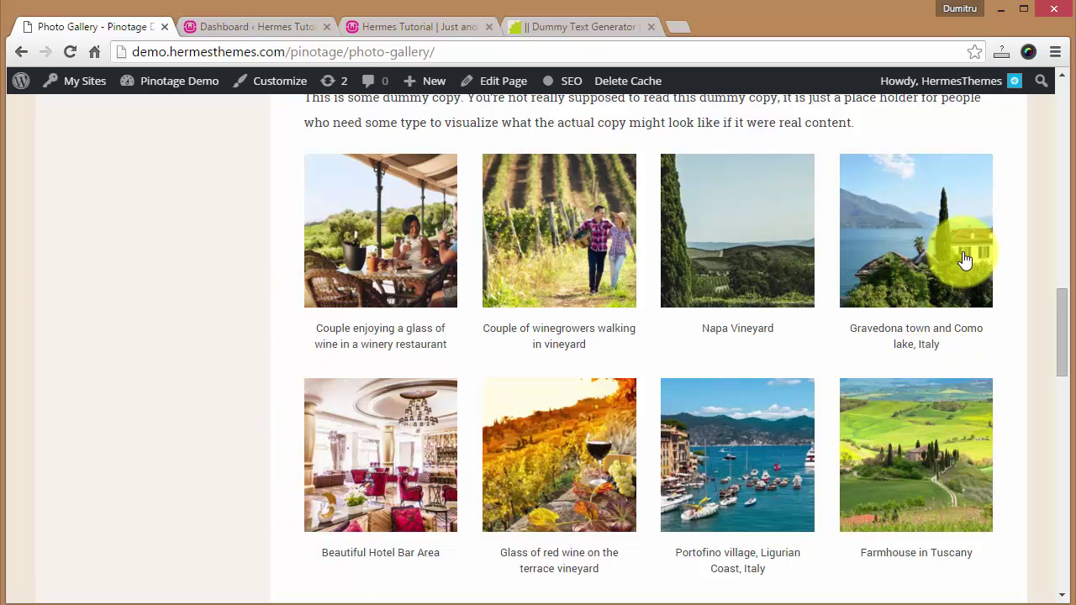
scroll(780, 360, down, 1)
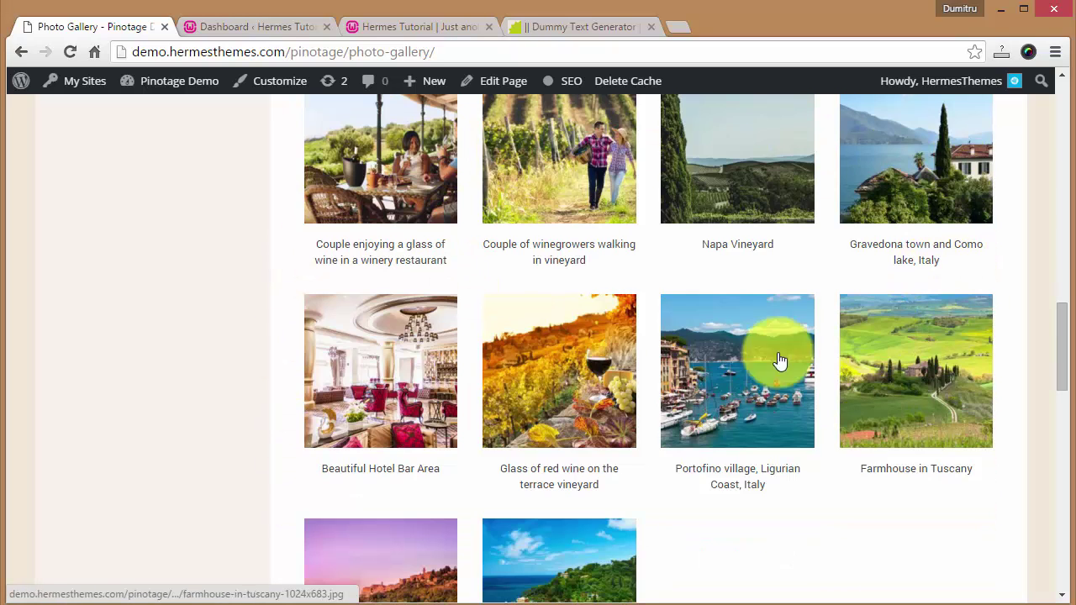
scroll(504, 252, up, 1)
- Start a new page on the Hermes Tutorial site titled "Photo Gallery" and hide its header slideshow
click(250, 26)
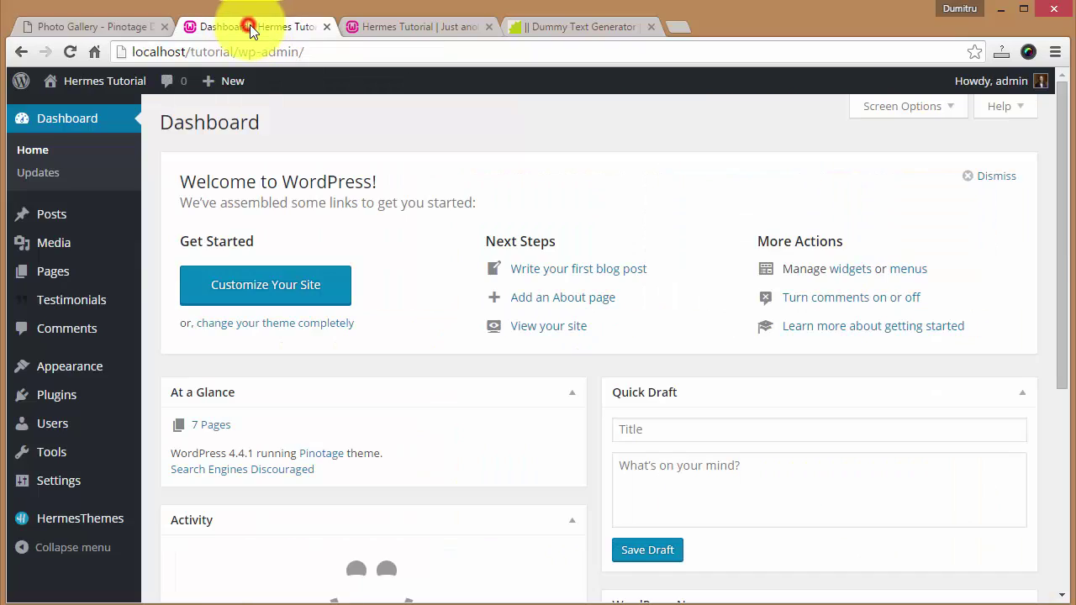
mouse_move(59, 272)
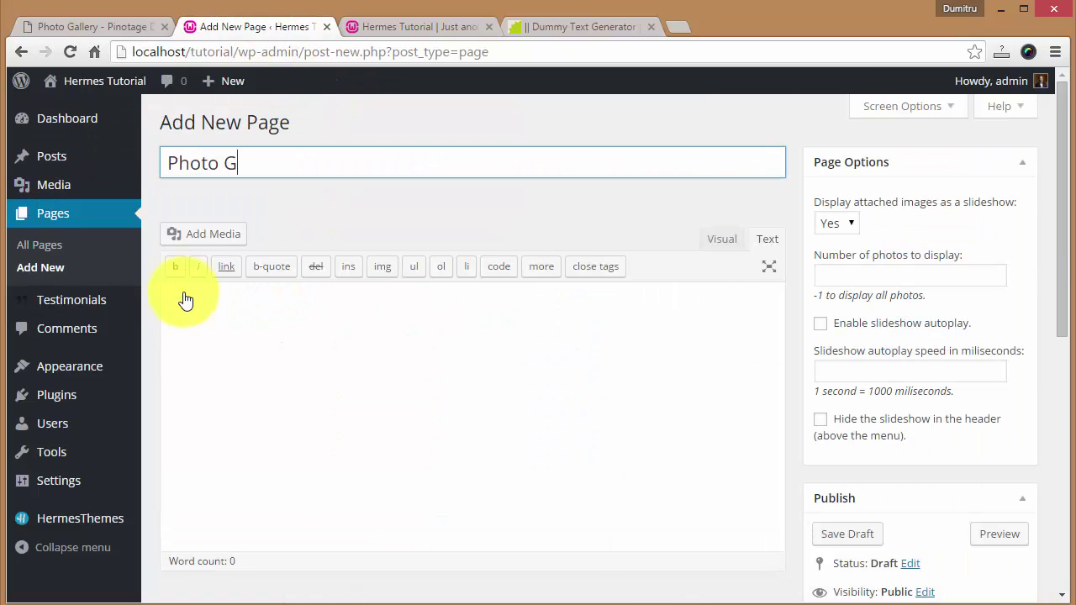
click(297, 384)
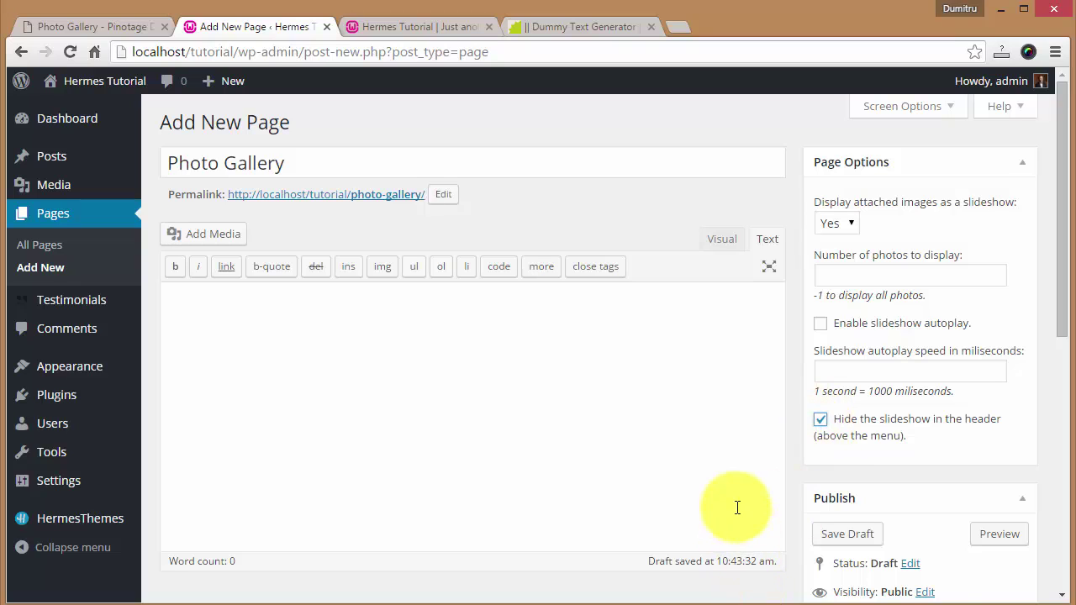
click(364, 396)
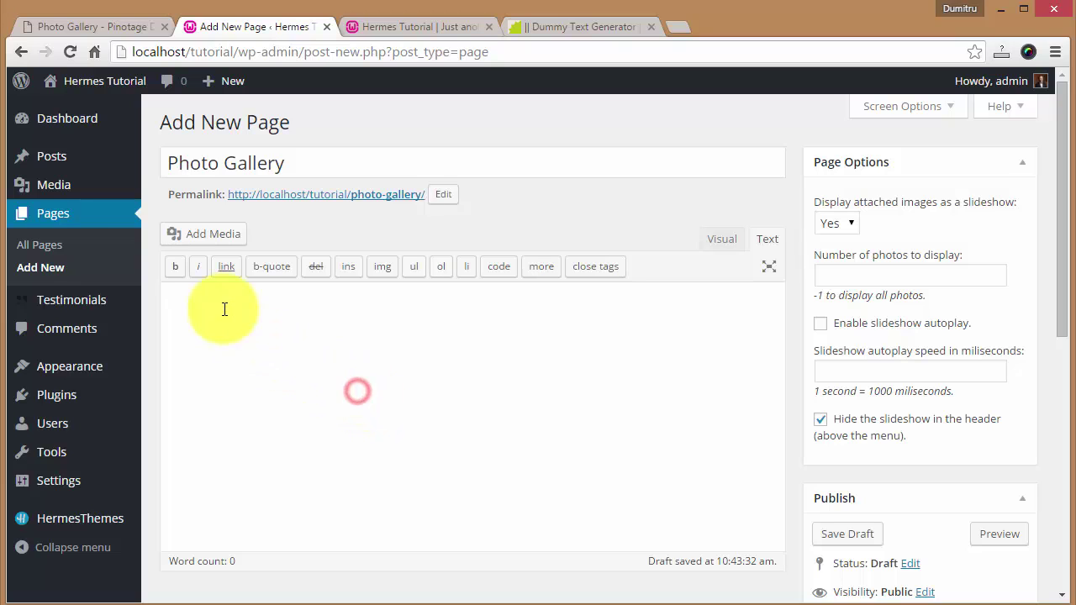
- Apply the Gallery template to the Photo Gallery page
scroll(521, 336, down, 1)
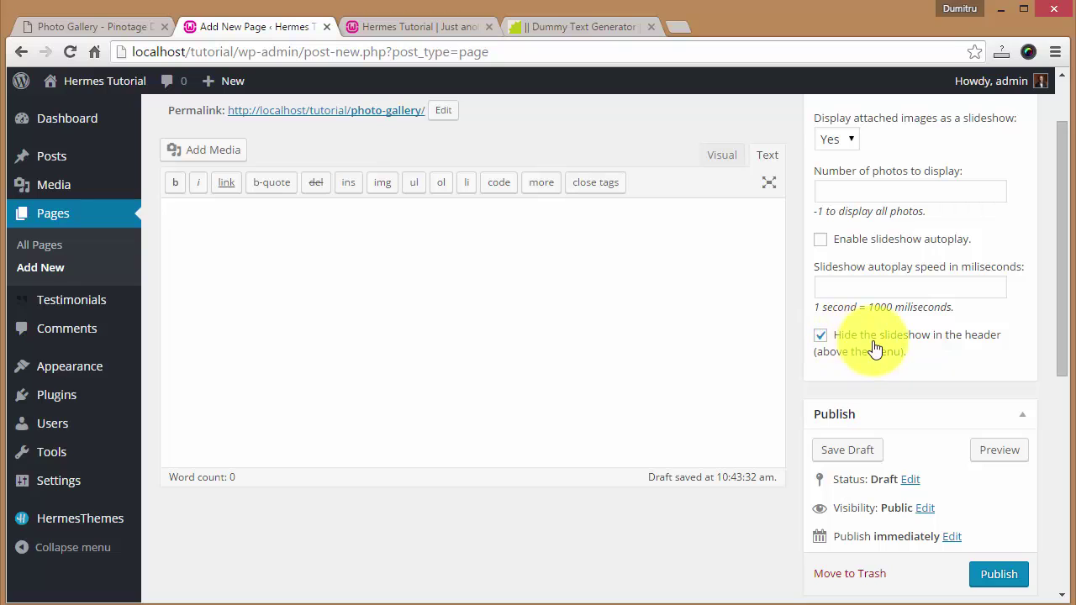
scroll(885, 290, down, 1)
scroll(884, 287, down, 3)
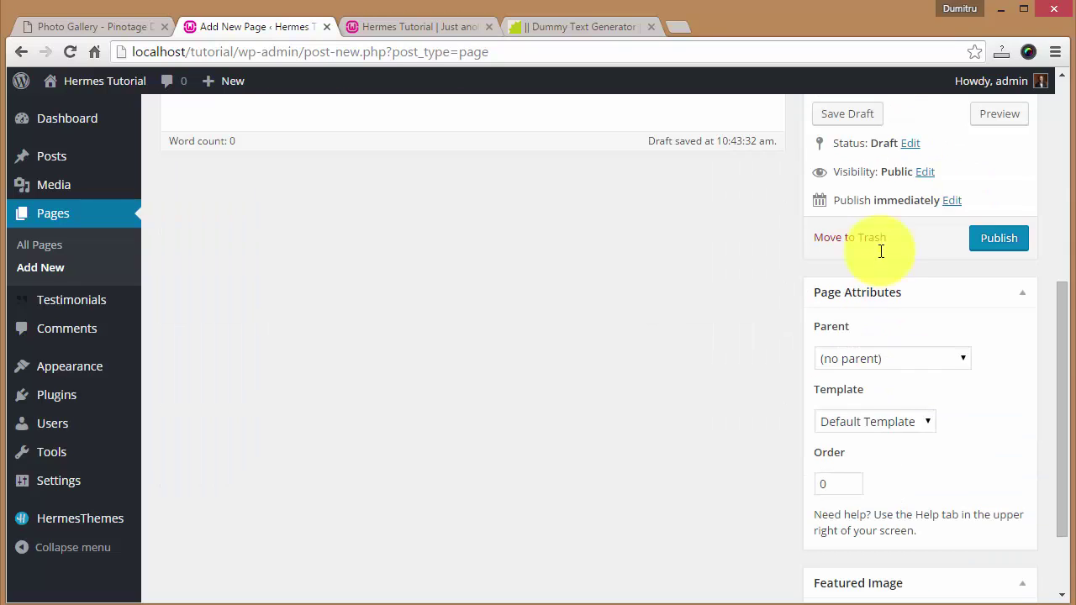
scroll(894, 332, down, 1)
click(875, 338)
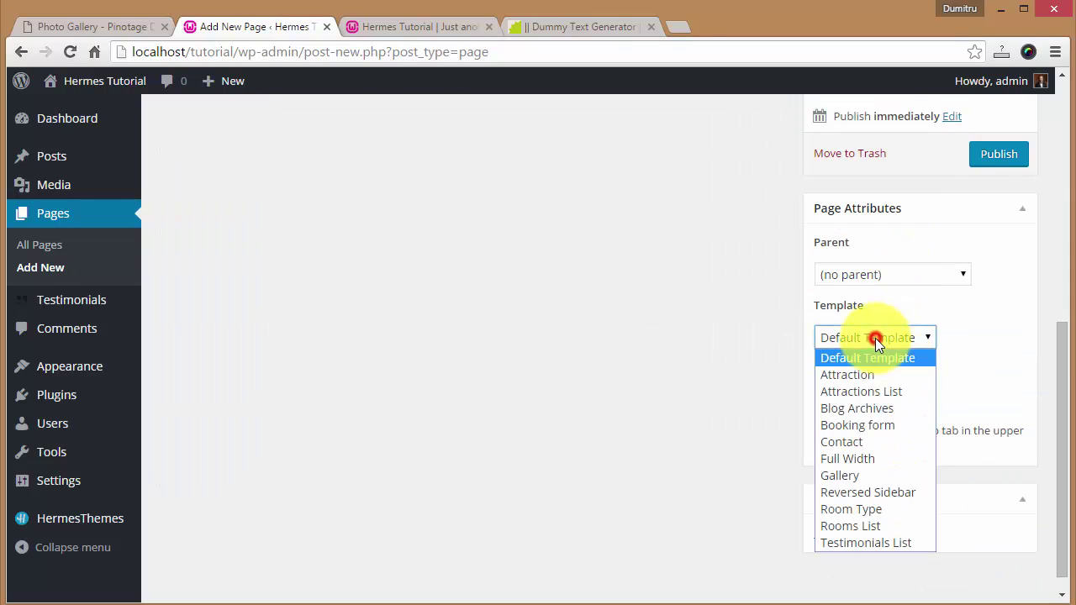
click(851, 477)
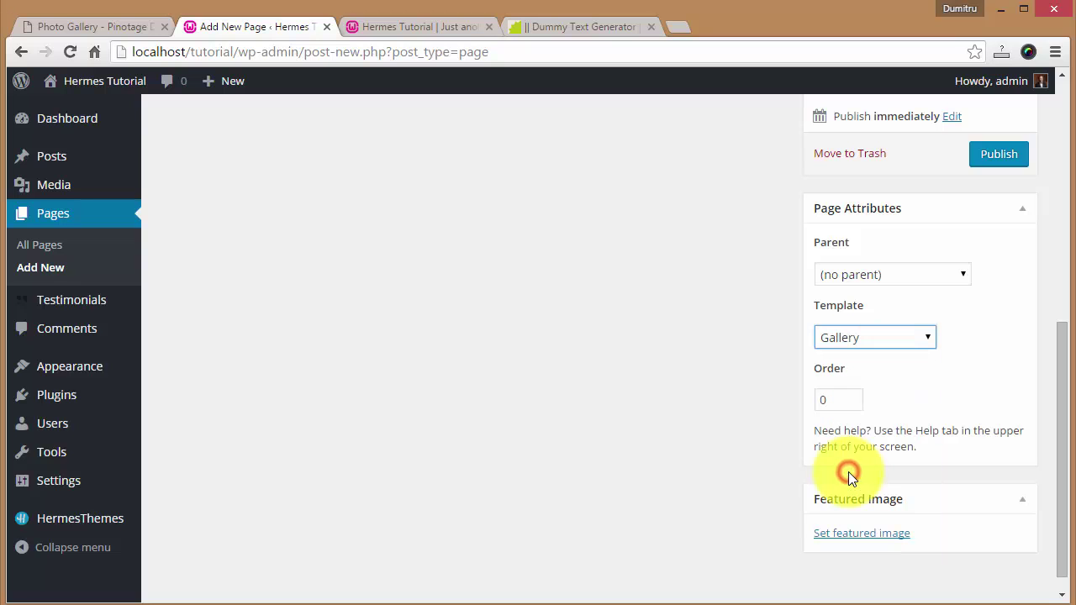
- Upload etcetera-winery-moldova-2015-1, hotel photos 22, 25 and 38, hotel-room and hotel-room-2 to the Photo Gallery page without inserting them into the content
scroll(639, 437, up, 5)
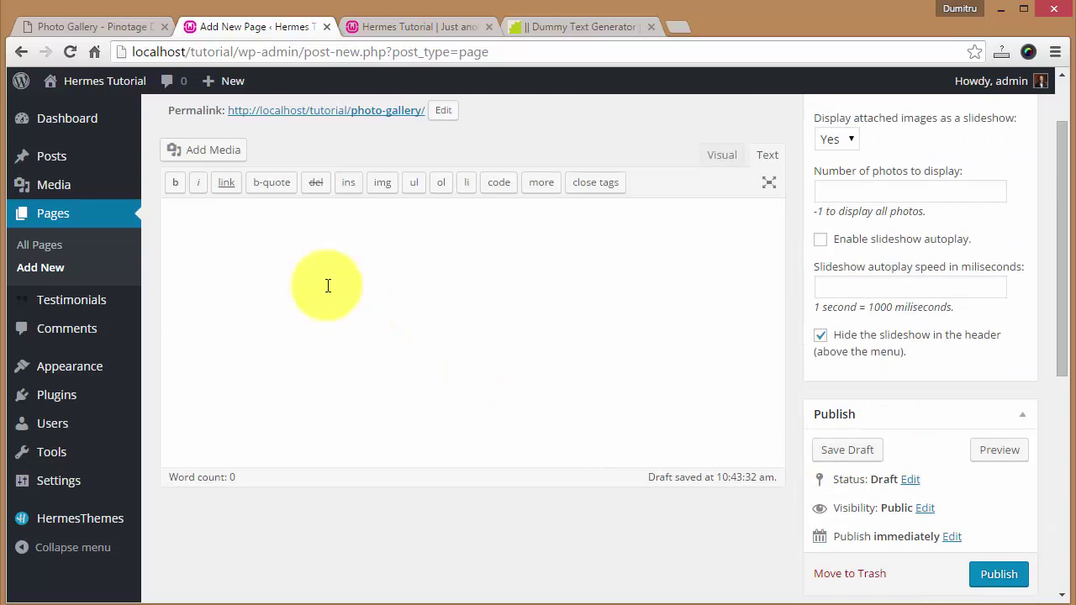
click(186, 153)
click(237, 149)
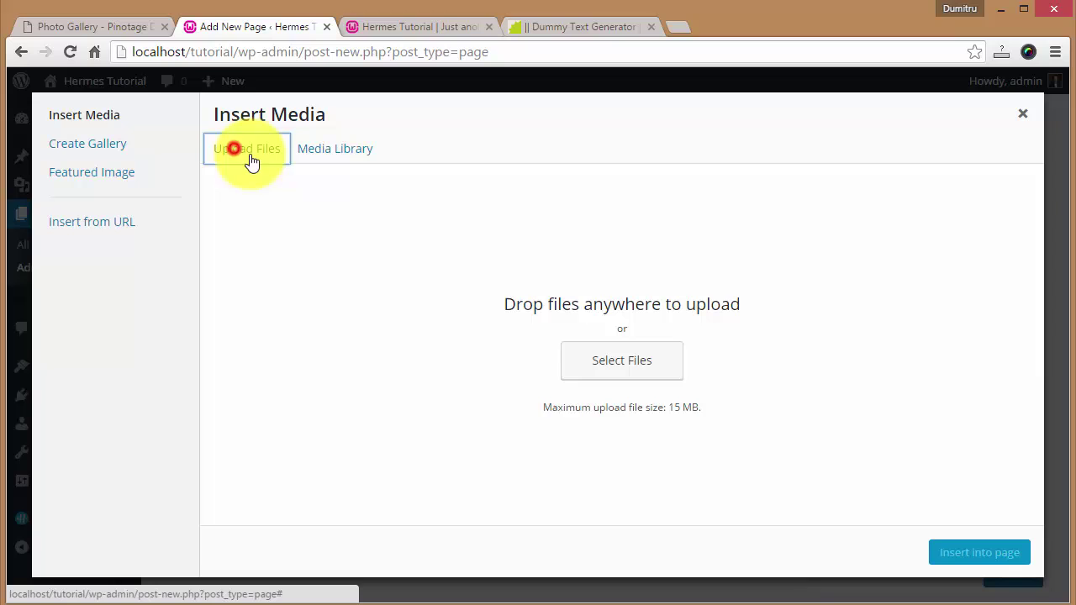
click(624, 378)
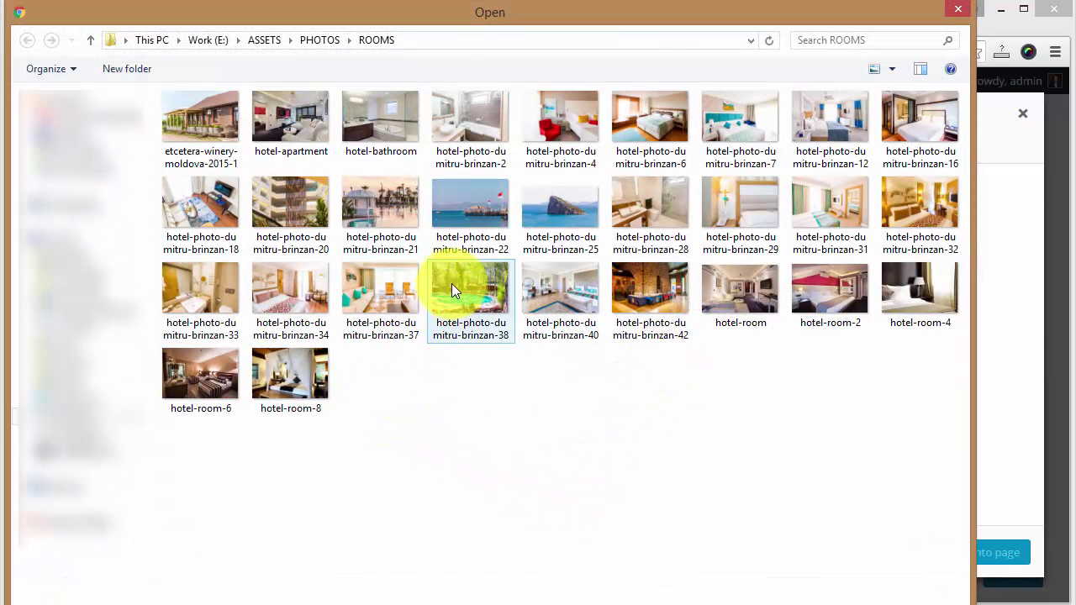
click(466, 286)
ctrl+click(468, 204)
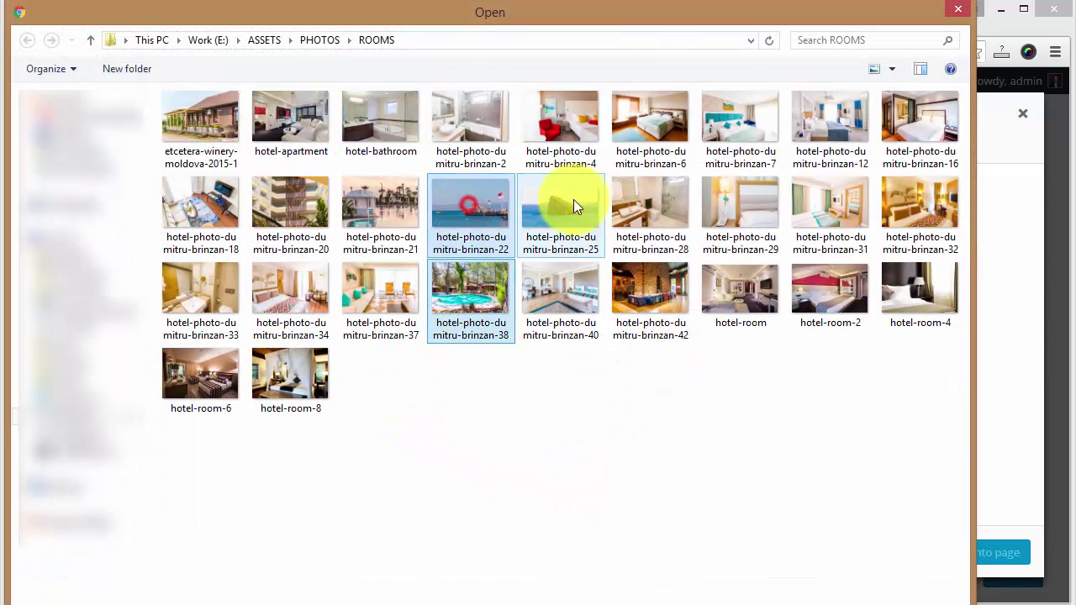
ctrl+click(177, 113)
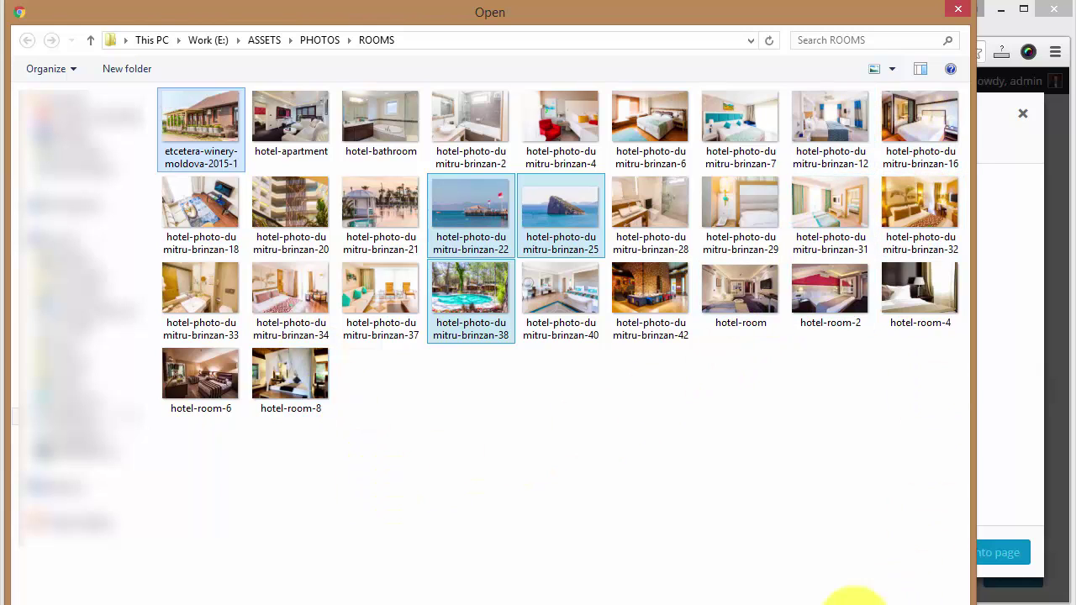
ctrl+click(829, 286)
ctrl+click(740, 288)
key(Return)
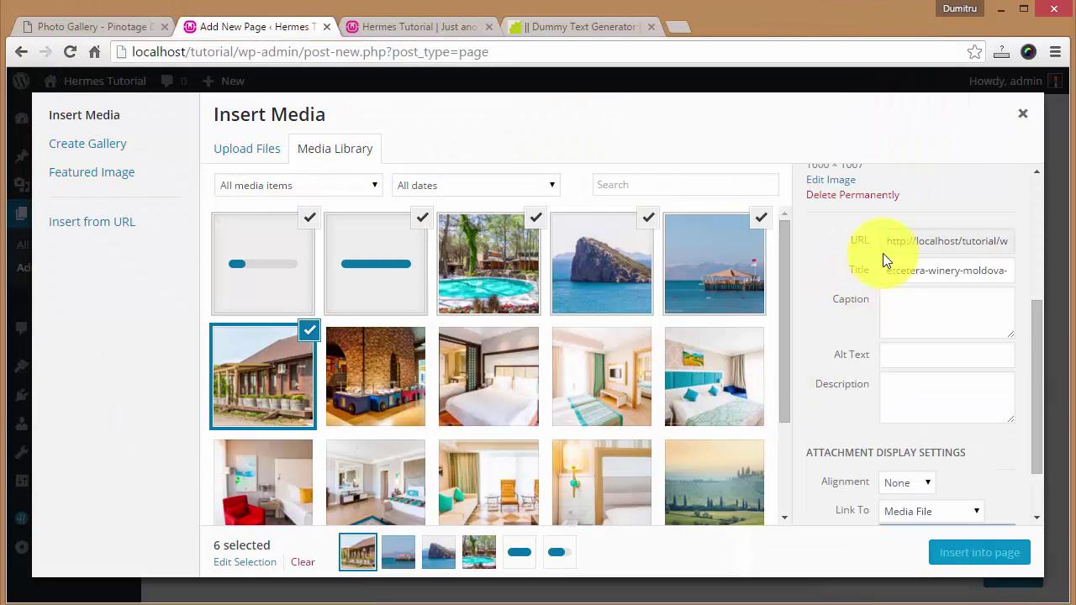
click(1022, 118)
- Publish the Photo Gallery page and open its permalink in a new tab
click(463, 309)
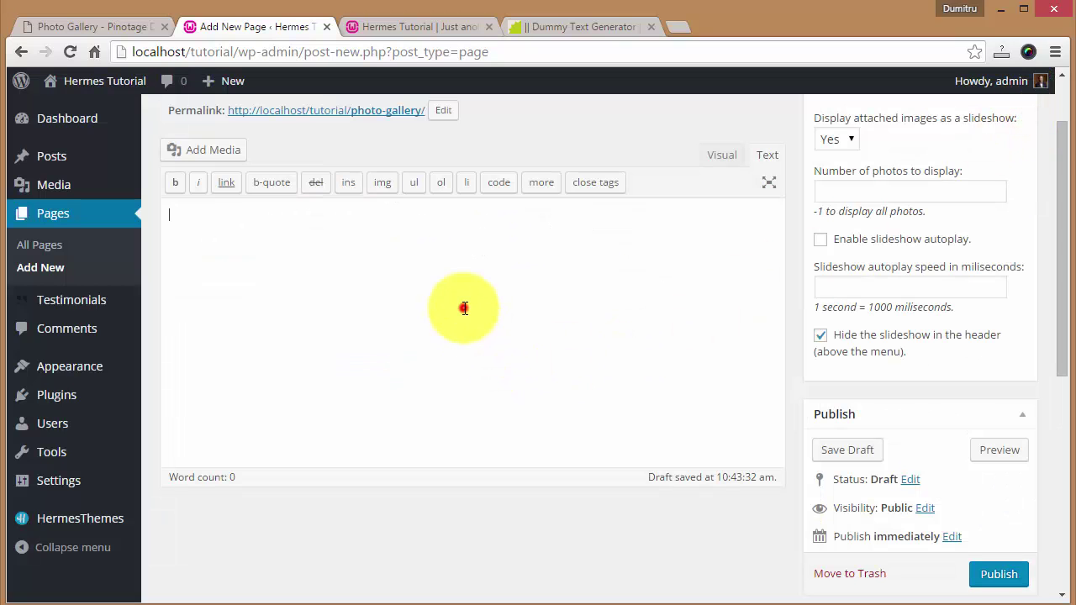
scroll(588, 328, down, 3)
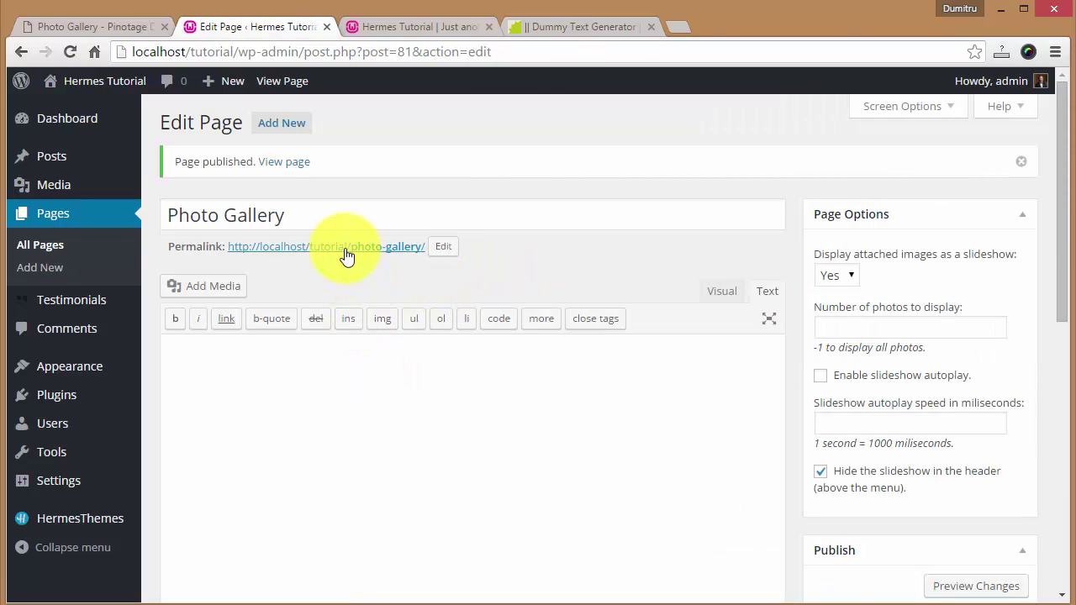
middle_click(345, 249)
click(652, 27)
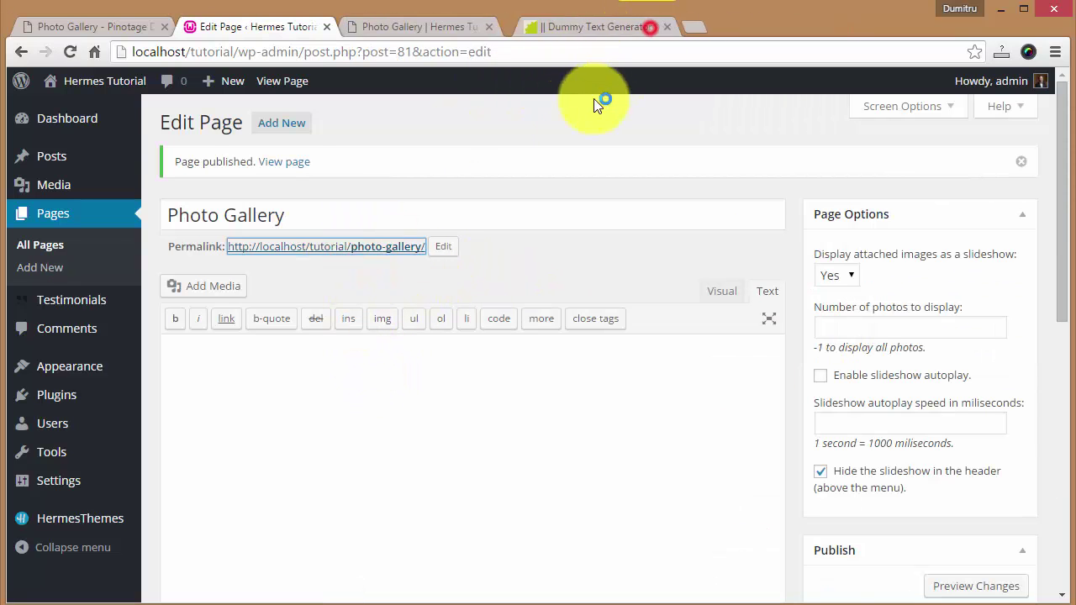
- Step through the slideshow on the published Photo Gallery page and check the thumbnails below it
key(ctrl+Tab)
scroll(510, 346, down, 3)
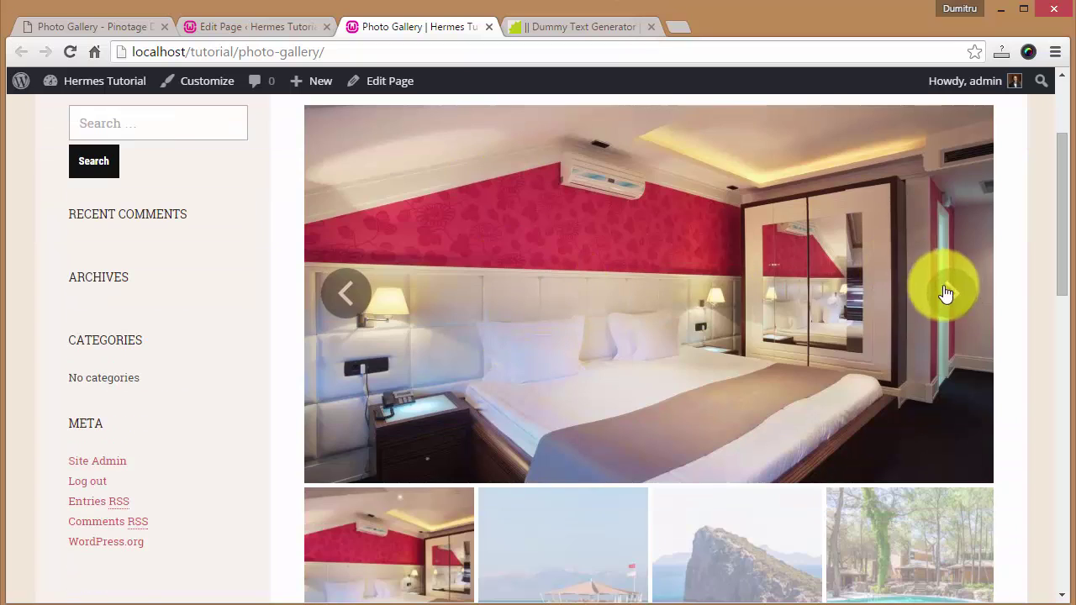
click(947, 294)
click(947, 294)
scroll(618, 273, down, 2)
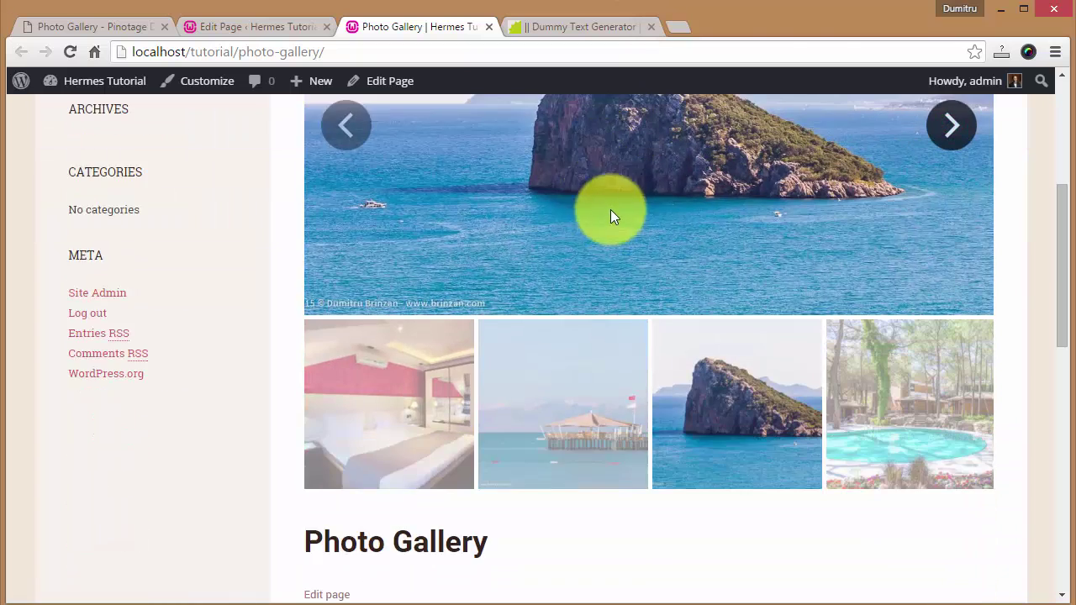
- Examine the slideshow and the grid of captioned thumbnails below it on the published Photo Gallery page
scroll(612, 216, down, 5)
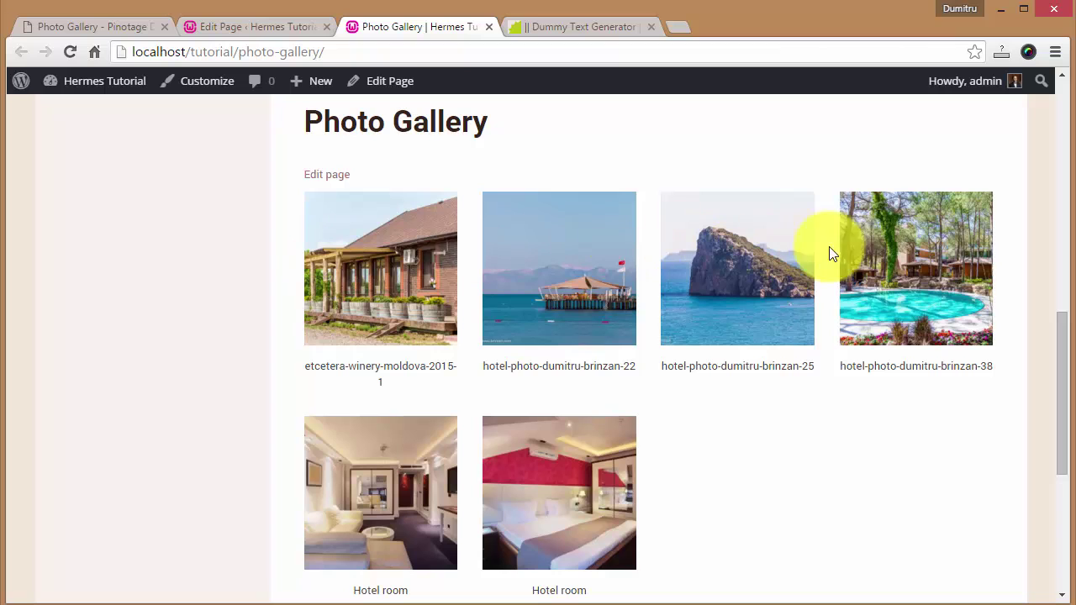
scroll(639, 473, down, 1)
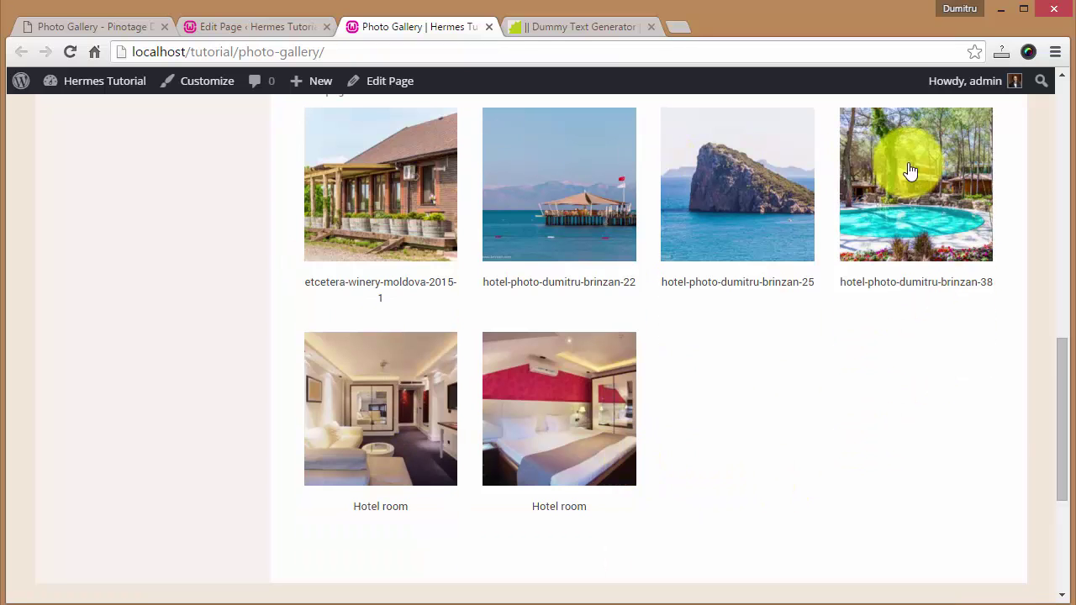
scroll(493, 361, up, 1)
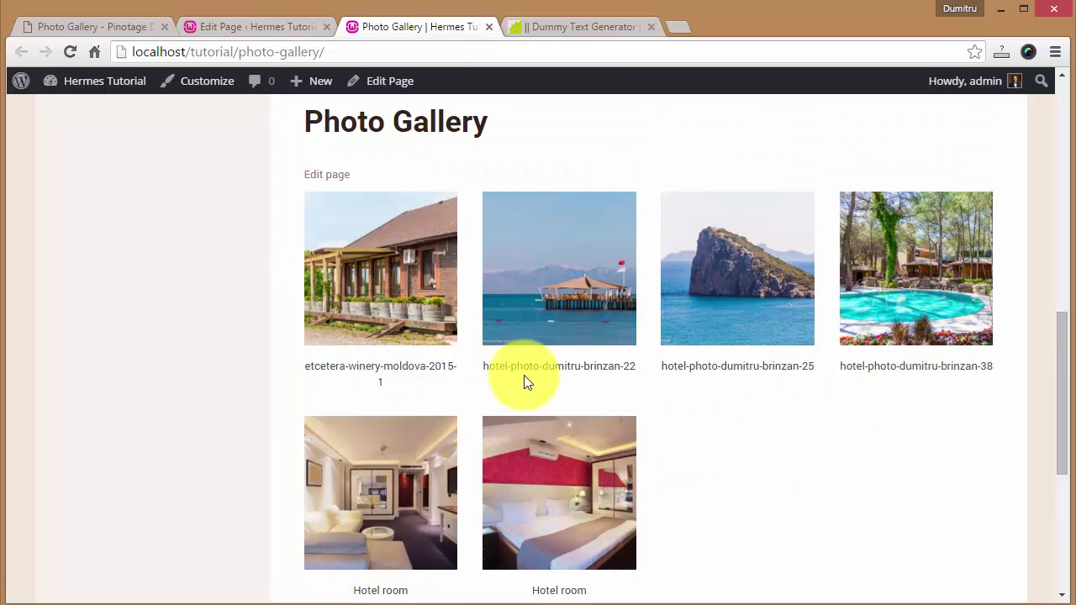
scroll(524, 383, up, 8)
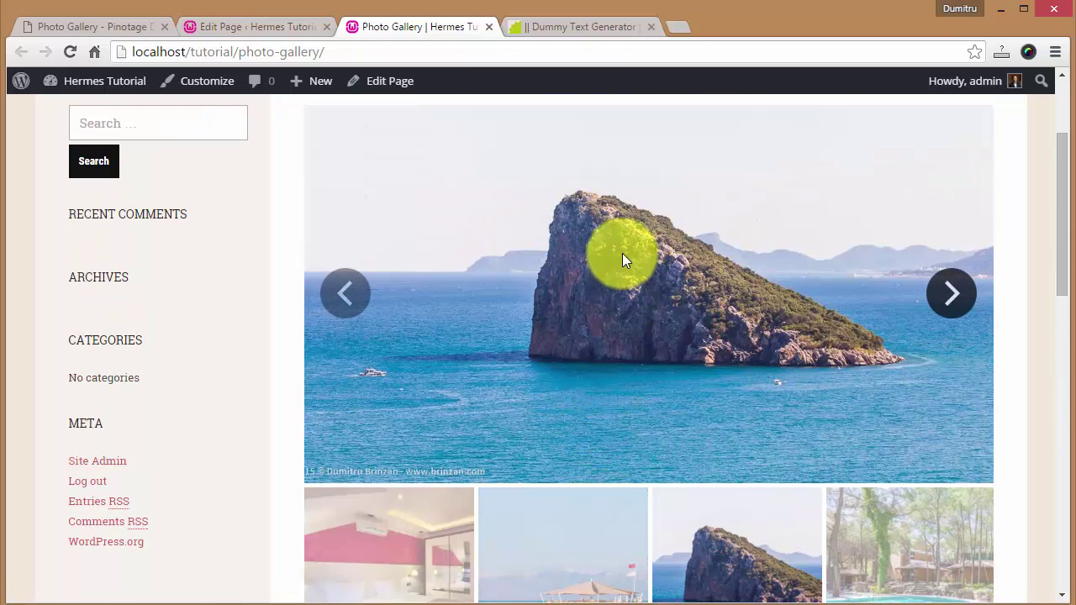
scroll(595, 248, down, 7)
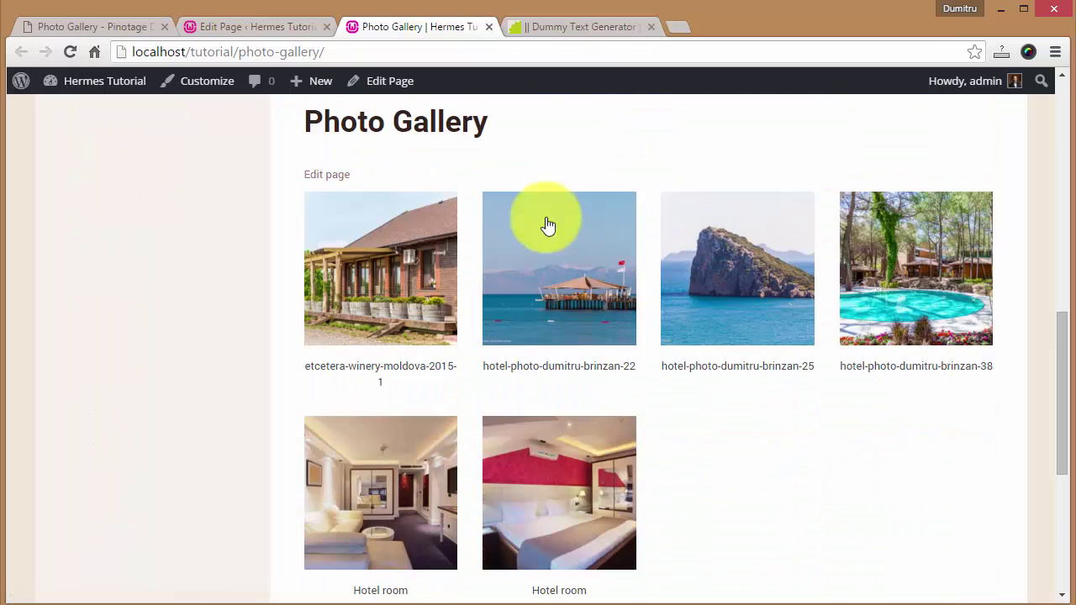
- Set the Photo Gallery page's option to display attached images as a slideshow to No and update the page
click(256, 26)
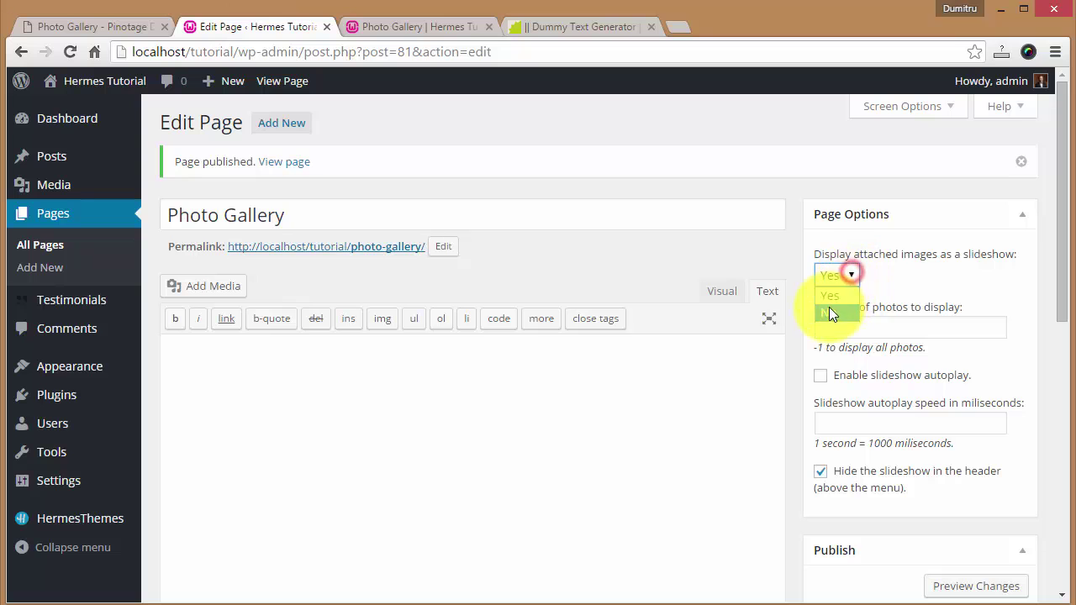
click(829, 312)
scroll(960, 358, down, 4)
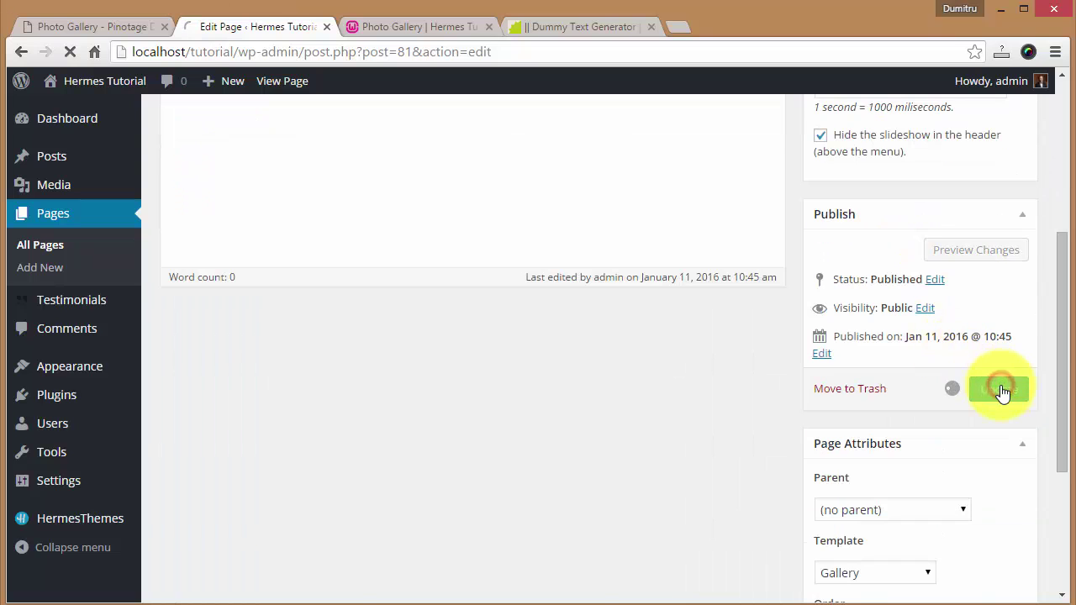
- Reload the published Photo Gallery page and check how its image grid is laid out with the slideshow disabled
key(ctrl+Tab)
key(F5)
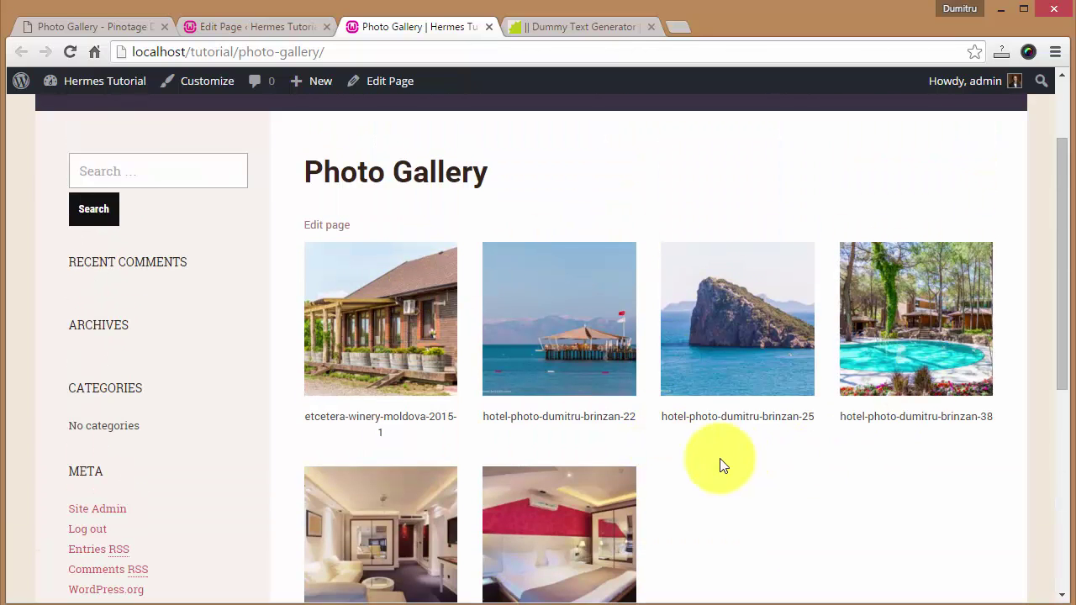
scroll(719, 459, down, 2)
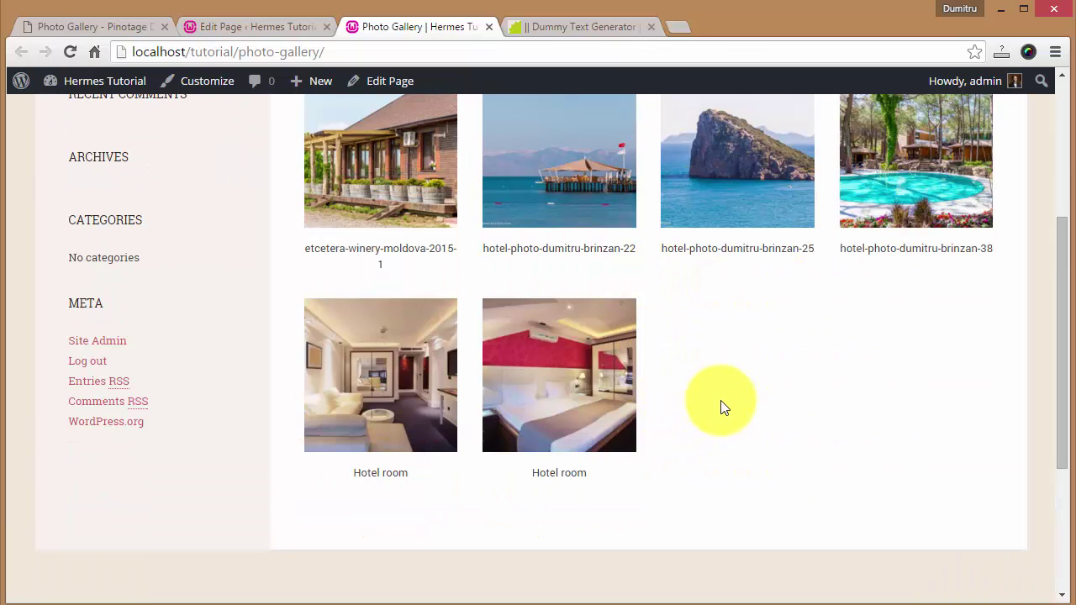
scroll(720, 407, up, 1)
scroll(720, 408, up, 3)
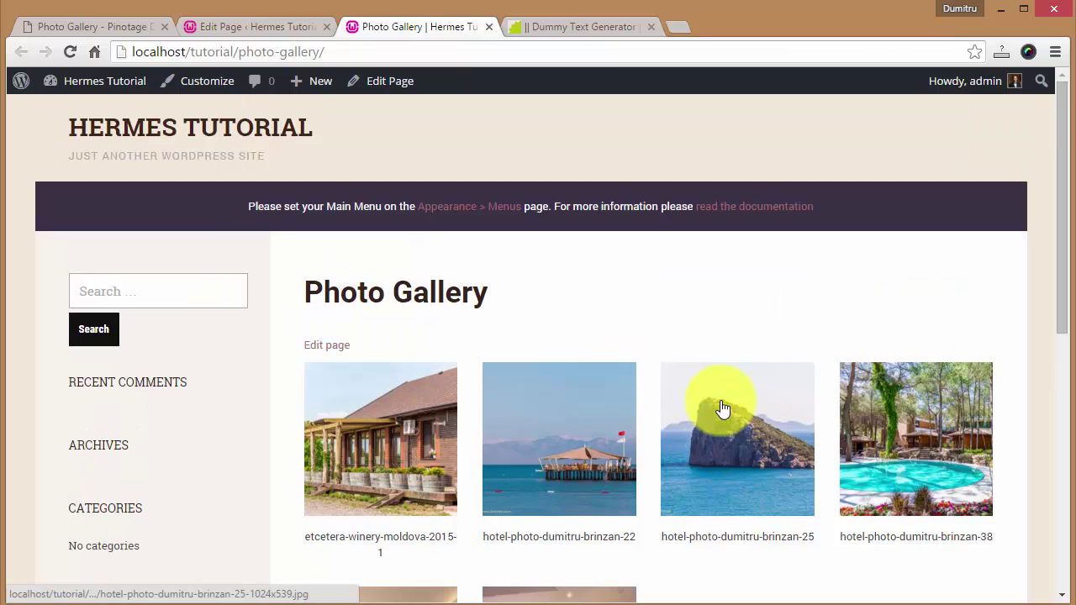
scroll(695, 312, down, 3)
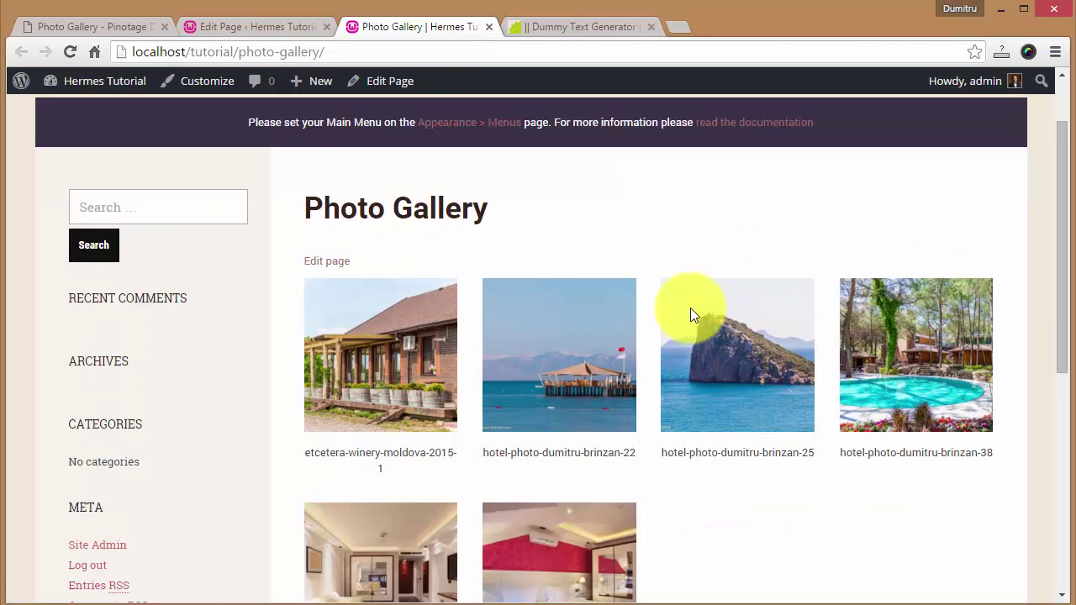
scroll(702, 358, up, 1)
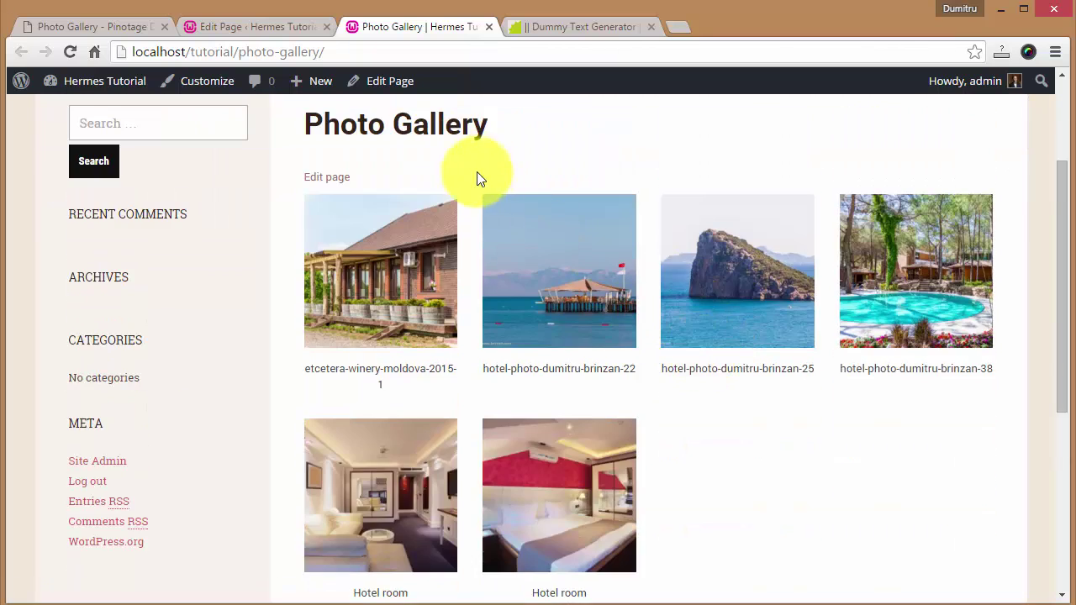
scroll(496, 197, up, 2)
scroll(438, 291, down, 1)
- Return to the WordPress admin and start a new page titled Entertainment
click(249, 29)
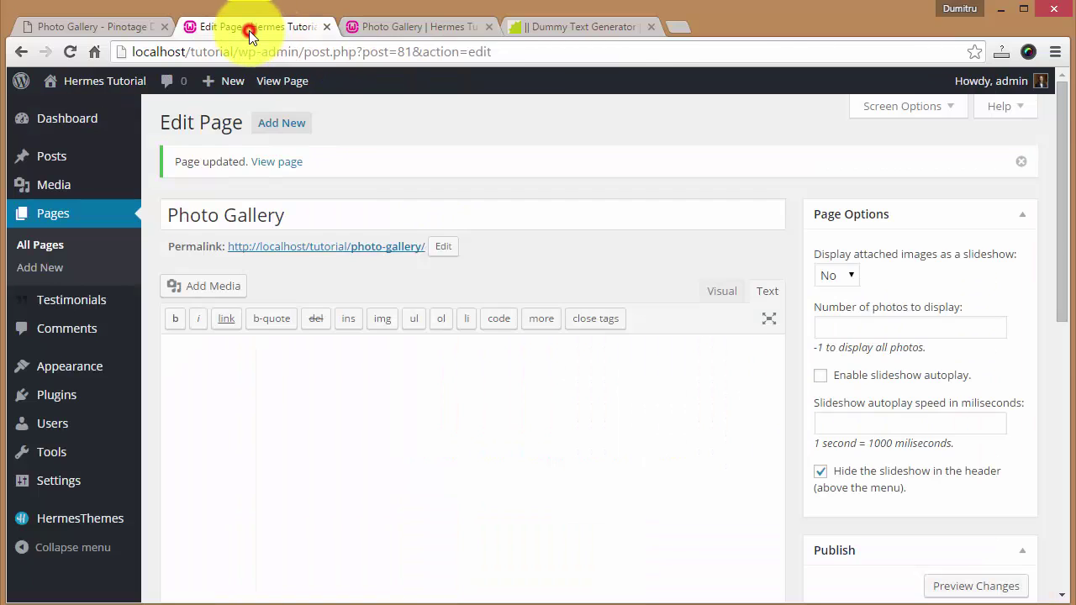
click(363, 408)
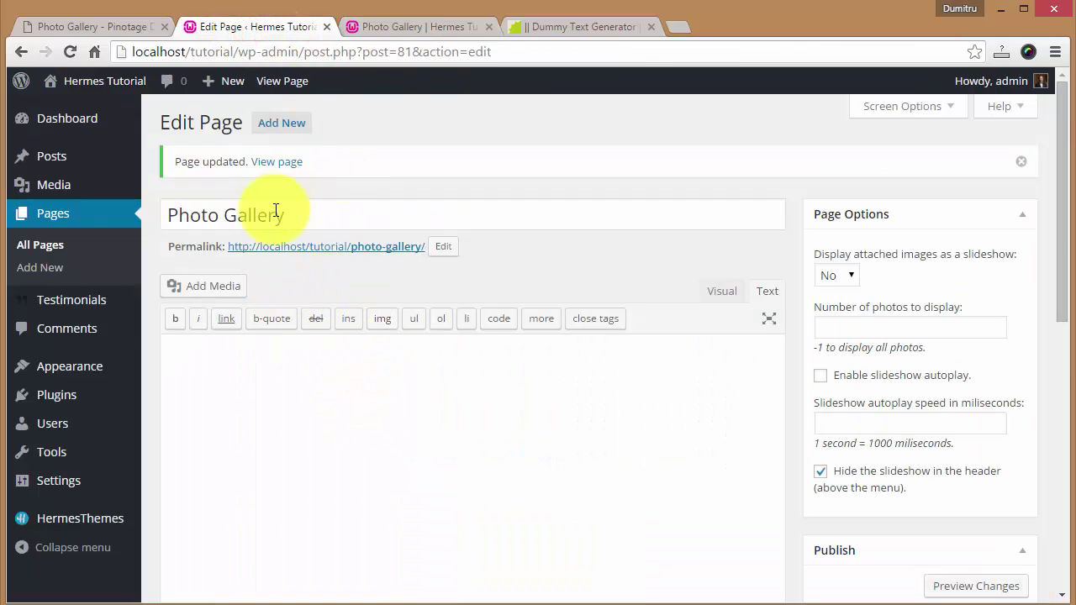
click(57, 275)
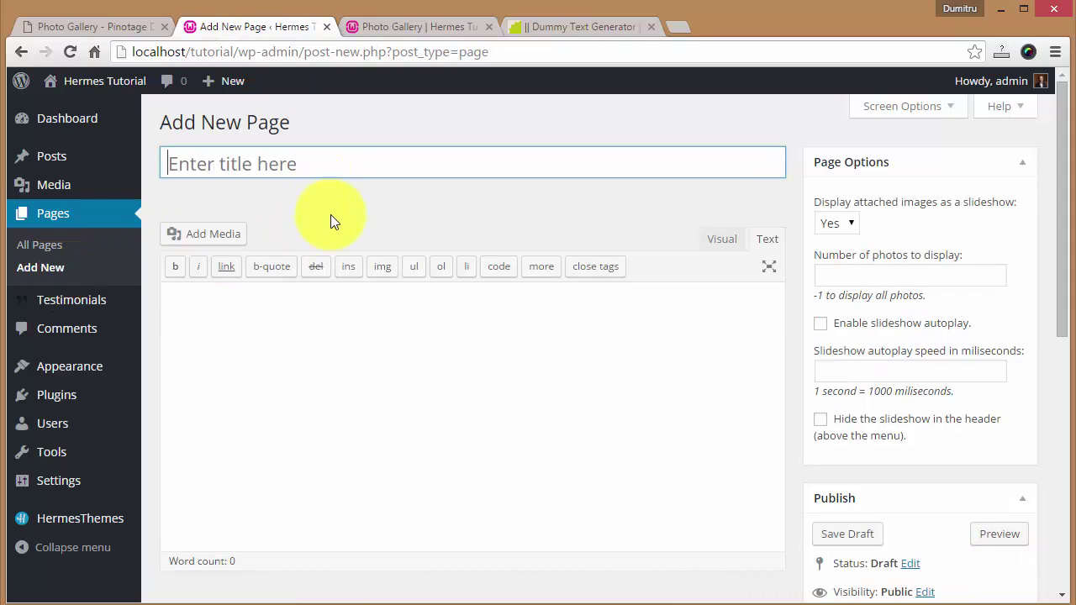
text(Entertainment)
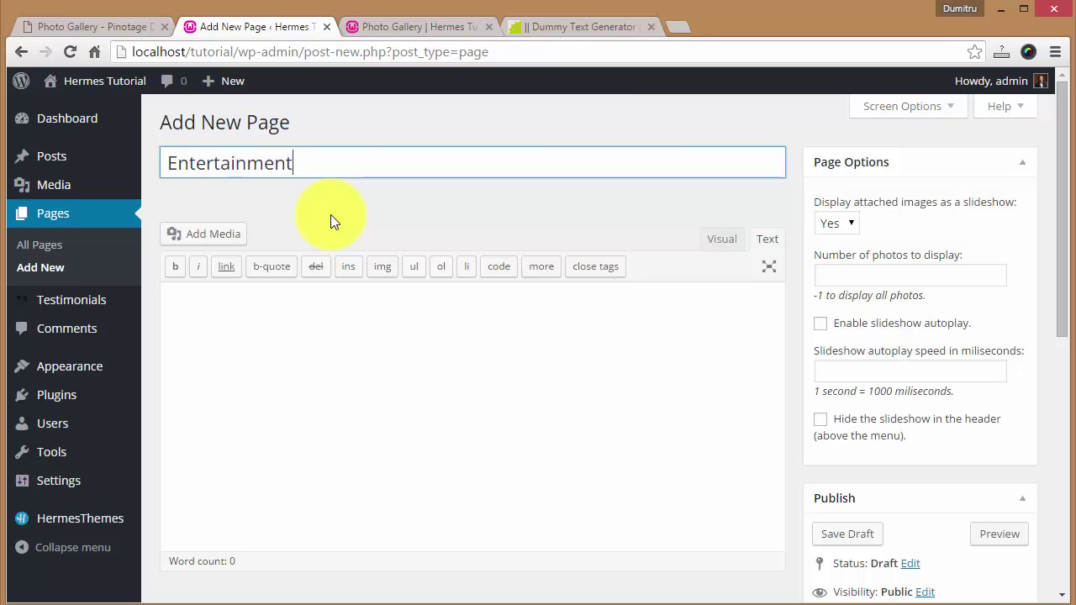
click(401, 437)
- Make Photo Gallery the parent of the Entertainment page and apply the Gallery template
scroll(757, 220, down, 5)
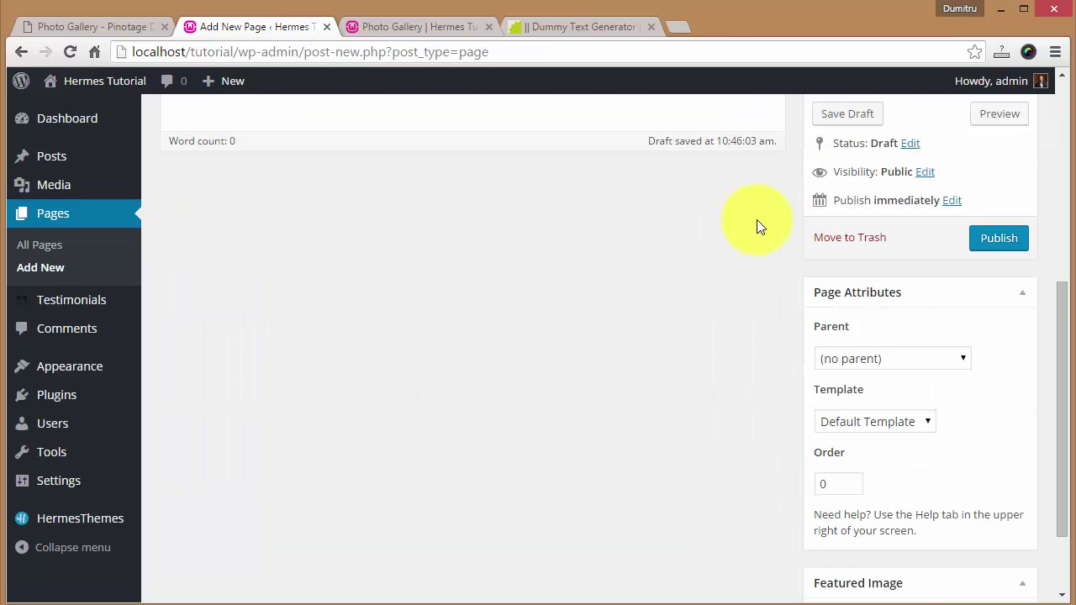
click(872, 361)
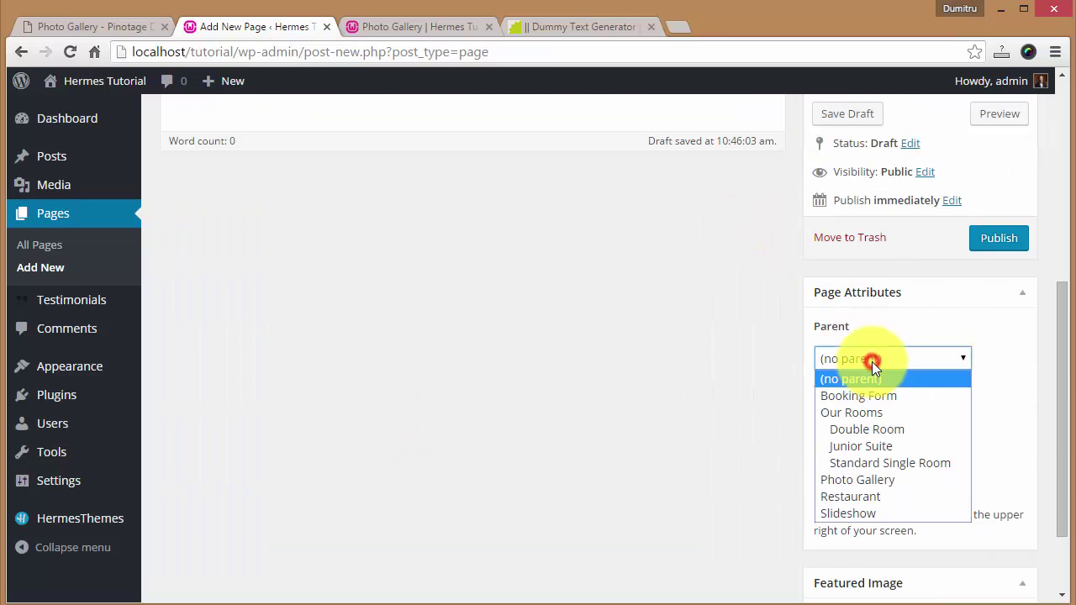
click(861, 480)
click(877, 423)
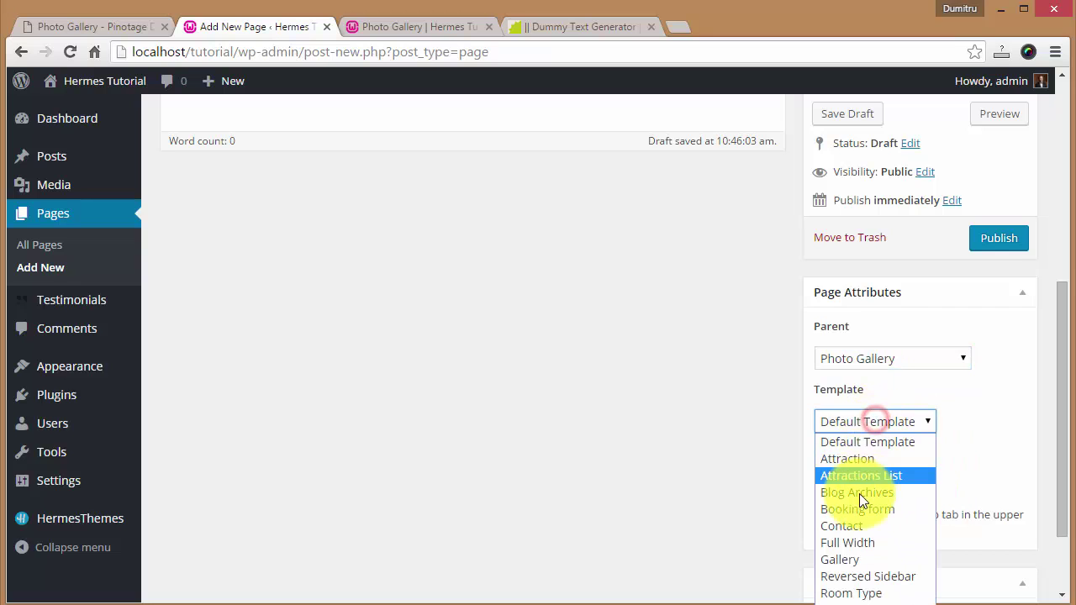
click(849, 557)
- Start uploading media files to the Entertainment page and browse to the OVERVIEW folder inside PHOTOS
scroll(579, 354, up, 5)
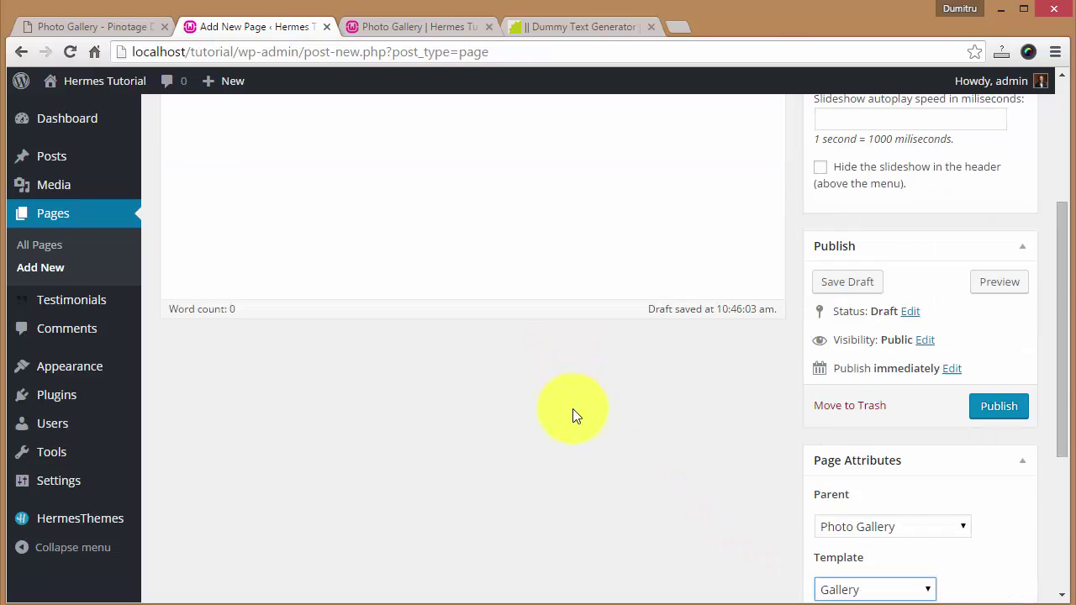
click(198, 241)
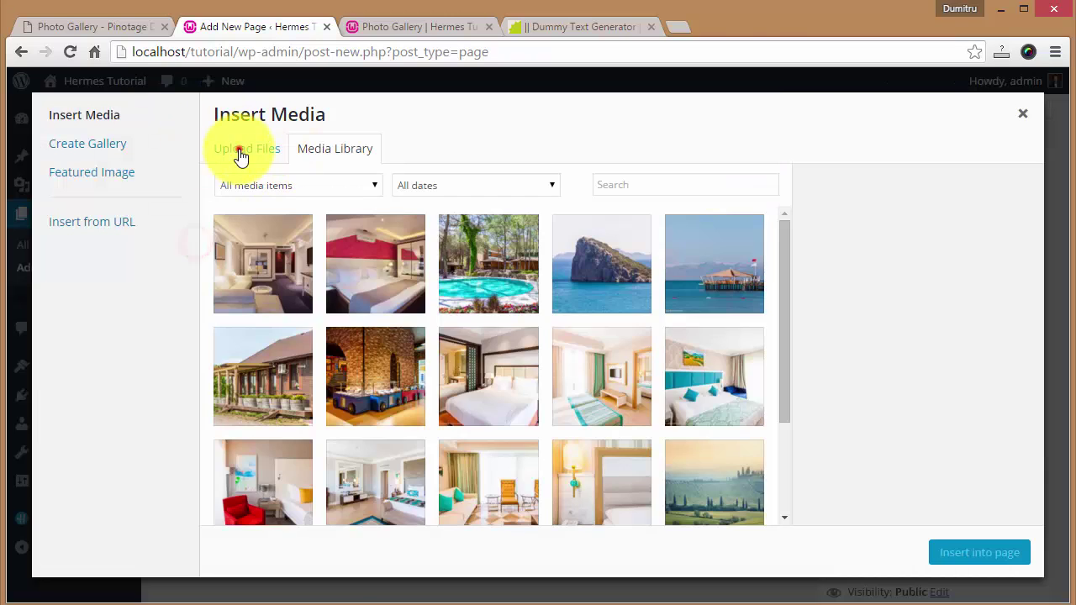
click(240, 149)
click(605, 360)
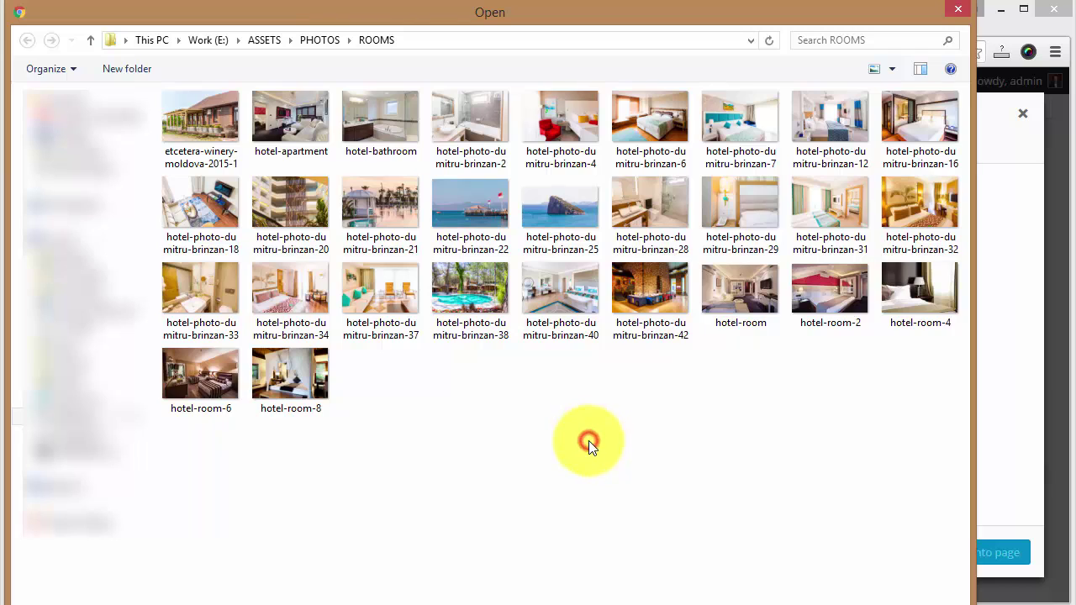
key(alt+Up)
double_click(210, 135)
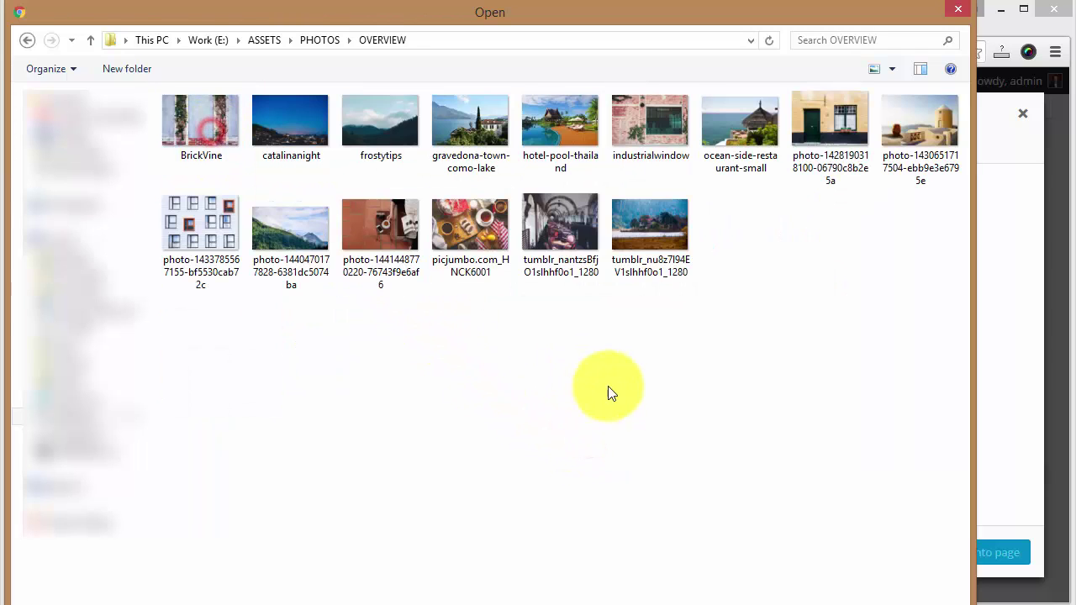
click(464, 231)
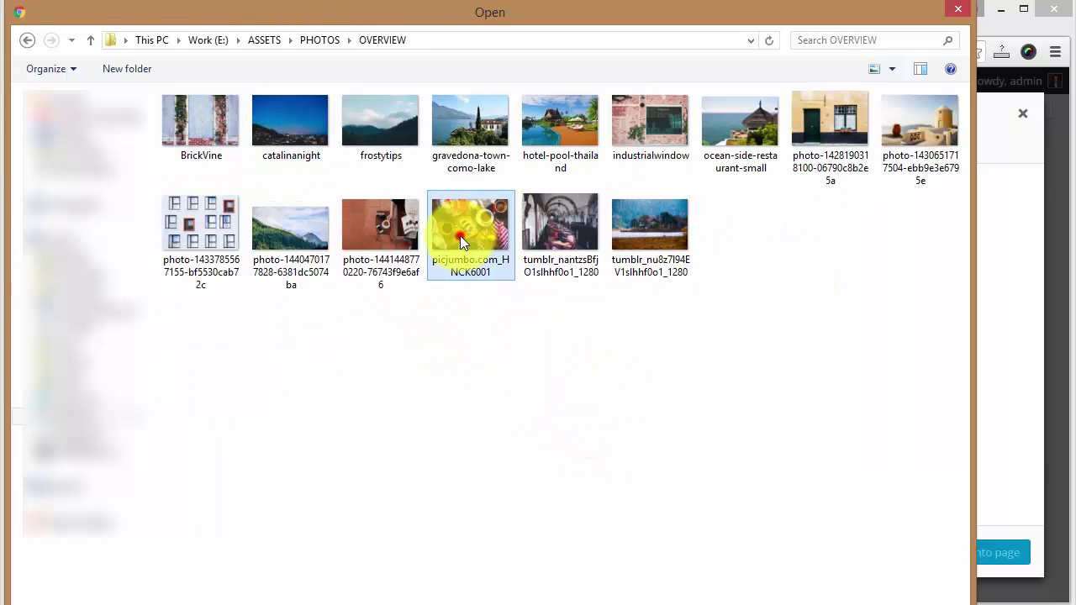
ctrl+click(826, 118)
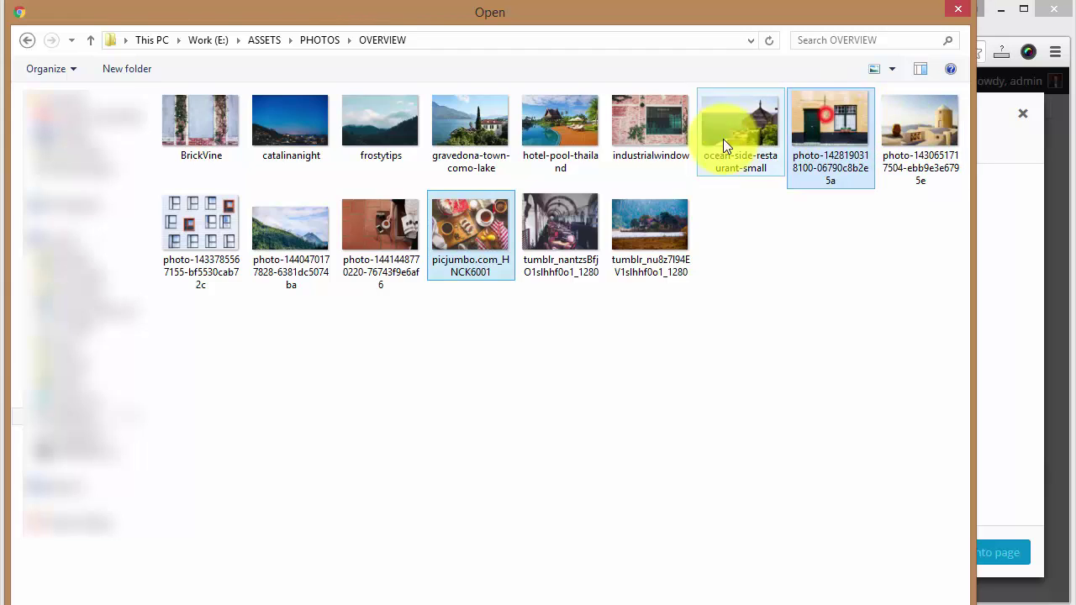
ctrl+click(636, 120)
ctrl+click(185, 117)
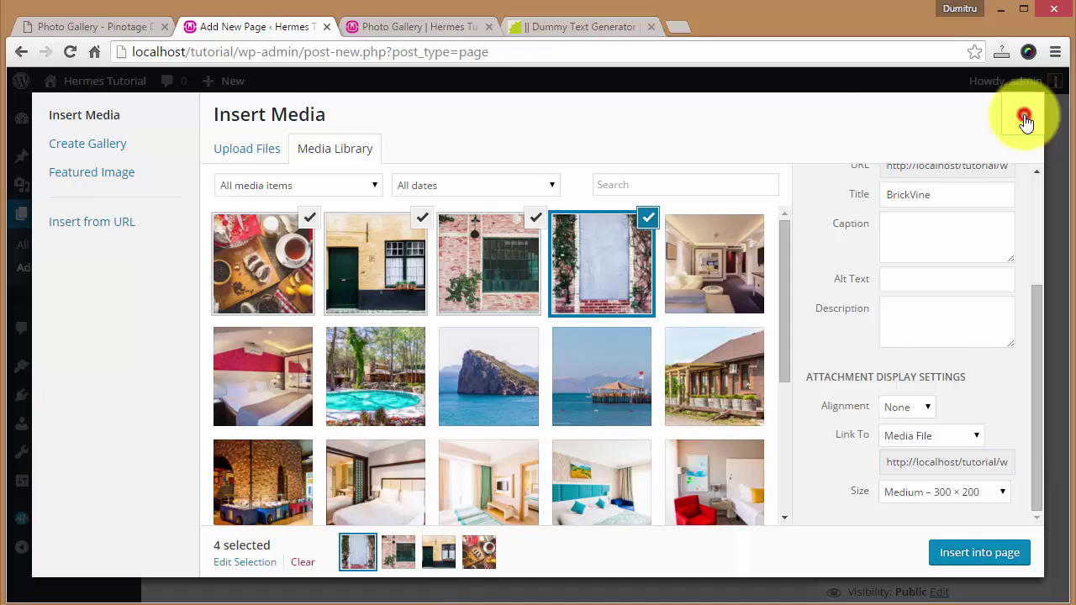
click(1024, 118)
scroll(934, 325, down, 4)
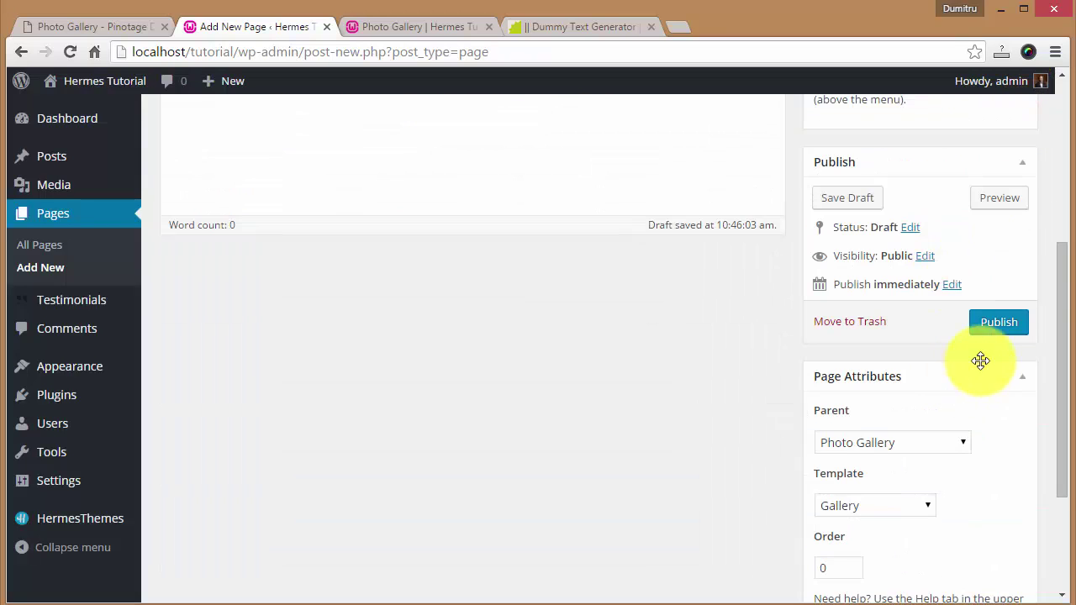
click(1000, 326)
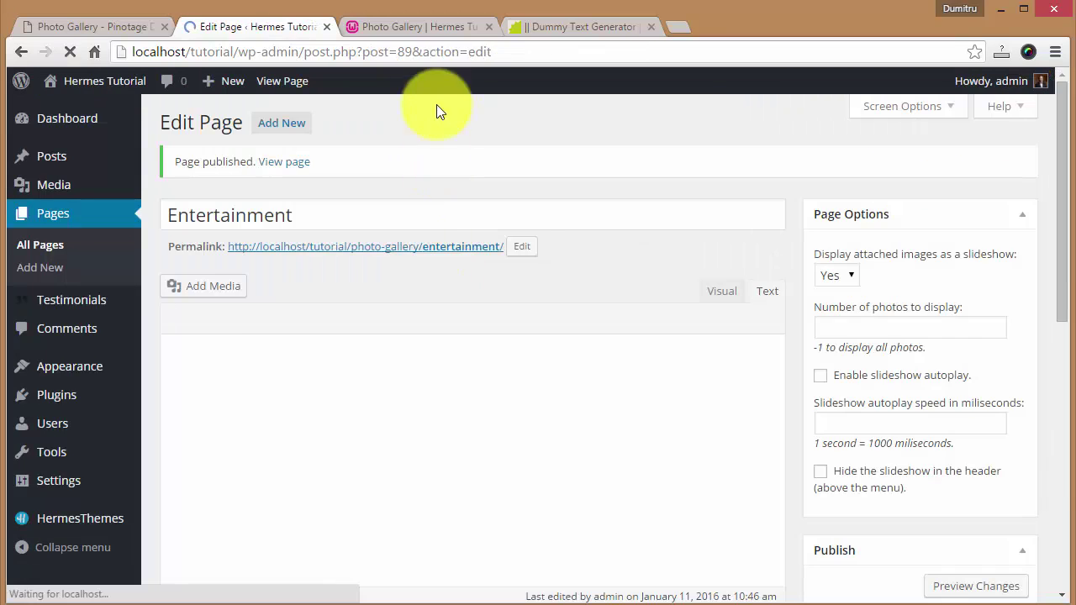
- Reload the Photo Gallery page on the live site and examine the main photos and the Entertainment section
click(418, 21)
key(F5)
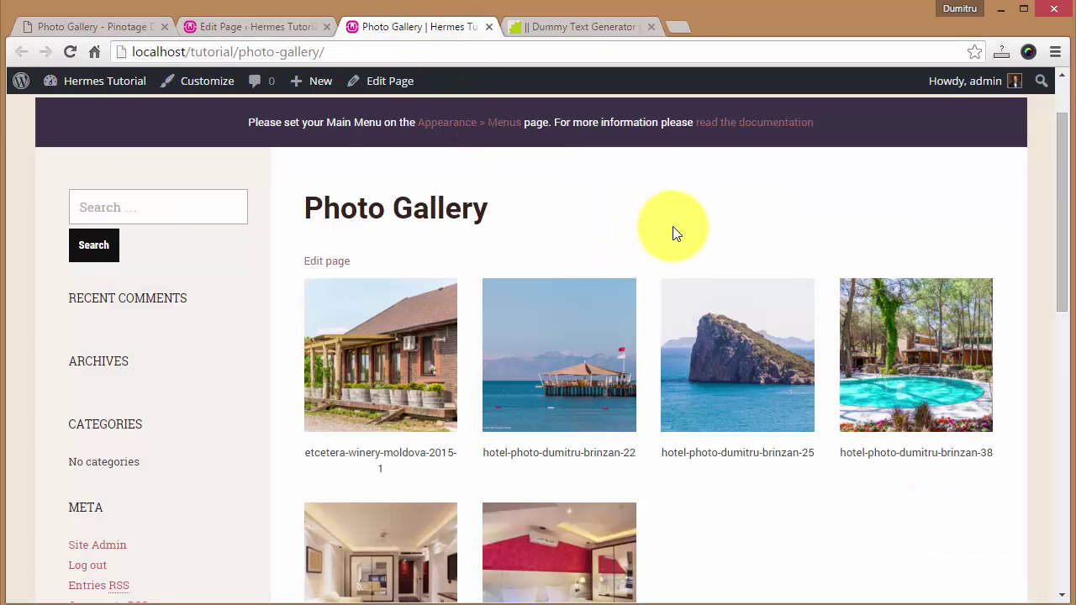
scroll(673, 226, down, 3)
scroll(666, 239, up, 3)
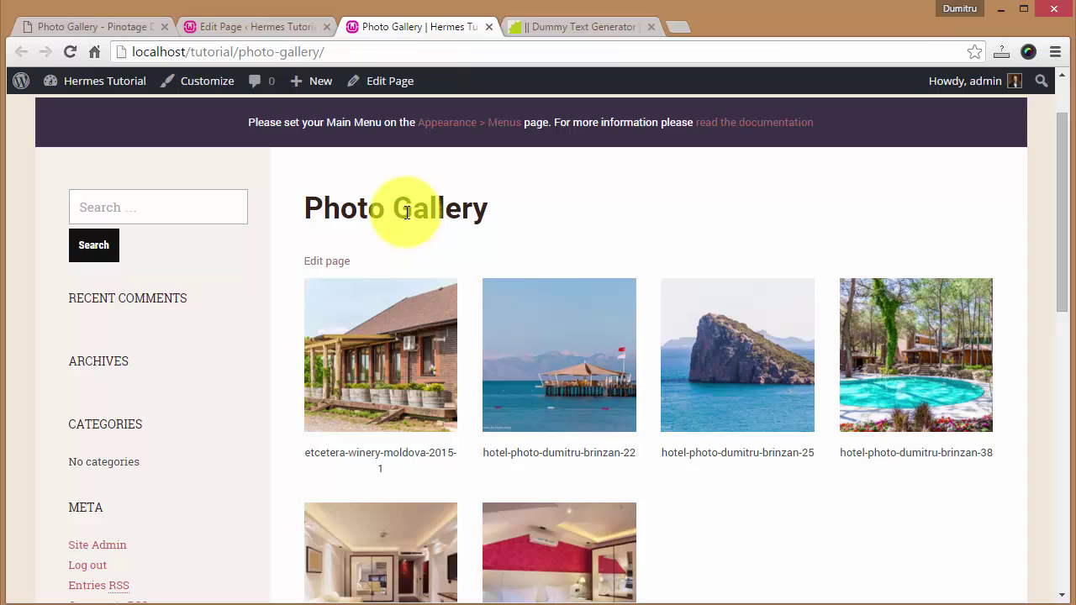
scroll(529, 211, down, 1)
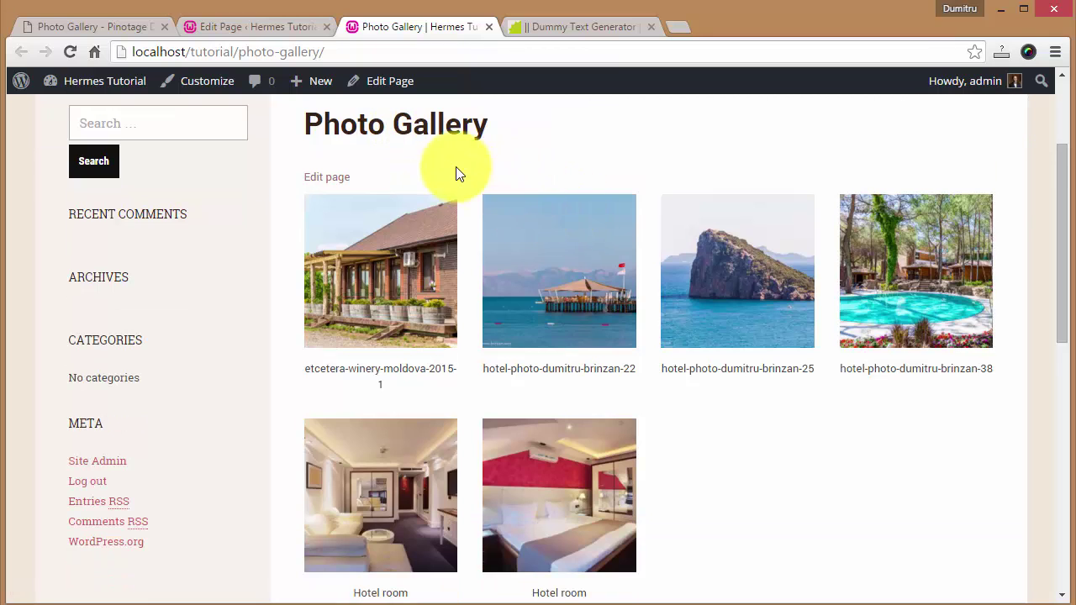
scroll(673, 305, up, 1)
scroll(717, 336, down, 4)
scroll(690, 332, down, 1)
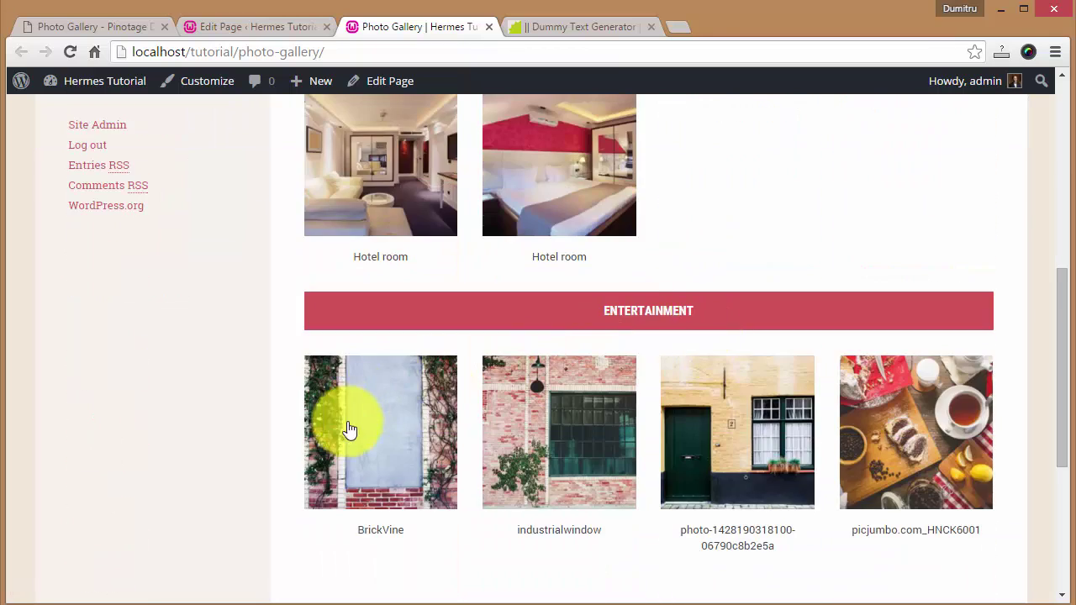
scroll(458, 420, down, 1)
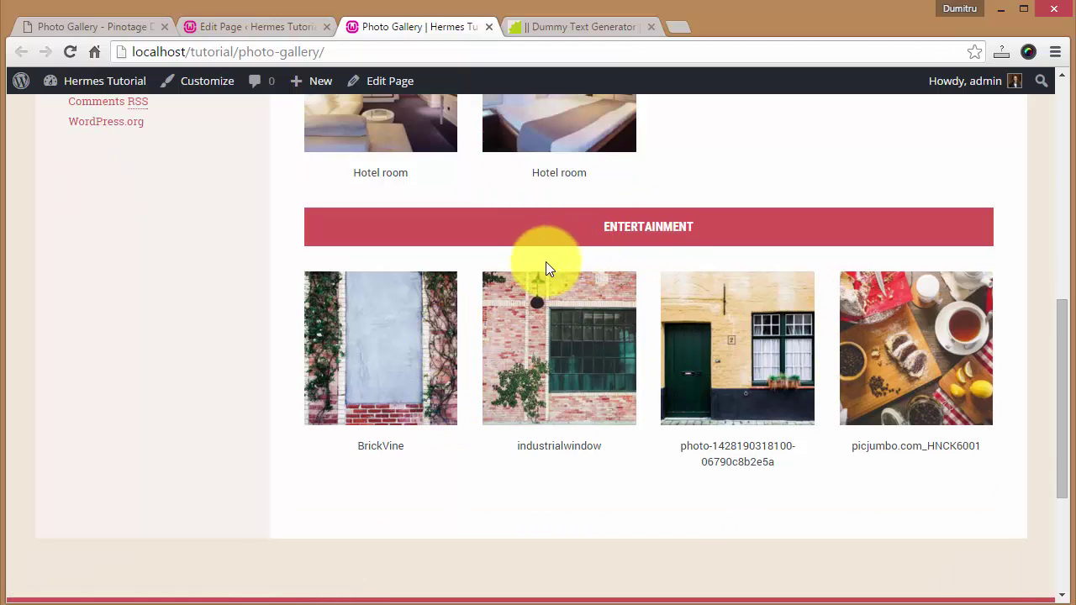
scroll(538, 277, up, 1)
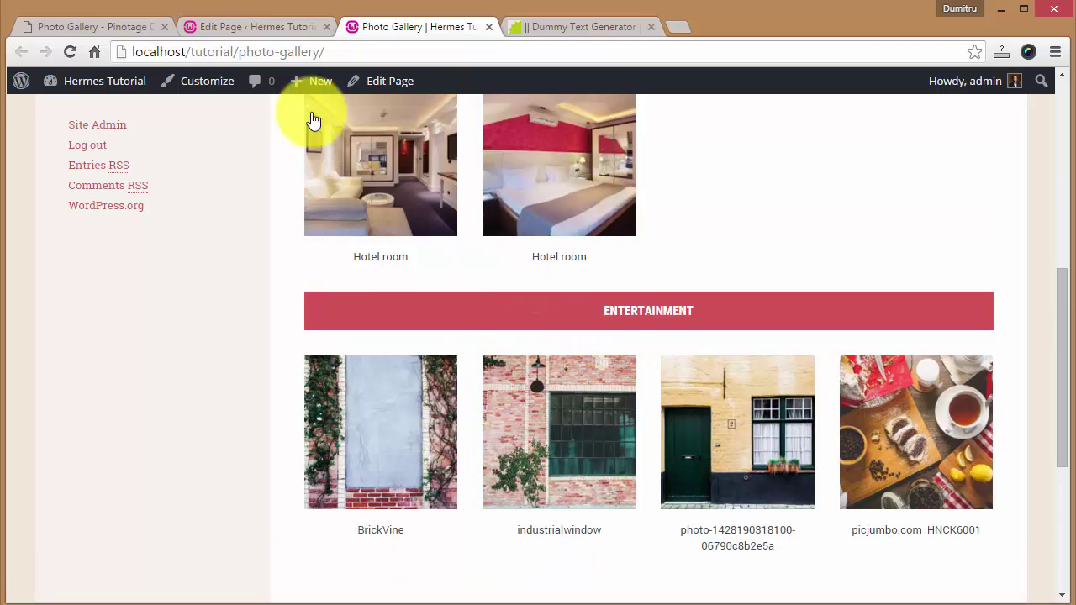
- Open the Entertainment gallery from its section heading and review its slideshow and photo thumbnails
click(641, 312)
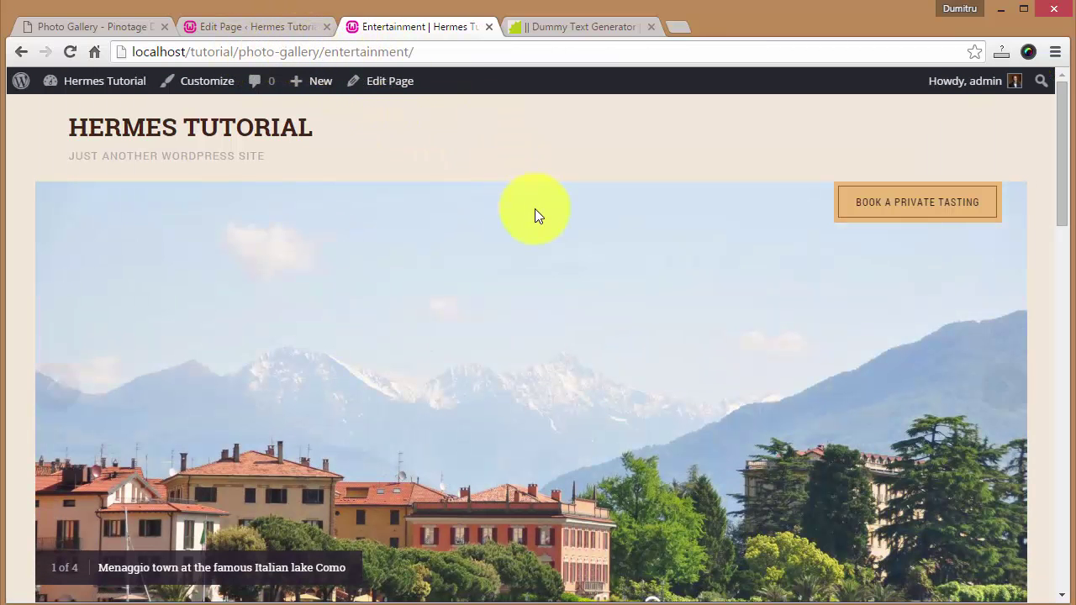
scroll(534, 210, down, 10)
scroll(535, 215, down, 5)
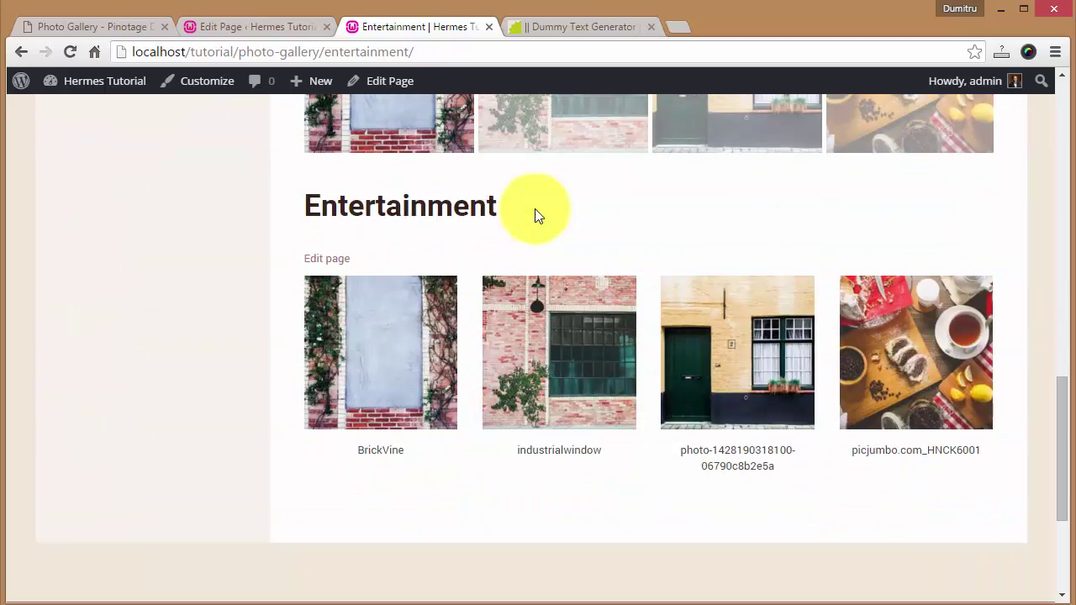
scroll(563, 223, down, 2)
scroll(580, 211, up, 11)
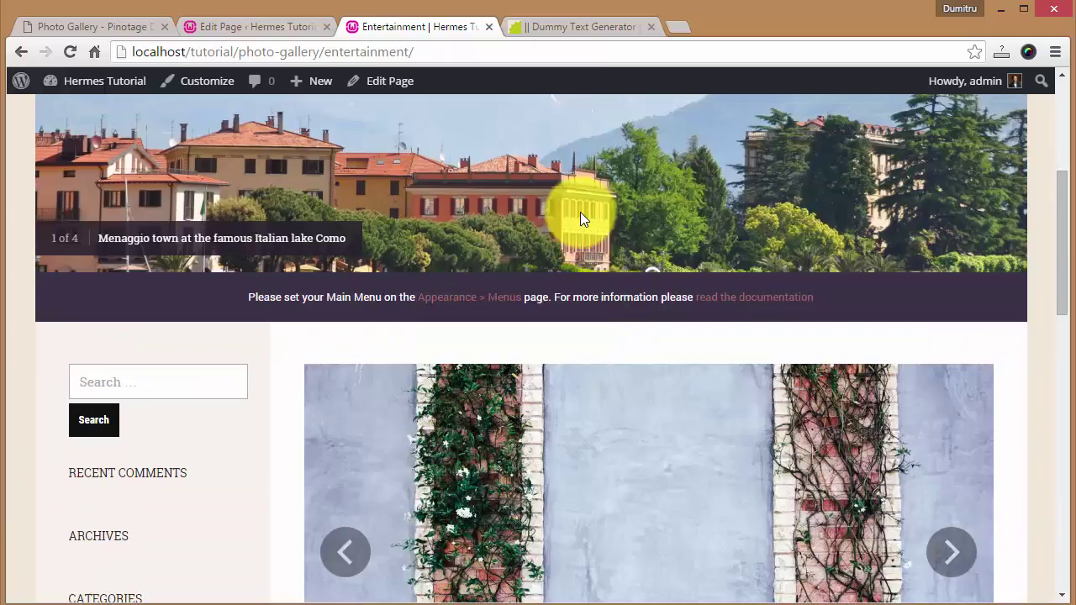
- Return to the Photo Gallery page, open the site's home page and check its header, menu area and footer
key(alt+Left)
scroll(538, 311, up, 6)
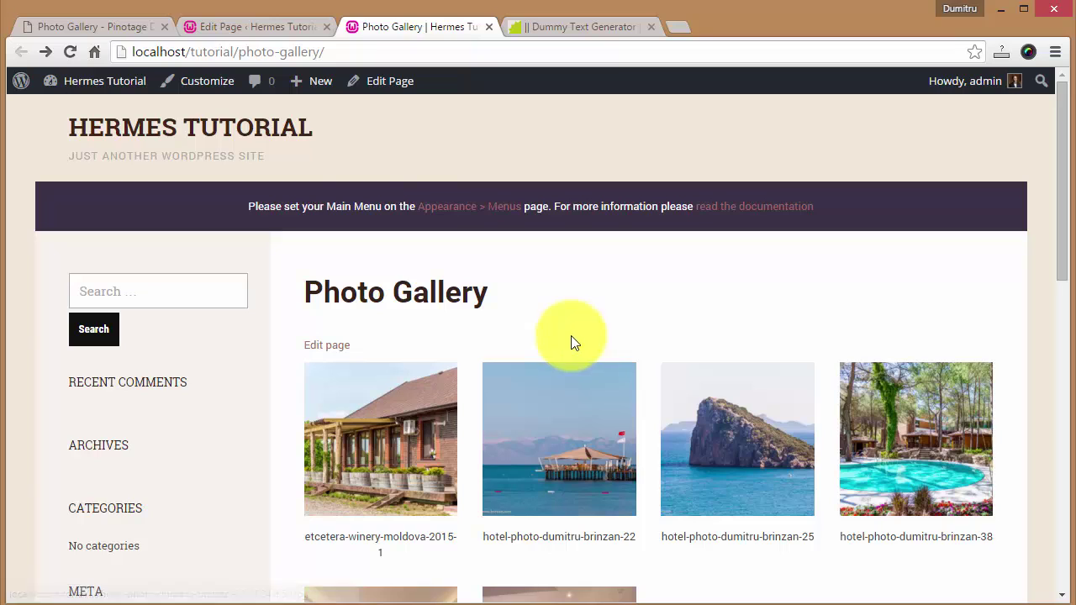
click(206, 126)
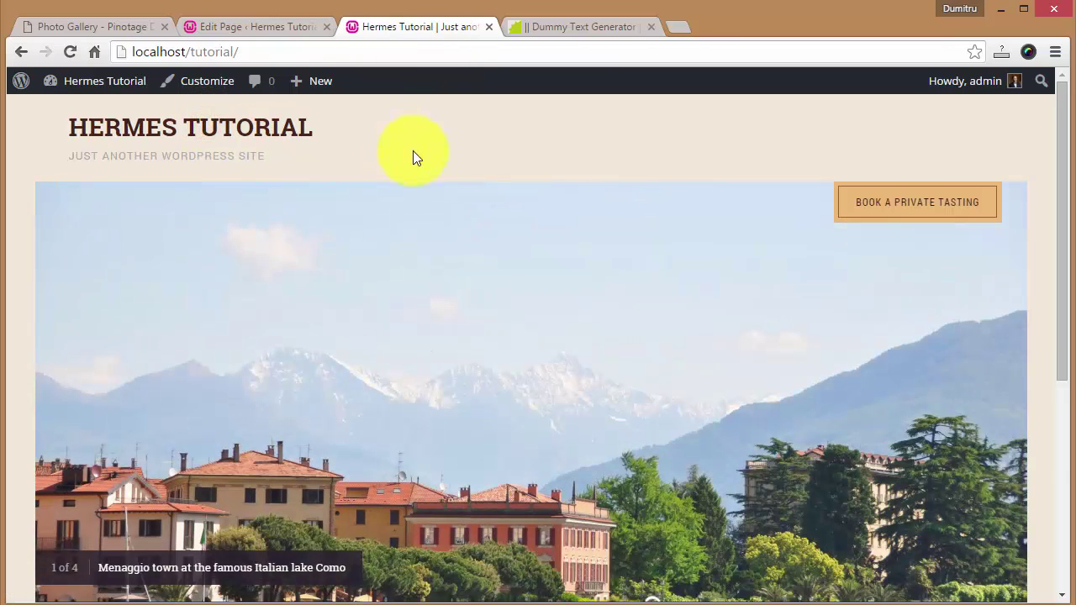
scroll(432, 193, down, 3)
scroll(432, 195, up, 3)
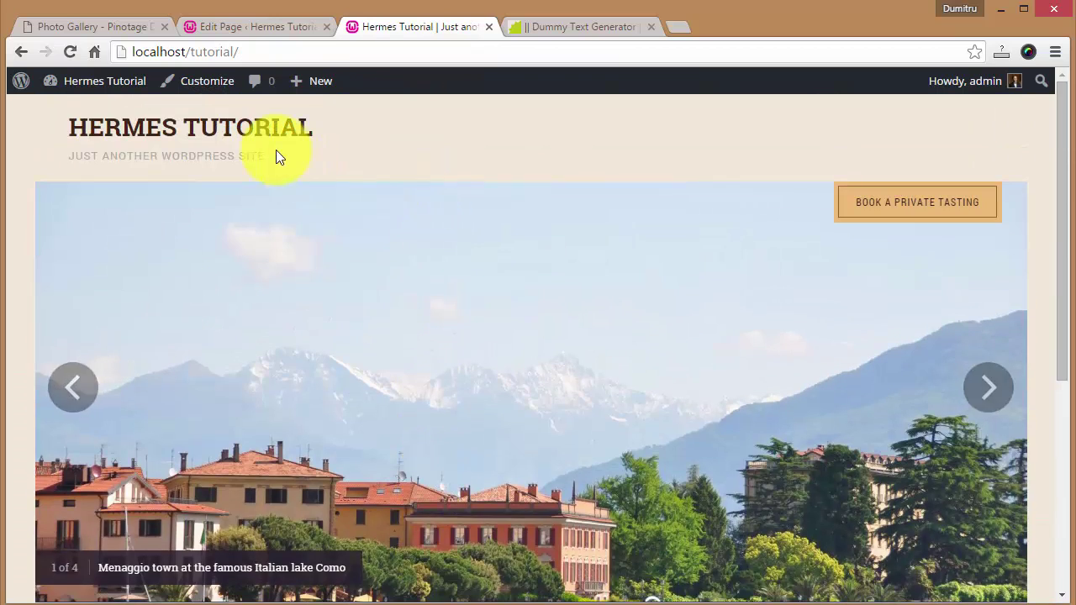
scroll(398, 229, down, 2)
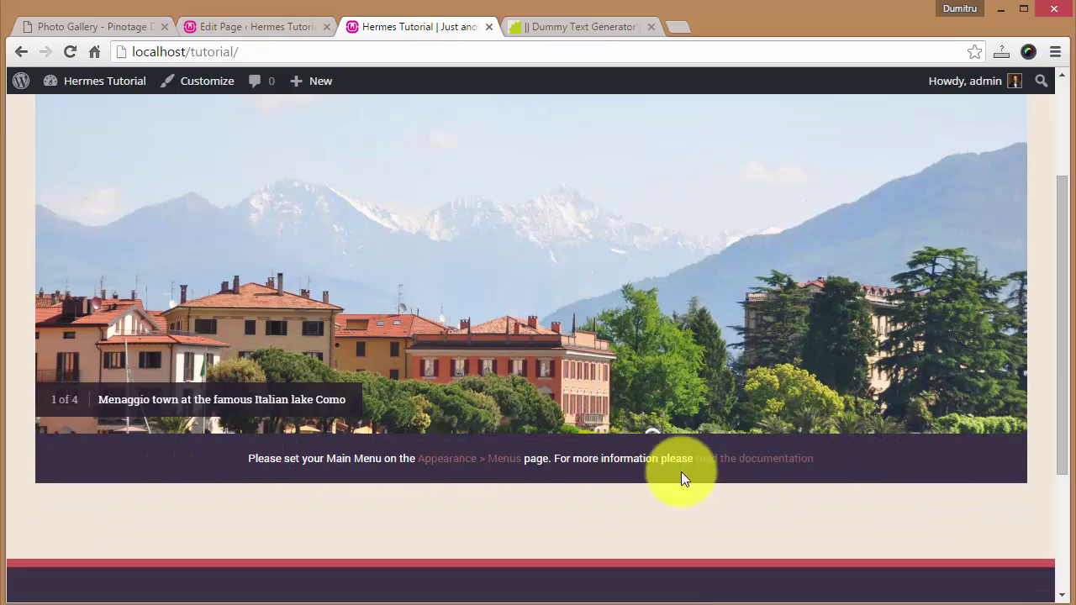
scroll(601, 432, down, 2)
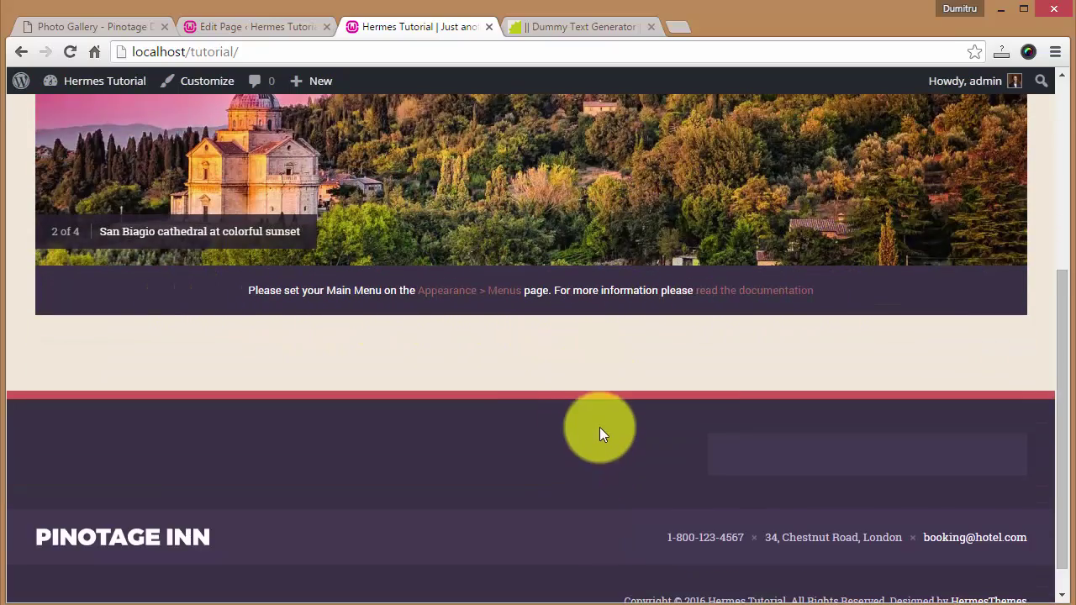
scroll(594, 423, up, 4)
- Create a new navigation menu named Main Menu in the WordPress admin
click(249, 26)
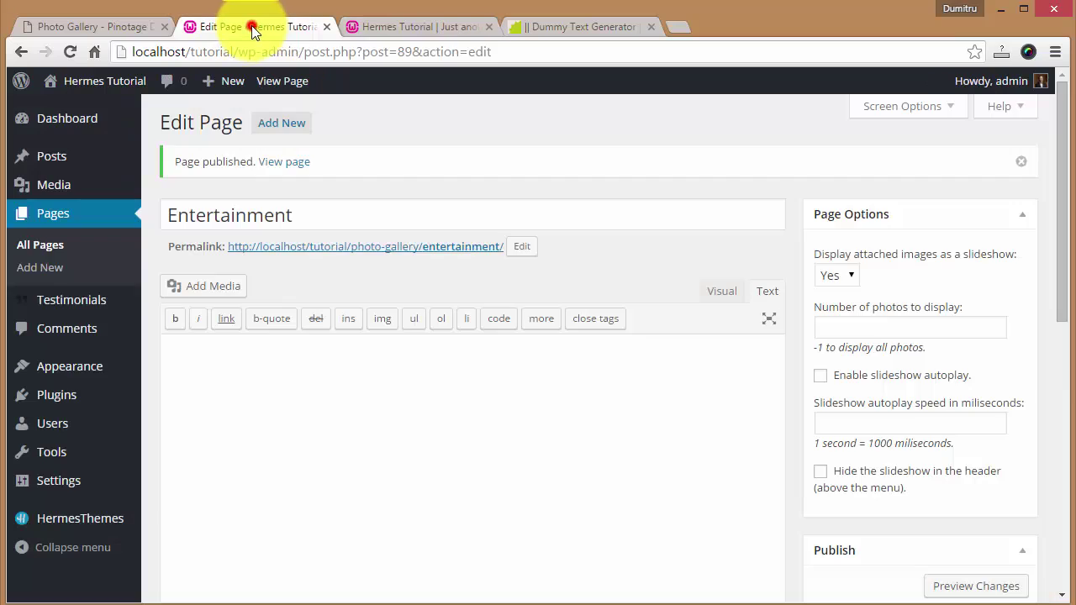
click(336, 415)
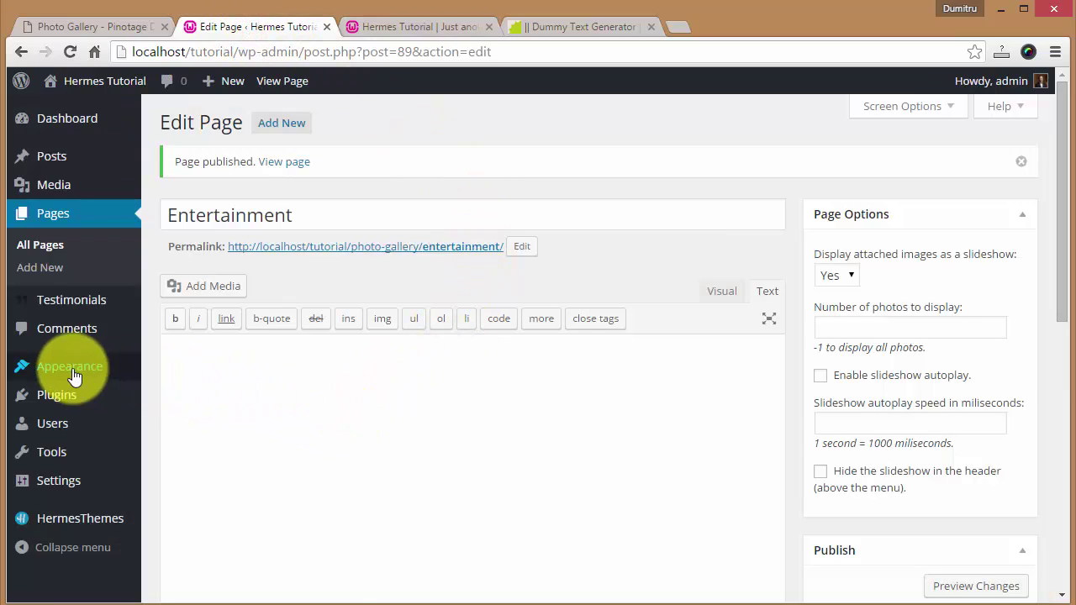
mouse_move(74, 377)
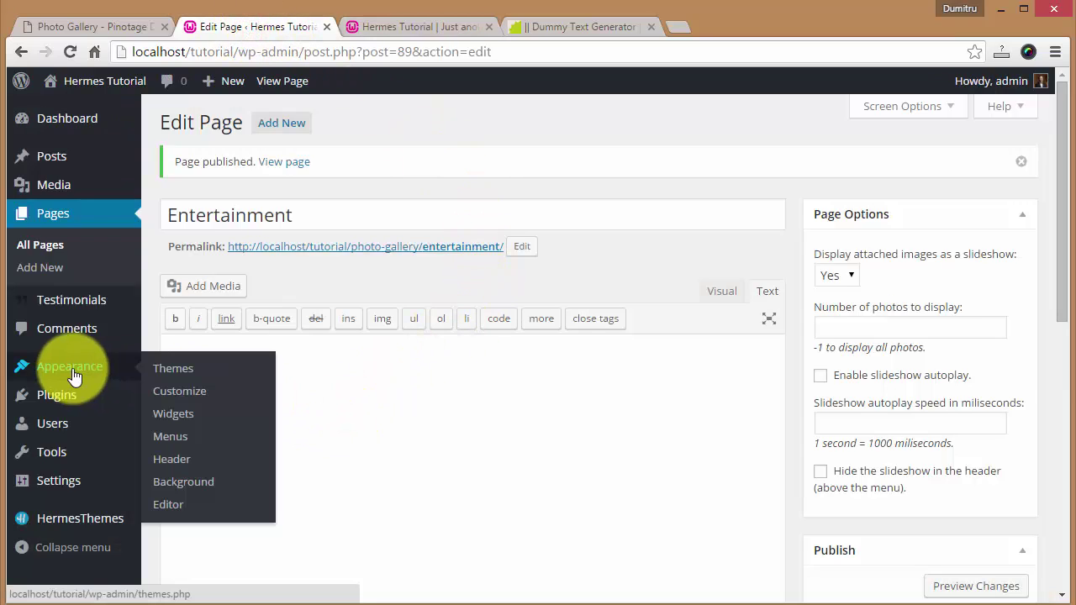
click(174, 439)
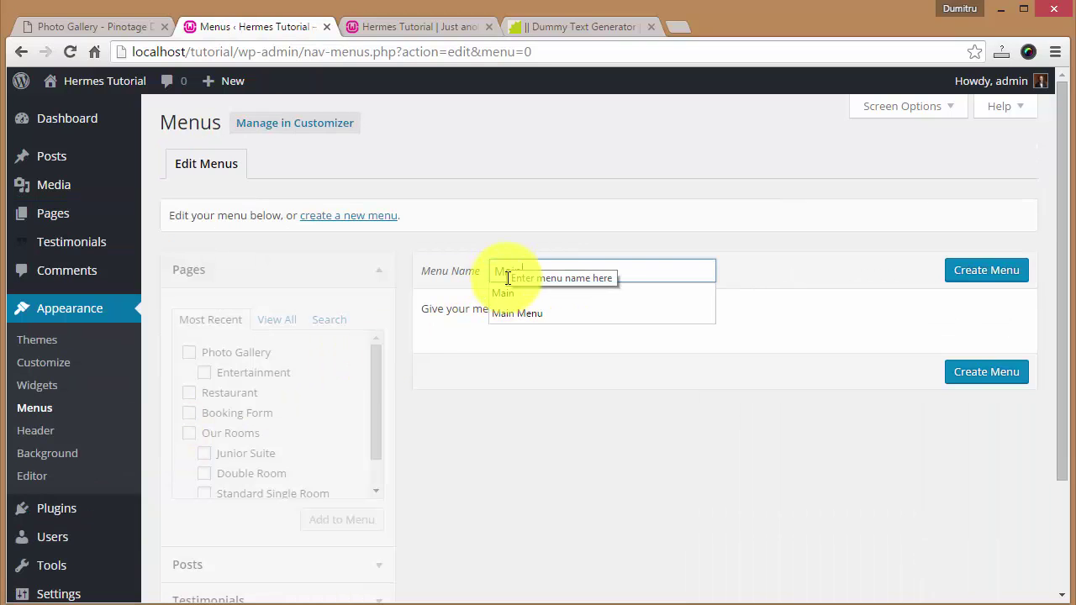
click(543, 293)
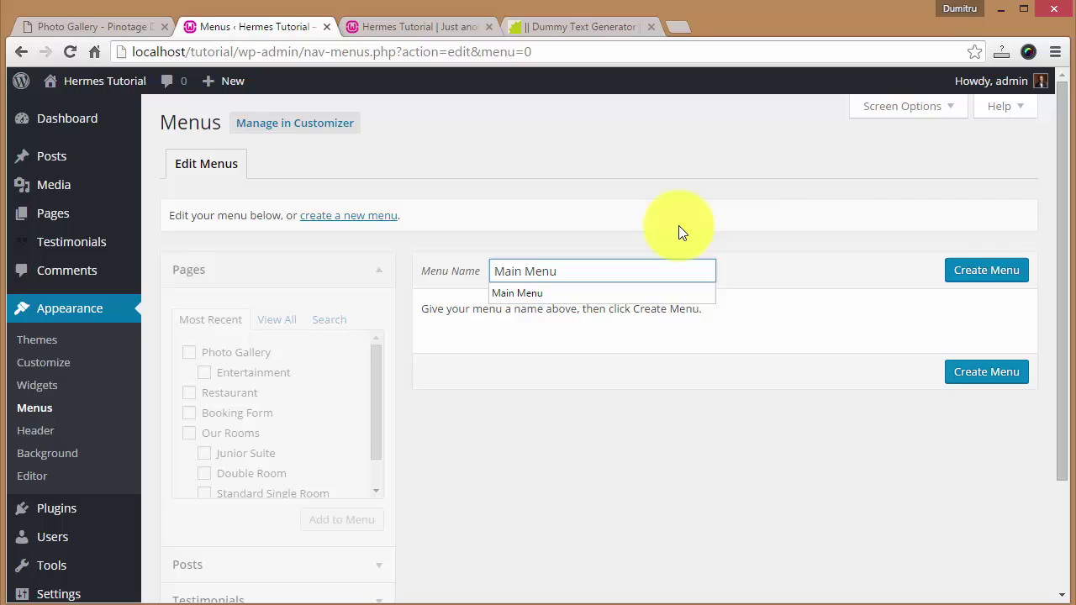
click(977, 272)
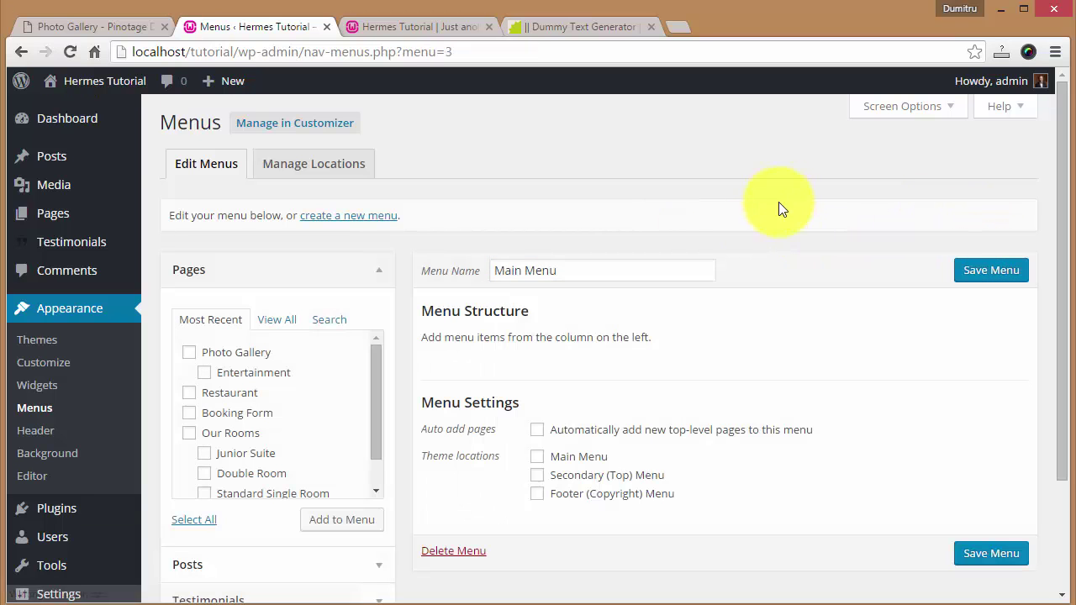
- Add the pages Home, Booking Form, Our Rooms, Double Room, Junior Suite, Standard Single Room, Photo Gallery and Restaurant to Main Menu
scroll(337, 269, down, 1)
scroll(312, 271, down, 1)
scroll(312, 281, up, 1)
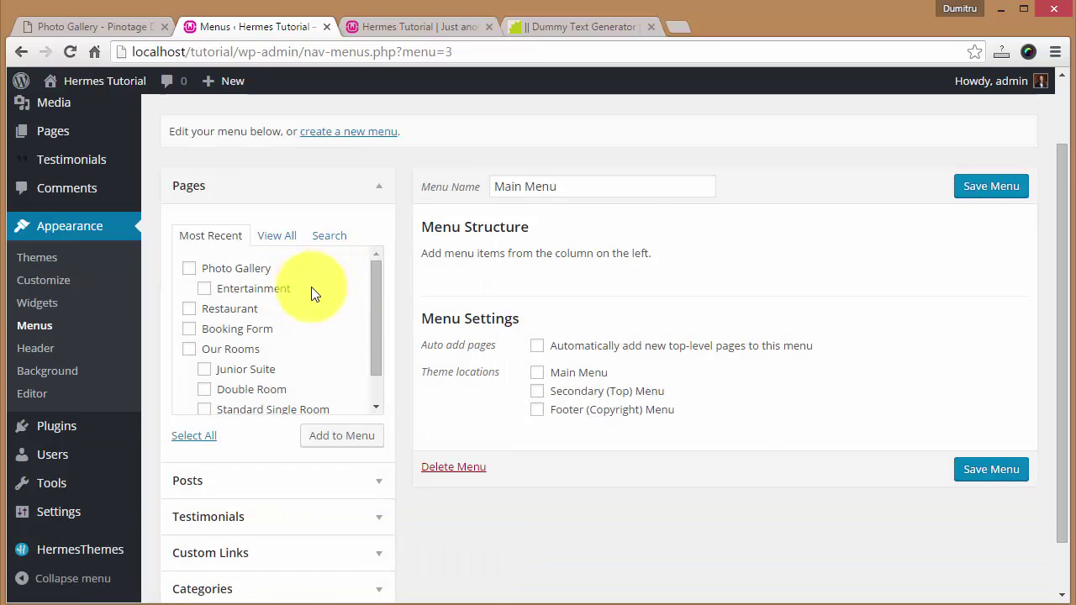
scroll(307, 204, up, 1)
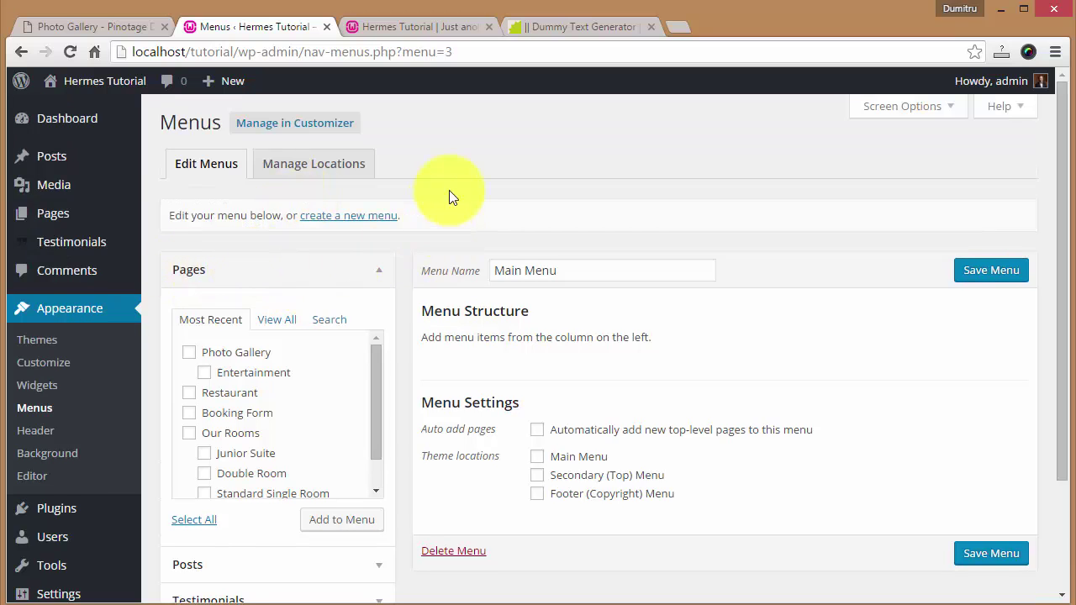
scroll(449, 196, down, 1)
click(274, 238)
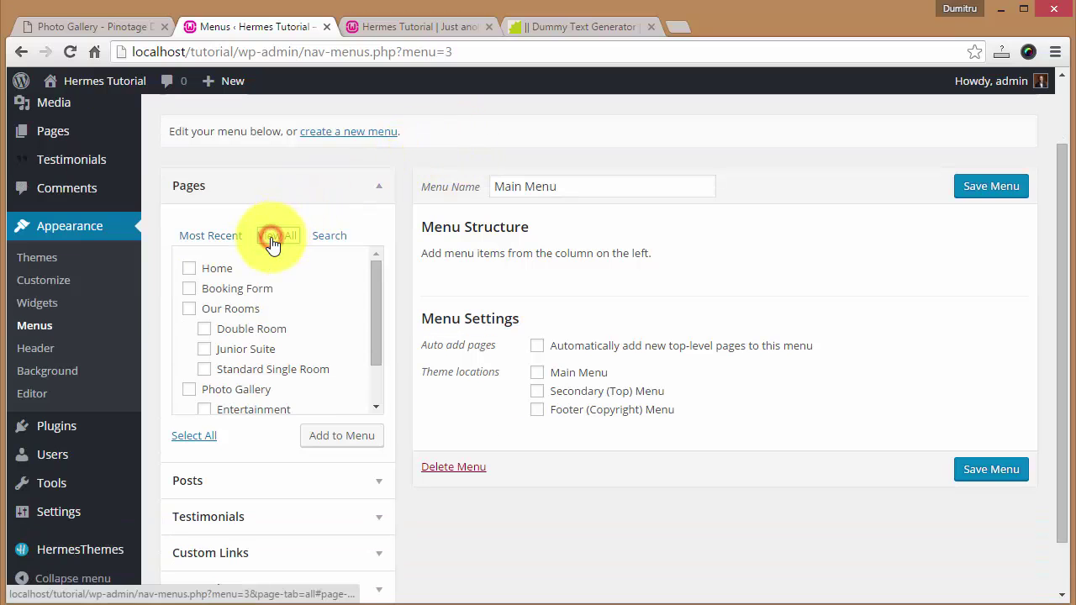
click(189, 310)
click(204, 371)
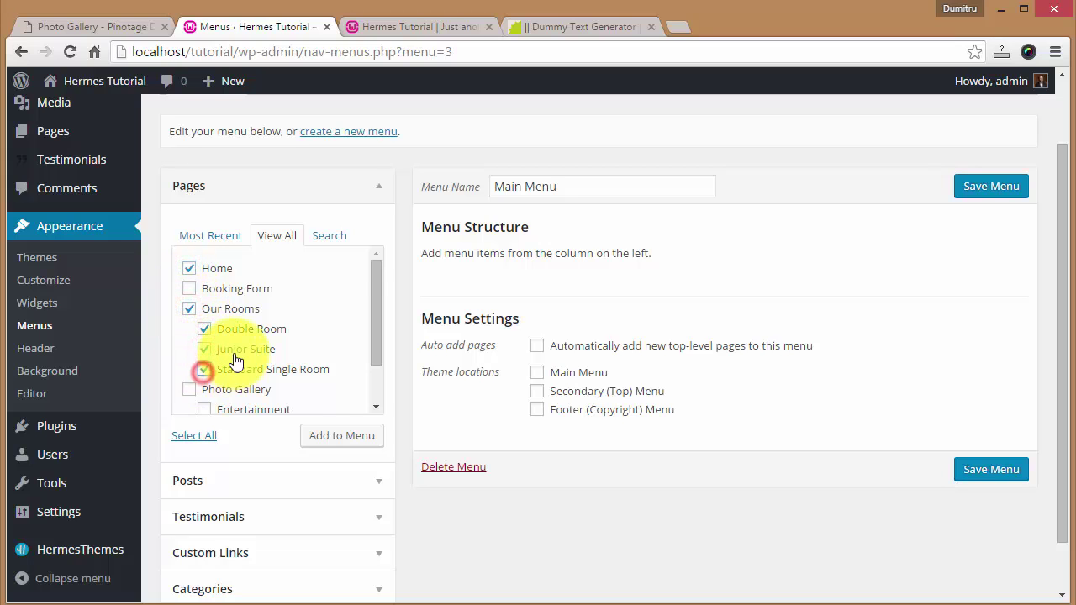
scroll(187, 346, down, 1)
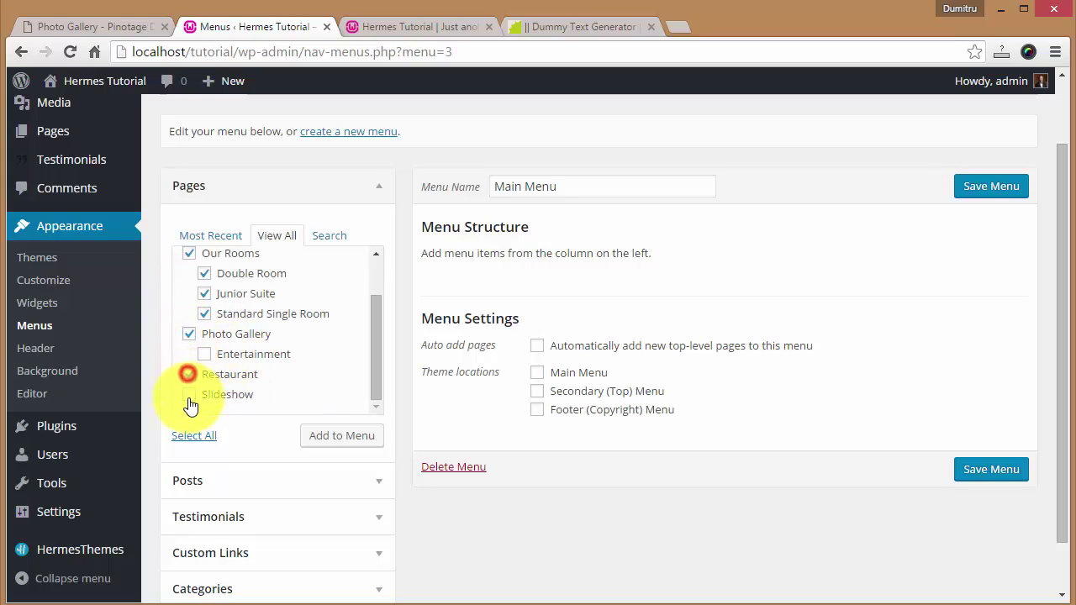
scroll(252, 357, up, 1)
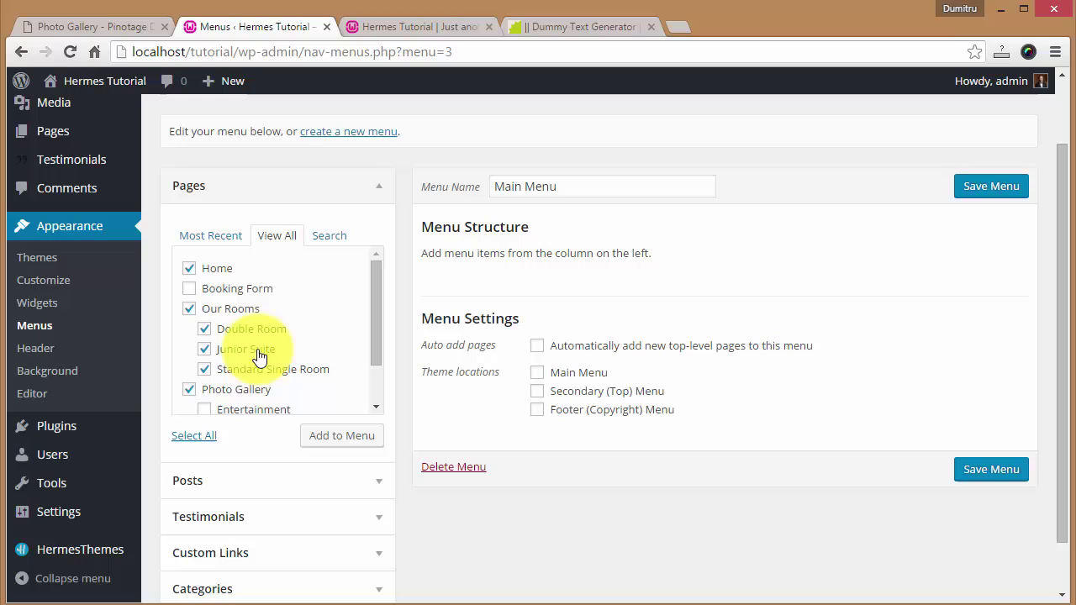
click(335, 437)
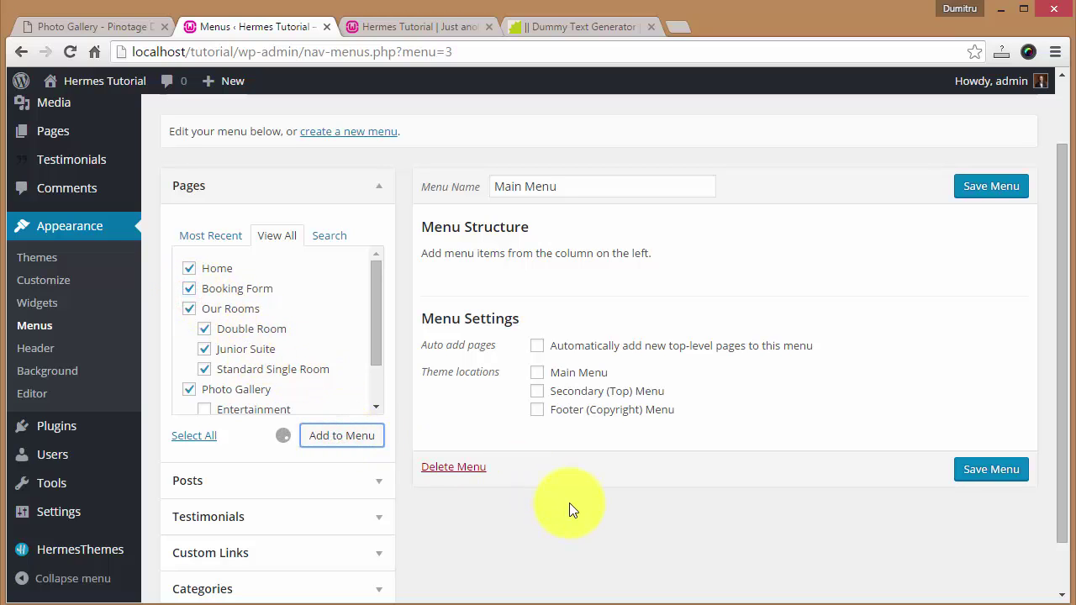
- Move Our Rooms directly below Home and nest Double Room, Junior Suite and Standard Single Room under it as sub items
scroll(679, 227, down, 2)
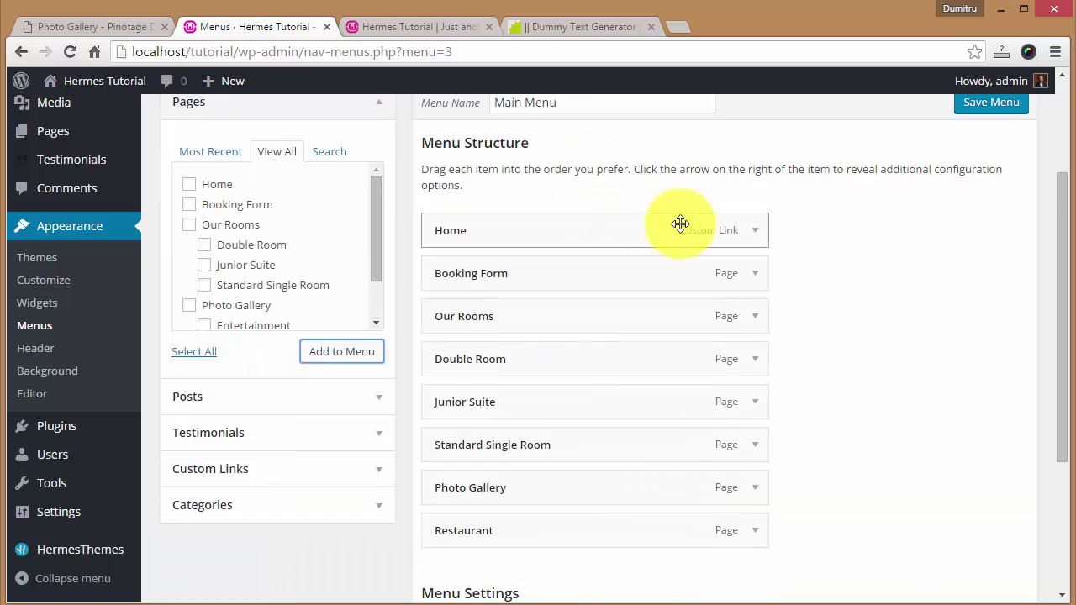
drag(487, 233, 475, 195)
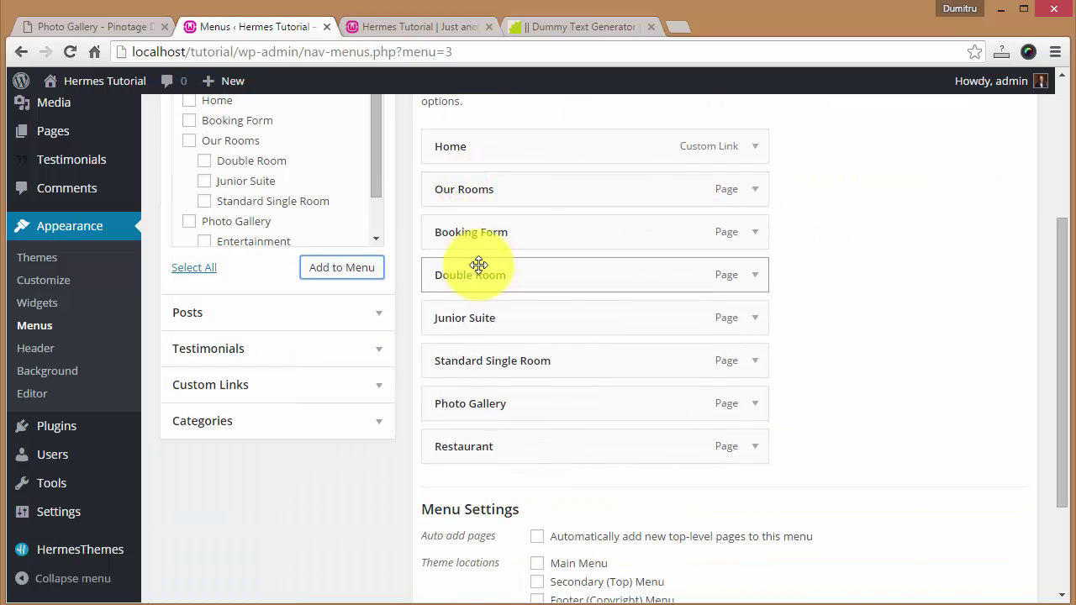
drag(478, 277, 493, 245)
drag(459, 318, 489, 281)
drag(487, 365, 516, 317)
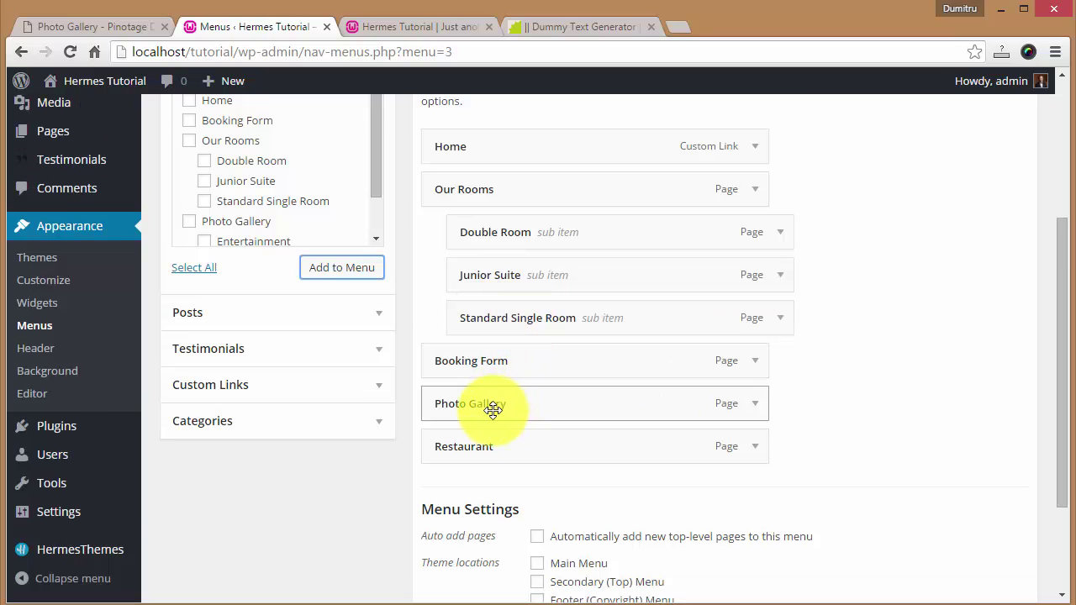
- Order the last items as Restaurant, Photo Gallery, Booking Form and save the menu with the Main Menu theme location assigned
drag(487, 446, 493, 415)
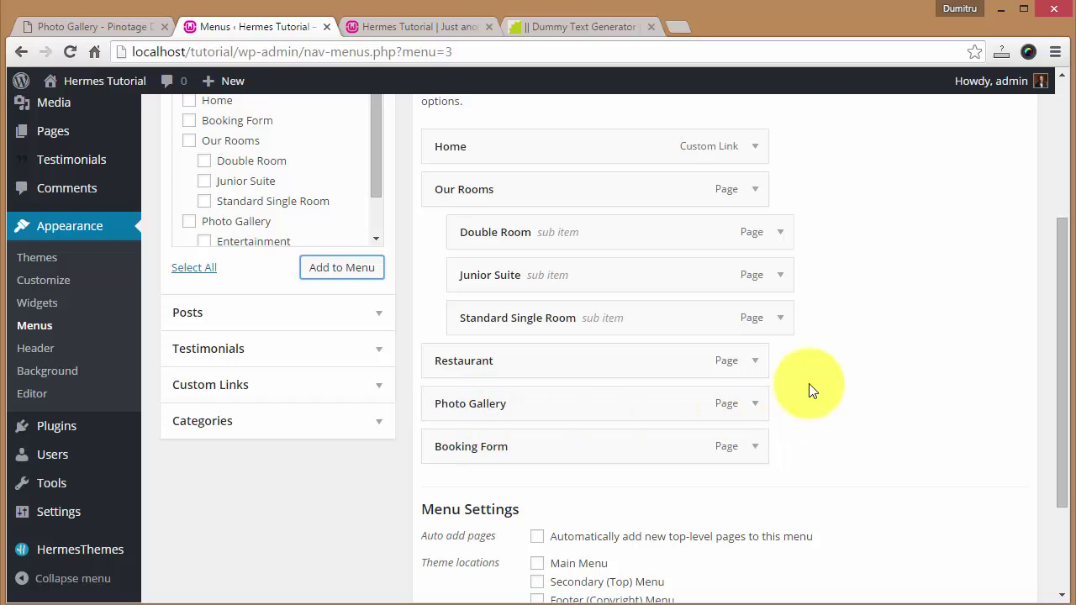
scroll(829, 371, down, 2)
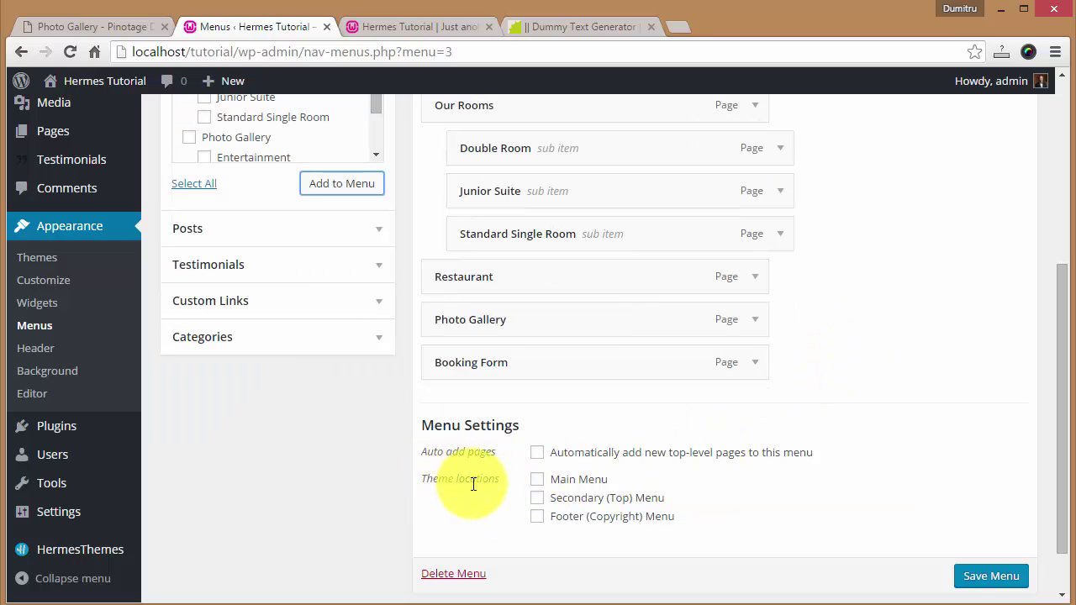
click(537, 480)
scroll(932, 360, up, 4)
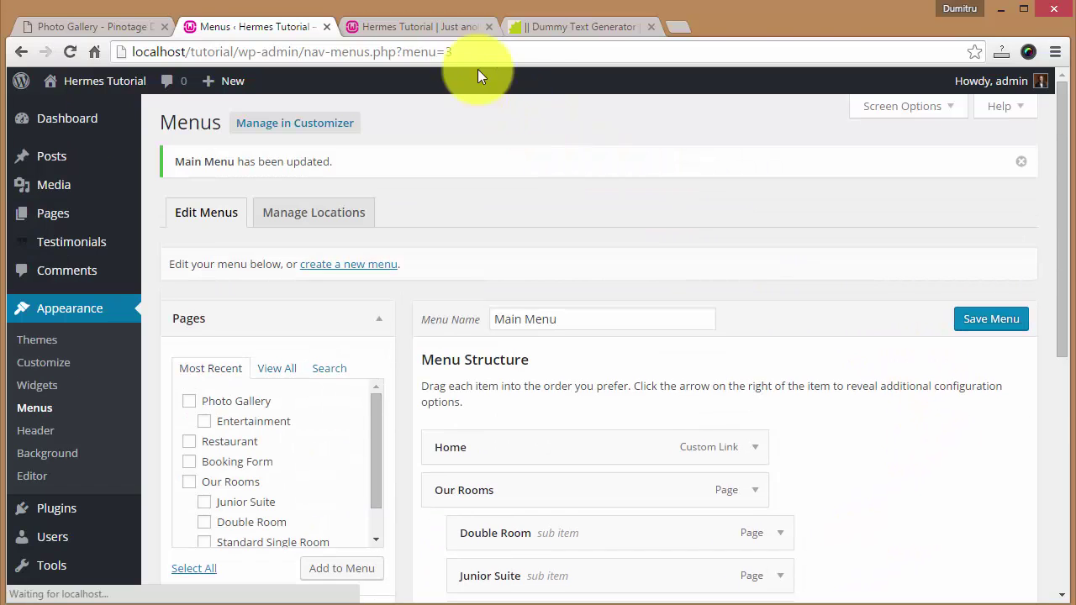
- Check the new navigation menu on the site's reloaded home page, try its Restaurant link and return to the home page
click(413, 25)
click(239, 133)
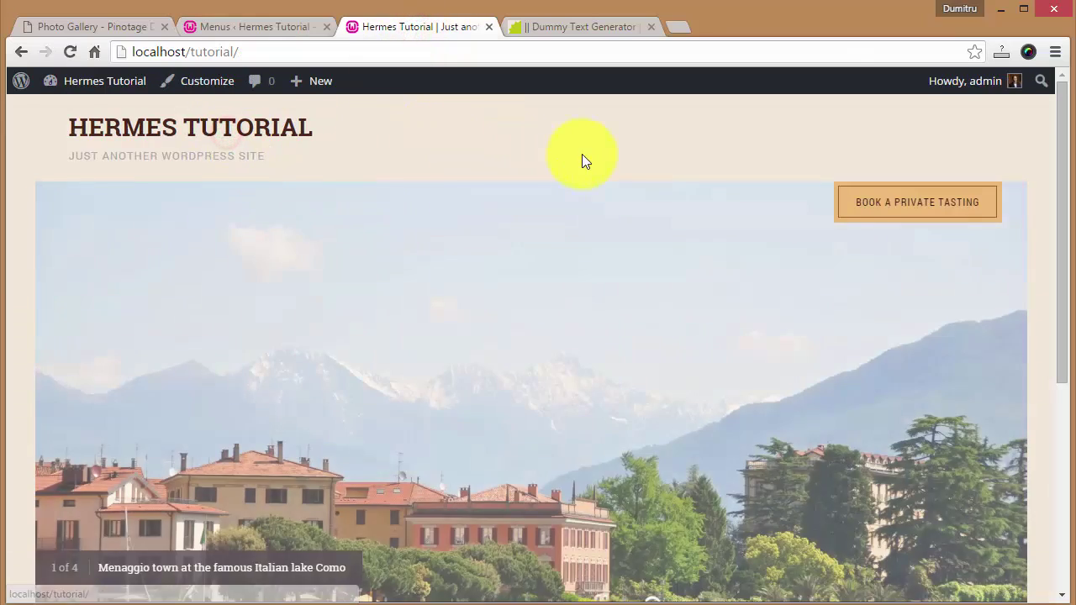
scroll(580, 168, down, 2)
scroll(559, 207, down, 1)
mouse_move(384, 372)
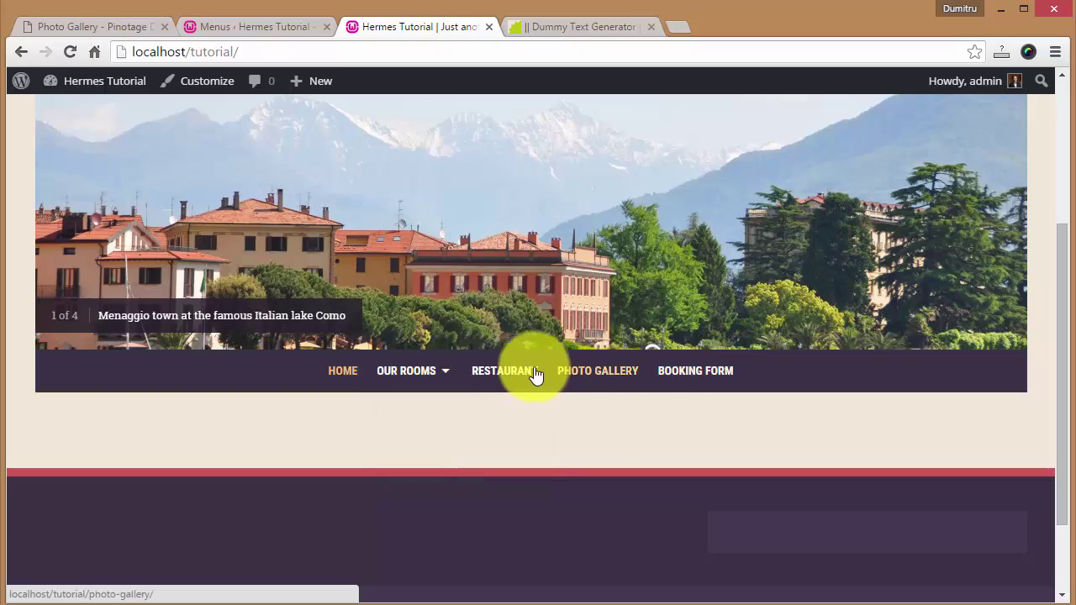
click(502, 372)
scroll(559, 250, down, 8)
scroll(554, 251, up, 8)
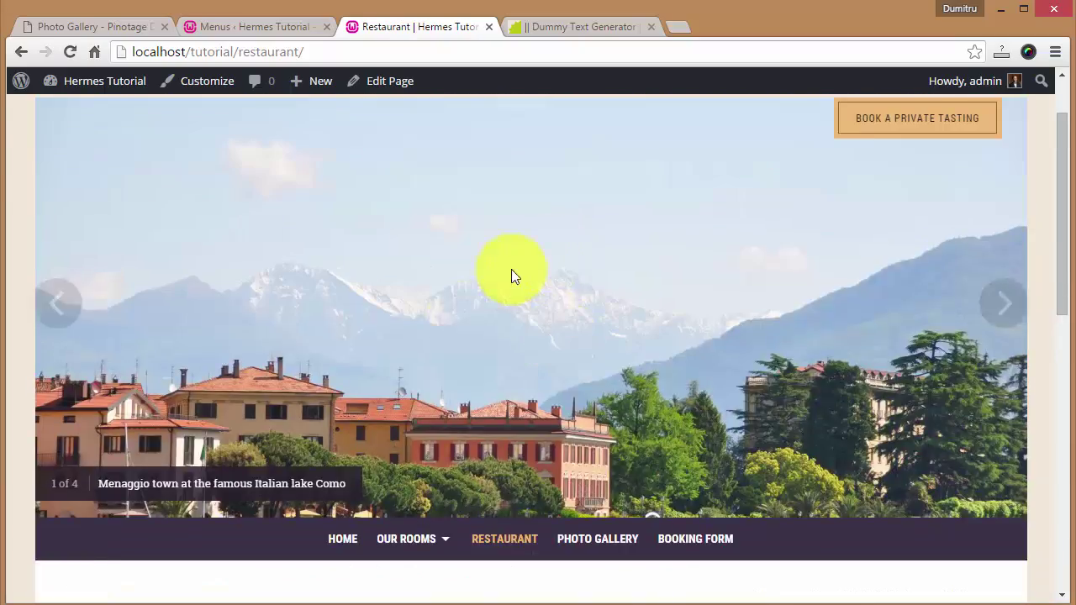
click(207, 126)
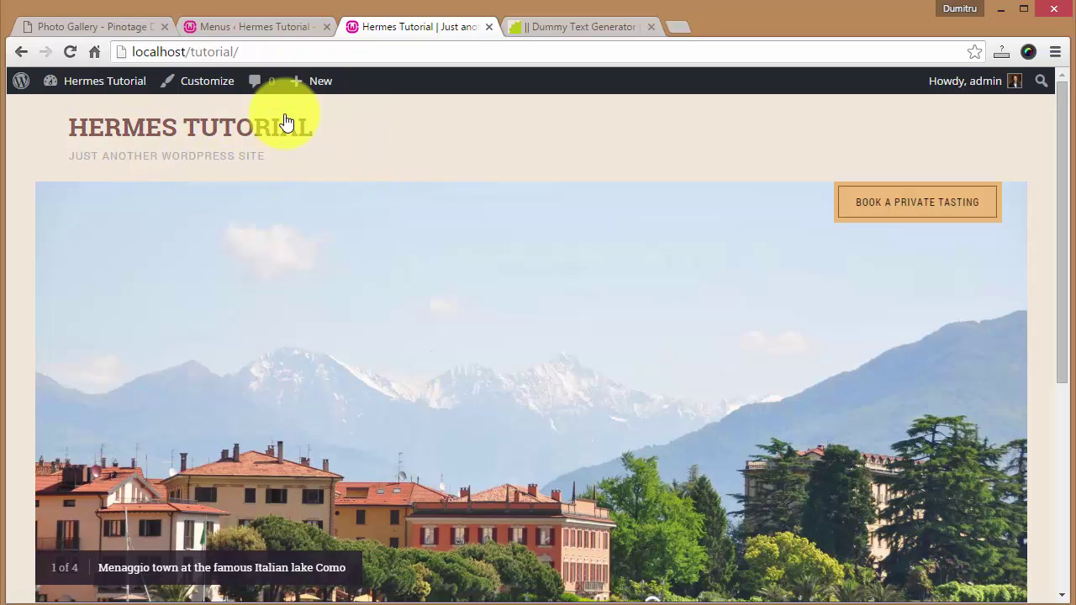
- Upload logo-pinotage.png from the LOGOS folder and set it as the site logo in the theme customizer's General Settings
click(253, 28)
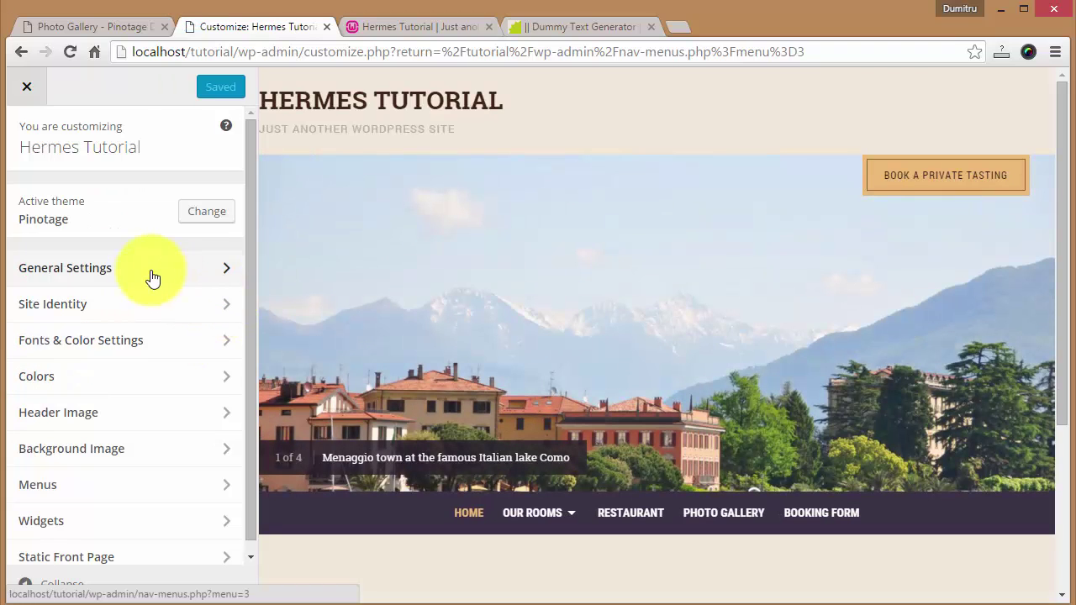
click(143, 269)
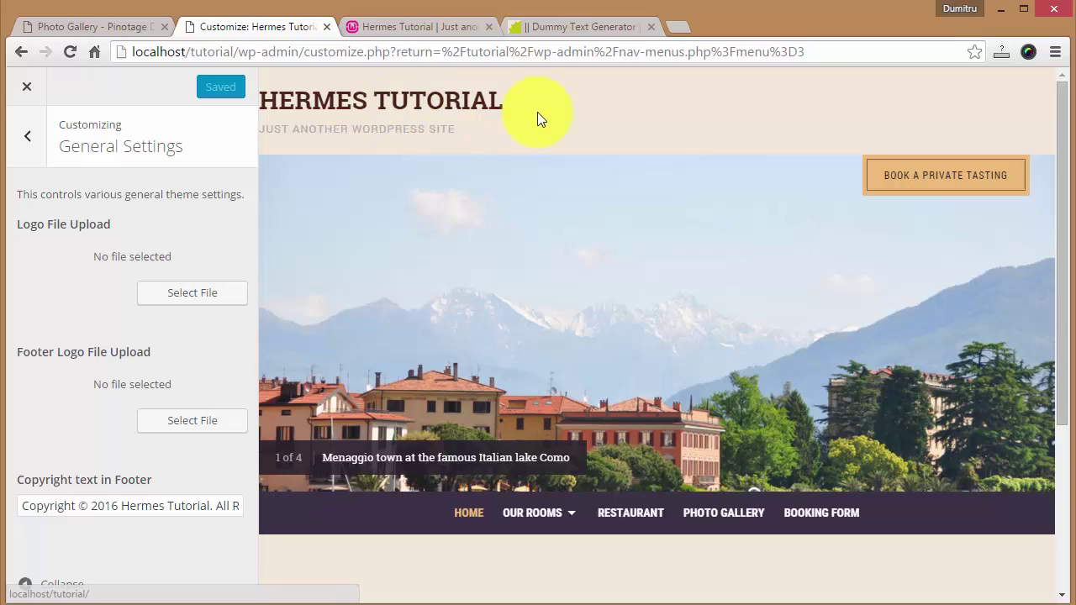
scroll(588, 166, down, 3)
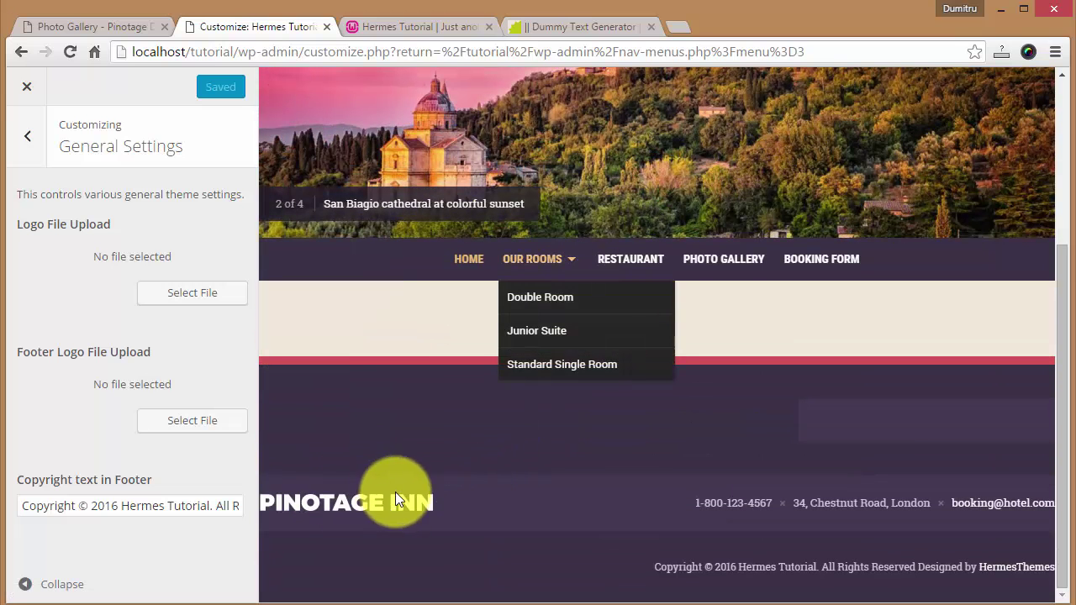
scroll(505, 345, up, 3)
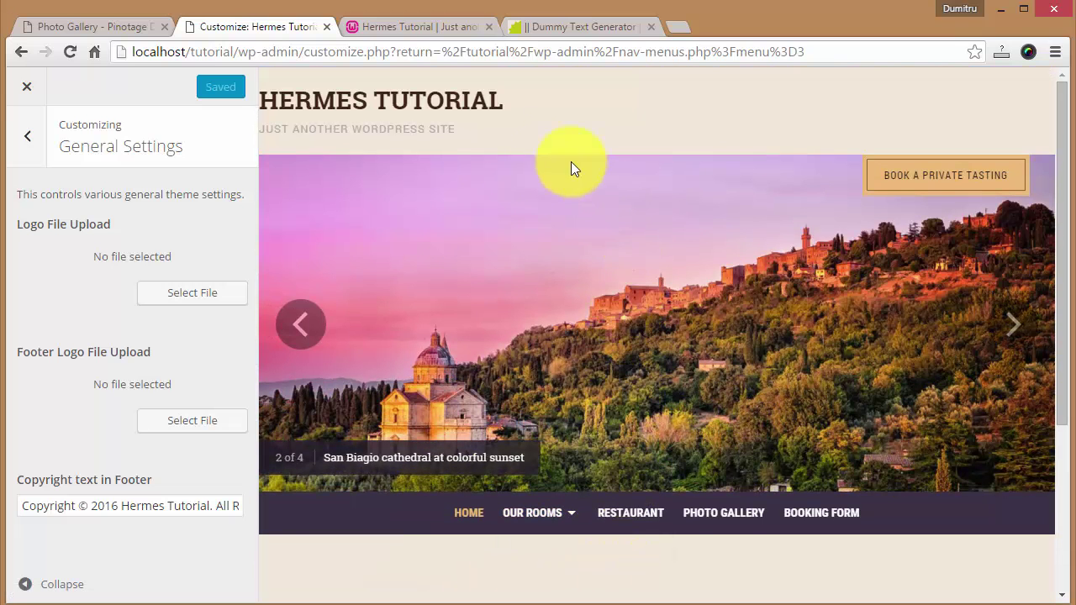
click(179, 303)
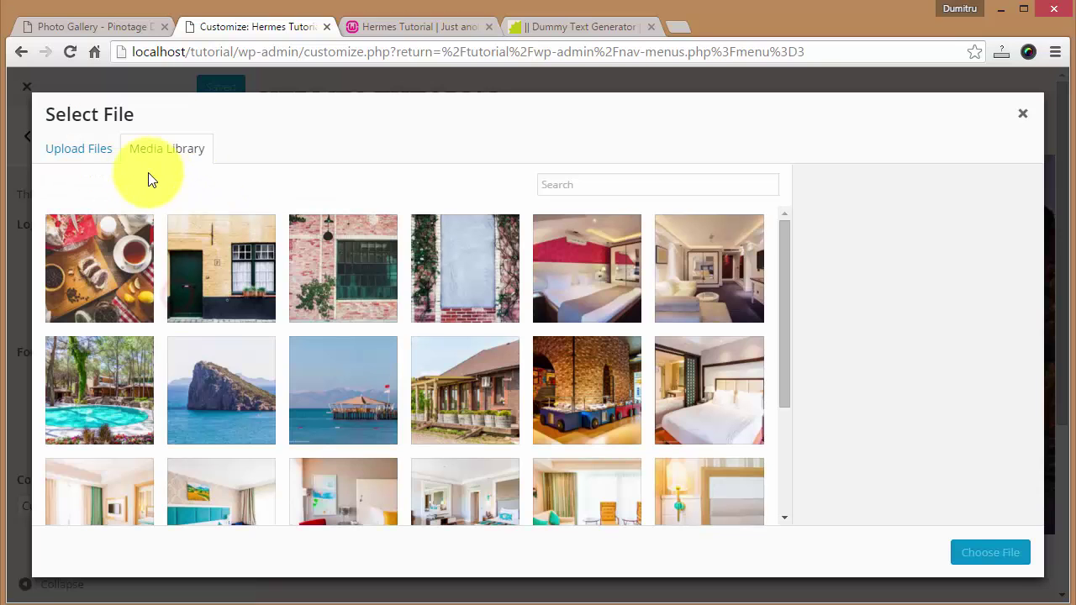
click(74, 152)
click(521, 354)
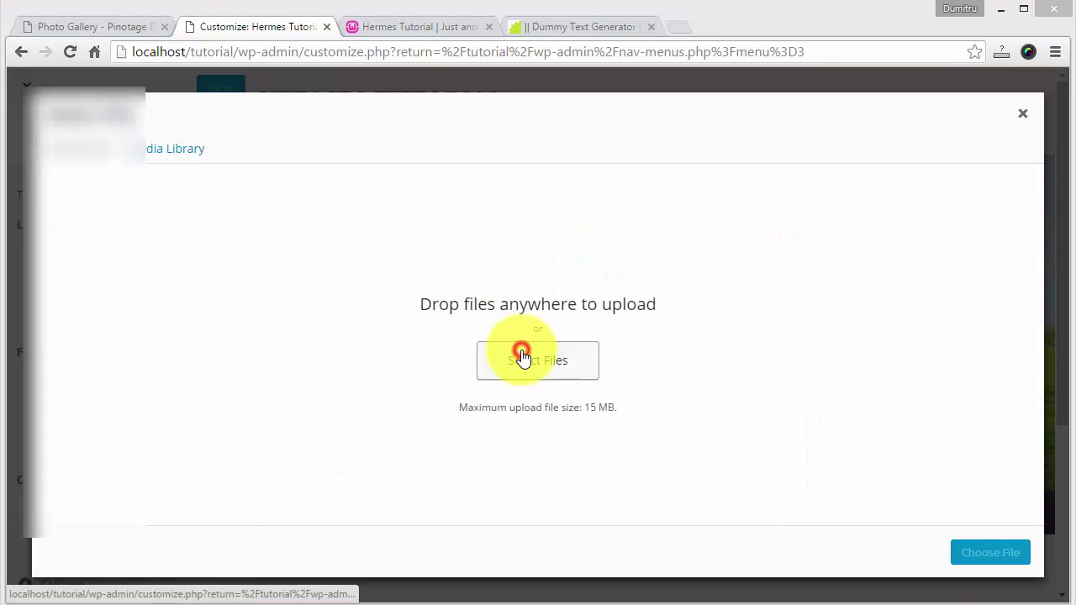
key(alt+Up)
key(alt+Up)
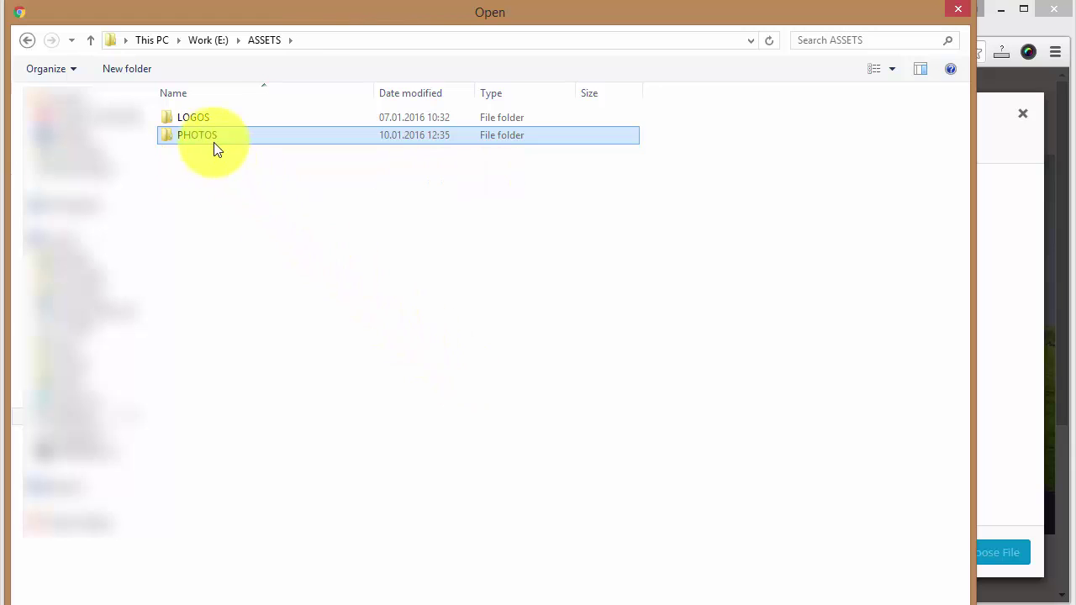
double_click(206, 117)
double_click(471, 118)
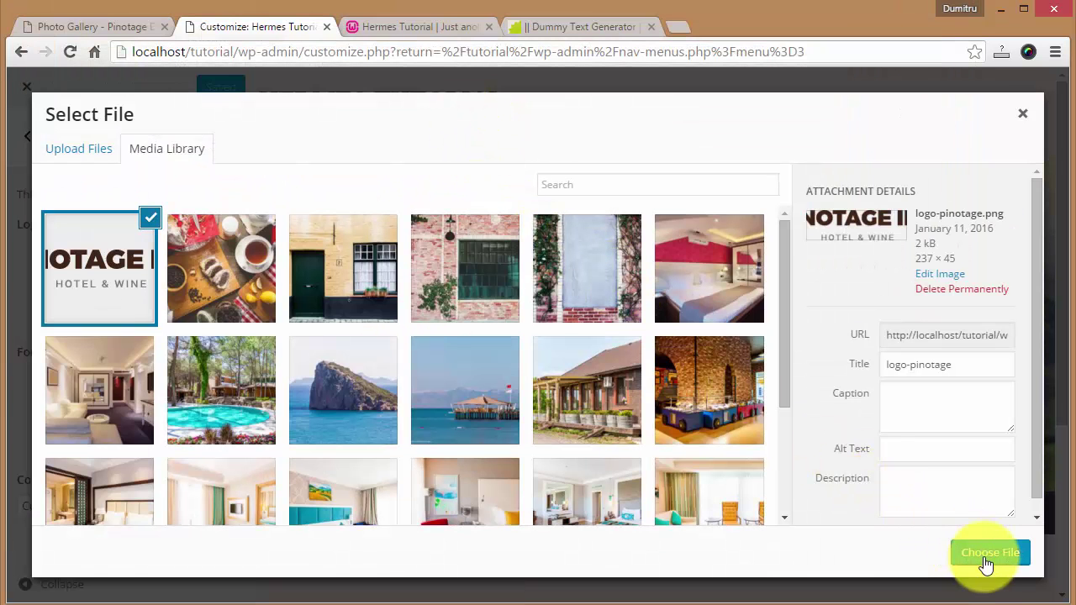
click(986, 555)
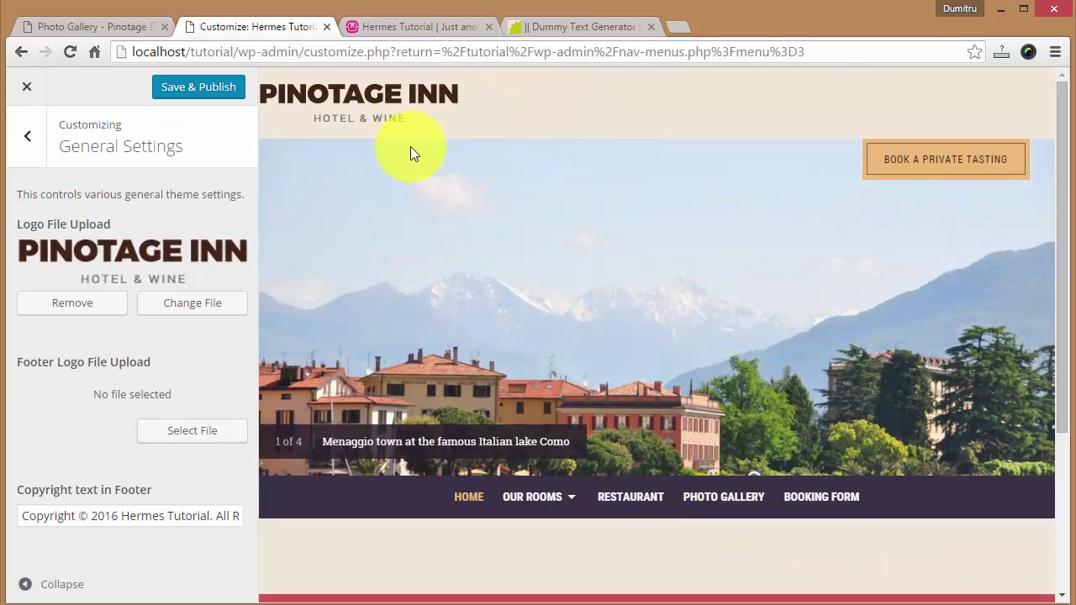
- Try an uploaded logo-victoria.png as the footer logo and remove it again
scroll(491, 269, down, 3)
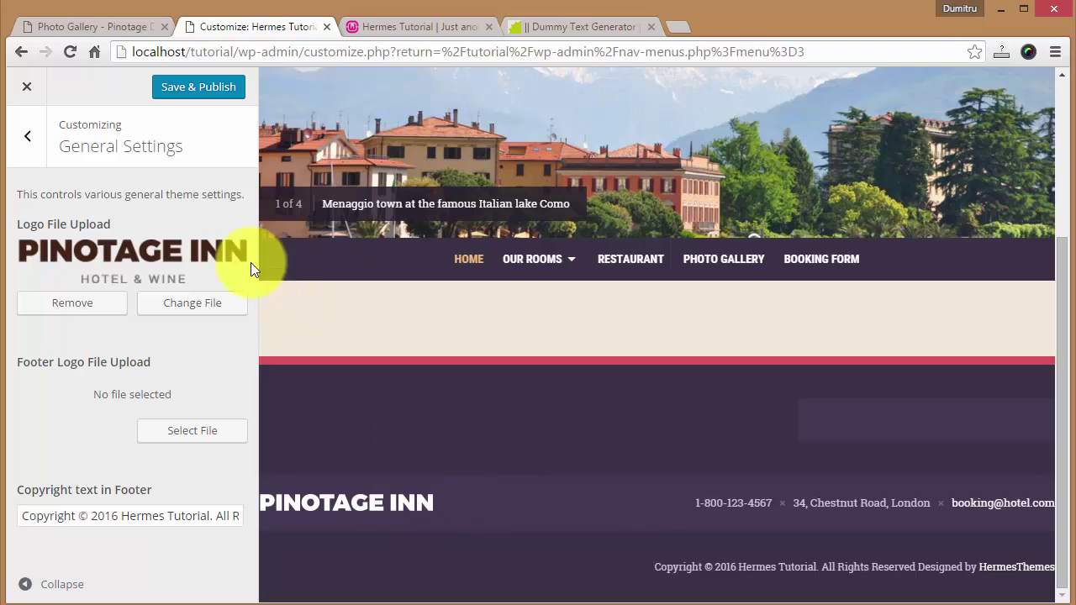
click(215, 442)
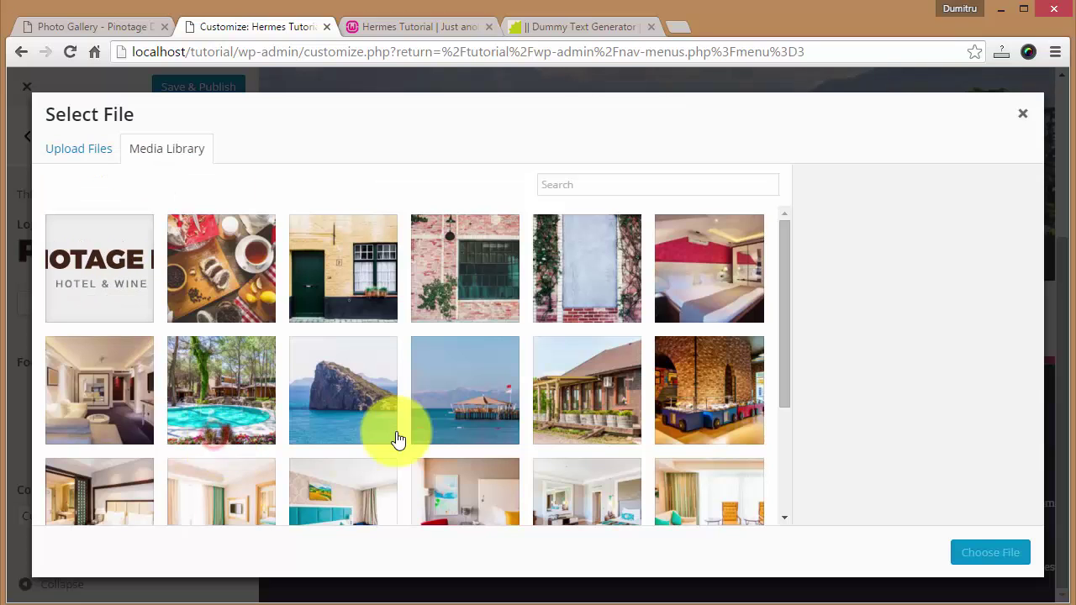
click(86, 146)
click(526, 365)
click(442, 320)
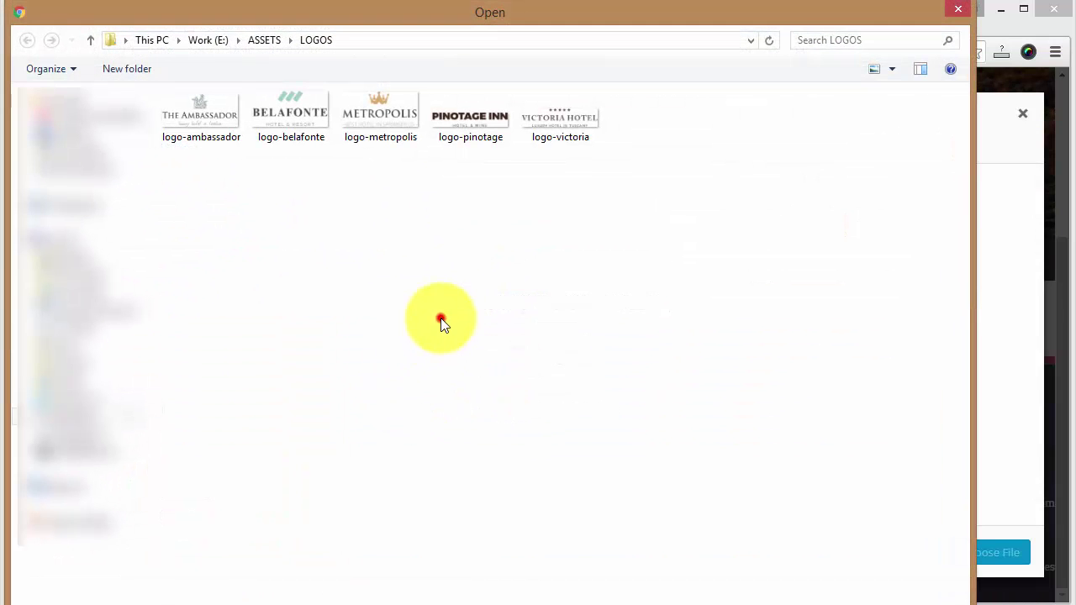
double_click(554, 113)
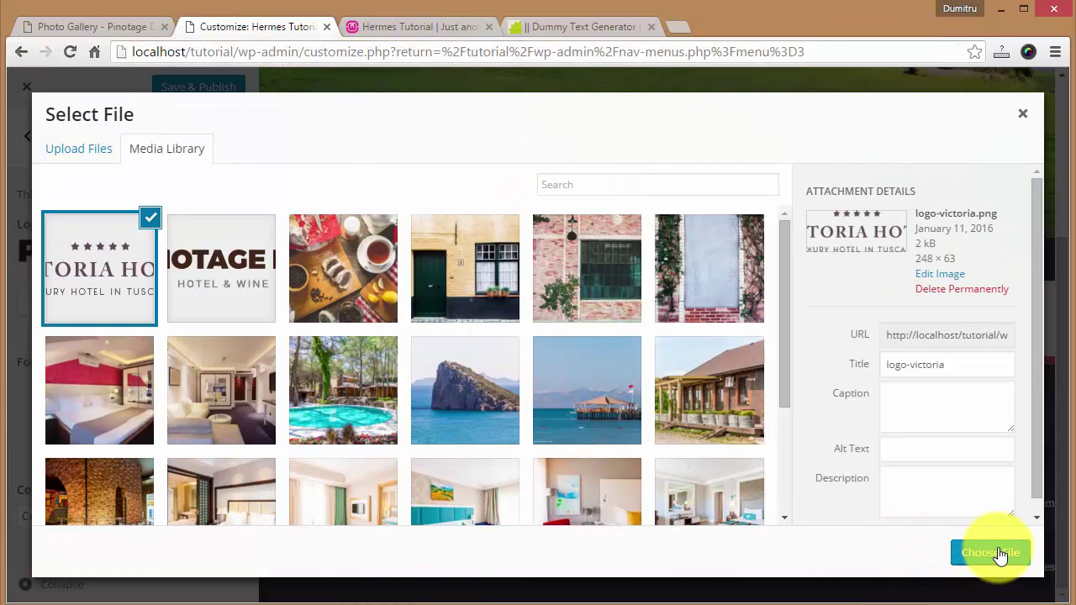
click(1001, 553)
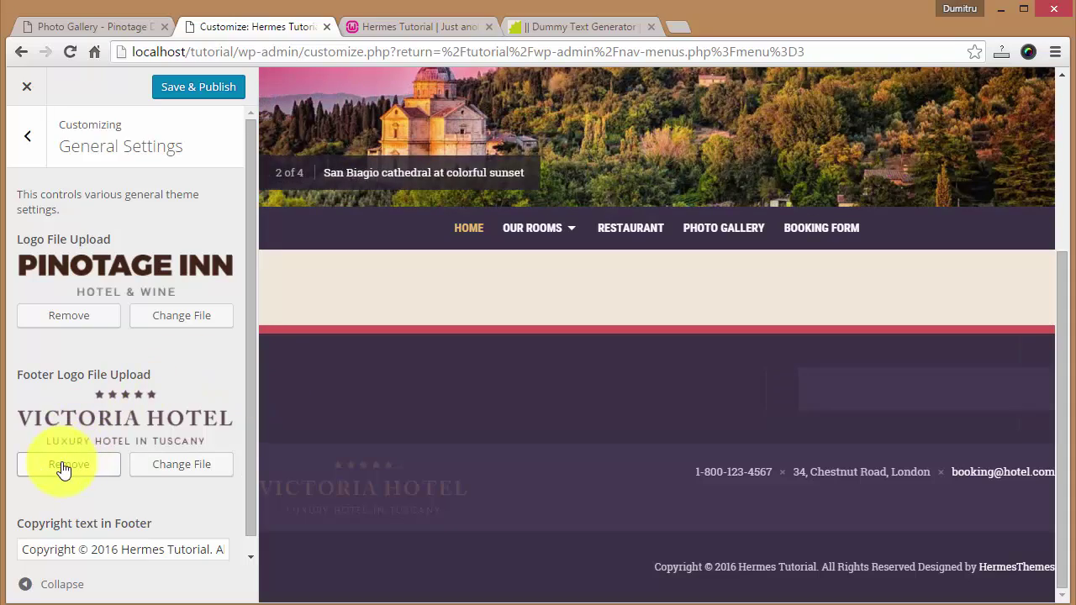
click(63, 467)
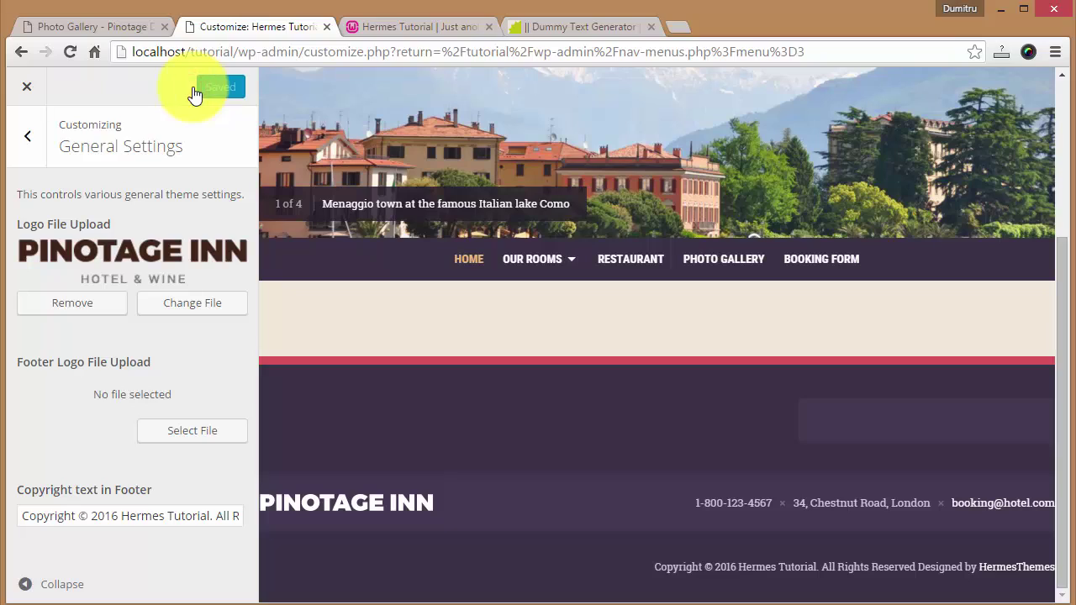
- Publish the logo change, leave the customizer and check the header and footer on the reloaded home page
click(26, 87)
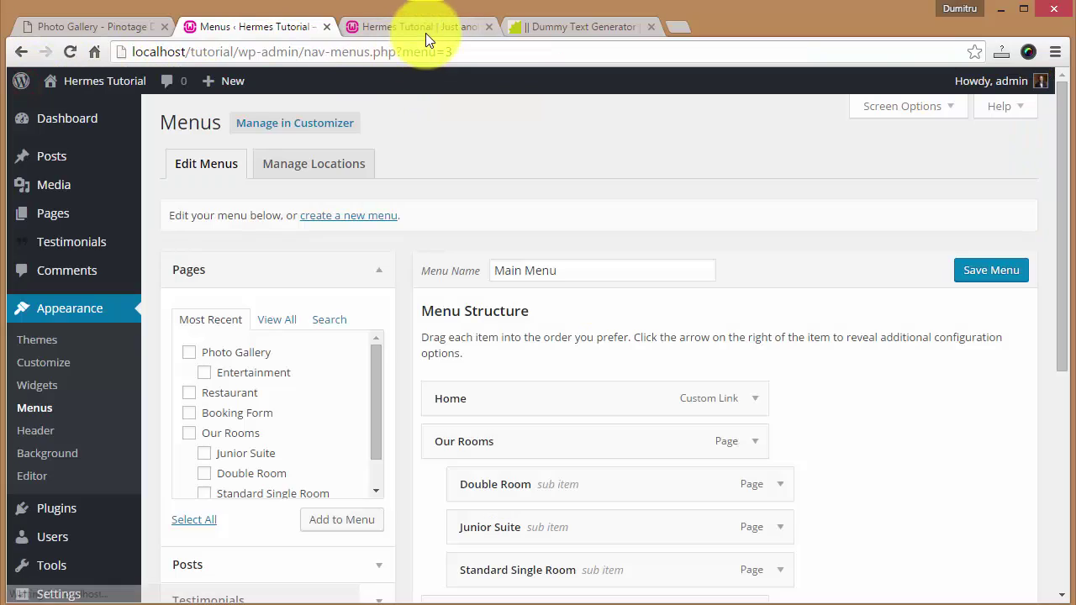
click(425, 32)
key(F5)
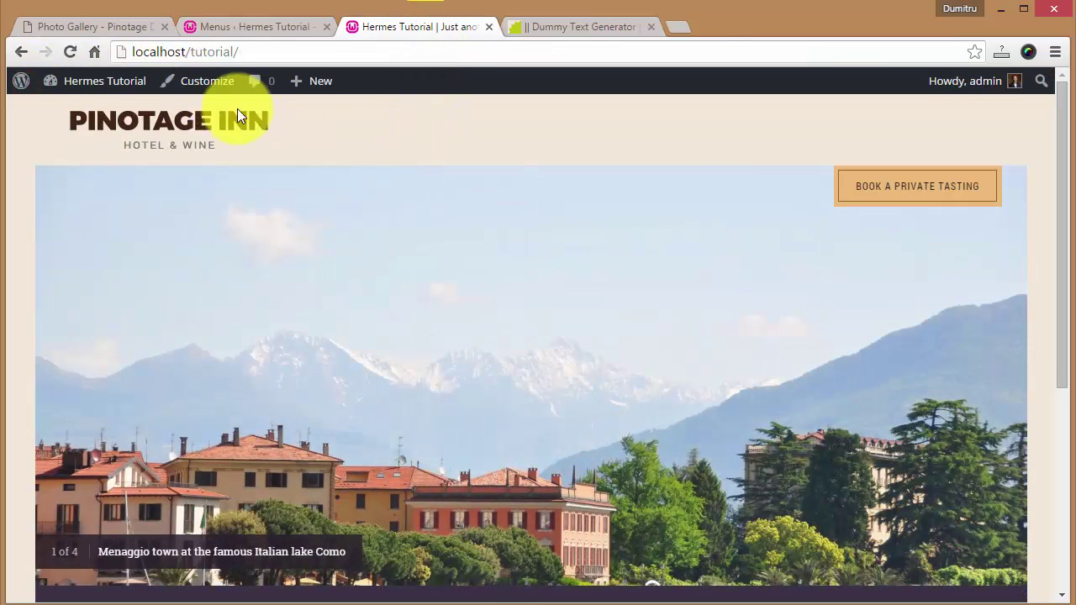
scroll(452, 121, down, 4)
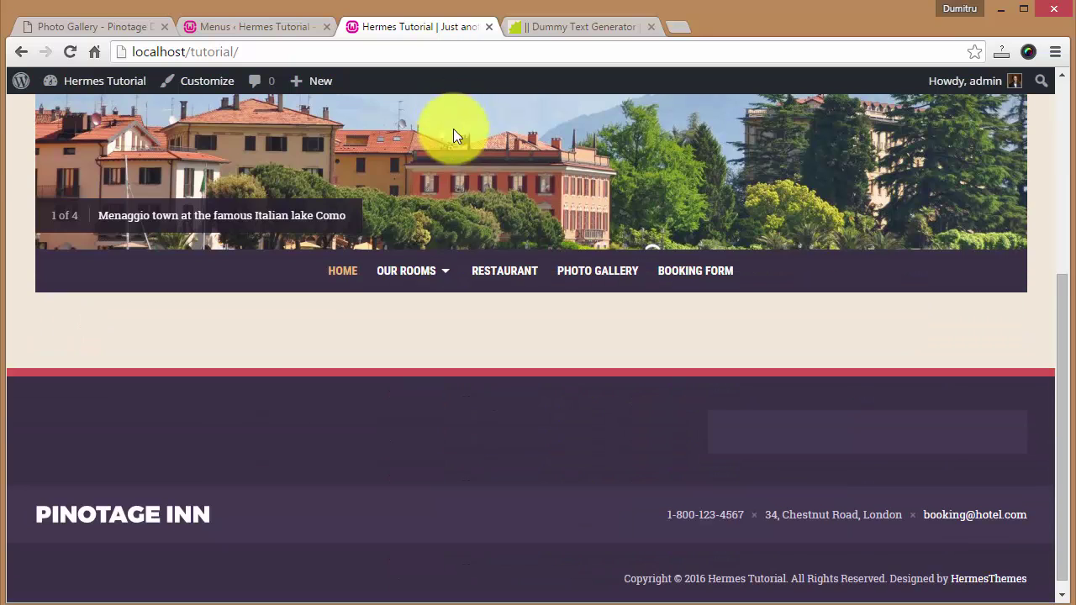
scroll(443, 207, up, 4)
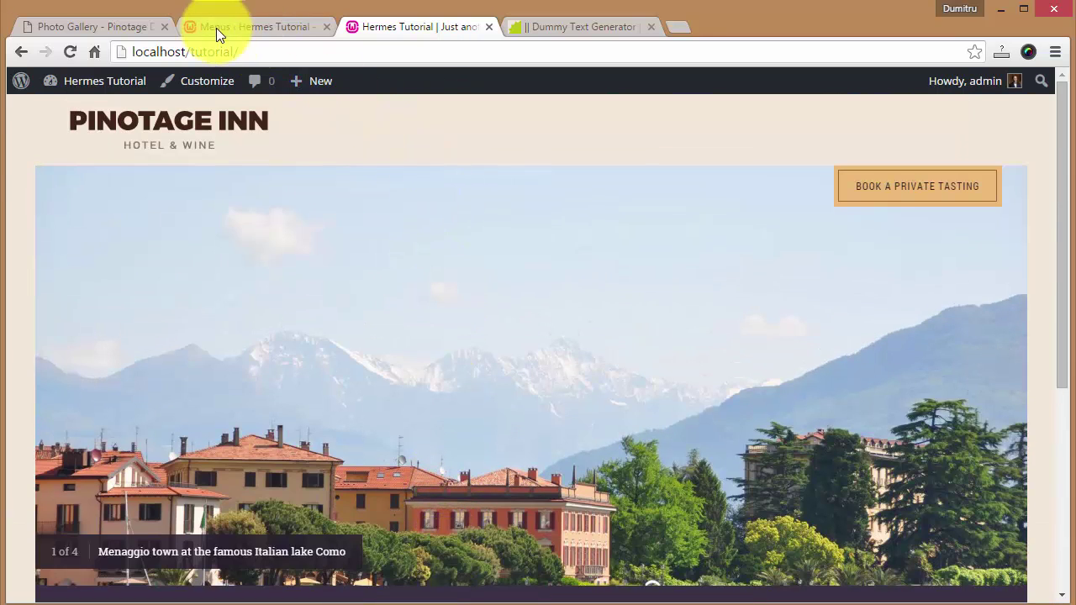
- Switch to the Pinotage demo site and open its Attractions page
click(34, 24)
scroll(274, 257, up, 10)
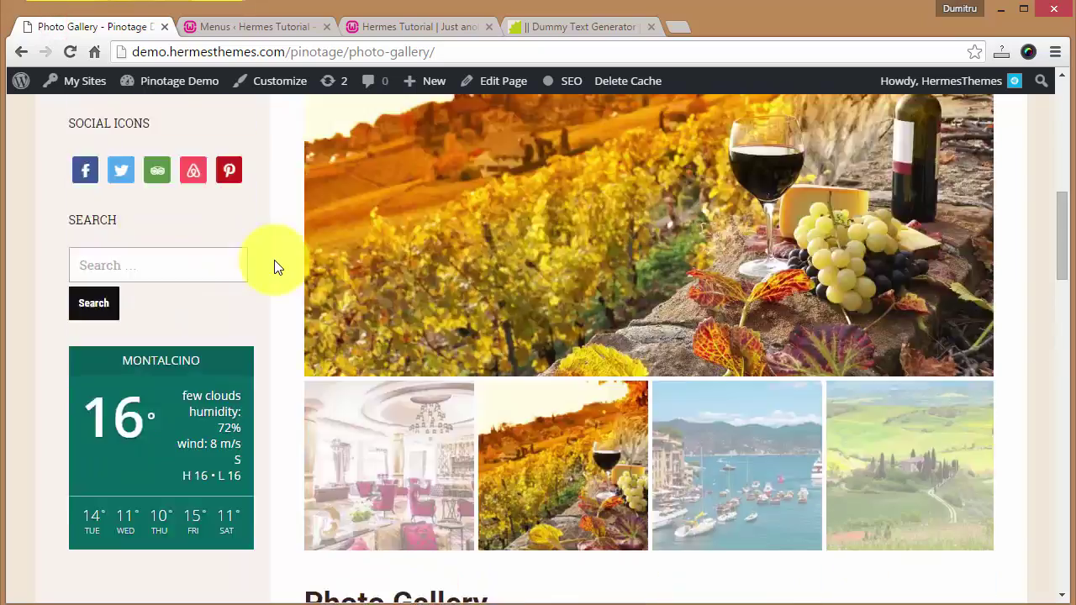
scroll(303, 327, down, 4)
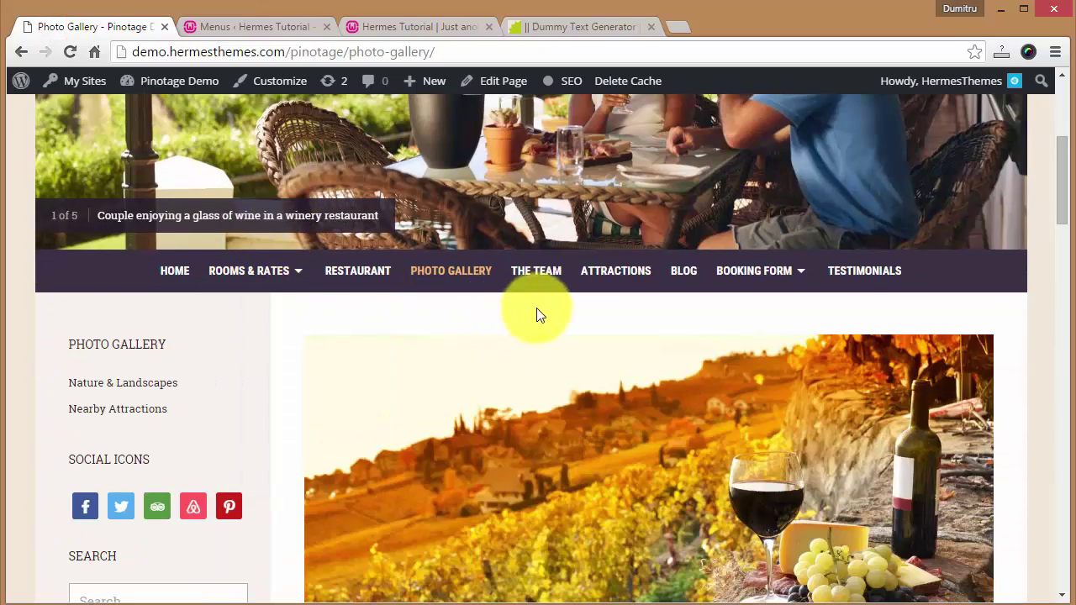
click(621, 272)
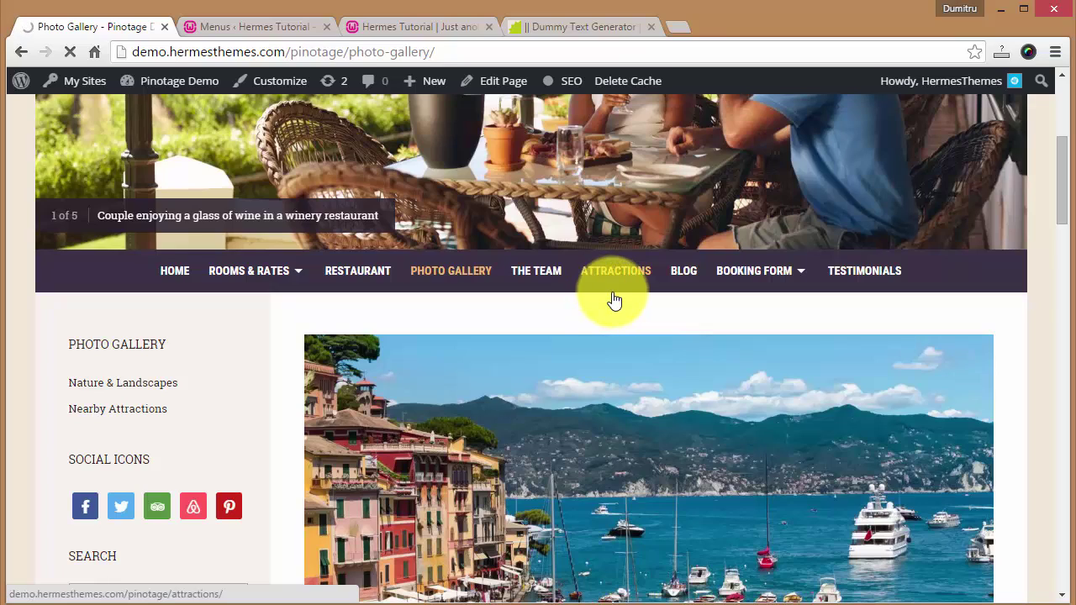
- Examine the Attractions page's title, intro text, list of attractions with distances and sidebar links
scroll(539, 361, down, 5)
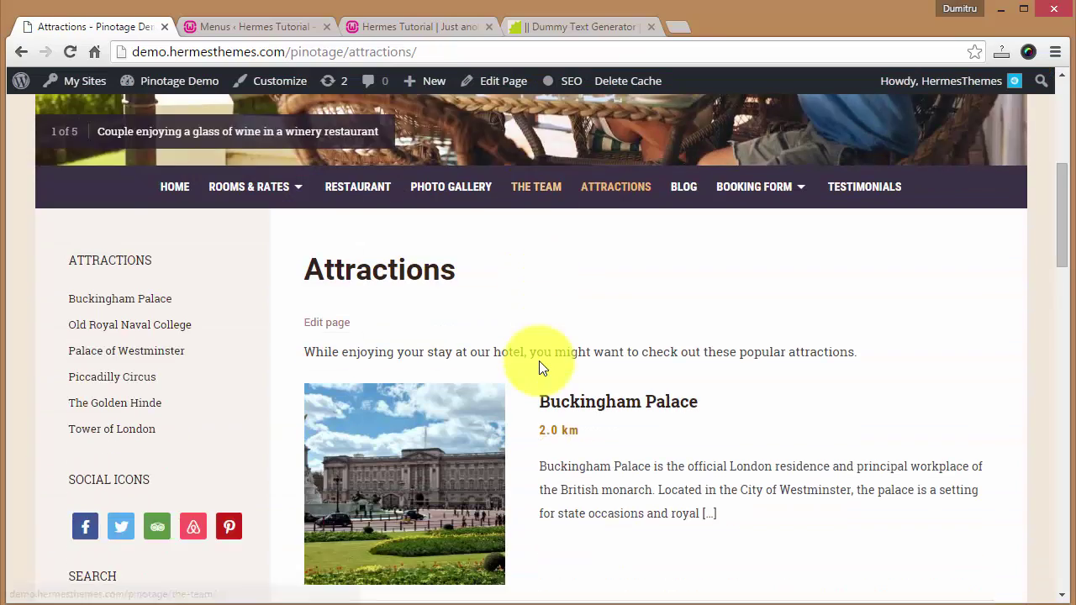
scroll(539, 368, down, 1)
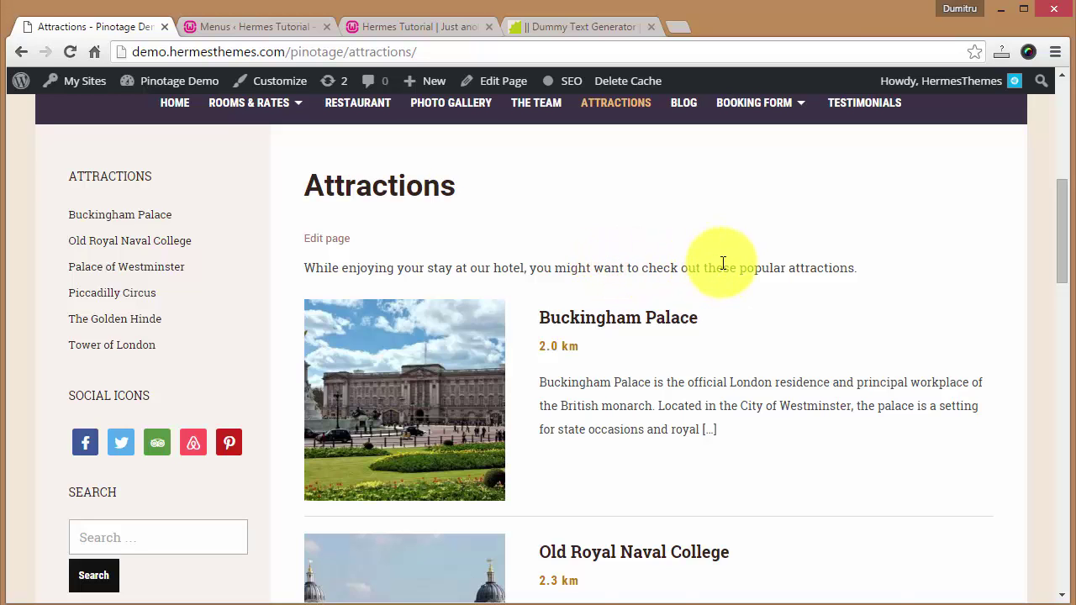
scroll(769, 262, down, 6)
scroll(760, 281, down, 9)
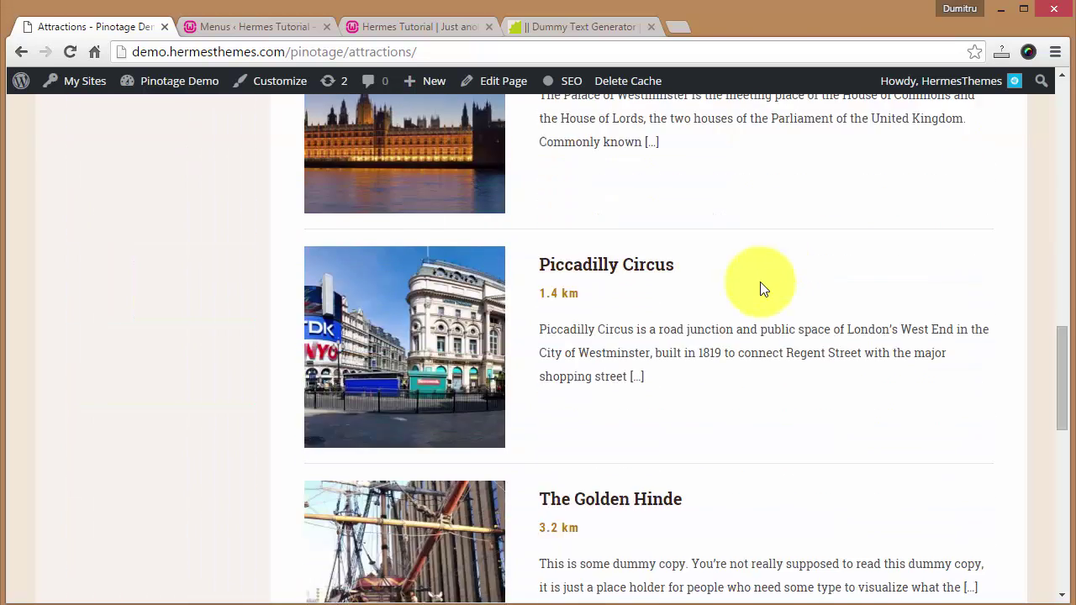
scroll(721, 344, up, 7)
scroll(720, 346, up, 11)
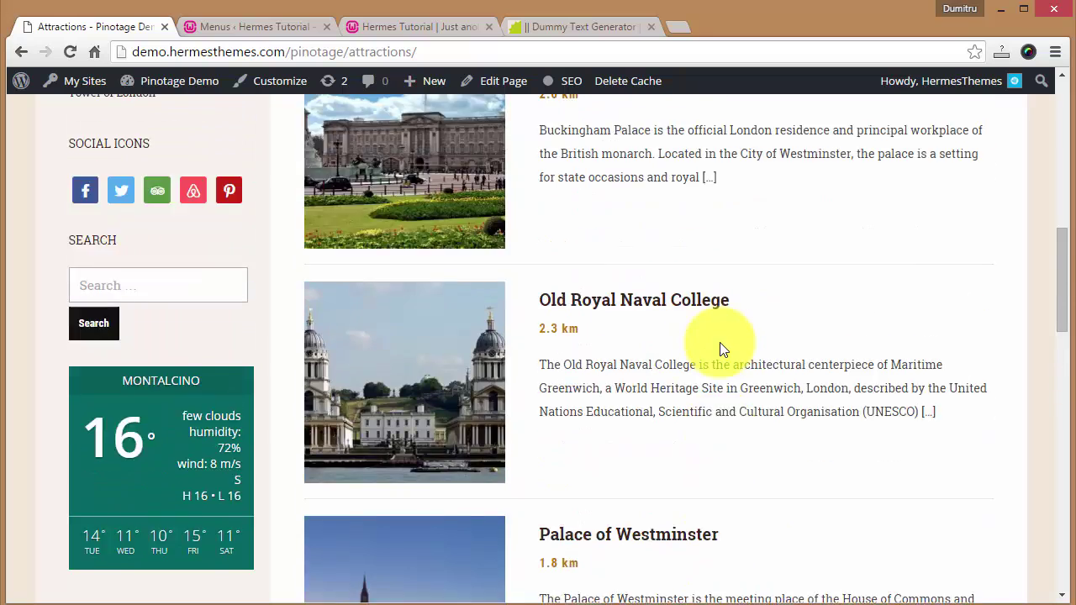
scroll(490, 307, down, 3)
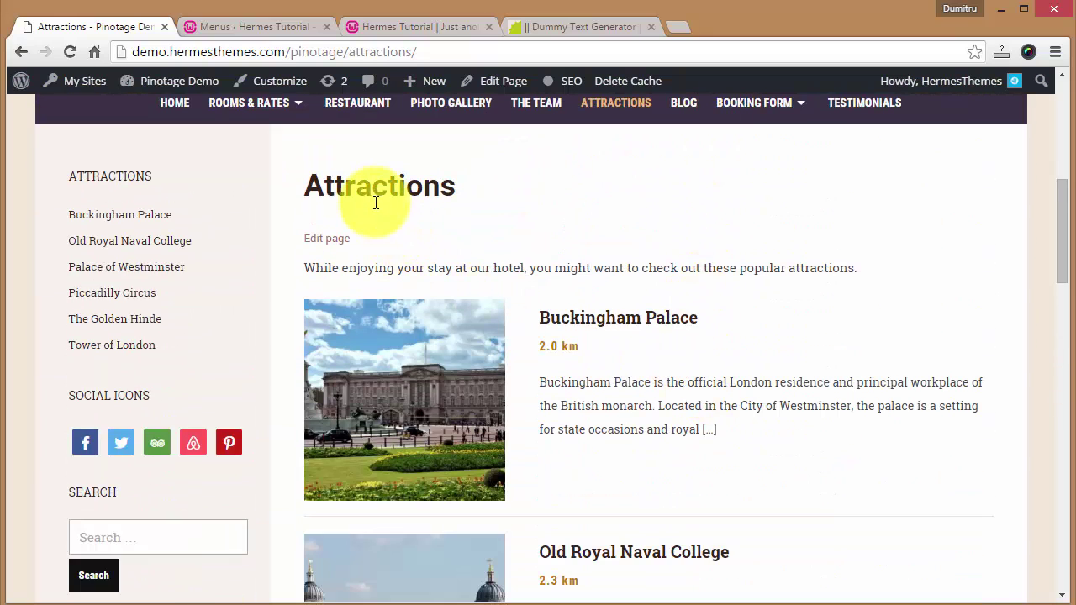
drag(296, 189, 312, 190)
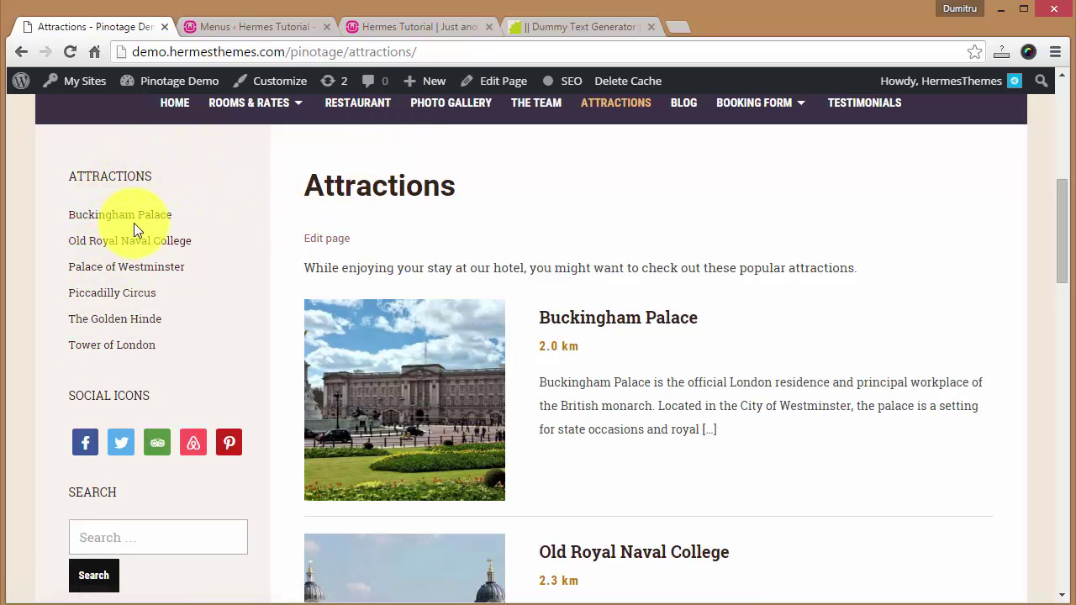
- Switch to the Hermes Tutorial admin and create a new page titled Sightseeing with the Attractions List template
key(ctrl+Tab)
mouse_move(149, 220)
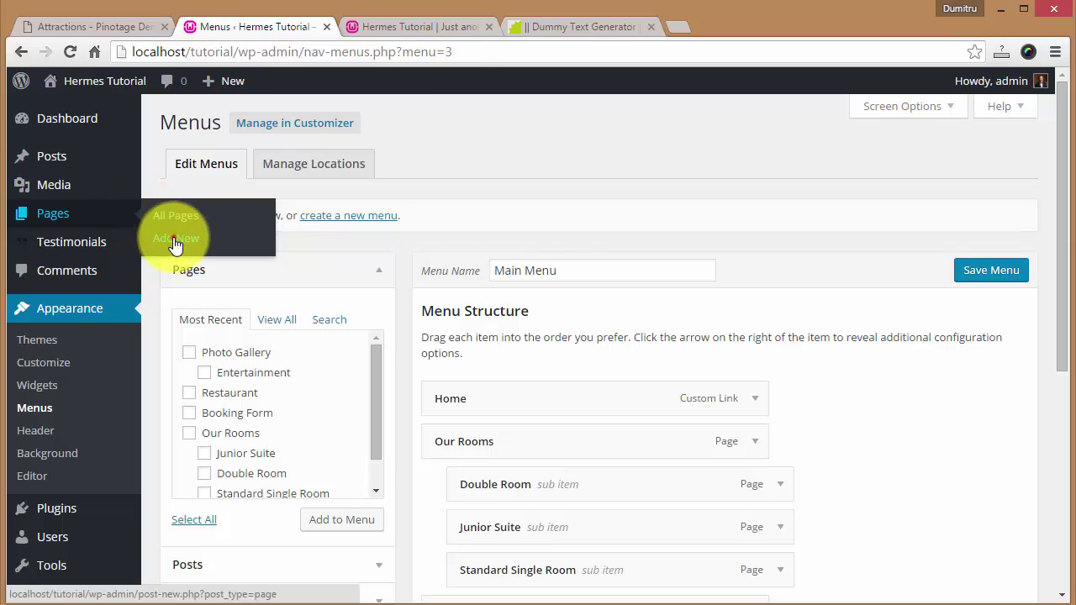
click(173, 236)
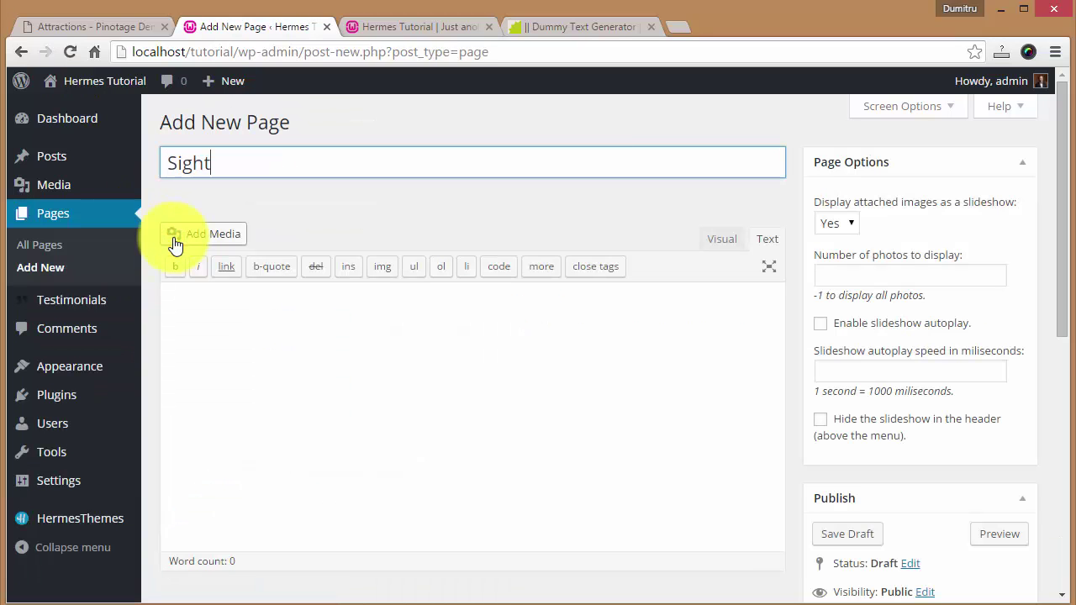
click(342, 404)
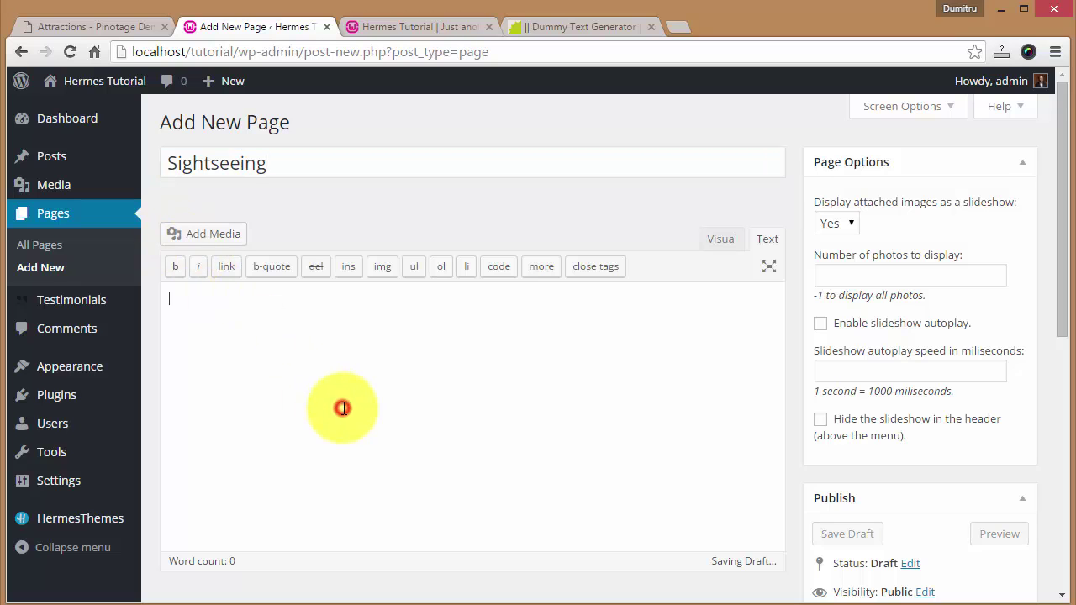
scroll(394, 398, down, 2)
scroll(563, 327, down, 4)
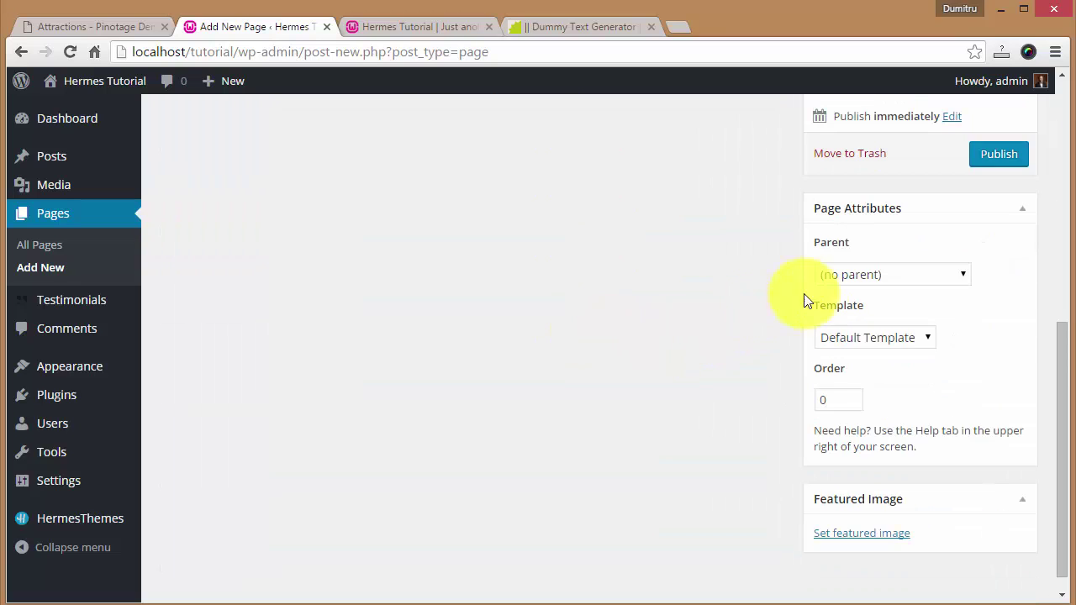
click(854, 340)
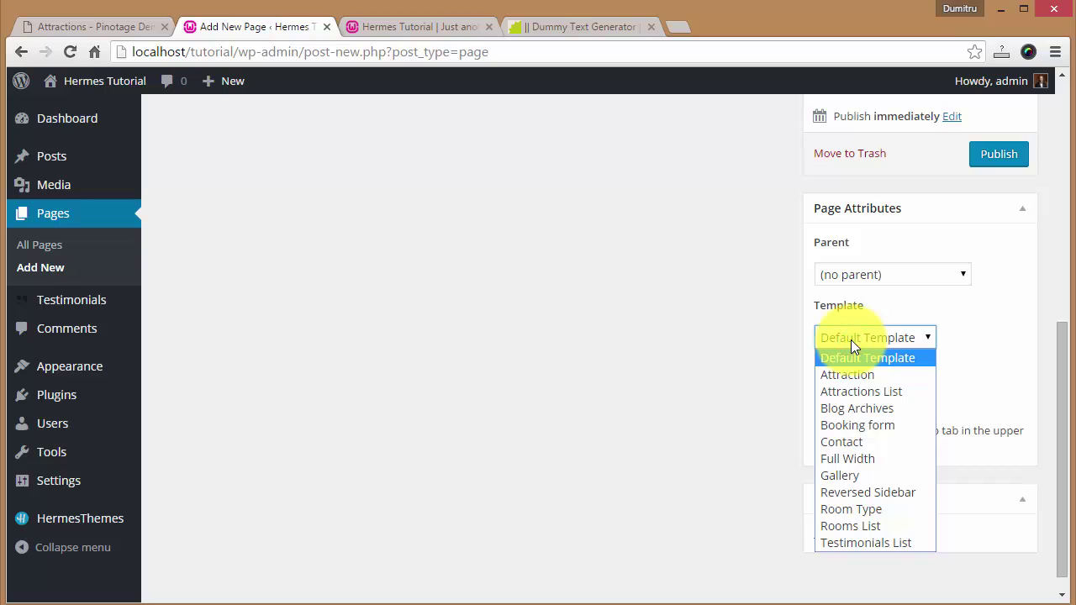
click(852, 393)
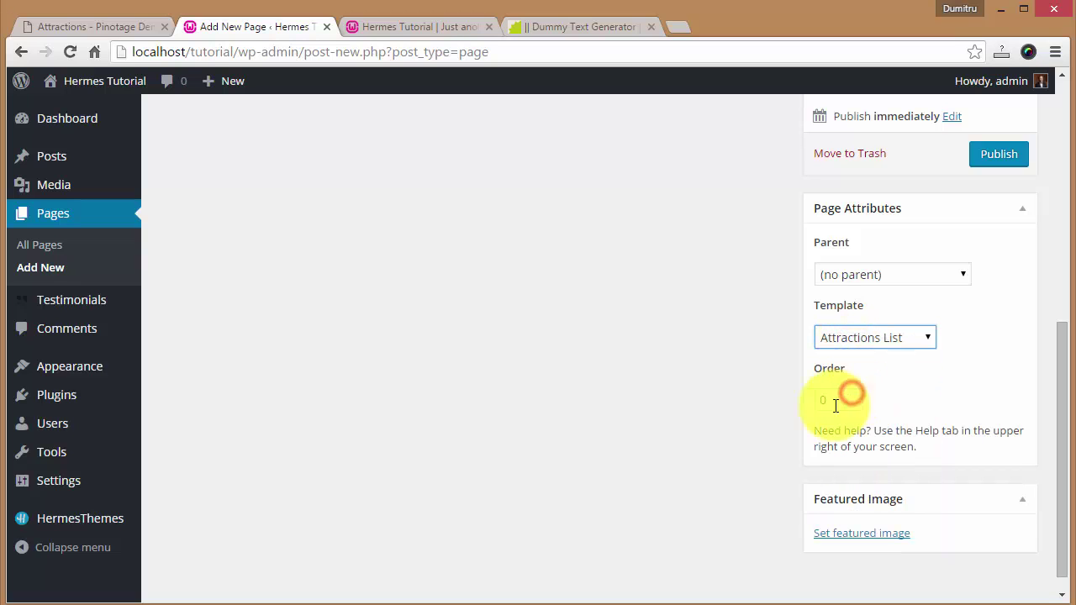
- Fill the Sightseeing page's body with three Lorem ipsum paragraphs from the dummy text generator and publish the page
scroll(700, 429, up, 6)
click(580, 27)
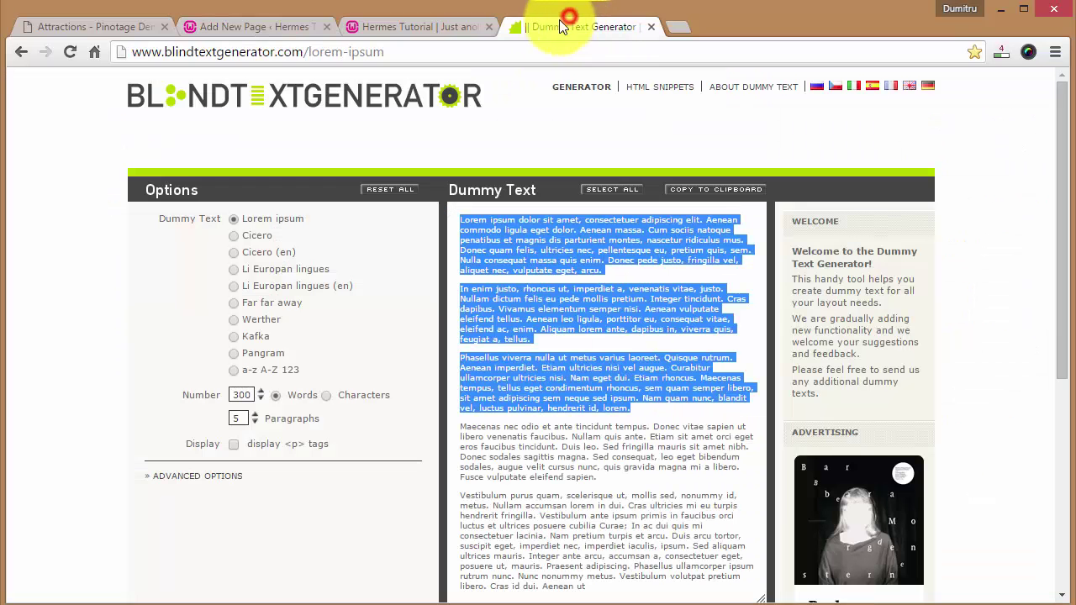
click(254, 23)
click(373, 305)
text(Lorem ipsum dolor sit amet, consectetuer adipiscing elit. Aenean commodo ligula eget dolor. Aenean massa. Cum sociis natoque penatibus et magnis dis parturient montes, nascetur ridiculus mus. Donec quam felis, ultricies nec, pellentesque eu, pretium quis, sem. Nulla consequat massa quis enim. Donec pede justo, fringilla vel, aliquet nec, vulputate eget, arcu.  In enim justo, rhoncus ut, imperdiet a, venenatis vitae, justo. Nullam dictum felis eu pede mollis pretium. Integer tincidunt. Cras dapibus. Vivamus elementum semper nisi. Aenean vulputate eleifend tellus. Aenean leo ligula, porttitor eu, consequat vitae, eleifend ac, enim. Aliquam lorem ante, dapibus in, viverra quis, feugiat a, tellus.  Phasellus viverra nulla ut metus varius laoreet. Quisque rutrum. Aenean imperdiet. Etiam ultricies nisi vel augue. Curabitur ullamcorper ultricies nisi. Nam eget dui. Etiam rhoncus. Maecenas tempus, tellus eget condimentum rhoncus, sem quam semper libero, sit amet adipiscing sem neque sed ipsum. Nam quam nunc, blandit vel, luctus pulvinar, hendrerit id, lorem.)
scroll(471, 277, down, 3)
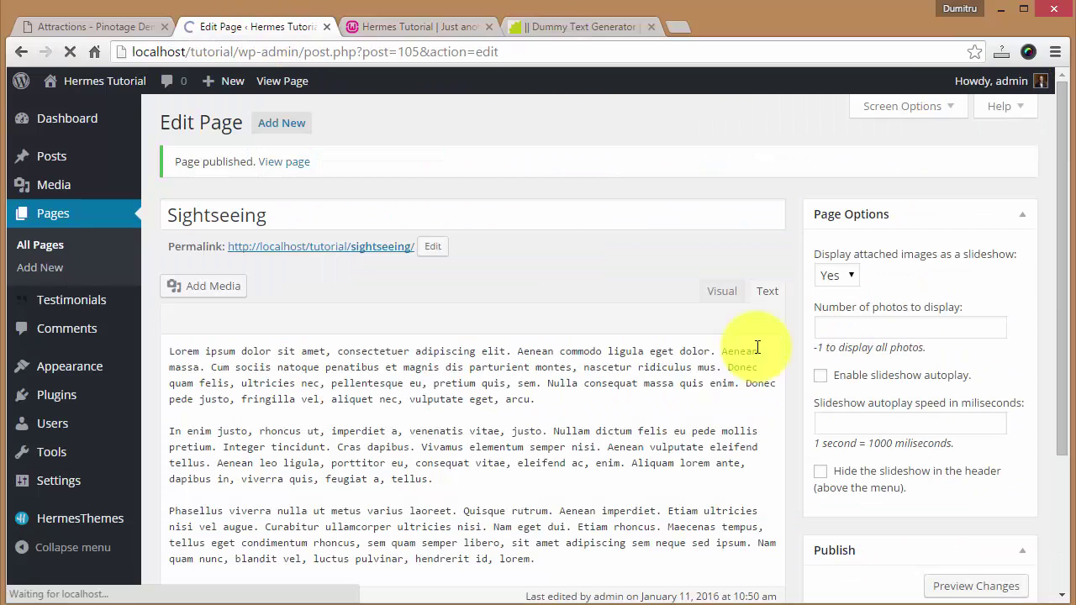
- Create a new page titled Attraction #1 and paste the three Lorem ipsum paragraphs as its content
click(47, 273)
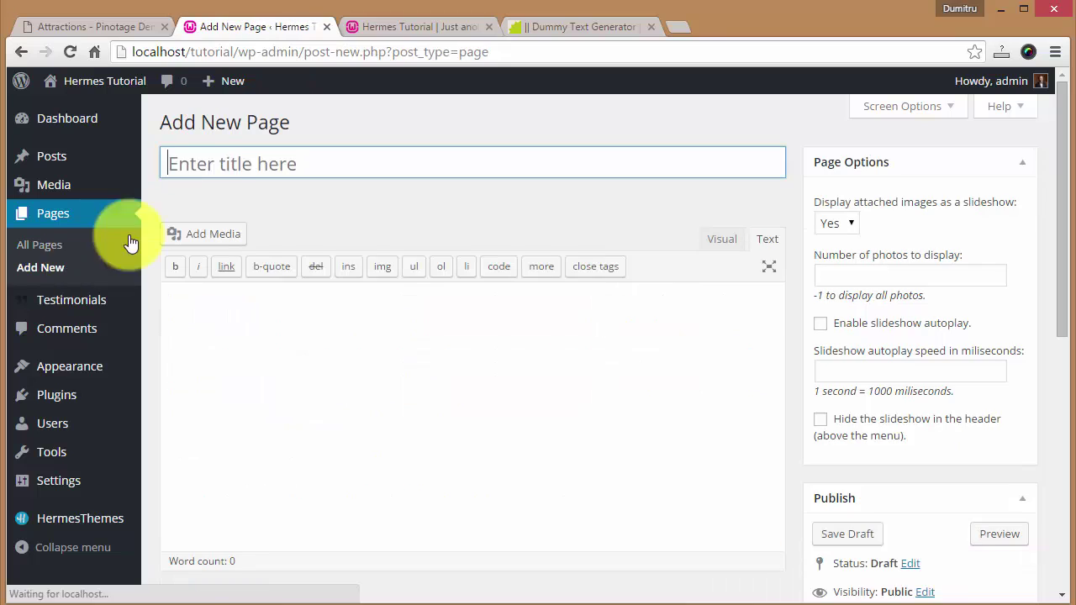
text(Attraction)
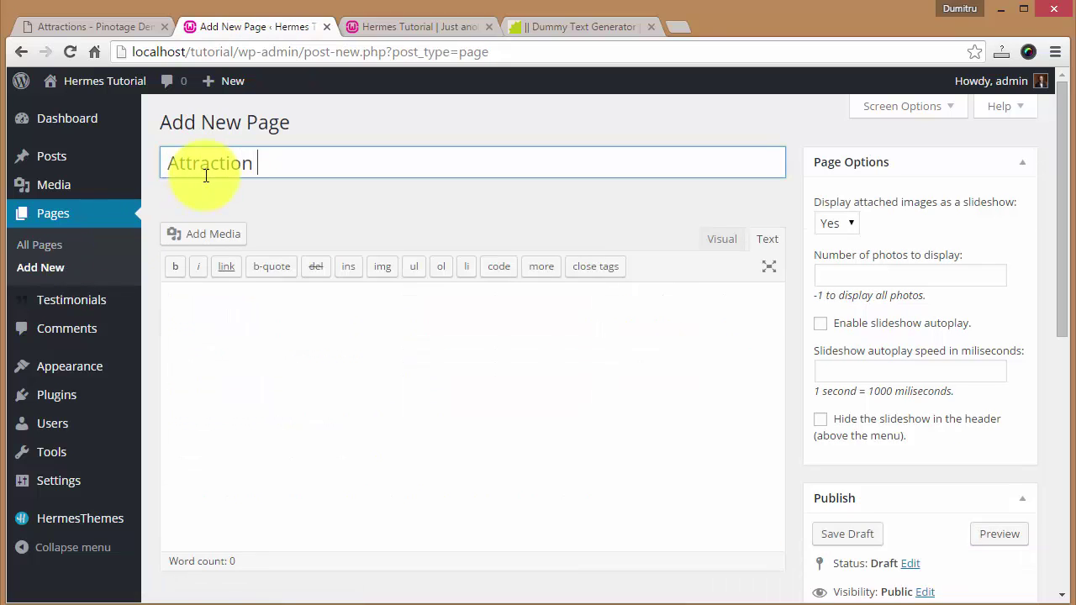
click(319, 392)
key(ctrl+v)
- Set the Attraction #1 page's parent to Sightseeing and its template to Attraction
scroll(446, 312, down, 5)
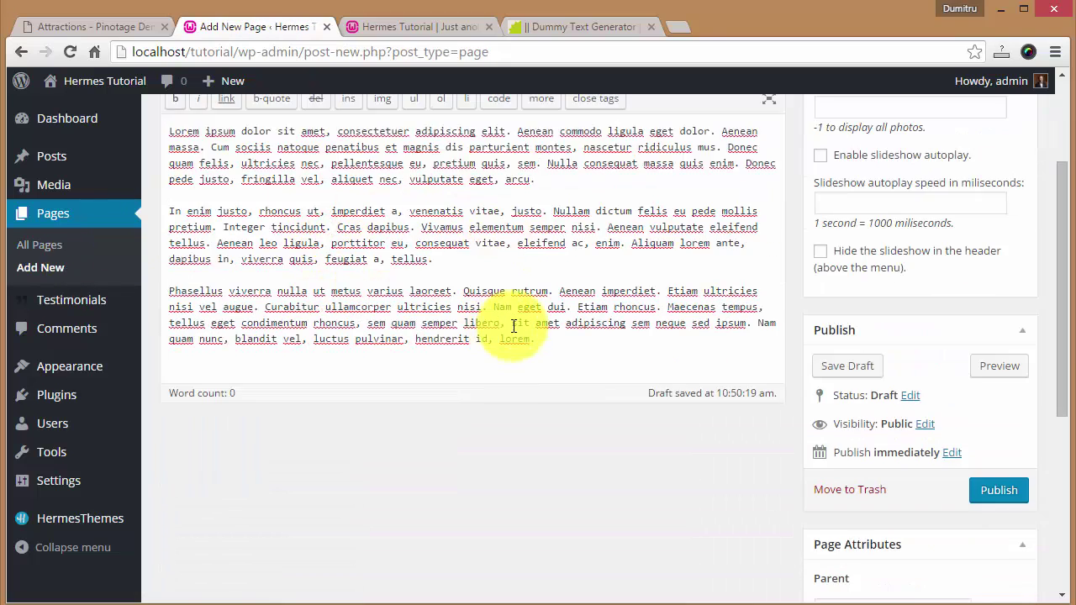
click(862, 364)
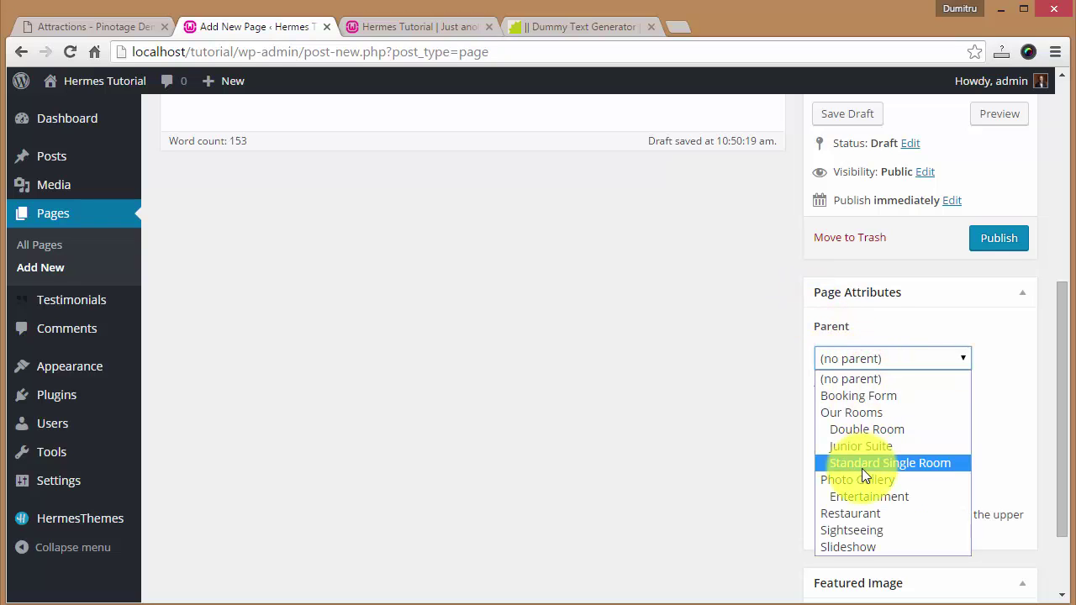
click(862, 528)
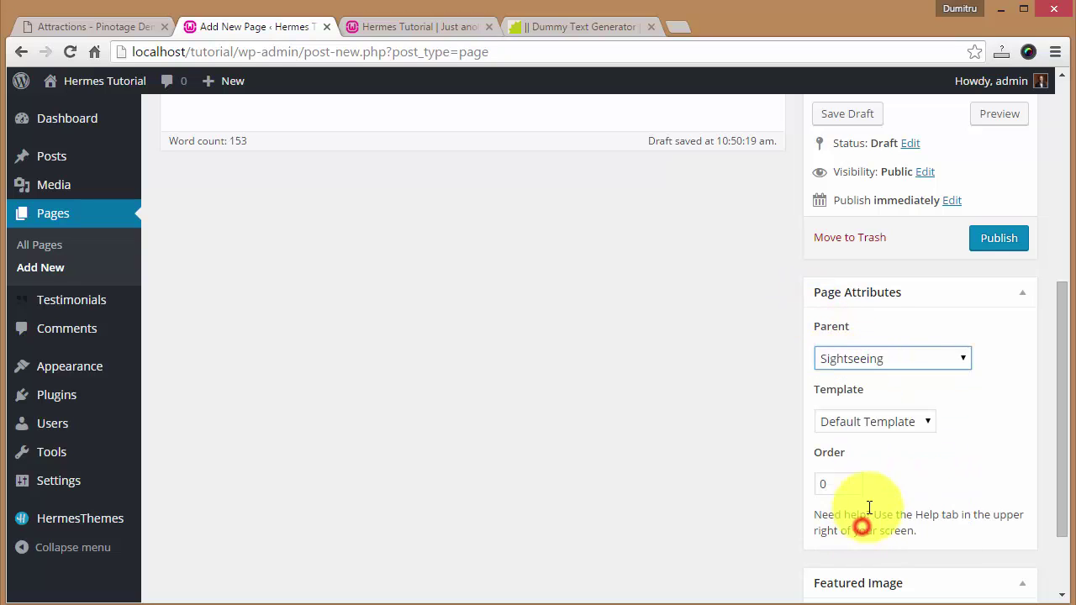
scroll(910, 395, down, 1)
click(877, 338)
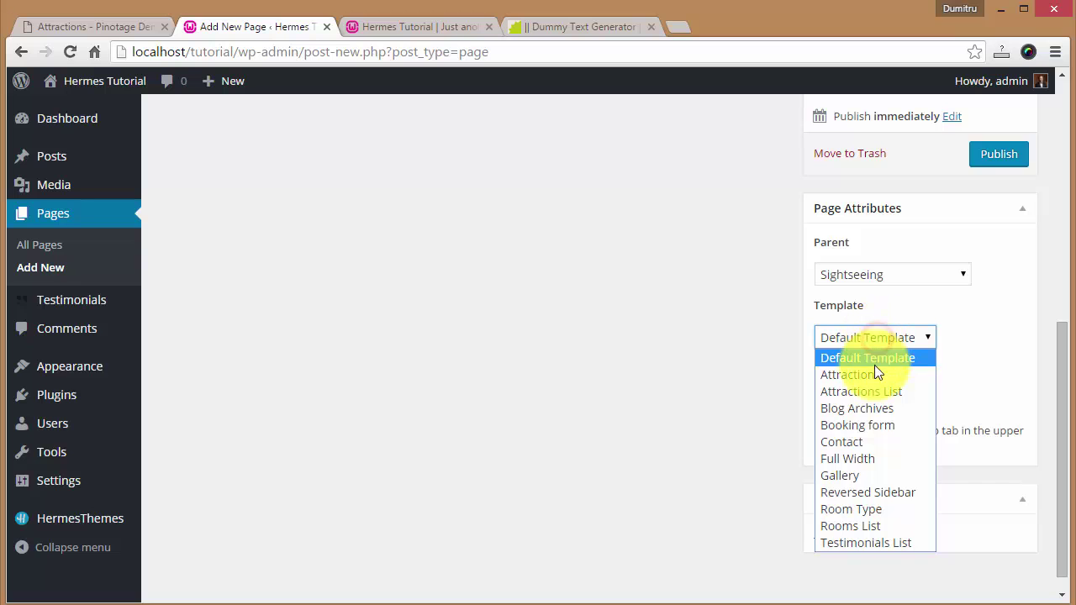
click(863, 370)
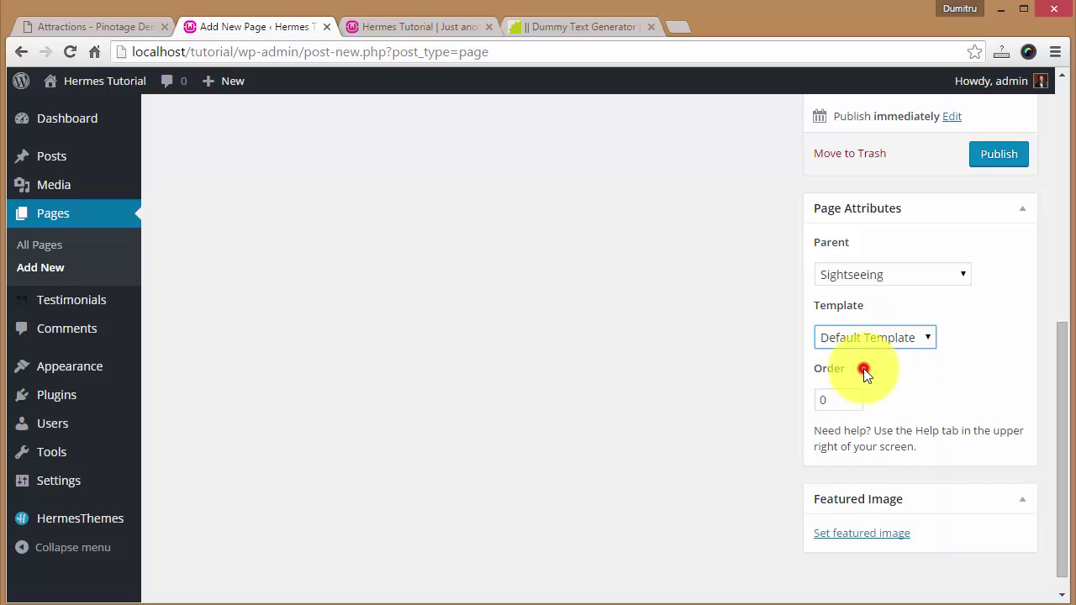
- Set the photo of the yellow brick house with the green door as the featured image and publish the page
click(866, 533)
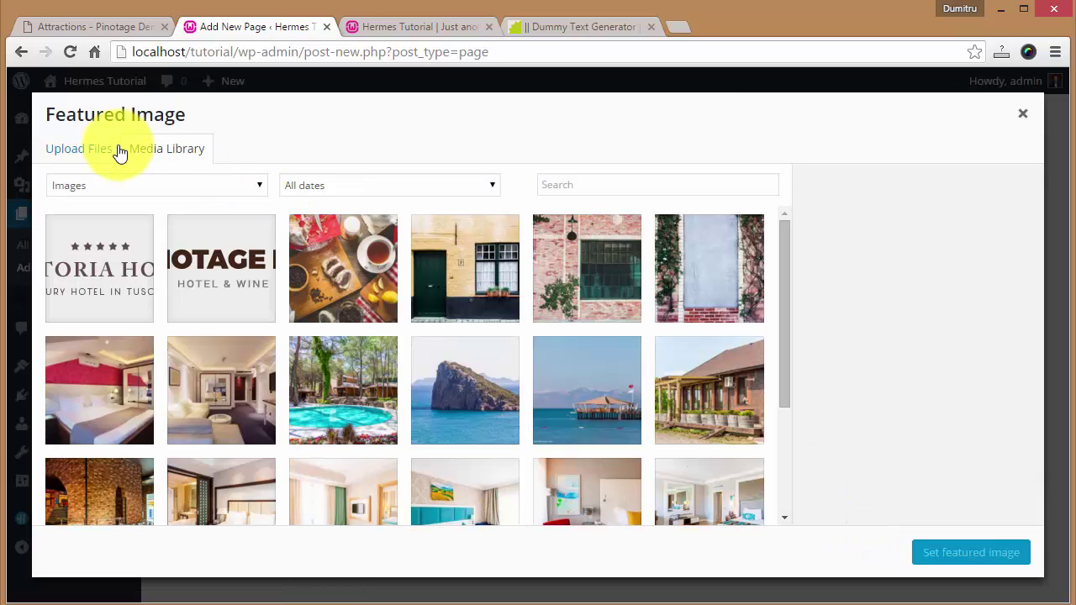
click(445, 272)
click(959, 552)
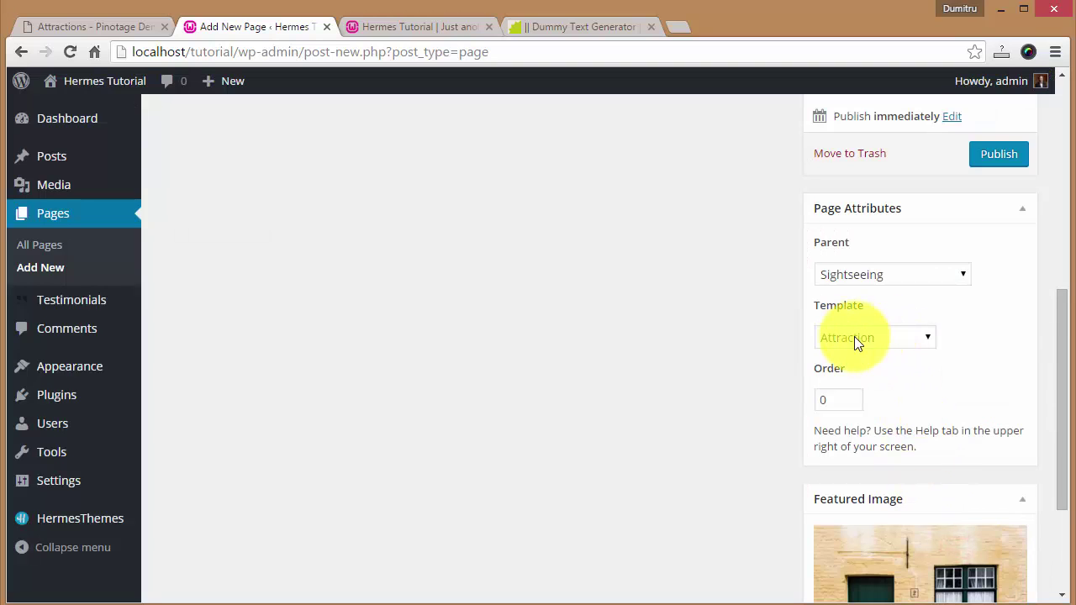
scroll(918, 339, up, 1)
click(999, 244)
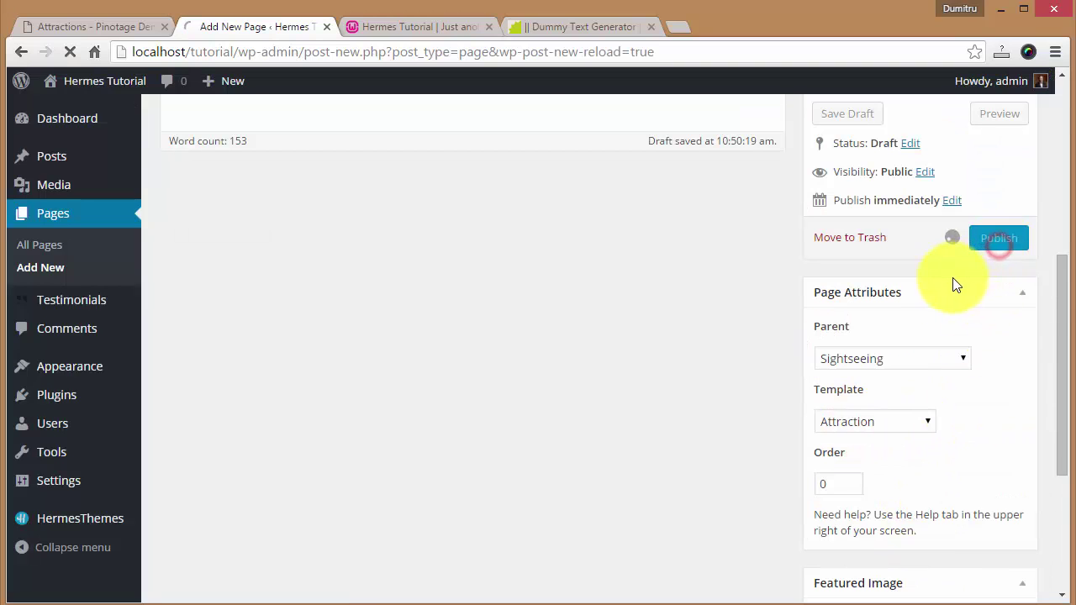
- Set the distance to the attraction to "3km from the hotel", update the page and view it on the site
scroll(958, 269, down, 3)
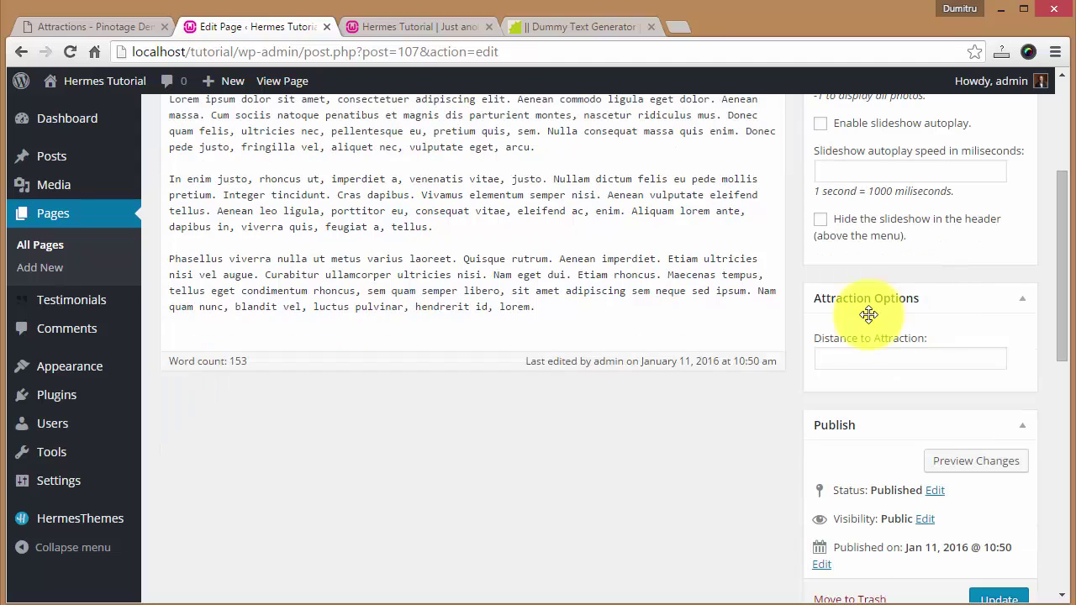
click(895, 358)
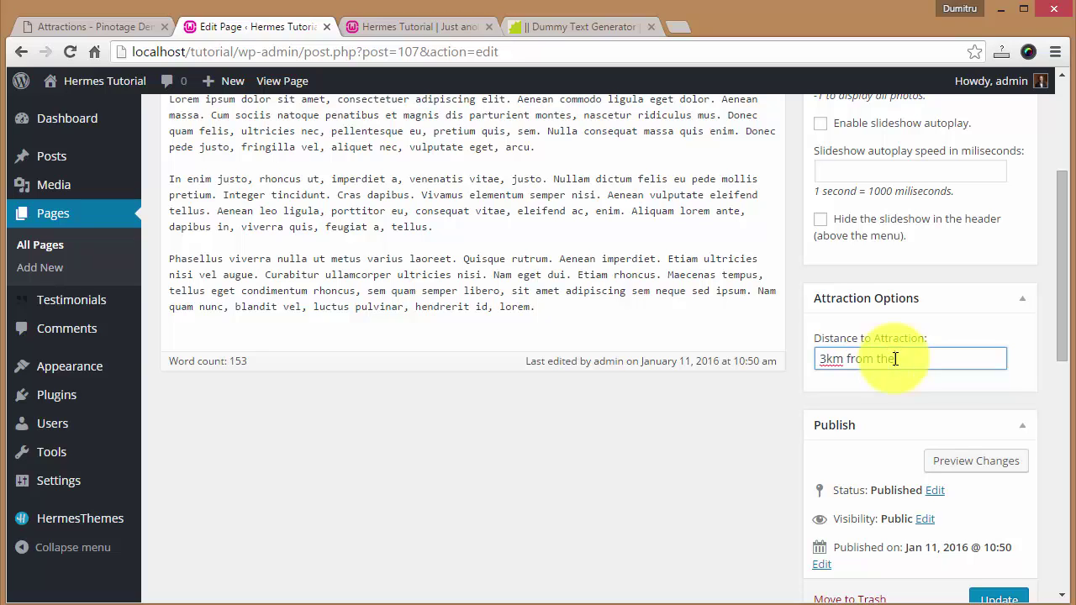
scroll(895, 358, down, 1)
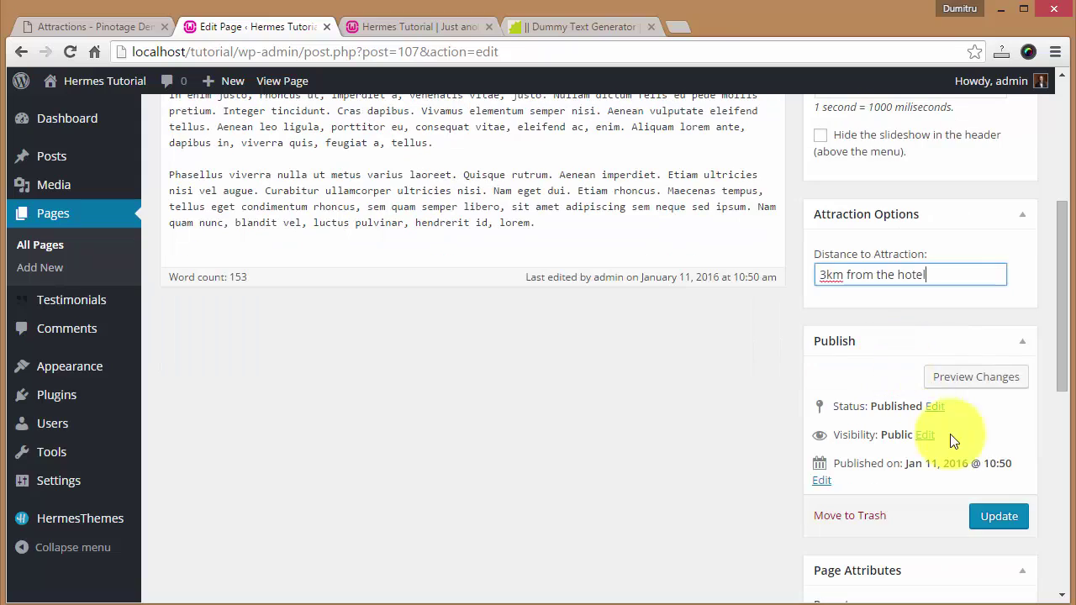
click(1007, 520)
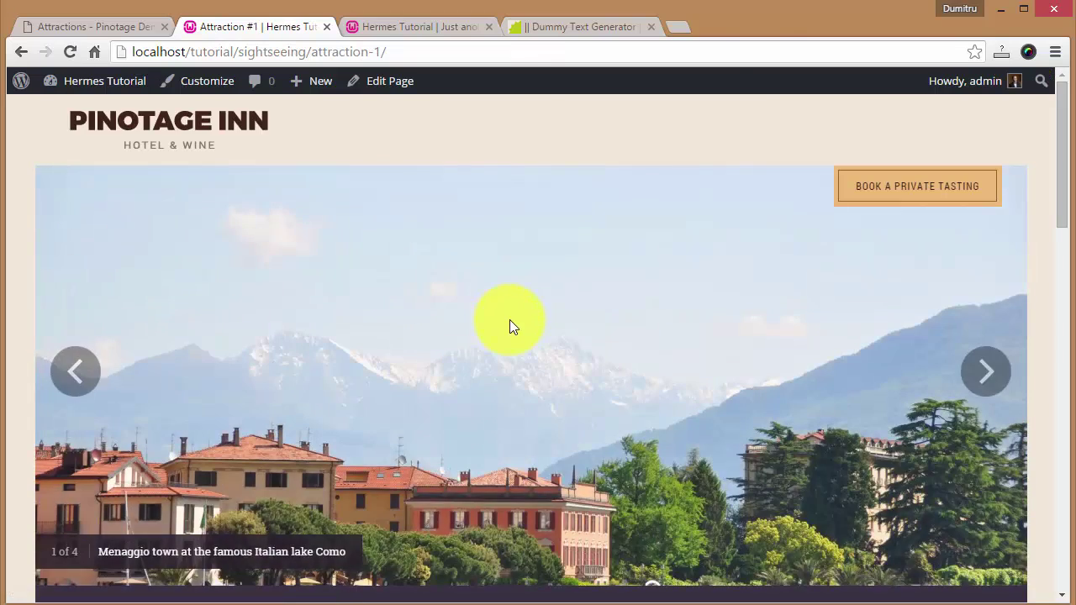
- Examine the Attraction #1 page's featured image, title, distance line and text, and compare it with the demo's Attractions page
scroll(510, 322, down, 7)
scroll(486, 270, up, 1)
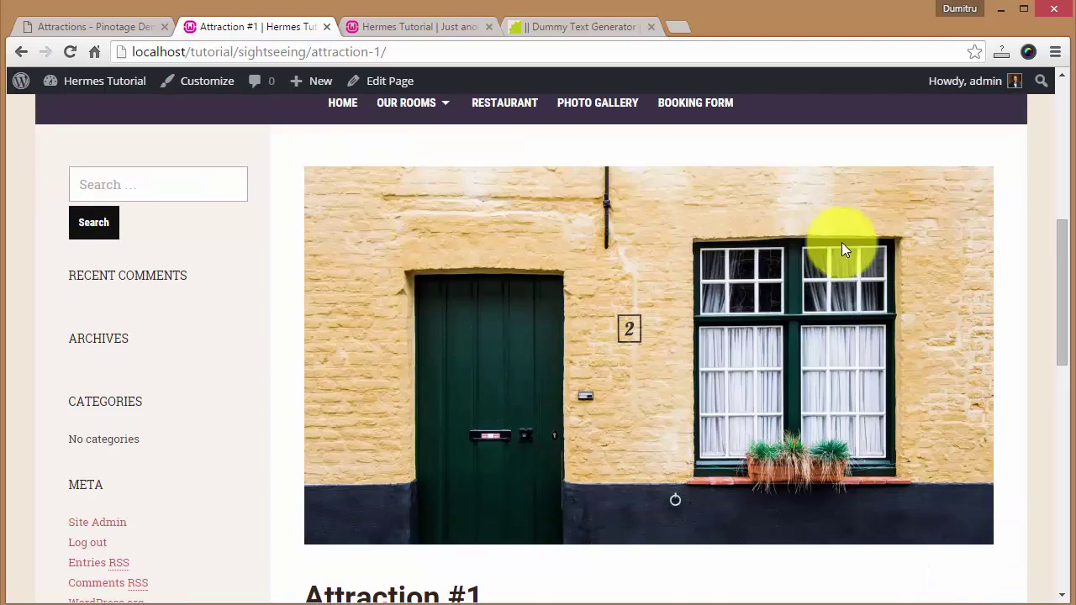
scroll(843, 248, down, 3)
scroll(728, 197, down, 4)
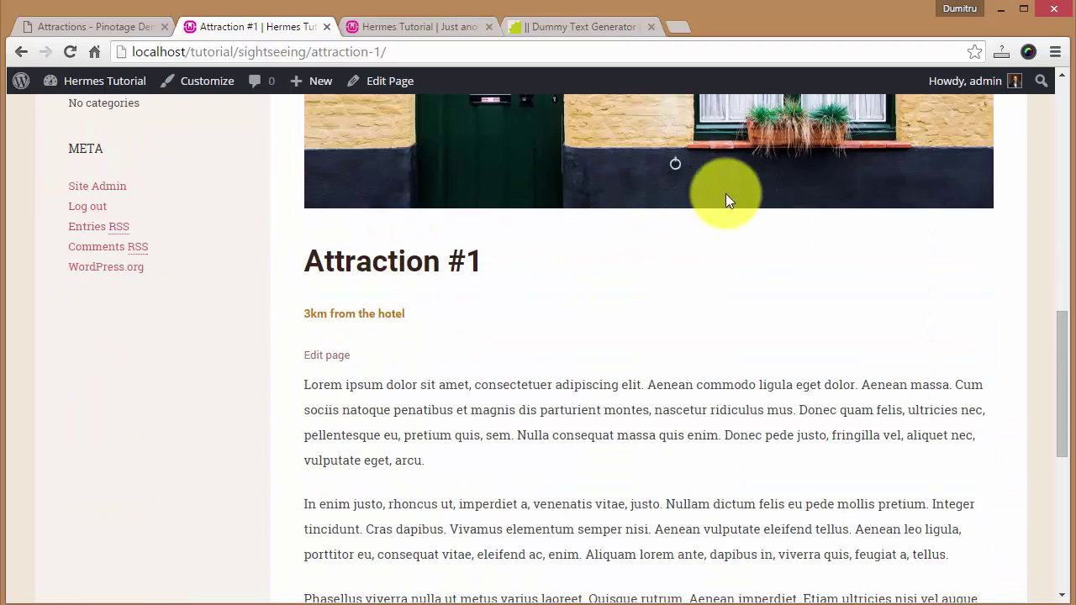
scroll(538, 328, up, 3)
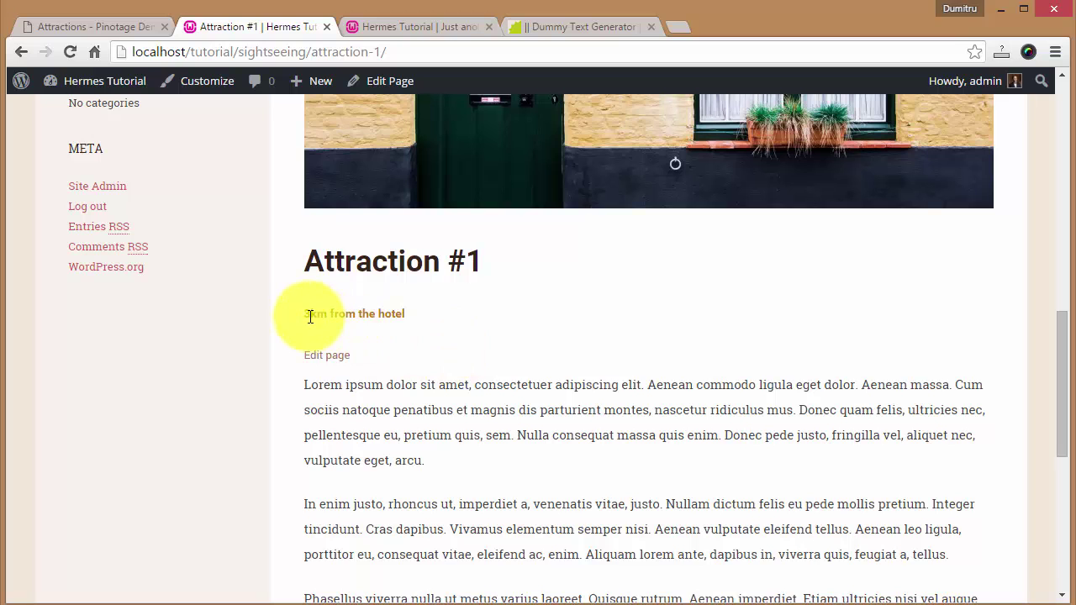
drag(306, 312, 445, 312)
click(446, 314)
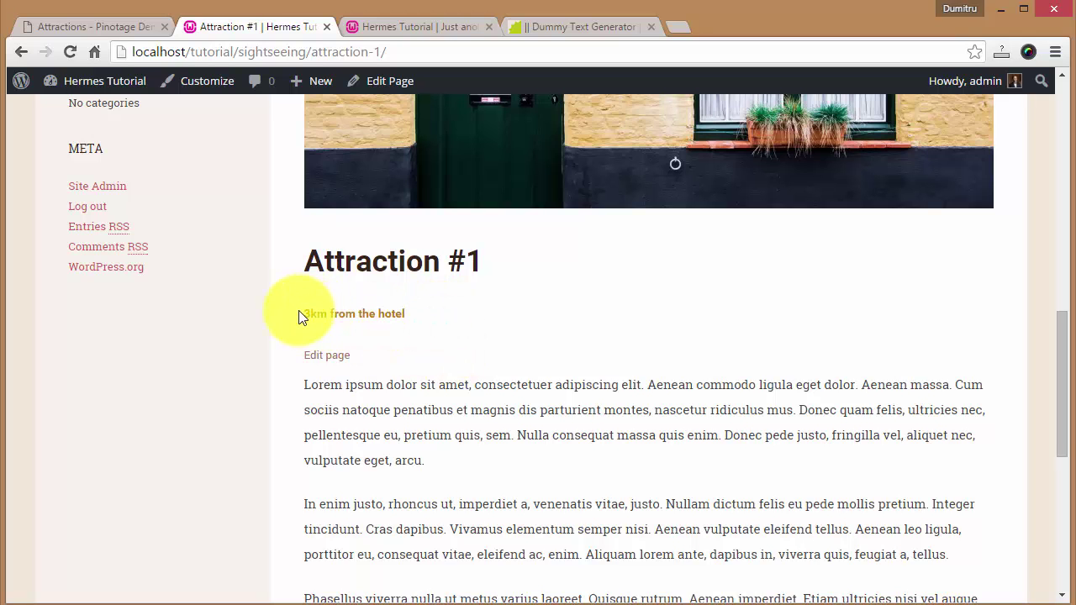
drag(306, 313, 443, 308)
click(443, 310)
scroll(411, 353, up, 5)
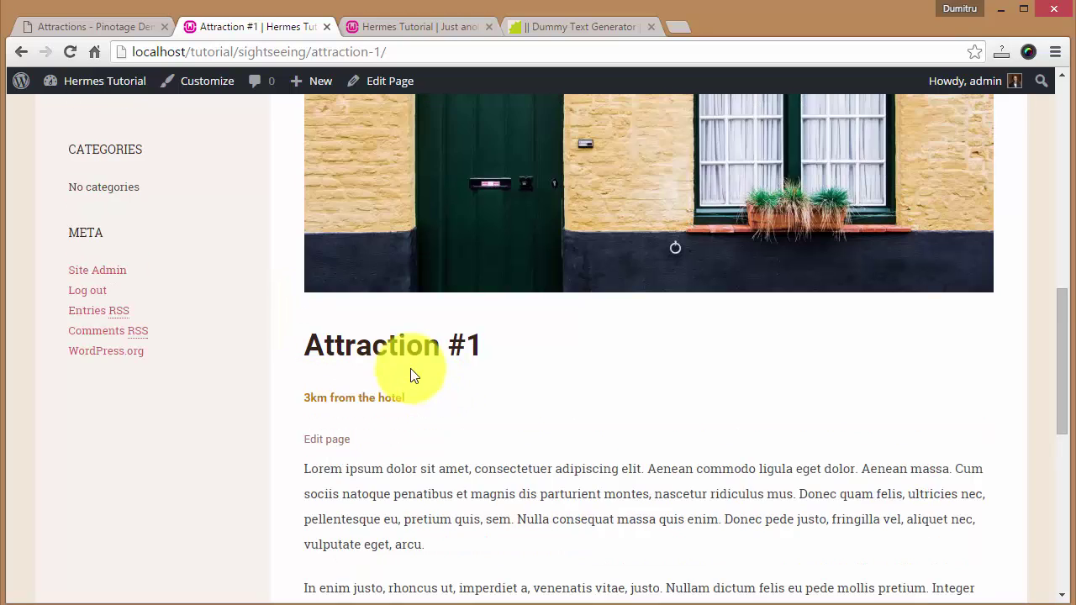
click(88, 27)
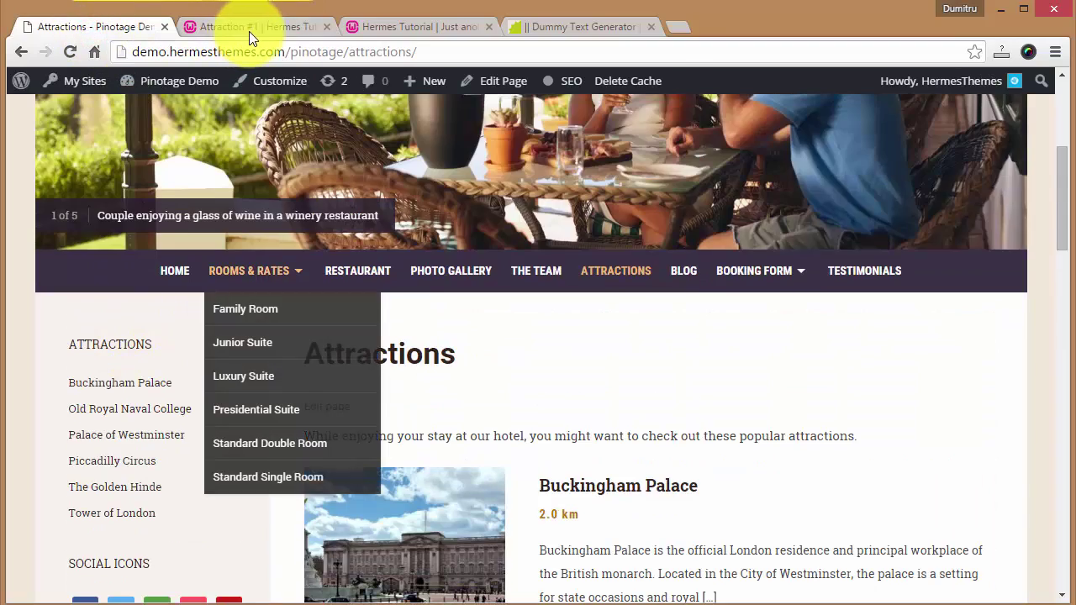
click(249, 30)
scroll(164, 147, up, 5)
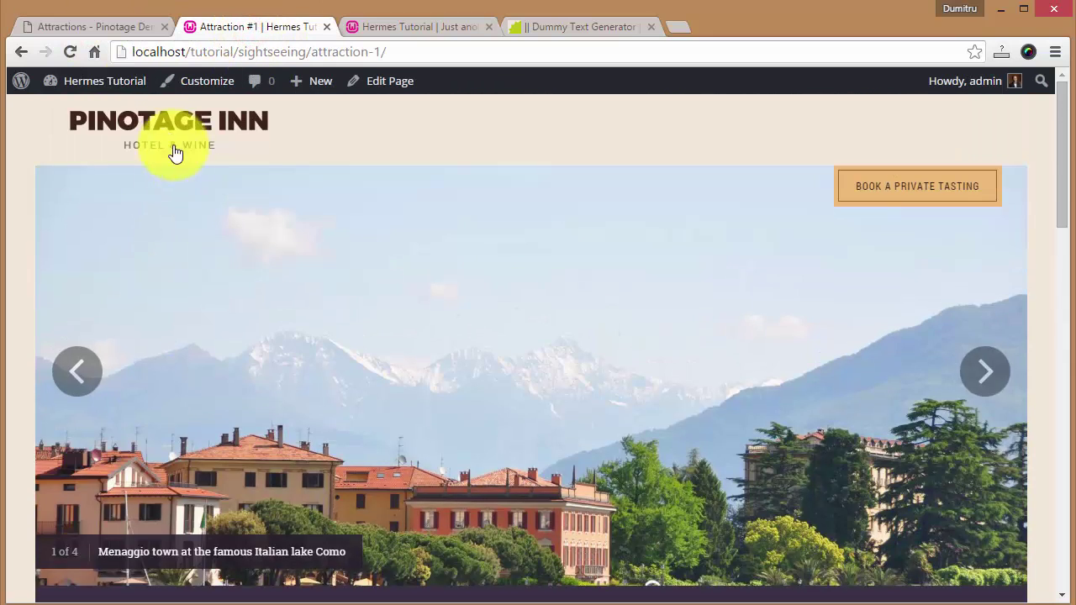
- Return to the dashboard and create a new page titled Attraction #2 with the Lorem ipsum paragraphs as its content
mouse_move(113, 81)
click(75, 107)
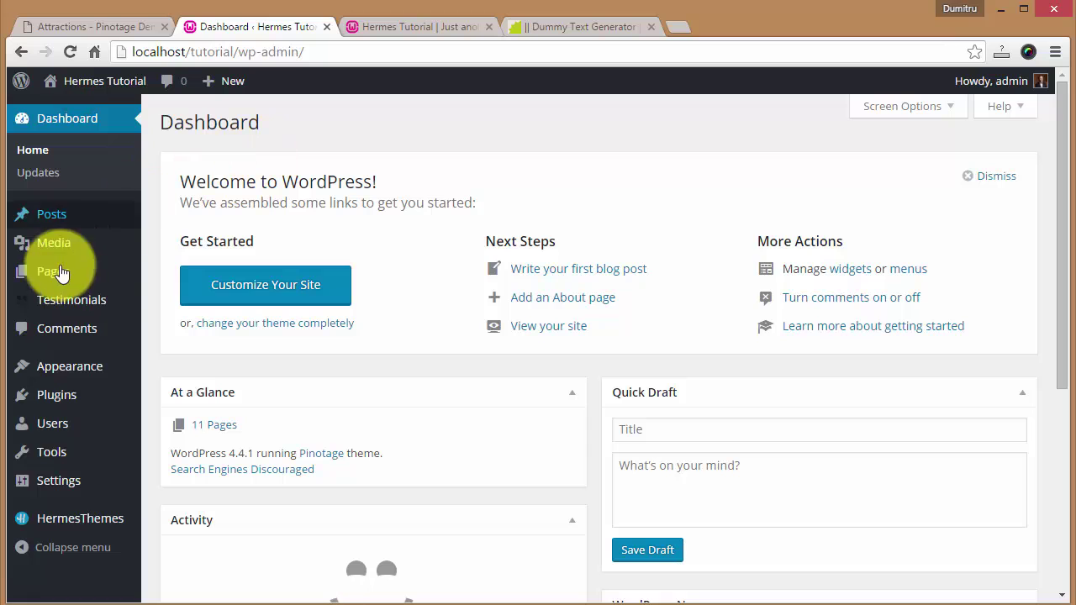
mouse_move(98, 279)
click(170, 295)
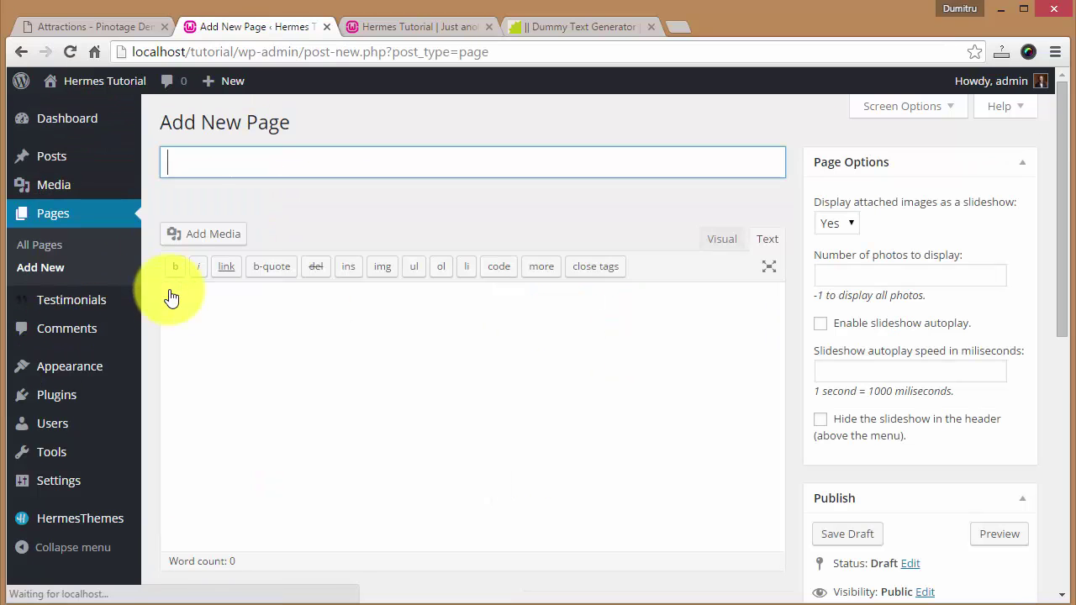
text(Attraction #2)
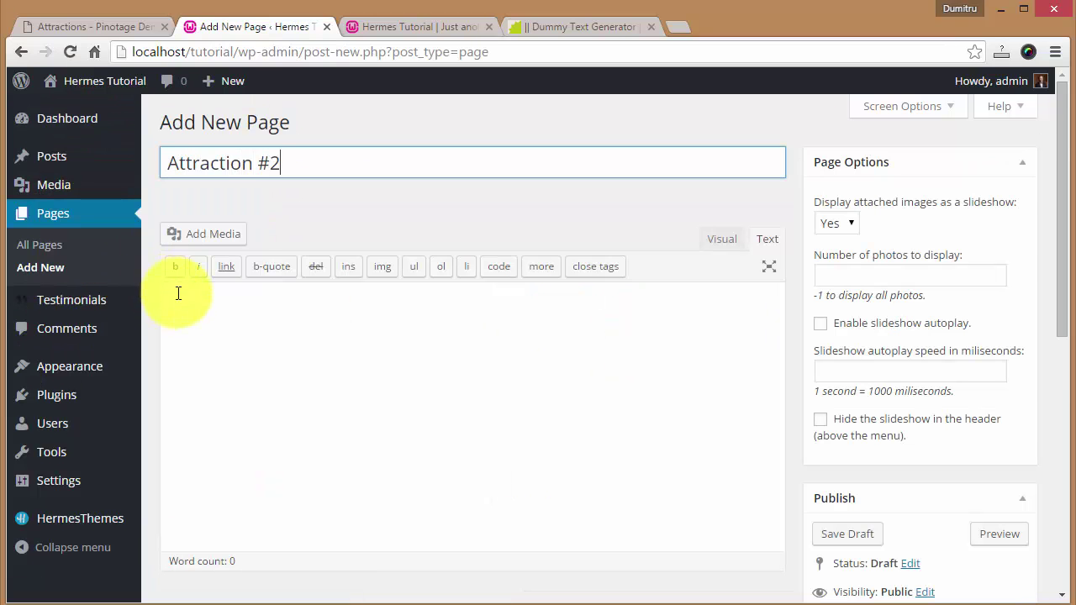
click(334, 348)
text(Lorem ipsum dolor sit amet, consectetuer adipiscing elit. Aenean commodo ligula eget dolor. Aenean massa. Cum sociis natoque penatibus et magnis dis parturient montes, nascetur ridiculus mus. Donec quam felis, ultricies nec, pellentesque eu, pretium quis, sem. Nulla consequat massa quis enim. Donec pede justo, fringilla vel, aliquet nec, vulputate eget, arcu.  In enim justo, rhoncus ut, imperdiet a, venenatis vitae, justo. Nullam dictum felis eu pede mollis pretium. Integer tincidunt. Cras dapibus. Vivamus elementum semper nisi. Aenean vulputate eleifend tellus. Aenean leo ligula, porttitor eu, consequat vitae, eleifend ac, enim. Aliquam lorem ante, dapibus in, viverra quis, feugiat a, tellus.  Phasellus viverra nulla ut metus varius laoreet. Quisque rutrum. Aenean imperdiet. Etiam ultricies nisi vel augue. Curabitur ullamcorper ultricies nisi. Nam eget dui. Etiam rhoncus. Maecenas tempus, tellus eget condimentum rhoncus, sem quam semper libero, sit amet adipiscing sem neque sed ipsum. Nam quam nunc, blandit vel, luctus pulvinar, hendrerit id, lorem.)
- Set the Attraction #2 page's parent to Sightseeing and its template to Attraction
scroll(602, 353, down, 3)
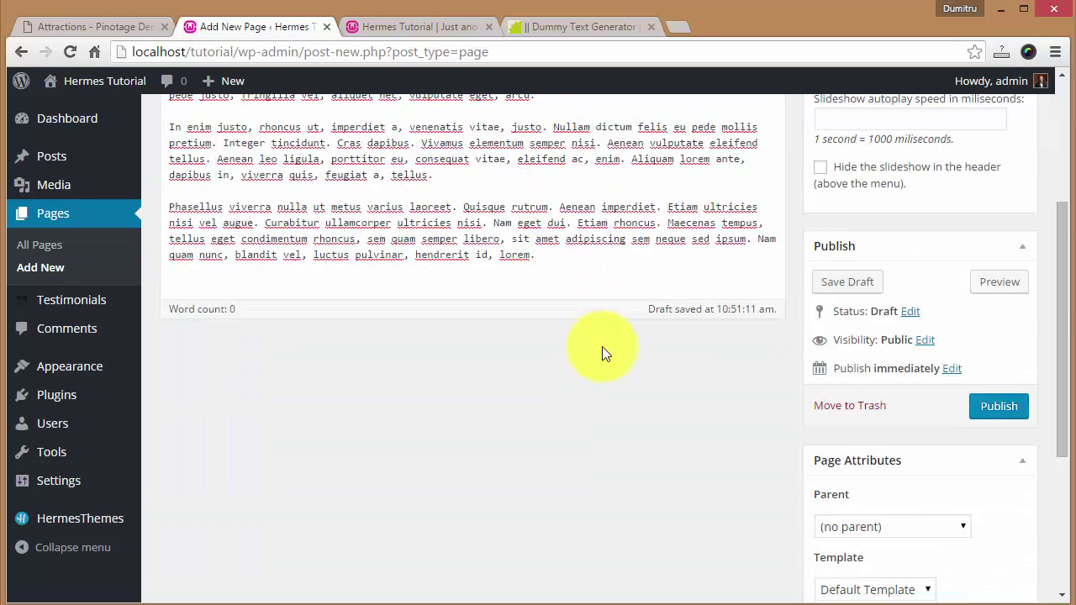
scroll(602, 346, down, 3)
click(870, 275)
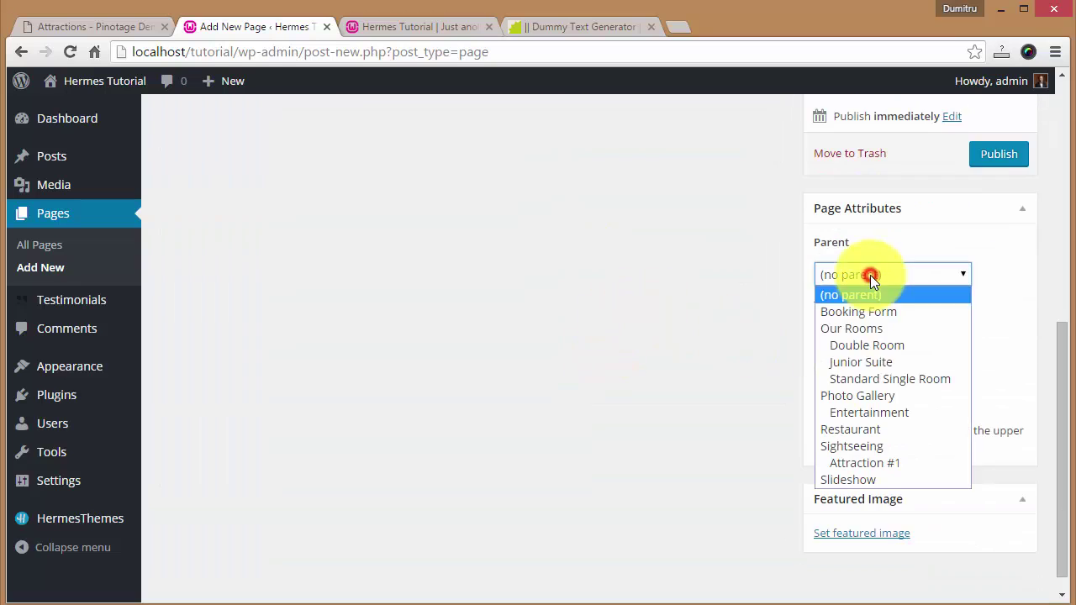
click(859, 445)
click(869, 337)
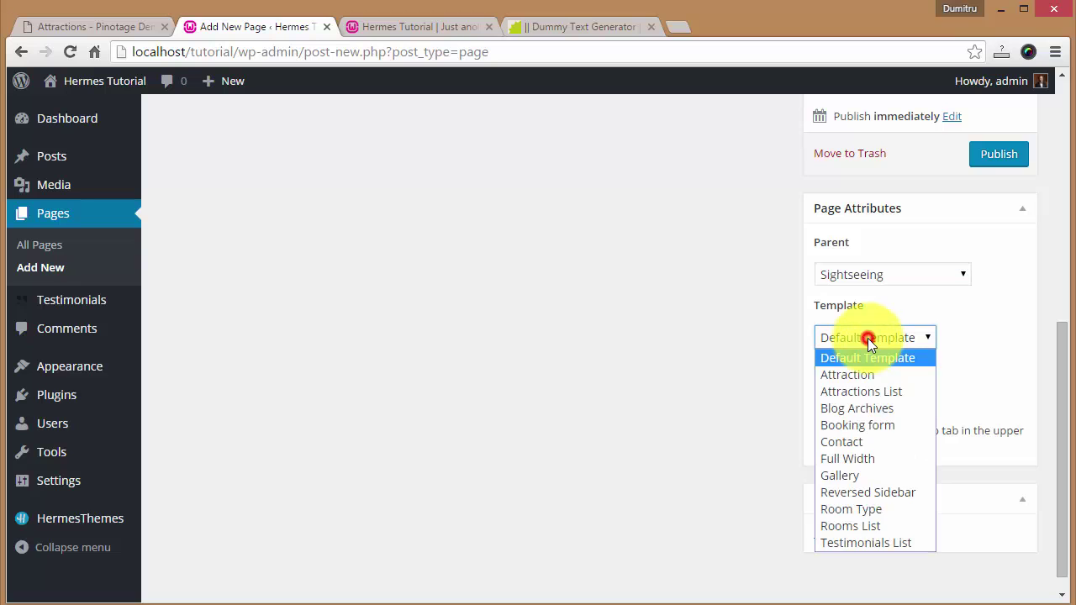
click(866, 375)
- Set the photo of the turquoise swimming pool among trees as the featured image and publish the Attraction #2 page
click(853, 541)
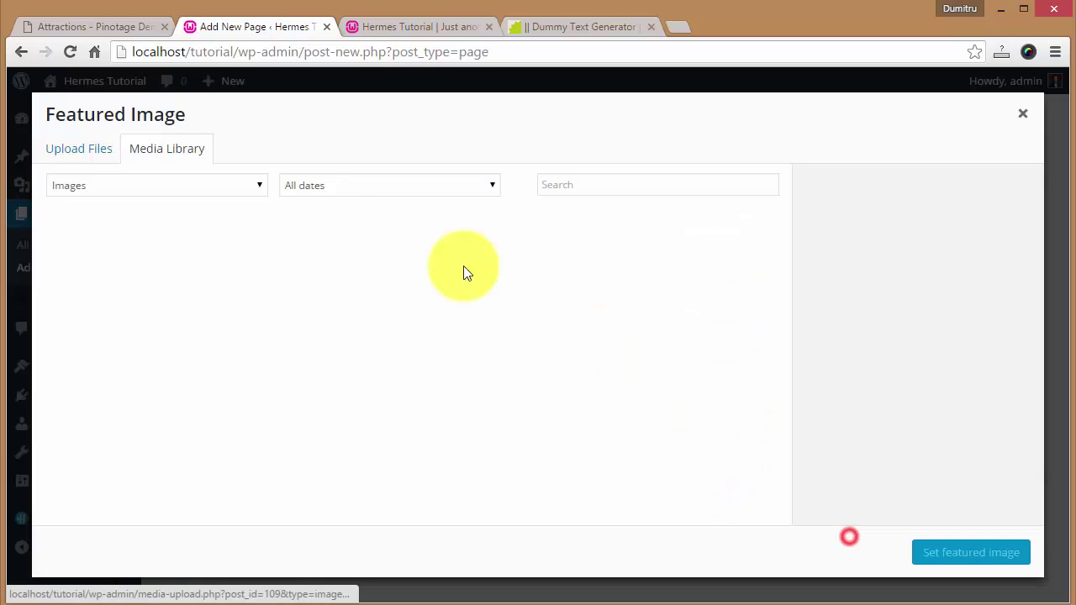
click(318, 402)
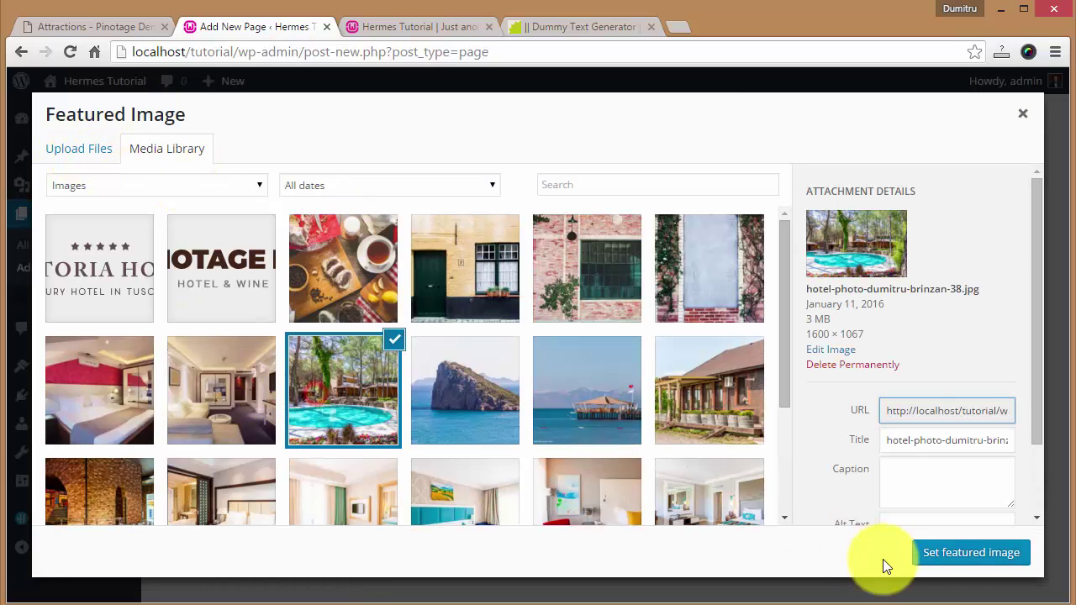
click(960, 564)
scroll(949, 336, up, 2)
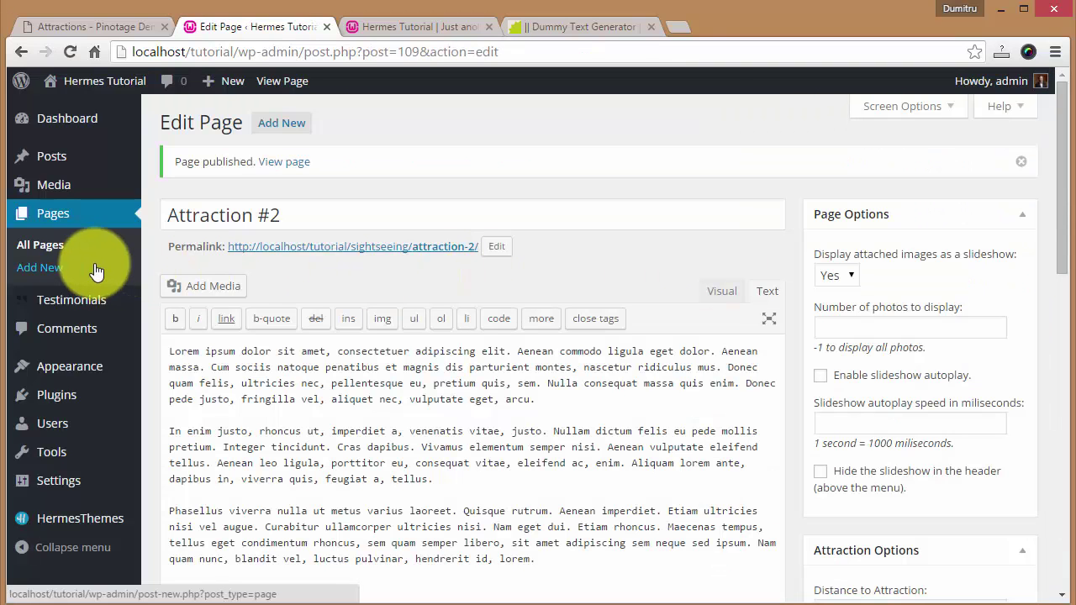
- Create a new page titled Attraction #3 with the Full Width template and Sightseeing as its parent
click(54, 269)
click(244, 162)
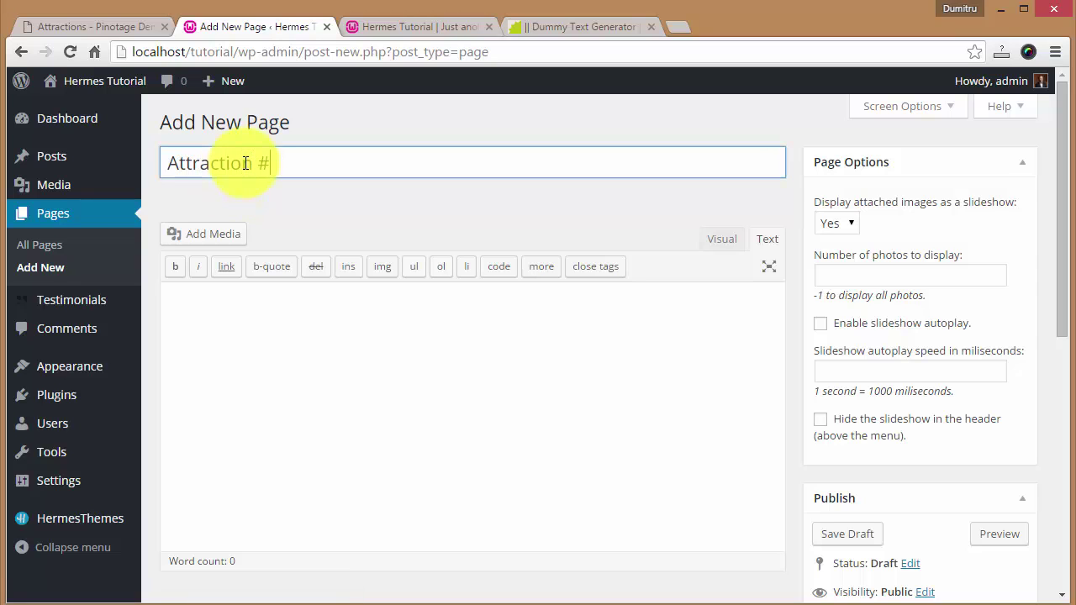
scroll(744, 265, down, 6)
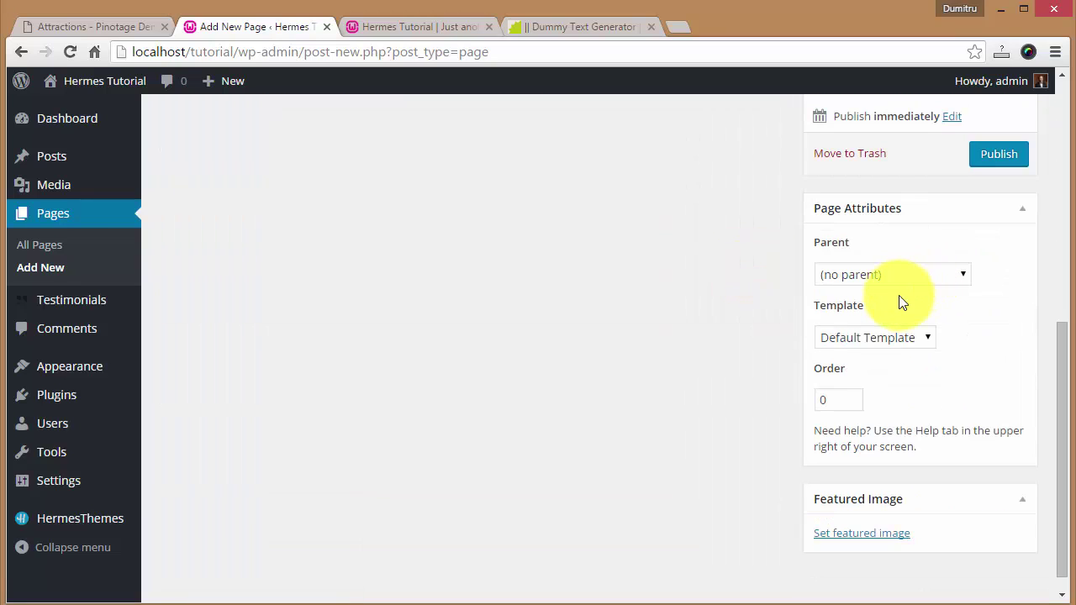
click(876, 338)
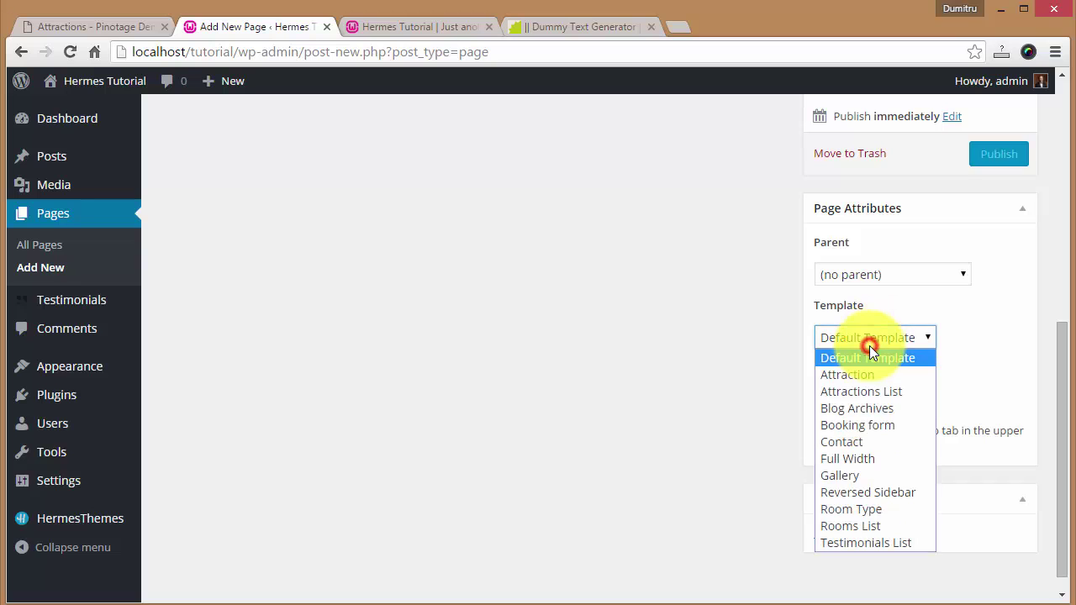
click(855, 461)
click(866, 275)
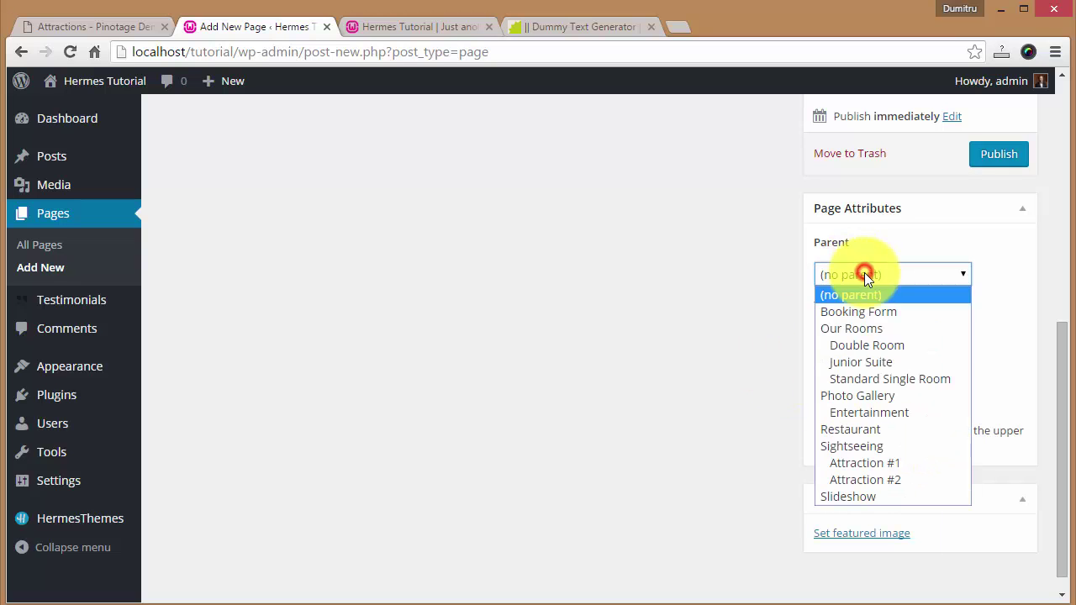
click(852, 446)
- Insert the copied Lorem ipsum paragraphs as the content of the Attraction #3 page
scroll(677, 396, up, 3)
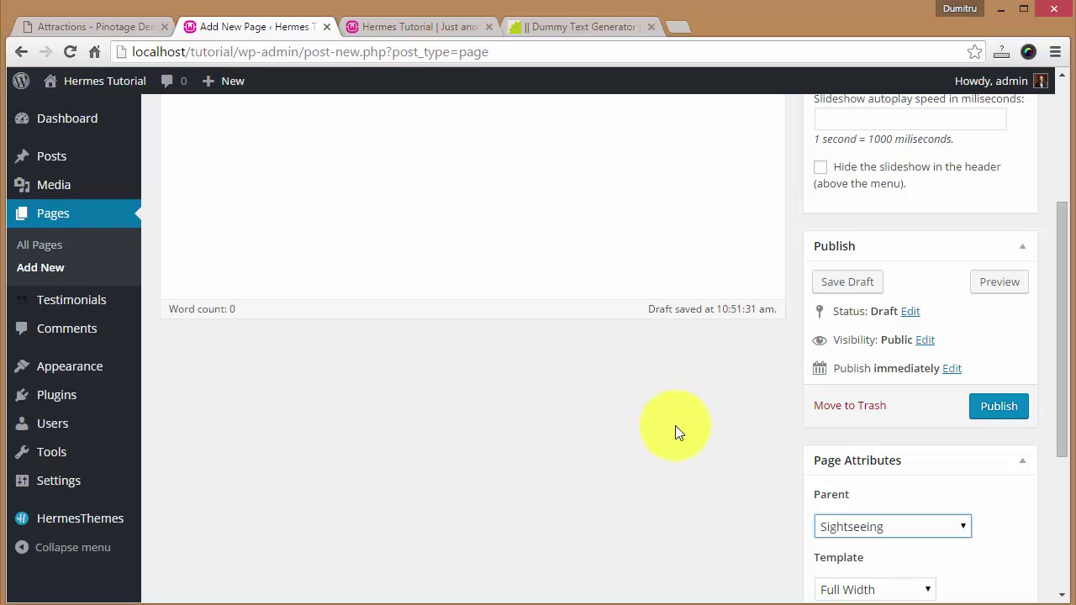
click(524, 175)
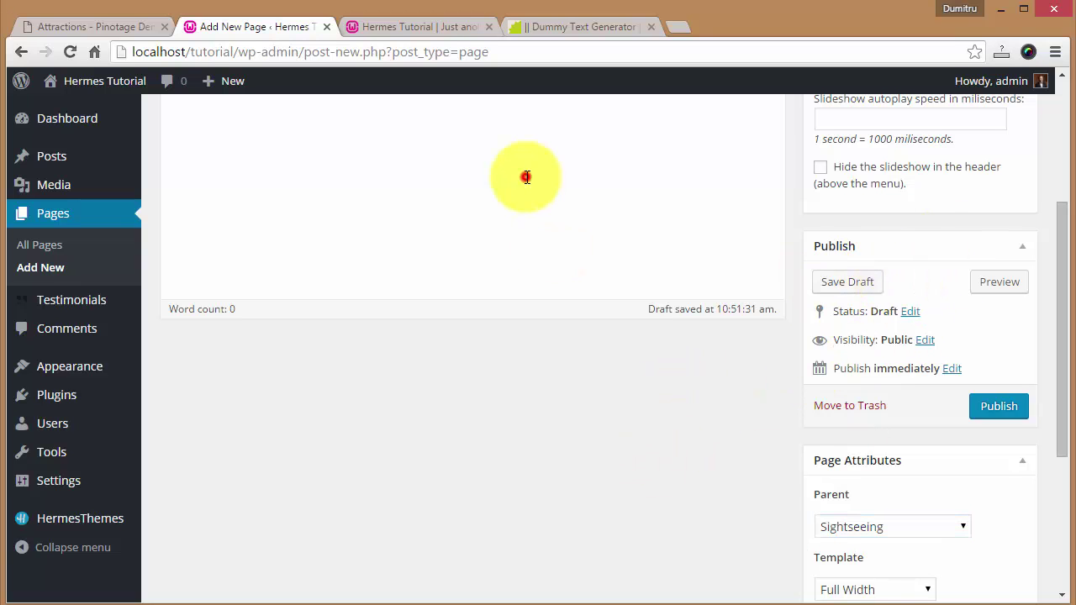
key(ctrl+v)
- Set the photo of the rocky island in the sea as the featured image and publish the Attraction #3 page
scroll(558, 514, down, 3)
click(861, 514)
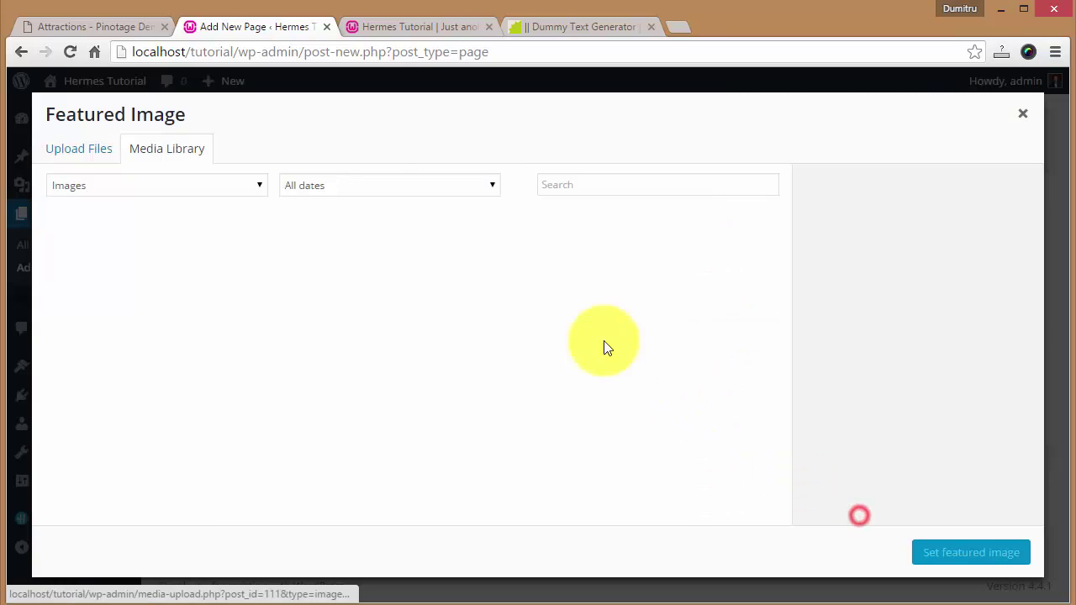
click(492, 404)
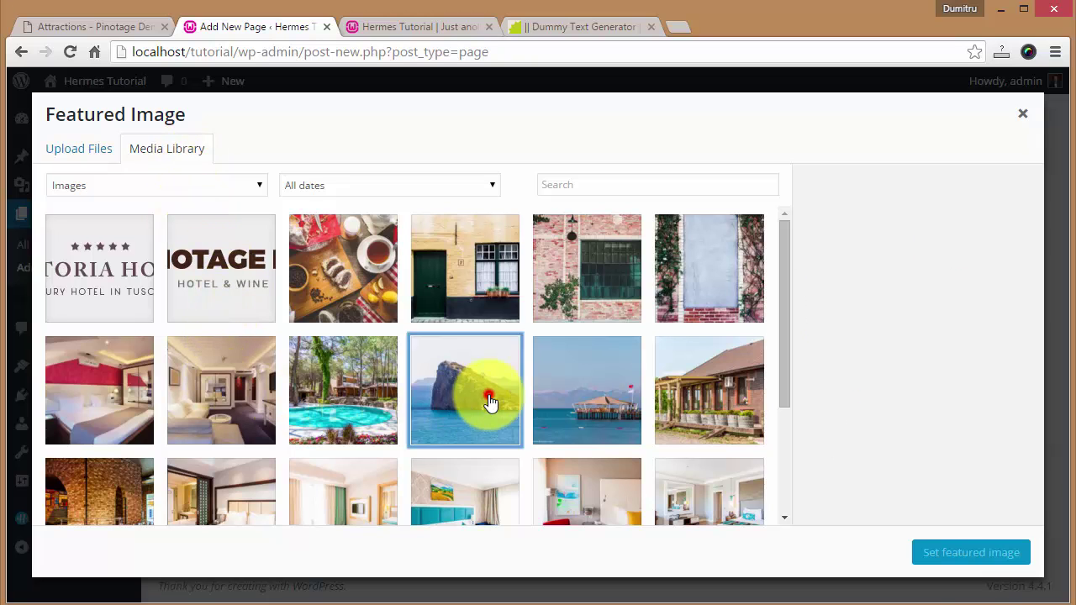
click(961, 553)
scroll(946, 345, up, 2)
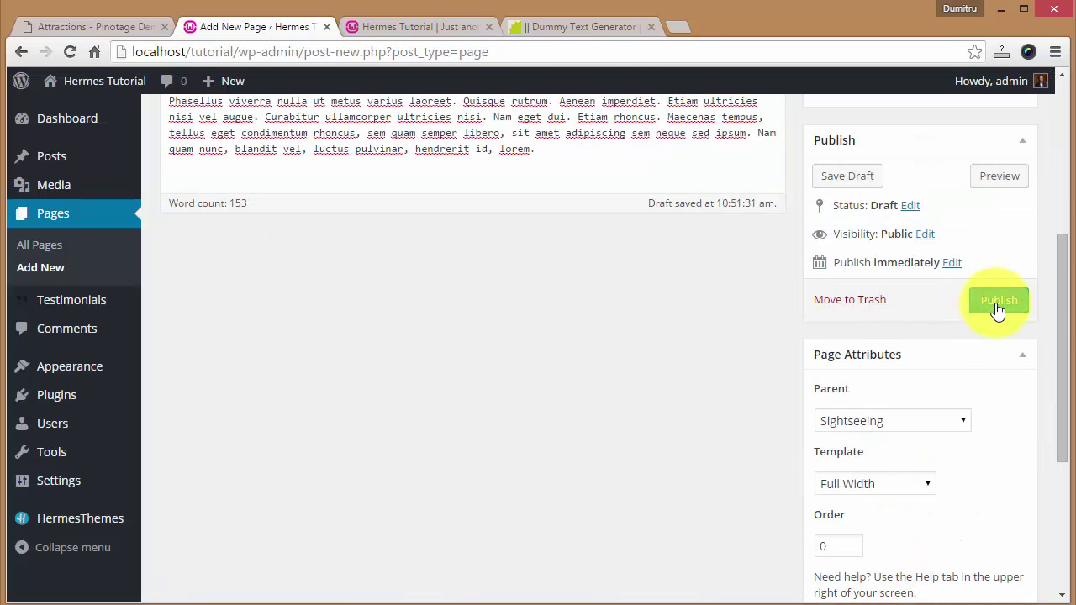
click(997, 301)
- Change the Attraction #3 page's template to Attraction and update the page
scroll(947, 393, down, 3)
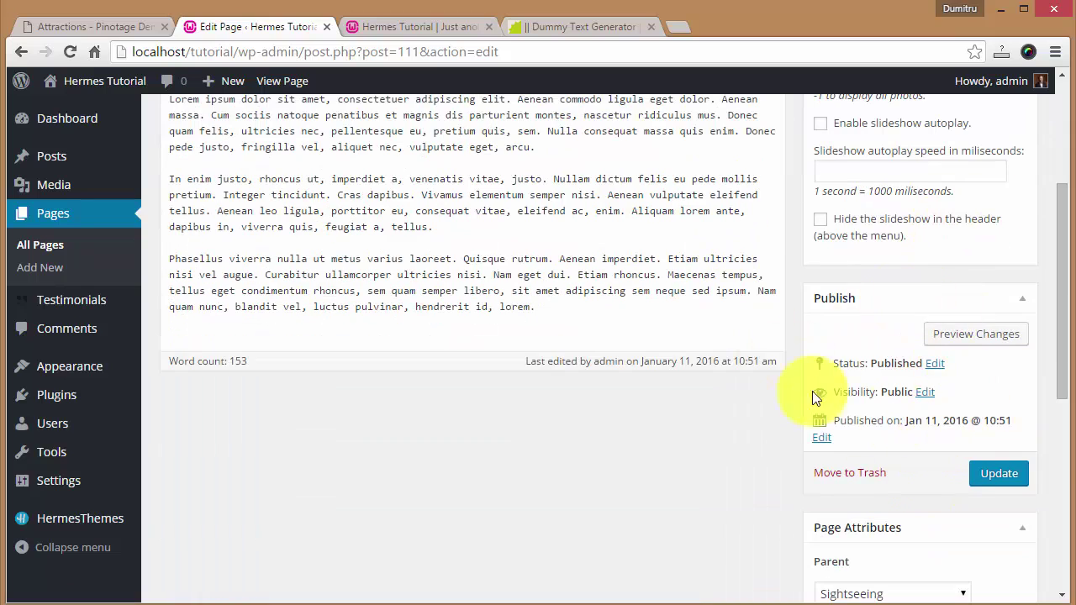
scroll(773, 373, down, 5)
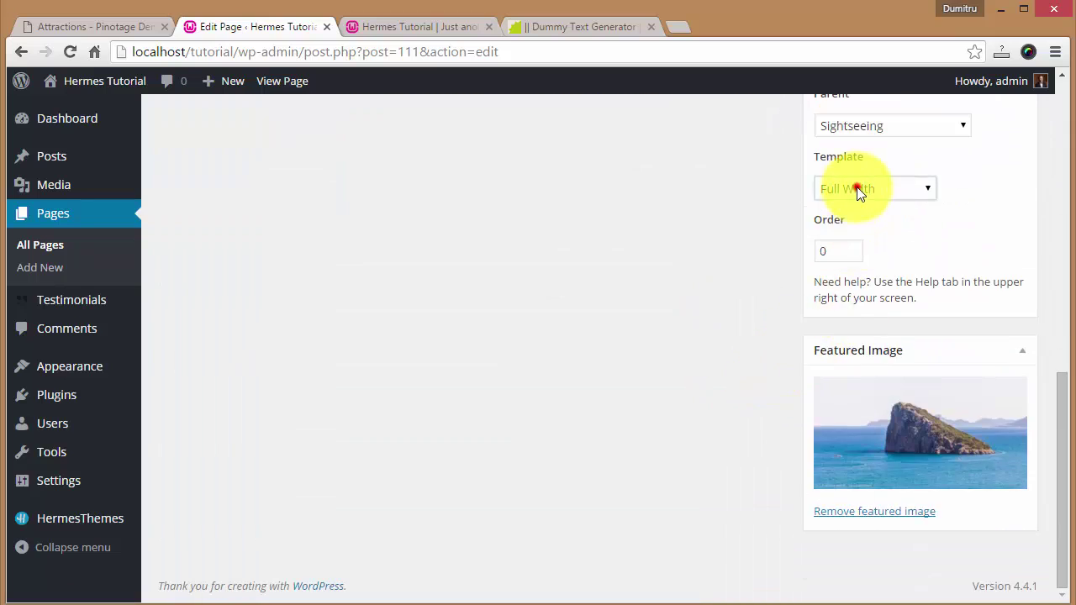
click(859, 192)
click(862, 225)
scroll(925, 252, up, 4)
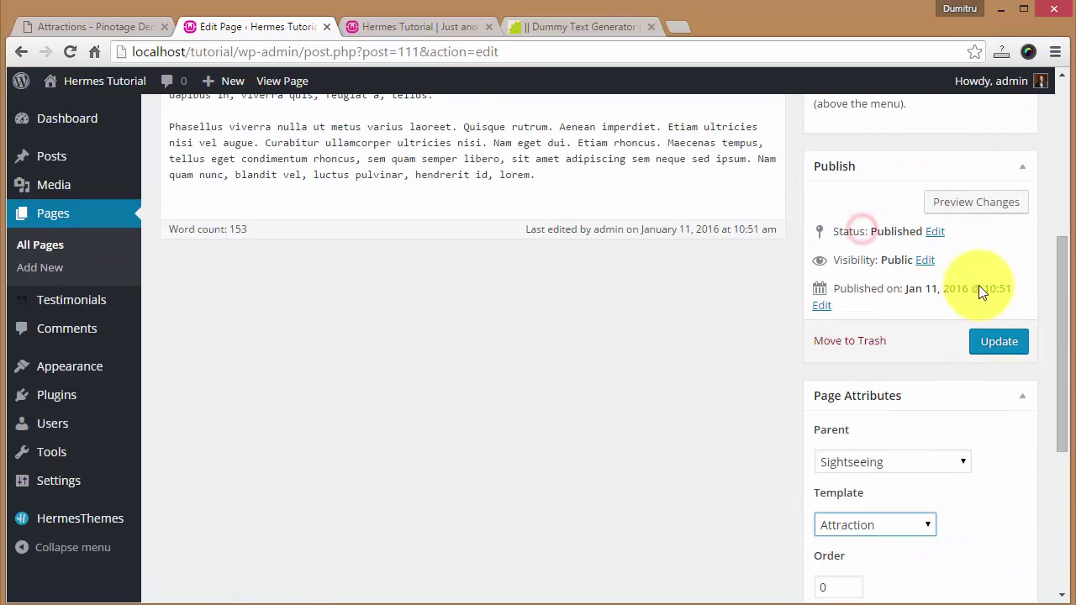
click(992, 342)
- Set the Attraction #3 page's distance to attraction to "15km from the hotel" and update the page
scroll(880, 339, down, 2)
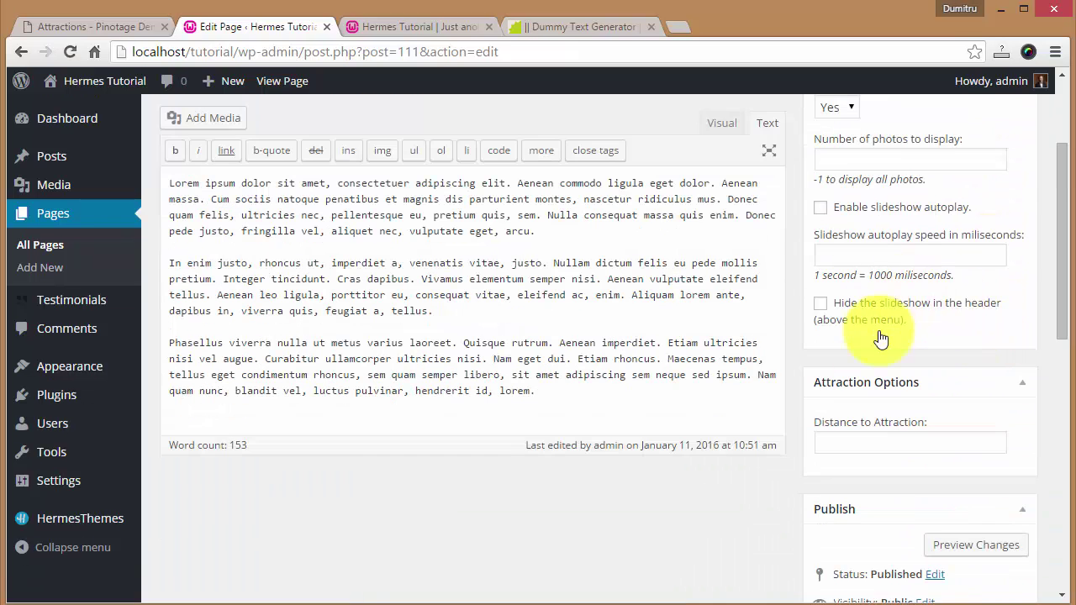
scroll(880, 339, down, 1)
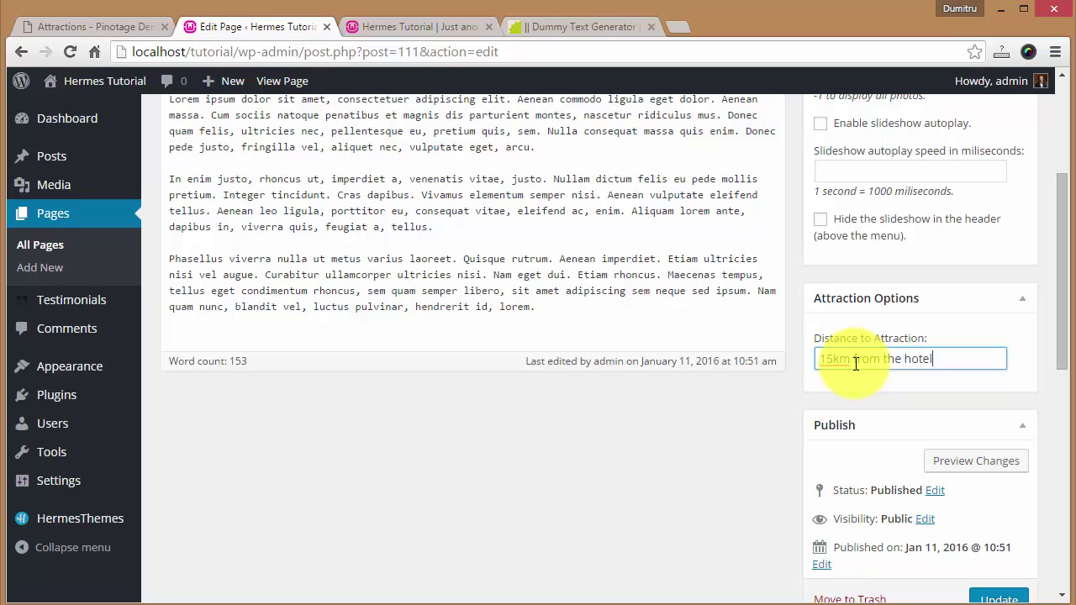
scroll(856, 363, down, 2)
click(1016, 436)
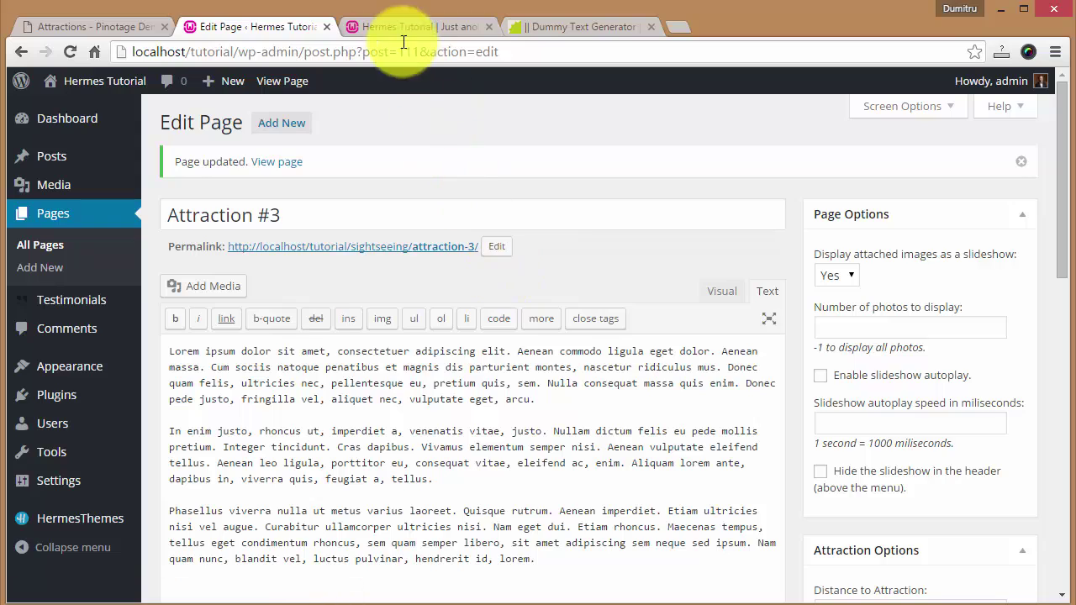
click(389, 26)
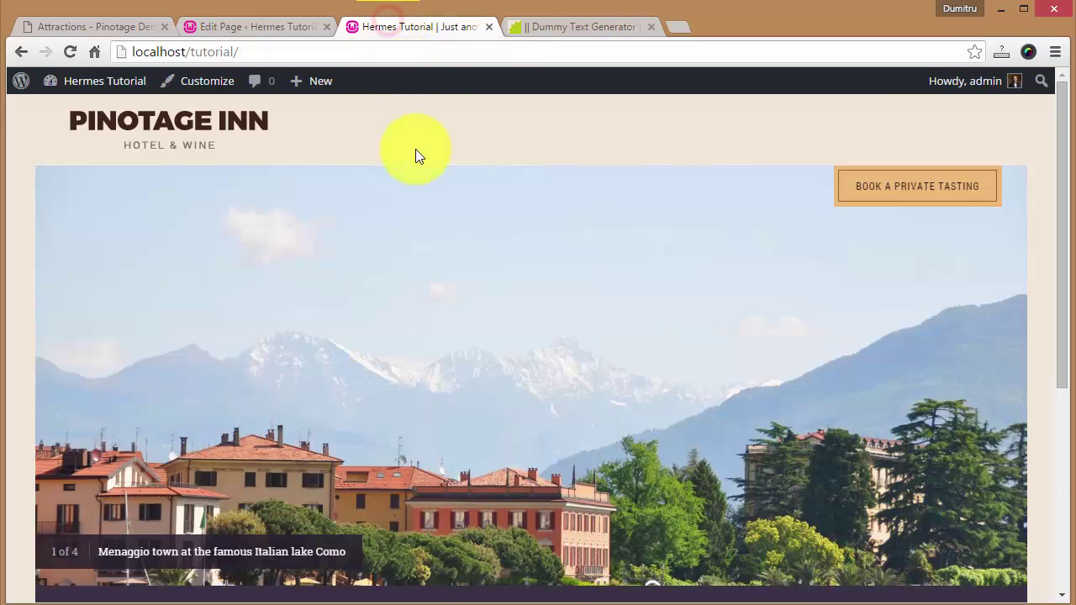
scroll(462, 247, down, 2)
scroll(420, 168, up, 2)
click(249, 26)
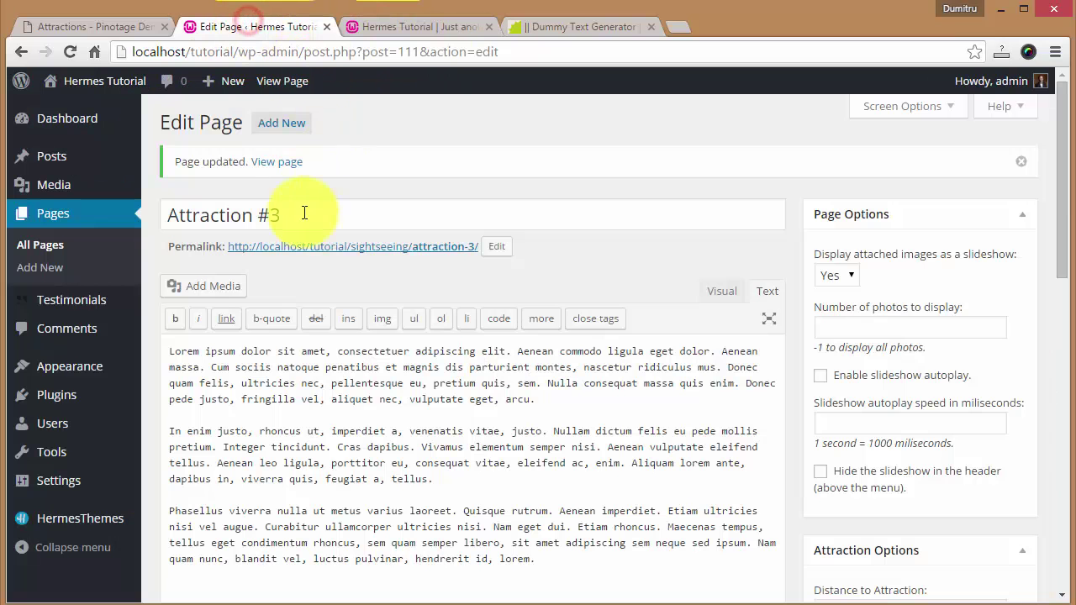
- View the Attraction #3 page on the site and check its featured image and the Sightseeing sidebar links
click(332, 247)
scroll(409, 264, down, 4)
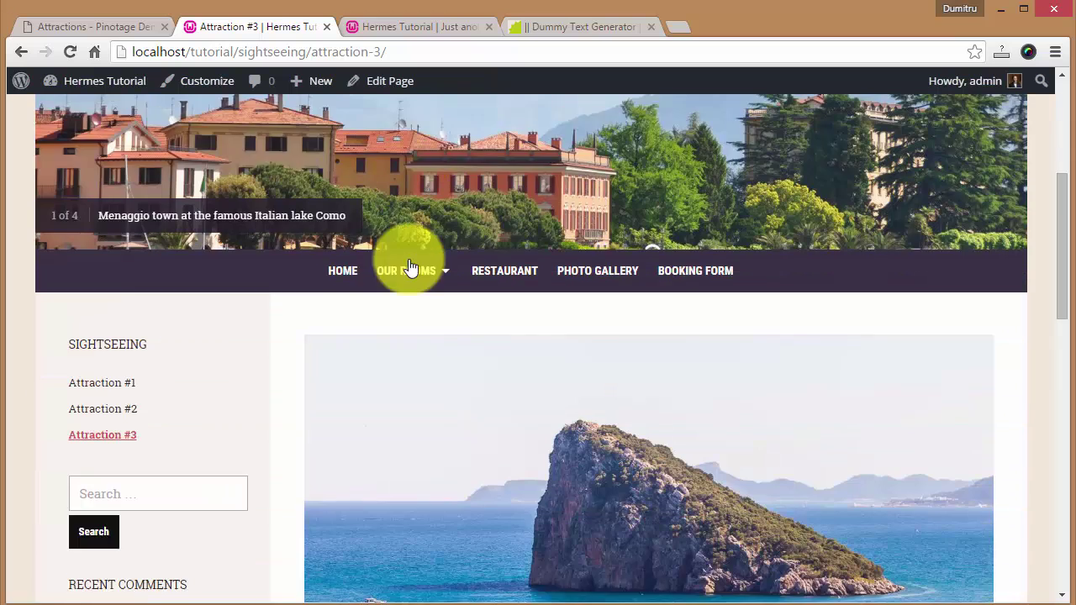
mouse_move(409, 266)
scroll(409, 266, down, 2)
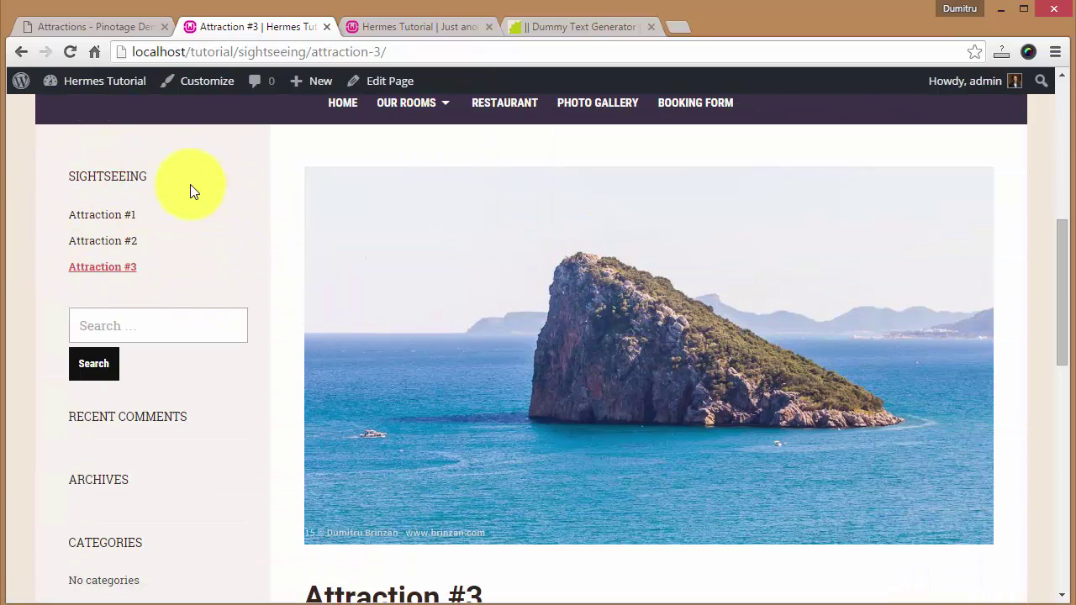
- Open the Sightseeing page on the site and examine the images, distances and excerpts of the listed attractions
click(116, 180)
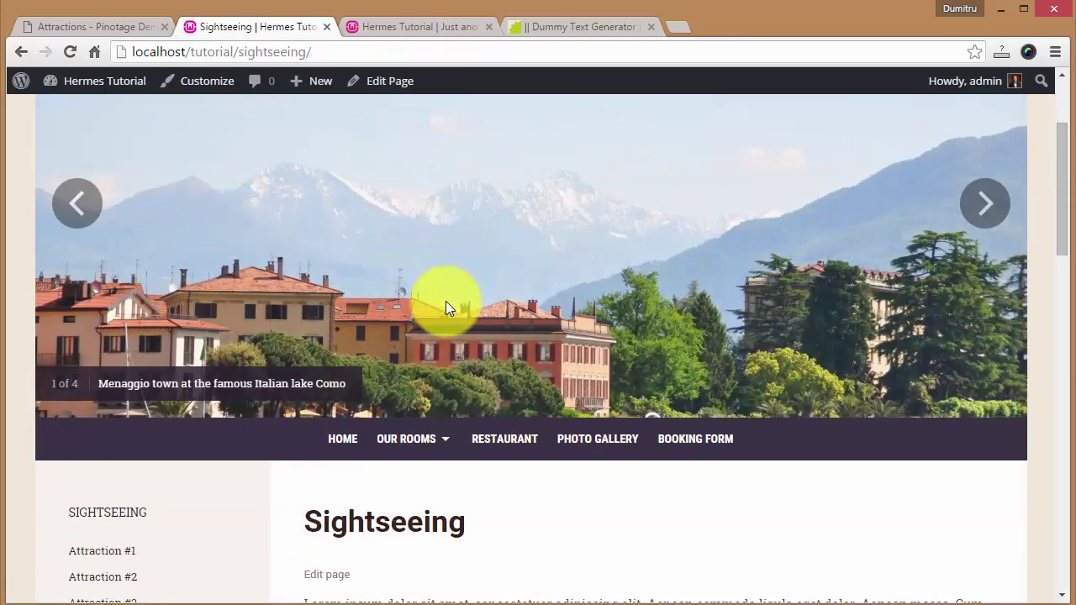
scroll(447, 303, down, 4)
scroll(463, 293, down, 6)
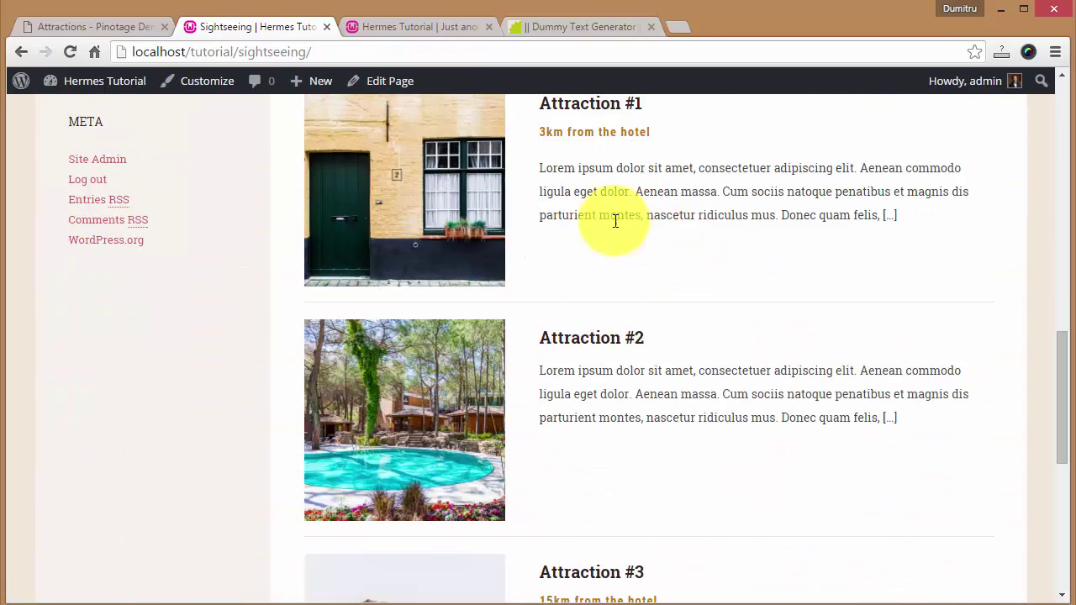
scroll(622, 305, down, 4)
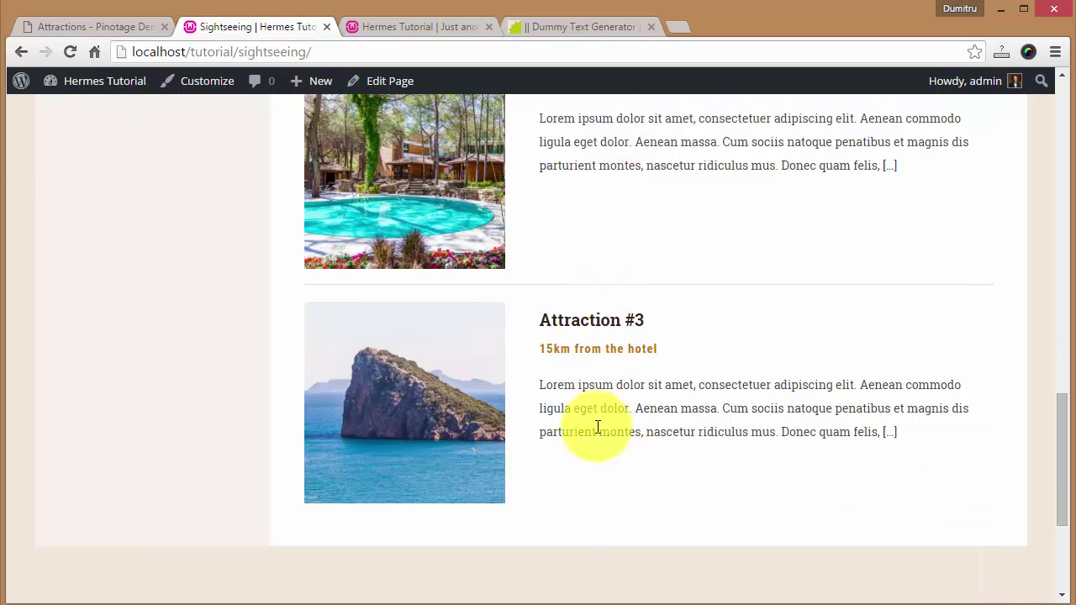
scroll(454, 444, up, 5)
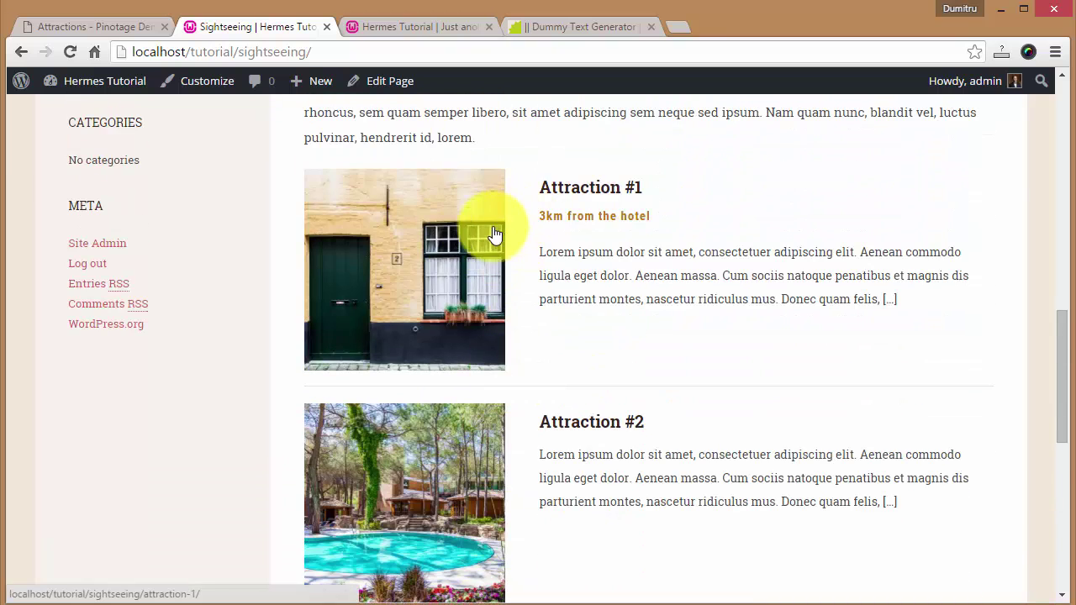
scroll(404, 445, down, 3)
scroll(431, 441, up, 1)
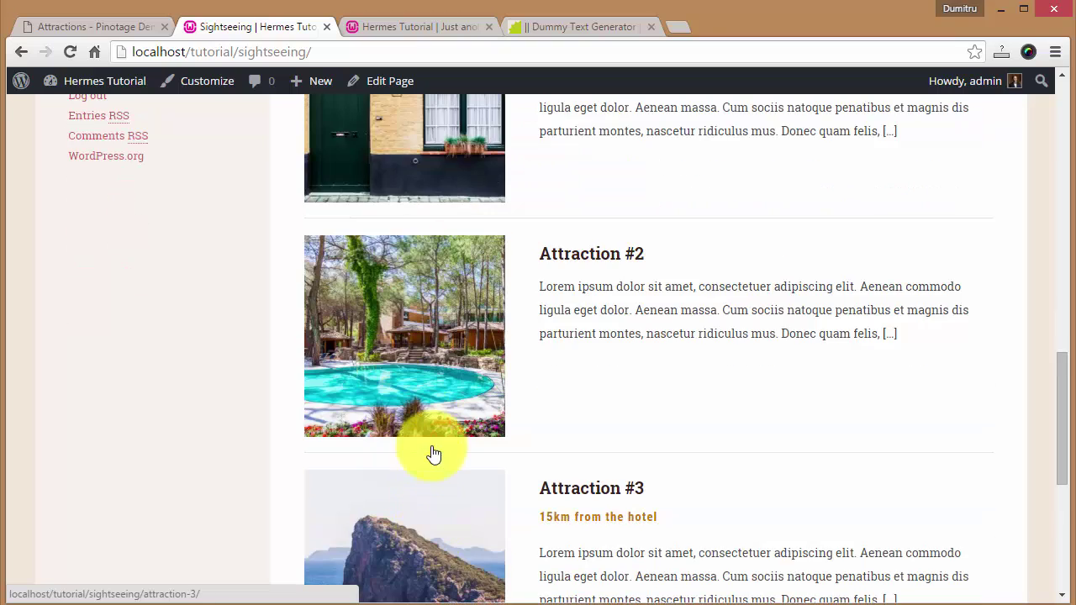
scroll(432, 440, up, 3)
scroll(344, 250, up, 2)
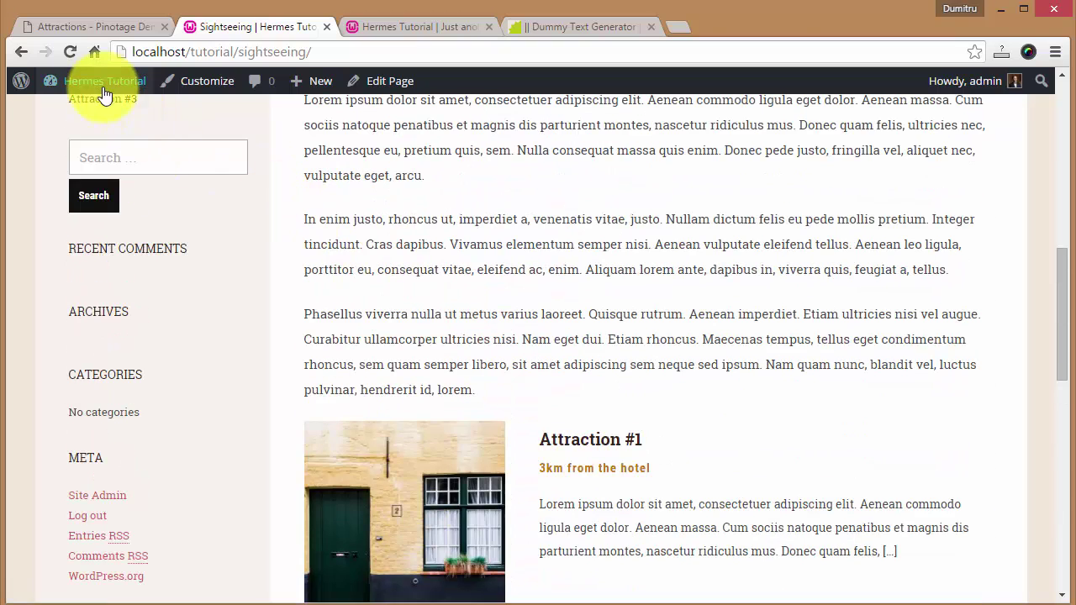
- Set the Attraction #1 page's order to 1 through Quick Edit in the admin page list and update it
mouse_move(104, 87)
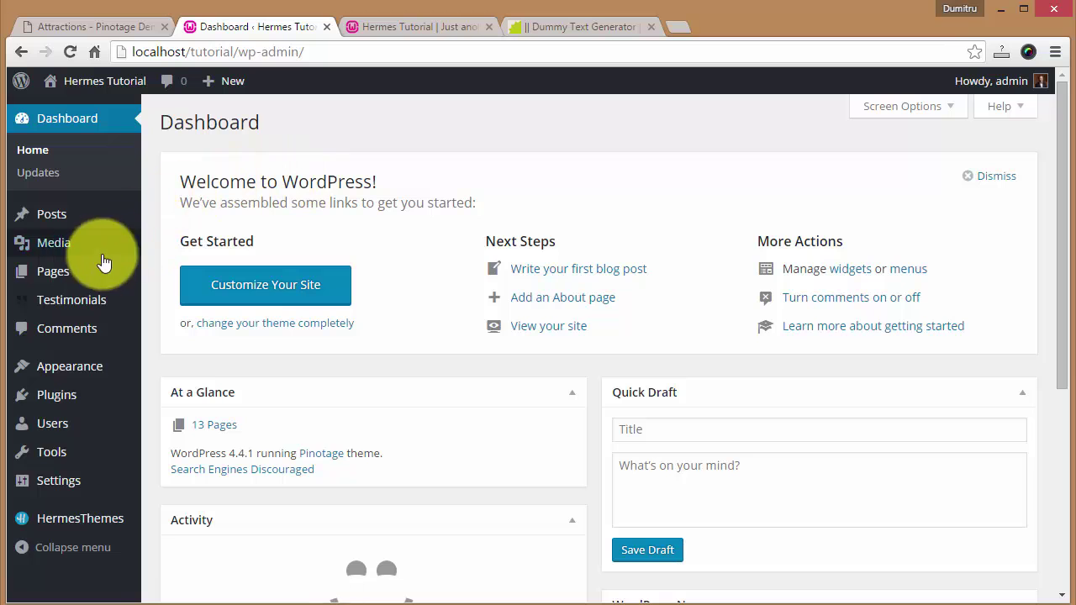
mouse_move(72, 274)
click(183, 280)
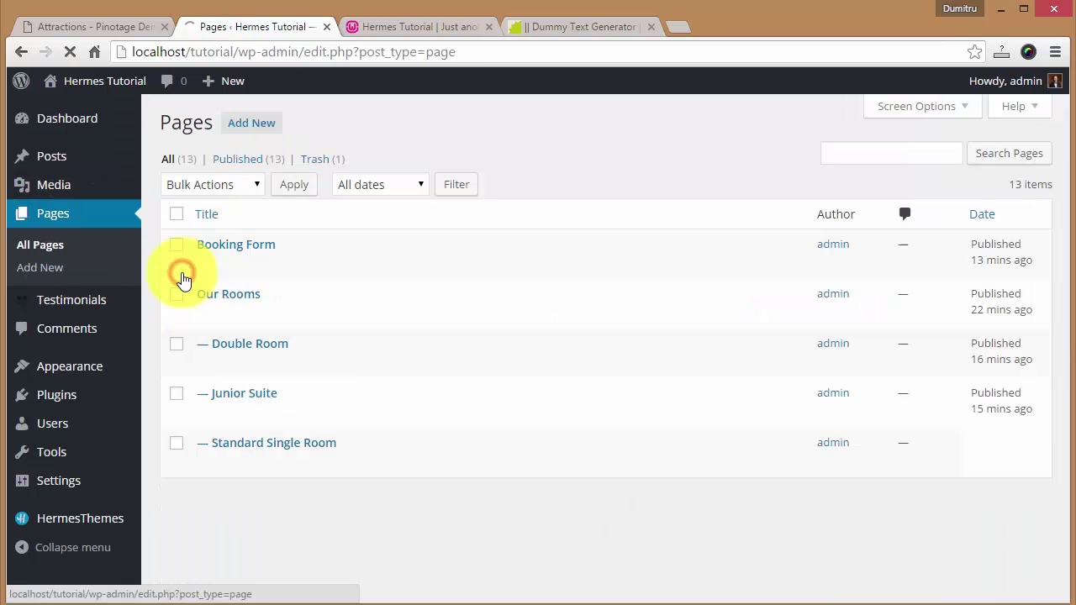
scroll(434, 276, down, 3)
scroll(430, 277, down, 1)
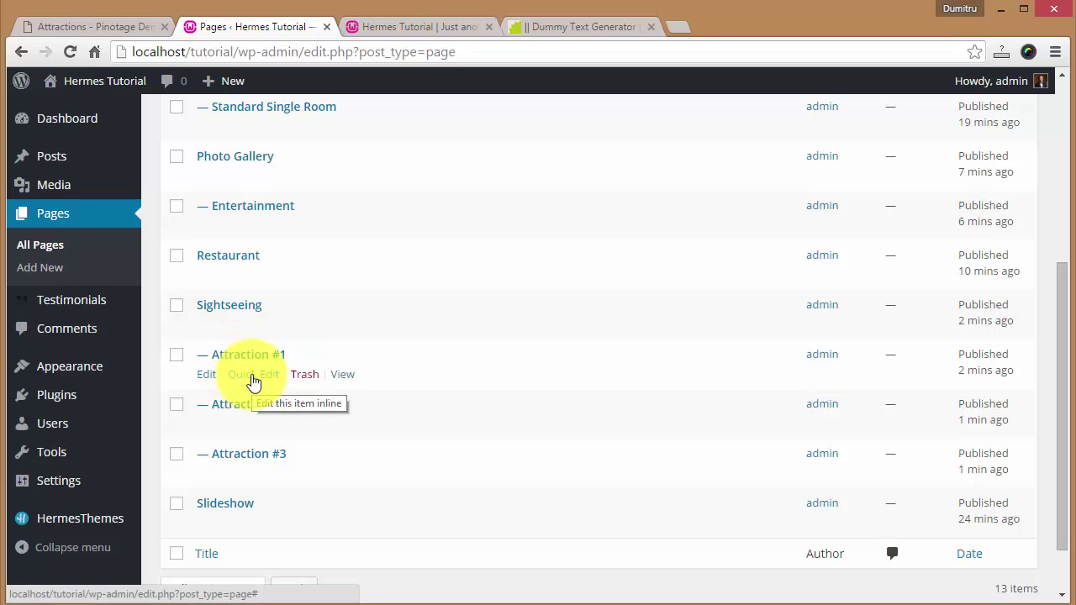
click(253, 375)
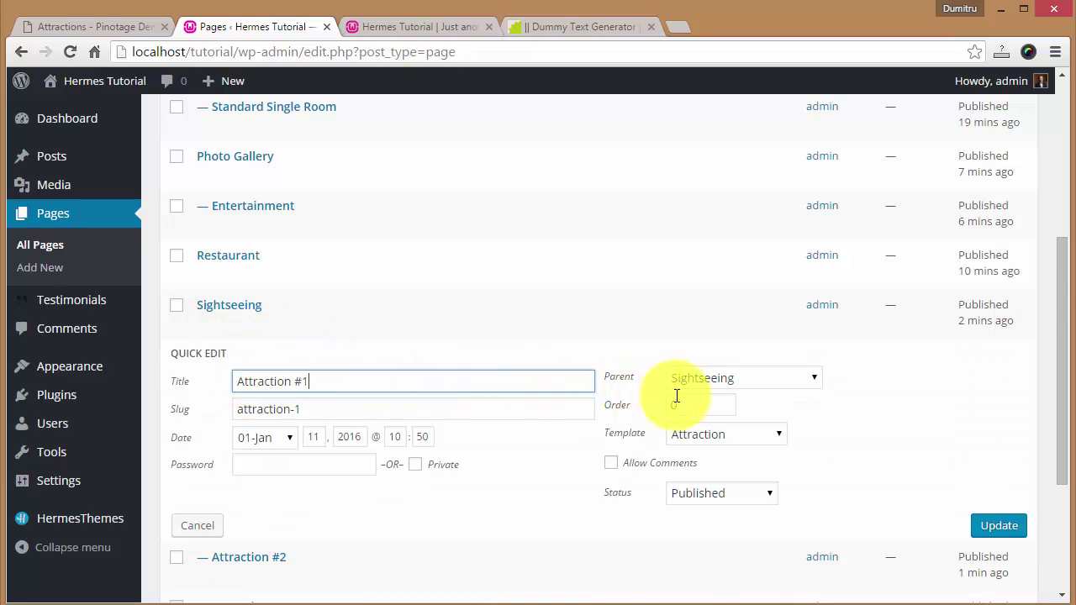
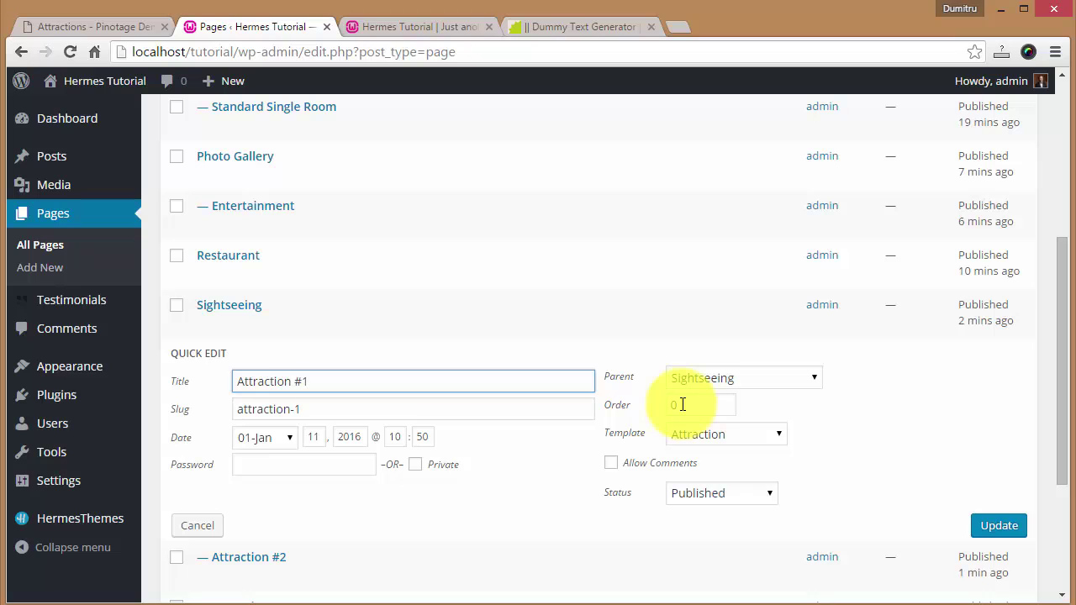
double_click(691, 406)
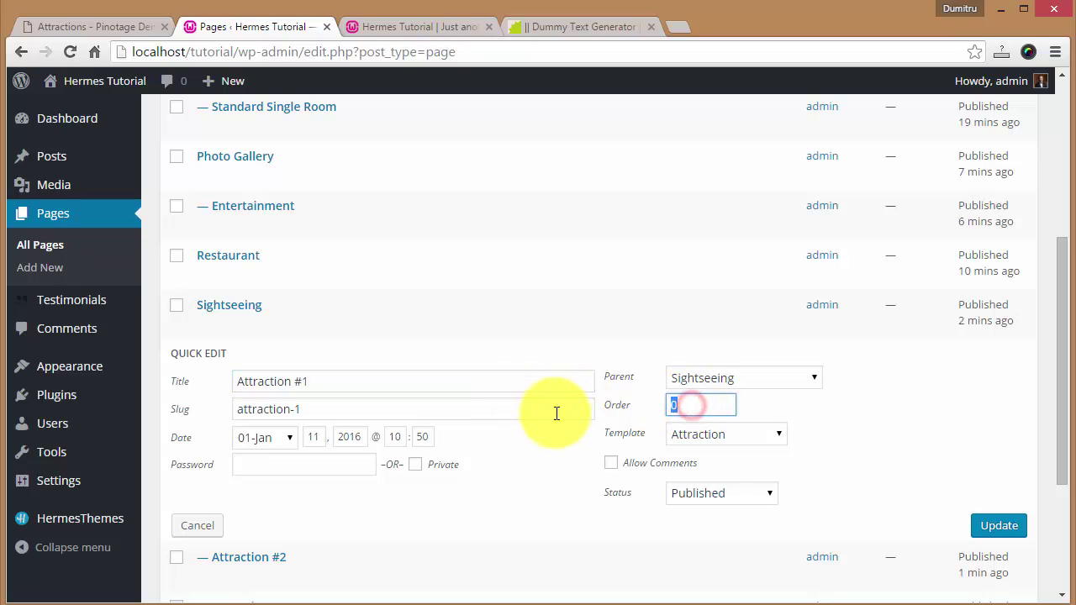
text(1)
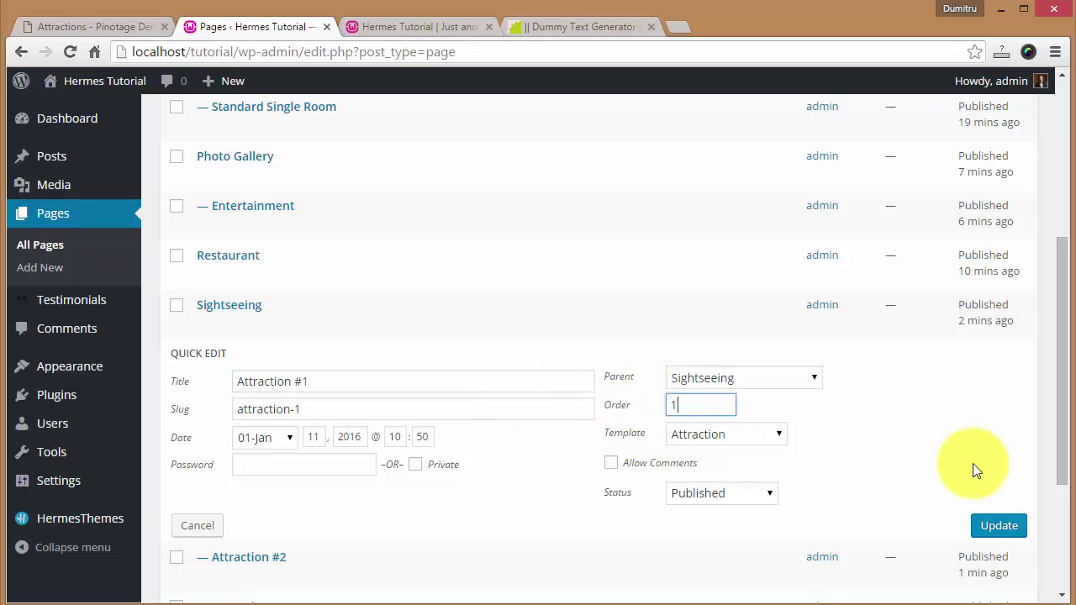
click(998, 524)
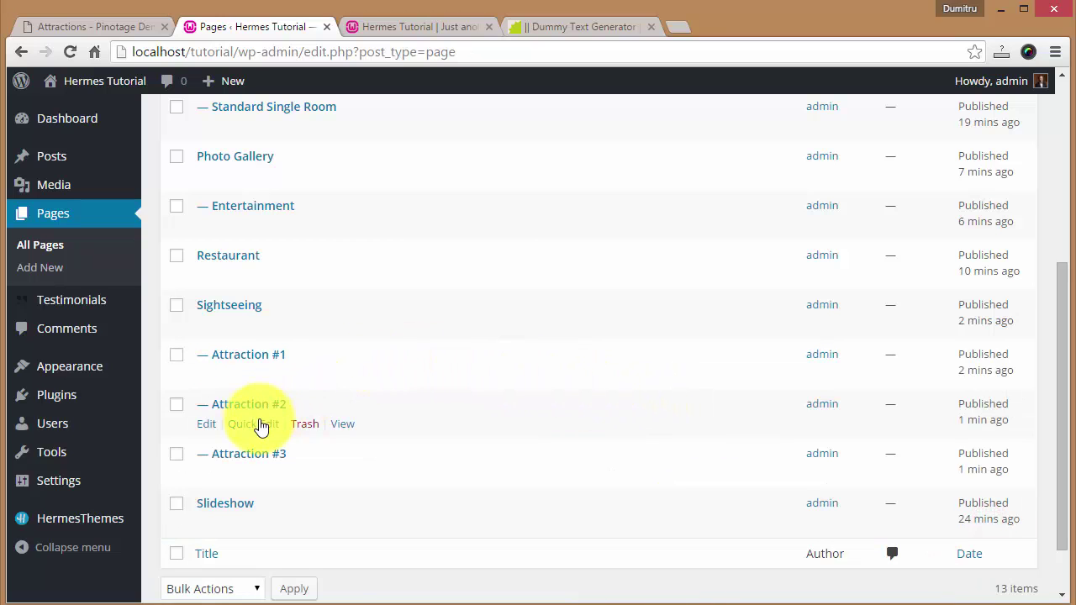
- Set the Attraction #2 page's order to 2 through Quick Edit and update it
click(252, 422)
double_click(689, 454)
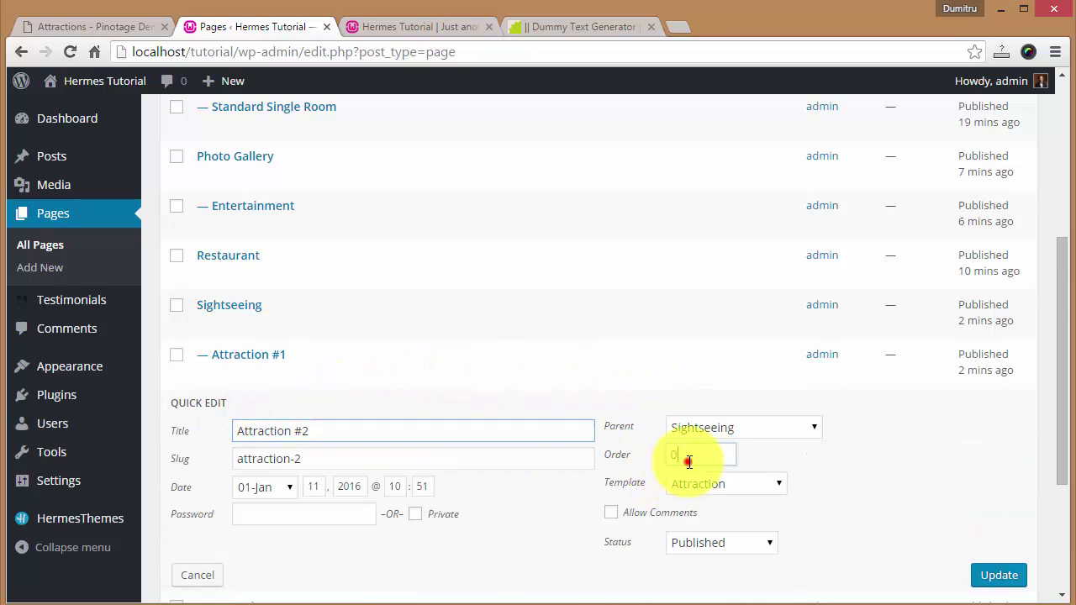
text(2)
click(999, 577)
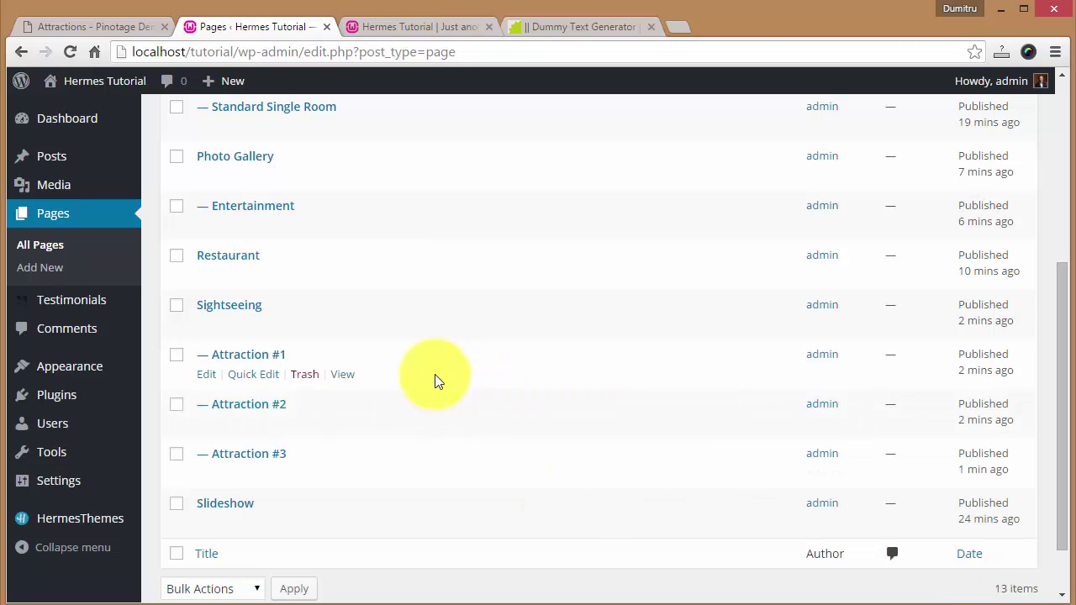
- Change the Attraction #2 page's order to 3 through Quick Edit and update it
click(240, 426)
double_click(681, 453)
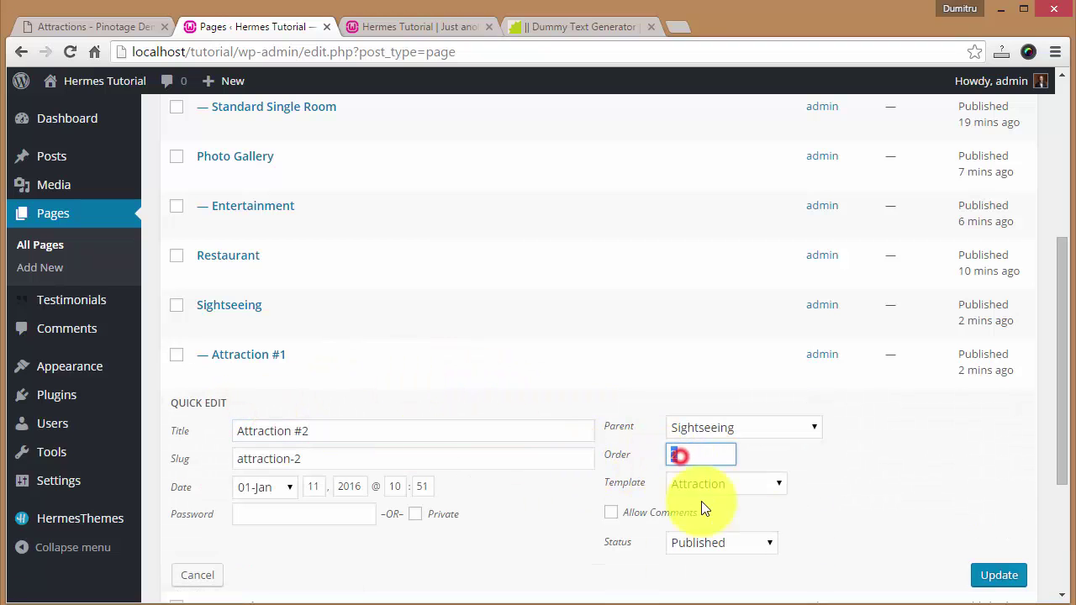
text(3)
click(997, 578)
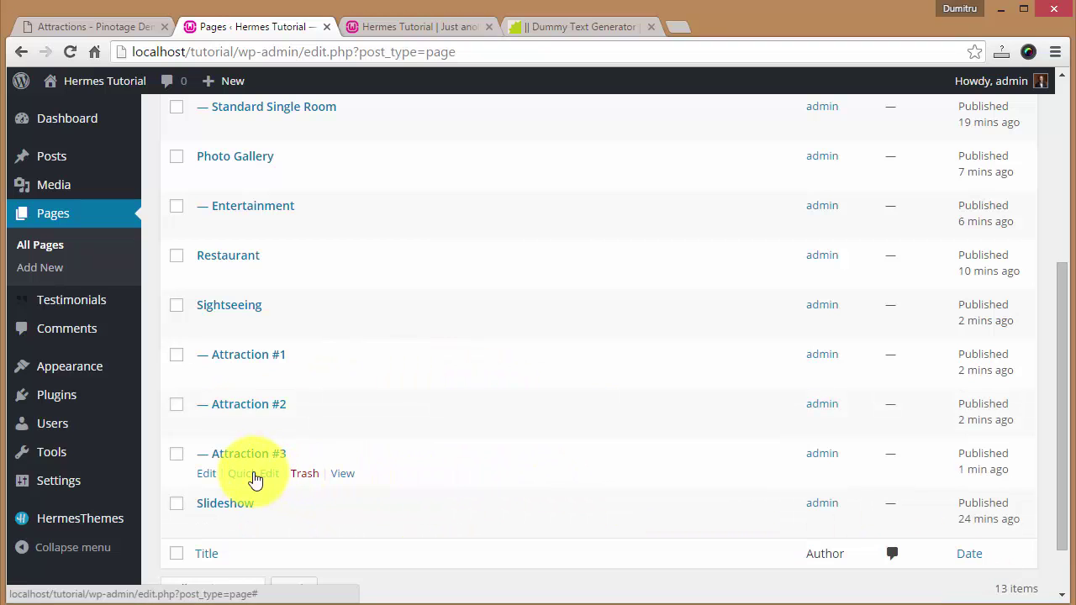
- Set the Attraction #3 page's order to 2 through Quick Edit and update it
click(253, 473)
double_click(681, 504)
text(2)
scroll(841, 487, down, 2)
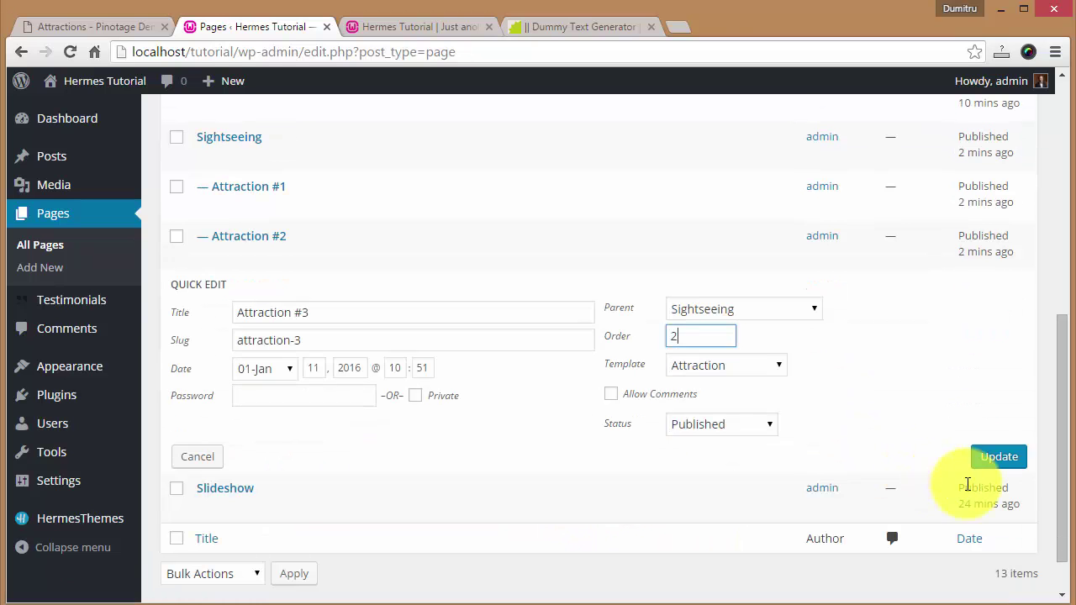
scroll(533, 241, up, 2)
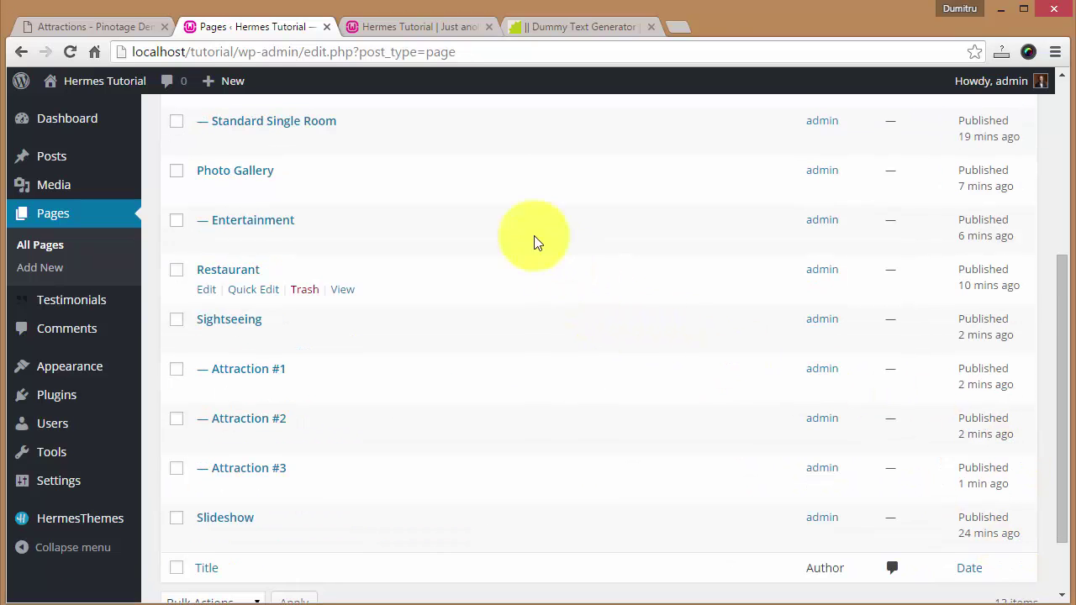
- View the Sightseeing page on the site and check the order of the attractions in the list and sidebar
click(402, 23)
scroll(501, 290, down, 4)
scroll(529, 300, up, 4)
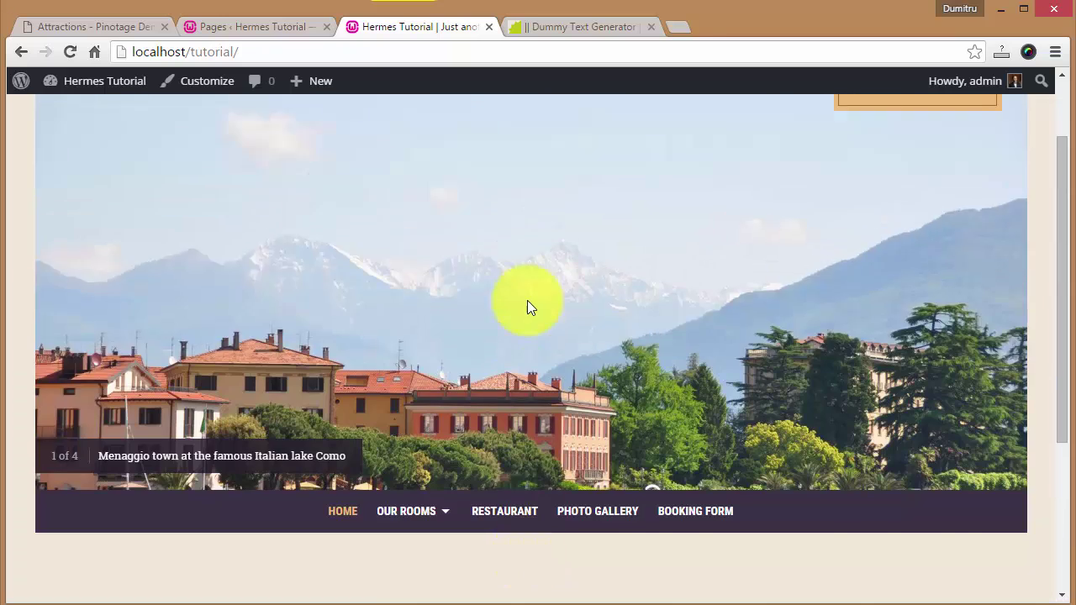
click(242, 26)
scroll(174, 176, up, 4)
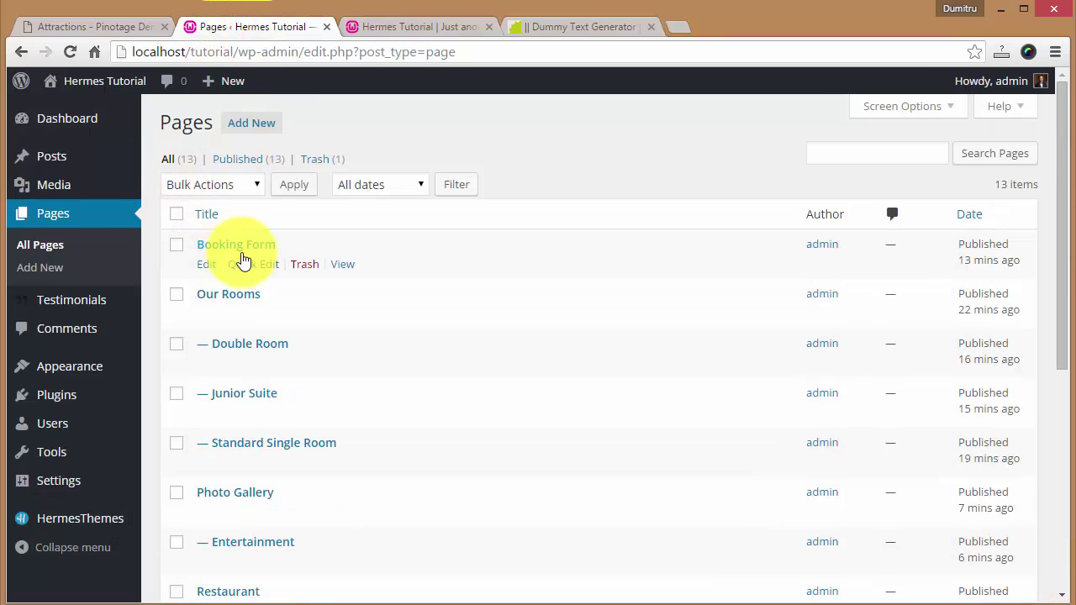
scroll(370, 336, down, 3)
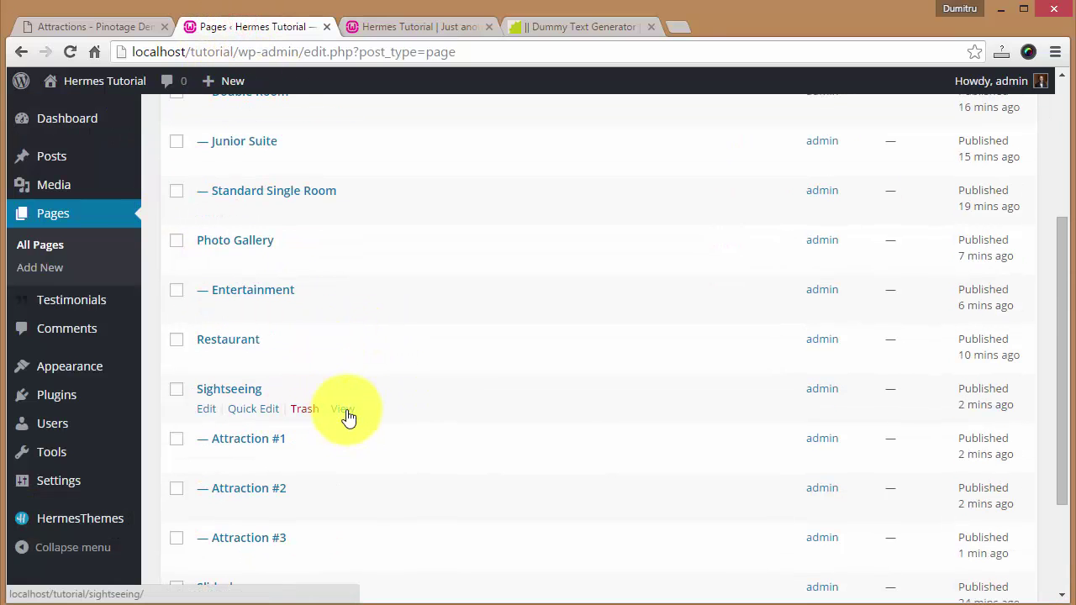
scroll(560, 312, down, 10)
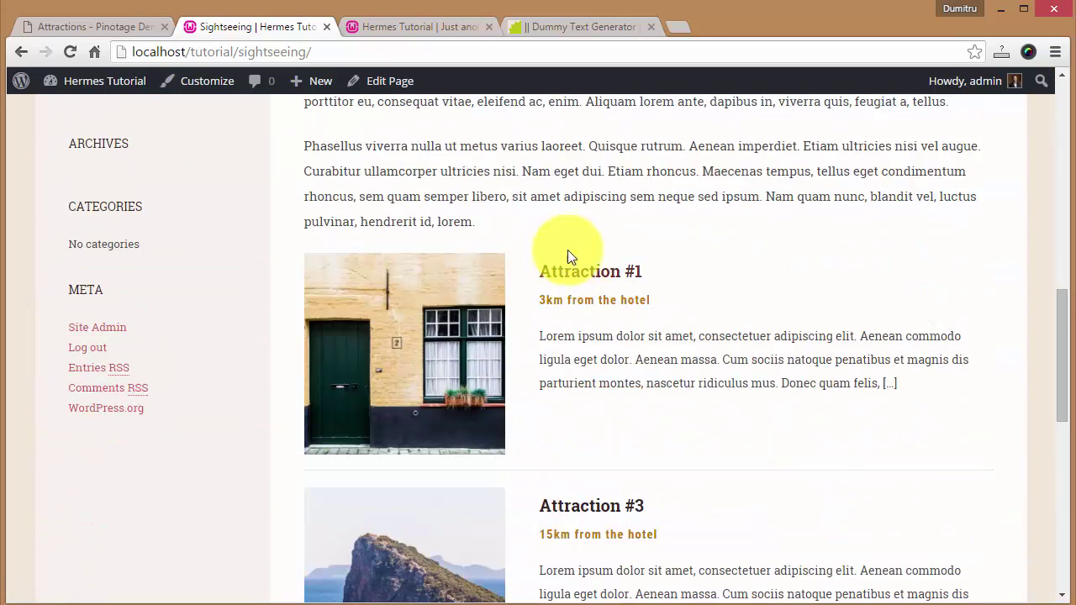
scroll(648, 180, down, 1)
scroll(613, 169, up, 1)
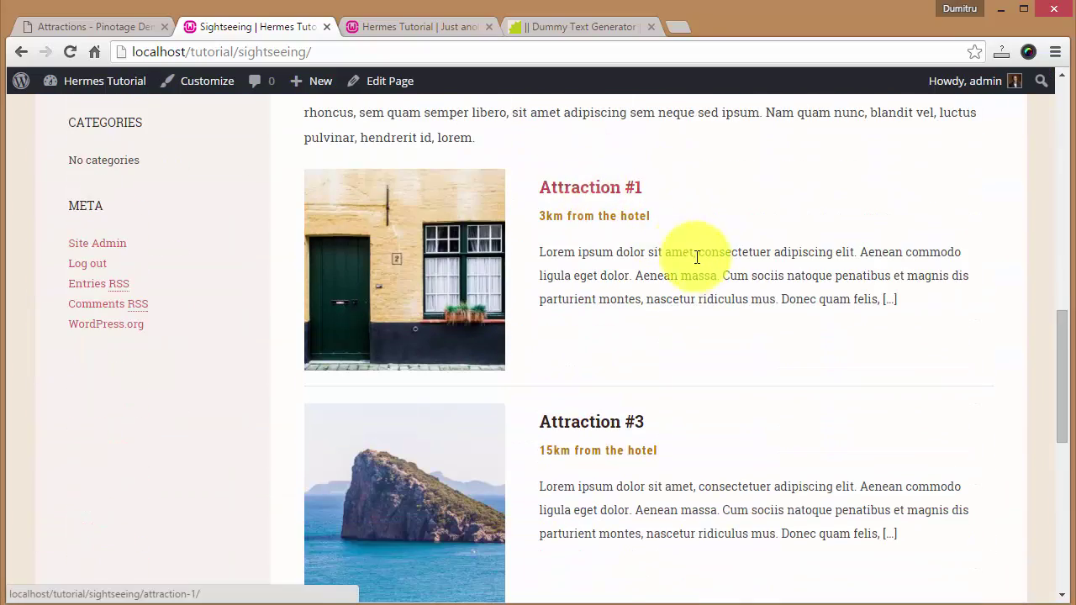
scroll(591, 261, down, 2)
scroll(614, 299, down, 1)
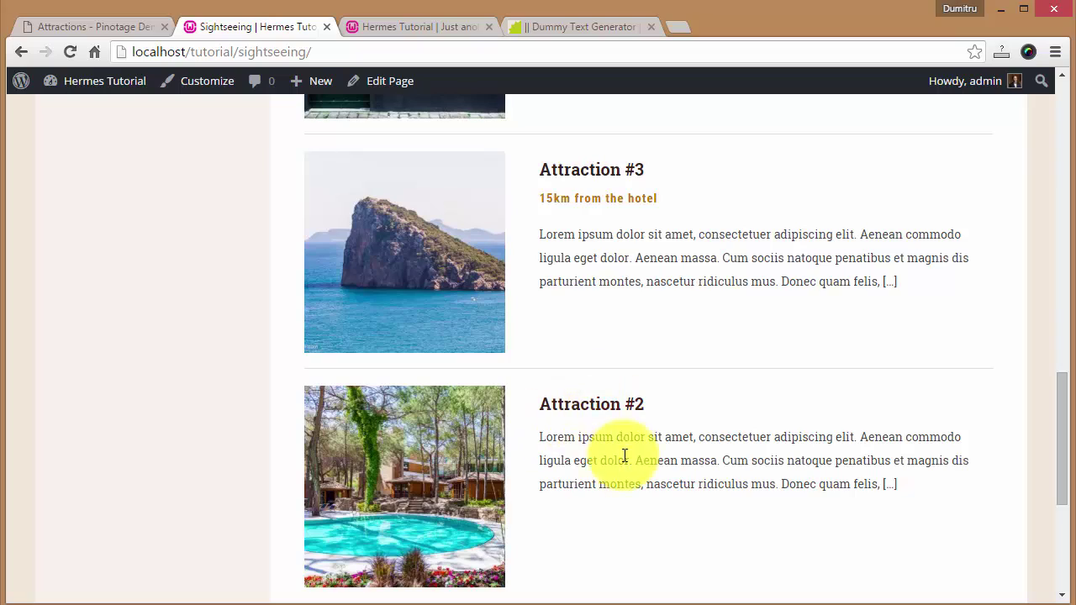
scroll(679, 424, up, 3)
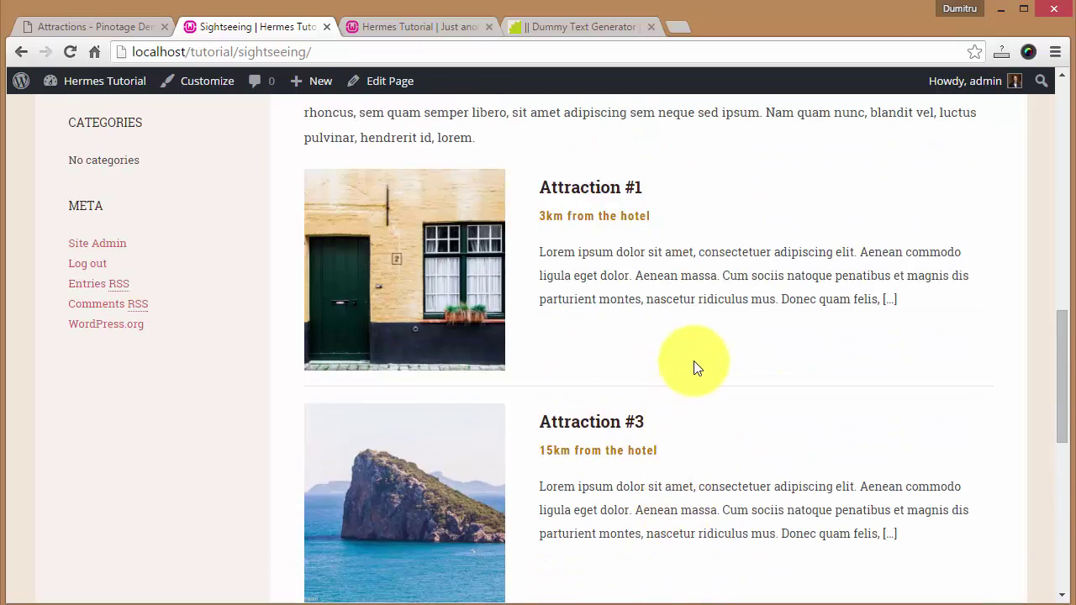
scroll(697, 365, down, 4)
scroll(639, 332, up, 10)
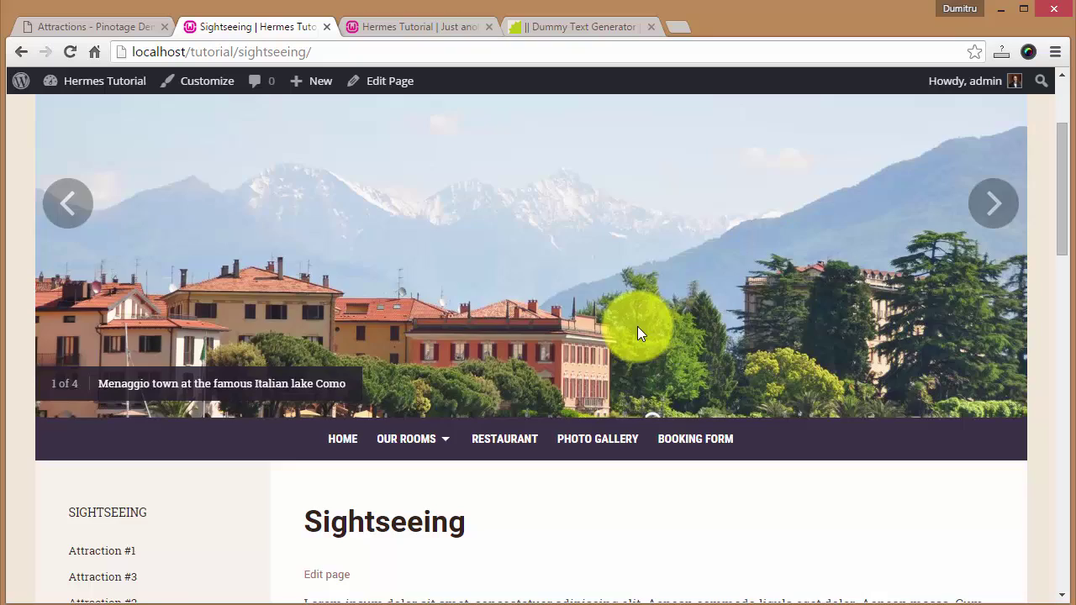
scroll(638, 332, up, 2)
- Open the site's menu editor and add the Sightseeing page to the Main Menu
click(383, 27)
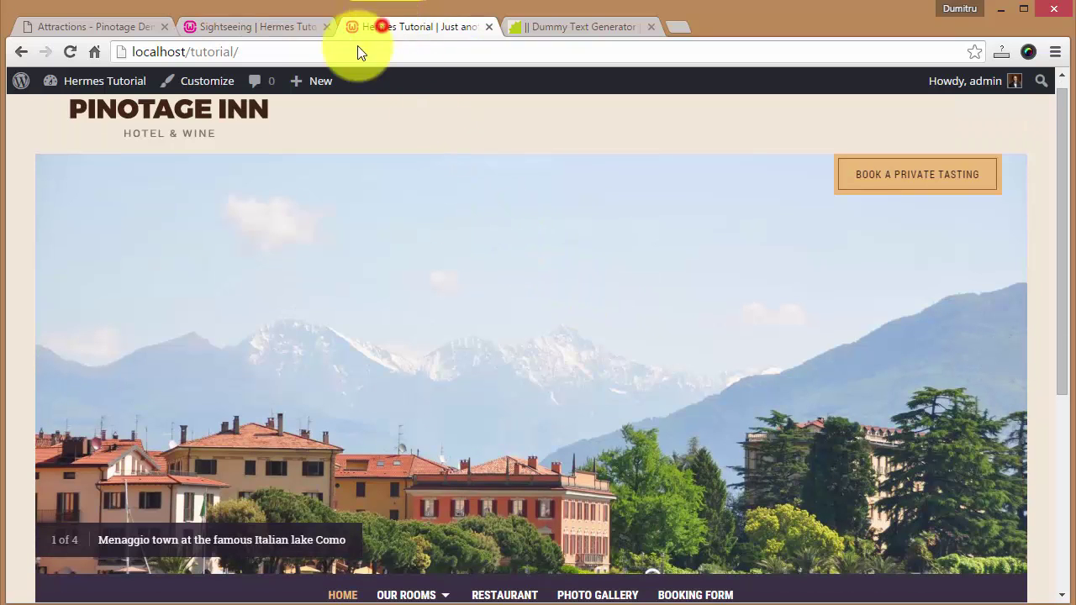
click(256, 26)
mouse_move(101, 84)
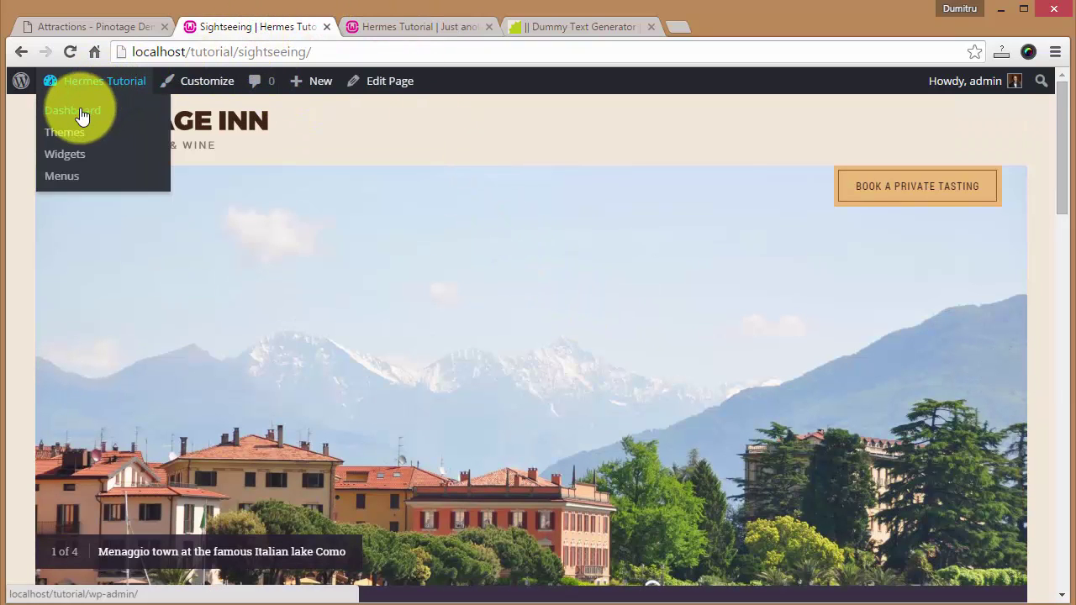
click(84, 176)
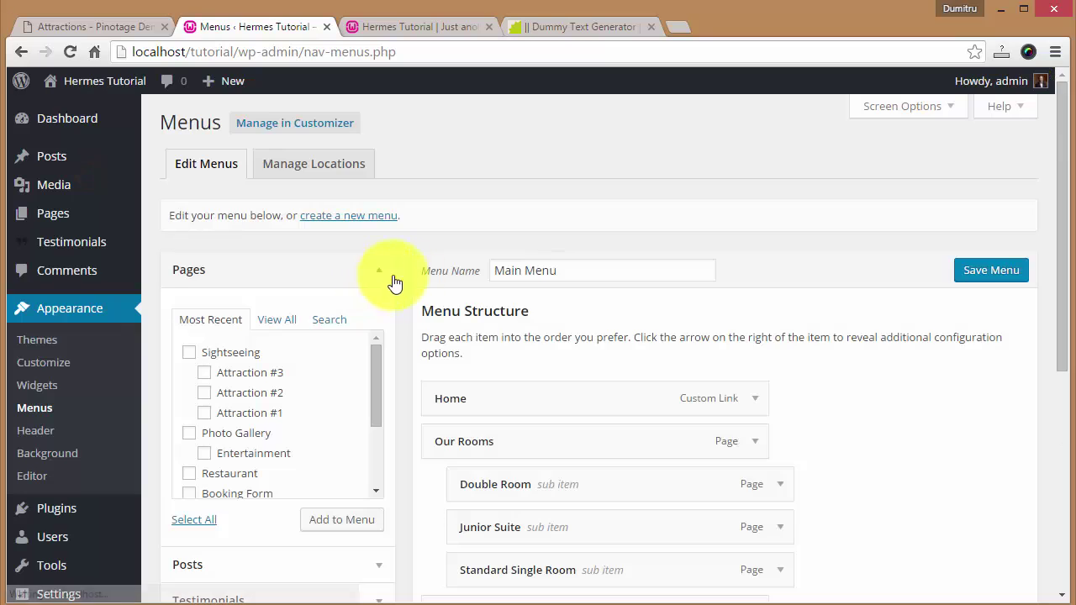
scroll(567, 312, down, 2)
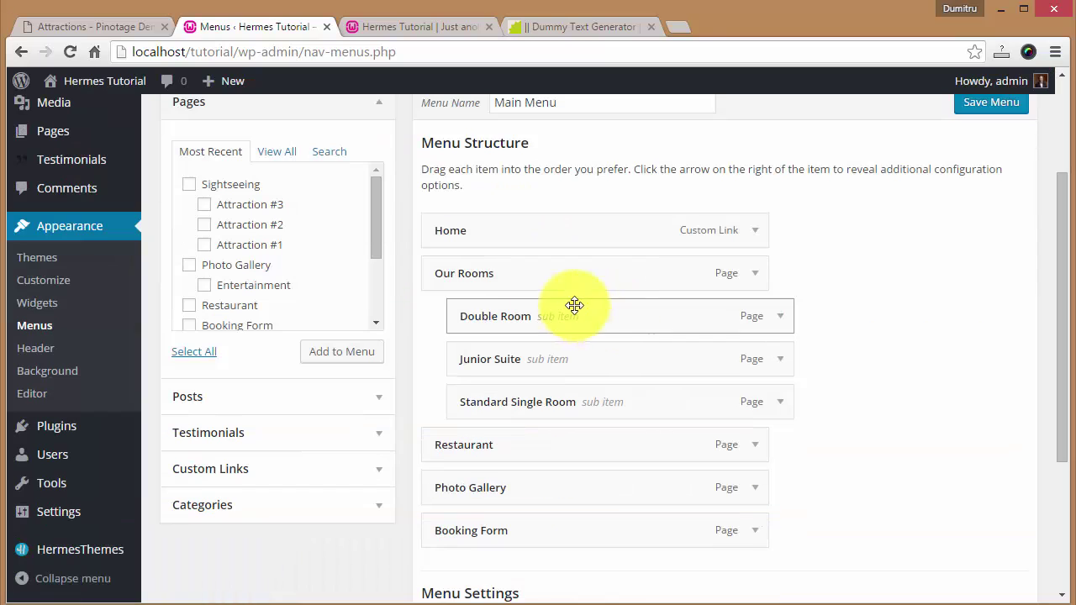
click(277, 154)
scroll(243, 236, down, 5)
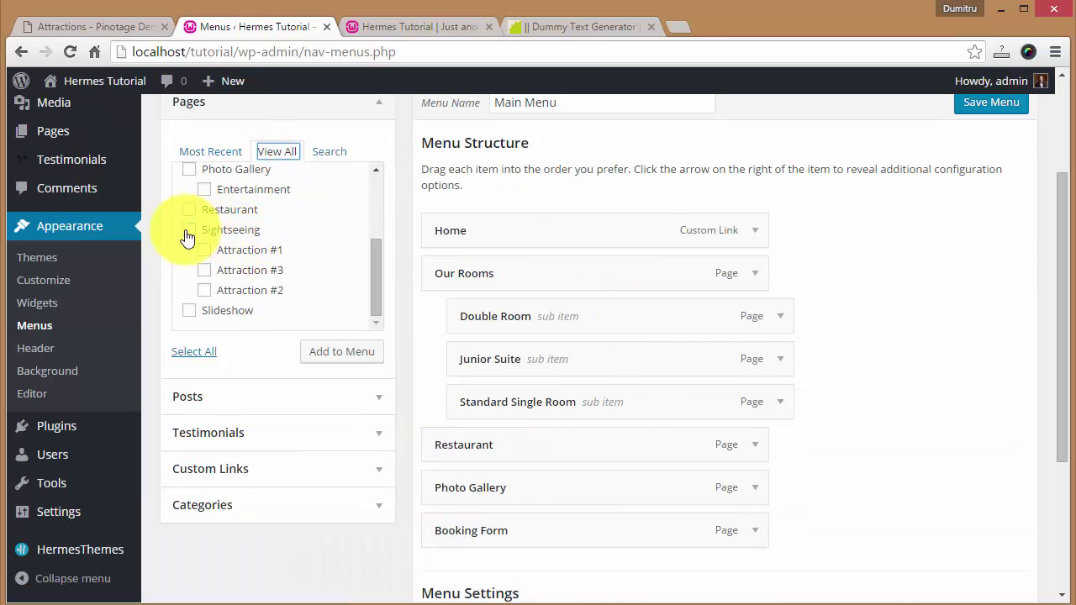
click(353, 353)
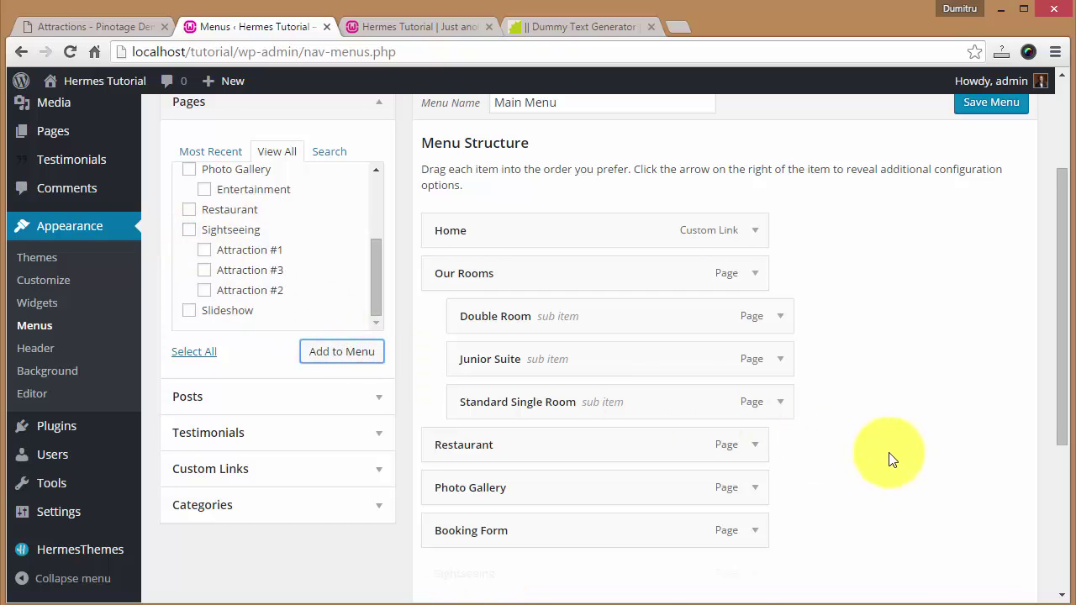
- Move the Sightseeing item between Photo Gallery and Booking Form in the Main Menu and save the menu
scroll(812, 490, down, 1)
drag(475, 487, 473, 454)
scroll(853, 323, up, 3)
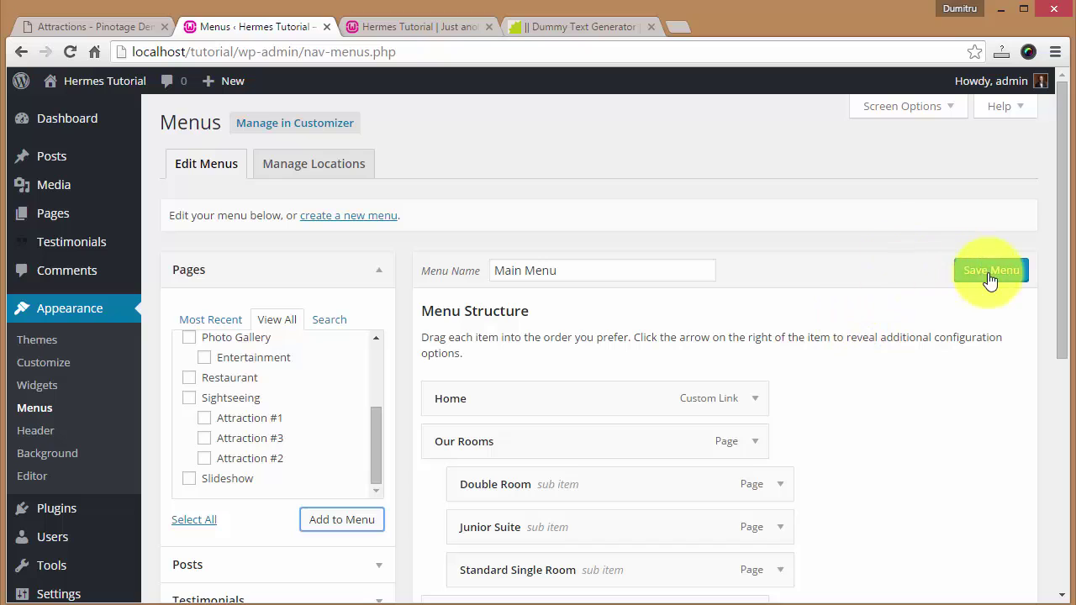
- Reload the site's home page and check the navigation bar for the Sightseeing item
click(410, 29)
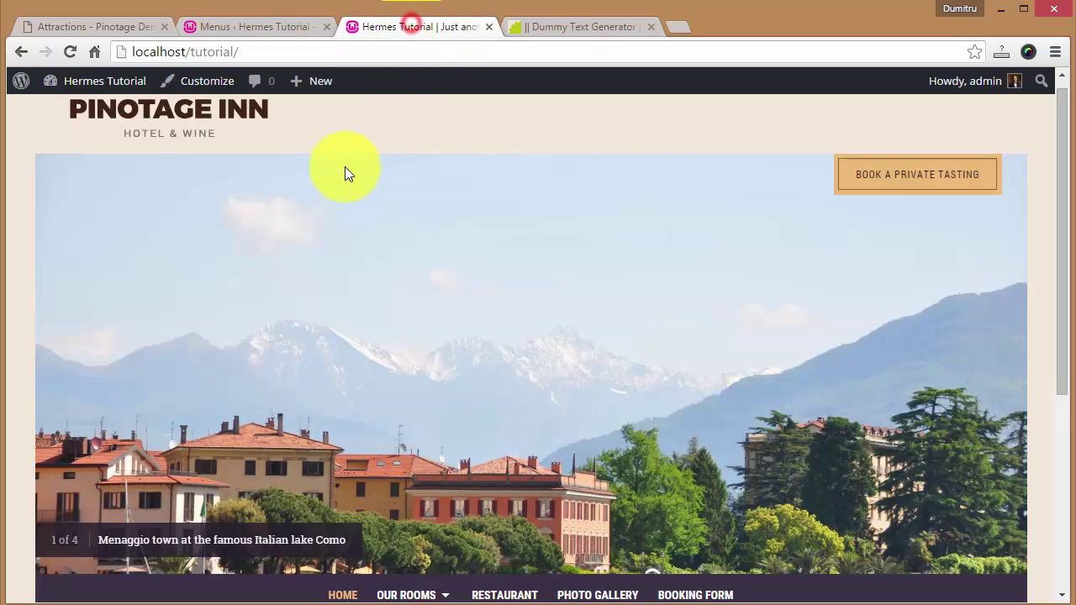
scroll(446, 243, down, 4)
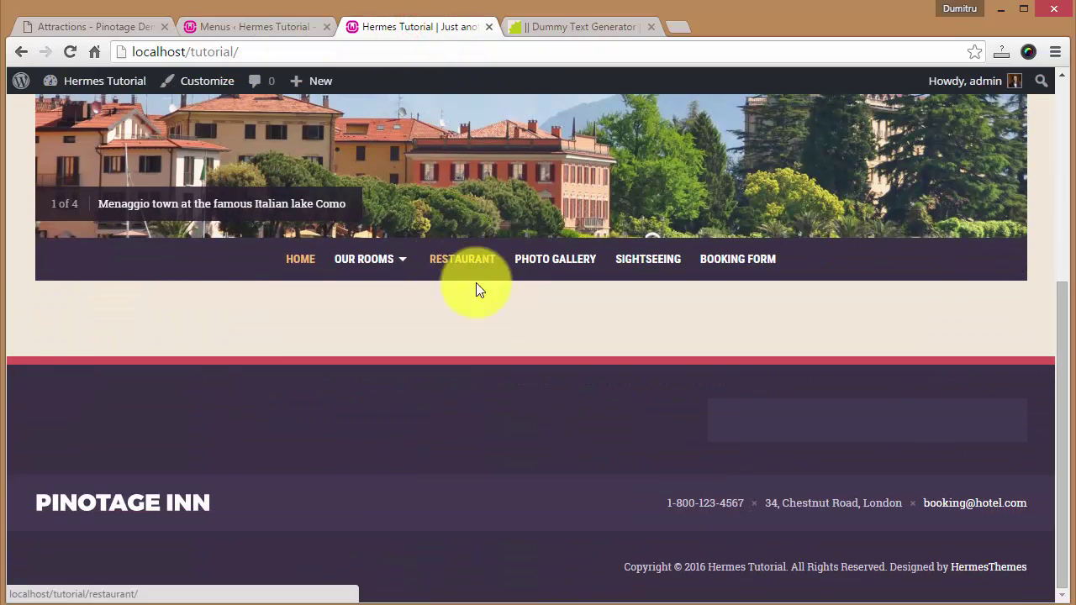
scroll(432, 294, up, 4)
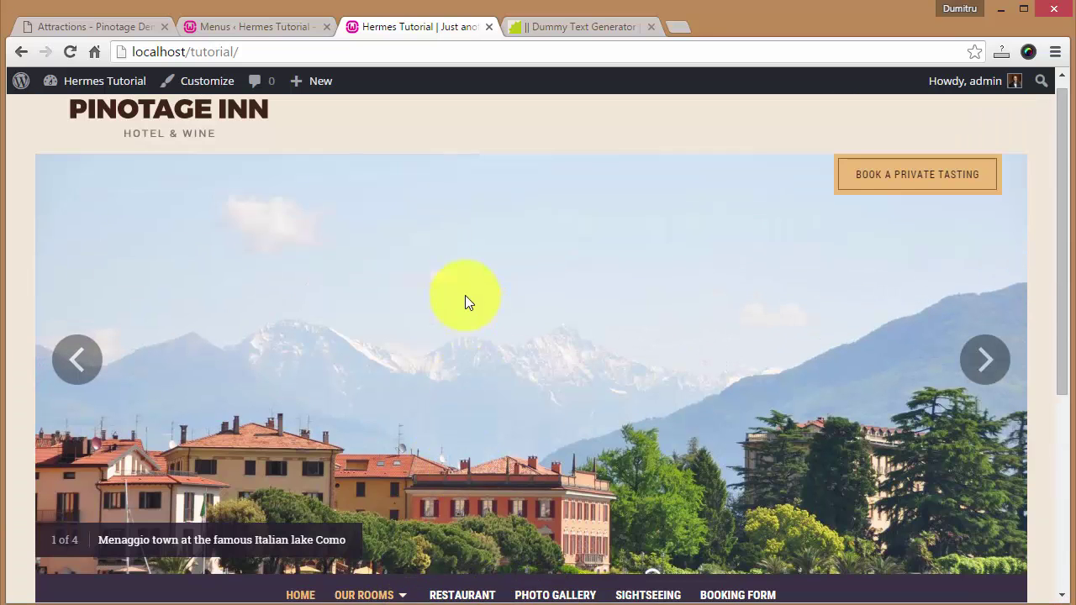
- Open the Testimonials page on the Pinotage demo site and examine how the testimonials are laid out
click(250, 29)
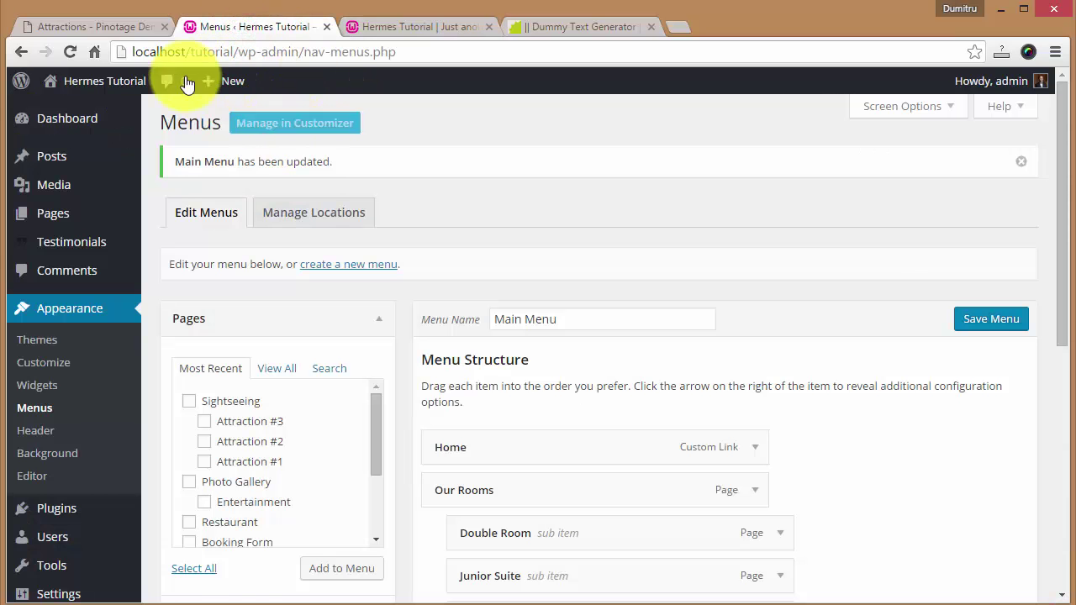
click(93, 29)
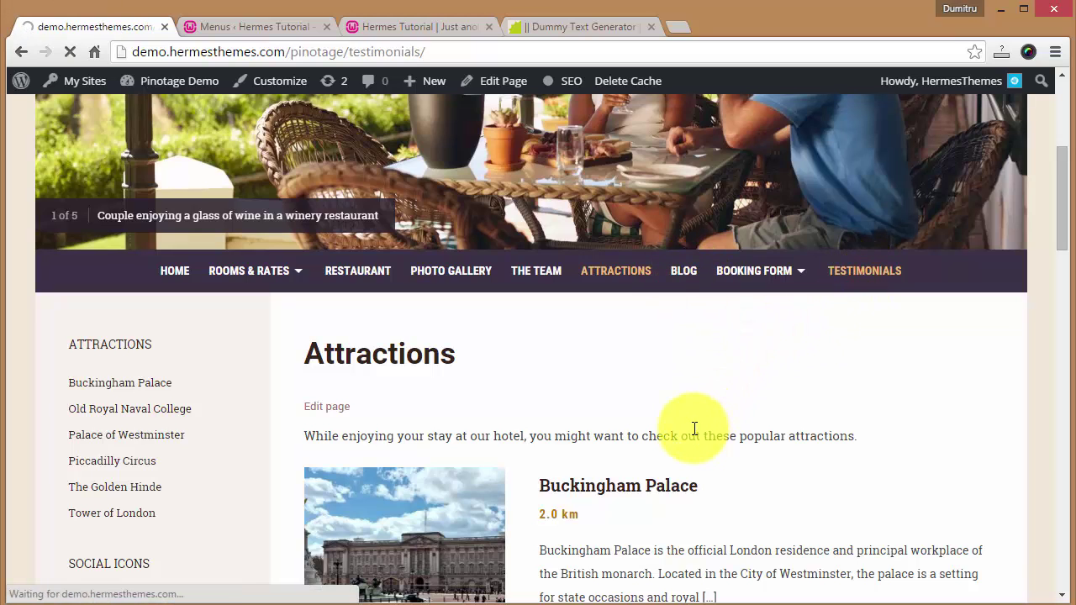
scroll(549, 374, down, 8)
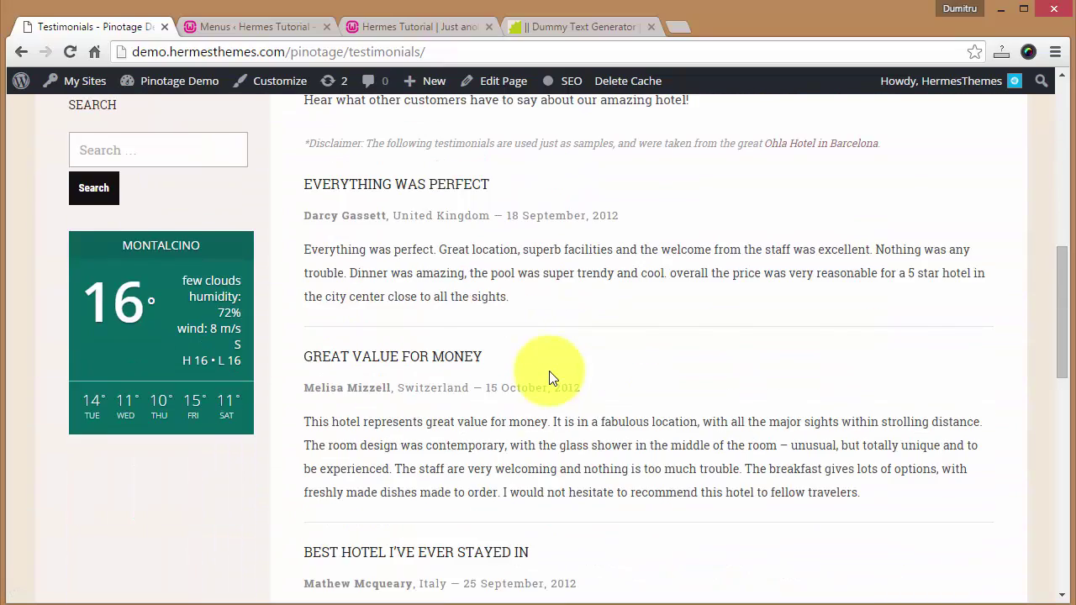
- Examine the title, author, location, date and text shown for each testimonial on the demo page
scroll(551, 376, down, 1)
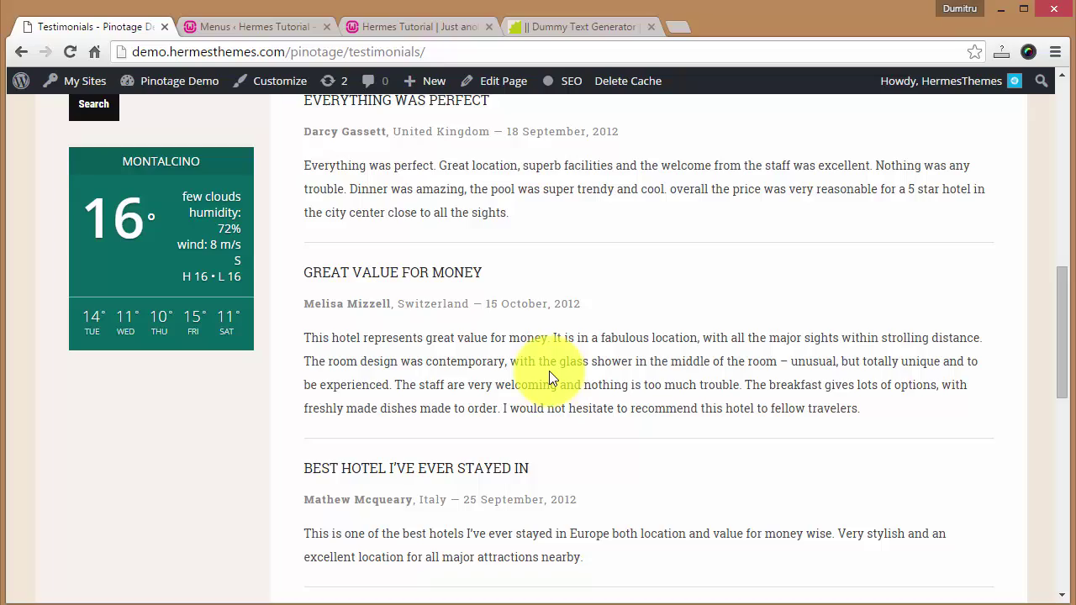
scroll(548, 371, down, 2)
scroll(514, 369, up, 1)
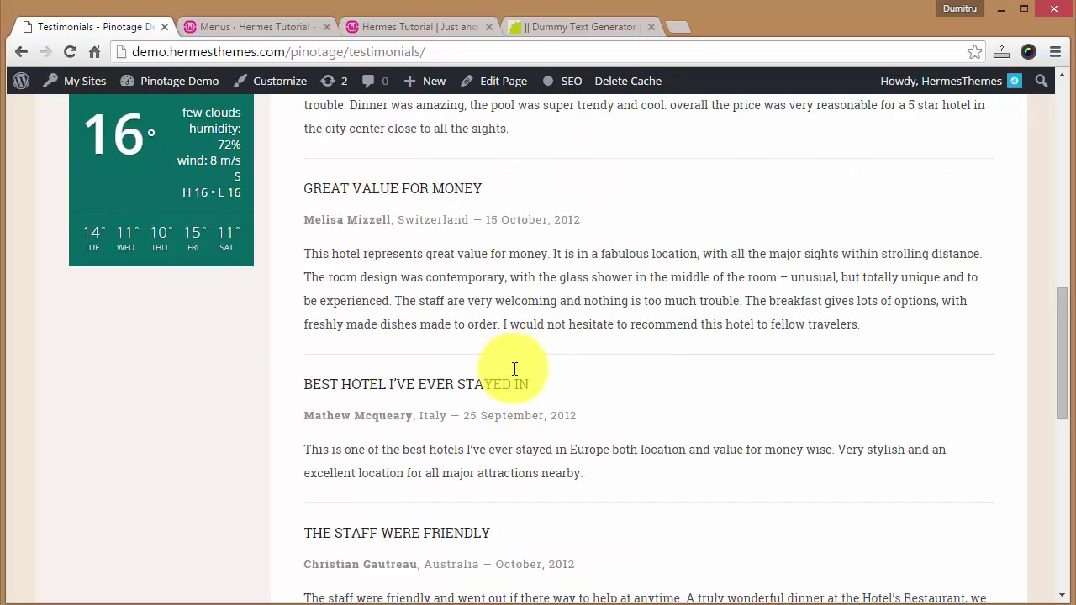
scroll(515, 368, up, 3)
scroll(514, 370, down, 3)
scroll(512, 370, up, 6)
scroll(495, 436, down, 4)
scroll(495, 434, down, 1)
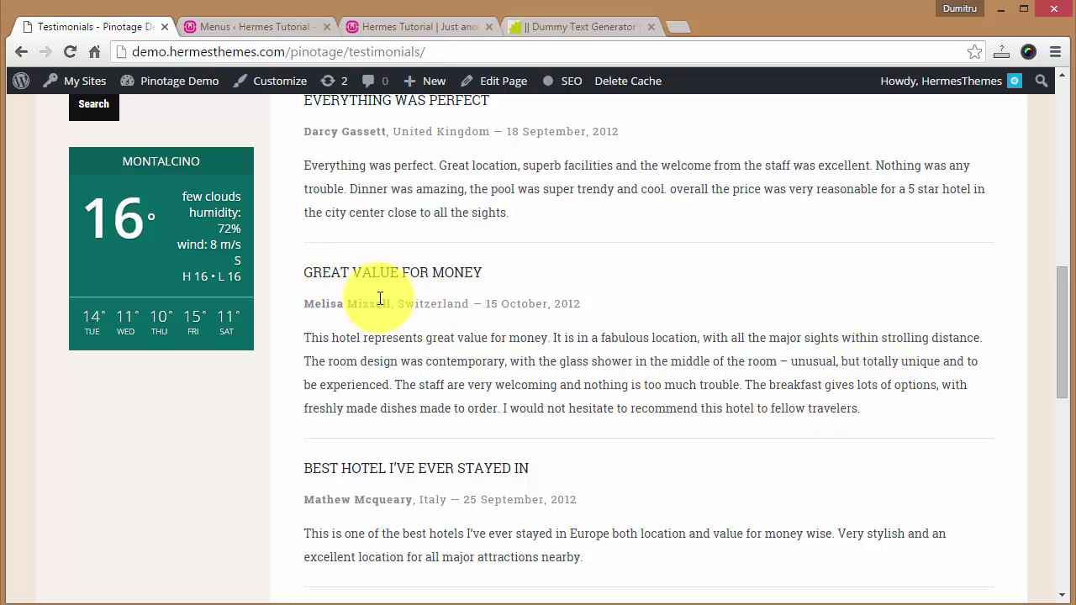
scroll(703, 332, down, 2)
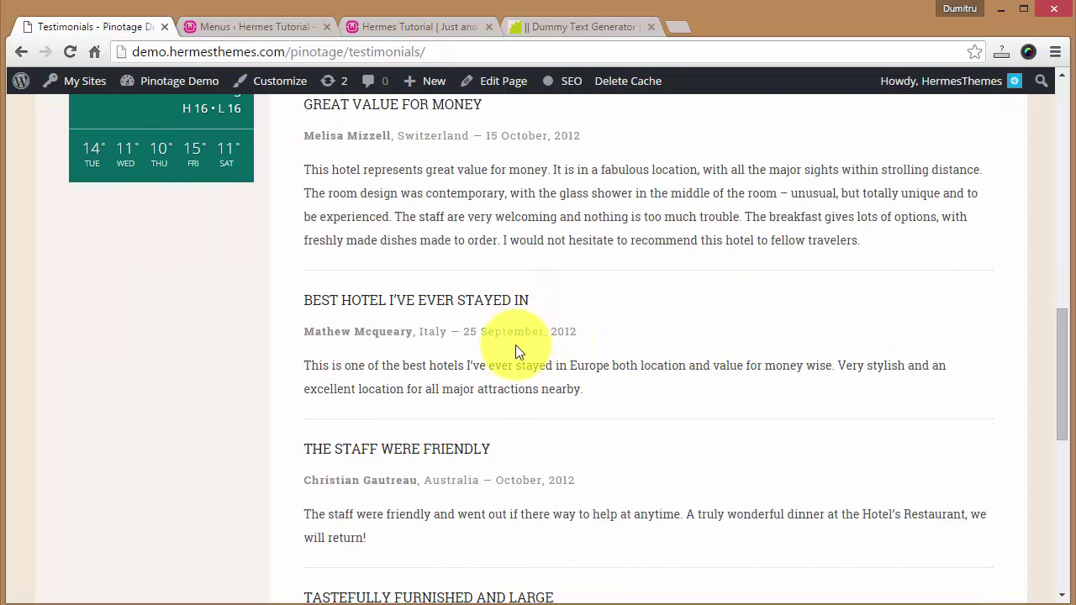
scroll(510, 351, up, 6)
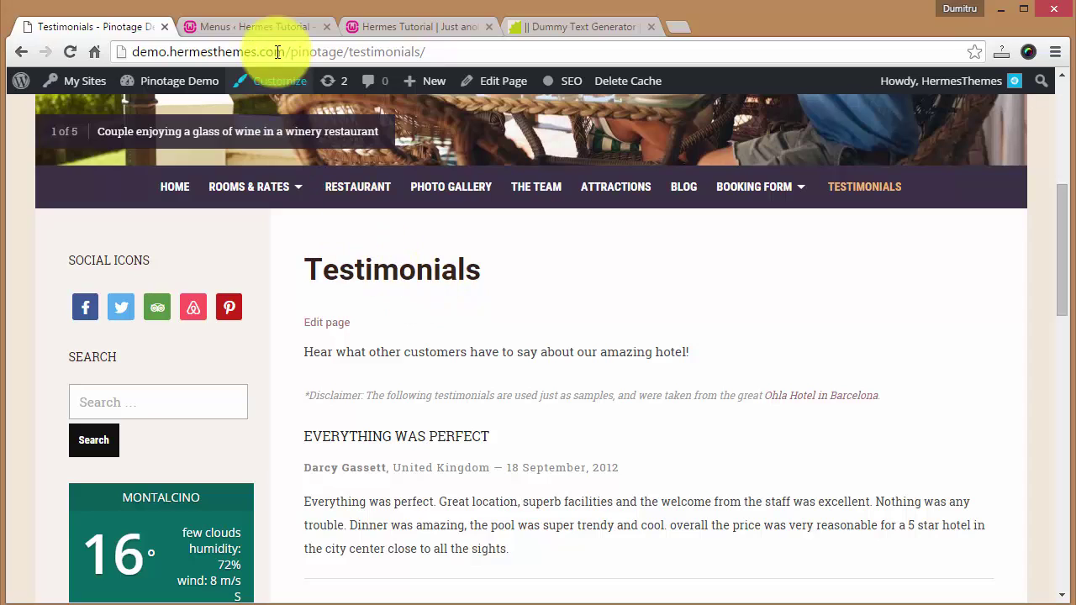
- Switch to the tutorial site's admin and start a new page titled Testimonials
click(252, 27)
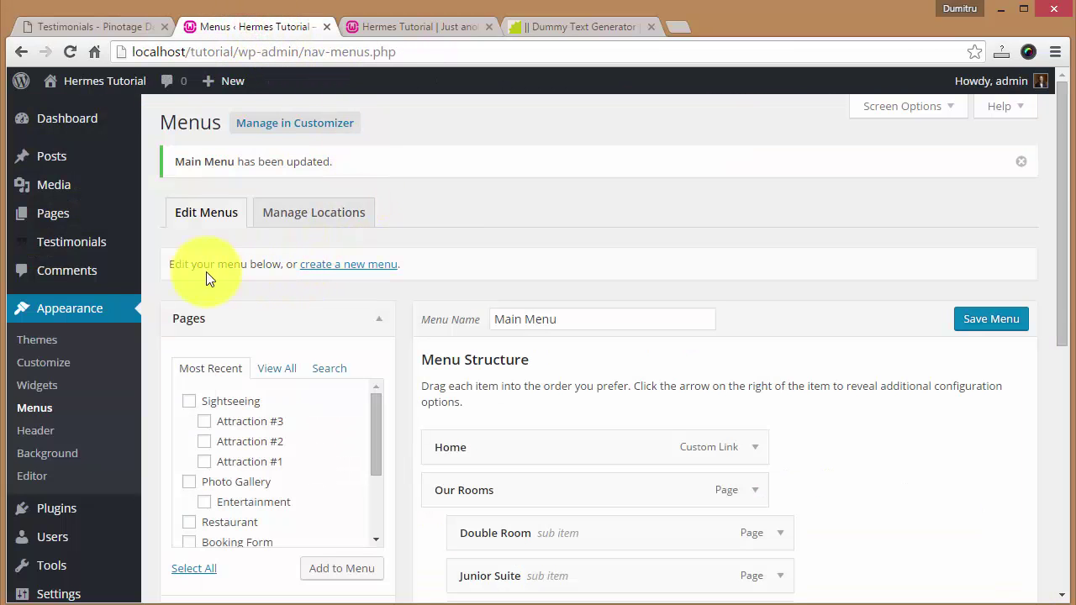
mouse_move(84, 217)
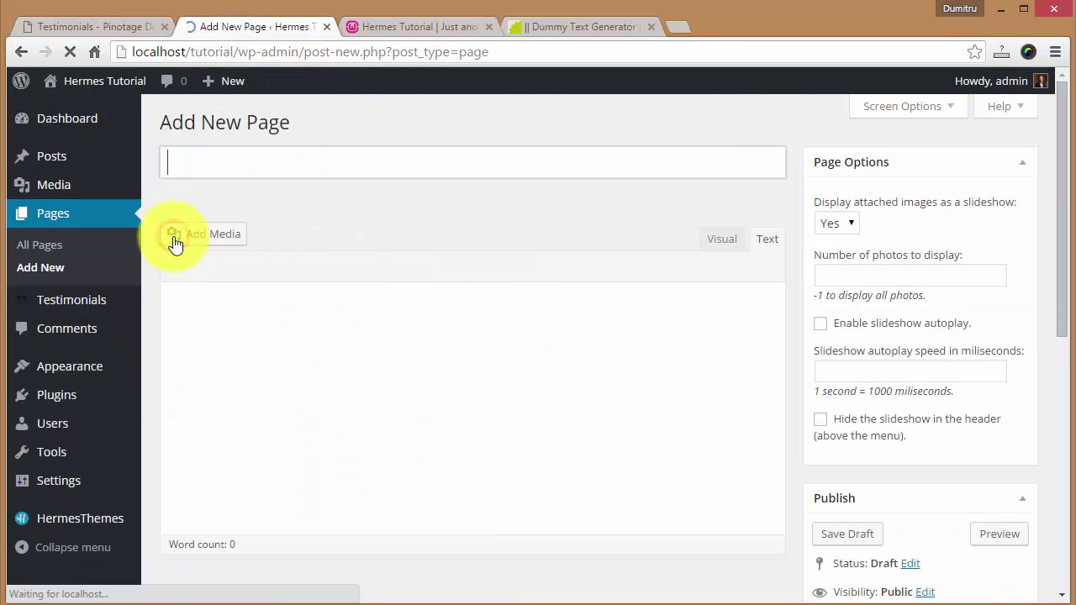
text(Testimonials)
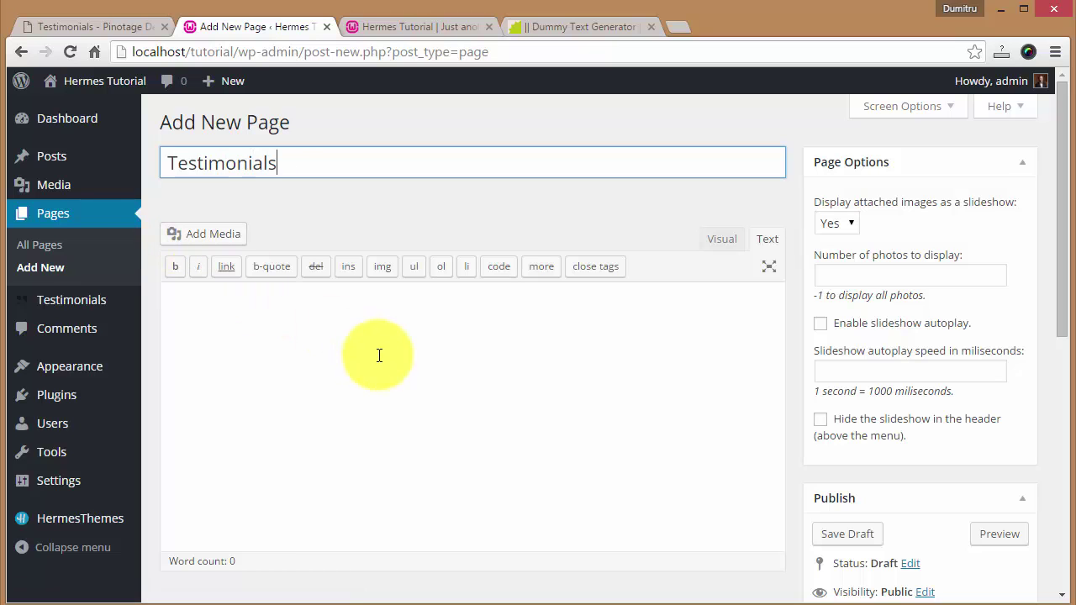
click(425, 364)
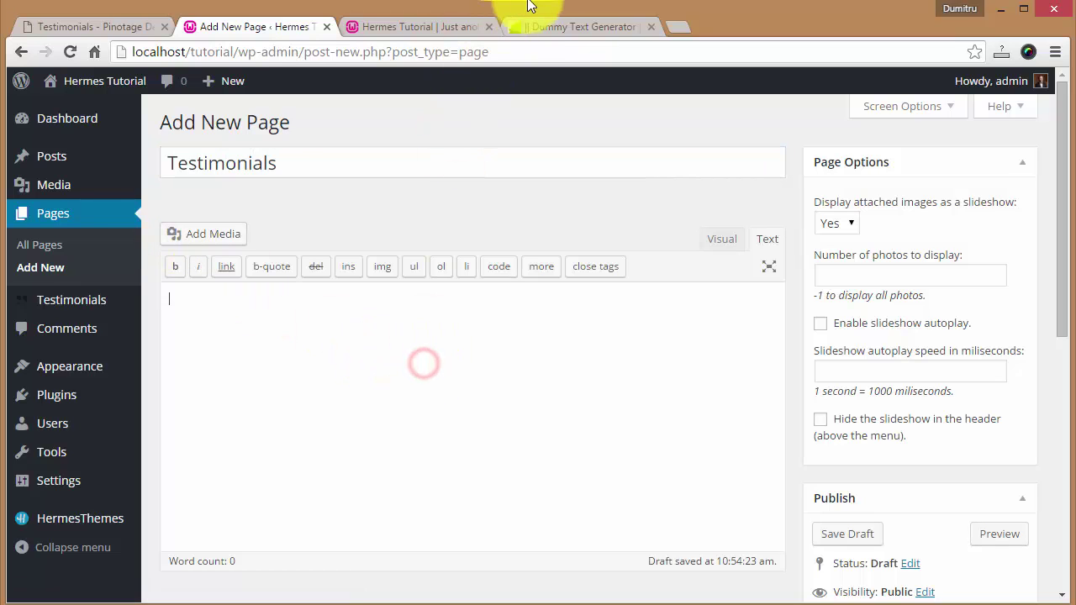
- Assign the Testimonials List template to the new page and publish it
scroll(807, 303, down, 3)
scroll(818, 326, down, 3)
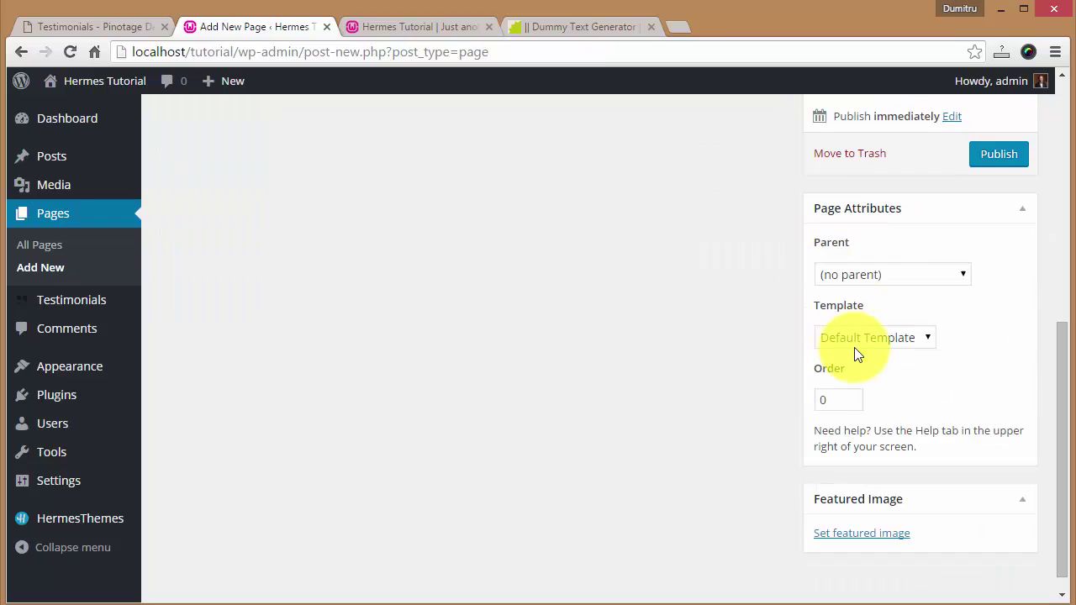
click(856, 337)
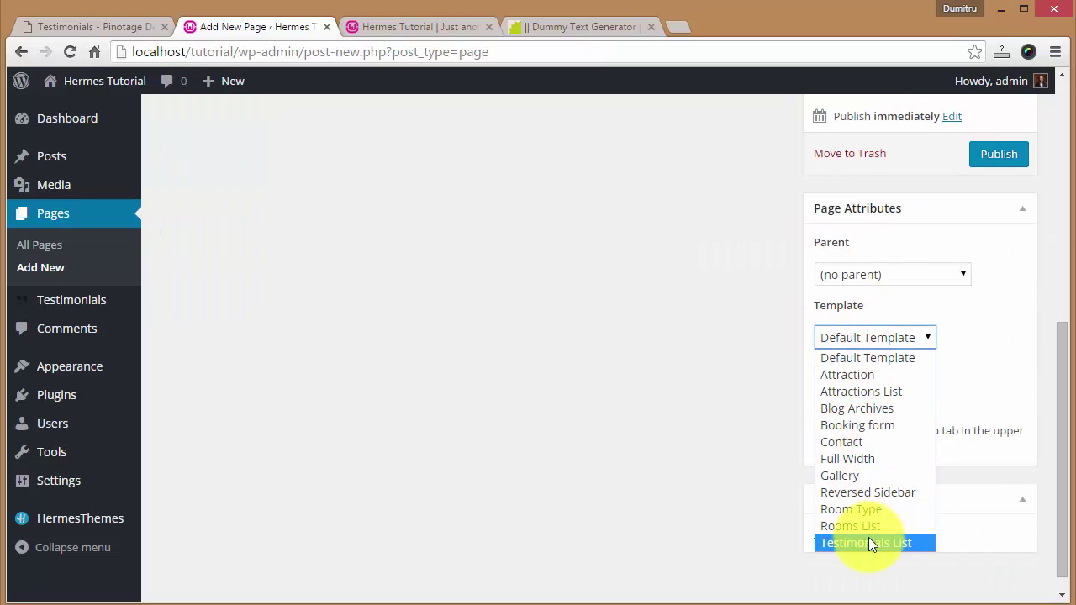
click(897, 543)
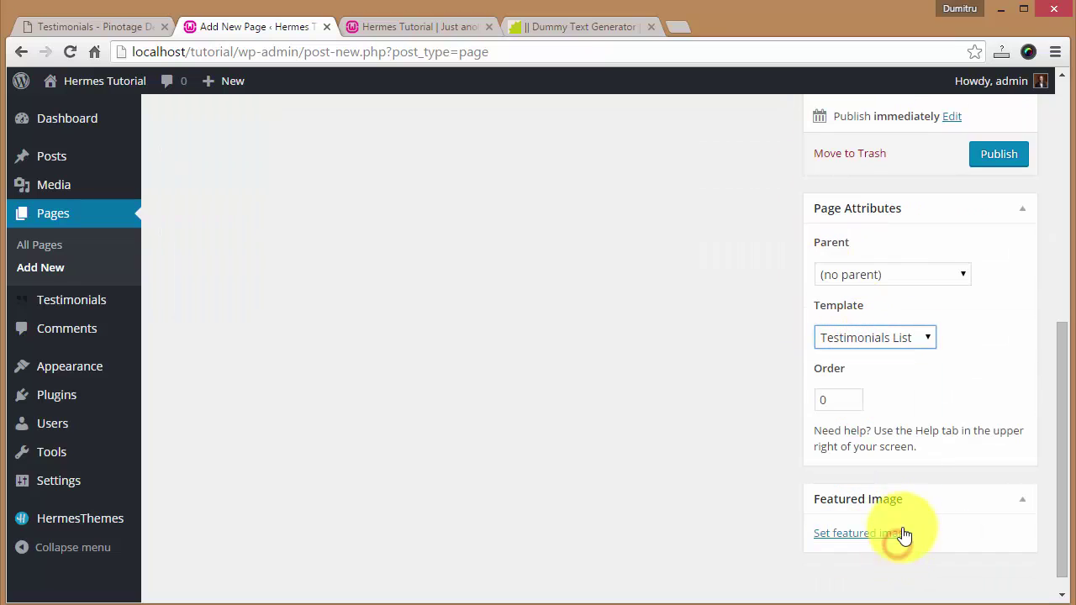
scroll(915, 423, up, 3)
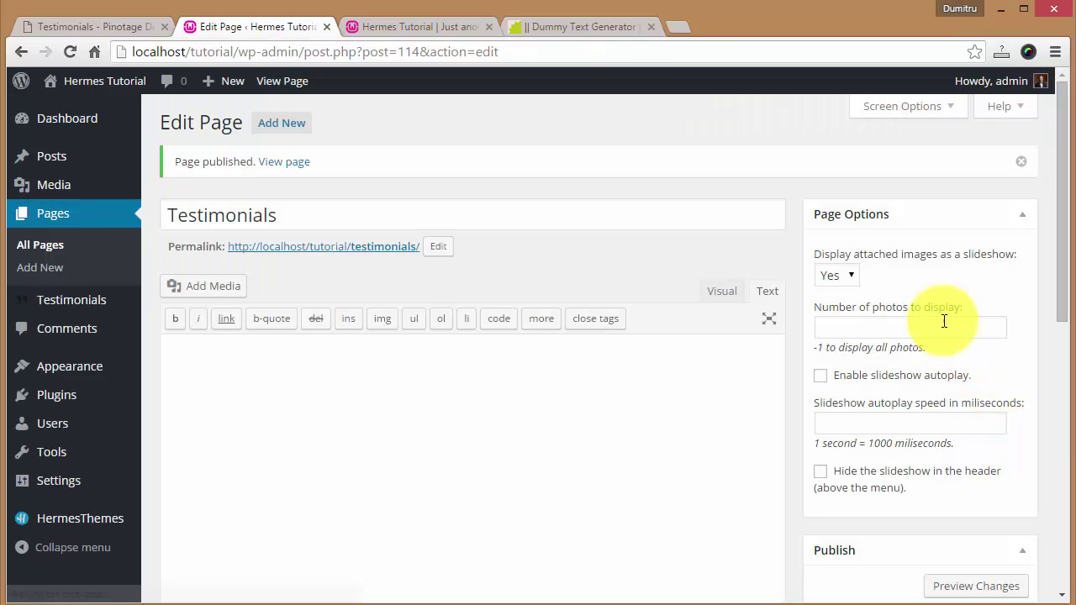
- Open the site's testimonials and start a new one titled "Everything was Perfect"
mouse_move(72, 308)
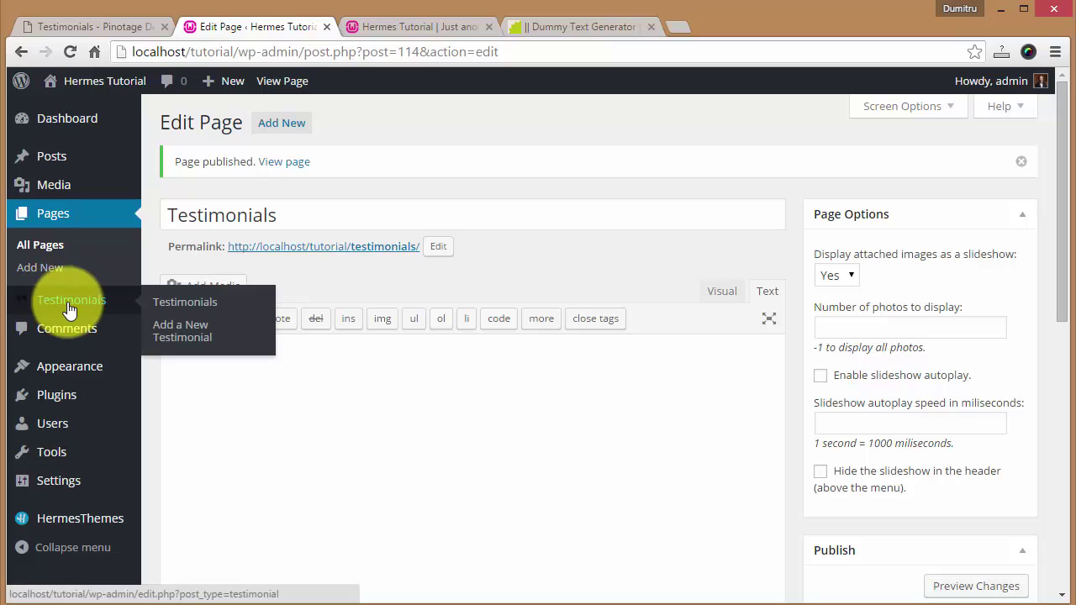
click(189, 311)
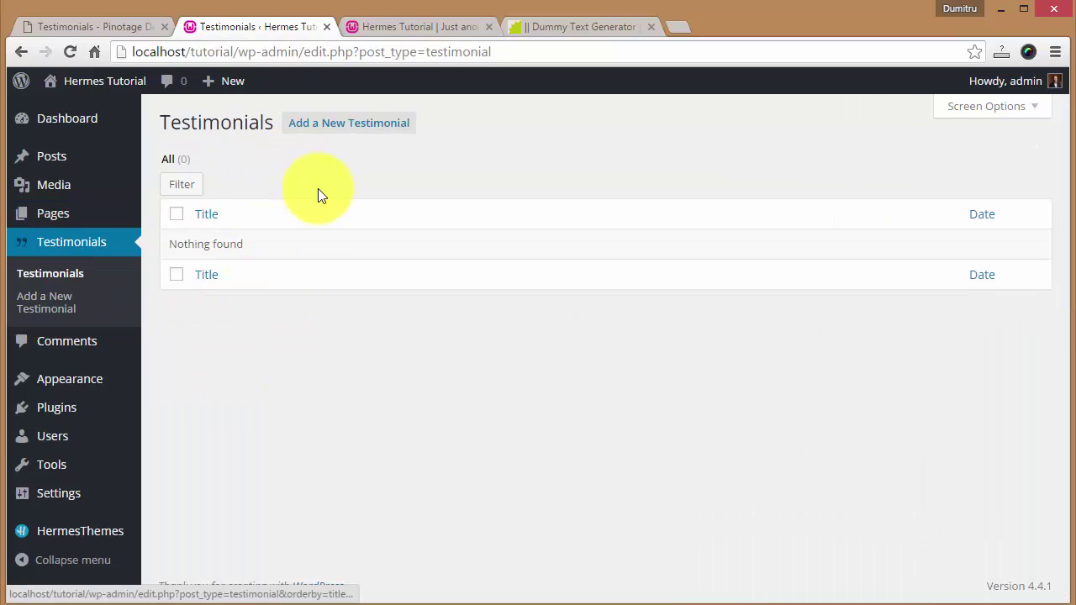
click(345, 123)
click(358, 173)
text(Everything was Perfect)
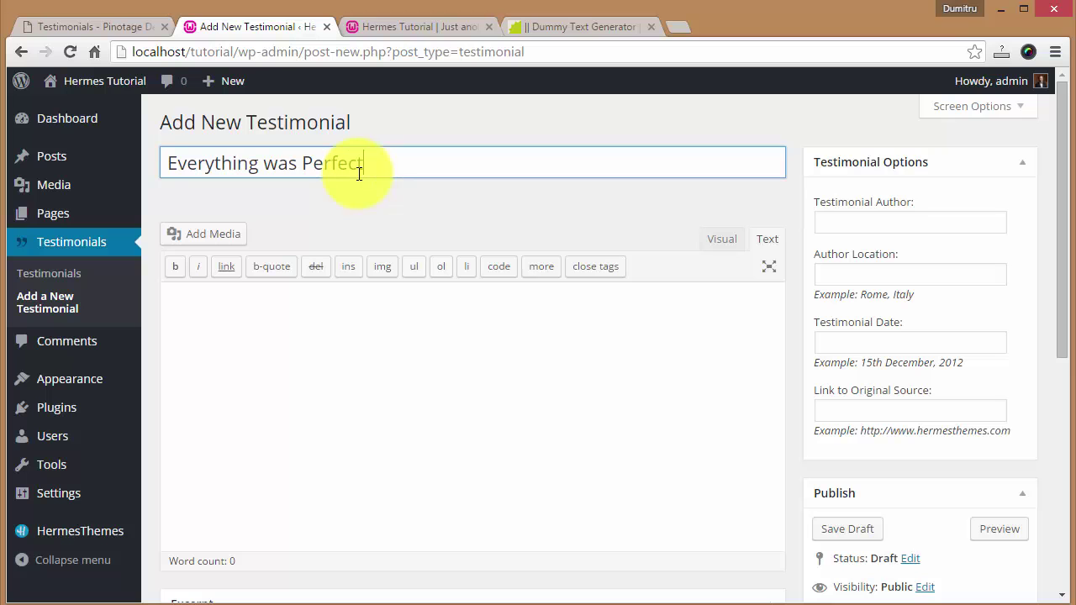
- Fill the testimonial body with Lorem ipsum dummy text, keeping only the first paragraph
click(427, 396)
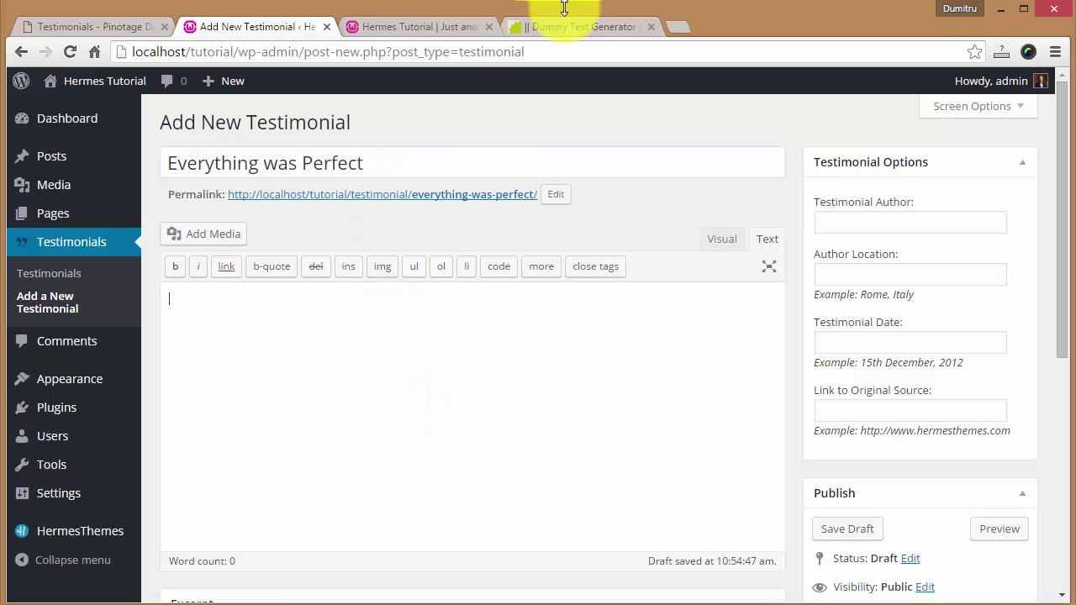
text(Lorem ipsum dolor sit amet, consectetuer adipiscing elit. Aenean commodo ligula eget dolor. Aenean massa. Cum sociis natoque penatibus et magnis dis parturient montes, nascetur ridiculus mus. Donec quam felis, ultricies nec, pellentesque eu, pretium quis, sem. Nulla consequat massa quis enim. Donec pede justo, fringilla vel, aliquet nec, vulputate eget, arcu.  In enim justo, rhoncus ut, imperdiet a, venenatis vitae, justo. Nullam dictum felis eu pede mollis pretium. Integer tincidunt. Cras dapibus. Vivamus elementum semper nisi. Aenean vulputate eleifend tellus. Aenean leo ligula, porttitor eu, consequat vitae, eleifend ac, enim. Aliquam lorem ante, dapibus in, viverra quis, feugiat a, tellus.  Phasellus viverra nulla ut metus varius laoreet. Quisque rutrum. Aenean imperdiet. Etiam ultricies nisi vel augue. Curabitur ullamcorper ultricies nisi. Nam eget dui. Etiam rhoncus. Maecenas tempus, tellus eget condimentum rhoncus, sem quam semper libero, sit amet adipiscing sem neque sed ipsum. Nam quam nunc, blandit vel, luctus pulvinar, hendrerit id, lorem.)
drag(538, 507, 21, 336)
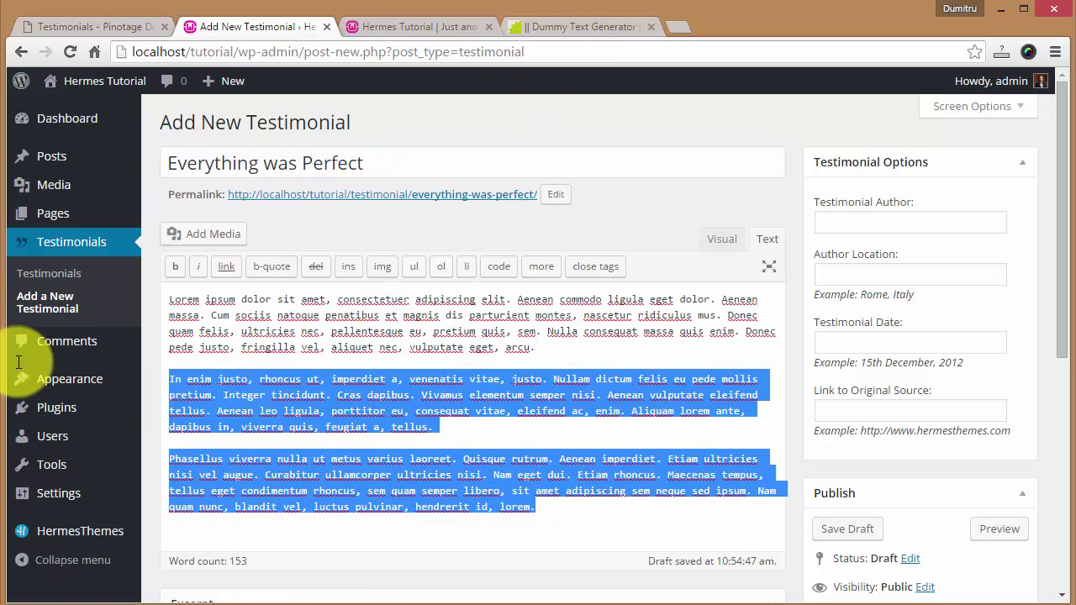
key(BackSpace)
- Enter the testimonial author's name, location London and date 15th December, 2016, leave the source link empty, and publish the testimonial
click(886, 229)
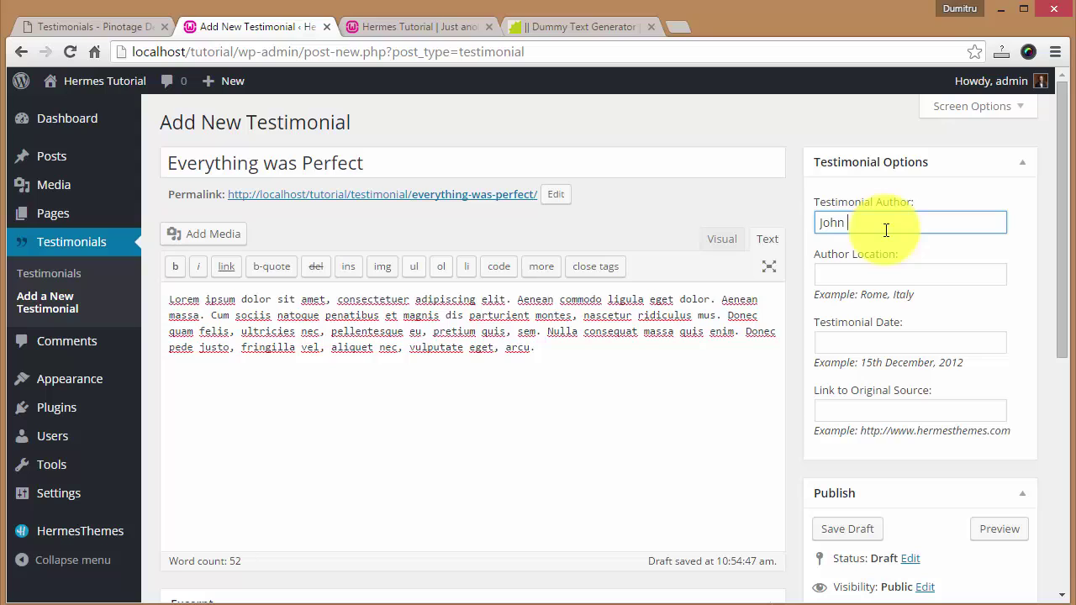
key(Tab)
text(Lo)
key(Tab)
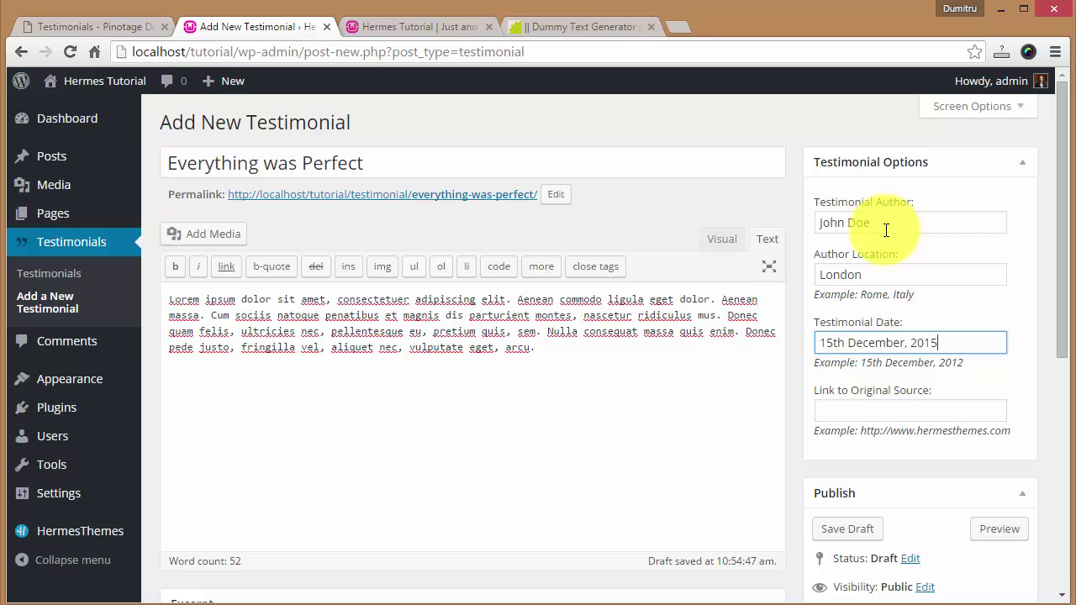
key(Tab)
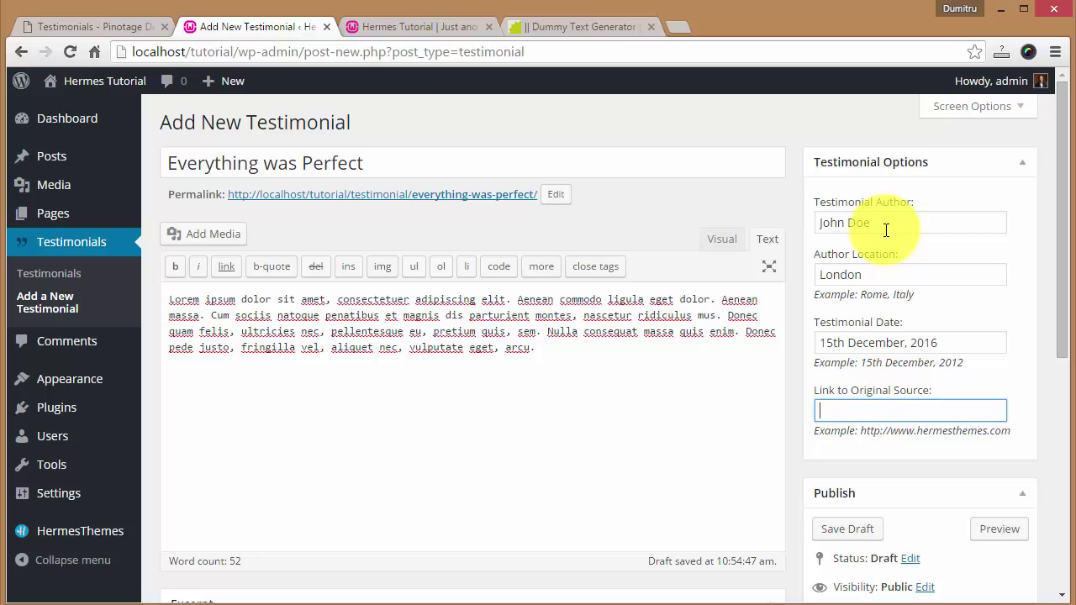
scroll(908, 286, down, 2)
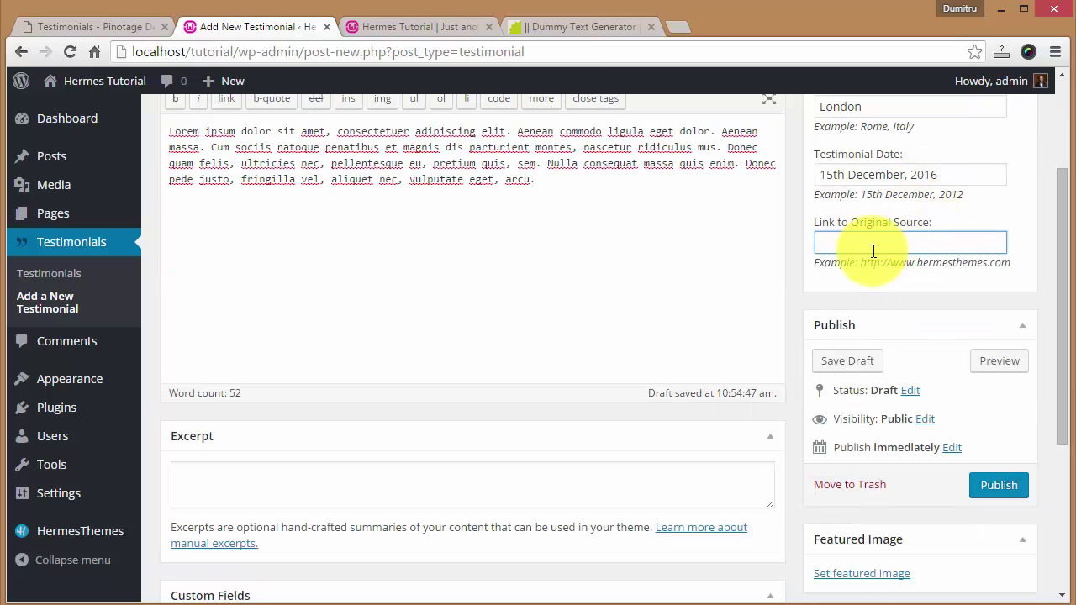
scroll(798, 305, down, 3)
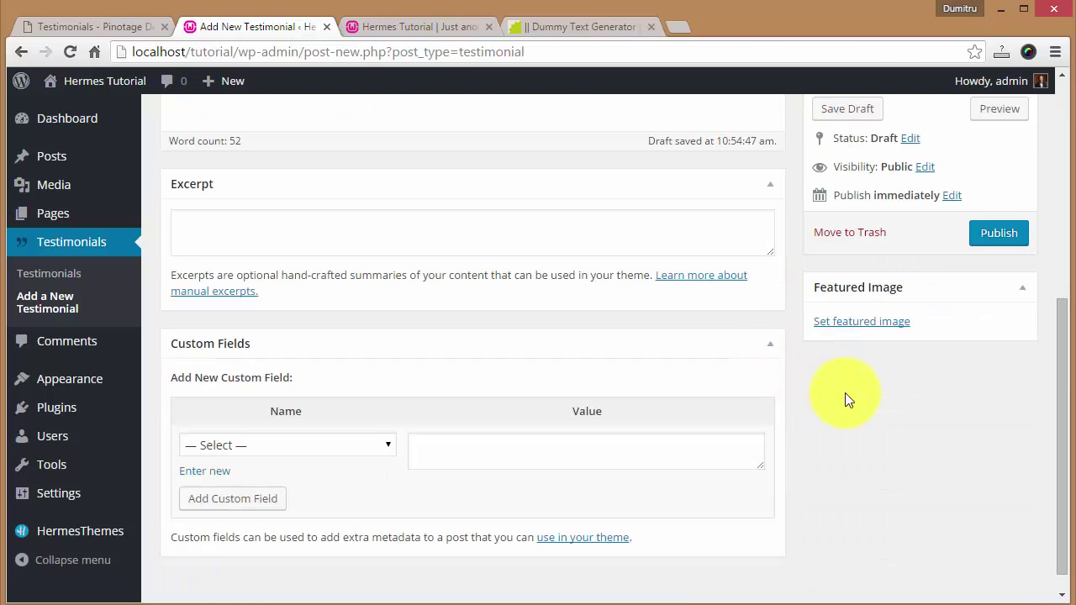
scroll(847, 401, up, 2)
click(992, 401)
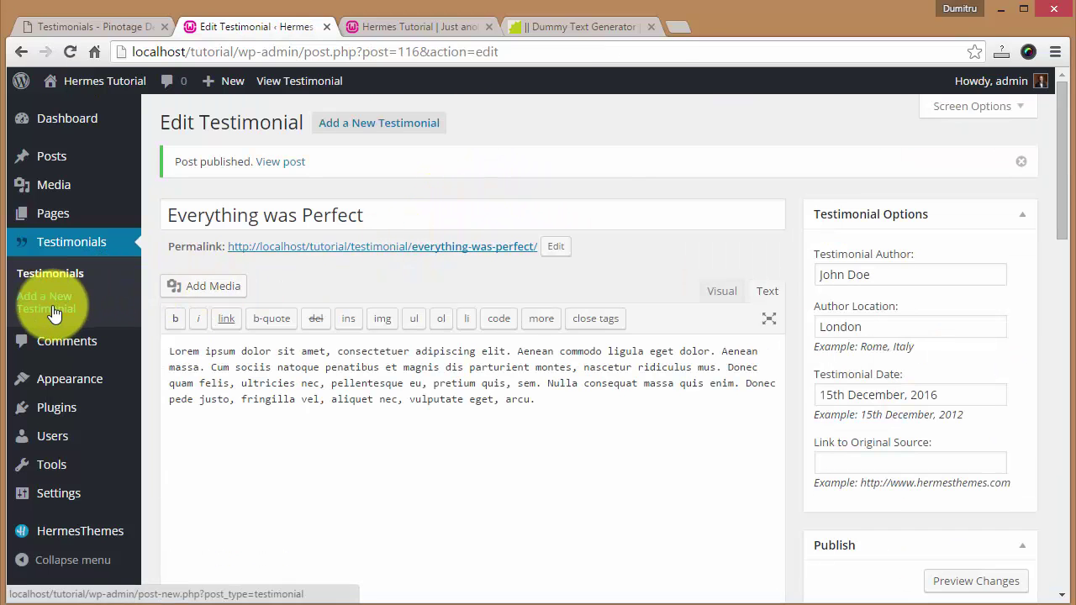
- Start another new testimonial titled "Bad Service"
click(52, 313)
click(268, 160)
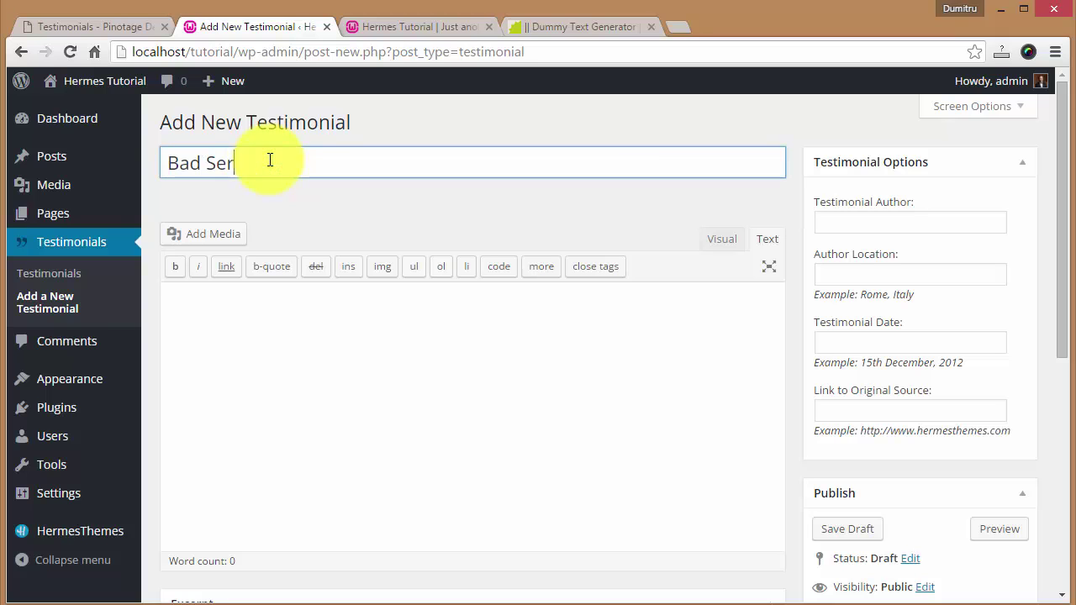
text(Bad Service)
- Paste the Lorem ipsum dummy text into the testimonial body and keep only the paragraph starting with "Phasellus viverra"
click(264, 294)
text(Lorem ipsum dolor sit amet, consectetuer adipiscing elit. Aenean commodo ligula eget dolor. Aenean massa. Cum sociis natoque penatibus et magnis dis parturient montes, nascetur ridiculus mus. Donec quam felis, ultricies nec, pellentesque eu, pretium quis, sem. Nulla consequat massa quis enim. Donec pede justo, fringilla vel, aliquet nec, vulputate eget, arcu.  In enim justo, rhoncus ut, imperdiet a, venenatis vitae, justo. Nullam dictum felis eu pede mollis pretium. Integer tincidunt. Cras dapibus. Vivamus elementum semper nisi. Aenean vulputate eleifend tellus. Aenean leo ligula, porttitor eu, consequat vitae, eleifend ac, enim. Aliquam lorem ante, dapibus in, viverra quis, feugiat a, tellus.  Phasellus viverra nulla ut metus varius laoreet. Quisque rutrum. Aenean imperdiet. Etiam ultricies nisi vel augue. Curabitur ullamcorper ultricies nisi. Nam eget dui. Etiam rhoncus. Maecenas tempus, tellus eget condimentum rhoncus, sem quam semper libero, sit amet adipiscing sem neque sed ipsum. Nam quam nunc, blandit vel, luctus pulvinar, hendrerit id, lorem.)
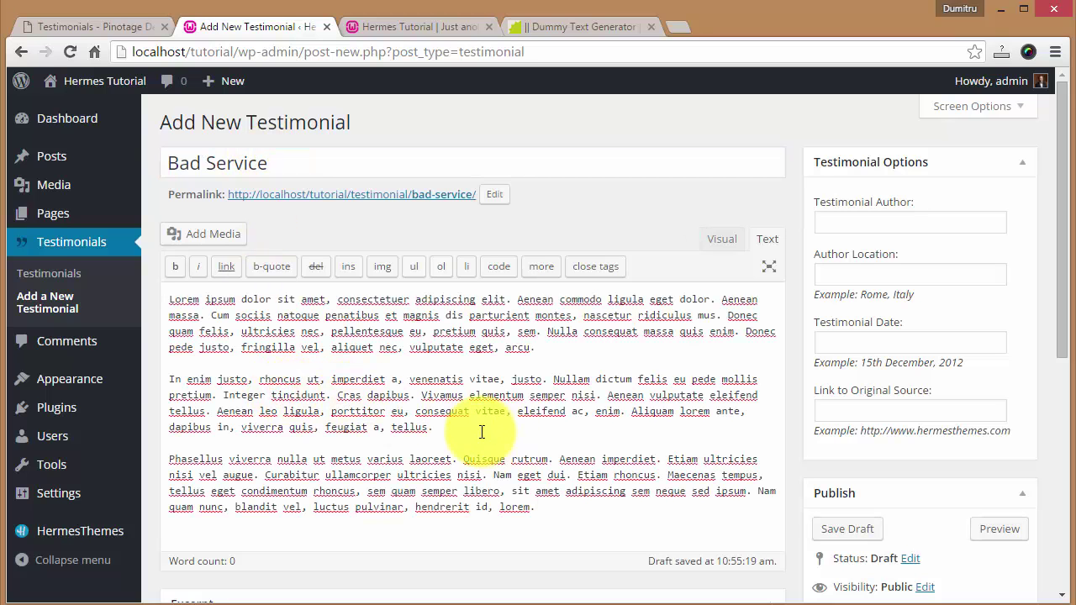
triple_click(468, 426)
key(ctrl+shift+Home)
key(BackSpace)
key(Delete)
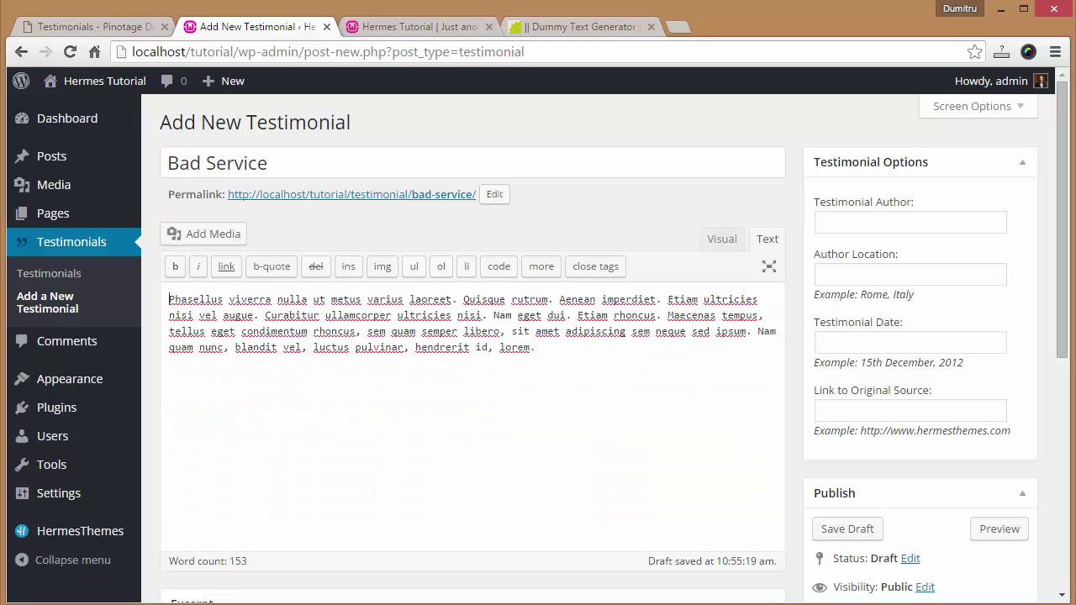
- Retitle the testimonial "Good Service" and regenerate its permalink slug as good-service
double_click(183, 162)
text(Good)
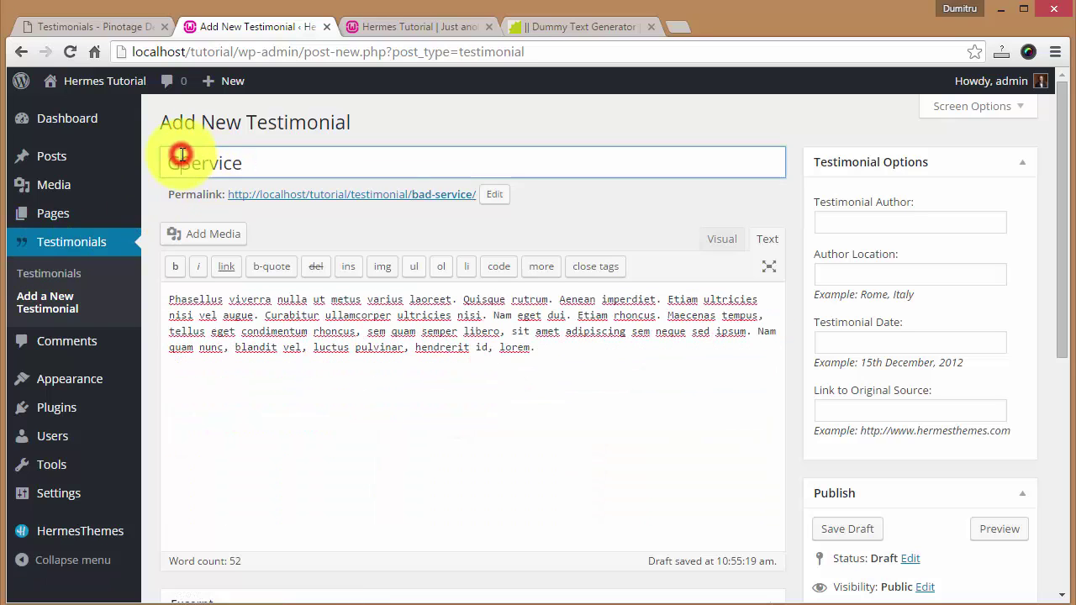
click(493, 194)
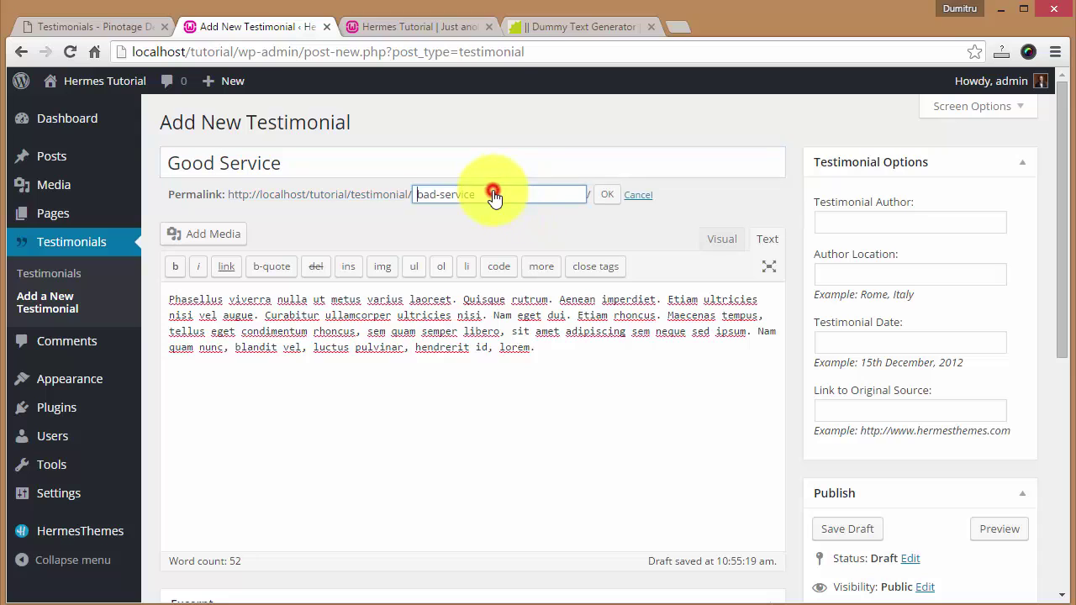
drag(515, 193, 404, 193)
key(BackSpace)
click(602, 194)
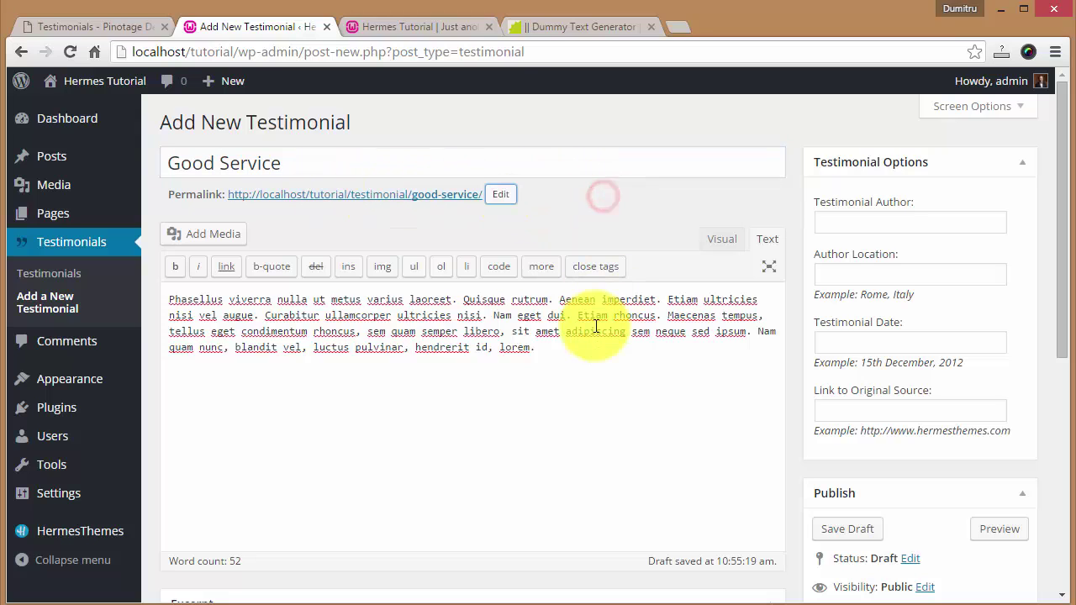
click(596, 371)
- Enter the author's name, location New York and date 10/15/2005 for the Good Service testimonial and publish it
click(901, 222)
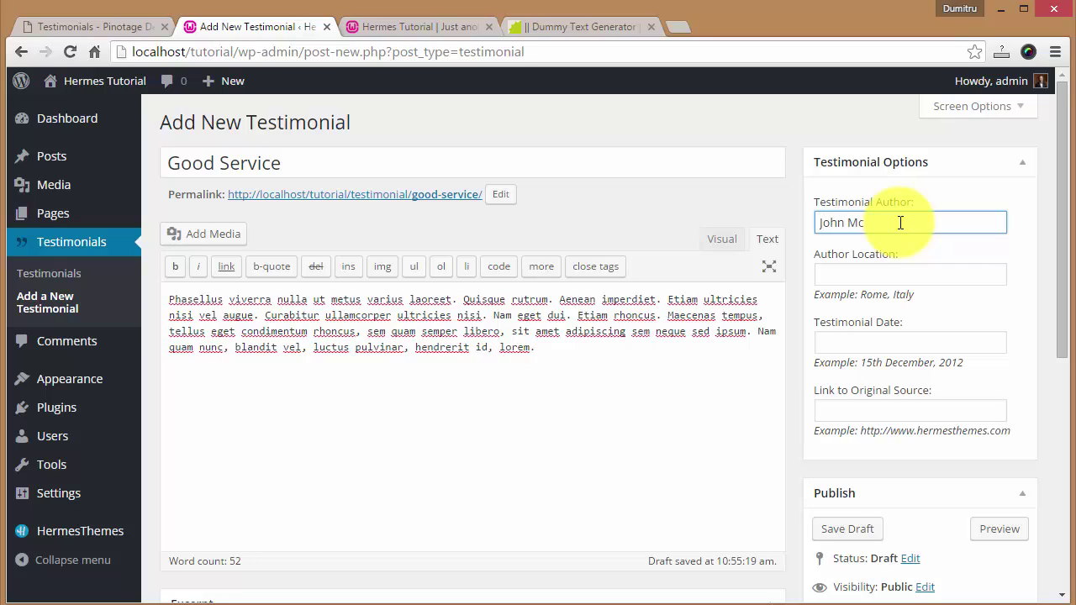
text(John McClane)
key(Tab)
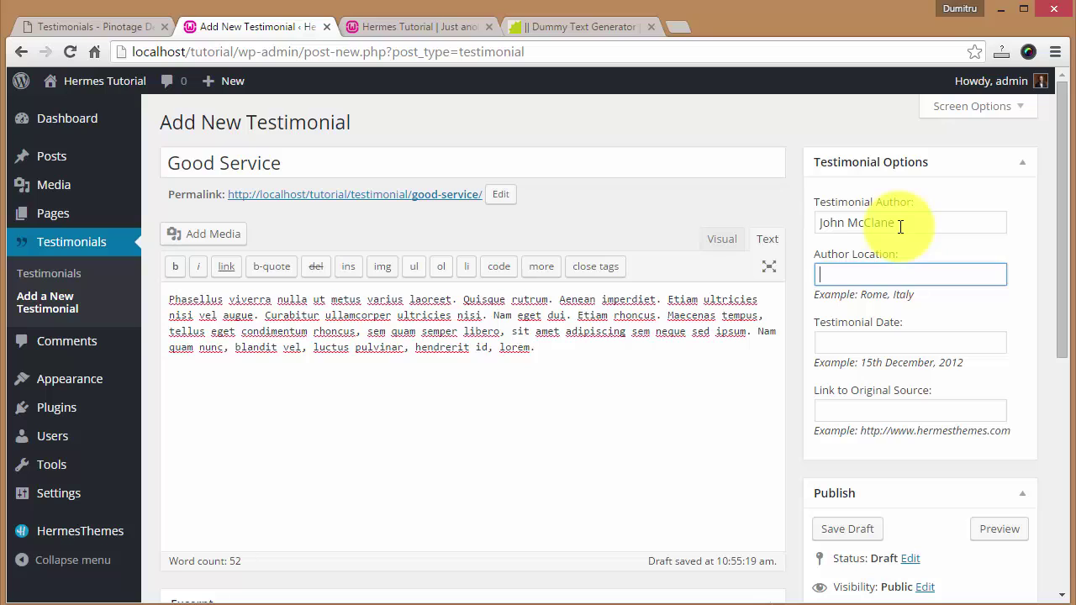
key(Tab)
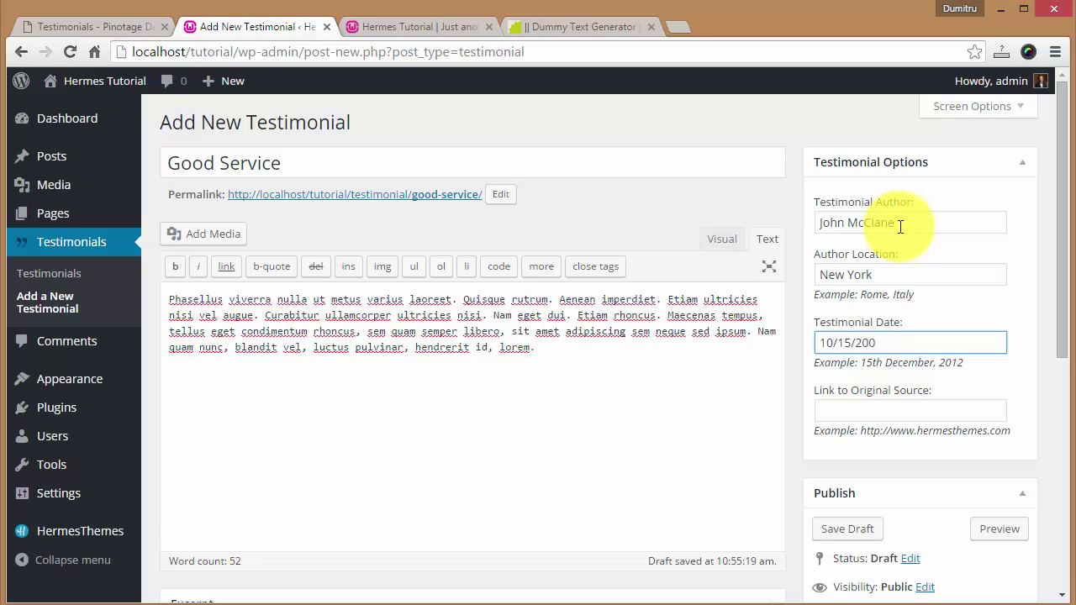
scroll(891, 336, down, 4)
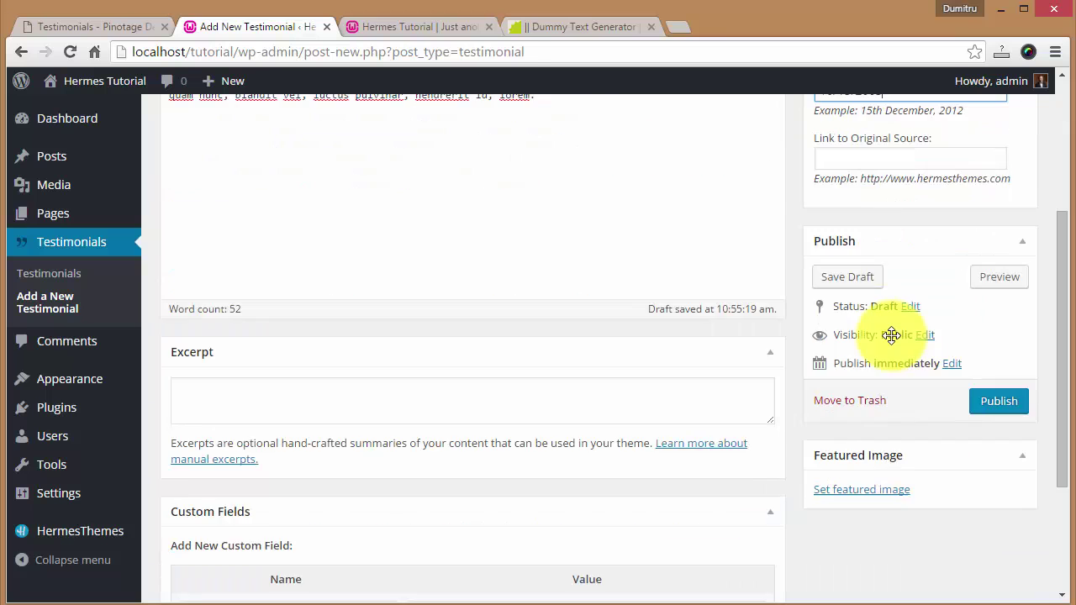
click(1005, 321)
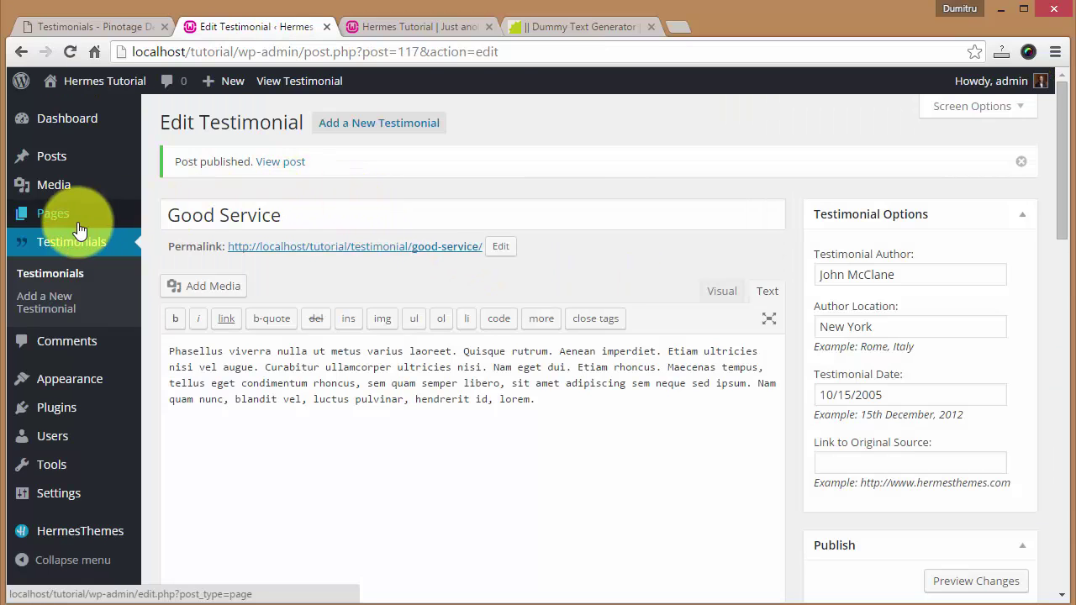
- View the published Testimonials page on the site and examine how its testimonial titles, authors and texts are laid out
mouse_move(74, 225)
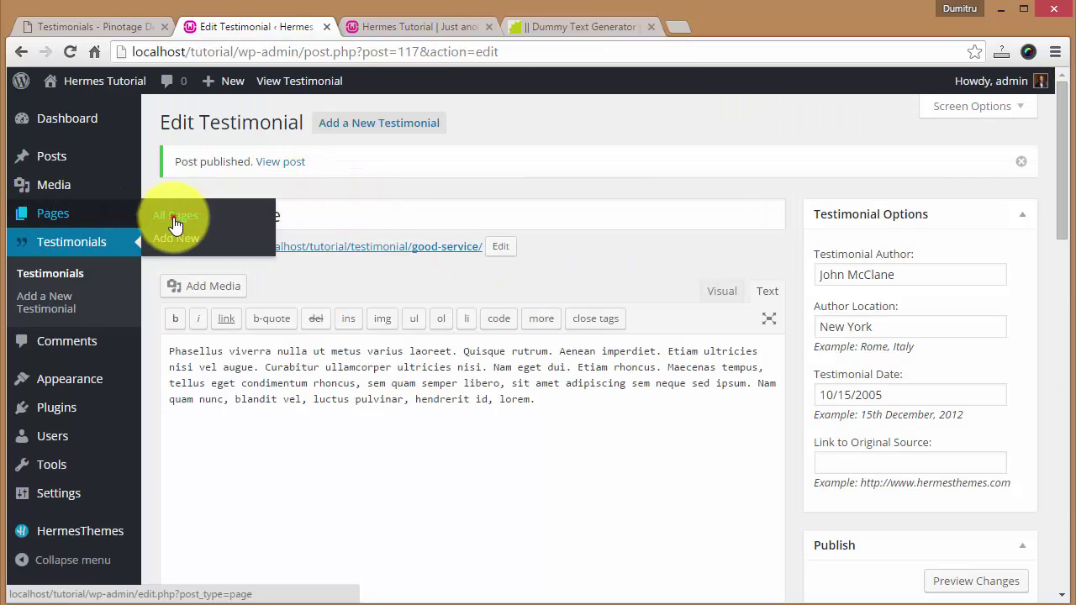
scroll(384, 235, down, 5)
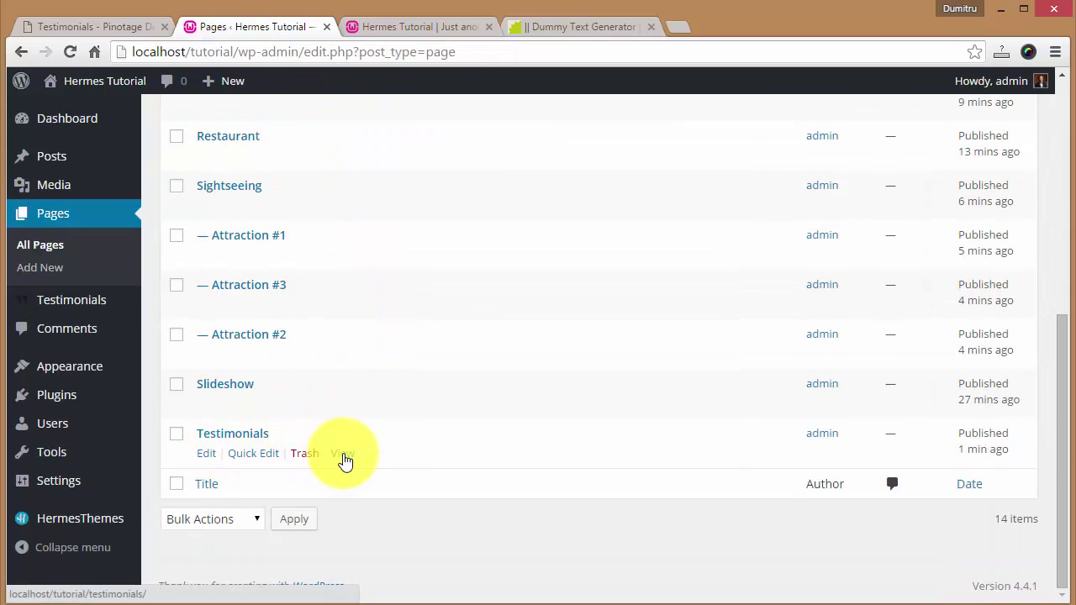
click(344, 457)
scroll(457, 233, down, 7)
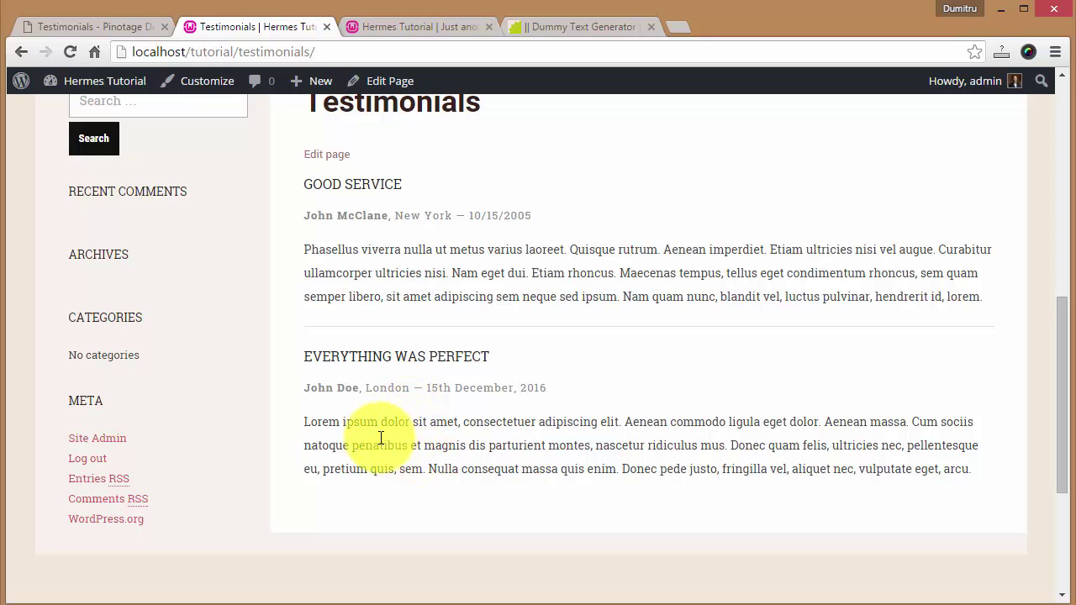
click(373, 264)
scroll(368, 261, down, 1)
scroll(385, 365, up, 2)
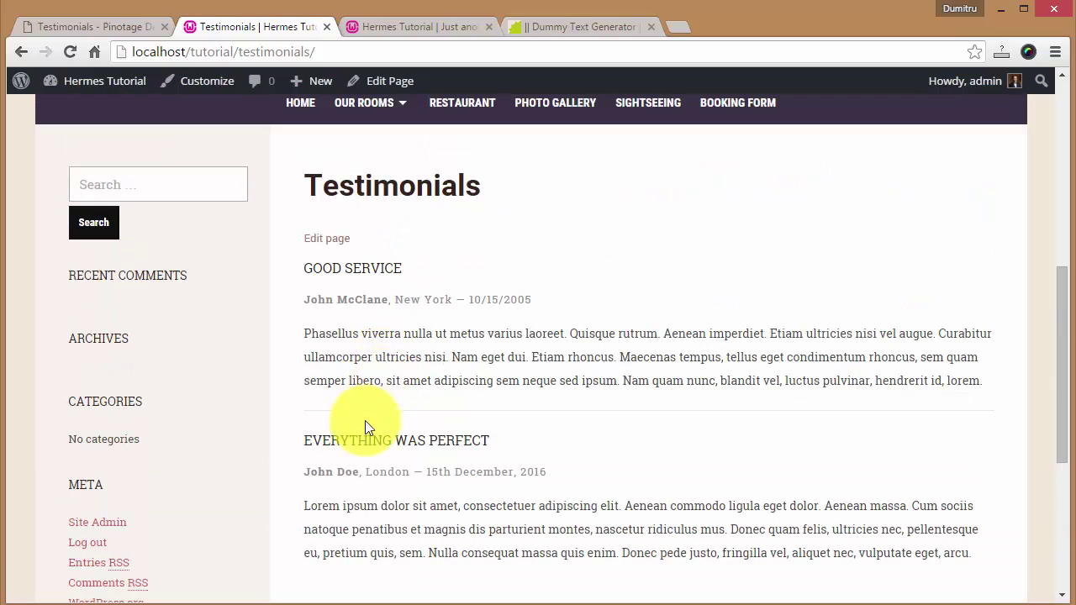
drag(300, 441, 511, 442)
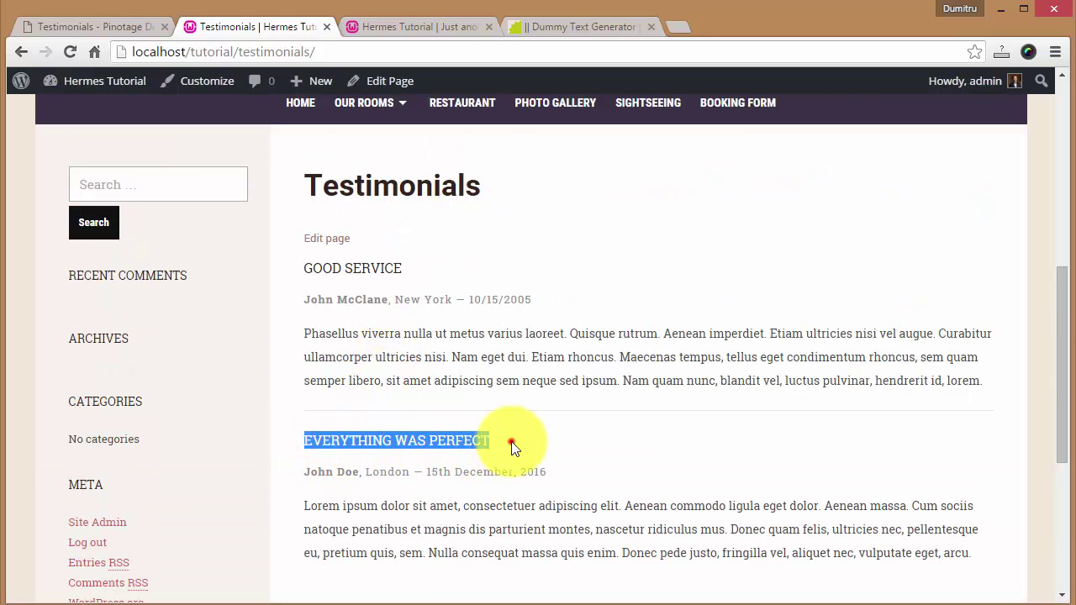
click(511, 441)
drag(312, 508, 644, 520)
click(644, 519)
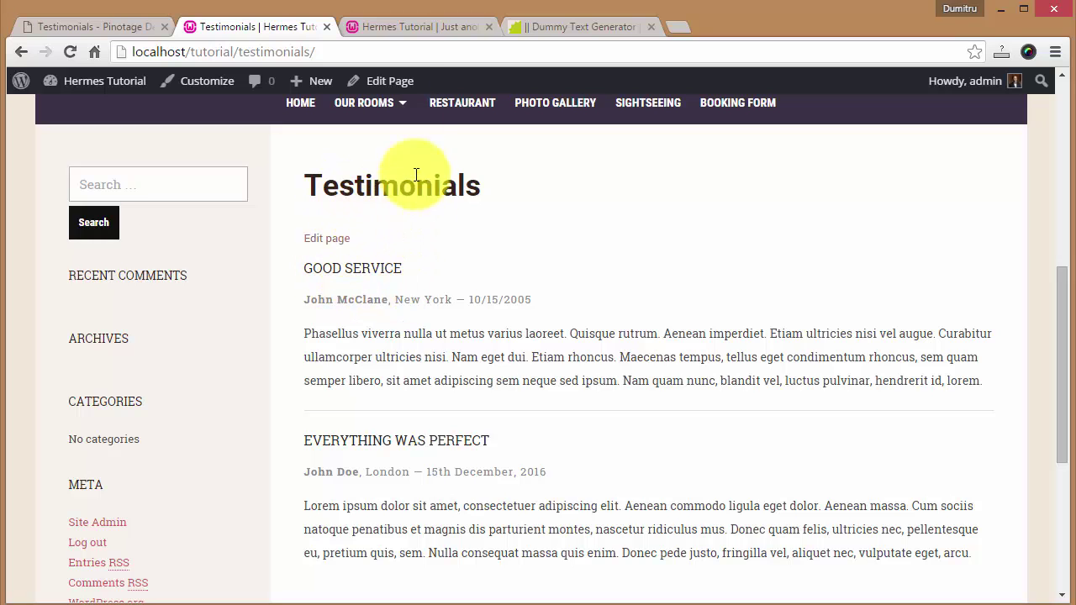
scroll(488, 379, up, 1)
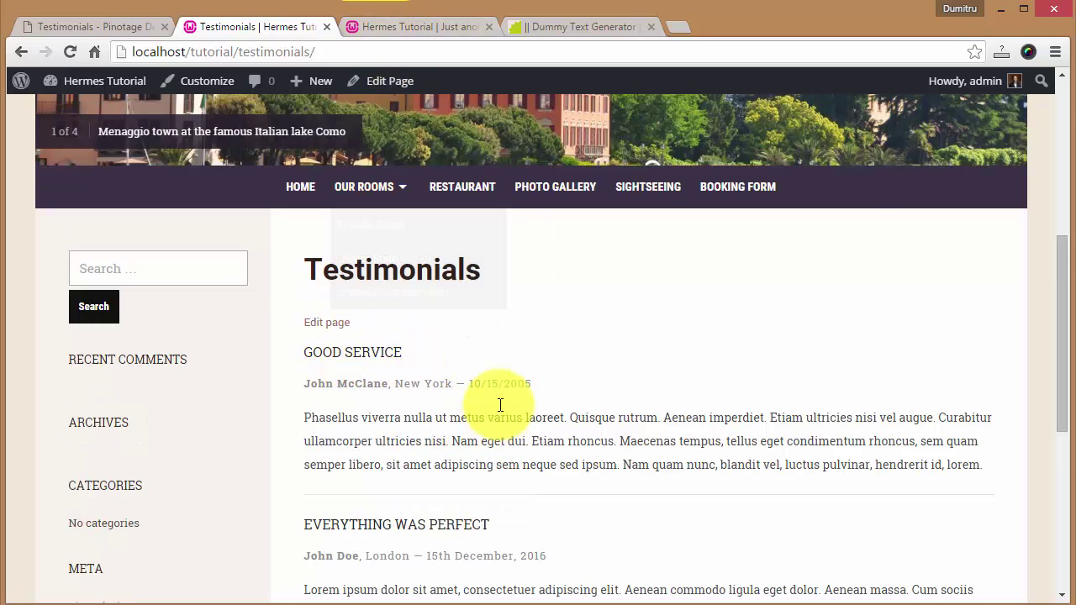
- Add the Testimonials page to the site's Main Menu structure
mouse_move(59, 80)
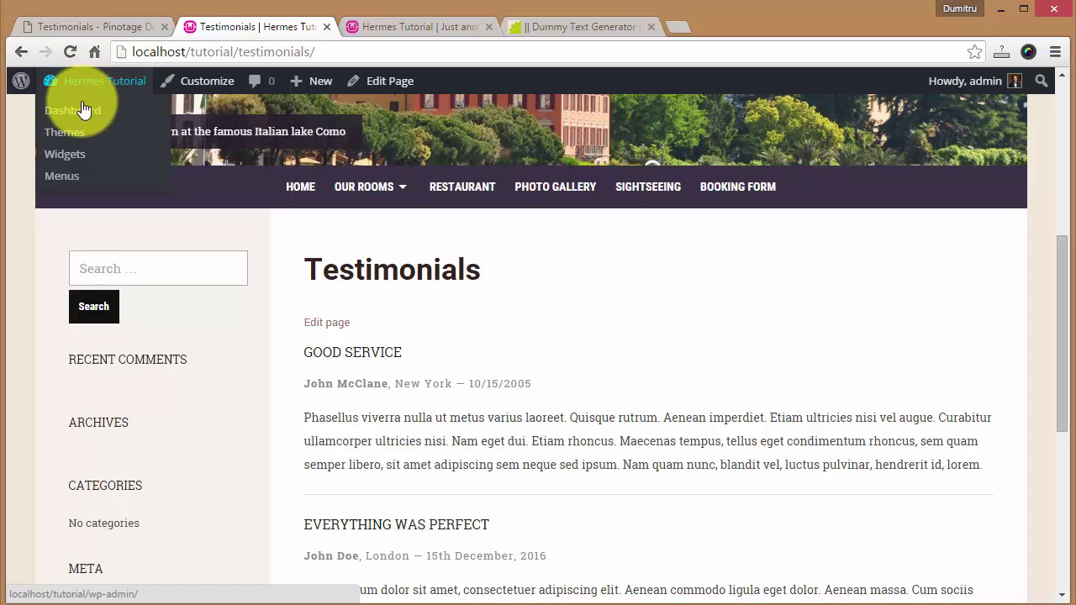
click(76, 115)
mouse_move(79, 374)
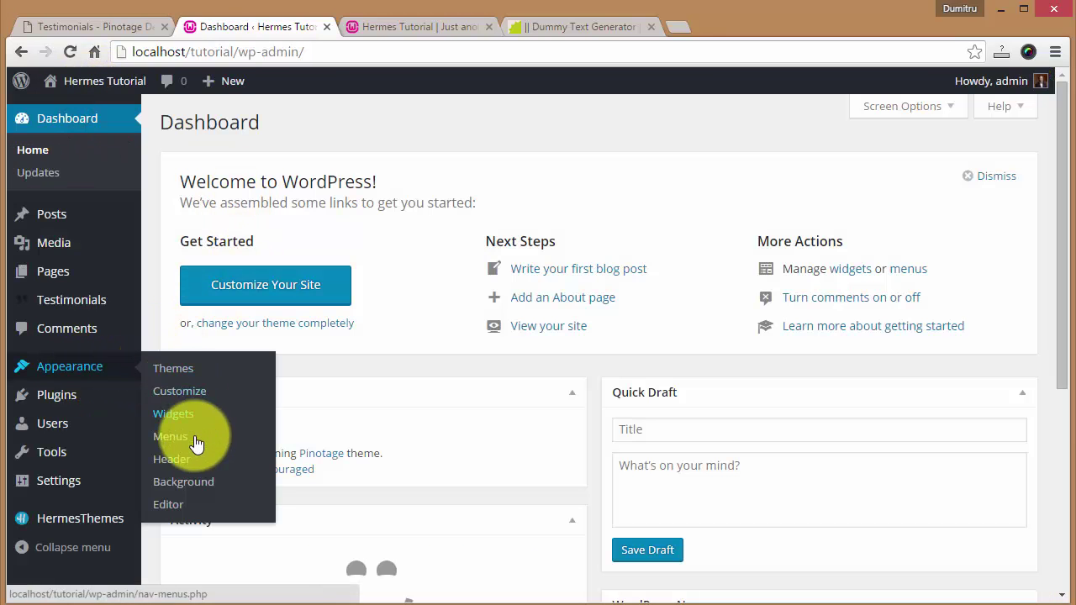
click(172, 441)
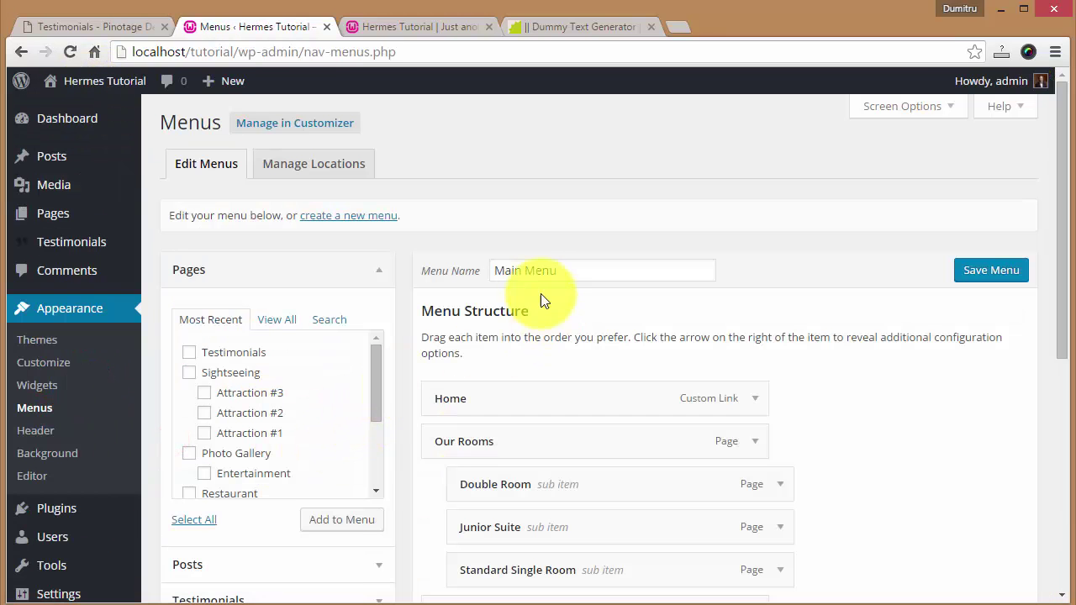
scroll(465, 309, down, 2)
click(189, 184)
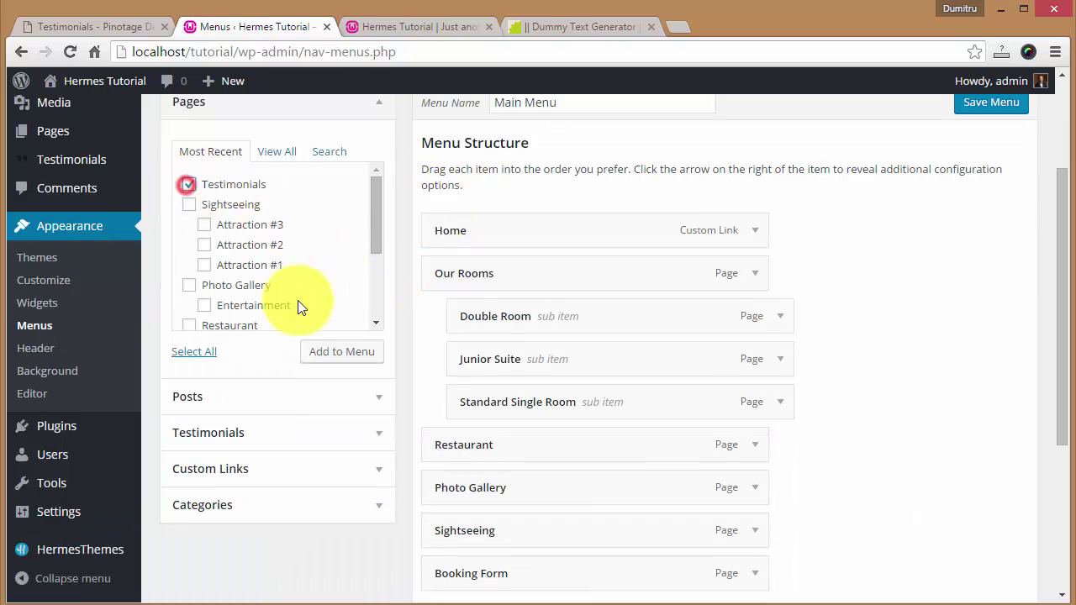
click(319, 354)
scroll(927, 413, down, 2)
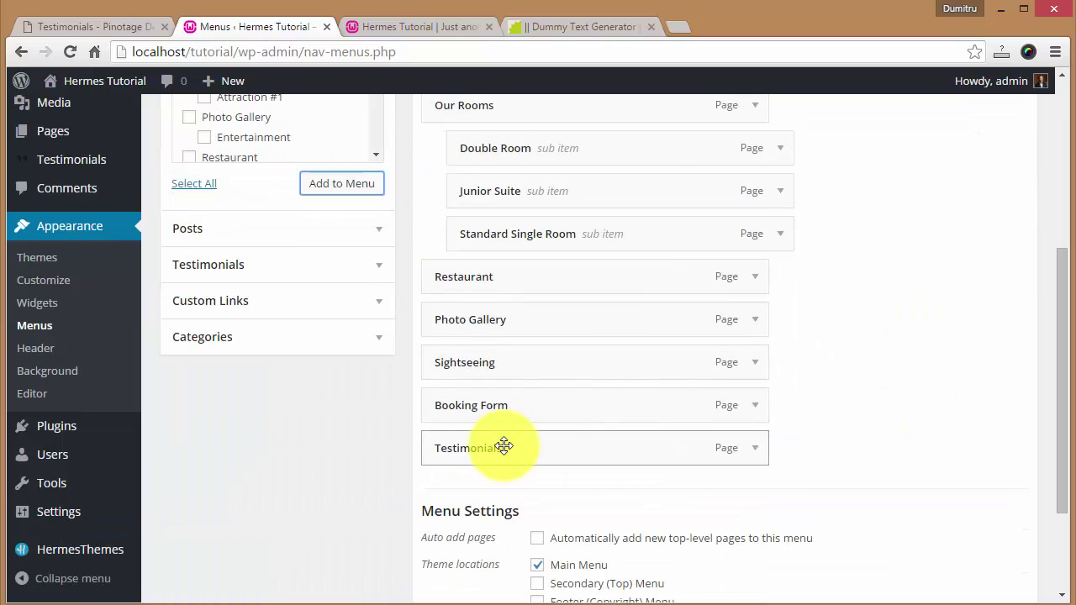
- Place the Testimonials item above Booking Form in the Main Menu and save the menu
drag(501, 434, 492, 414)
scroll(875, 329, up, 4)
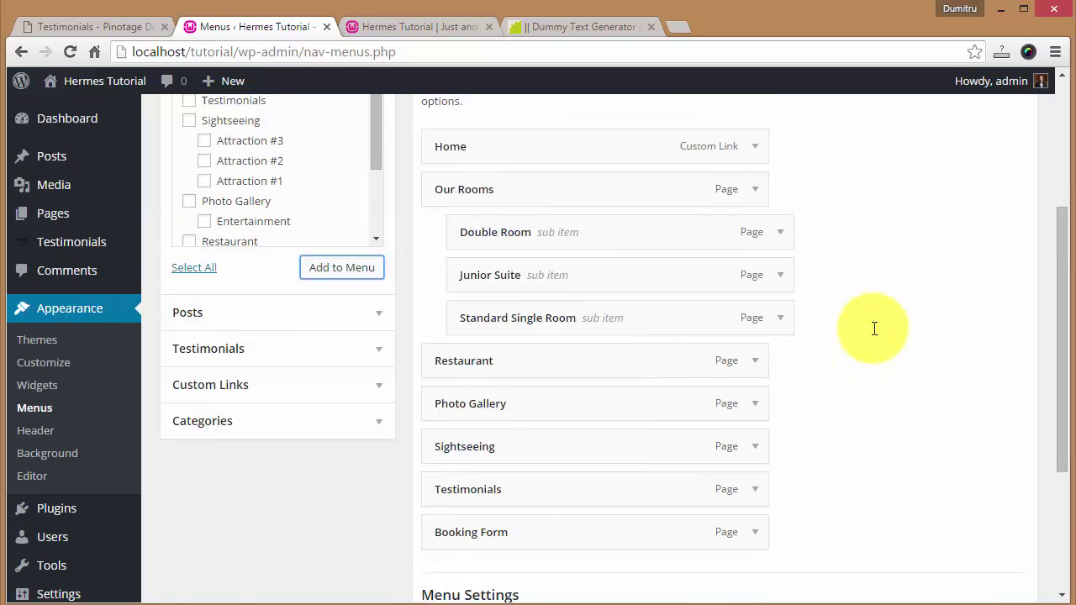
click(983, 270)
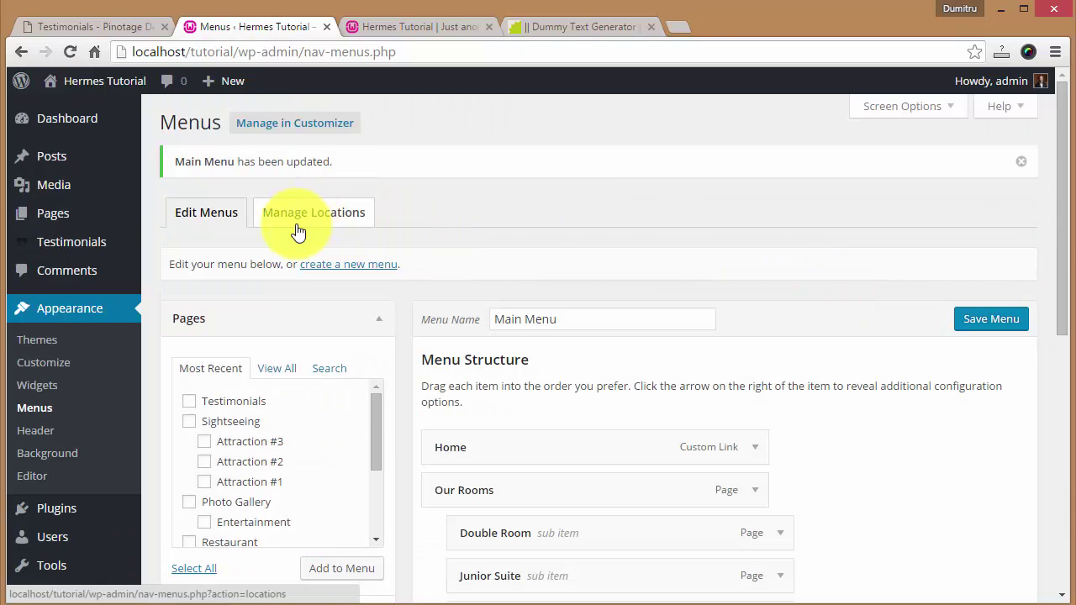
mouse_move(72, 222)
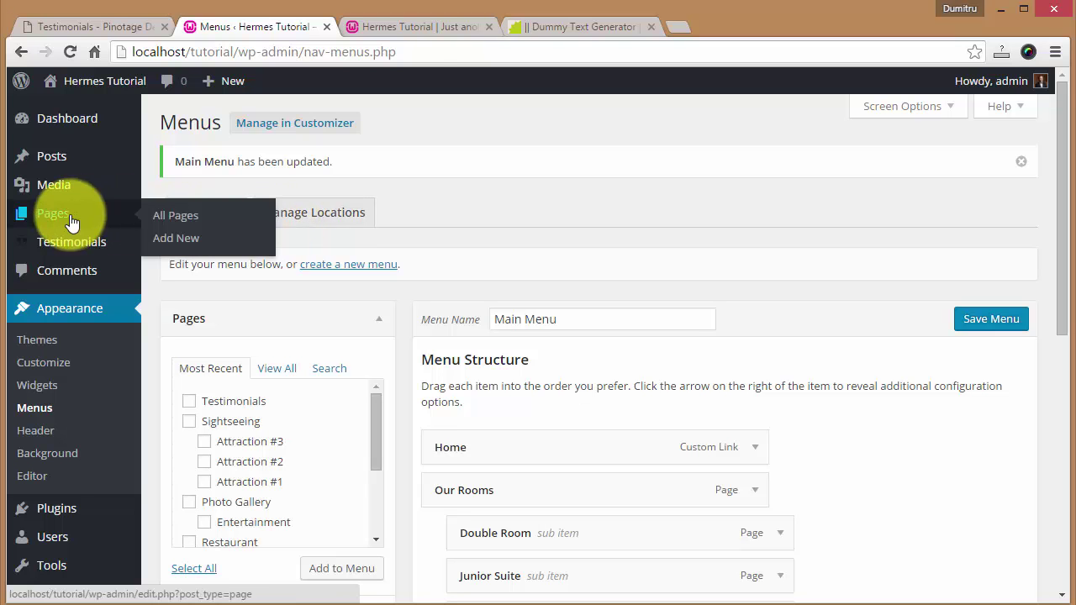
click(414, 21)
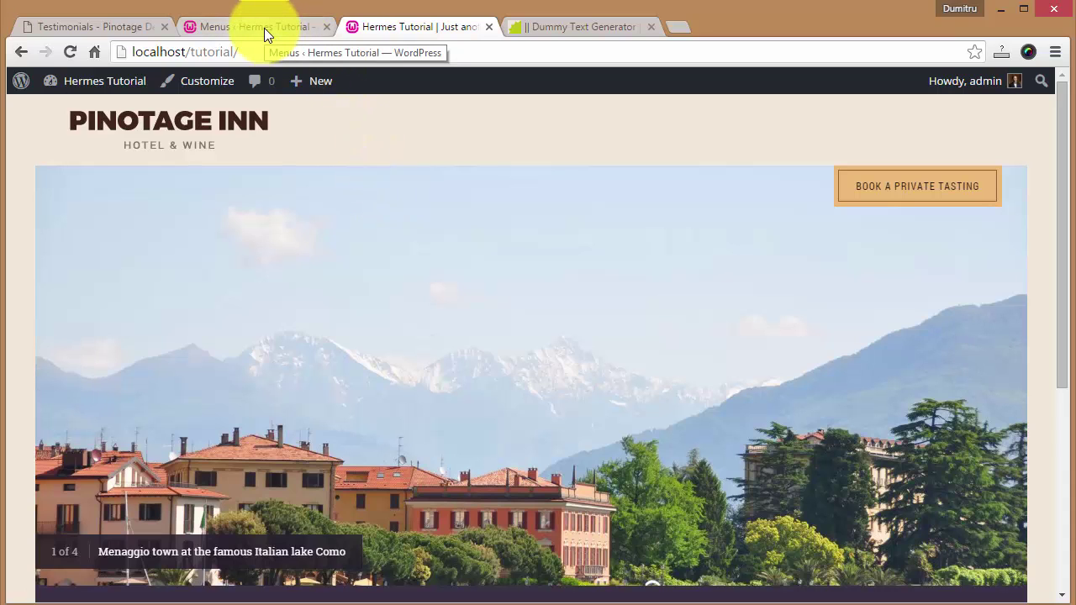
click(264, 28)
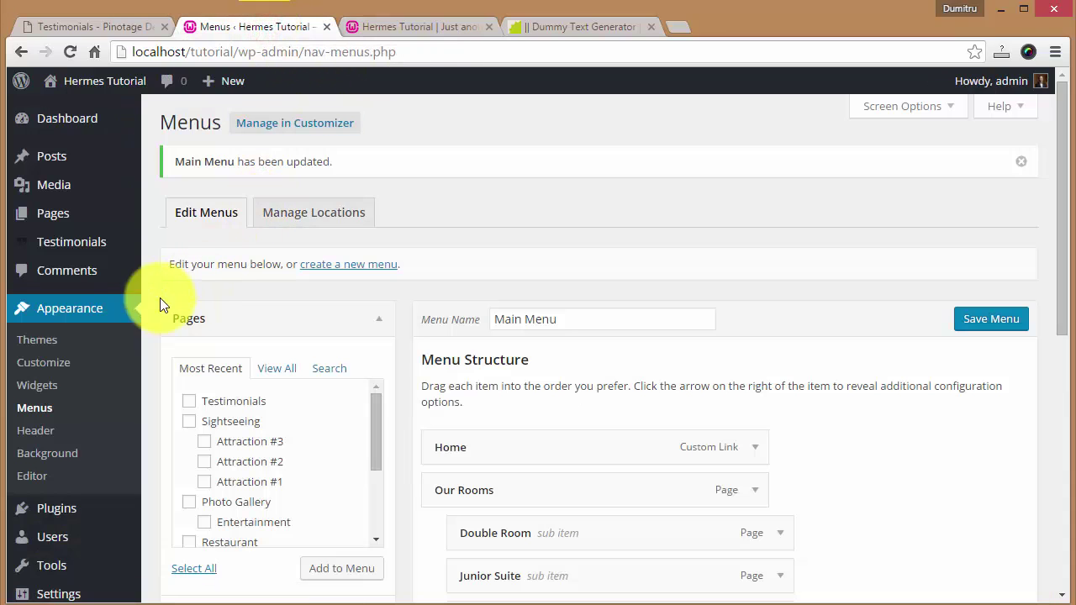
- Start a new page titled "Our Team" and paste the Lorem ipsum dummy text into it, keeping only the first paragraph
mouse_move(76, 220)
click(179, 237)
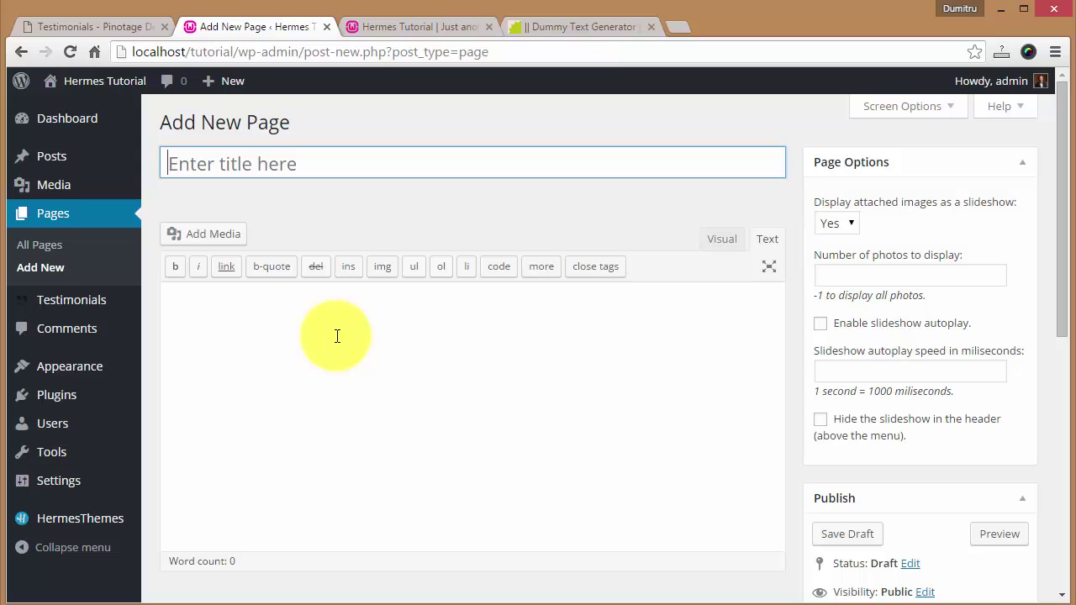
key(shift)
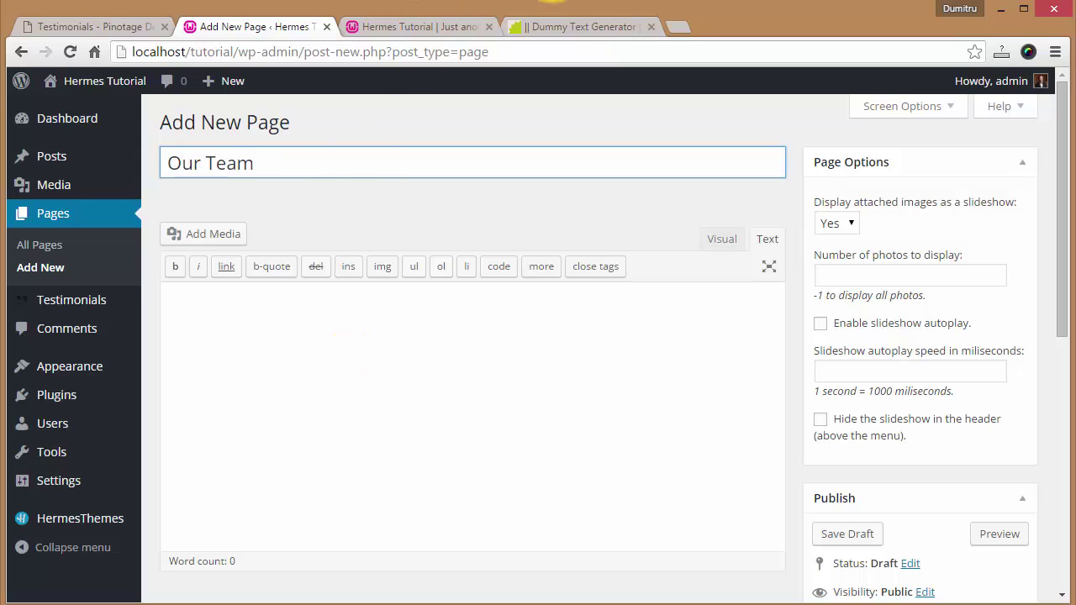
click(420, 377)
text(Lorem ipsum dolor sit amet, consectetuer adipiscing elit. Aenean commodo ligula eget dolor. Aenean massa. Cum sociis natoque penatibus et magnis dis parturient montes, nascetur ridiculus mus. Donec quam felis, ultricies nec, pellentesque eu, pretium quis, sem. Nulla consequat massa quis enim. Donec pede justo, fringilla vel, aliquet nec, vulputate eget, arcu.  In enim justo, rhoncus ut, imperdiet a, venenatis vitae, justo. Nullam dictum felis eu pede mollis pretium. Integer tincidunt. Cras dapibus. Vivamus elementum semper nisi. Aenean vulputate eleifend tellus. Aenean leo ligula, porttitor eu, consequat vitae, eleifend ac, enim. Aliquam lorem ante, dapibus in, viverra quis, feugiat a, tellus.  Phasellus viverra nulla ut metus varius laoreet. Quisque rutrum. Aenean imperdiet. Etiam ultricies nisi vel augue. Curabitur ullamcorper ultricies nisi. Nam eget dui. Etiam rhoncus. Maecenas tempus, tellus eget condimentum rhoncus, sem quam semper libero, sit amet adipiscing sem neque sed ipsum. Nam quam nunc, blandit vel, luctus pulvinar, hendrerit id, lorem.)
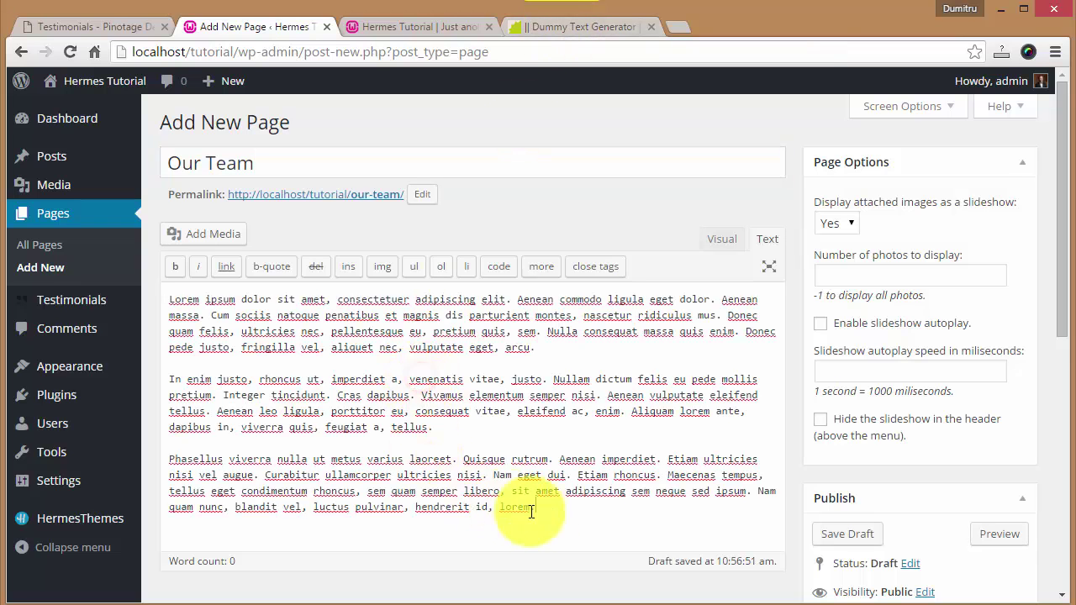
drag(557, 514, 72, 370)
key(Delete)
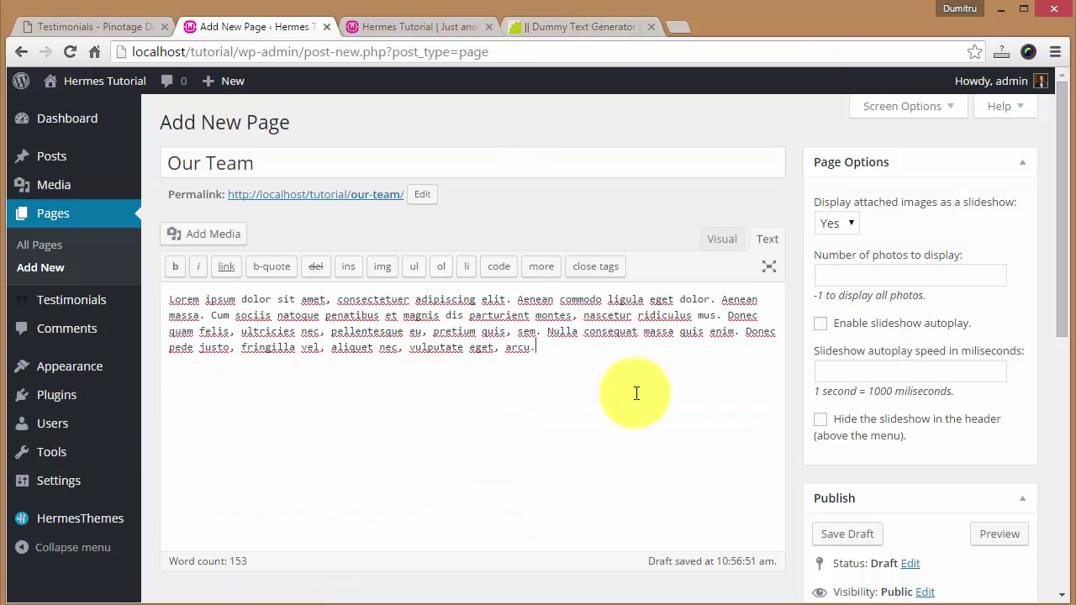
- Turn off displaying attached images as a slideshow for the Our Team page and hide the slideshow in its header
click(839, 221)
click(834, 252)
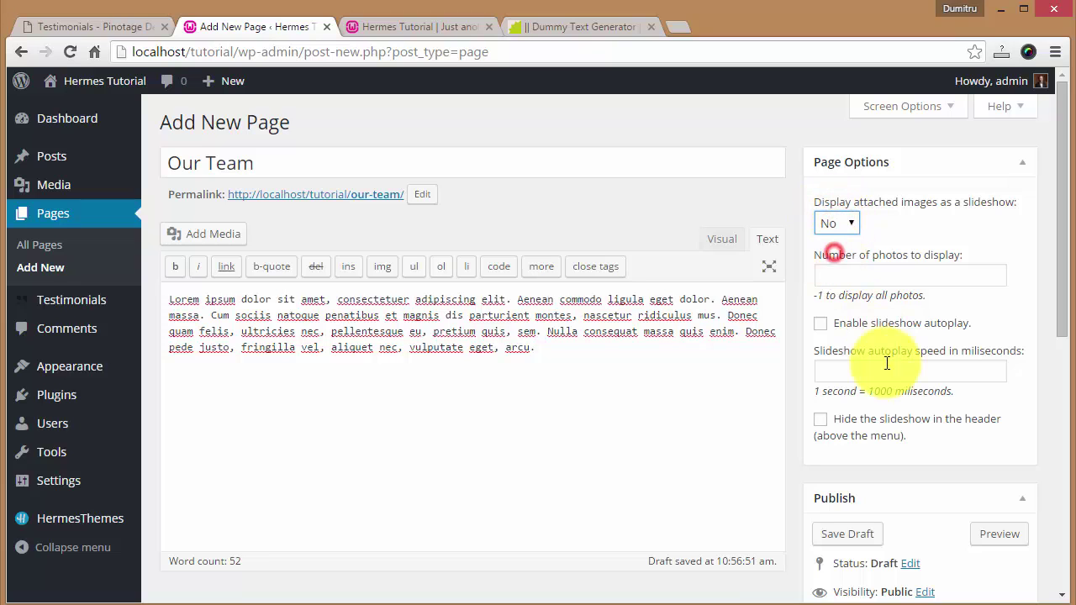
click(820, 420)
- Assign the Attractions List template to the Our Team page without a parent and publish it
scroll(925, 336, down, 3)
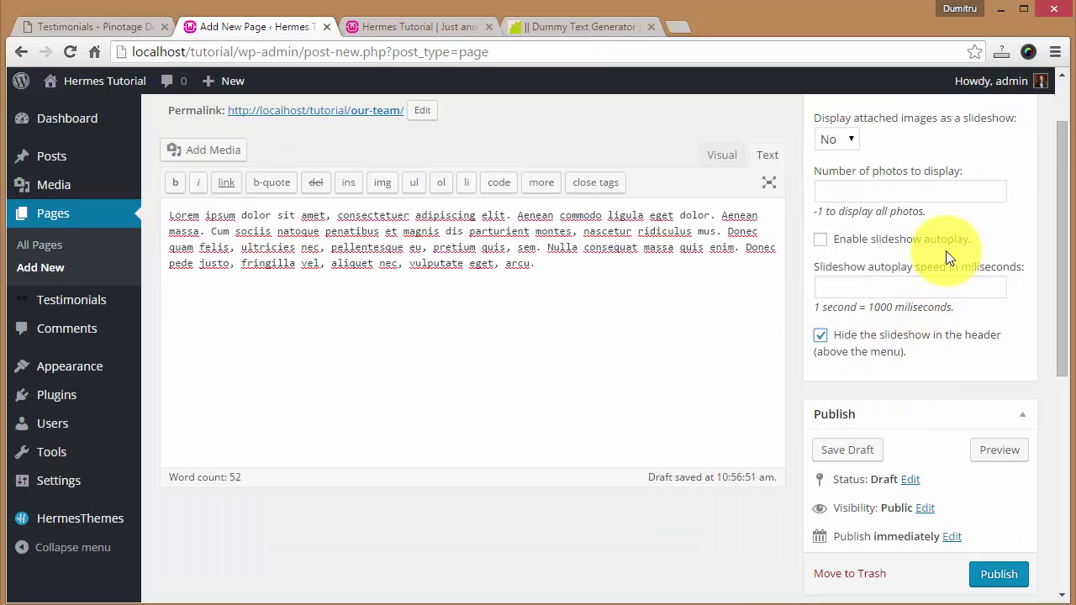
scroll(934, 194, down, 3)
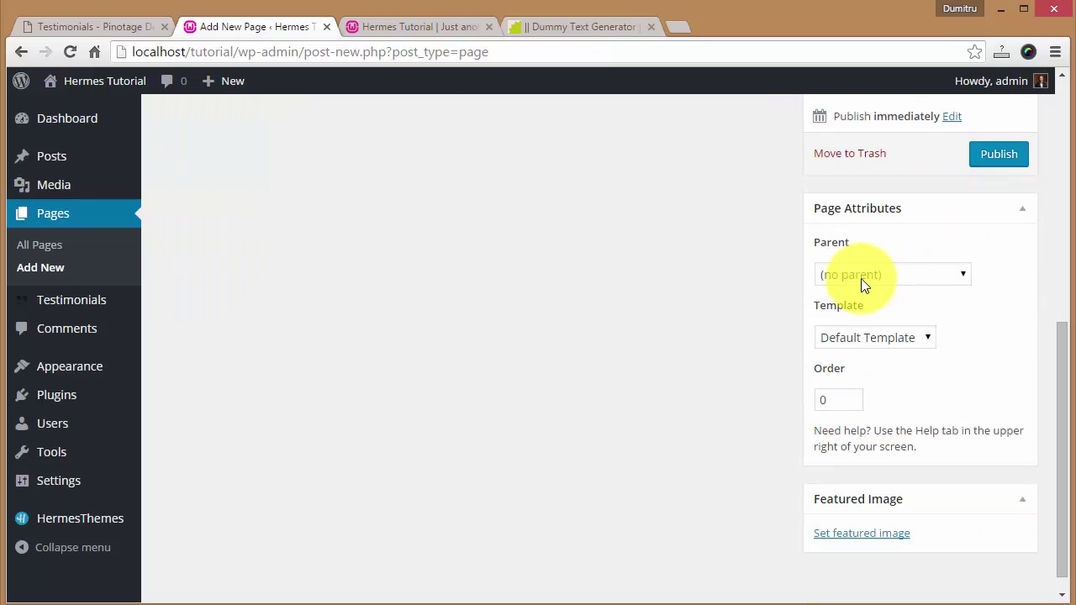
click(859, 276)
click(870, 269)
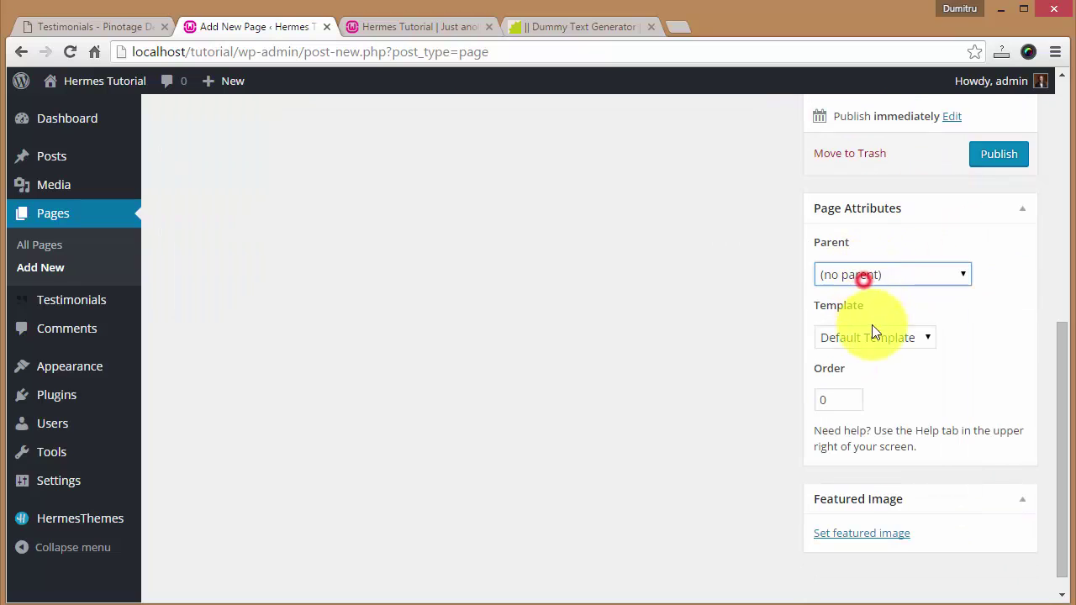
click(870, 337)
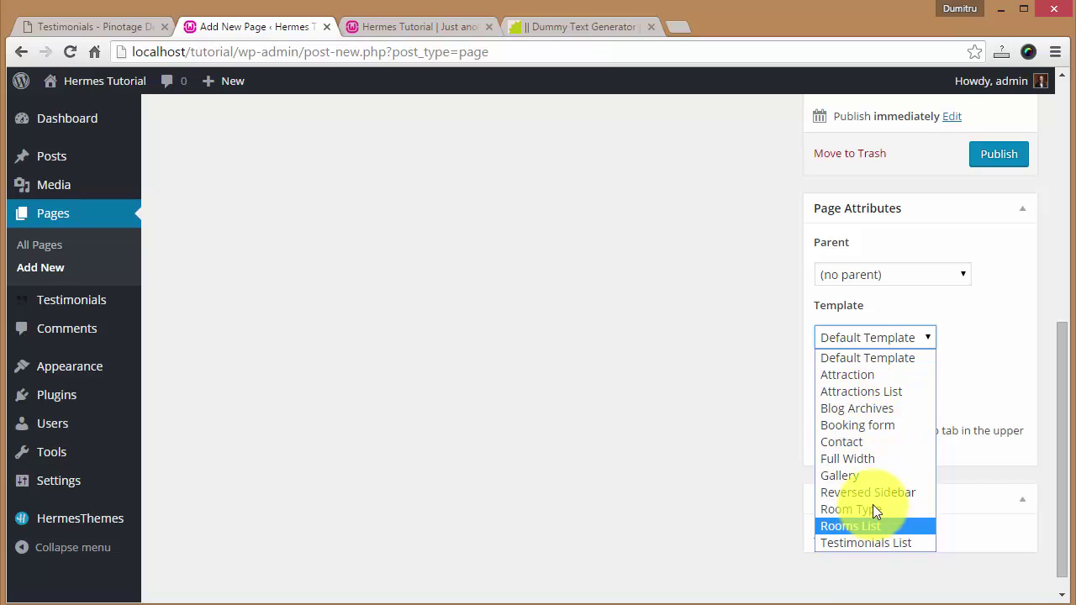
click(892, 392)
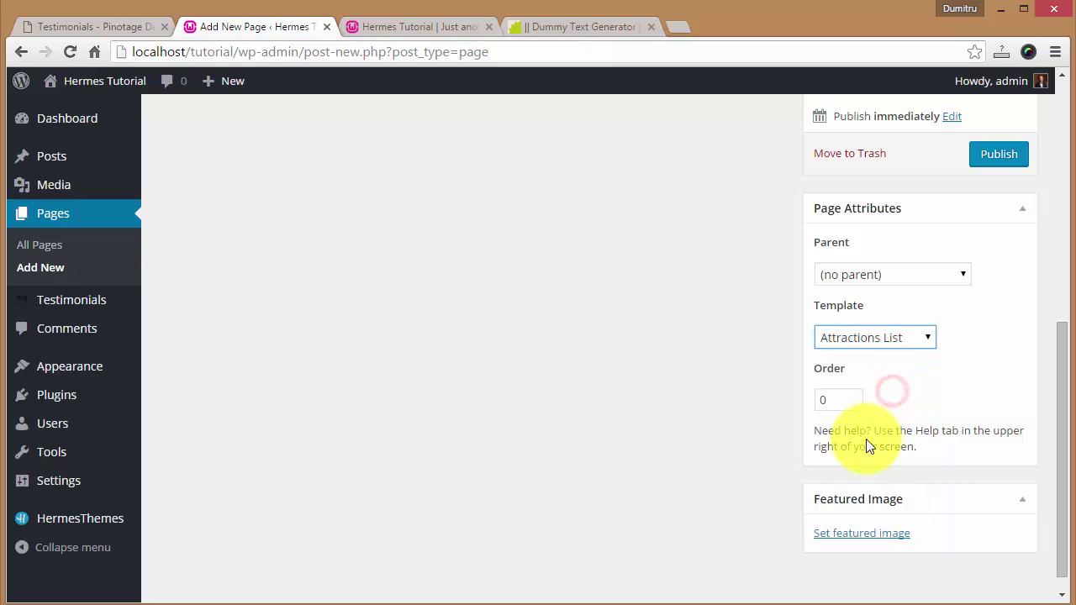
scroll(766, 417, up, 5)
scroll(779, 466, down, 2)
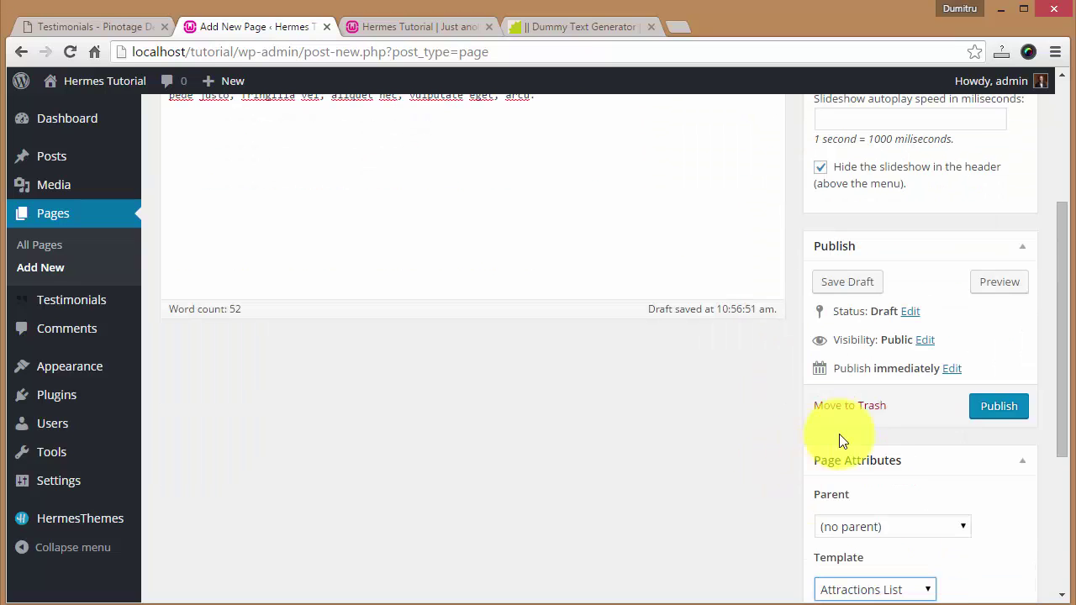
click(997, 407)
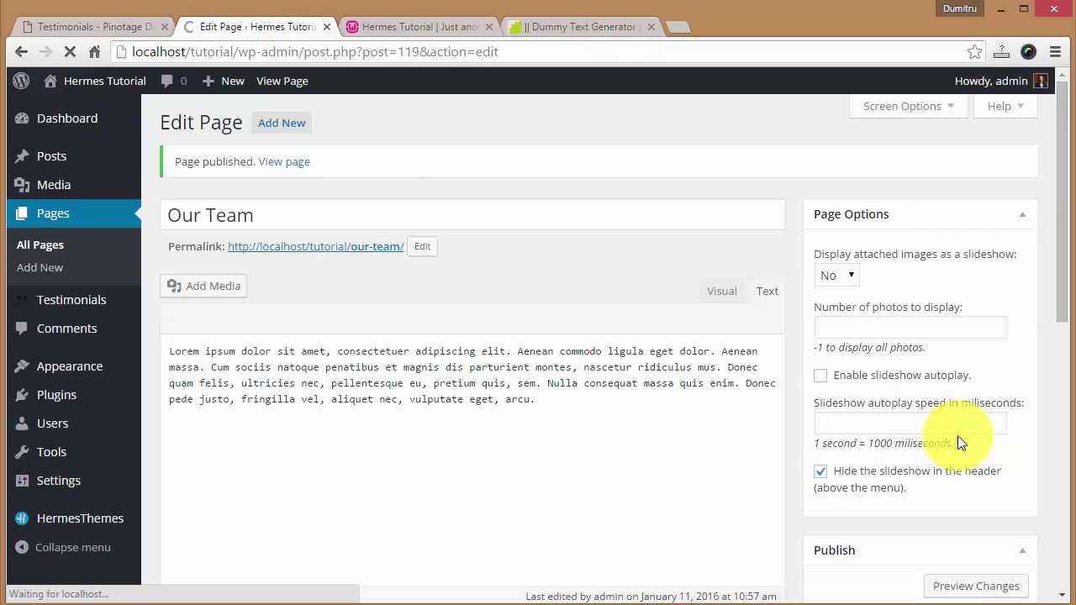
- Start another new page titled with the team member's full name
click(38, 269)
click(269, 165)
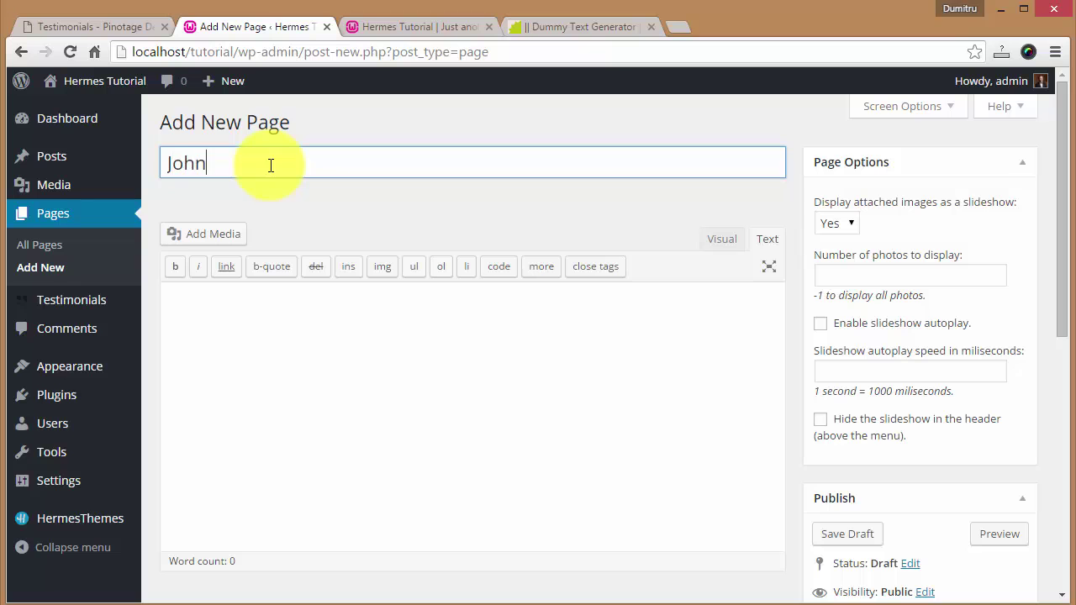
click(368, 442)
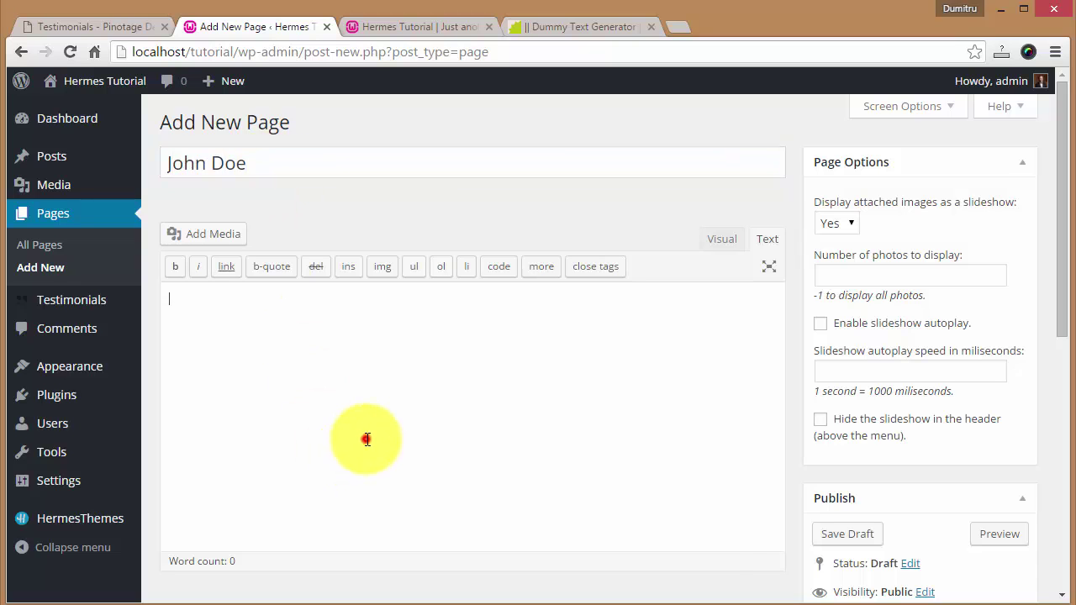
- Set the team member page's parent to Our Team and its template to Attraction
scroll(683, 253, down, 5)
scroll(812, 270, down, 1)
click(863, 276)
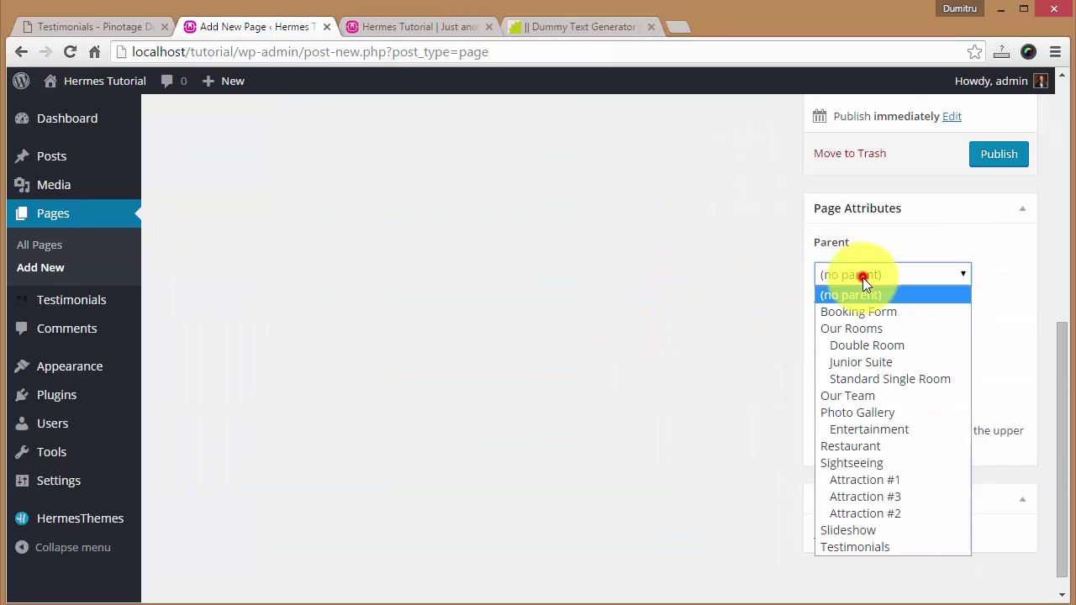
click(864, 396)
click(872, 338)
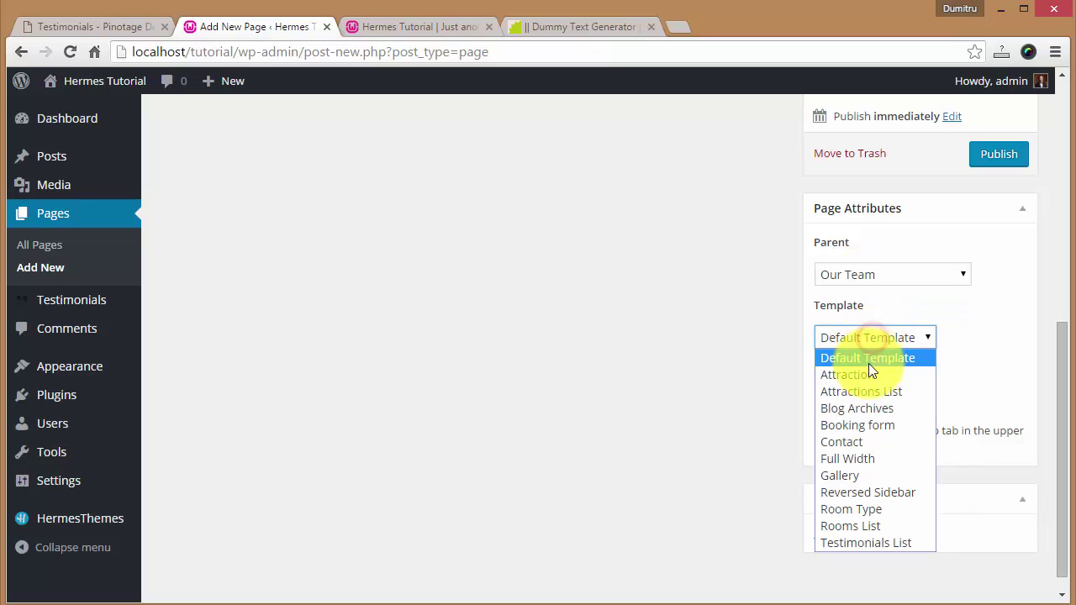
click(869, 376)
scroll(871, 412, down, 1)
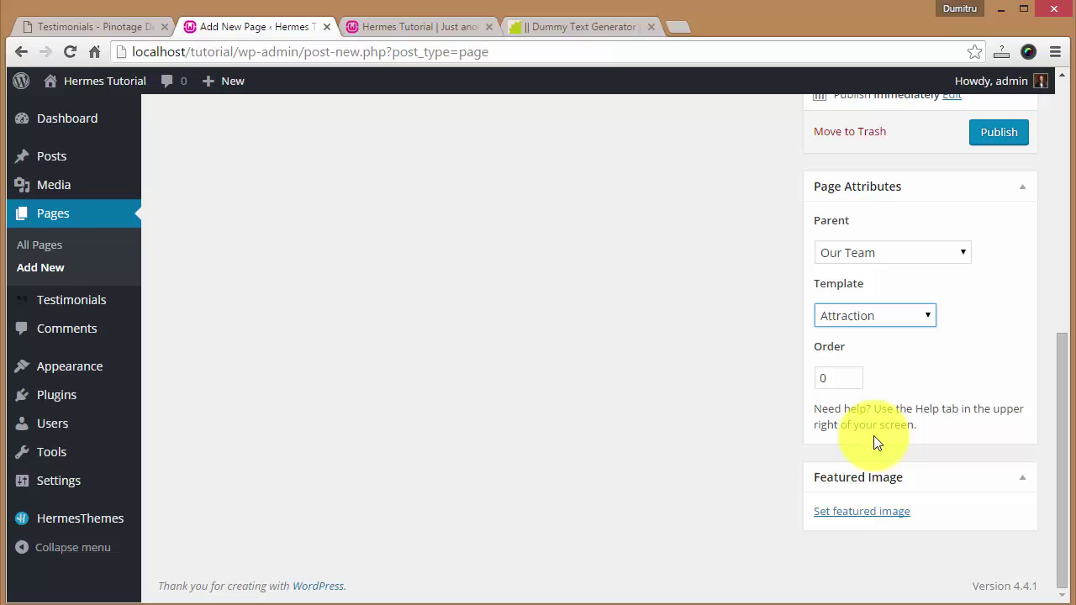
- Upload the photodune-13583781-winemaker-picking-blue-grapes-m photo from the PEOPLE folder as the team member page's featured image and publish the page
click(841, 509)
click(78, 148)
click(504, 360)
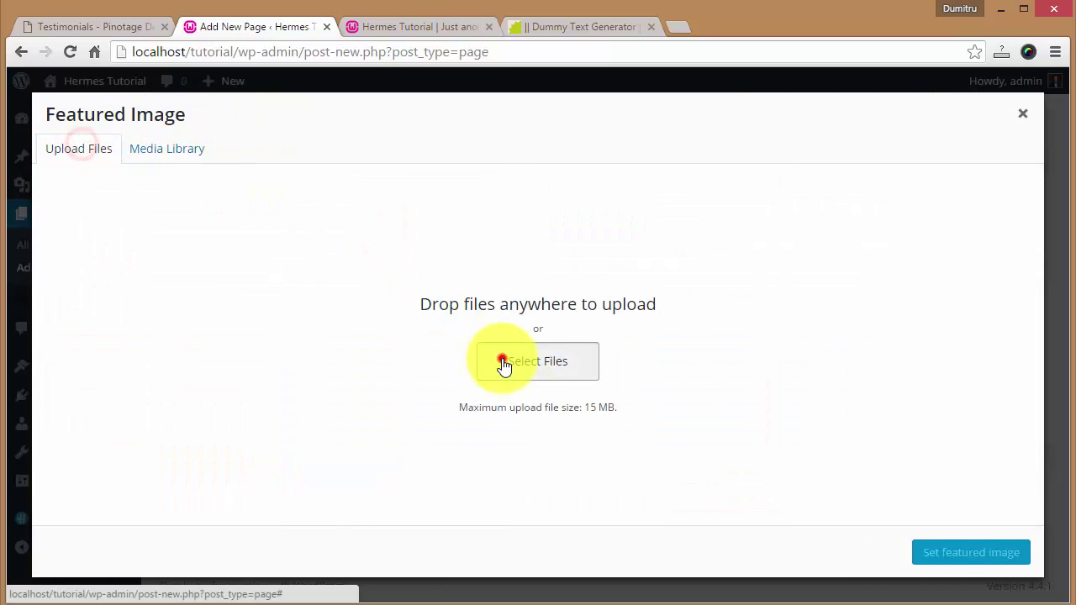
key(alt+Up)
double_click(202, 137)
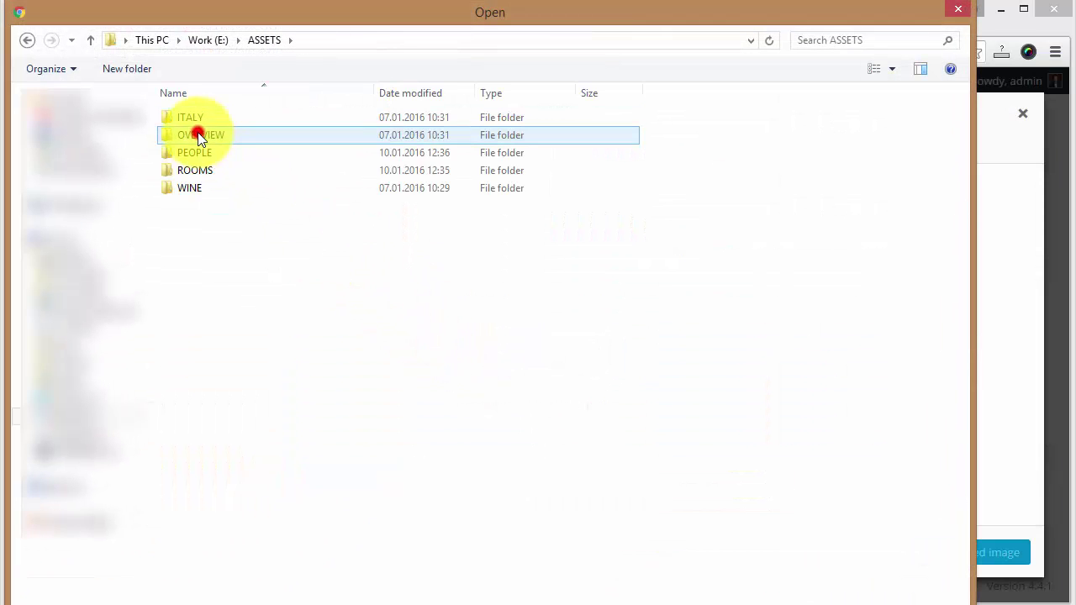
double_click(206, 152)
click(370, 126)
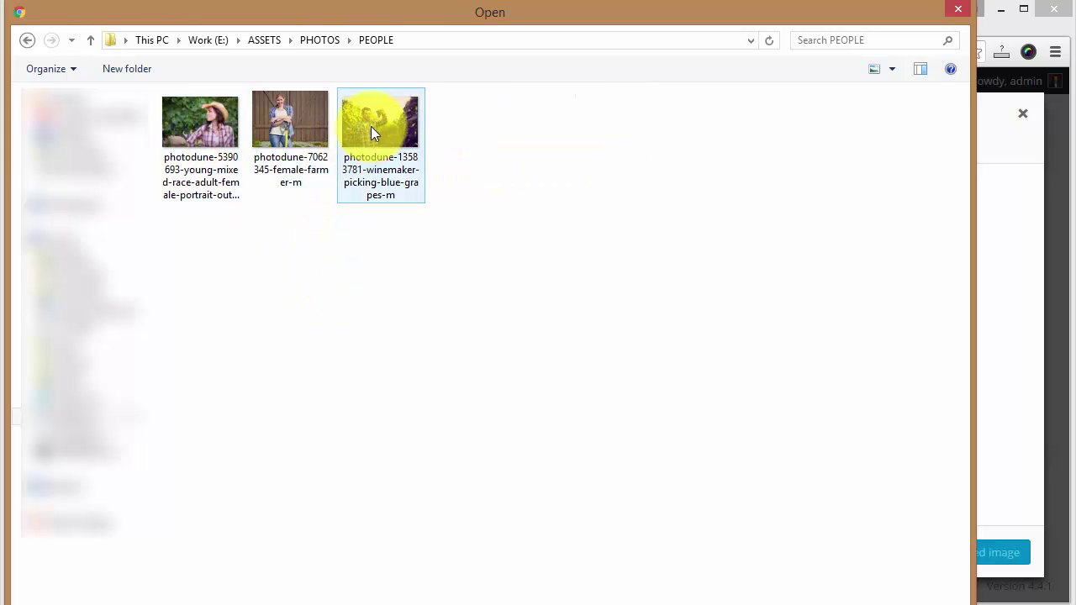
double_click(362, 120)
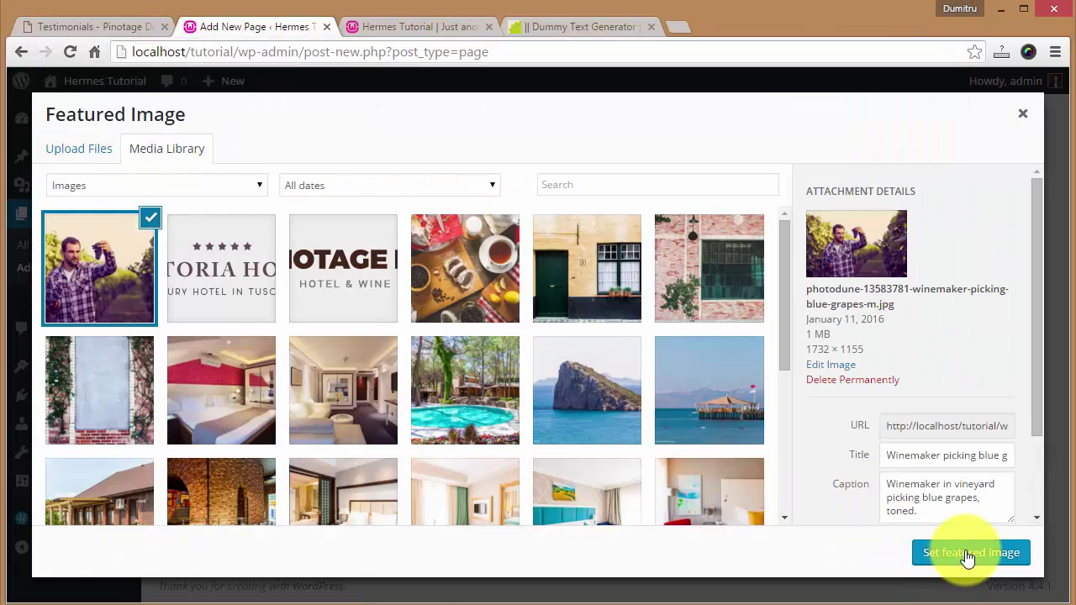
click(965, 555)
scroll(982, 346, up, 2)
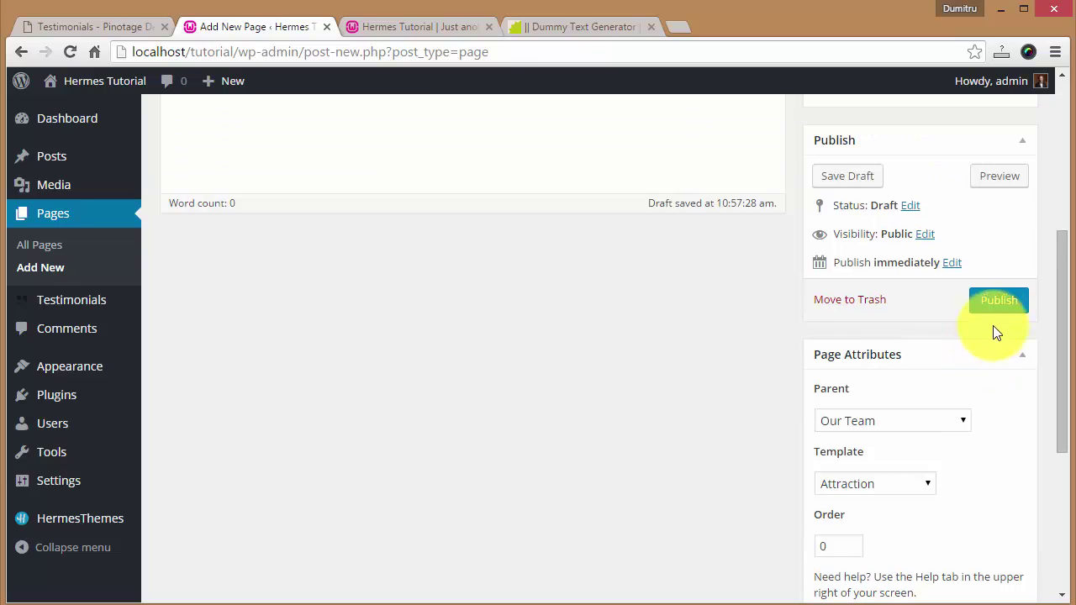
click(998, 303)
- Set the team member page's Distance to Attraction field to CEO & Owner and update the page
scroll(975, 324, down, 4)
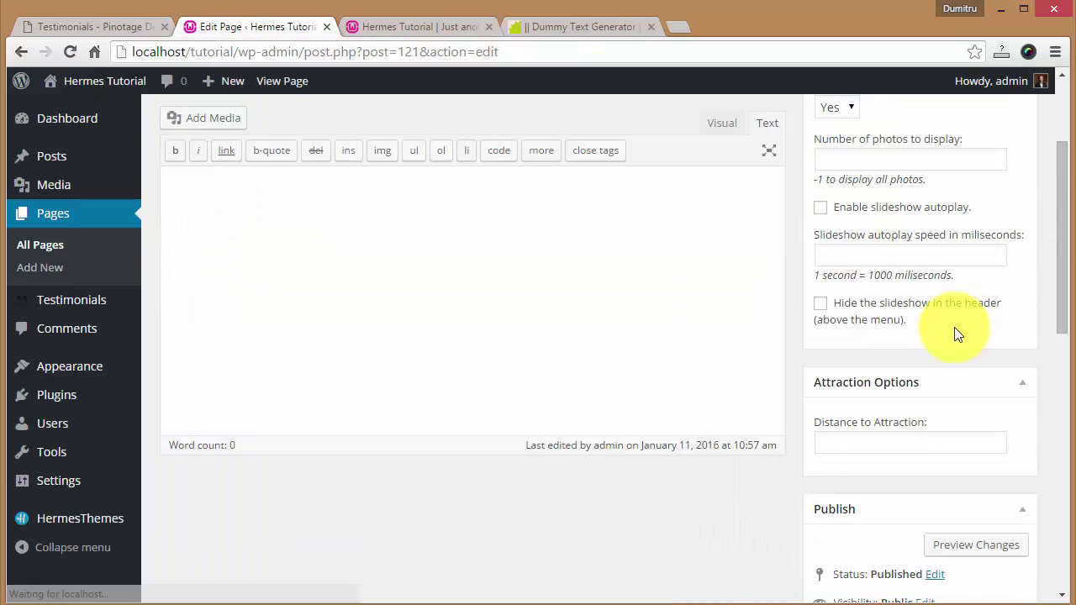
click(894, 362)
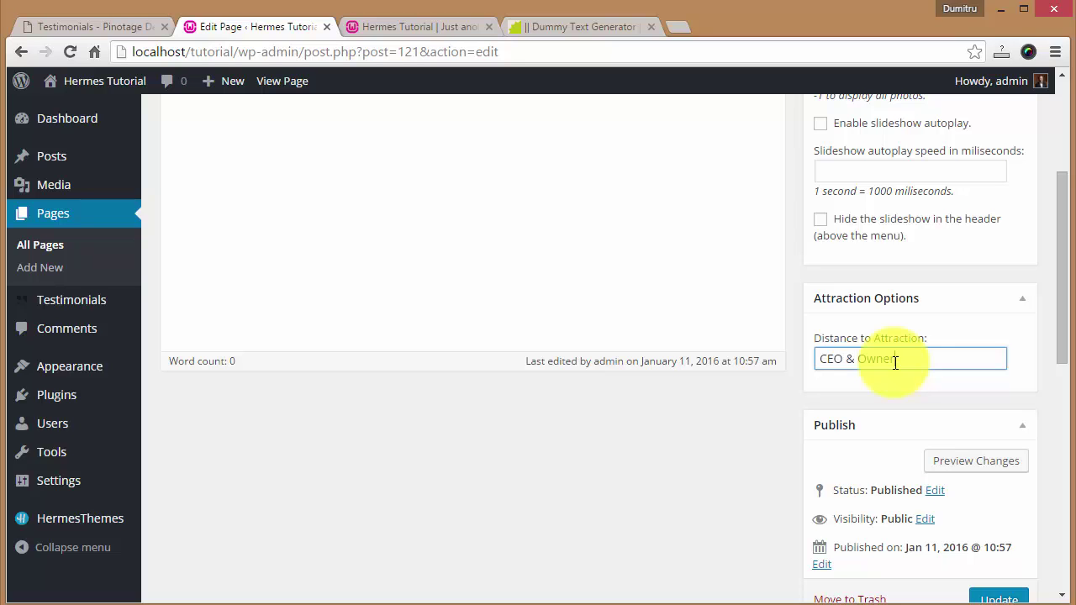
scroll(925, 420, down, 2)
click(998, 426)
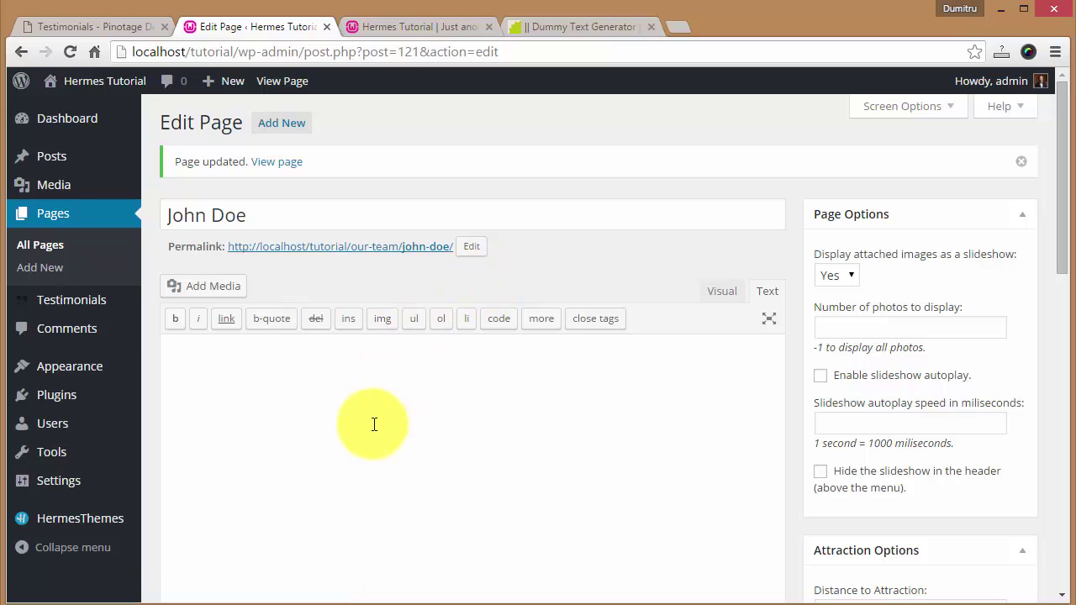
- Paste the copied Lorem ipsum paragraphs into the team member page's content and update the page
scroll(482, 381, down, 1)
click(374, 320)
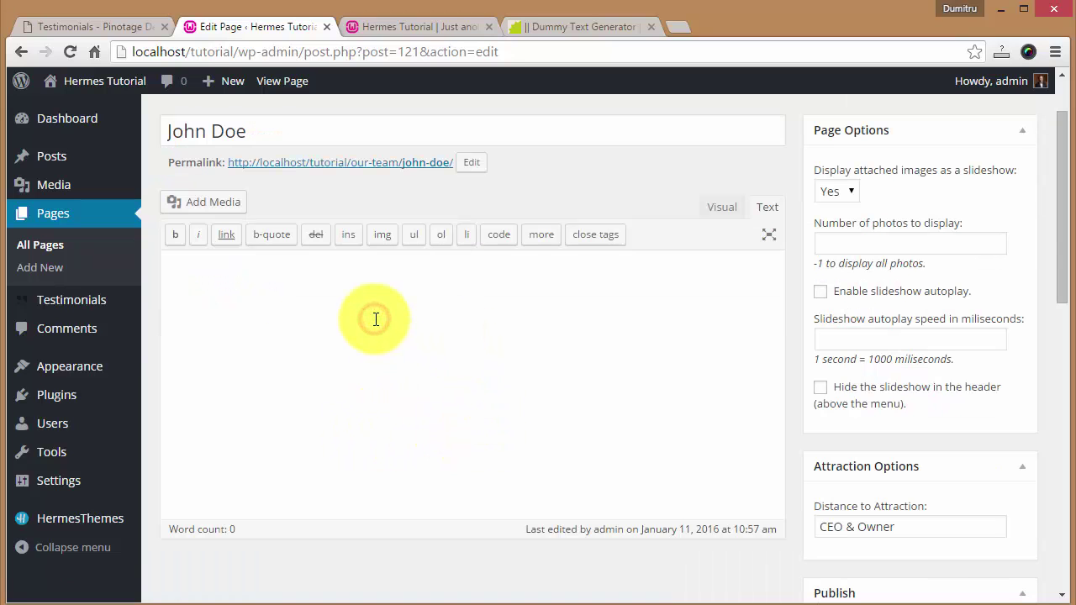
key(ctrl+v)
scroll(597, 343, down, 4)
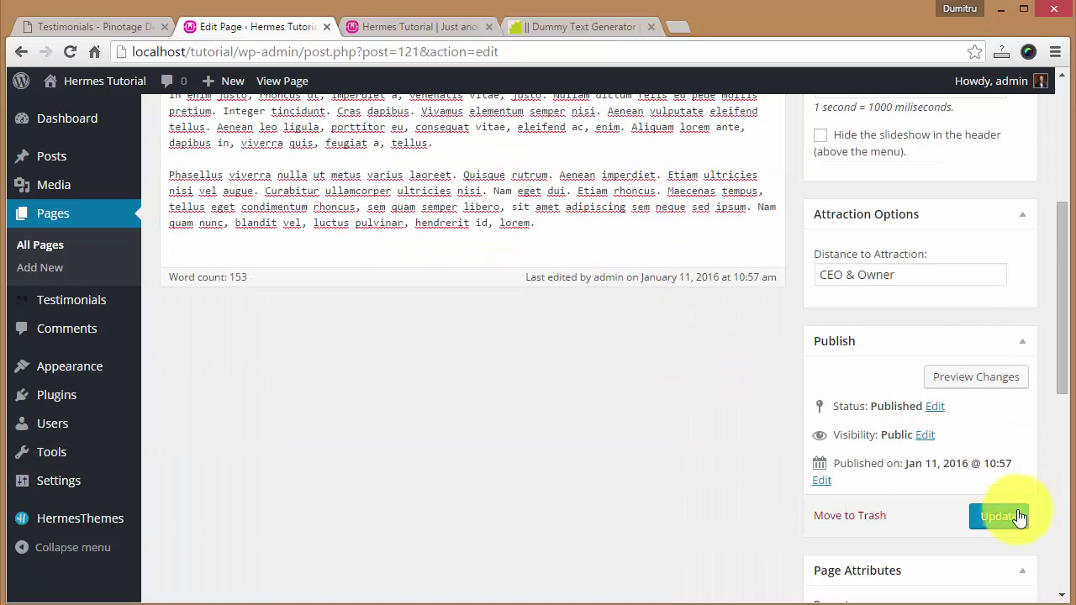
click(1001, 517)
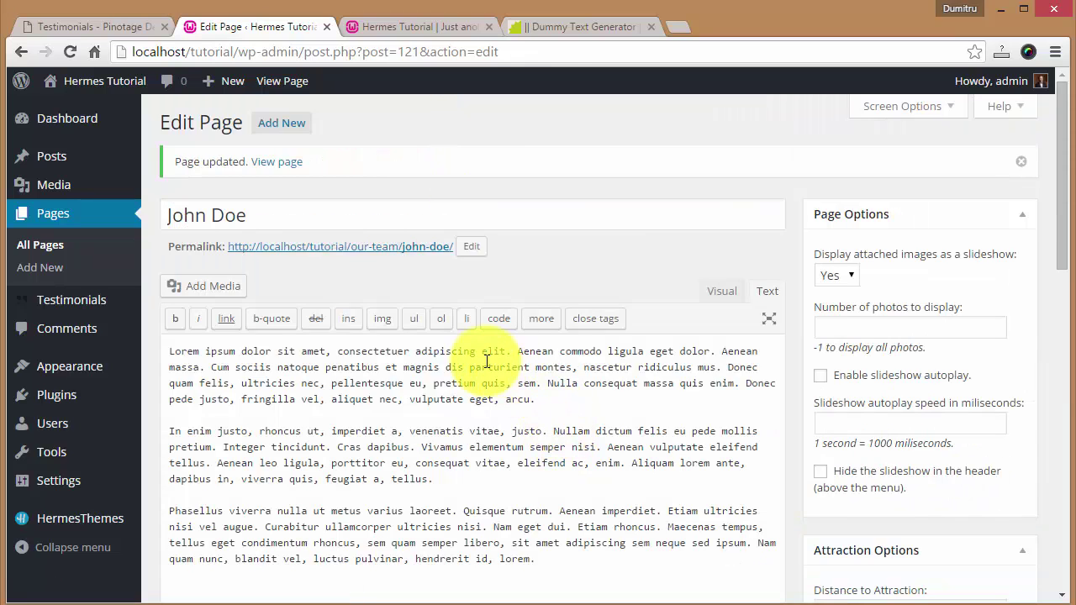
- Start a new page titled with the second team member's name and paste the Lorem ipsum paragraphs as its content
click(40, 267)
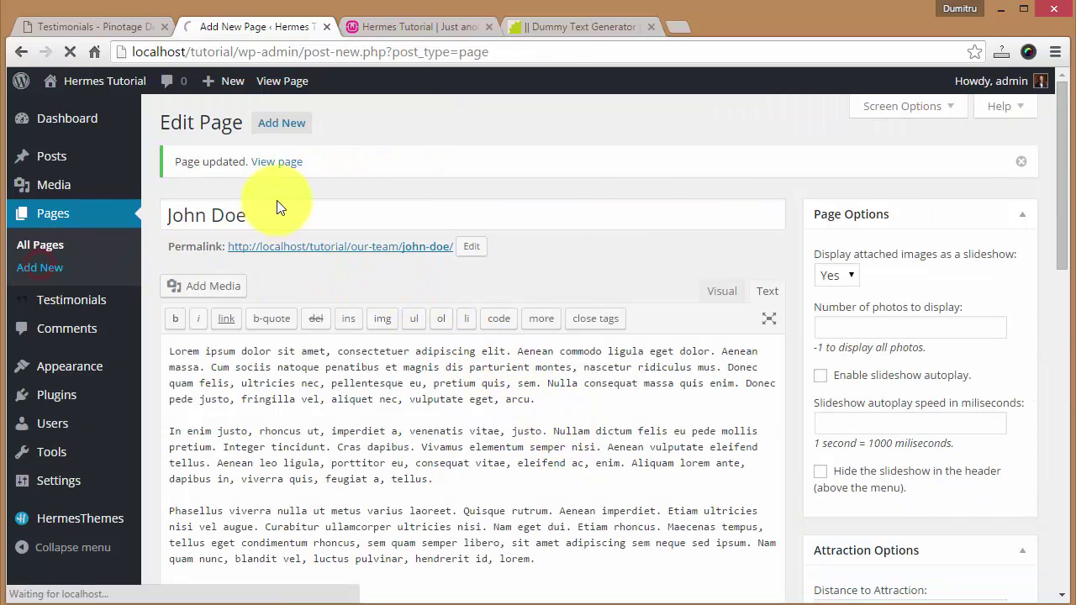
click(285, 161)
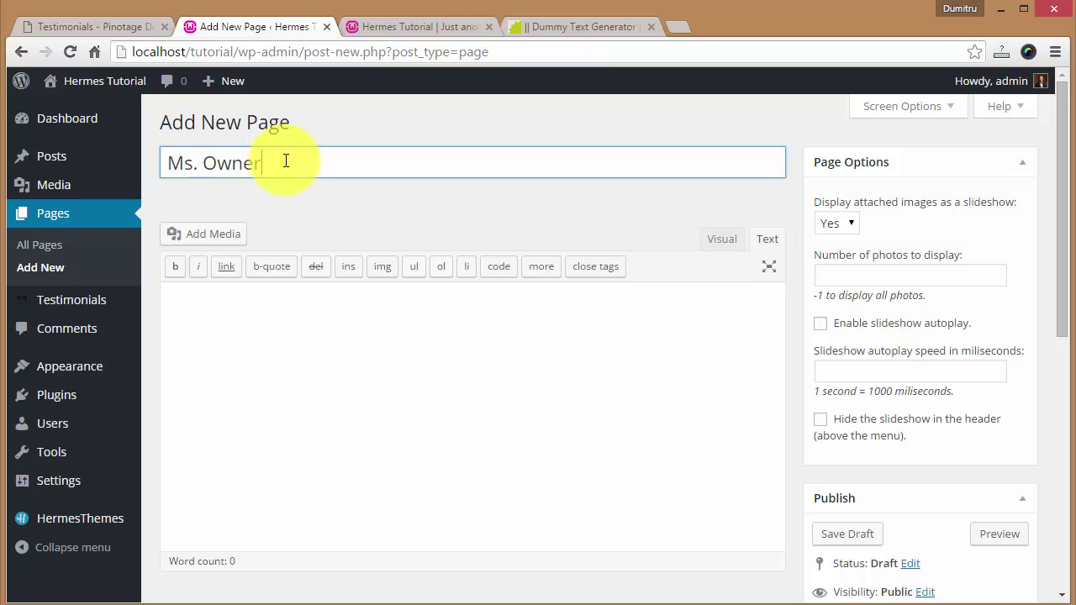
click(325, 355)
key(ctrl+v)
- Set the second member page's parent to Our Team and its template to Attraction
scroll(709, 295, down, 5)
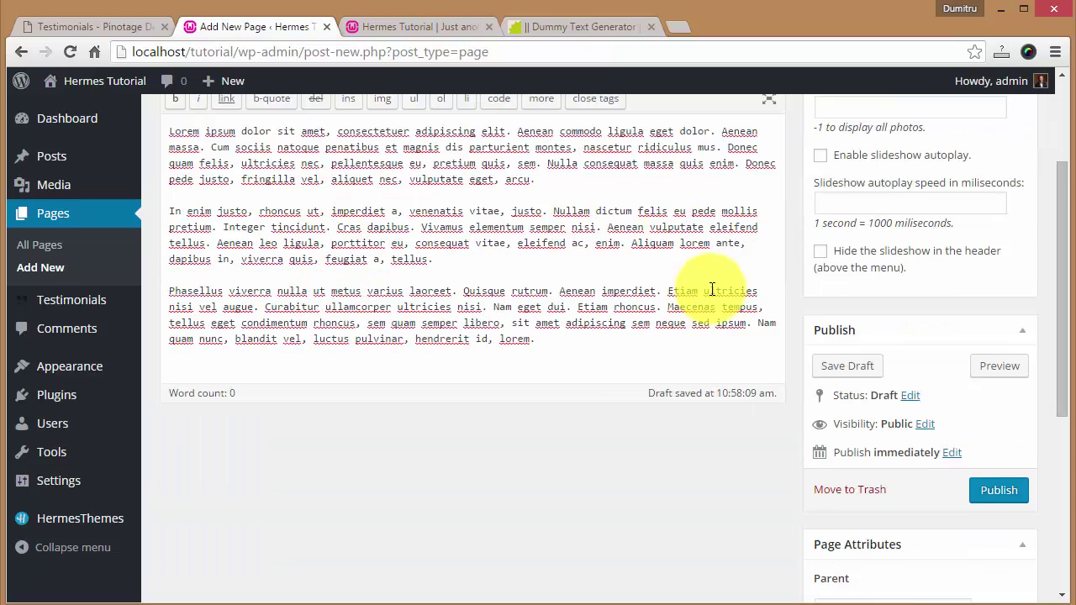
click(857, 356)
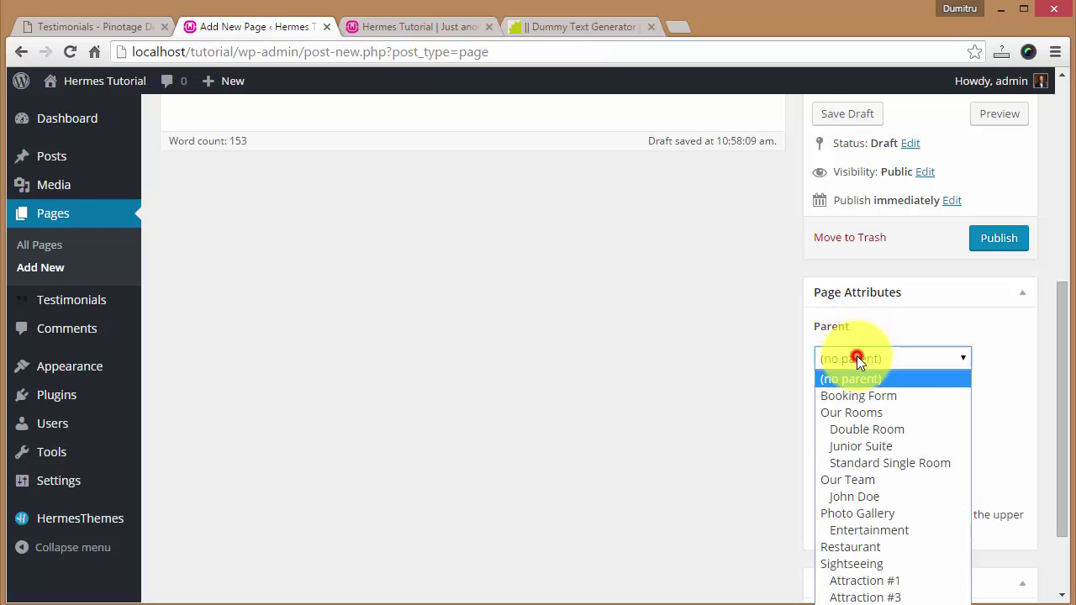
click(847, 480)
click(885, 431)
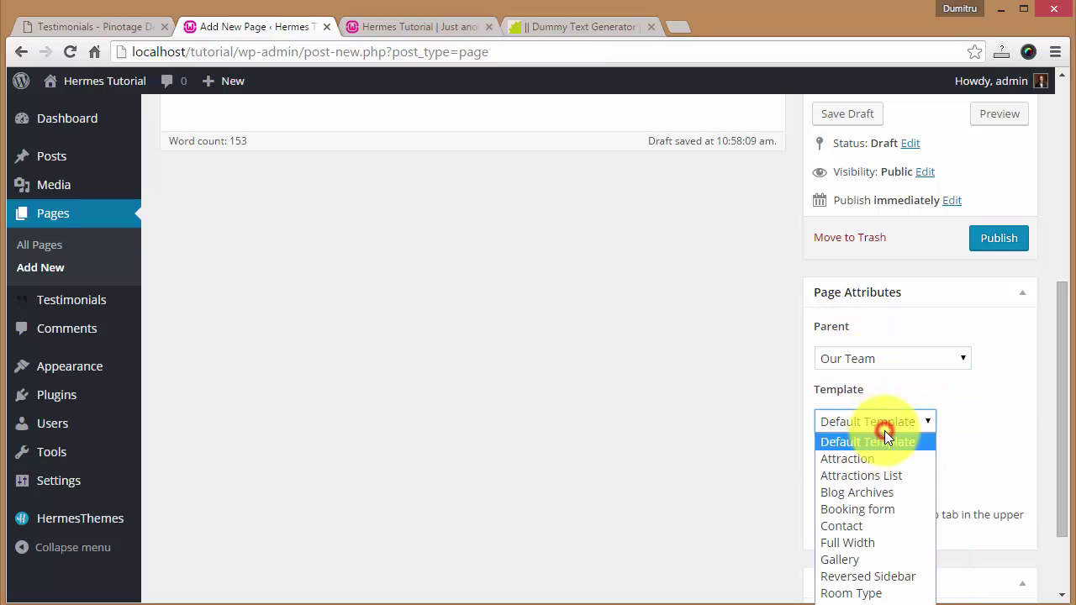
click(869, 456)
- Upload the photodune-5390693 portrait of the woman in a cowboy hat as the second member page's featured image and publish the page
scroll(890, 452, down, 2)
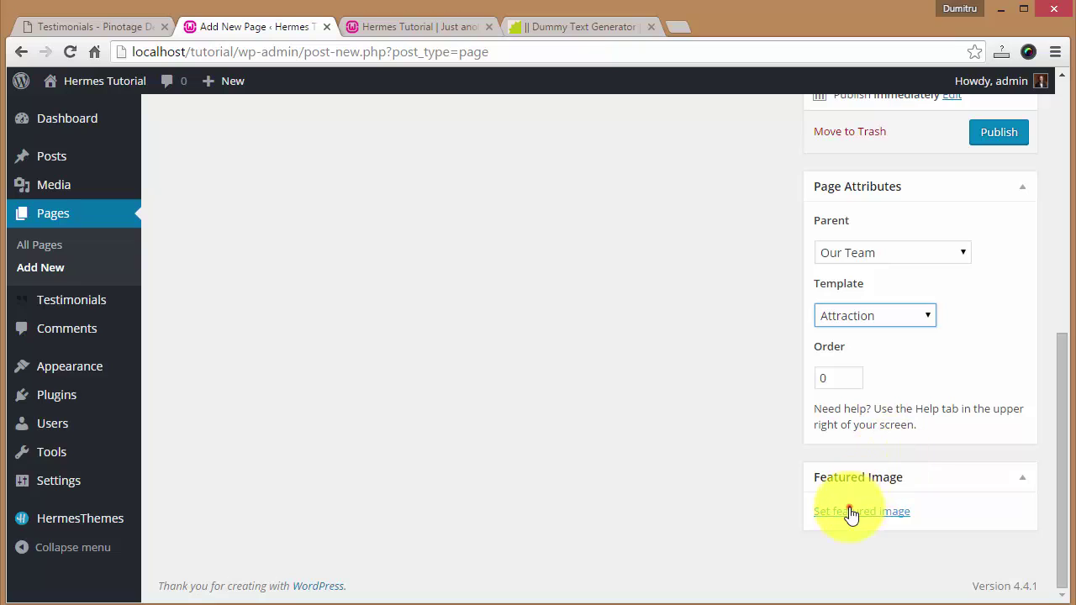
click(852, 513)
click(84, 149)
click(546, 378)
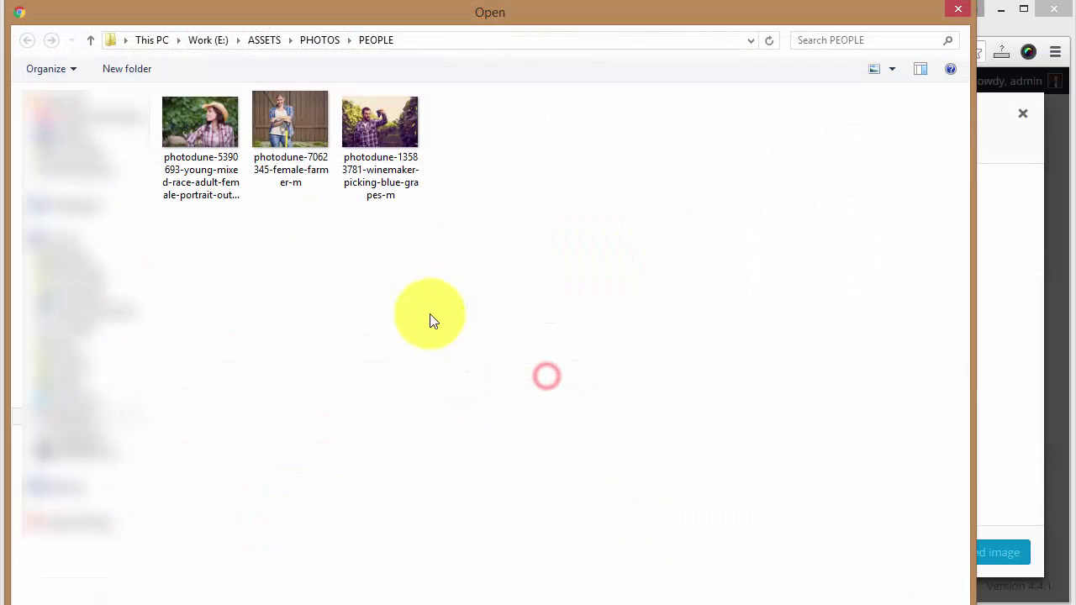
click(224, 159)
double_click(206, 135)
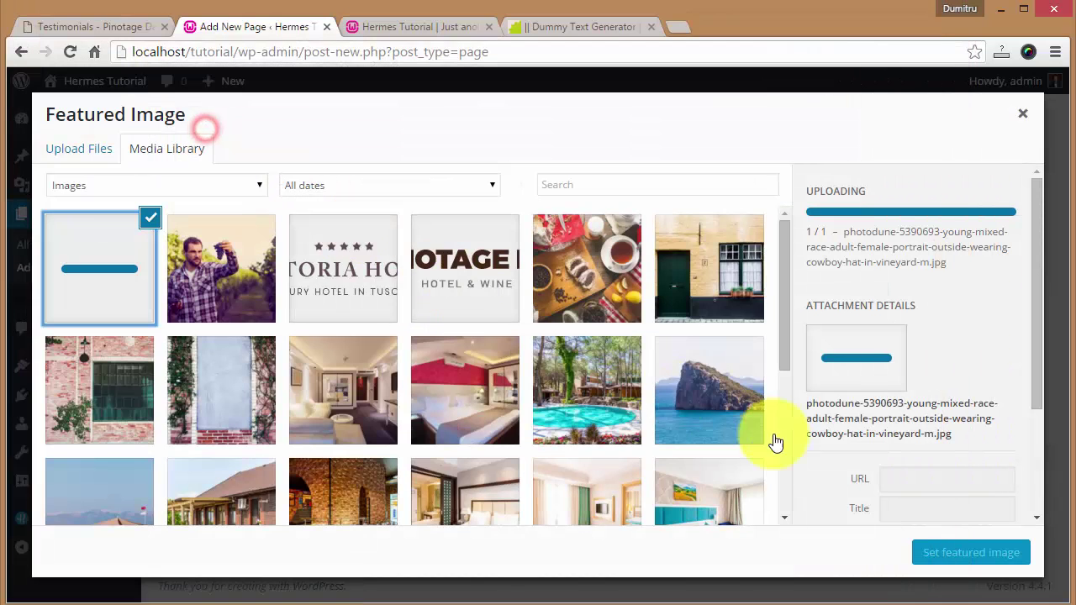
click(958, 555)
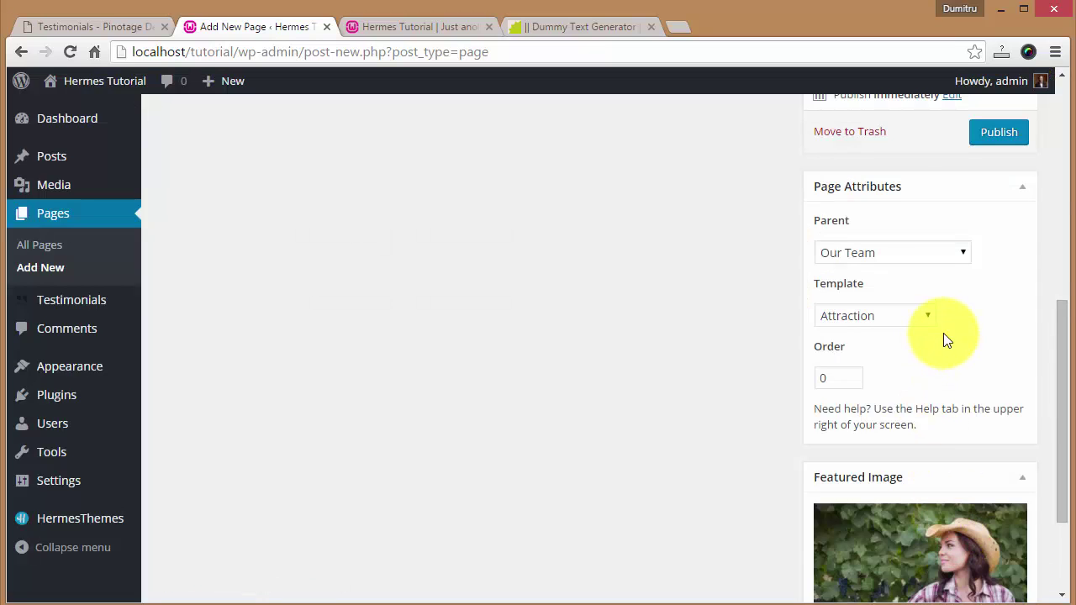
scroll(943, 333, up, 2)
click(998, 302)
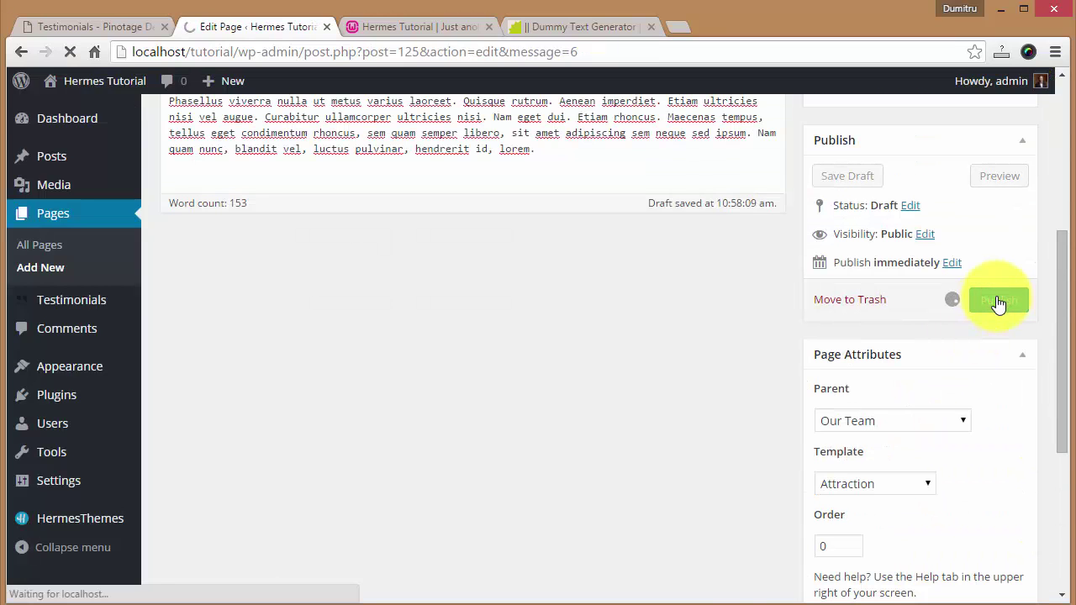
- Set the second member page's Distance to Attraction field to Wife & Marketing Expert and update the page
scroll(947, 293, down, 5)
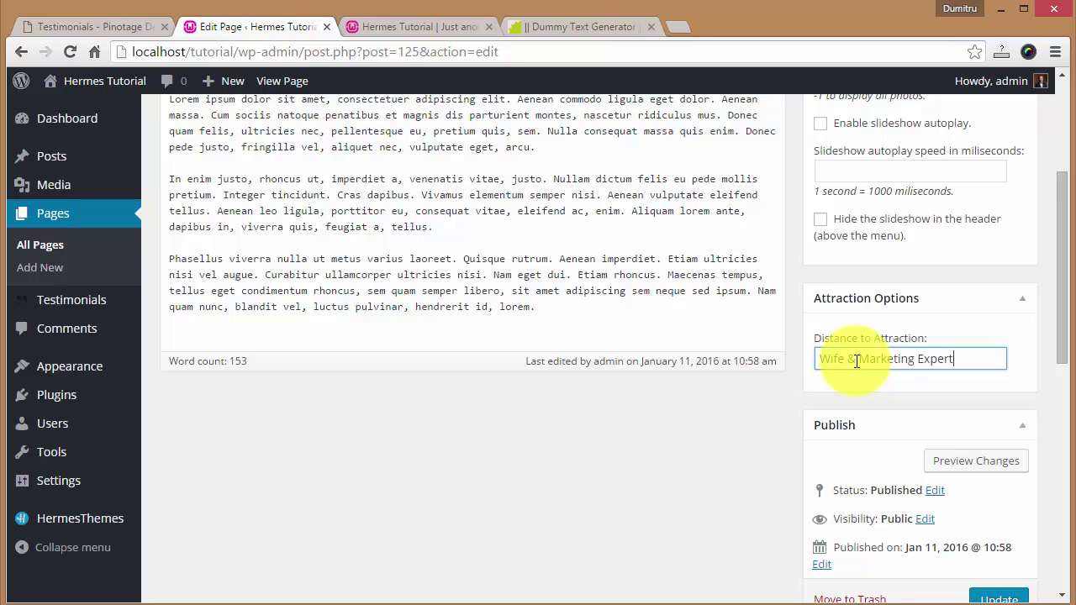
scroll(857, 363, down, 4)
click(998, 266)
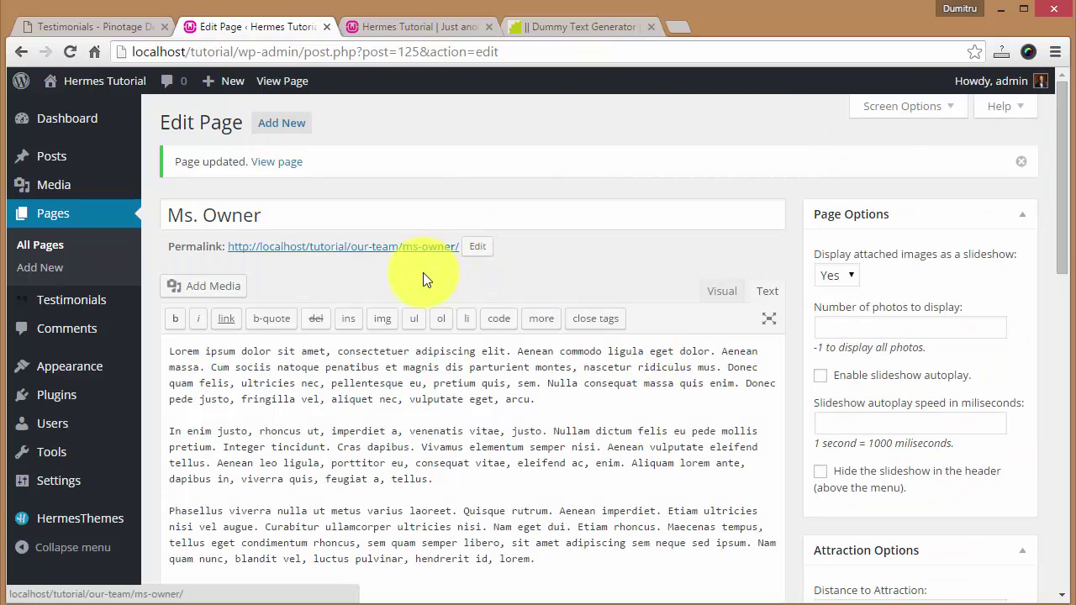
- Open the second member's live page and review its sidebar, featured photo, role line and text
click(403, 256)
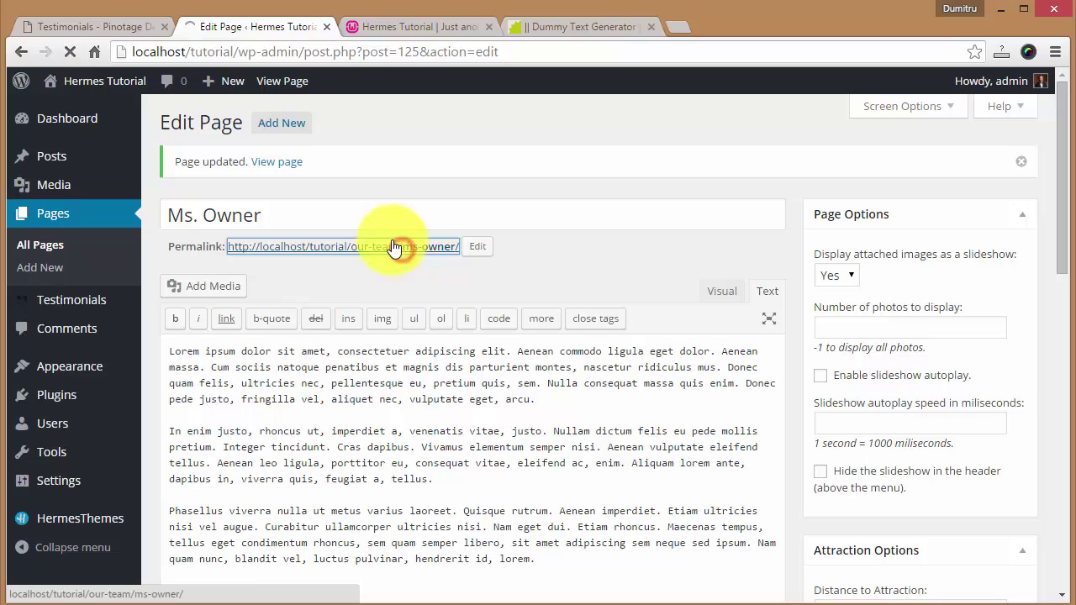
scroll(395, 260, down, 6)
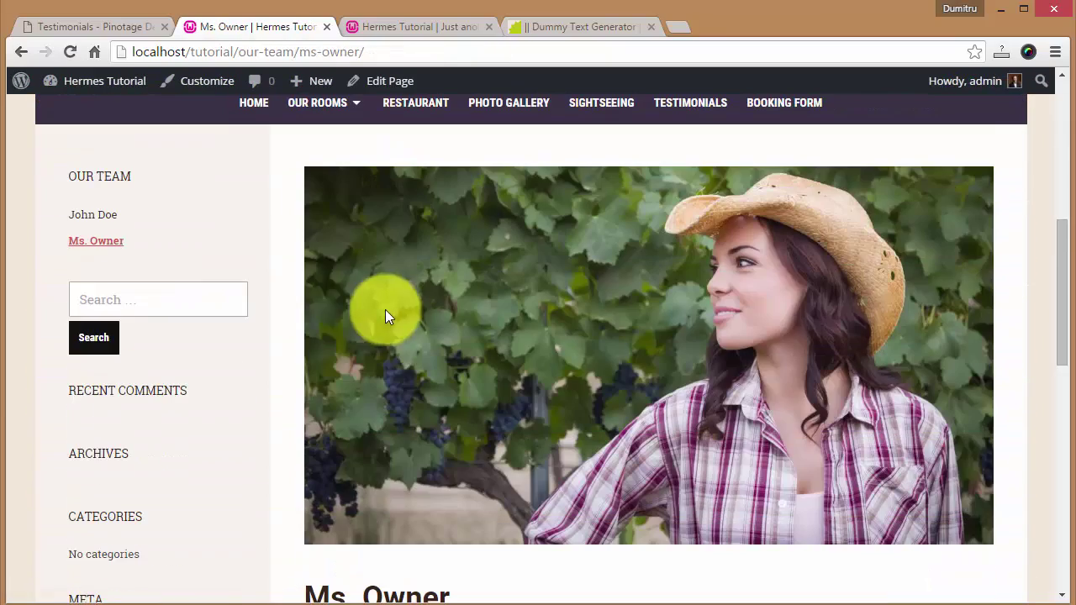
scroll(385, 310, down, 1)
scroll(367, 298, down, 3)
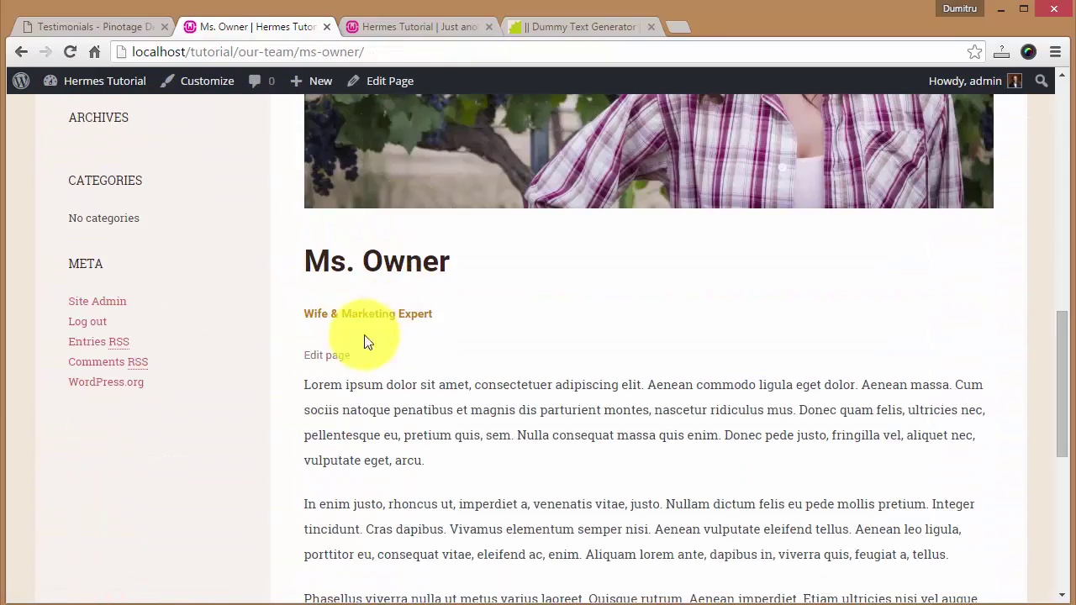
scroll(510, 339, down, 4)
scroll(580, 317, up, 8)
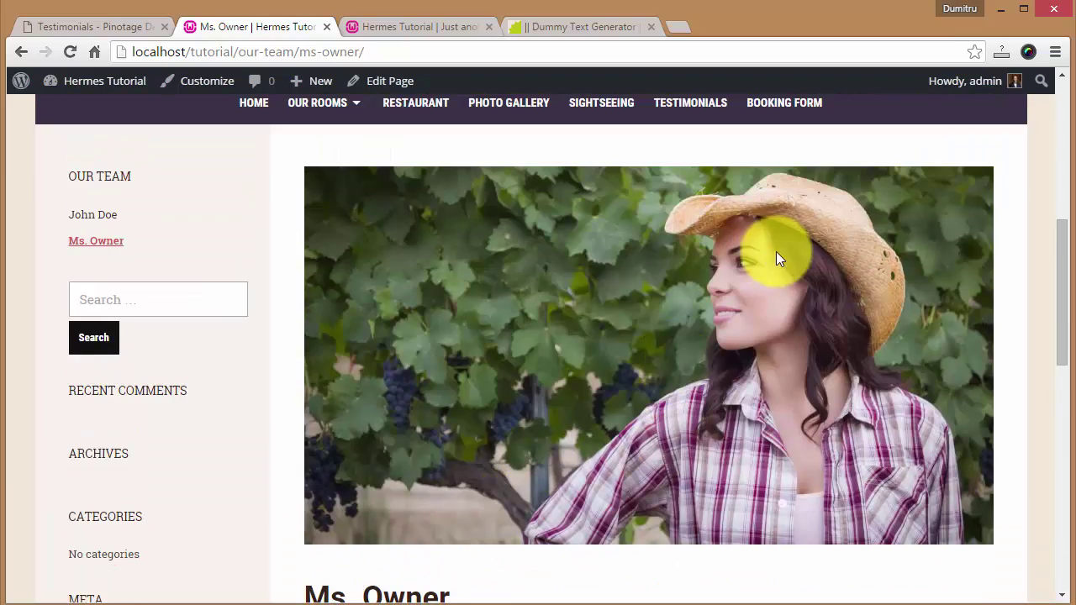
scroll(260, 281, up, 1)
- Open the live Our Team page and examine how the two members' photos, roles and excerpts are listed
click(106, 260)
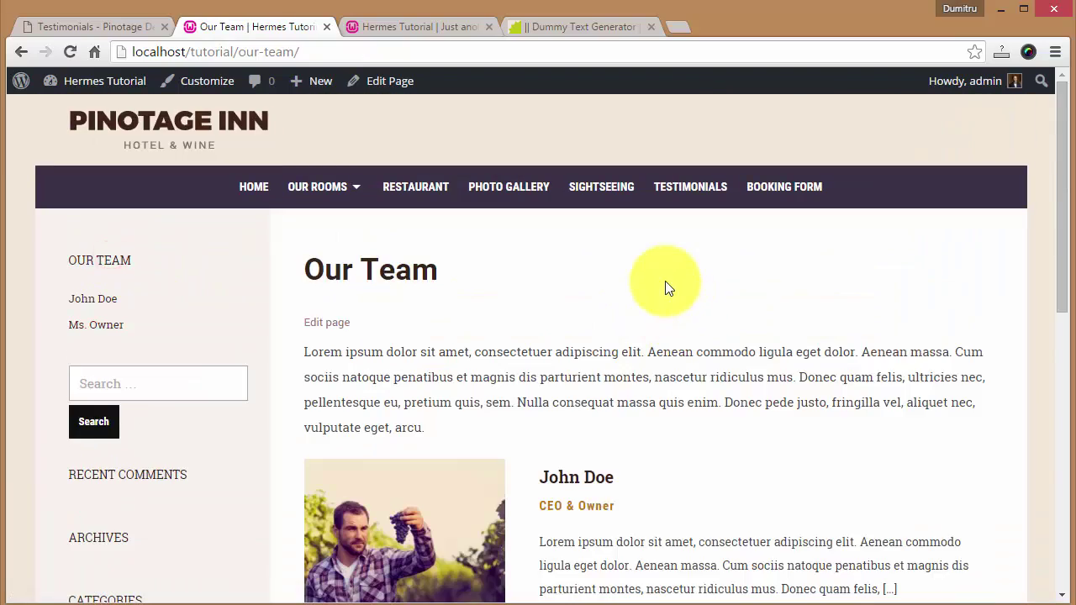
scroll(664, 281, down, 3)
scroll(639, 277, down, 3)
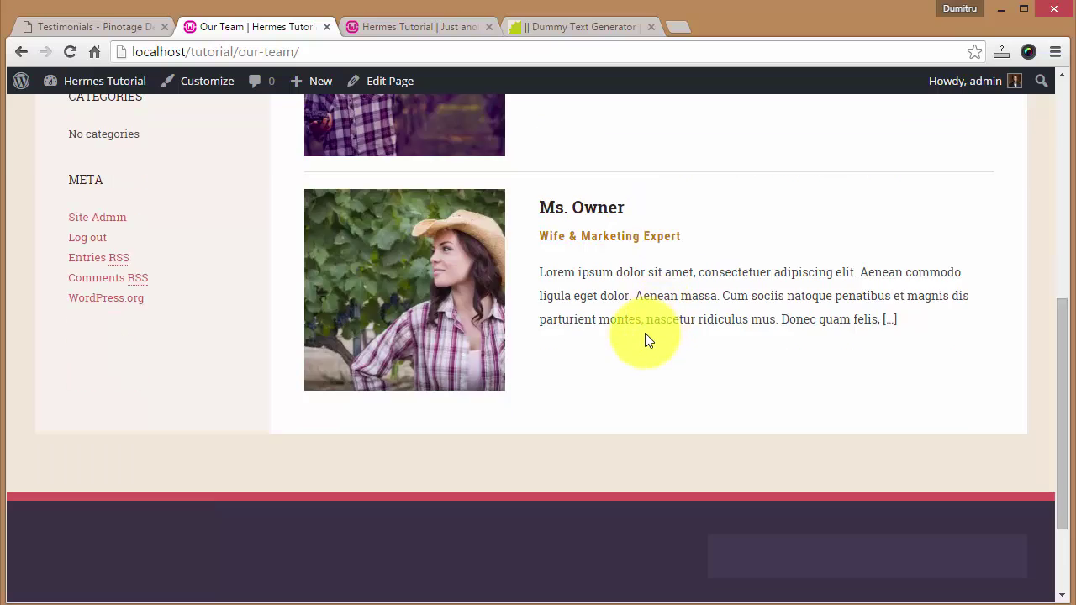
scroll(622, 328, up, 3)
scroll(538, 303, down, 2)
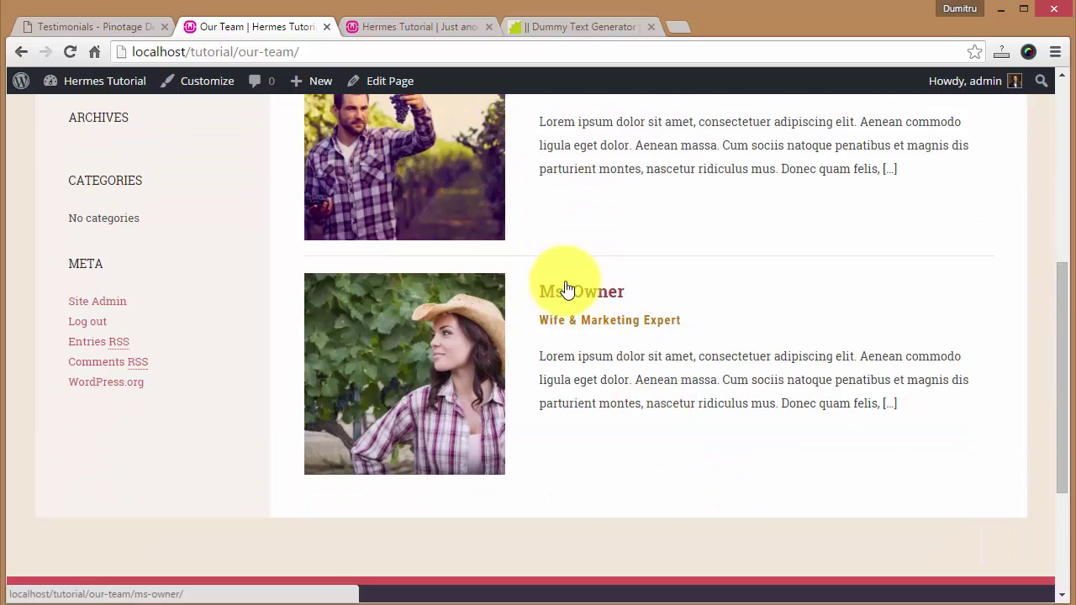
scroll(572, 295, up, 5)
scroll(531, 301, down, 3)
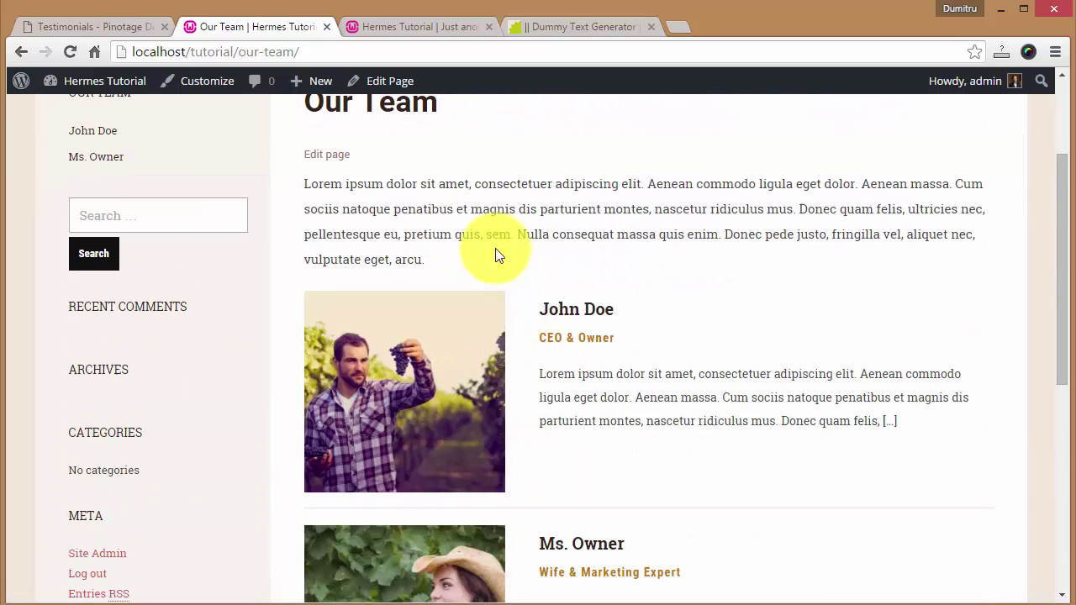
- Edit the Our Team page to use the Rooms List template and update it
click(328, 158)
scroll(891, 363, down, 10)
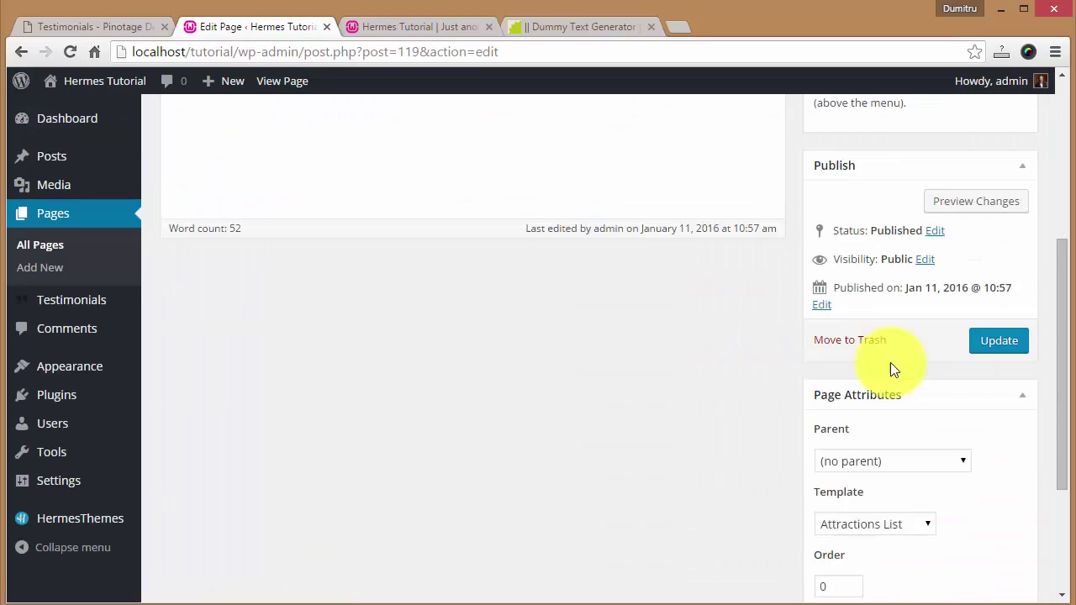
click(886, 356)
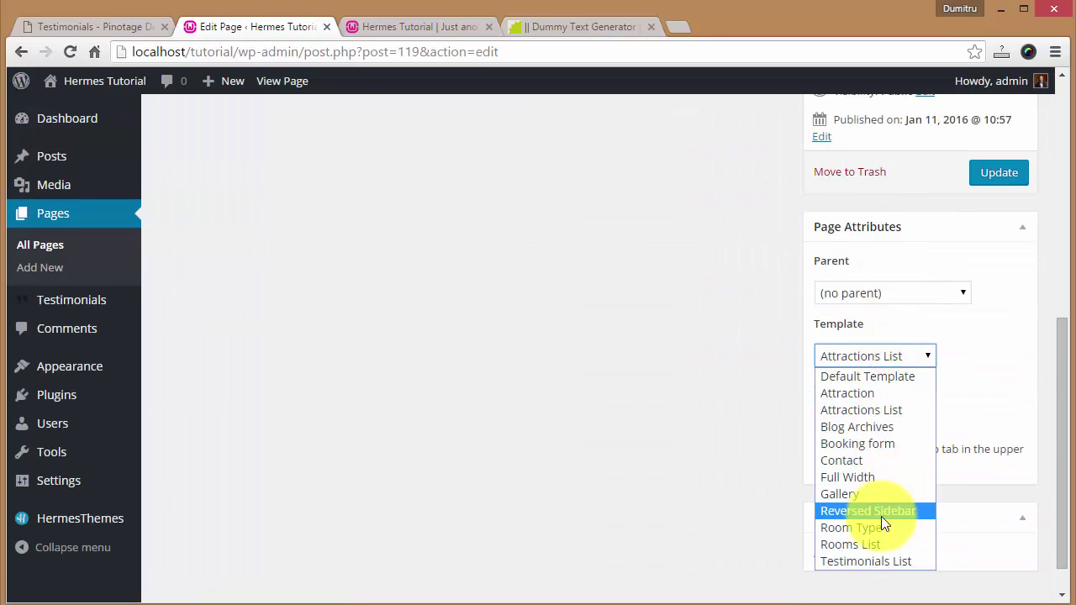
click(869, 544)
scroll(889, 457, up, 2)
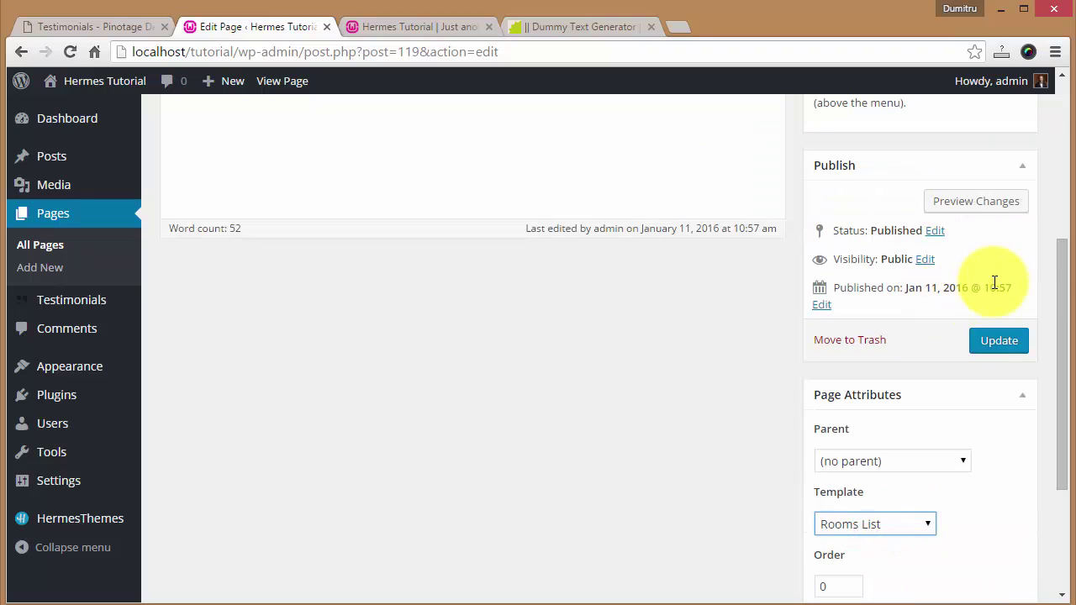
click(1000, 340)
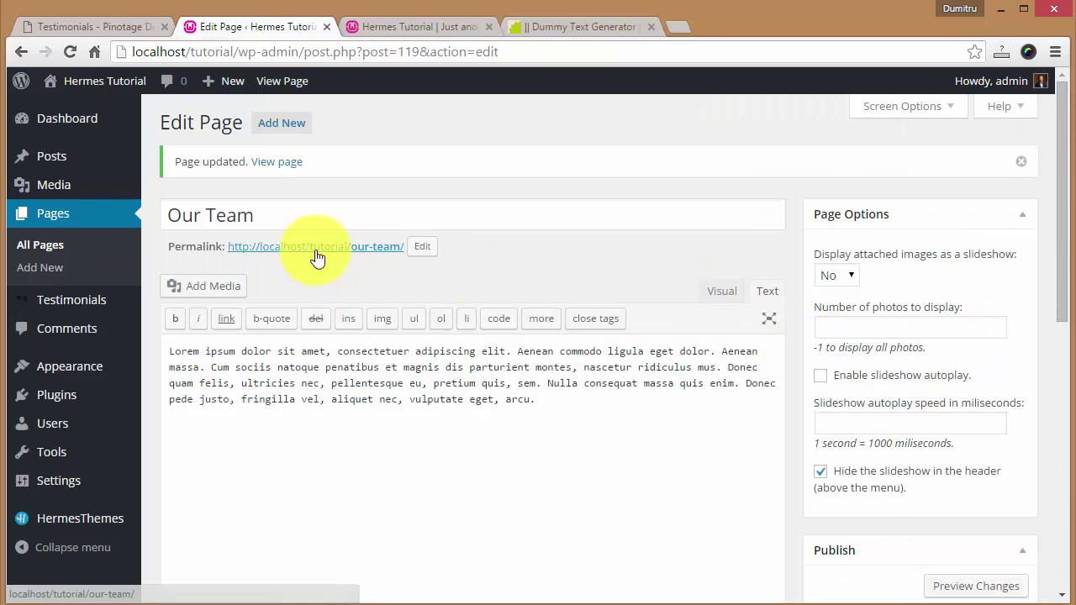
- Open the live Our Team page and examine how the Rooms List template lays out the members' photos, roles and links
click(320, 246)
scroll(512, 256, down, 2)
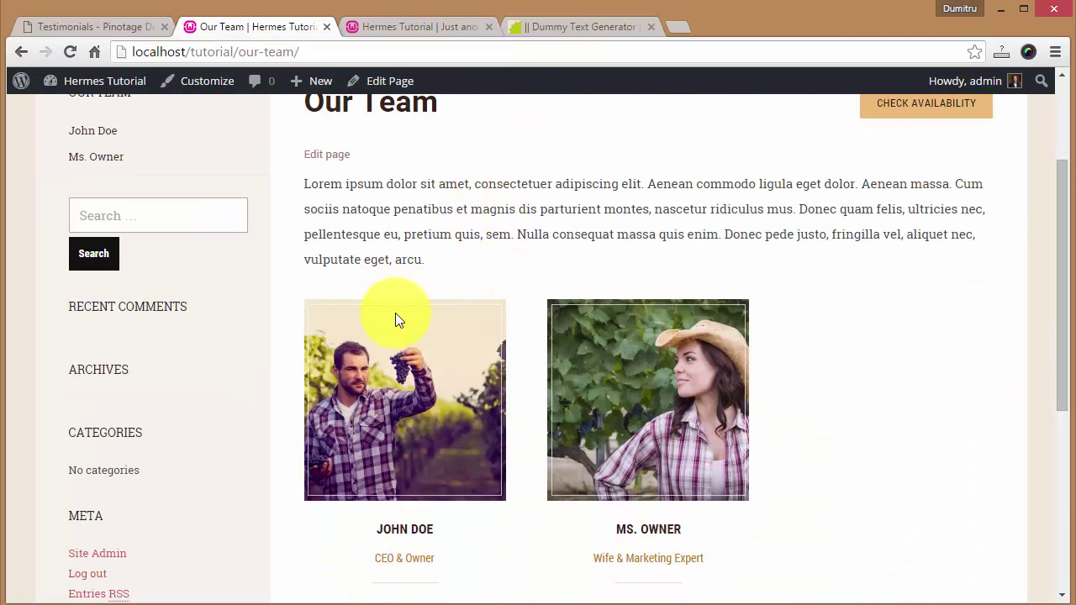
scroll(867, 425, down, 1)
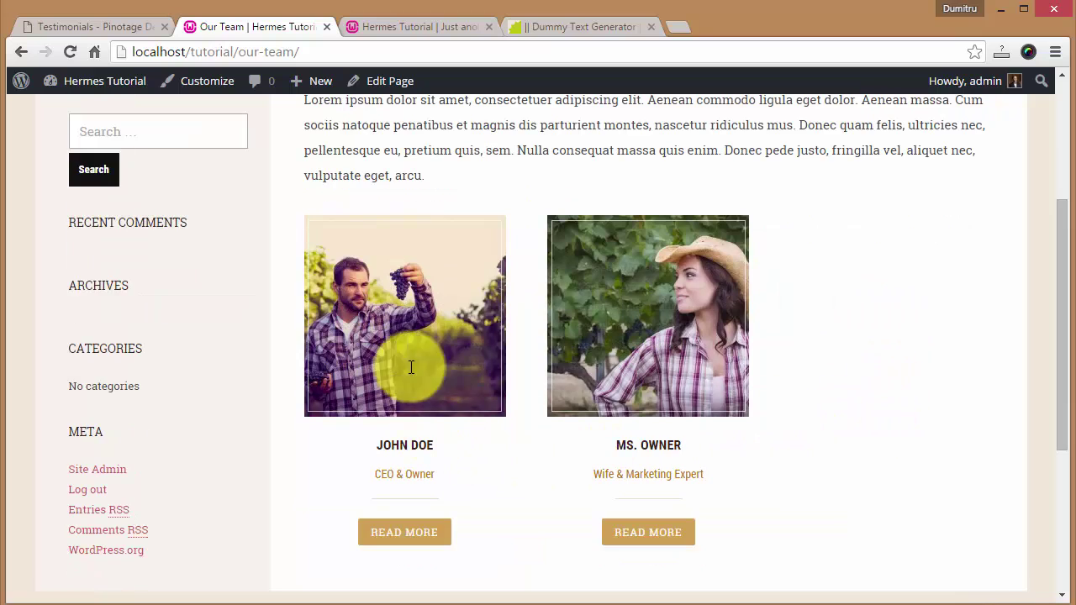
scroll(871, 414, down, 1)
scroll(511, 408, down, 1)
scroll(504, 432, up, 2)
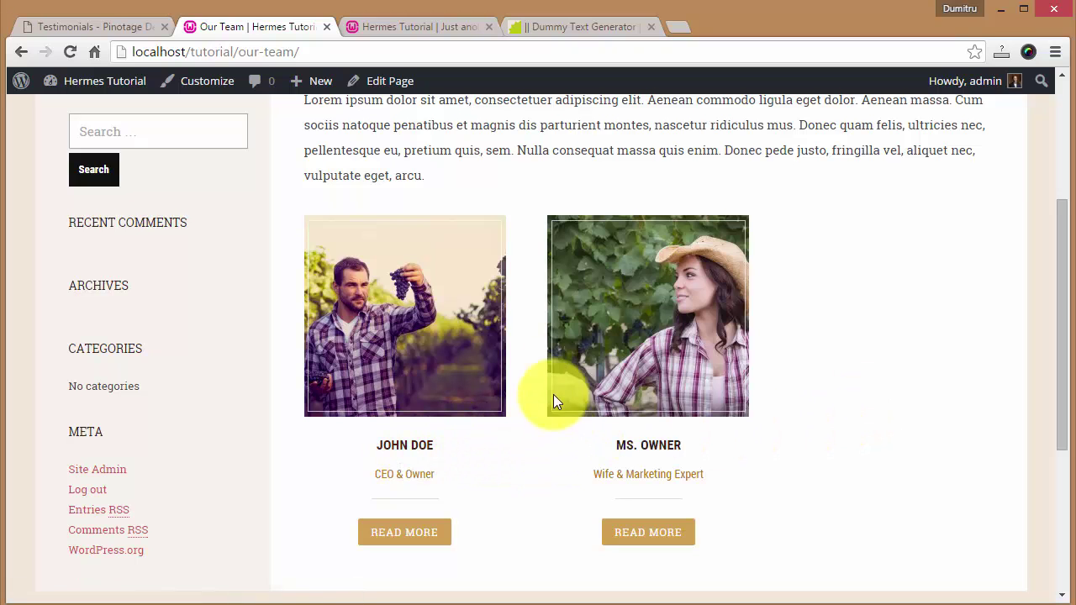
scroll(553, 394, up, 3)
- Reopen the Our Team page for editing, choose a different page template and update the page
click(333, 333)
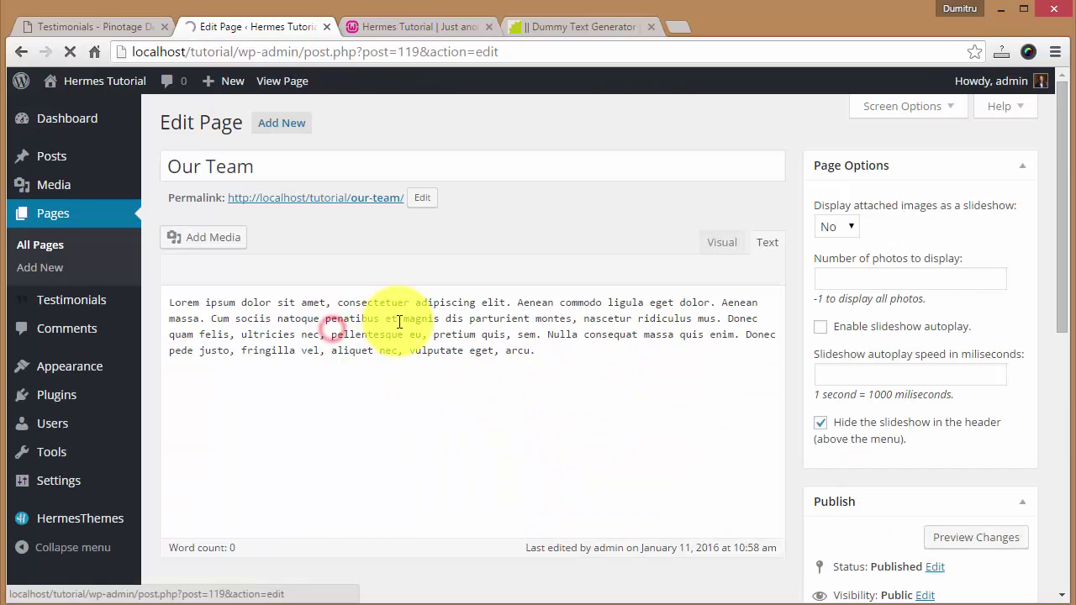
scroll(934, 295, down, 5)
scroll(931, 299, down, 1)
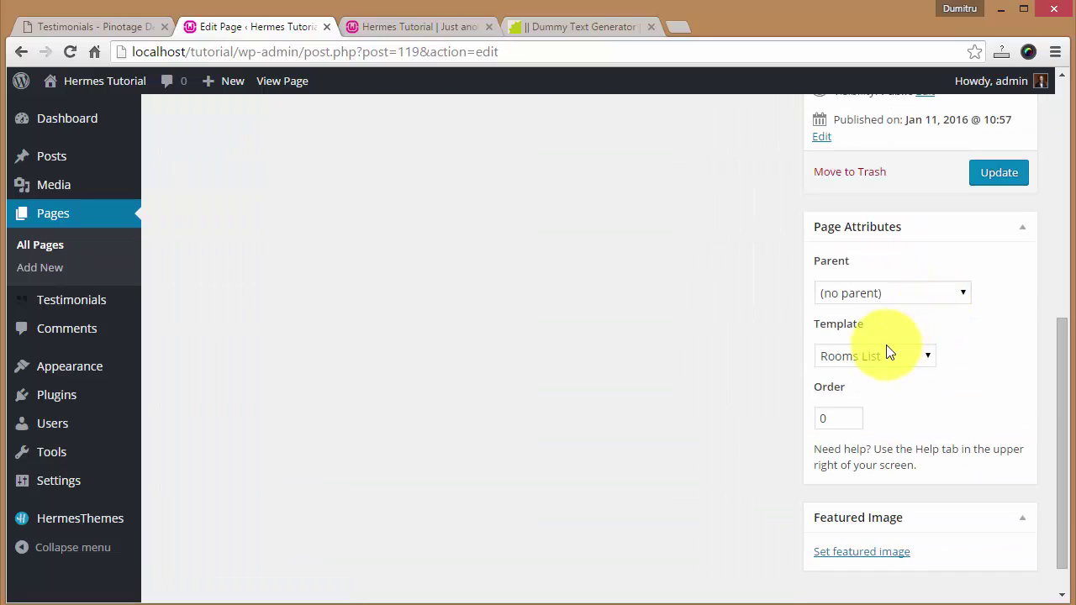
click(874, 357)
click(871, 411)
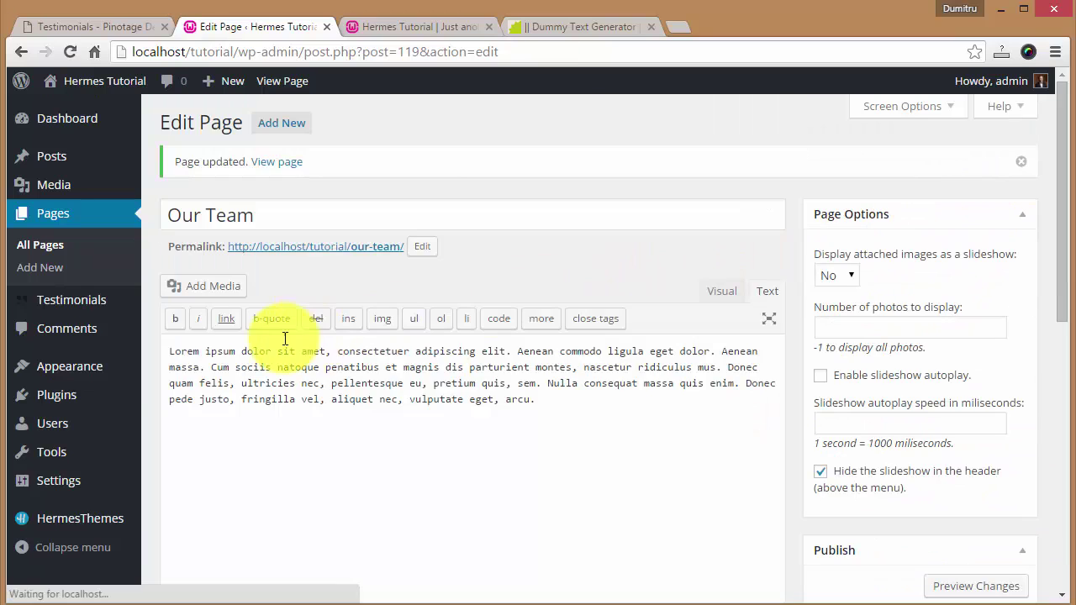
- Add the Our Team page to Main Menu, place it between Photo Gallery and Sightseeing, and save the menu
mouse_move(101, 384)
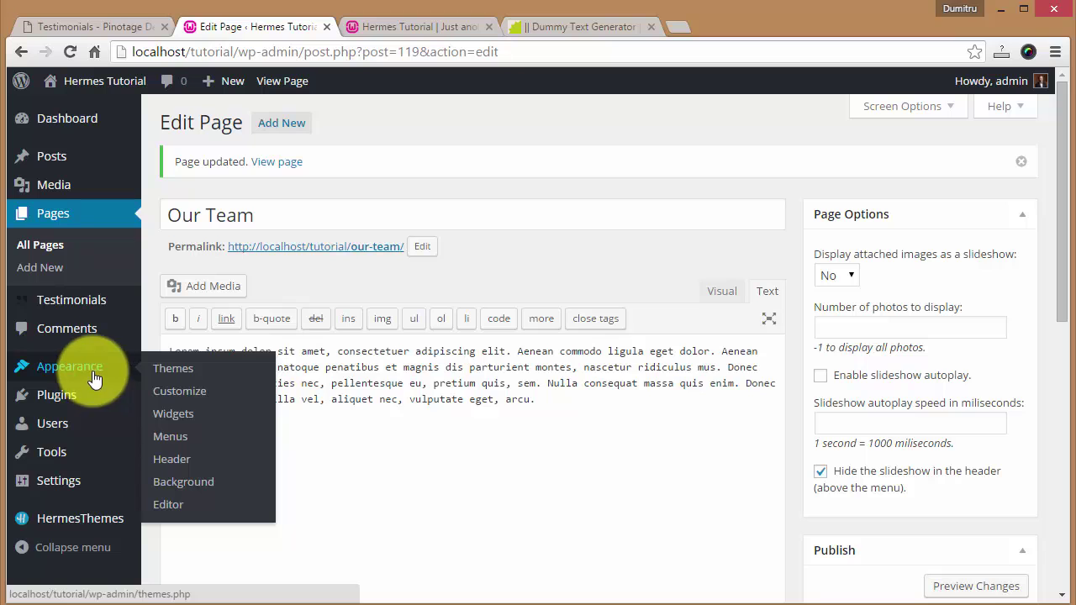
click(171, 438)
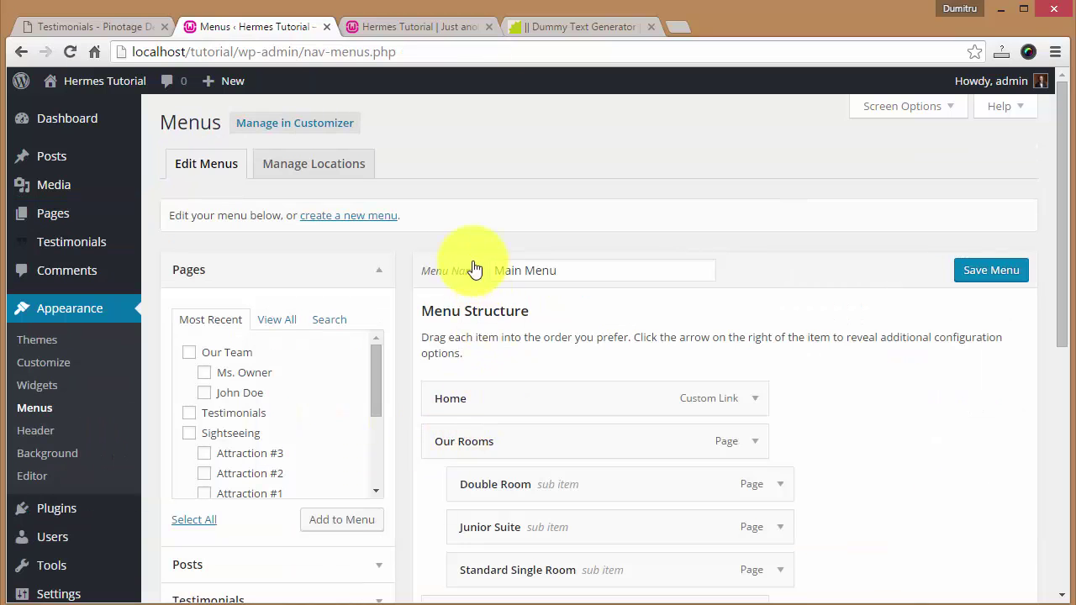
scroll(451, 228, down, 1)
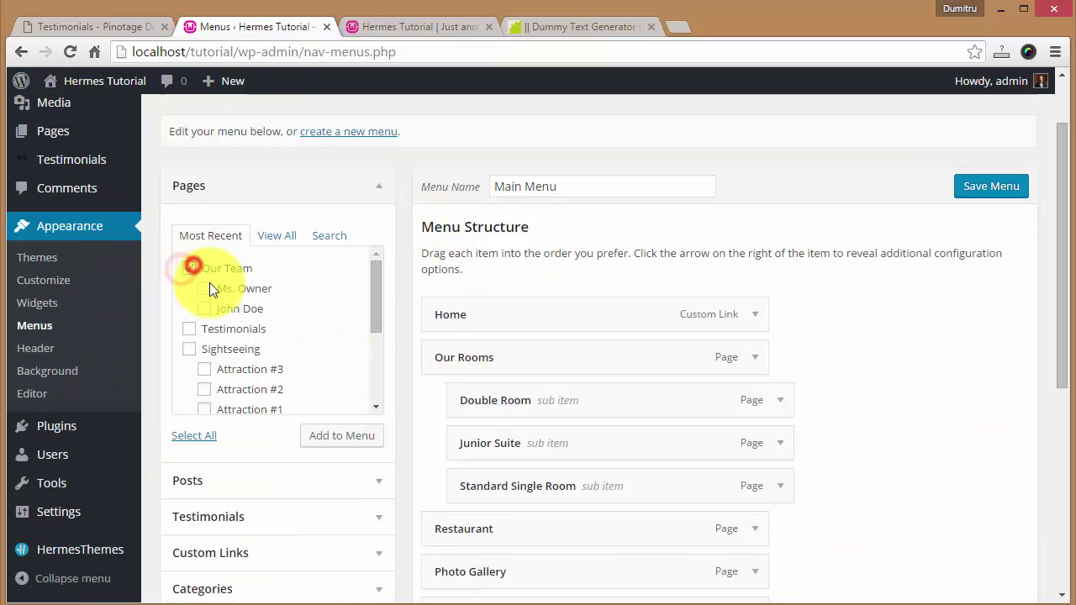
click(338, 438)
scroll(849, 408, down, 4)
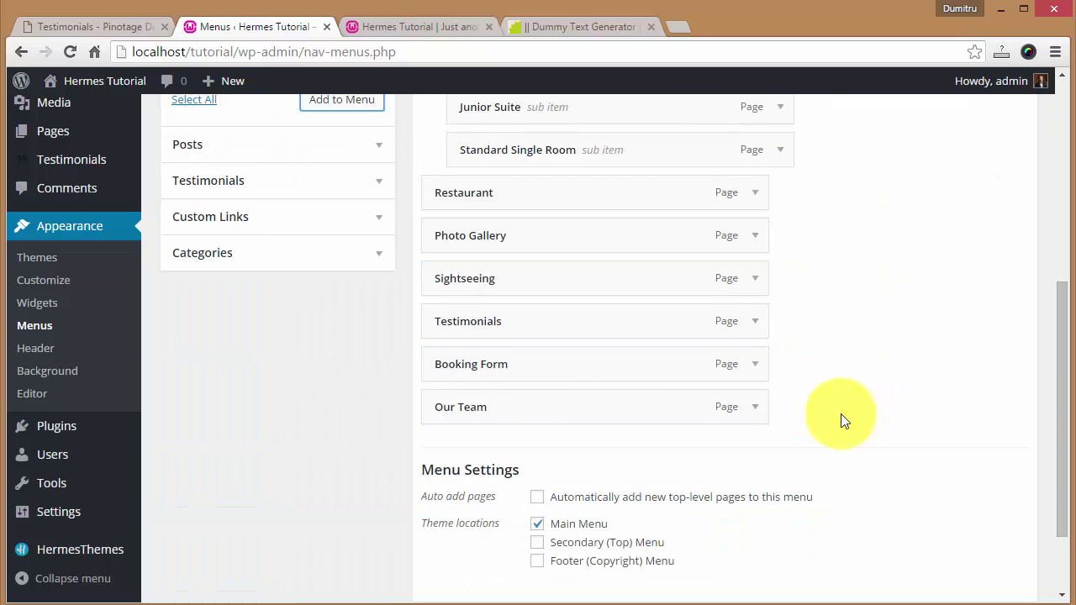
drag(493, 422, 504, 278)
scroll(764, 284, up, 5)
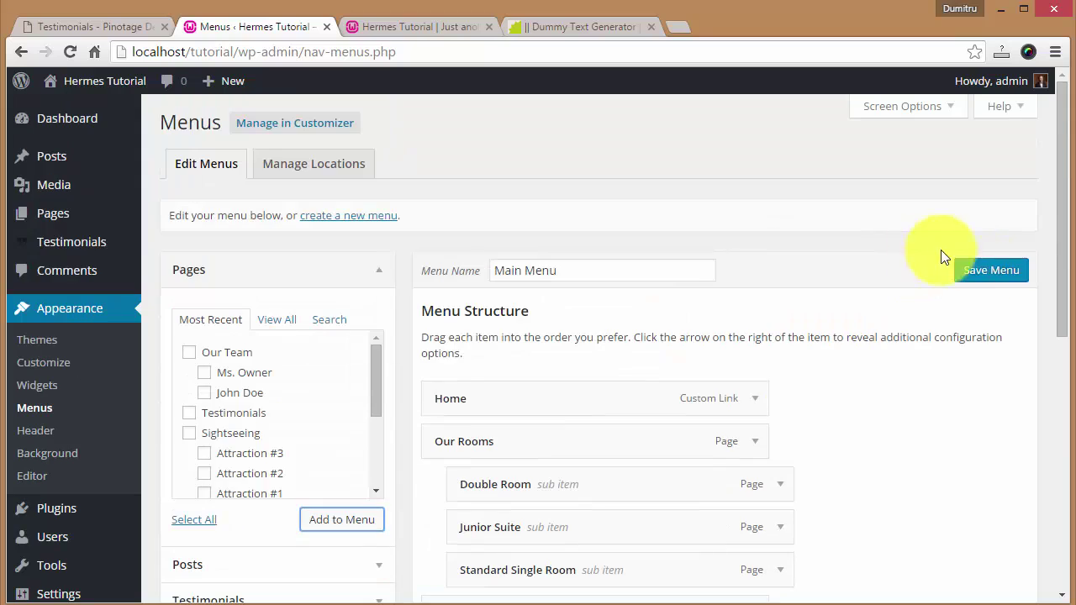
click(1006, 271)
- Check the main navigation on the live home page and compare its header with the Pinotage demo home page
click(402, 26)
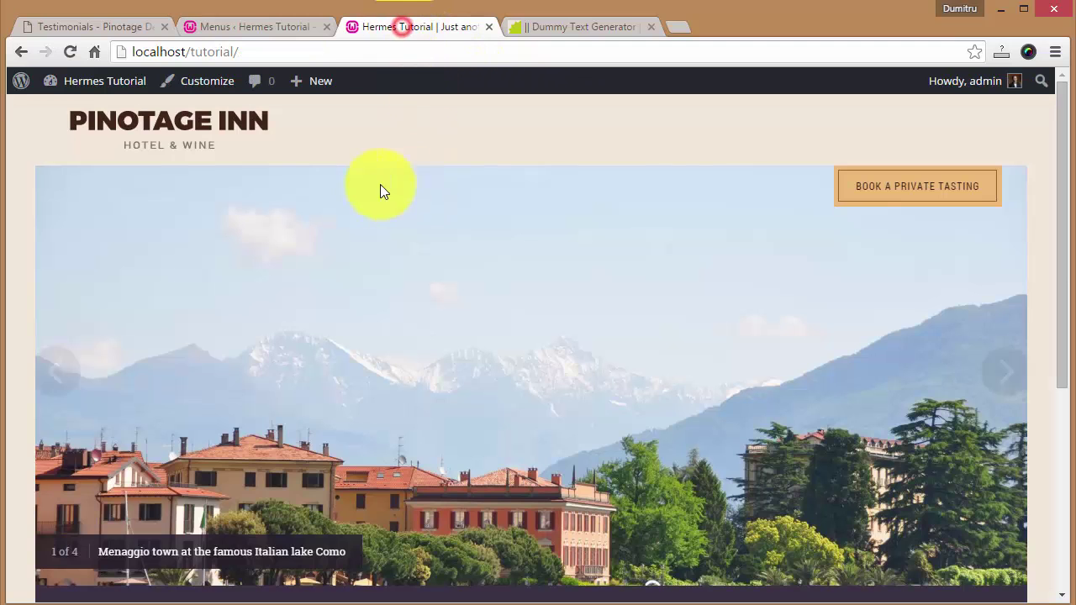
scroll(555, 311, down, 4)
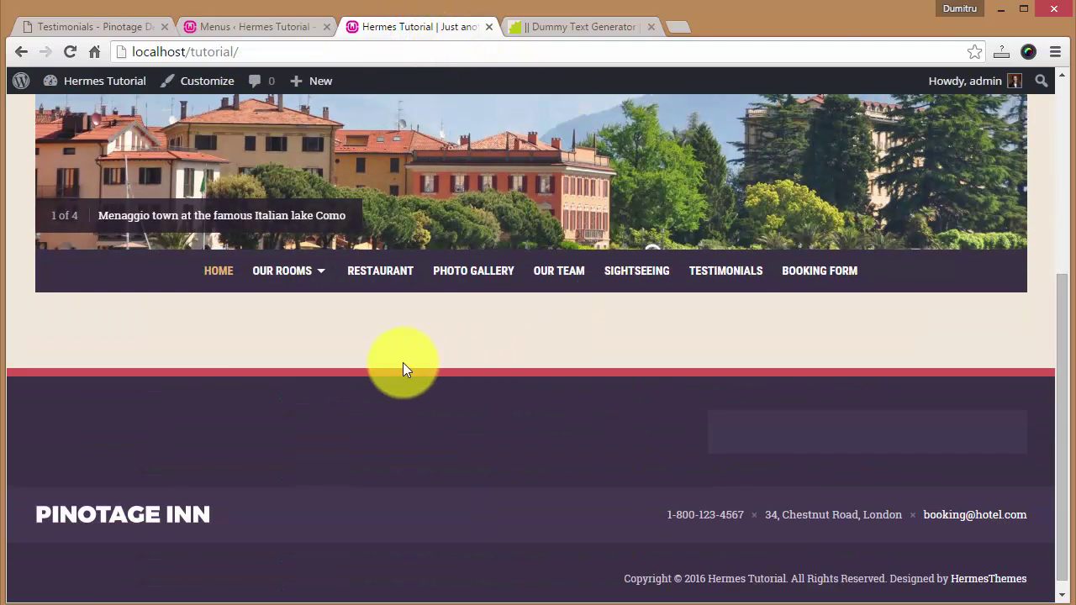
scroll(429, 382, up, 1)
scroll(436, 392, up, 5)
click(112, 22)
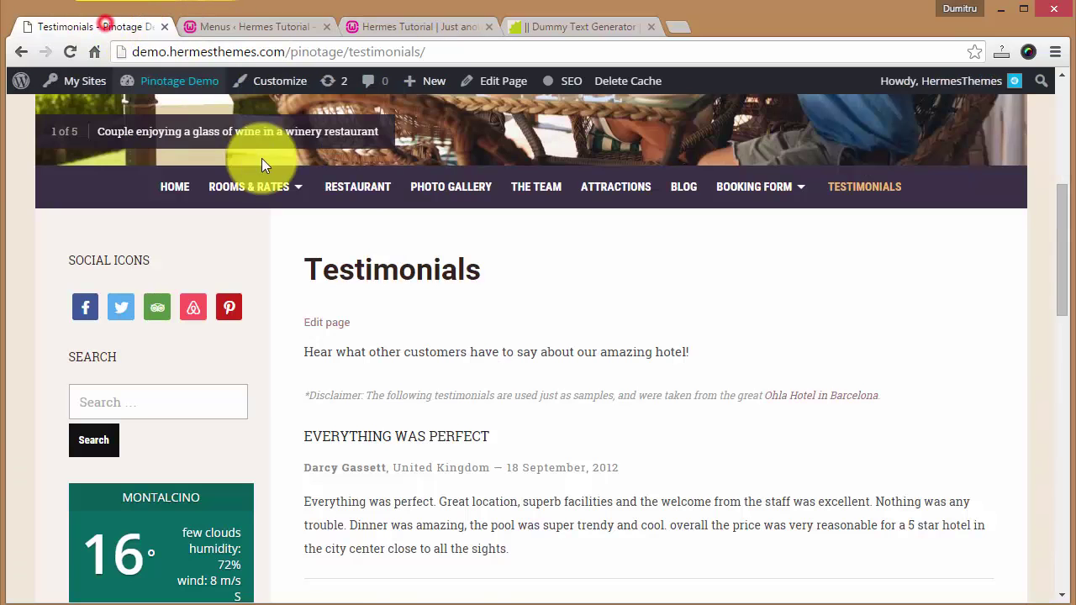
click(180, 120)
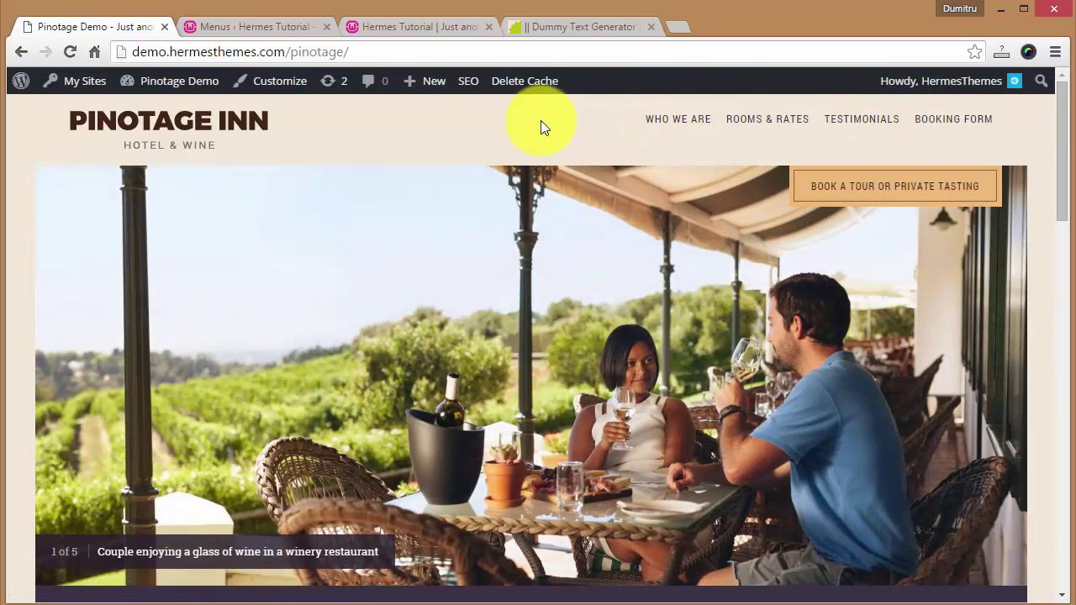
- Create a new navigation menu named Secondary in the tutorial site's admin
click(243, 23)
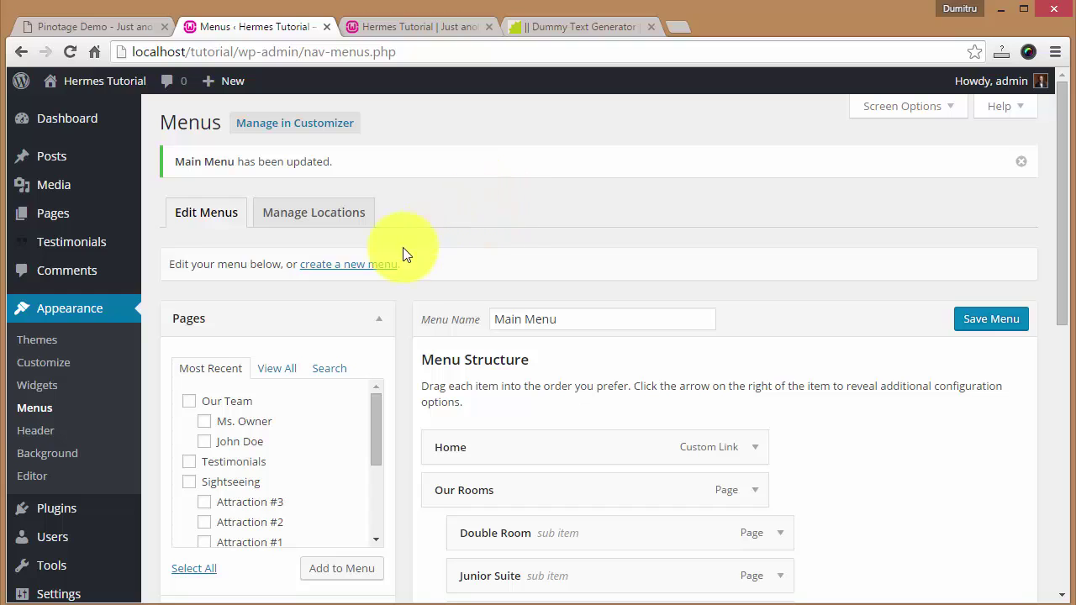
click(337, 266)
text(Secondary)
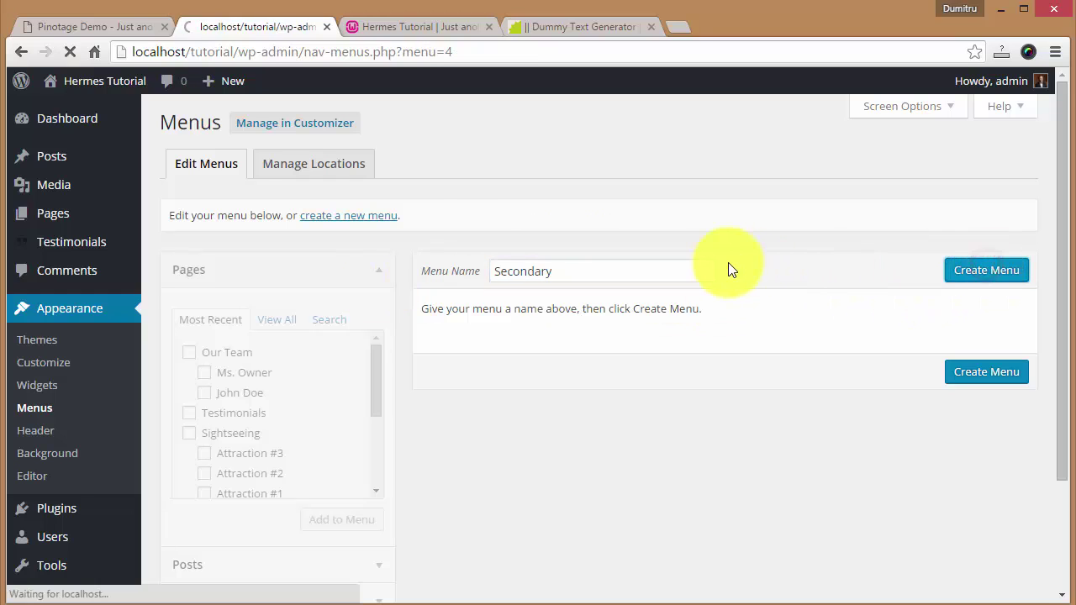
- Add the Booking Form, Our Team and Testimonials pages to Secondary, assign it to Secondary (Top) Menu, and save
click(279, 329)
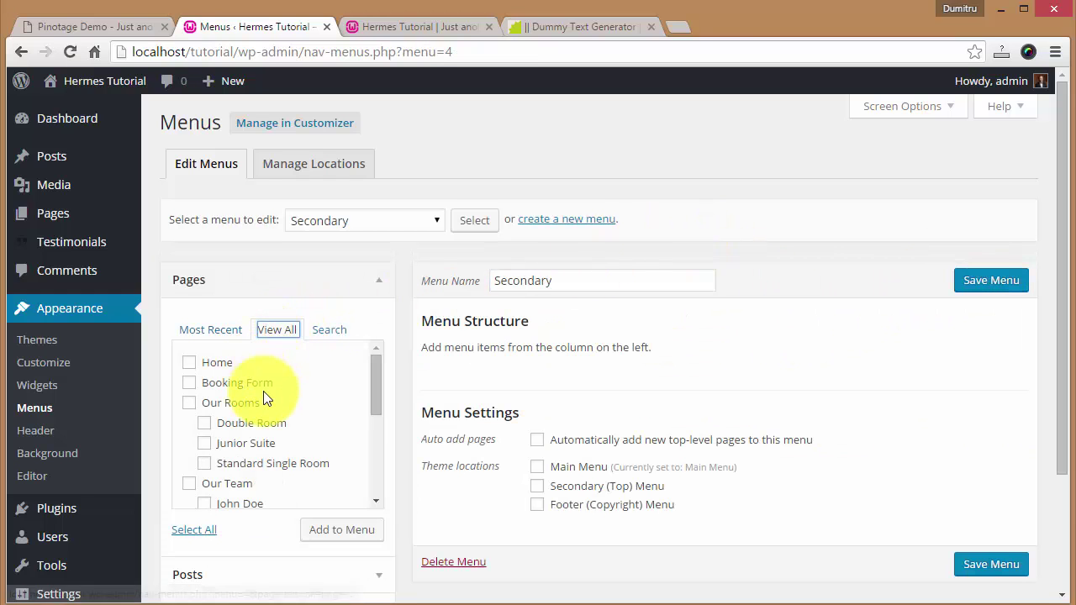
click(188, 383)
scroll(254, 421, down, 1)
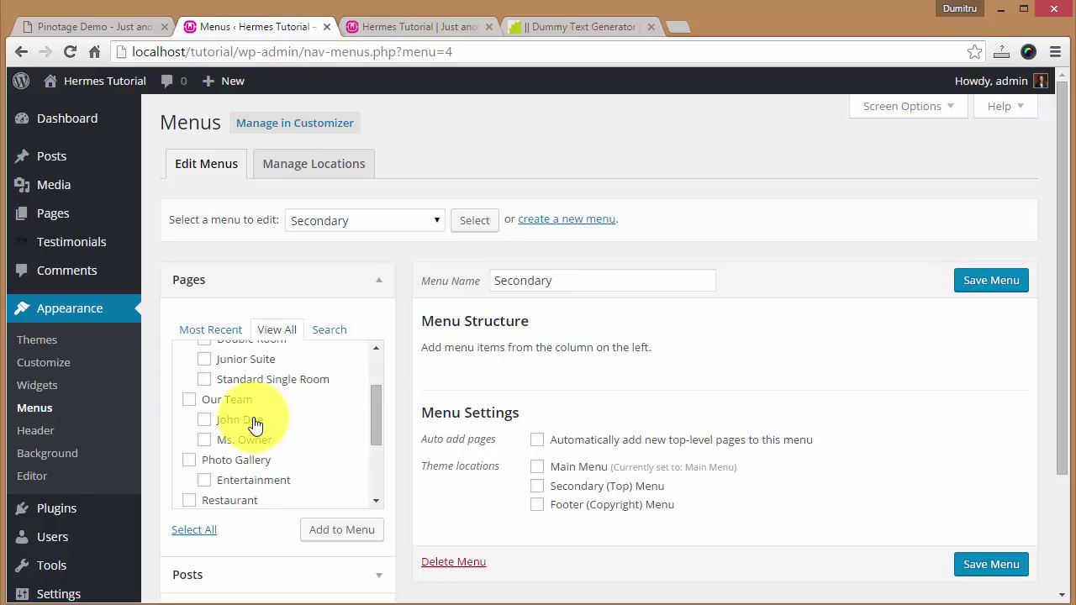
click(189, 401)
scroll(267, 424, down, 1)
scroll(233, 439, down, 2)
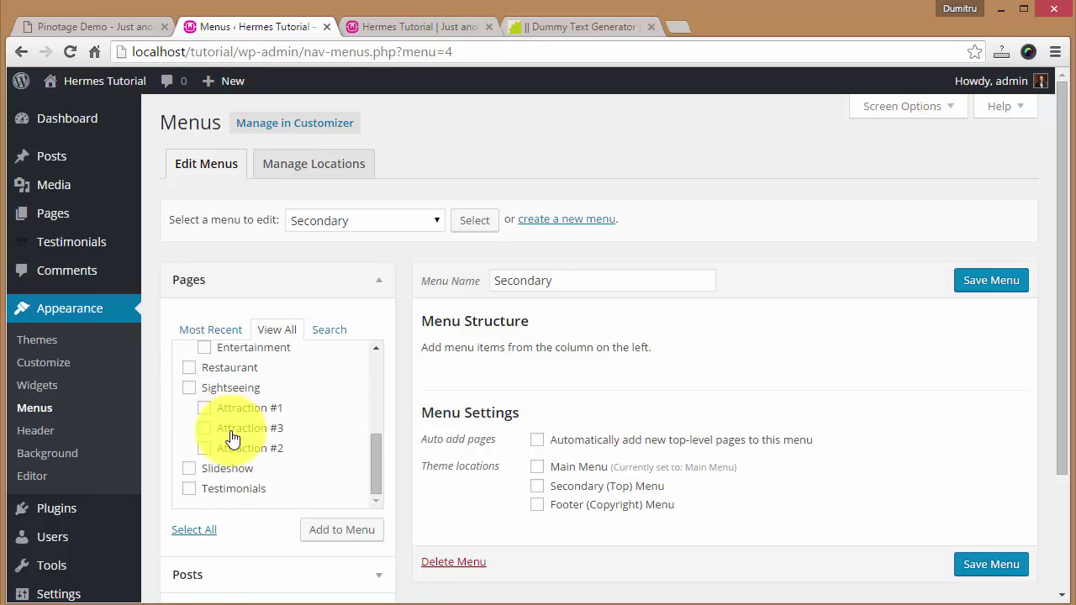
click(191, 405)
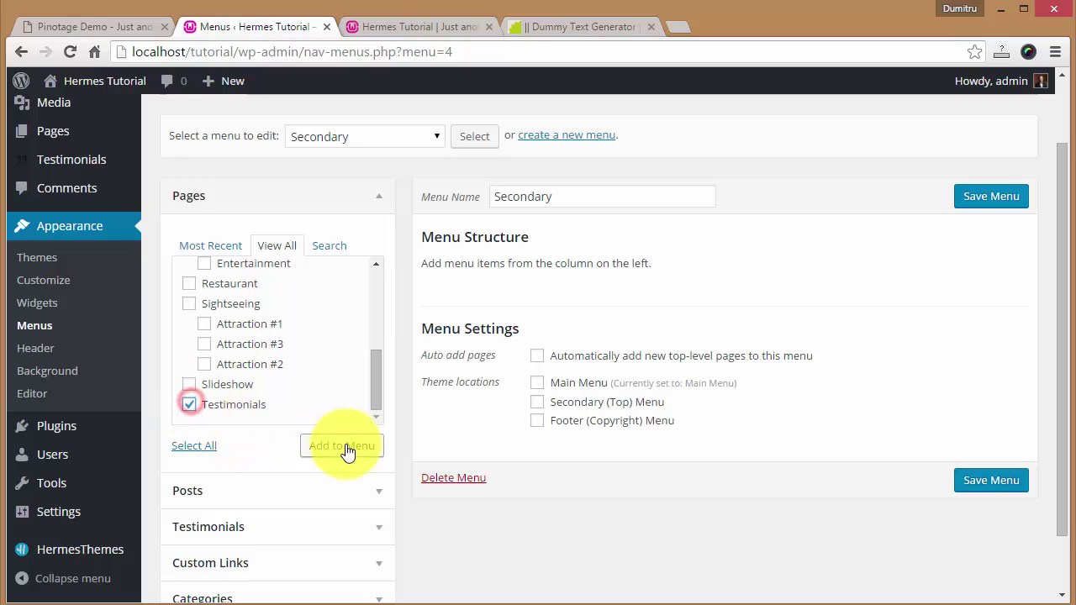
click(344, 445)
scroll(656, 302, down, 2)
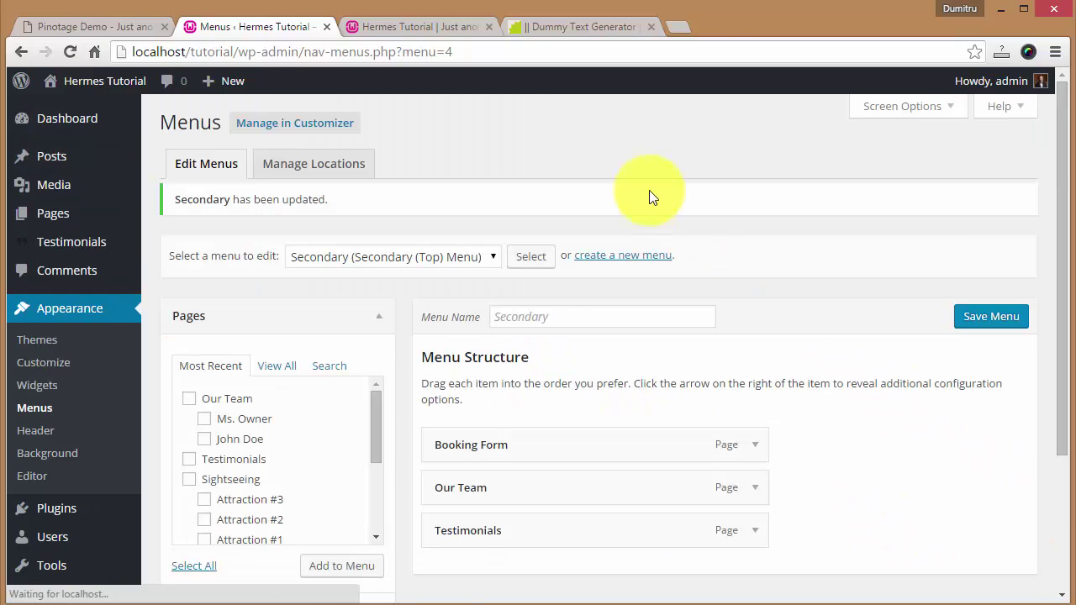
- Reload the live home page to check its header menu, and examine the footer menus on the Pinotage demo
click(385, 29)
key(F5)
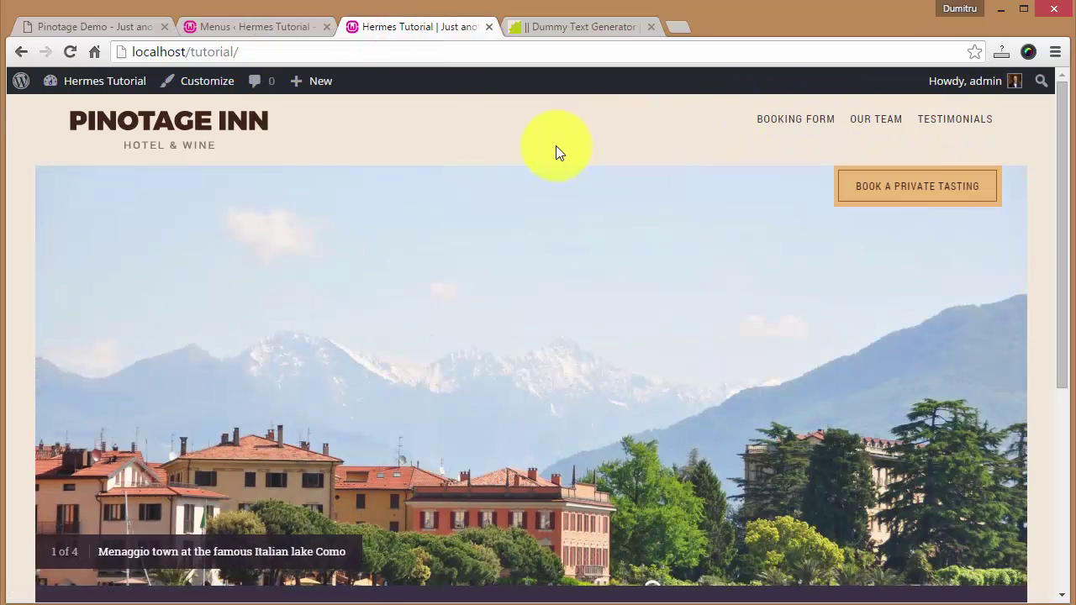
click(97, 27)
scroll(521, 347, down, 20)
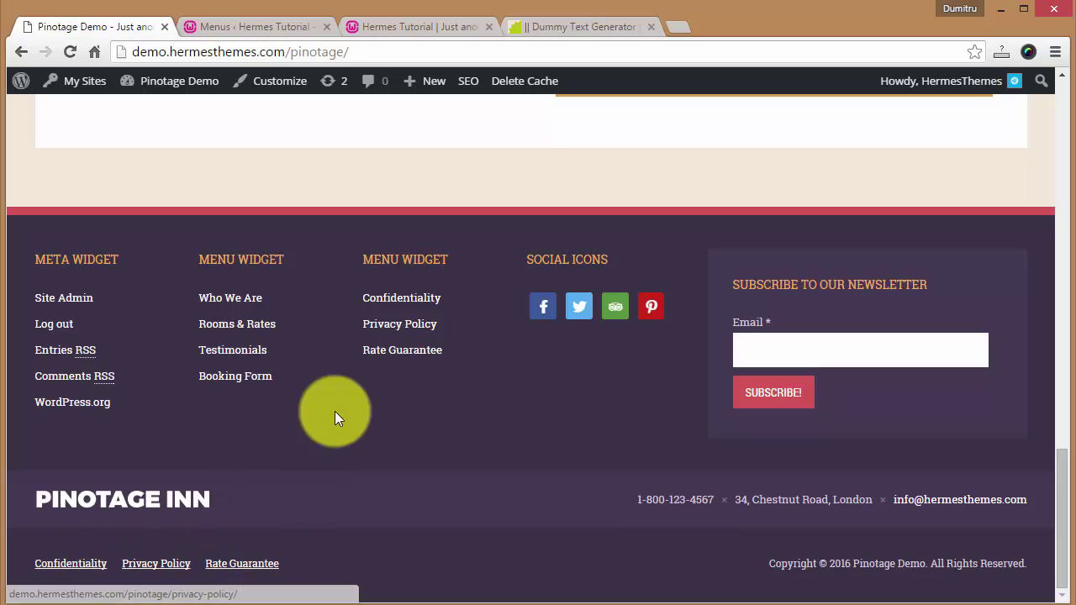
- Also assign the Secondary menu to the Footer (Copyright) Menu location and save it
click(241, 26)
scroll(496, 351, down, 1)
scroll(496, 351, down, 2)
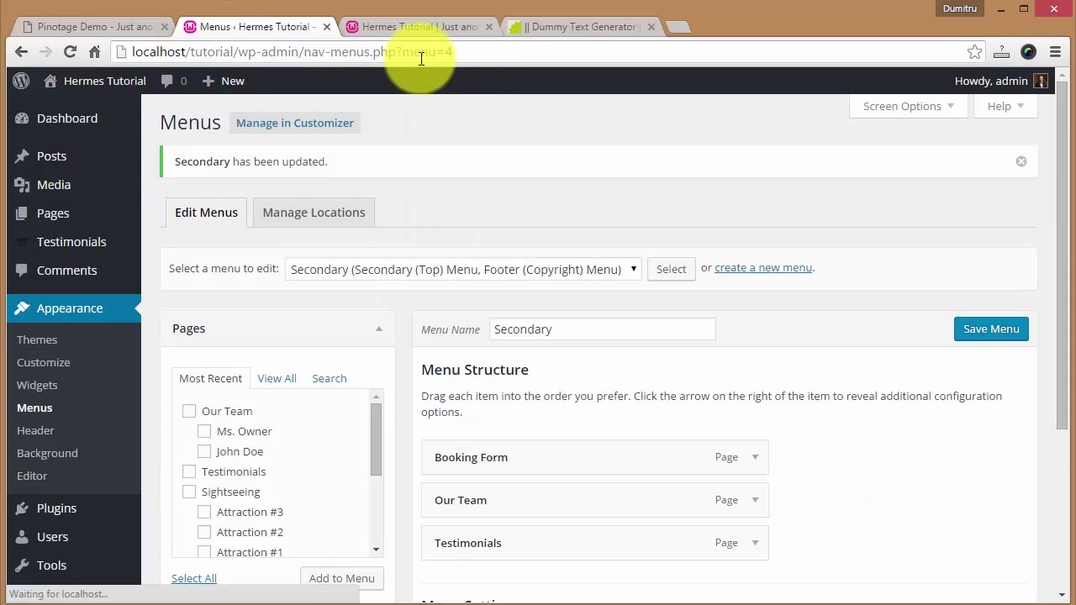
- Reload the live home page and examine the footer's menu links and contact information
click(395, 26)
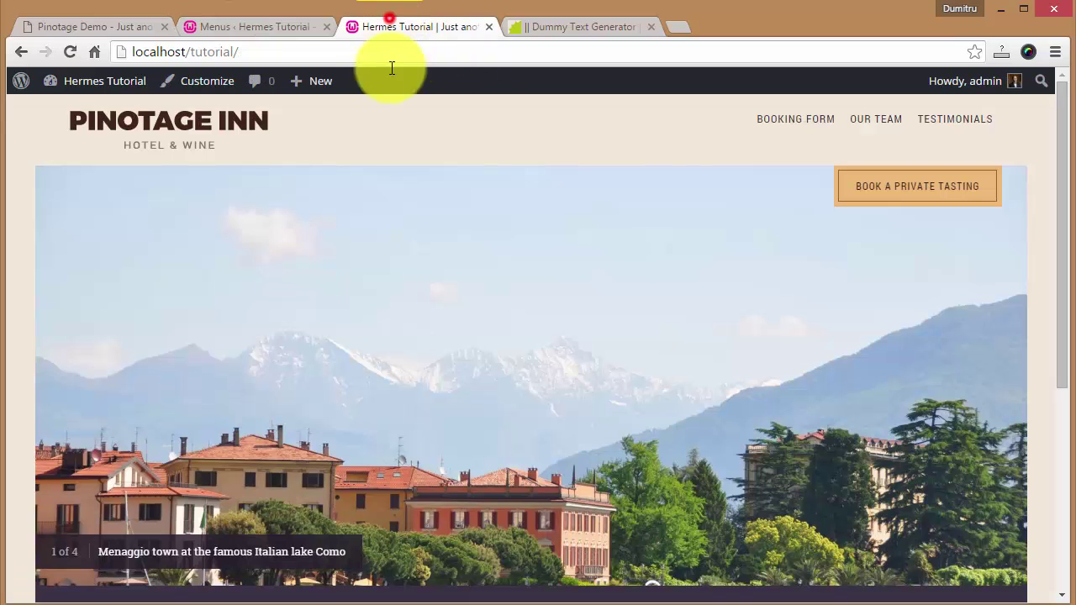
key(F5)
scroll(549, 367, down, 5)
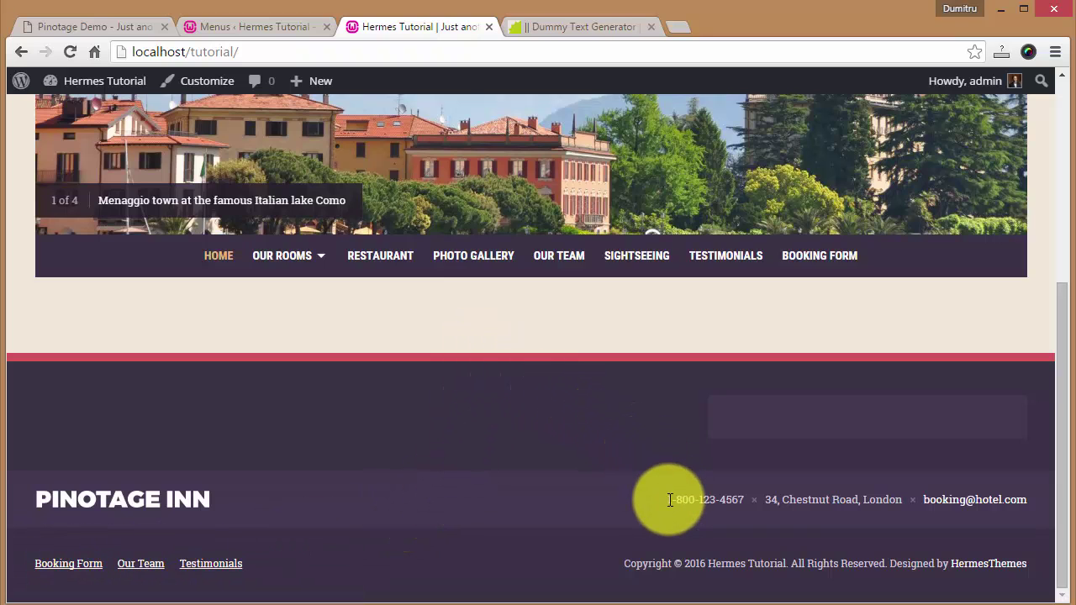
drag(669, 500, 824, 496)
click(763, 493)
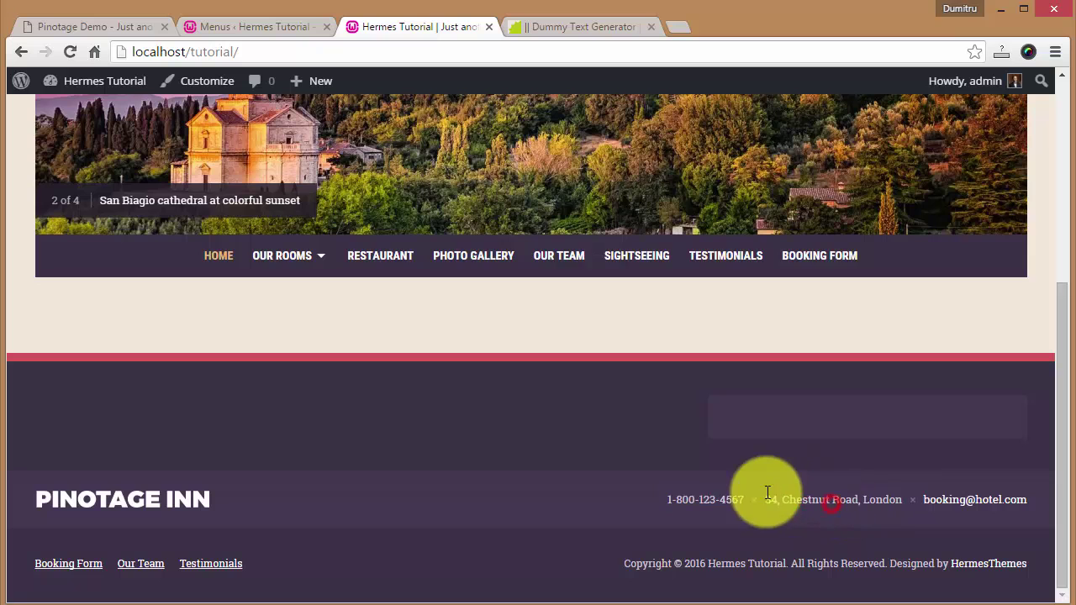
drag(673, 501, 865, 494)
click(870, 499)
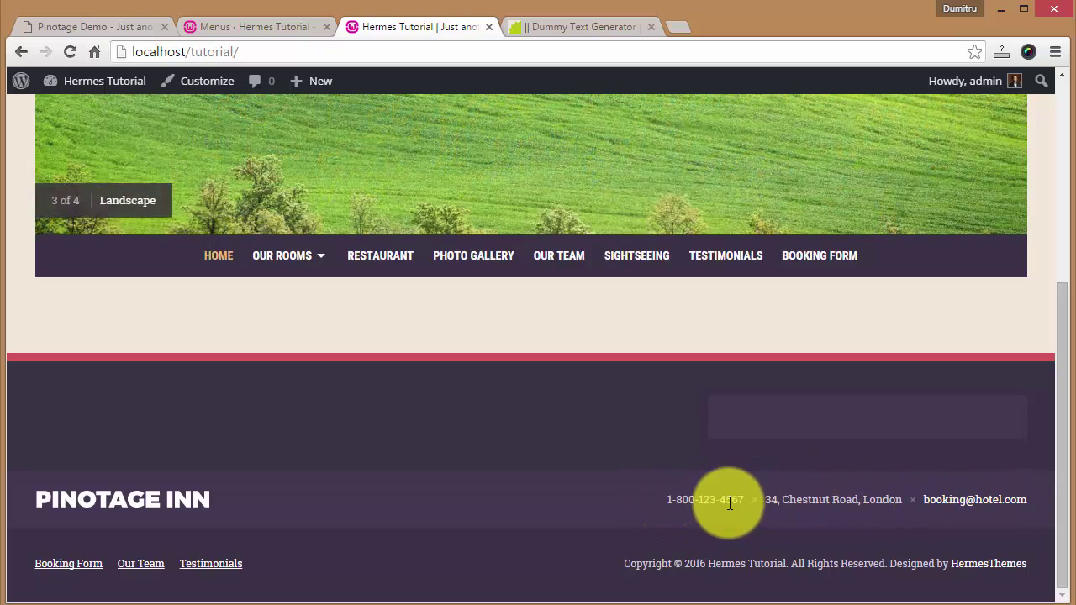
- Change the city in the Footer Contacts Block address to Vienna in Theme Options and save the changes
click(253, 26)
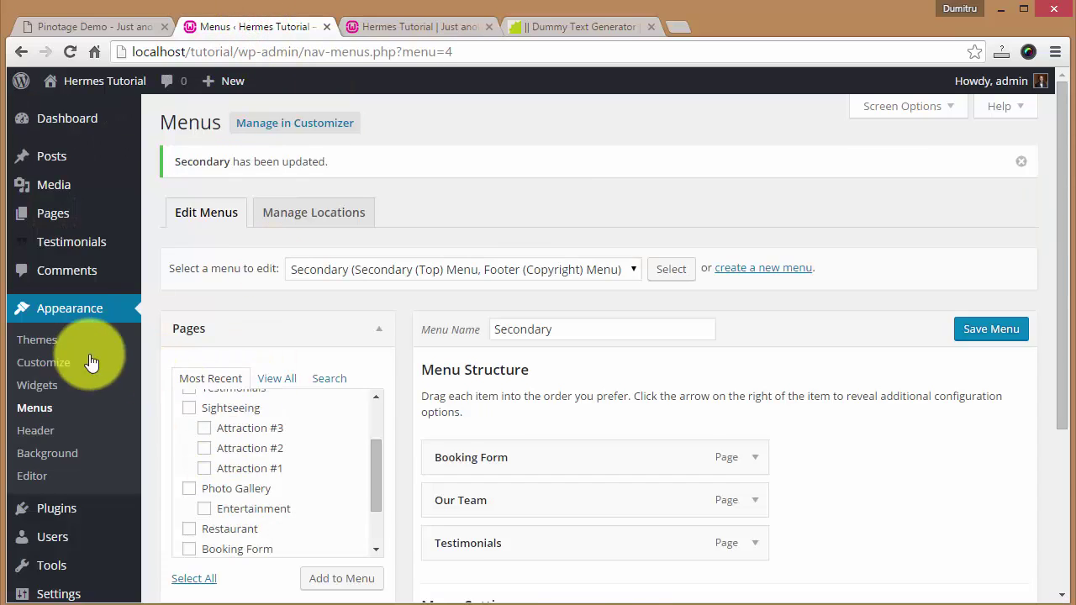
scroll(97, 420, down, 3)
mouse_move(84, 557)
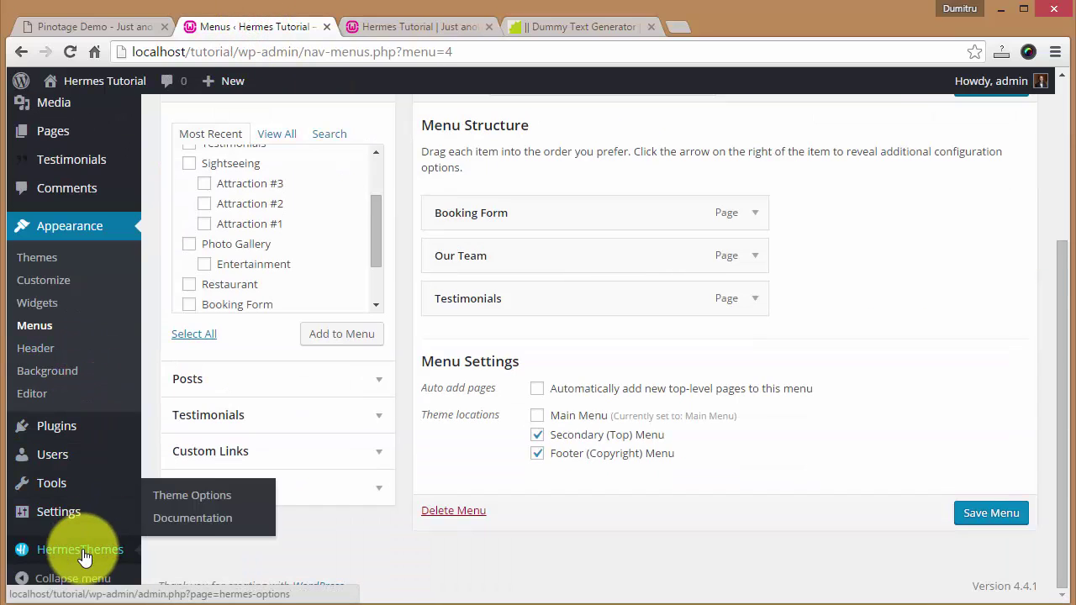
click(187, 497)
scroll(387, 168, down, 5)
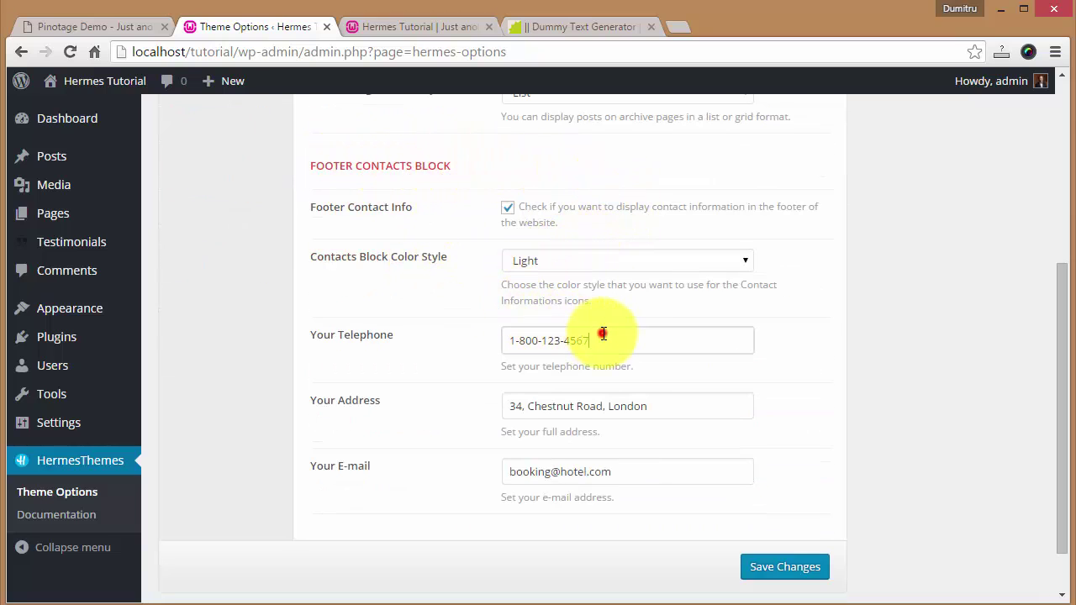
click(665, 406)
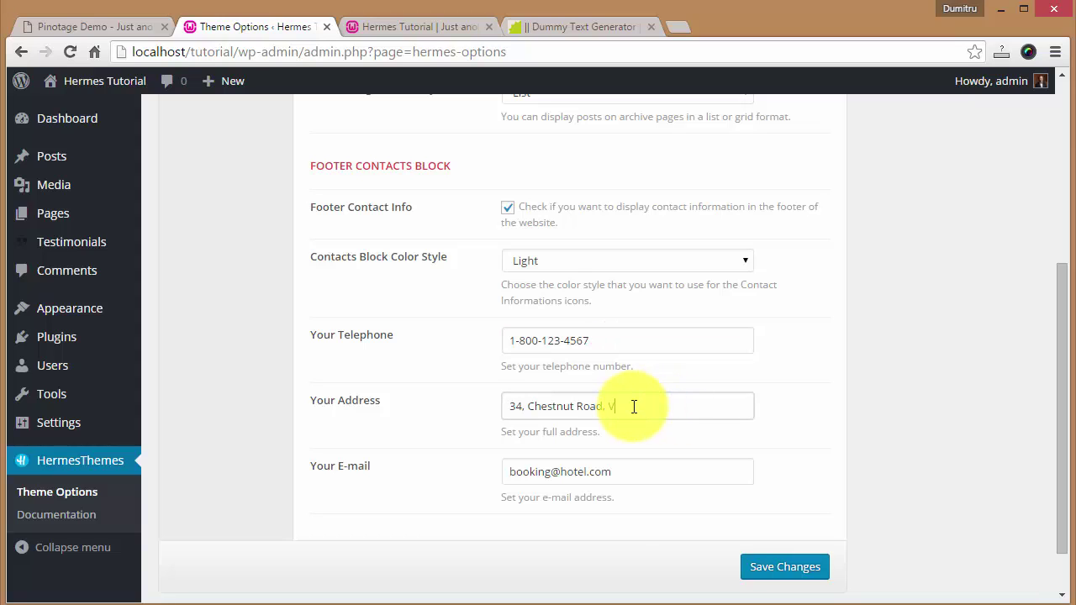
key(Tab)
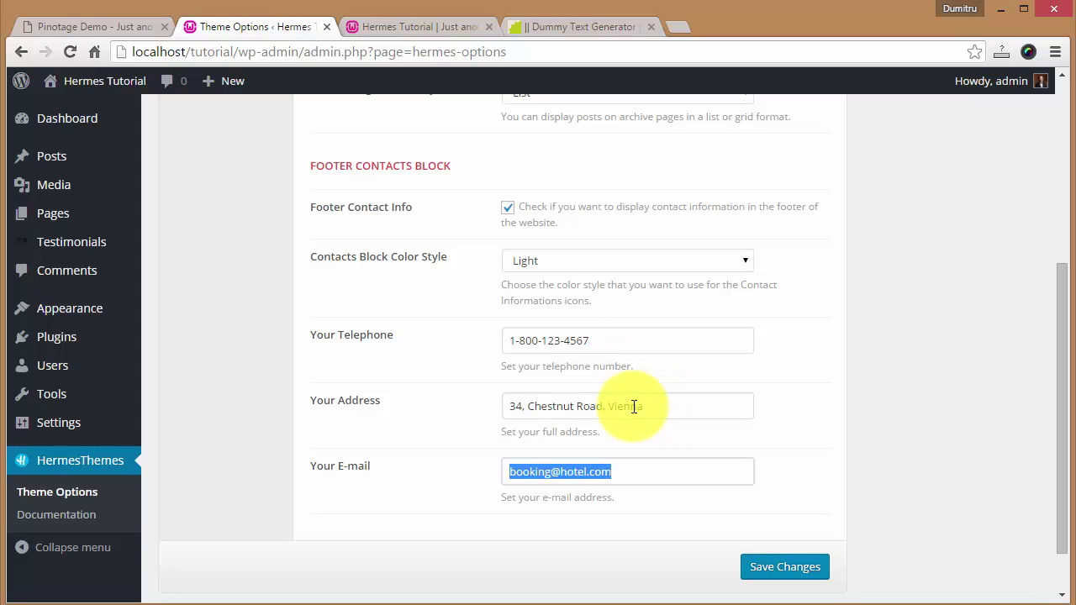
click(784, 569)
- Reload the live home page and check the address in the footer contact information
key(ctrl+Tab)
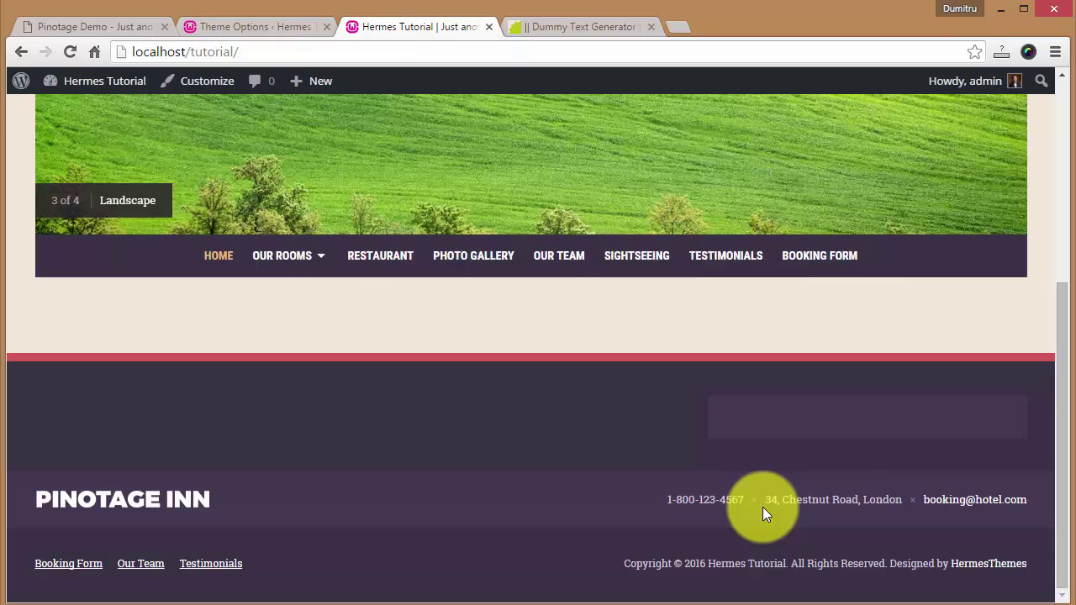
key(F5)
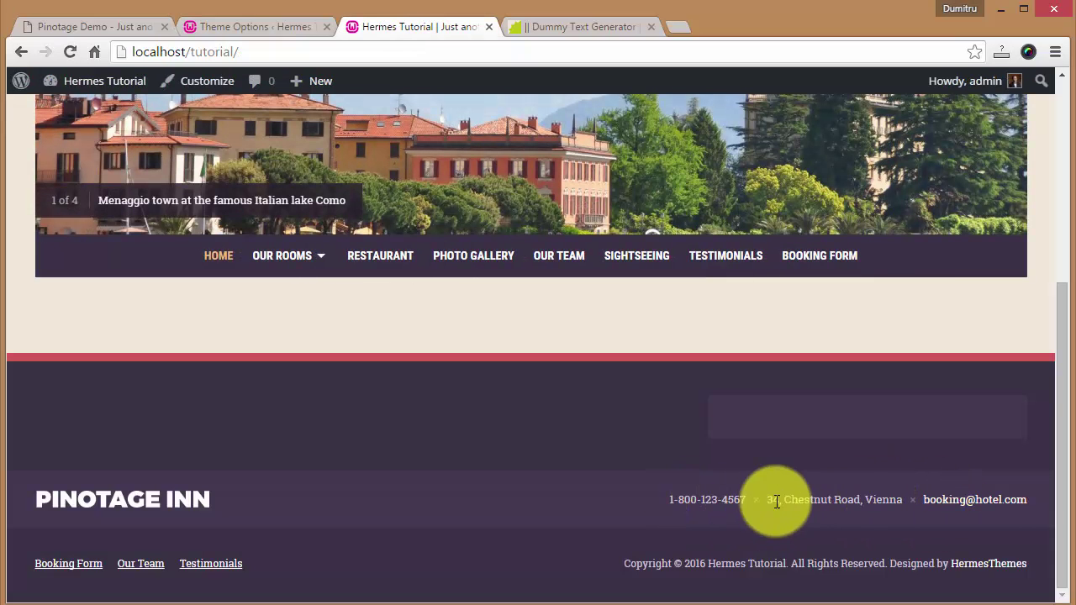
- Turn off Credit HermesThemes in Footer in the Miscellaneous theme options and save the changes
click(256, 28)
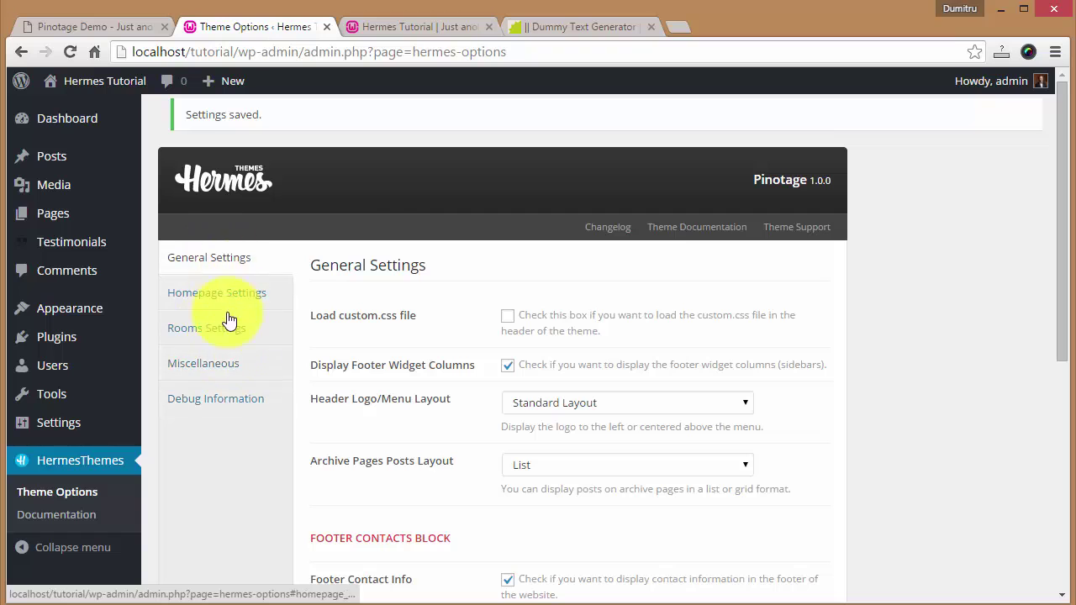
click(210, 374)
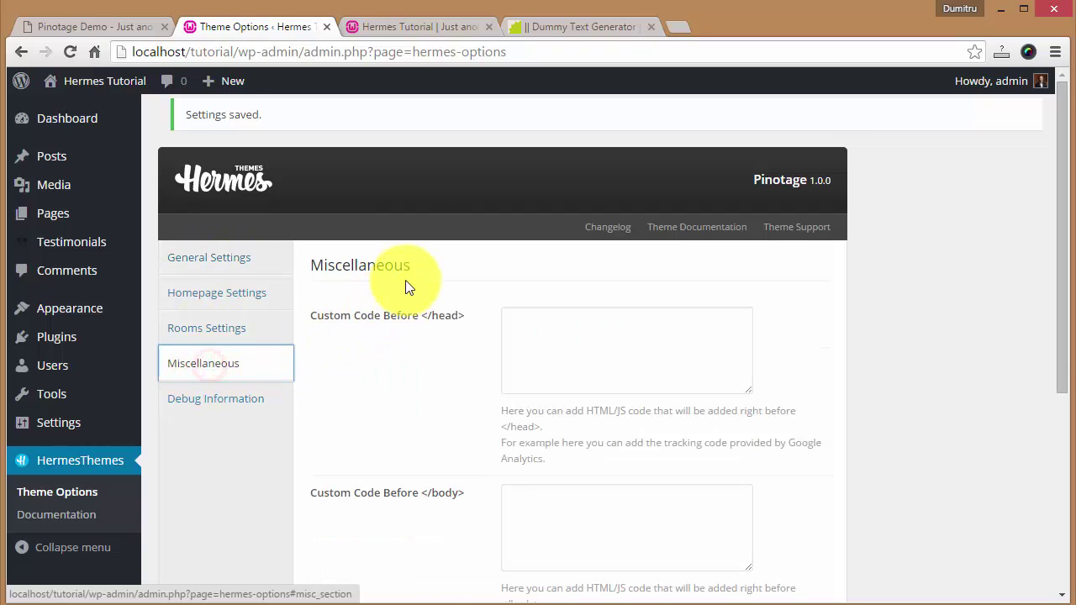
scroll(411, 279, down, 5)
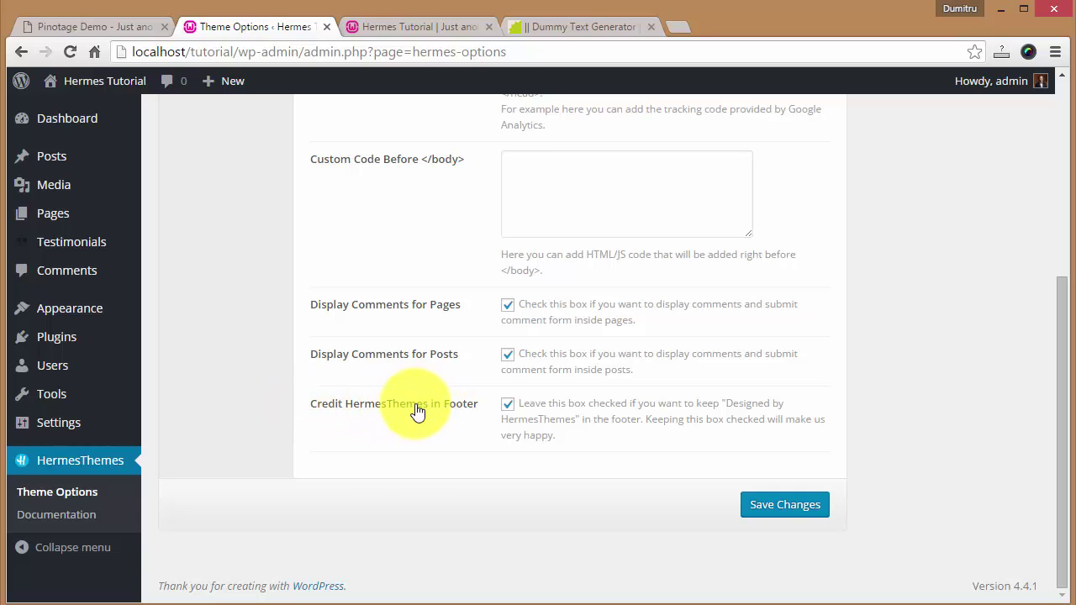
click(412, 28)
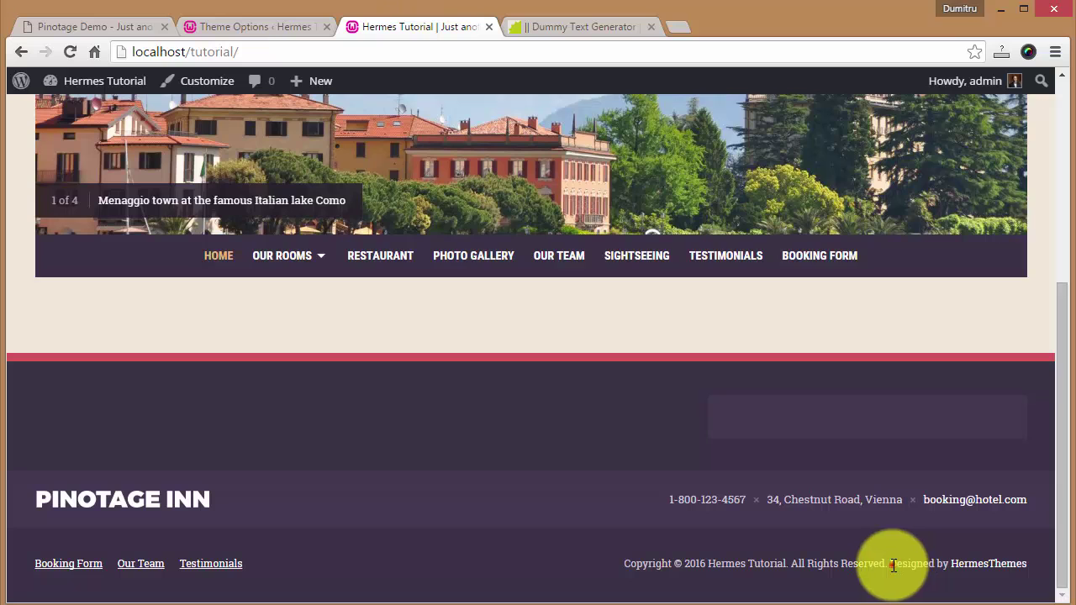
drag(894, 566, 1034, 562)
click(810, 561)
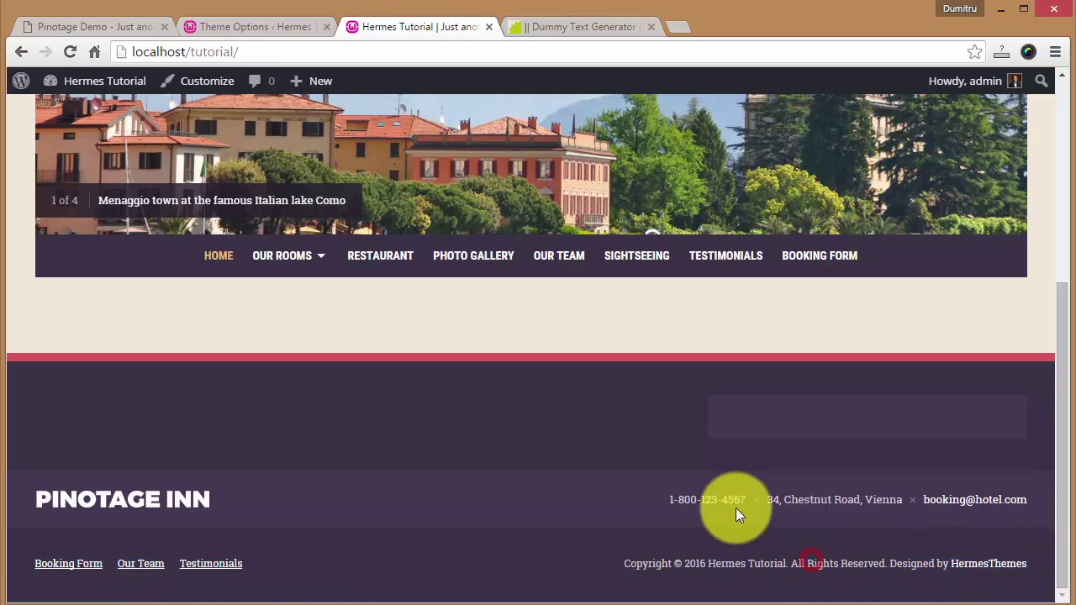
click(255, 26)
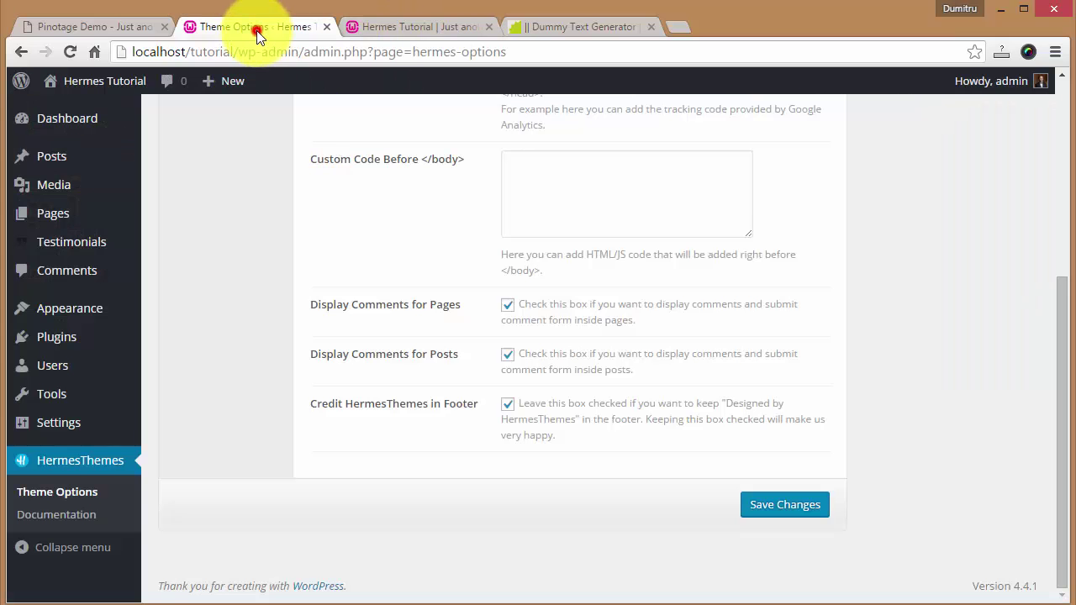
click(510, 406)
click(772, 505)
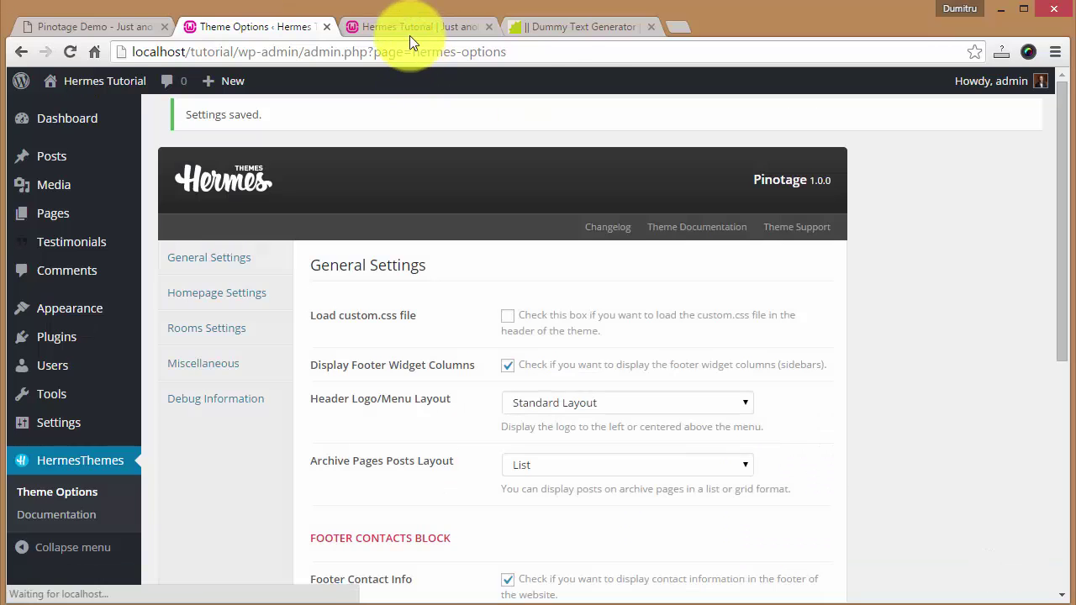
- Check the copyright line in the live home page's footer and look over the page from the header down
click(411, 32)
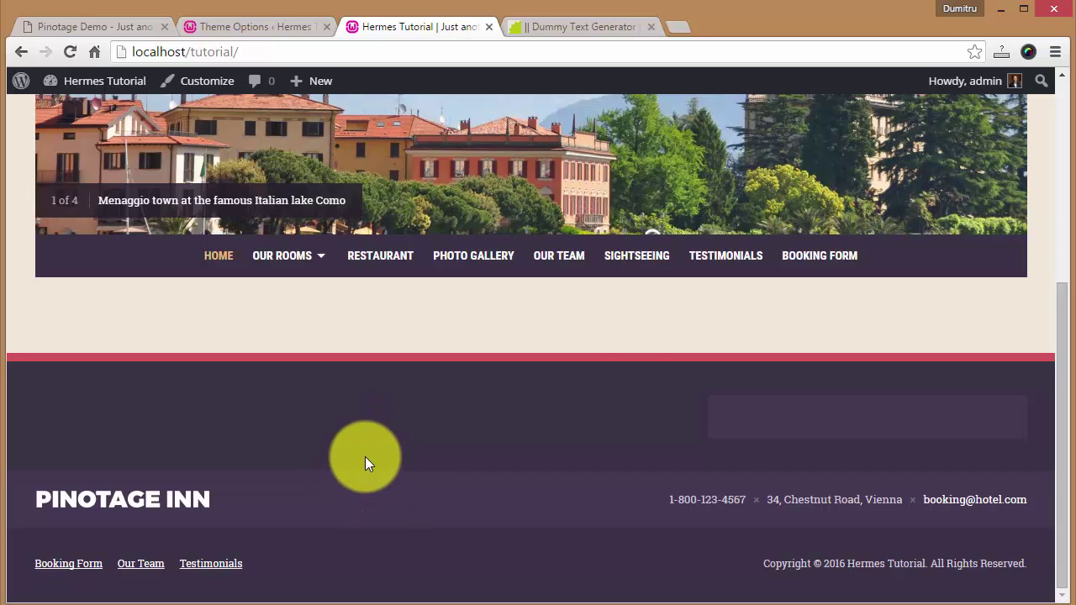
scroll(403, 471, up, 7)
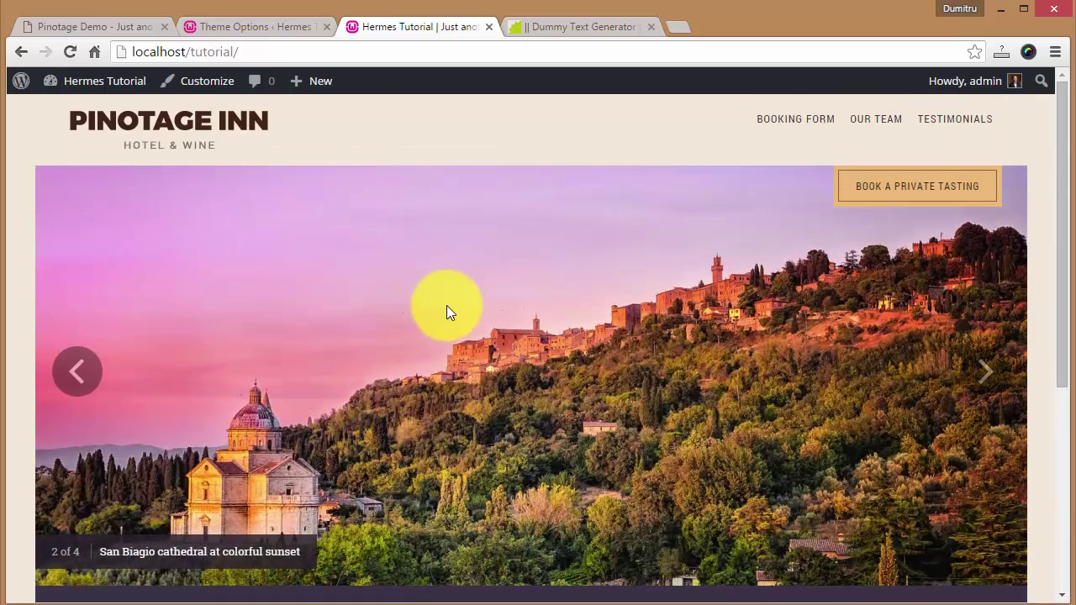
click(196, 134)
scroll(391, 199, down, 4)
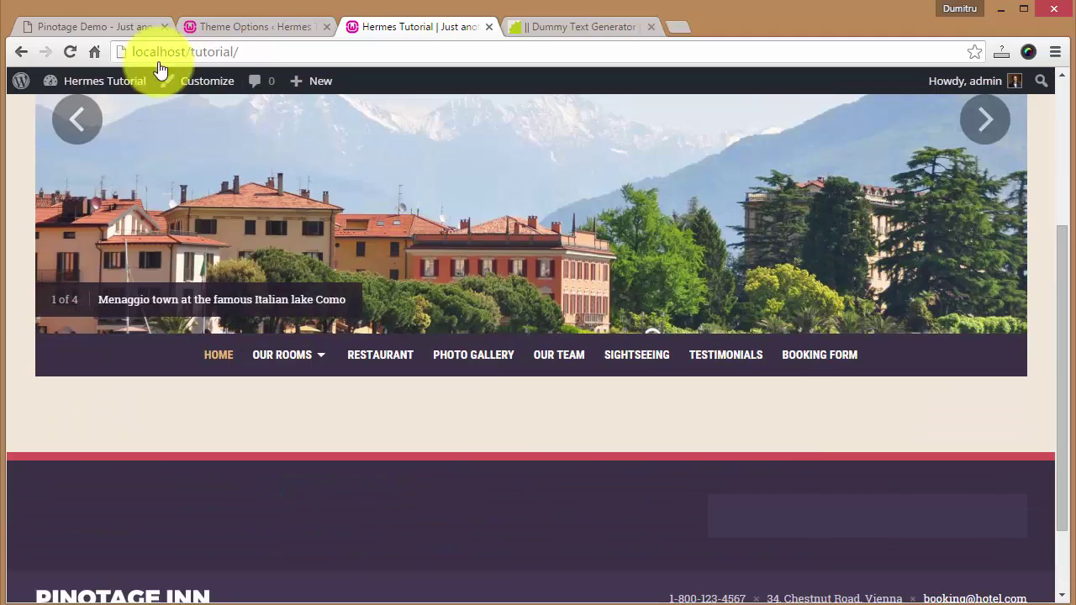
- Examine the three featured page blocks below the main menu on the Pinotage demo home page
click(83, 26)
scroll(371, 254, up, 5)
scroll(367, 252, up, 10)
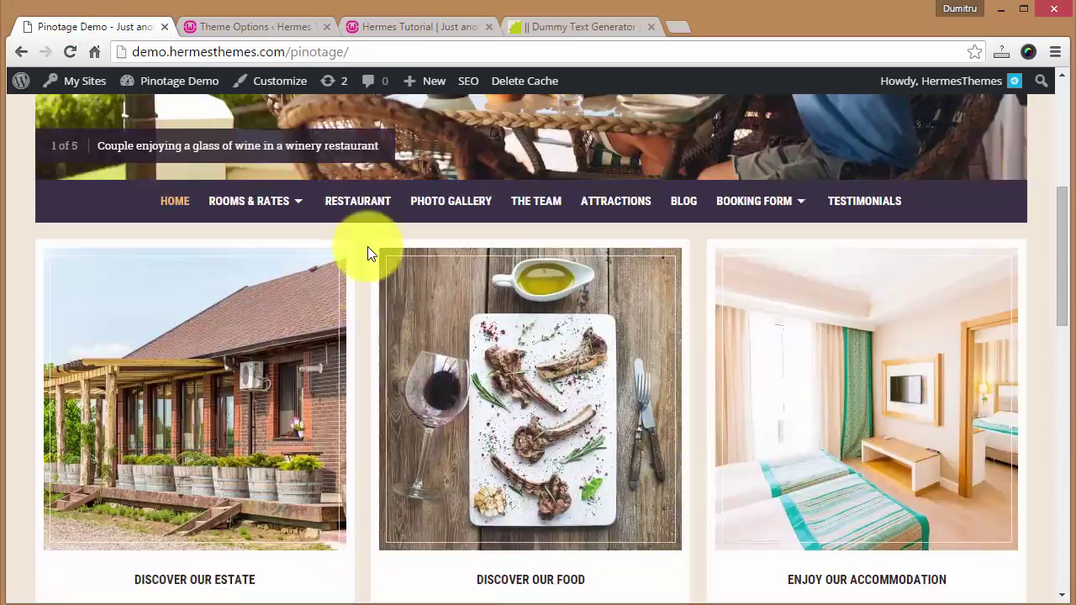
scroll(566, 261, down, 1)
scroll(191, 206, down, 5)
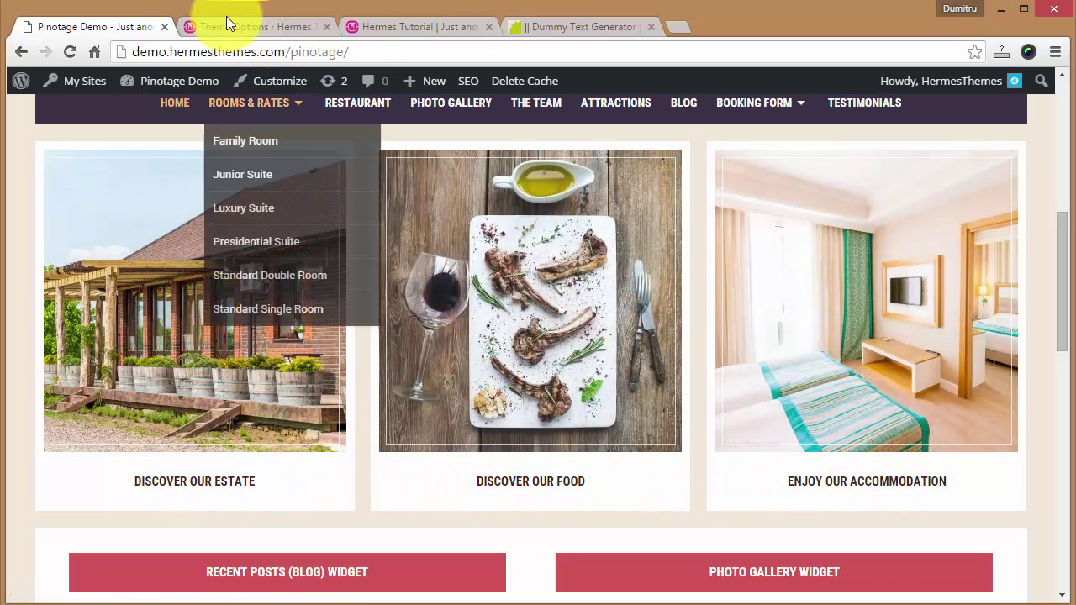
- Set Featured Page #1 to Our Rooms in the Featured Pages Options of the theme's Homepage Settings
click(224, 24)
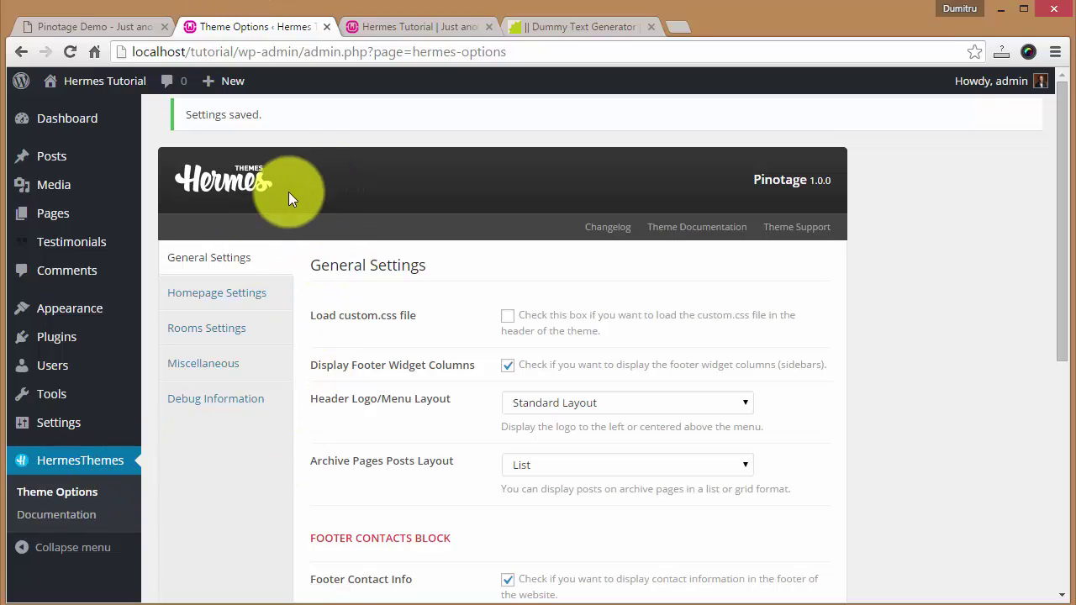
click(204, 296)
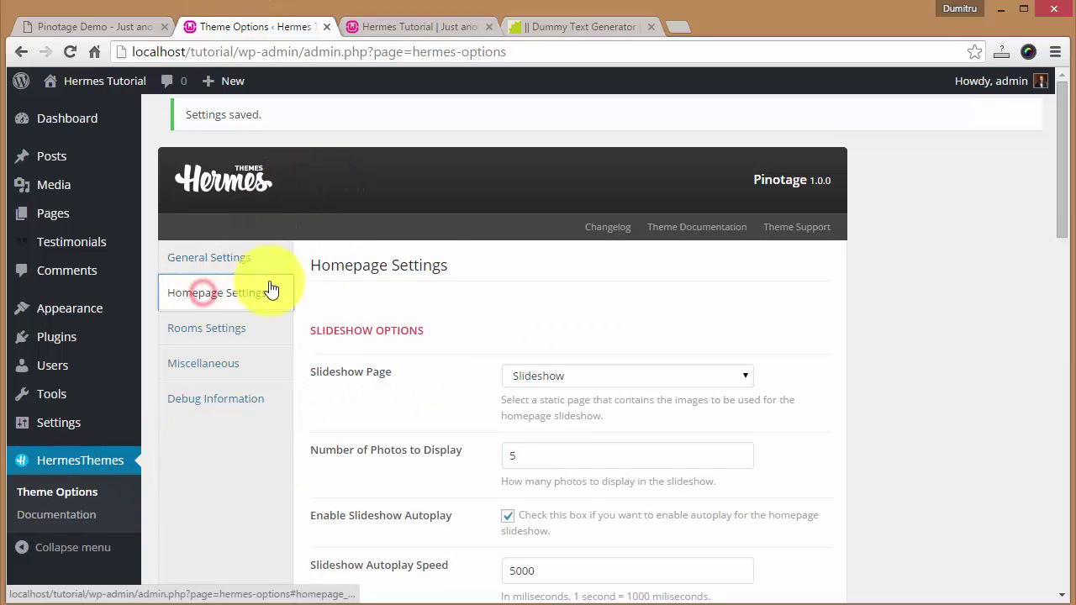
scroll(463, 259, down, 4)
scroll(400, 287, down, 7)
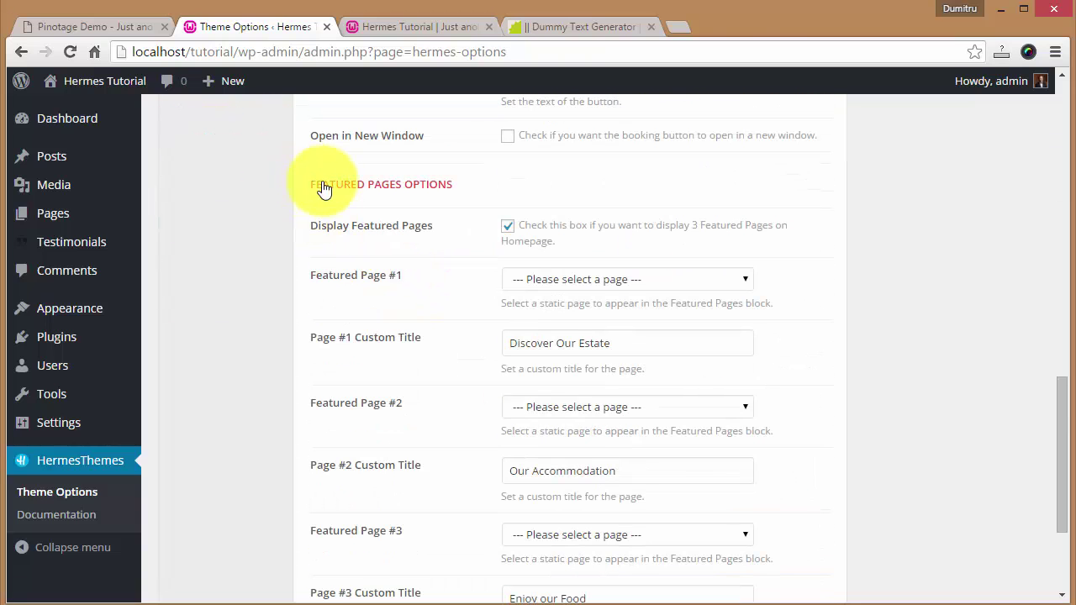
scroll(478, 190, down, 1)
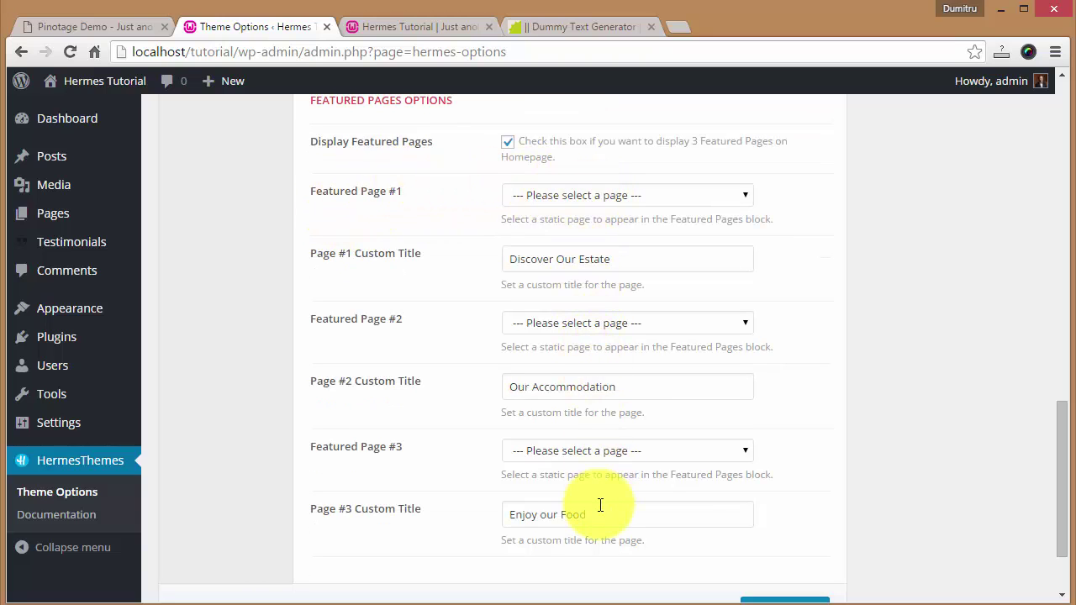
click(588, 194)
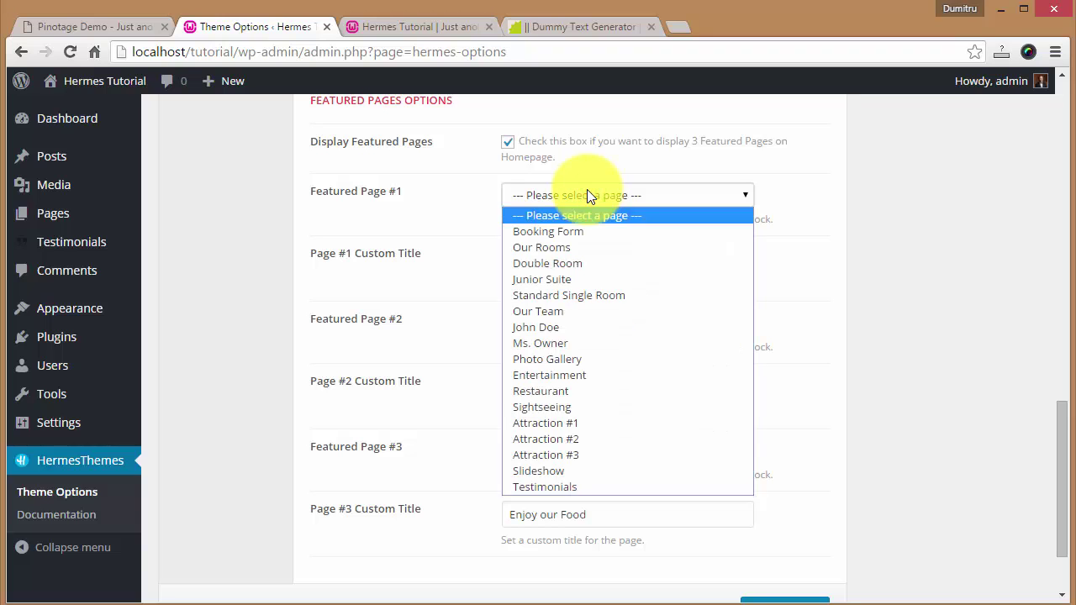
click(540, 246)
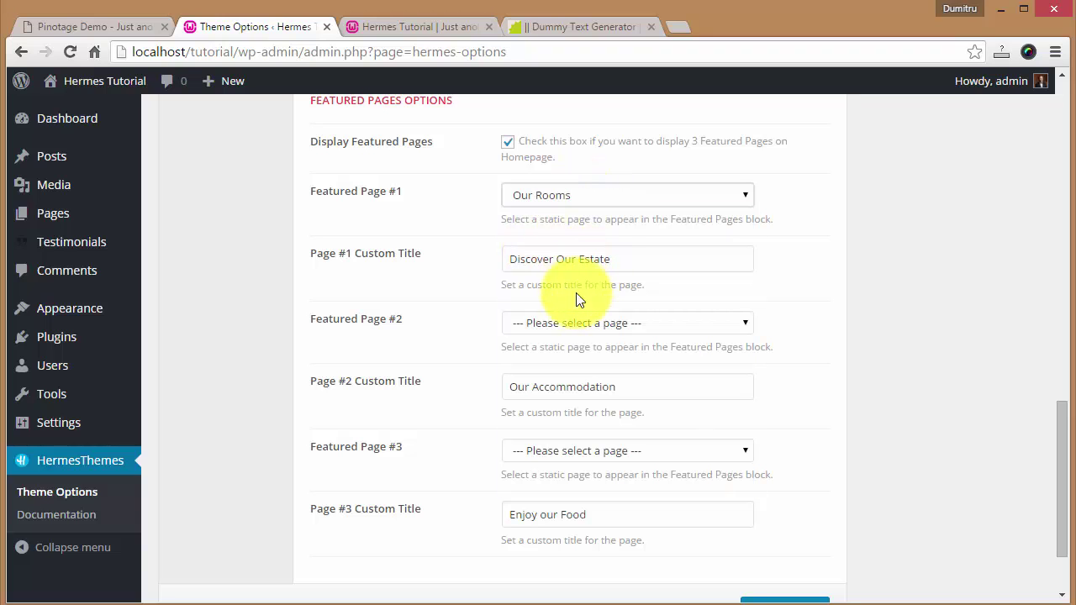
- Set Featured Page #2 to Restaurant and Featured Page #3 to the first team member's page
click(567, 323)
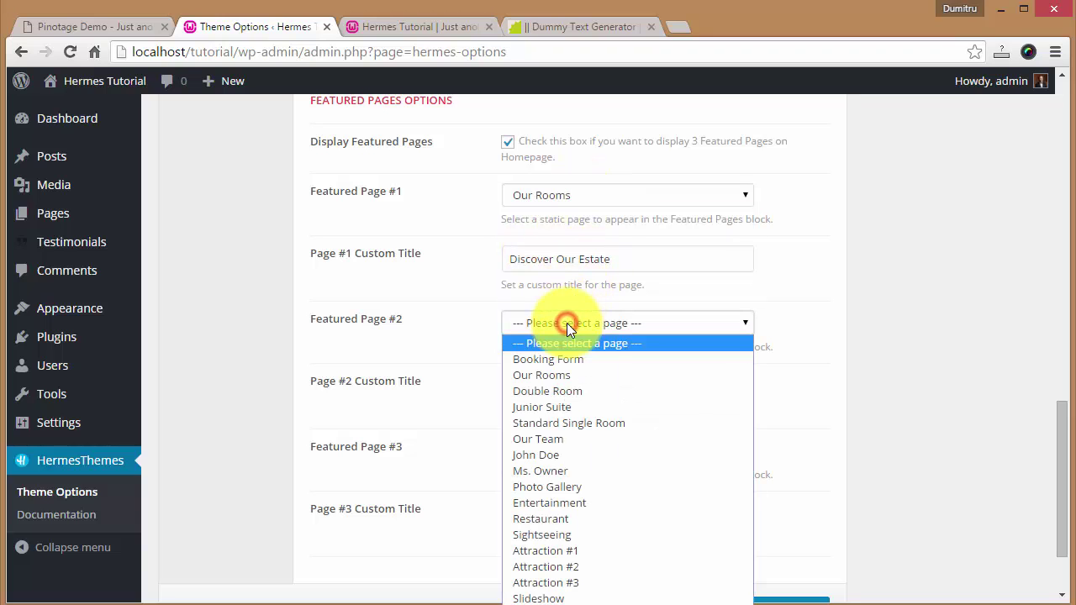
click(546, 439)
click(555, 451)
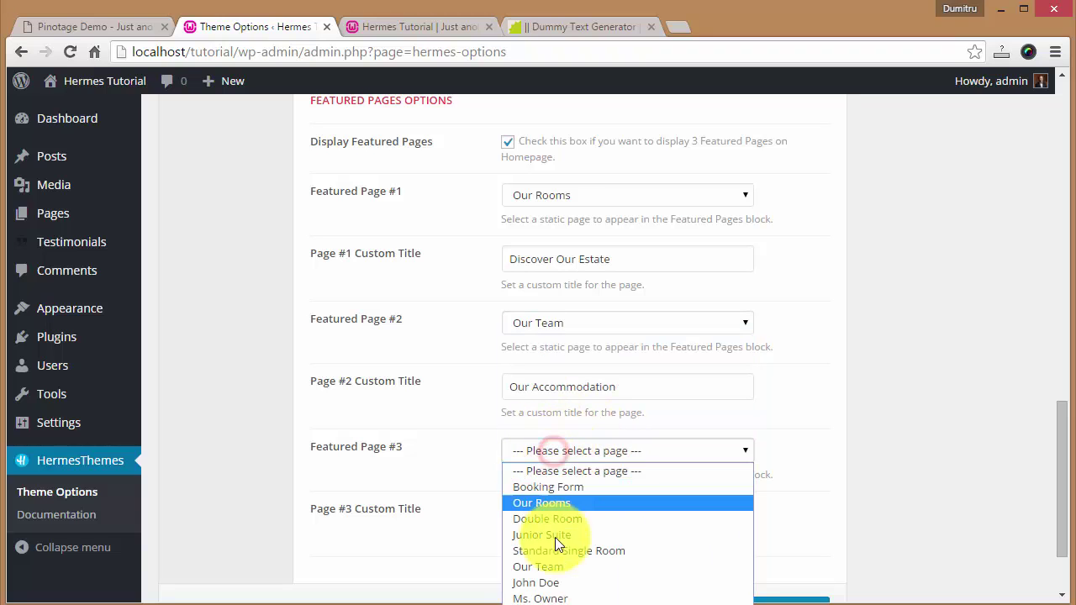
click(571, 331)
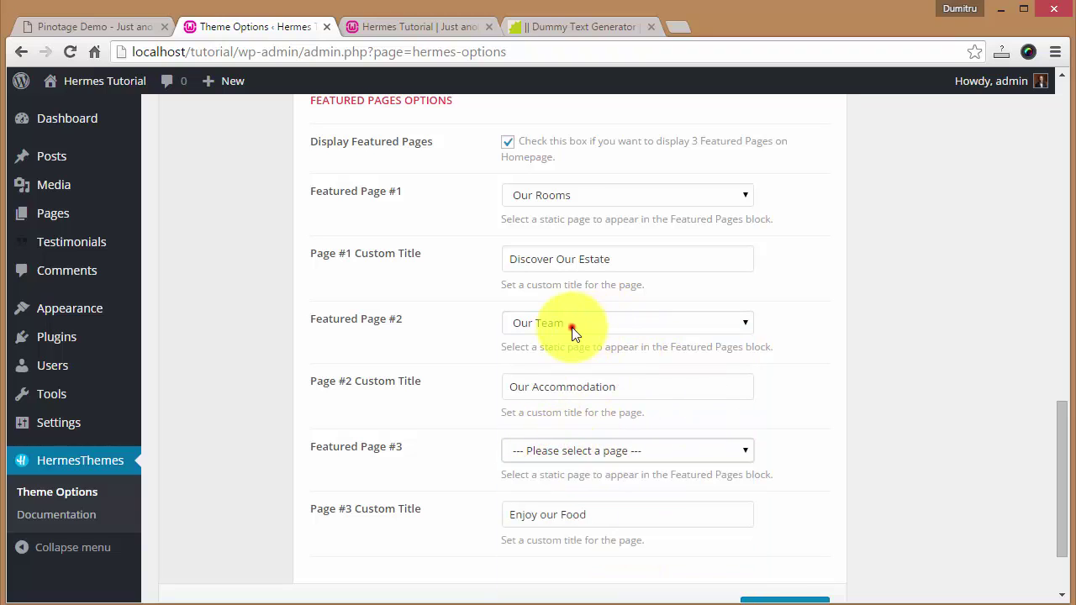
click(570, 323)
click(556, 519)
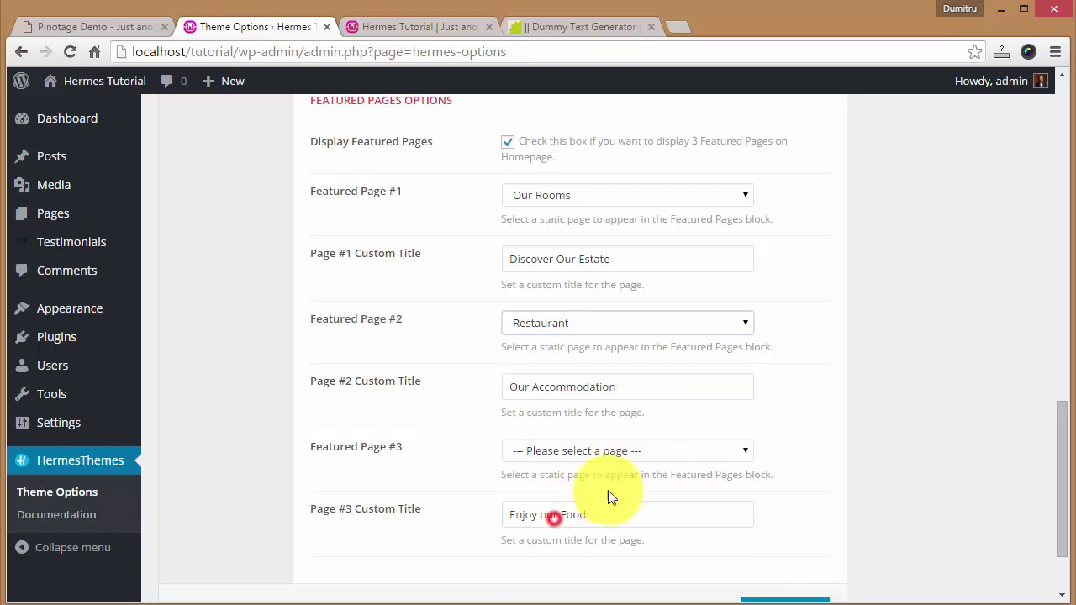
click(568, 451)
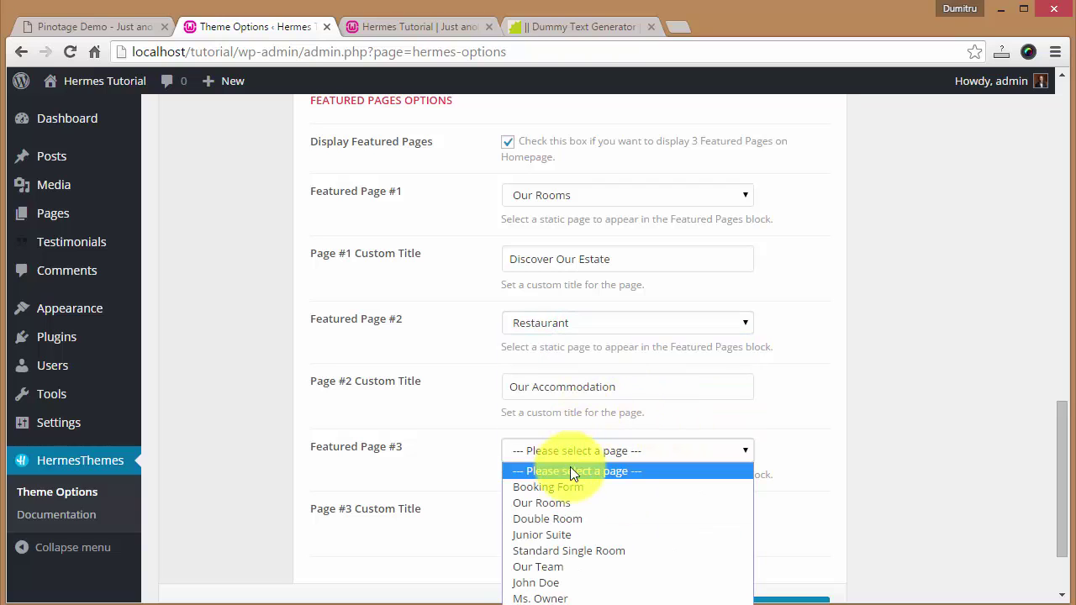
click(555, 583)
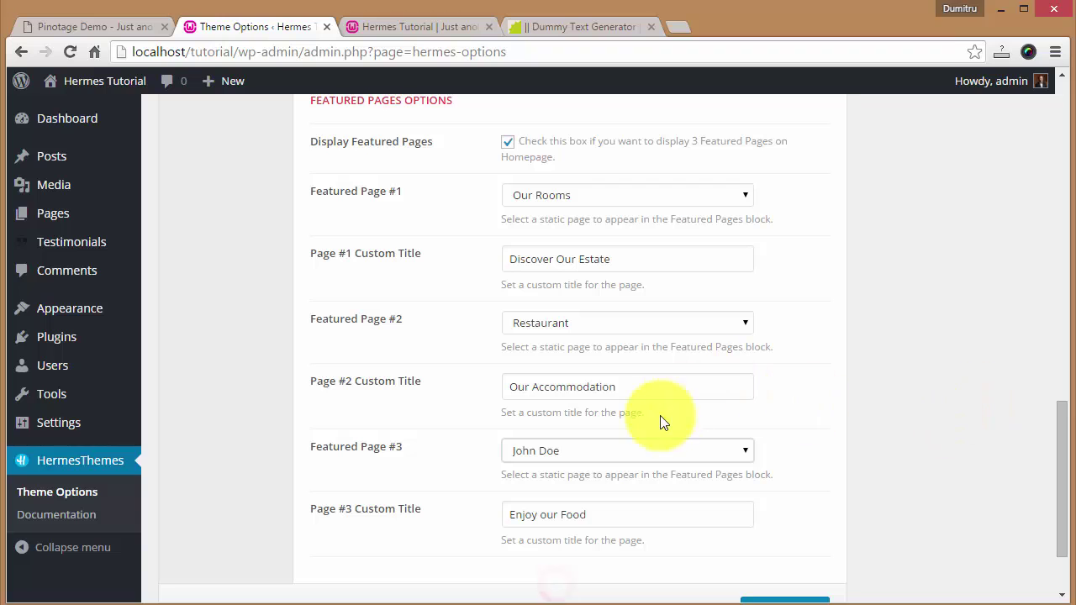
- Clear the custom titles of all three featured pages and save the changes
triple_click(630, 259)
key(BackSpace)
triple_click(629, 384)
key(BackSpace)
triple_click(610, 514)
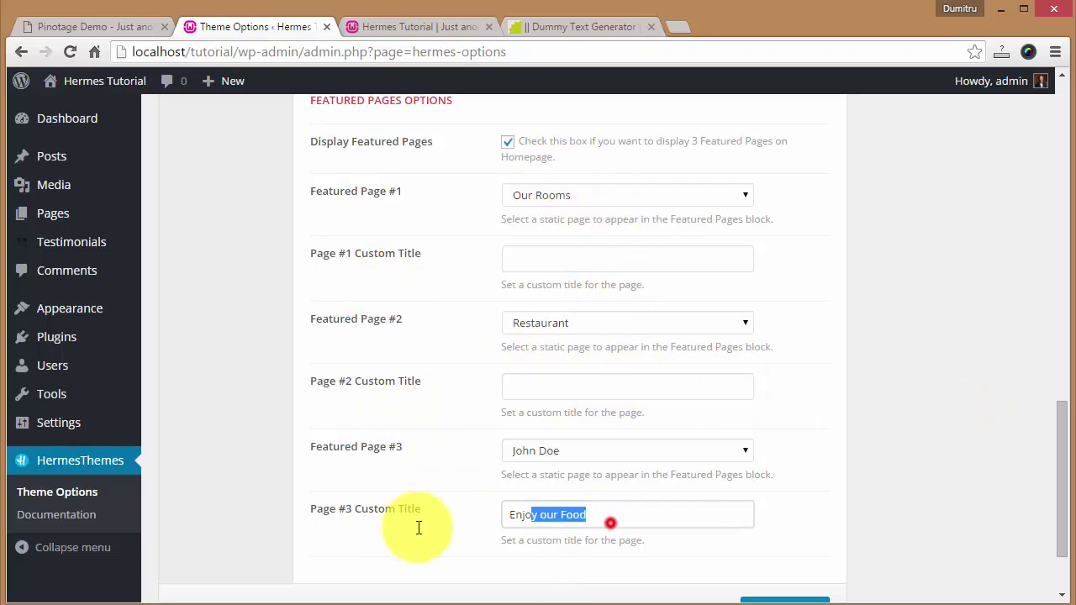
key(BackSpace)
scroll(783, 504, down, 2)
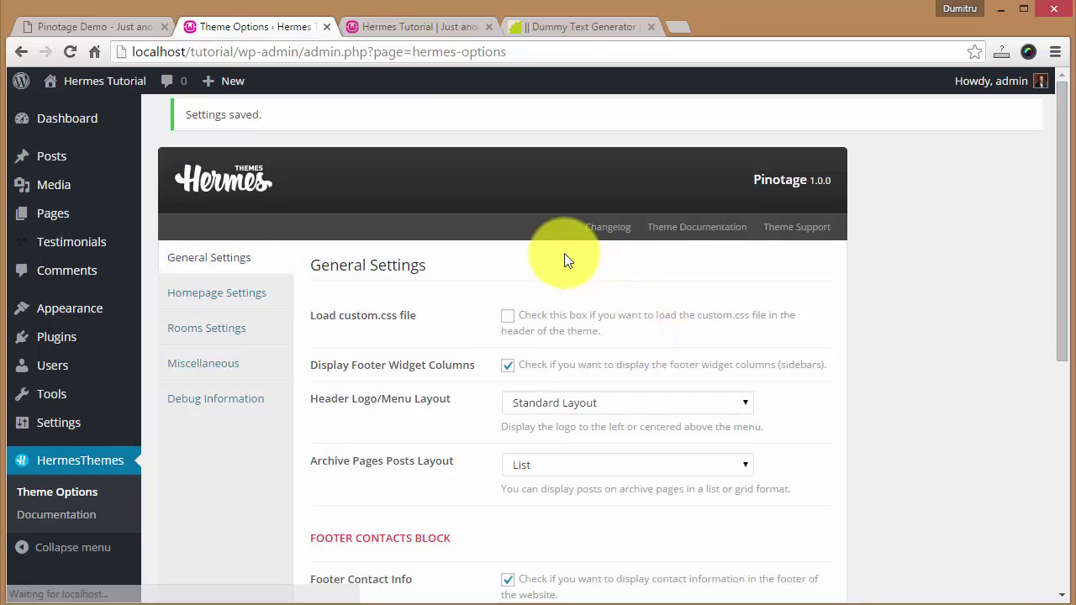
scroll(562, 258, down, 5)
- Reload the live home page and examine the three featured page blocks below the main menu
click(412, 38)
key(F5)
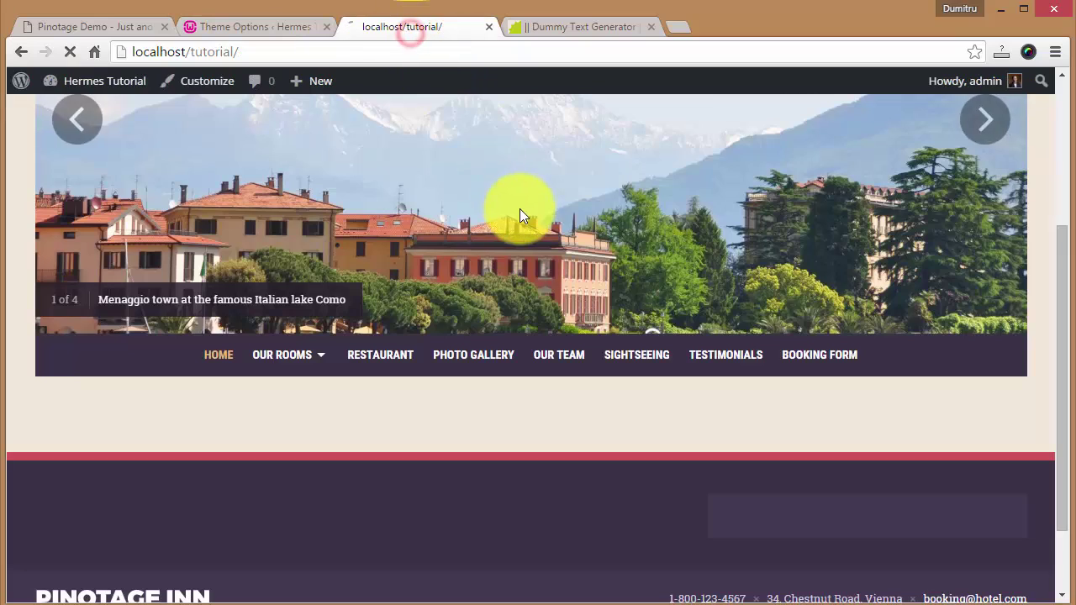
scroll(495, 216, down, 3)
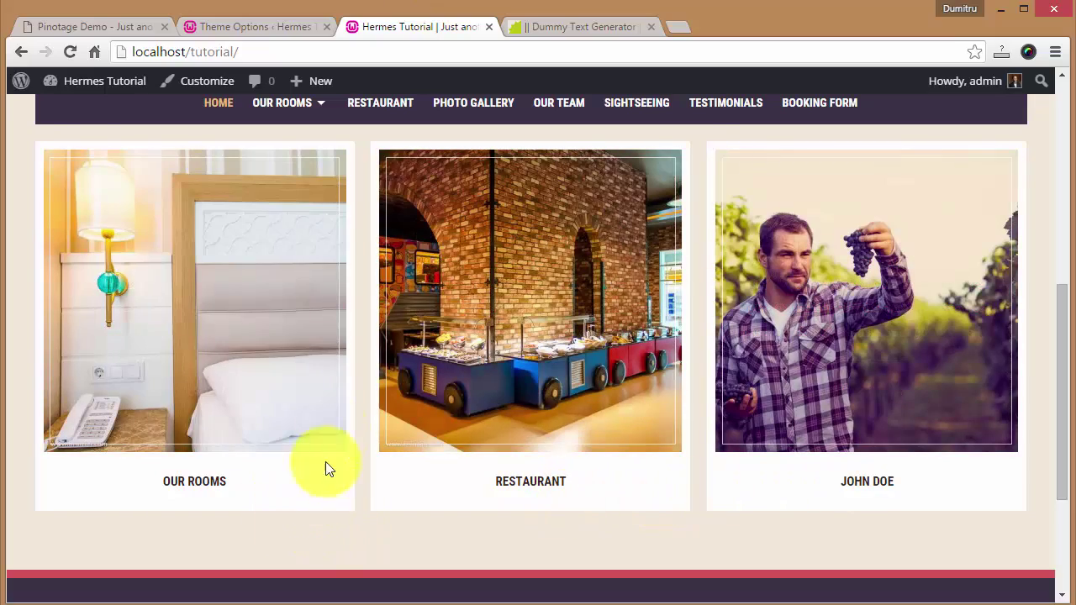
- Set the Page #1 Custom Title to "Discover our Rooms" in the Featured Pages Options of the theme's Homepage Settings
click(245, 28)
scroll(357, 366, up, 10)
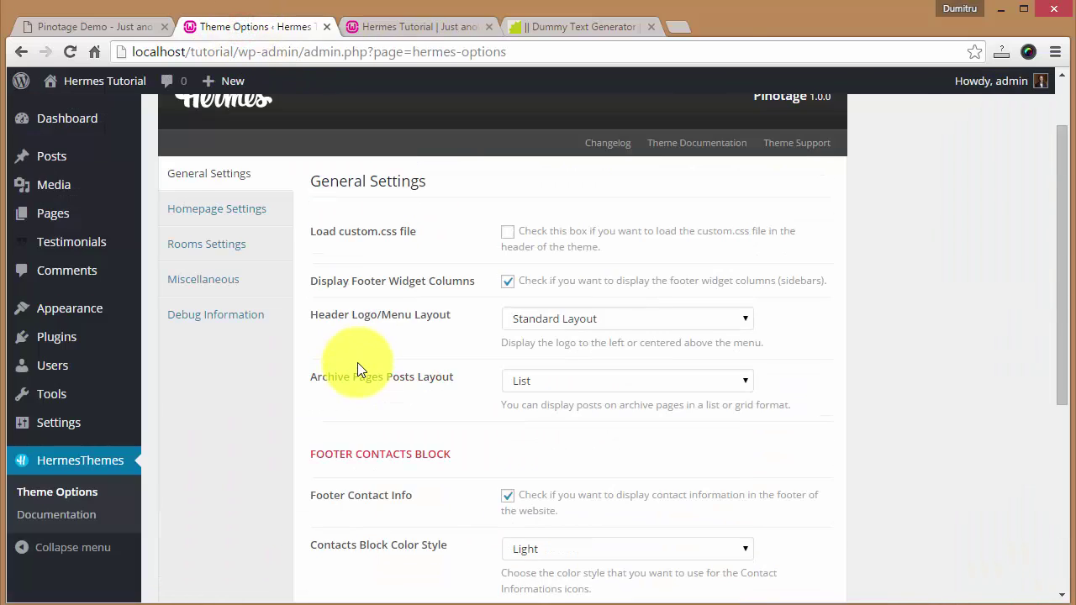
click(202, 293)
scroll(466, 273, down, 14)
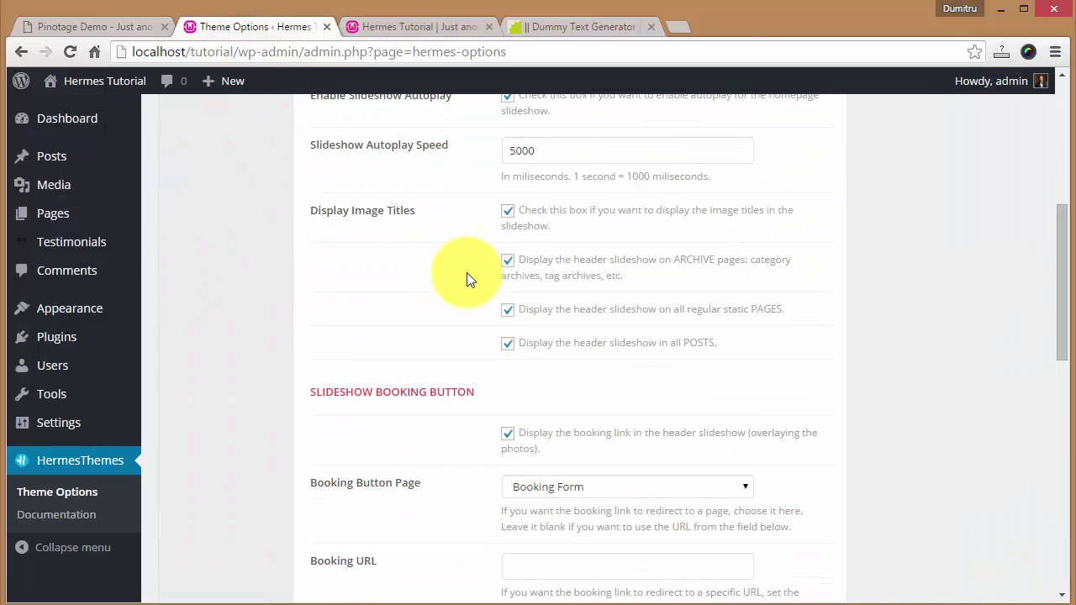
click(532, 256)
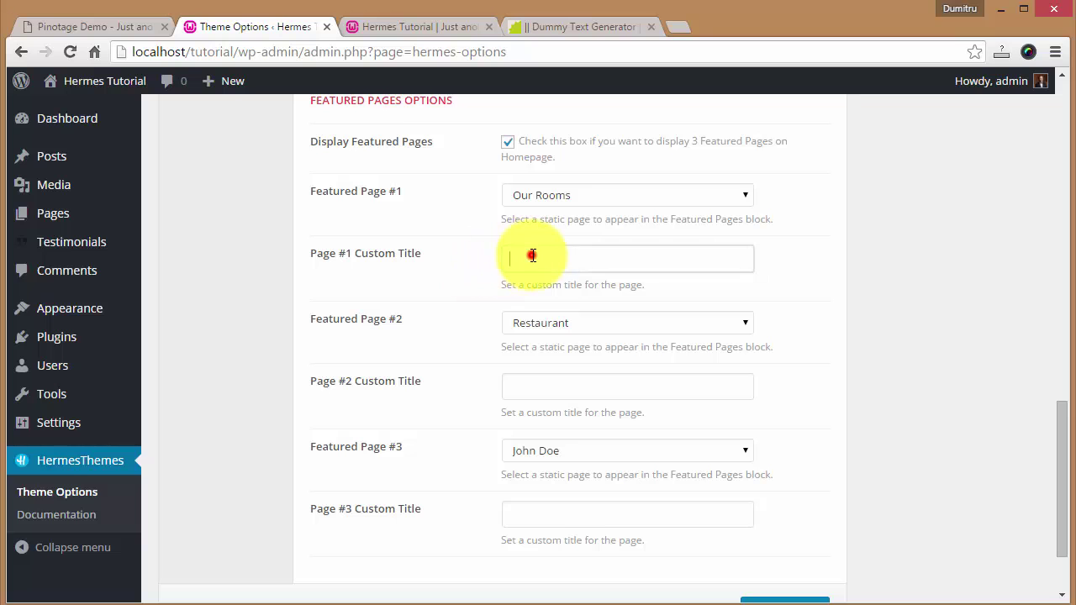
click(403, 25)
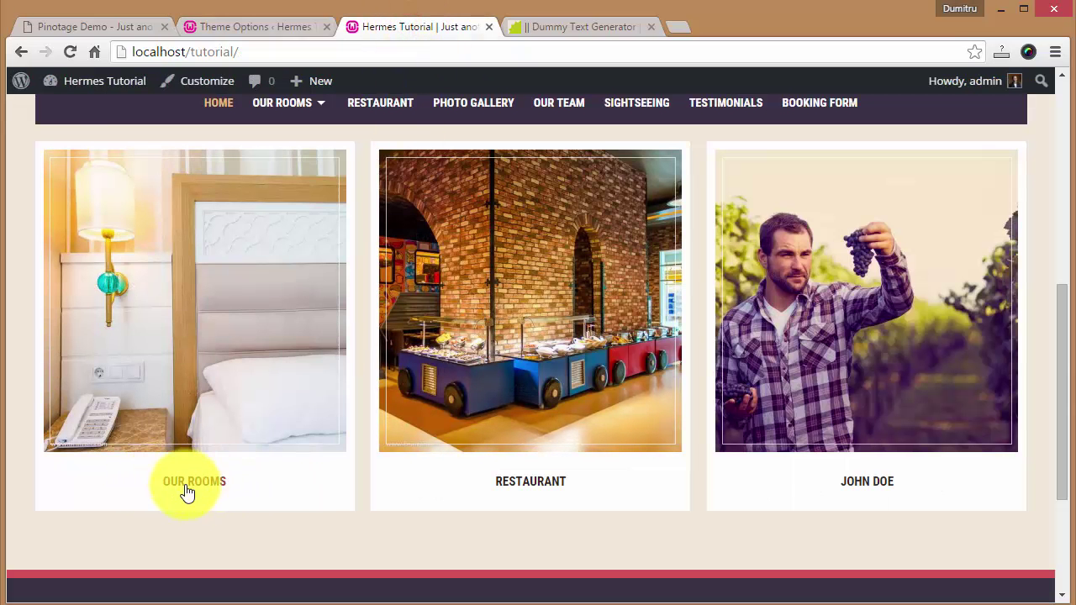
click(244, 26)
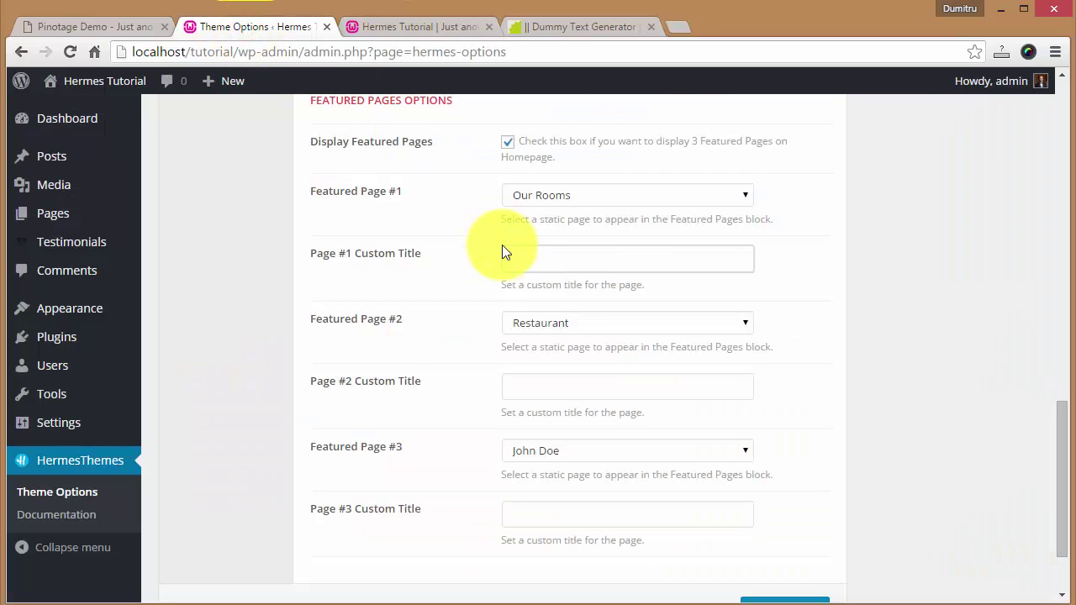
click(503, 246)
text(Discover)
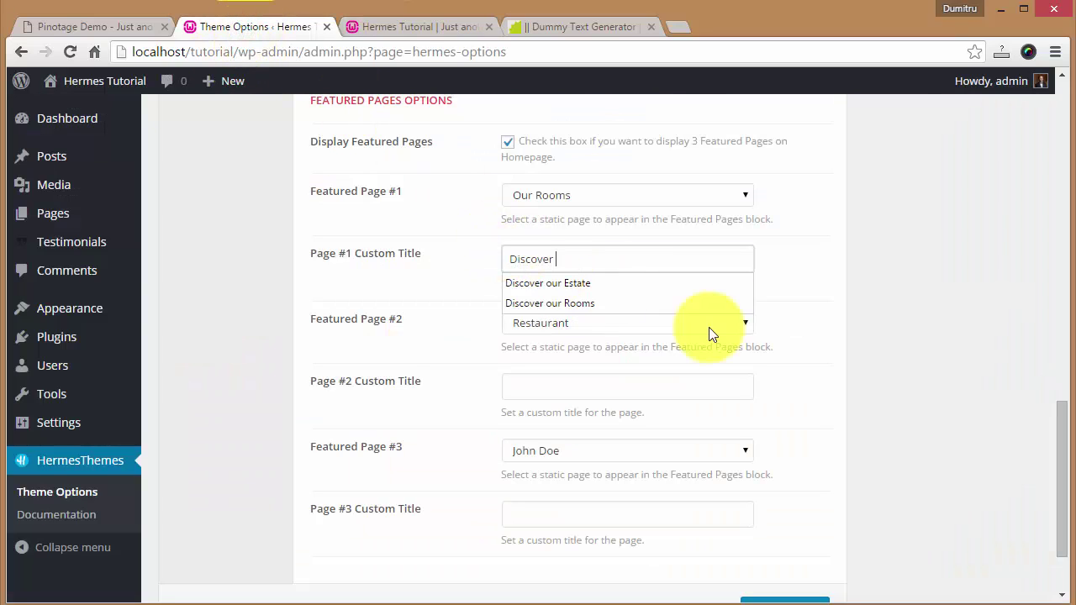
click(656, 304)
- Set the Page #2 Custom Title to "Discover our Food" and Page #3 to "Discover our Winemaker", and save the settings
click(584, 386)
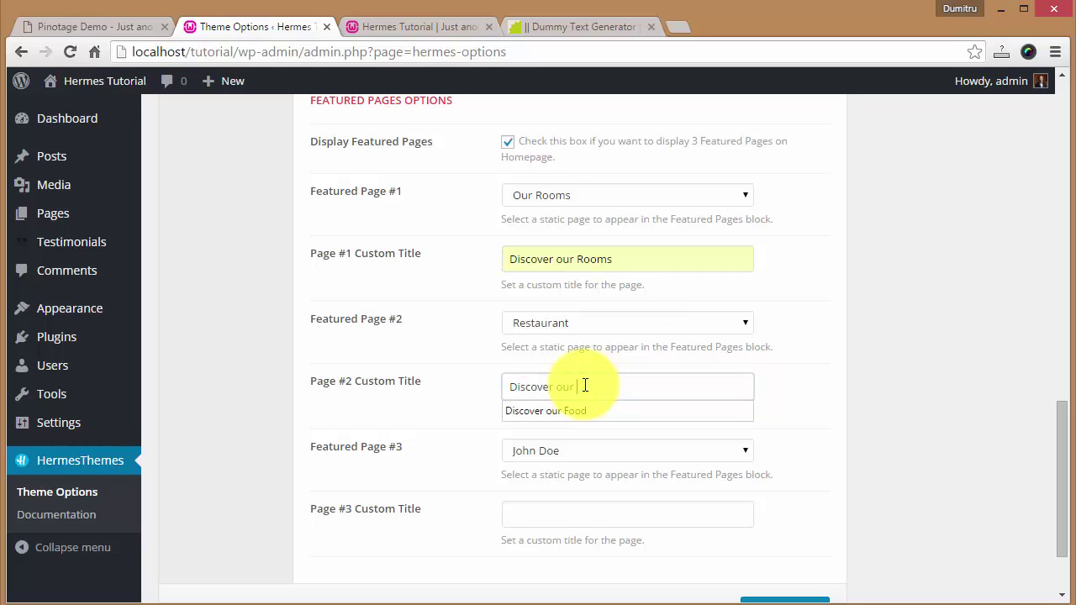
text(Discover our Food)
click(536, 518)
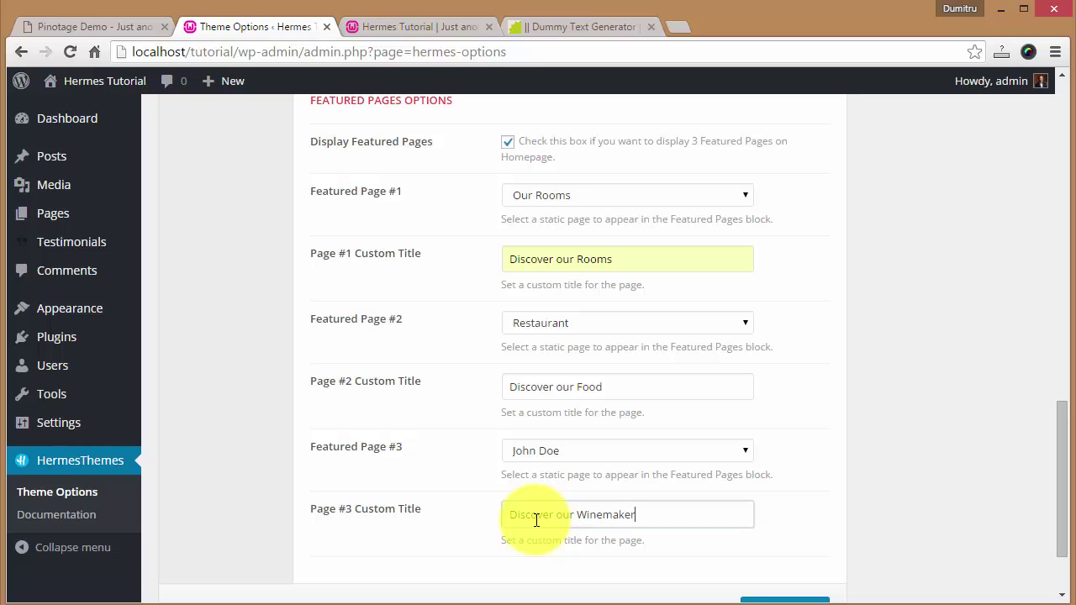
scroll(605, 492, down, 2)
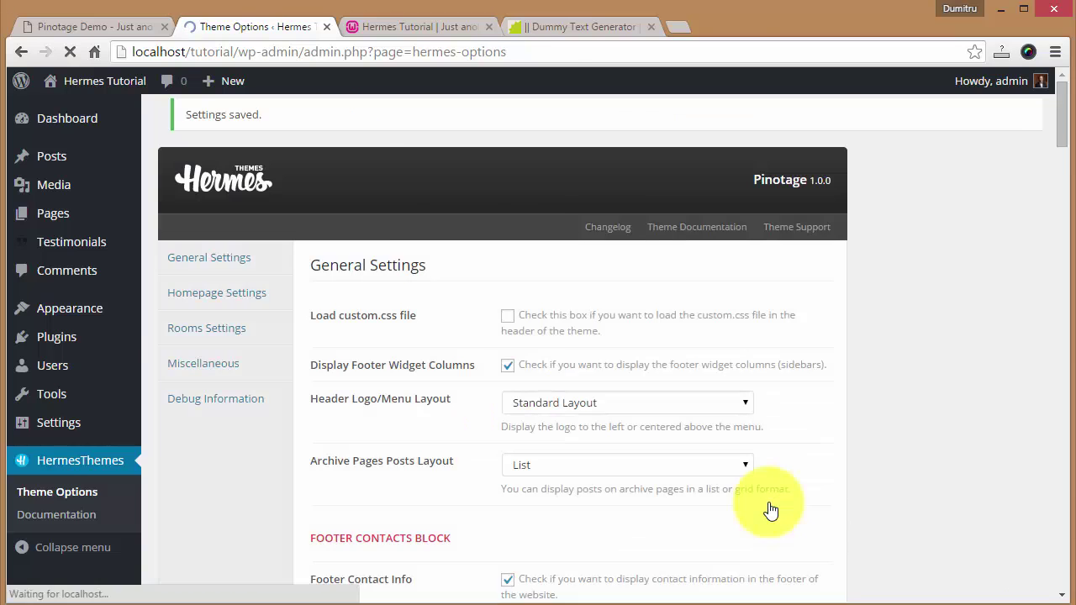
- Check the custom titles under the three featured page blocks on the live home page
key(ctrl+Tab)
scroll(874, 446, down, 1)
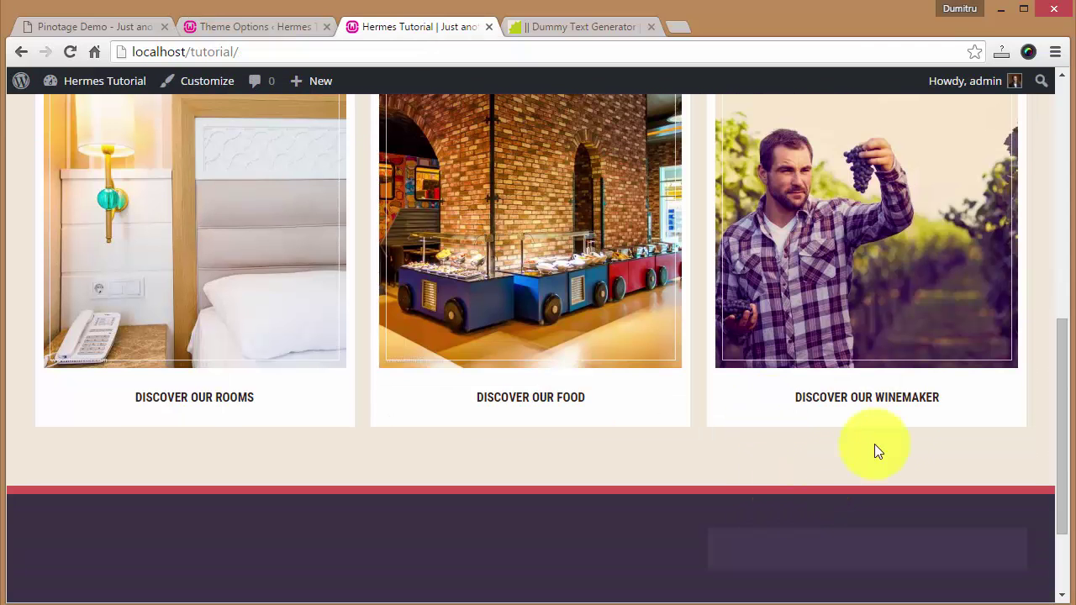
scroll(384, 524, up, 2)
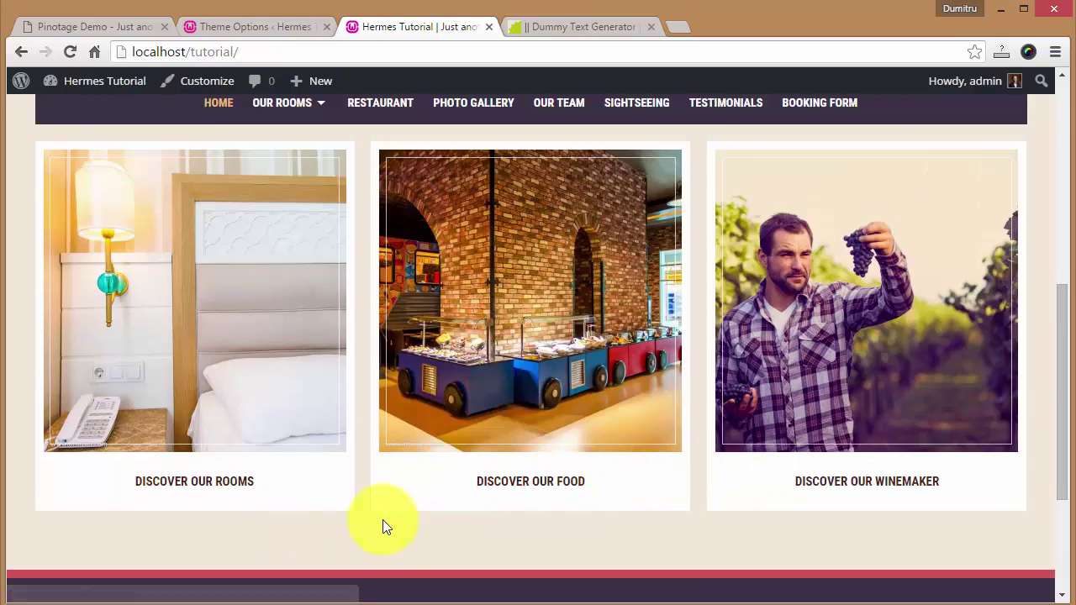
scroll(135, 326, down, 1)
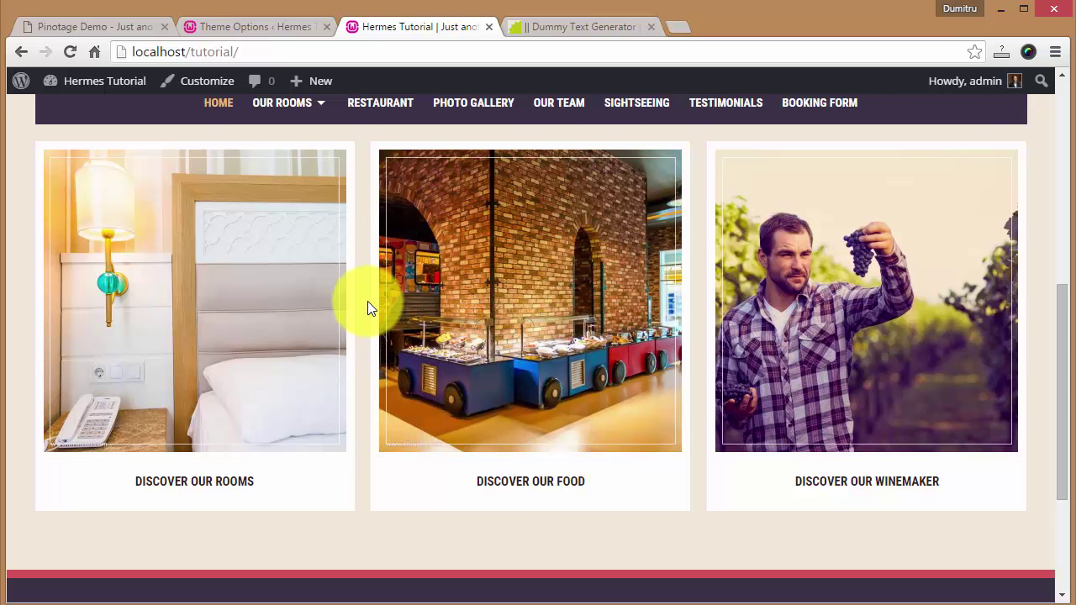
scroll(367, 305, up, 6)
- Reload the home page through the site logo and review it from the slideshow and main menu down to the footer
click(193, 134)
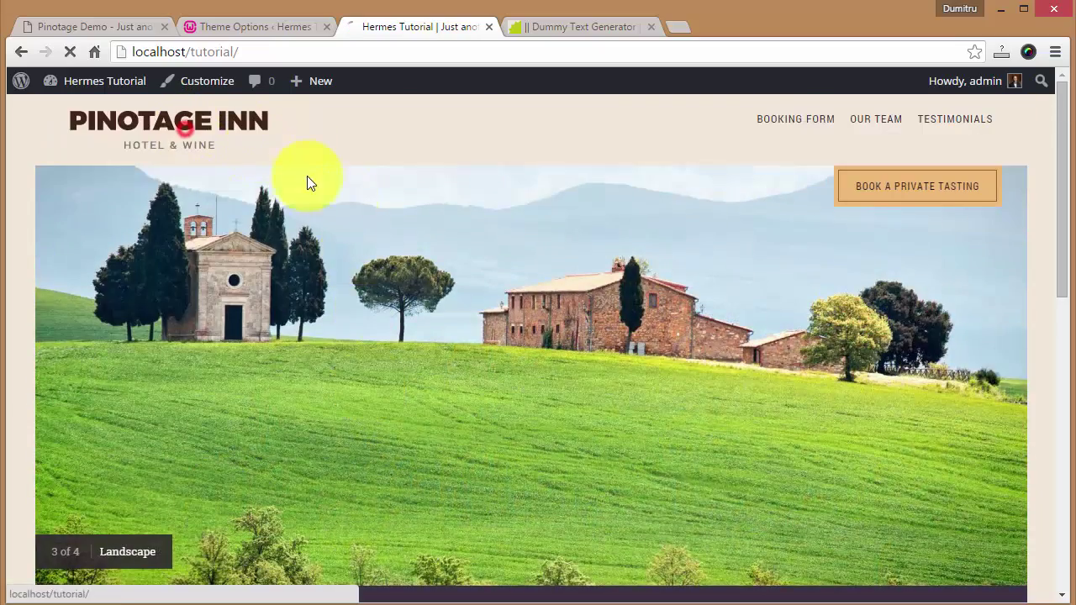
scroll(451, 340, down, 5)
scroll(607, 378, down, 4)
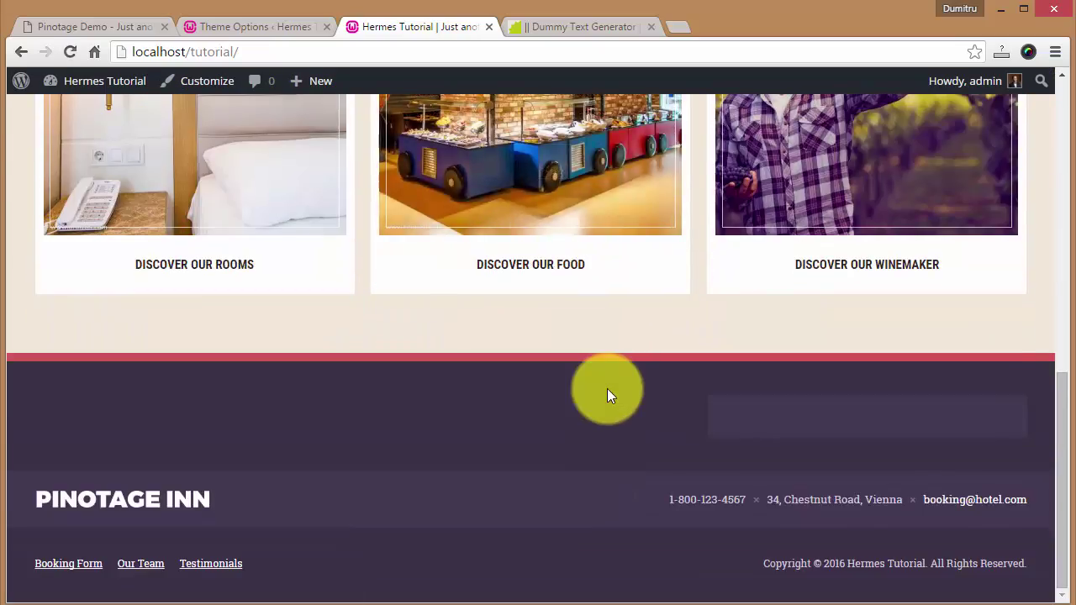
scroll(607, 389, up, 4)
scroll(607, 388, up, 5)
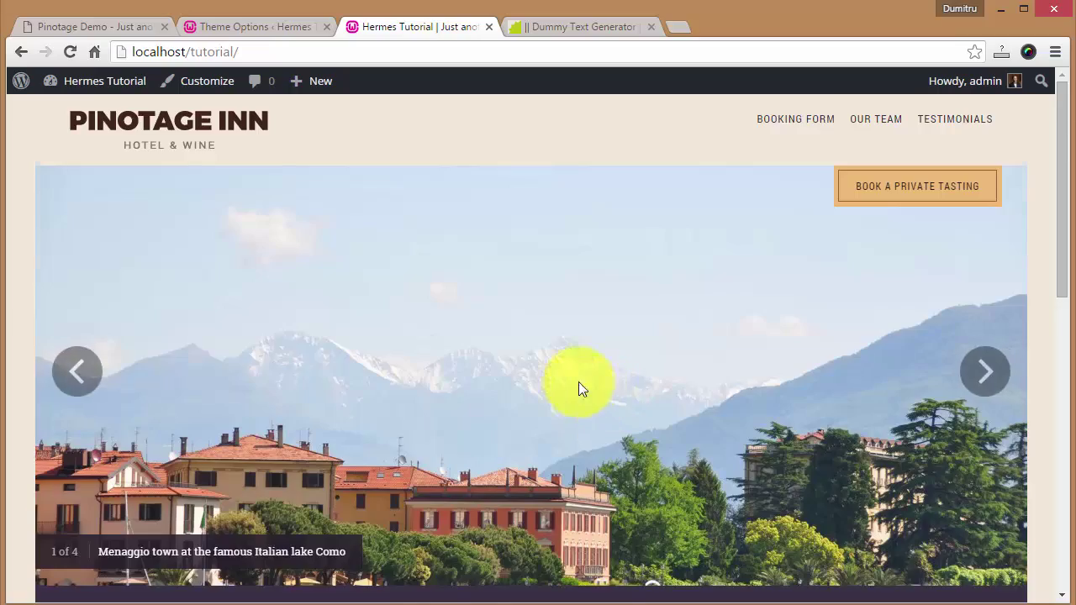
scroll(577, 390, down, 7)
scroll(587, 424, up, 8)
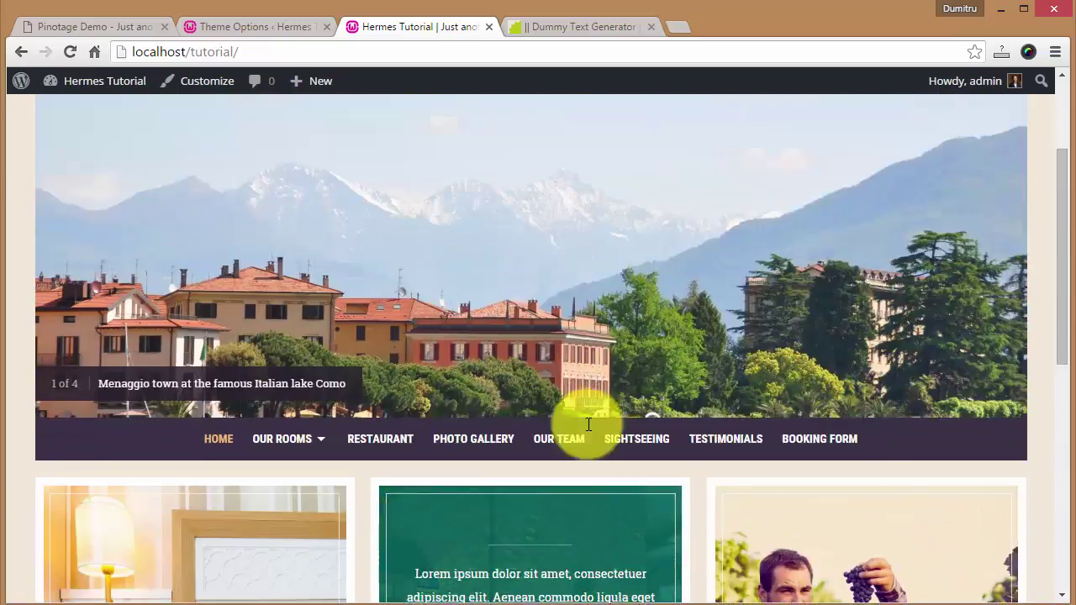
scroll(180, 396, down, 2)
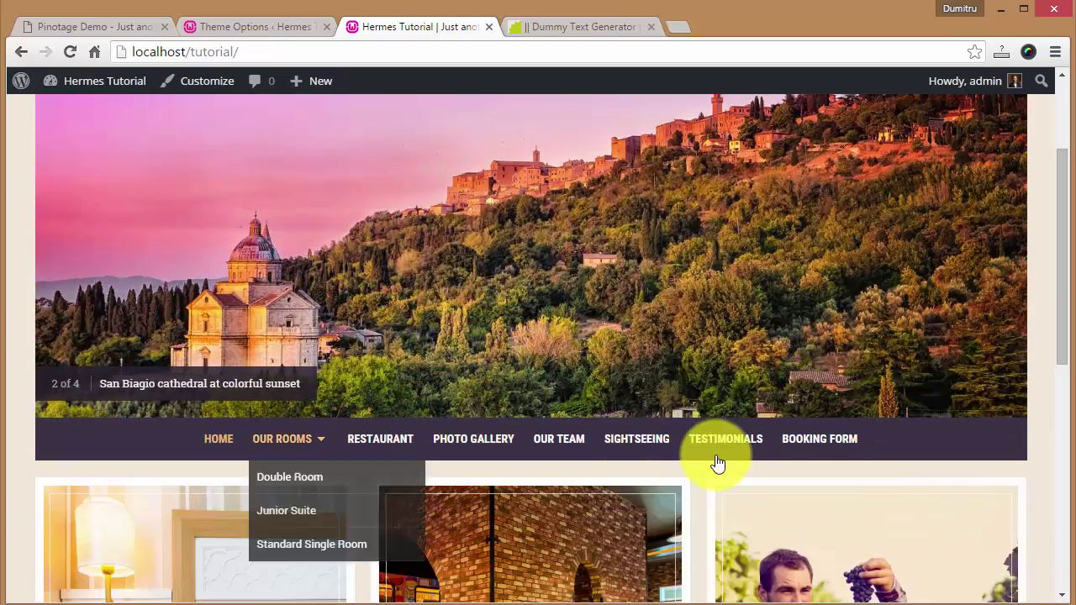
scroll(572, 456, down, 2)
scroll(790, 401, down, 3)
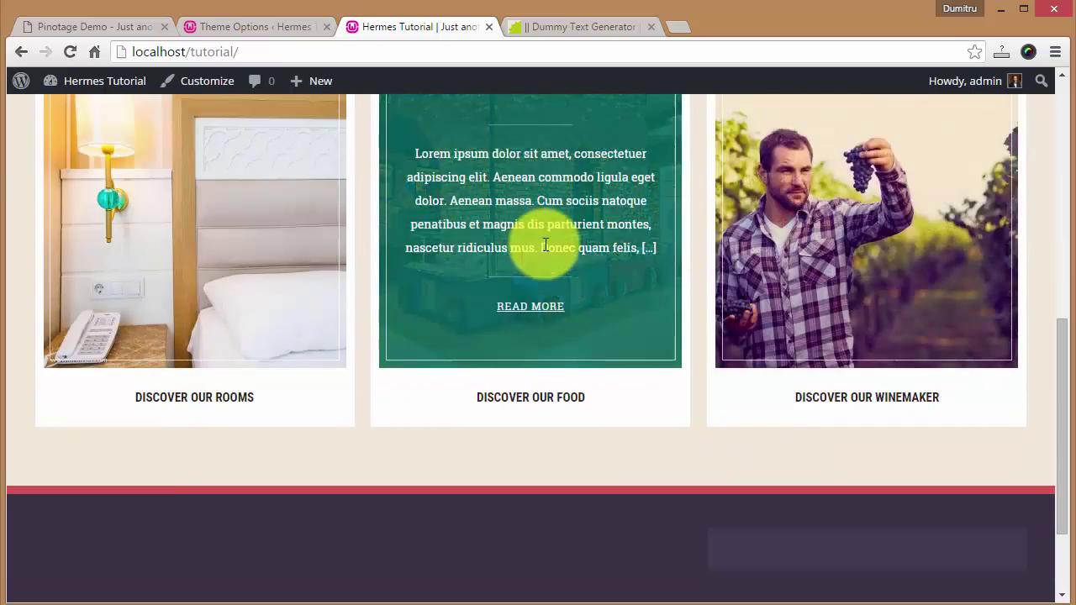
scroll(546, 244, down, 2)
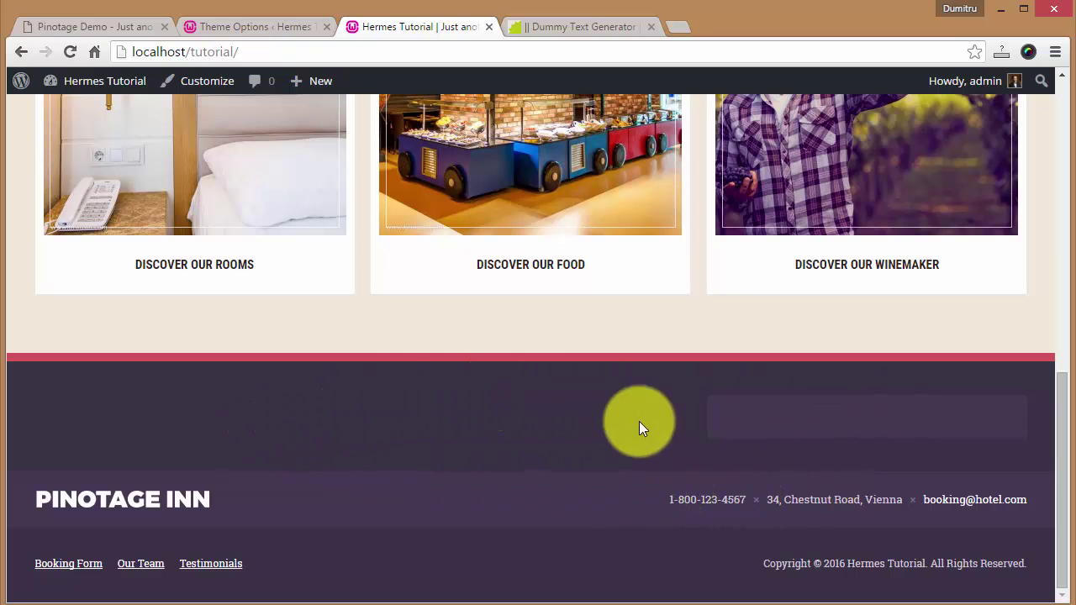
- Look at the footer widget columns on the Pinotage demo site, and open the tutorial site's Widgets page
click(69, 15)
scroll(433, 321, down, 10)
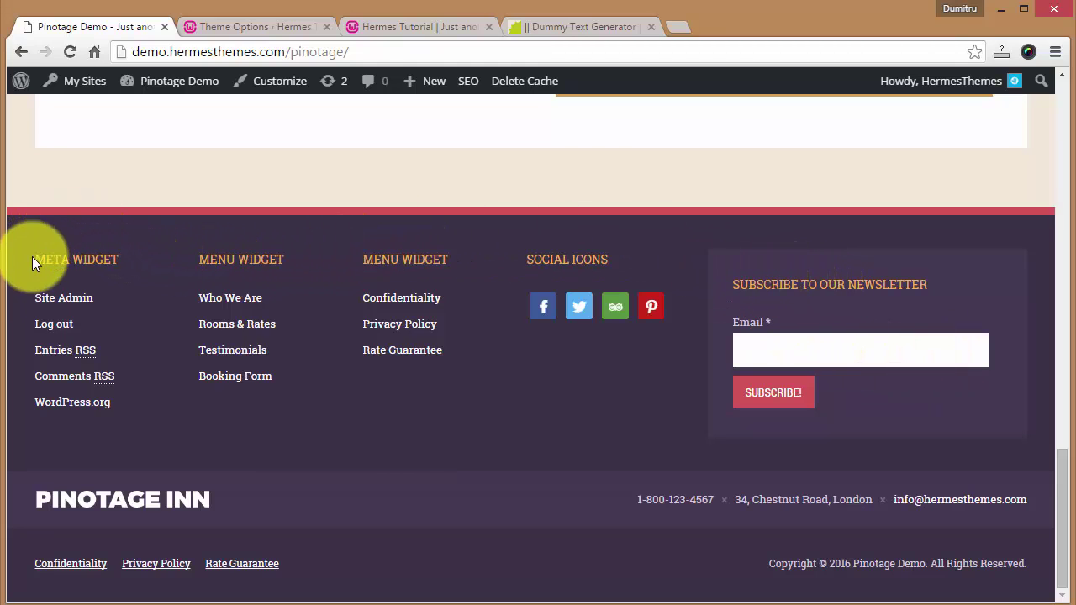
click(244, 26)
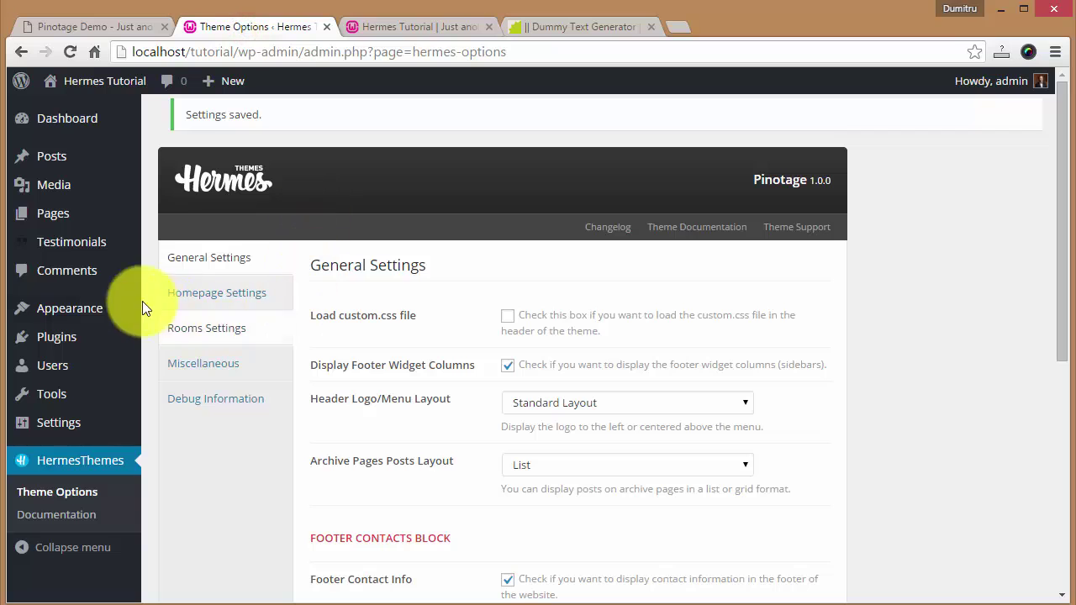
mouse_move(101, 312)
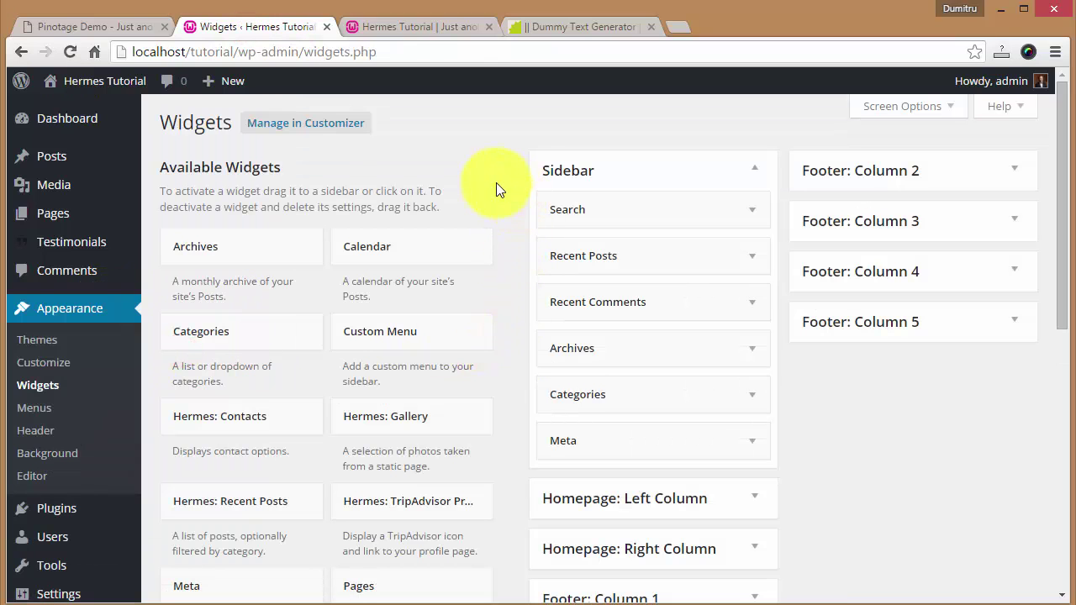
- Expand the widget areas Footer: Column 1 through Footer: Column 5 and collapse the Sidebar area
scroll(504, 189, down, 1)
scroll(729, 330, down, 1)
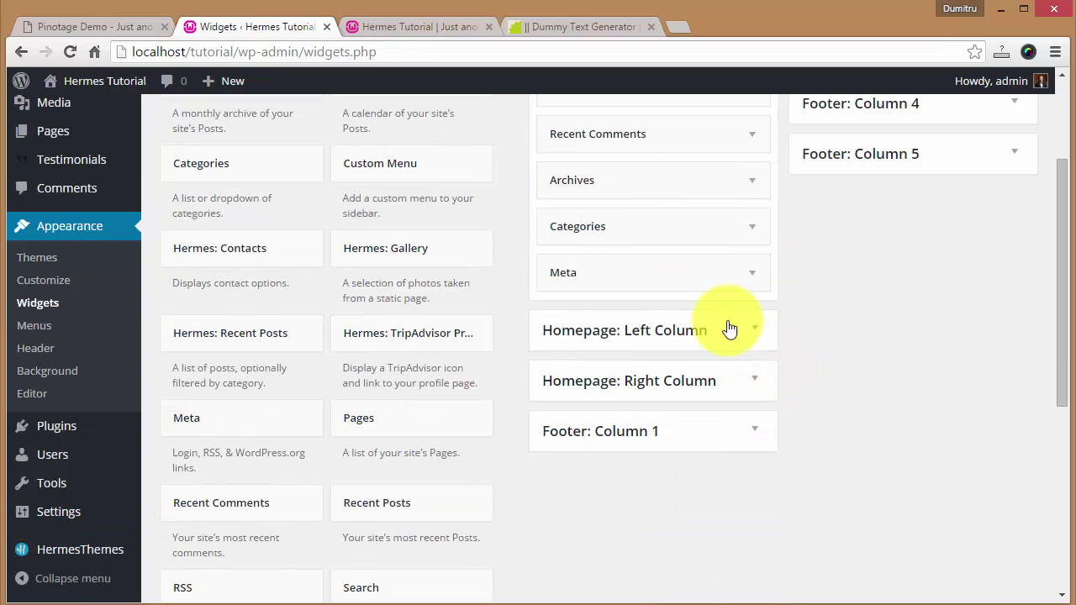
scroll(869, 364, up, 2)
scroll(865, 372, down, 2)
click(660, 429)
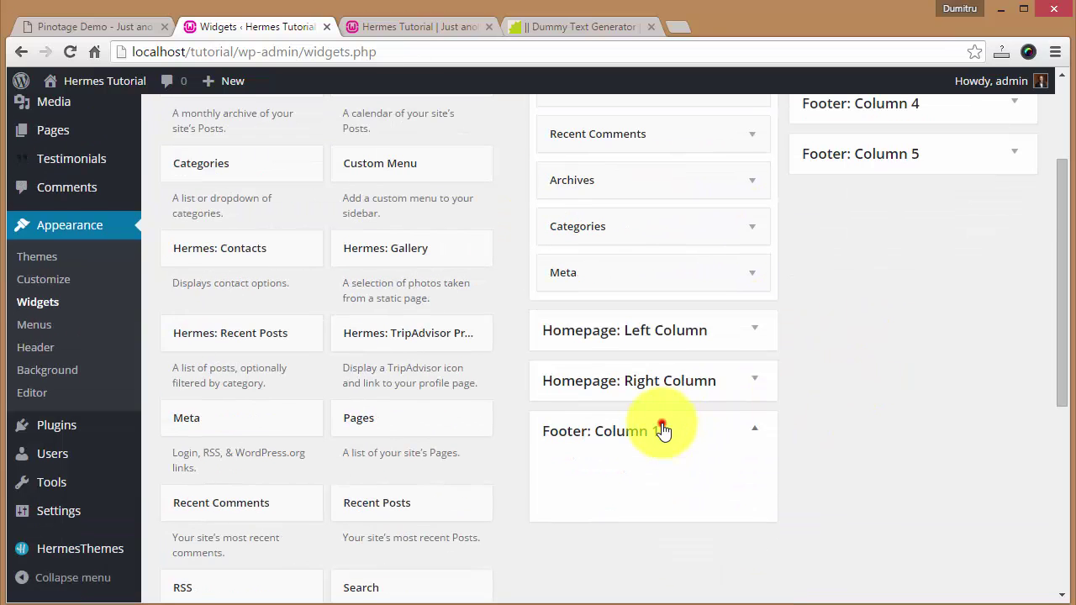
scroll(891, 303, up, 1)
click(852, 237)
click(866, 190)
scroll(879, 210, up, 1)
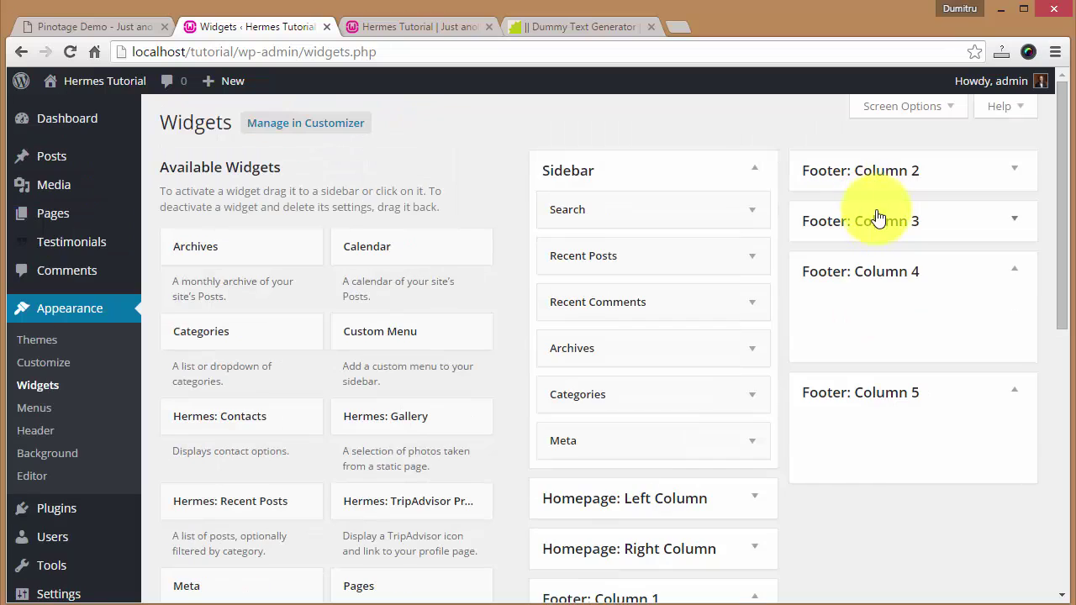
click(882, 221)
click(882, 175)
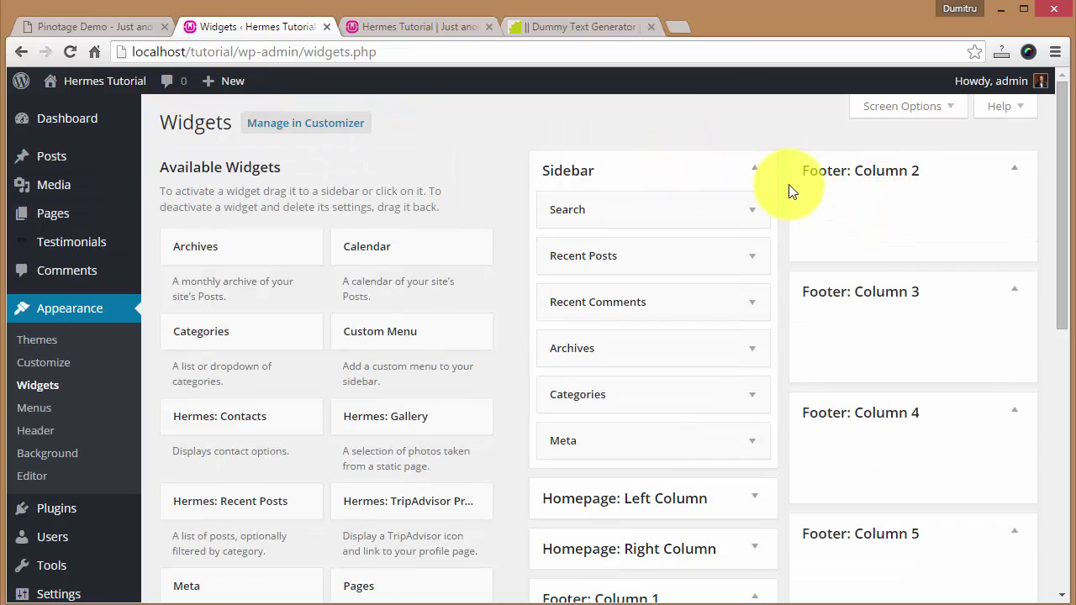
scroll(811, 219, down, 1)
scroll(664, 192, up, 1)
click(619, 174)
- Add a Custom Menu widget to Footer: Column 1 and title it "Custom Menu"
scroll(730, 297, down, 1)
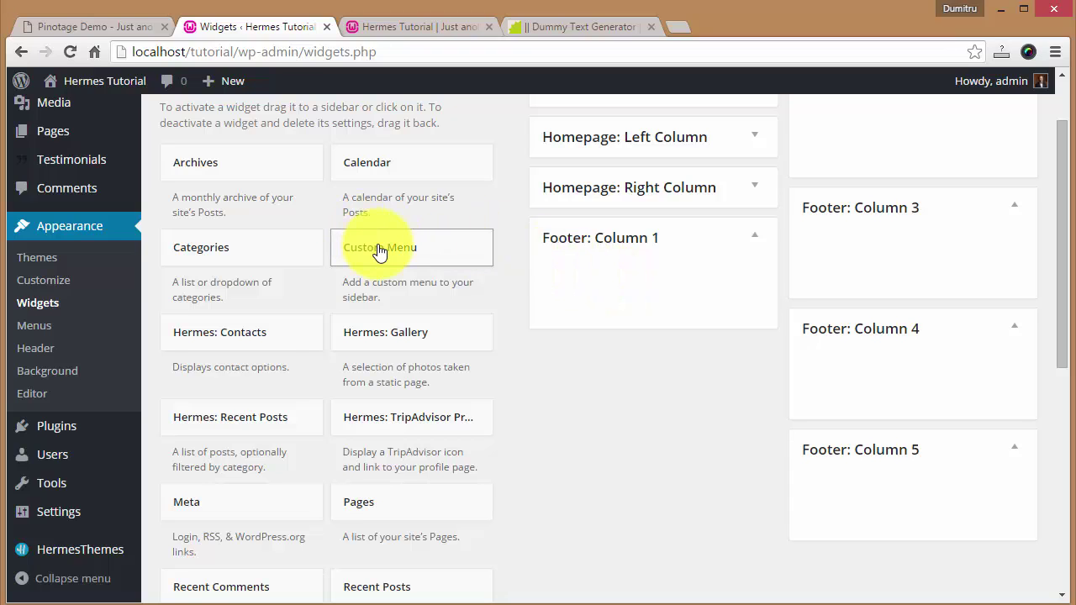
drag(379, 250, 614, 305)
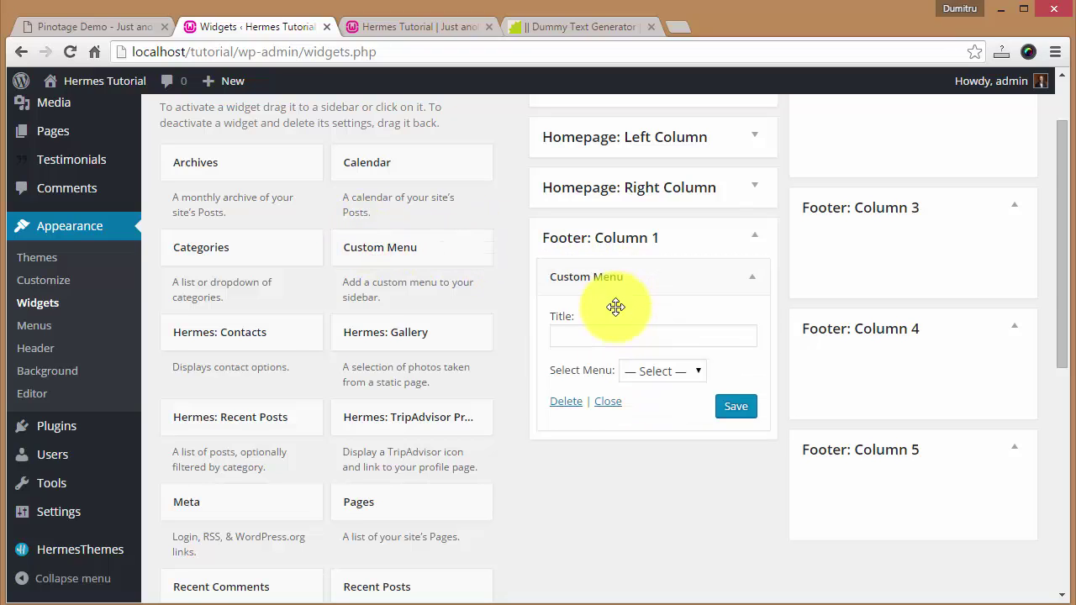
click(598, 338)
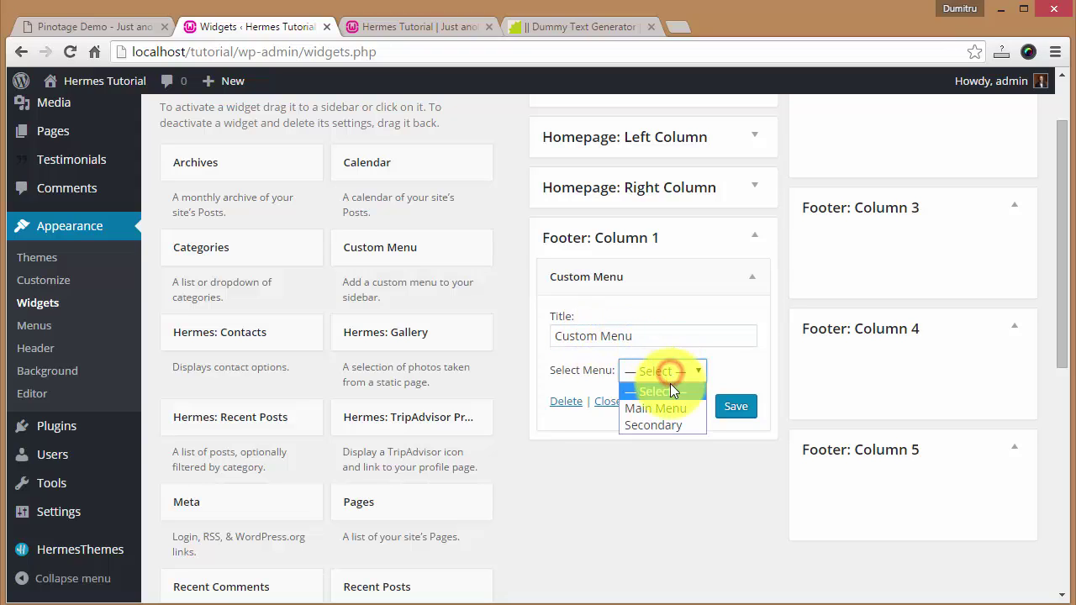
- Assign the Secondary menu to the Custom Menu widget in Footer: Column 1, save it and collapse the widget
click(661, 412)
click(684, 378)
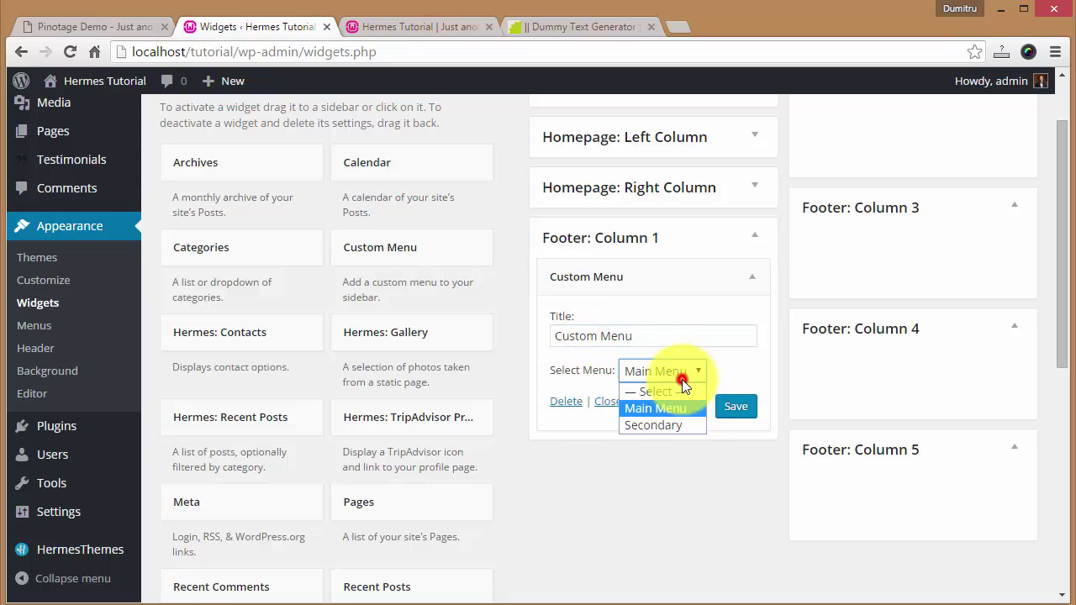
click(657, 430)
click(753, 277)
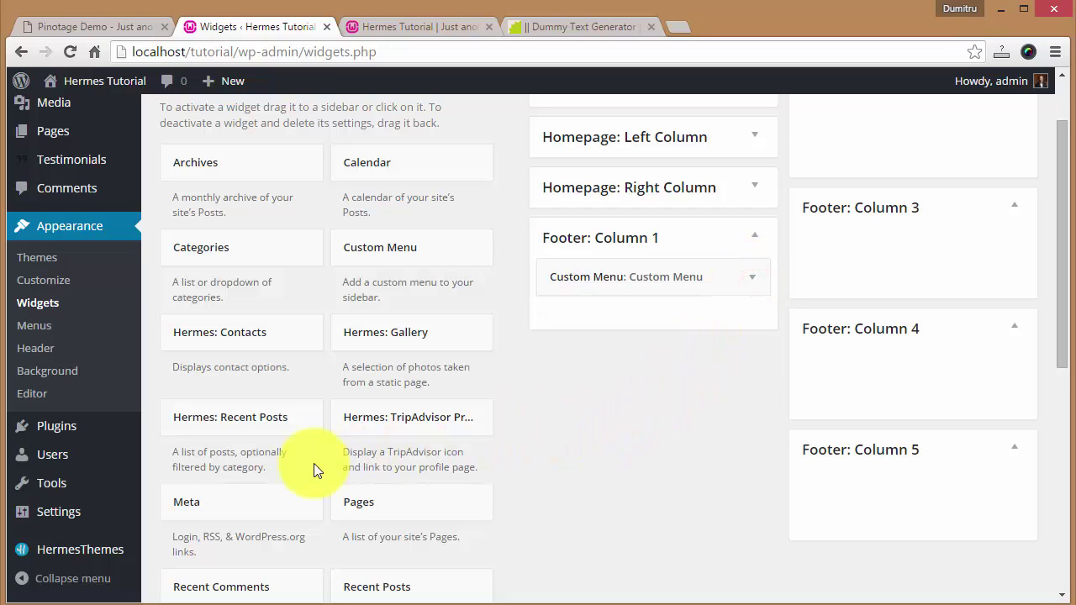
- Add a Meta widget to Footer: Column 2, title it "Meta Widget" and save it
drag(226, 497, 892, 252)
click(879, 278)
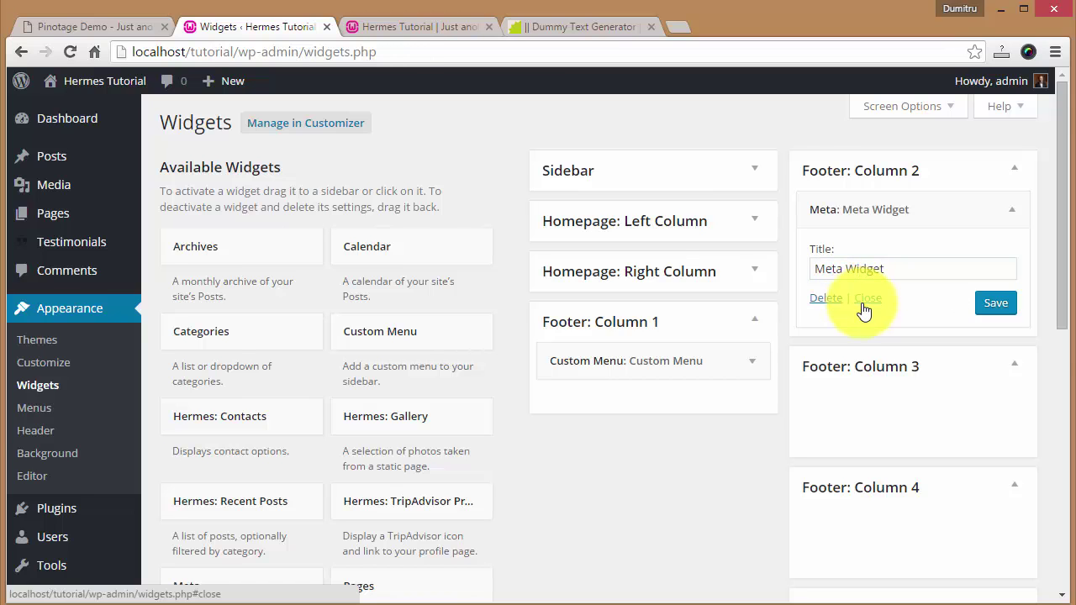
- Add a Search widget to Footer: Column 4, title it "Search" and save it
scroll(864, 311, down, 1)
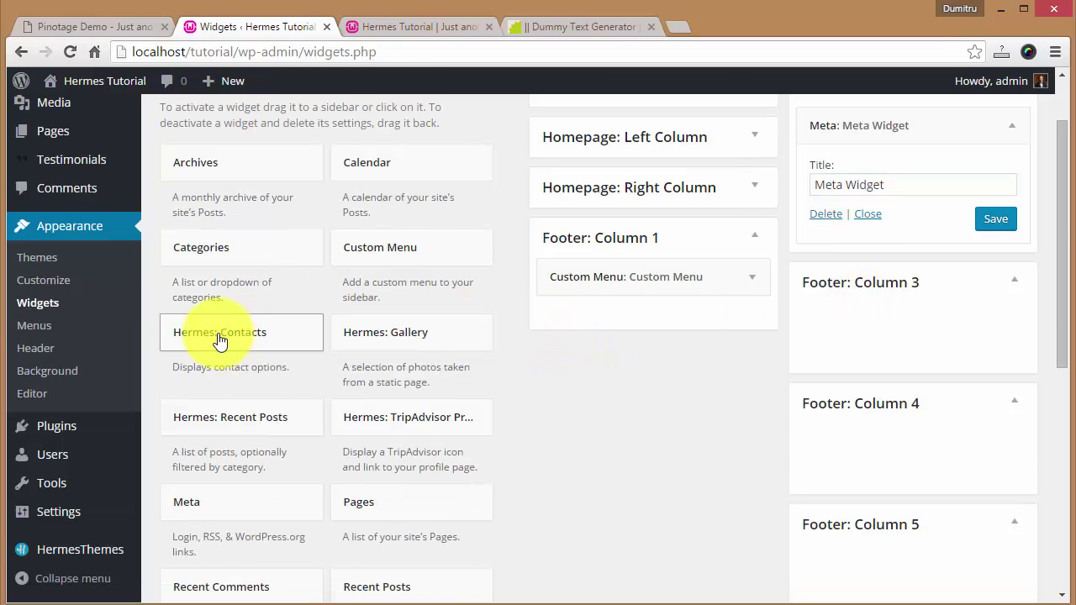
scroll(413, 452, down, 4)
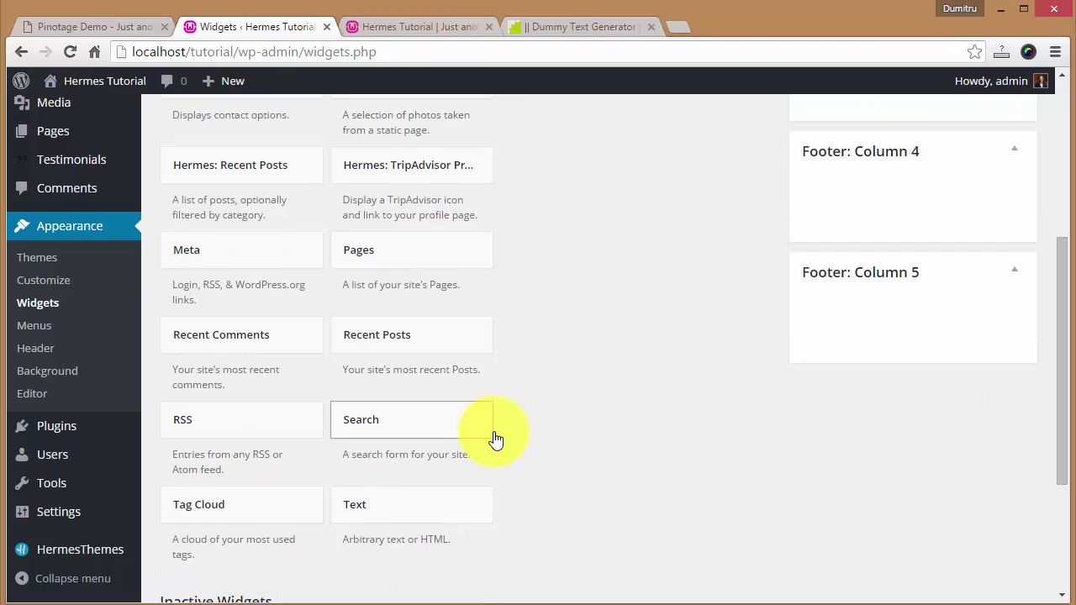
drag(418, 350, 913, 449)
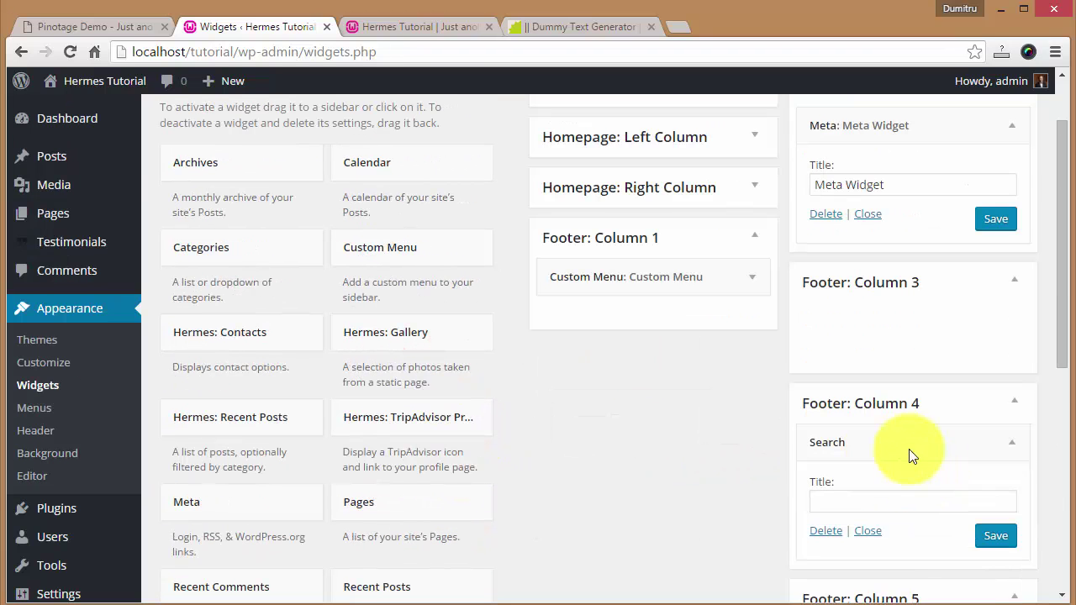
scroll(865, 405, down, 1)
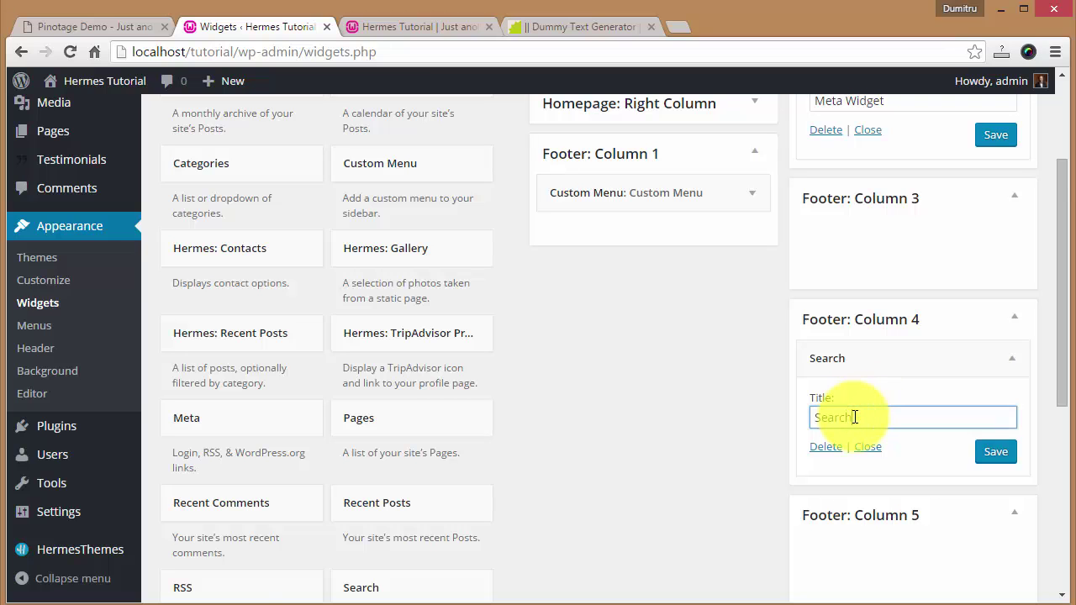
- Add a Text widget to Footer: Column 3 and title it "Text Widget"
scroll(703, 373, down, 4)
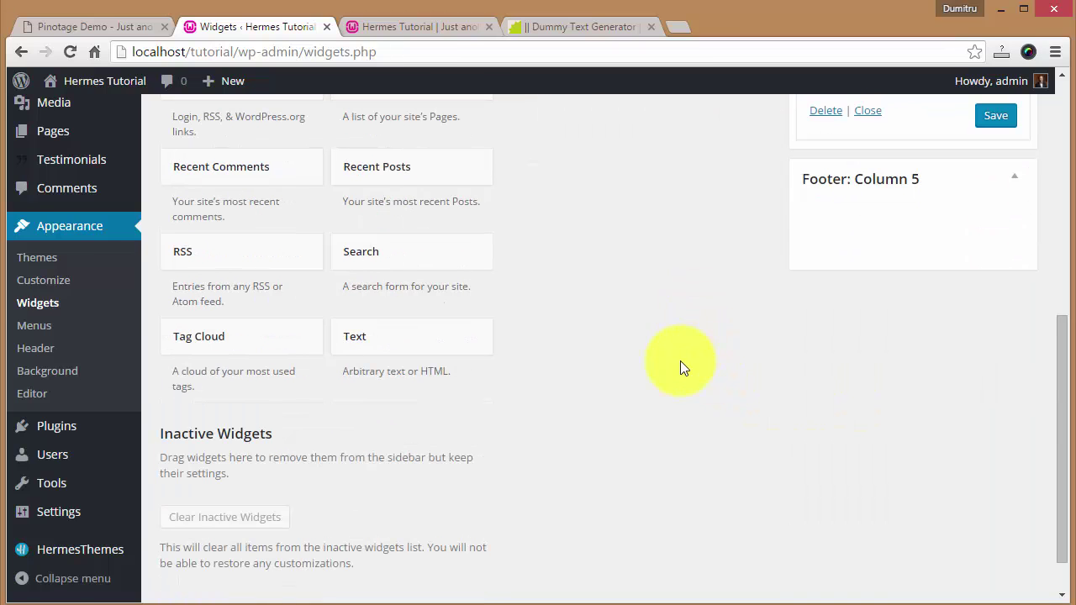
scroll(676, 369, up, 1)
drag(422, 415, 897, 233)
click(741, 304)
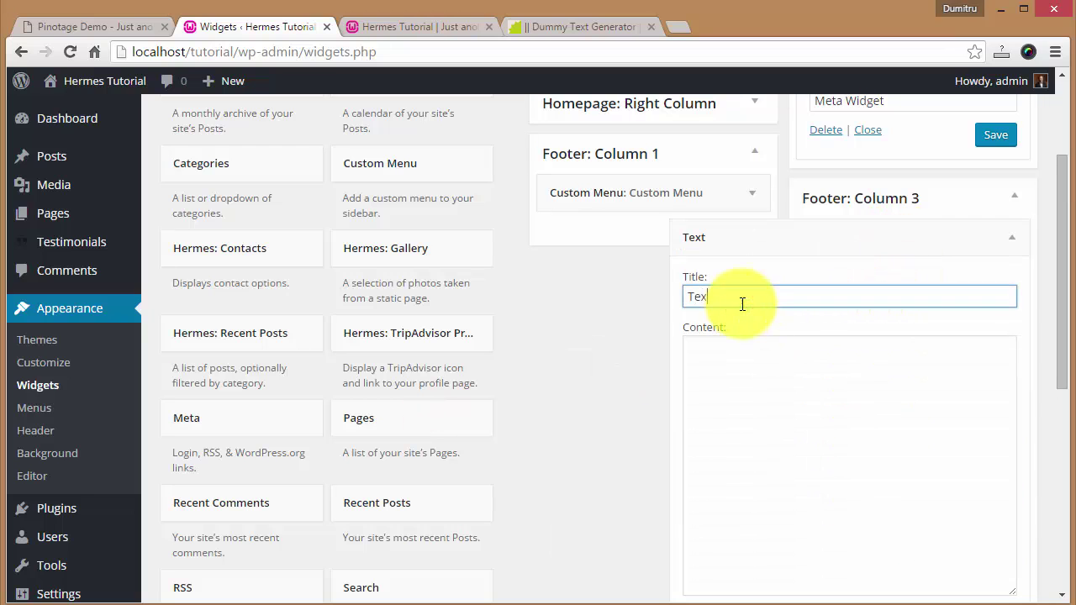
text(Text Widget)
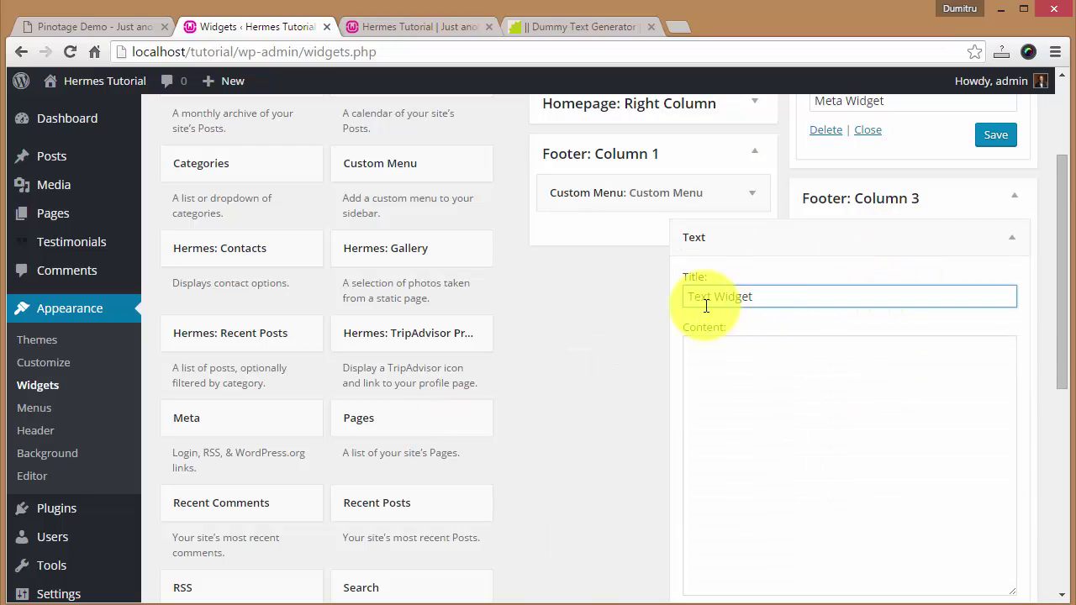
- Copy the first lorem ipsum paragraph from the Dummy Text Generator page into the Text widget's content
key(ctrl+Tab)
key(ctrl+Tab)
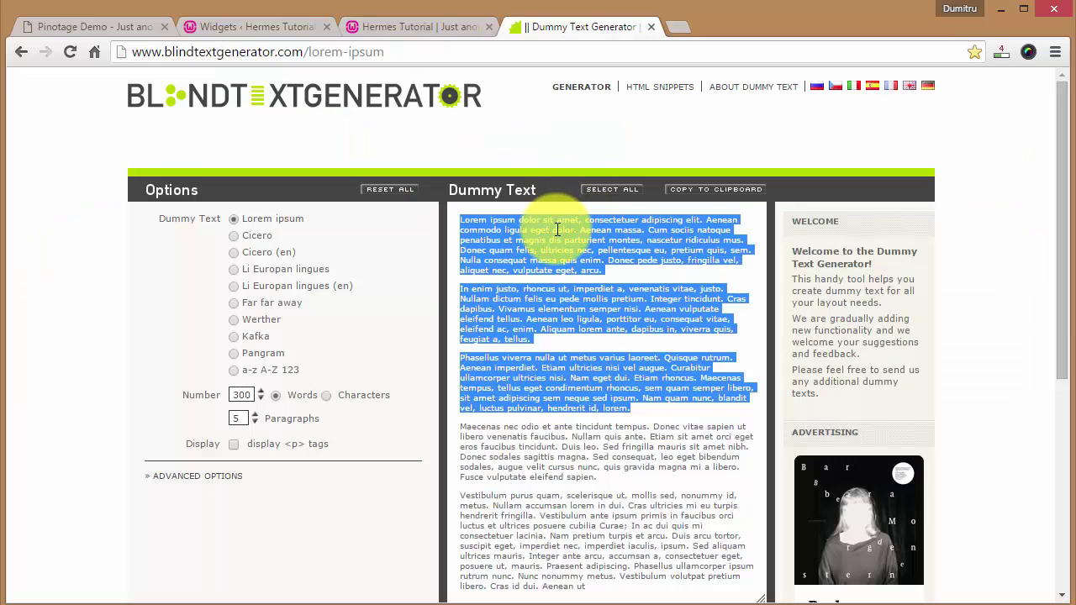
click(557, 229)
drag(447, 221, 622, 269)
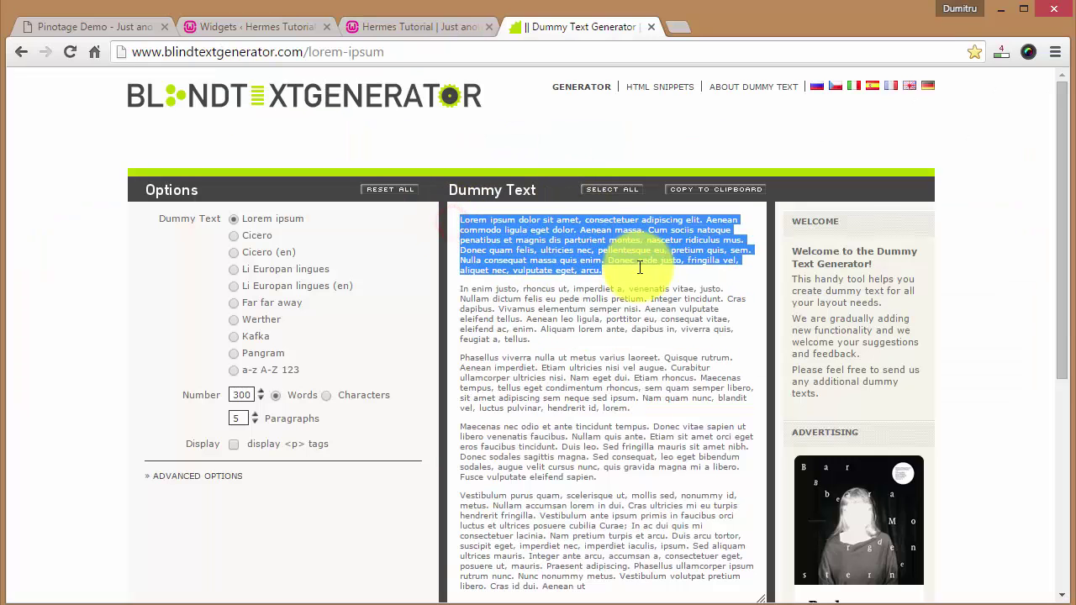
click(257, 31)
scroll(796, 360, down, 1)
click(796, 360)
scroll(818, 360, down, 1)
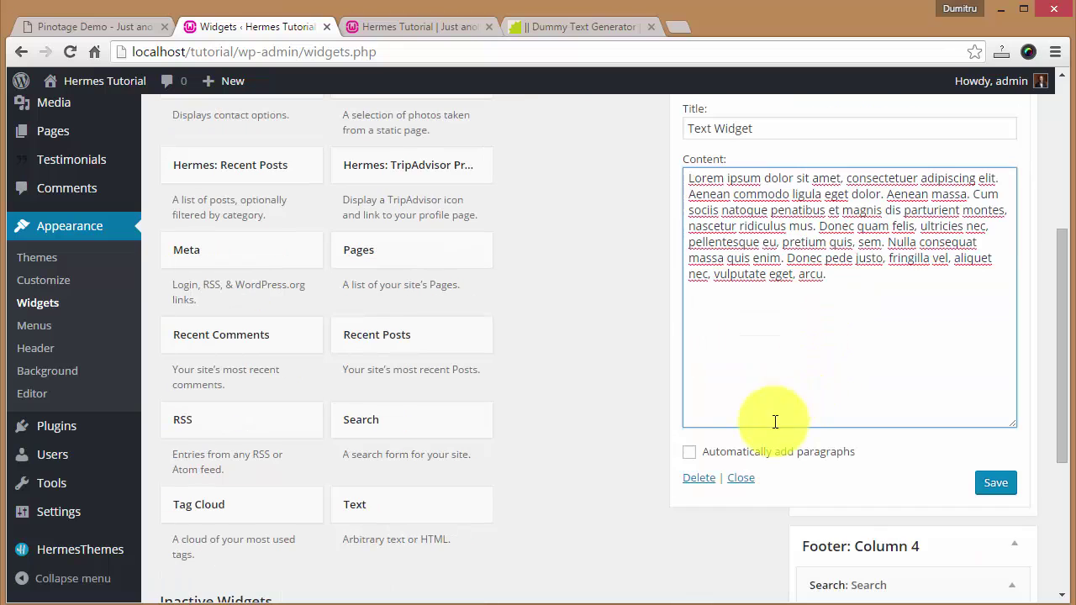
- Enable automatic paragraphs for the Text widget in Footer: Column 3, save it and collapse it
click(759, 452)
click(998, 485)
scroll(1013, 370, up, 1)
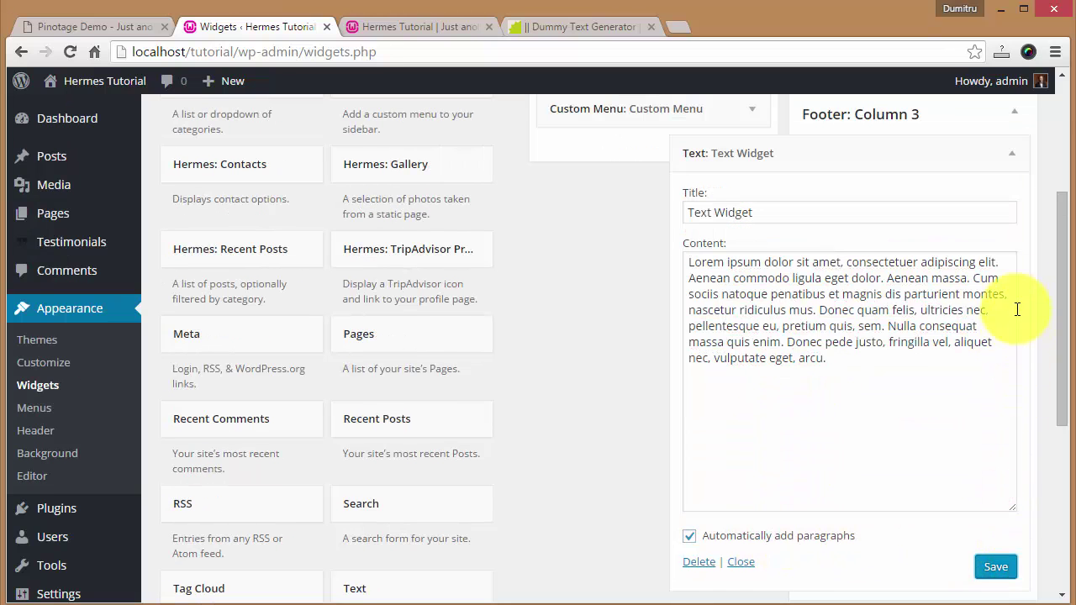
click(1015, 155)
- Reload the Hermes Tutorial front page and examine the widgets in the footer columns
click(443, 25)
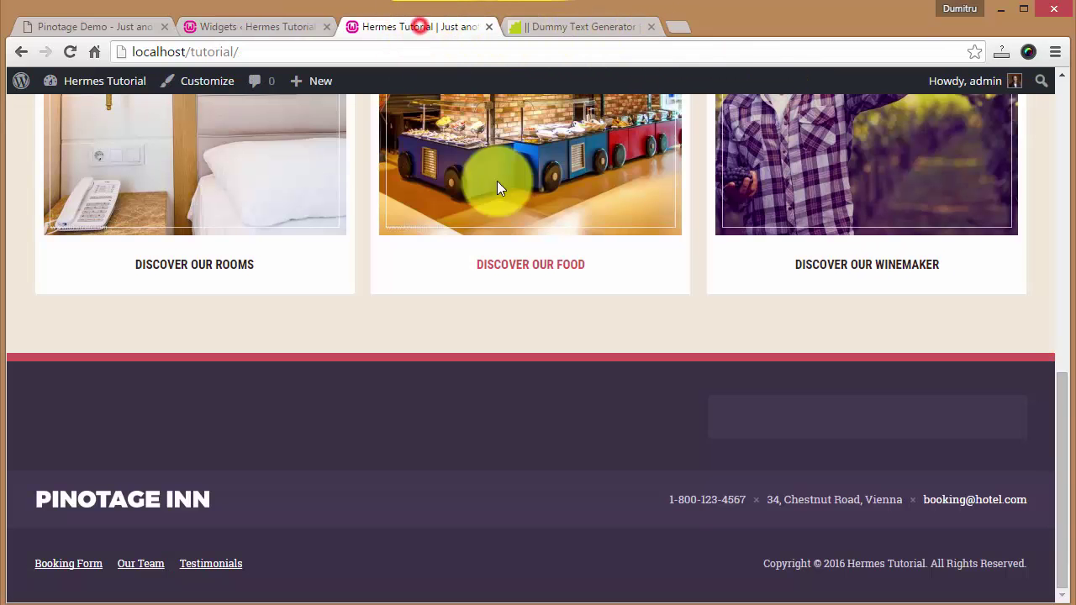
key(F5)
scroll(504, 395, down, 4)
scroll(450, 370, up, 1)
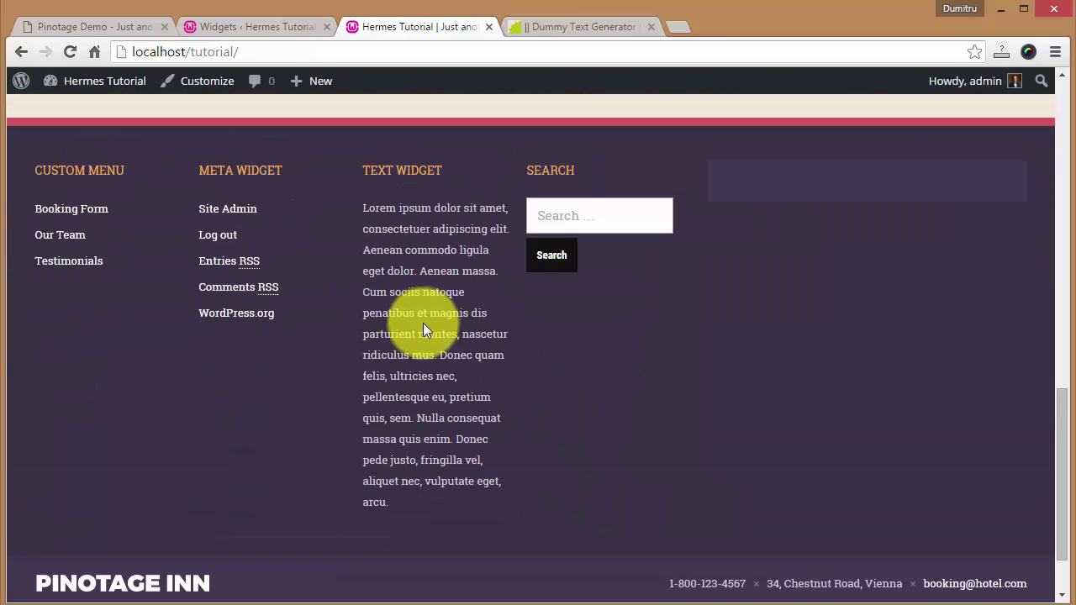
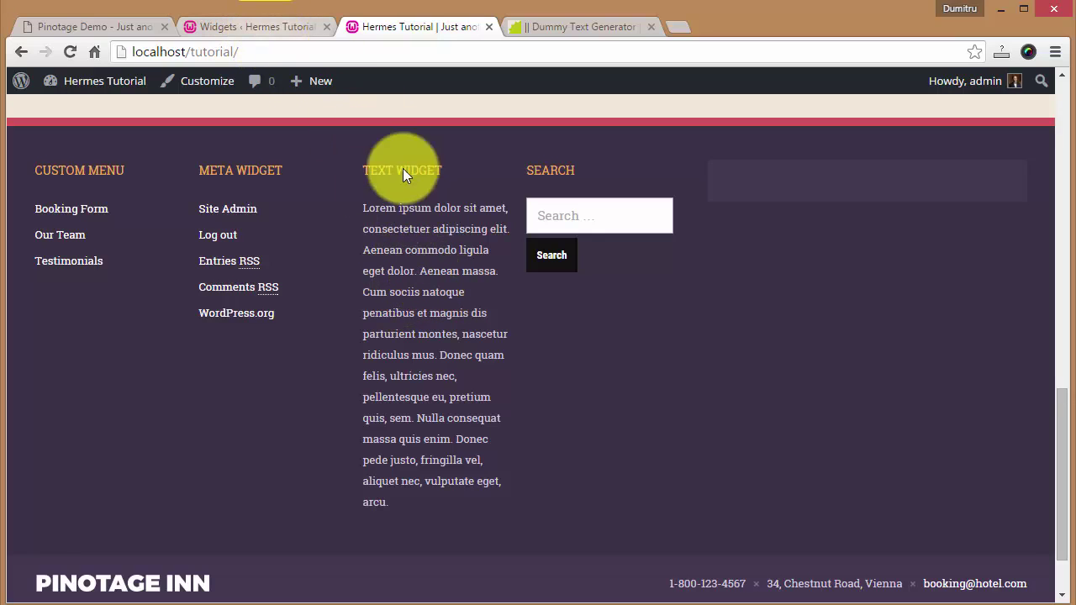
scroll(421, 278, down, 1)
scroll(432, 291, up, 2)
scroll(431, 291, up, 1)
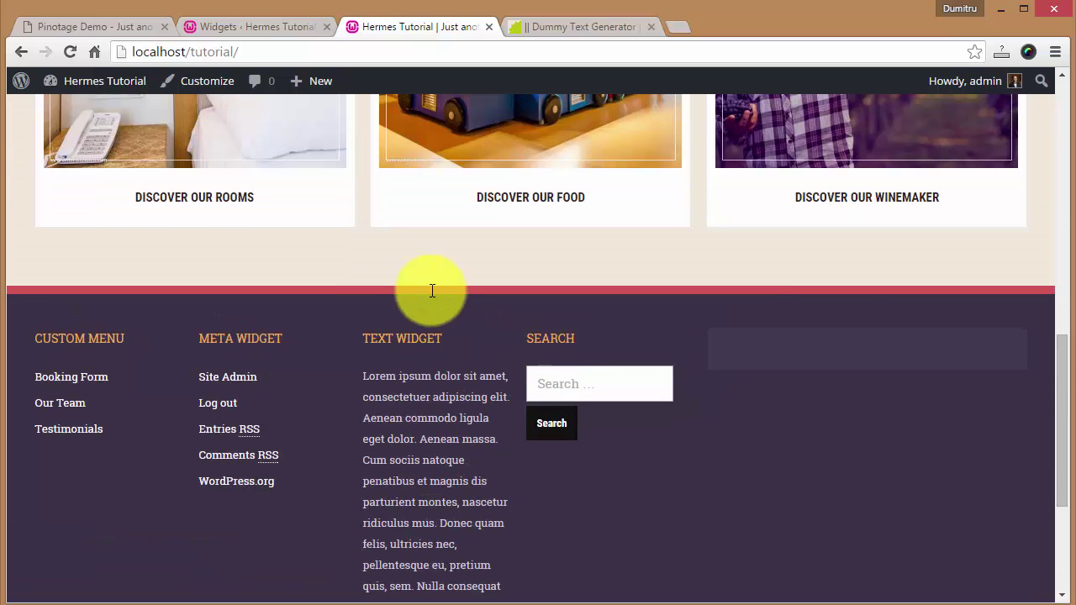
scroll(421, 320, down, 3)
scroll(415, 317, up, 1)
- Return to the site's dashboard, open the installed plugins list and look through it
click(256, 30)
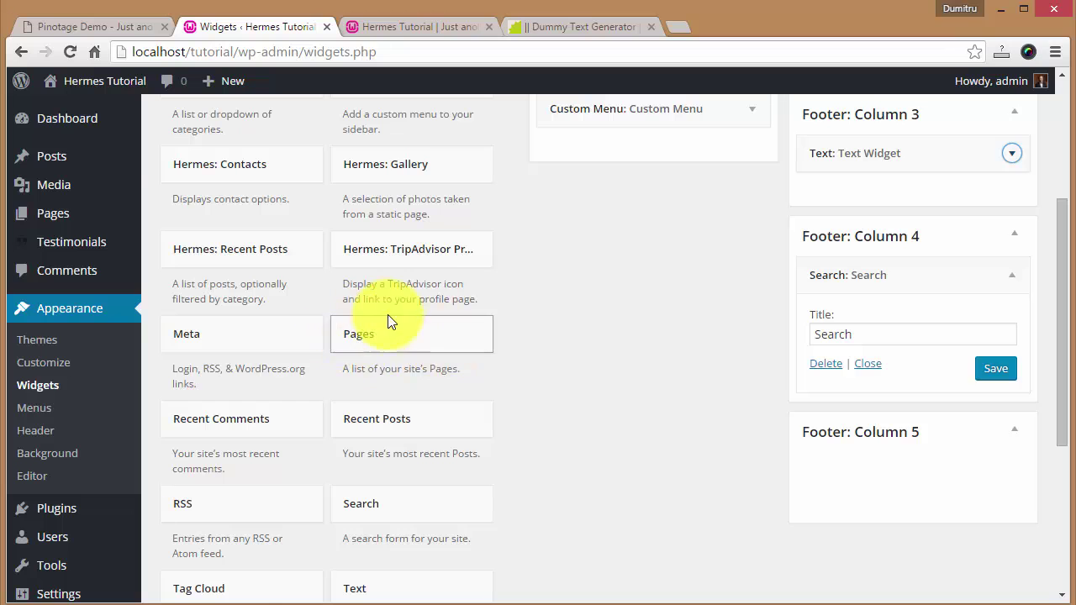
scroll(566, 298, down, 1)
mouse_move(58, 431)
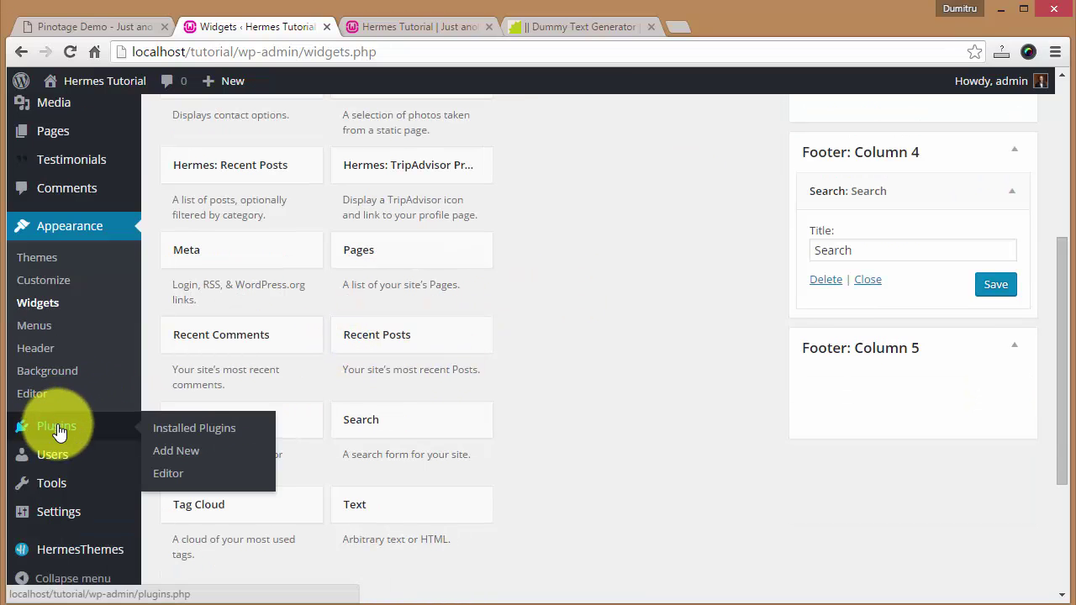
click(182, 429)
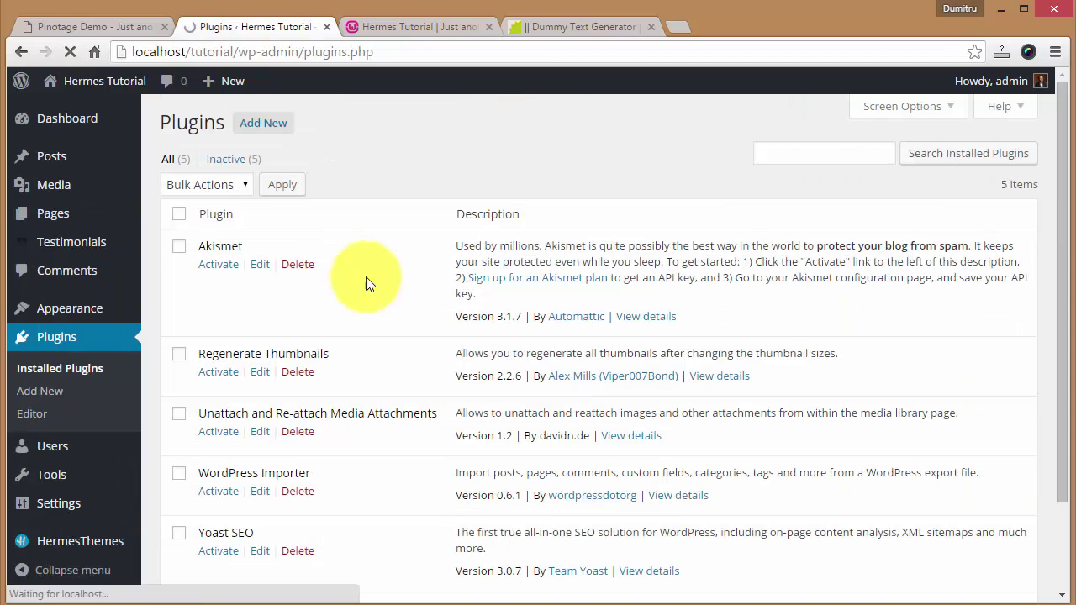
scroll(410, 154, down, 2)
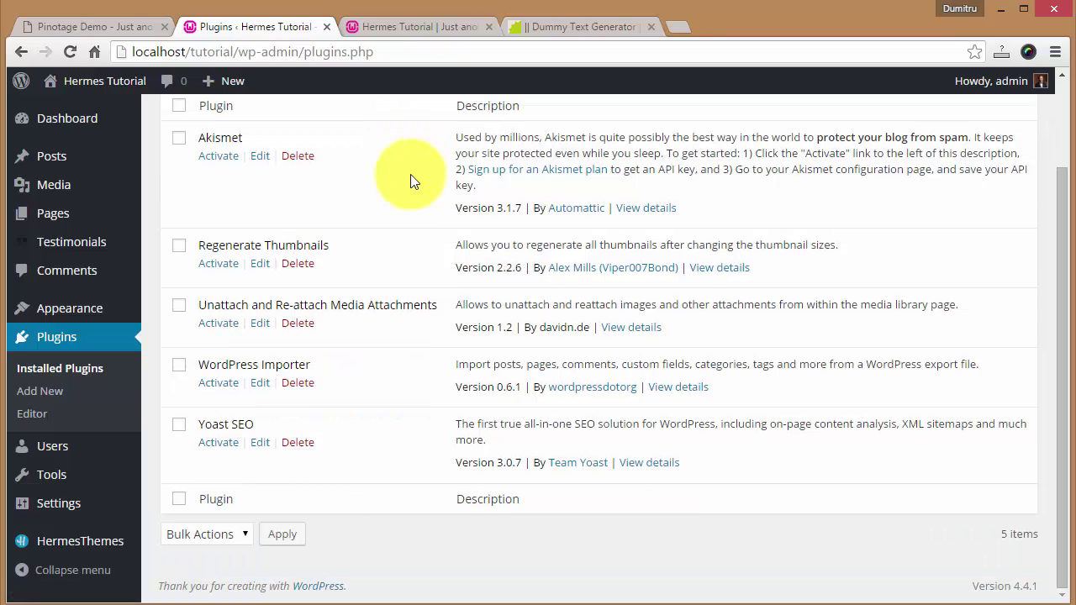
scroll(433, 220, up, 1)
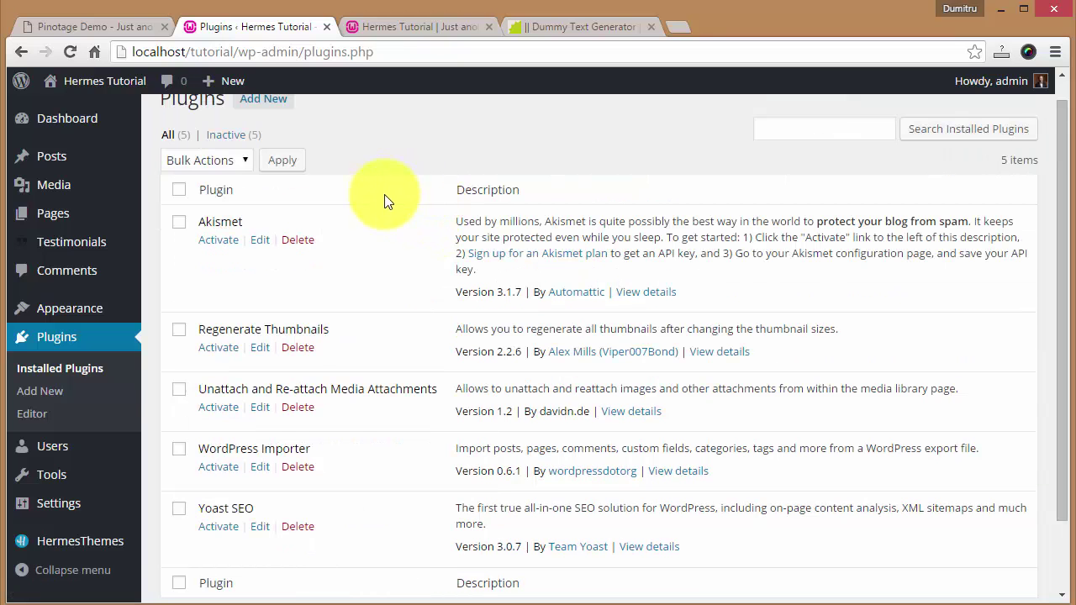
scroll(384, 225, up, 1)
- Search the directory of new plugins for "WPZOOM"
click(47, 390)
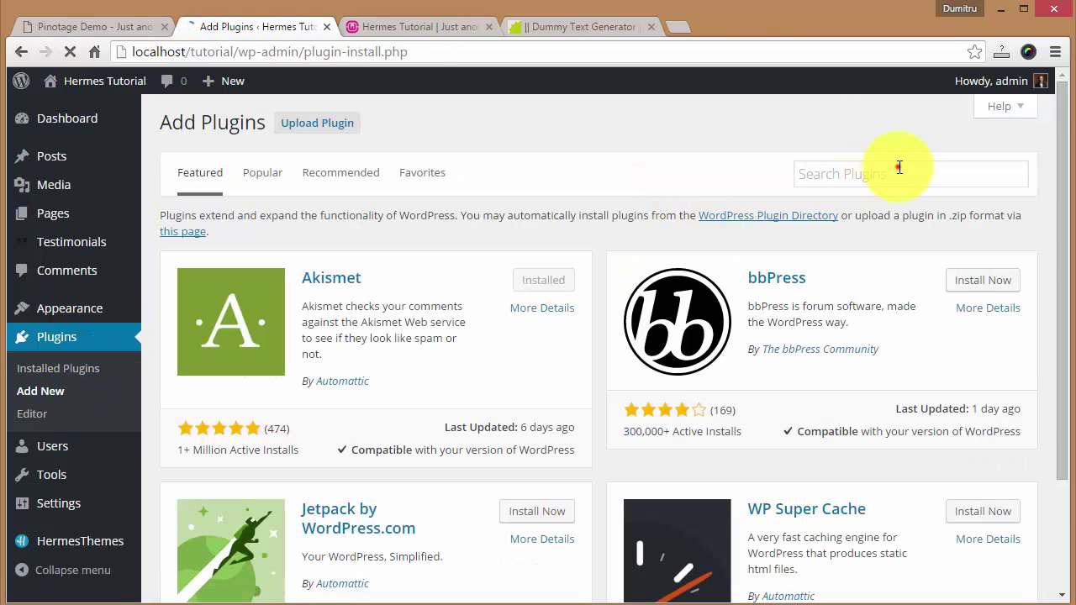
click(899, 167)
text(WPZOOM)
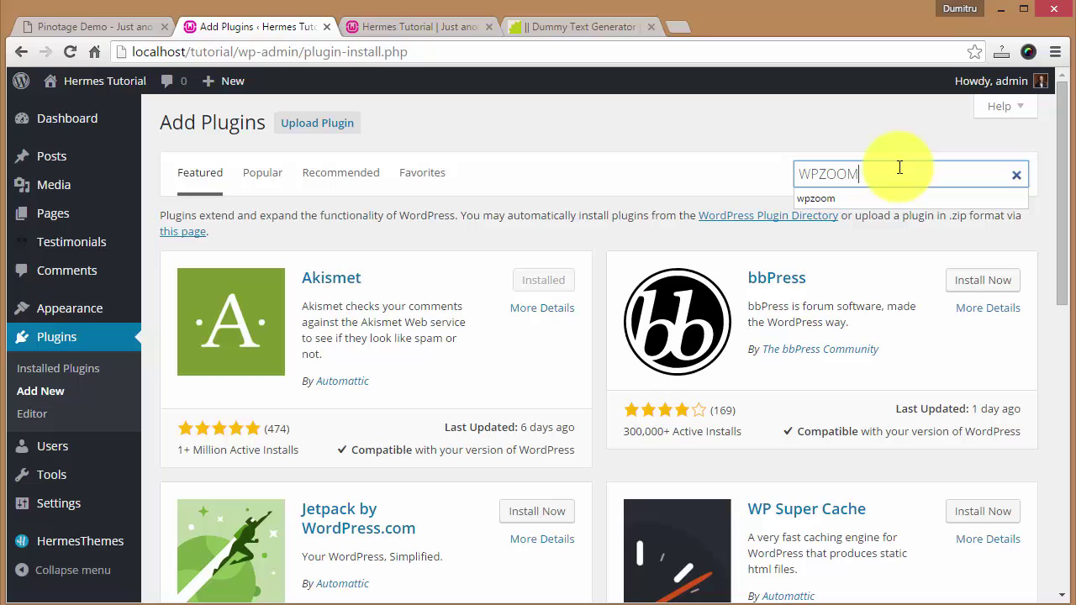
key(Return)
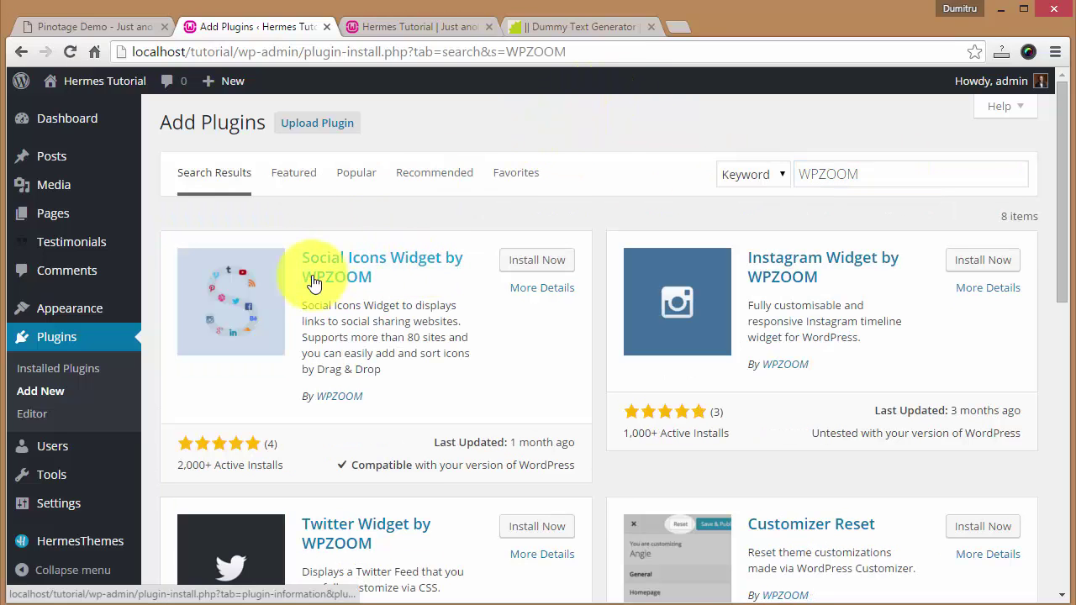
- Install and activate the Social Icons Widget by WPZOOM plugin, and check it in the plugins list
click(539, 262)
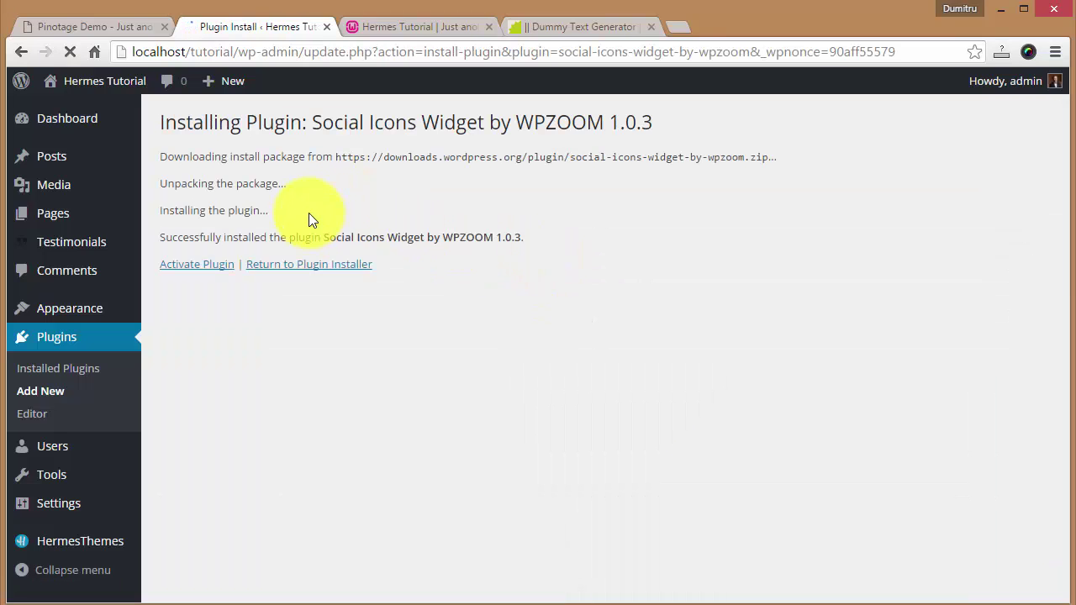
click(184, 265)
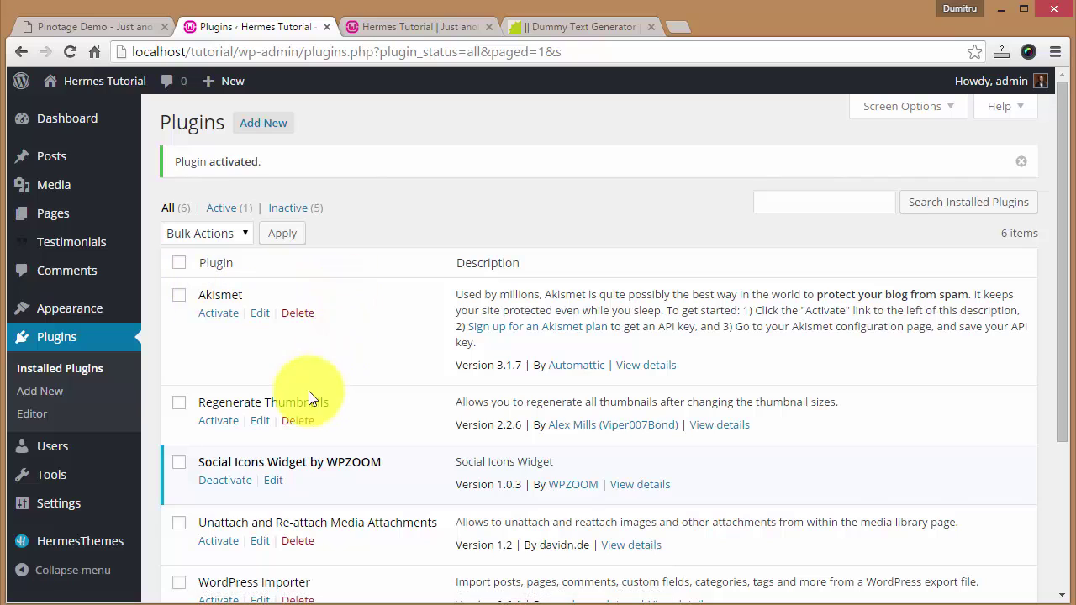
scroll(342, 360, down, 1)
scroll(342, 360, down, 1)
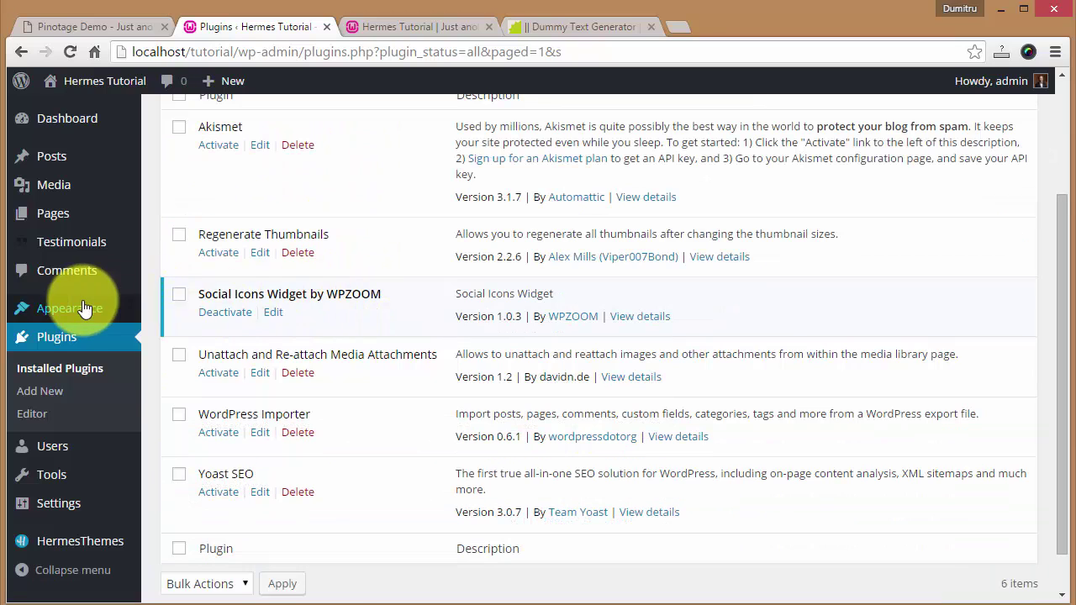
- Go back to the widgets page and add the Social Icons by WPZOOM widget to Footer: Column 5
mouse_move(84, 307)
click(184, 360)
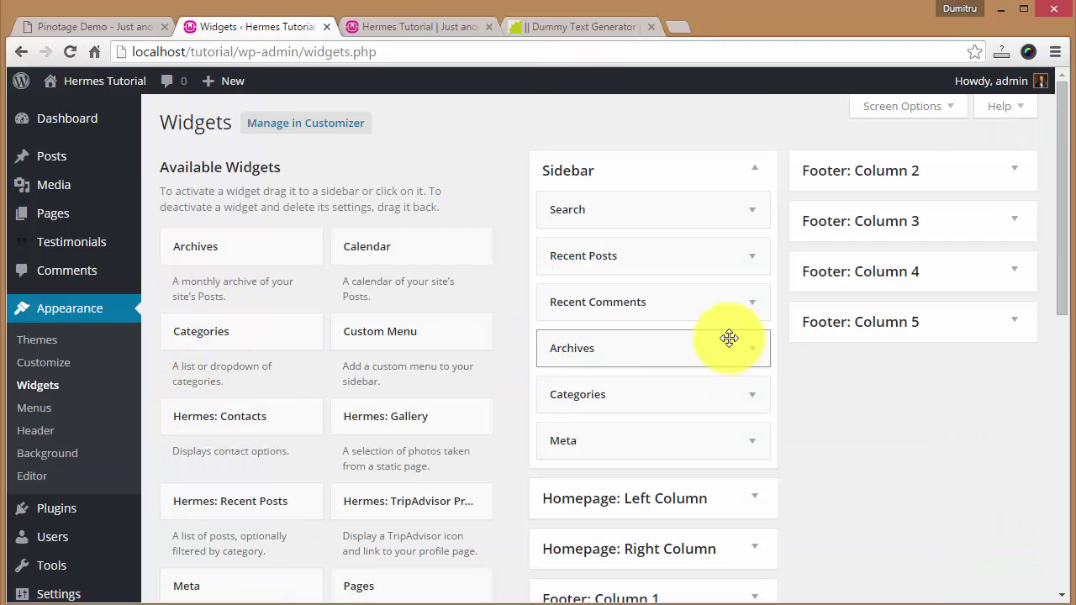
scroll(781, 362, down, 1)
click(883, 235)
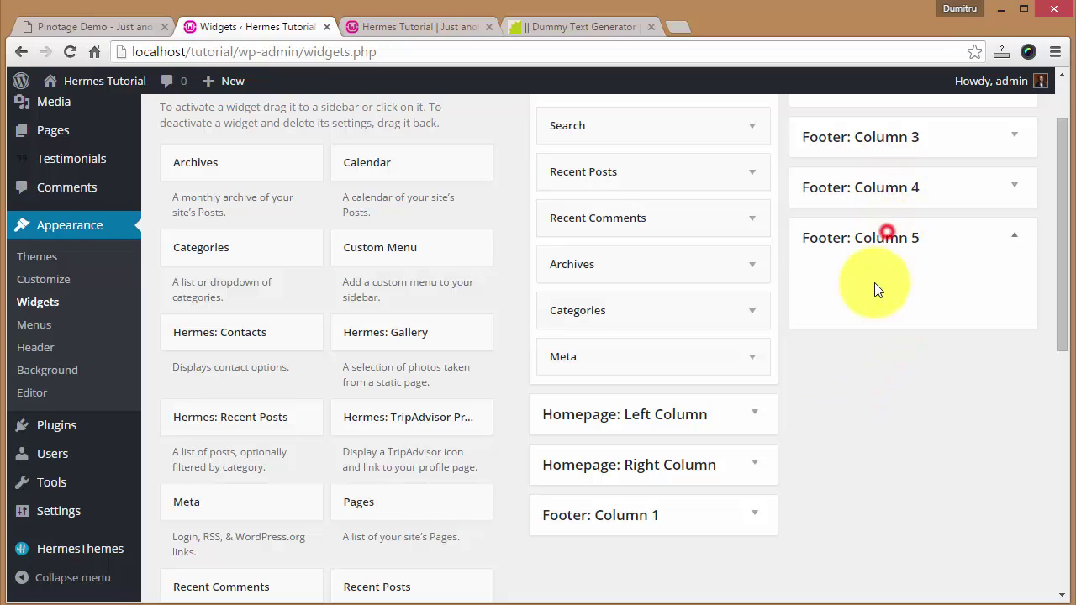
scroll(846, 373, down, 1)
scroll(832, 374, down, 3)
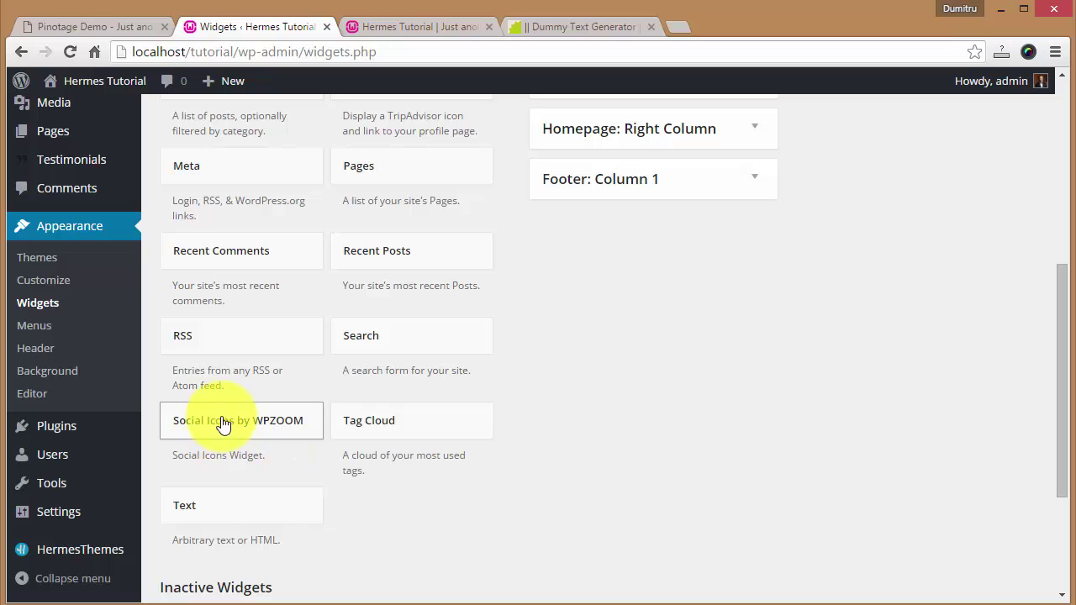
drag(233, 429, 868, 192)
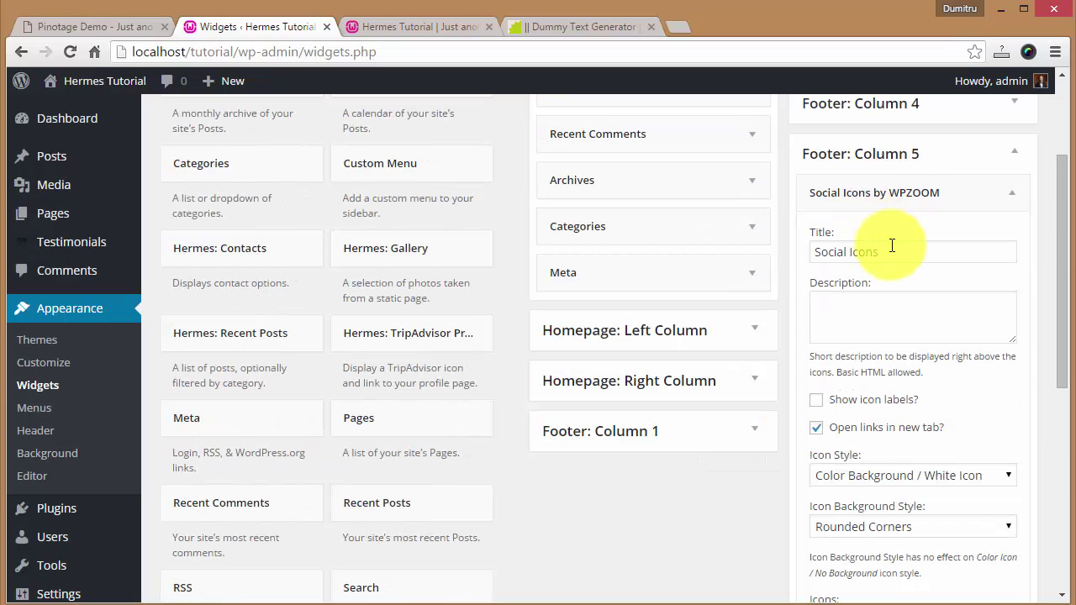
- Paste the copied lorem ipsum into the Social Icons widget's description and delete everything before "Donec pede justo, fringilla vel, aliquet nec, vulputate eget, arcu."
key(ctrl+v)
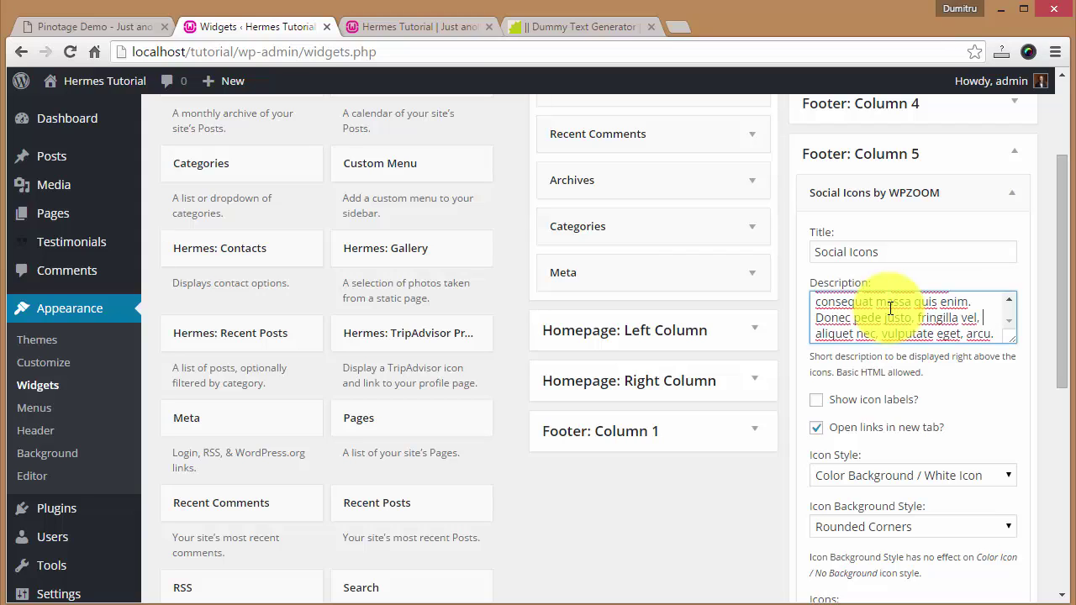
key(Home)
key(shift+Up)
key(shift+Up)
key(shift+Up)
key(shift+Up)
key(shift+Up)
key(shift+Up)
key(shift+Up)
key(shift+Up)
key(shift+Up)
key(shift+Up)
key(shift+Up)
key(Delete)
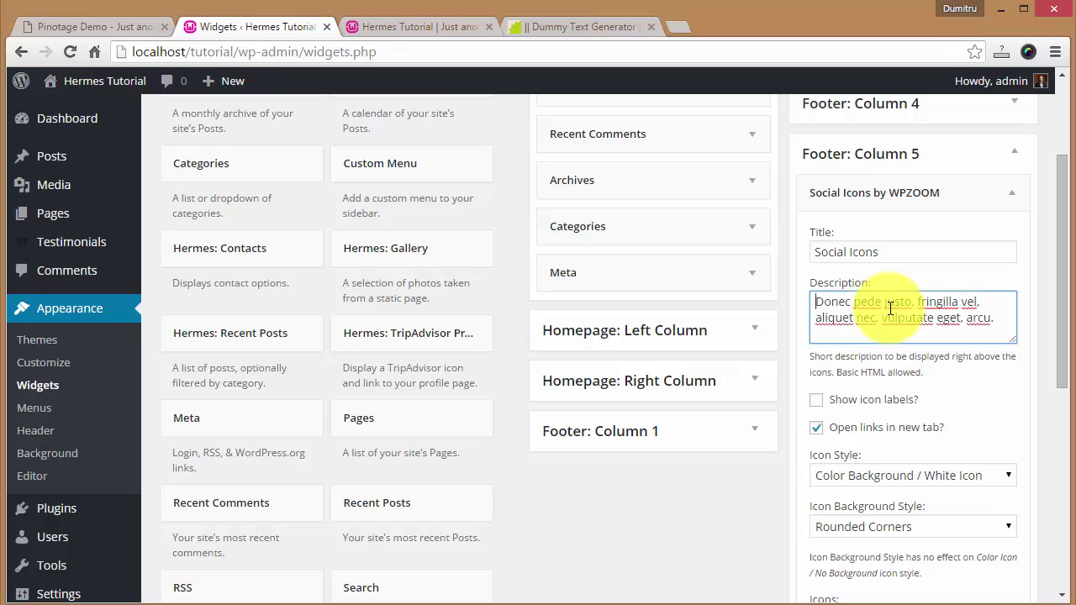
scroll(890, 309, down, 3)
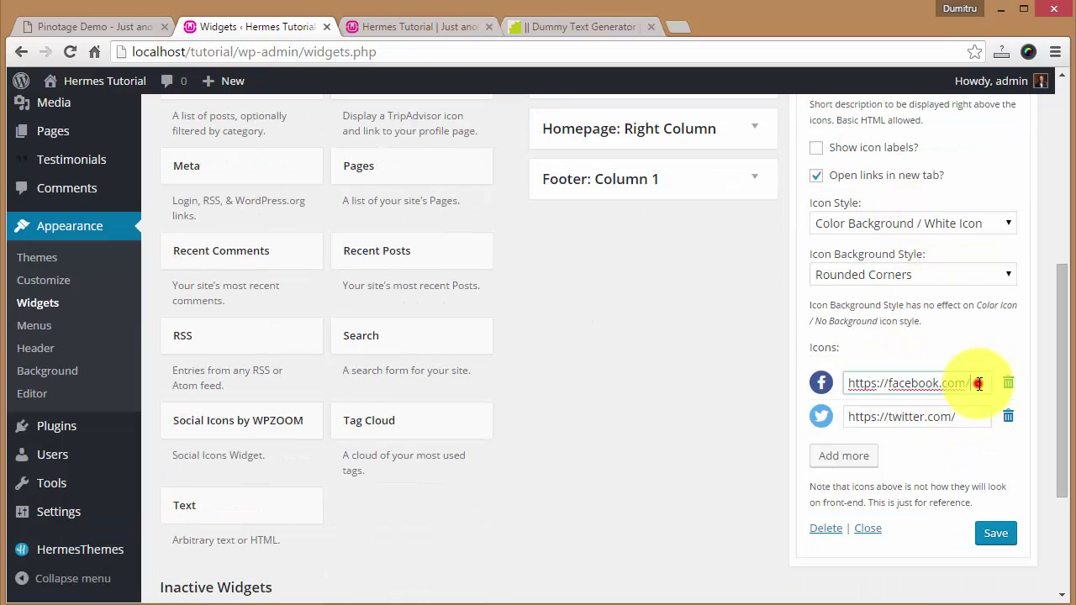
click(966, 417)
drag(824, 415, 824, 377)
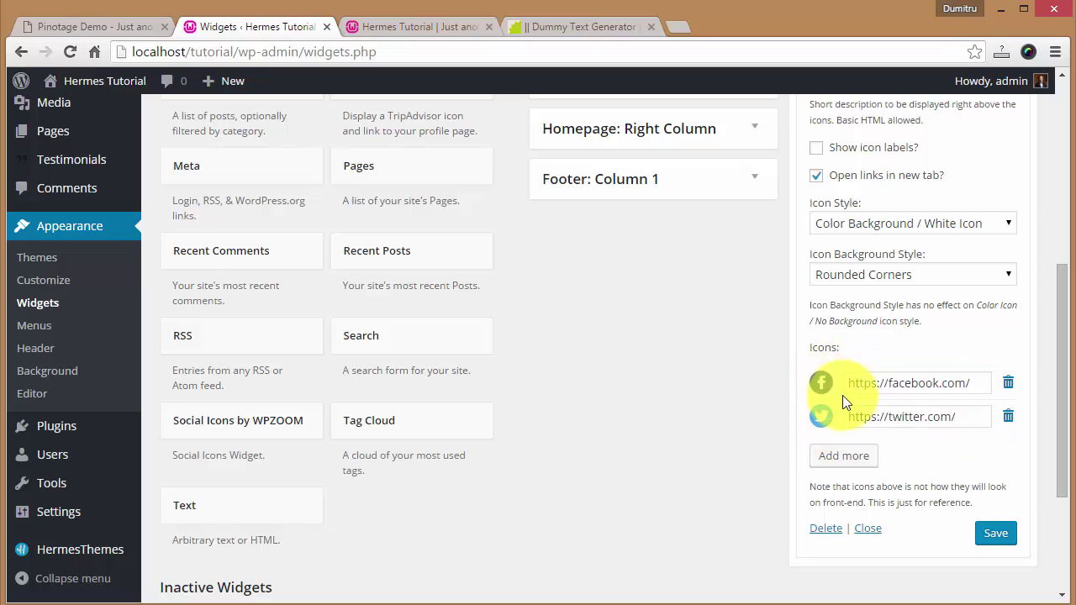
click(869, 457)
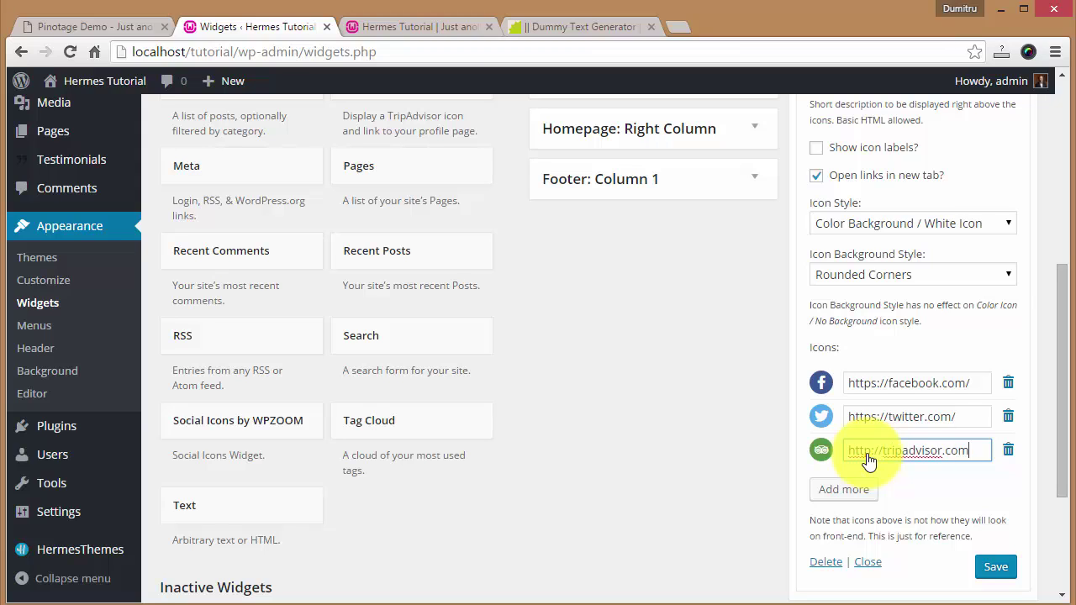
scroll(757, 450, down, 1)
click(848, 407)
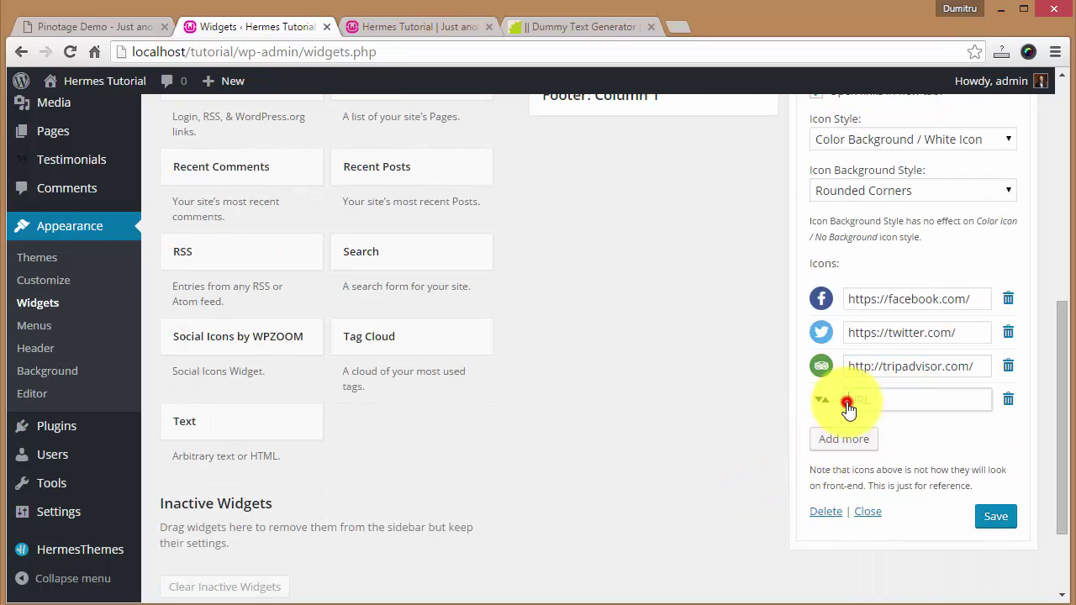
text(http://y)
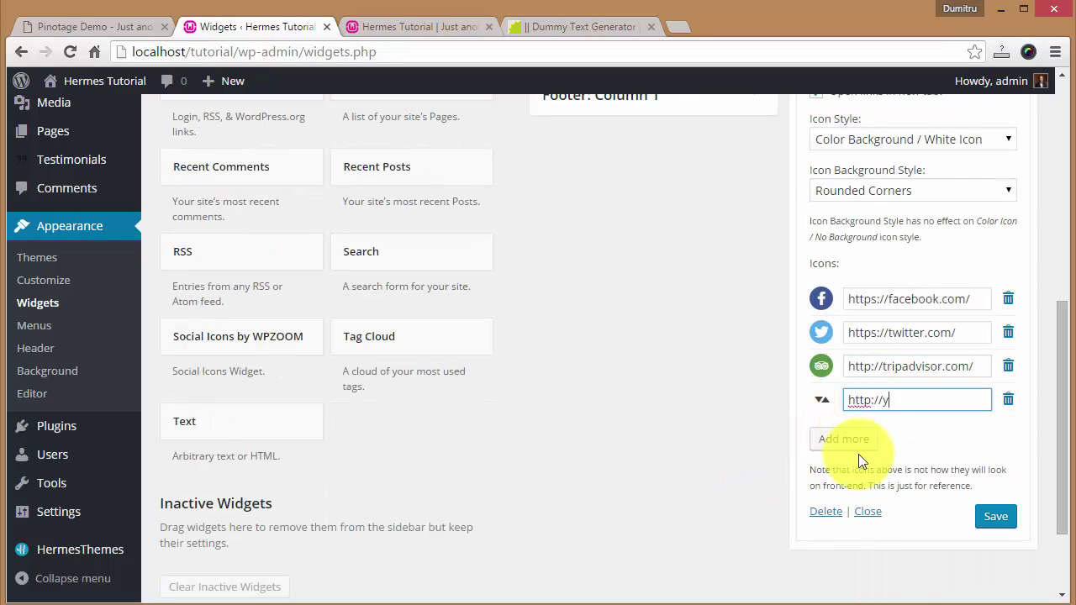
text(elp.com/)
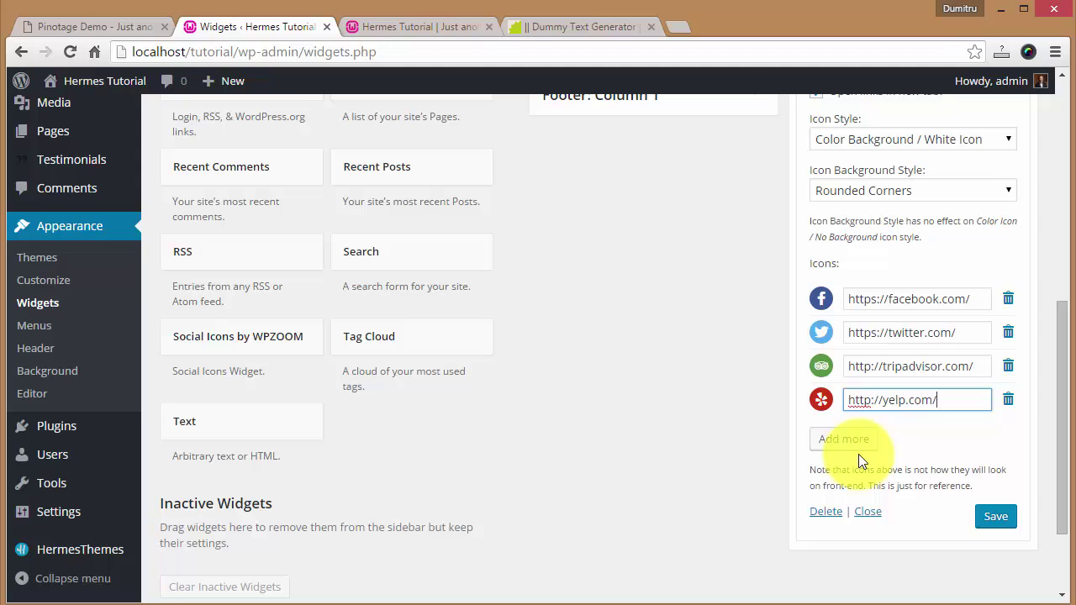
click(850, 446)
text(http://pinterest.com/)
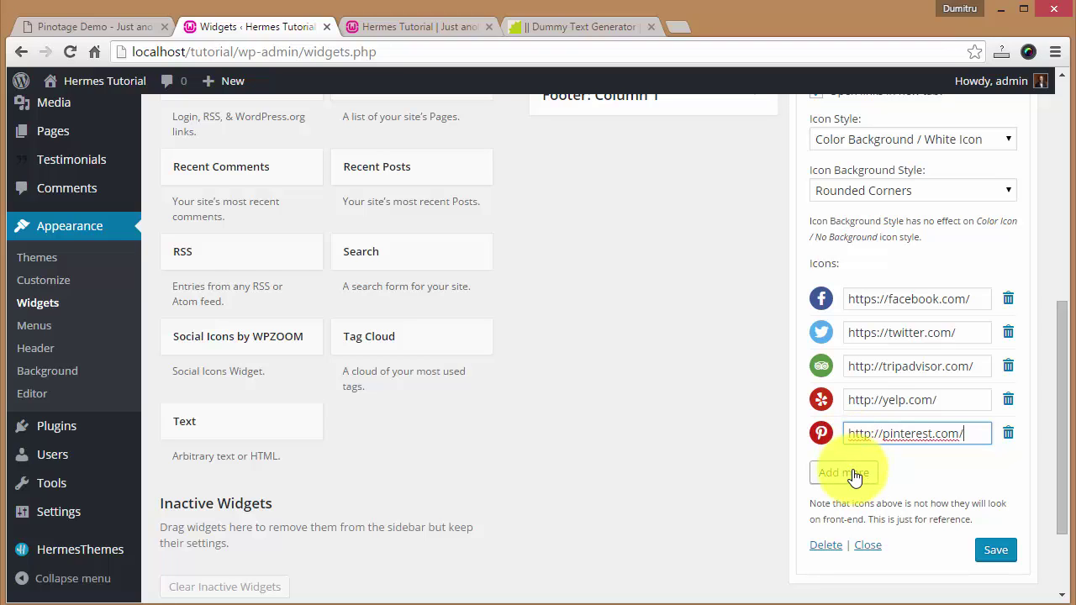
scroll(924, 496, down, 1)
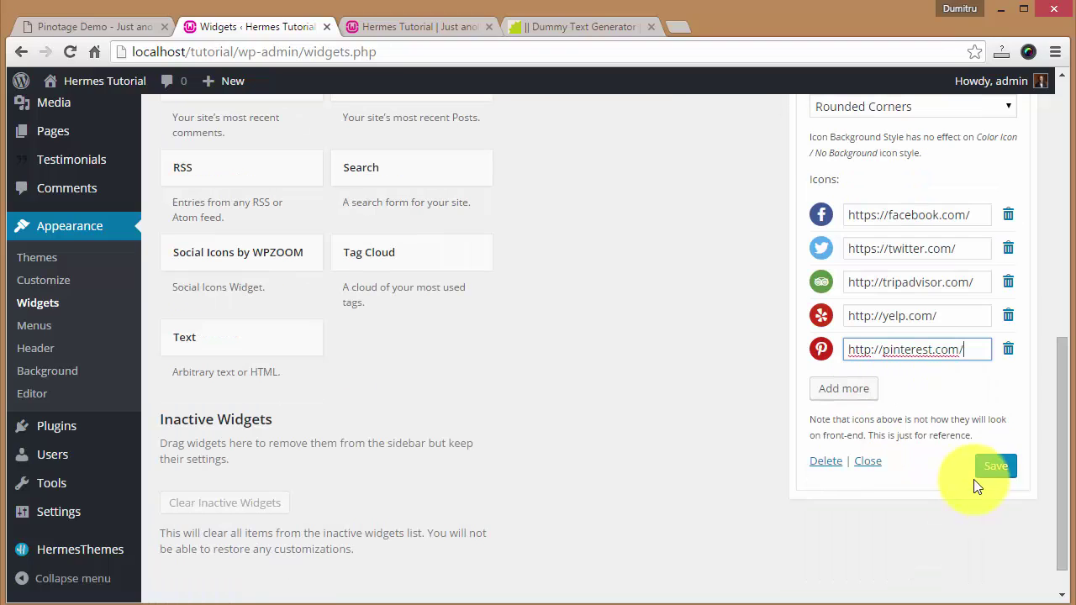
click(855, 390)
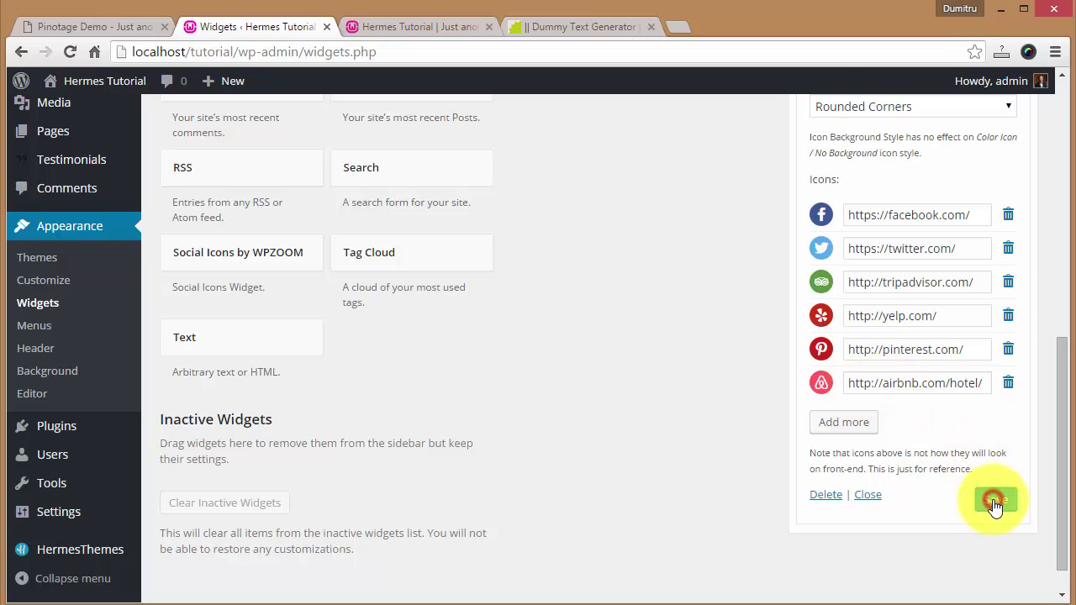
- Reload the Hermes Tutorial front page and check the social icons in the footer and the homepage area above it
click(455, 28)
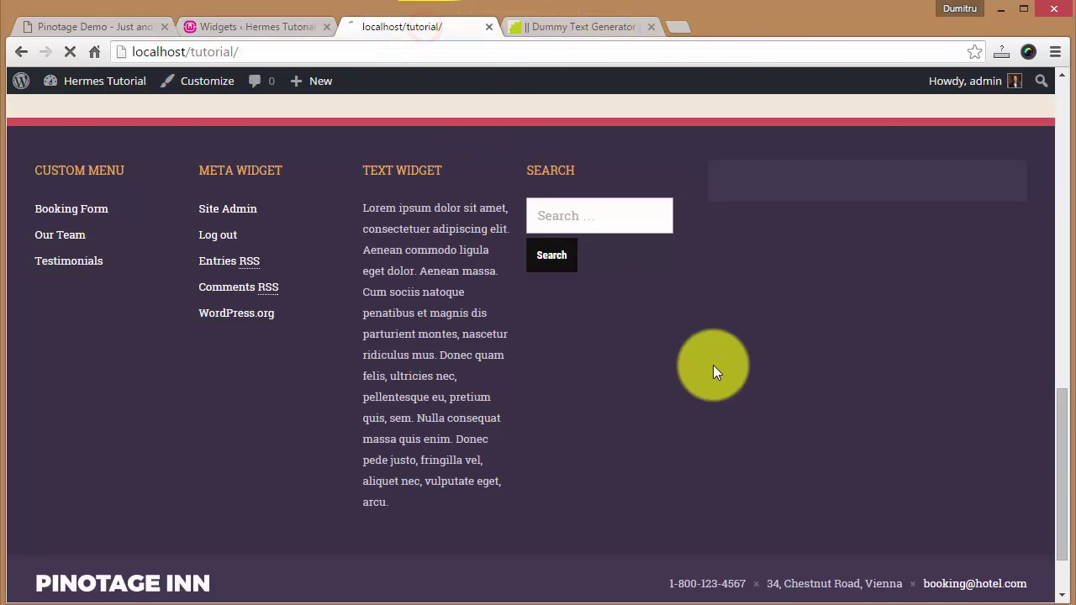
scroll(713, 365, down, 1)
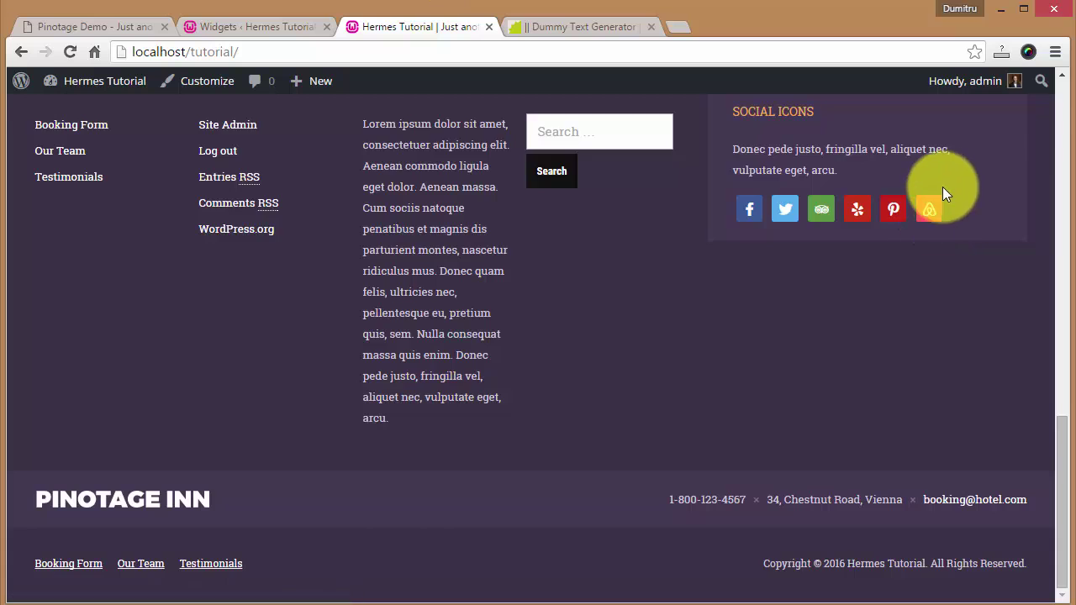
scroll(943, 187, up, 1)
scroll(586, 233, up, 1)
scroll(860, 310, down, 1)
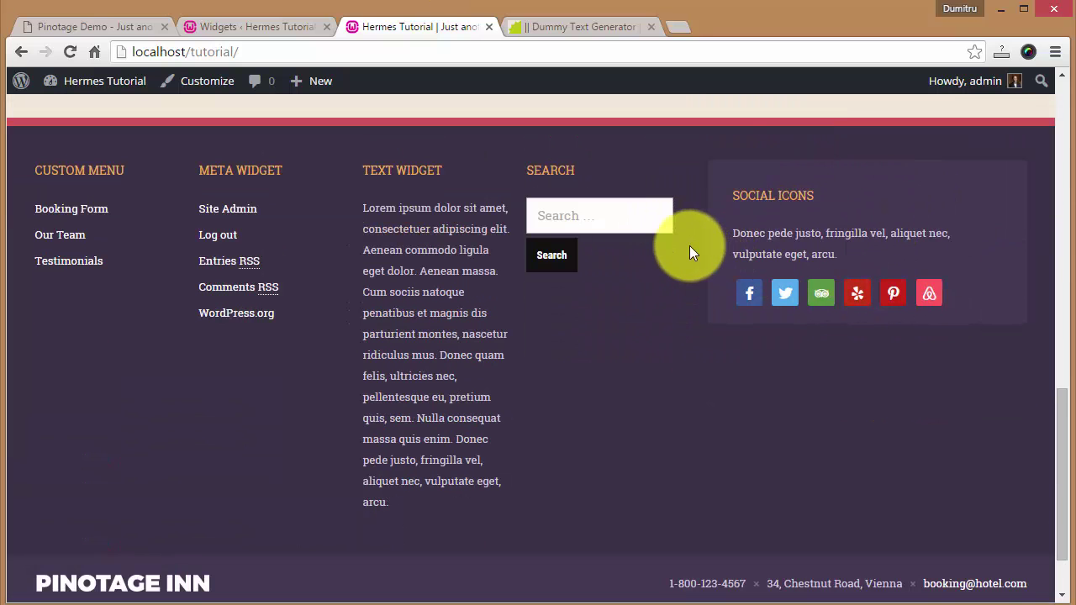
scroll(757, 294, down, 1)
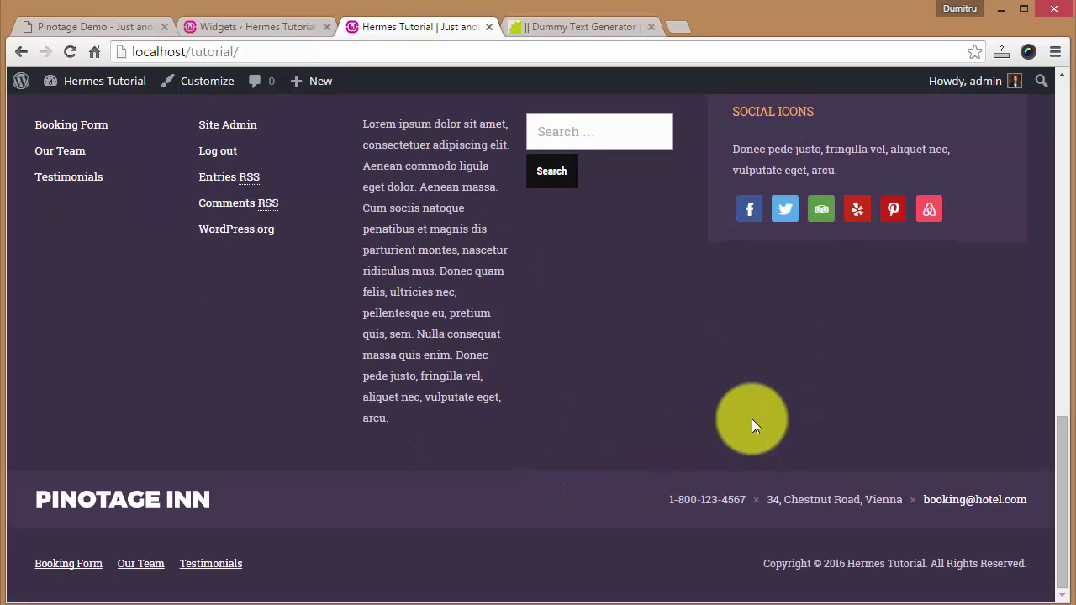
scroll(708, 432, up, 10)
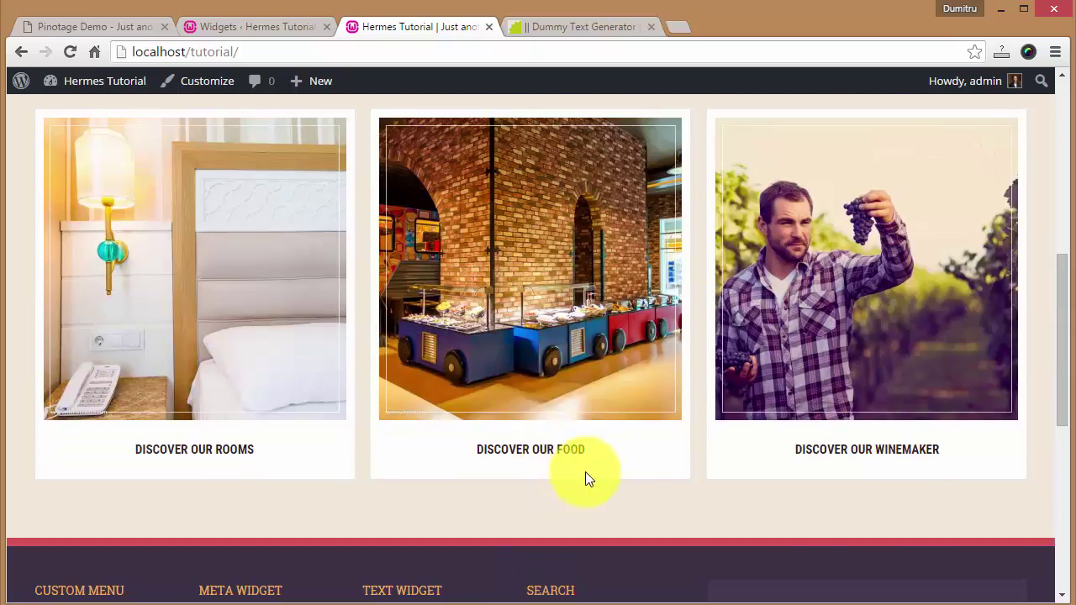
scroll(573, 267, up, 3)
scroll(663, 225, down, 5)
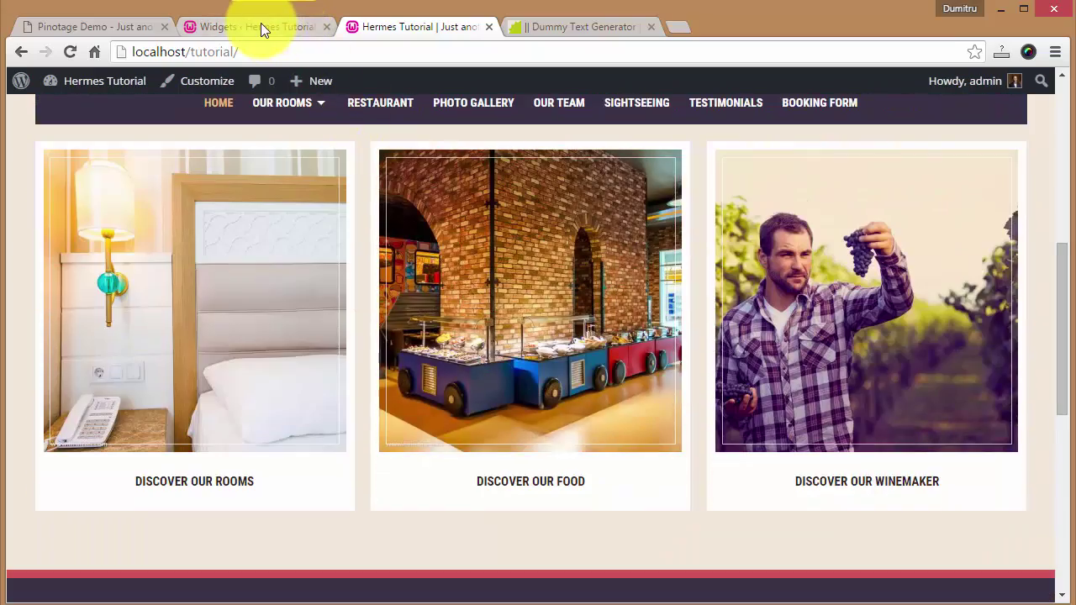
- Examine the Recent Posts and Photo Gallery widgets on the Pinotage Demo homepage, trying the second gallery photo
click(85, 27)
scroll(469, 419, up, 5)
scroll(373, 452, up, 7)
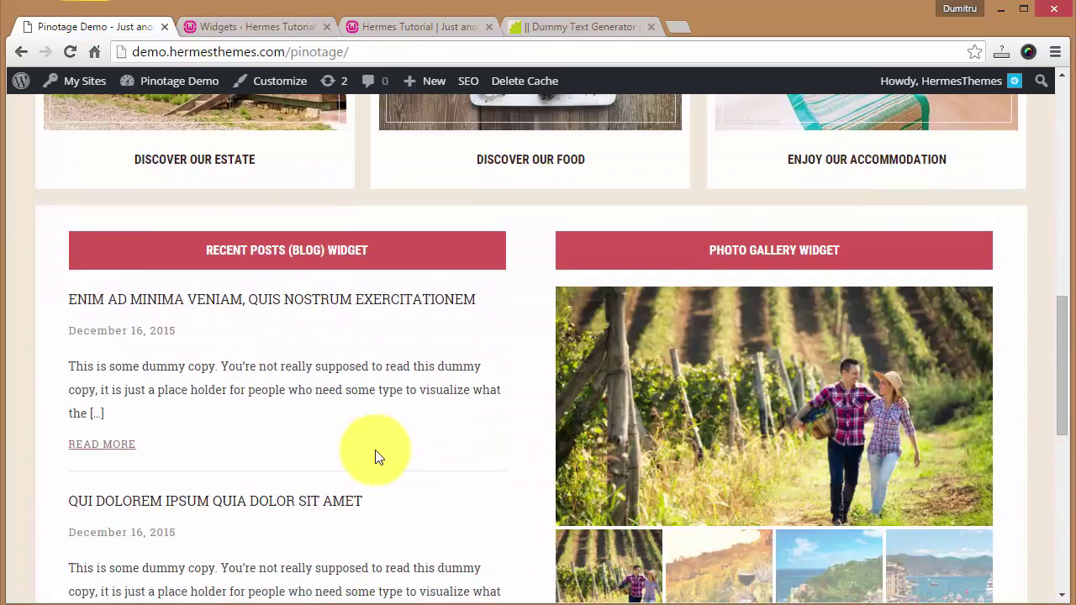
scroll(384, 500, down, 3)
scroll(364, 396, down, 2)
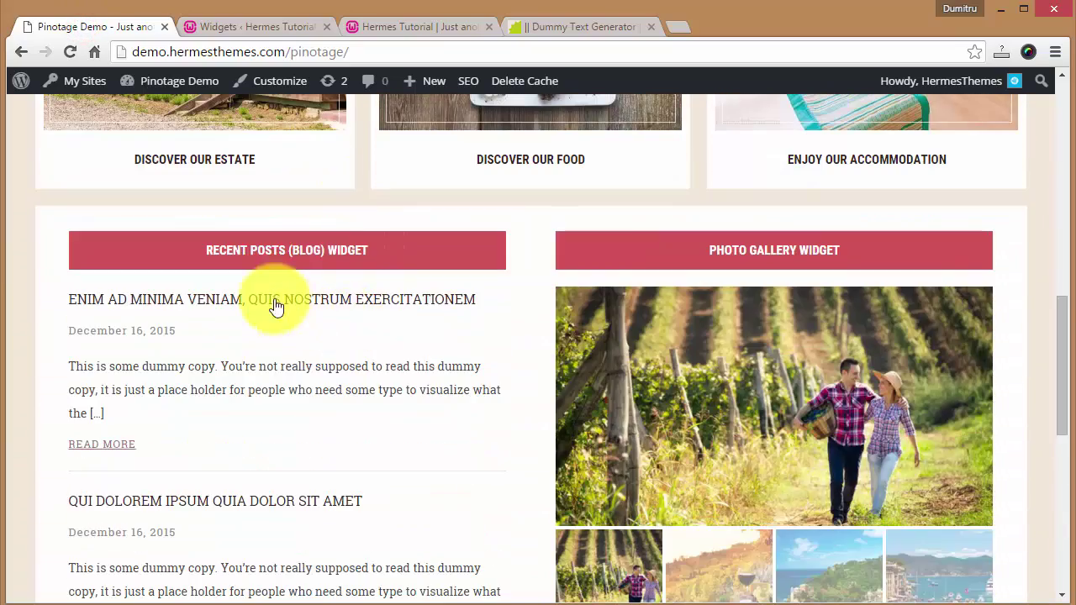
scroll(877, 336, down, 2)
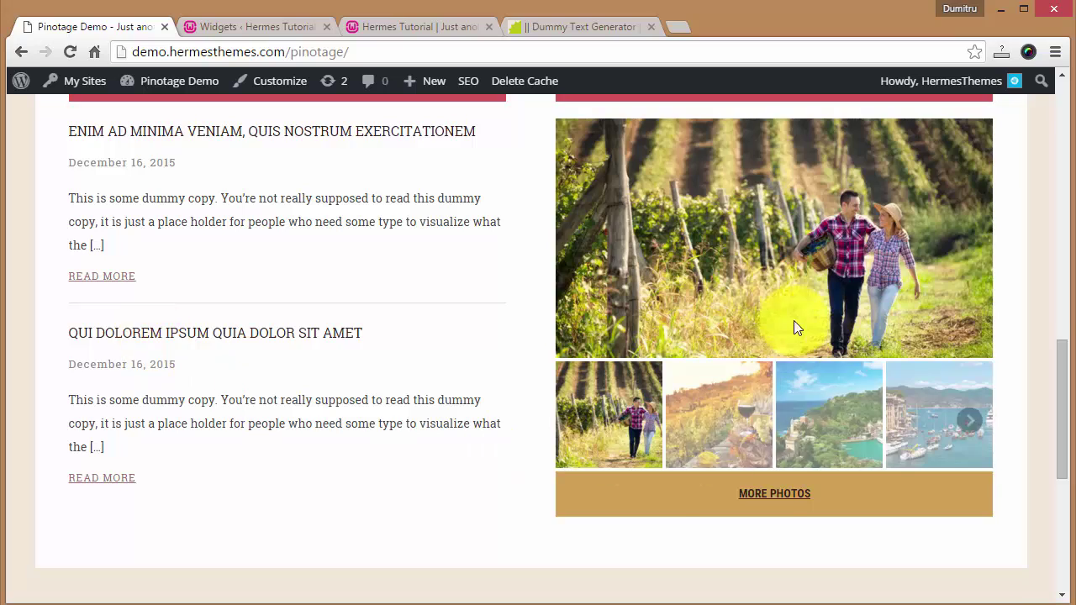
scroll(766, 277, up, 1)
scroll(870, 164, down, 1)
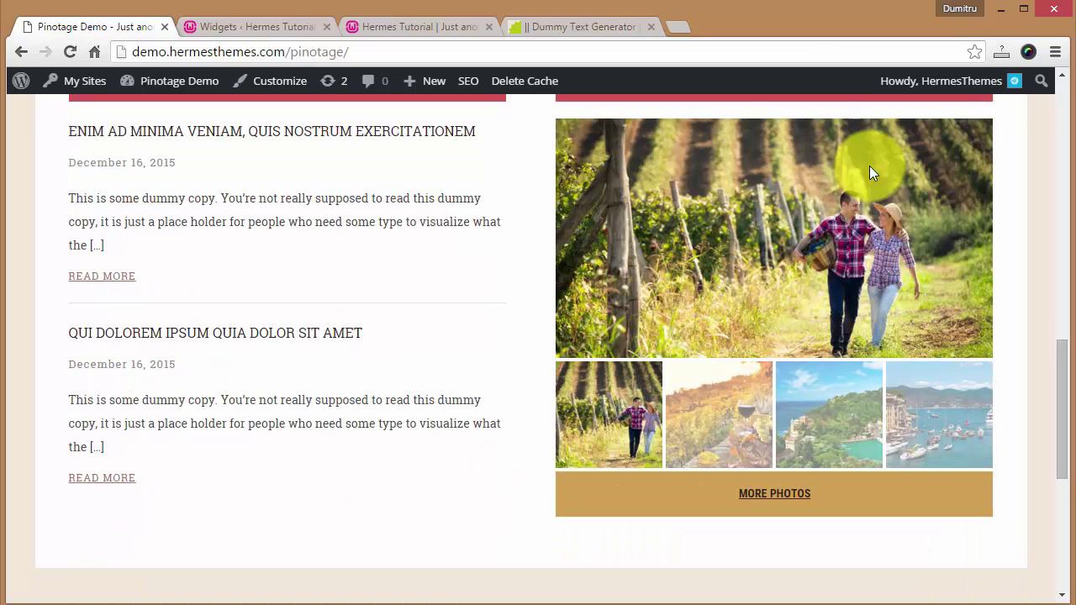
click(720, 403)
scroll(677, 294, up, 1)
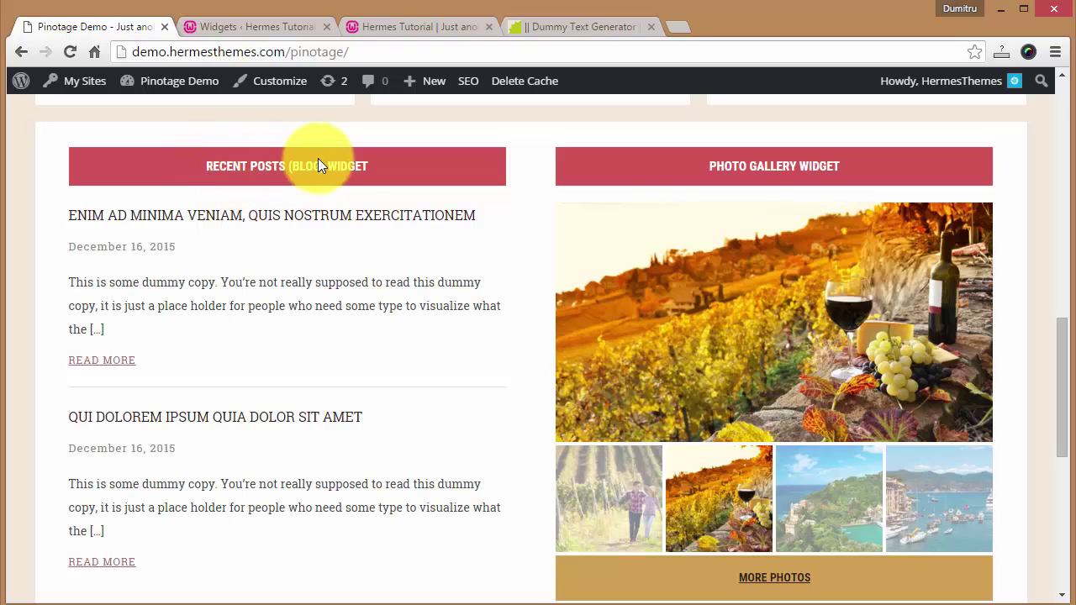
scroll(286, 294, down, 1)
scroll(286, 290, up, 10)
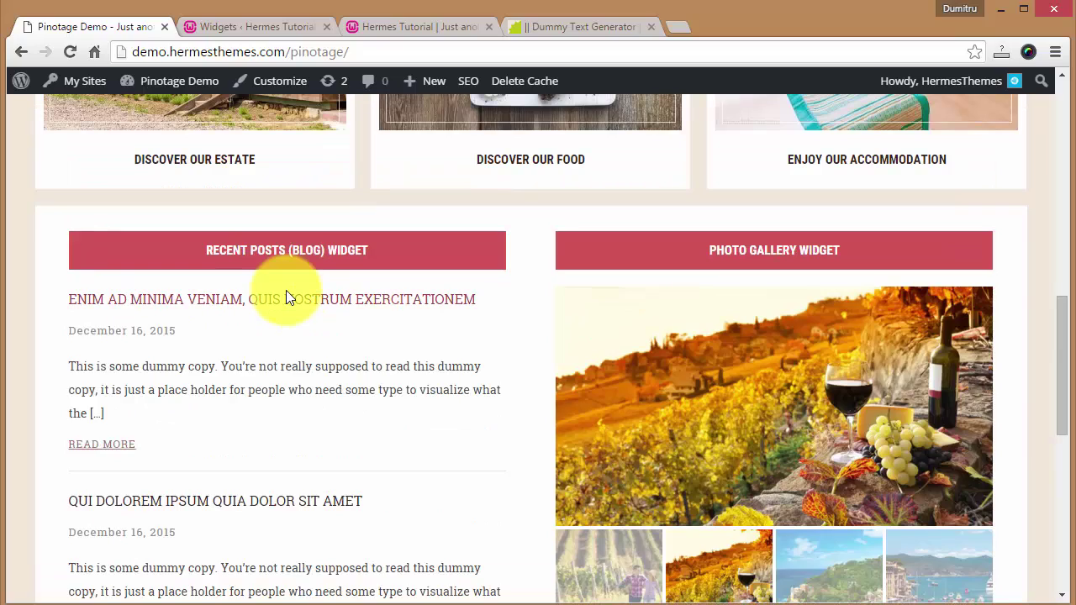
scroll(333, 275, up, 2)
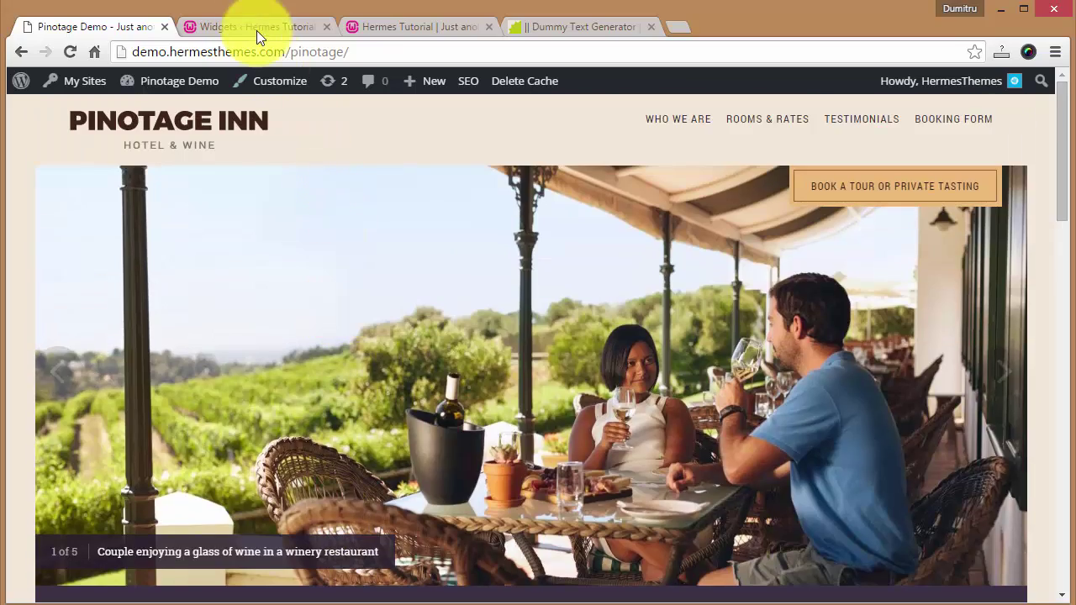
- Return to the widgets page, collapse Footer: Column 5 and expand the Homepage: Left Column and Homepage: Right Column areas
click(257, 27)
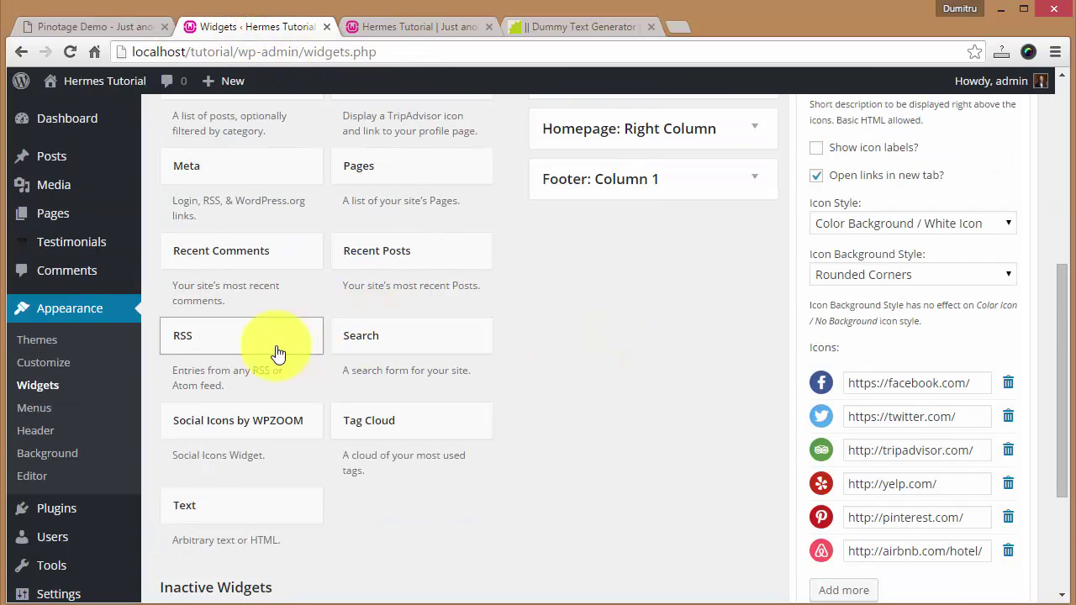
scroll(151, 336, down, 2)
click(43, 306)
scroll(844, 351, down, 3)
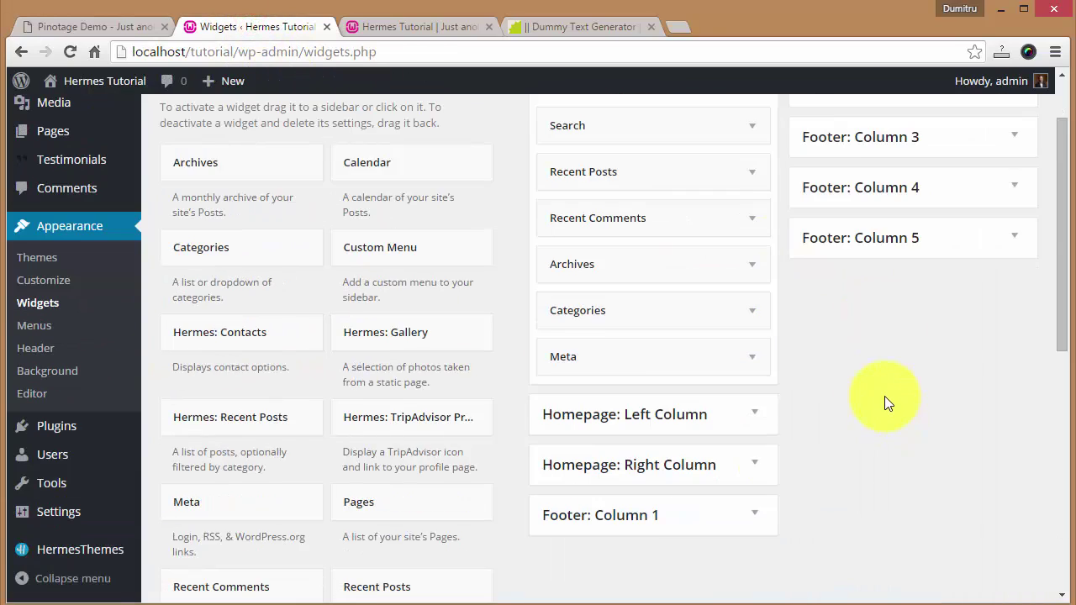
click(651, 249)
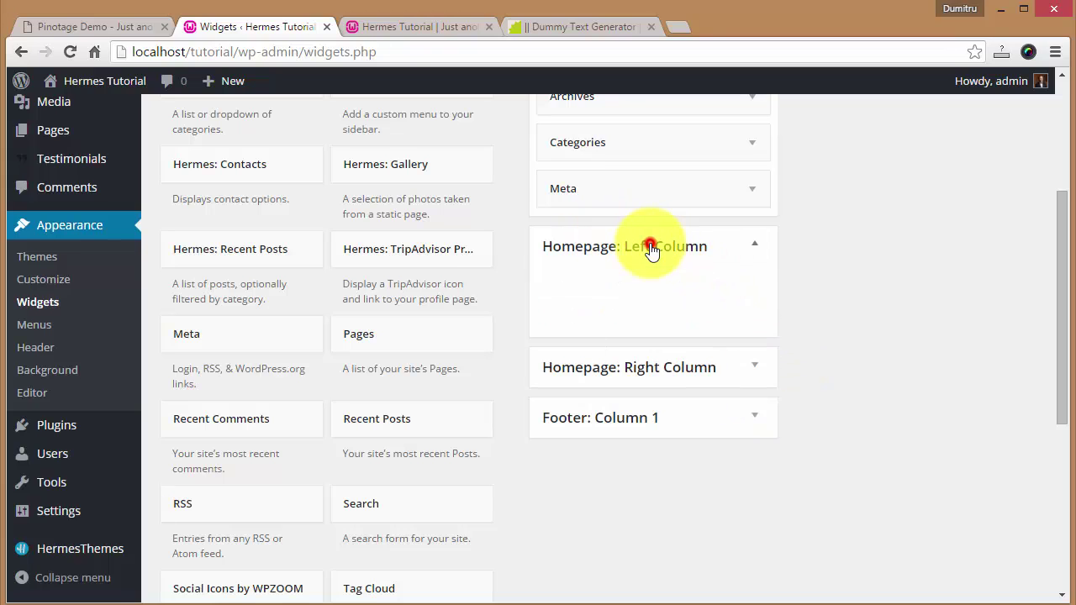
click(610, 370)
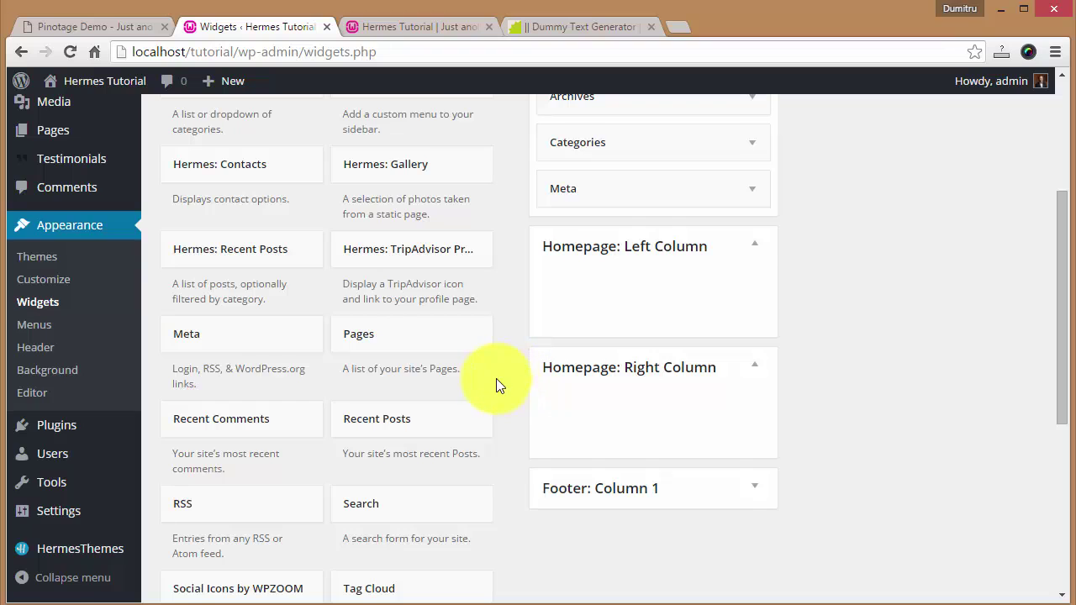
- Add the Hermes: Gallery widget to Homepage: Right Column, titled "Gallery Widget" with photos from the Entertainment page, and save it
scroll(496, 380, up, 1)
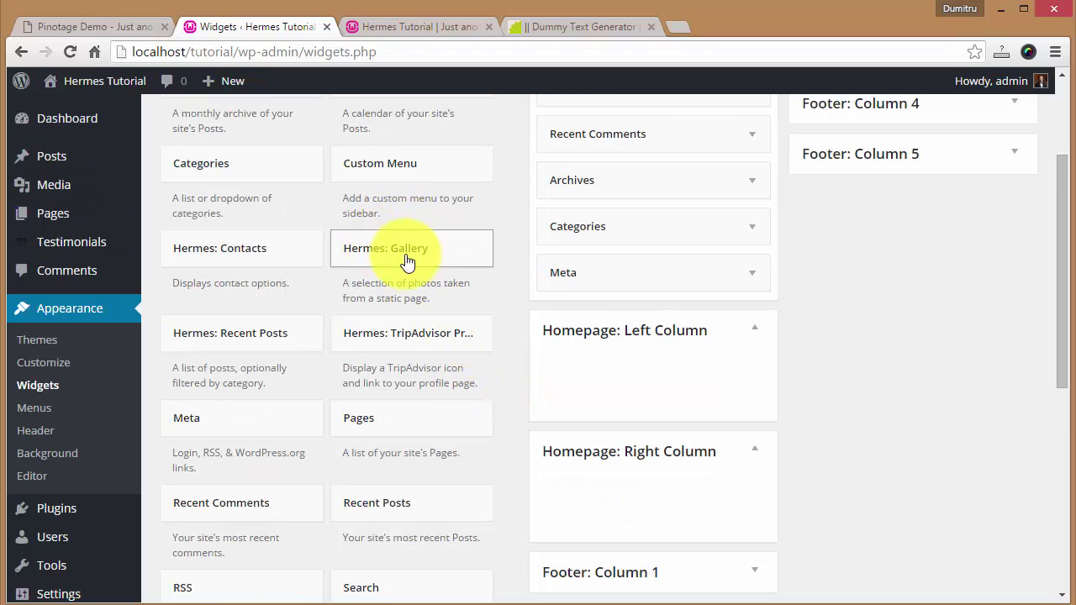
drag(395, 258, 632, 538)
scroll(867, 501, down, 4)
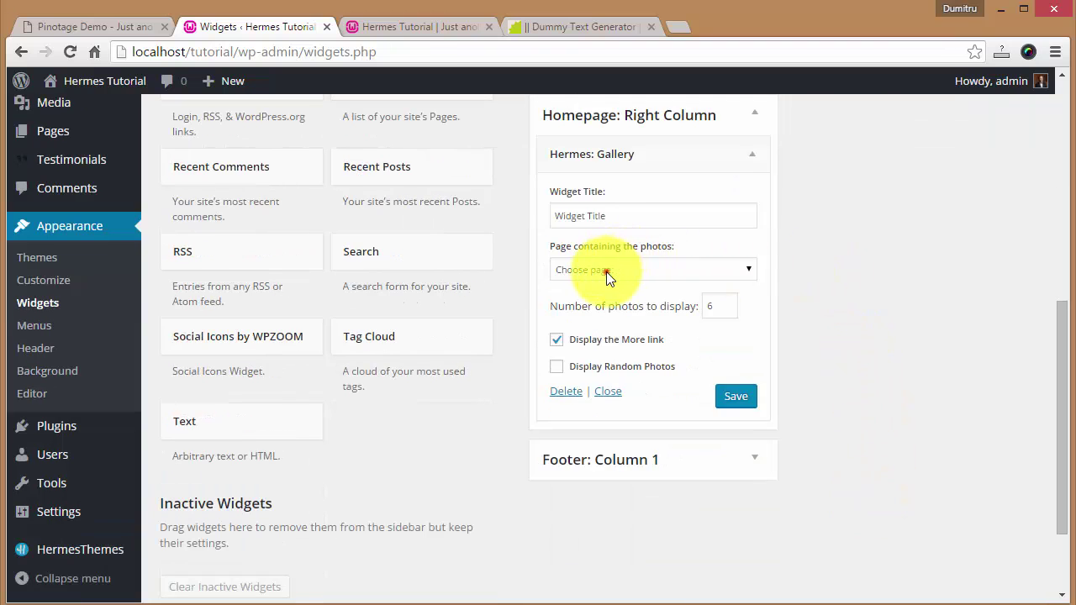
click(608, 273)
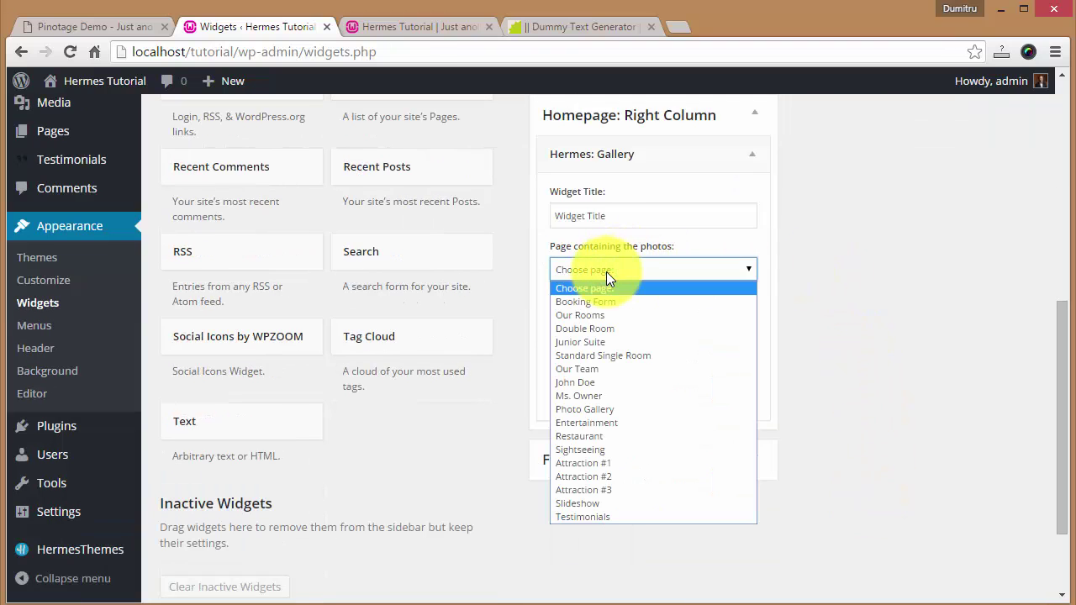
click(586, 423)
triple_click(632, 216)
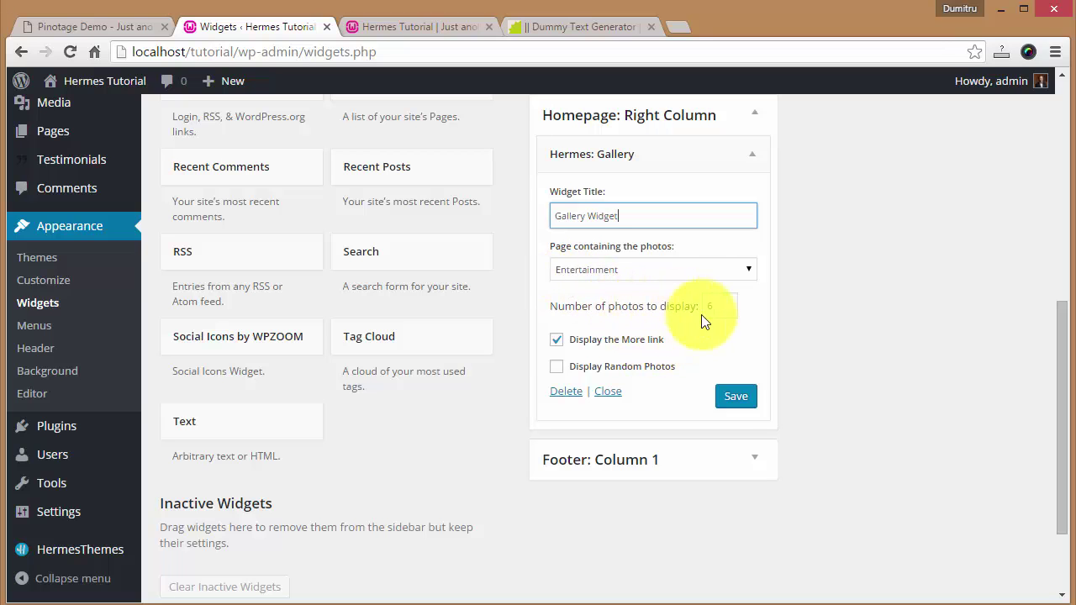
- Reload the Hermes Tutorial front page and check the gallery widget, advancing through two of its photos
click(420, 23)
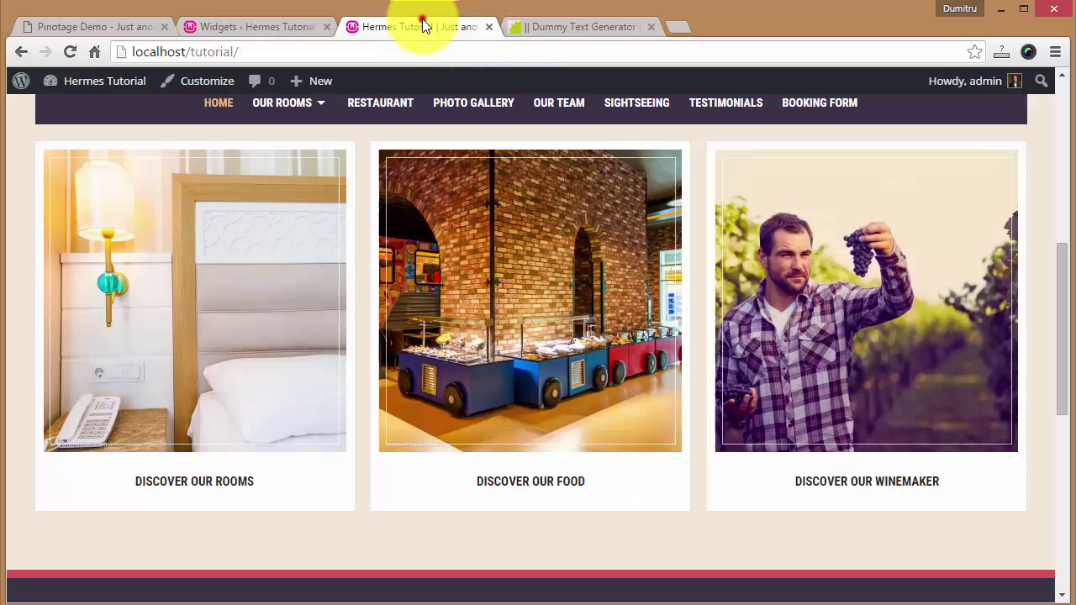
key(F5)
scroll(482, 296, down, 6)
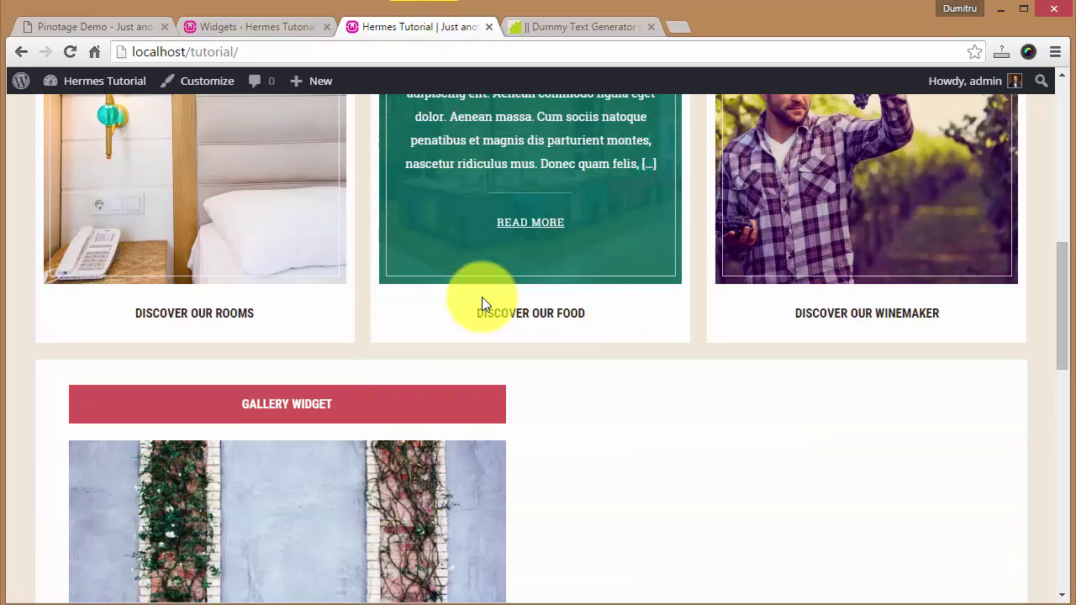
scroll(672, 369, down, 1)
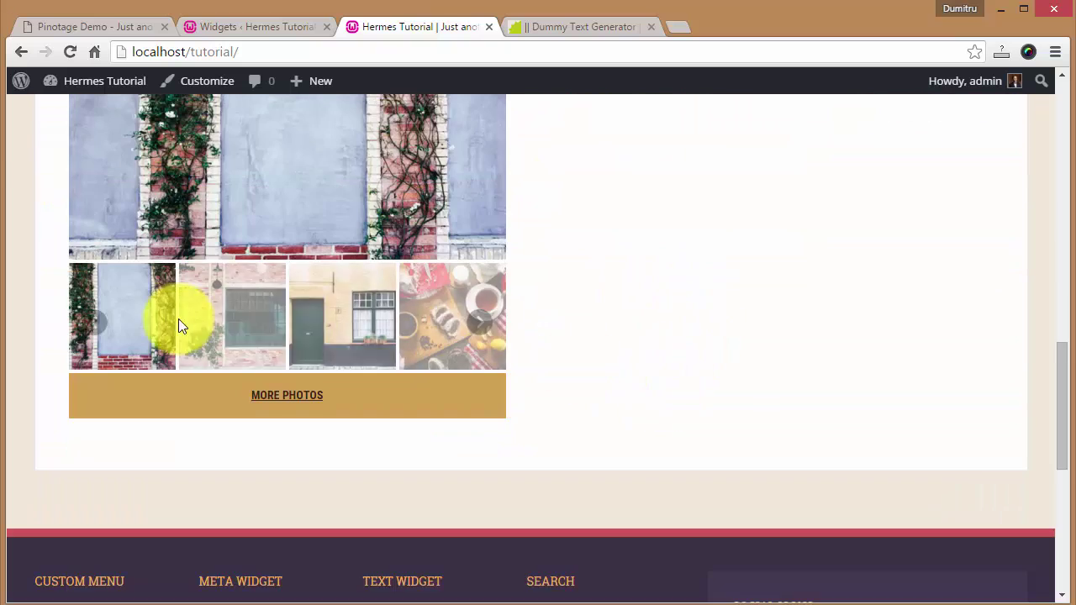
scroll(470, 294, up, 2)
scroll(286, 242, down, 1)
scroll(378, 257, up, 1)
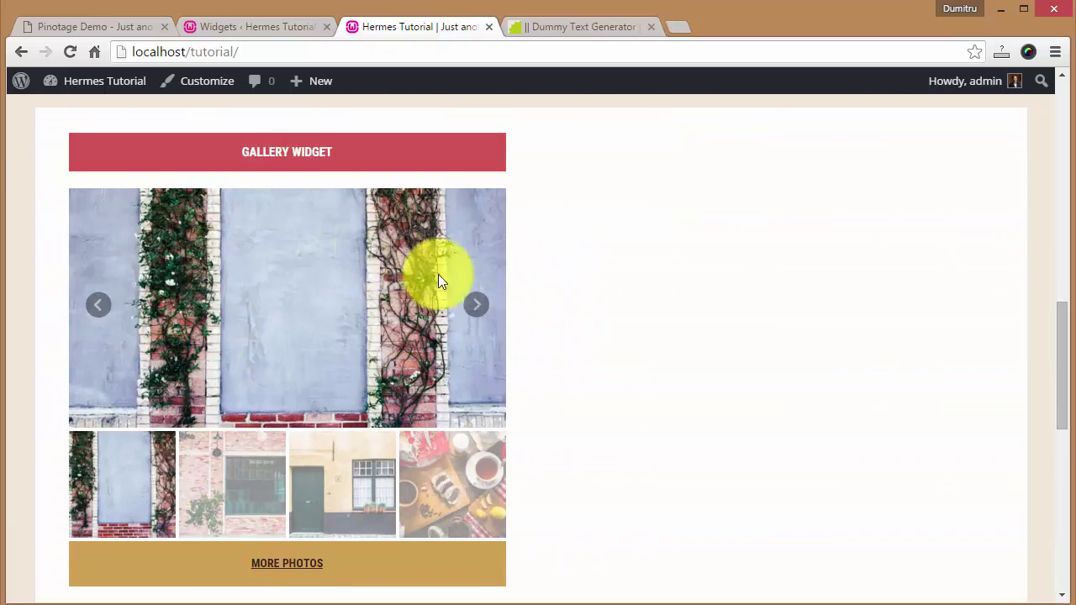
click(473, 313)
click(475, 313)
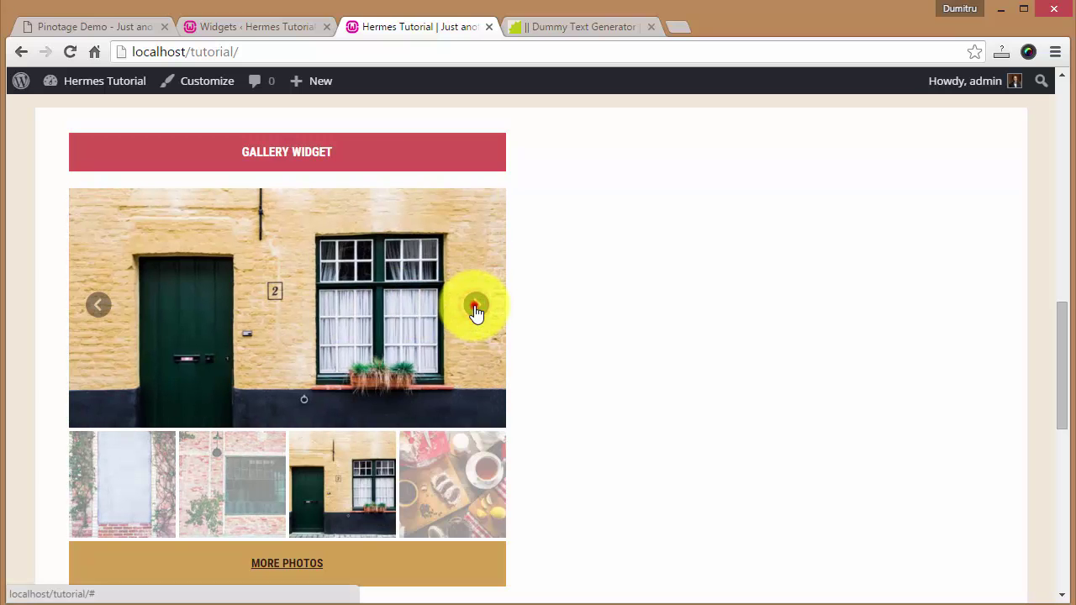
- Advance the gallery widget's photos, open its More Photos page, and return to the front page's gallery section
click(475, 313)
click(475, 312)
scroll(743, 350, down, 2)
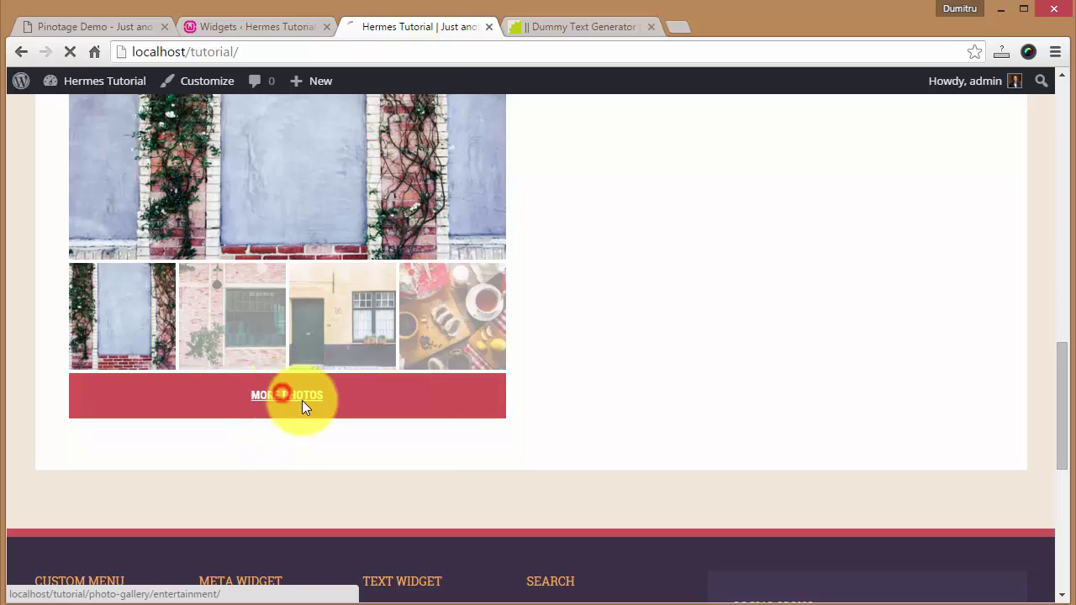
scroll(530, 324, down, 9)
scroll(529, 318, up, 3)
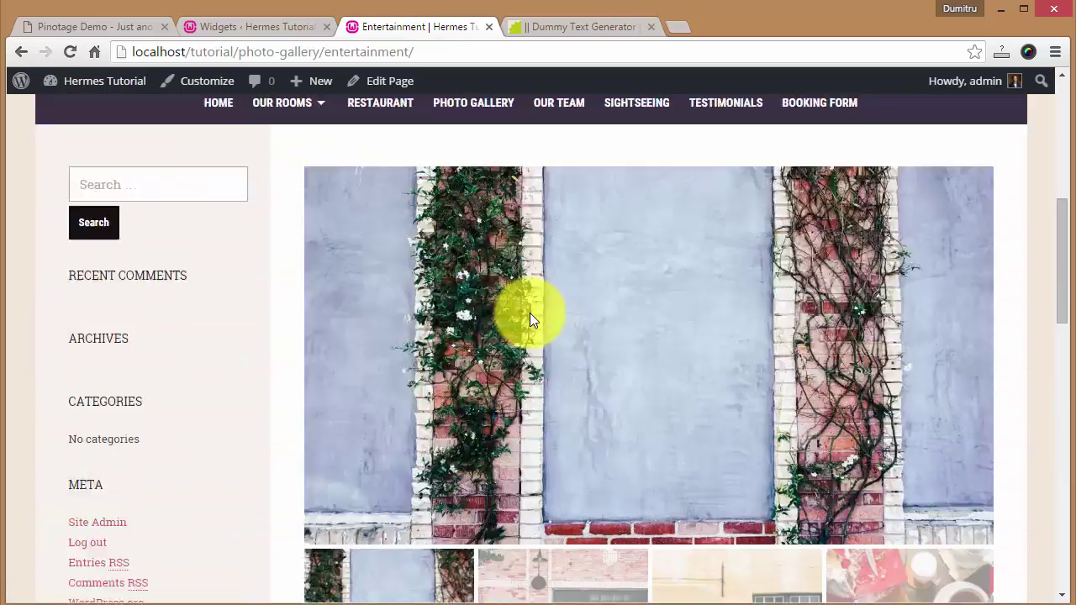
scroll(530, 313, up, 7)
click(180, 155)
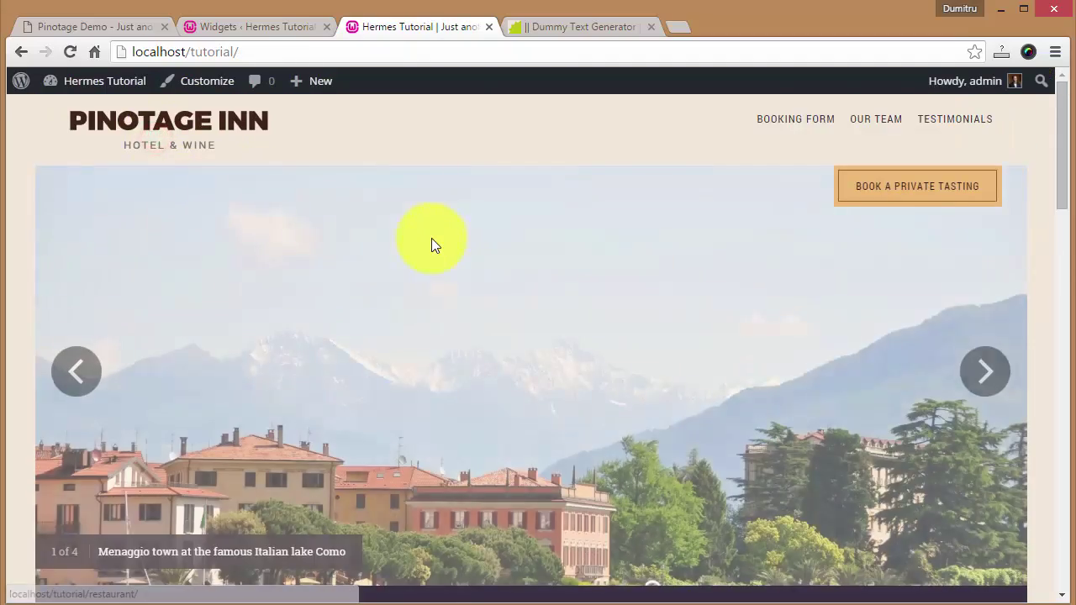
scroll(473, 281, down, 18)
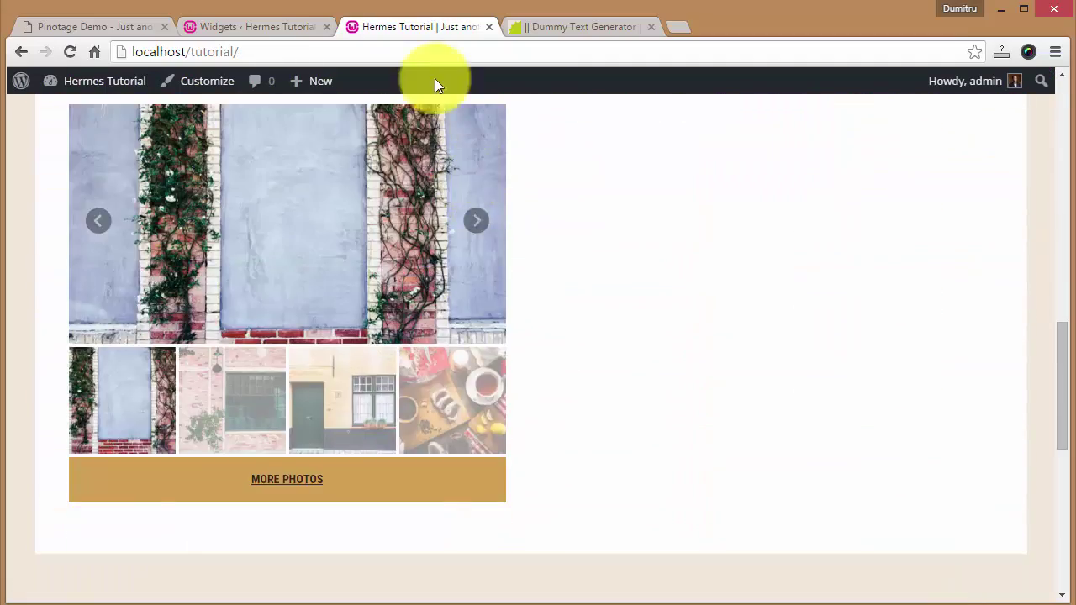
- Return to the widgets page and collapse the Homepage: Right Column area
click(243, 27)
scroll(512, 211, up, 2)
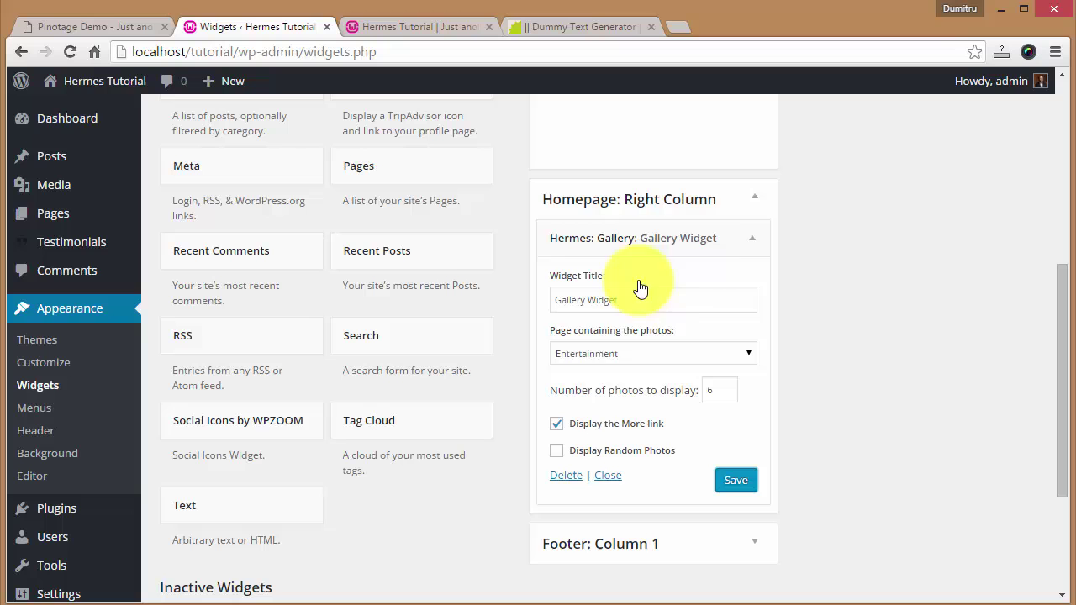
click(756, 201)
scroll(802, 340, up, 2)
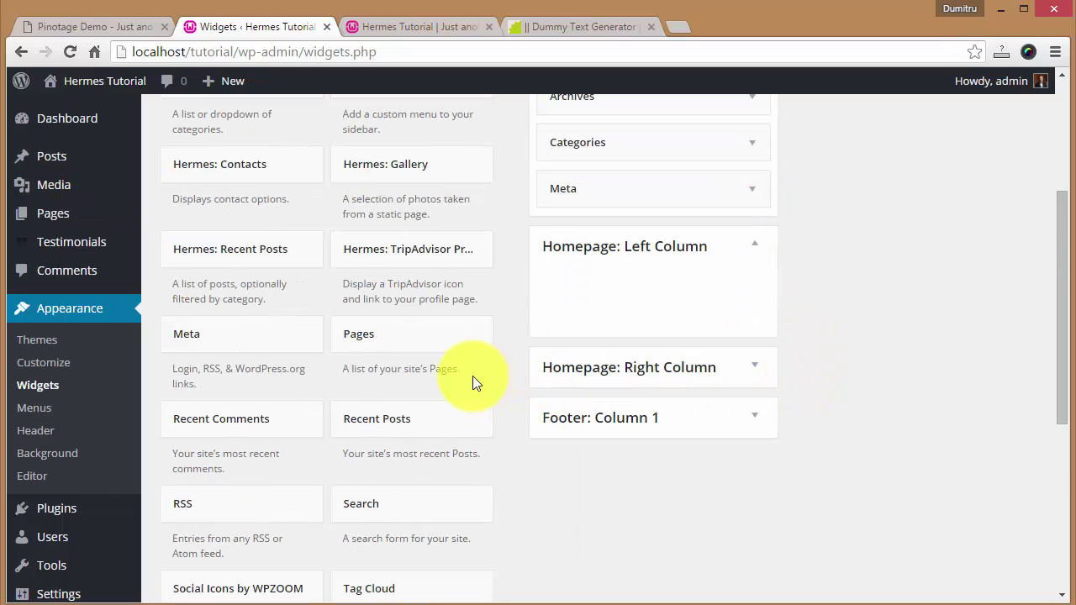
- Add the Hermes: Recent Posts widget to Homepage: Left Column, titled "Recent Posts" with posts from all categories, and save it
scroll(473, 376, up, 1)
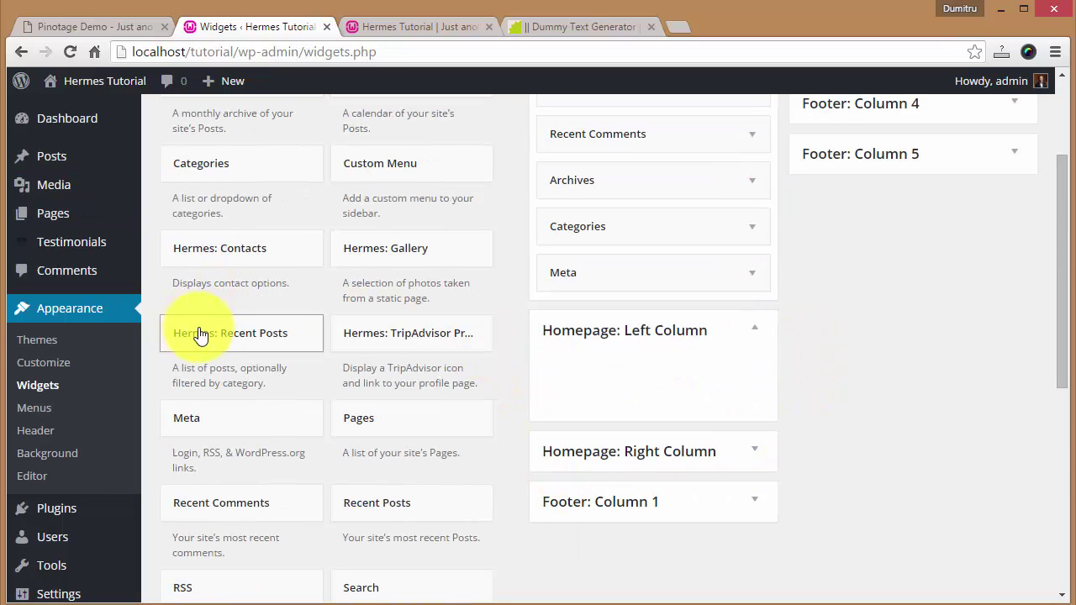
drag(206, 336, 630, 367)
scroll(637, 355, down, 2)
triple_click(633, 263)
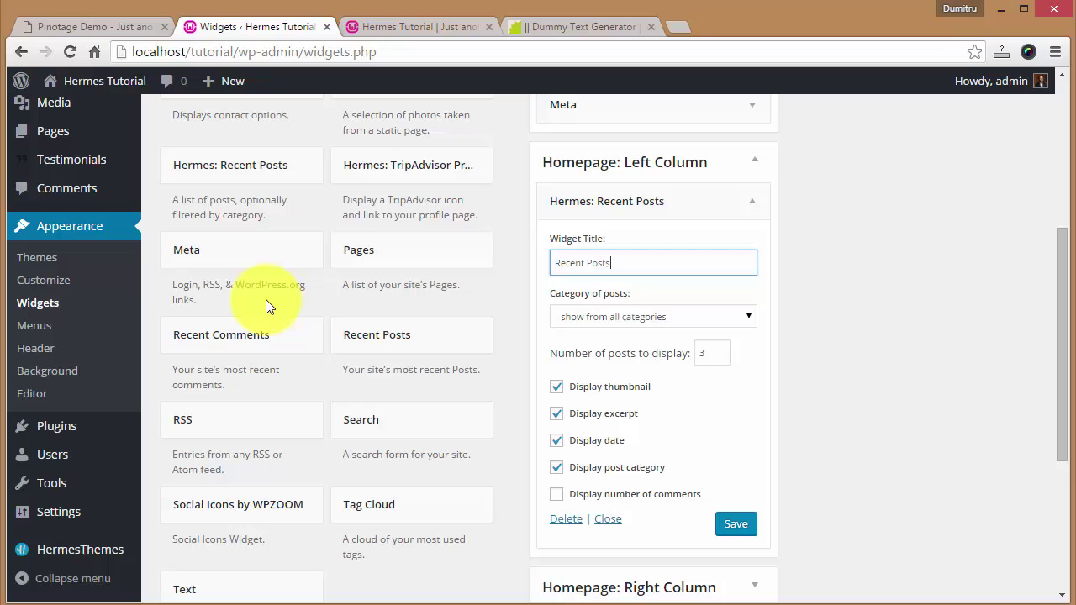
scroll(707, 259, down, 1)
click(743, 439)
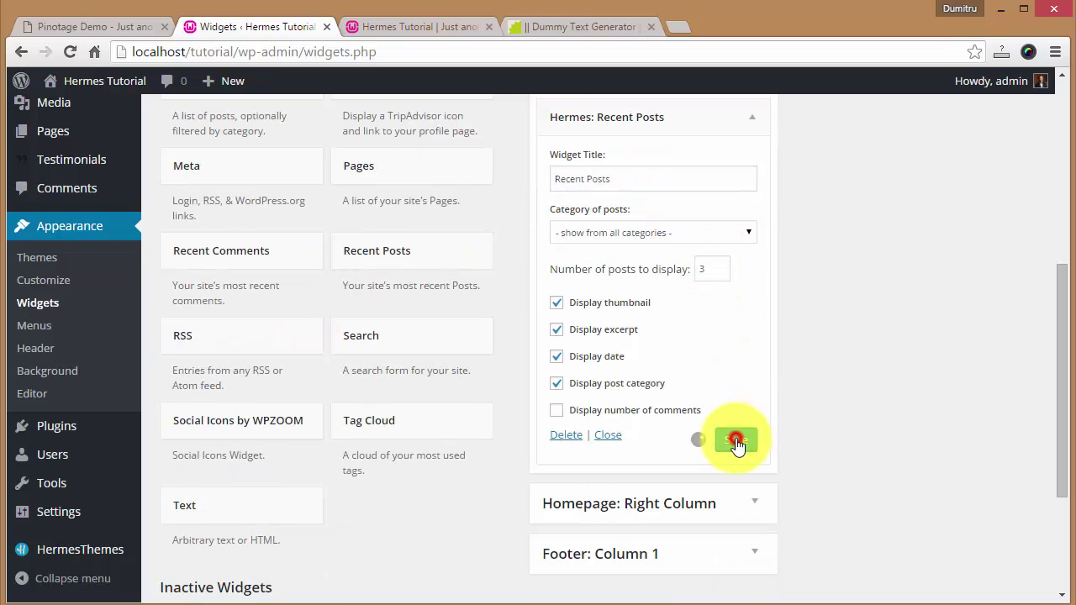
- Reload the Hermes Tutorial front page and check the Recent Posts widget beside the gallery
click(418, 28)
key(F5)
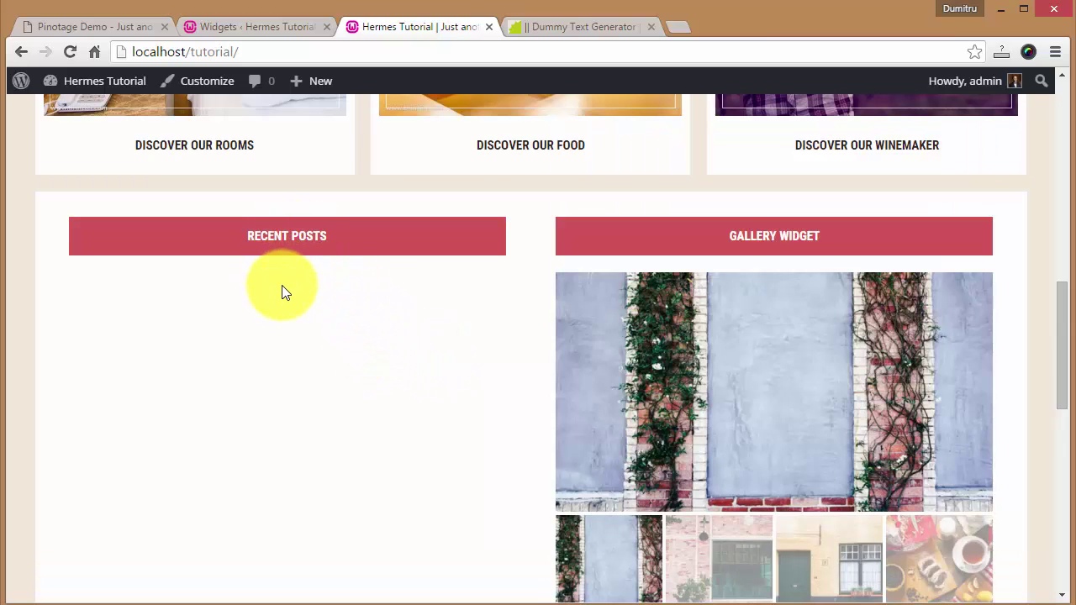
scroll(282, 287, up, 5)
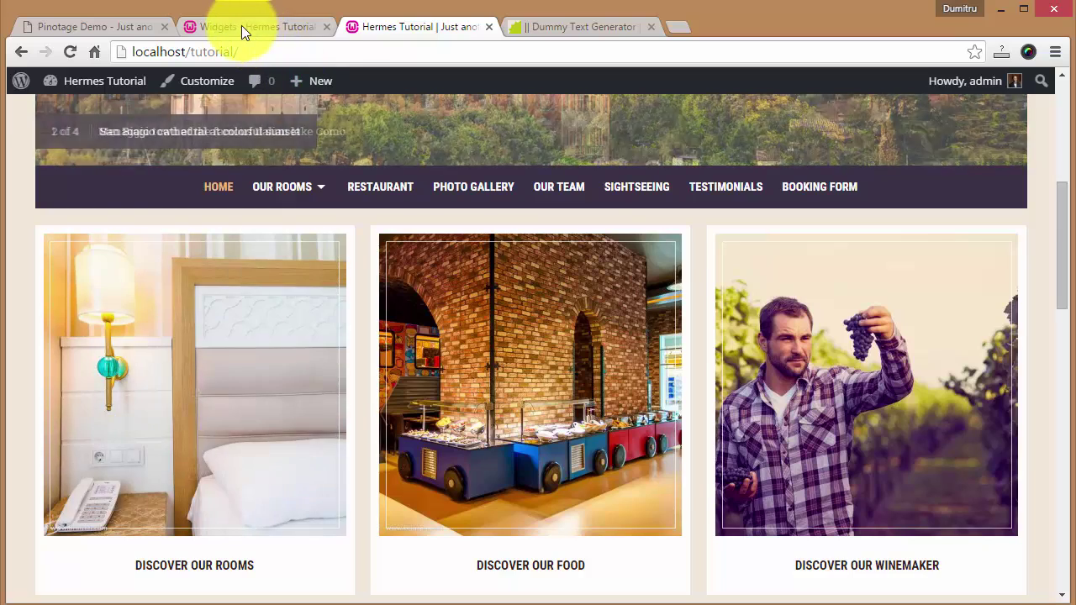
- Start a new post in the site admin titled "Blog Post #1" and close the site's front page tab
click(243, 30)
scroll(189, 167, up, 3)
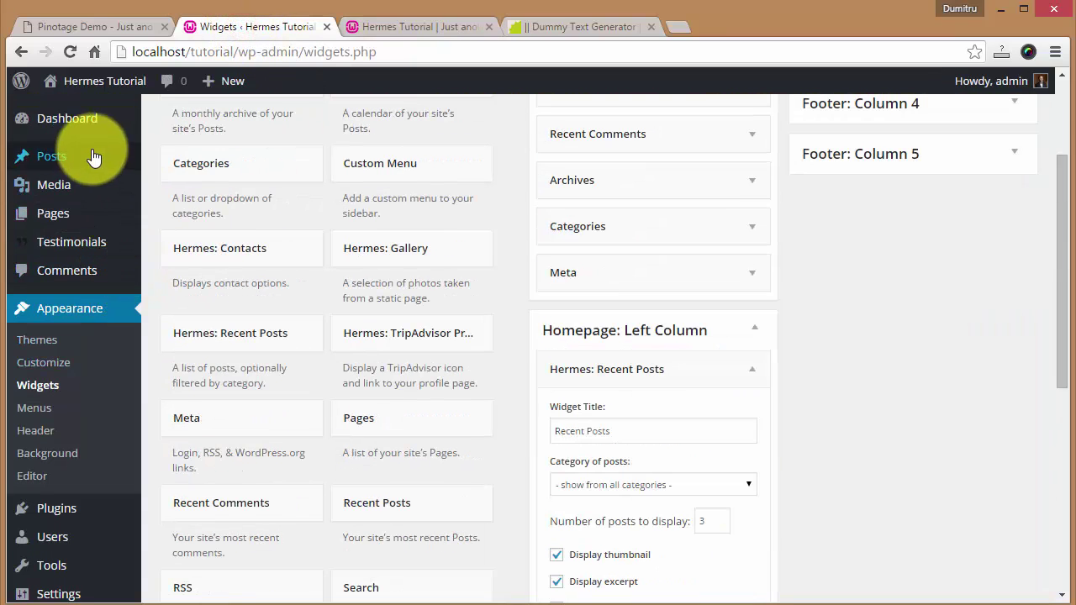
mouse_move(89, 158)
click(184, 160)
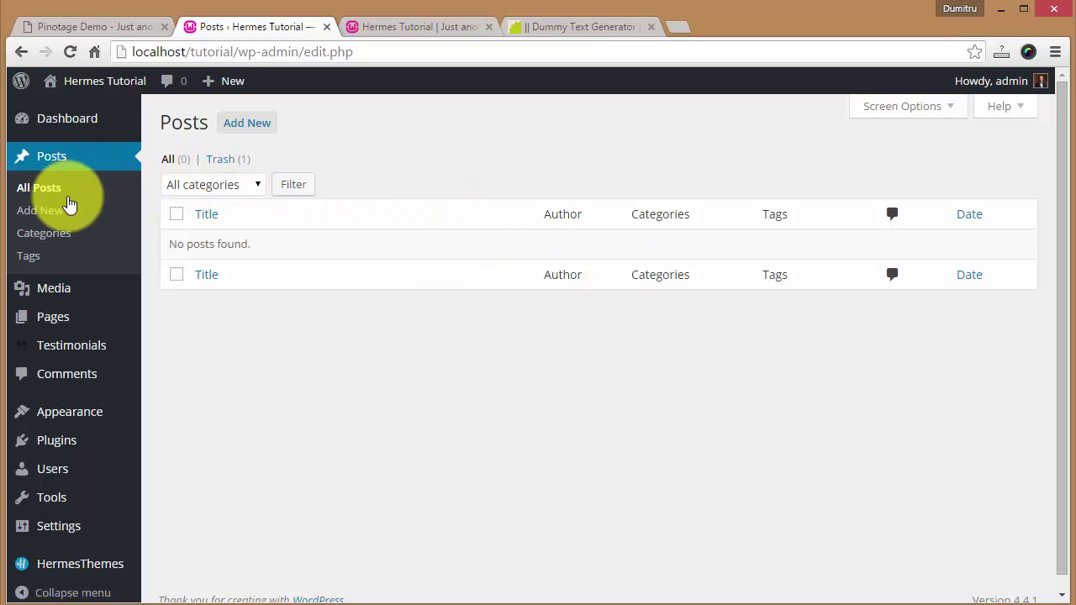
click(52, 217)
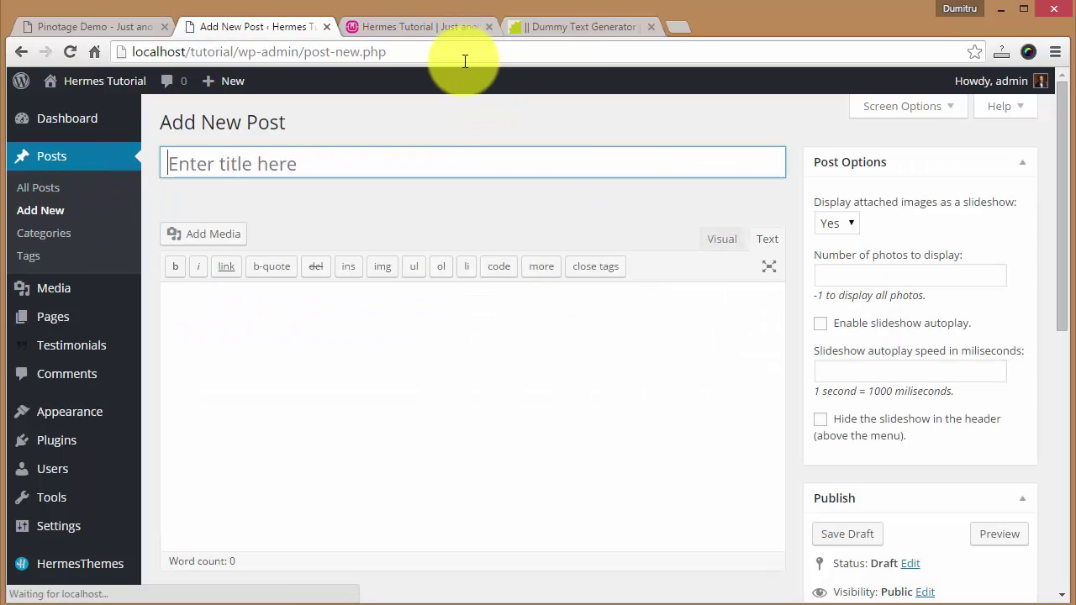
click(489, 26)
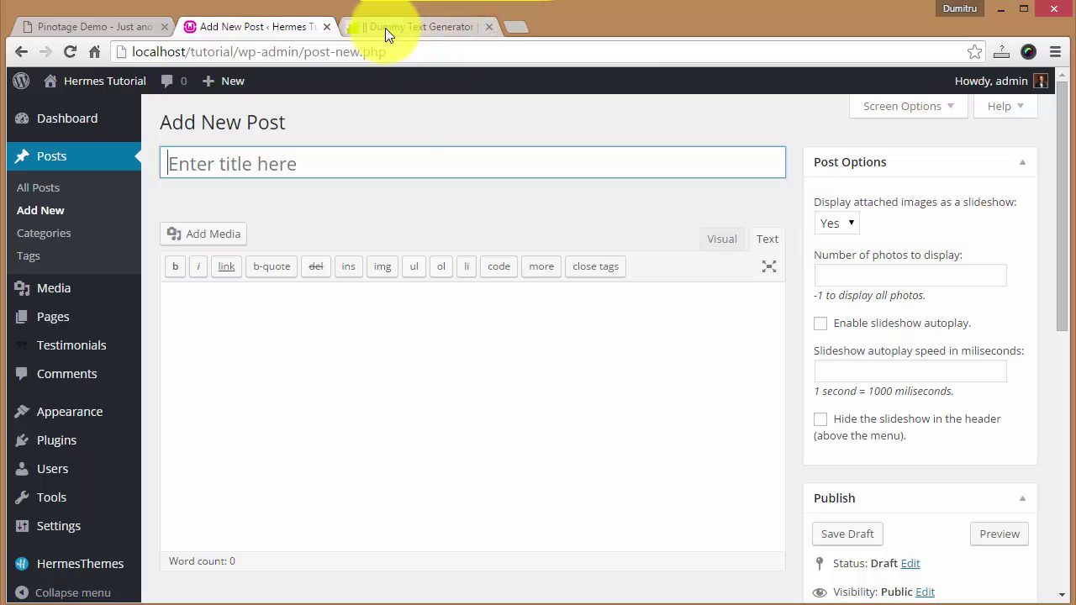
text(Blo)
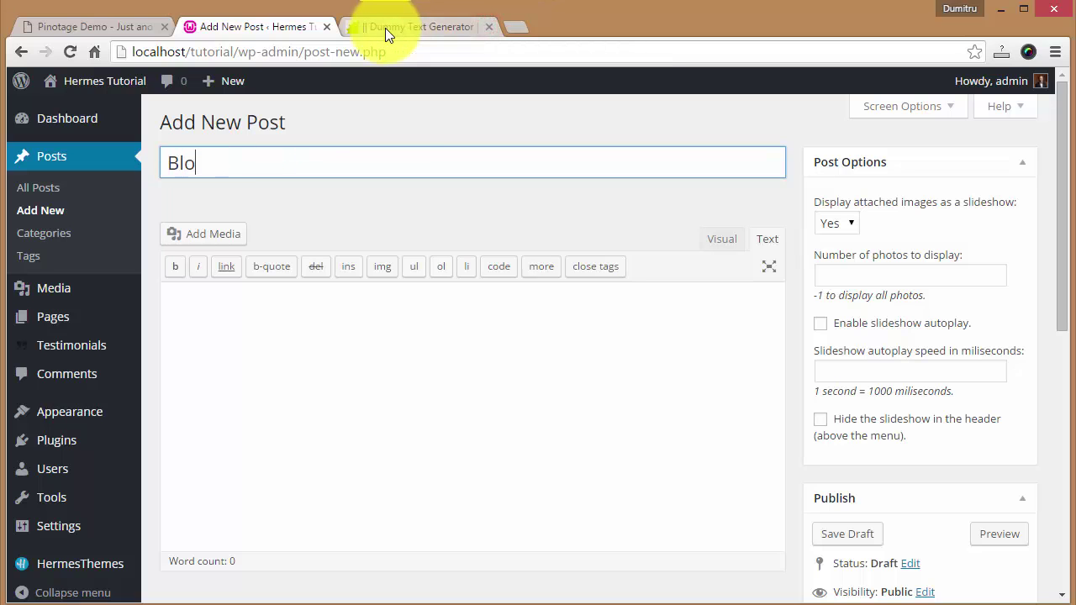
text(g Post #1)
- Copy the first two Lorem ipsum paragraphs from the Dummy Text Generator page into the new post's body
click(385, 27)
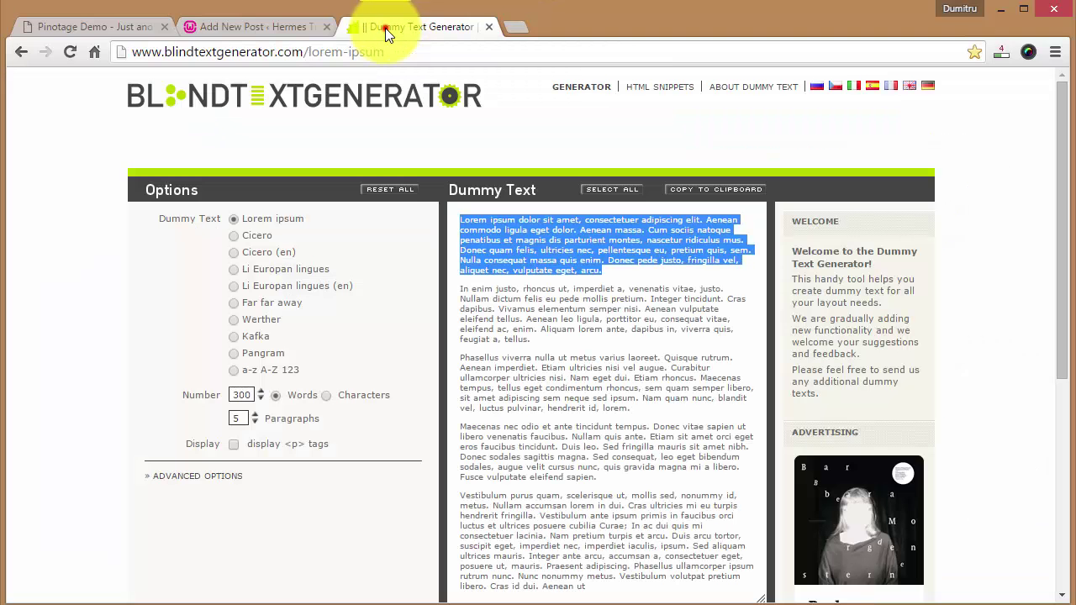
mouse_move(450, 221)
mouse_down()
mouse_move(605, 334)
mouse_move(541, 337)
mouse_move(462, 216)
mouse_up()
key(ctrl+c)
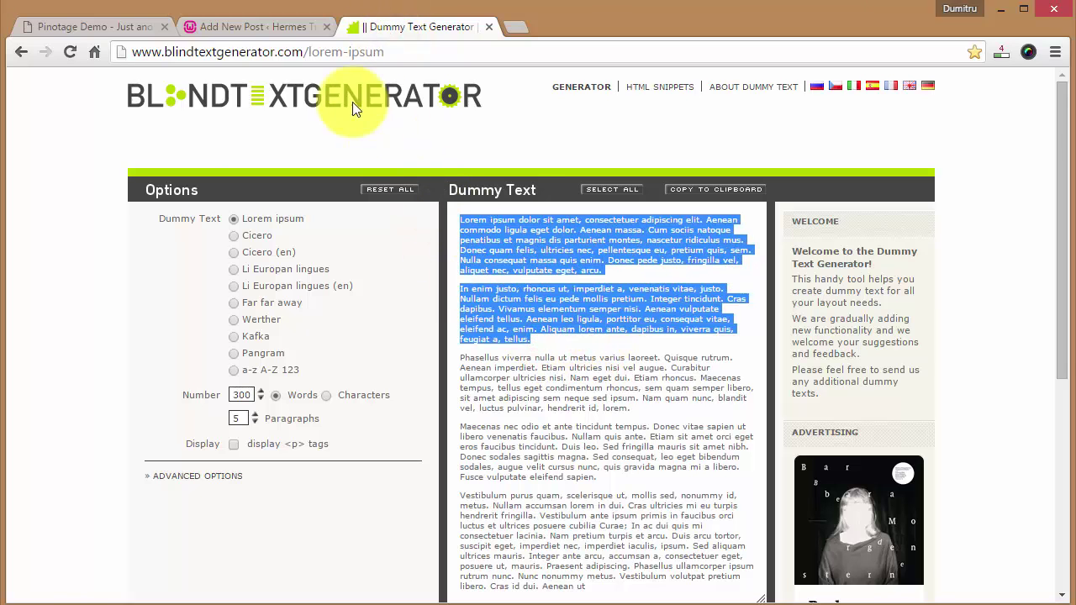
click(254, 28)
click(507, 426)
key(ctrl+v)
- Create the categories Blog and Our News from the post editor and deselect Blog, leaving the post assigned to Our News
scroll(846, 409, down, 5)
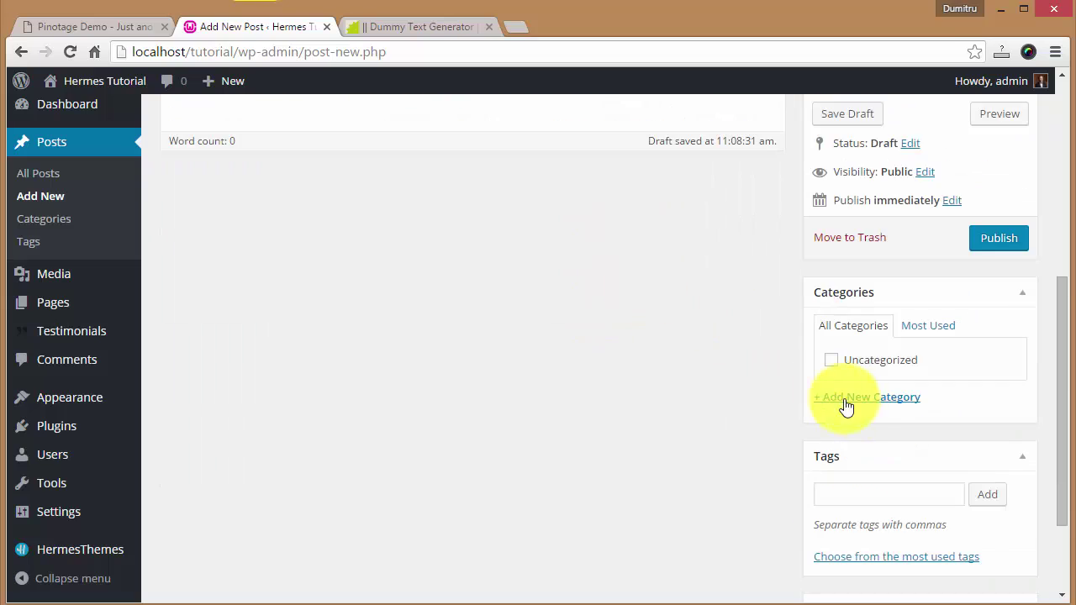
click(851, 311)
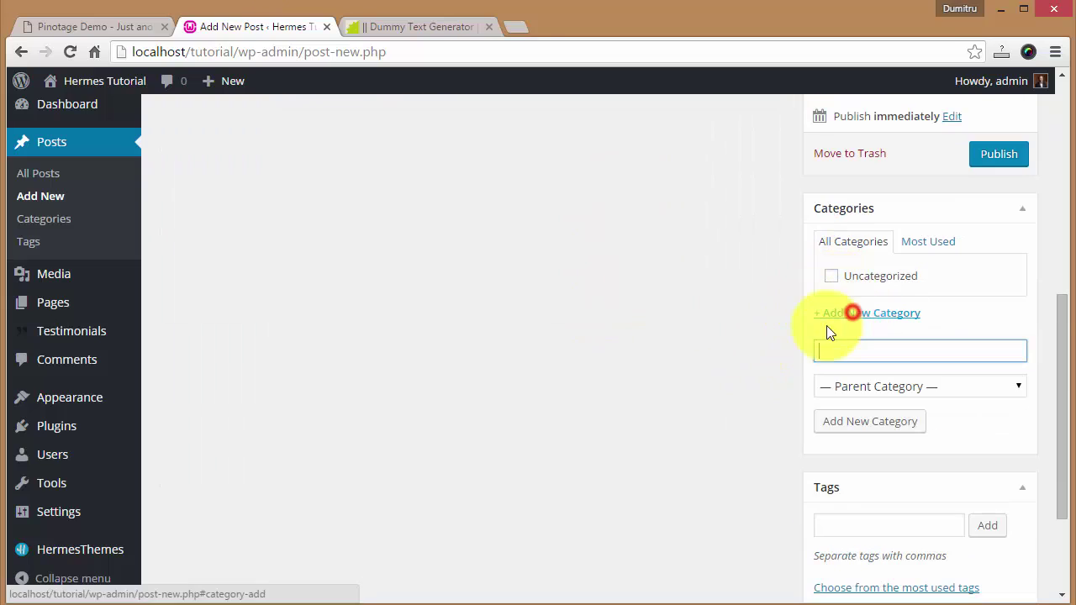
text(Blog)
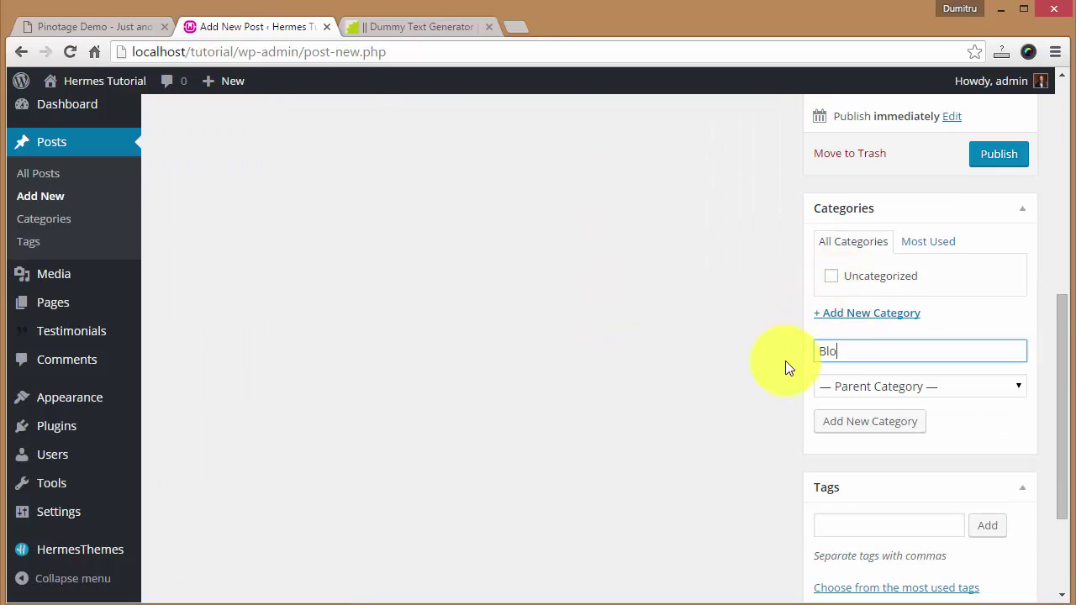
click(857, 422)
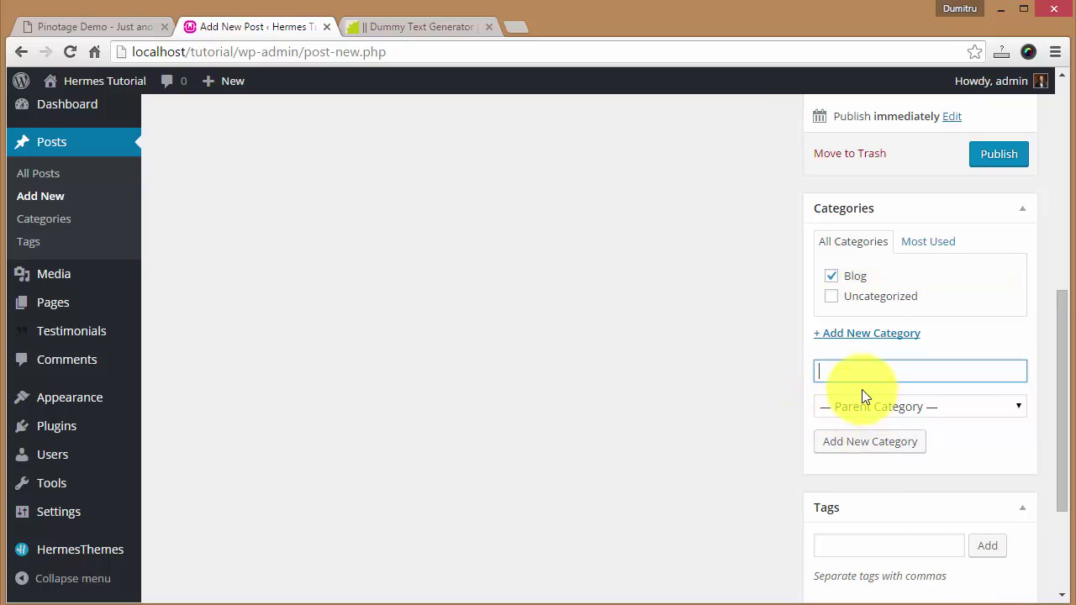
scroll(849, 319, down, 1)
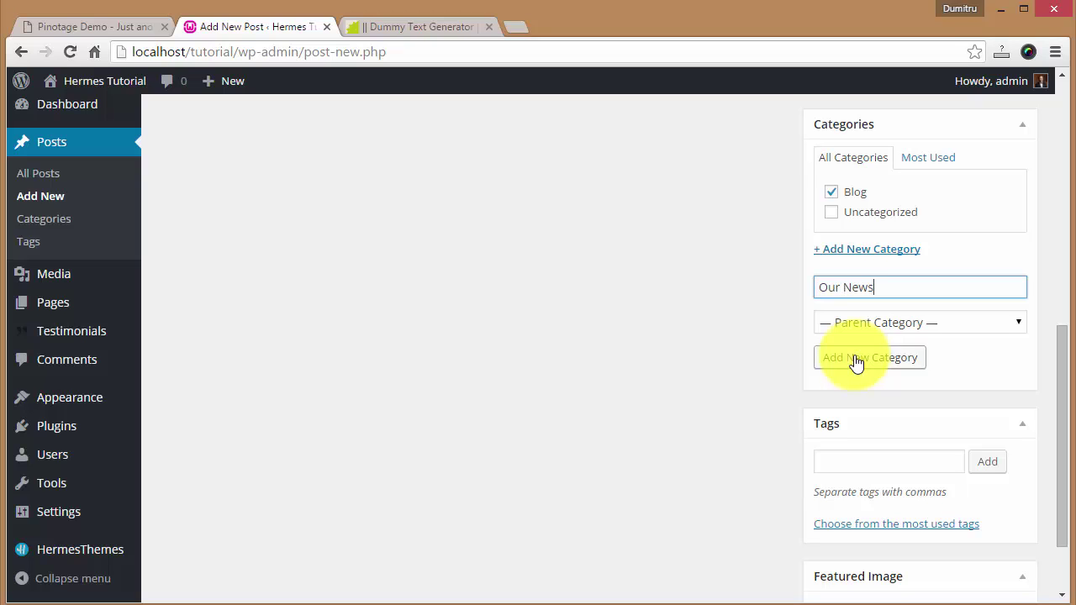
click(832, 210)
- Set BrickVine.jpg from the media library as the post's featured image and publish the post
scroll(917, 327, down, 2)
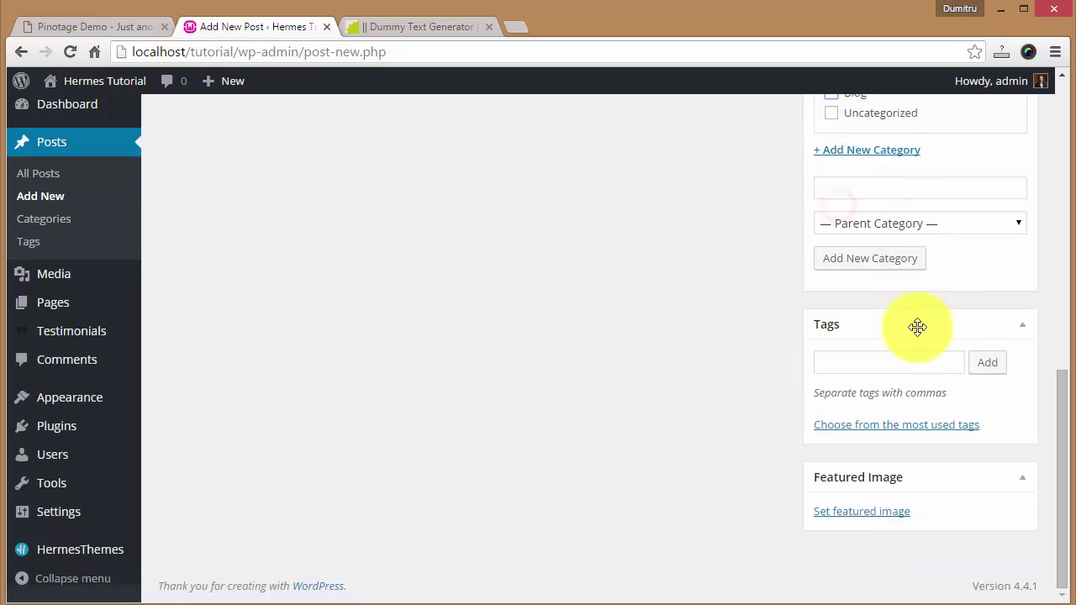
click(850, 512)
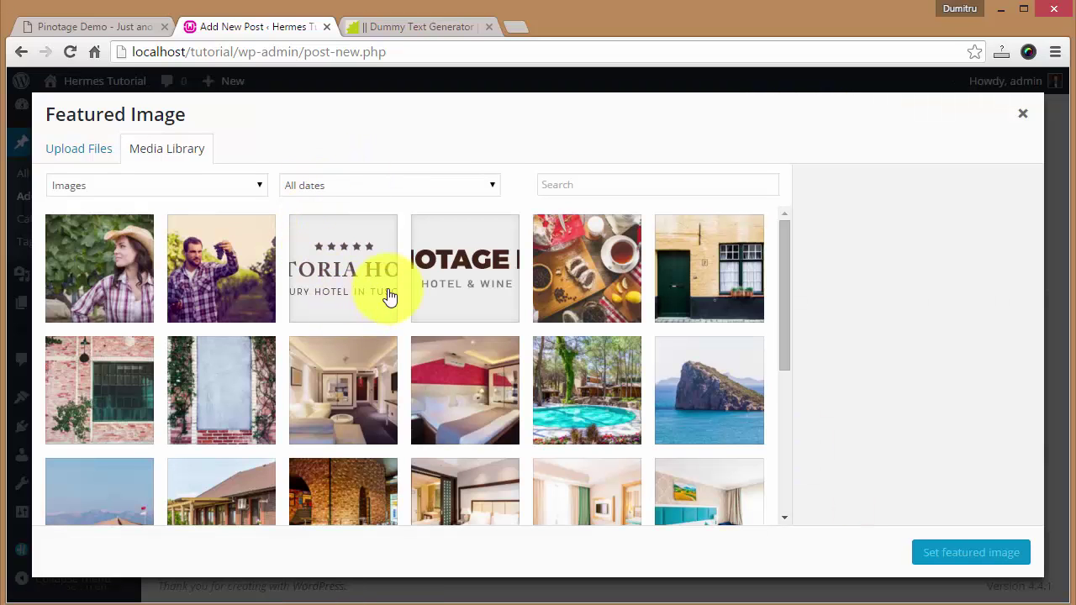
click(132, 391)
click(211, 381)
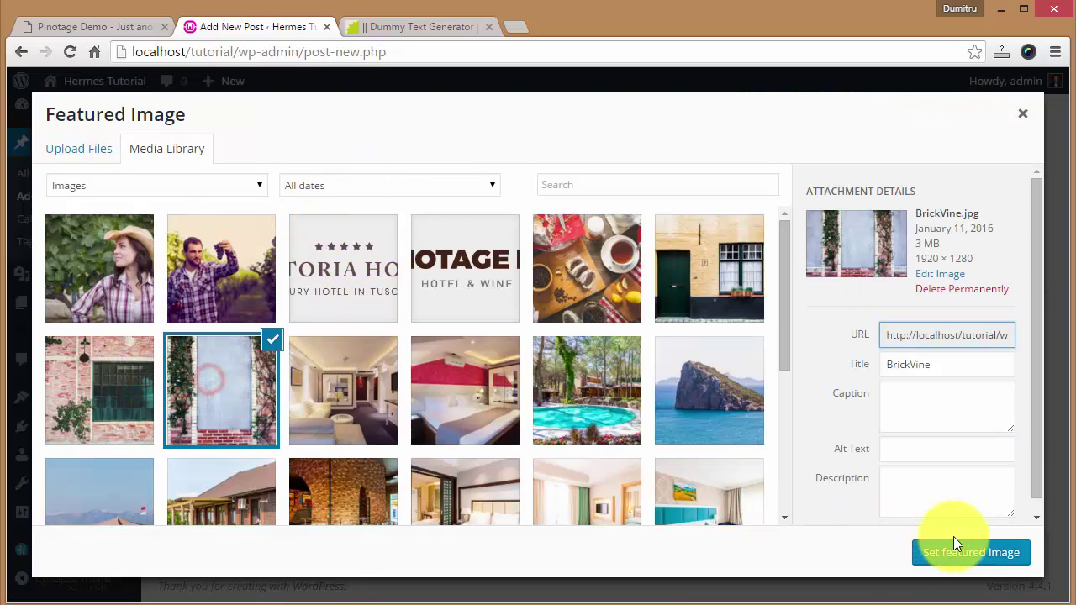
click(975, 562)
scroll(960, 382, up, 5)
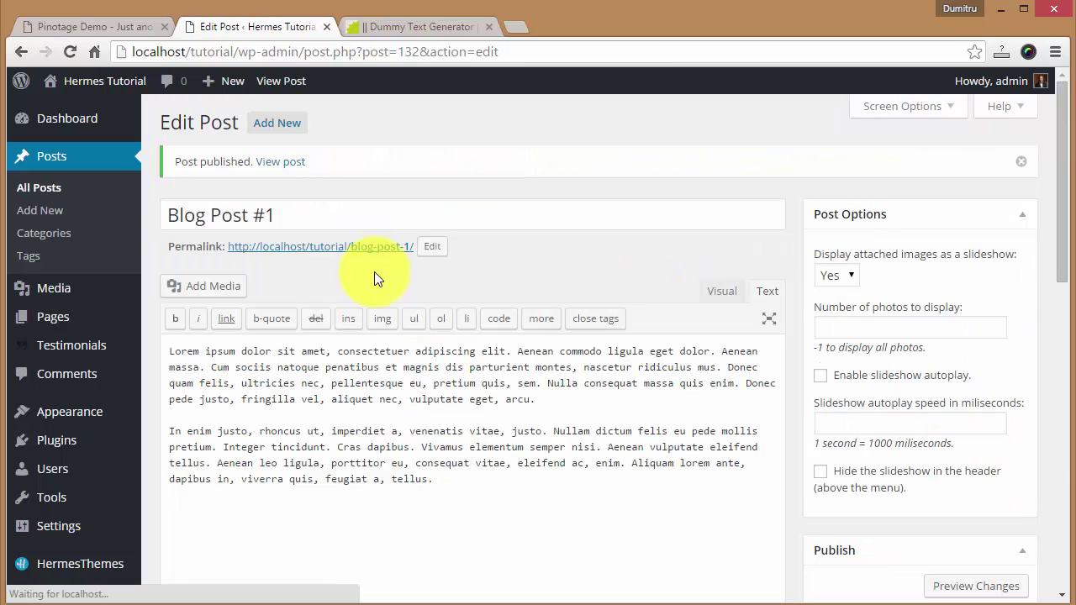
- Start another post with the copied Lorem ipsum paragraphs as its body and "Lorem ipsum dolor sit amet" as its title
click(34, 214)
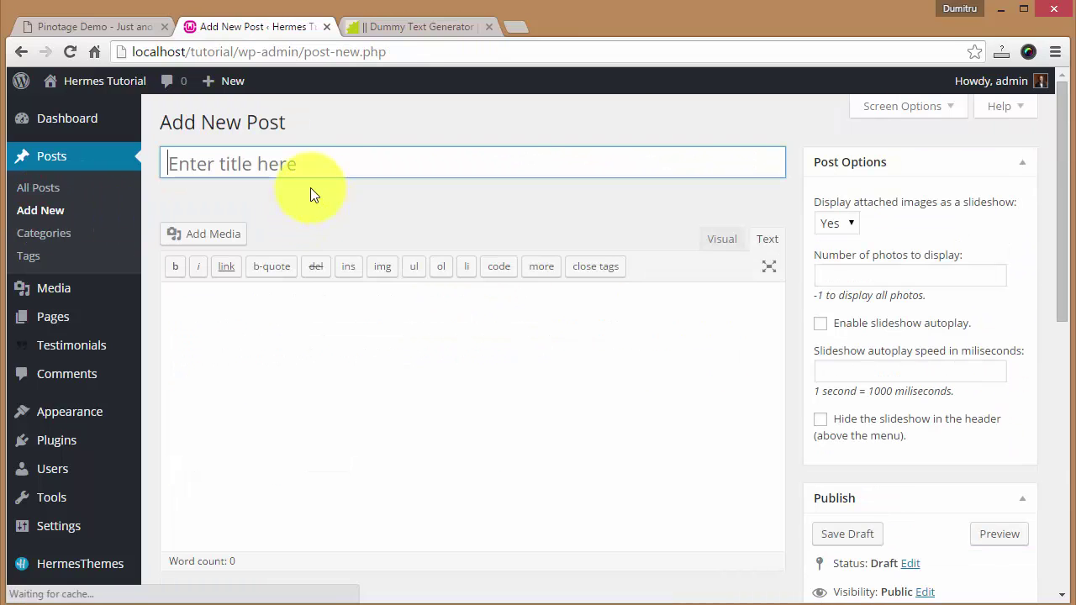
click(343, 412)
key(ctrl+v)
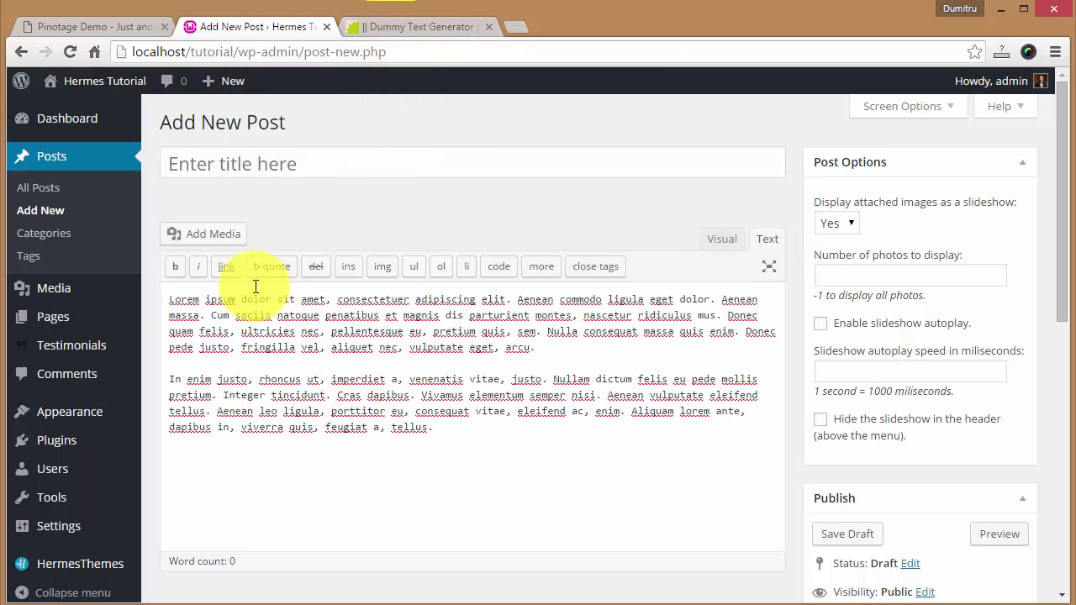
drag(169, 300, 318, 300)
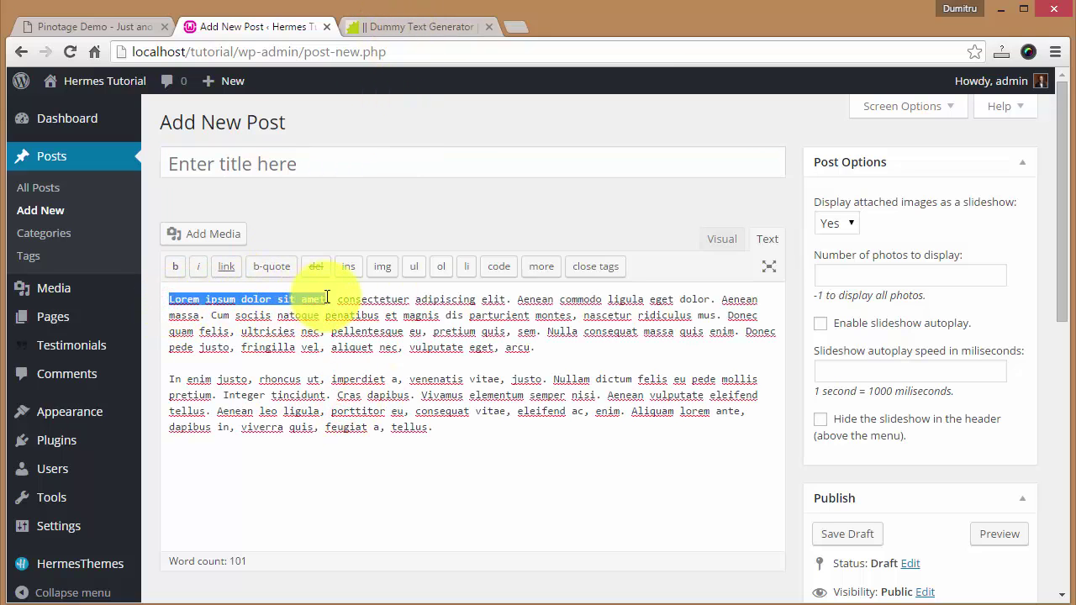
click(315, 162)
text(Lorem ipsum dolor sit amet)
click(552, 390)
key(ctrl+a)
- Publish the post in the Blog category with etcetera-winery-moldova-2015-1.jpg from the media library as its featured image
scroll(689, 378, down, 5)
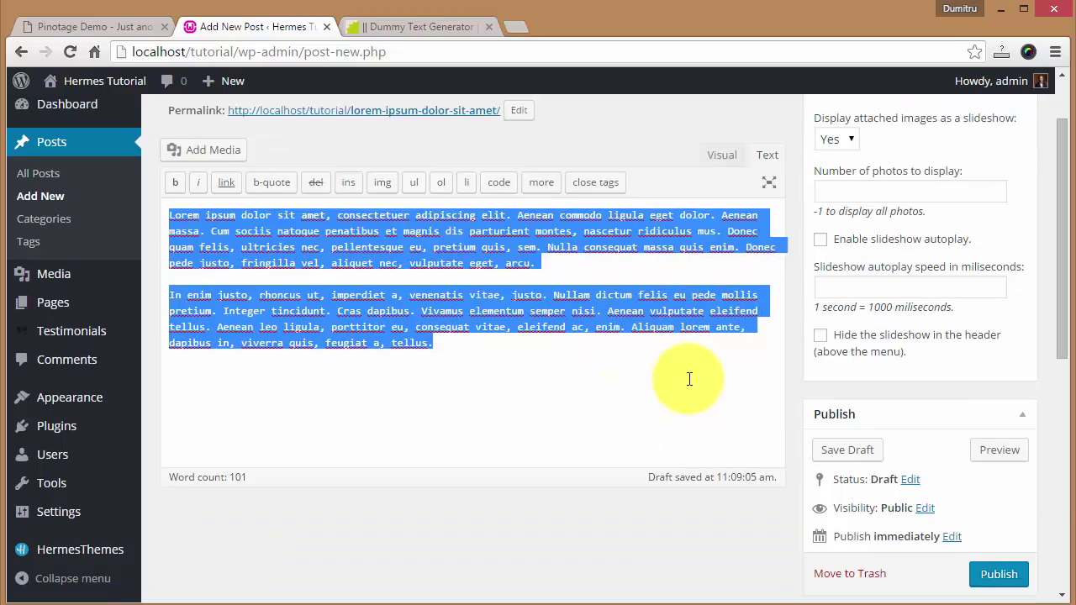
click(833, 364)
scroll(701, 451, down, 2)
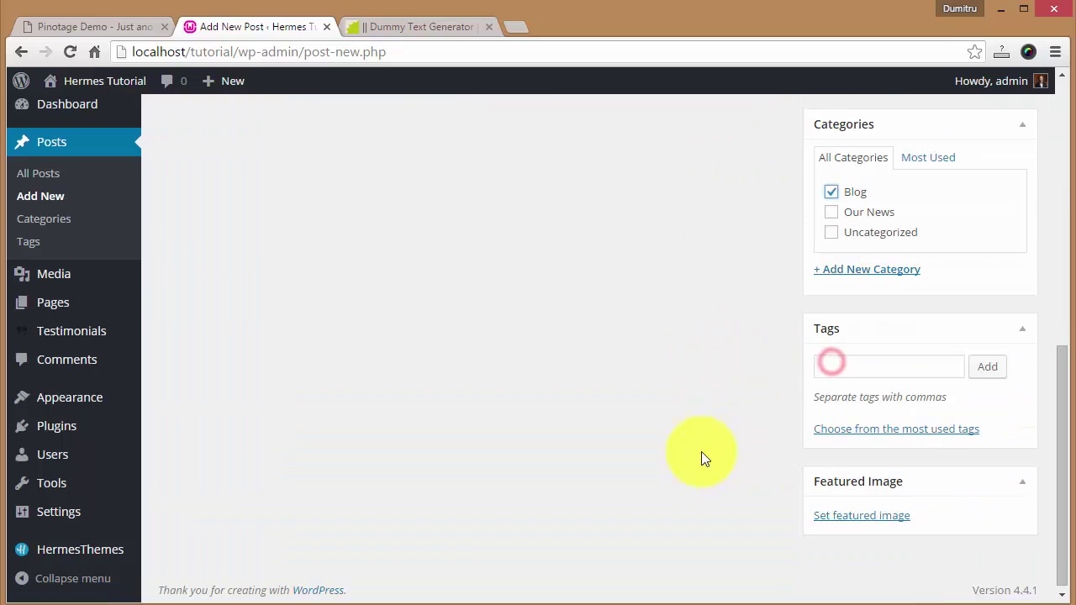
click(837, 504)
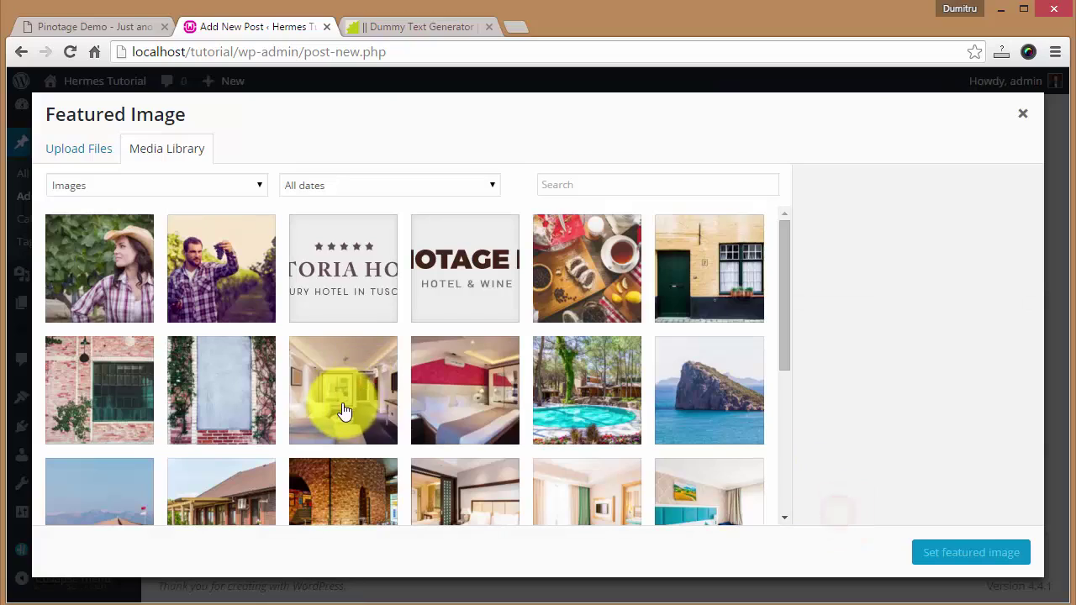
click(220, 486)
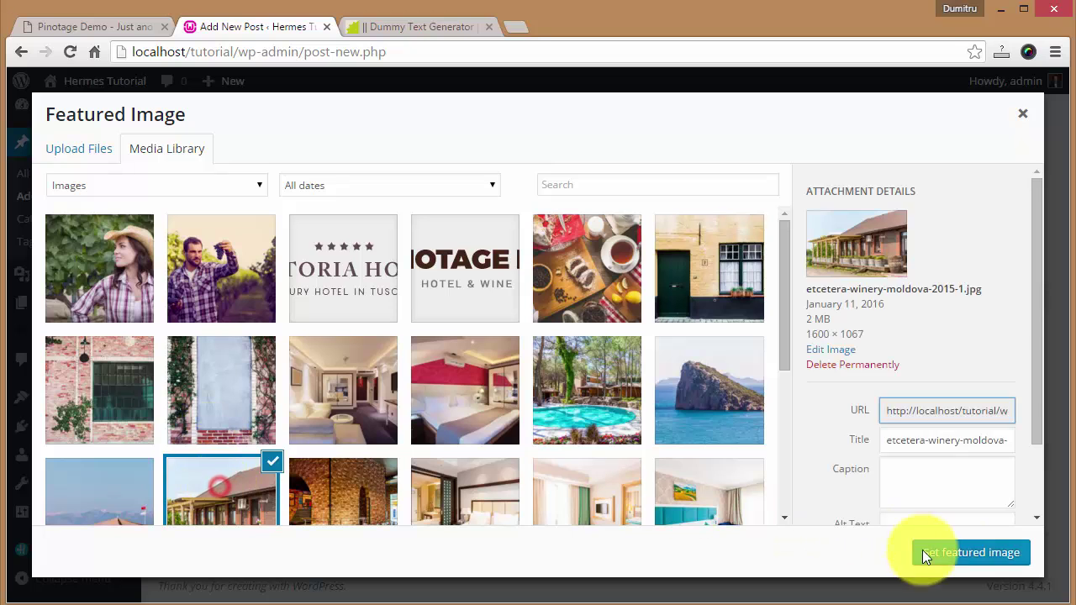
click(975, 557)
scroll(942, 348, up, 5)
click(995, 572)
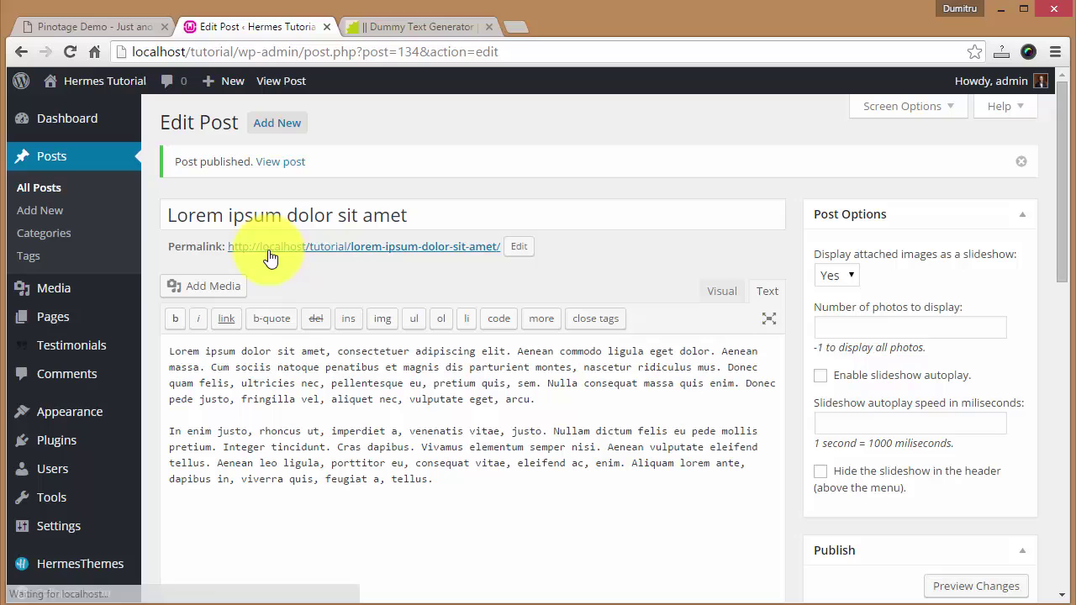
- Start another post with the copied Lorem ipsum paragraphs as its body and "Vivamus elementum semper nisi" as its title
click(40, 210)
click(368, 361)
text(Lorem ipsum dolor sit amet, consectetuer adipiscing elit. Aenean commodo ligula eget dolor. Aenean massa. Cum sociis natoque penatibus et magnis dis parturient montes, nascetur ridiculus mus. Donec quam felis, ultricies nec, pellentesque eu, pretium quis, sem. Nulla consequat massa quis enim. Donec pede justo, fringilla vel, aliquet nec, vulputate eget, arcu.  In enim justo, rhoncus ut, imperdiet a, venenatis vitae, justo. Nullam dictum felis eu pede mollis pretium. Integer tincidunt. Cras dapibus. Vivamus elementum semper nisi. Aenean vulputate eleifend tellus. Aenean leo ligula, porttitor eu, consequat vitae, eleifend ac, enim. Aliquam lorem ante, dapibus in, viverra quis, feugiat a, tellus.)
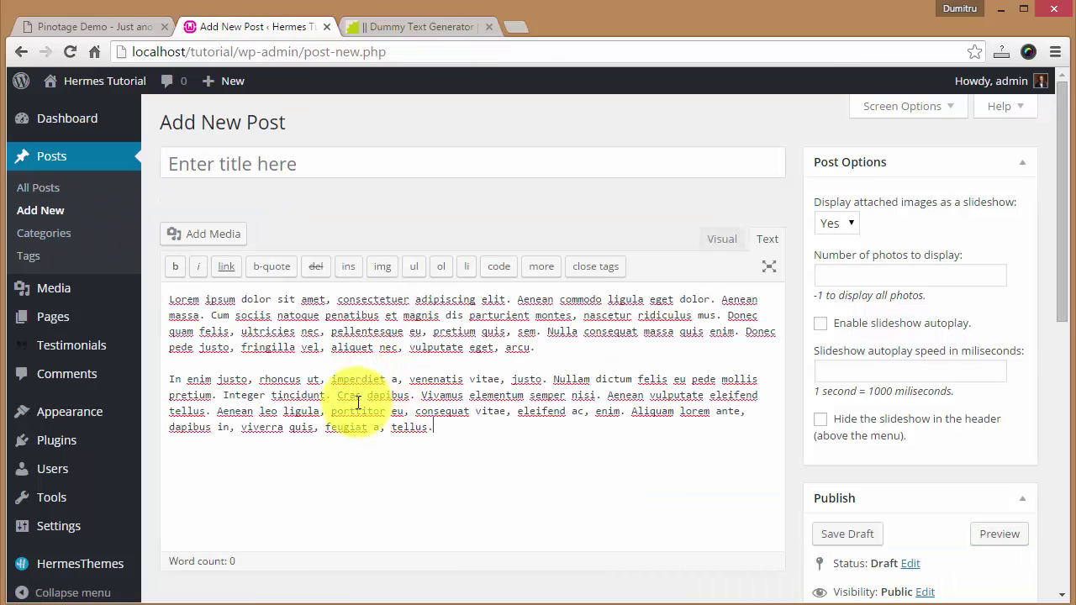
drag(422, 395, 576, 395)
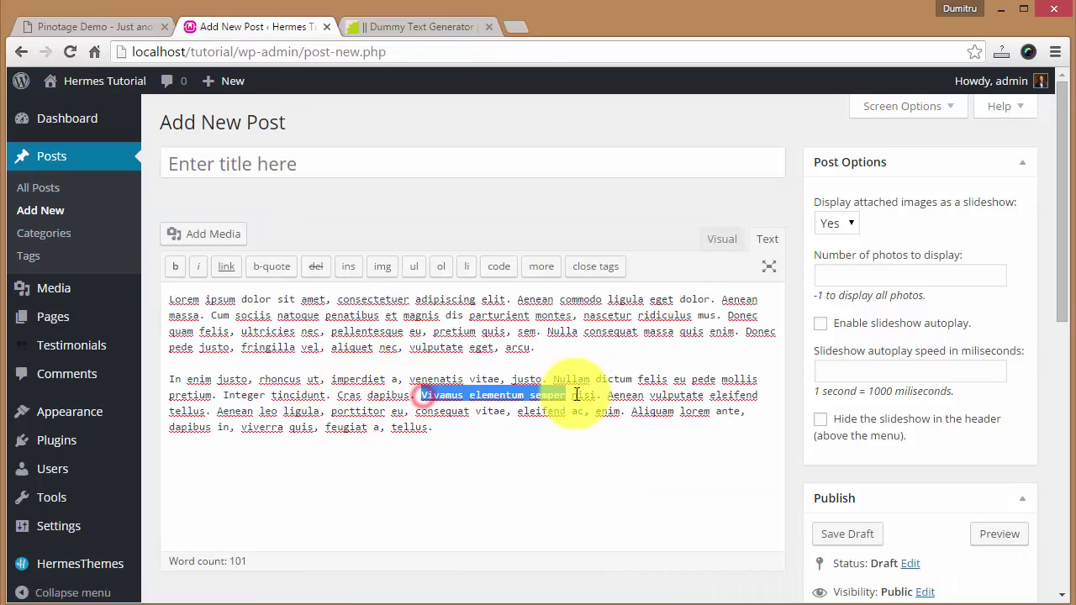
click(312, 163)
text(Vivamus elementum semper nisi)
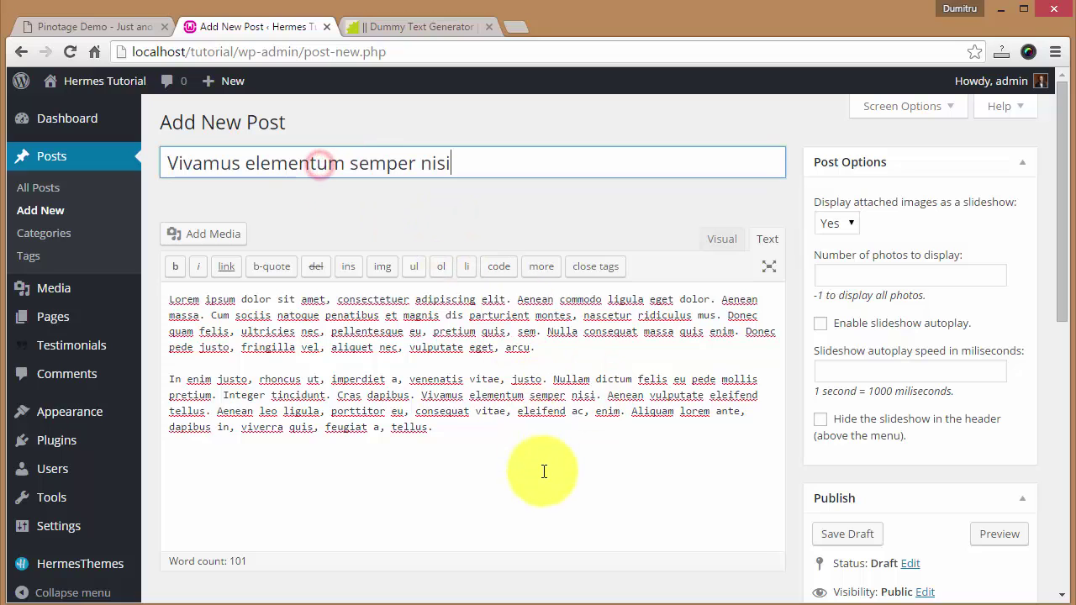
- Assign the new post to both the Blog and Our News categories
scroll(593, 403, down, 1)
scroll(593, 403, down, 5)
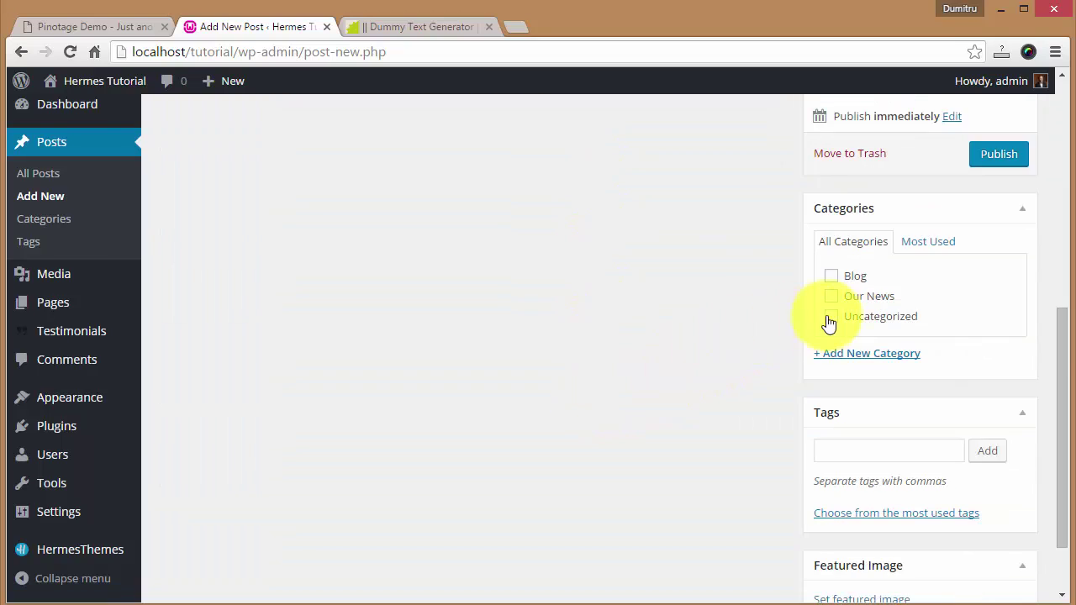
click(832, 278)
scroll(873, 412, down, 1)
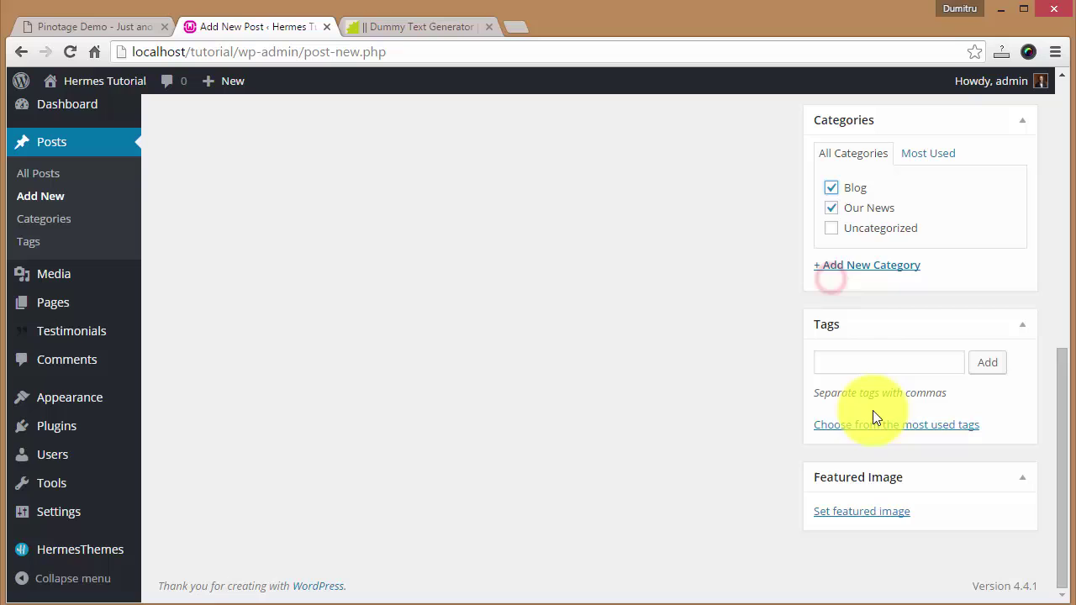
- Set the photo of the seaside pier from the media library as the post's featured image and publish the post
click(849, 515)
scroll(260, 445, down, 3)
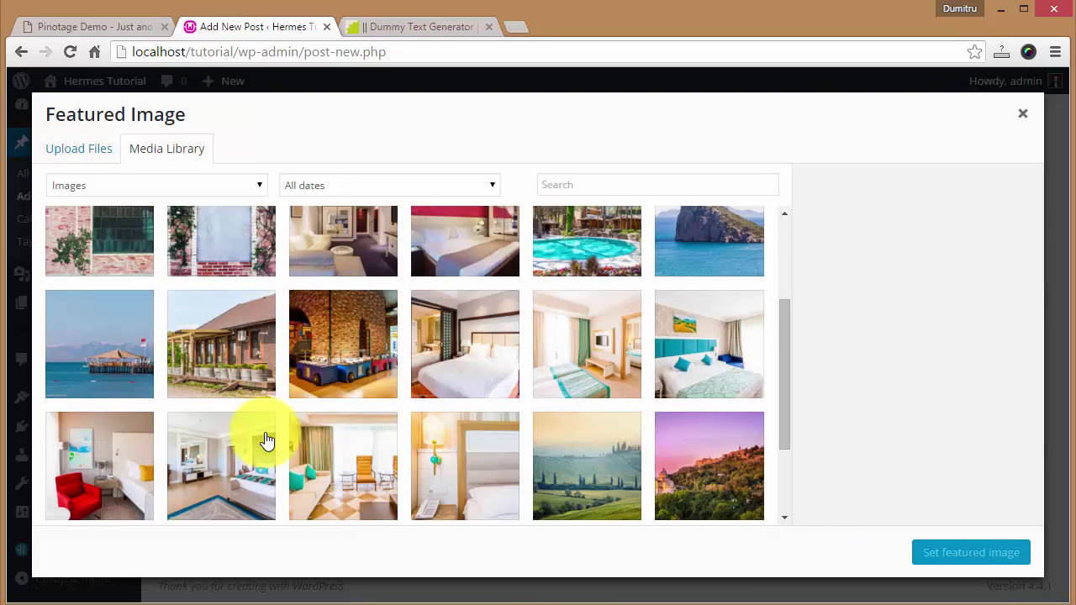
scroll(265, 440, down, 1)
click(97, 250)
click(965, 555)
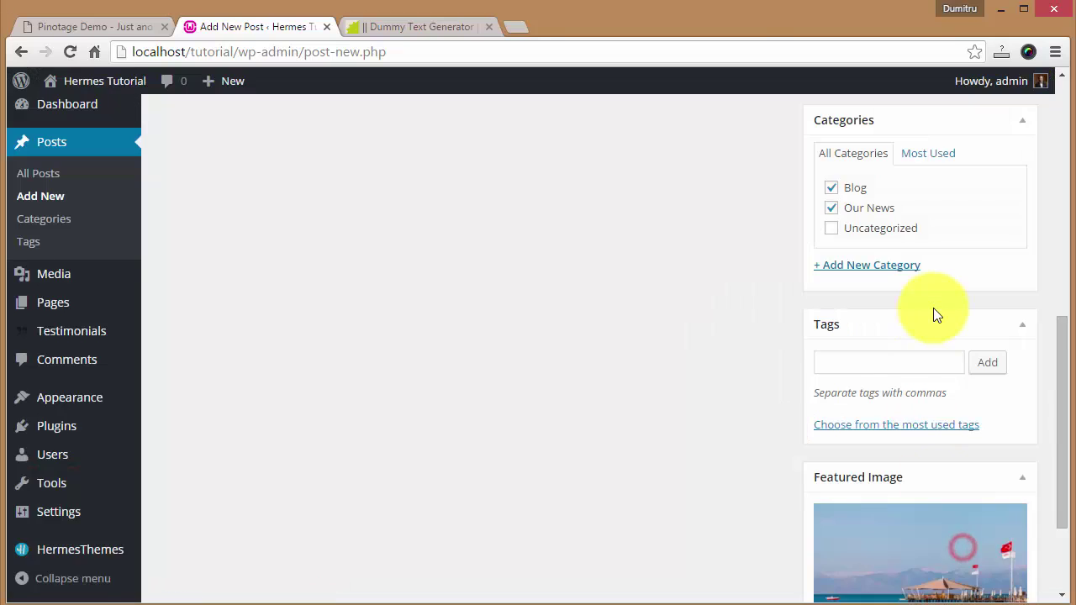
scroll(933, 308, up, 5)
click(999, 572)
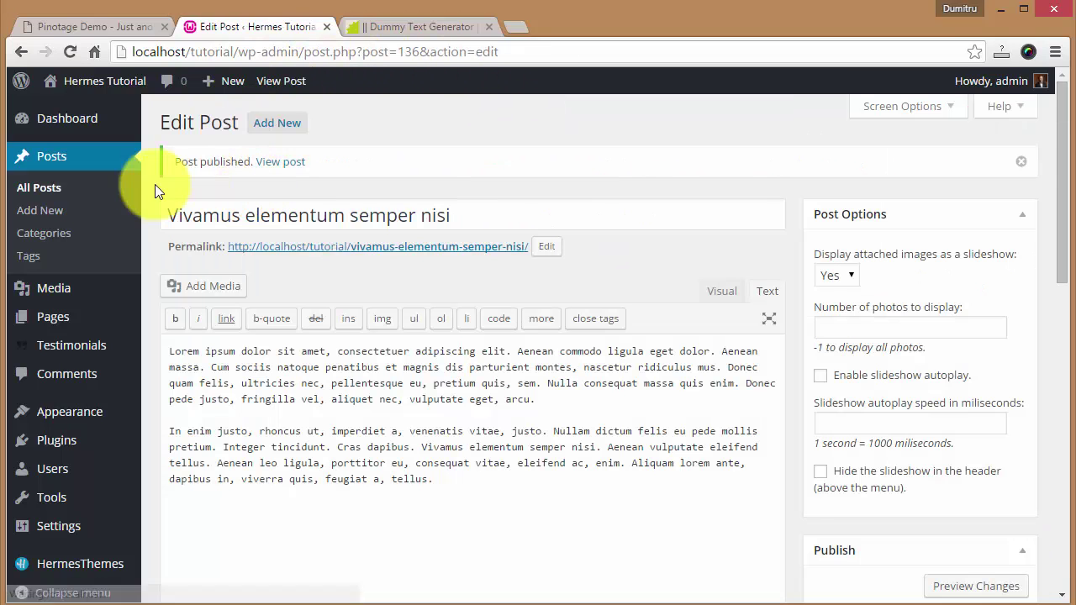
- Check the list of all posts and examine the Recent Posts widget on the site's homepage
click(39, 187)
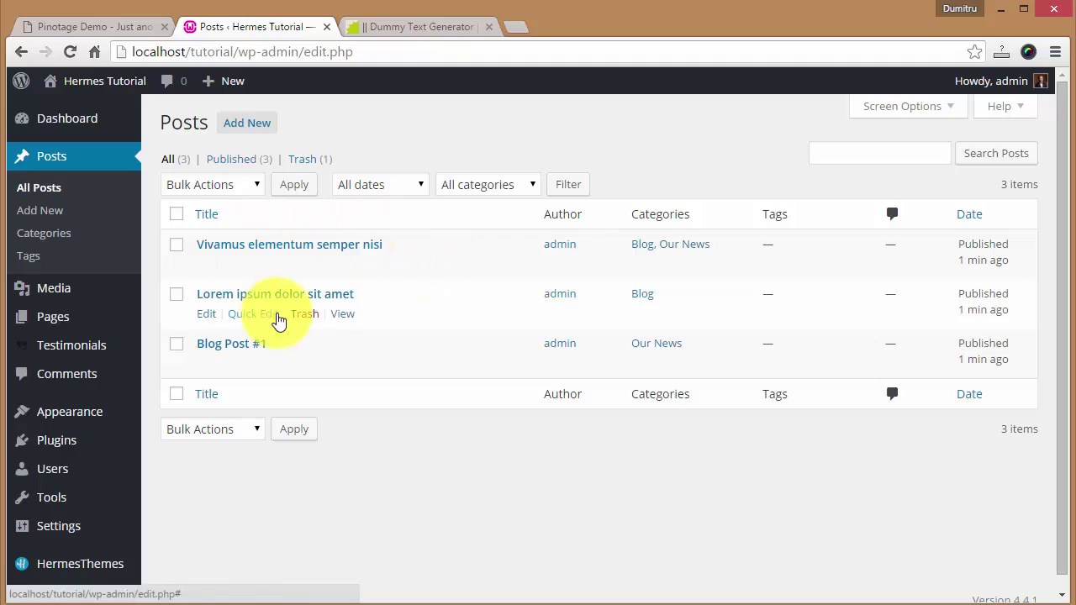
scroll(308, 185, down, 12)
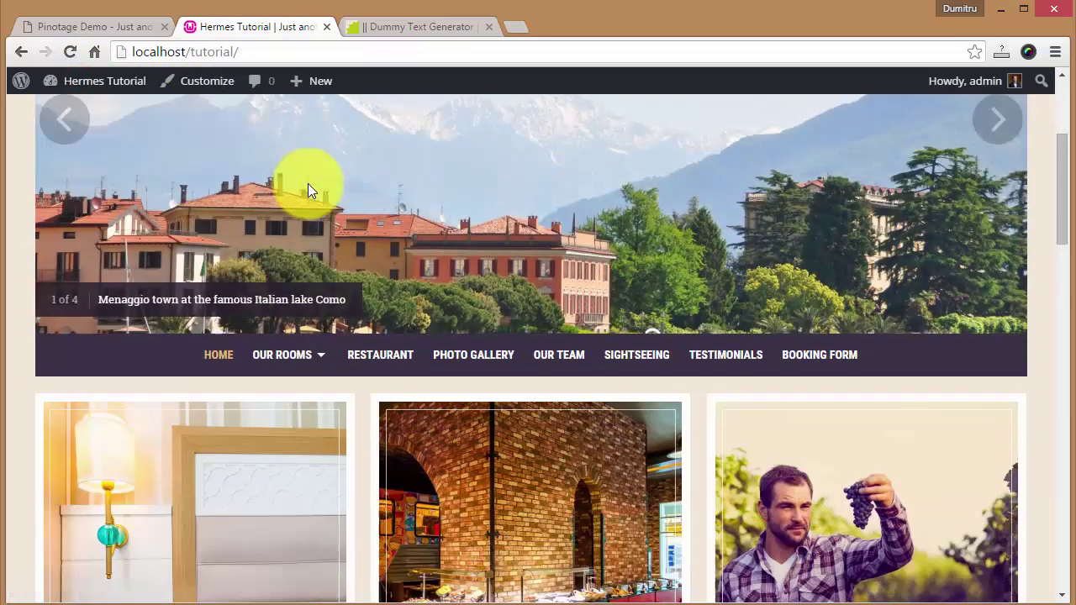
scroll(278, 278, down, 6)
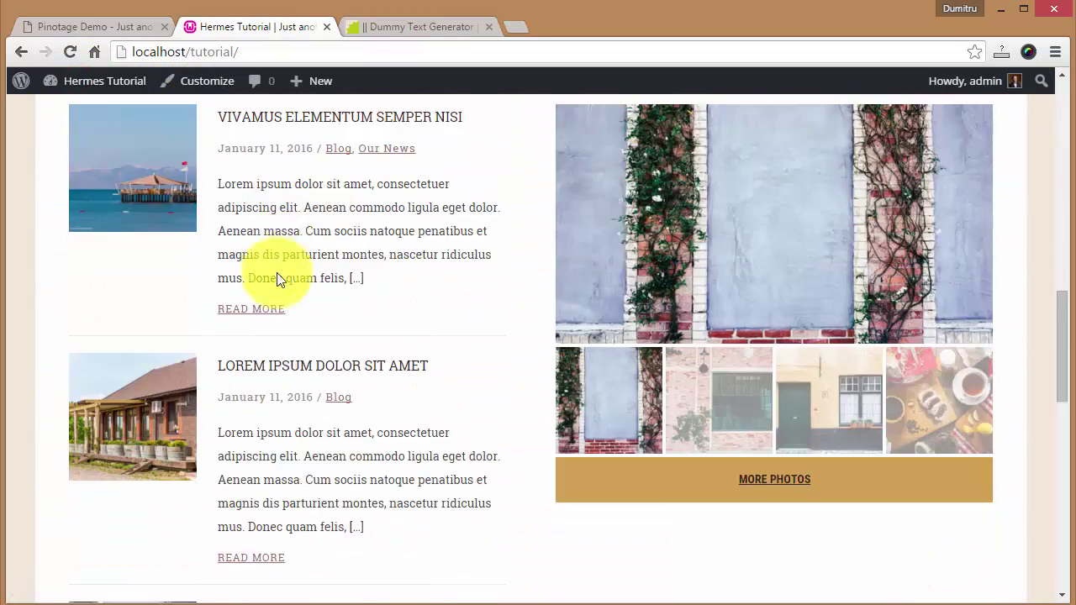
scroll(281, 438, up, 2)
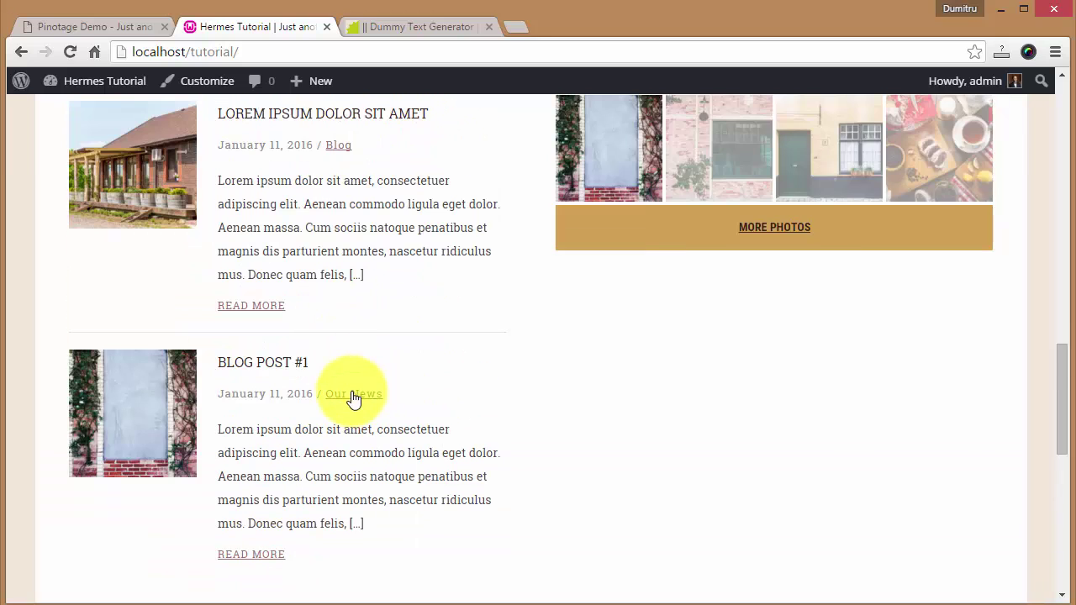
scroll(353, 398, down, 1)
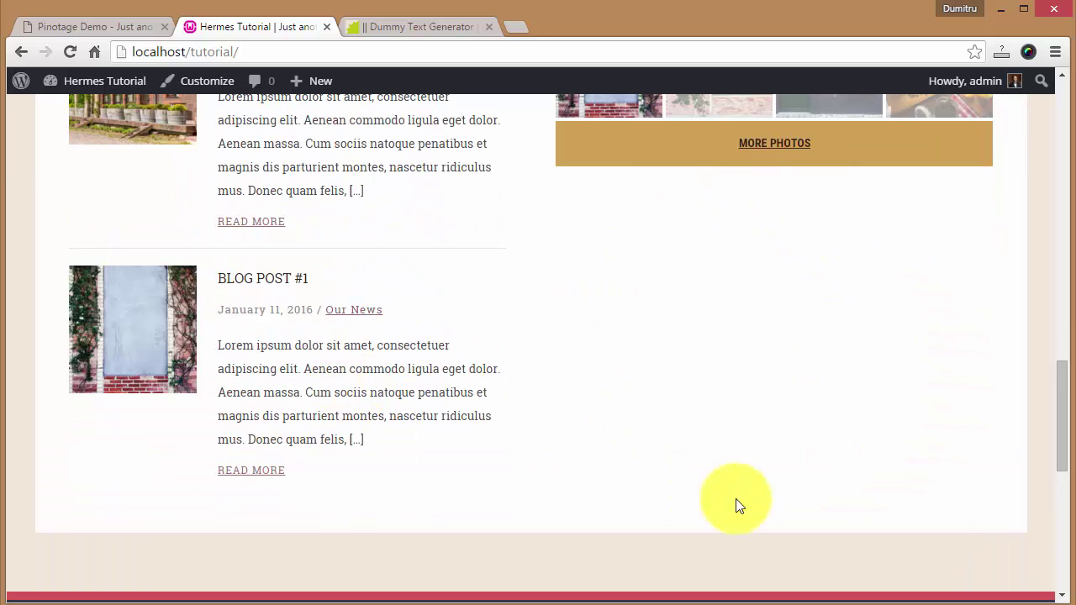
scroll(538, 357, up, 1)
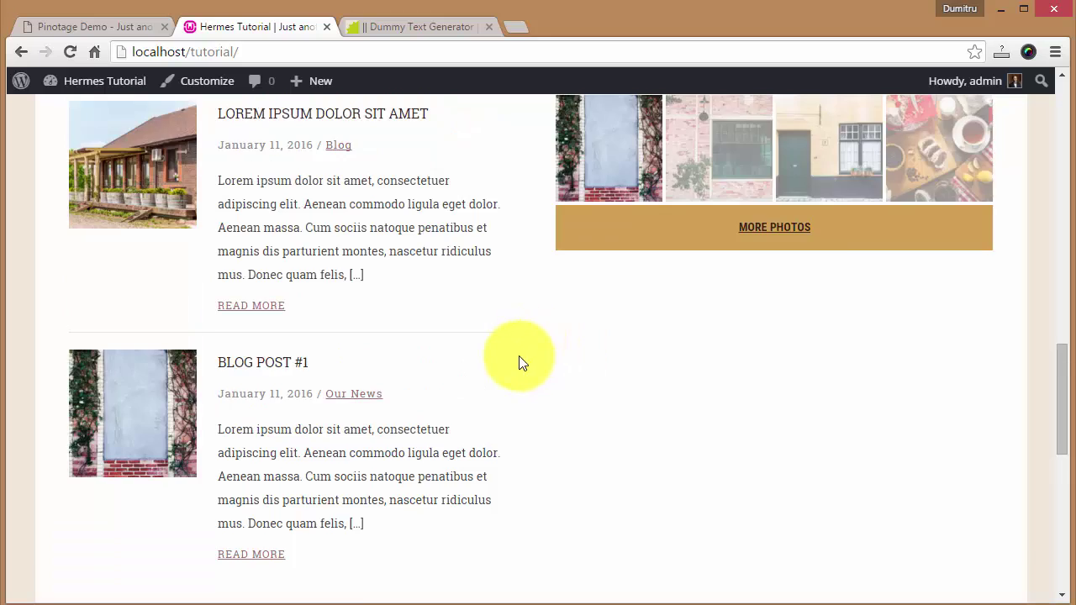
scroll(497, 379, up, 4)
scroll(454, 362, down, 1)
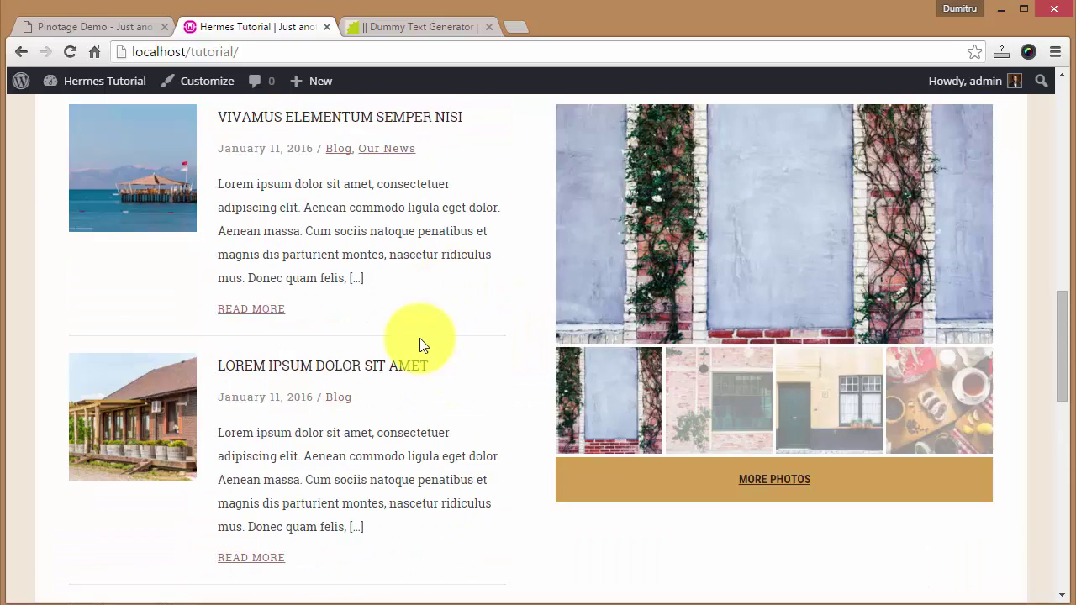
scroll(438, 383, down, 4)
scroll(440, 391, up, 5)
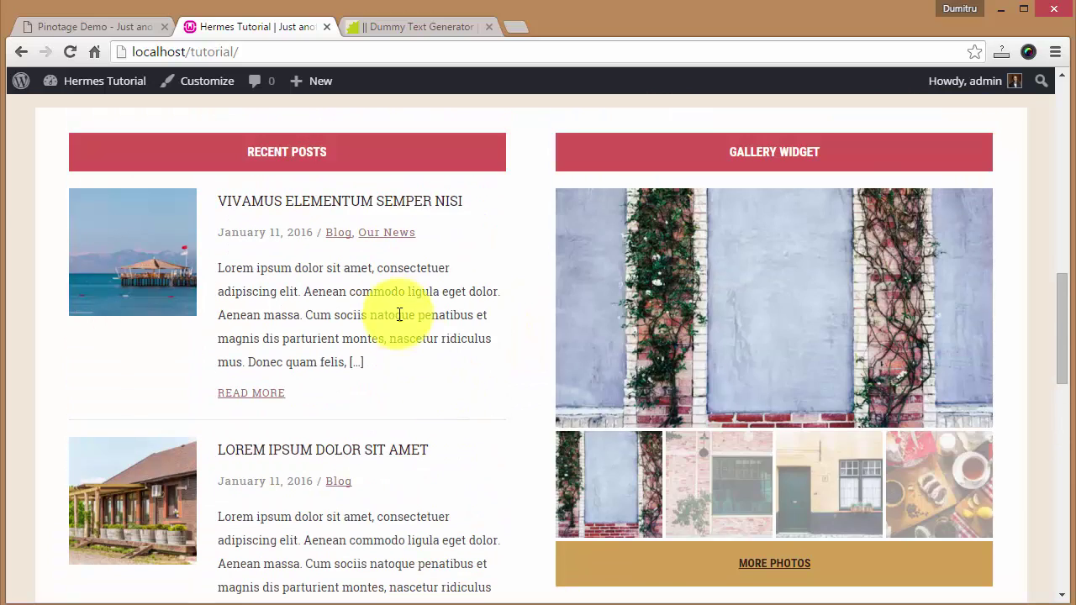
scroll(211, 163, down, 1)
scroll(421, 428, down, 3)
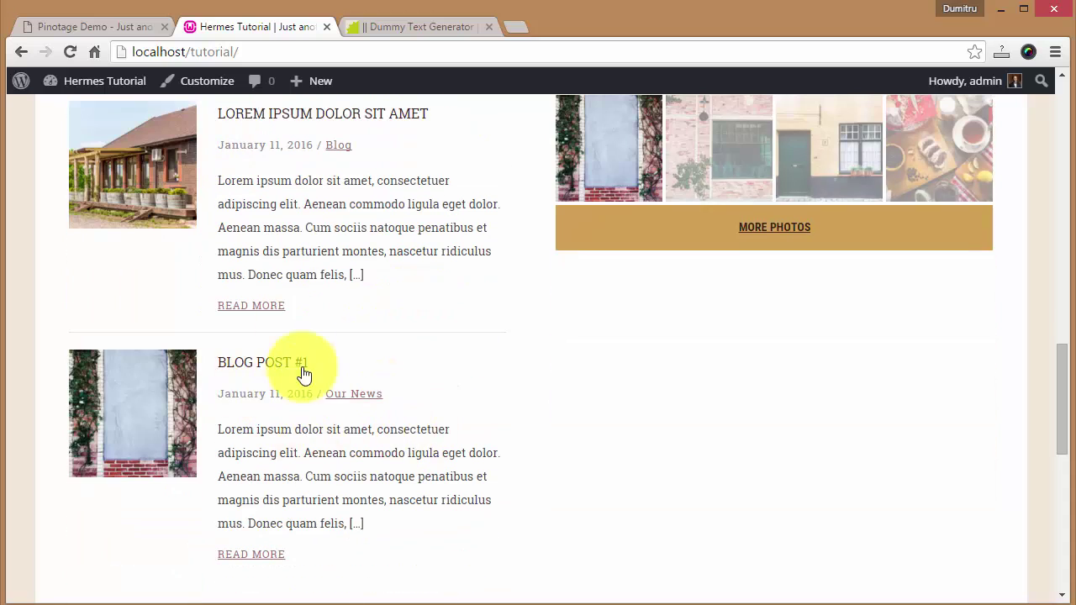
- Set the Hermes: Recent Posts widget in Homepage: Left Column to display 2 posts and save it
mouse_move(79, 85)
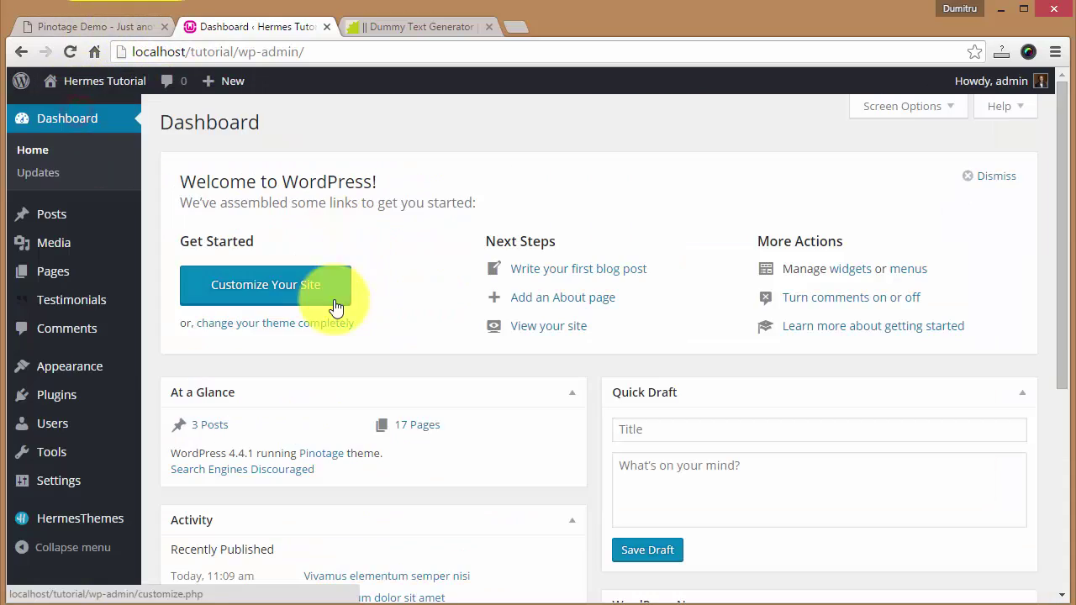
mouse_move(96, 372)
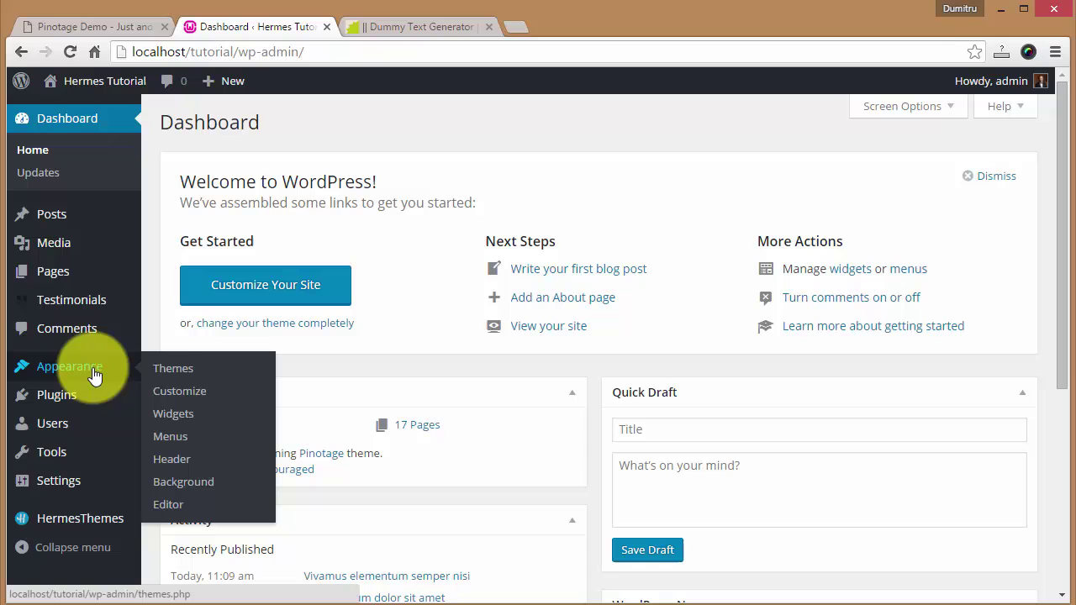
click(182, 420)
scroll(810, 330, down, 2)
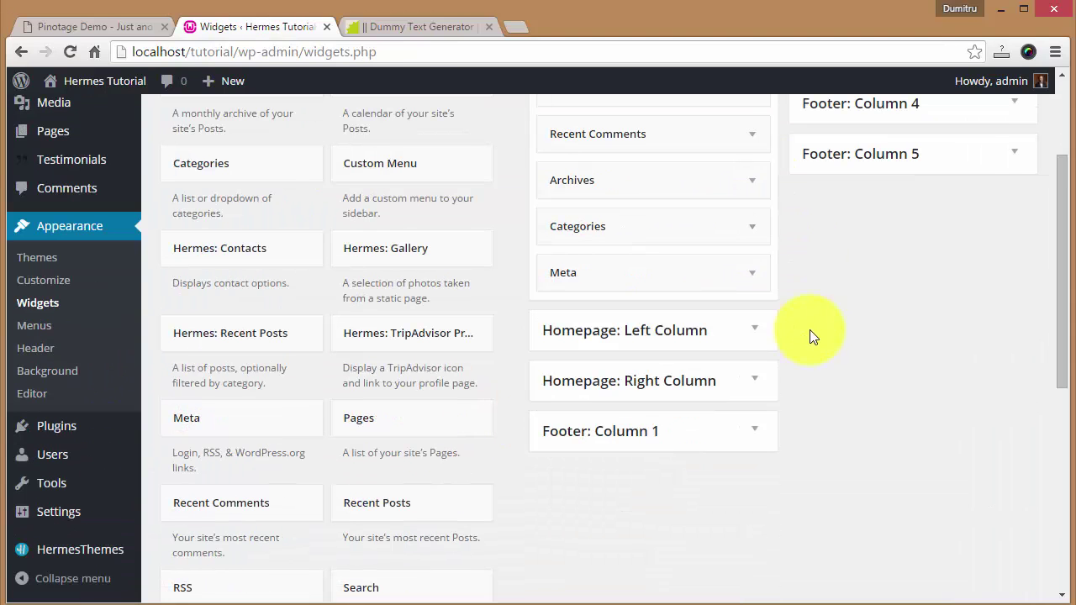
click(651, 334)
scroll(857, 378, down, 1)
click(646, 287)
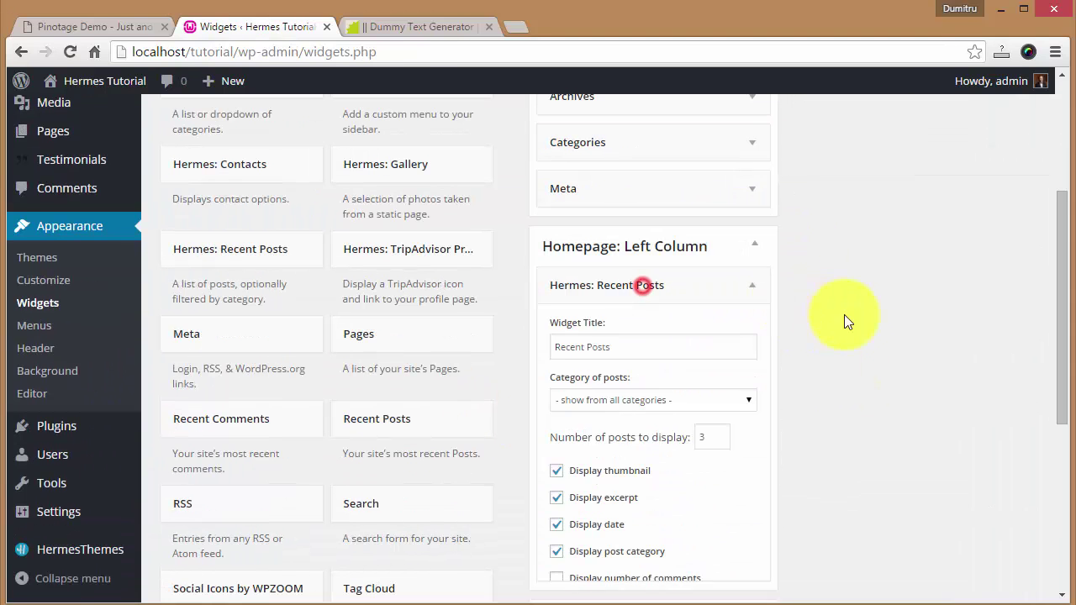
scroll(853, 320, down, 2)
double_click(714, 271)
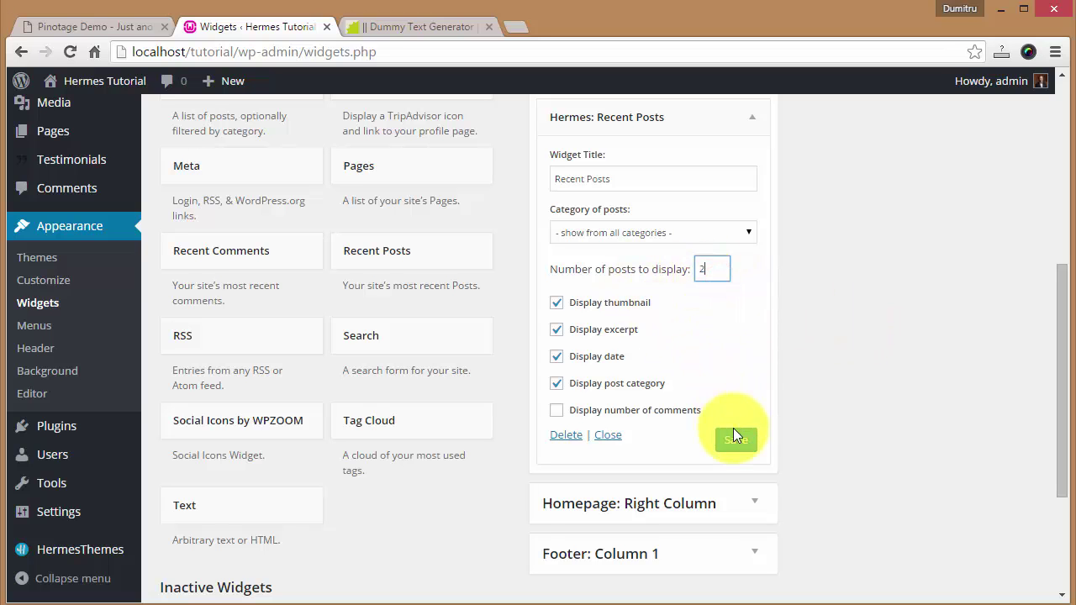
- Open the homepage in a new tab and examine the post entries and thumbnails in the Recent Posts column
click(104, 80)
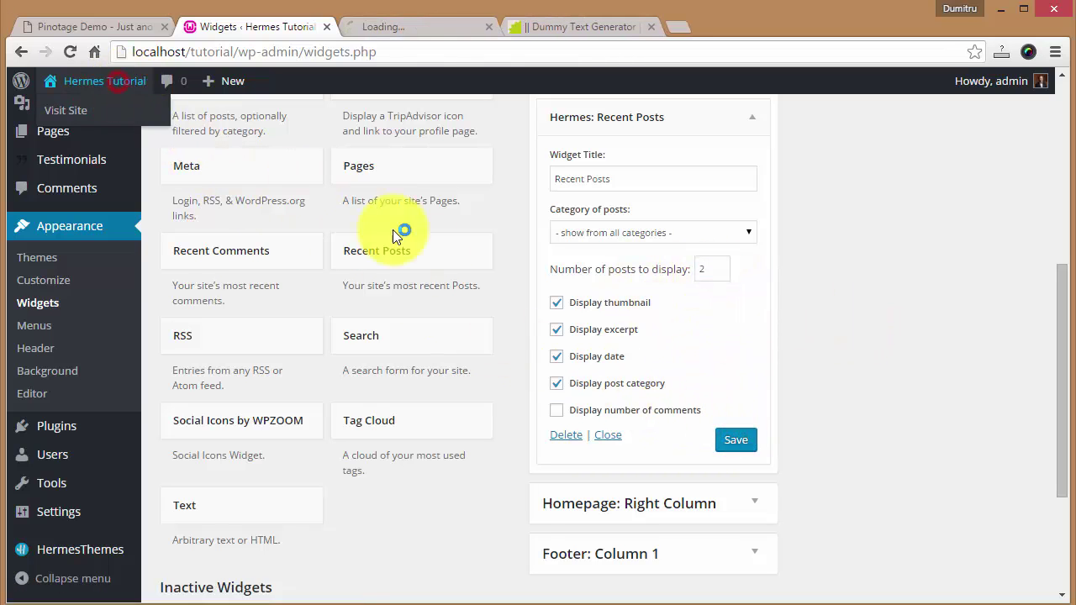
scroll(515, 261, down, 10)
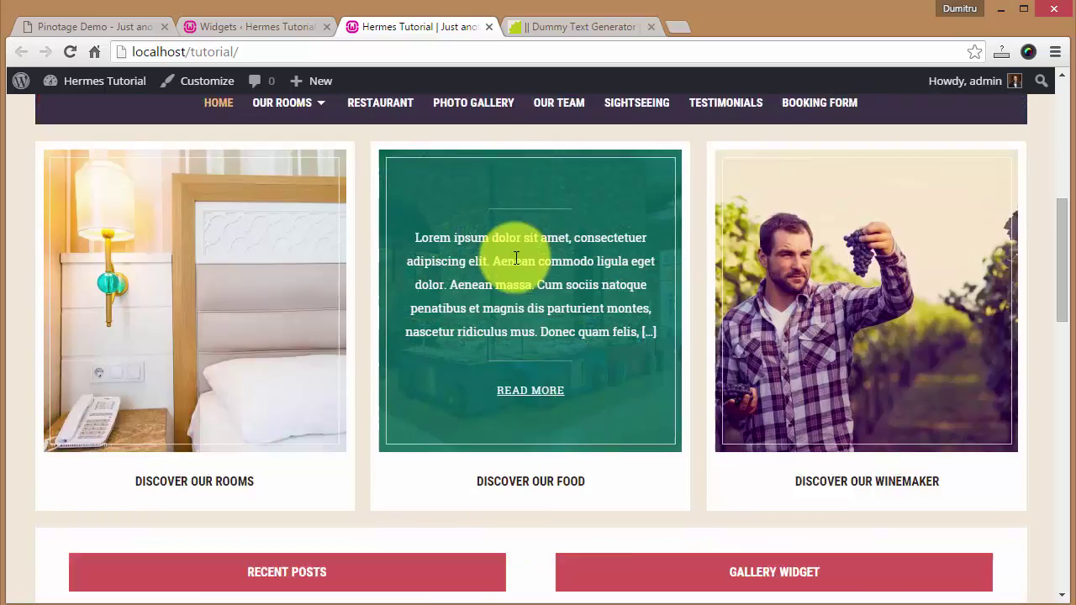
scroll(504, 336, down, 1)
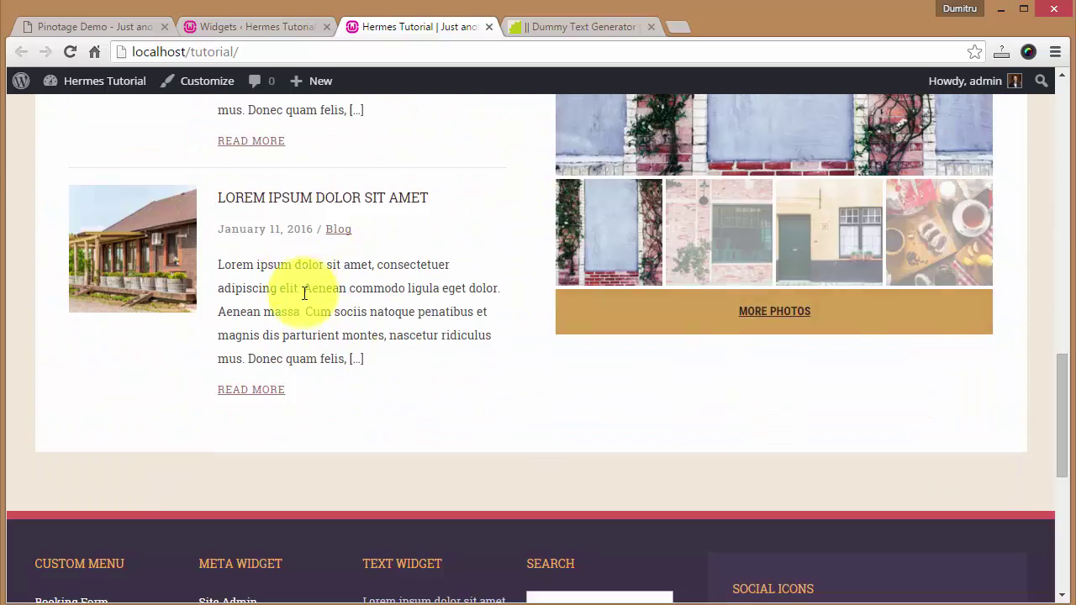
scroll(378, 319, up, 2)
scroll(445, 368, up, 1)
scroll(446, 368, down, 1)
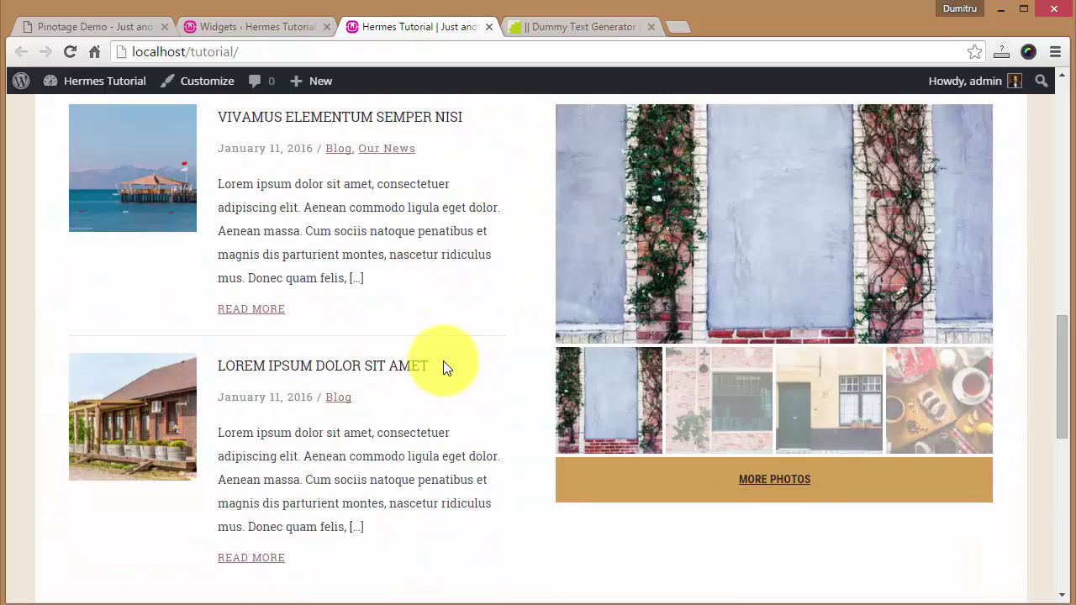
scroll(421, 345, up, 1)
scroll(396, 331, down, 1)
scroll(387, 328, up, 1)
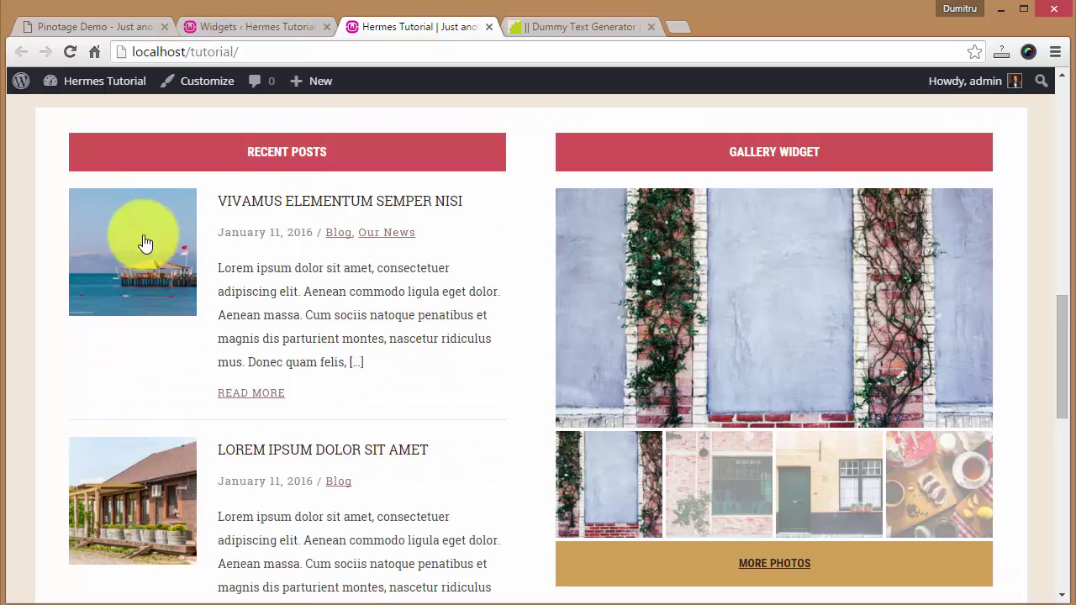
click(214, 27)
click(418, 12)
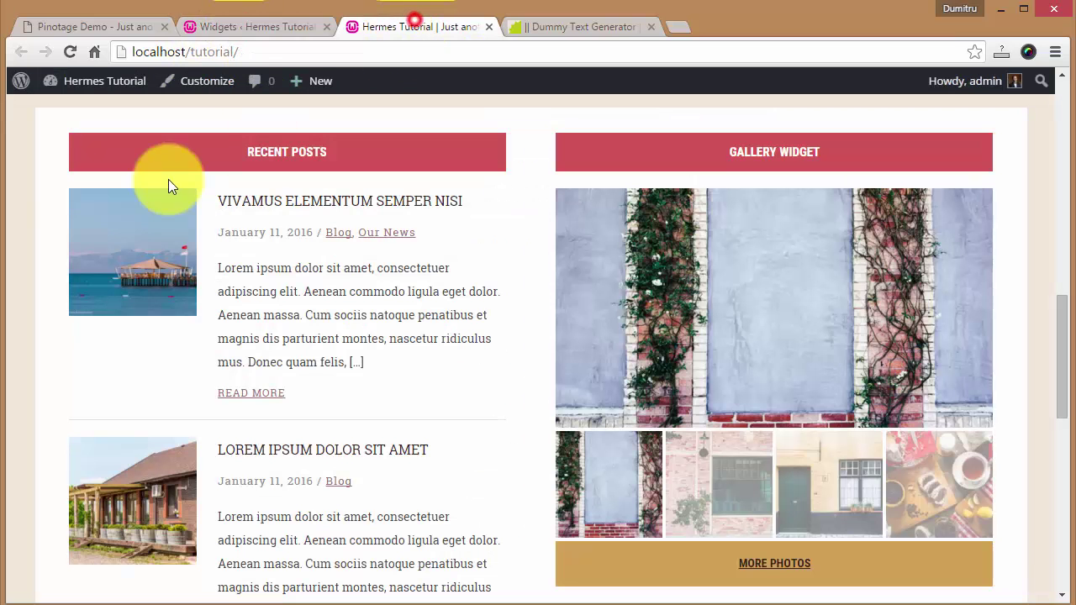
- Turn off Display thumbnail in the Recent Posts widget, save it and reload the homepage
click(233, 27)
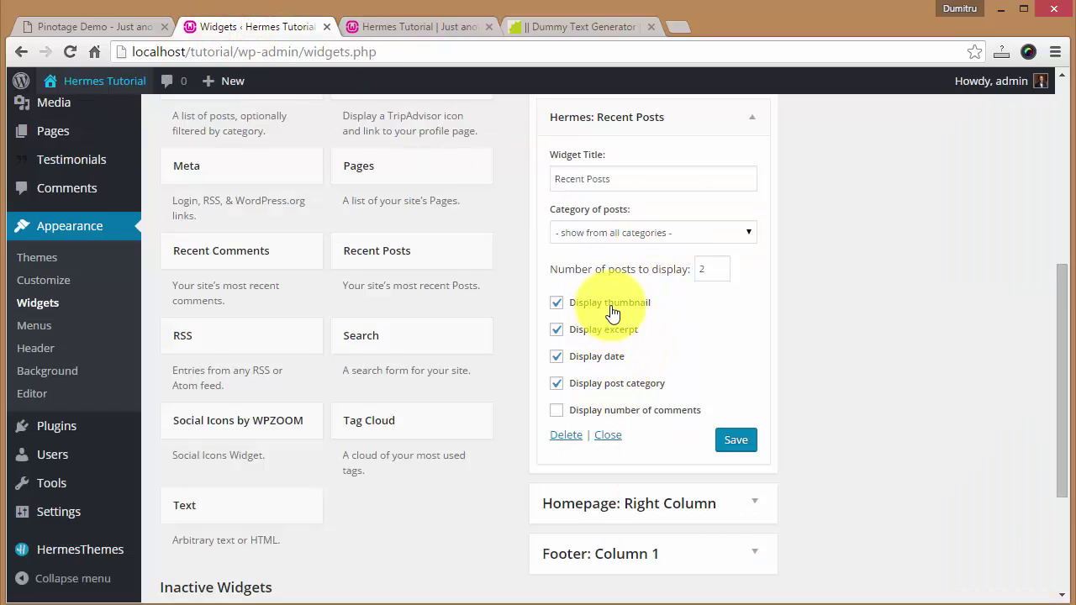
click(556, 303)
click(735, 440)
click(438, 27)
key(F5)
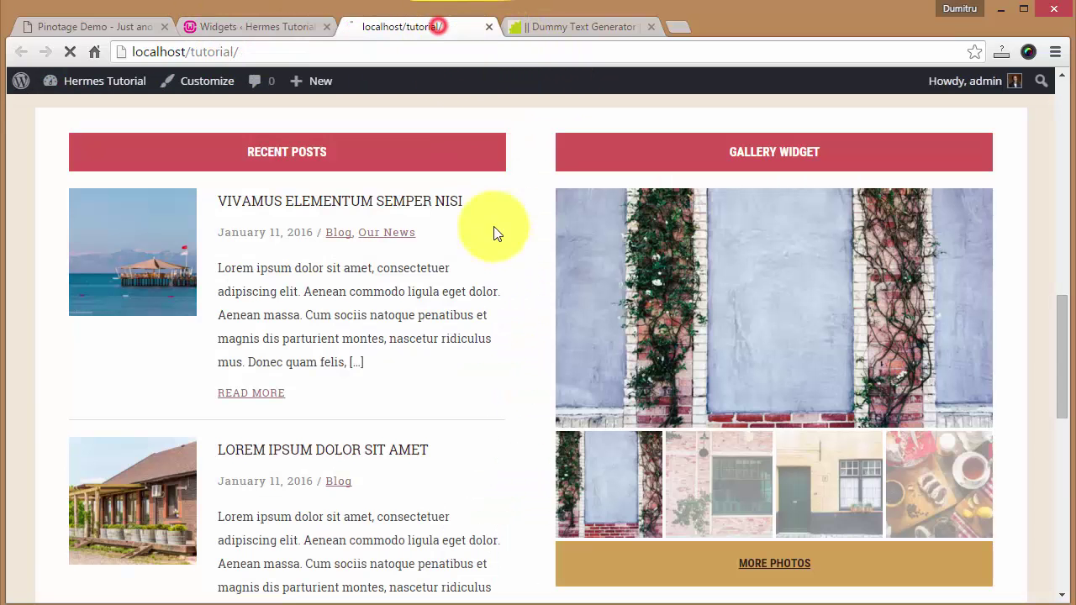
- Examine the homepage's Recent Posts column, comparing its layout without thumbnails to the neighbouring gallery widget
scroll(433, 365, down, 2)
scroll(384, 367, up, 1)
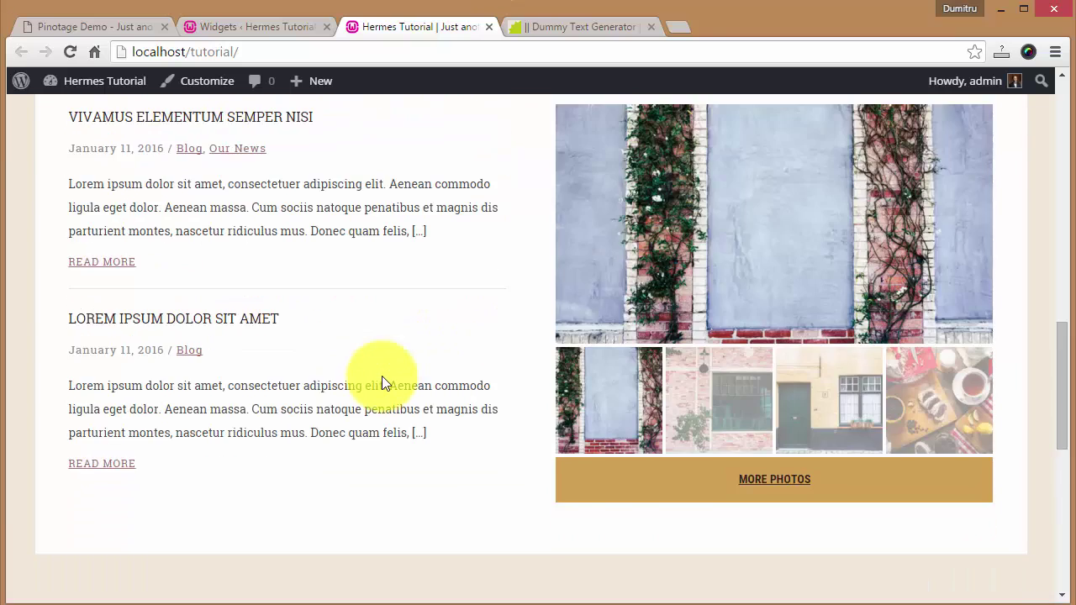
scroll(384, 367, up, 1)
scroll(367, 341, down, 2)
scroll(360, 361, up, 2)
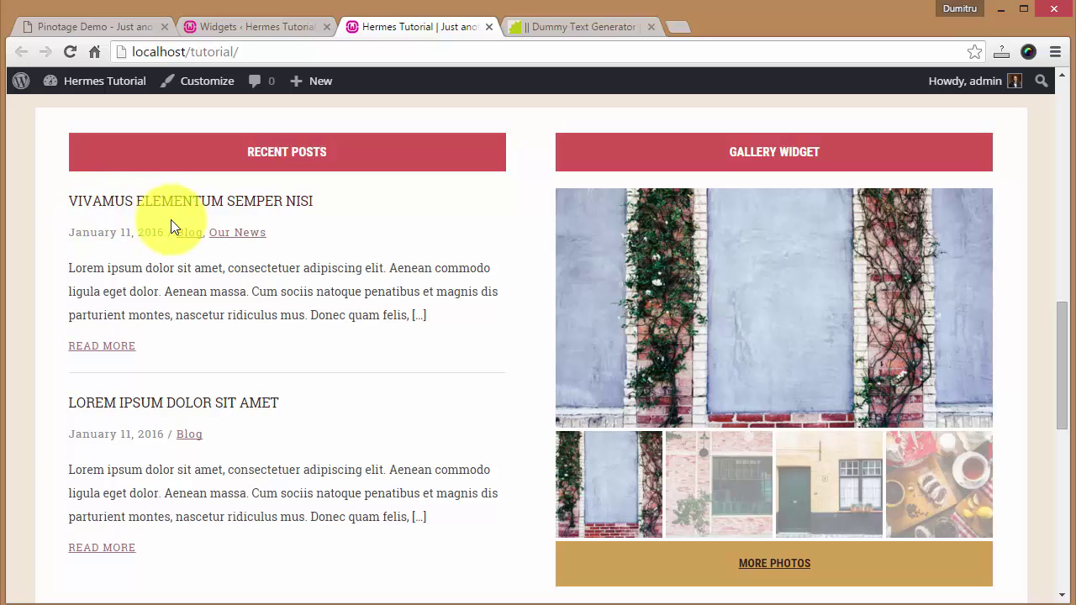
click(230, 272)
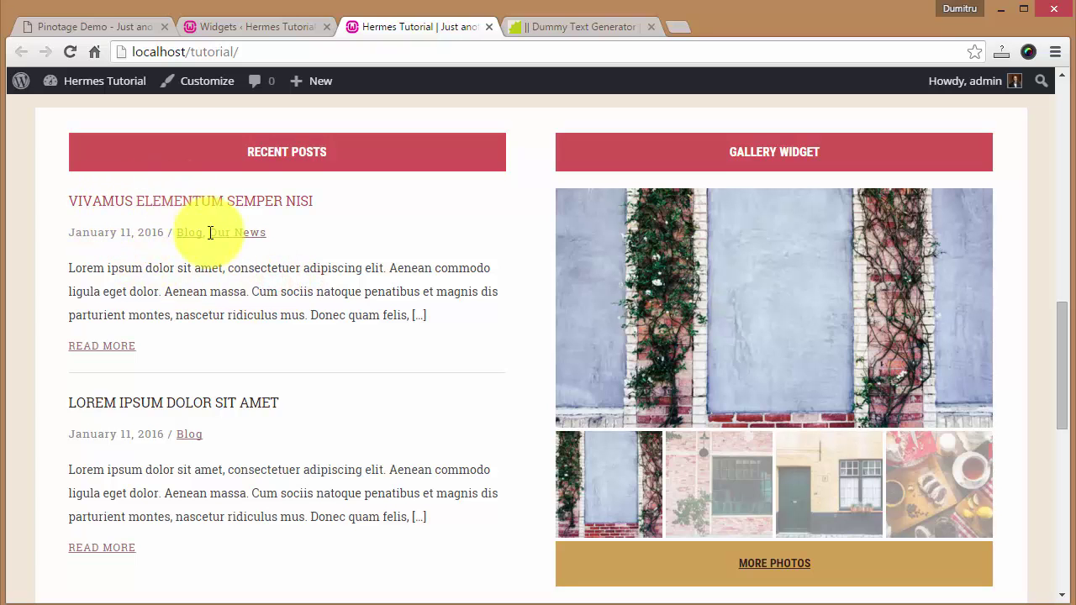
scroll(356, 428, down, 3)
scroll(357, 420, up, 3)
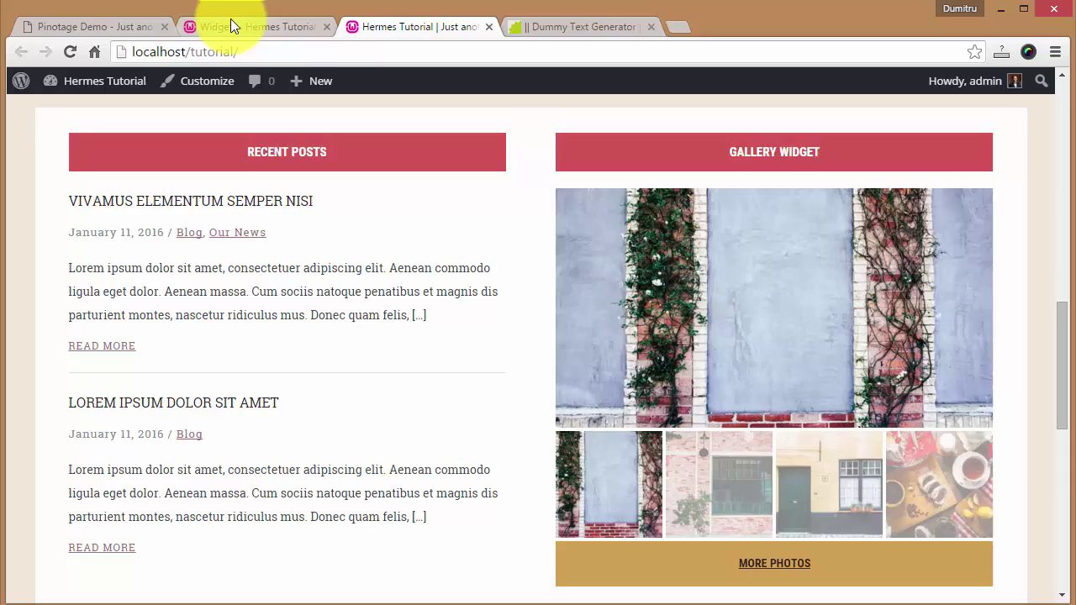
- Turn Display thumbnail back on in the Hermes: Recent Posts widget and save it
click(230, 18)
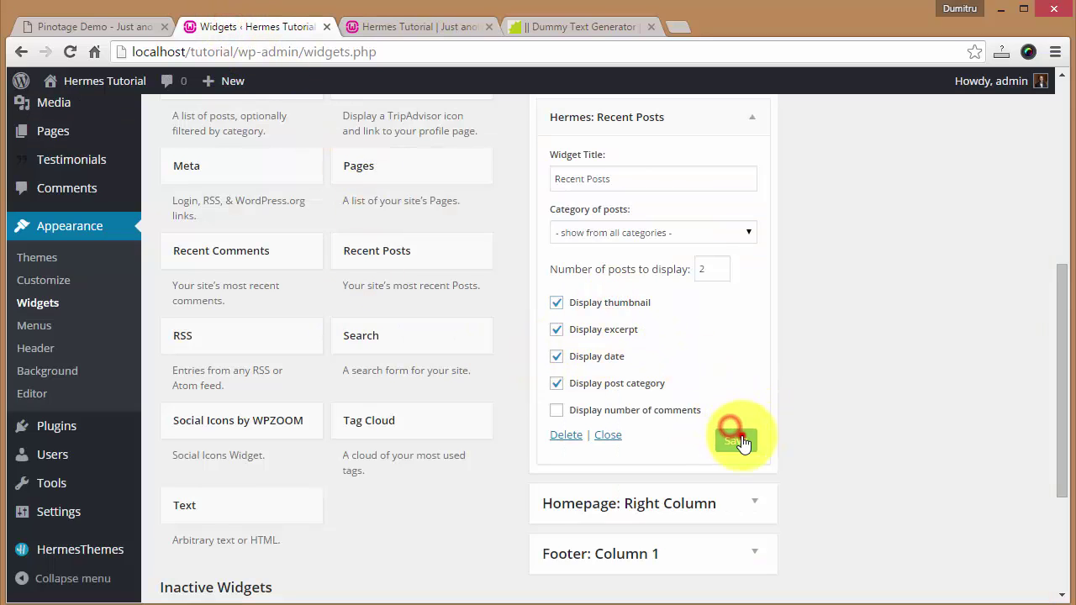
- Reload the homepage and examine the Recent Posts column with its thumbnails beside the gallery widget
click(425, 27)
key(F5)
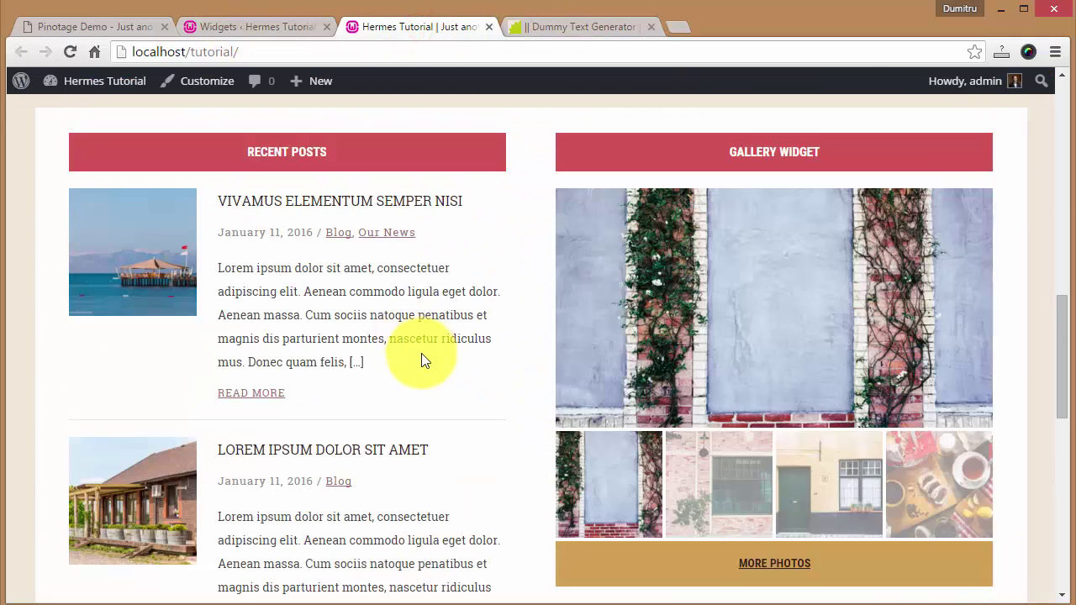
scroll(423, 357, down, 4)
scroll(424, 365, up, 2)
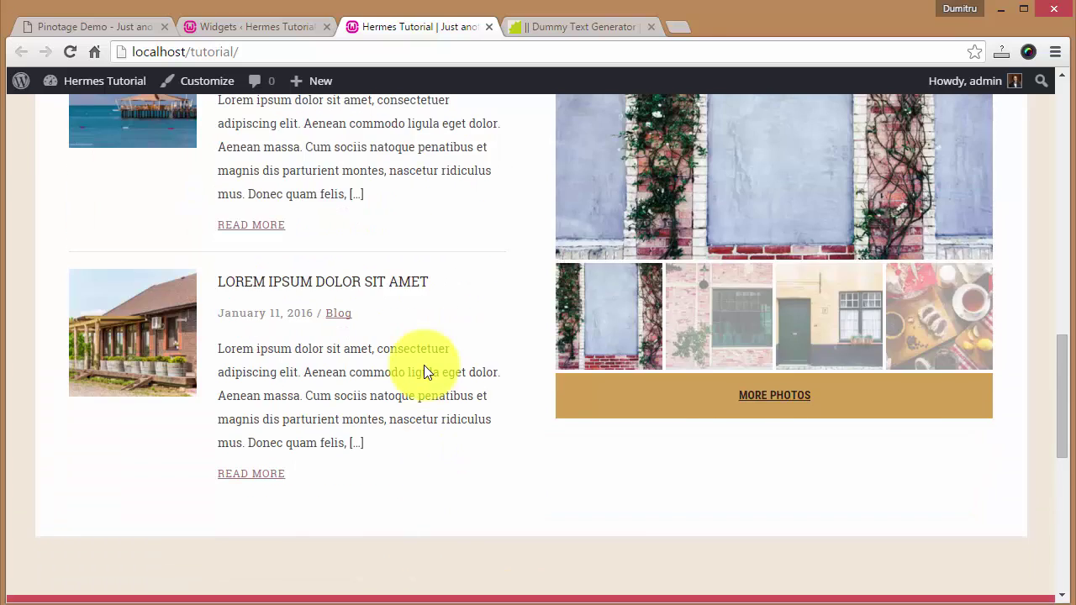
scroll(424, 365, up, 2)
scroll(453, 389, up, 1)
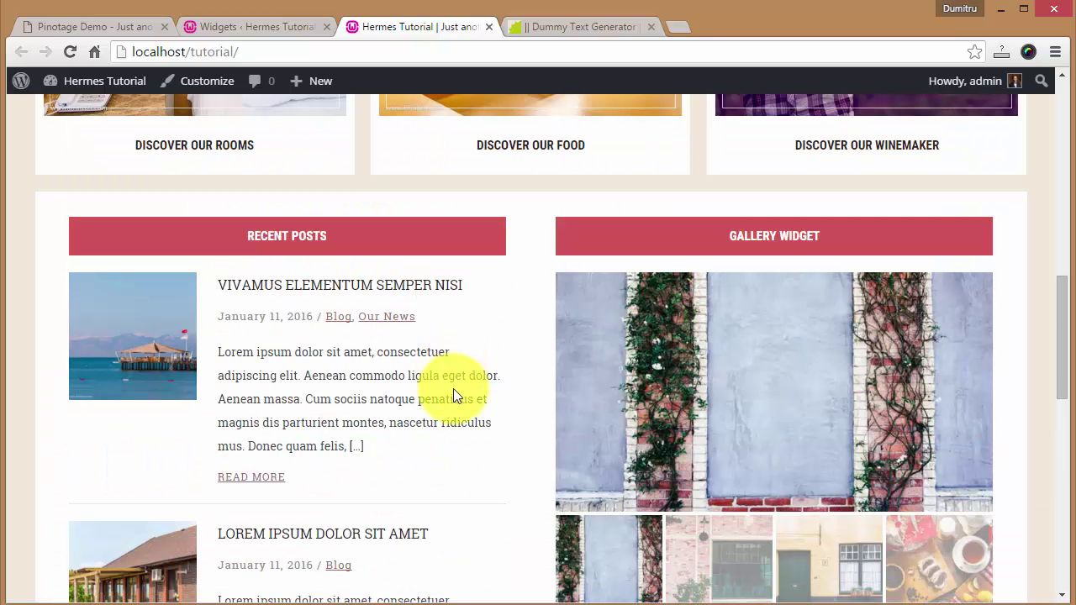
scroll(409, 389, down, 1)
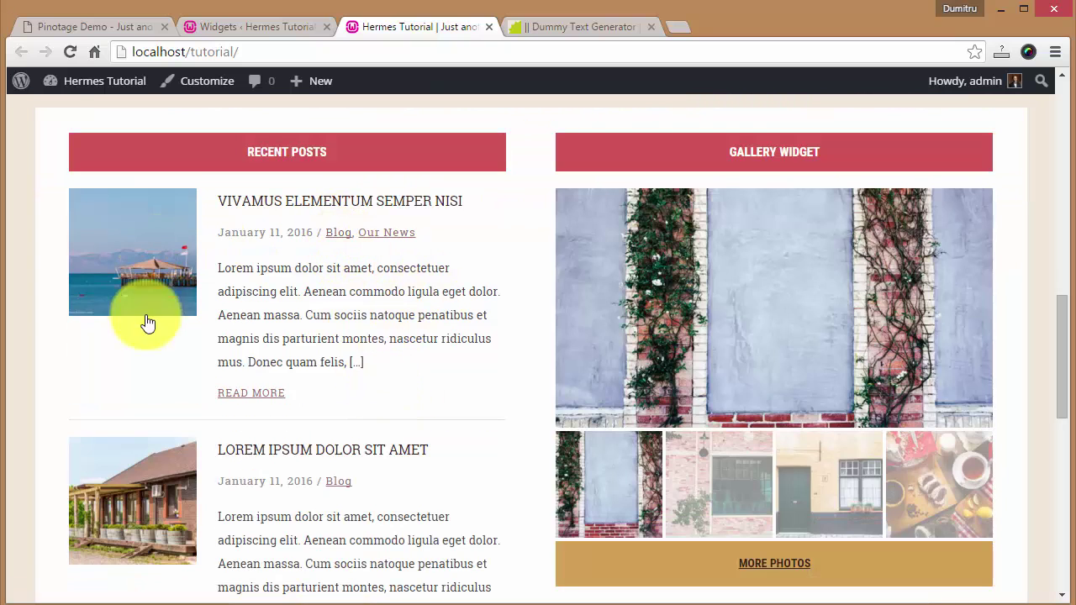
- Open the Blog category archive from the first recent post and examine its post list and sidebar widgets
click(343, 239)
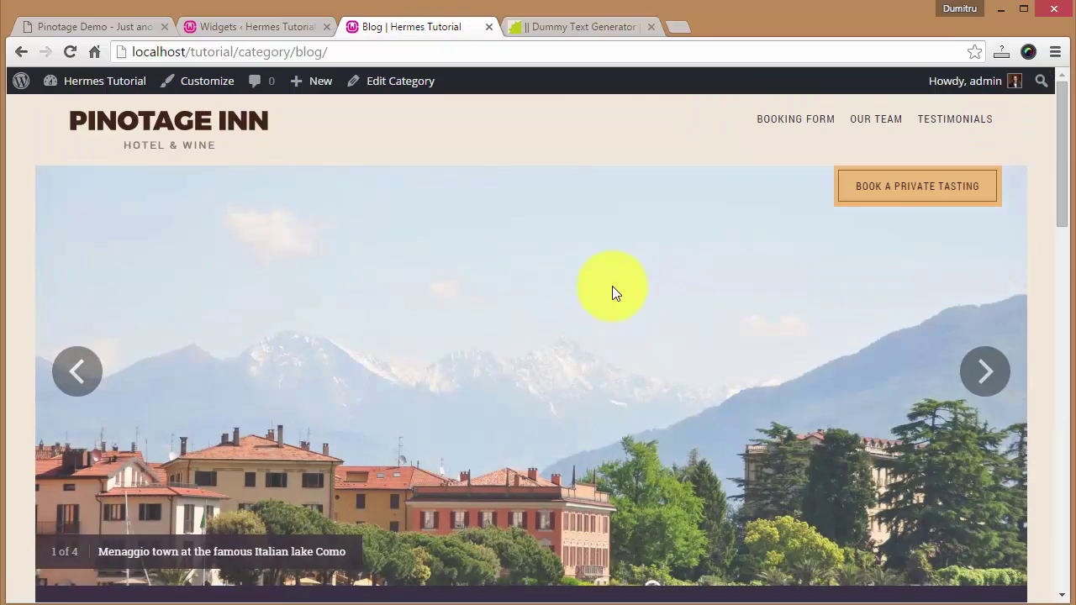
scroll(612, 285, down, 5)
scroll(639, 294, down, 2)
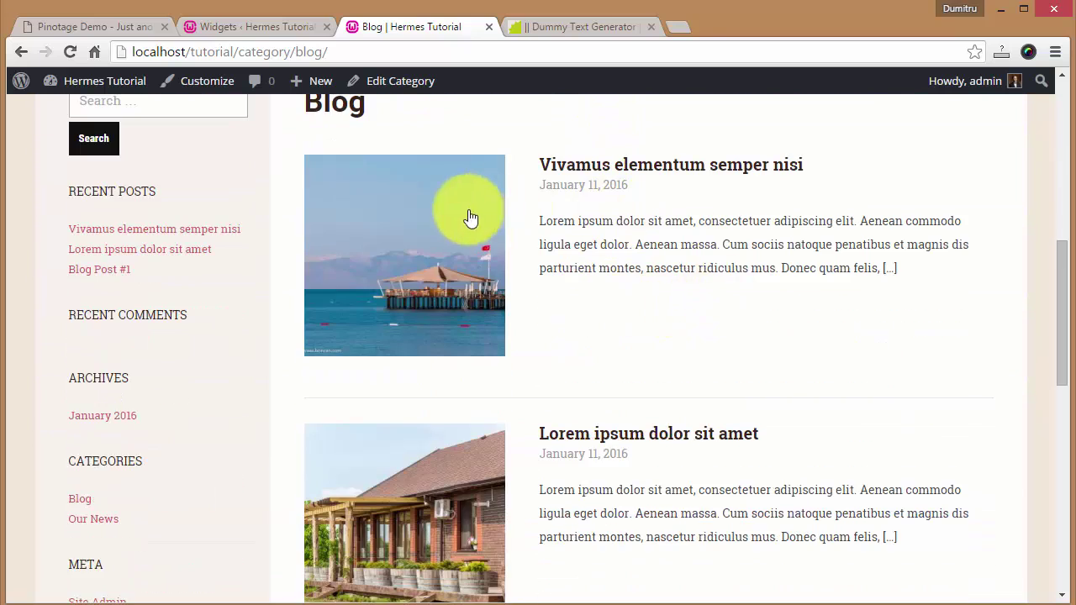
scroll(438, 286, down, 4)
scroll(547, 377, up, 3)
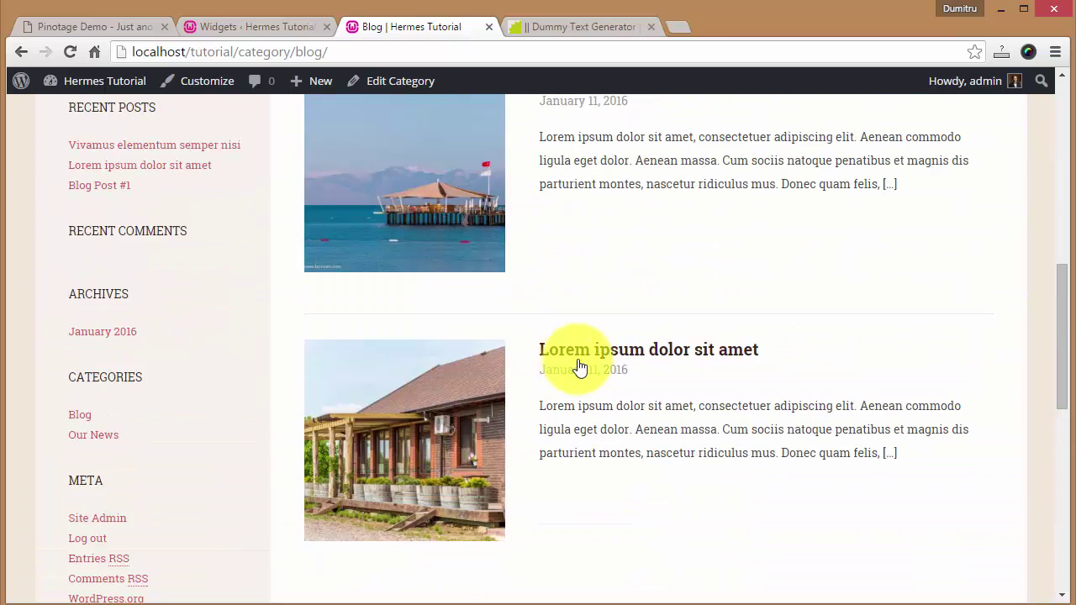
scroll(579, 366, up, 5)
scroll(613, 437, down, 7)
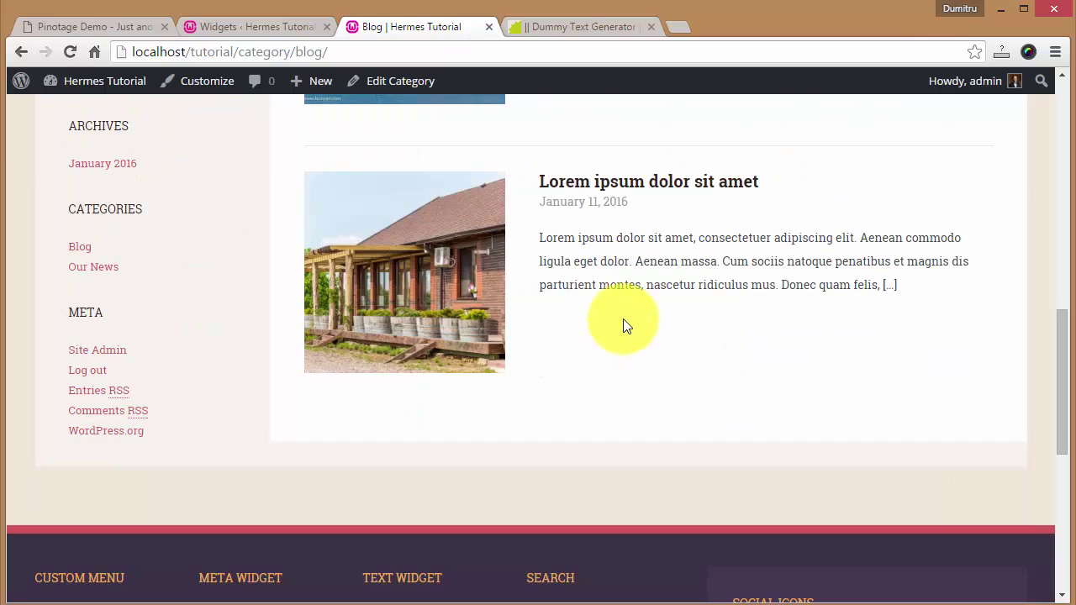
scroll(623, 318, up, 8)
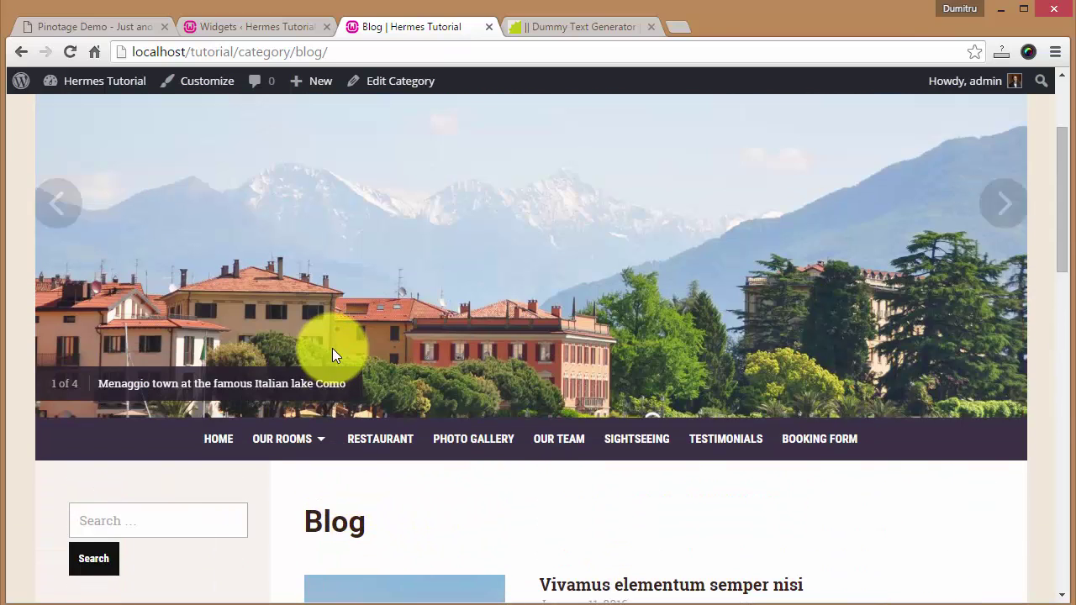
scroll(333, 348, up, 2)
scroll(408, 364, down, 7)
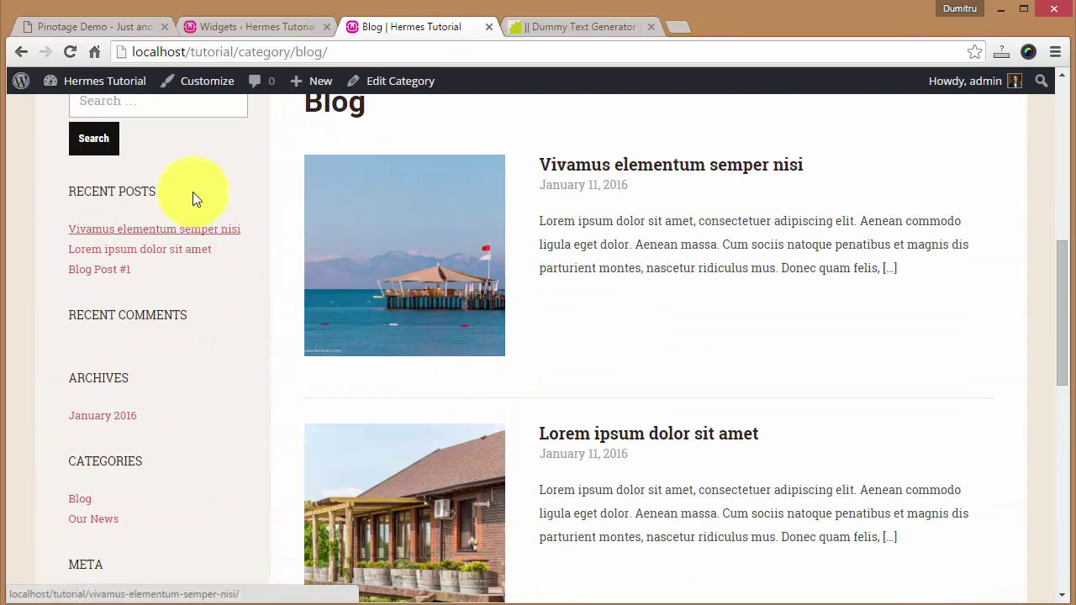
scroll(119, 366, down, 2)
scroll(139, 320, up, 1)
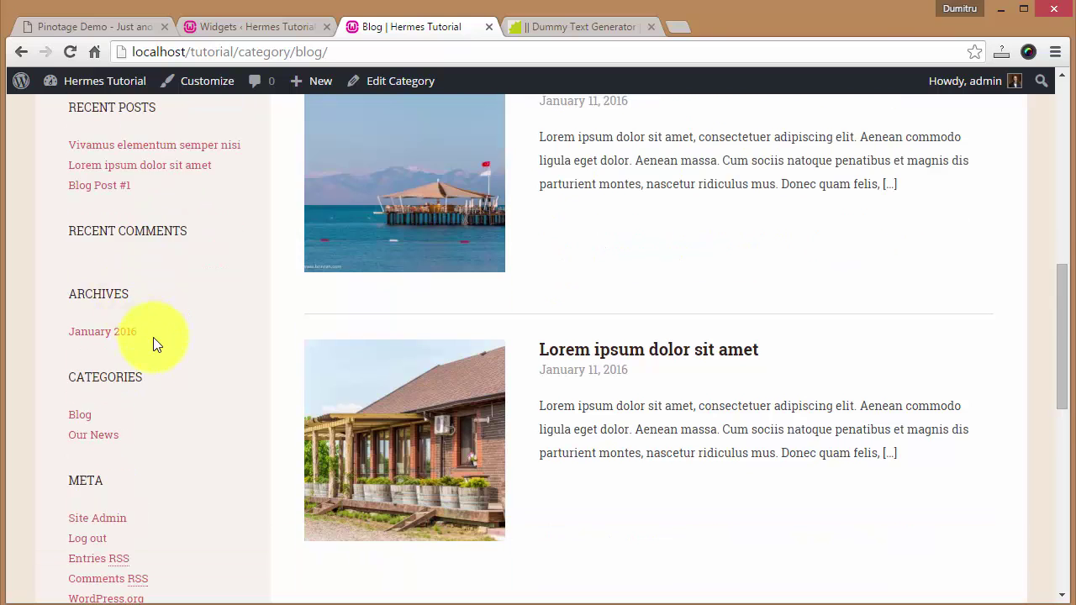
scroll(163, 343, up, 3)
- On the Widgets admin page, collapse the Homepage: Left Column area and delete the Meta and Categories widgets from the Sidebar
click(253, 27)
scroll(689, 337, up, 2)
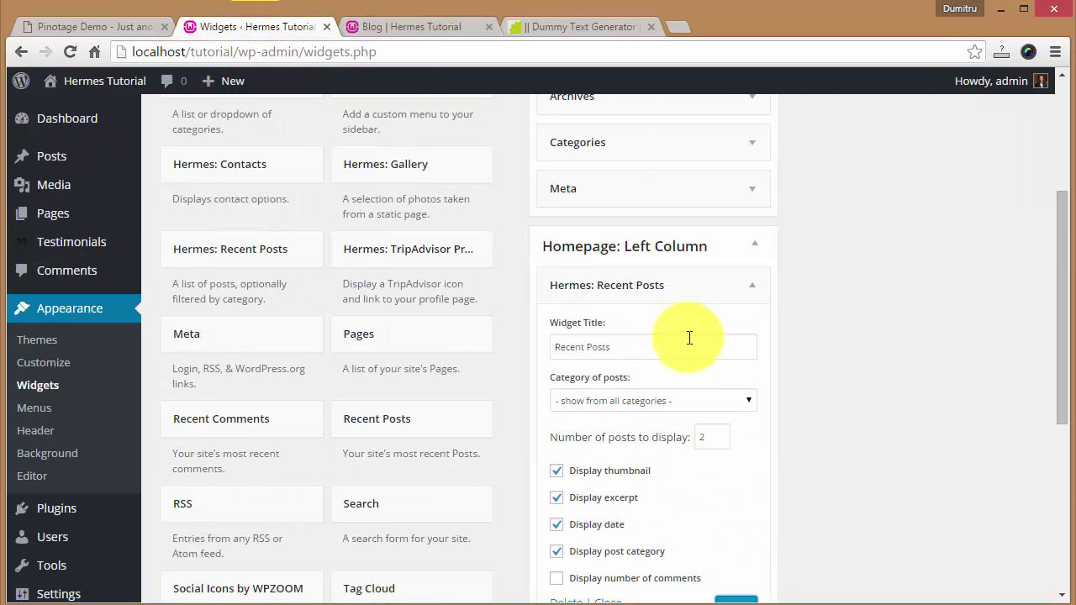
click(755, 244)
scroll(779, 336, up, 3)
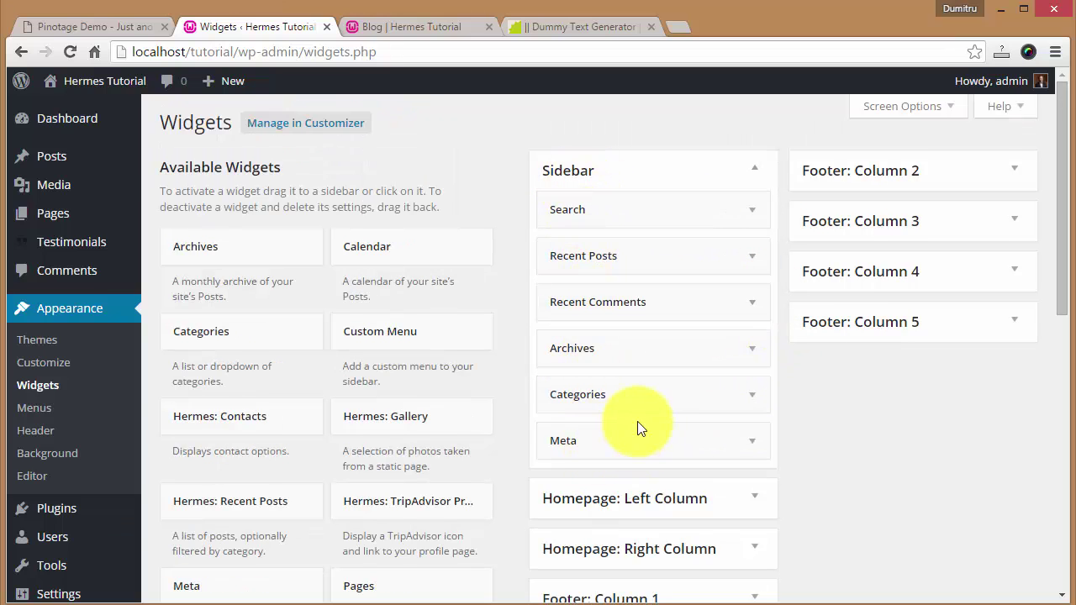
scroll(637, 429, down, 1)
click(745, 361)
click(569, 448)
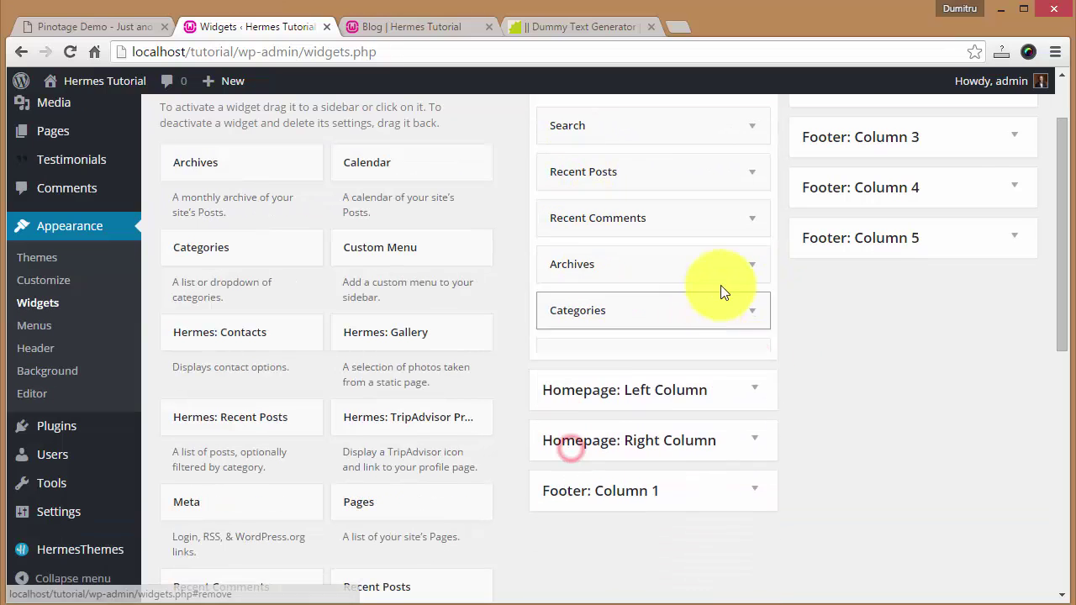
click(754, 310)
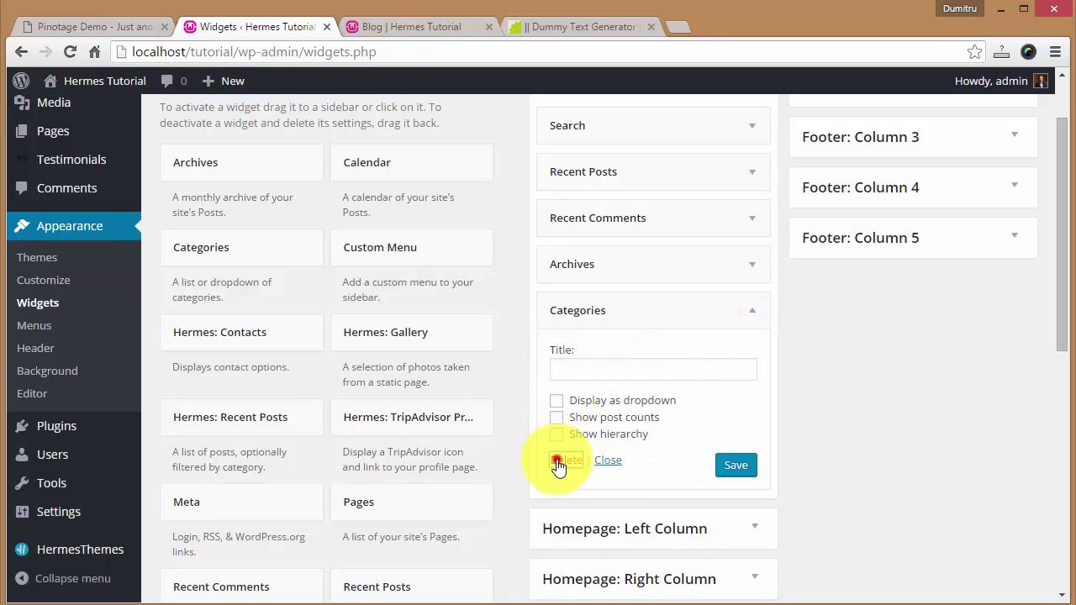
- Delete the Archives, Recent Comments, Recent Posts and Search widgets from the Sidebar
click(748, 267)
click(559, 397)
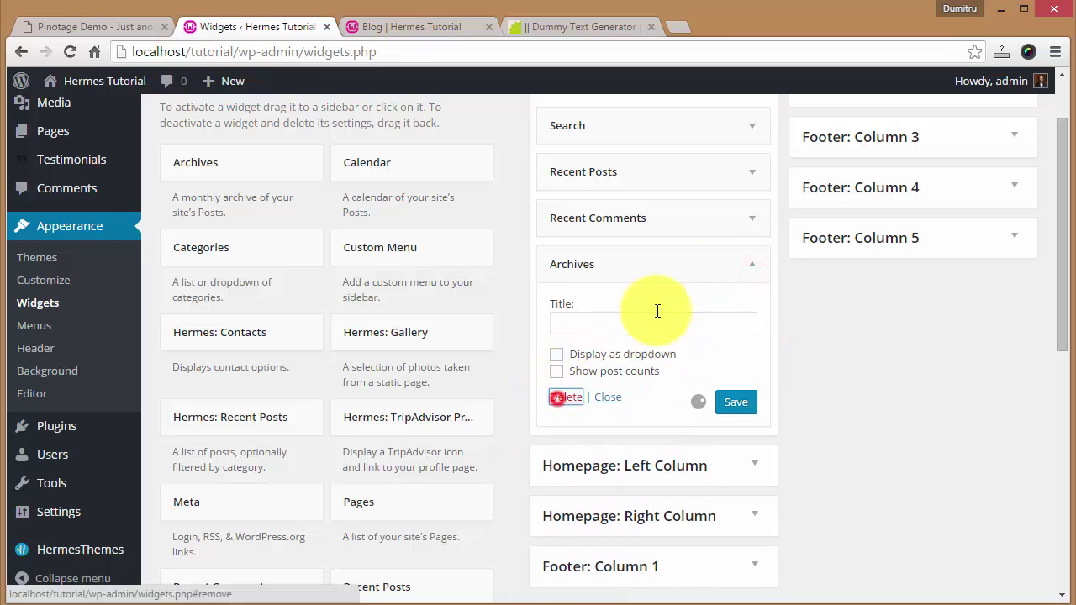
click(757, 223)
click(558, 347)
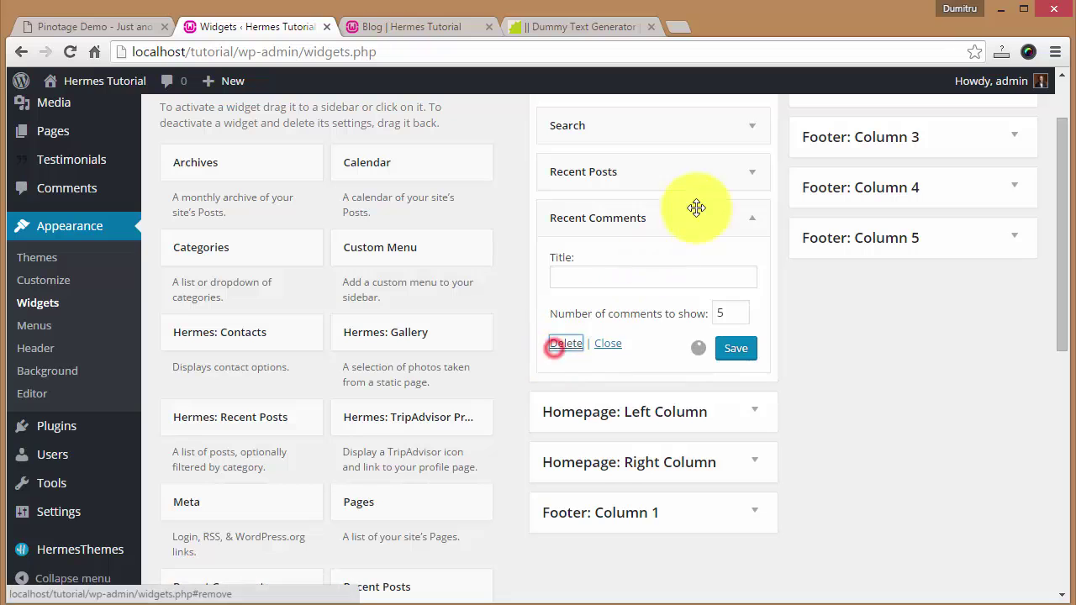
click(747, 172)
click(564, 324)
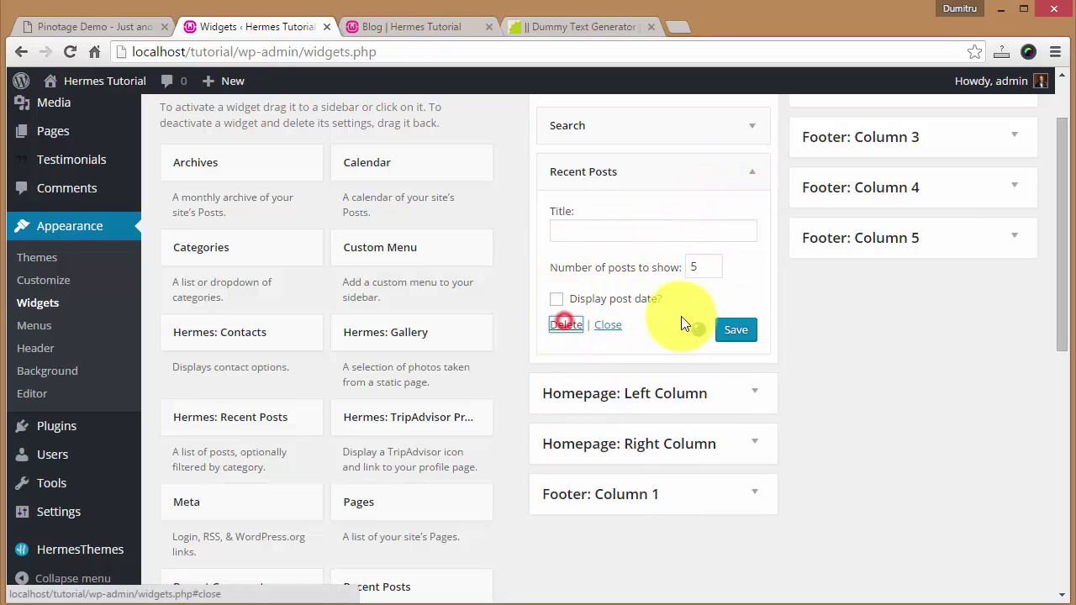
click(755, 207)
click(563, 299)
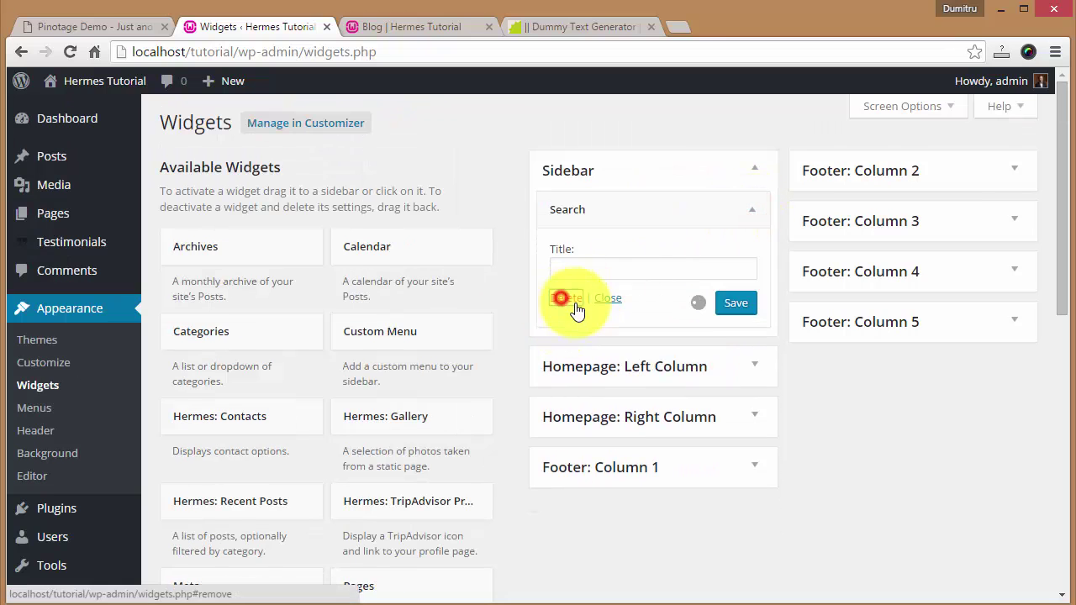
scroll(660, 343, down, 4)
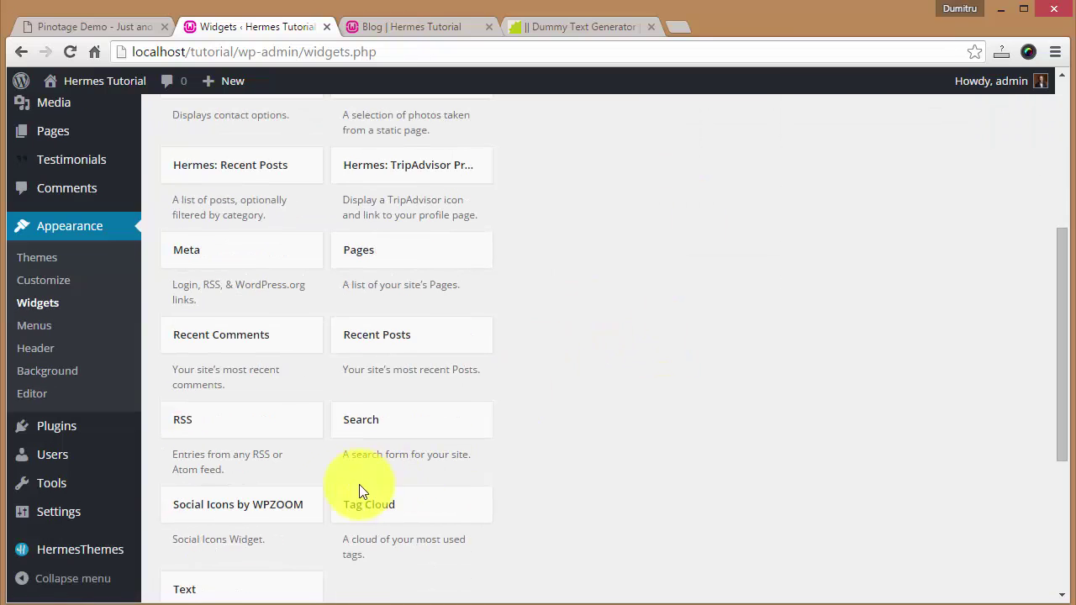
drag(279, 503, 673, 210)
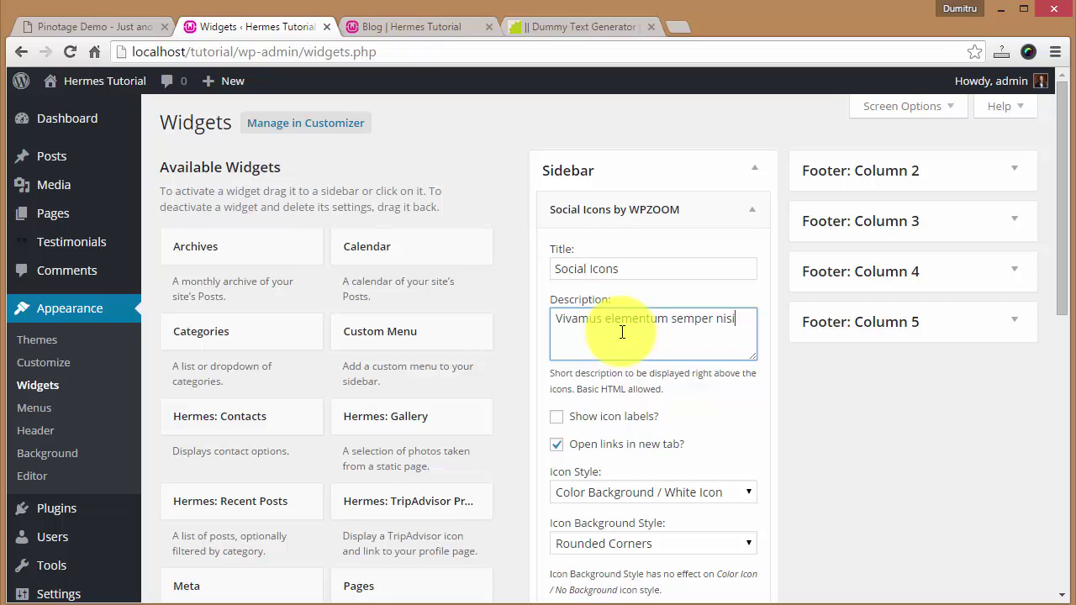
scroll(767, 300, down, 1)
scroll(655, 315, down, 4)
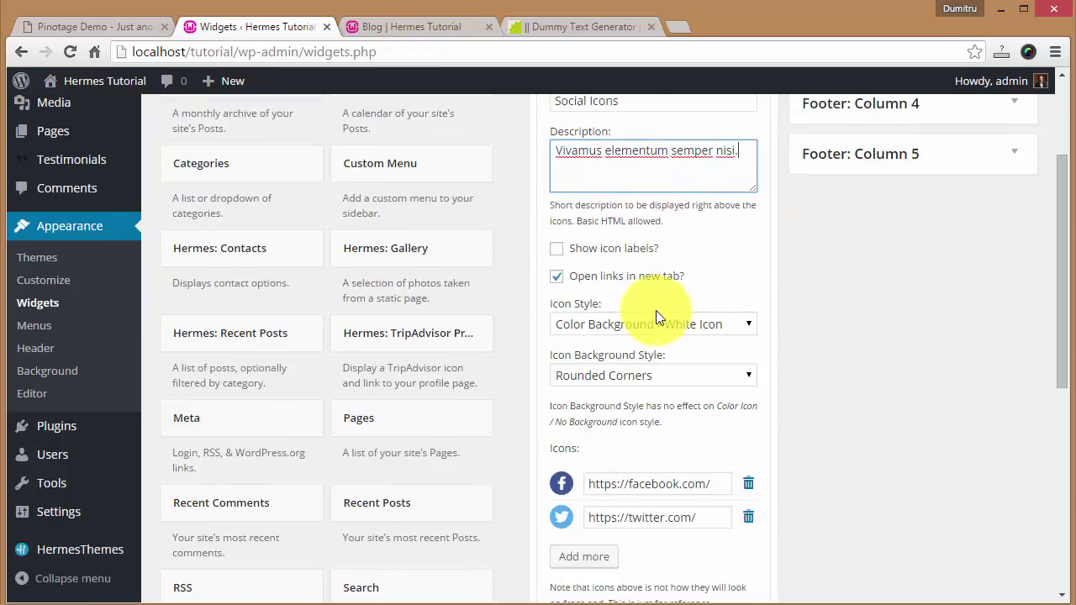
click(597, 307)
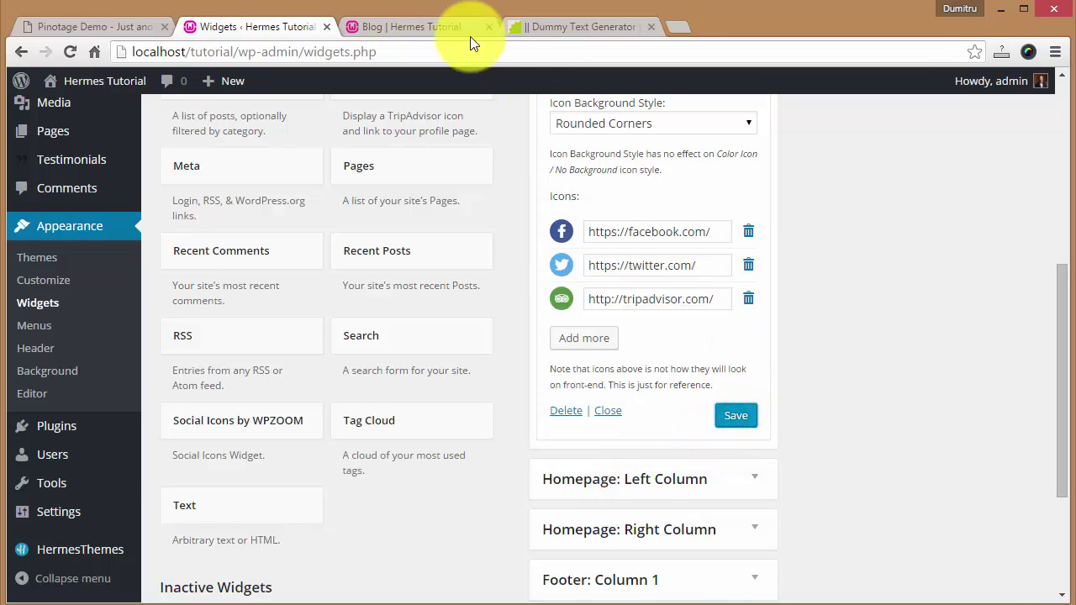
- Reload the Blog category page and examine the Social Icons widget in its sidebar
click(436, 27)
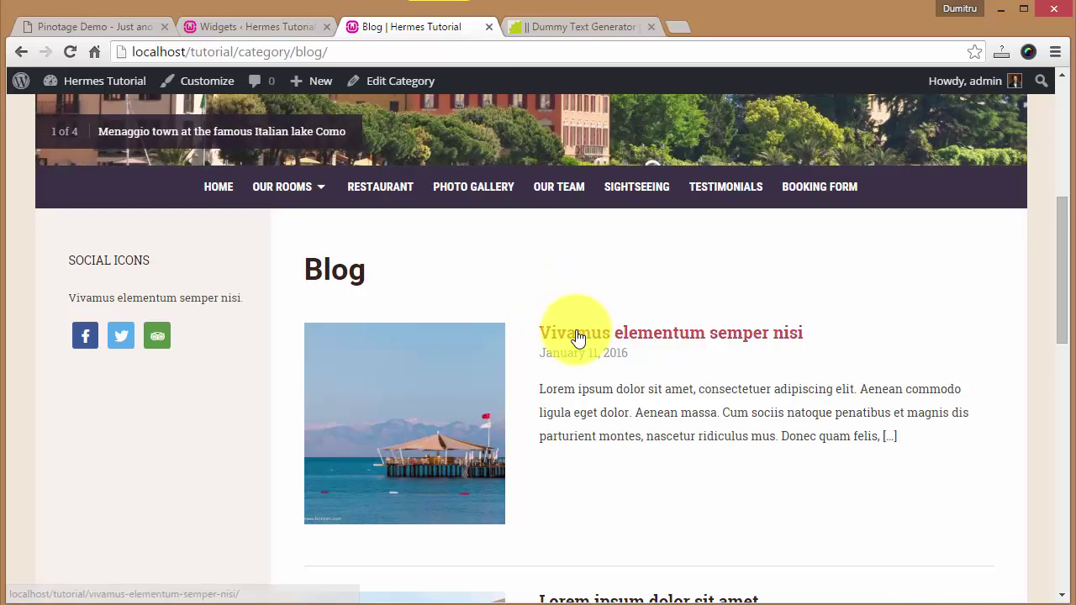
scroll(622, 341, down, 2)
scroll(641, 334, up, 2)
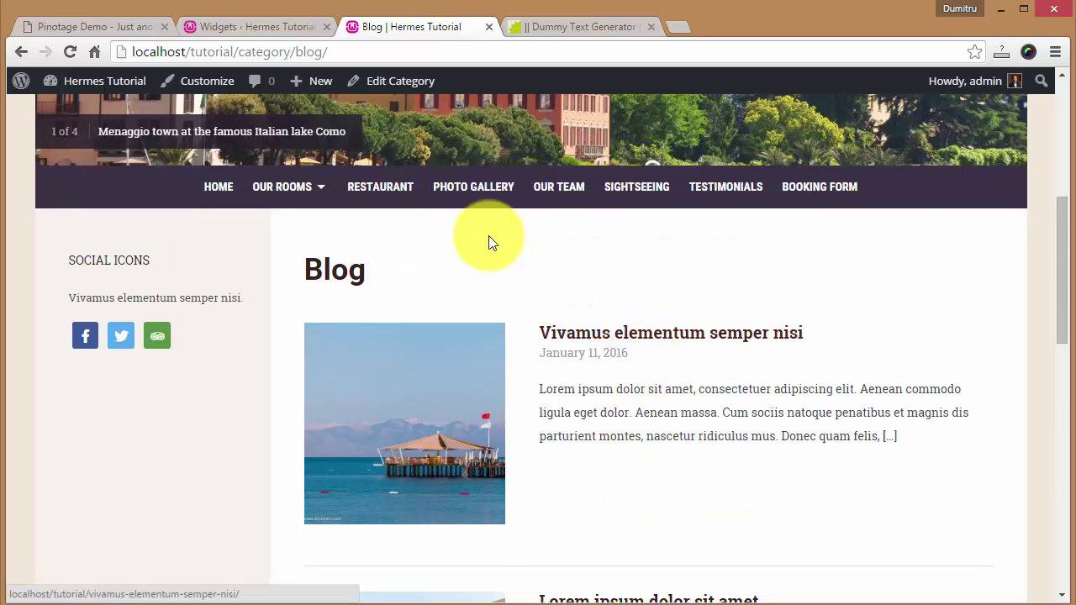
scroll(617, 328, up, 2)
scroll(613, 418, up, 3)
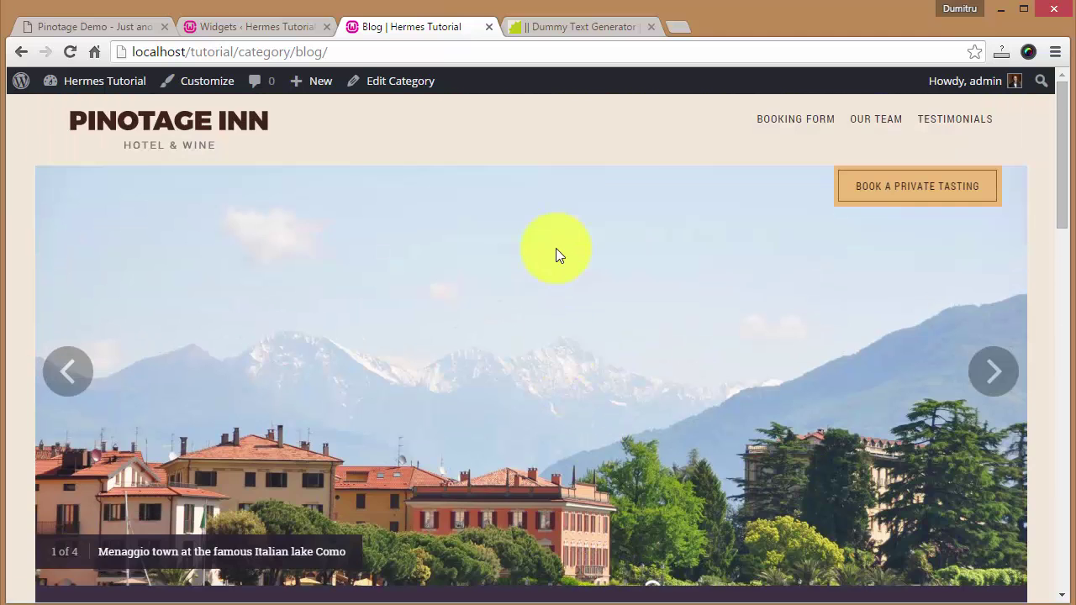
scroll(533, 204, down, 4)
click(273, 29)
scroll(436, 217, up, 3)
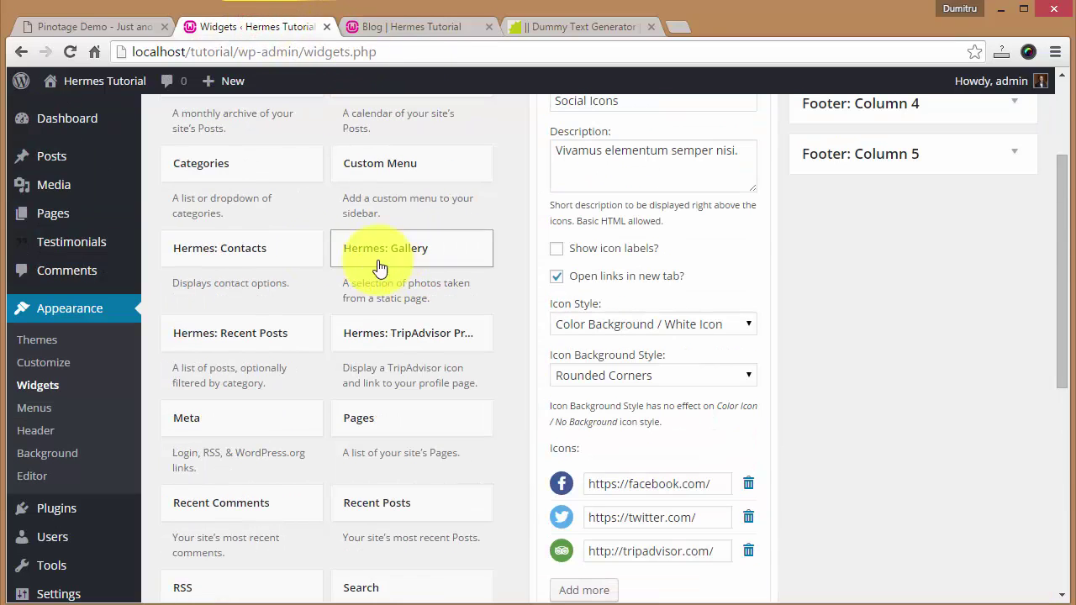
click(416, 27)
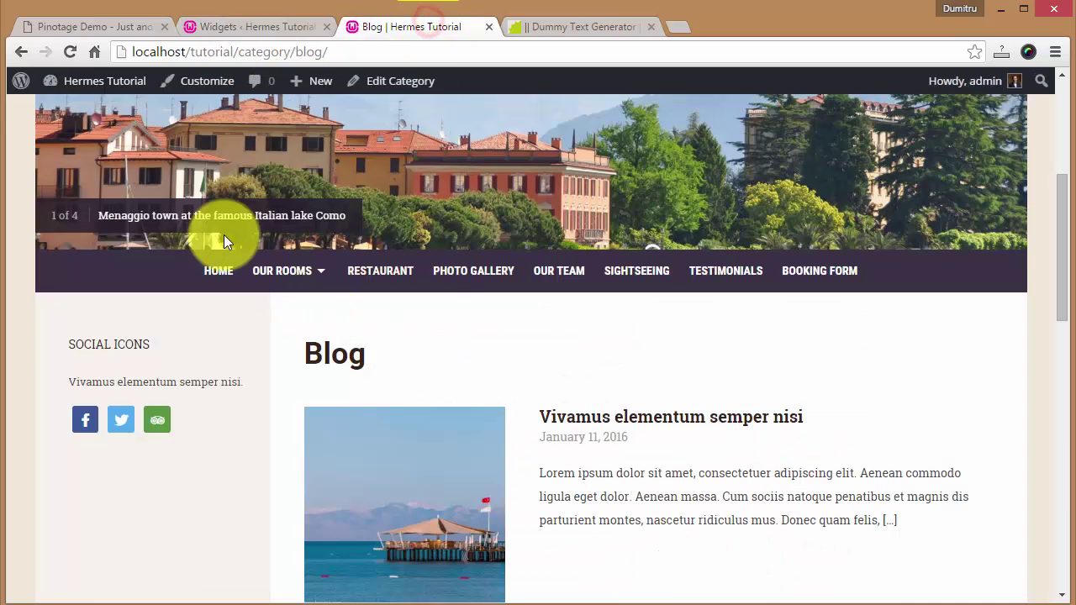
- Go to the site's homepage and examine the category links of the posts in the Recent Posts column
click(254, 128)
click(214, 269)
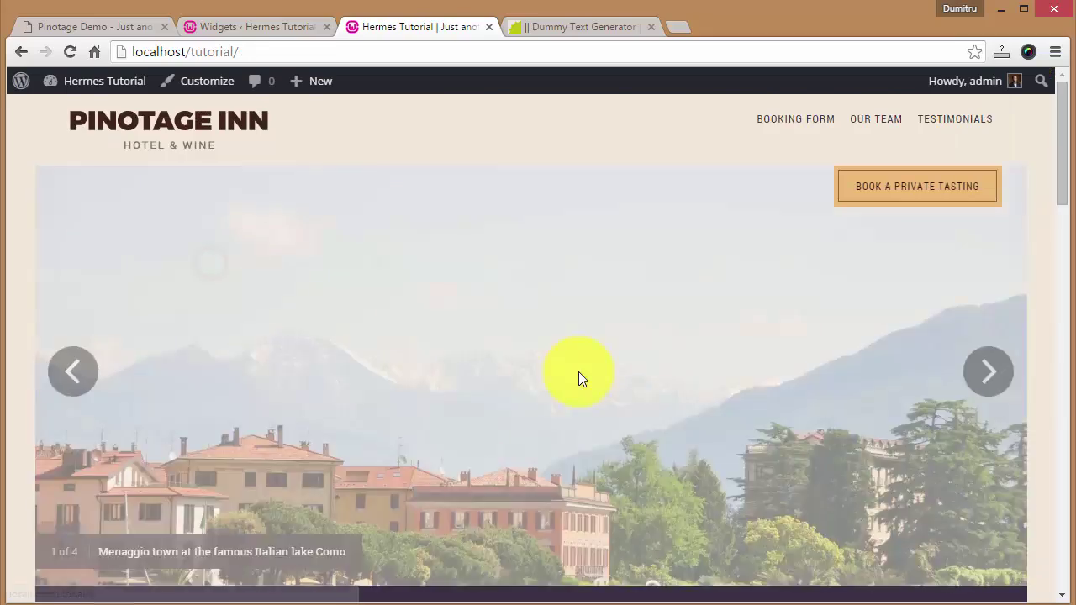
scroll(577, 378, down, 10)
scroll(552, 381, down, 4)
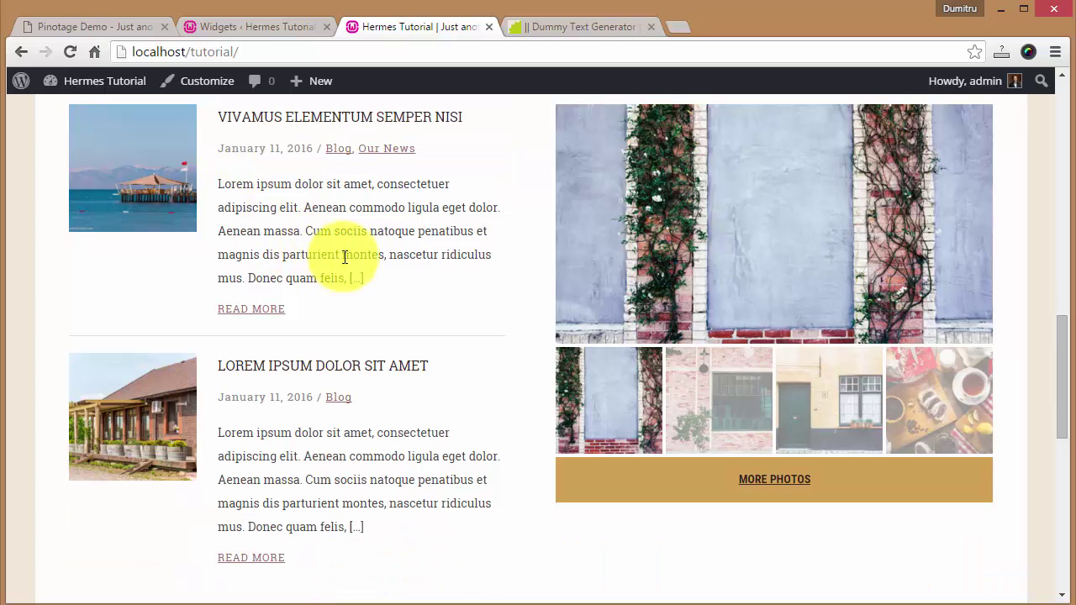
scroll(323, 279, down, 1)
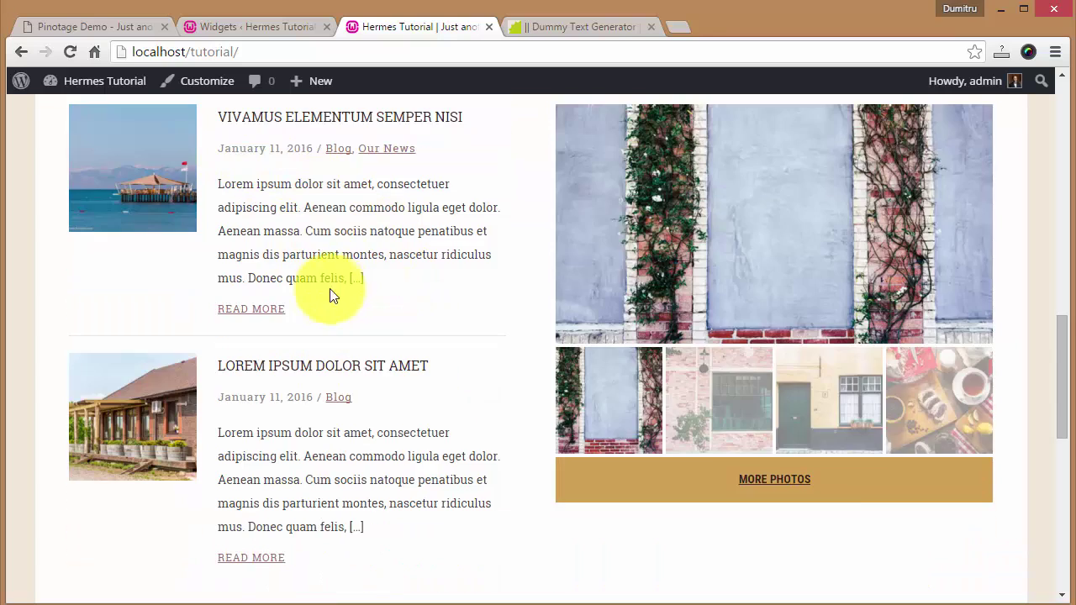
scroll(305, 297, up, 1)
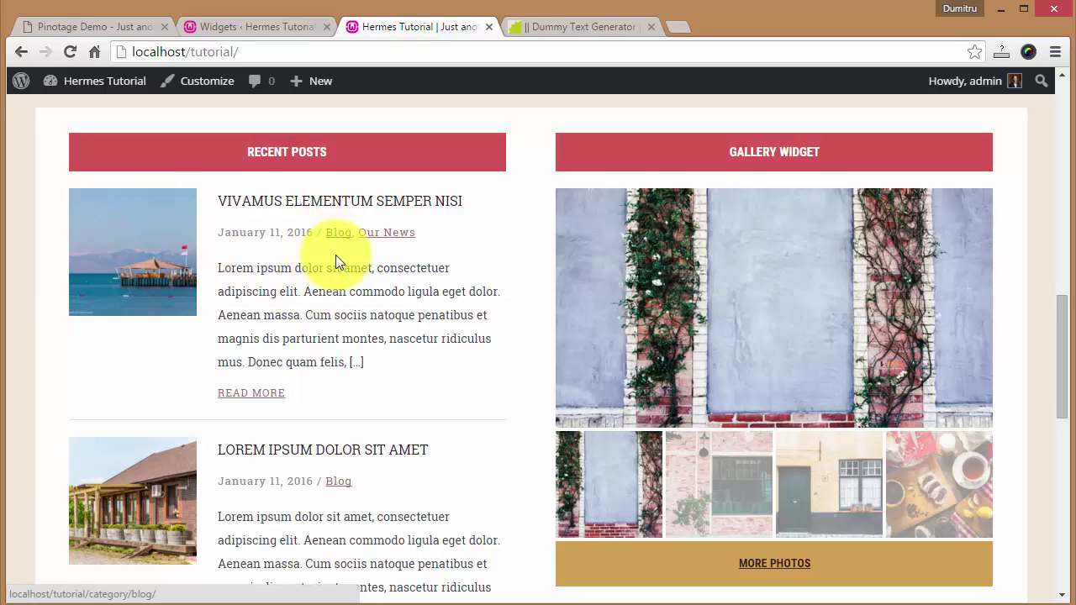
- Open the Our News category archive, return to the homepage, and open the Blog category archive to compare their layouts
click(396, 235)
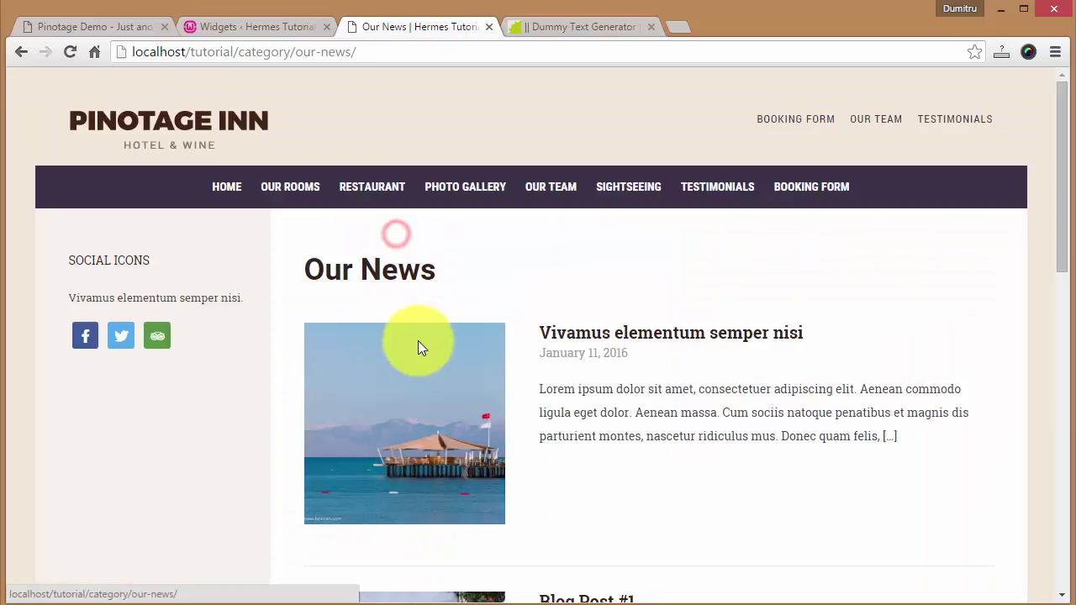
scroll(415, 365, down, 5)
scroll(416, 365, up, 3)
key(alt+Left)
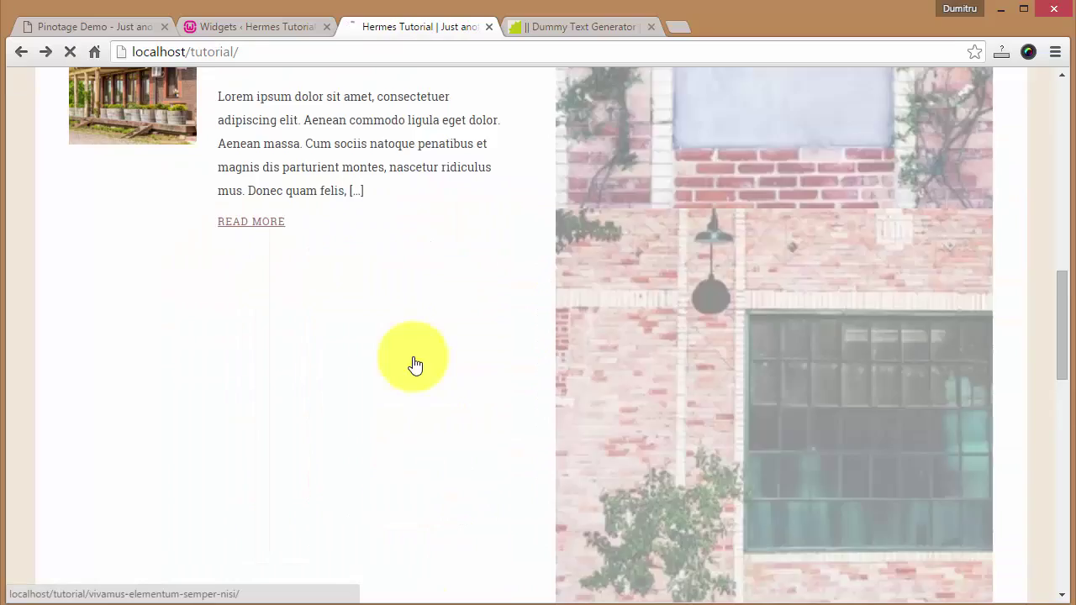
click(341, 234)
scroll(424, 379, down, 8)
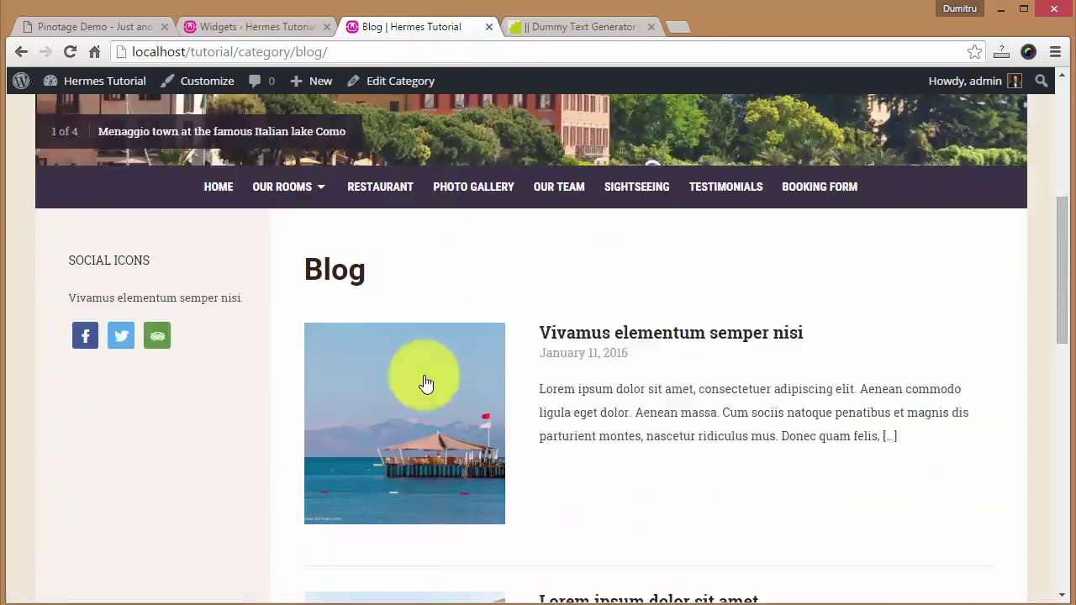
- Return from the Blog category archive to the tutorial site's homepage and look over its Recent Posts column and featured pages
scroll(426, 382, up, 3)
key(alt+Left)
scroll(388, 365, down, 3)
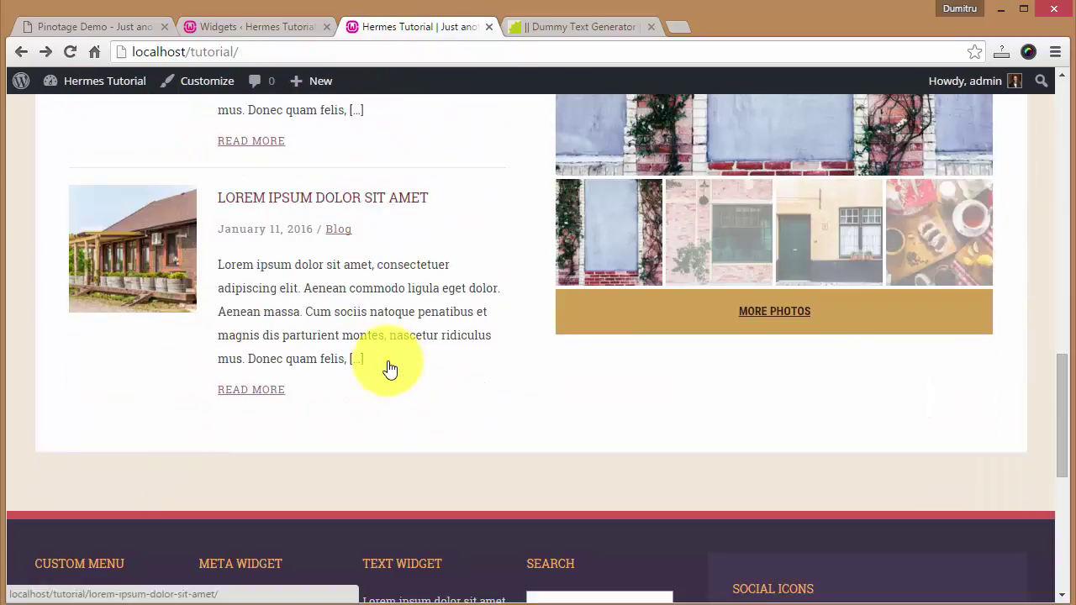
scroll(389, 365, up, 5)
scroll(375, 389, up, 6)
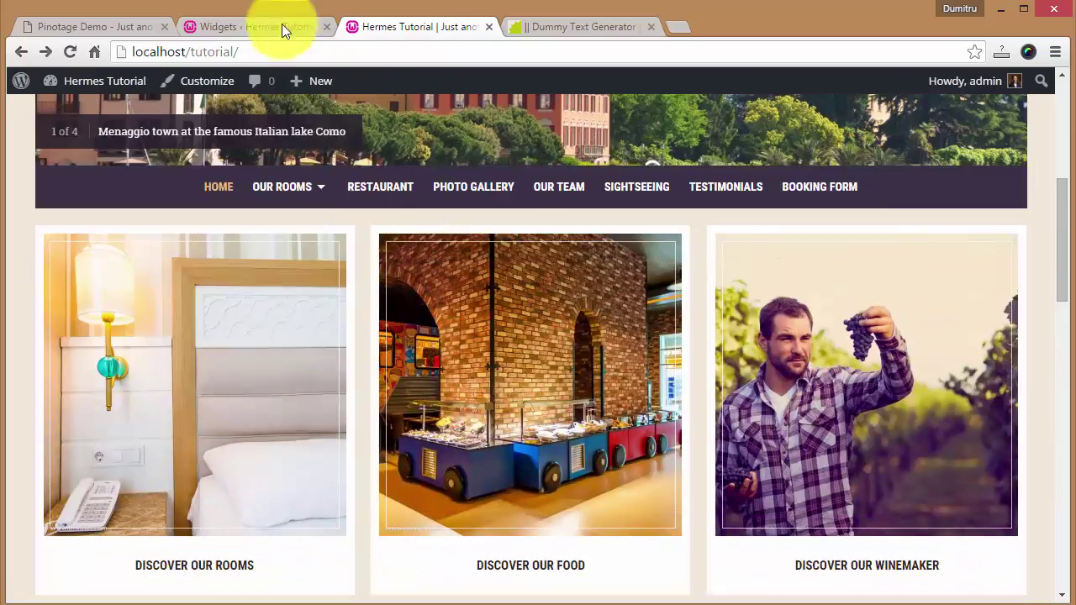
- Start a new page in the tutorial site's admin with the title "Blog Archives" and leave its content empty
click(281, 26)
mouse_move(113, 216)
click(175, 241)
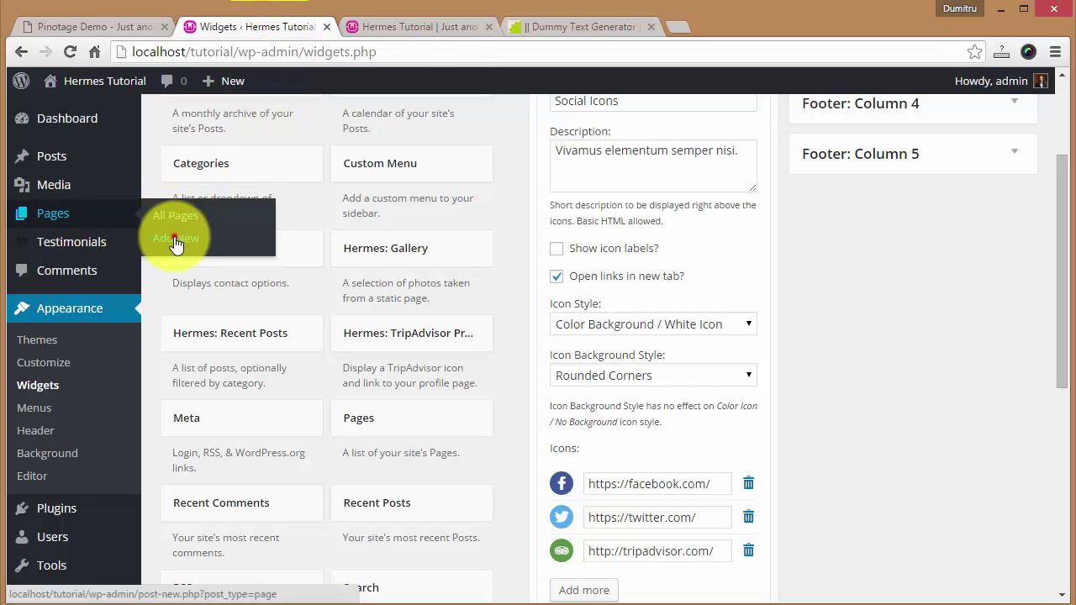
text(Blog Archives)
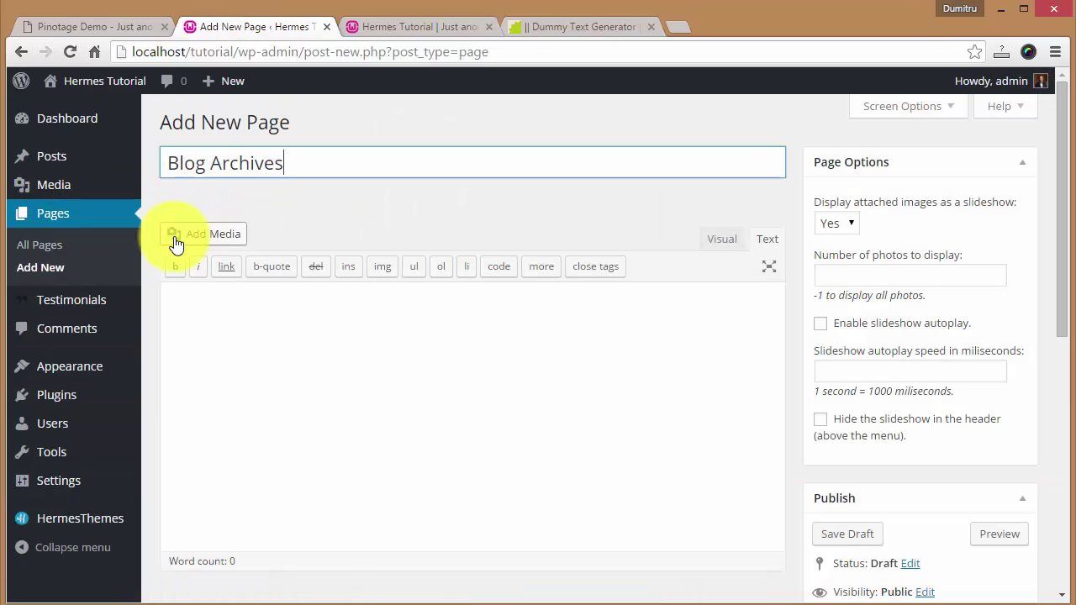
click(283, 384)
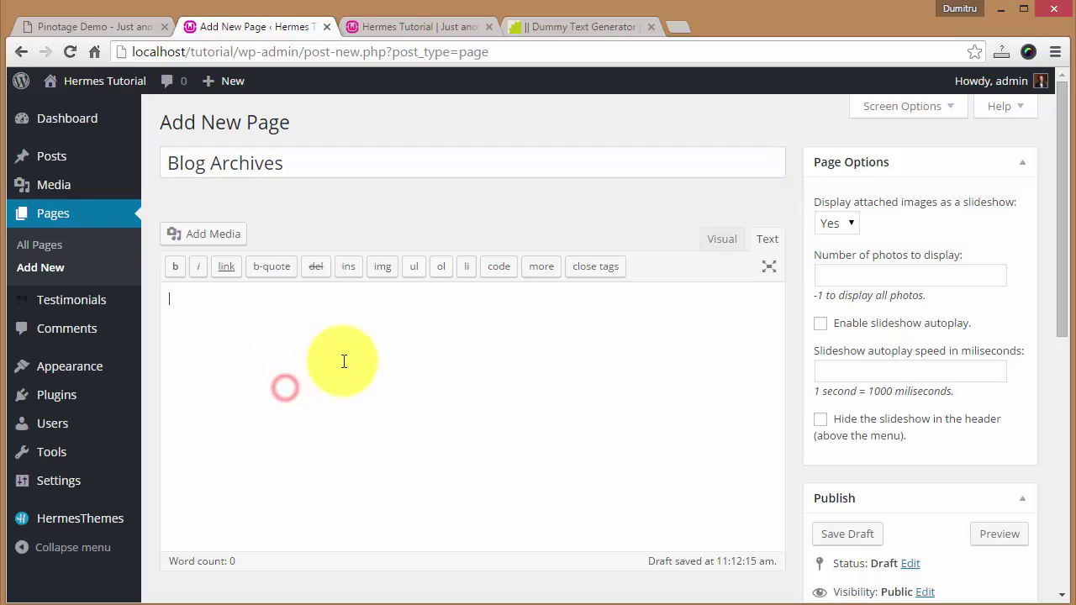
- Assign the Blog Archives template to the new page and publish it
scroll(403, 328, down, 5)
scroll(457, 278, down, 1)
click(880, 337)
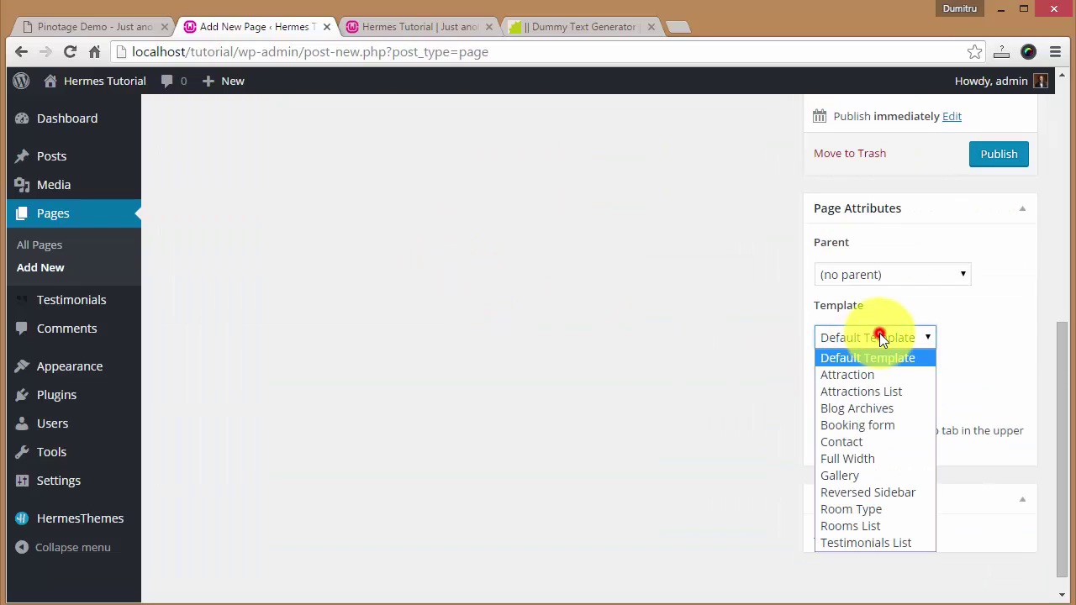
click(857, 407)
scroll(588, 505, down, 1)
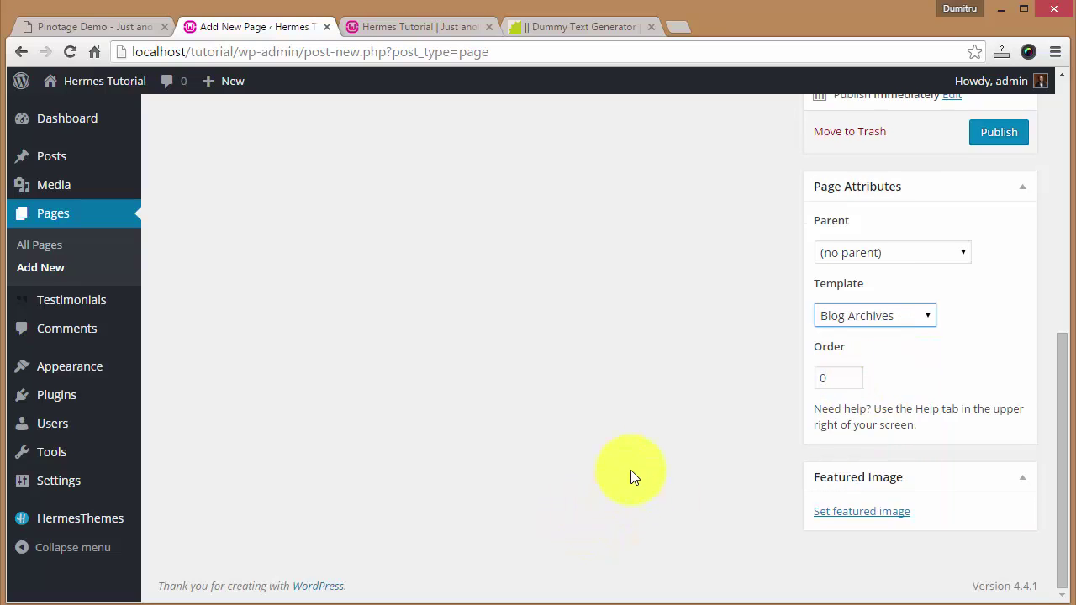
scroll(633, 477, up, 3)
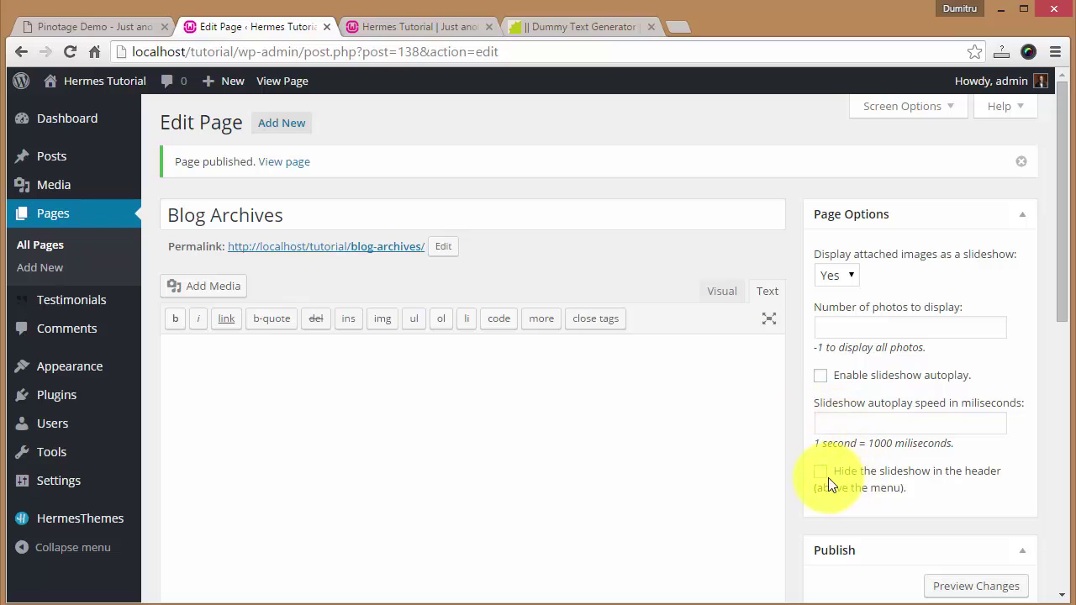
- Hide the header slideshow on the Blog Archives page and update the page
click(820, 473)
scroll(857, 454, down, 4)
click(1001, 392)
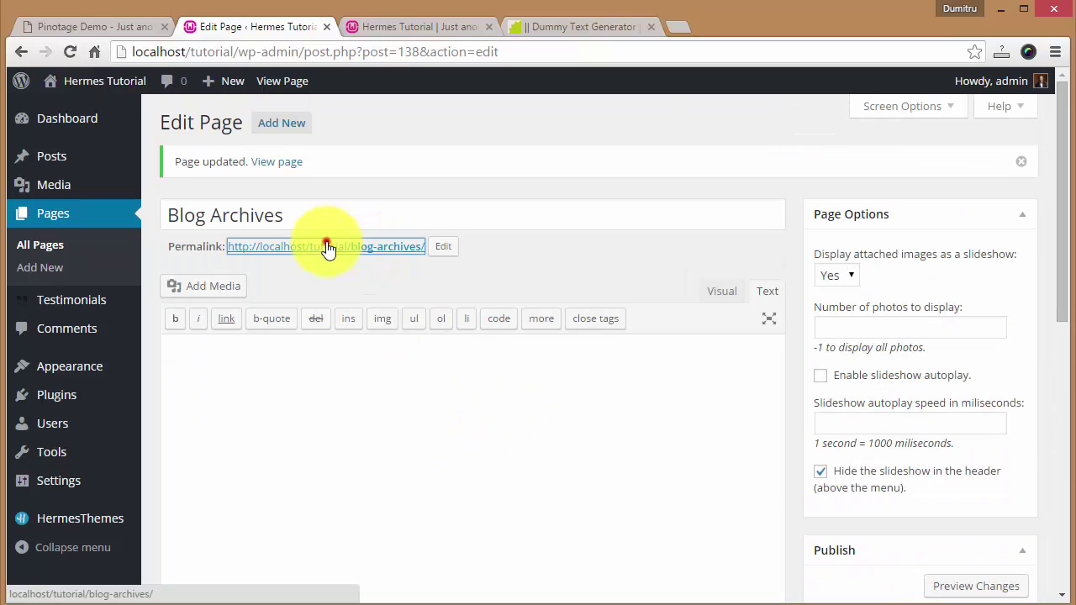
- View the published Blog Archives page and examine its post list with the dates and category links
scroll(456, 284, down, 7)
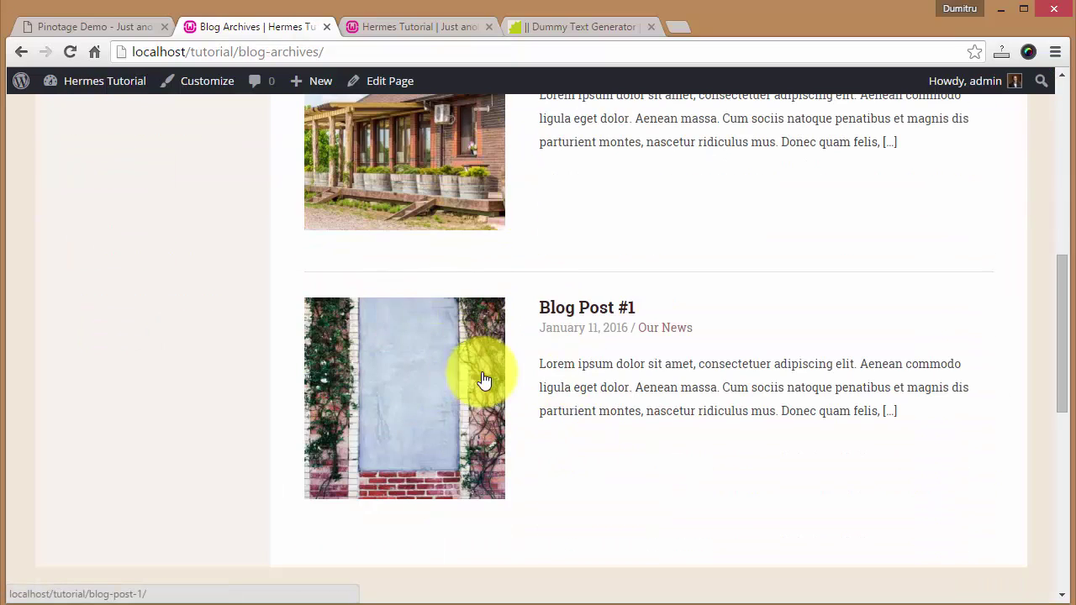
scroll(488, 378, up, 1)
scroll(706, 374, up, 2)
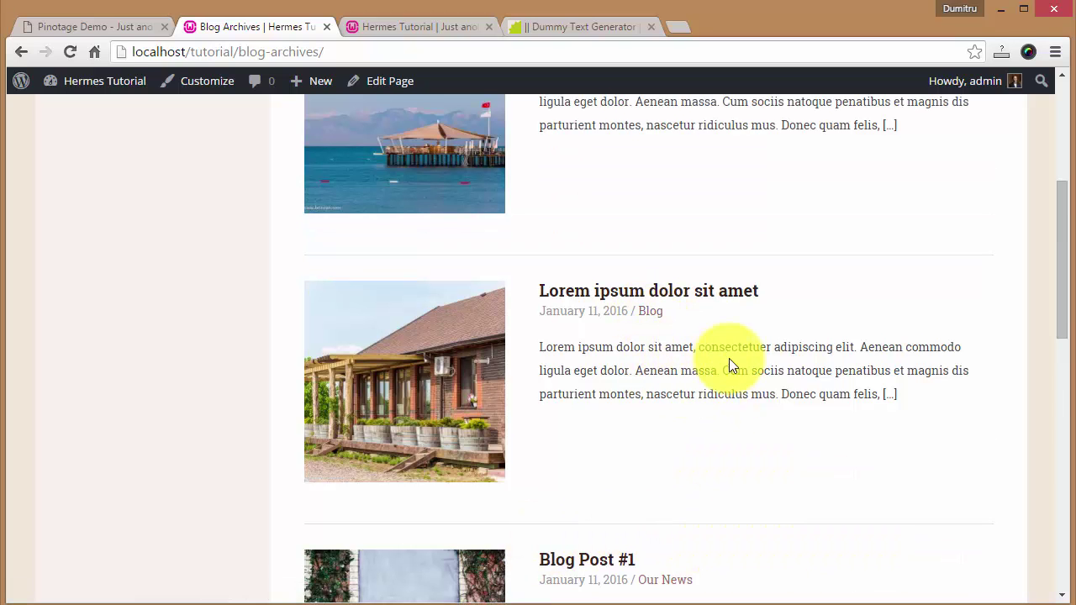
scroll(729, 358, up, 3)
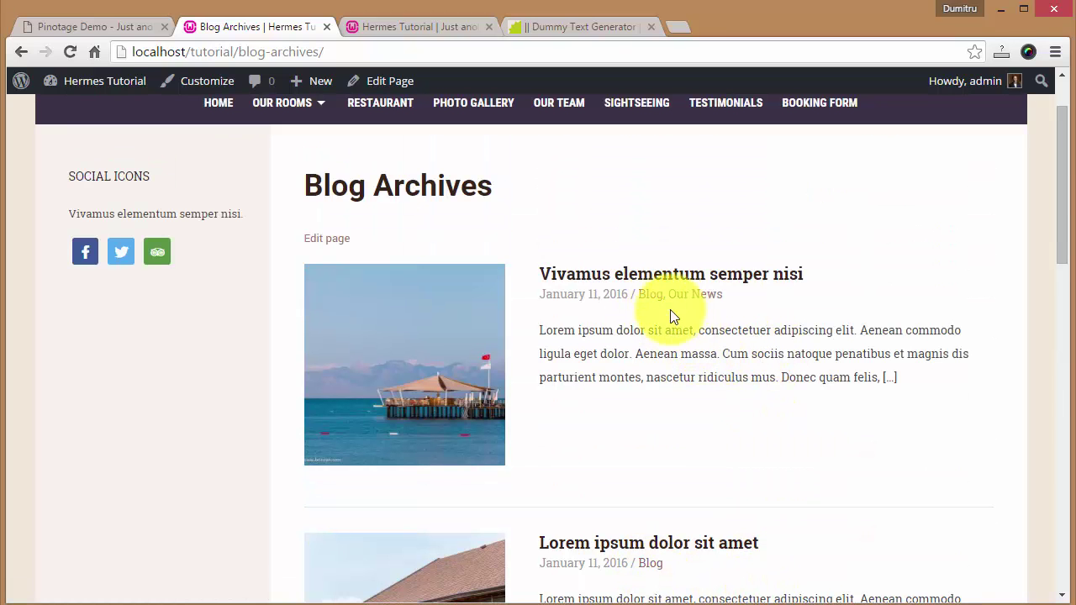
scroll(589, 350, up, 1)
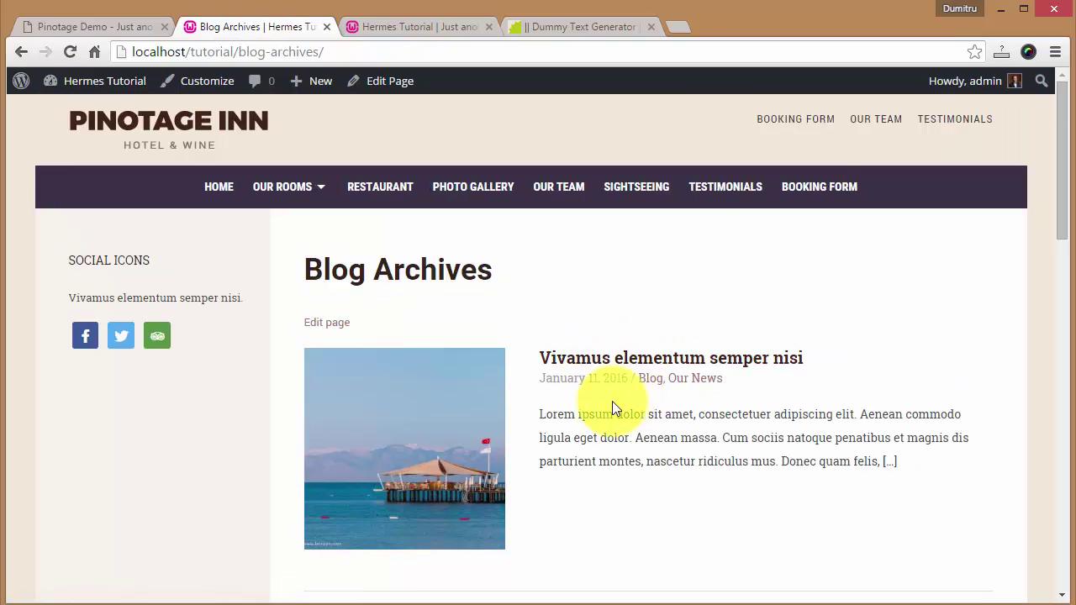
- Open the Blog category archive from the first post's category link and examine its header and post list
click(649, 379)
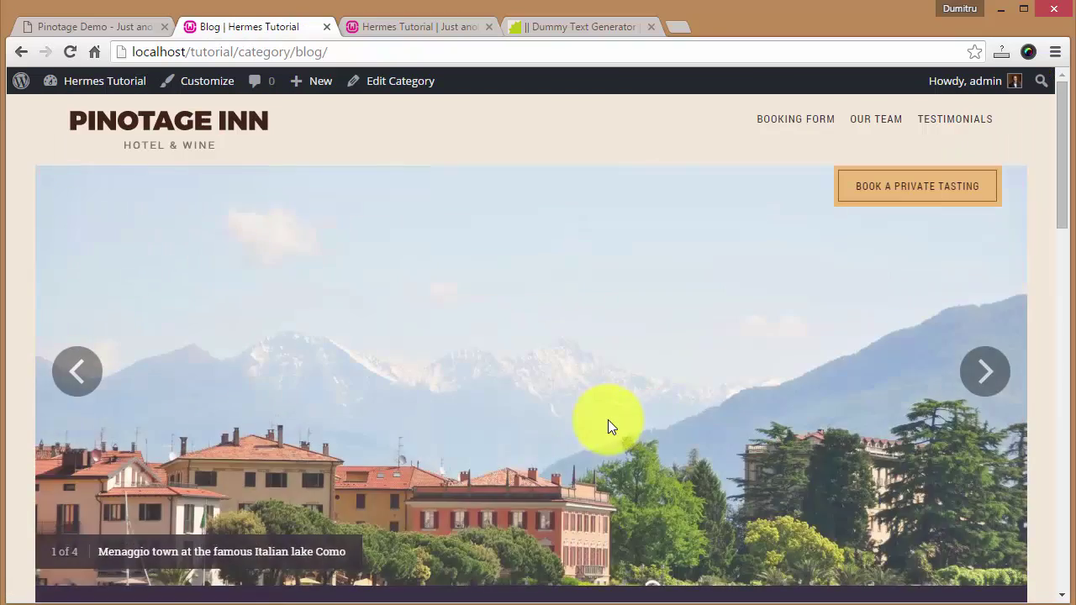
scroll(608, 419, down, 10)
scroll(604, 394, up, 3)
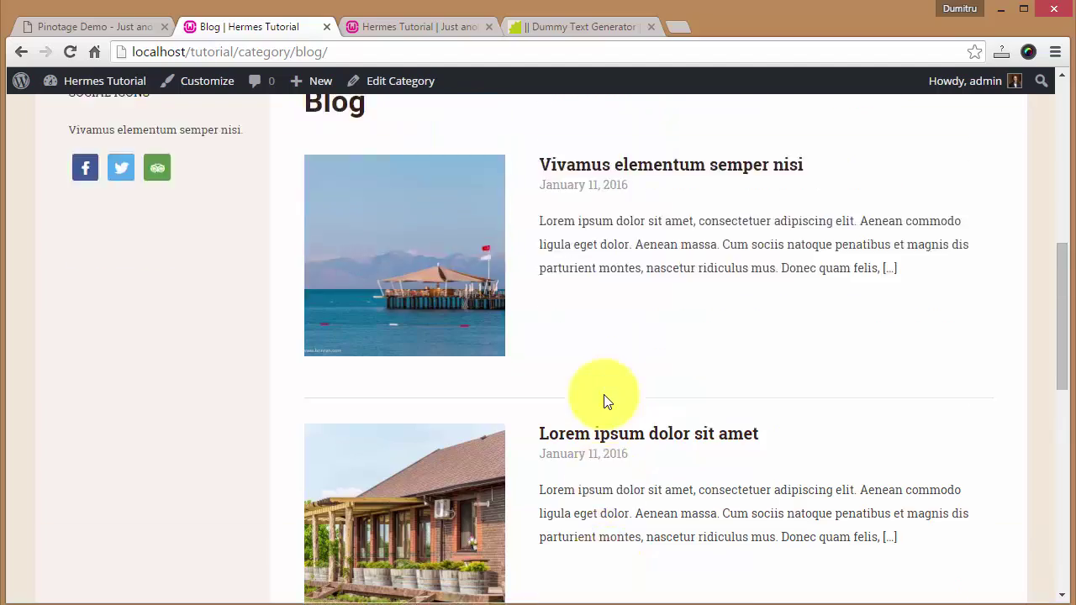
scroll(607, 402, up, 3)
scroll(218, 187, up, 4)
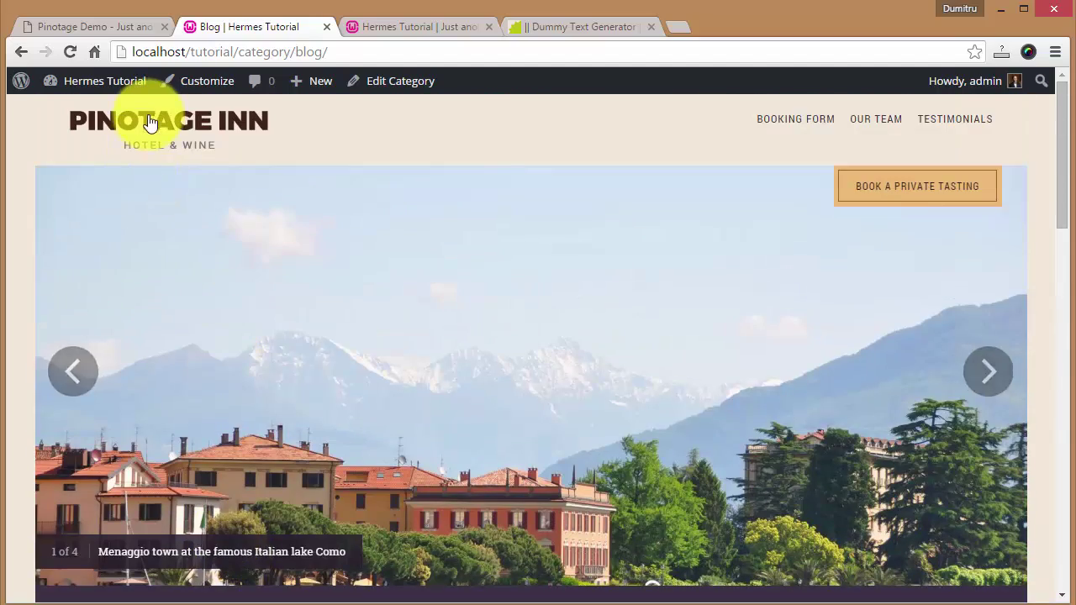
- Go to the tutorial site's homepage and examine the Recent Posts and Gallery Widget columns
click(150, 121)
scroll(551, 290, down, 5)
scroll(557, 294, down, 5)
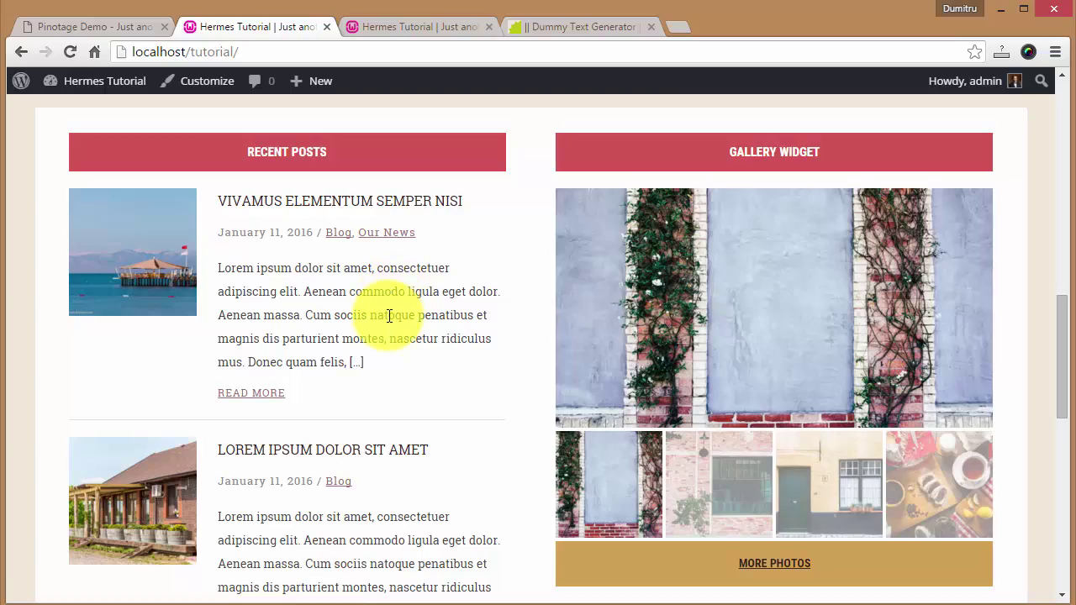
scroll(387, 316, up, 10)
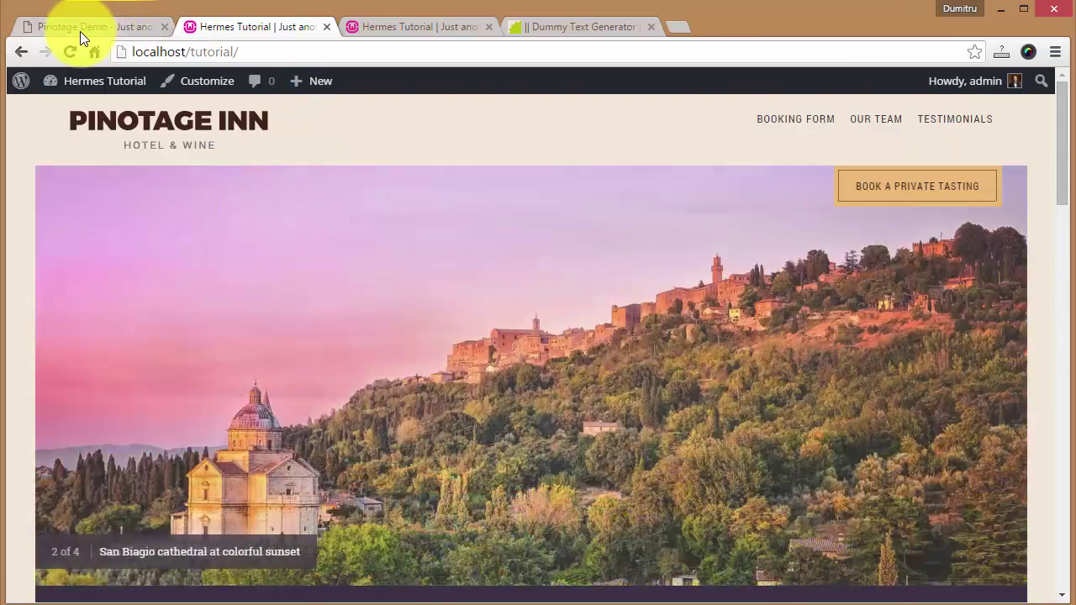
- Switch to the Pinotage demo site and examine its homepage from the main menu down to the footer widgets
click(80, 27)
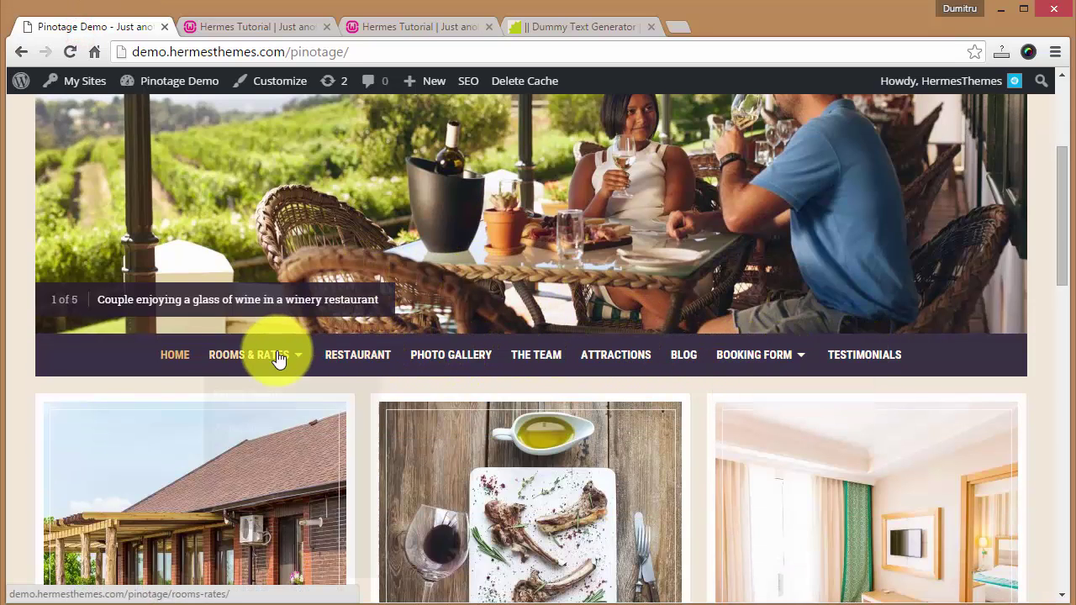
scroll(613, 340, down, 6)
scroll(348, 349, down, 8)
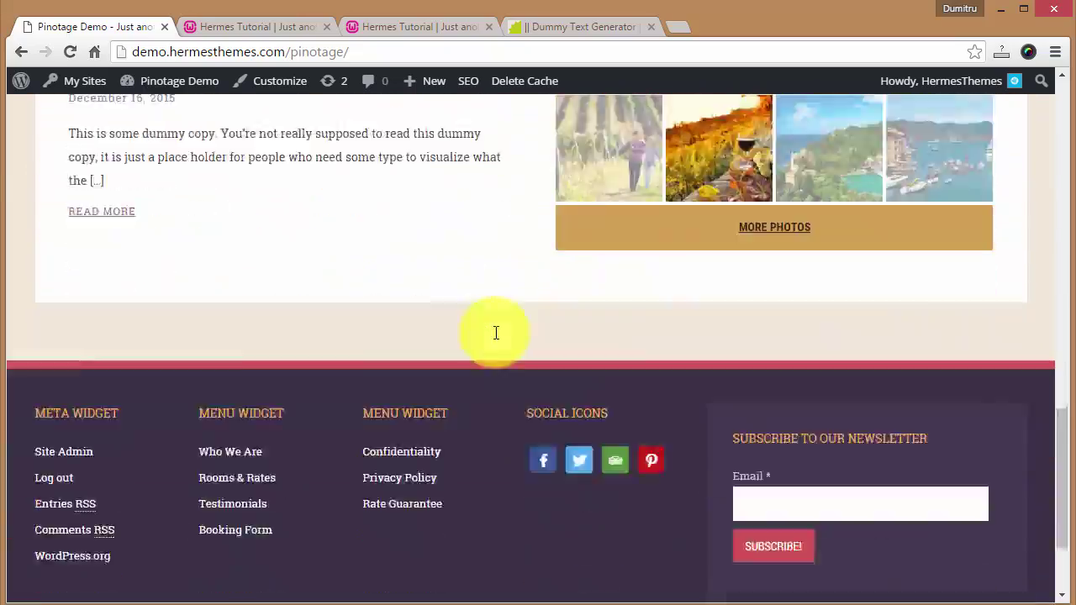
scroll(502, 412, up, 10)
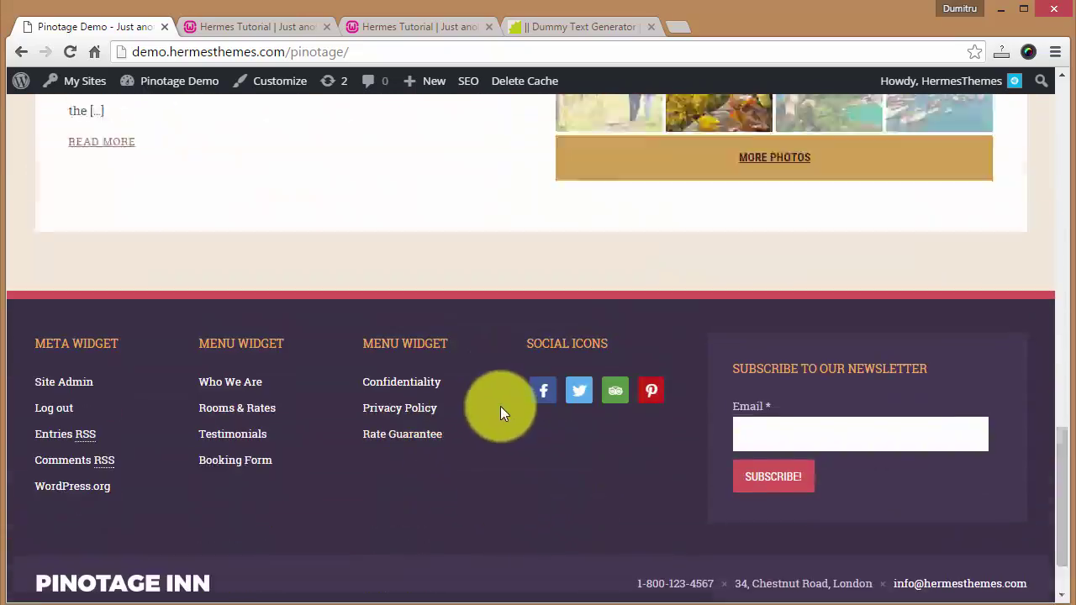
scroll(500, 406, up, 1)
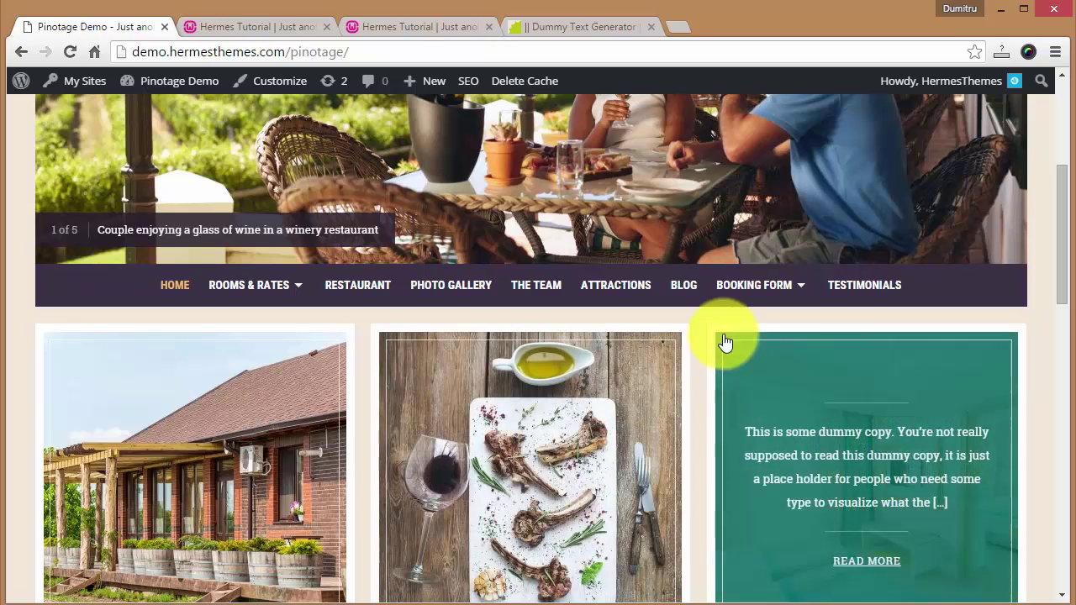
- Open the demo's Contact Us page and examine its sidebar, embedded map, title and contact text
mouse_move(743, 279)
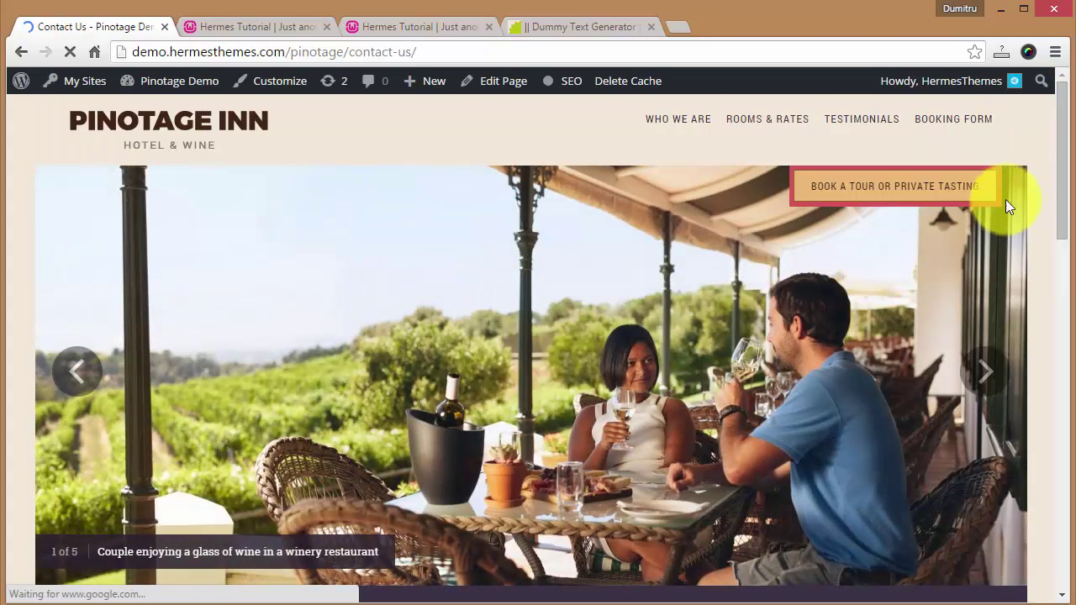
scroll(1031, 201, down, 10)
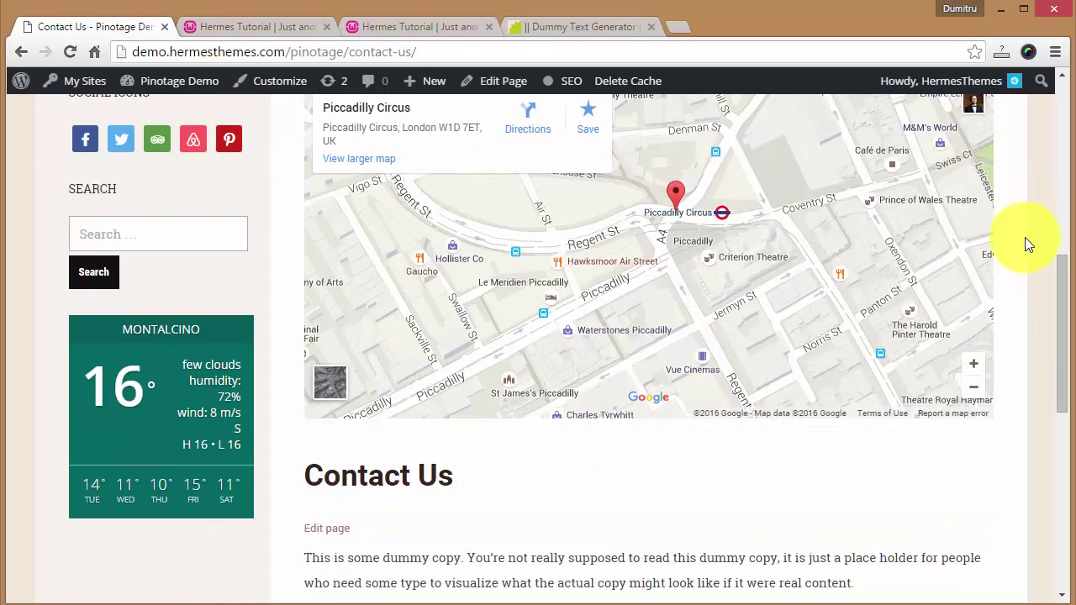
scroll(289, 512, up, 1)
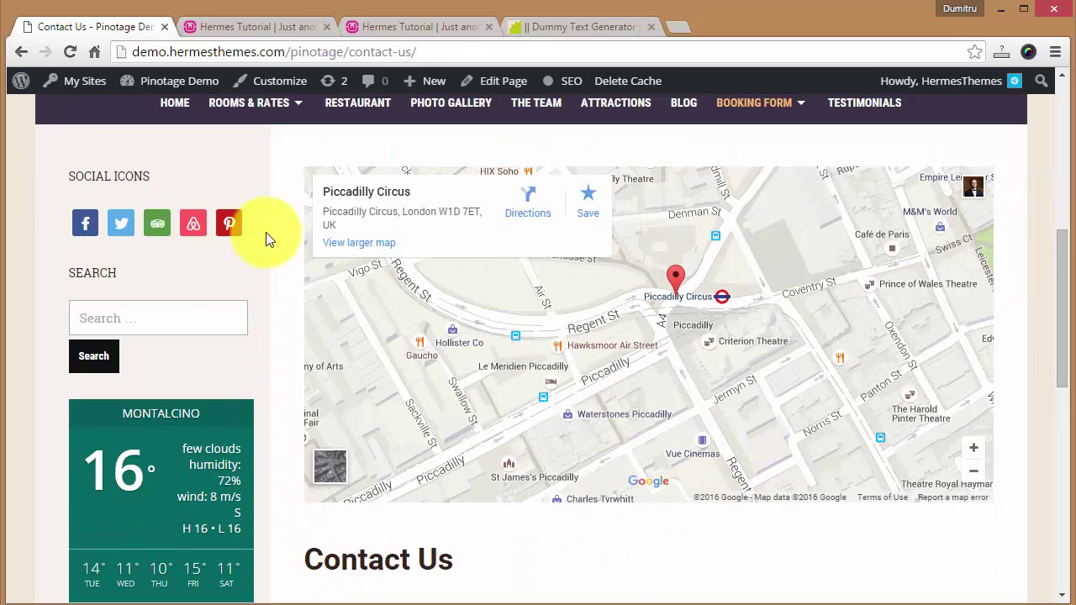
scroll(282, 269, down, 1)
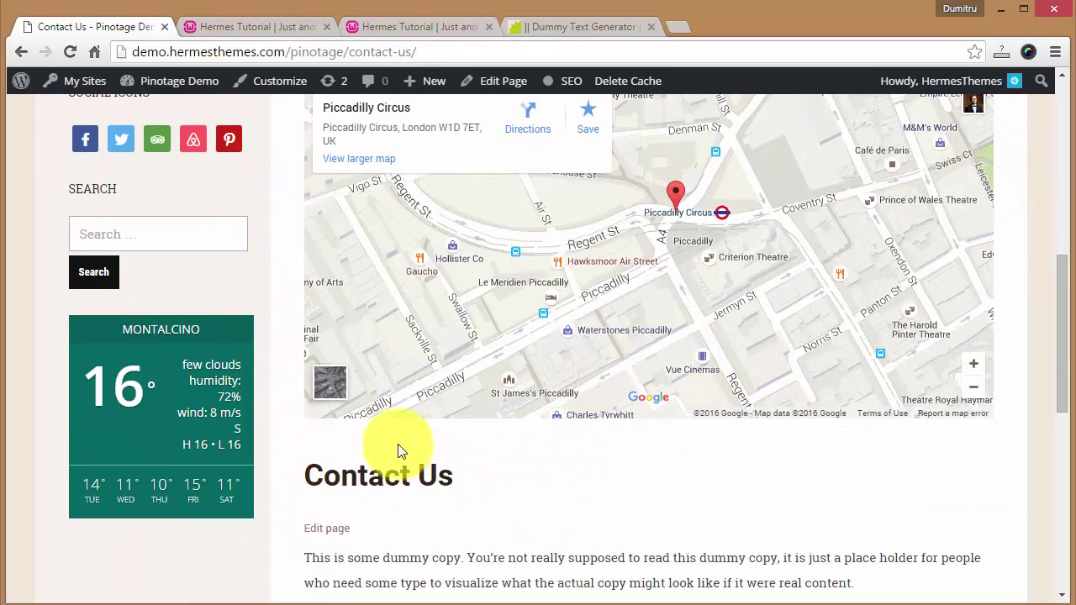
scroll(300, 332, up, 1)
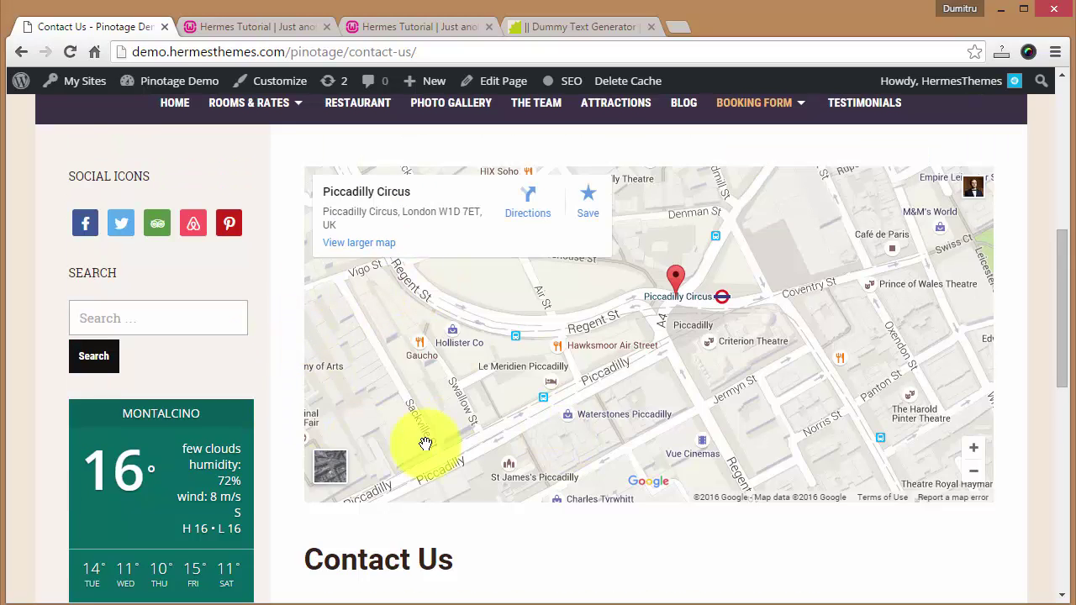
scroll(314, 520, down, 1)
drag(302, 473, 483, 479)
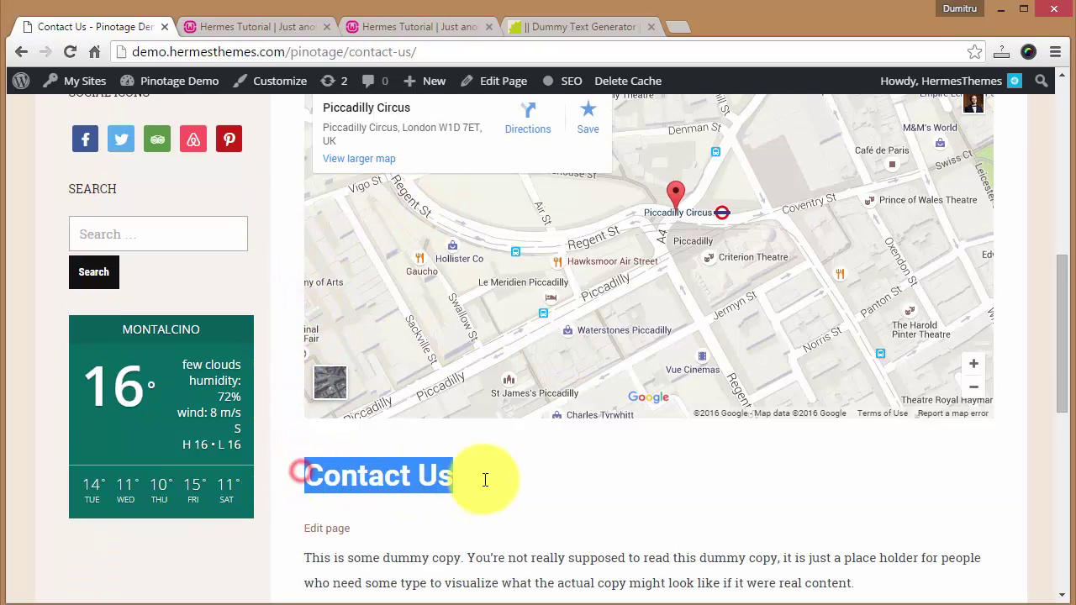
click(481, 480)
scroll(286, 471, down, 1)
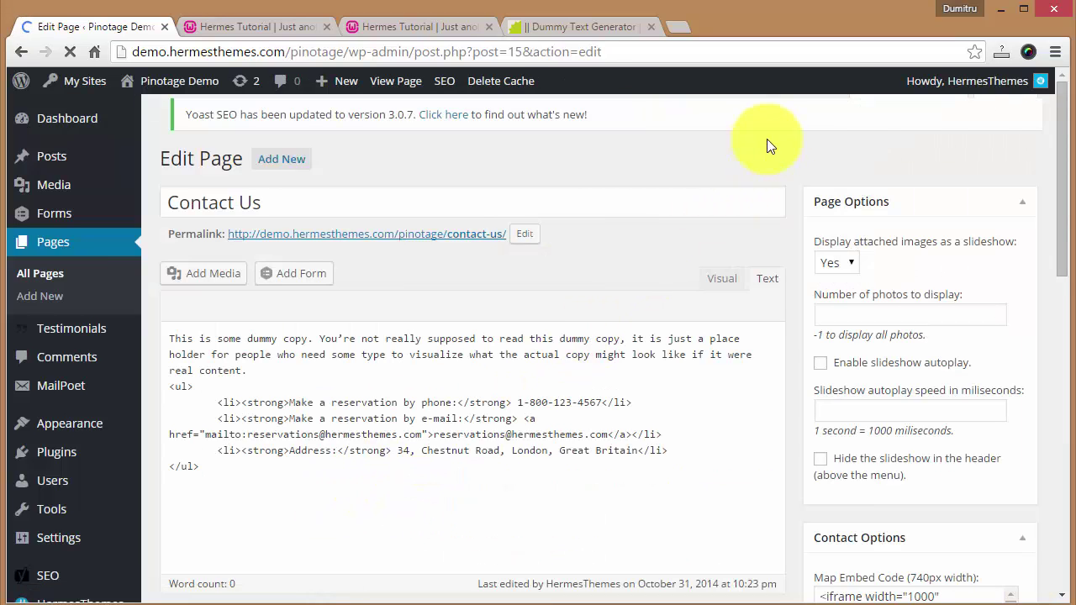
- Open the demo's Contact Us page for editing and examine its content, Contact Options and page template
scroll(828, 157, down, 2)
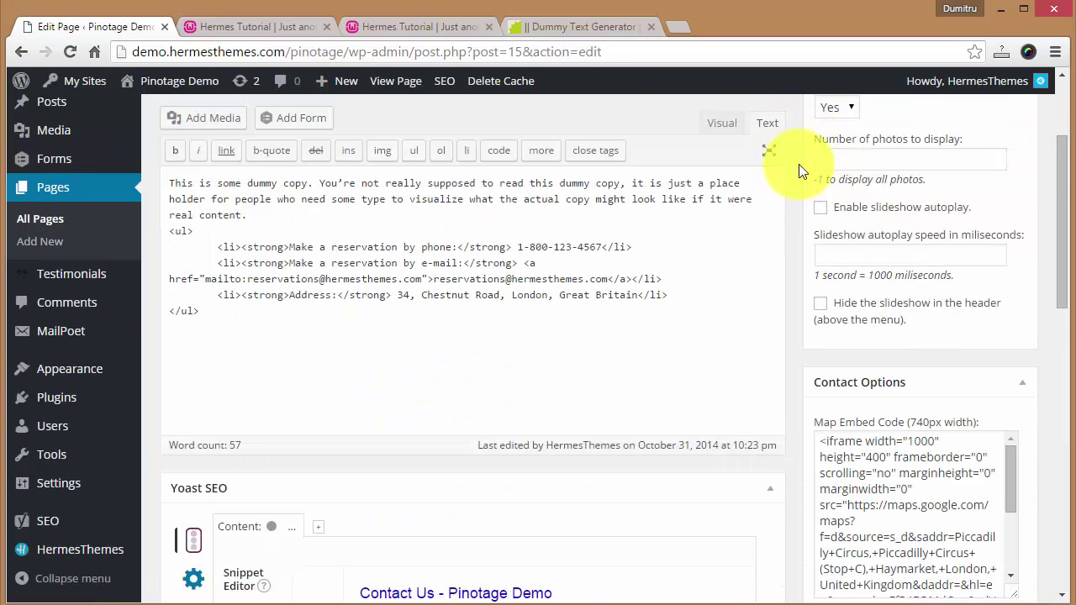
scroll(799, 164, up, 1)
scroll(816, 180, up, 1)
scroll(792, 216, down, 4)
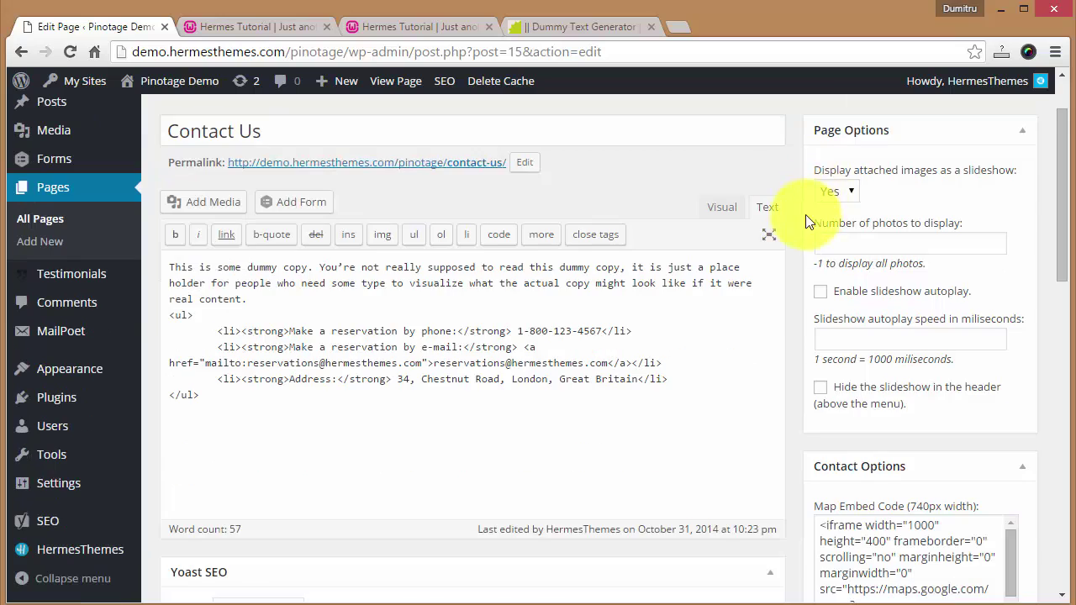
scroll(779, 264, down, 5)
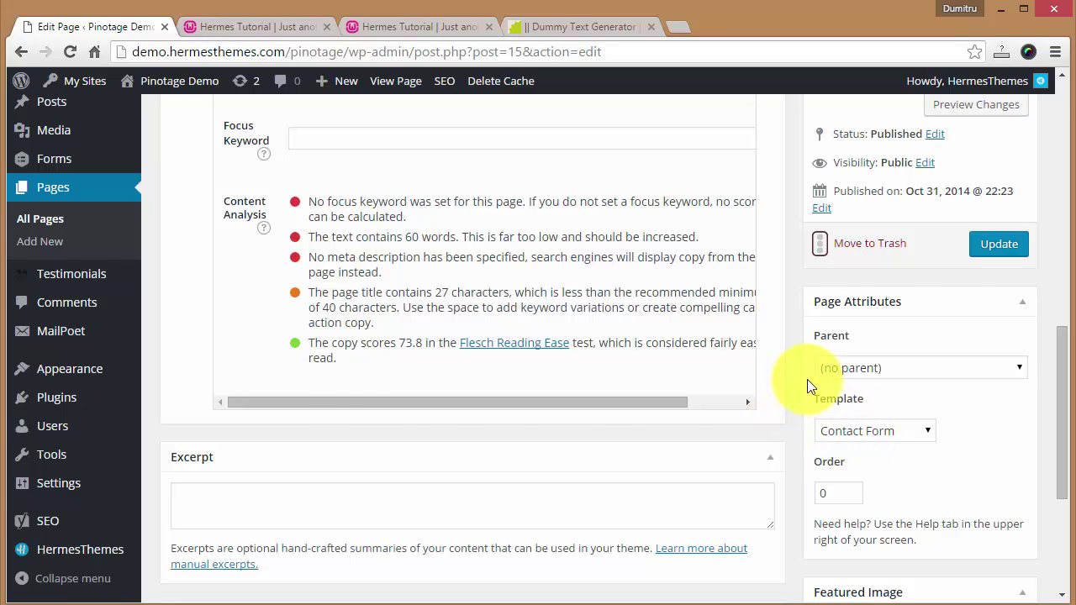
- Enlarge the Map Embed Code field in the Contact Options to read the complete iframe code
scroll(841, 437, up, 1)
scroll(812, 446, up, 1)
scroll(804, 429, up, 3)
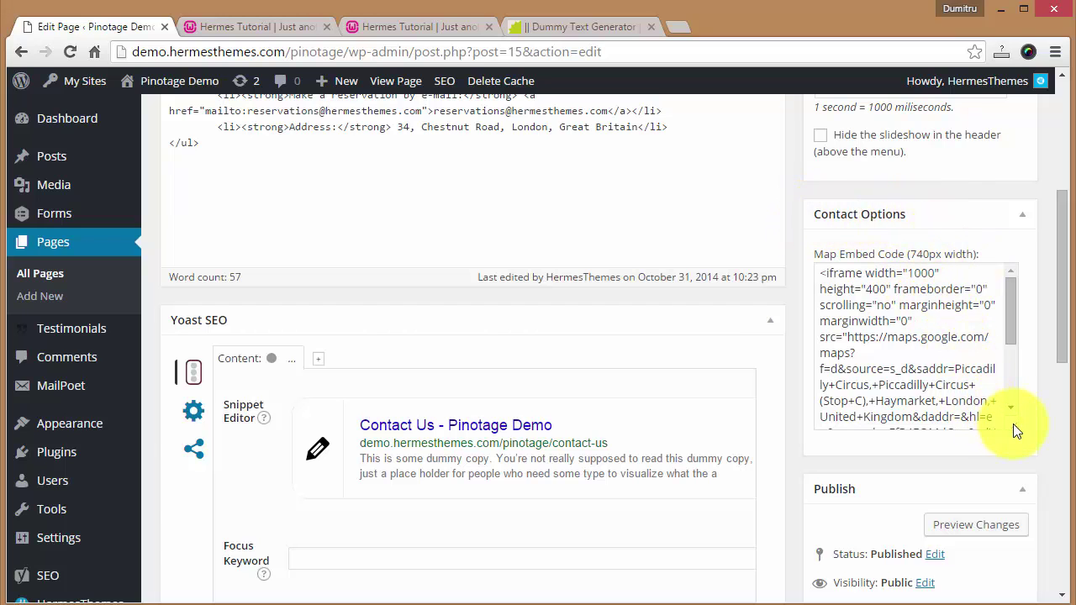
drag(1016, 430, 1019, 577)
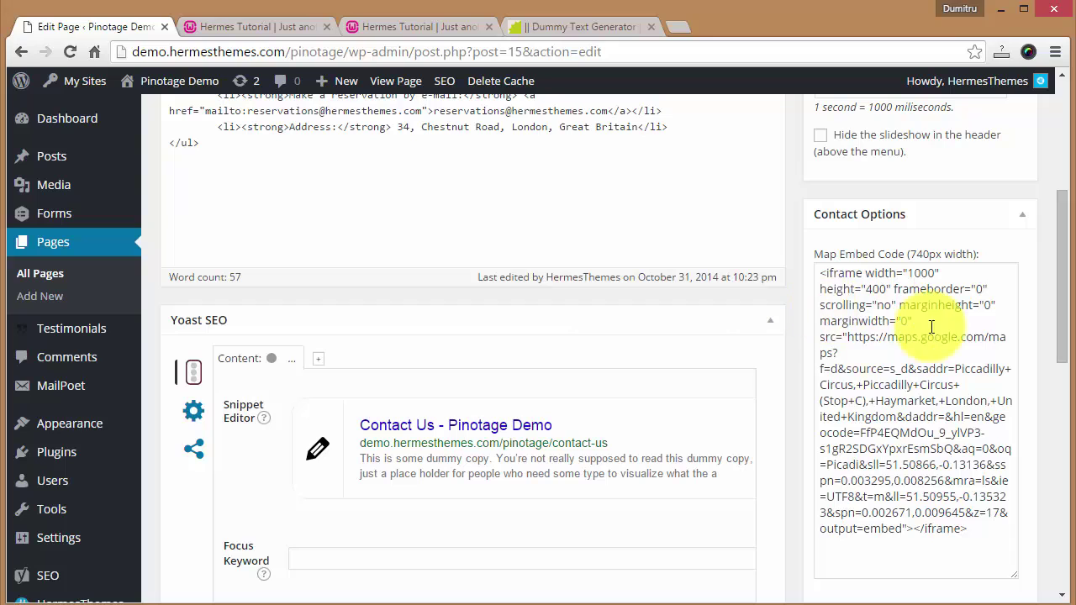
scroll(917, 286, down, 2)
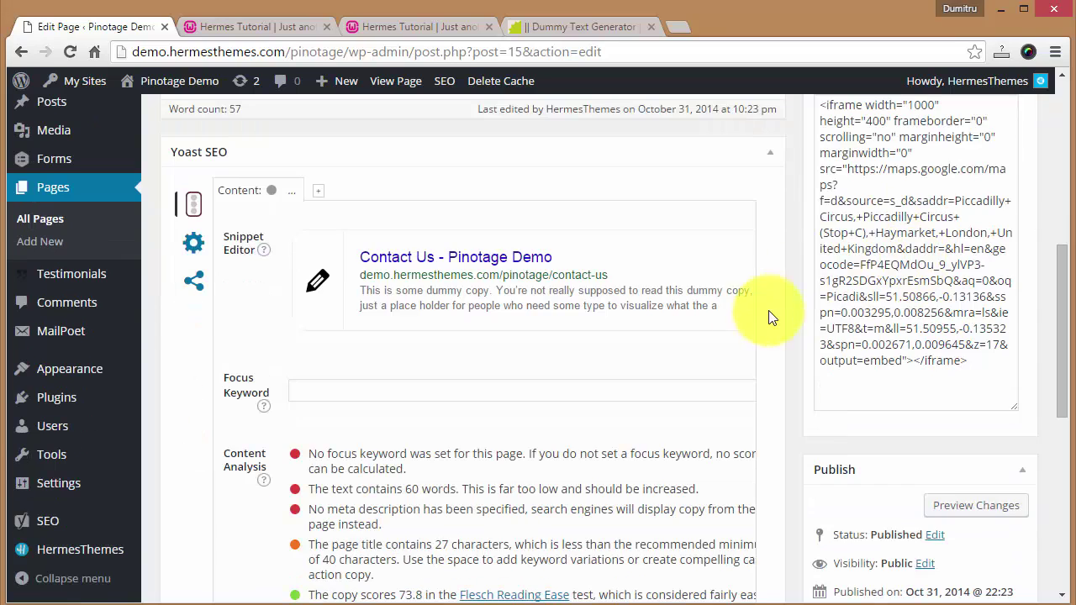
- Open the demo's published Contact Us page and examine its map, sidebar, contact text and header slideshow
scroll(698, 269, up, 6)
click(412, 249)
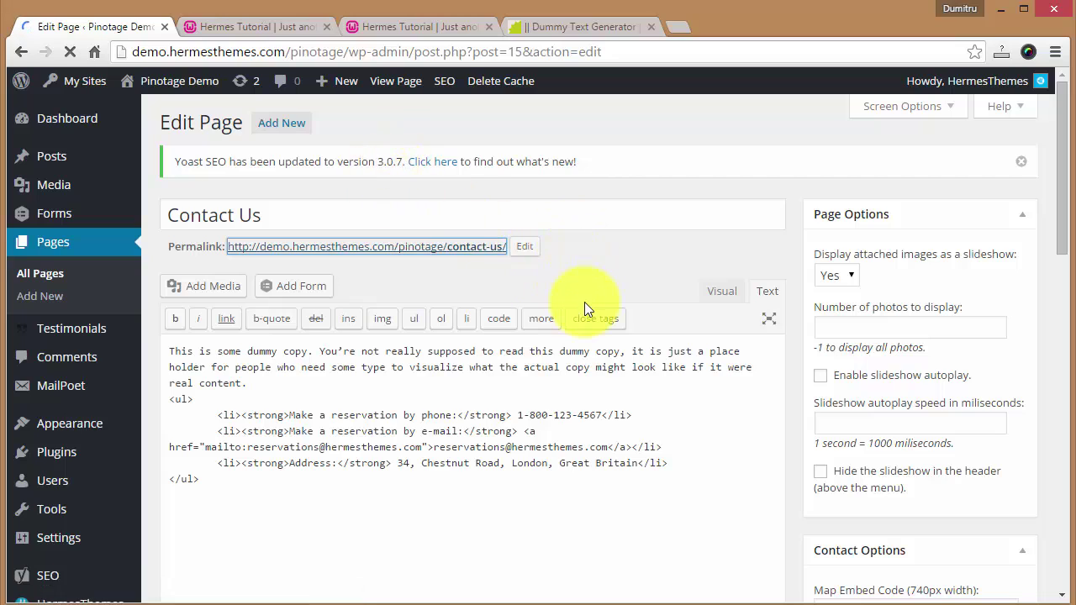
scroll(333, 303, down, 5)
scroll(333, 303, down, 1)
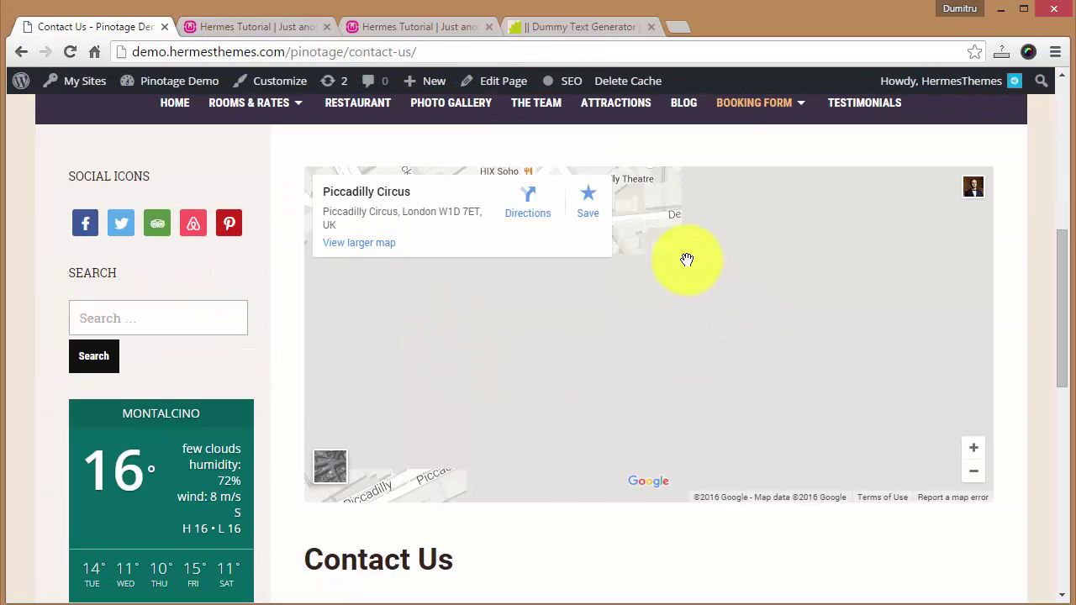
scroll(62, 336, down, 8)
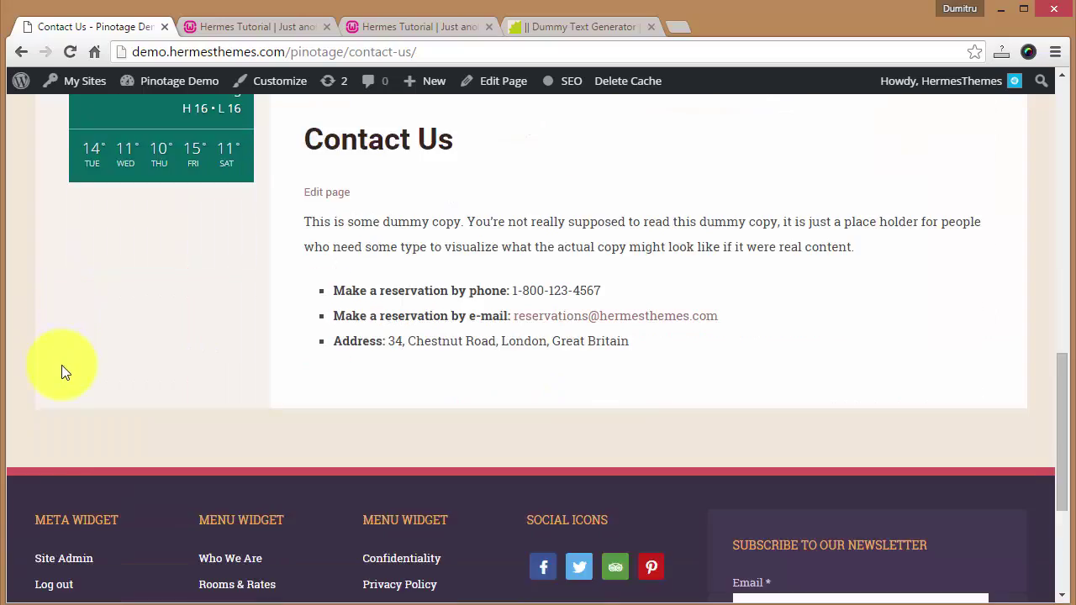
scroll(73, 395, up, 7)
scroll(72, 395, up, 7)
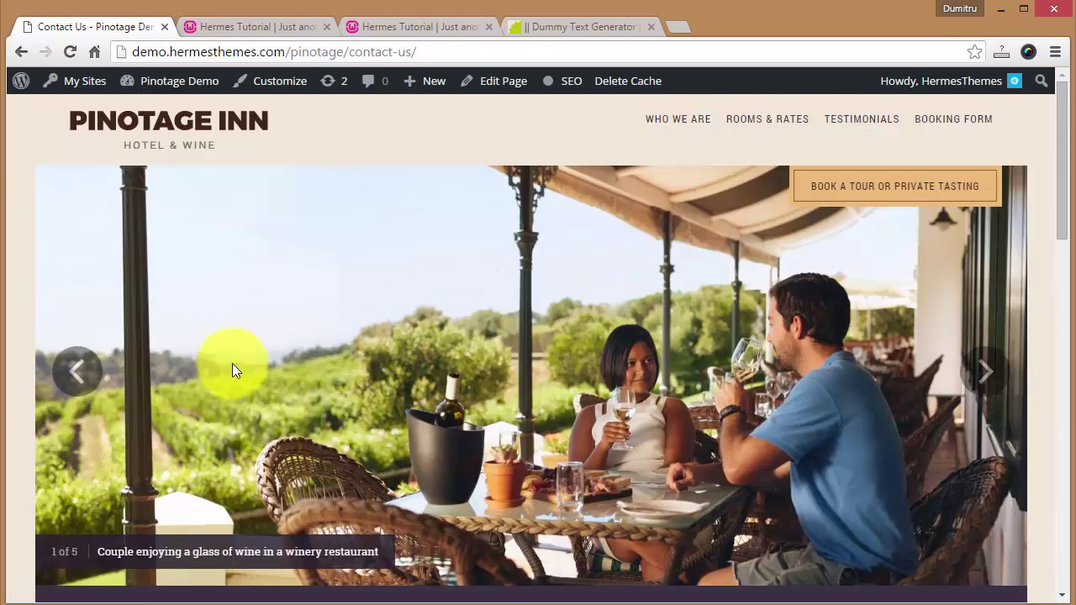
scroll(232, 363, down, 2)
scroll(302, 250, up, 2)
- Go to the Pinotage demo's homepage and examine its slideshow, main menu and featured pages
click(218, 163)
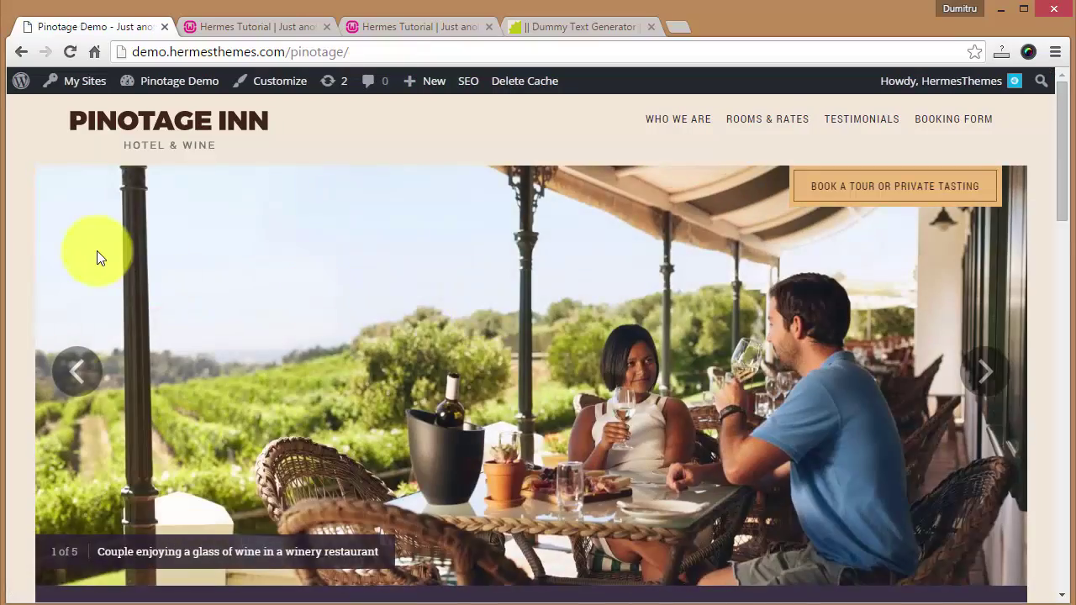
scroll(95, 244, down, 3)
scroll(95, 241, down, 2)
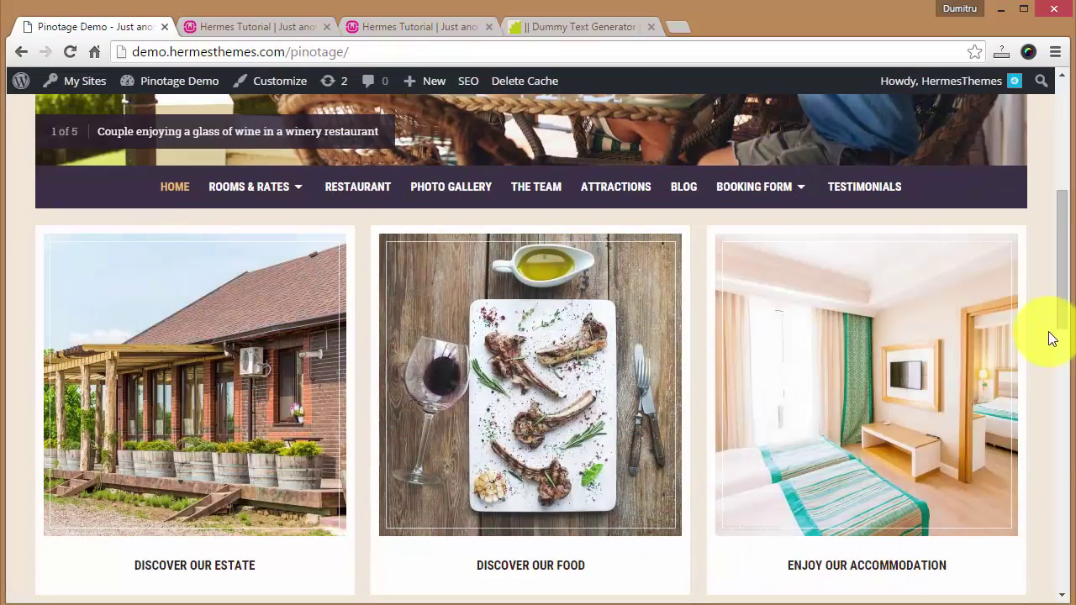
scroll(714, 353, down, 4)
scroll(667, 344, up, 9)
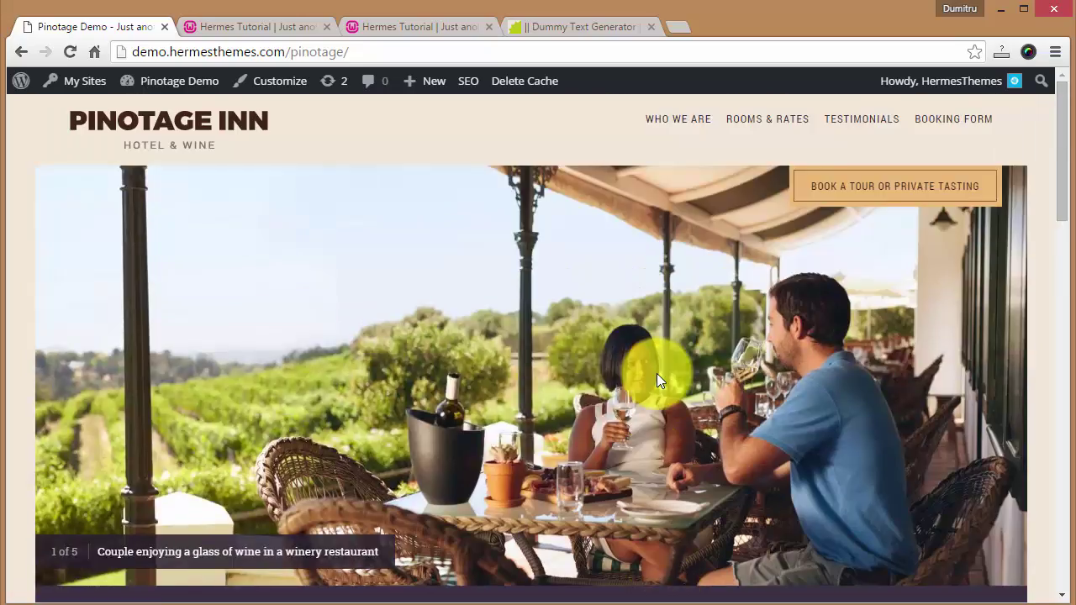
- Switch to the Hermes Tutorial homepage and examine its featured pages, Recent Posts and Gallery Widget for comparison with the demo
key(ctrl+Tab)
scroll(503, 353, down, 10)
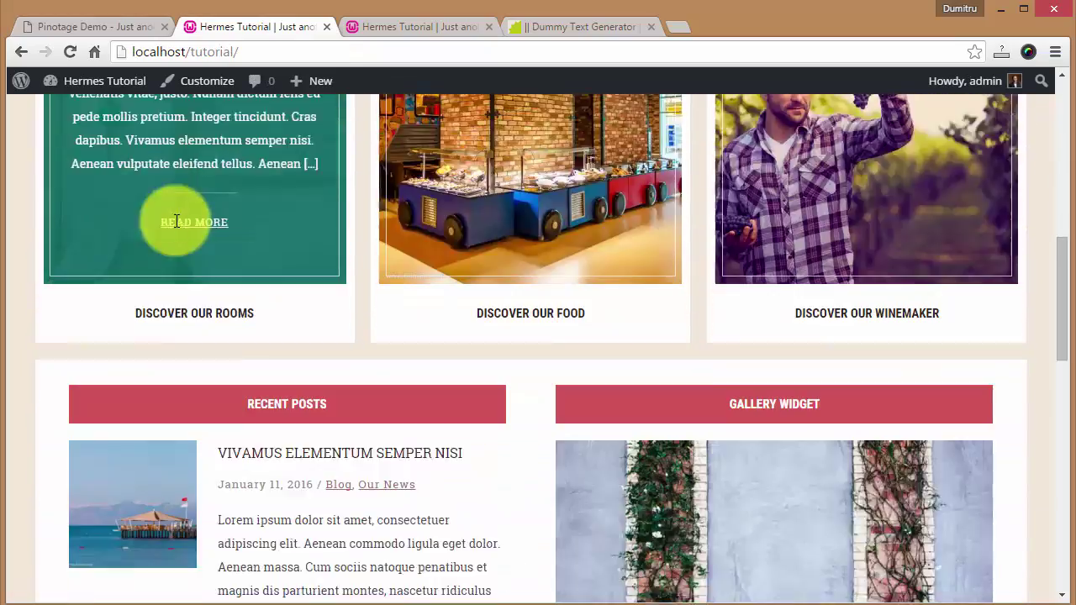
scroll(420, 353, up, 4)
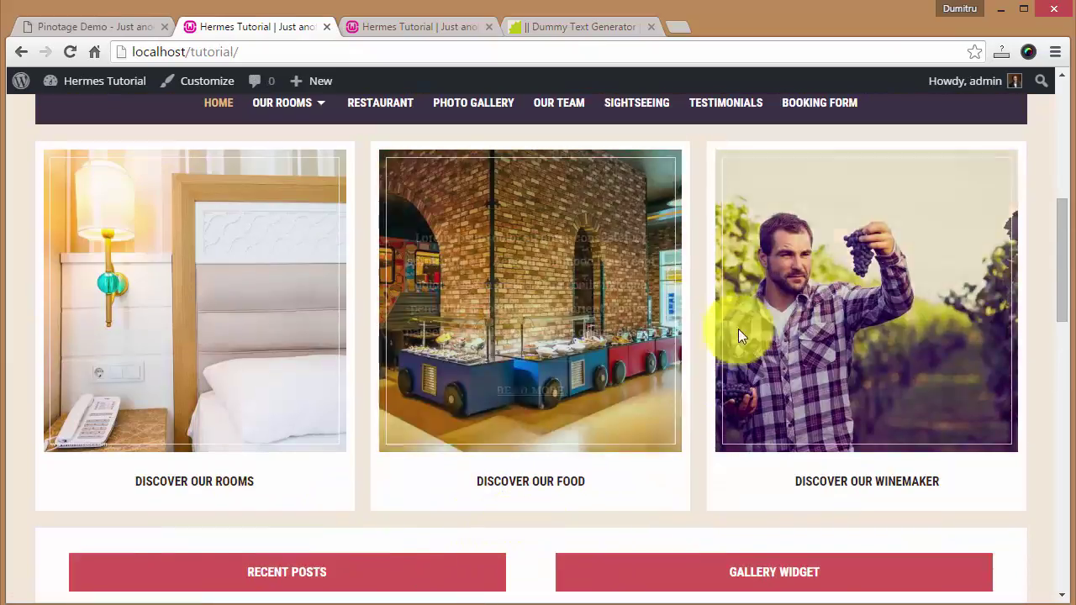
scroll(446, 415, down, 7)
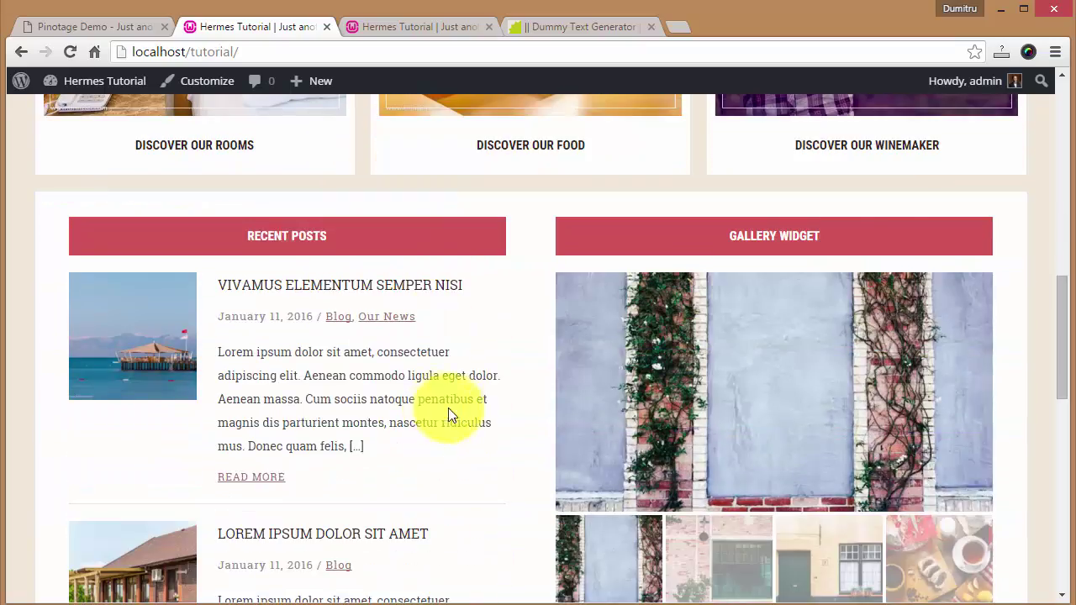
scroll(468, 454, down, 3)
scroll(469, 401, up, 10)
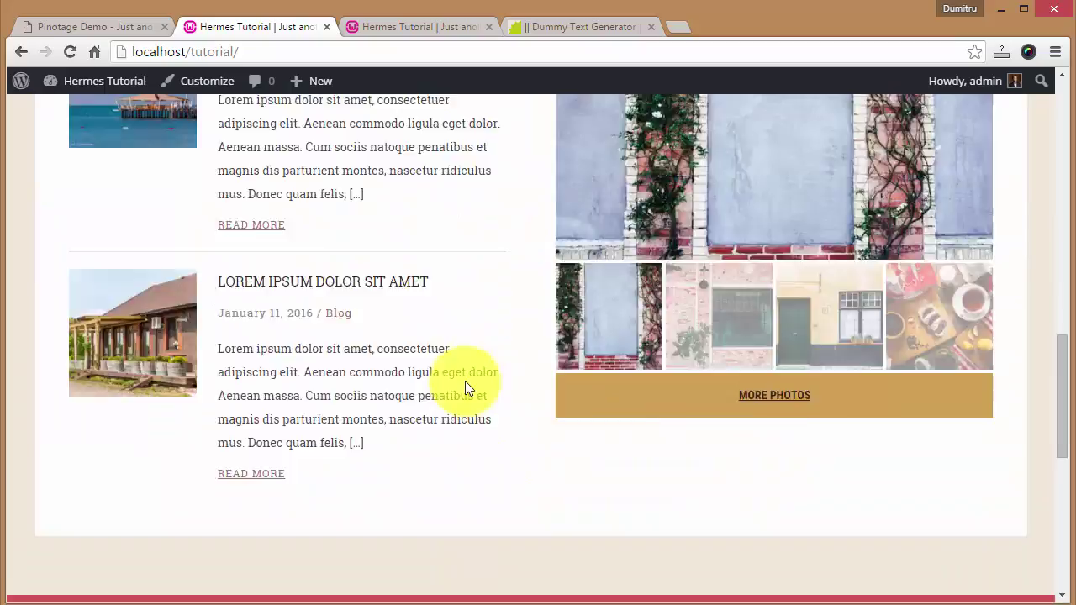
scroll(480, 464, up, 2)
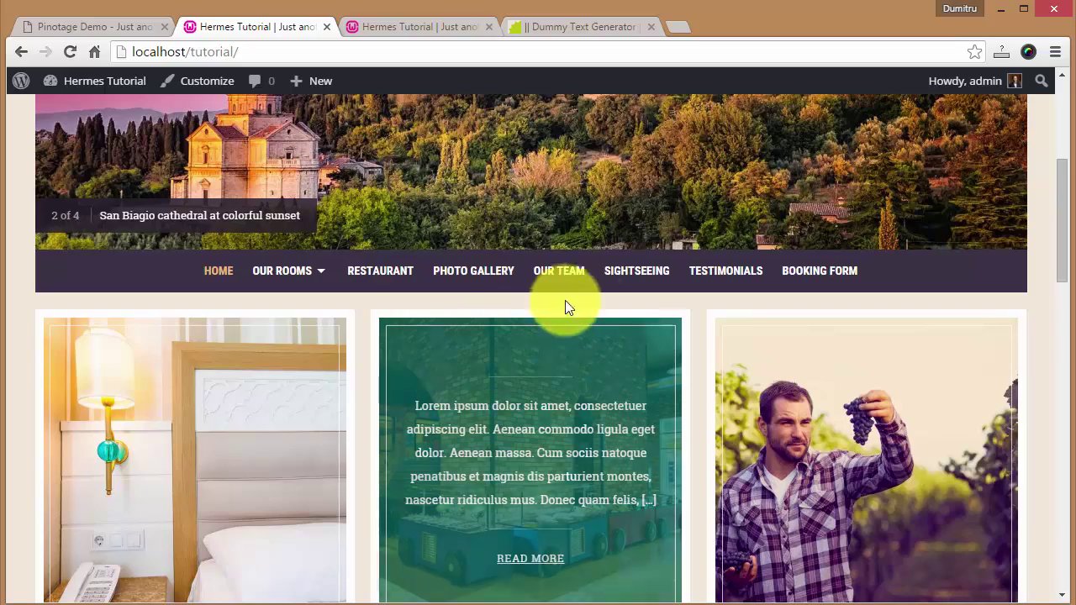
- Open the tutorial site's Sightseeing page and examine its sidebar and content
click(631, 274)
scroll(569, 353, down, 8)
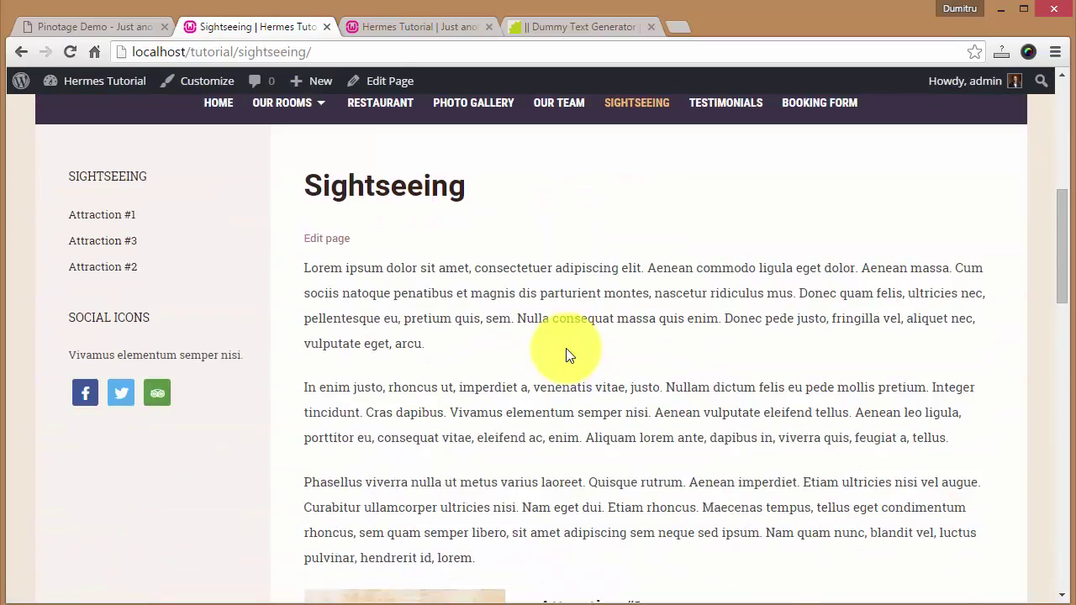
scroll(504, 406, up, 6)
scroll(471, 407, up, 4)
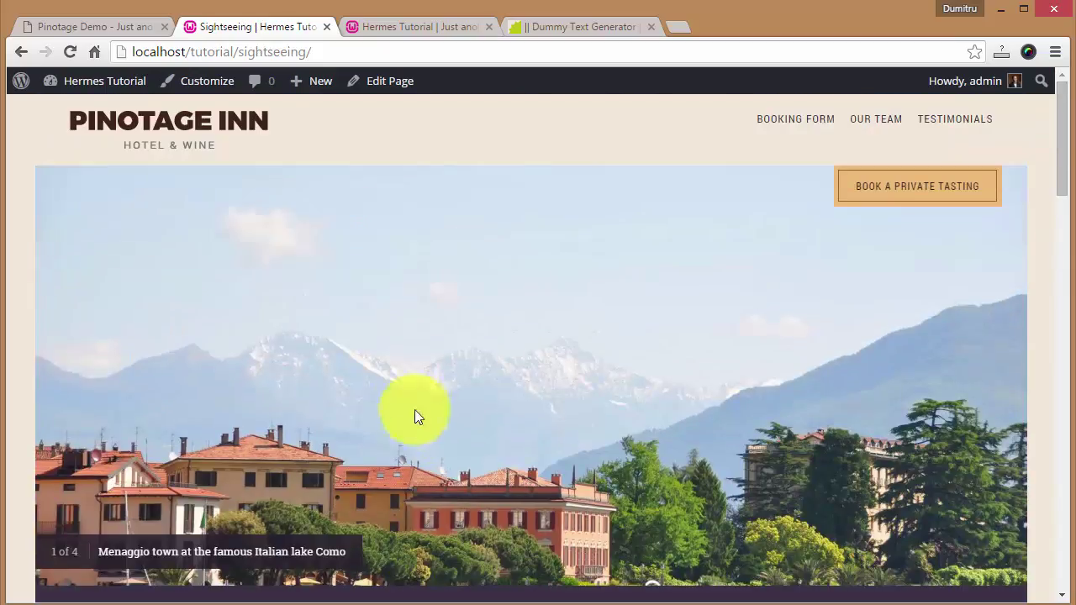
- Return to the tutorial homepage, enter the site's dashboard and open the HermesThemes Theme Options at General Settings
click(233, 147)
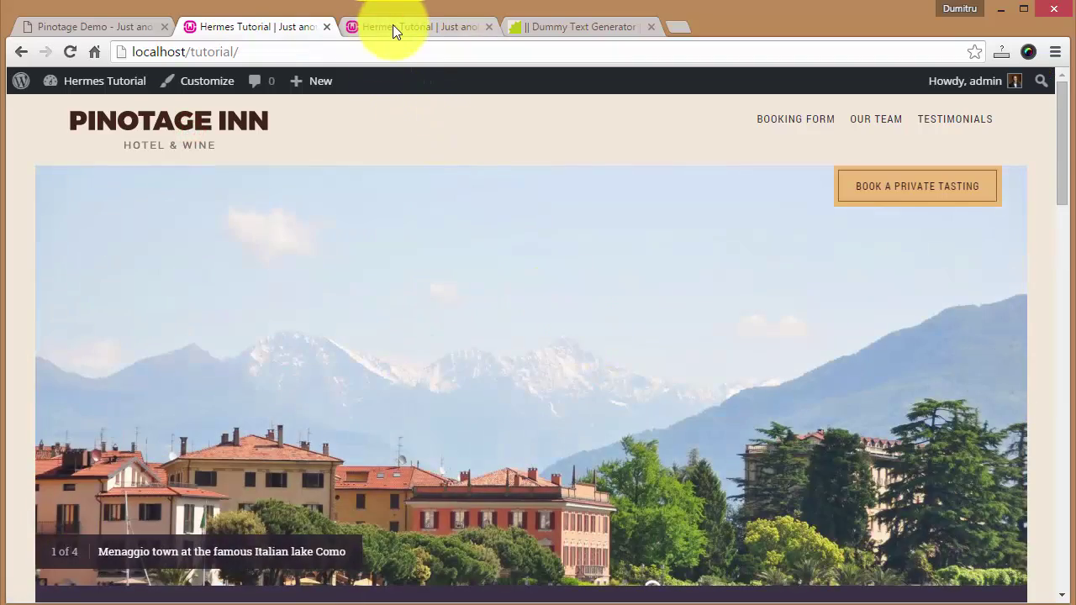
click(393, 26)
click(271, 25)
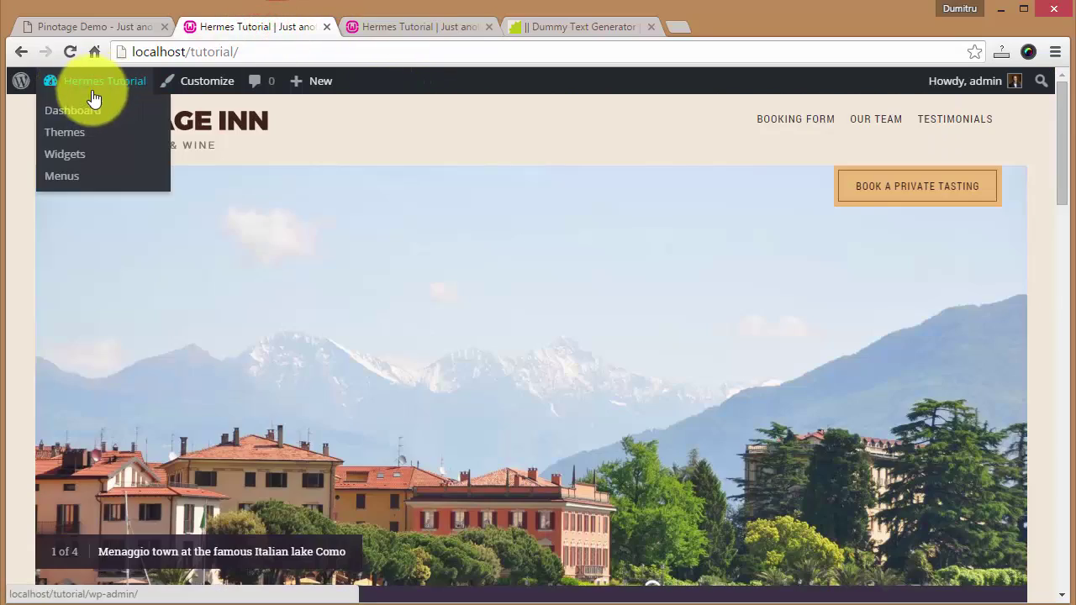
click(75, 112)
mouse_move(106, 521)
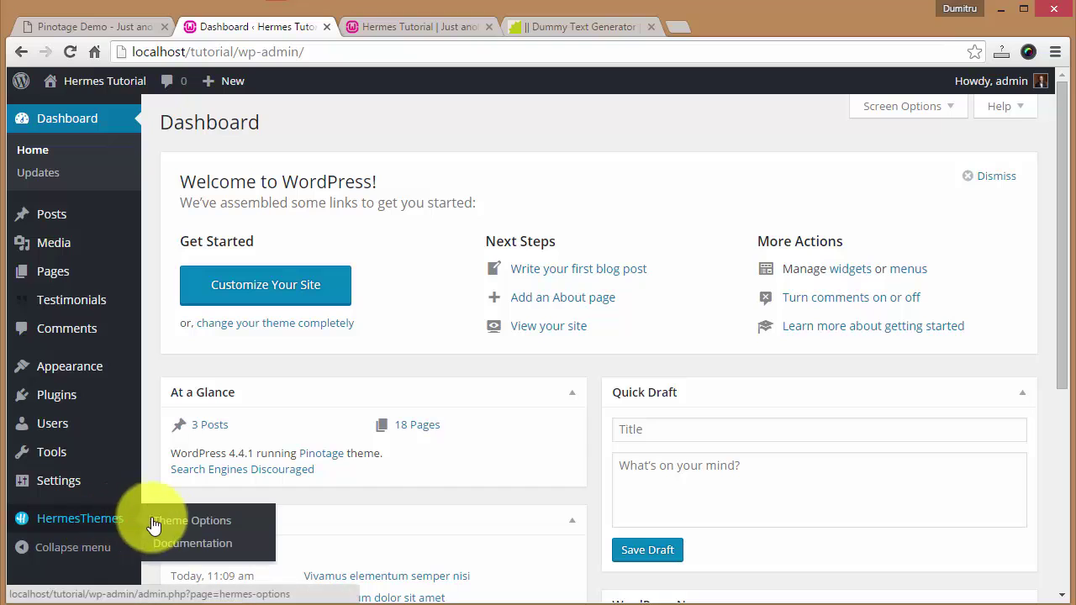
click(171, 522)
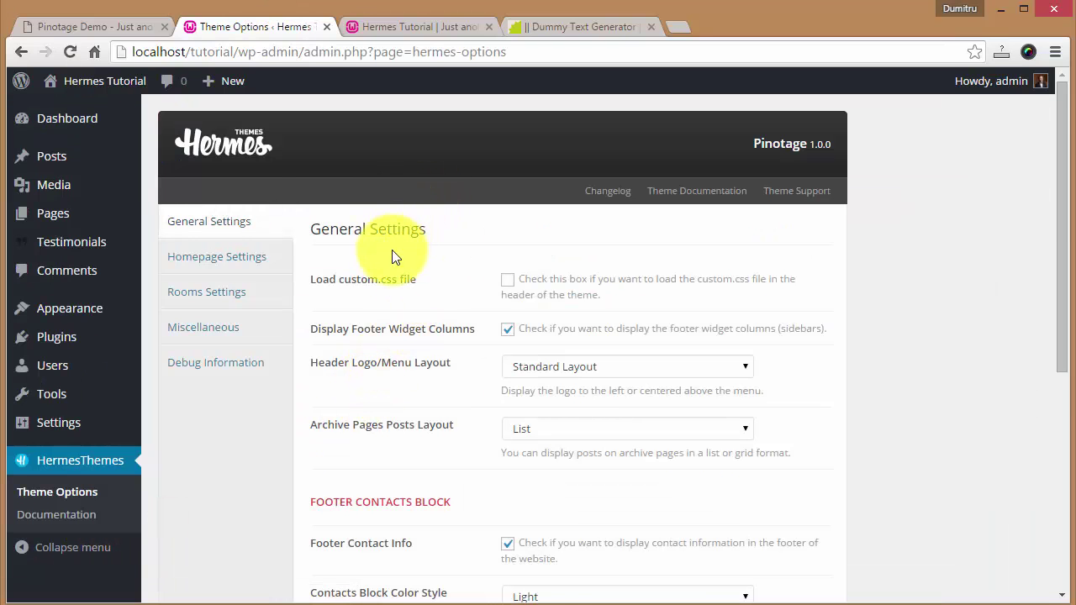
scroll(392, 256, down, 1)
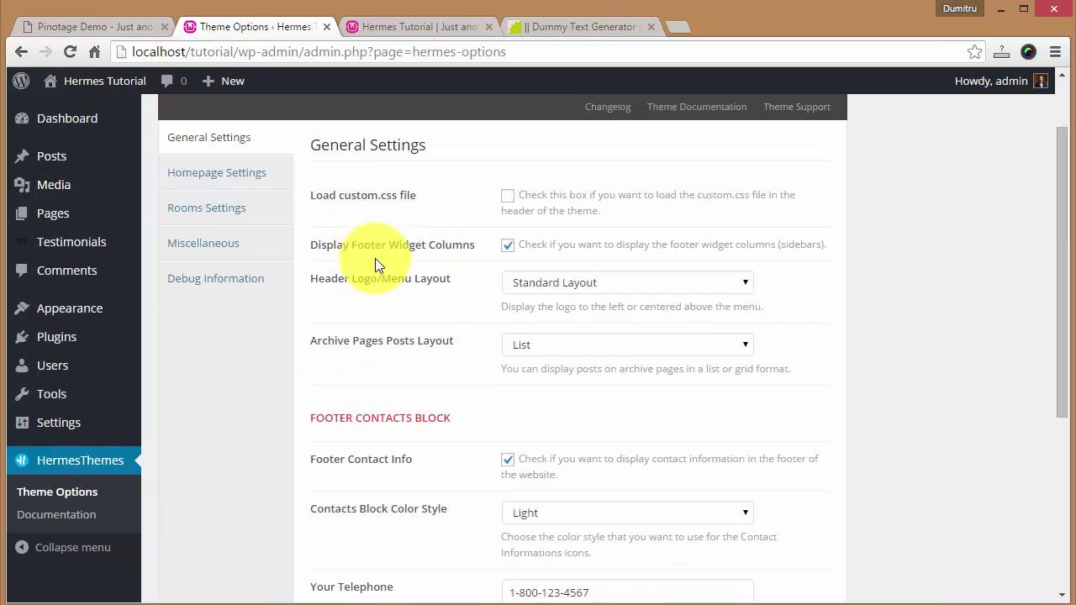
- Disable Display Footer Widget Columns in the theme's General Settings, save, and check the footer on the reloaded tutorial homepage
click(418, 32)
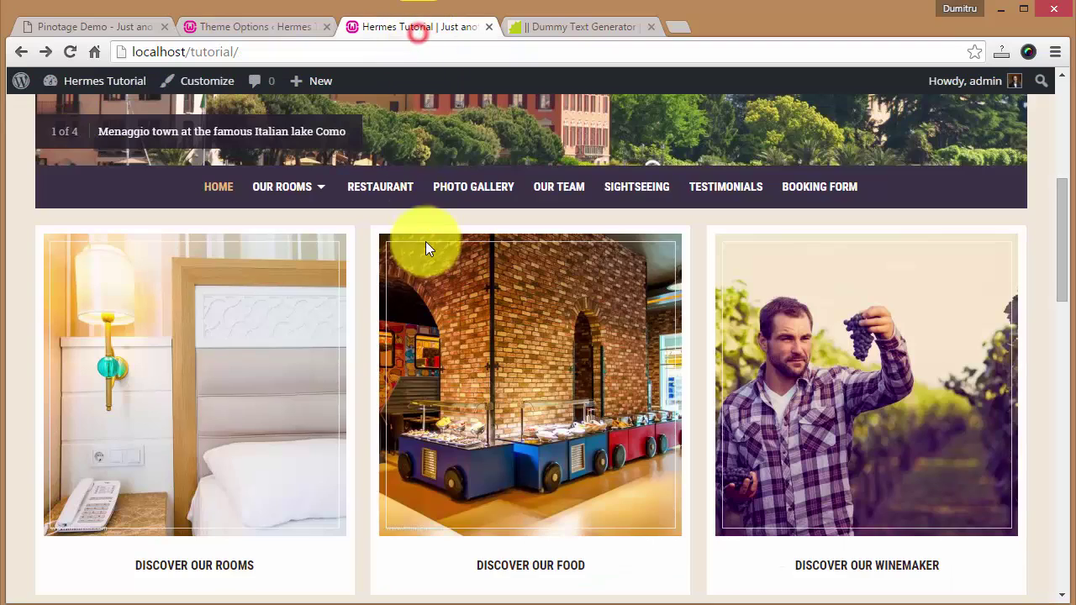
scroll(425, 242, up, 5)
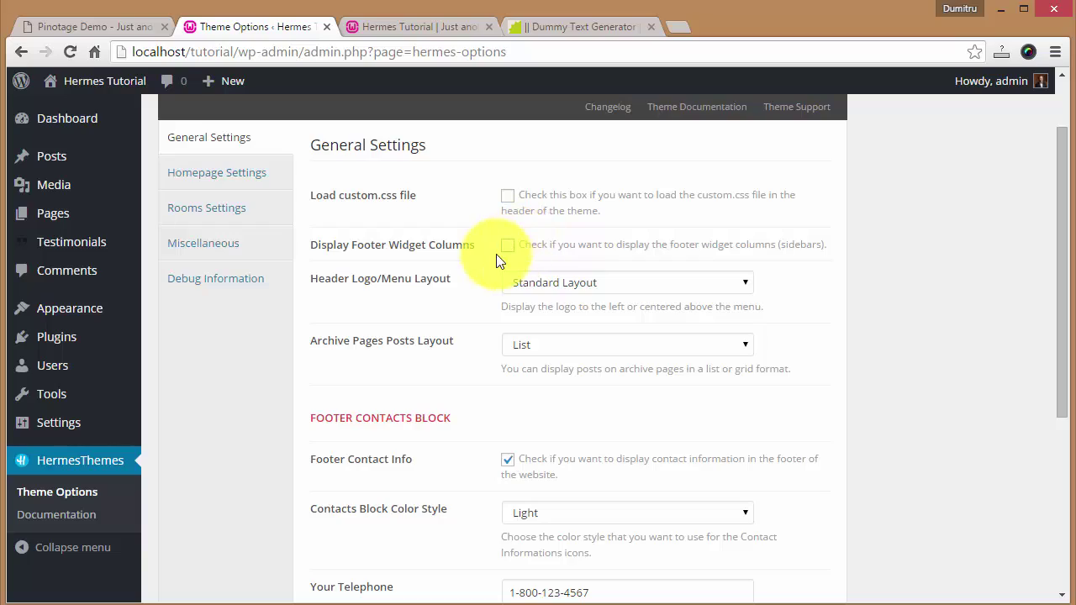
scroll(496, 261, down, 4)
click(794, 503)
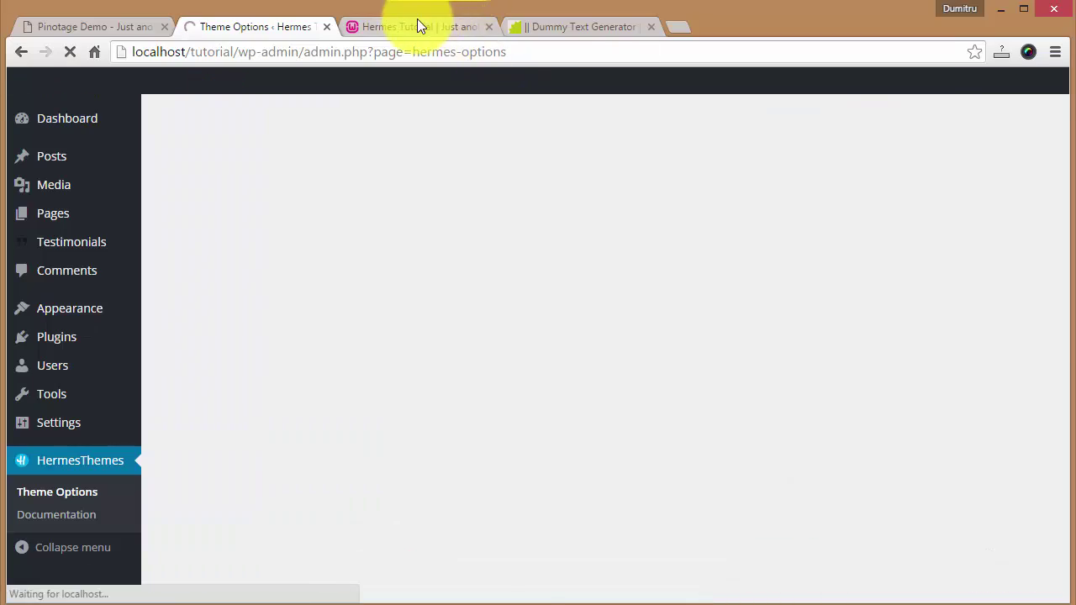
click(417, 26)
key(F5)
scroll(541, 305, down, 5)
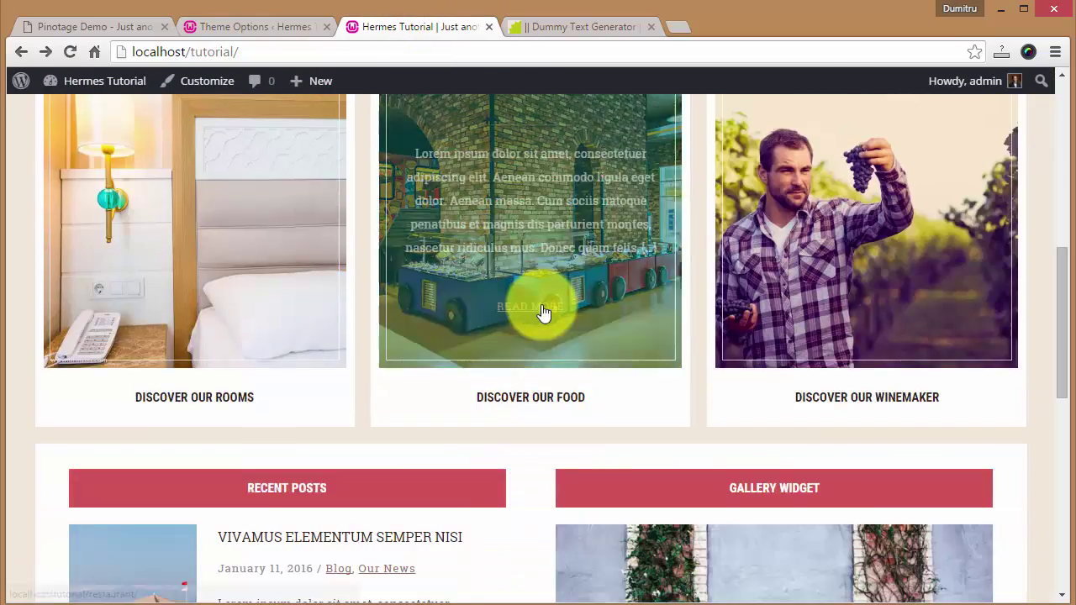
scroll(542, 311, down, 8)
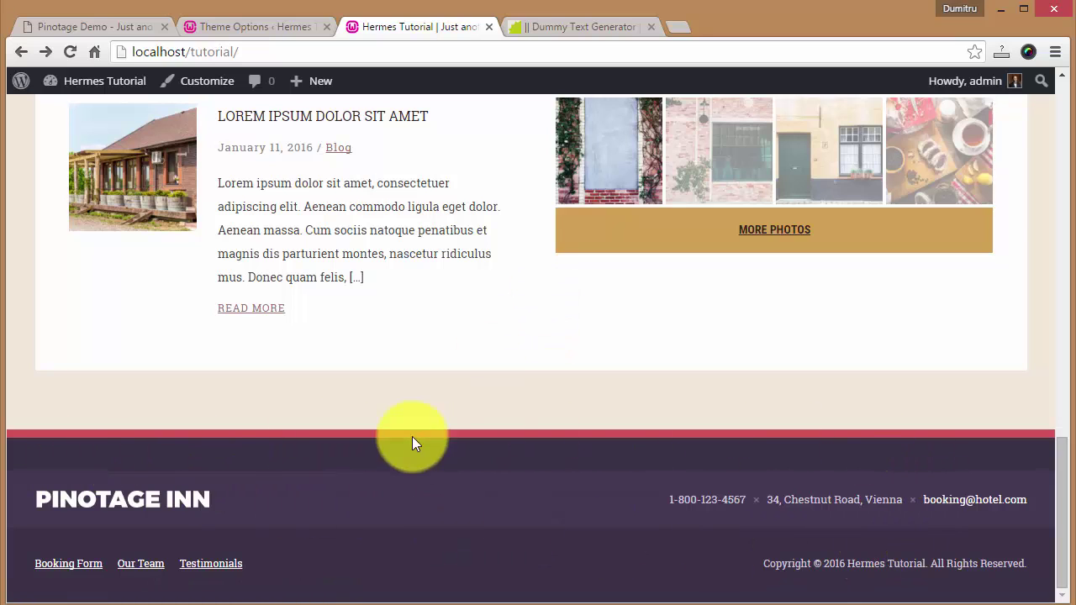
- Re-enable Display Footer Widget Columns in the General Settings and review the neighbouring layout options
click(261, 24)
click(508, 367)
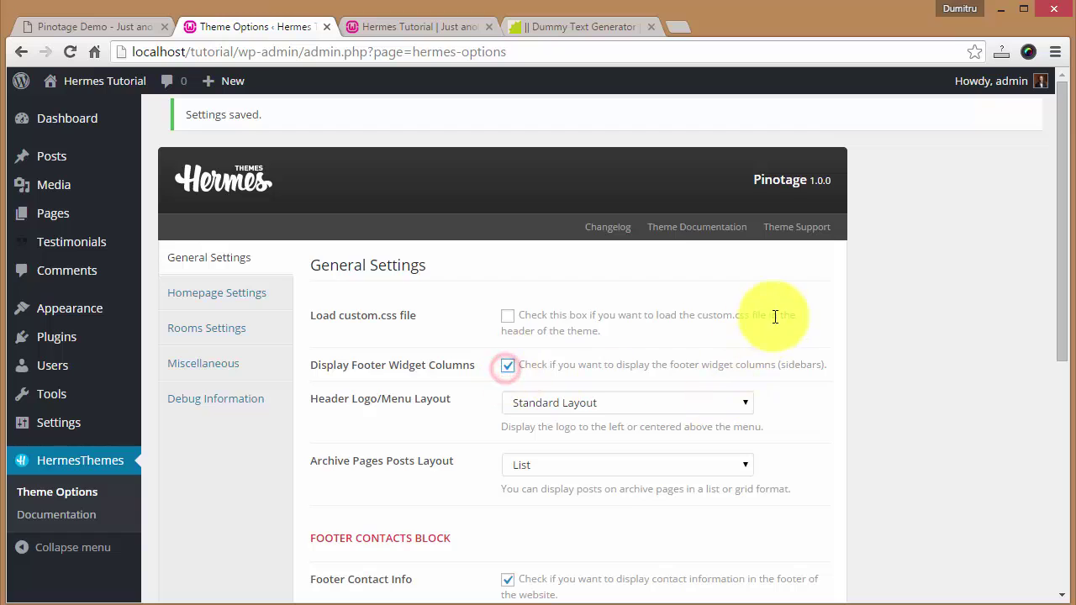
scroll(816, 320, down, 1)
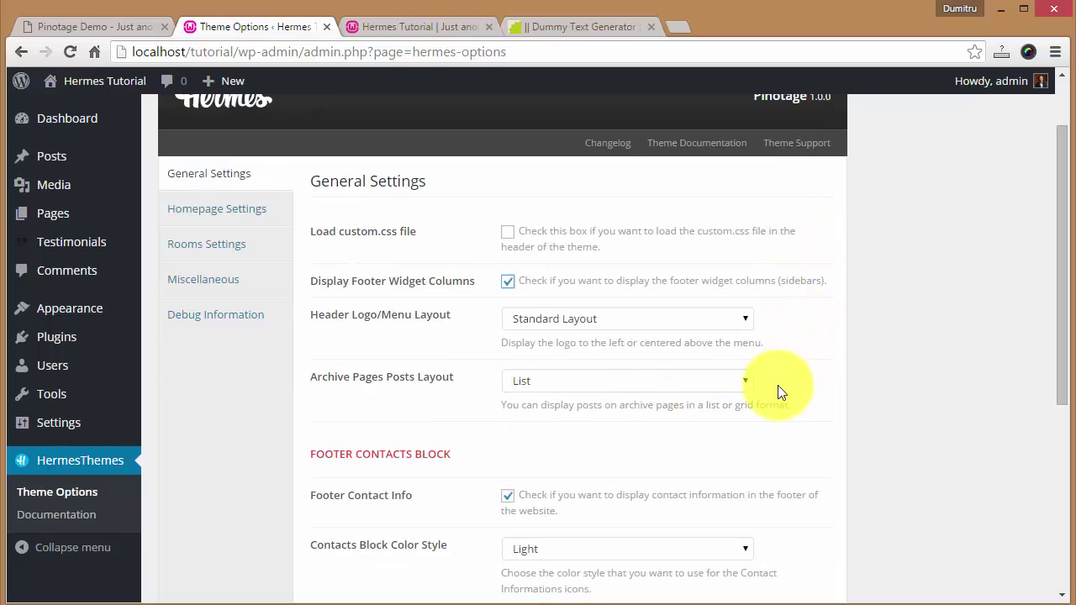
scroll(446, 304, down, 1)
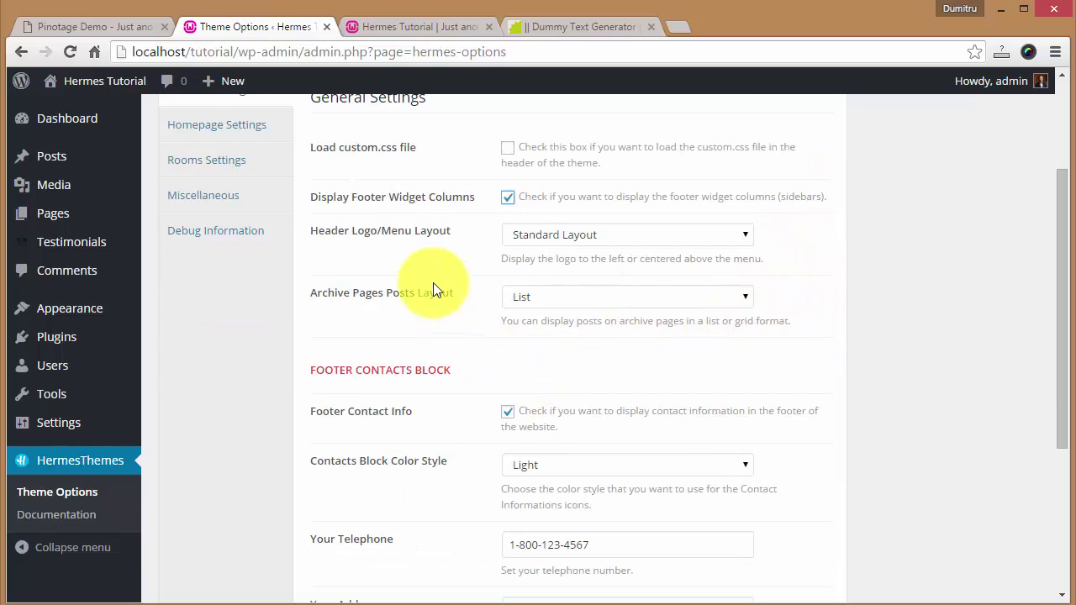
scroll(433, 283, up, 1)
- View the Header Logo/Menu Layout choices and examine the logo and menu arrangement in the tutorial homepage's header
click(551, 318)
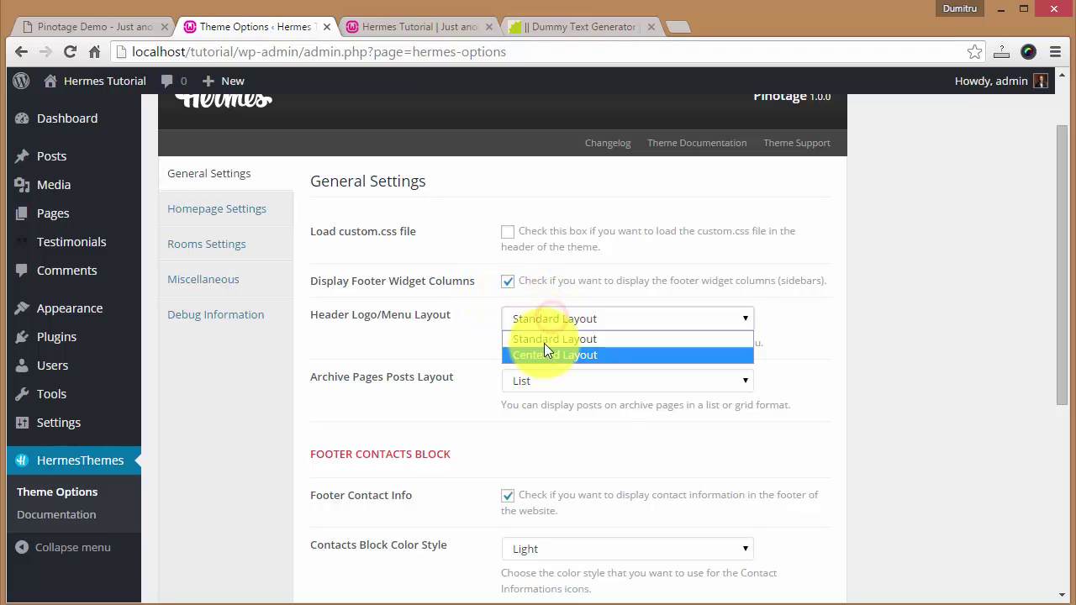
click(389, 27)
scroll(463, 349, up, 10)
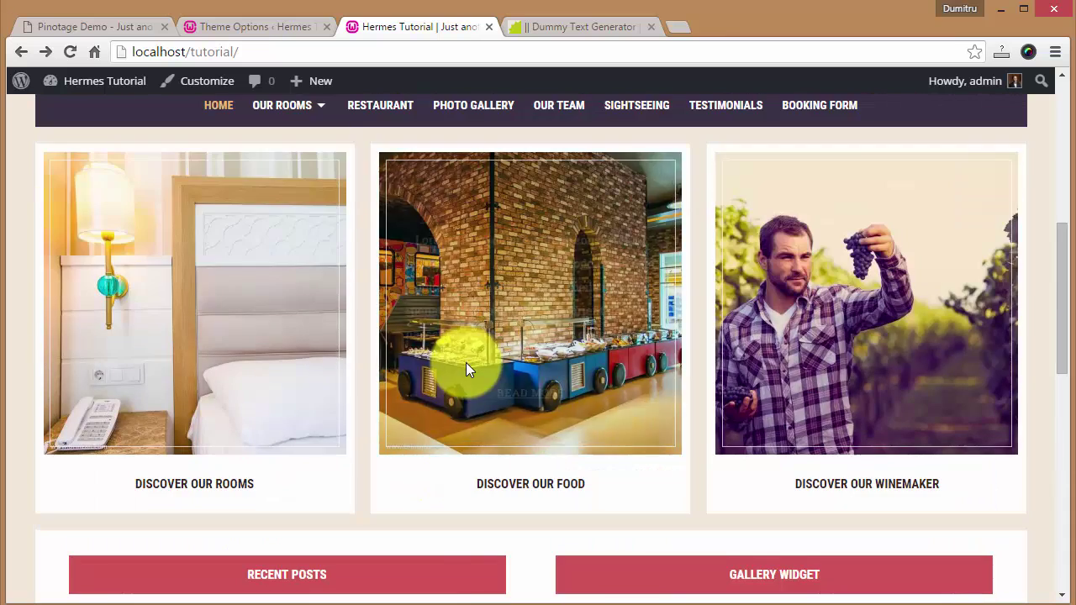
scroll(467, 357, up, 8)
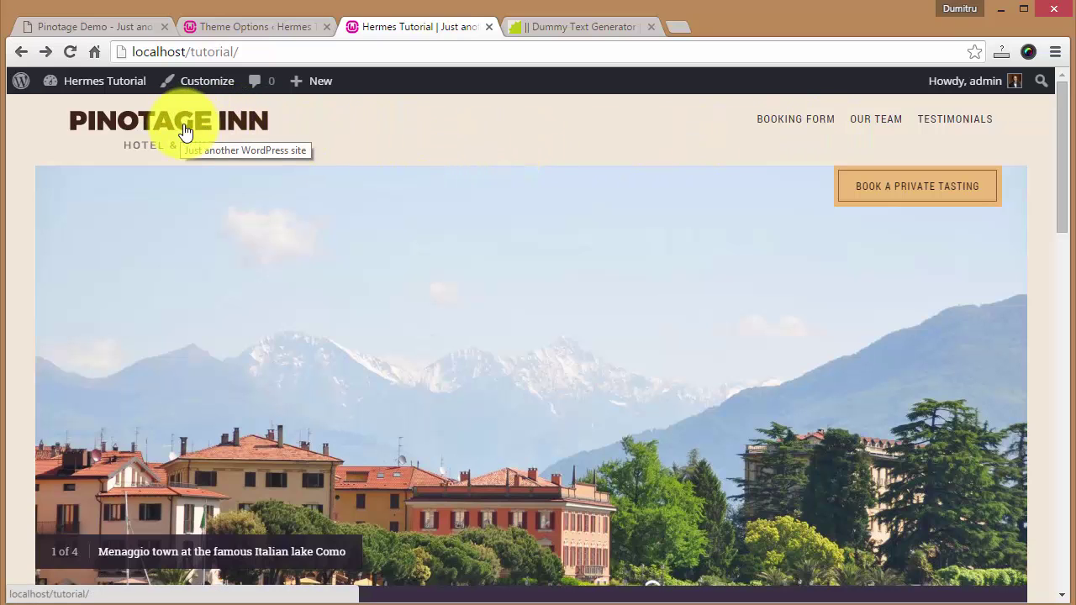
- Set the Header Logo/Menu Layout to Centered Layout, save the theme options, and check the header on the reloaded homepage
click(278, 27)
click(560, 319)
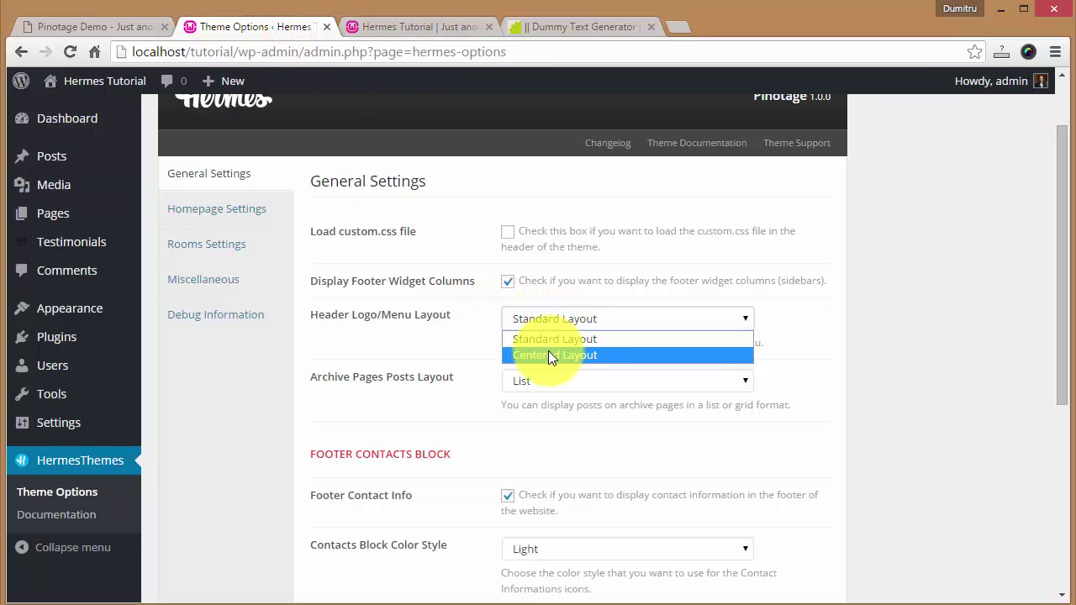
click(576, 355)
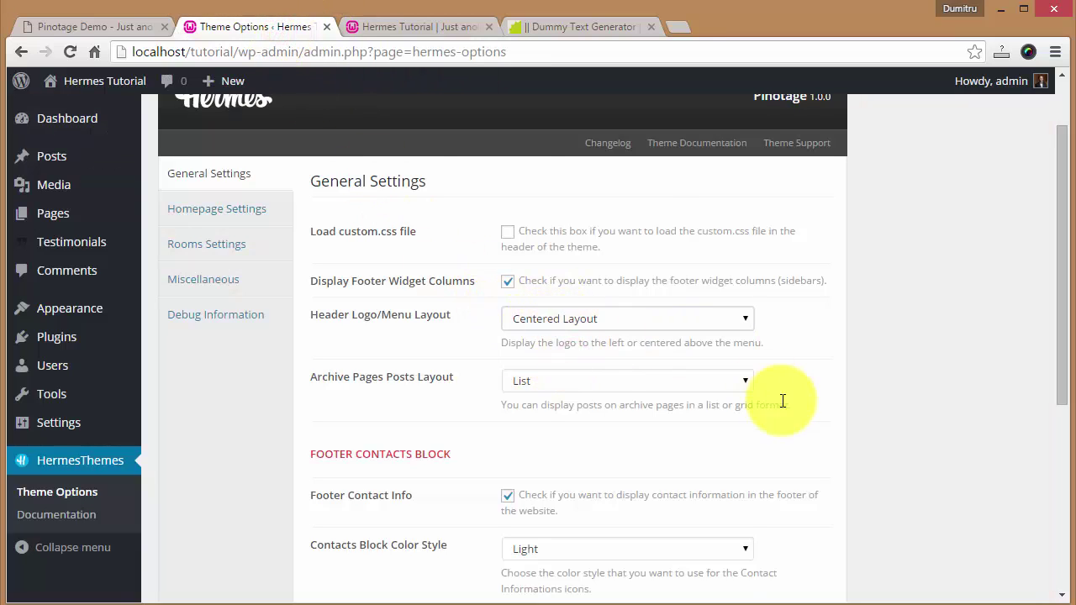
scroll(781, 403, down, 4)
click(781, 506)
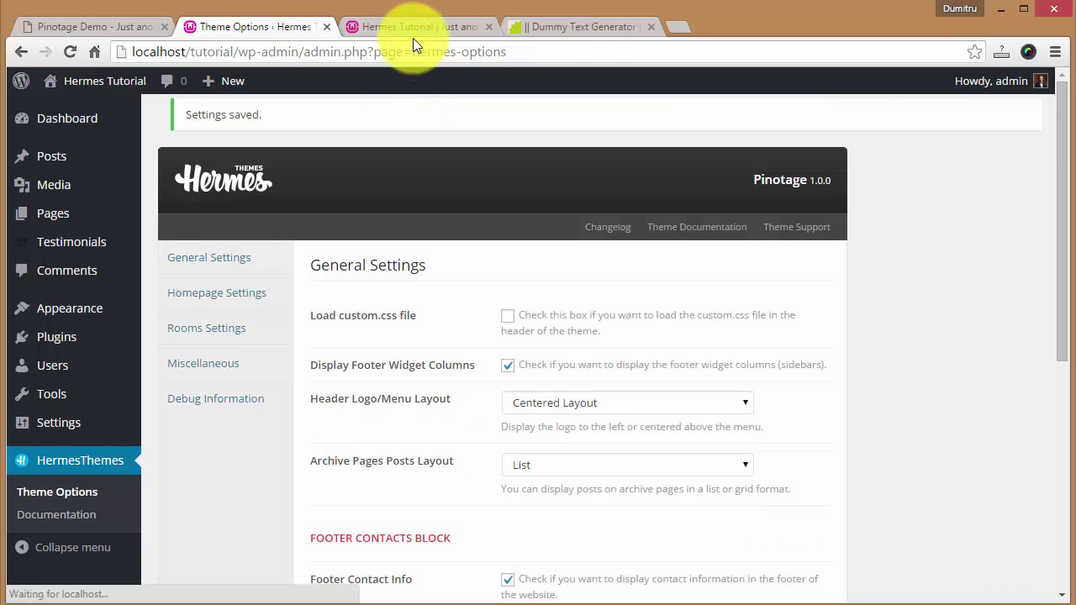
click(400, 34)
key(F5)
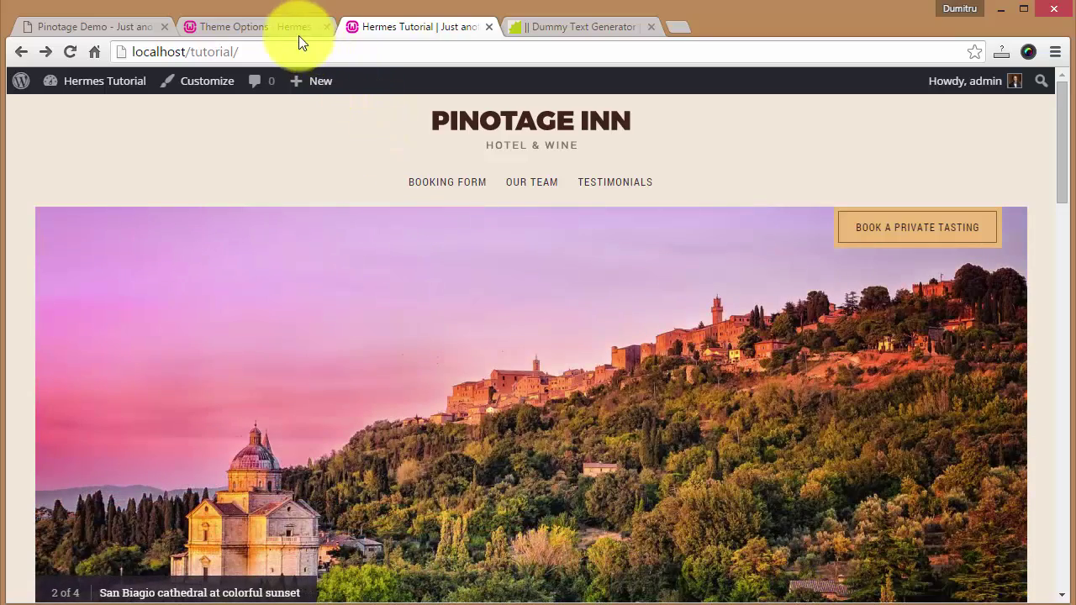
click(280, 28)
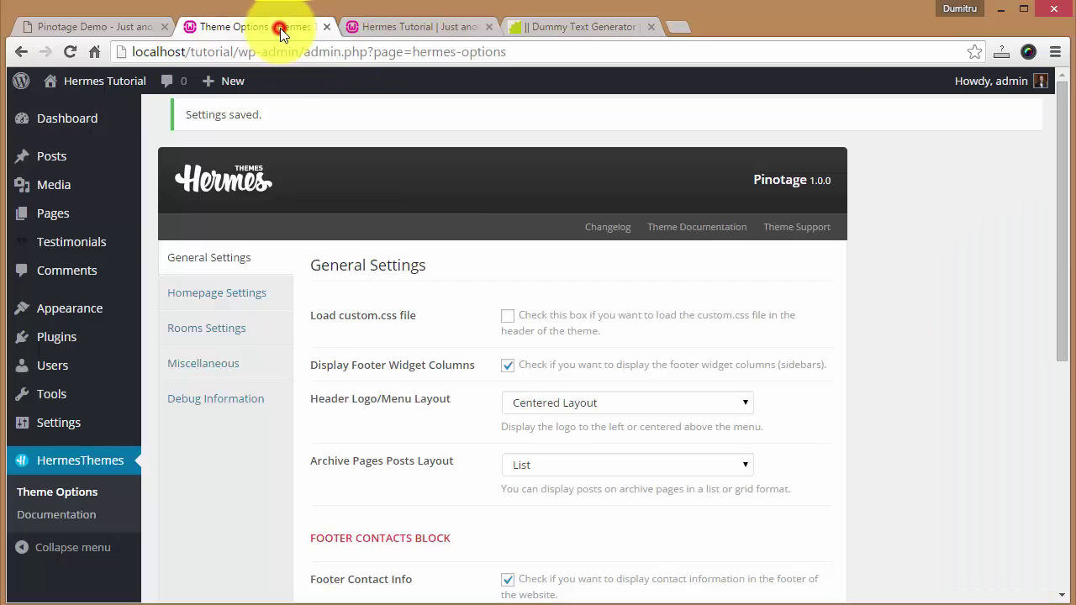
- Review the Archive Pages Posts Layout option and examine how posts are listed on the tutorial site's Our News category archive
scroll(436, 422, down, 1)
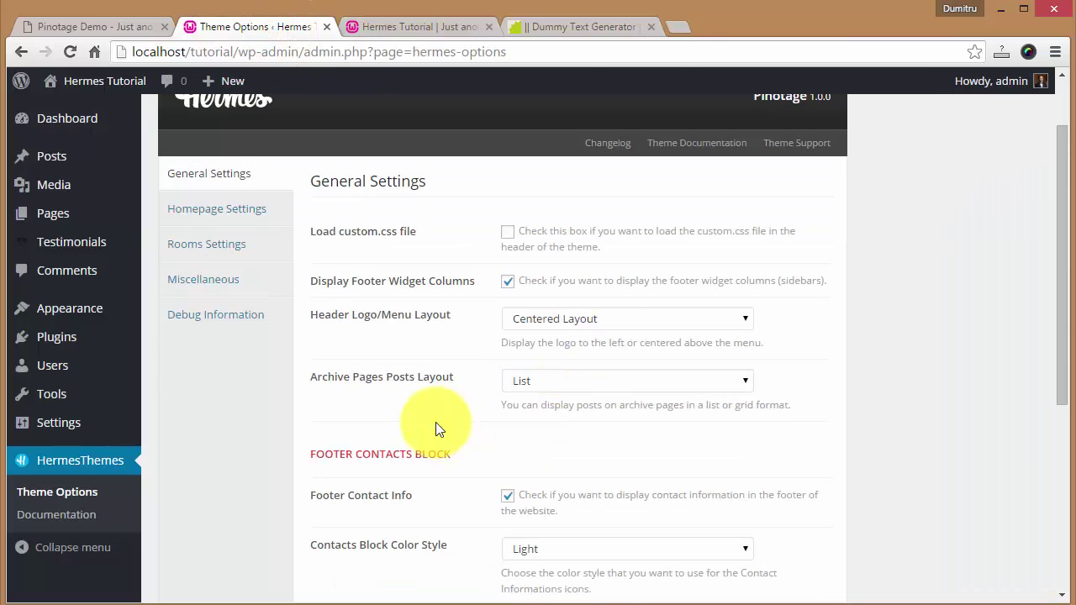
scroll(409, 378, down, 1)
scroll(412, 353, down, 1)
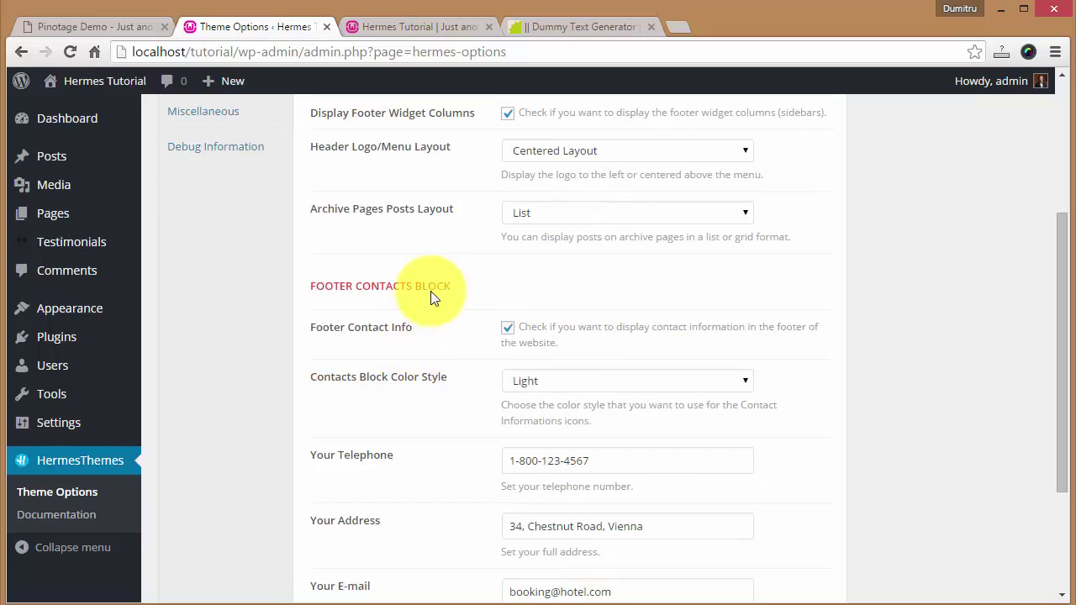
scroll(432, 288, up, 1)
click(381, 17)
scroll(440, 311, down, 10)
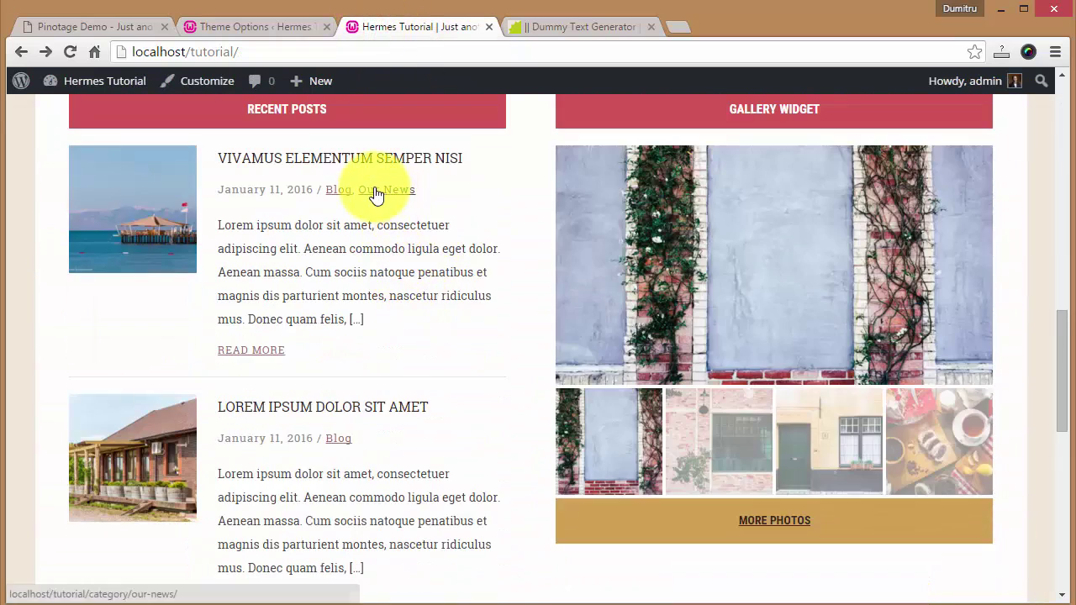
scroll(490, 325, down, 6)
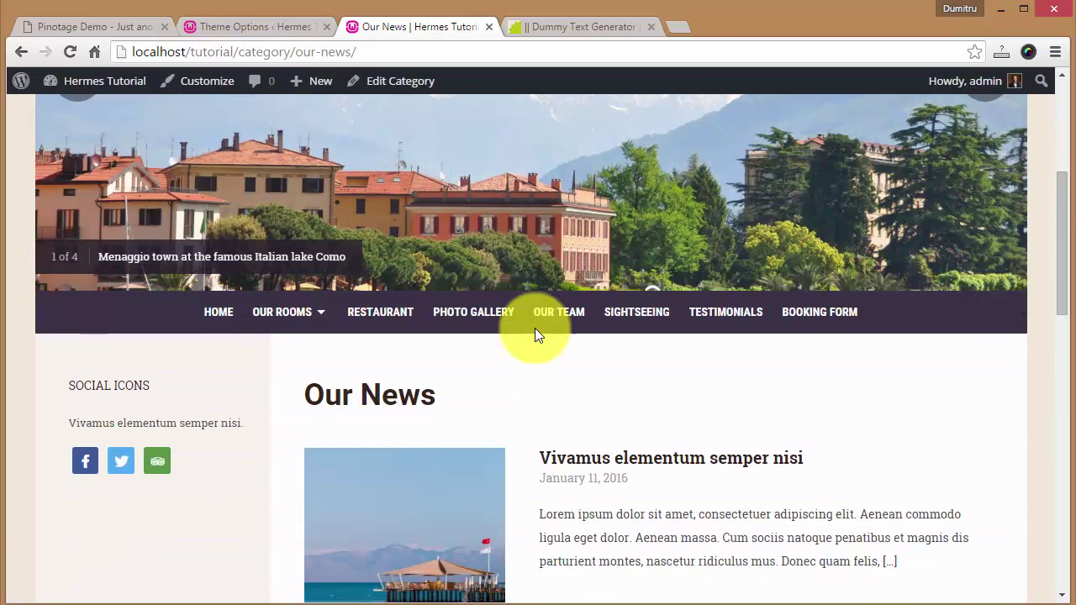
scroll(619, 348, down, 1)
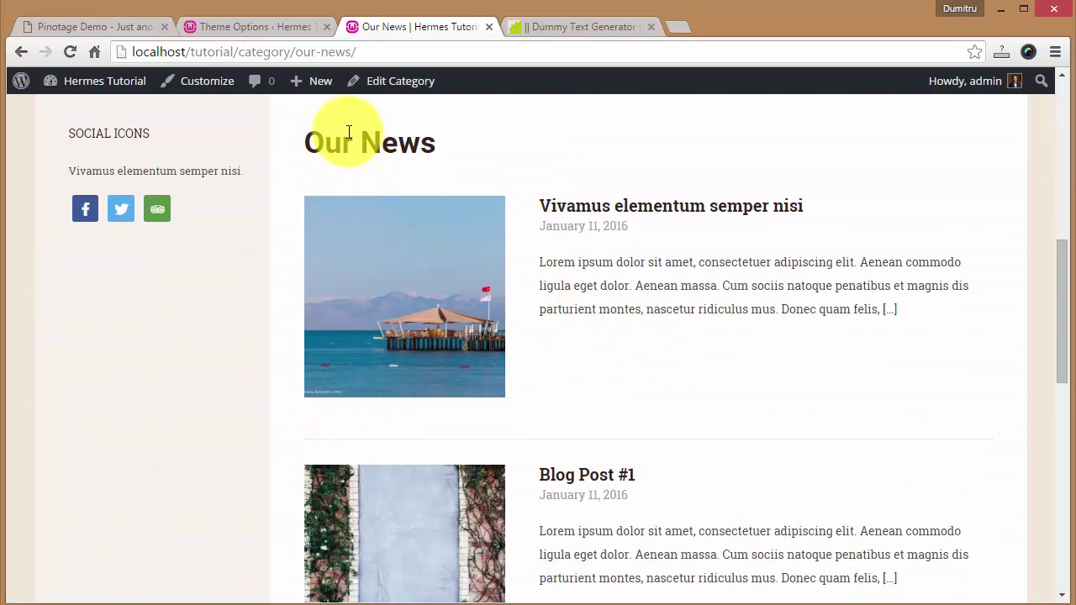
scroll(521, 334, down, 2)
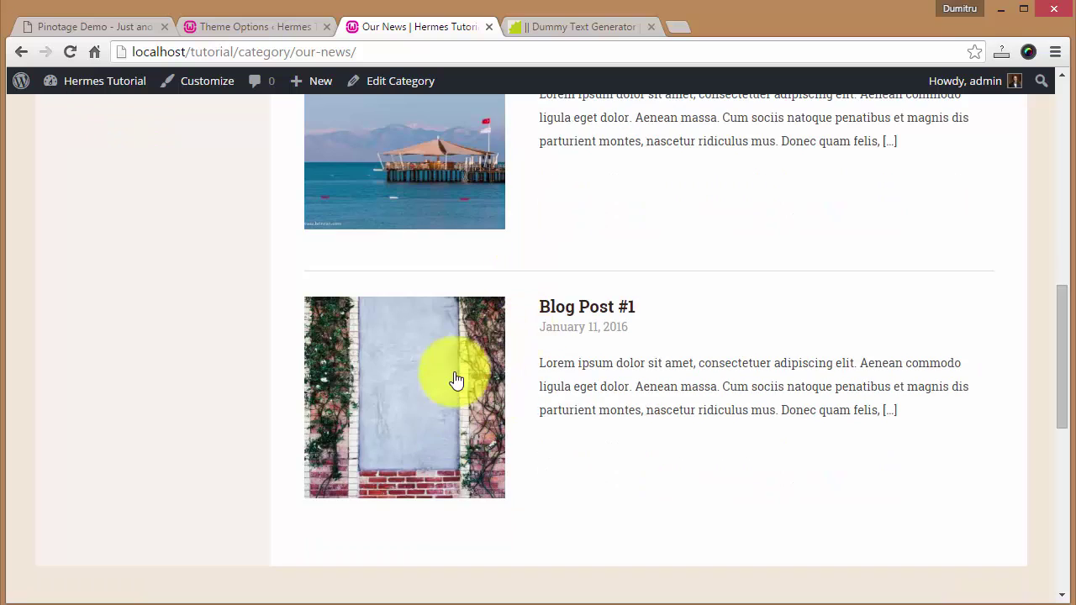
scroll(444, 269, up, 1)
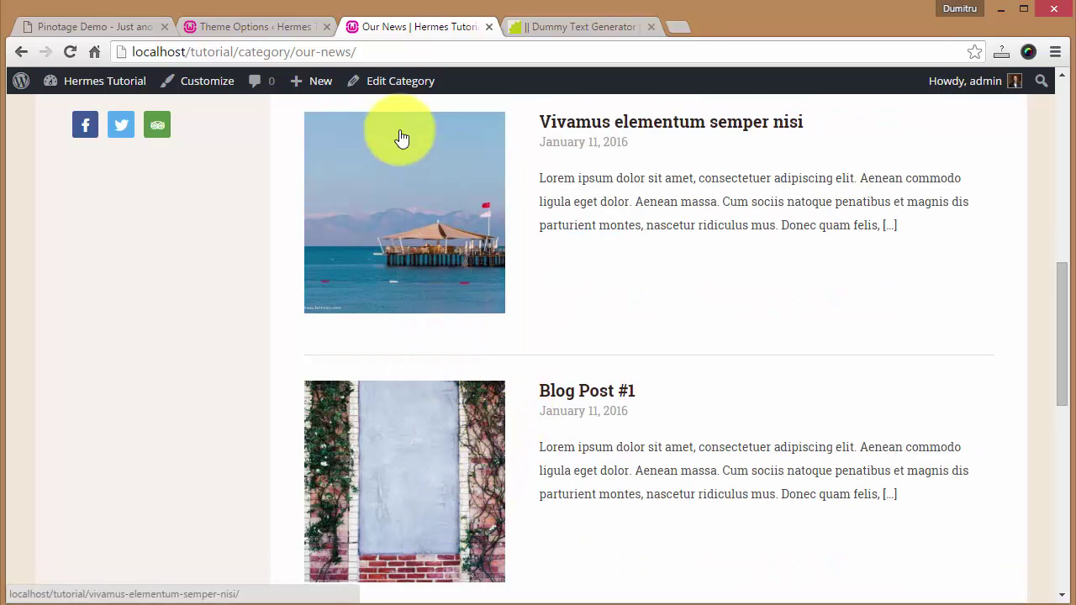
- Set the Archive Pages Posts Layout to Grid, save the theme options, and check the reloaded Our News archive
click(268, 21)
click(538, 296)
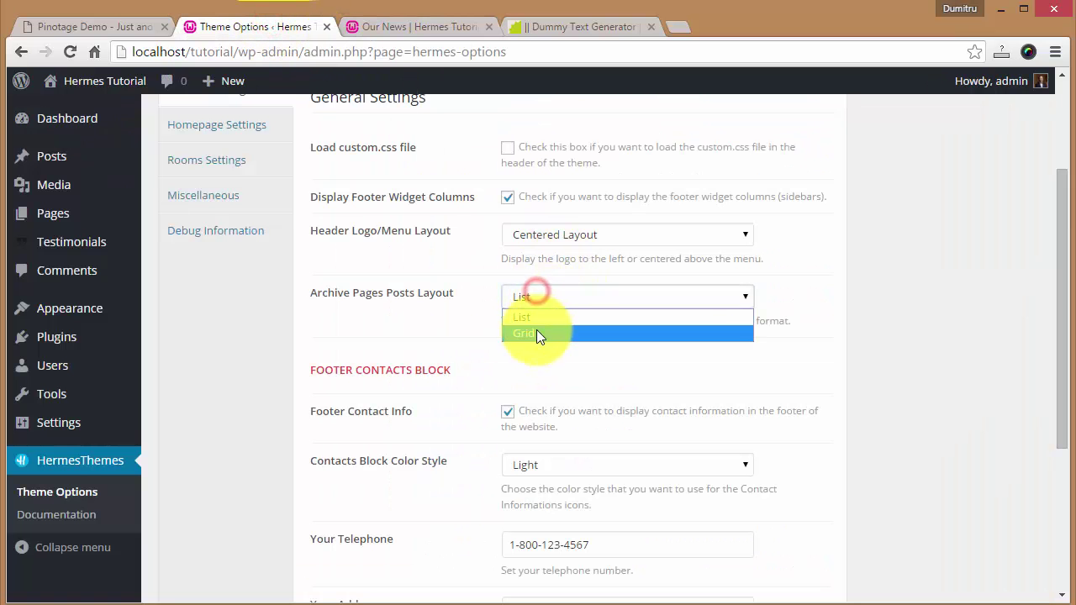
click(535, 330)
scroll(658, 360, down, 3)
click(795, 495)
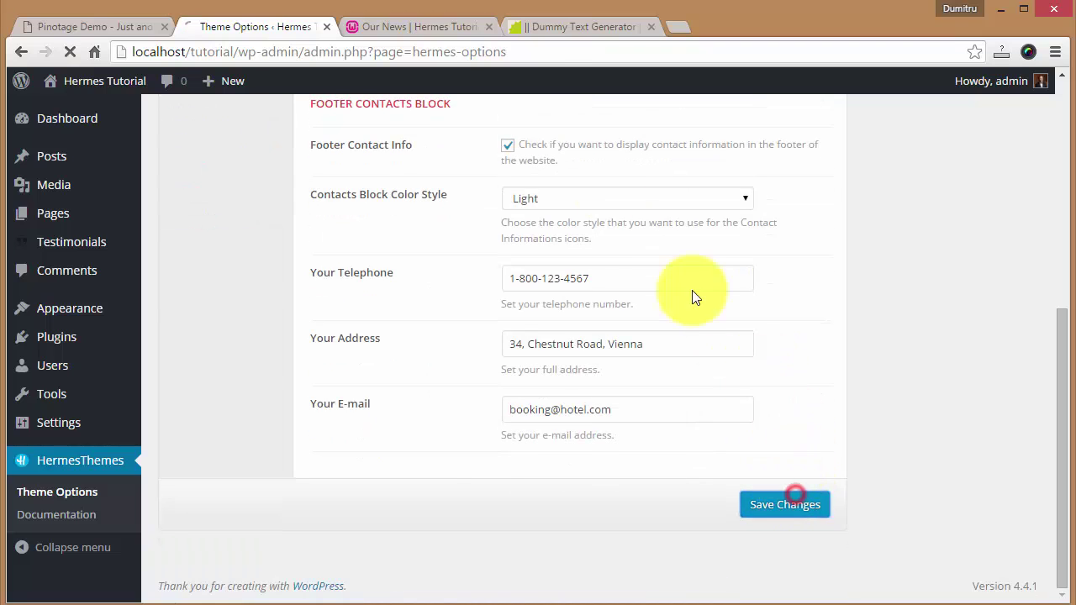
click(410, 36)
key(F5)
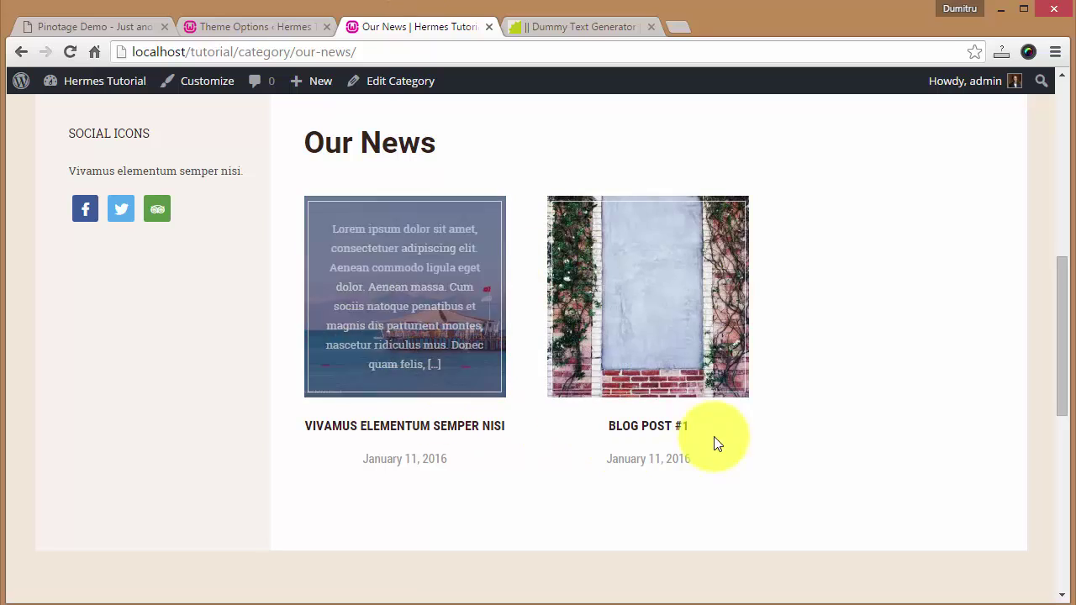
scroll(555, 488, up, 1)
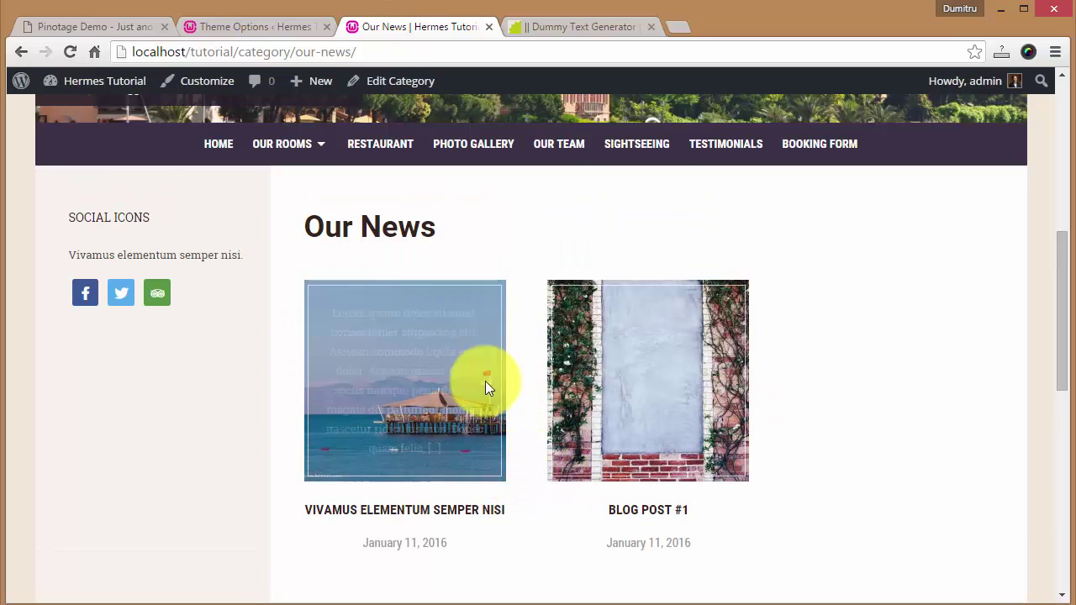
scroll(807, 395, down, 1)
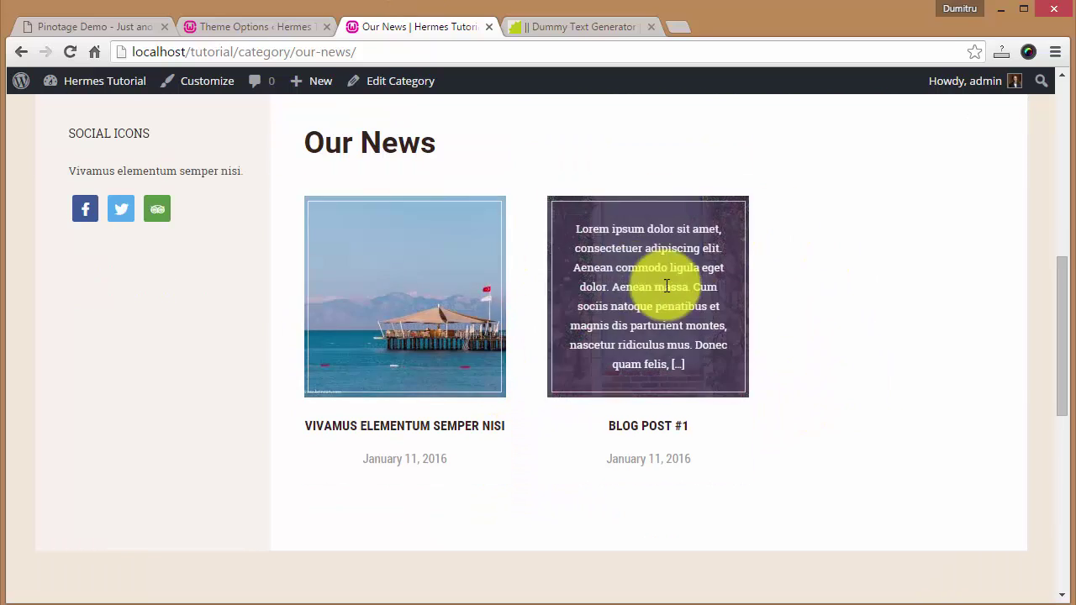
scroll(490, 154, up, 1)
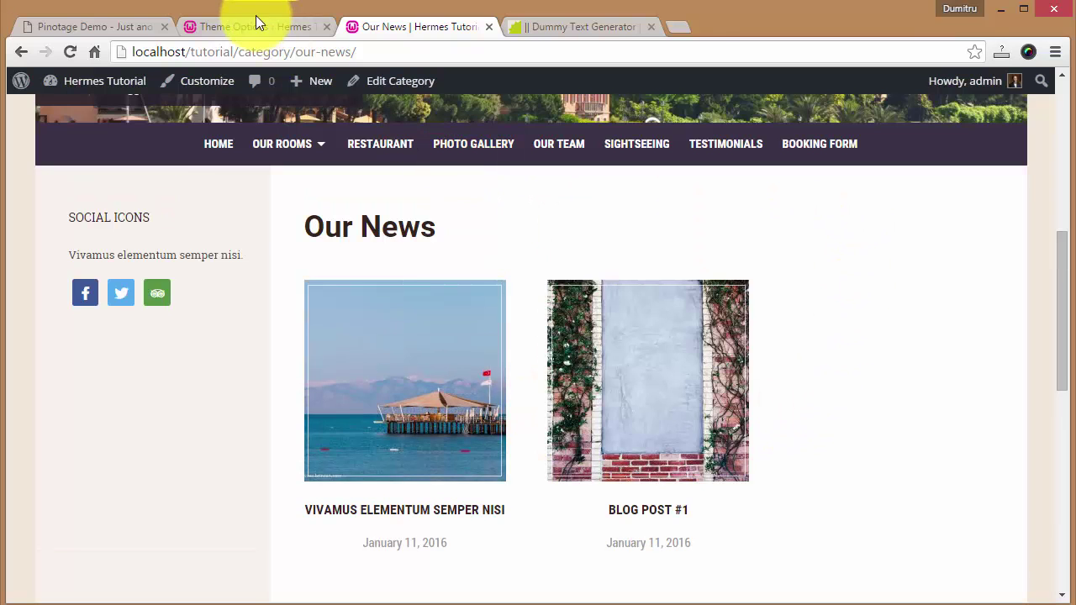
- Set the Archive Pages Posts Layout back to List and the Header Logo/Menu Layout to Standard Layout in General Settings
click(253, 26)
scroll(544, 298, down, 1)
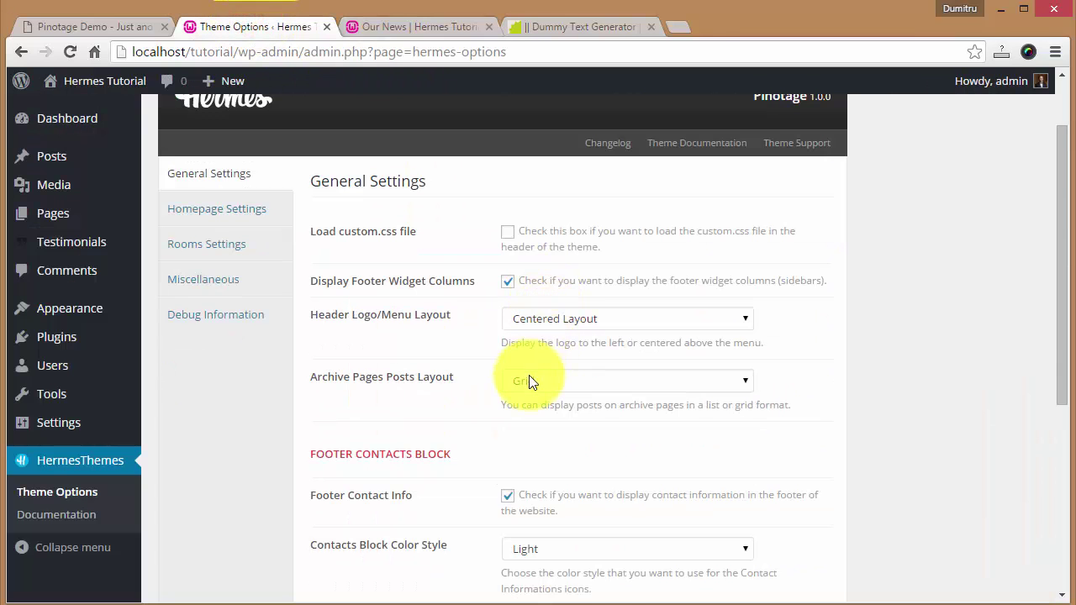
click(529, 380)
click(526, 396)
click(544, 319)
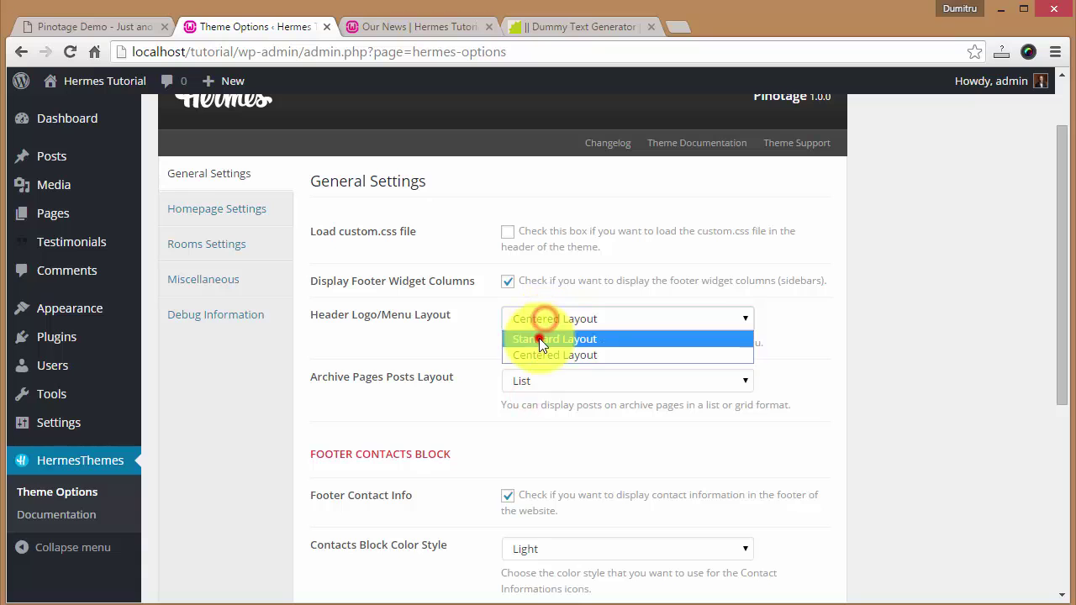
click(539, 338)
scroll(904, 338, down, 1)
scroll(905, 338, down, 3)
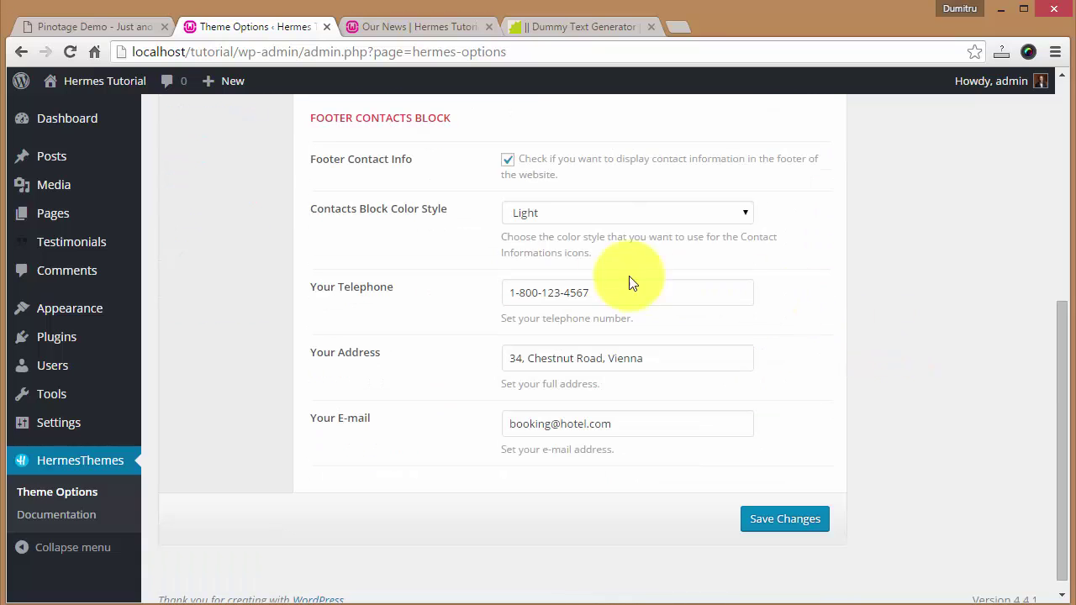
scroll(494, 370, up, 5)
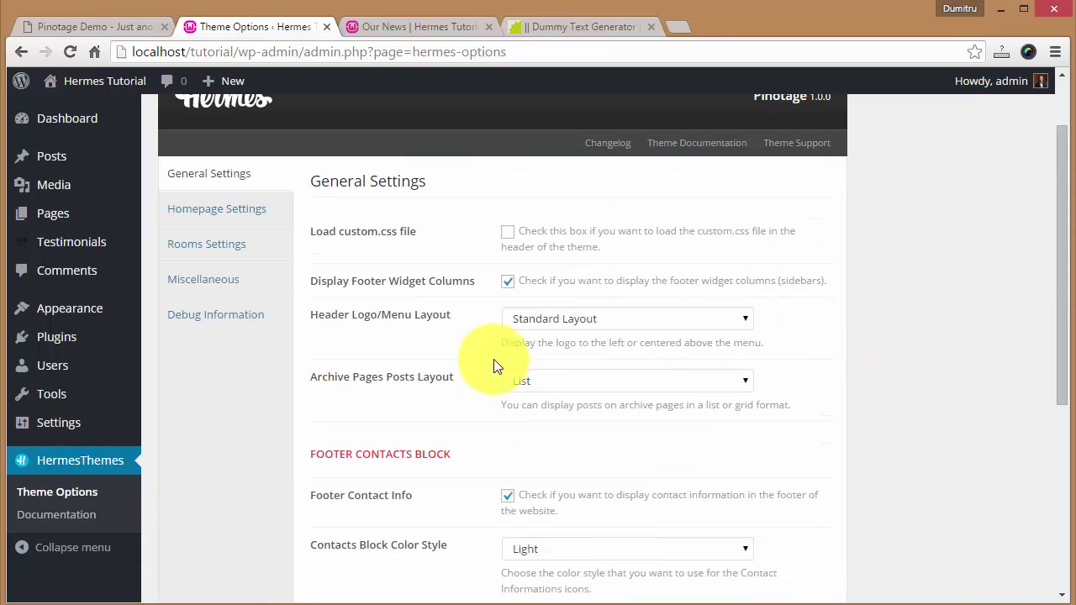
- View the Homepage Settings and review the slideshow, booking button and featured pages options
click(212, 216)
scroll(437, 202, down, 1)
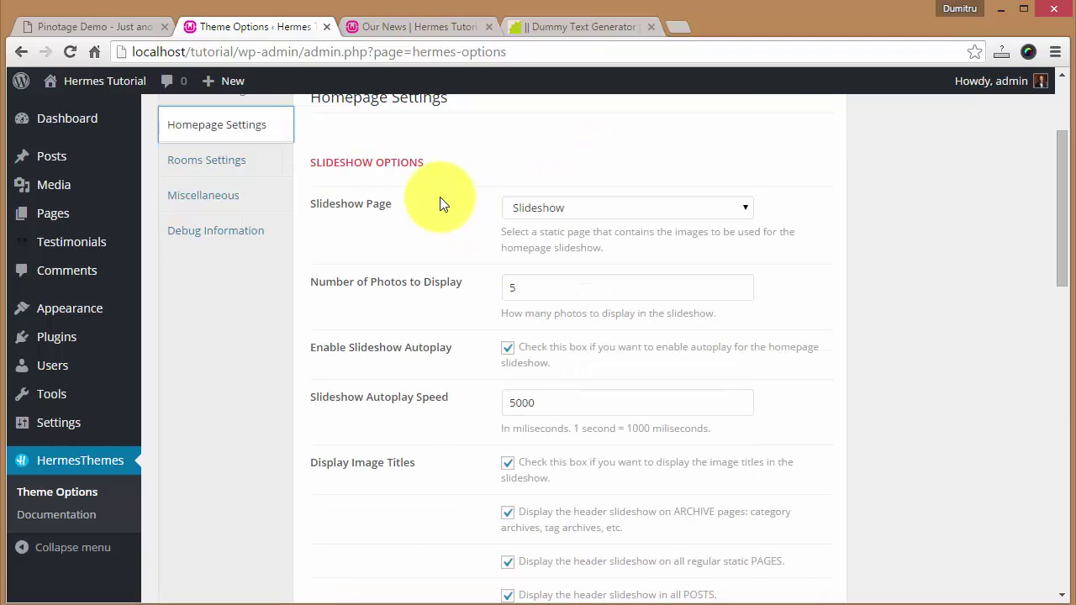
scroll(599, 275, down, 2)
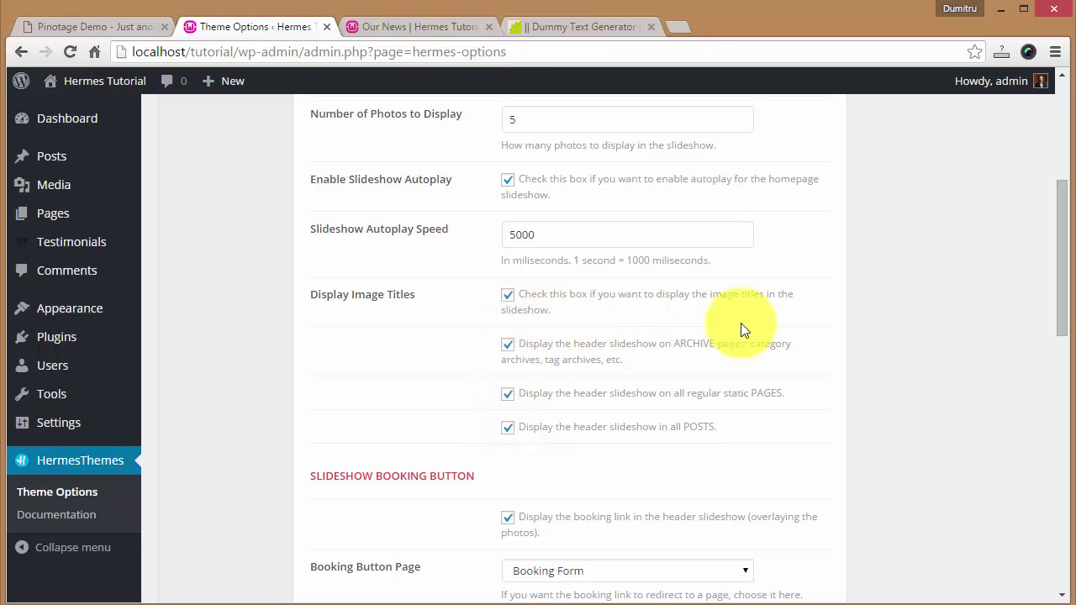
scroll(588, 244, up, 1)
click(586, 312)
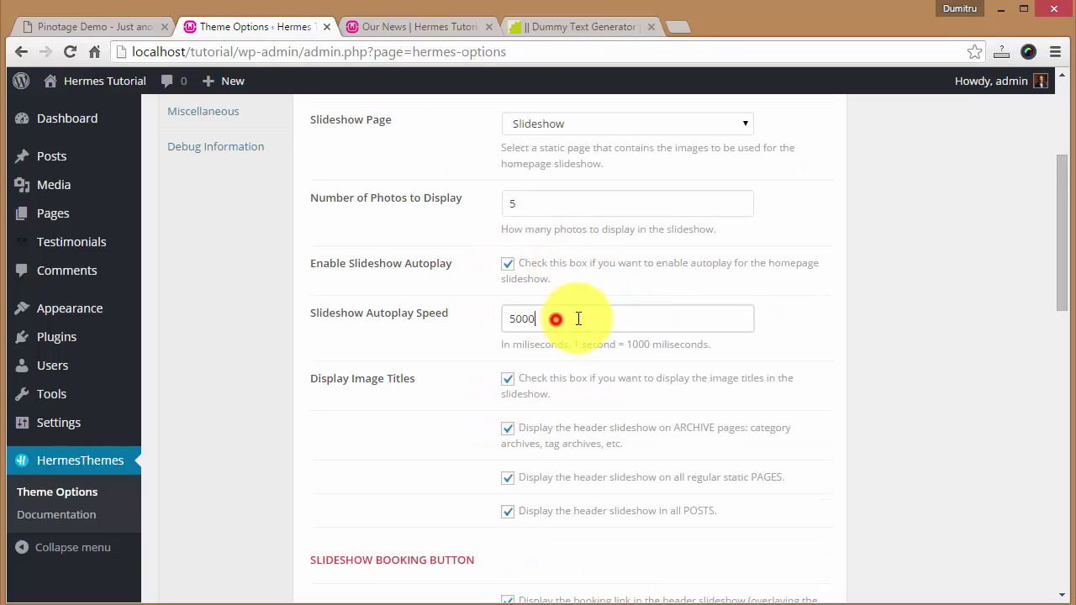
scroll(874, 303, down, 5)
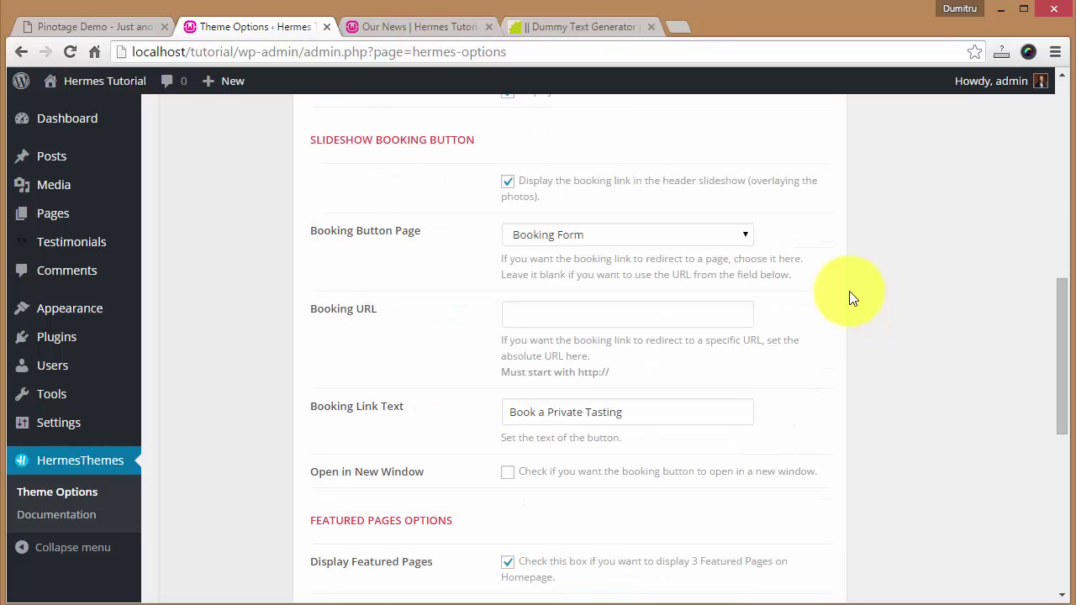
scroll(438, 213, down, 4)
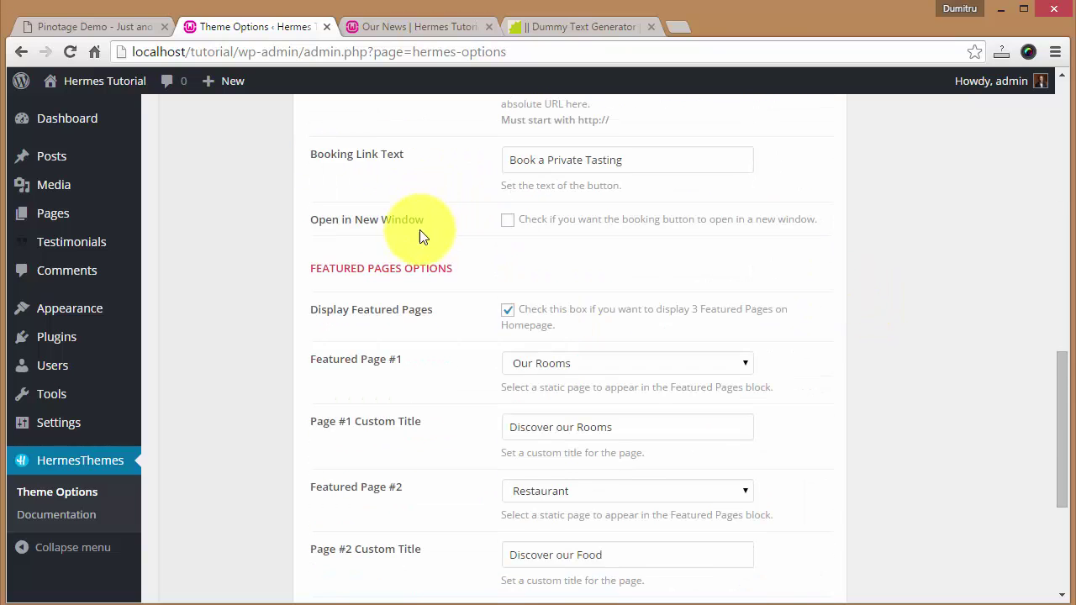
scroll(429, 354, down, 2)
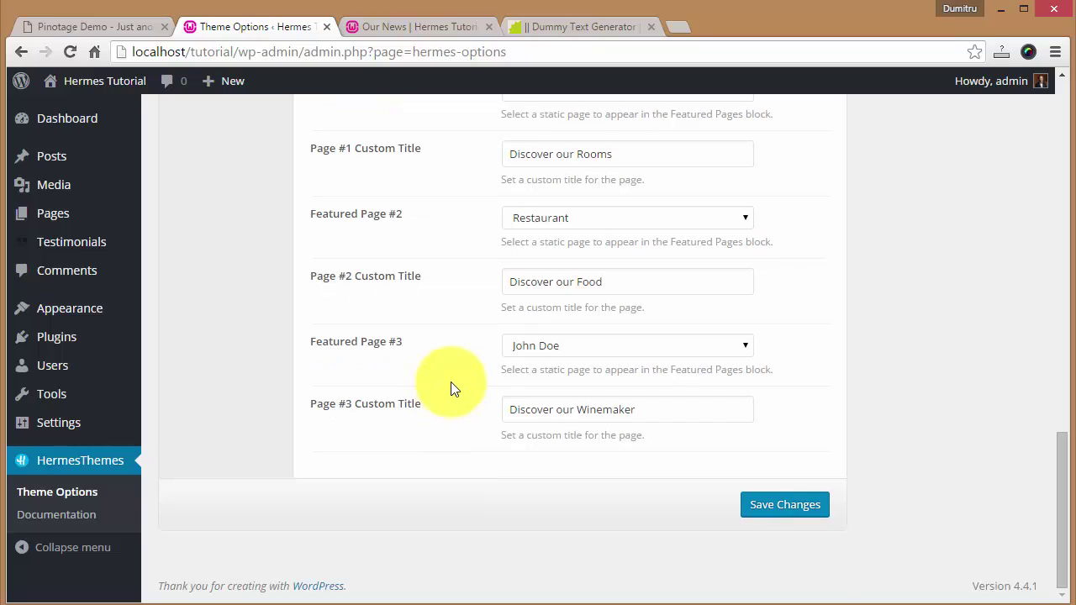
- Disable Display Featured Pages in the Homepage Settings and save the theme options
scroll(452, 378, up, 1)
scroll(471, 277, up, 1)
click(510, 204)
scroll(713, 455, down, 2)
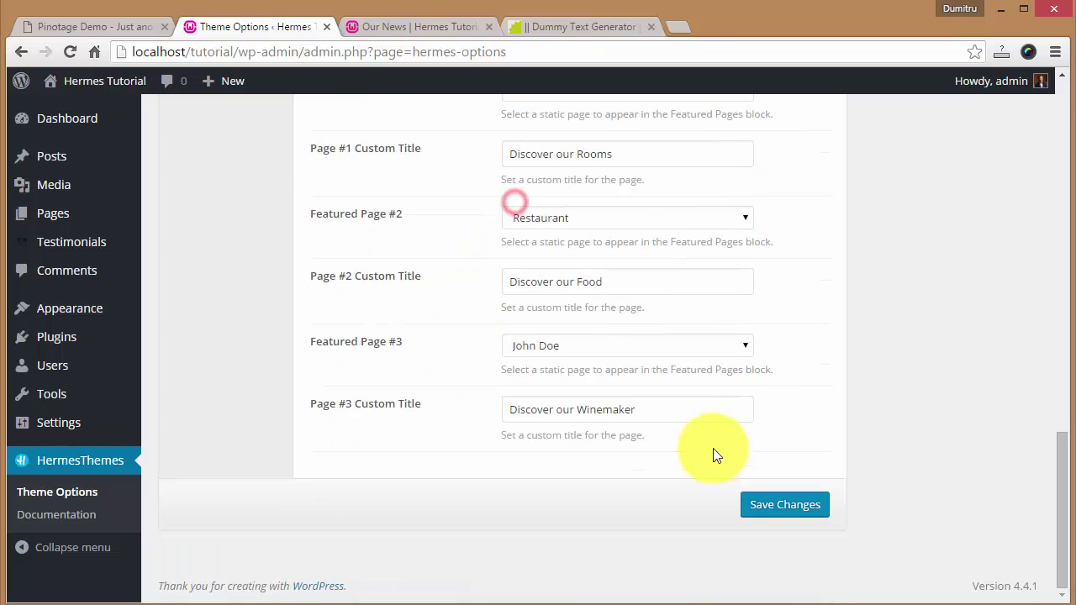
click(778, 505)
- Return to the tutorial site's homepage and check the area between the main menu and the Recent Posts and Gallery widgets
click(431, 23)
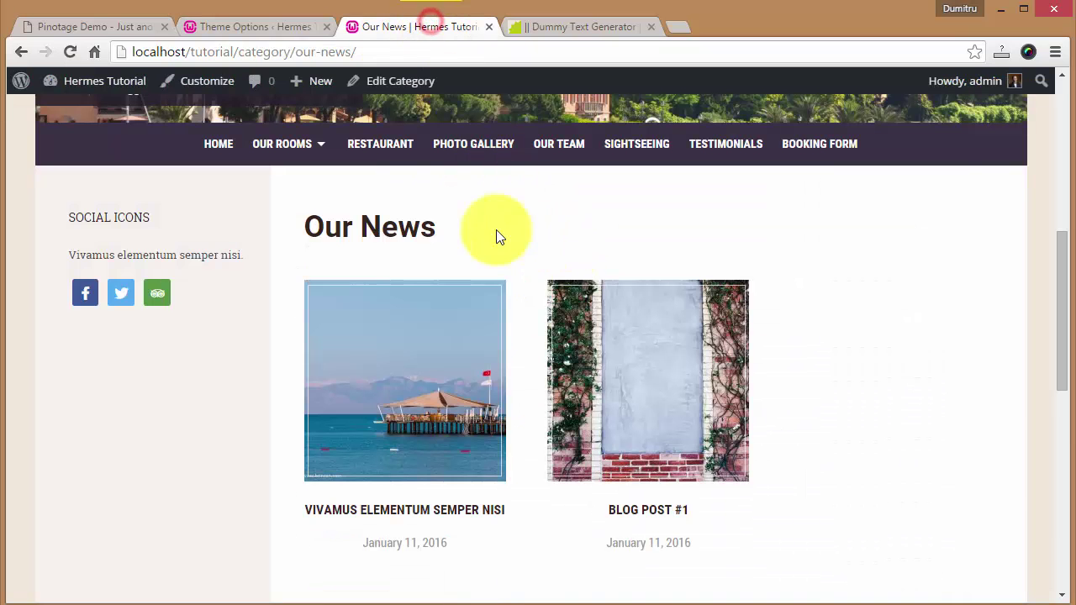
scroll(337, 202, up, 4)
scroll(219, 152, up, 2)
click(494, 128)
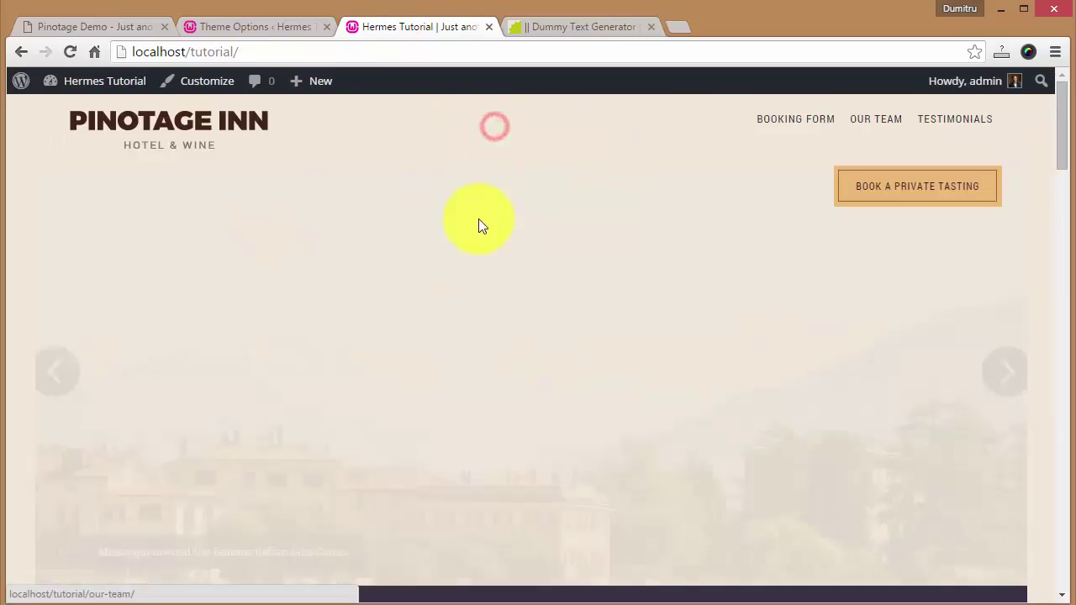
scroll(474, 247, down, 12)
scroll(446, 296, up, 6)
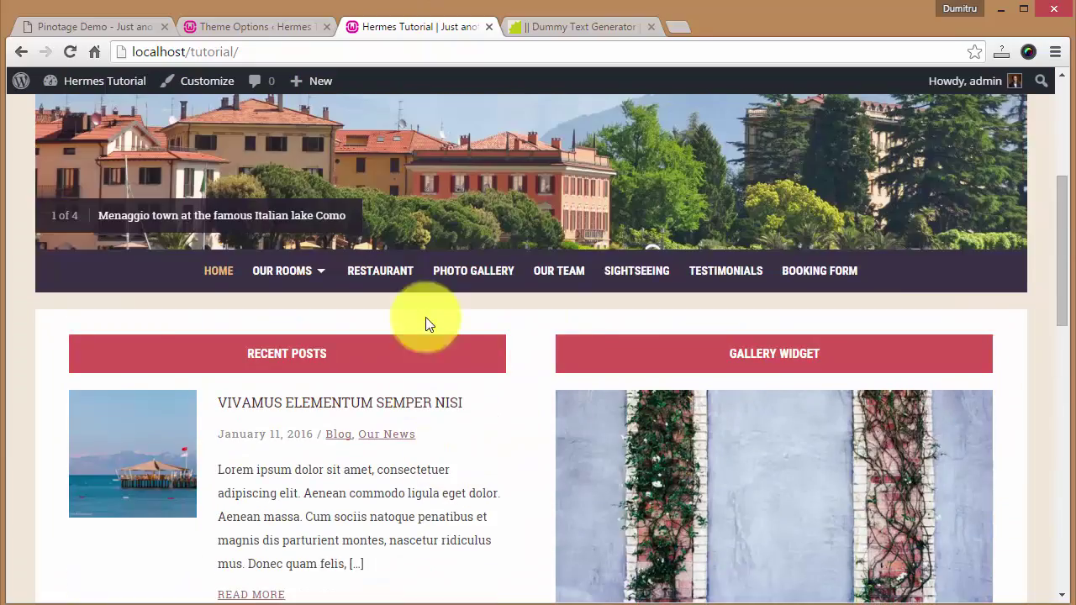
scroll(351, 334, down, 3)
scroll(433, 391, up, 3)
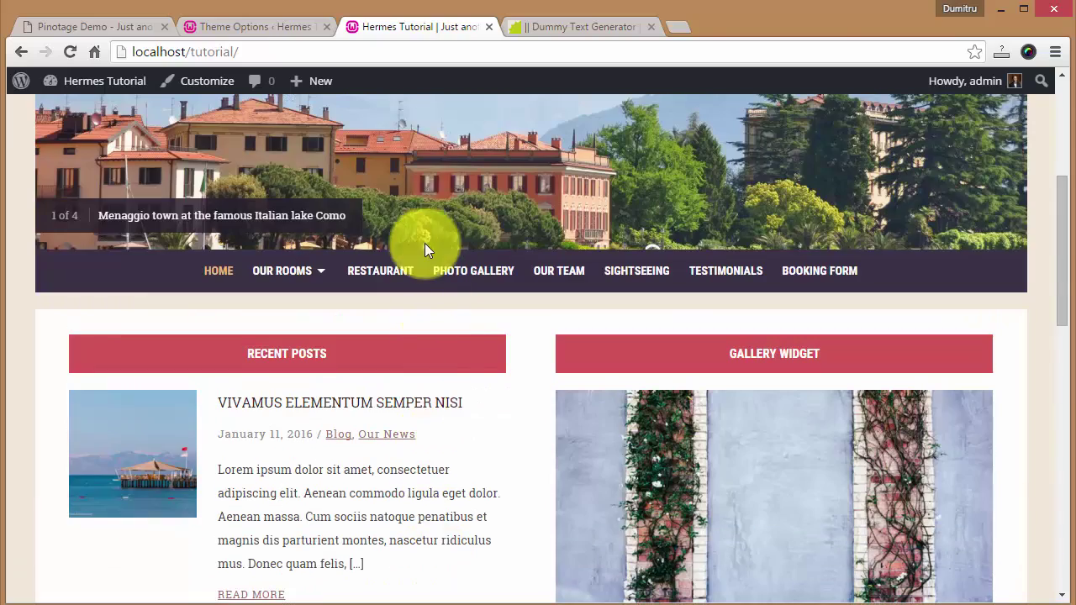
- Re-enable Display Featured Pages in the theme's Homepage Settings
click(257, 26)
scroll(487, 293, down, 15)
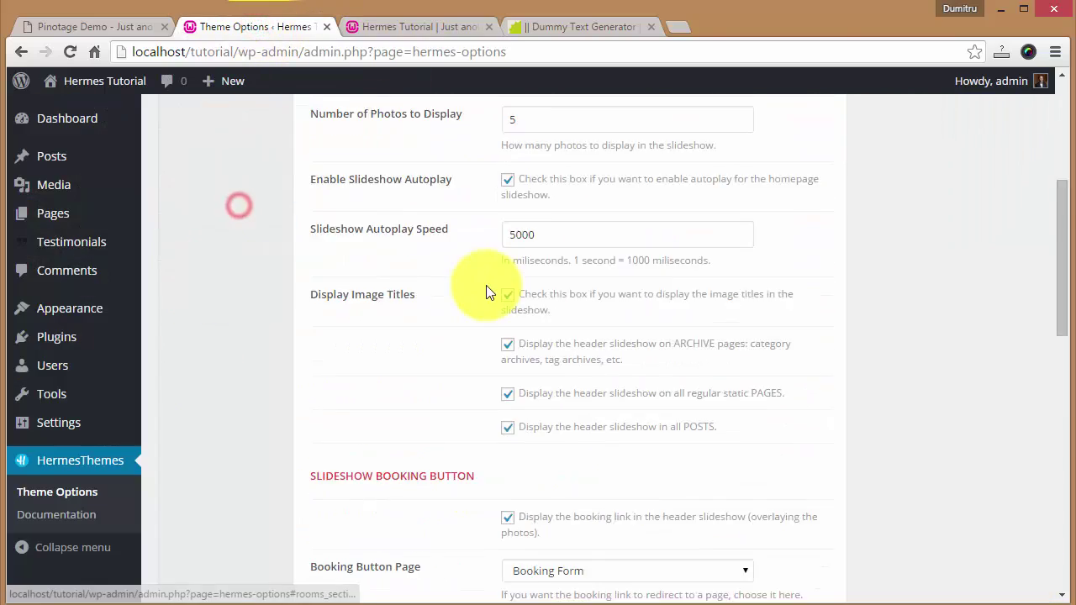
scroll(428, 317, down, 1)
click(509, 142)
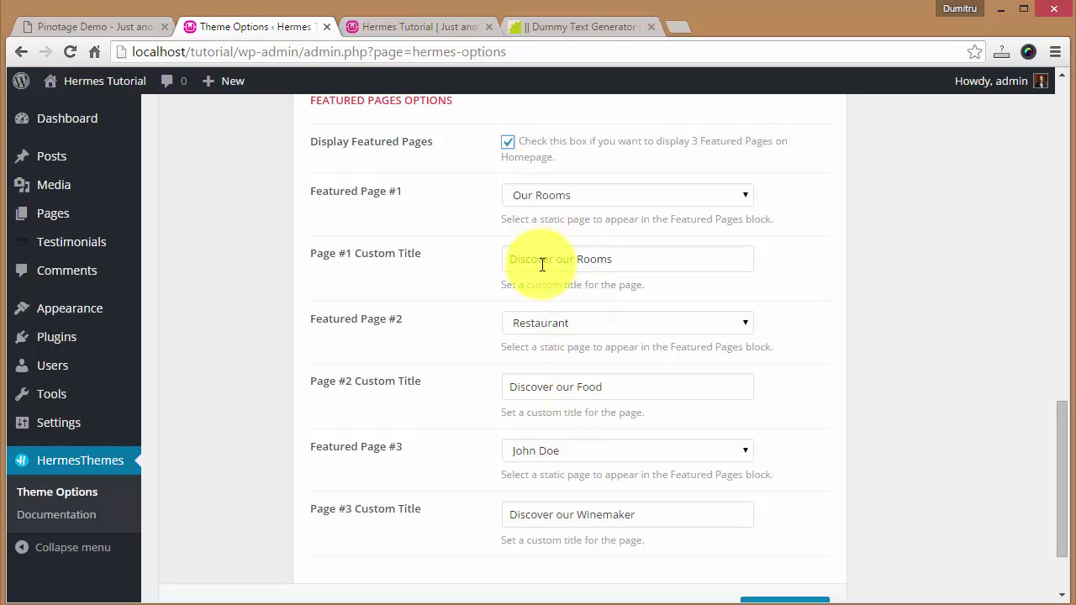
- View the Rooms Settings and review the booking link options and the room amenities labels
scroll(456, 315, up, 16)
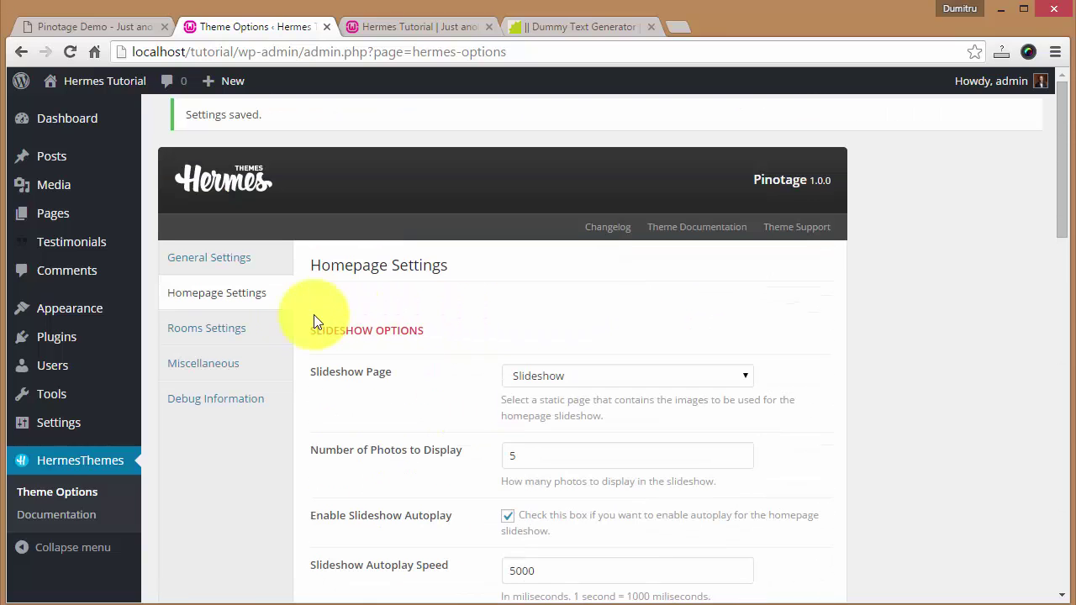
click(215, 322)
scroll(410, 252, down, 6)
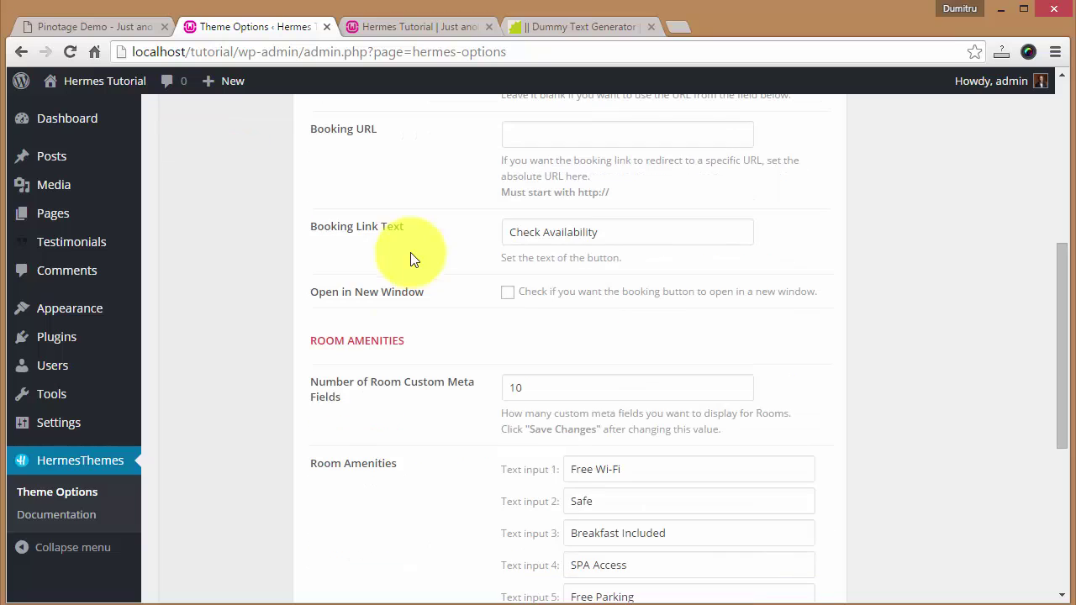
scroll(410, 279, down, 3)
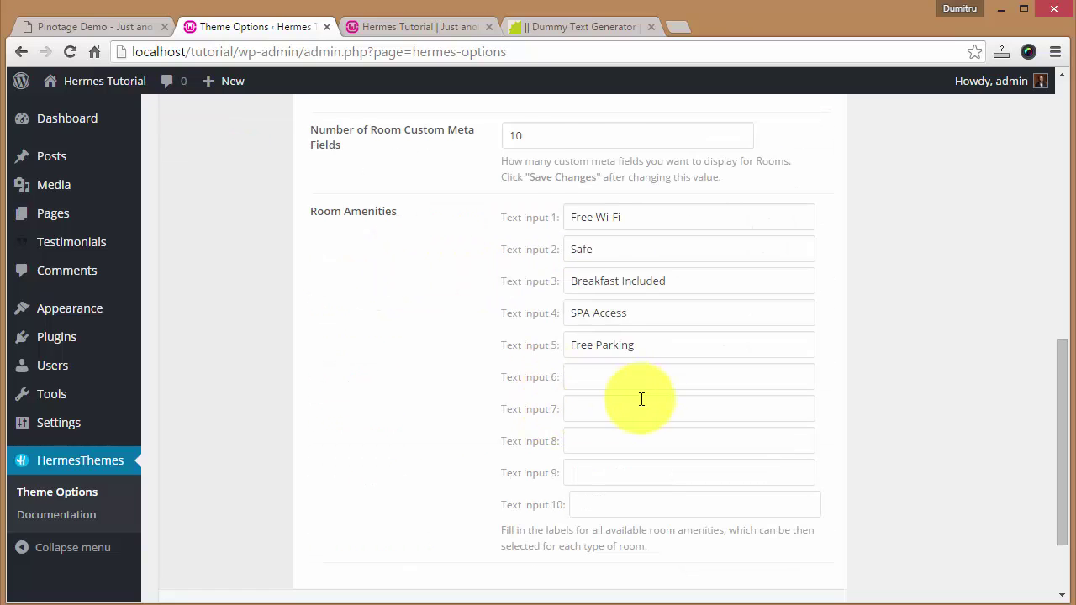
scroll(519, 286, up, 10)
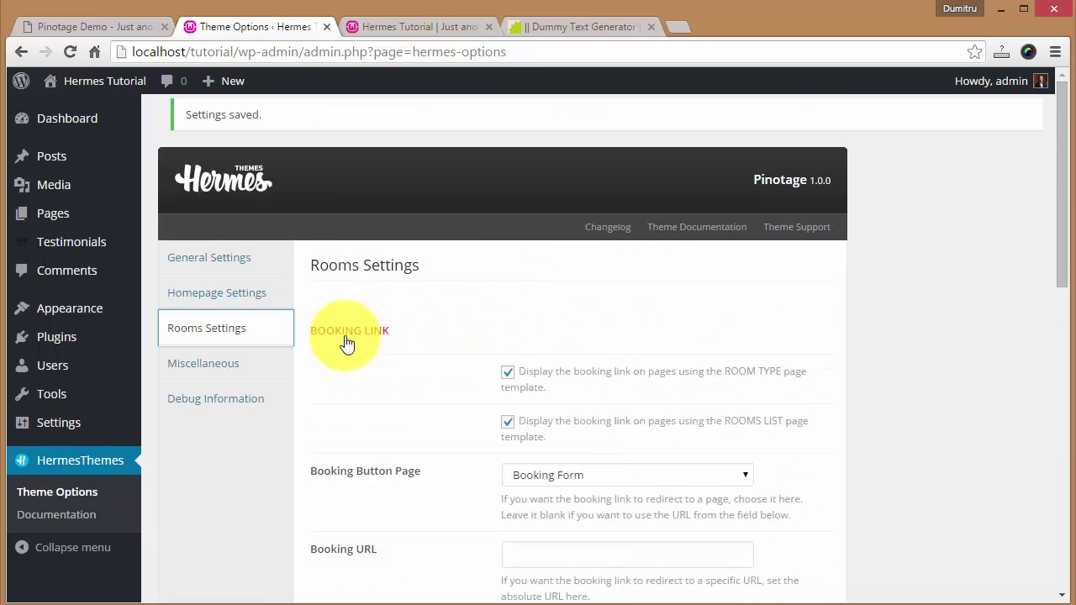
- View the Miscellaneous theme settings and review the custom code boxes for head and body, the comment display options and the footer credit
click(210, 370)
scroll(392, 365, down, 2)
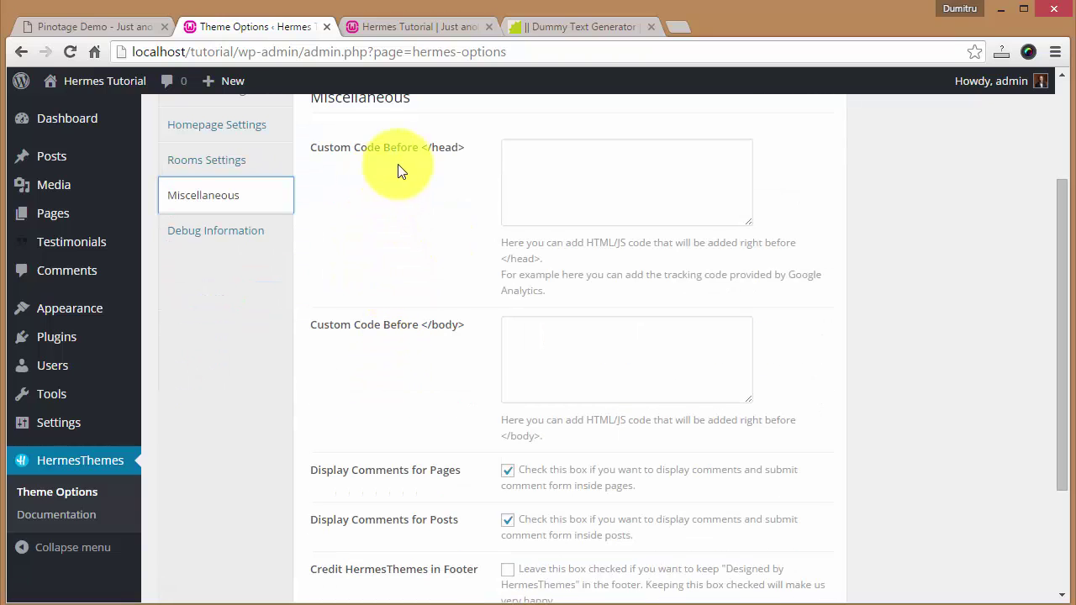
click(572, 164)
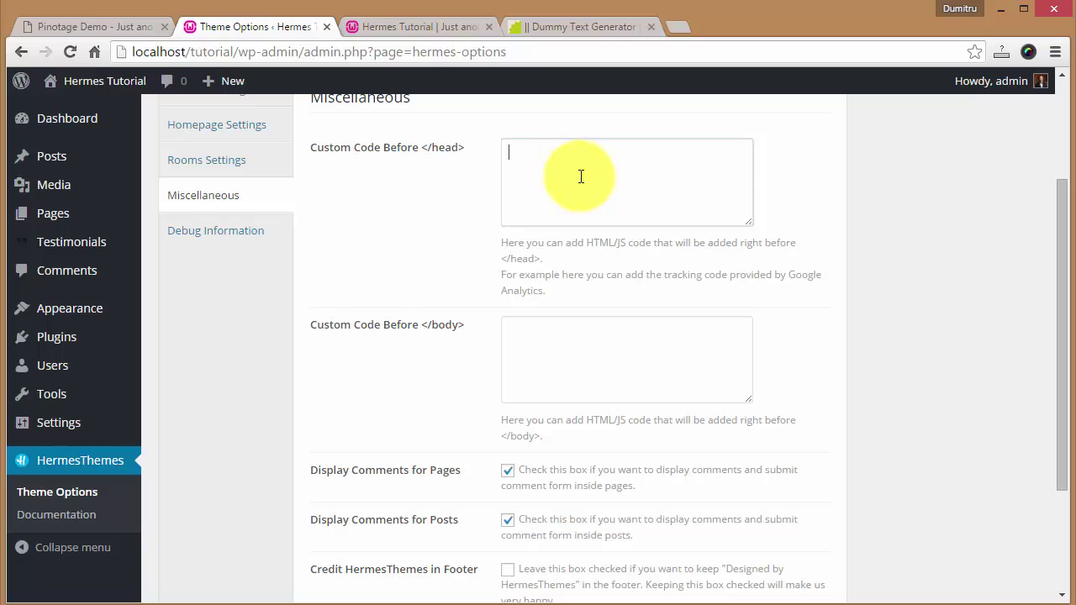
click(560, 178)
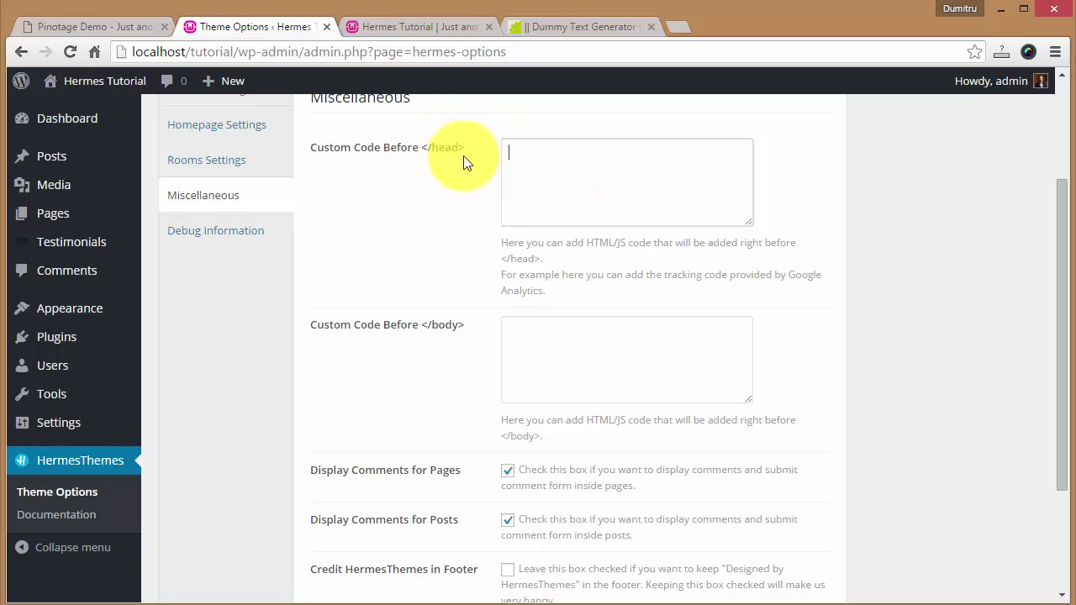
click(598, 190)
scroll(358, 284, down, 1)
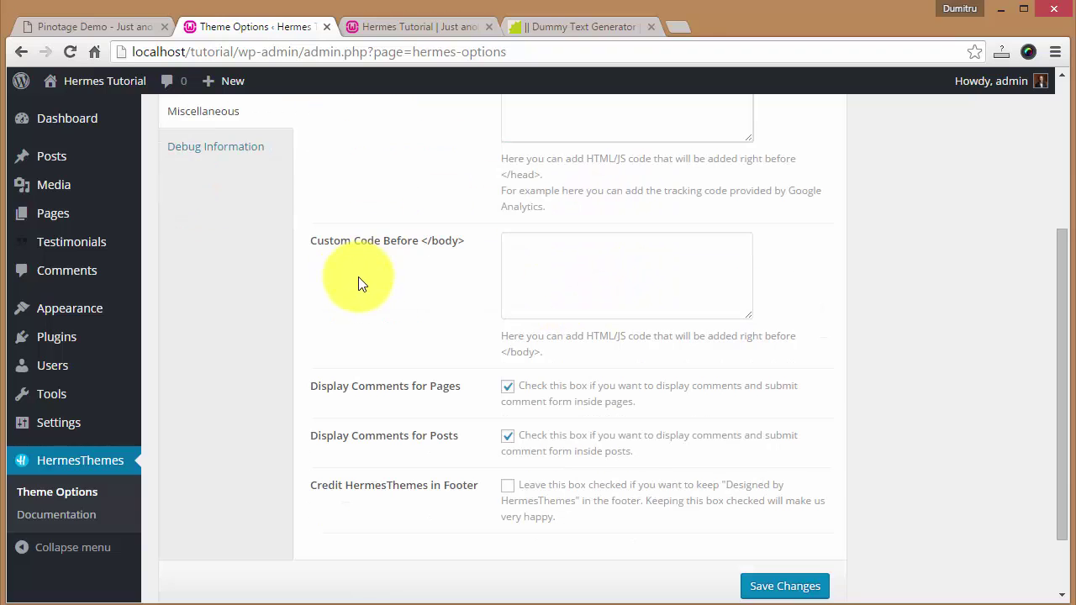
click(598, 276)
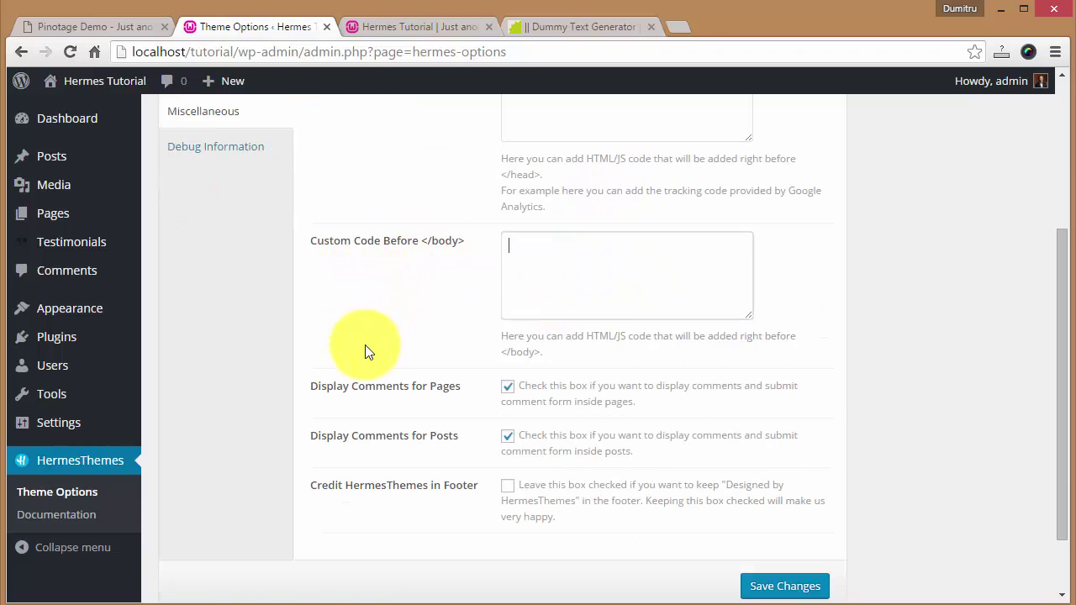
scroll(364, 352, down, 1)
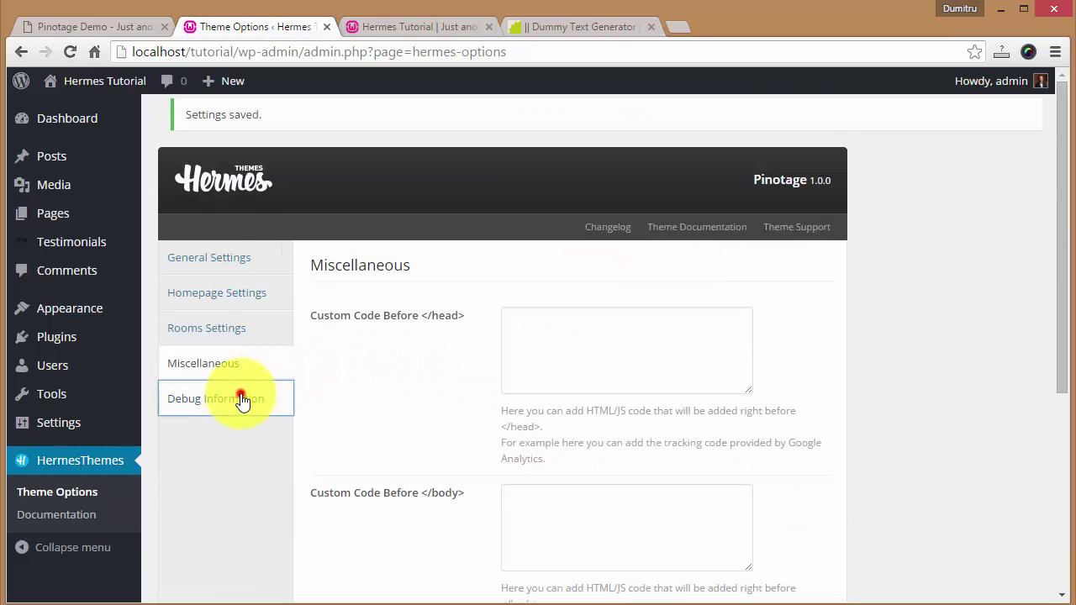
- View the theme's Debug Information and check the site URL, theme version, WordPress version and active plugins
click(241, 398)
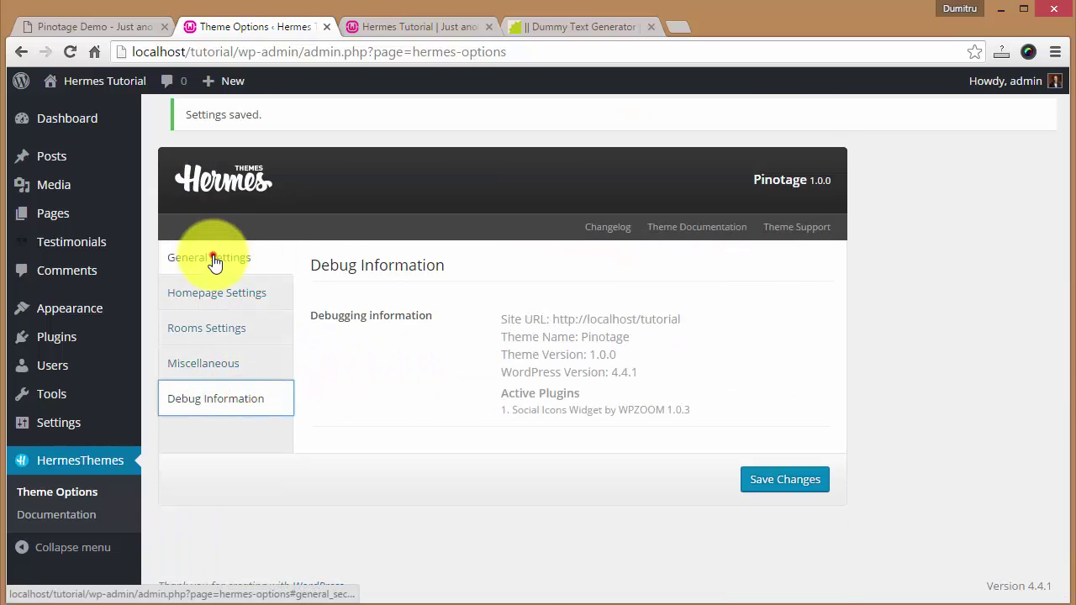
click(215, 261)
click(223, 398)
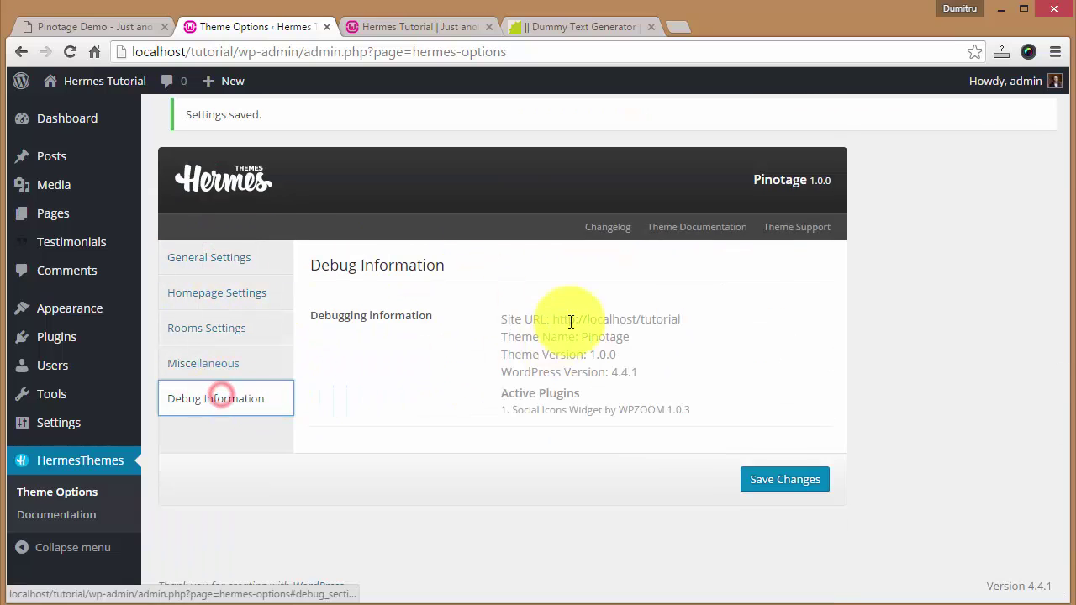
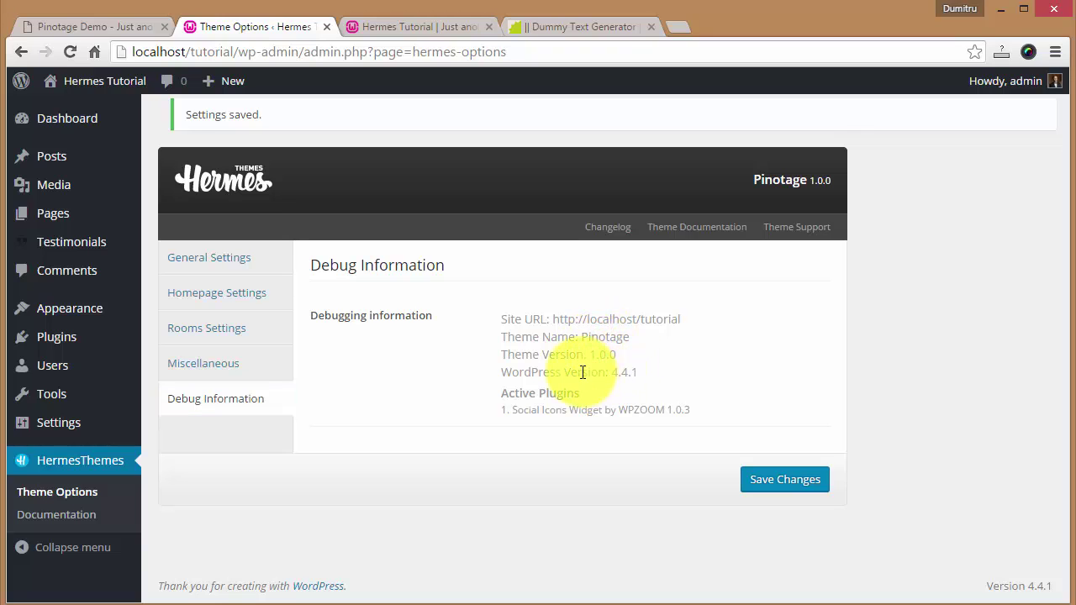
drag(608, 372, 651, 372)
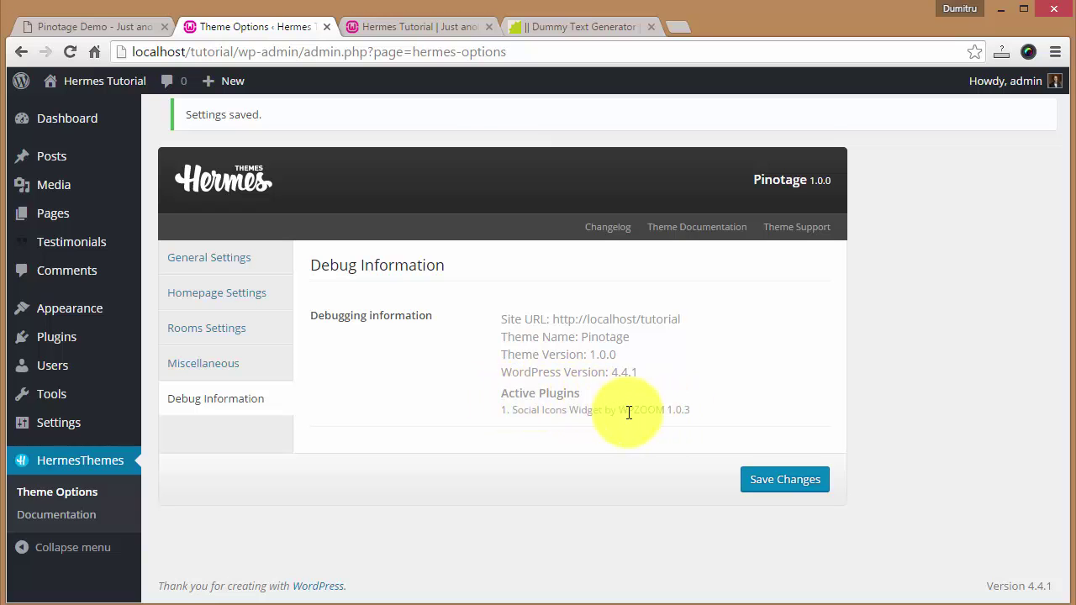
- Return to the General Settings and save the theme options
click(234, 258)
scroll(696, 405, down, 5)
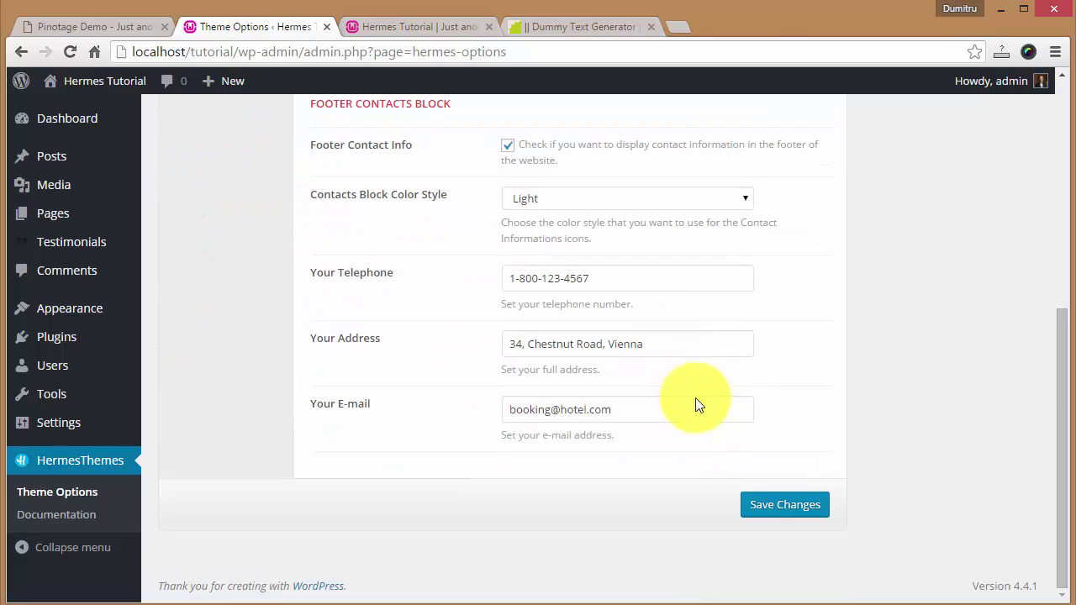
click(770, 503)
- Reload the tutorial site's homepage and review it from the featured pages through the widgets down to the footer
click(406, 27)
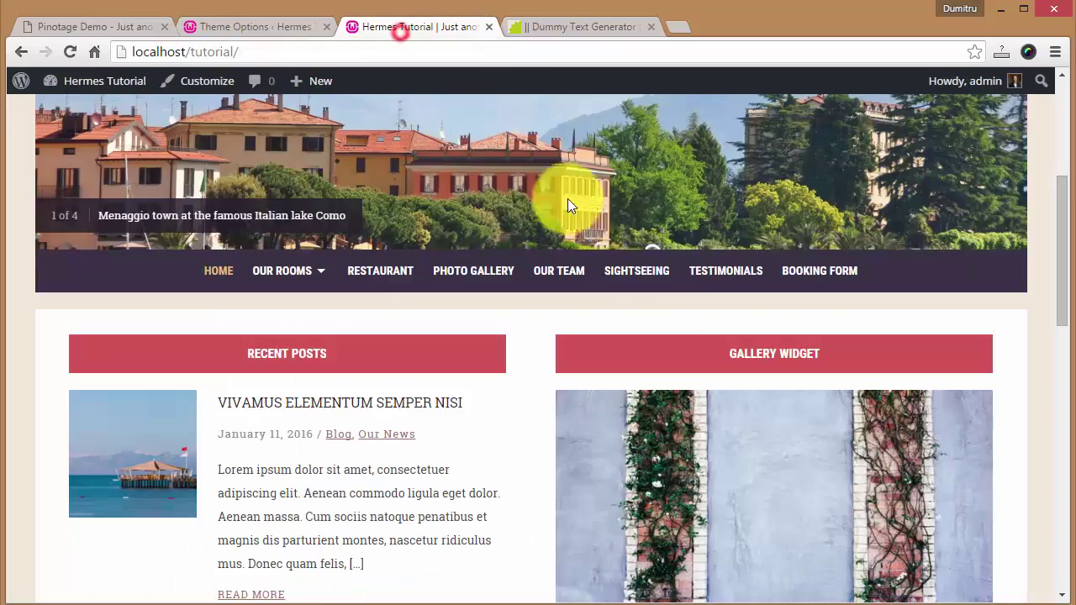
key(F5)
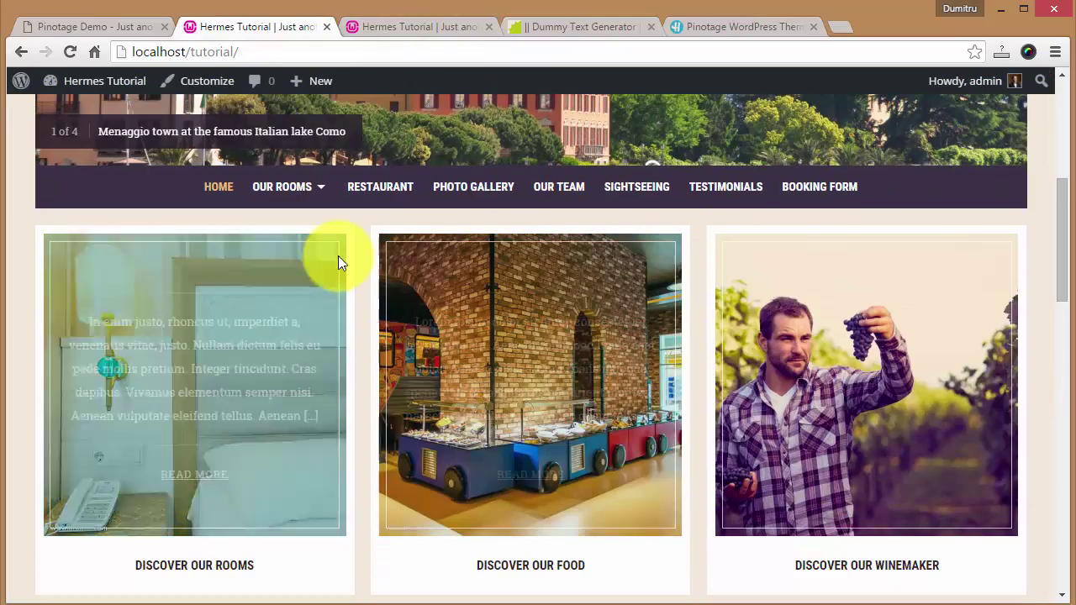
scroll(361, 253, down, 5)
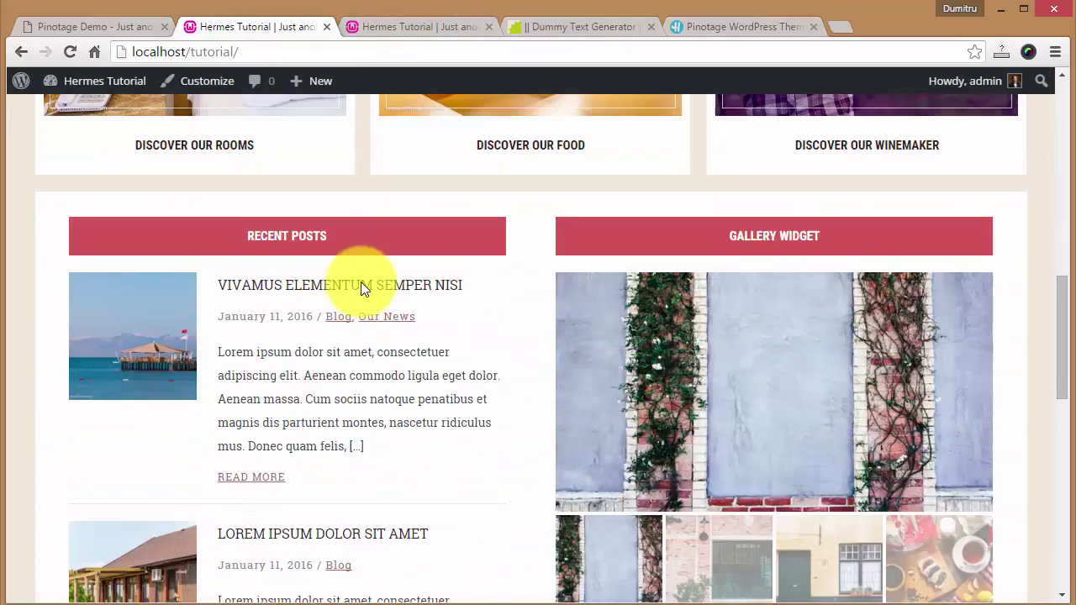
scroll(371, 303, down, 10)
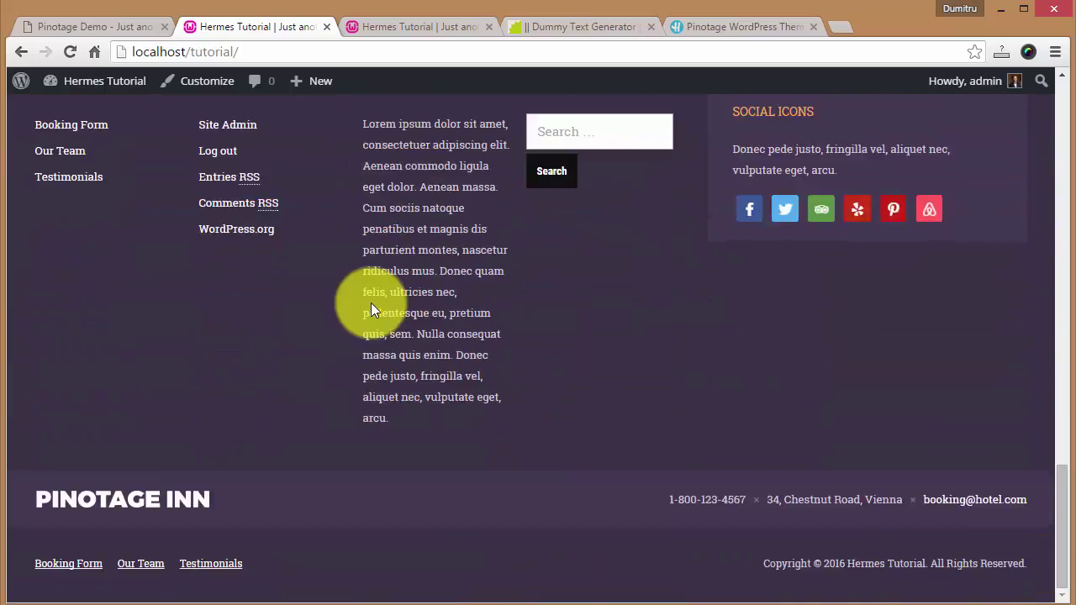
scroll(371, 303, up, 7)
scroll(371, 303, up, 15)
- Open the theme Customizer from the dashboard and review its General Settings and Site Identity sections
mouse_move(125, 84)
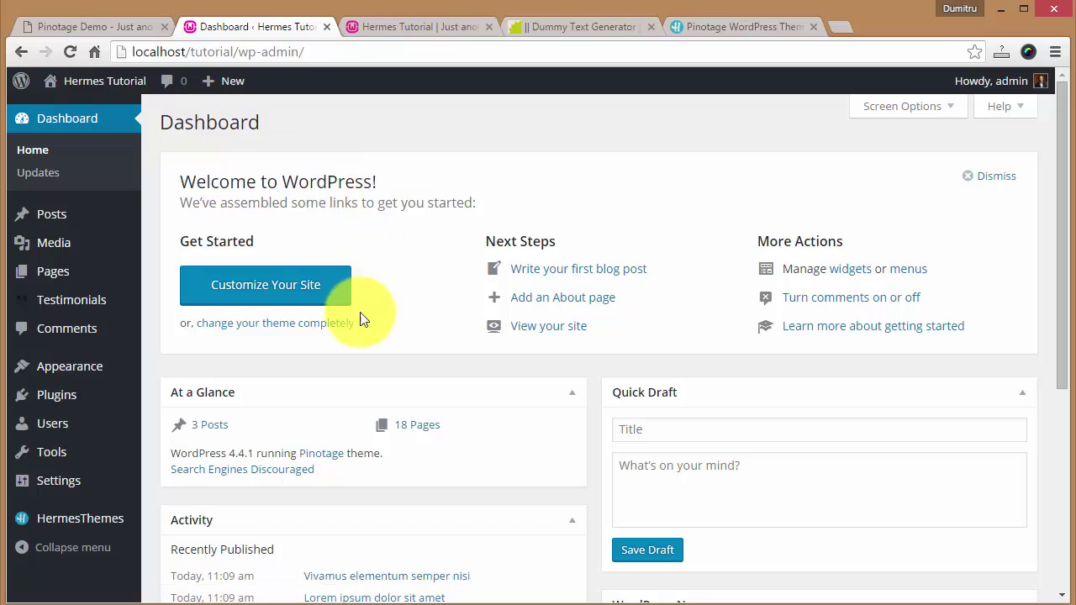
mouse_move(59, 376)
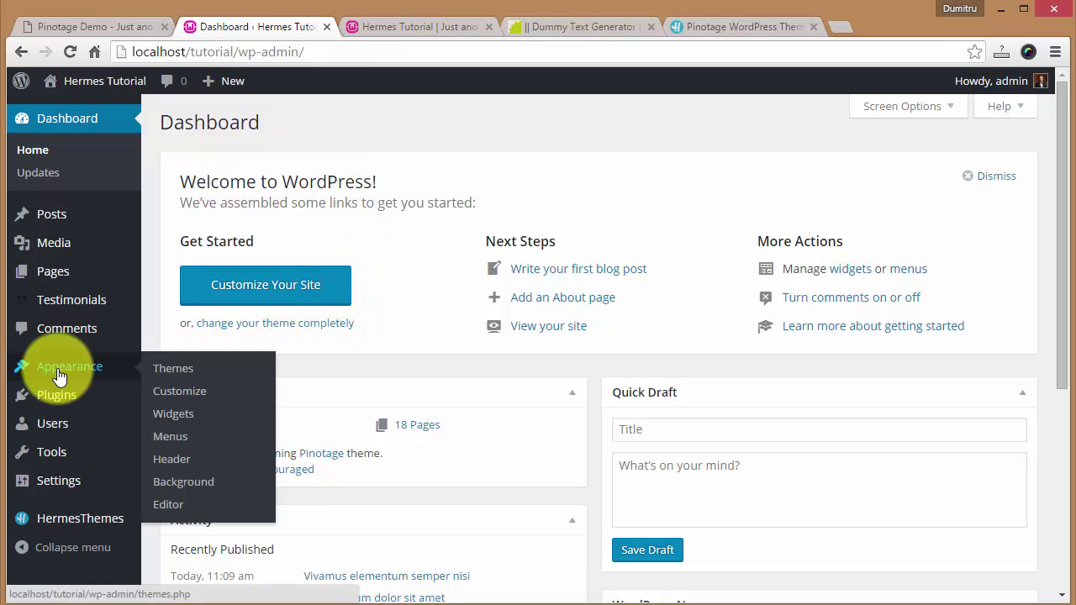
click(186, 398)
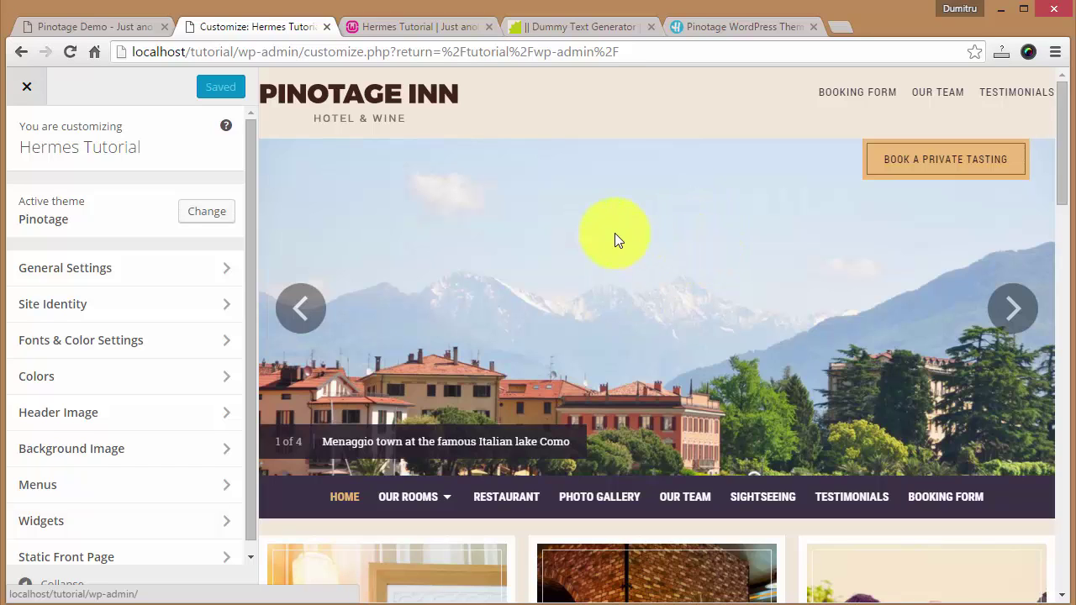
click(226, 273)
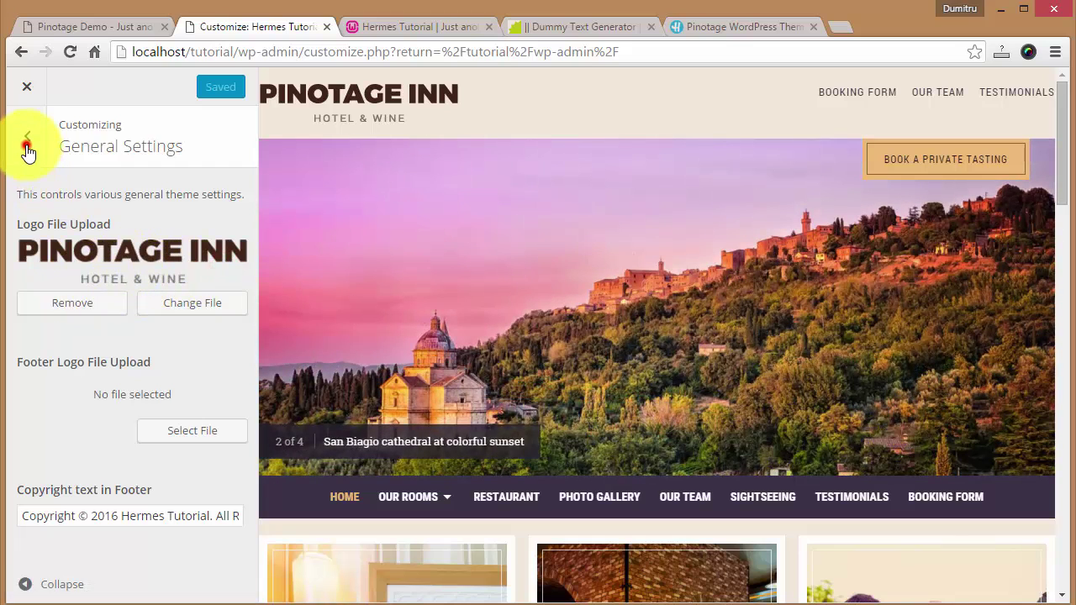
click(26, 147)
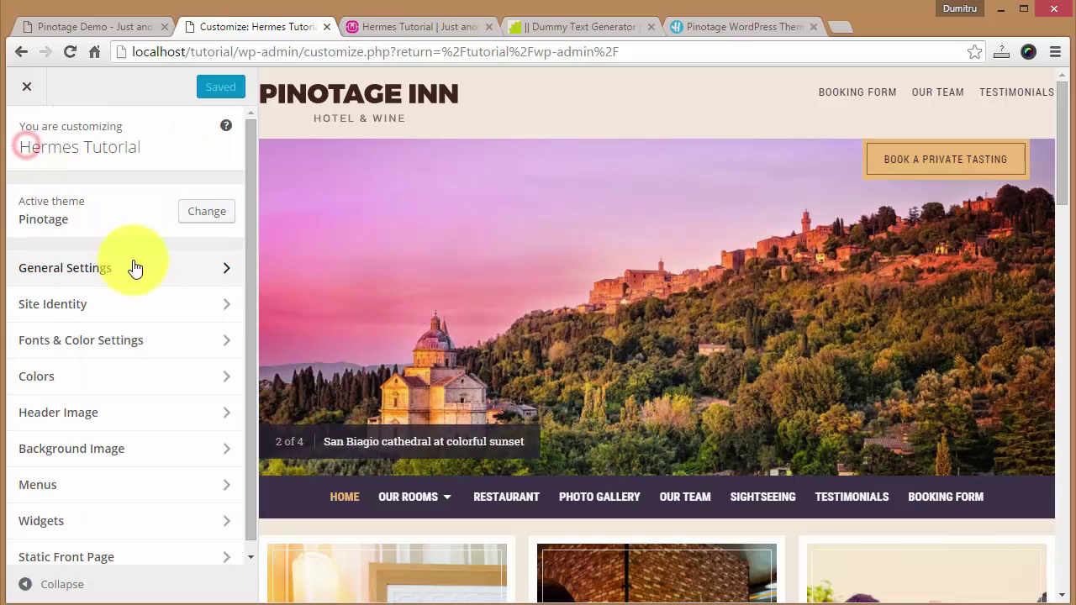
click(232, 308)
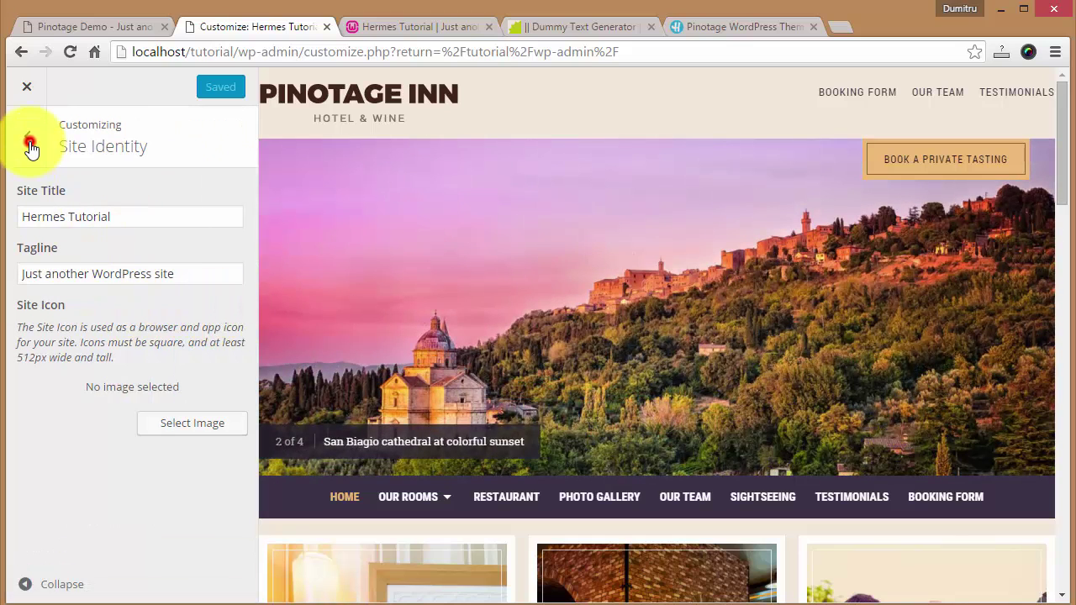
click(30, 148)
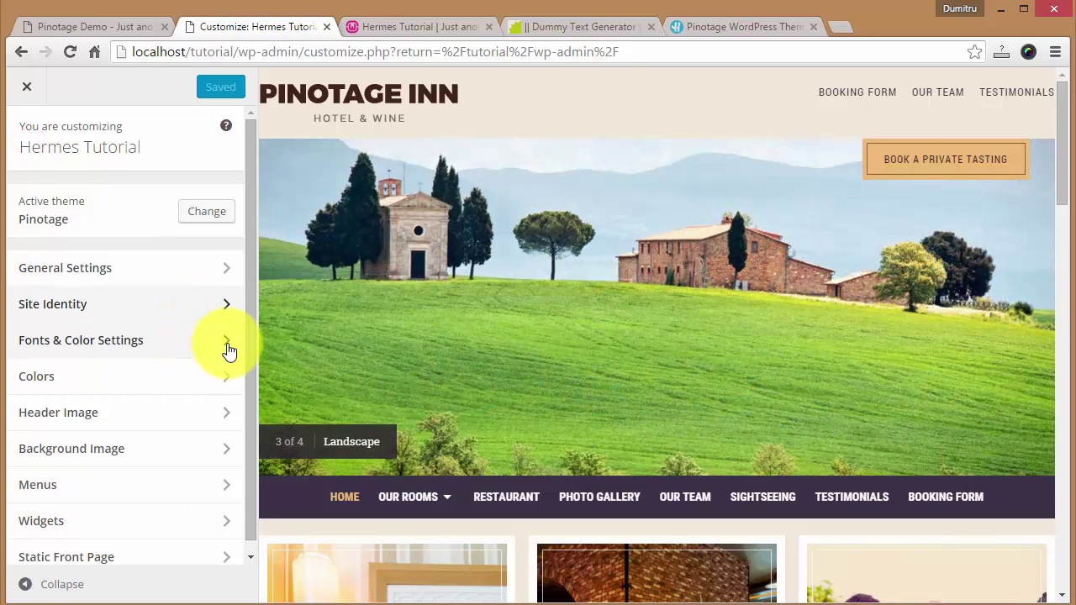
- Open the Customizer's Fonts & Color Settings and bring the main menu into view in the site preview
click(227, 345)
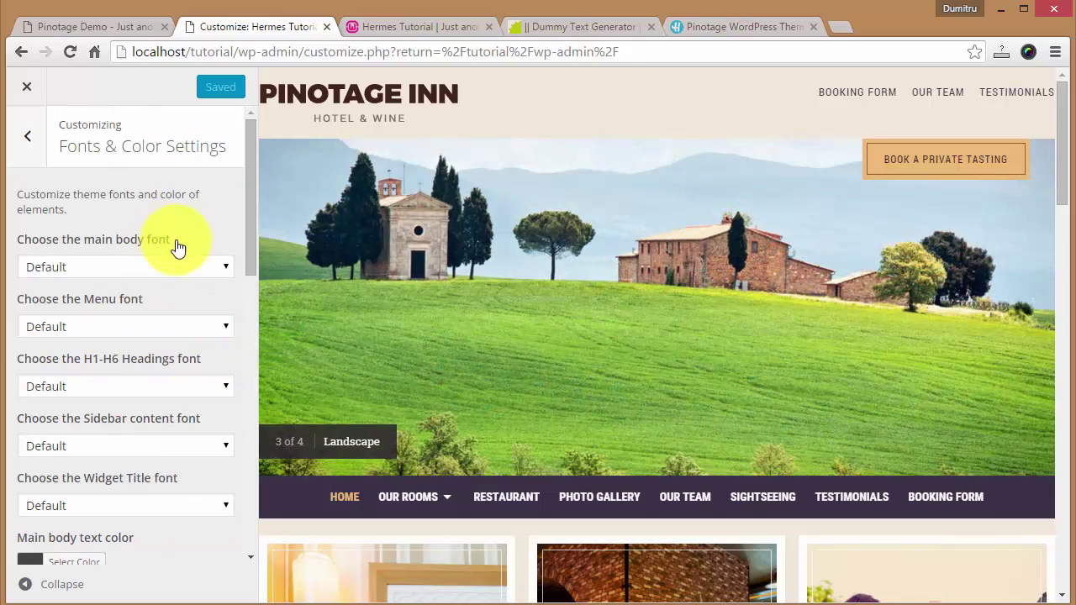
scroll(594, 266, down, 1)
scroll(595, 266, down, 1)
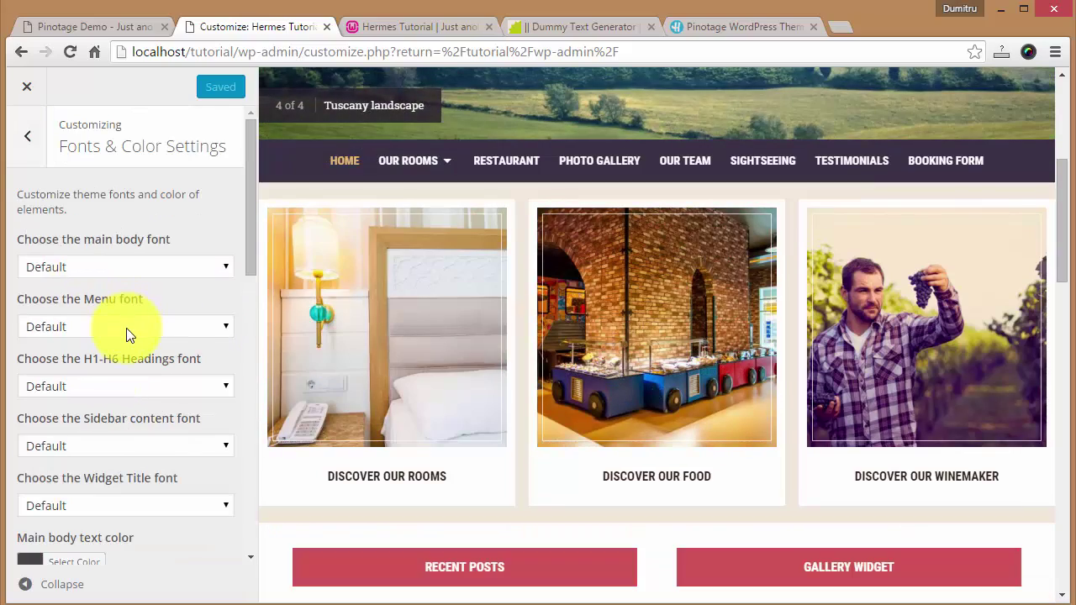
scroll(518, 287, up, 1)
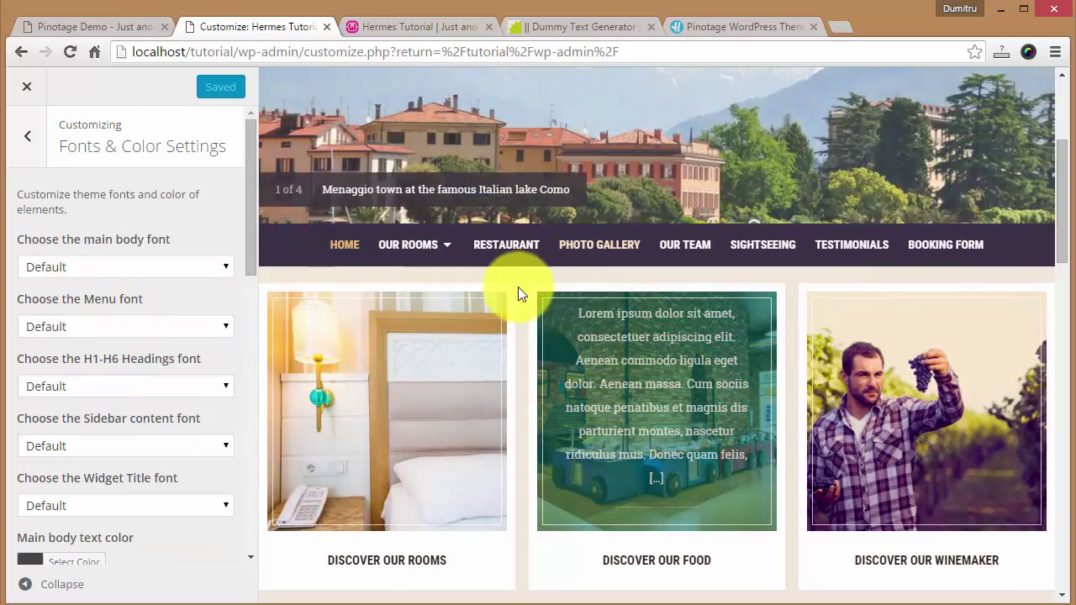
- Try Georgia, Tahoma and Roboto Slab in turn as the Menu font and compare them in the preview
click(90, 328)
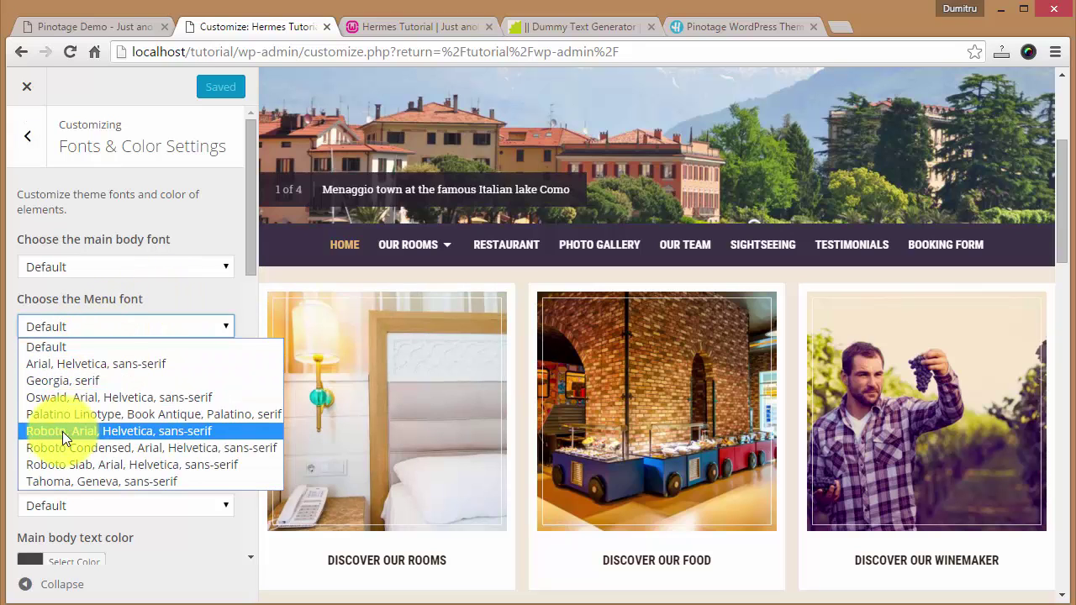
click(91, 386)
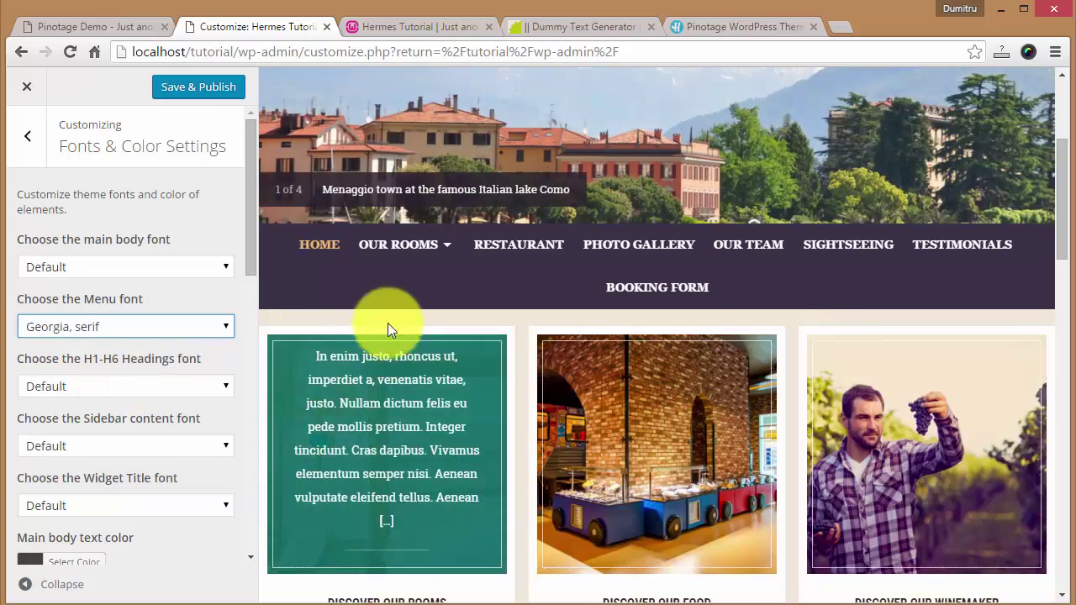
click(112, 328)
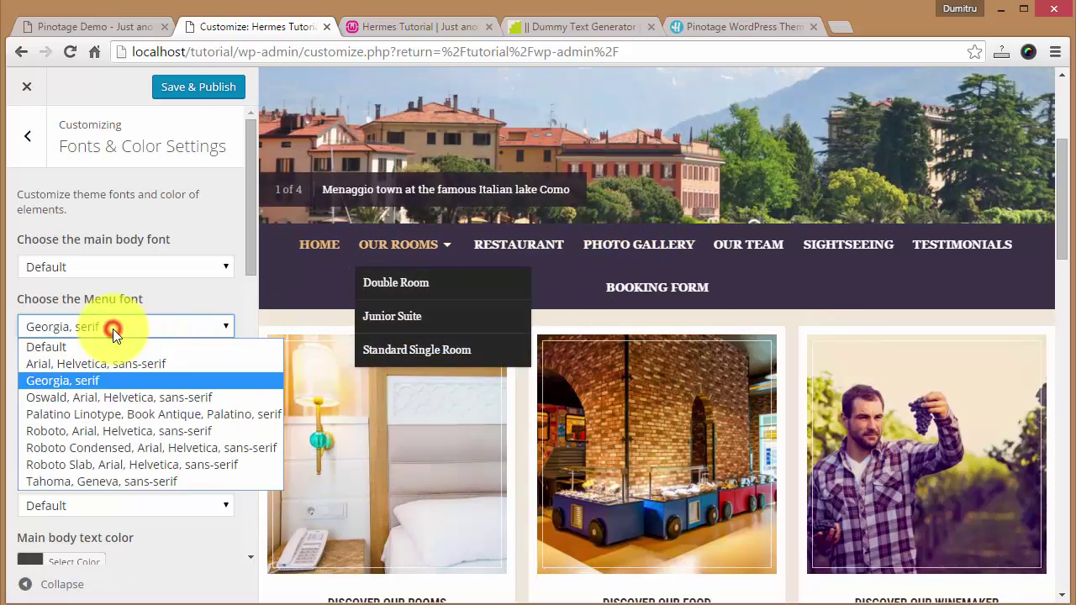
click(60, 481)
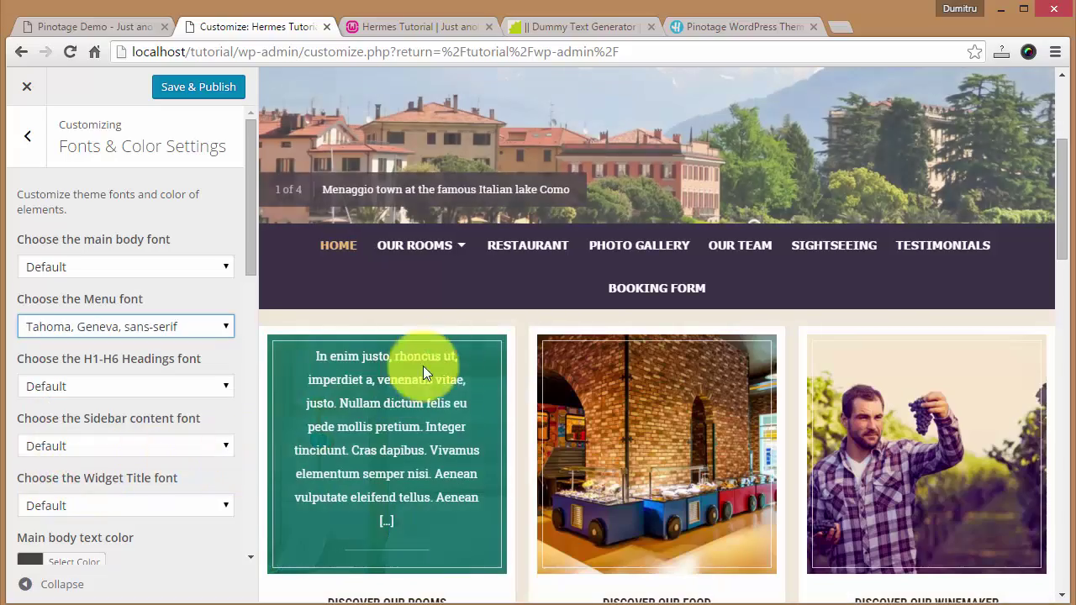
click(92, 329)
click(53, 463)
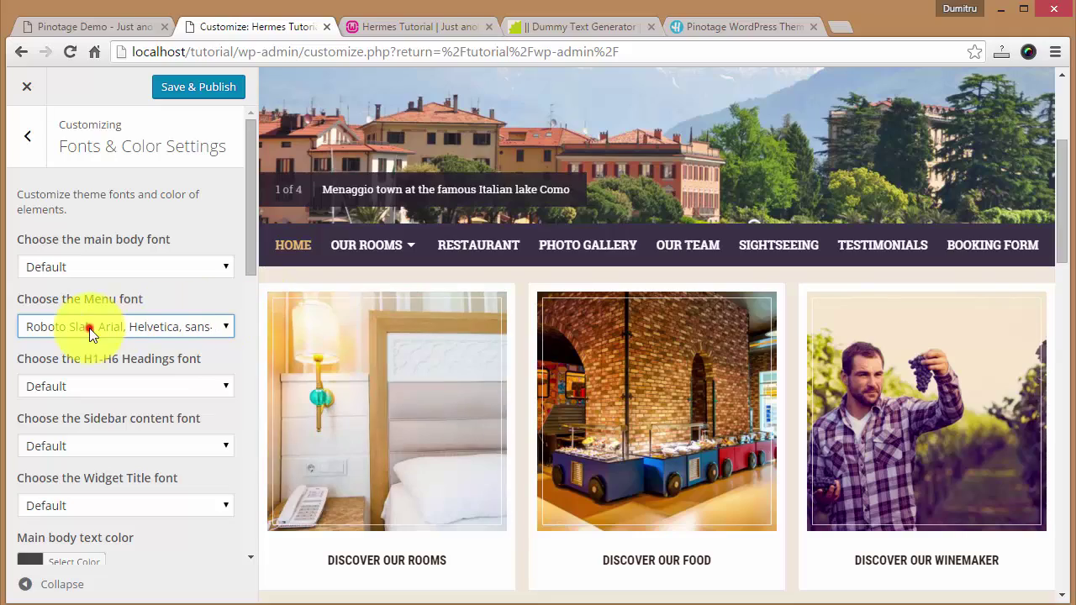
- Set the Menu font to Roboto Condensed, Arial, Helvetica, sans-serif
click(89, 328)
click(82, 448)
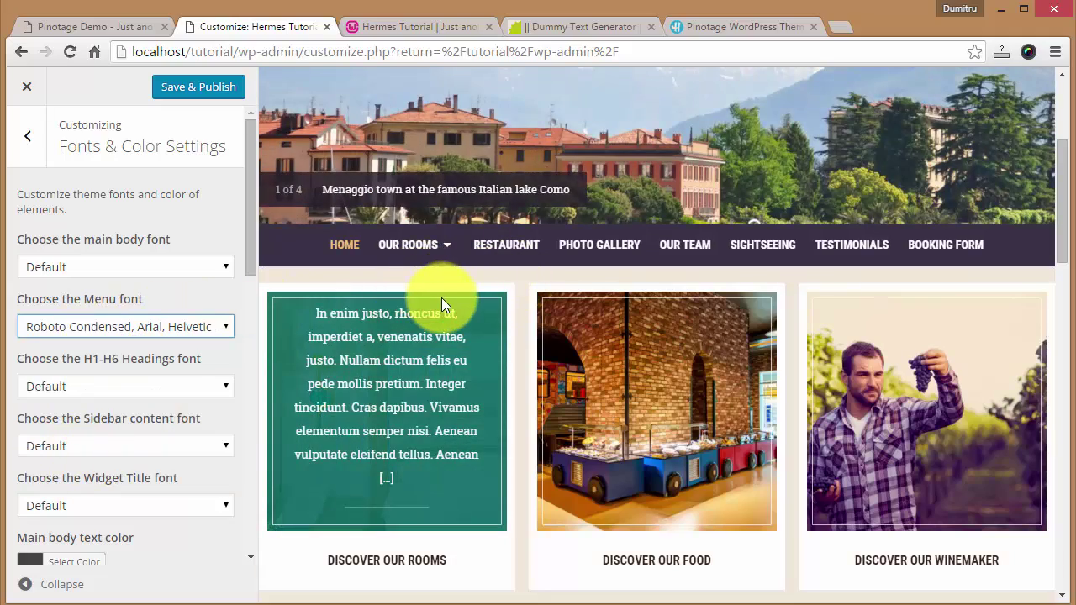
- Examine the headings and widget titles in the preview and review the remaining font and color options
scroll(467, 358, down, 4)
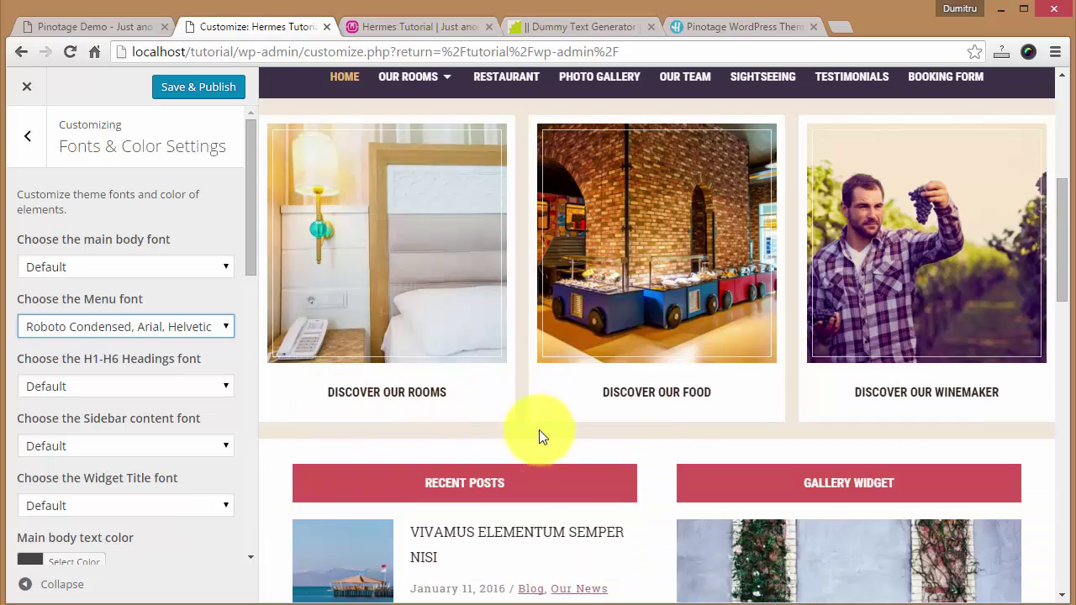
scroll(460, 434, down, 2)
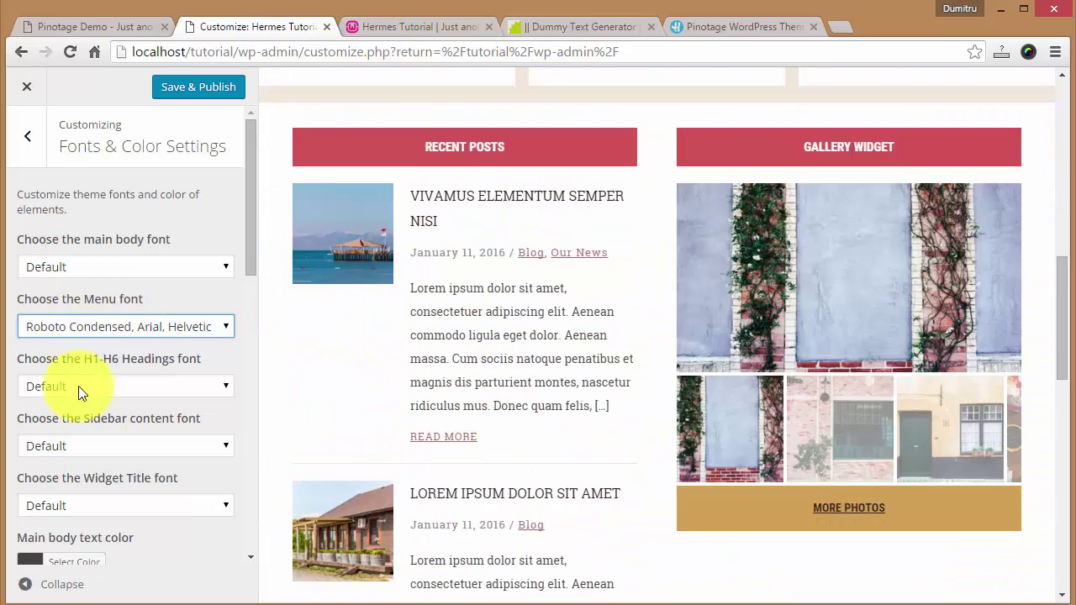
scroll(139, 394, down, 5)
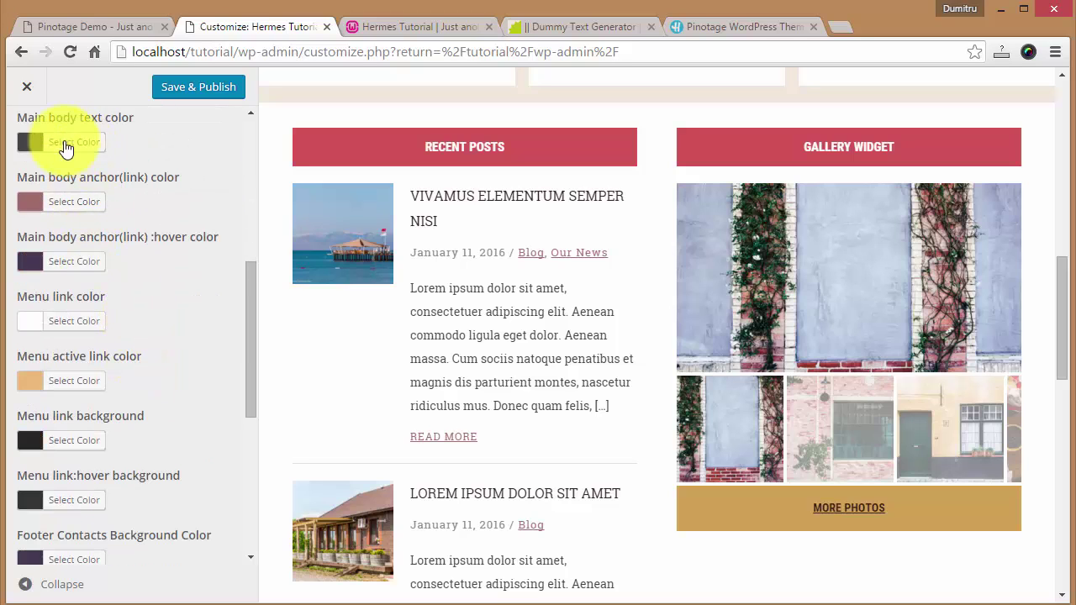
scroll(133, 268, up, 1)
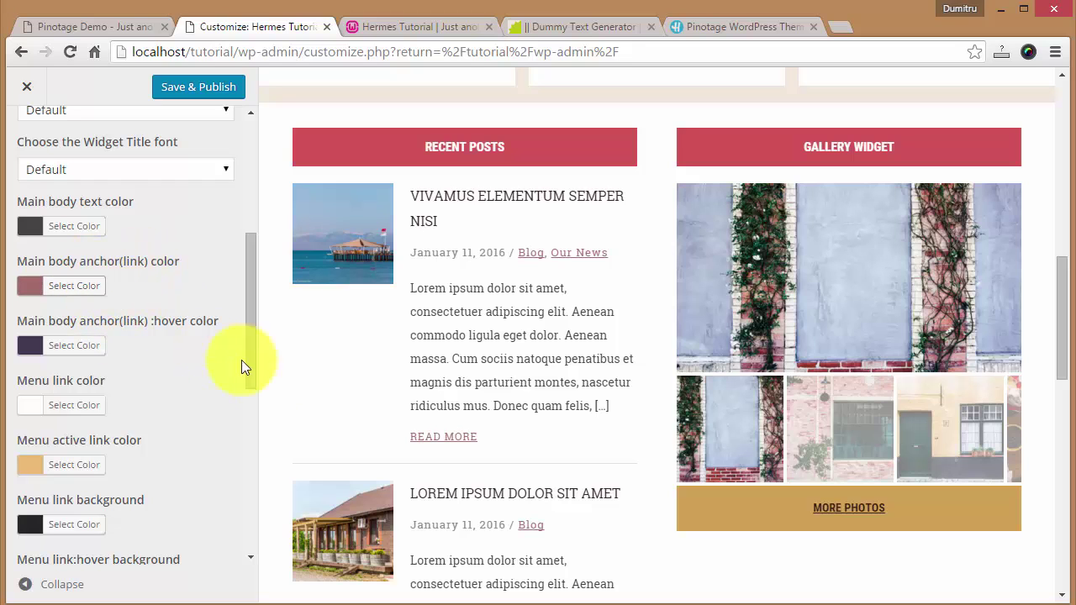
- Set the Main body anchor(link) color to green #81d742 and check the post links in the preview
scroll(443, 337, down, 2)
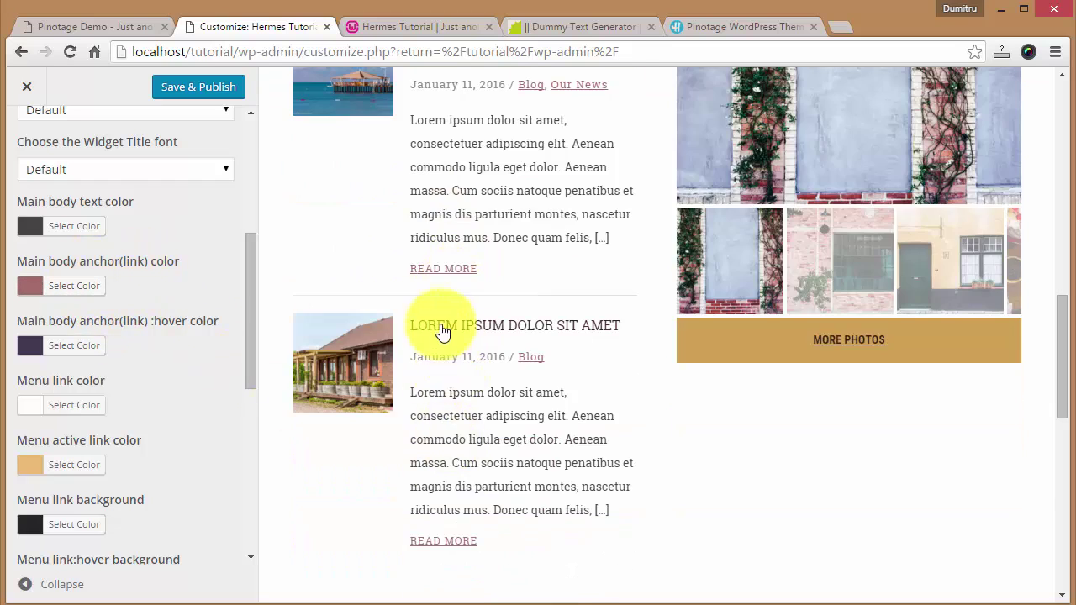
scroll(443, 332, up, 1)
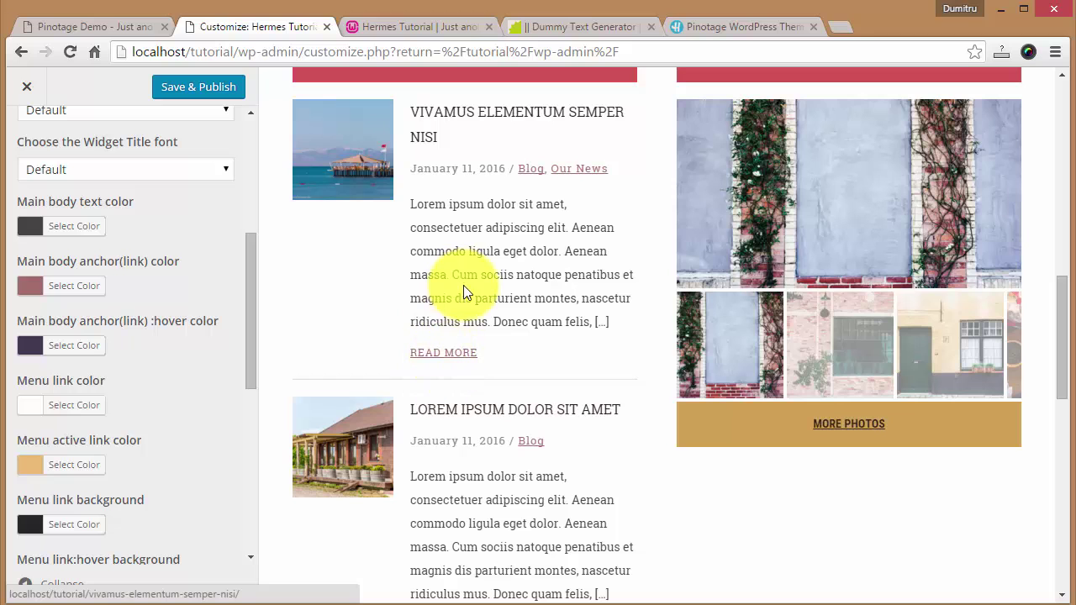
click(74, 287)
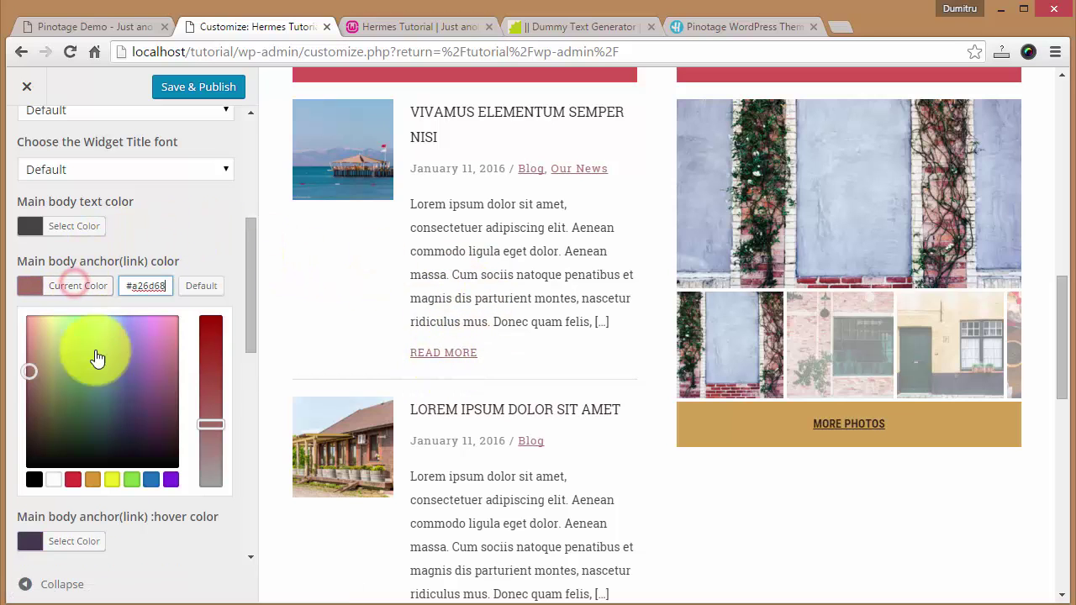
click(131, 480)
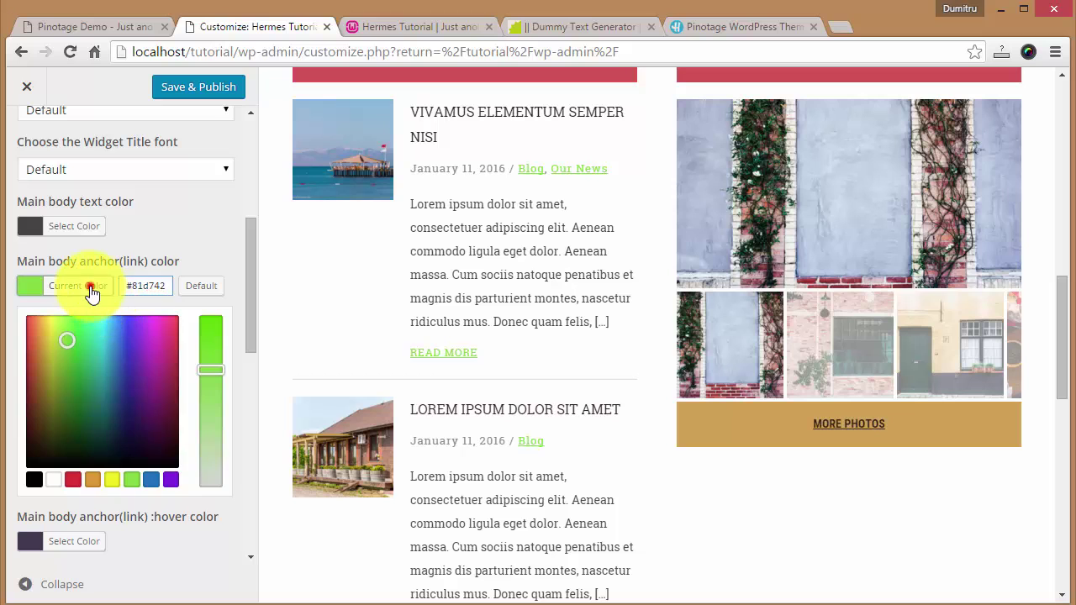
click(91, 290)
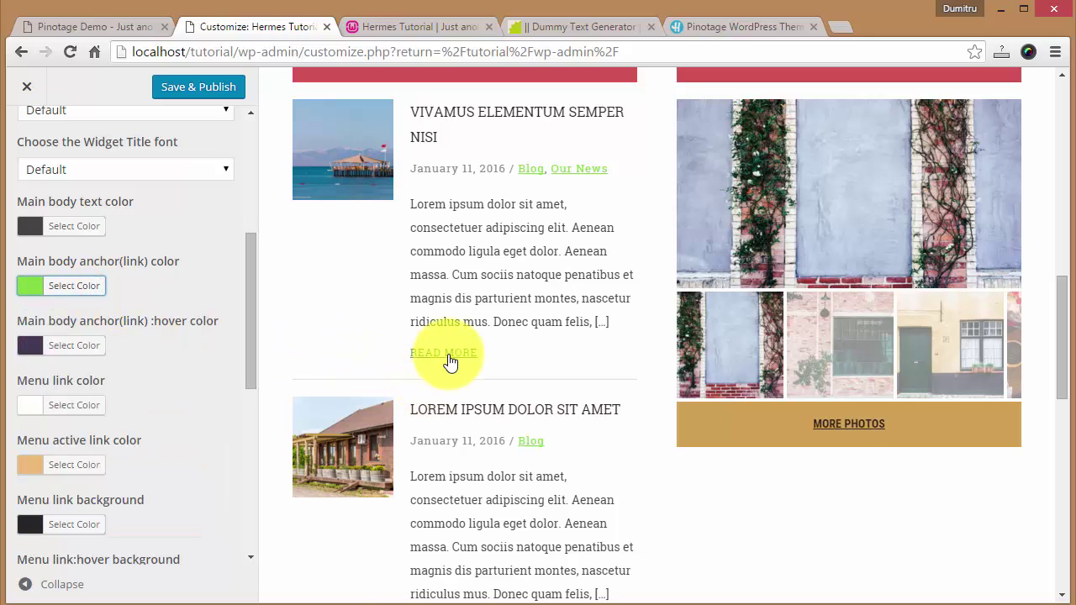
- Set the Menu link color to yellow #eeee22 with the main menu in view in the preview
scroll(126, 318, down, 1)
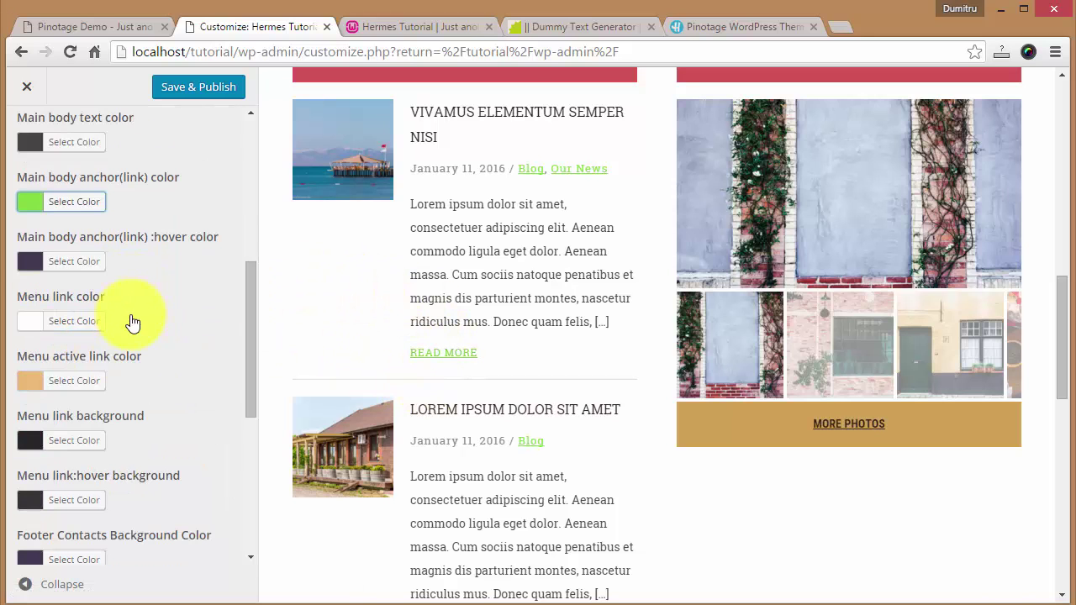
scroll(489, 390, up, 10)
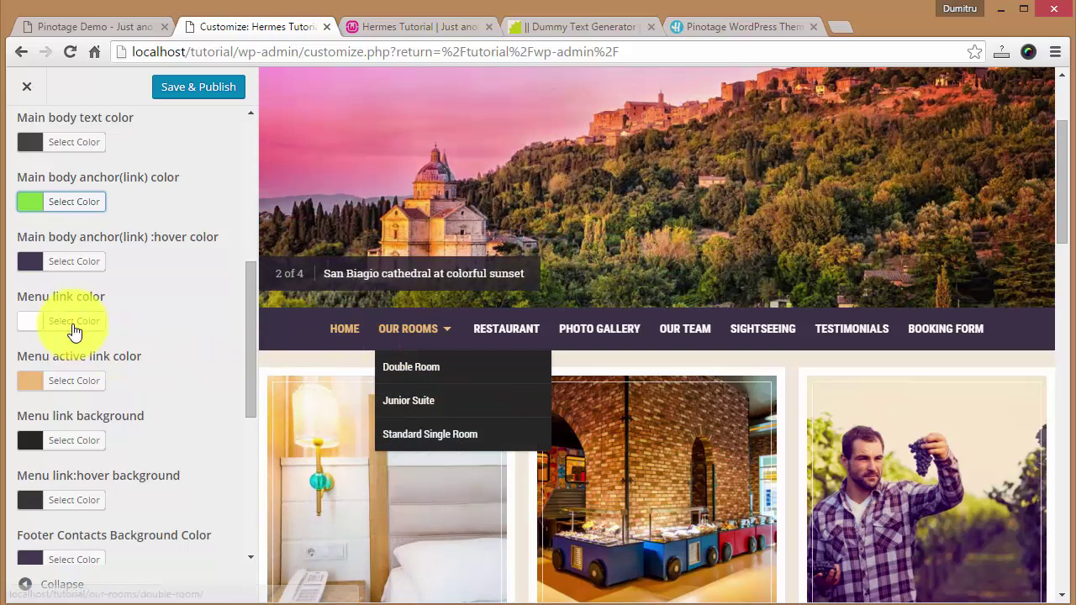
click(74, 323)
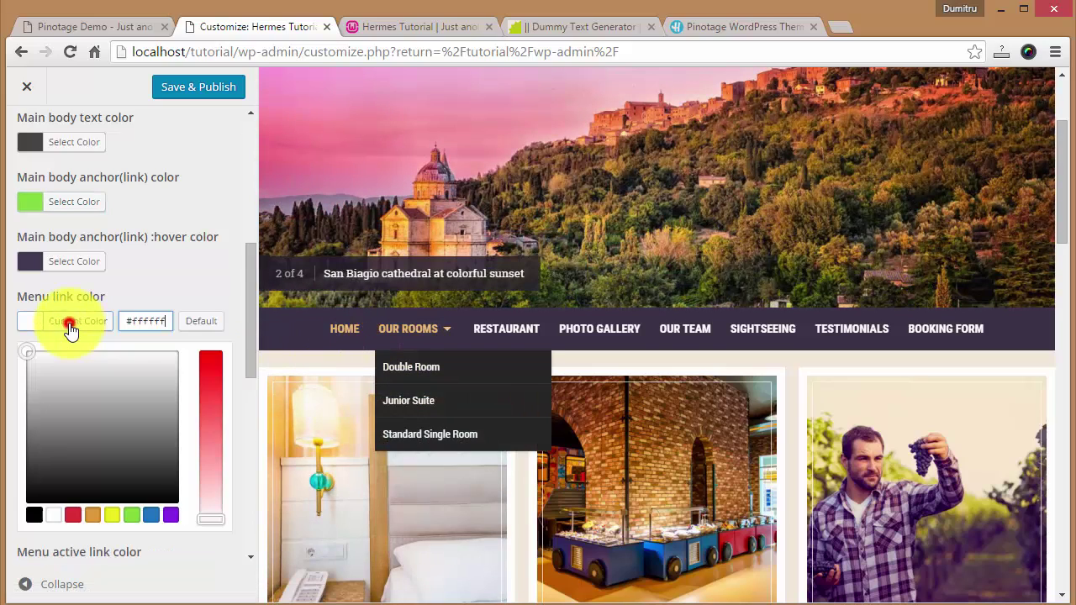
click(113, 516)
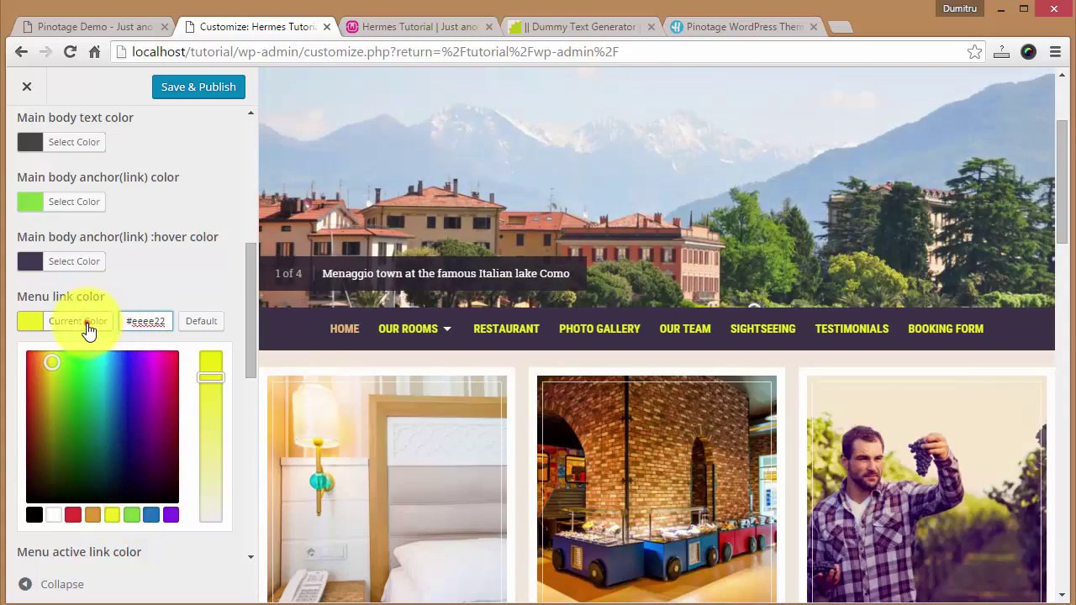
click(88, 324)
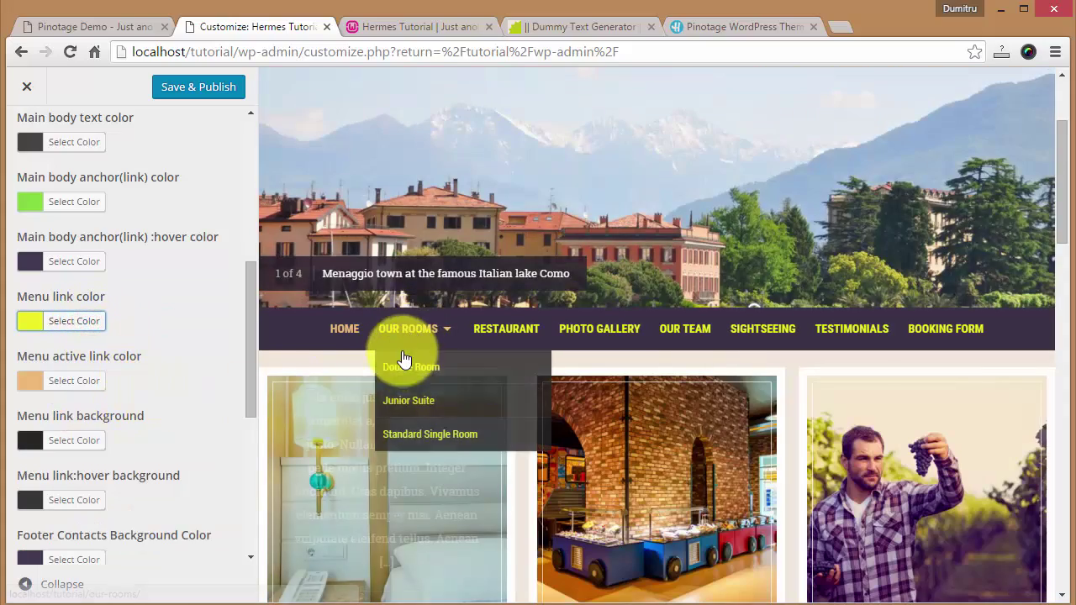
- Set the Menu active link color to red #dd3333 and check it on the Our Rooms menu entry
click(75, 381)
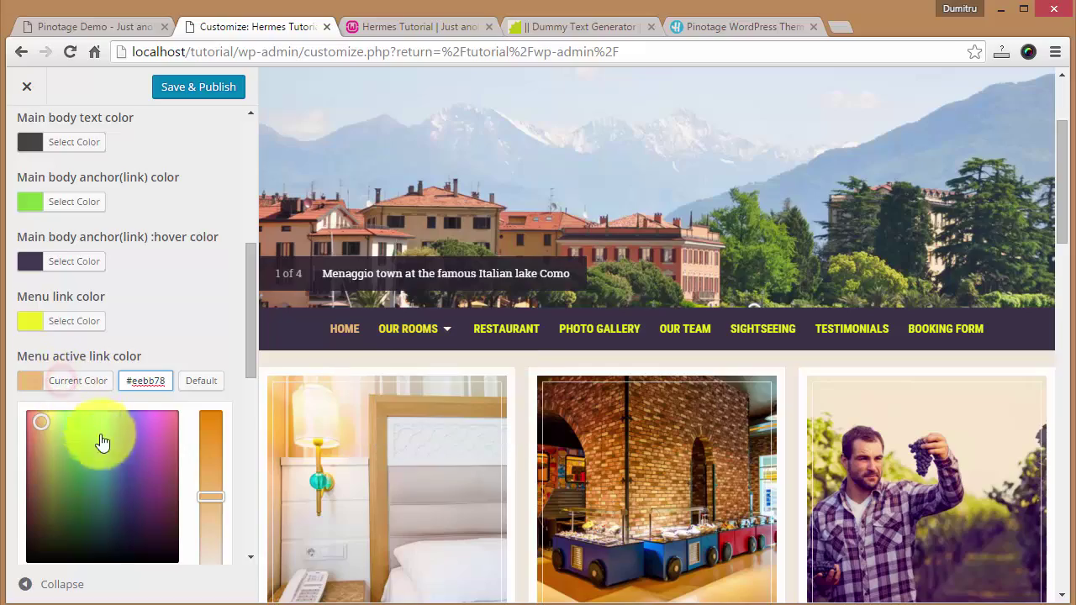
scroll(108, 454, down, 1)
click(73, 491)
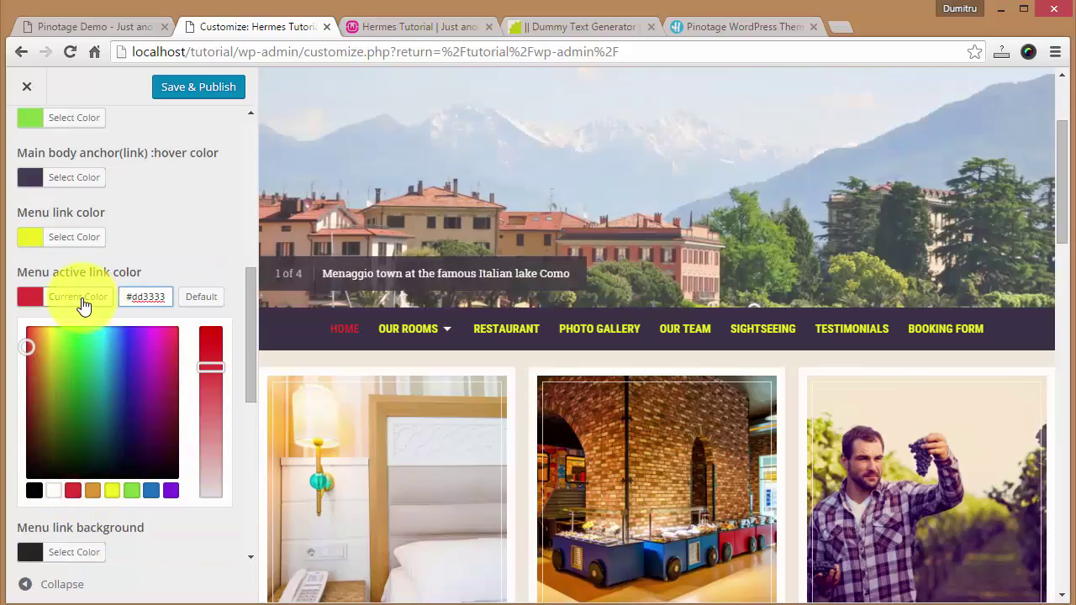
click(81, 298)
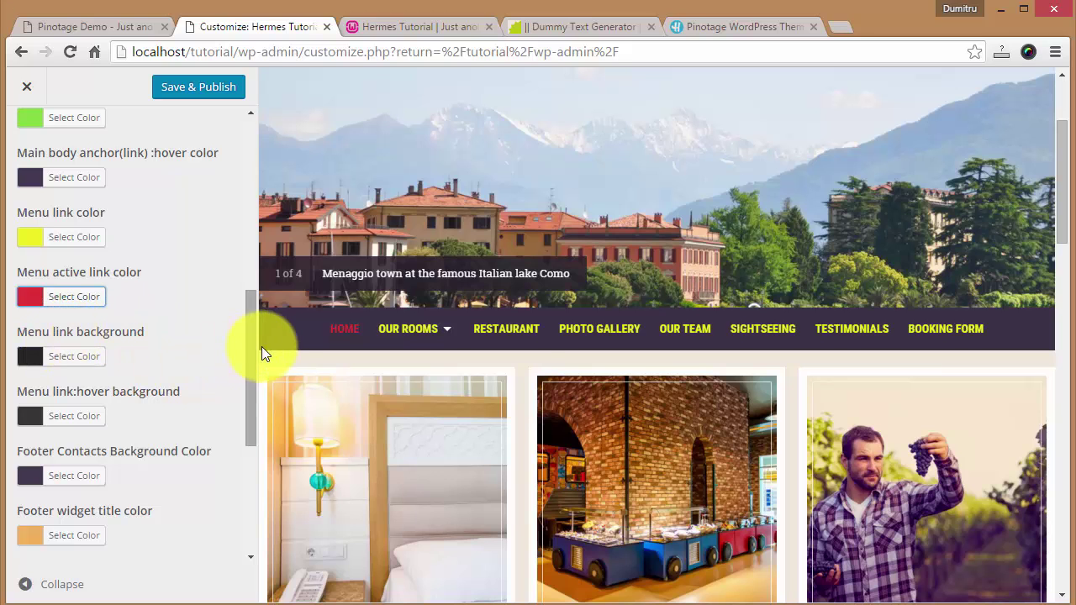
mouse_move(413, 334)
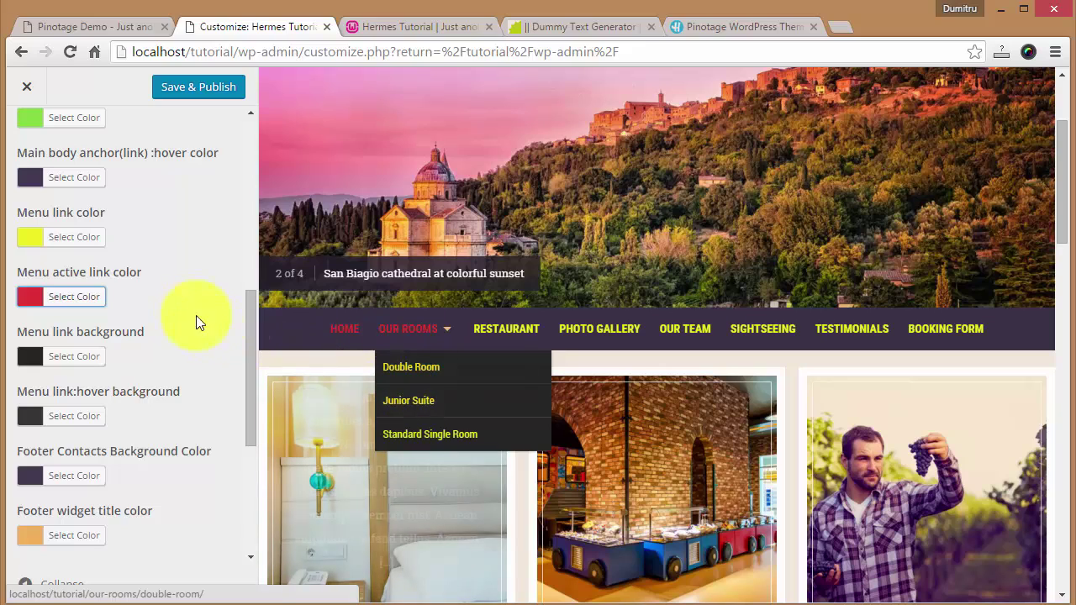
- Review the remaining menu and footer color options and examine the footer area in the site preview
scroll(178, 345, down, 1)
scroll(194, 336, down, 1)
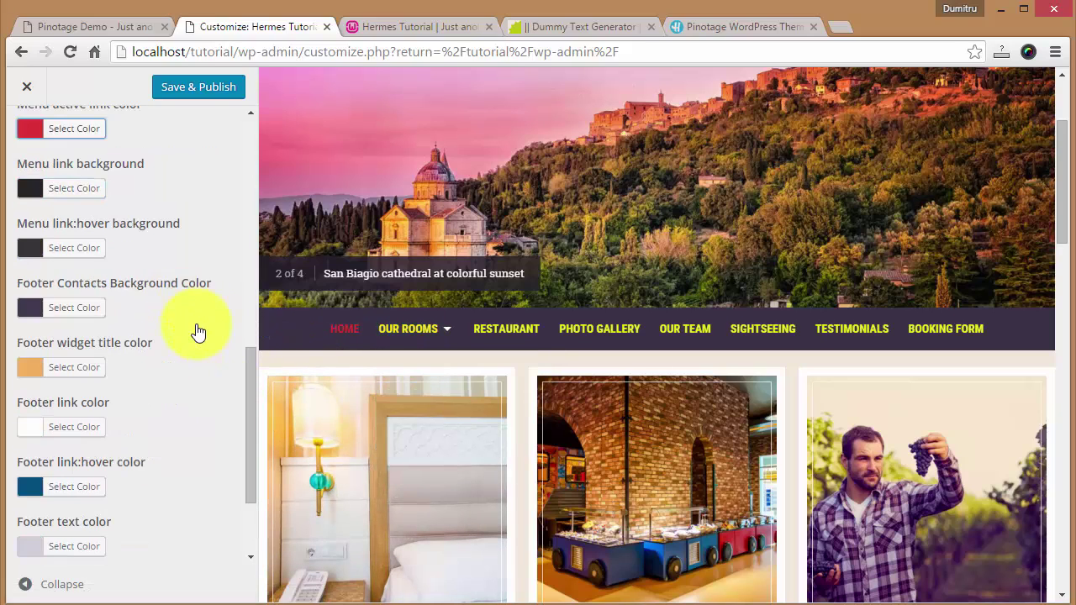
scroll(198, 330, up, 3)
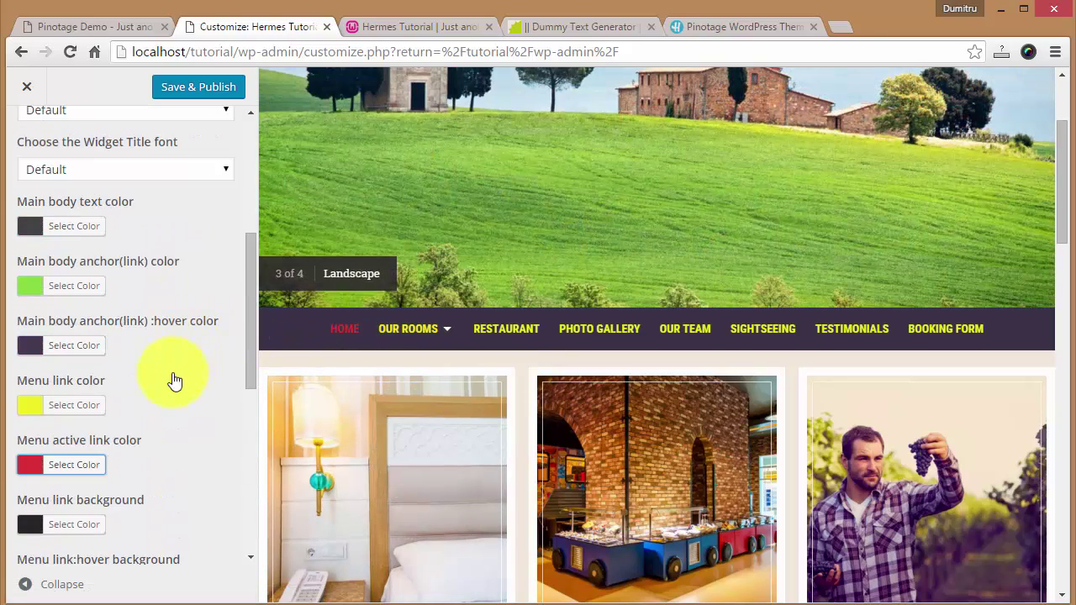
scroll(176, 344, up, 1)
scroll(176, 344, down, 4)
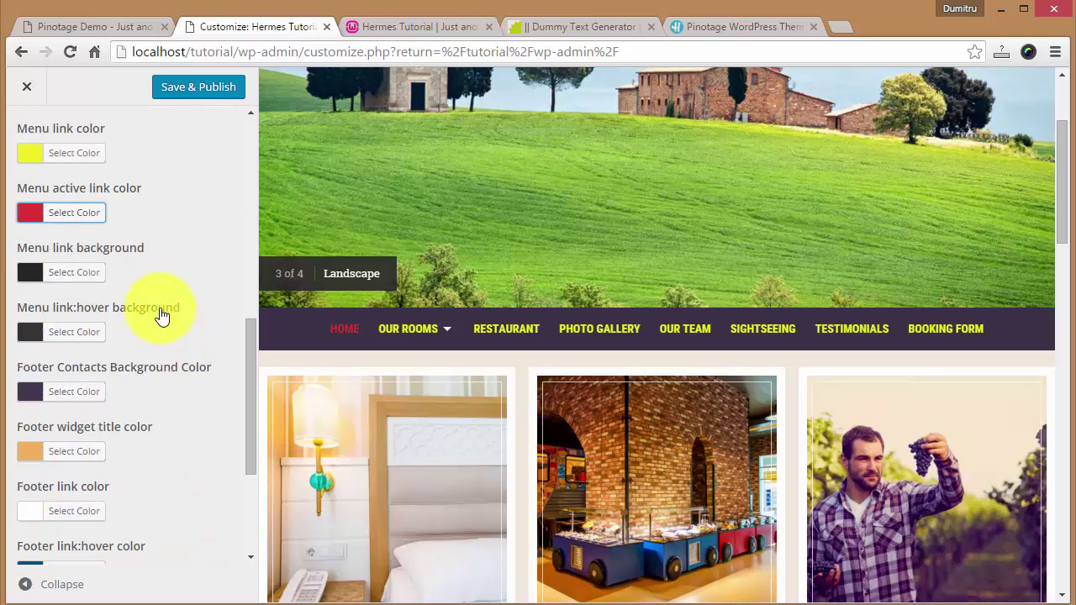
scroll(168, 341, down, 1)
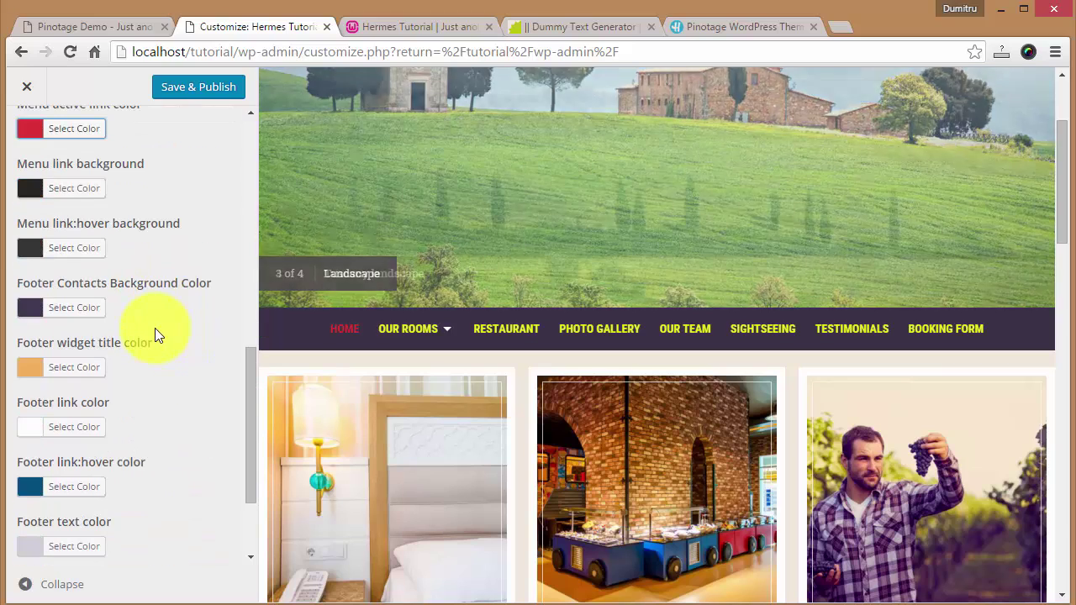
scroll(504, 424, down, 10)
scroll(519, 425, down, 4)
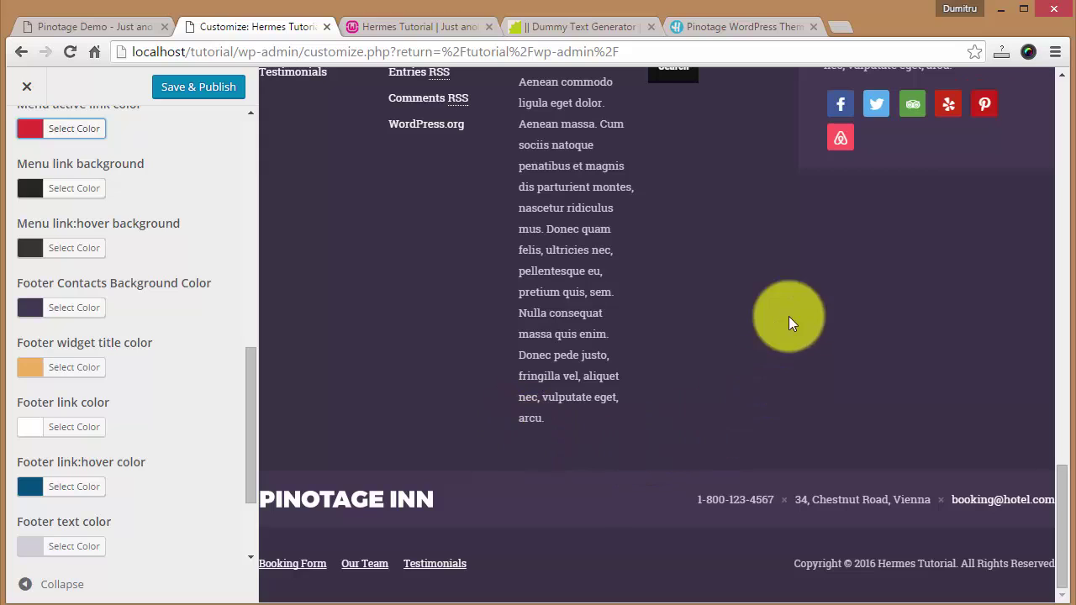
scroll(689, 303, up, 1)
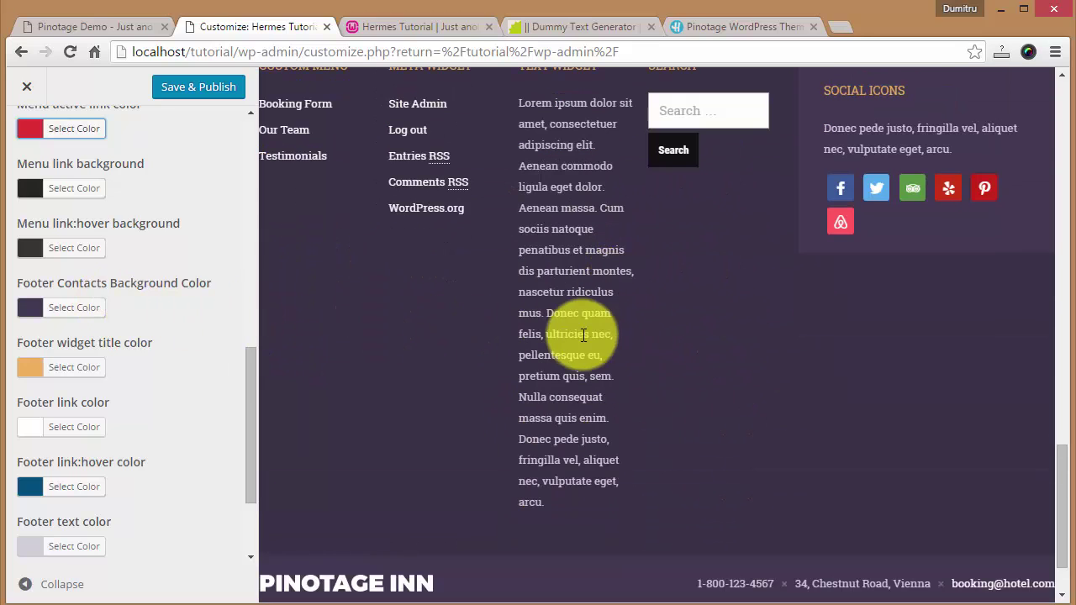
scroll(589, 336, up, 1)
scroll(582, 337, down, 2)
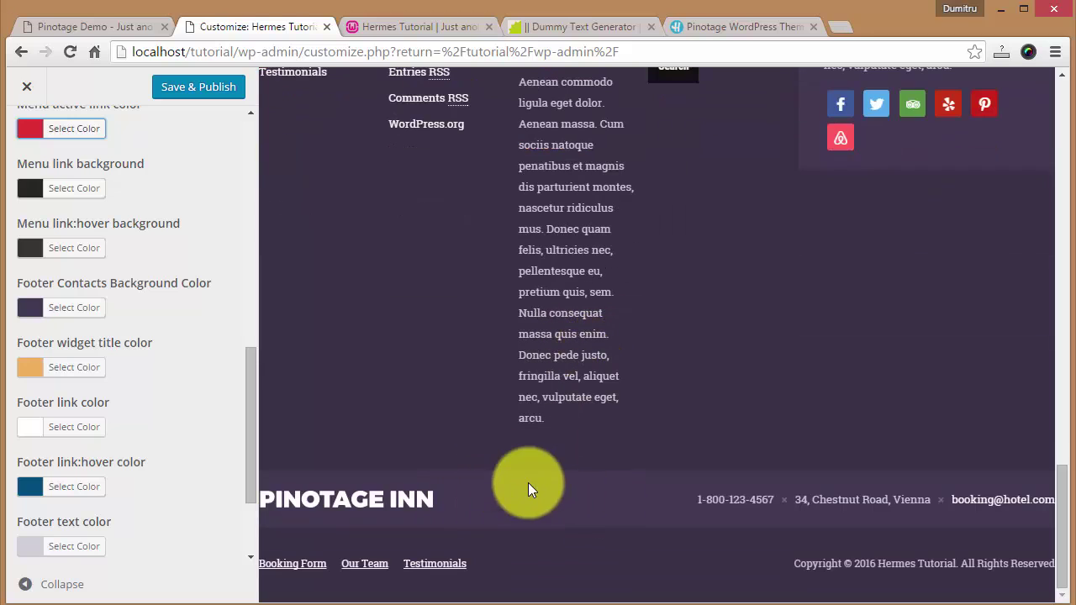
- Set the Footer Contacts Background Color to blue #1e73be and check the contacts bar in the preview
click(80, 309)
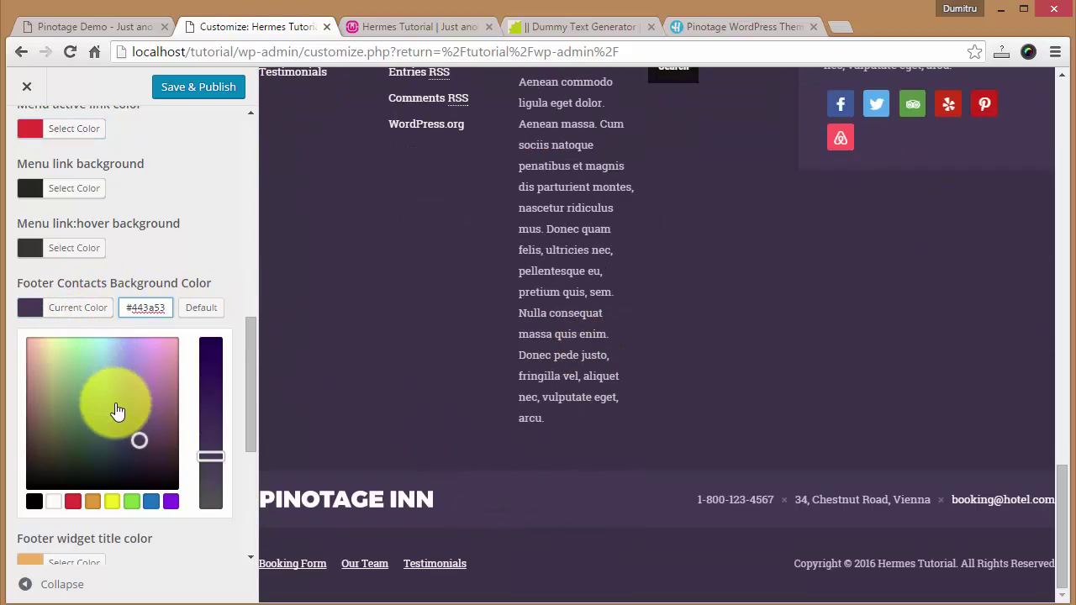
click(149, 502)
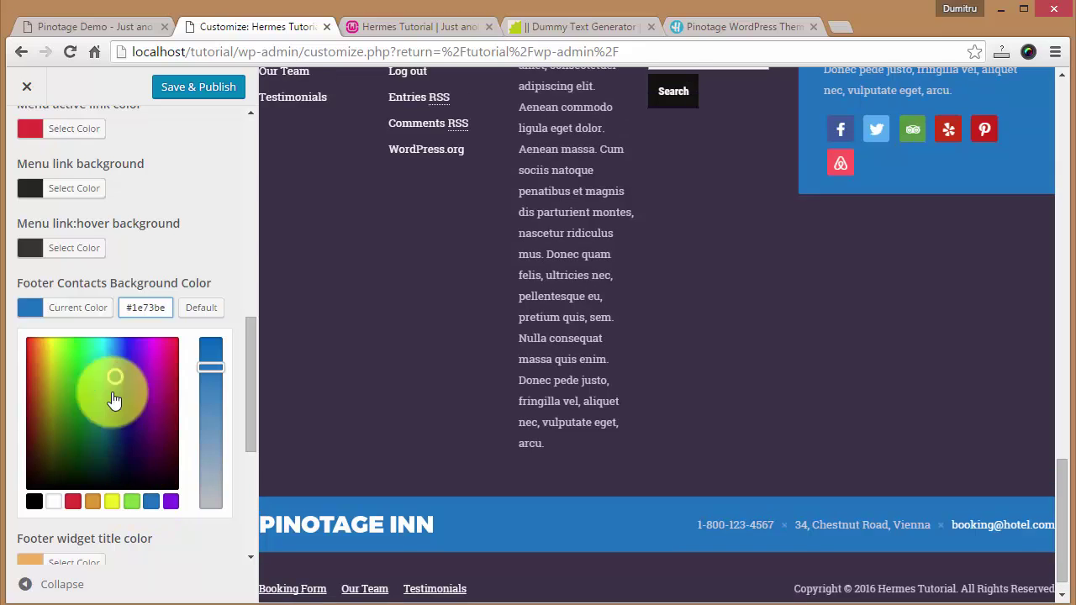
click(80, 311)
scroll(513, 367, down, 1)
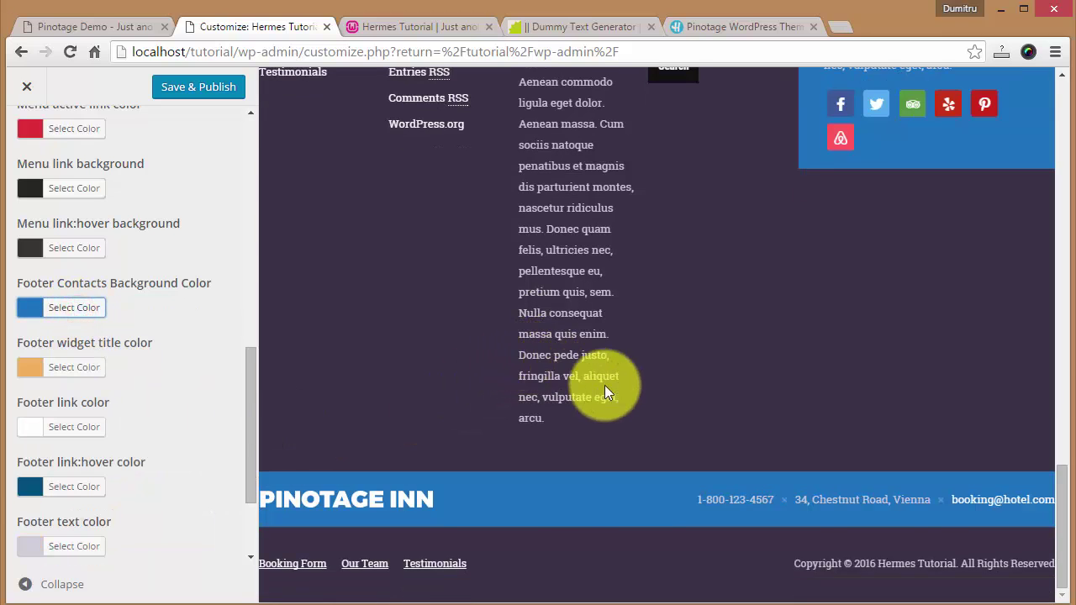
scroll(704, 407, up, 1)
scroll(538, 520, down, 1)
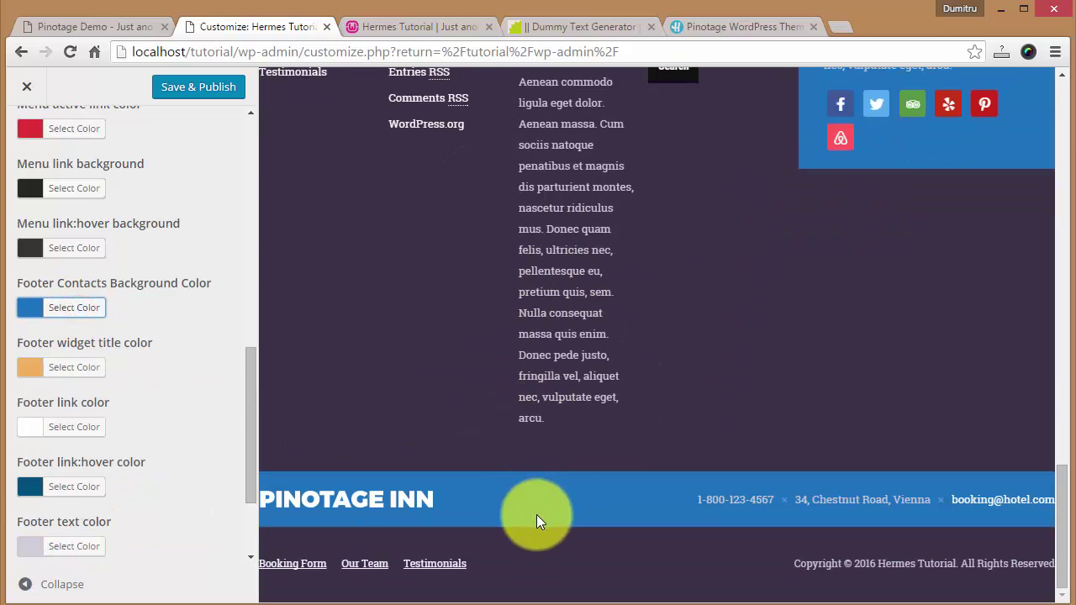
scroll(600, 374, up, 20)
scroll(603, 372, down, 20)
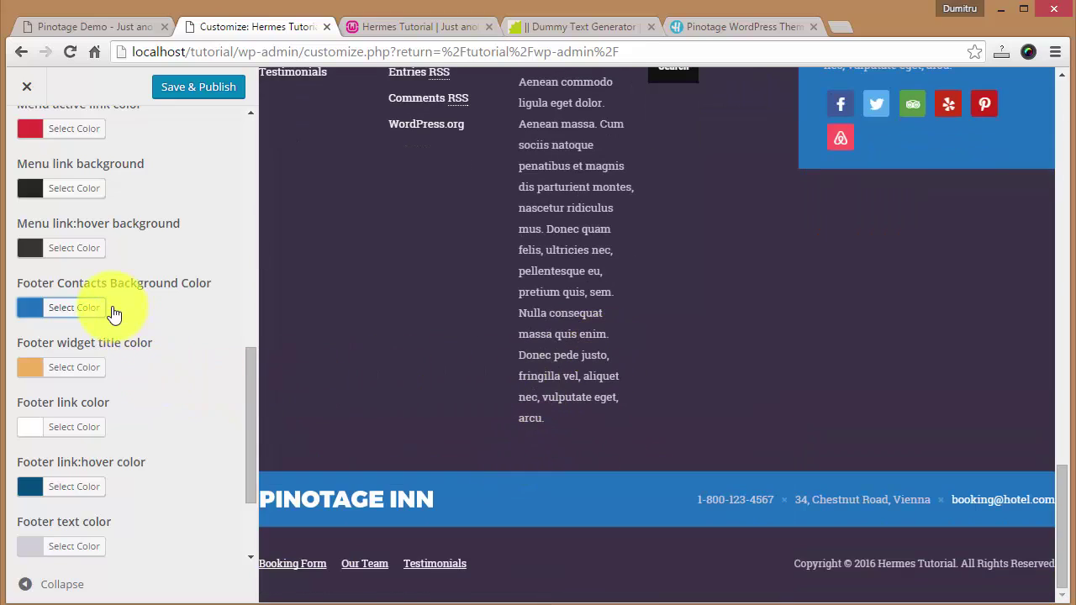
- Set the Footer background color to a dark blue by darkening the #1e73be preset shade
scroll(497, 331, up, 2)
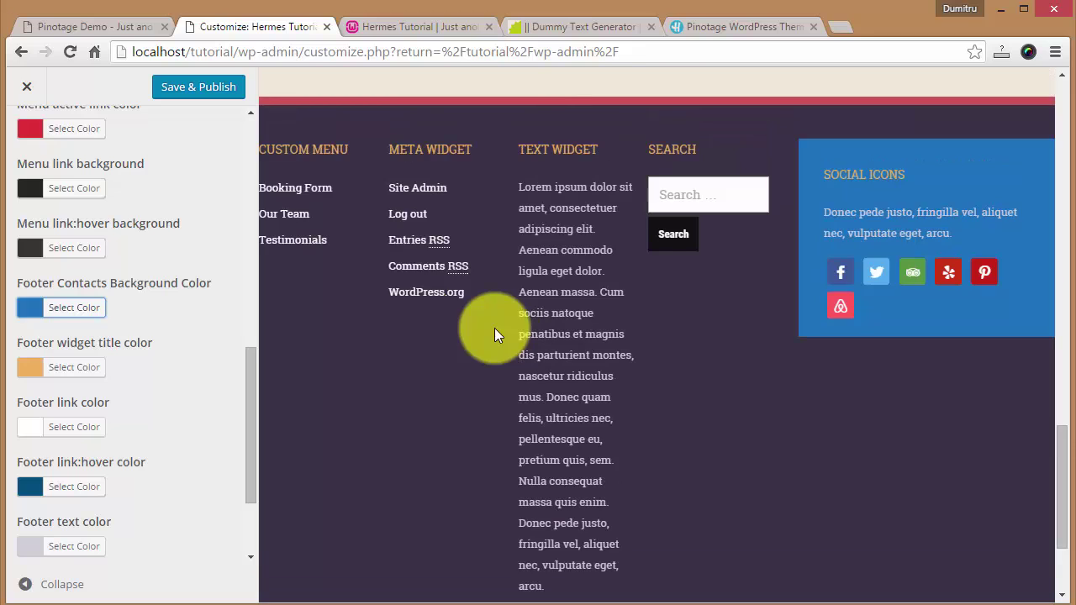
scroll(156, 413, down, 2)
scroll(584, 258, down, 2)
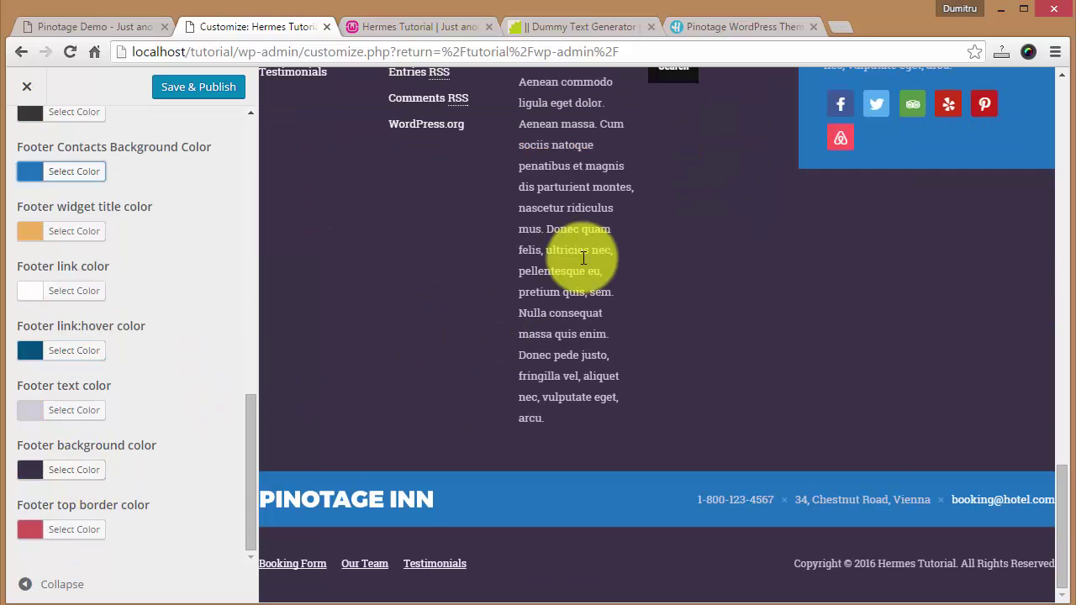
click(67, 471)
scroll(141, 523, down, 2)
click(151, 499)
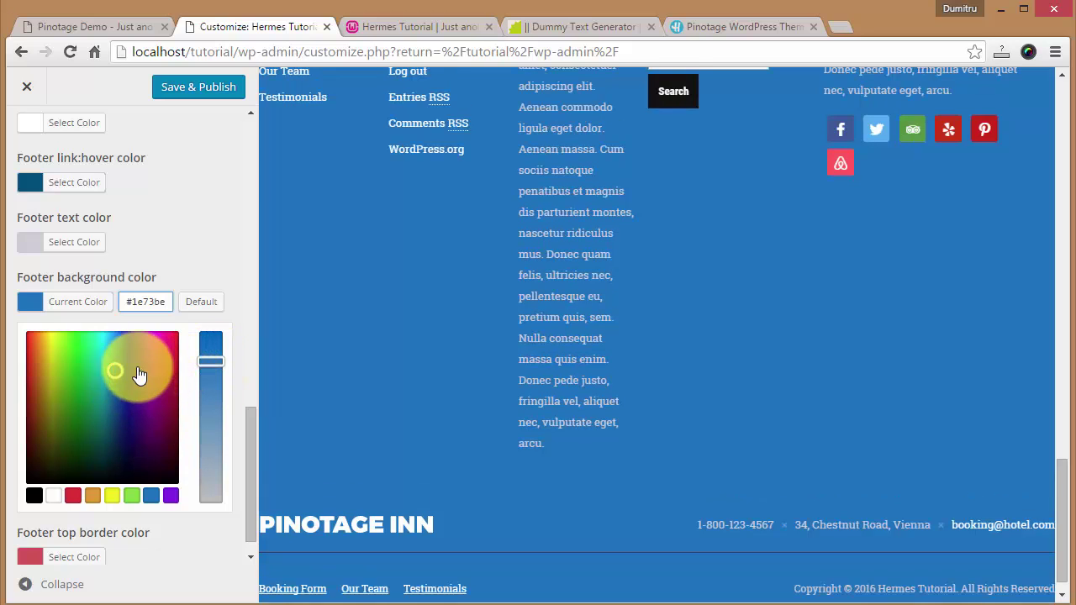
drag(113, 372, 115, 418)
click(76, 304)
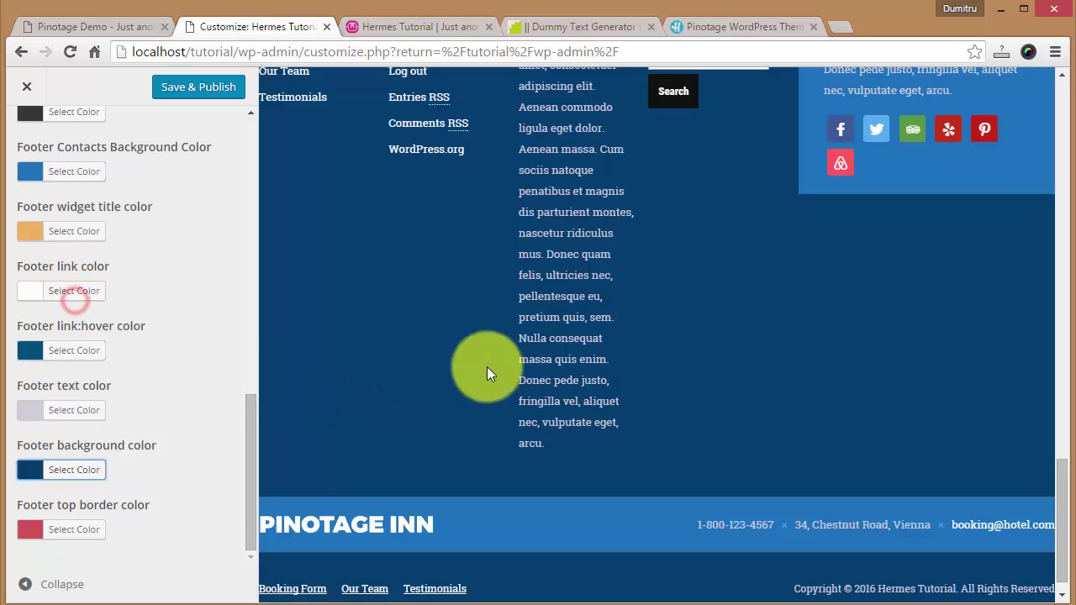
- Set the Footer top border color to yellow #eeee22 with the footer's upper edge in view
scroll(554, 392, up, 3)
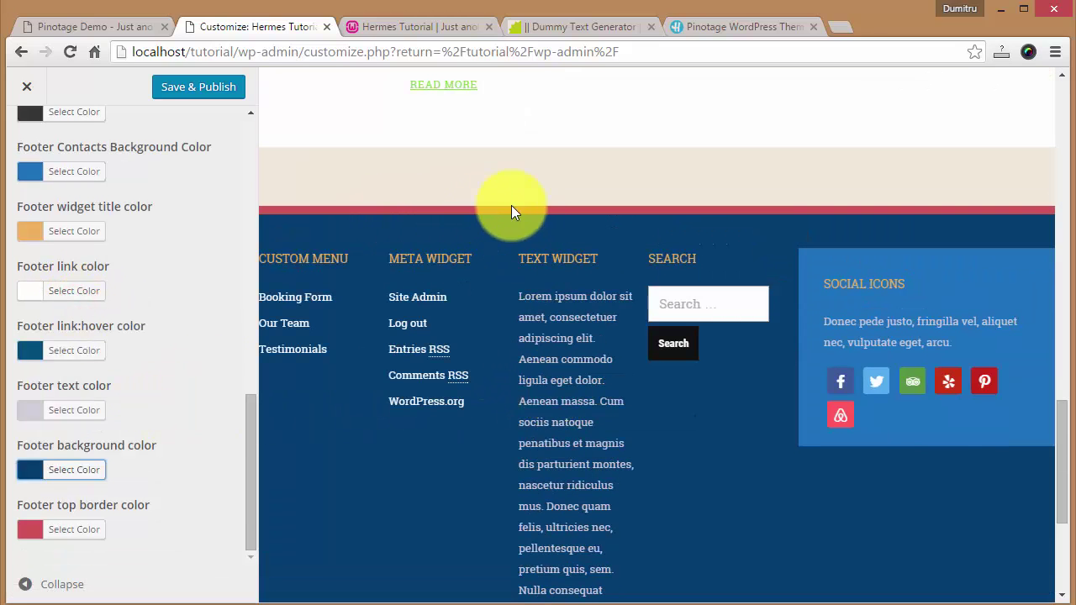
click(72, 531)
scroll(154, 437, down, 3)
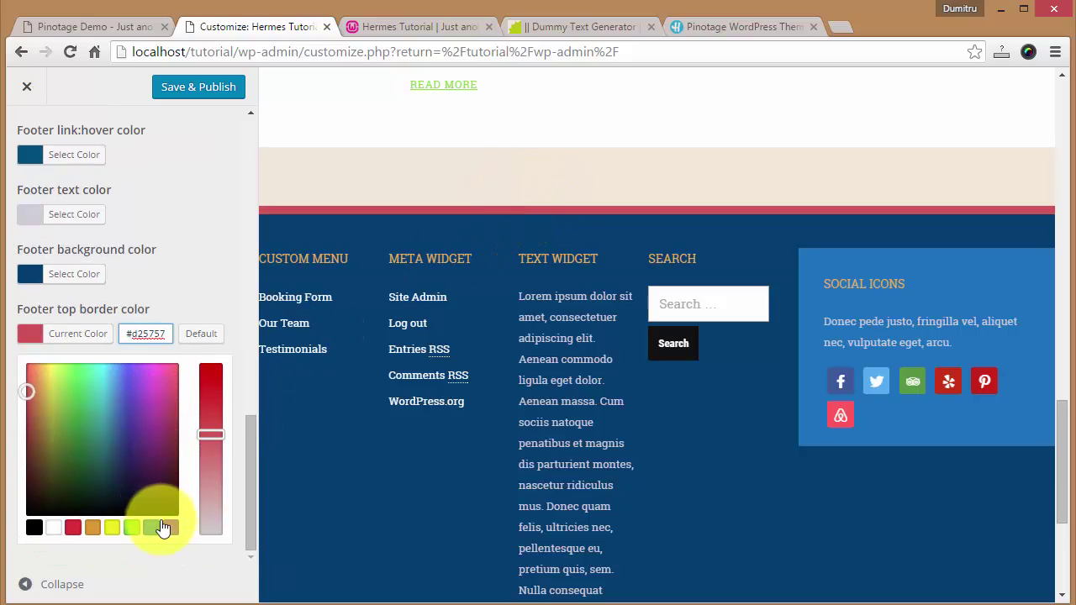
click(112, 527)
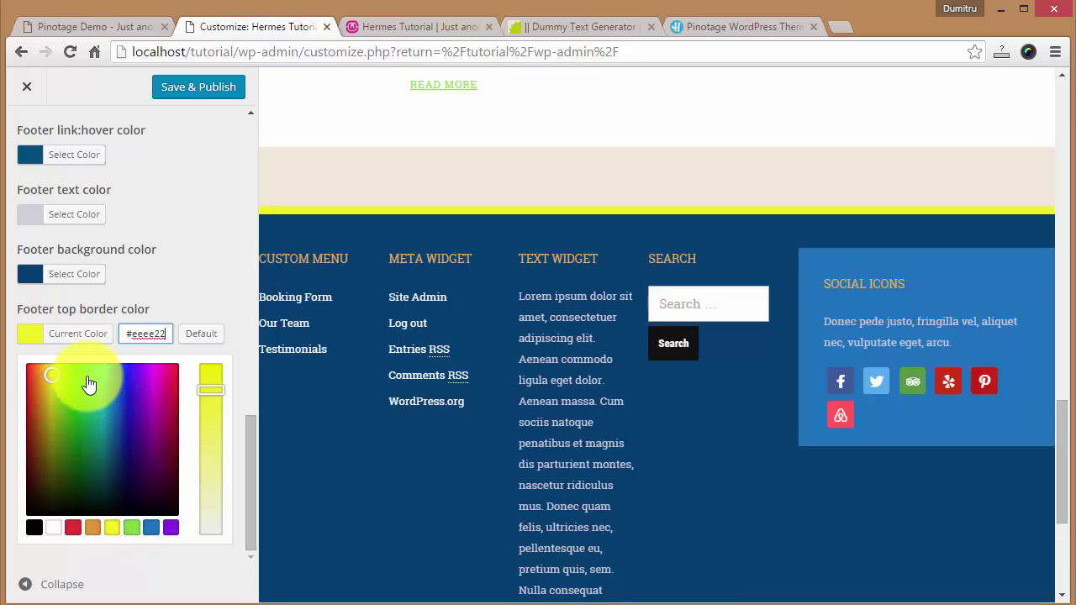
click(68, 334)
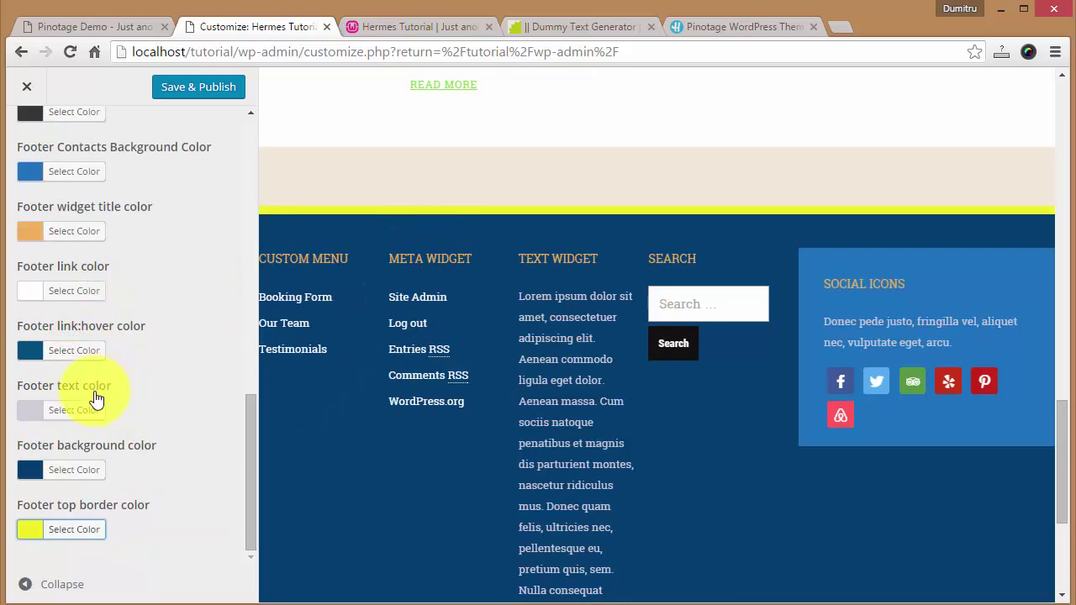
- Set the Footer widget title color to green #81d742 and check the footer in the preview
click(78, 238)
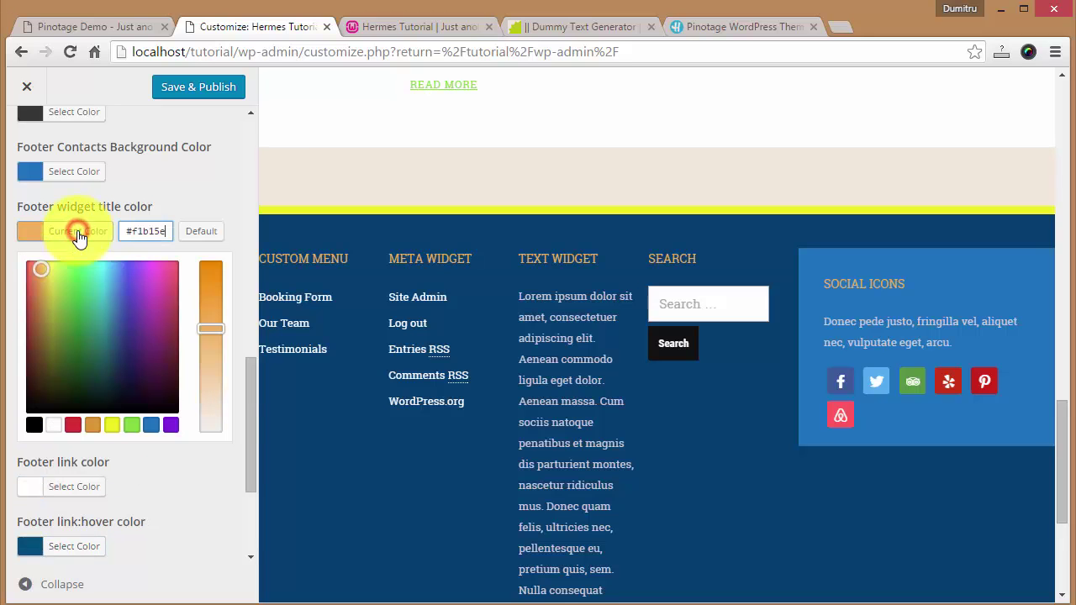
click(56, 426)
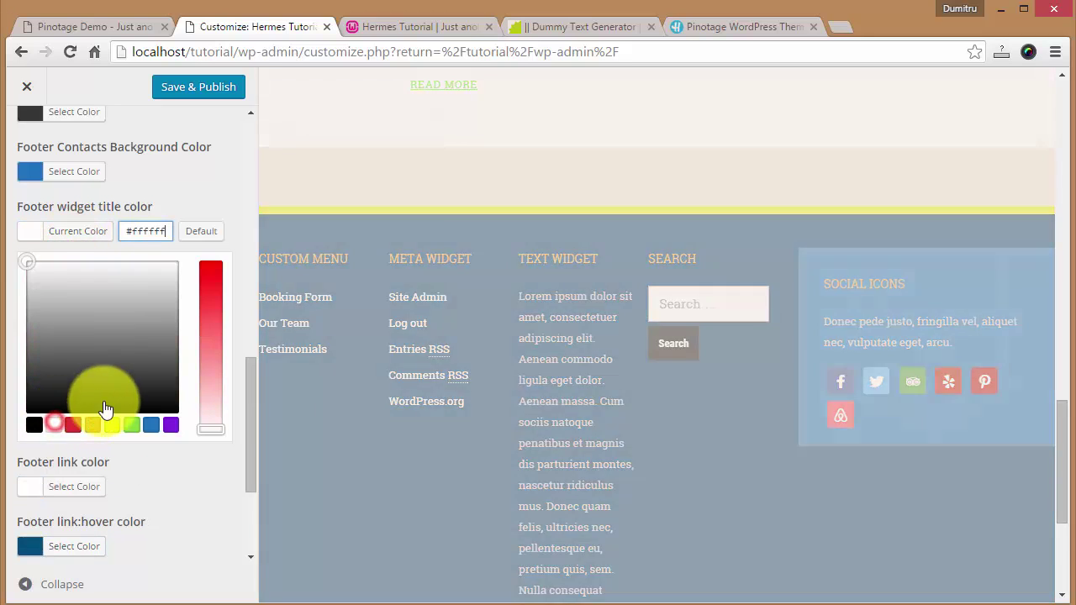
click(131, 426)
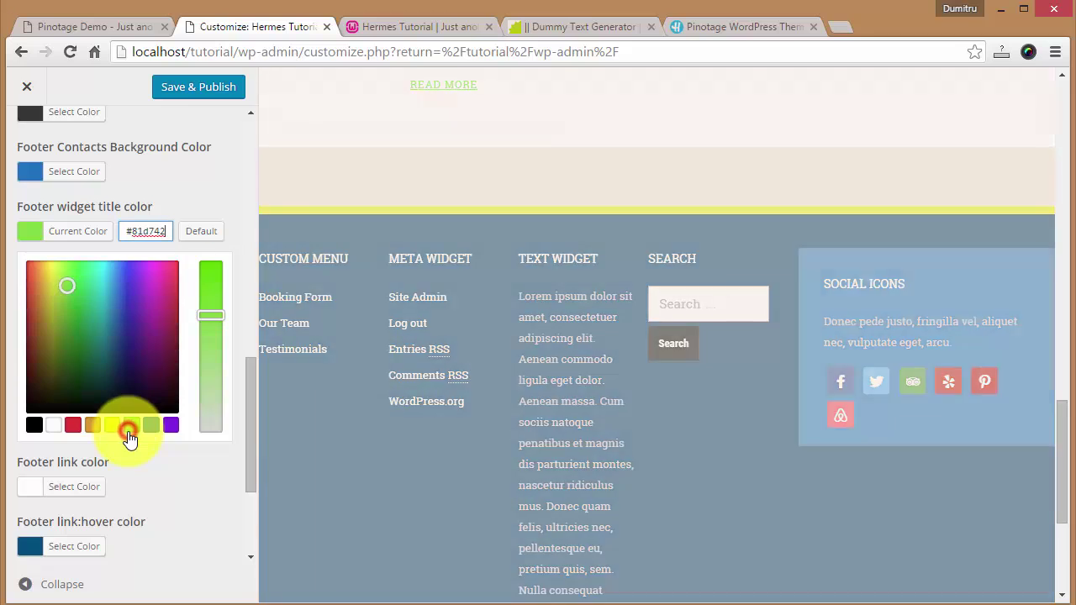
click(88, 232)
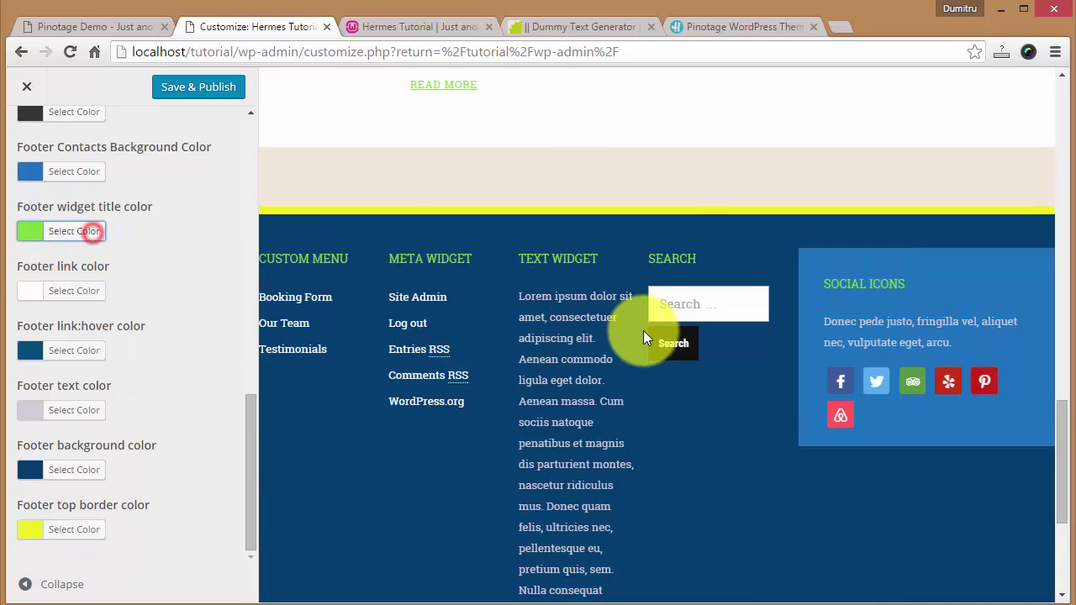
scroll(643, 331, down, 3)
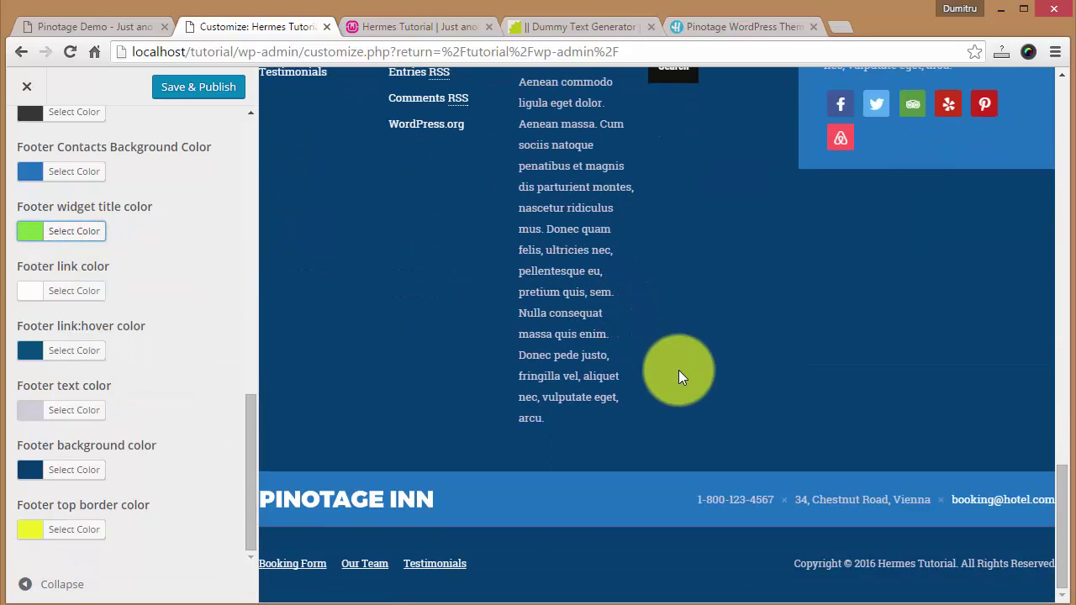
scroll(614, 366, up, 3)
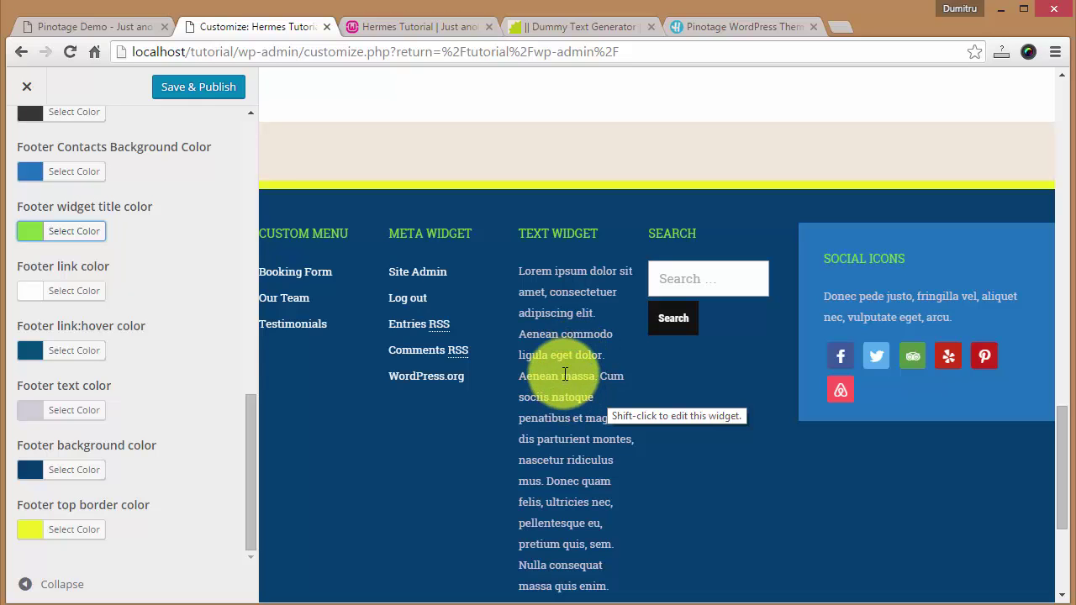
- Examine the customized page from the footer up to the slider and main menu, alongside the font and color options
scroll(564, 372, up, 2)
scroll(565, 371, up, 7)
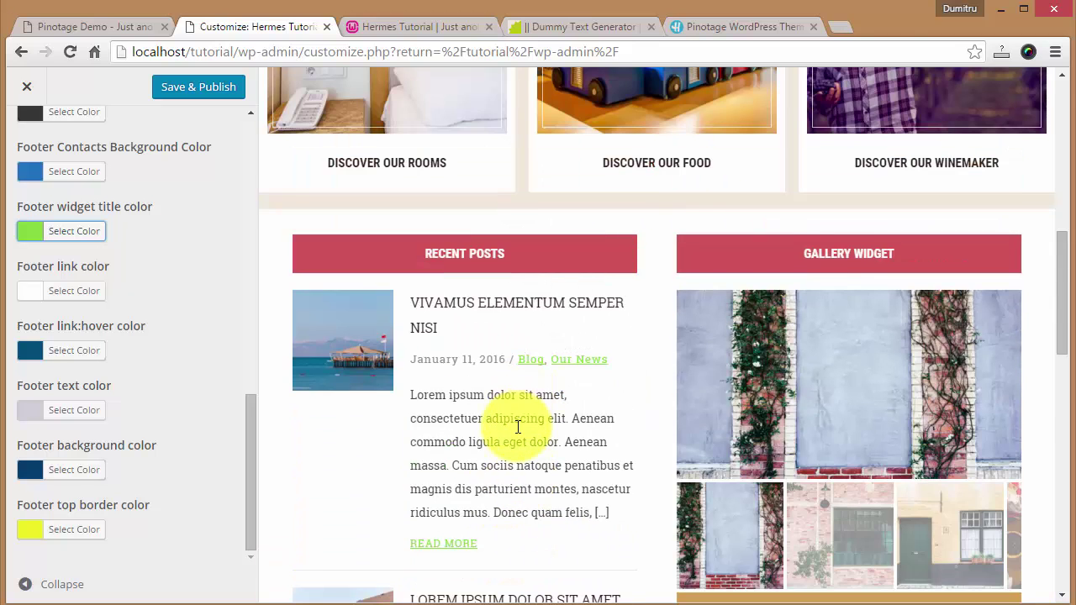
scroll(518, 427, down, 6)
scroll(135, 404, up, 2)
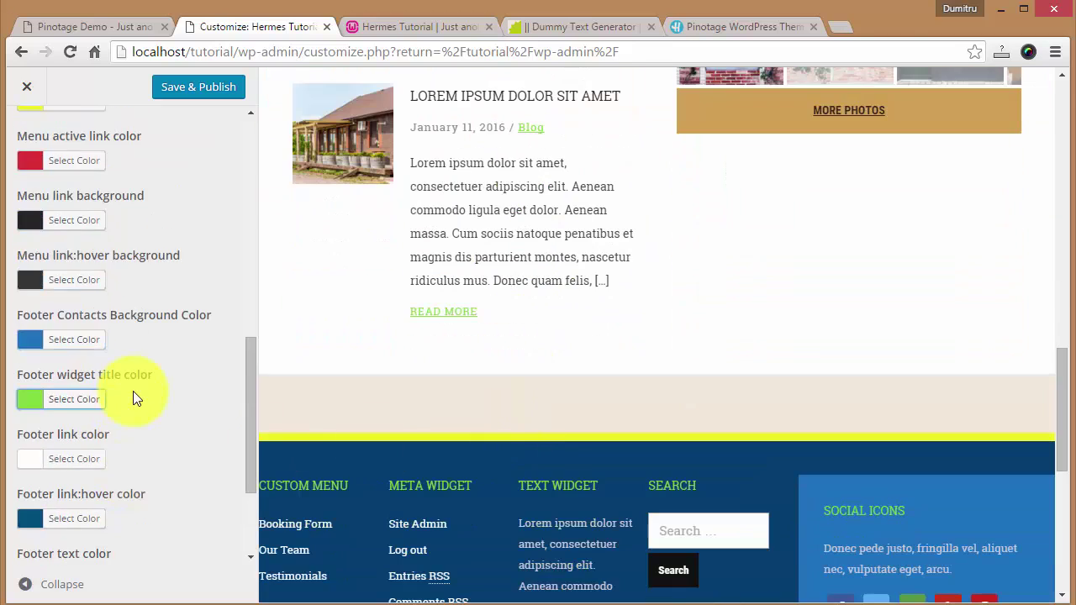
scroll(135, 398, up, 2)
scroll(135, 398, up, 2)
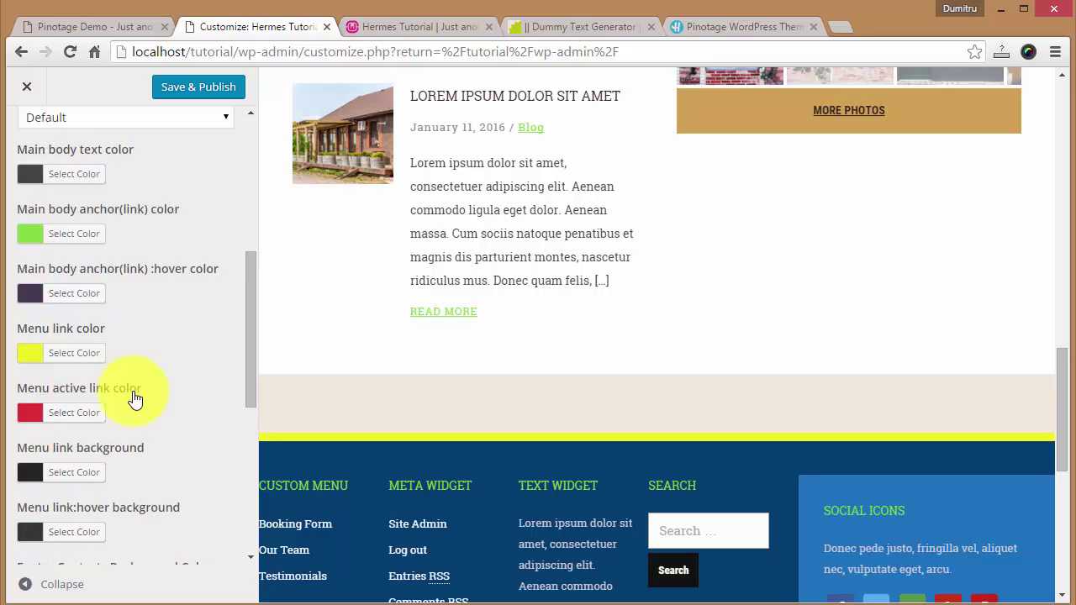
scroll(622, 345, up, 15)
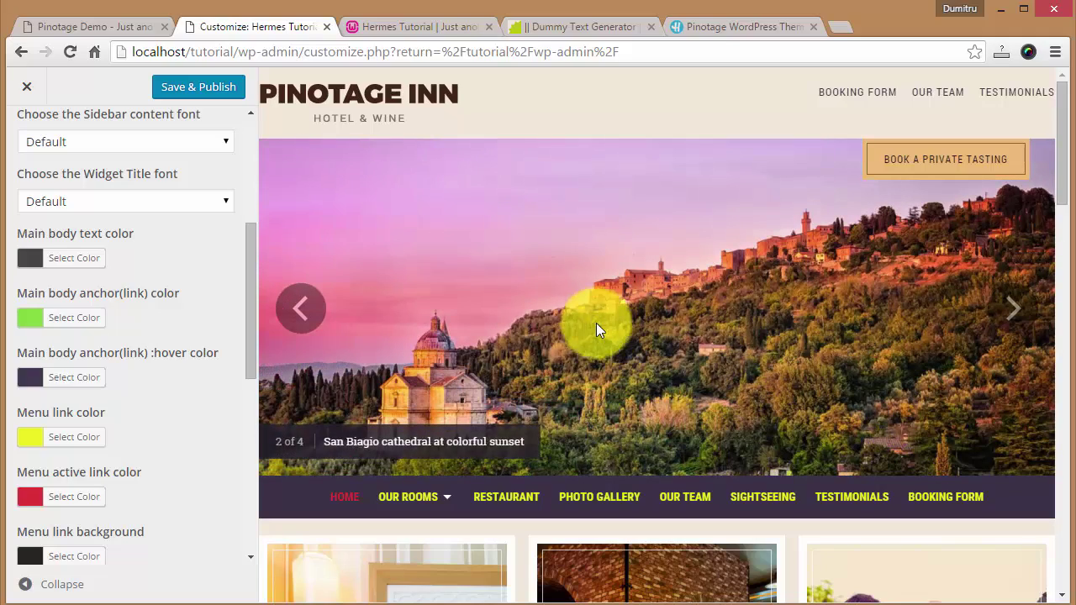
click(310, 303)
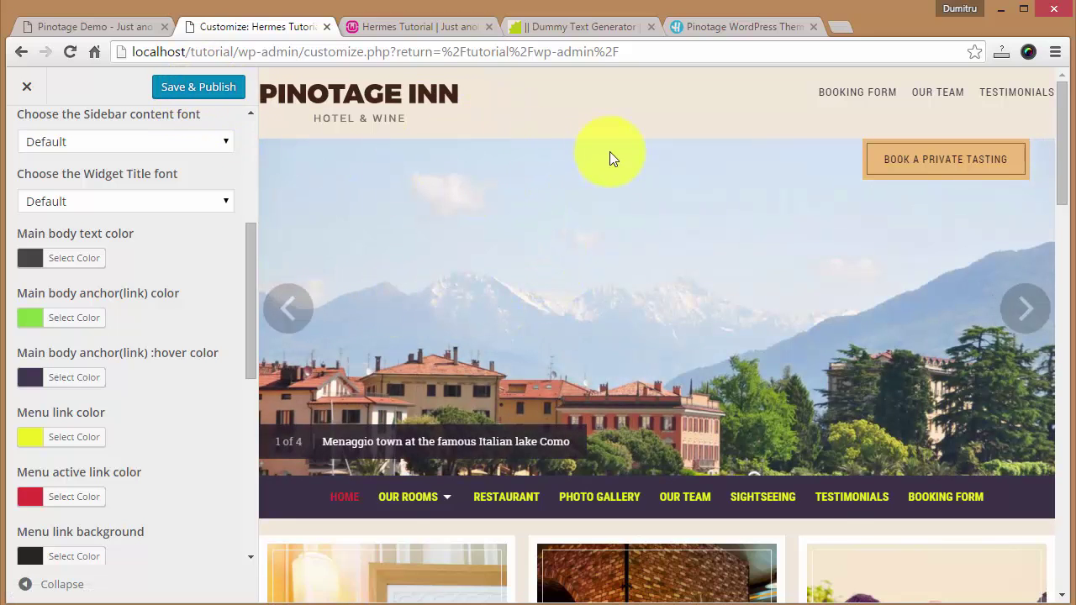
scroll(663, 447, down, 2)
scroll(613, 392, down, 8)
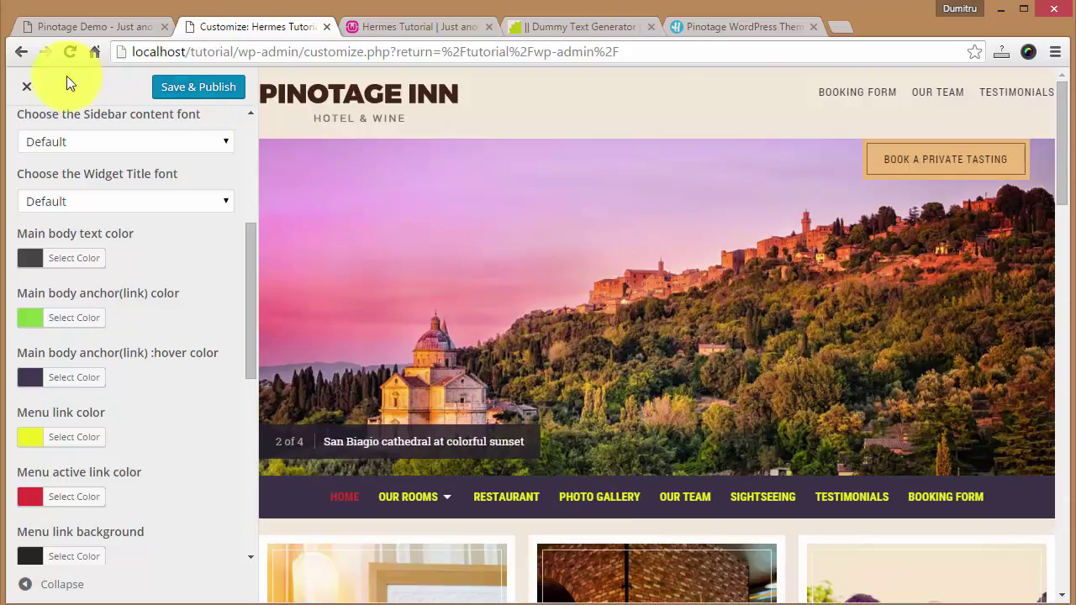
- Leave the Customizer without saving the changes and look over the live Hermes Tutorial homepage's slider, menu and featured pages
click(26, 87)
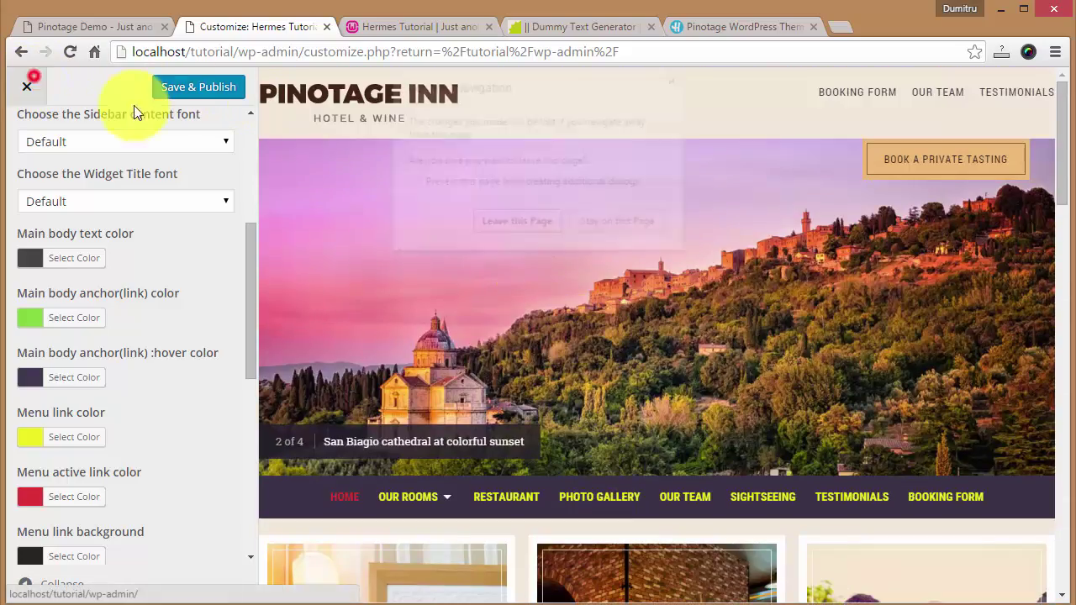
click(532, 221)
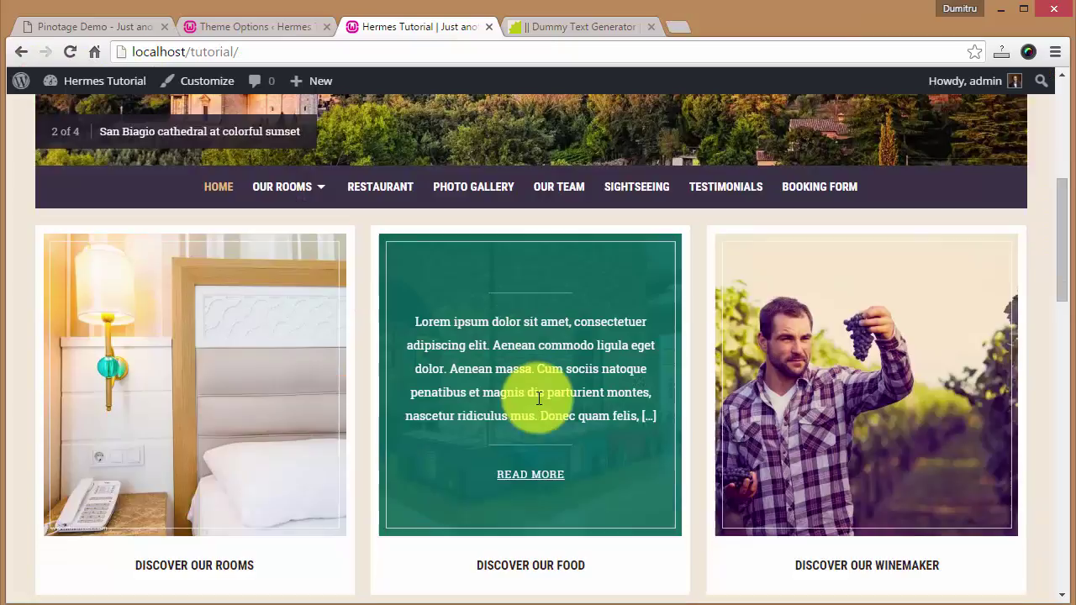
scroll(533, 438, down, 1)
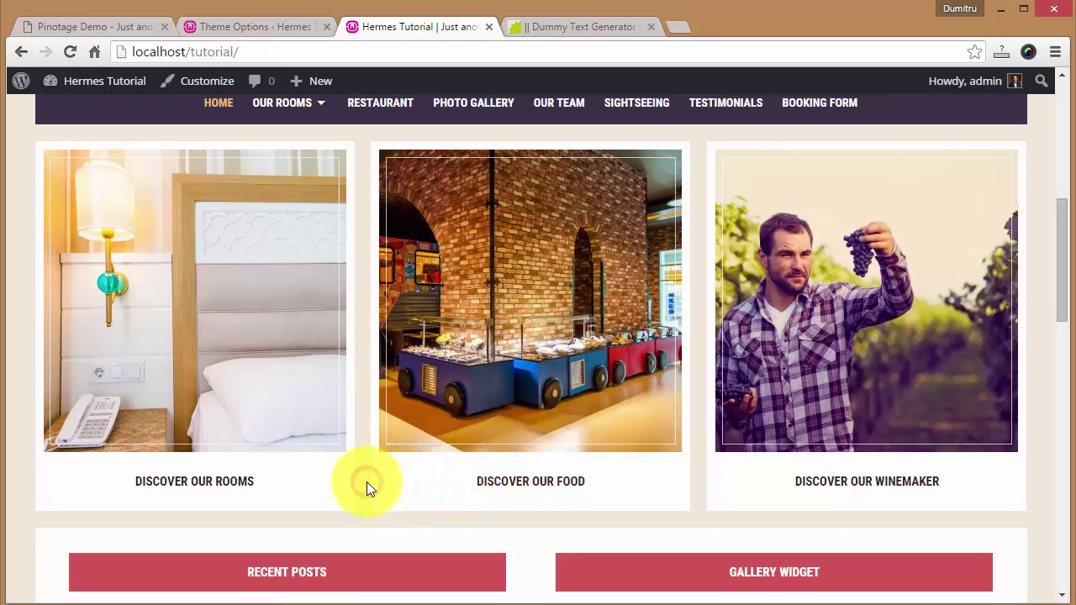
scroll(364, 480, up, 6)
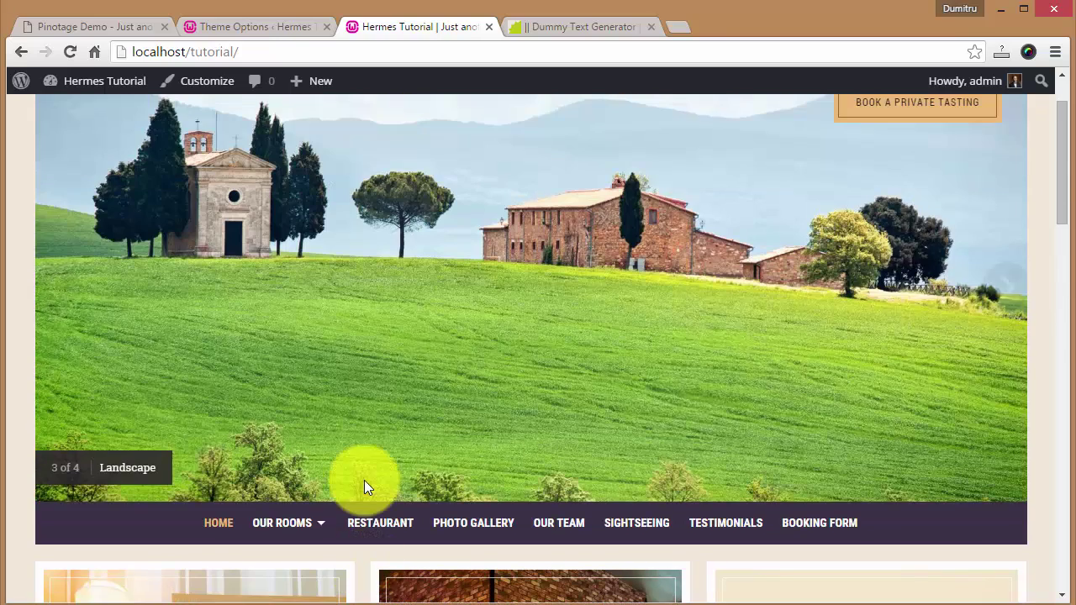
scroll(569, 277, down, 2)
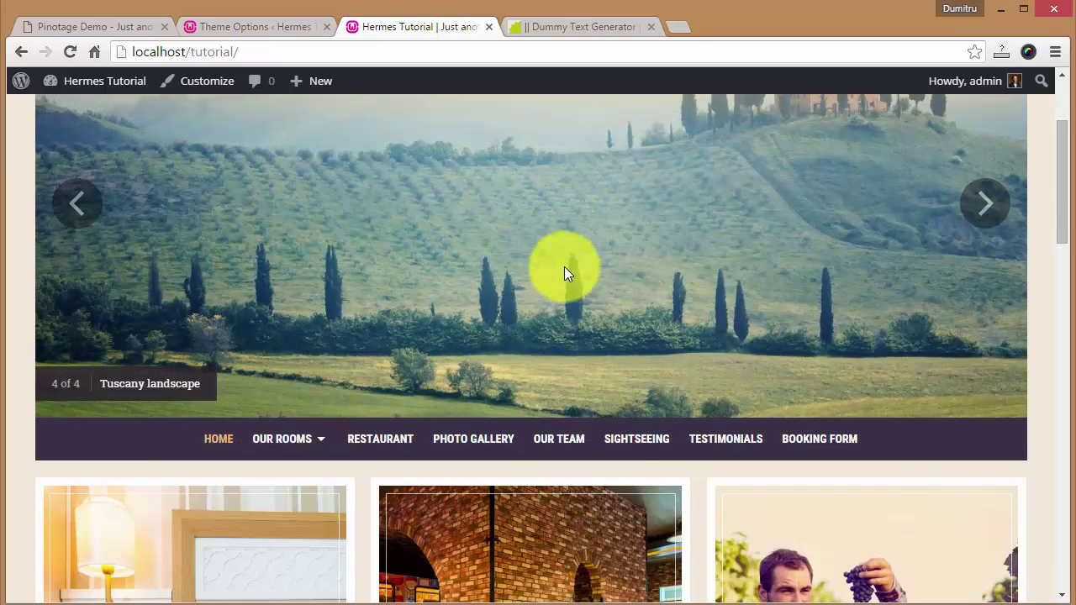
scroll(560, 305, up, 3)
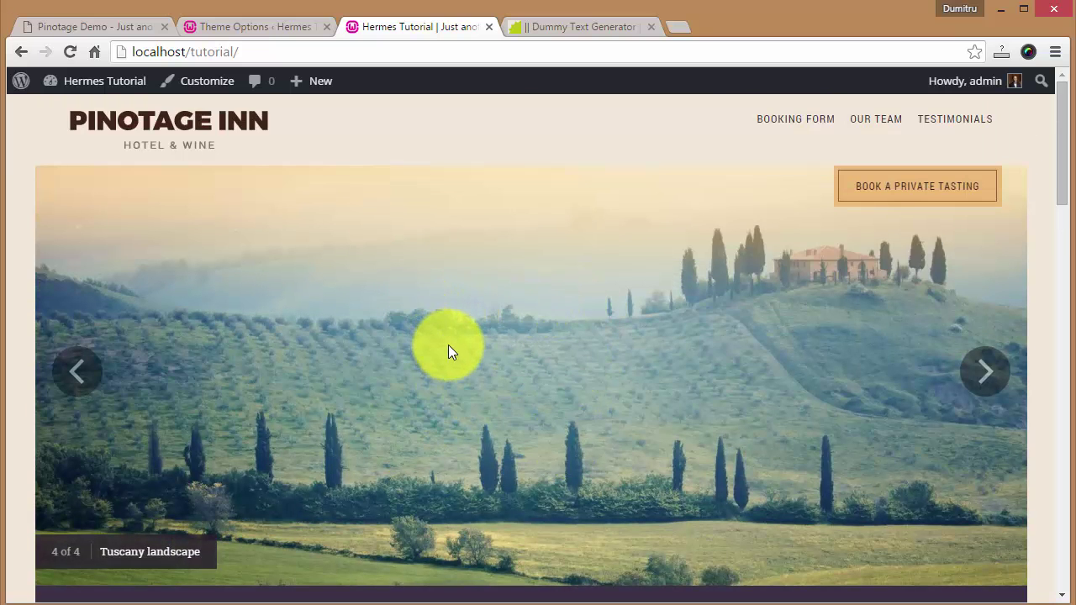